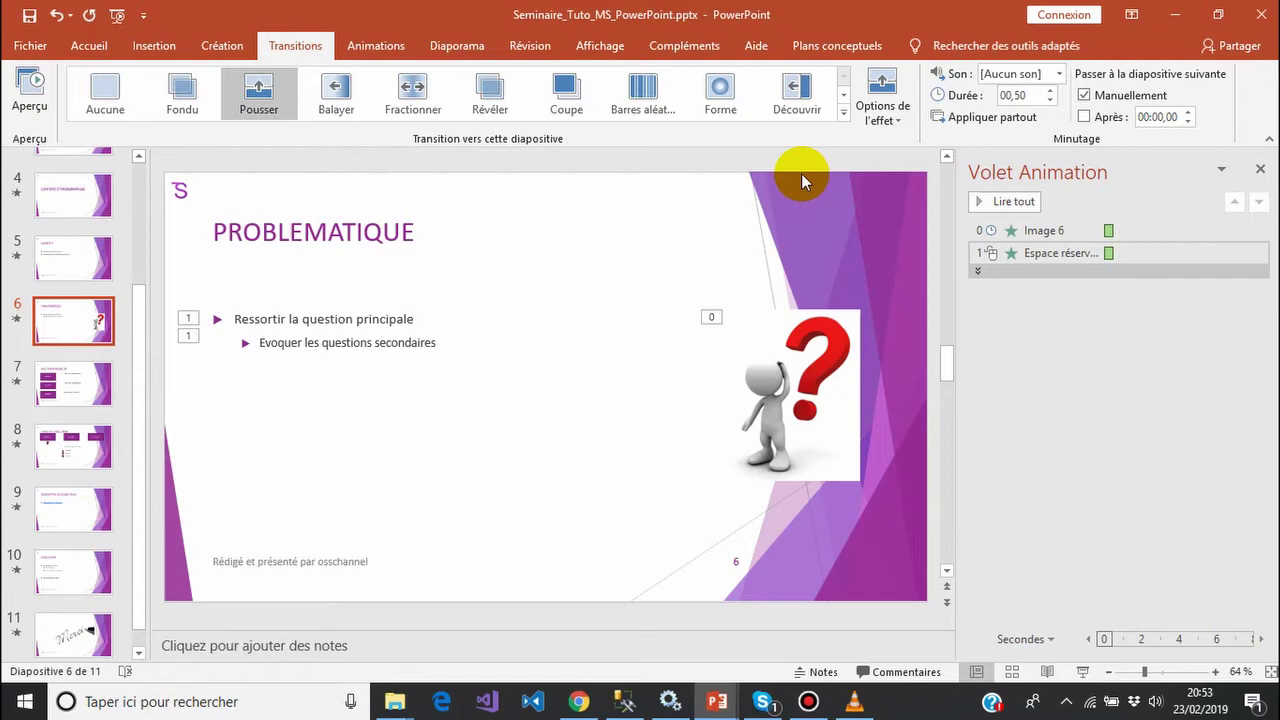
# Run the PROBLEMATIQUE slide as a slideshow from the current slide and advance it.
pyautogui.hotkey('shift', 'F5')
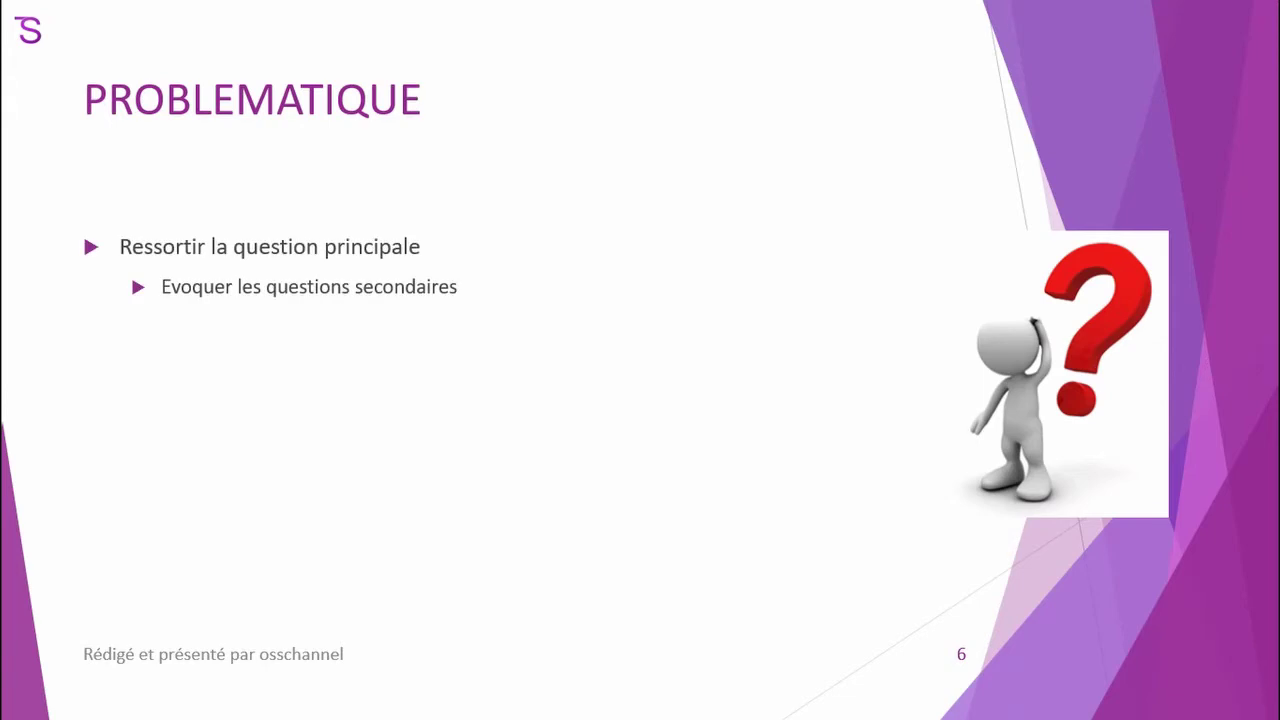
pyautogui.click(1202, 165)
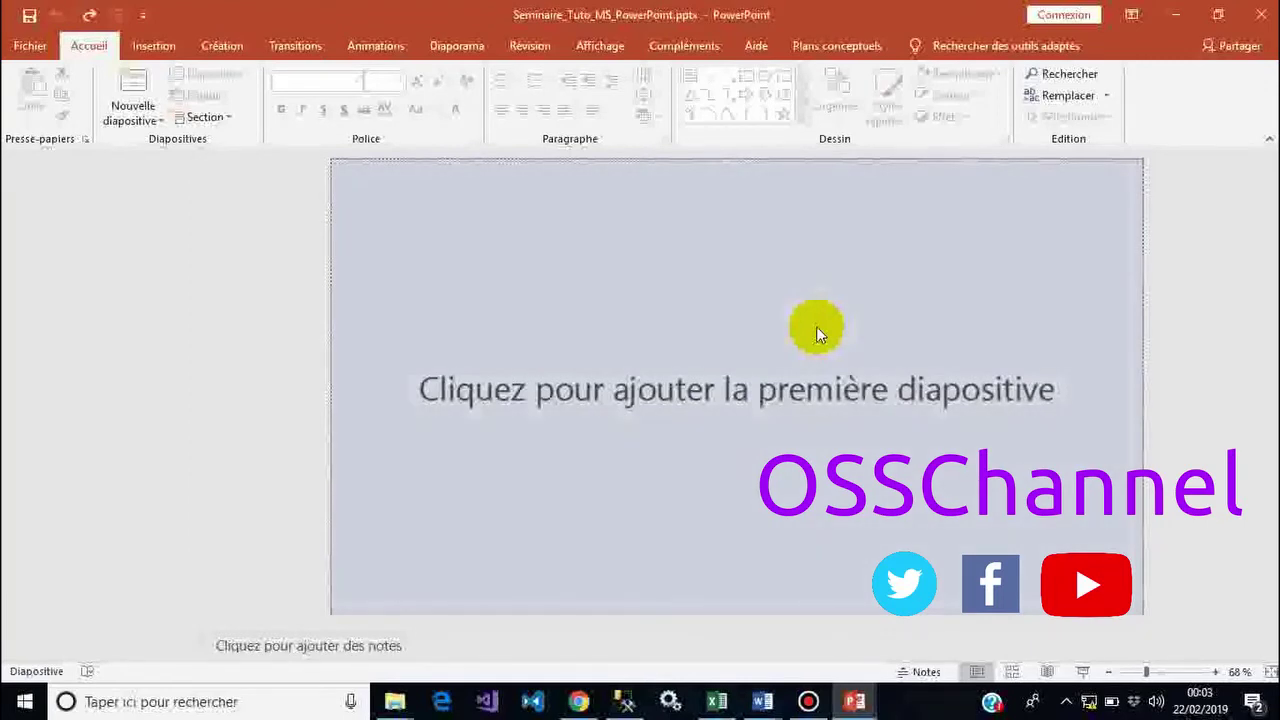
# Add a first title slide to the empty deck and bring up the Création design themes.
pyautogui.click(816, 326)
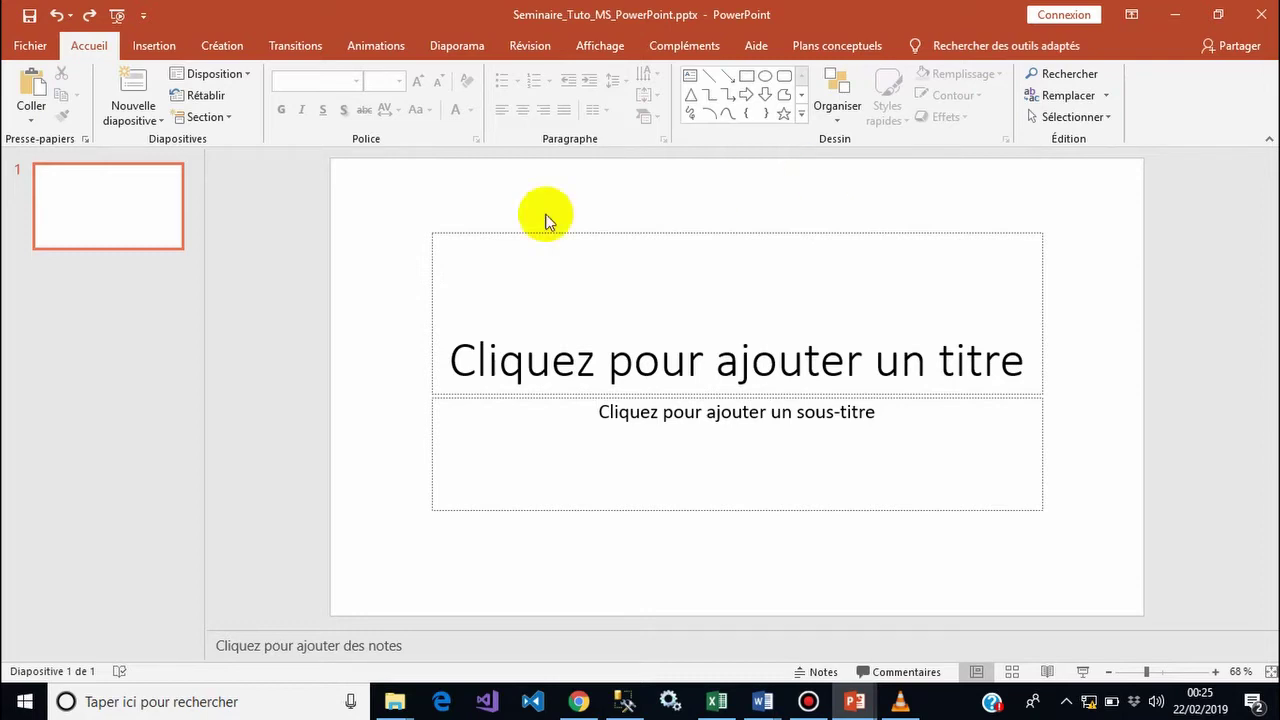
pyautogui.click(220, 46)
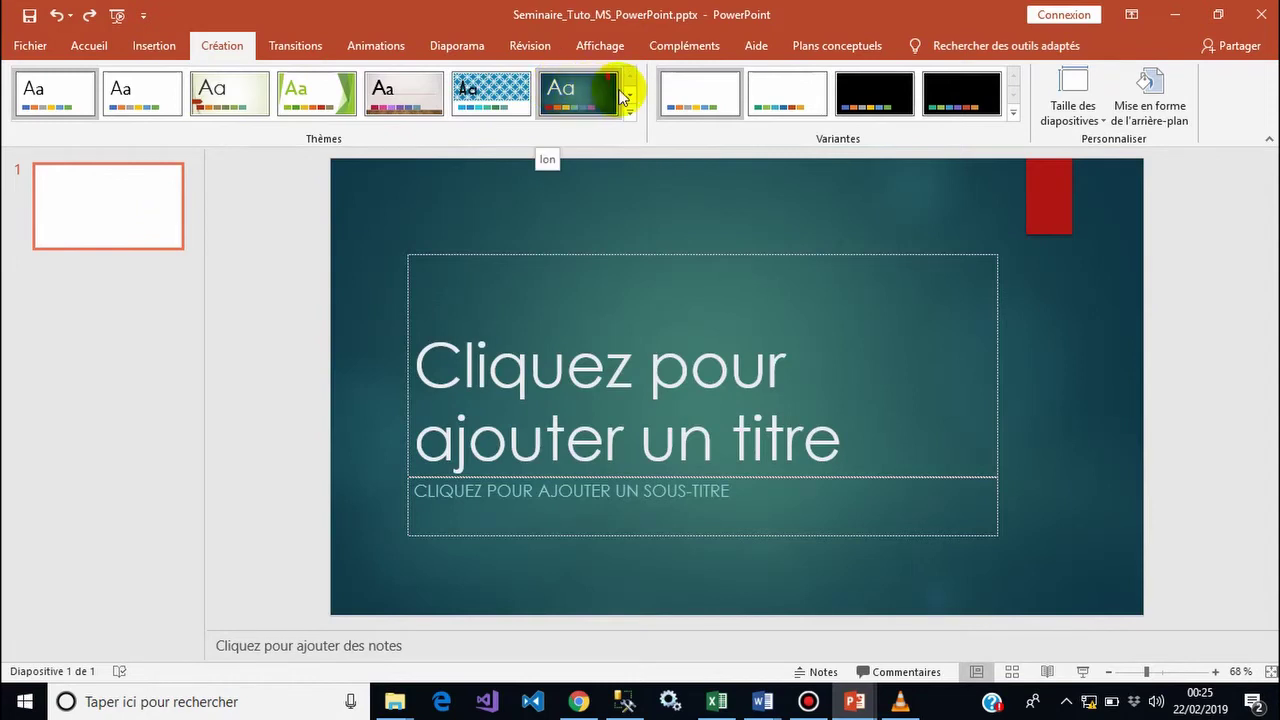
# Browse the Thèmes gallery and apply the Facette theme to the title slide.
pyautogui.click(629, 94)
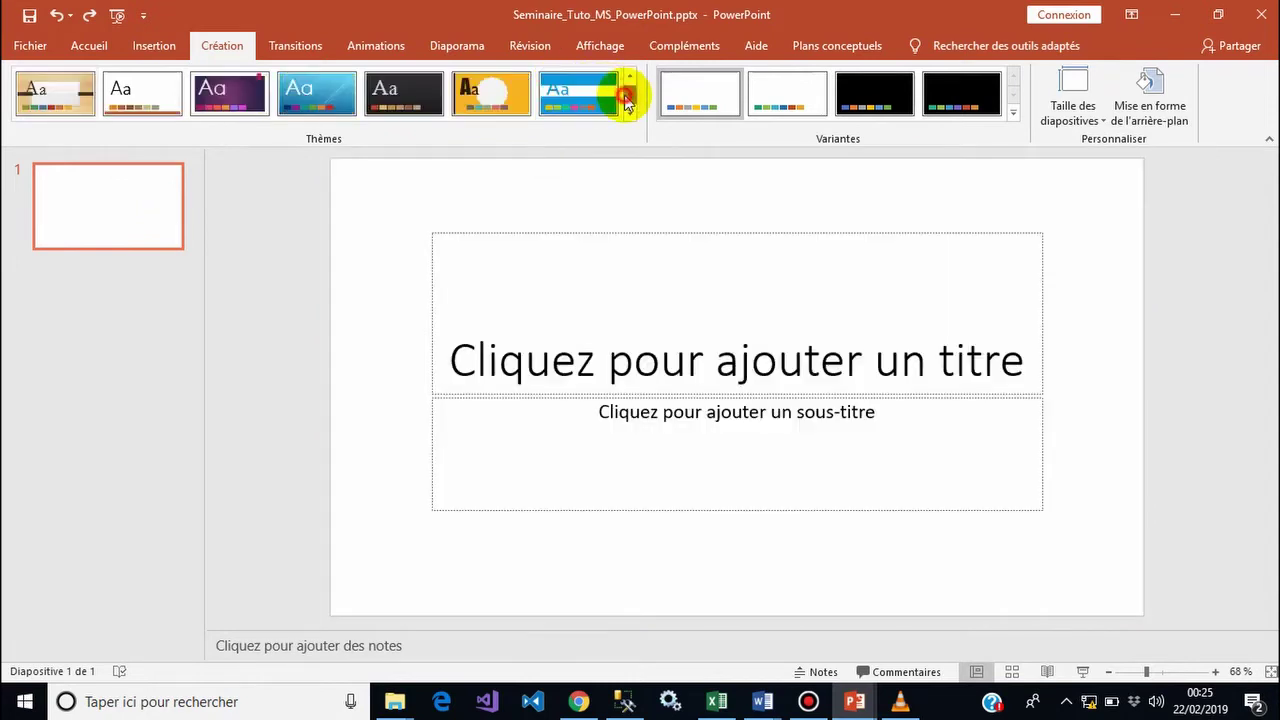
pyautogui.click(630, 79)
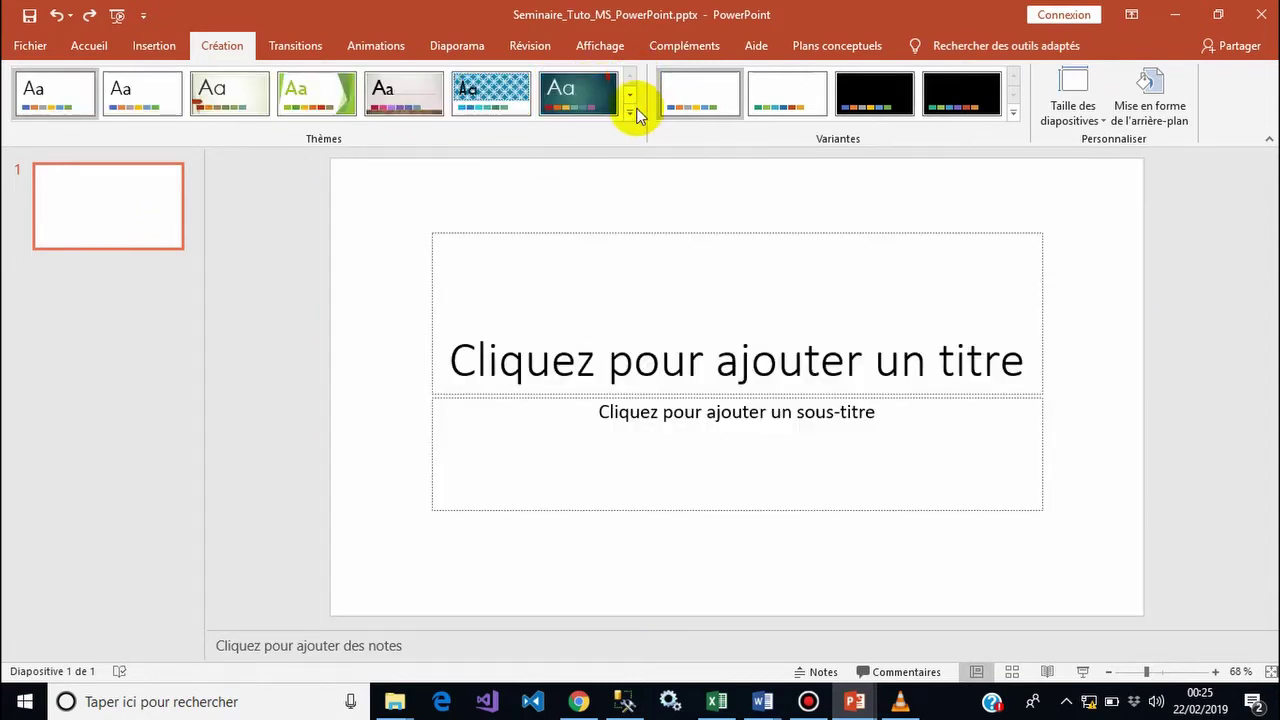
pyautogui.click(629, 113)
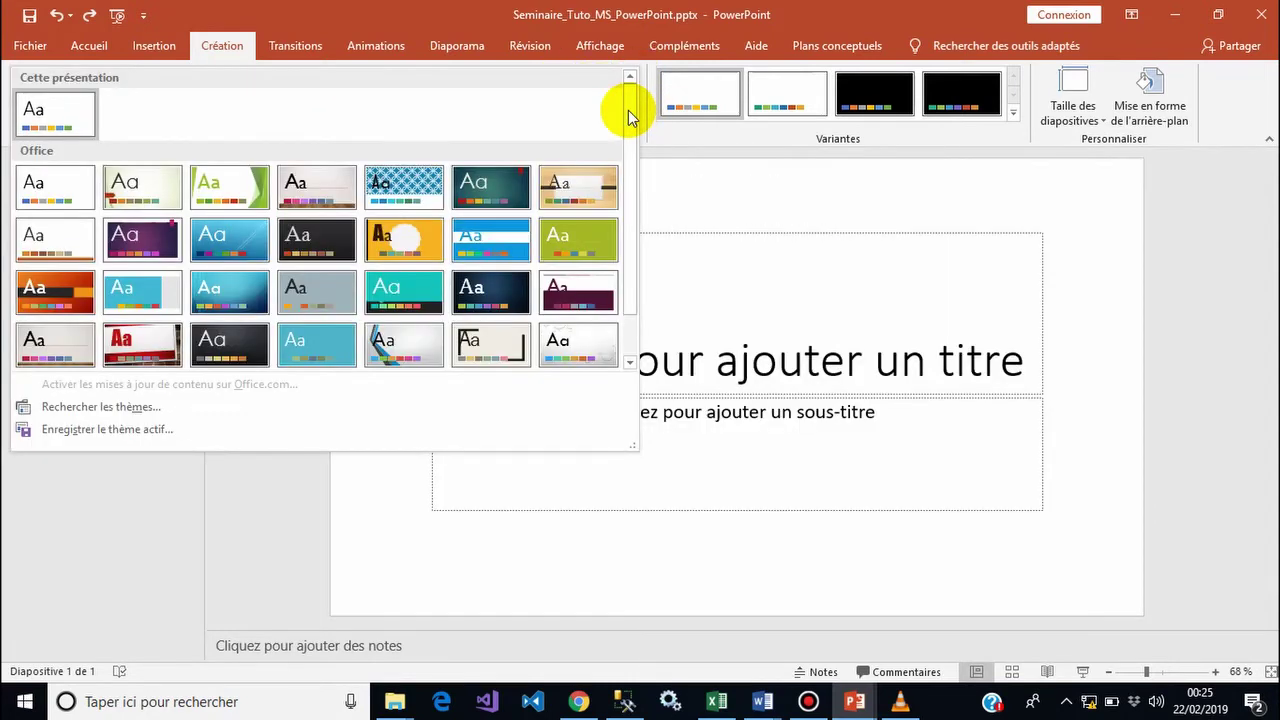
pyautogui.moveTo(629, 112); pyautogui.dragTo(631, 193)
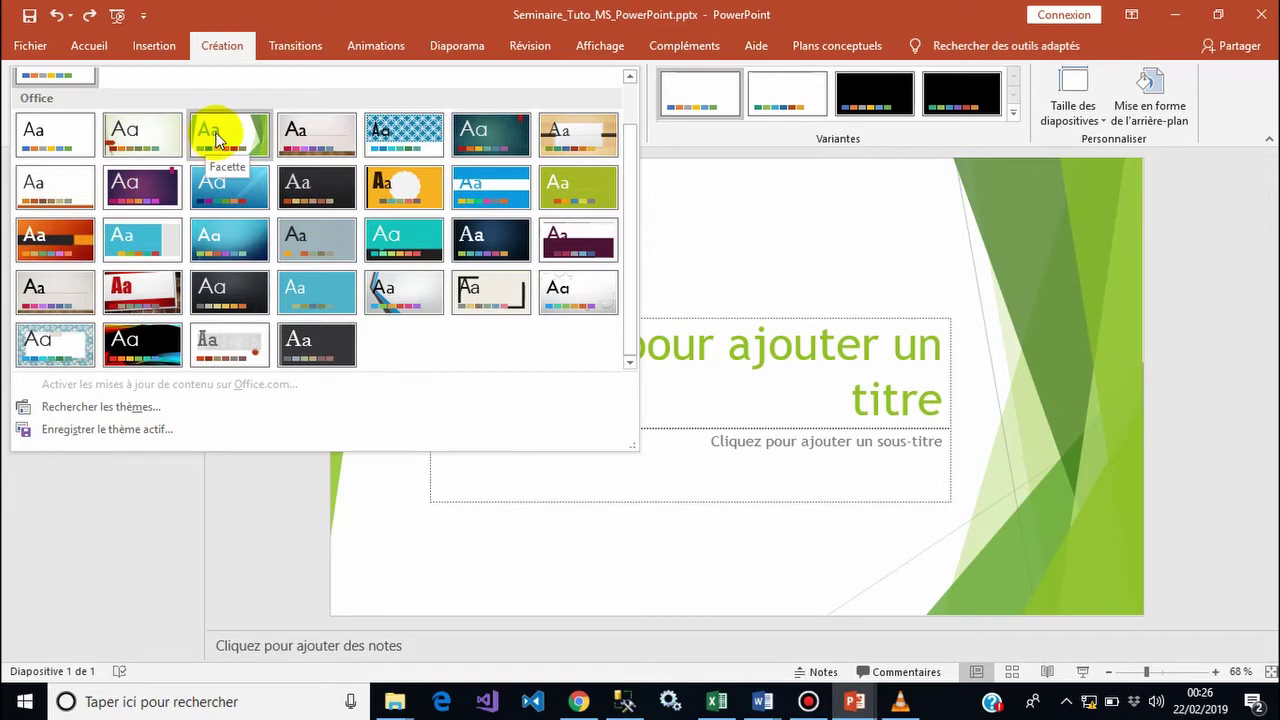
pyautogui.click(213, 136)
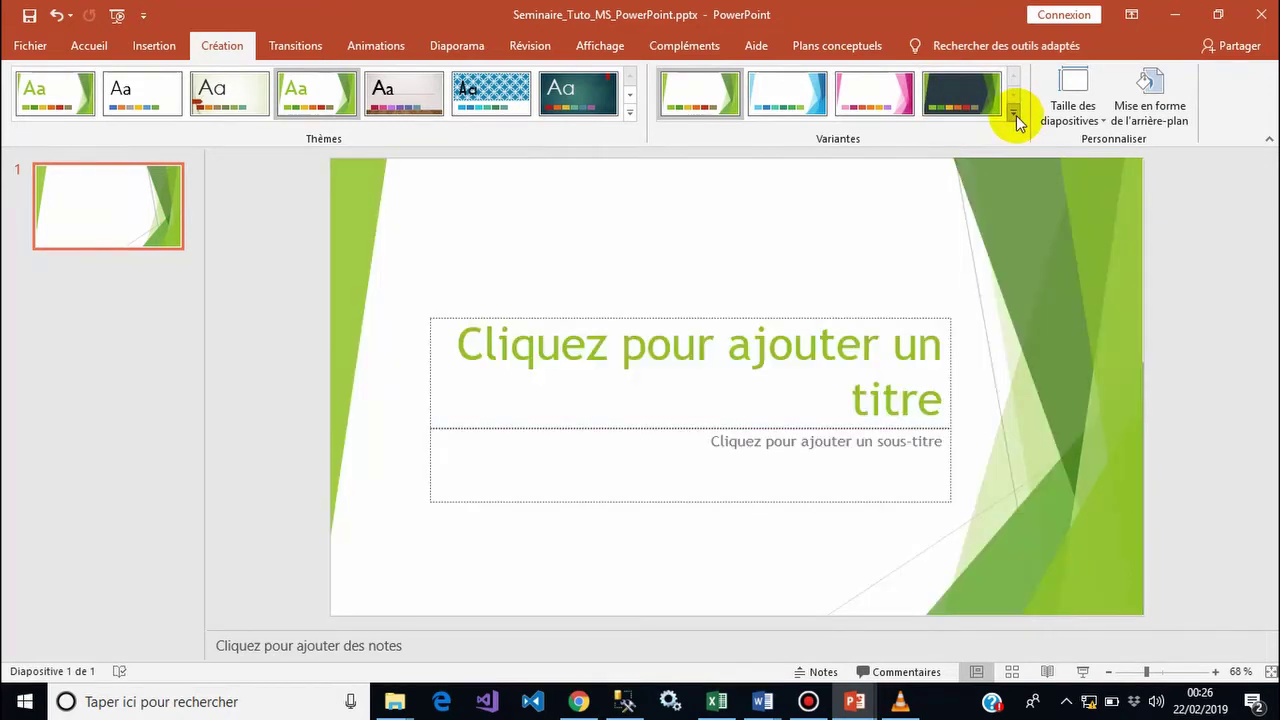
# Switch the theme variant colours to Violet II and the fonts to Calibri.
pyautogui.click(1016, 115)
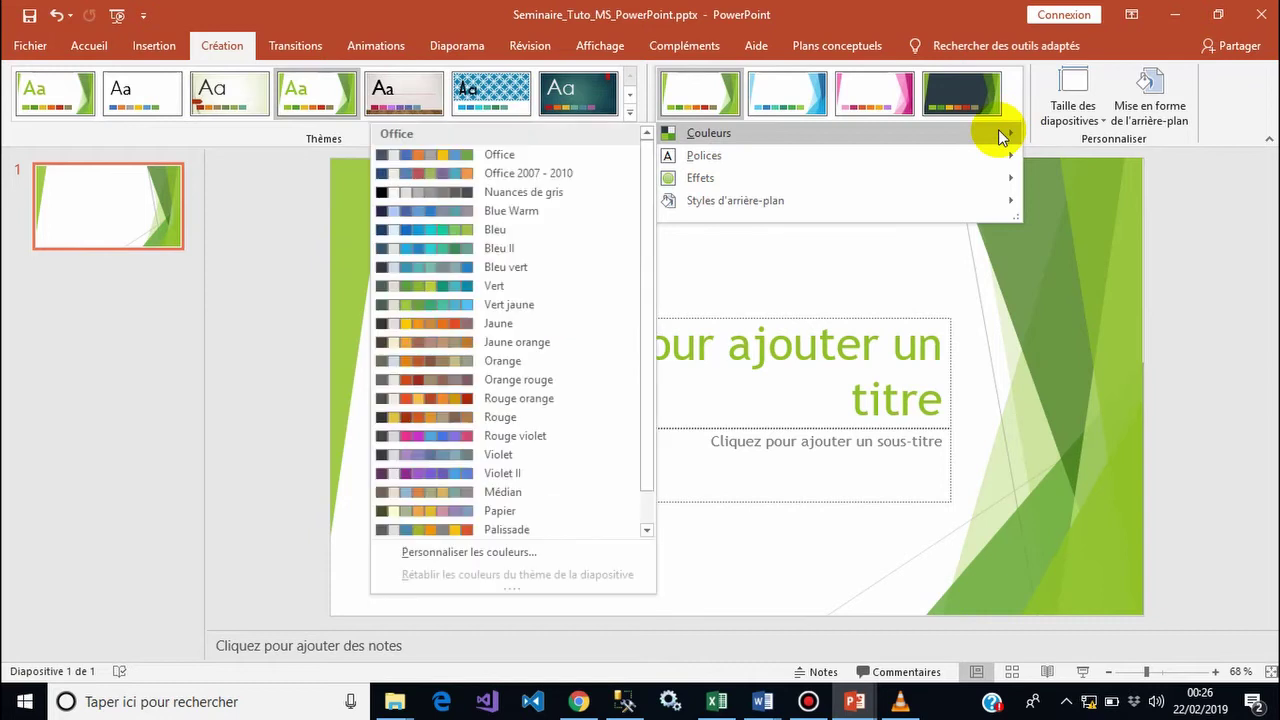
pyautogui.moveTo(709, 133)
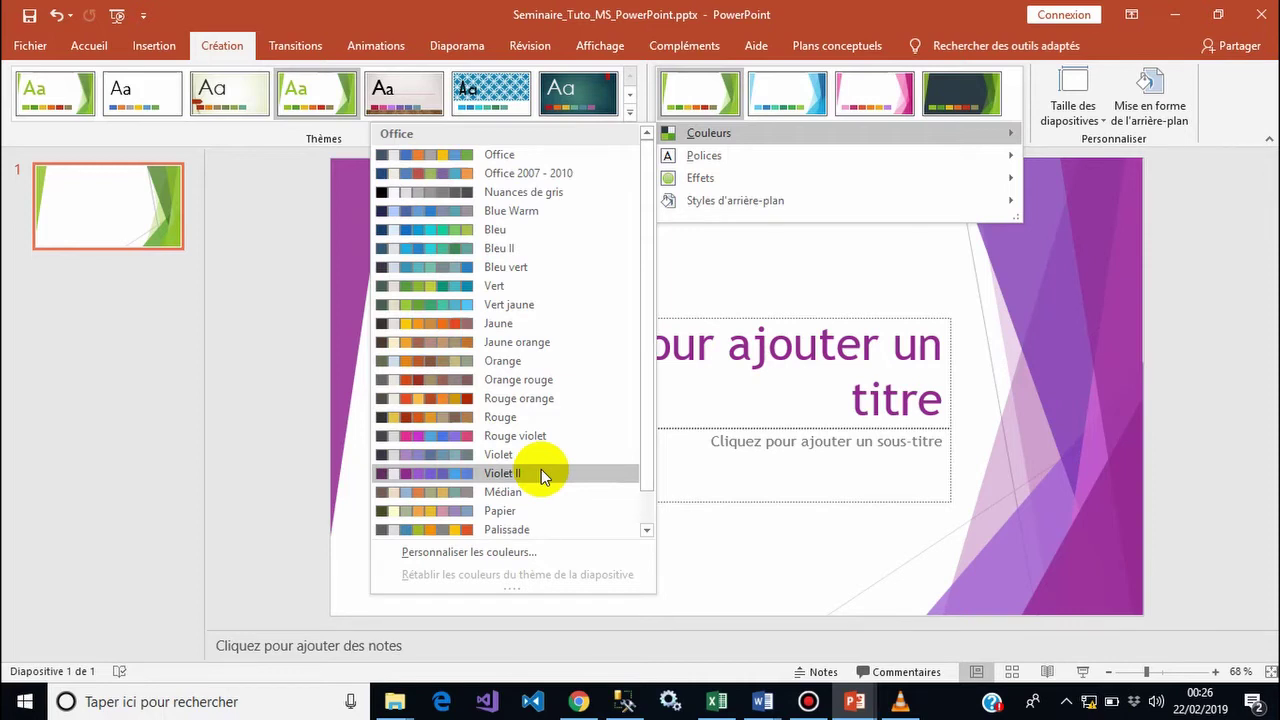
pyautogui.click(541, 471)
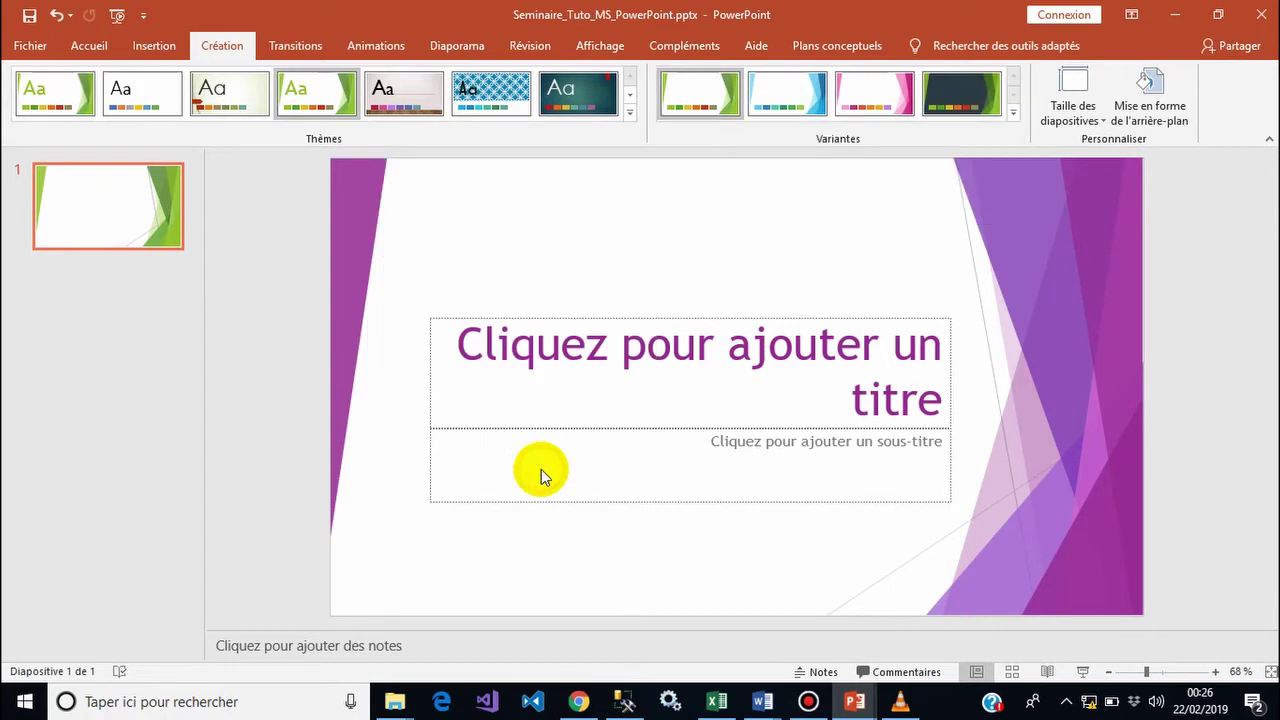
pyautogui.click(1012, 112)
pyautogui.moveTo(705, 155)
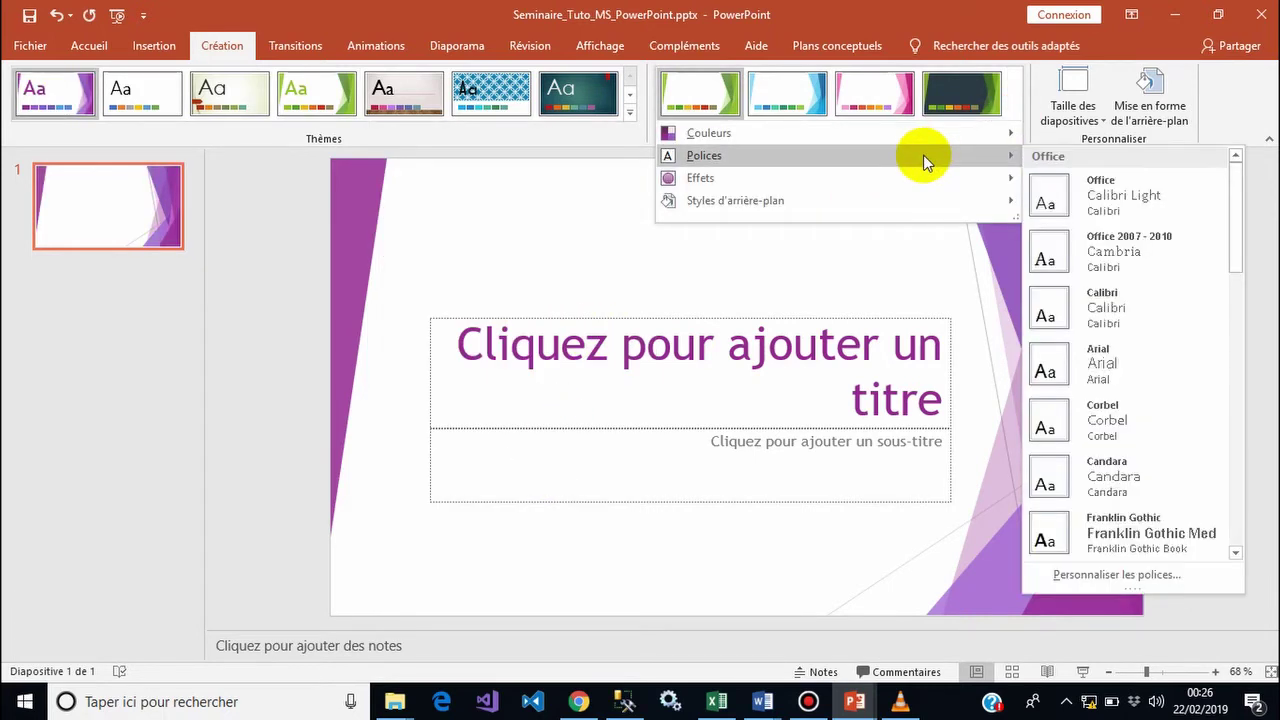
pyautogui.click(1137, 316)
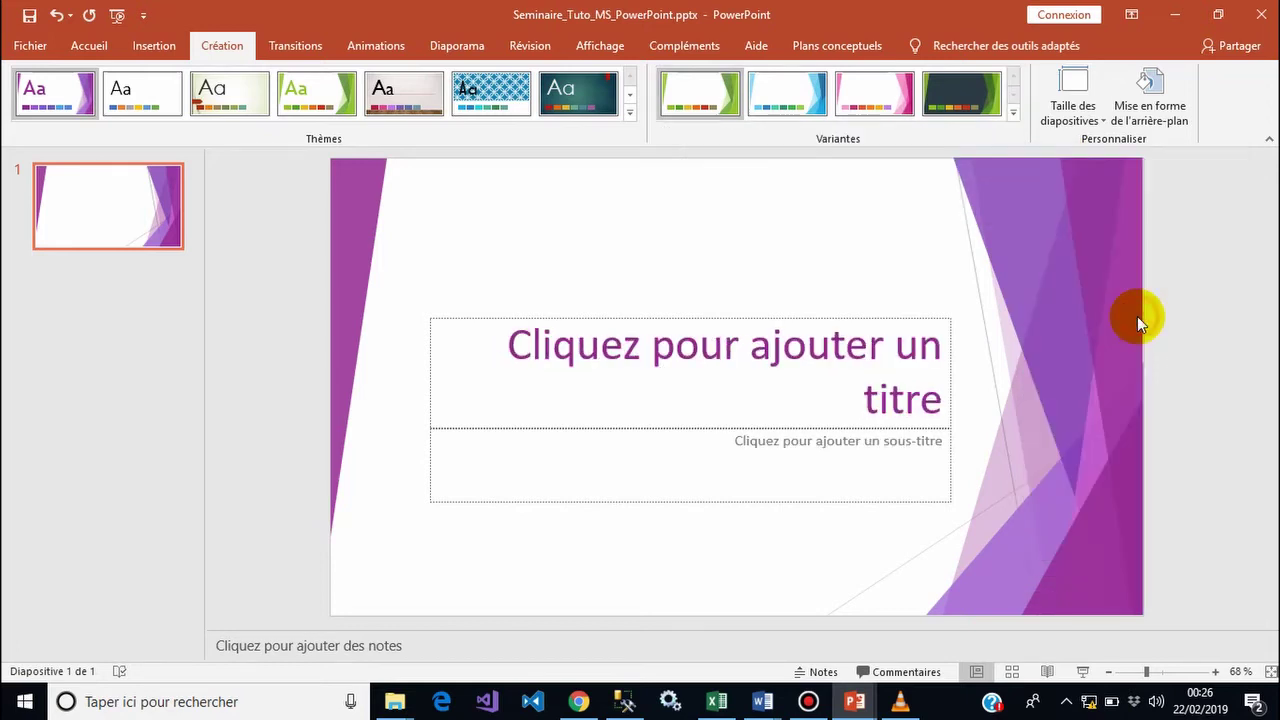
# Apply the Office theme effects and the plain white background Style 1.
pyautogui.click(1011, 121)
pyautogui.moveTo(846, 177)
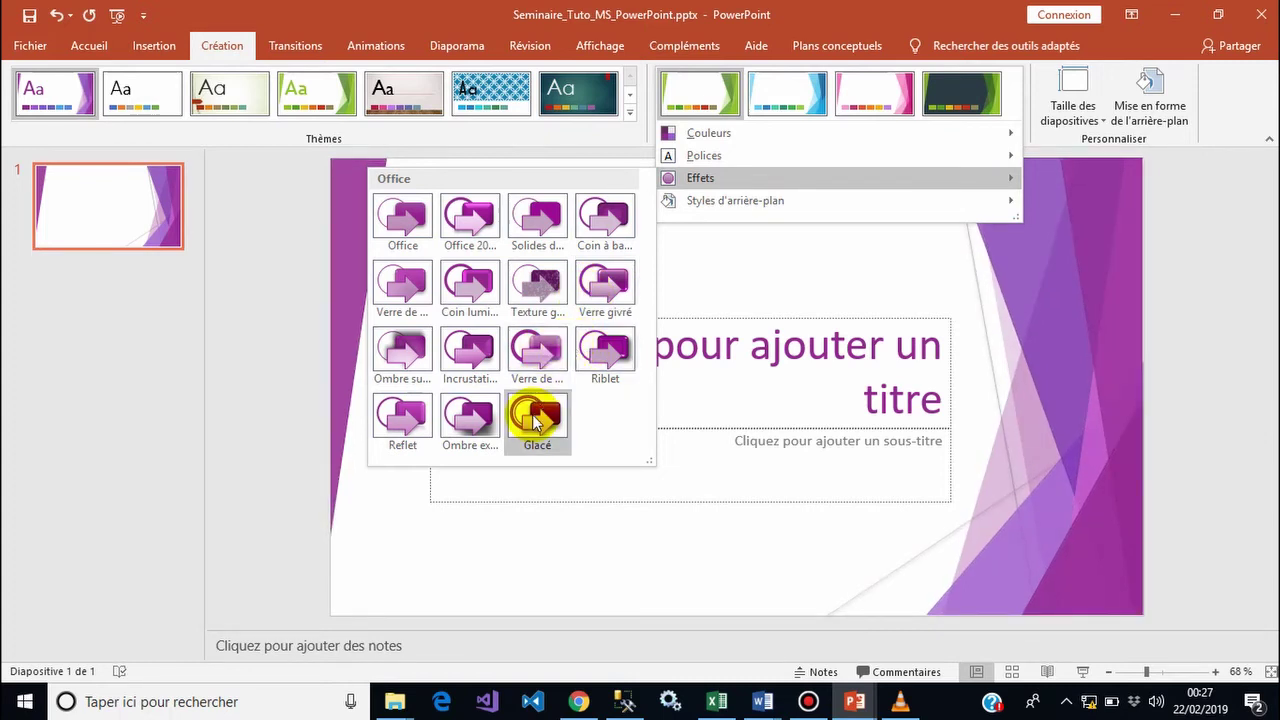
pyautogui.click(403, 223)
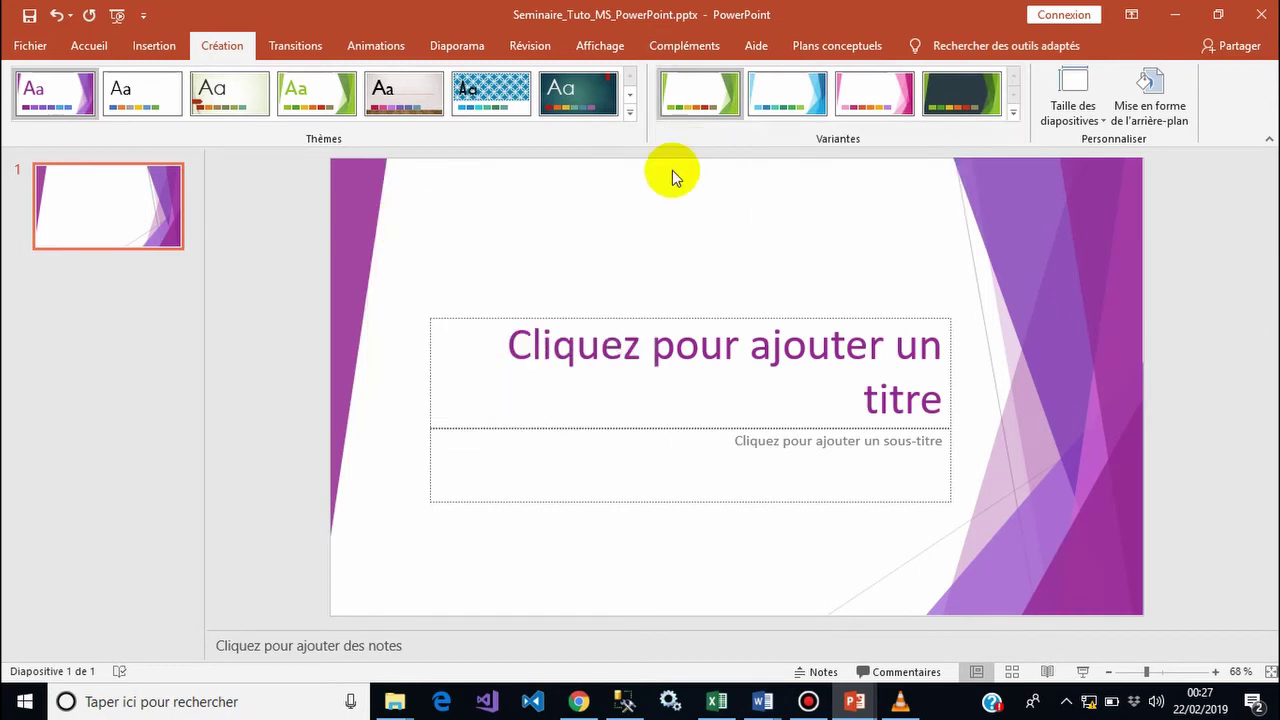
pyautogui.click(1013, 113)
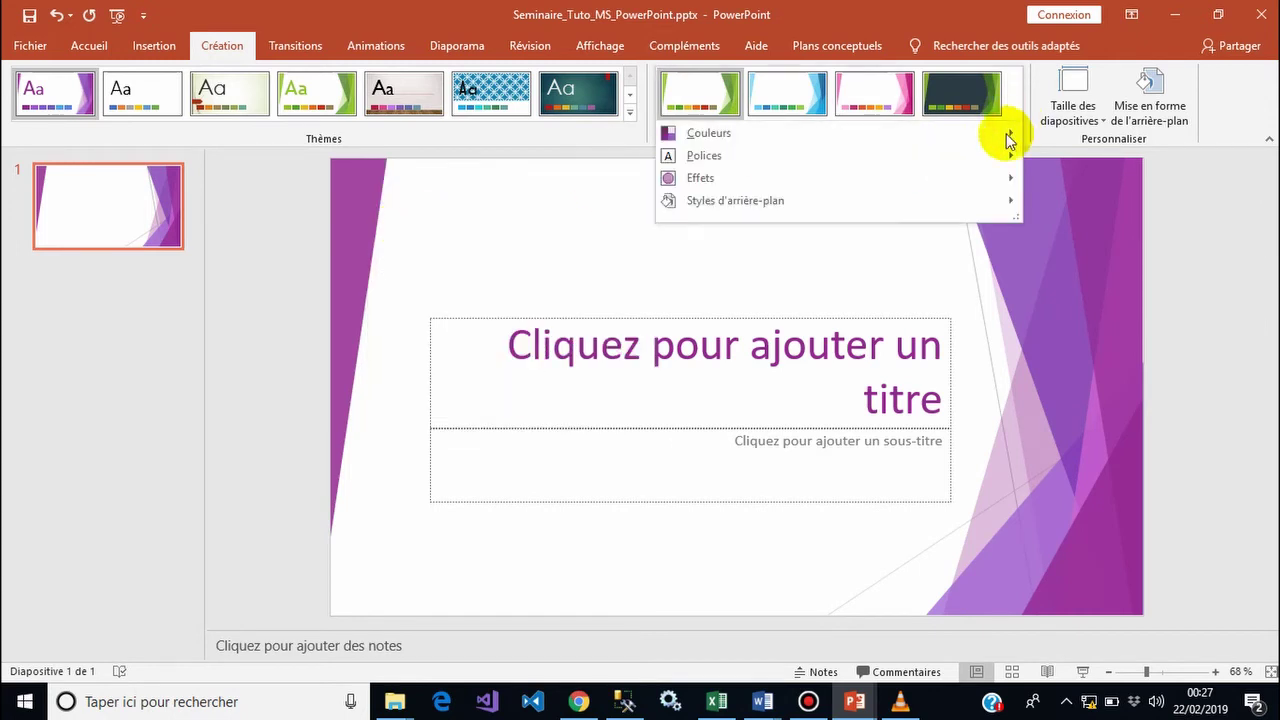
pyautogui.moveTo(736, 200)
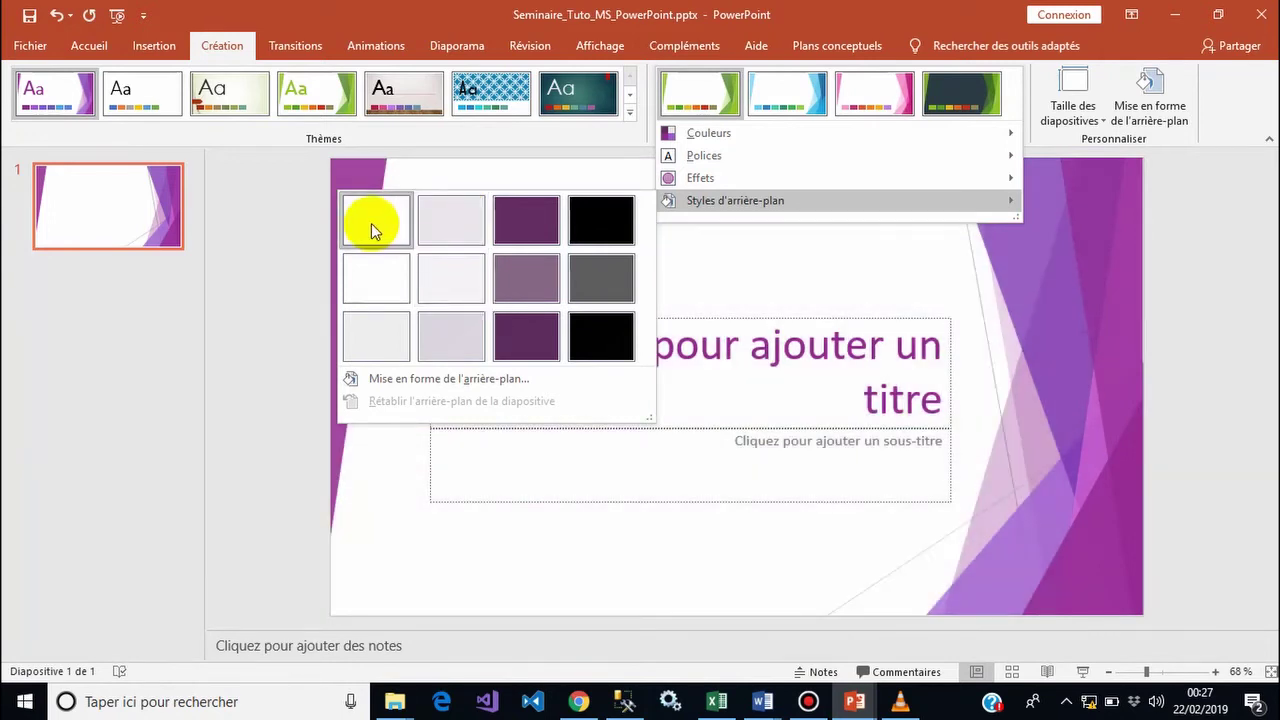
pyautogui.click(371, 224)
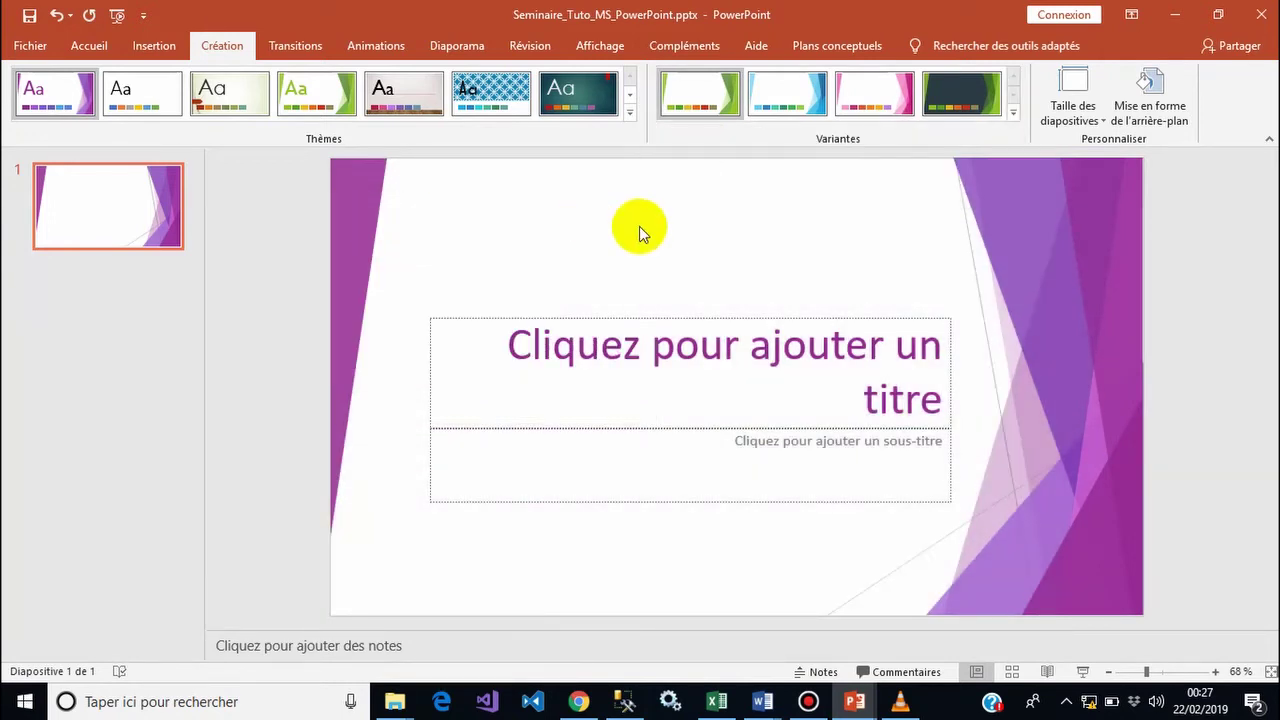
pyautogui.click(1077, 122)
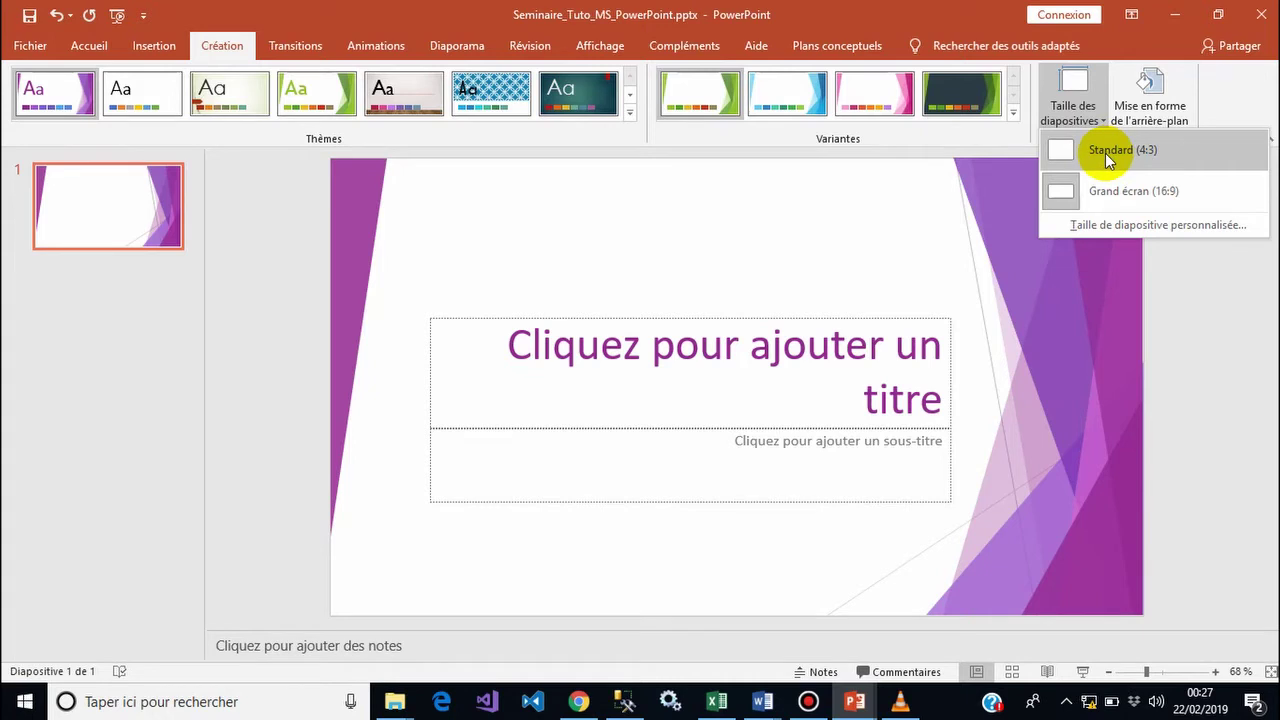
pyautogui.click(1072, 100)
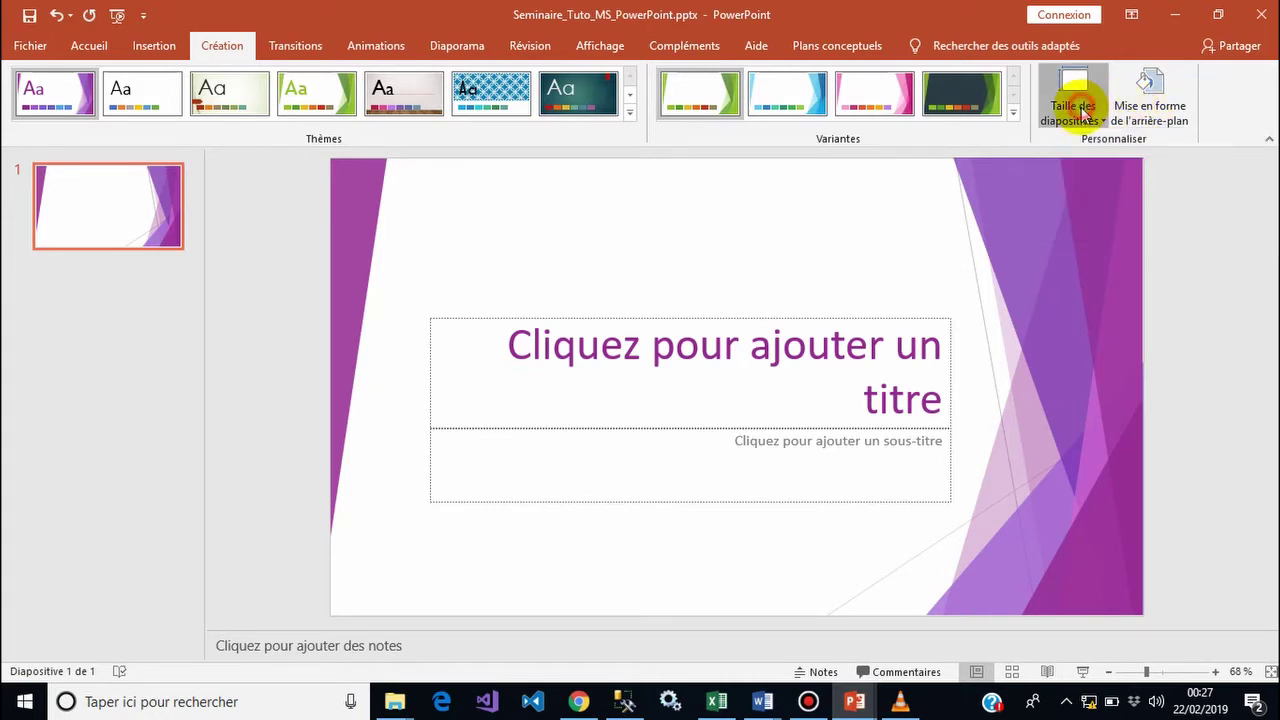
pyautogui.click(1150, 105)
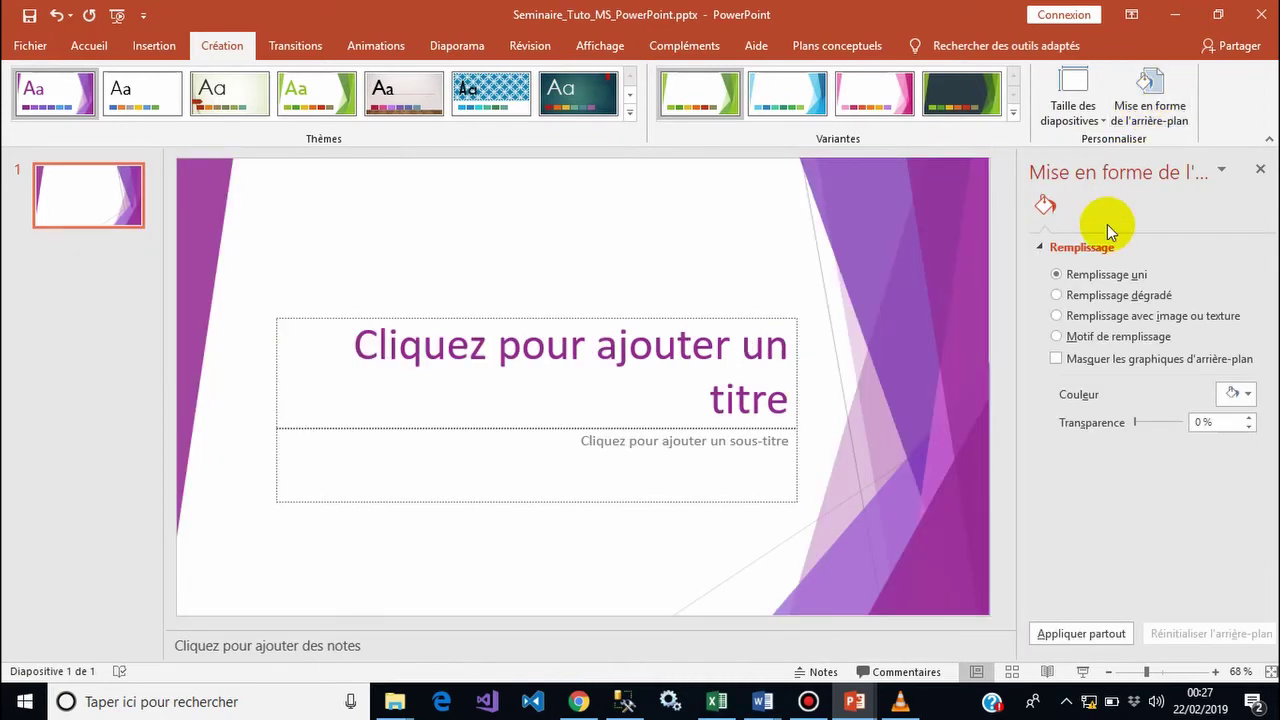
pyautogui.click(1096, 296)
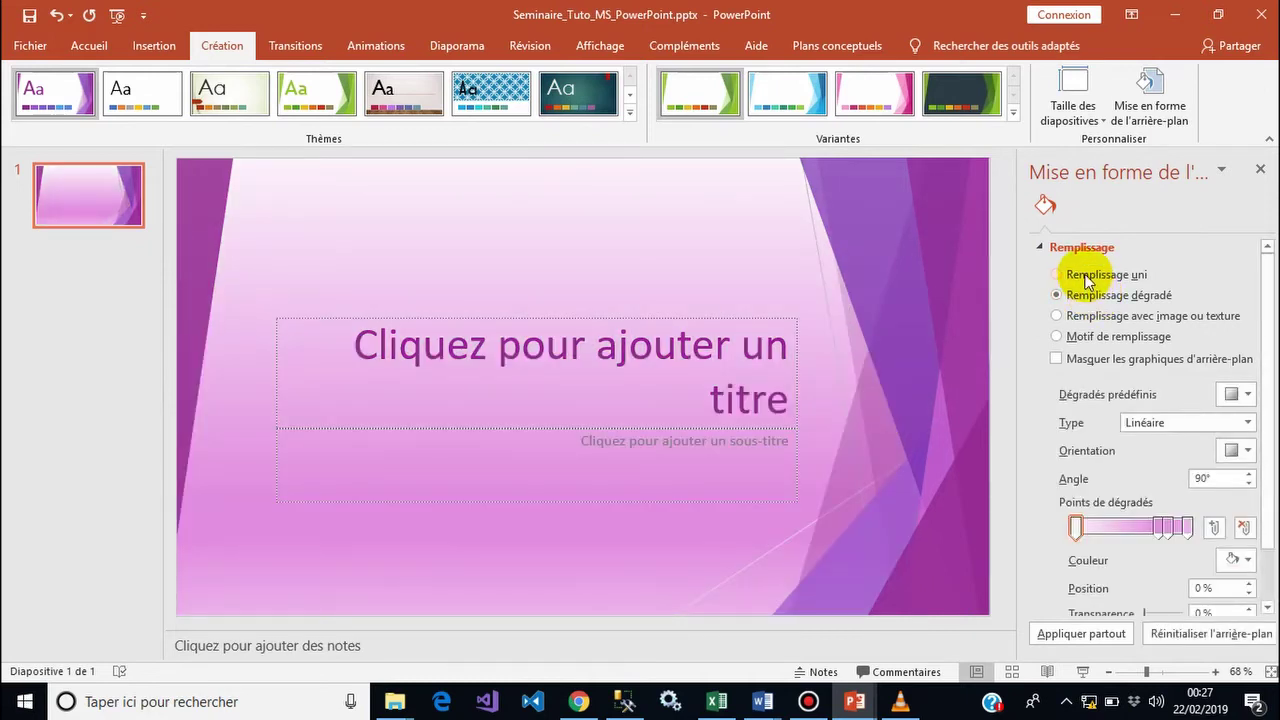
pyautogui.click(1088, 281)
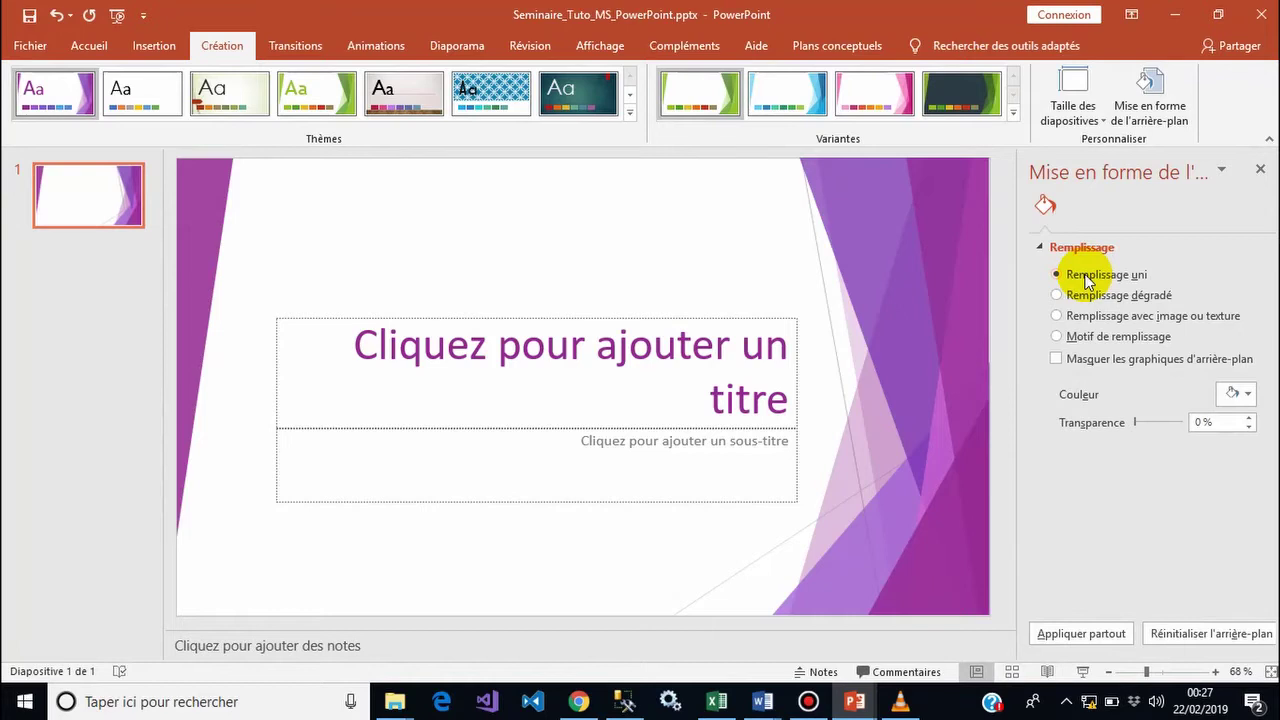
pyautogui.click(1262, 170)
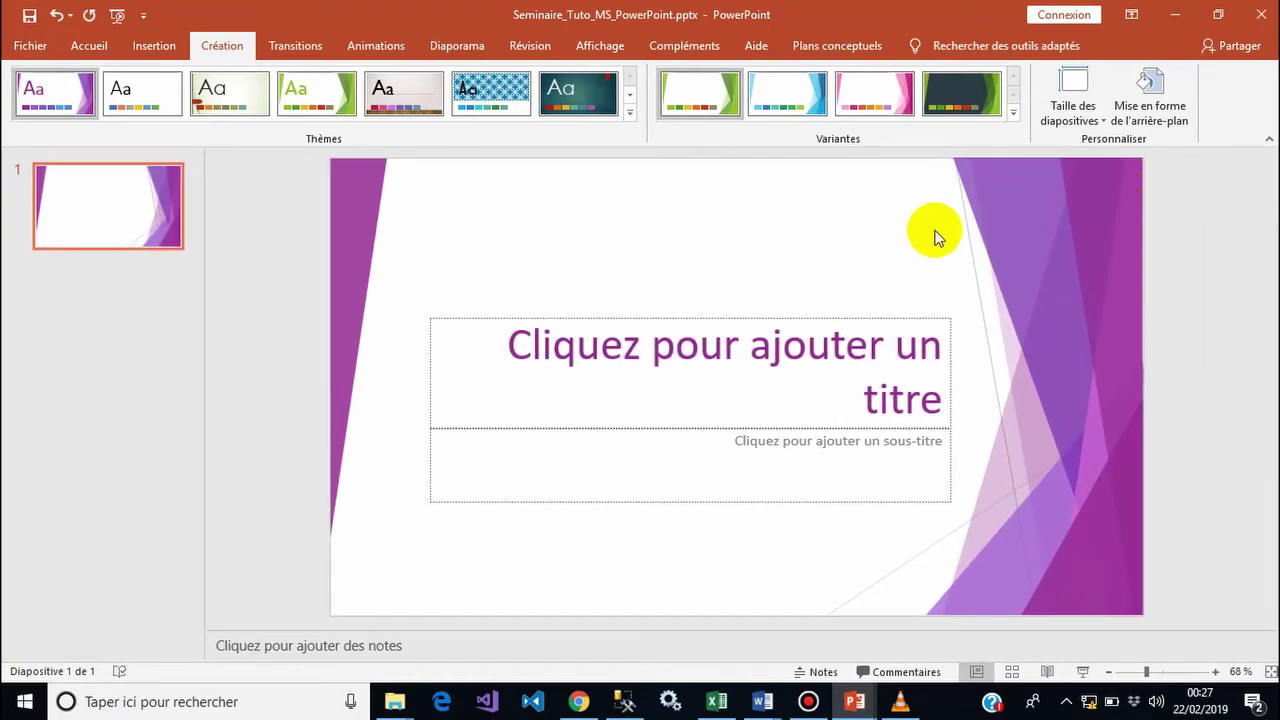
# In the custom slide size settings, number slides starting from 0.
pyautogui.click(1076, 119)
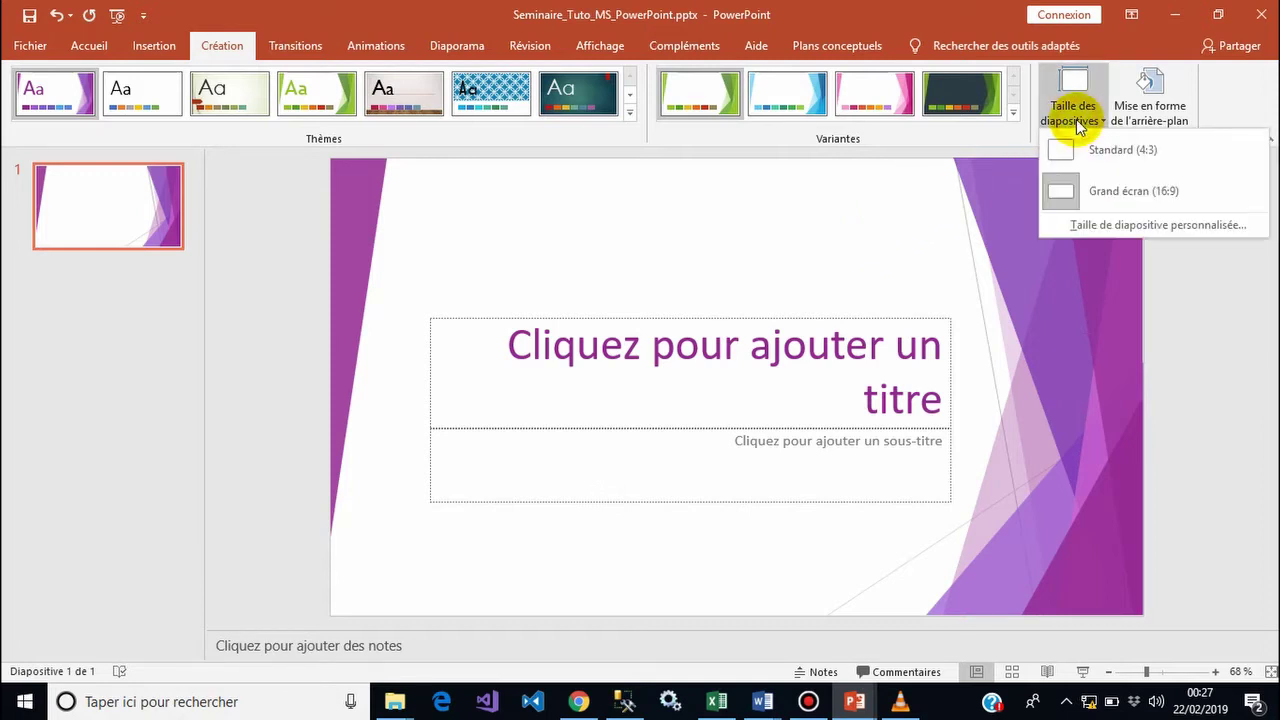
pyautogui.click(1095, 223)
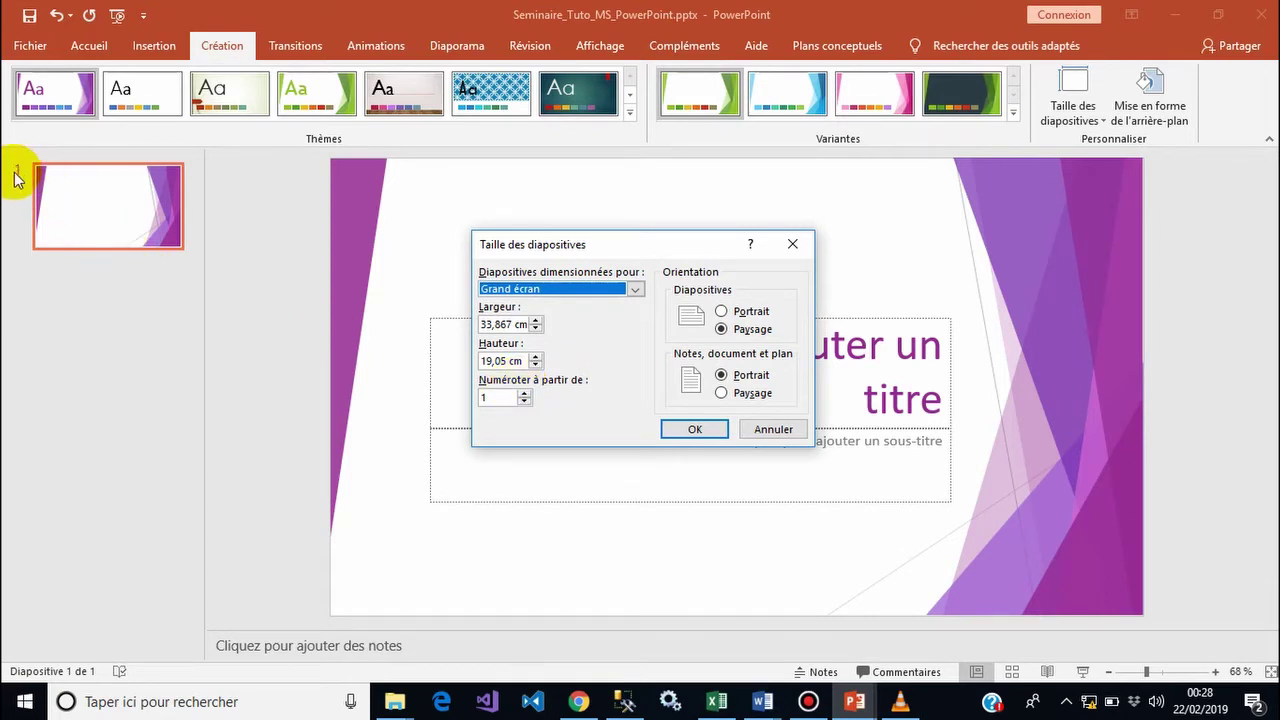
pyautogui.click(524, 394)
pyautogui.click(524, 402)
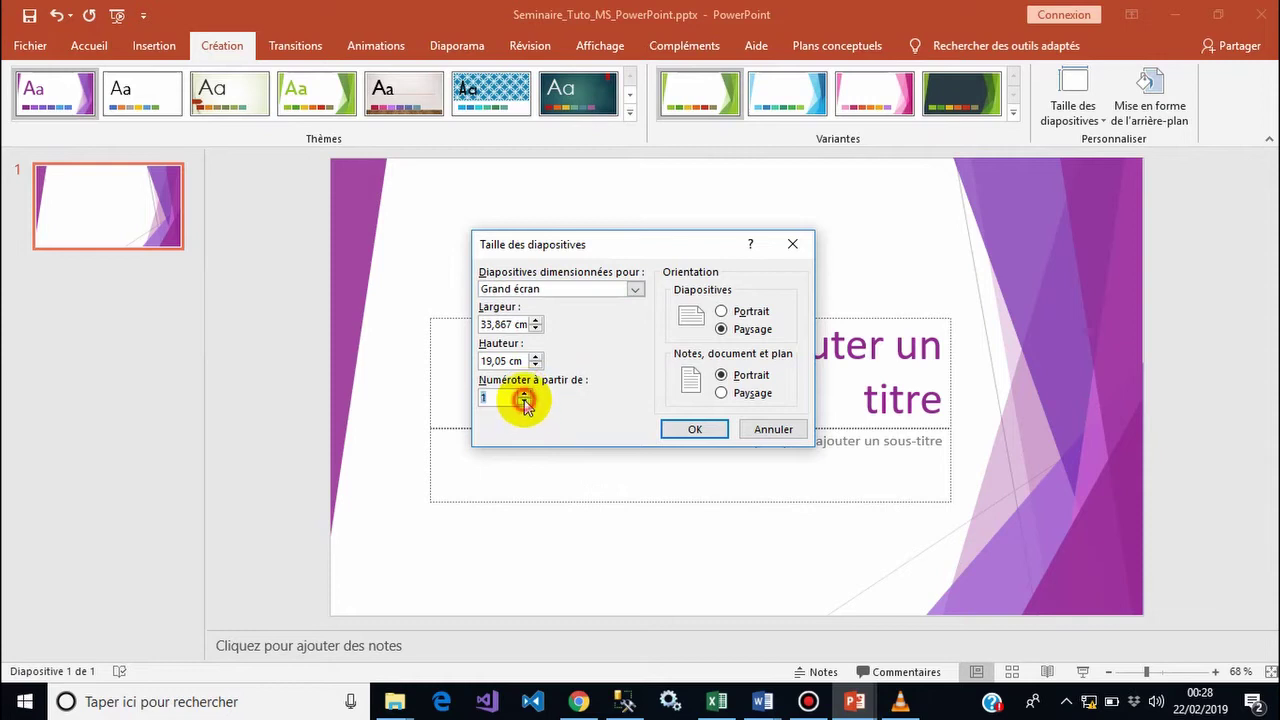
pyautogui.click(524, 402)
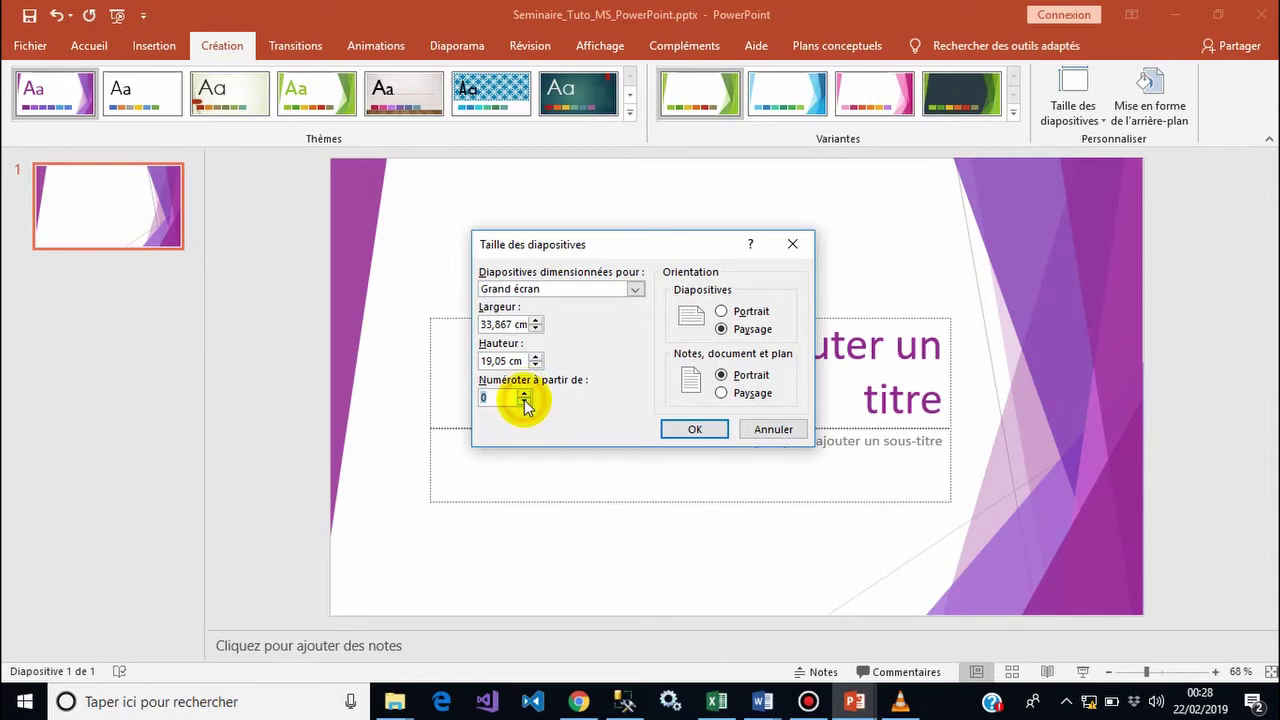
pyautogui.click(690, 429)
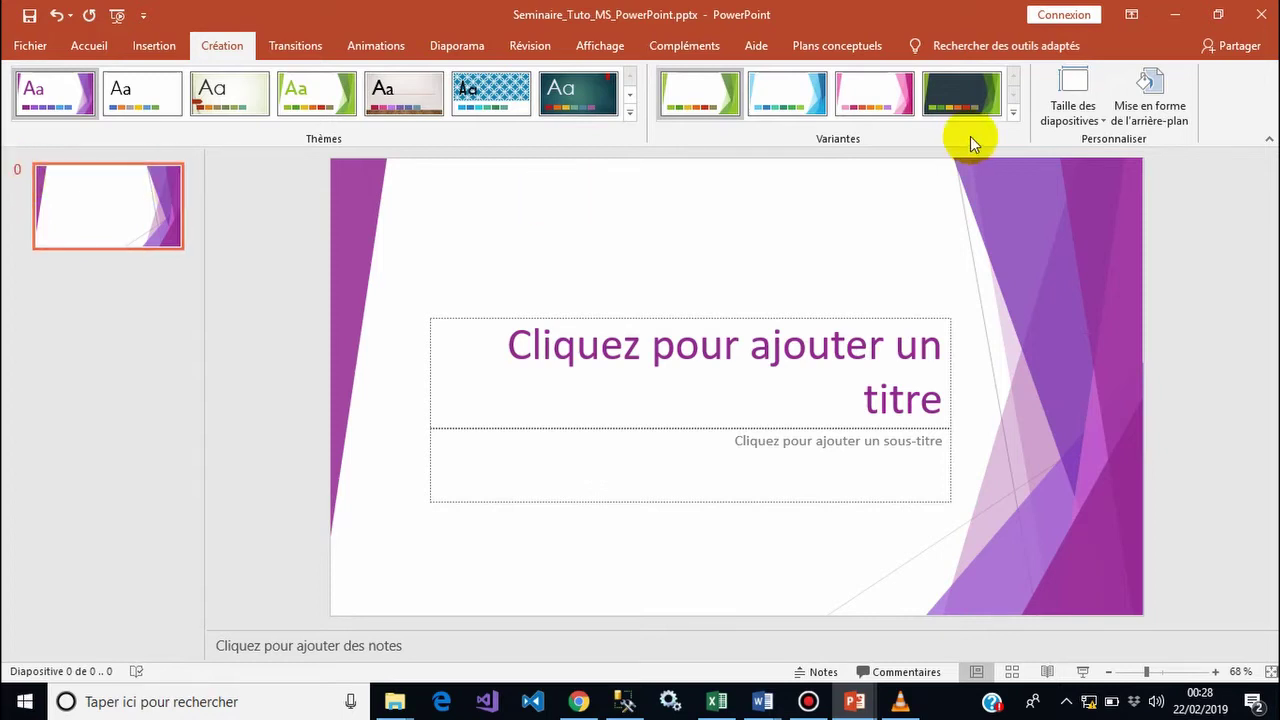
# Reset slide numbering to start at 1 and save the presentation.
pyautogui.click(1080, 115)
pyautogui.click(1090, 223)
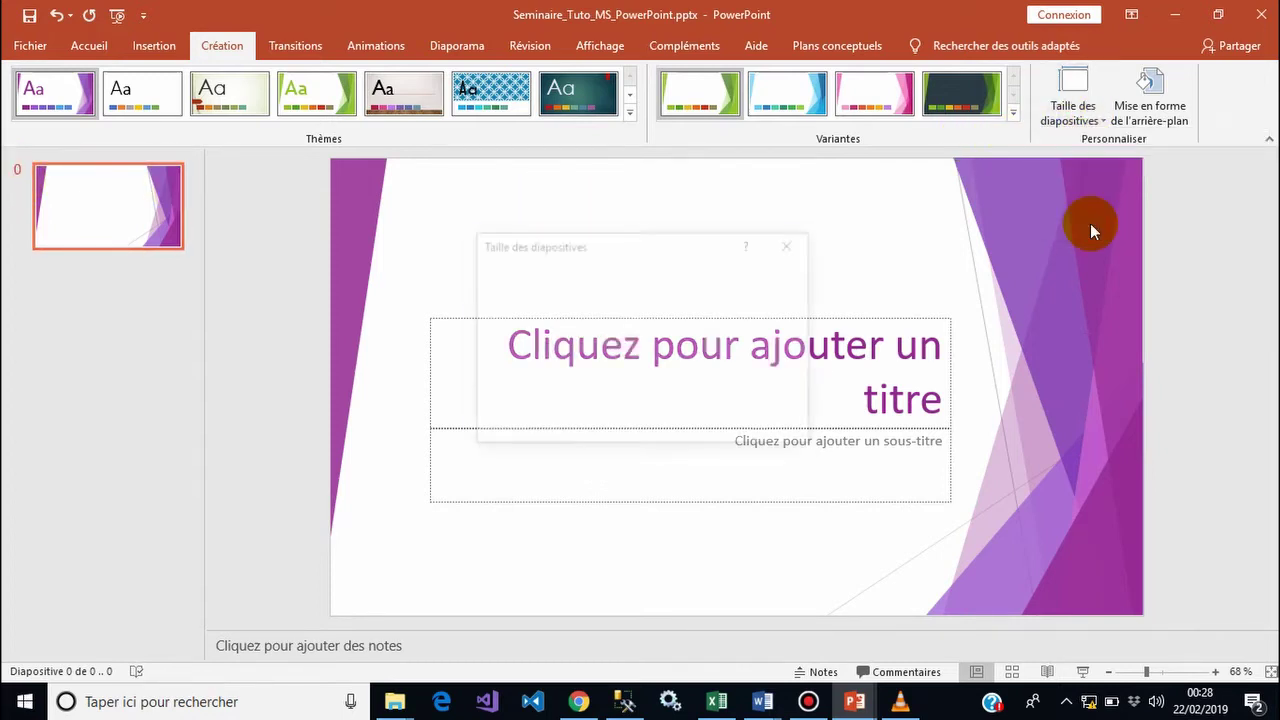
pyautogui.click(524, 393)
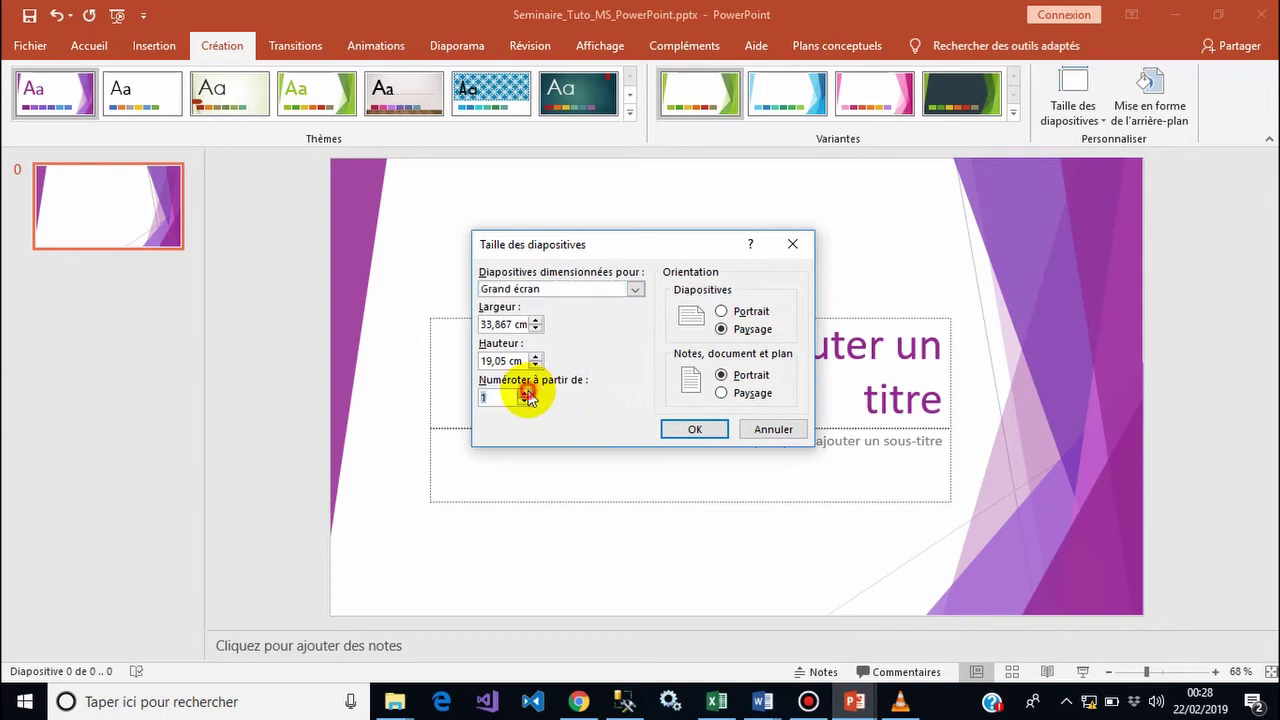
pyautogui.click(713, 427)
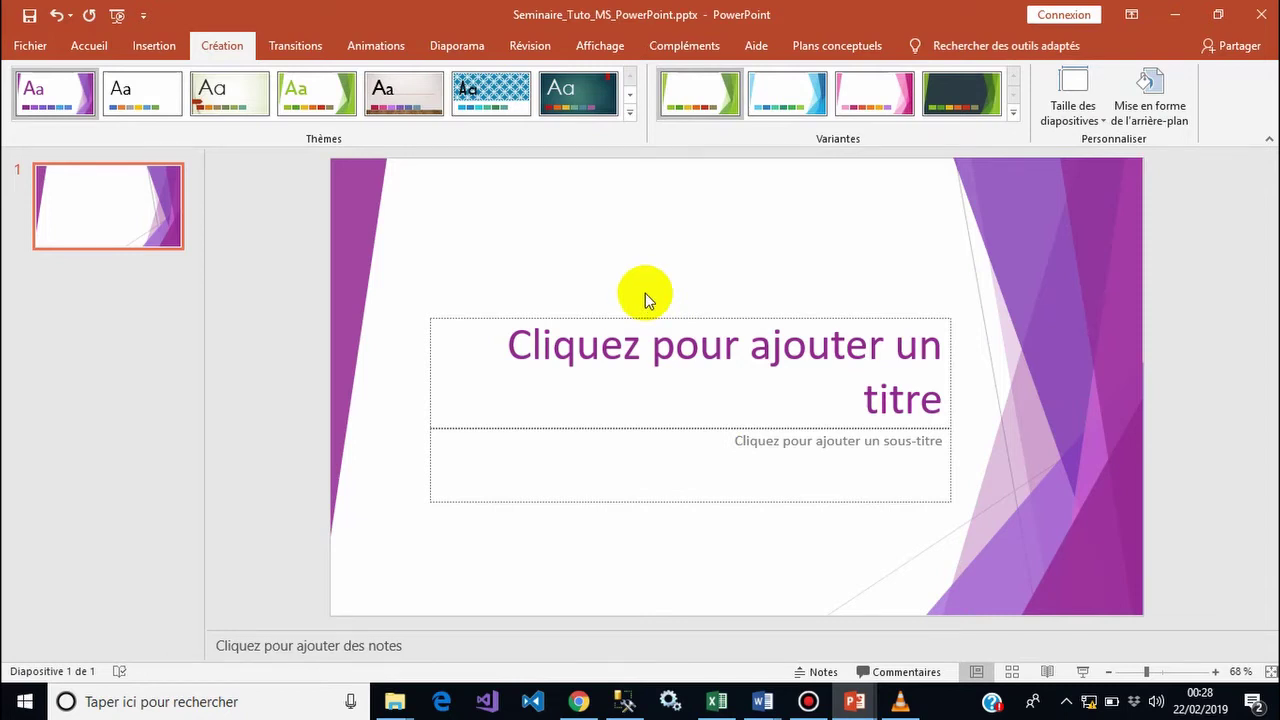
pyautogui.click(30, 17)
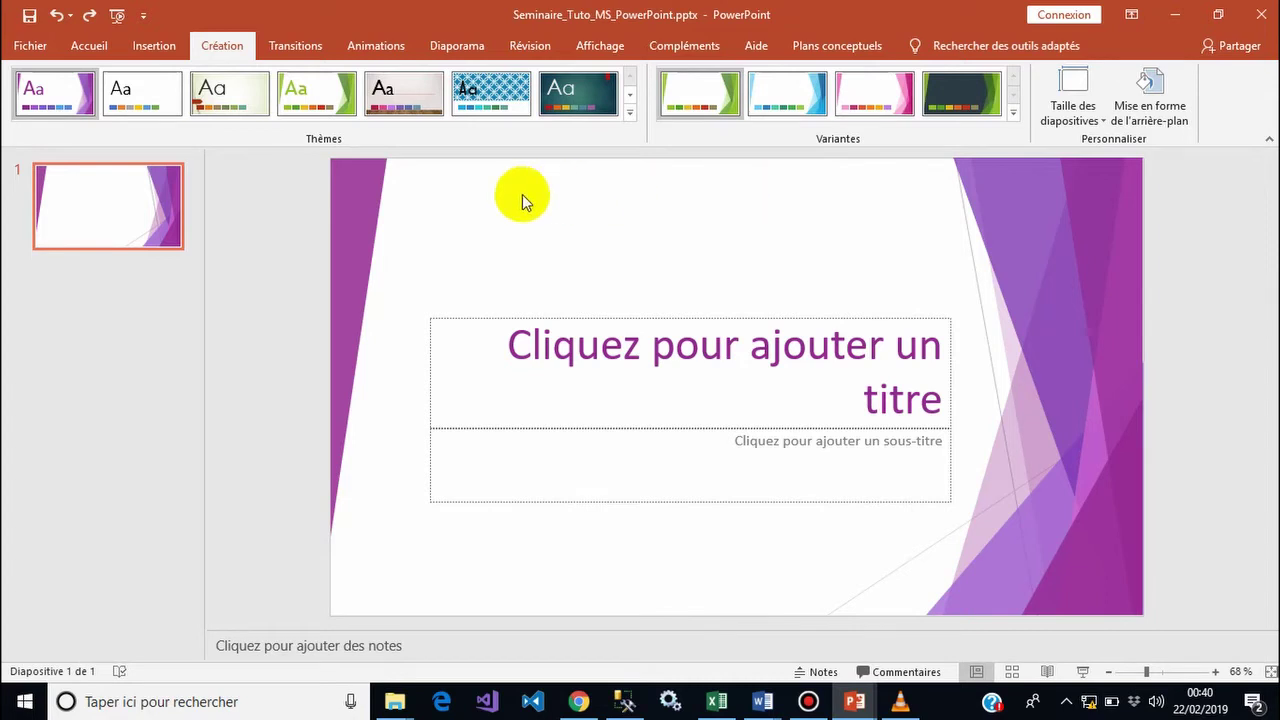
pyautogui.click(89, 48)
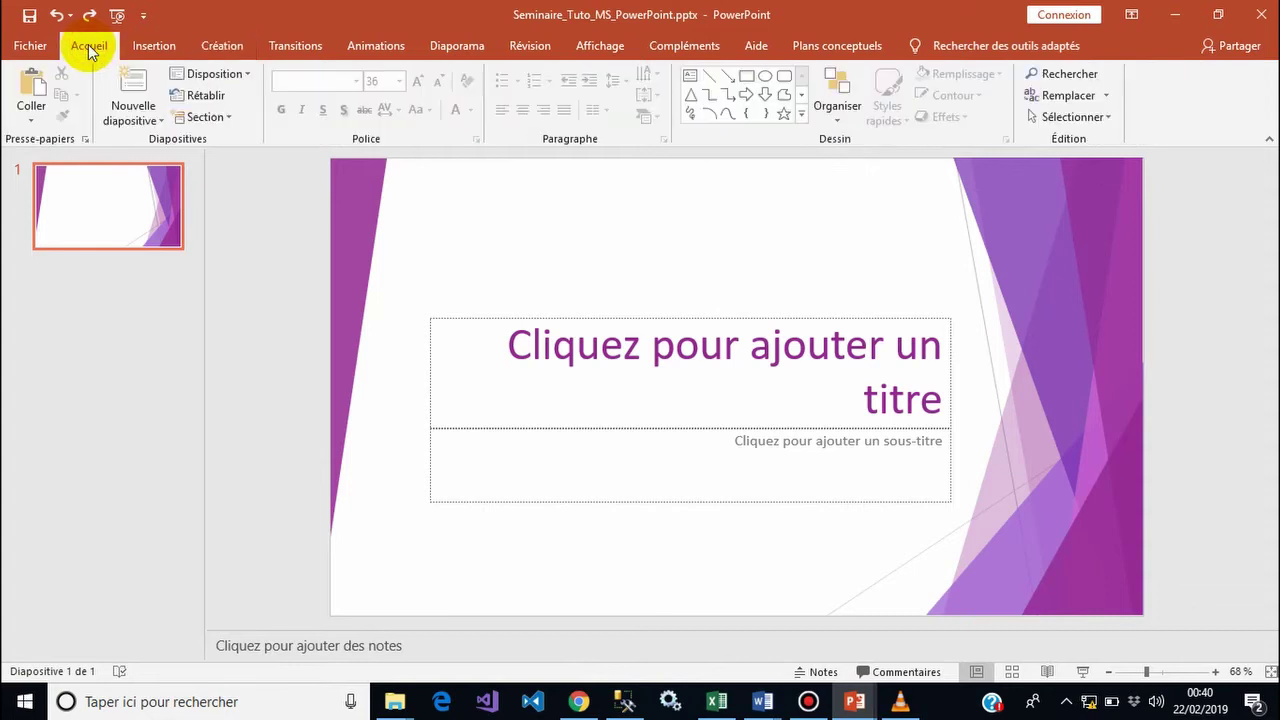
pyautogui.click(222, 79)
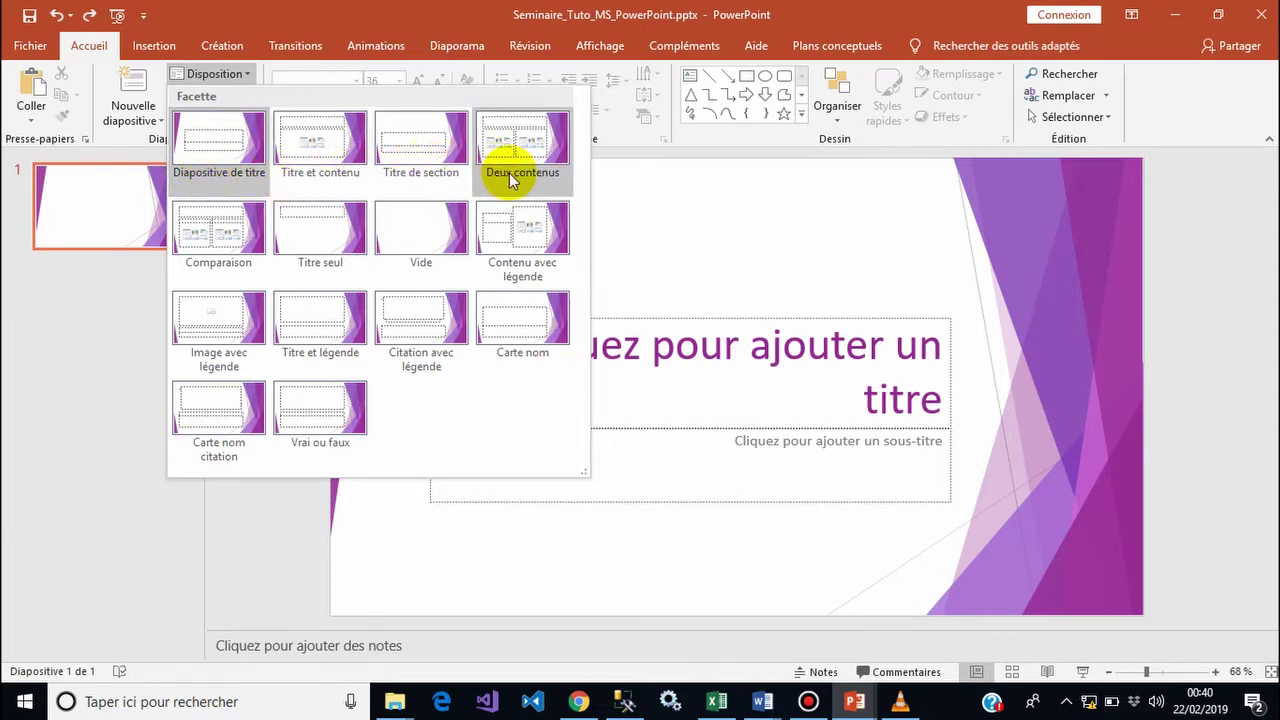
pyautogui.press('Escape')
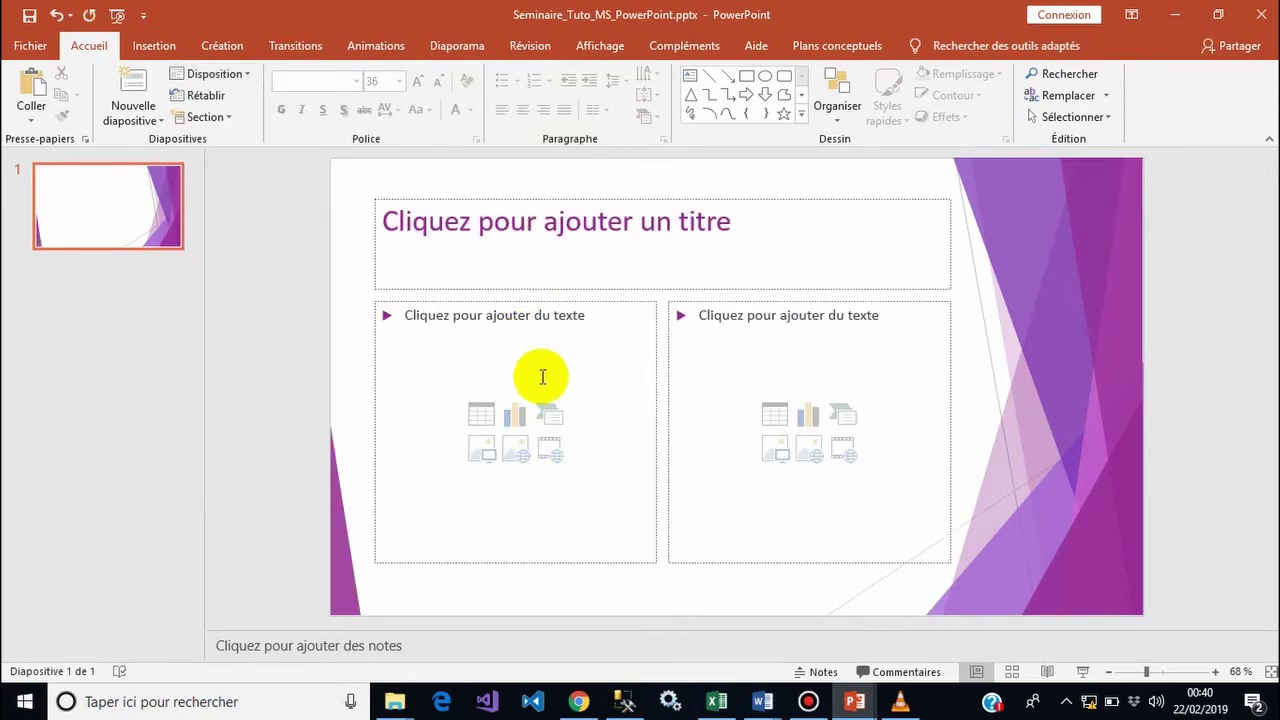
pyautogui.click(234, 76)
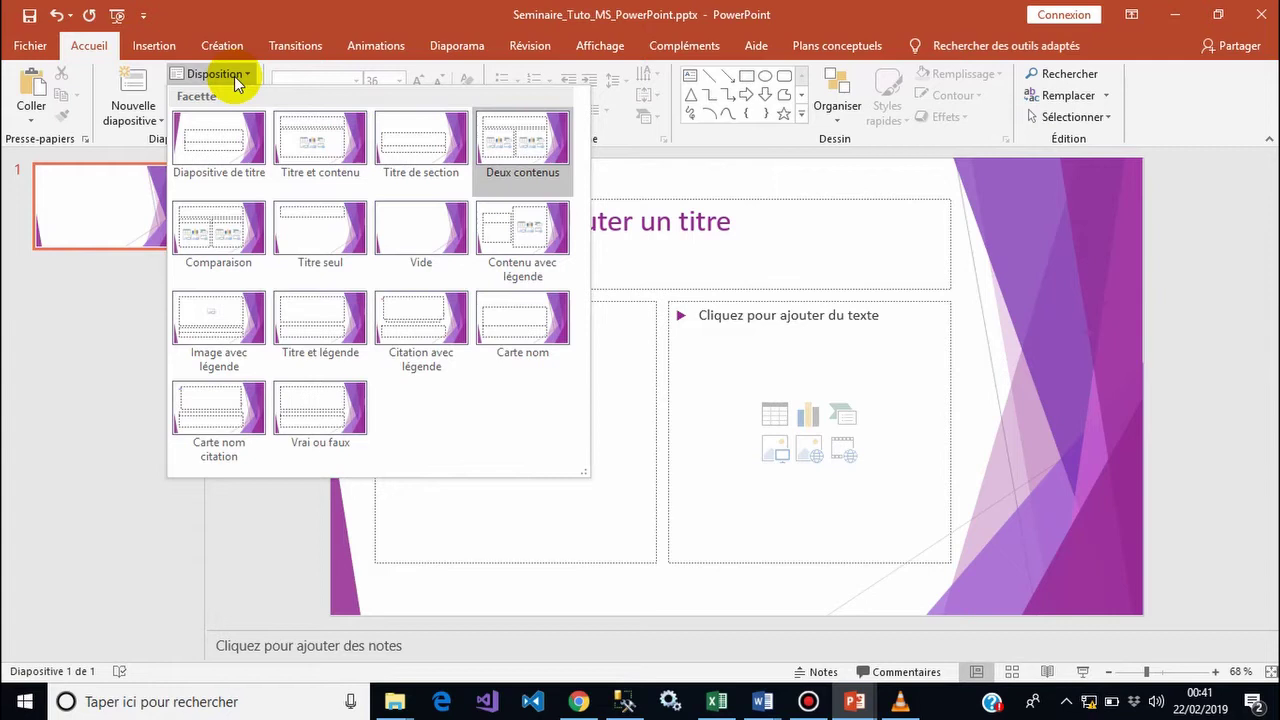
pyautogui.click(237, 157)
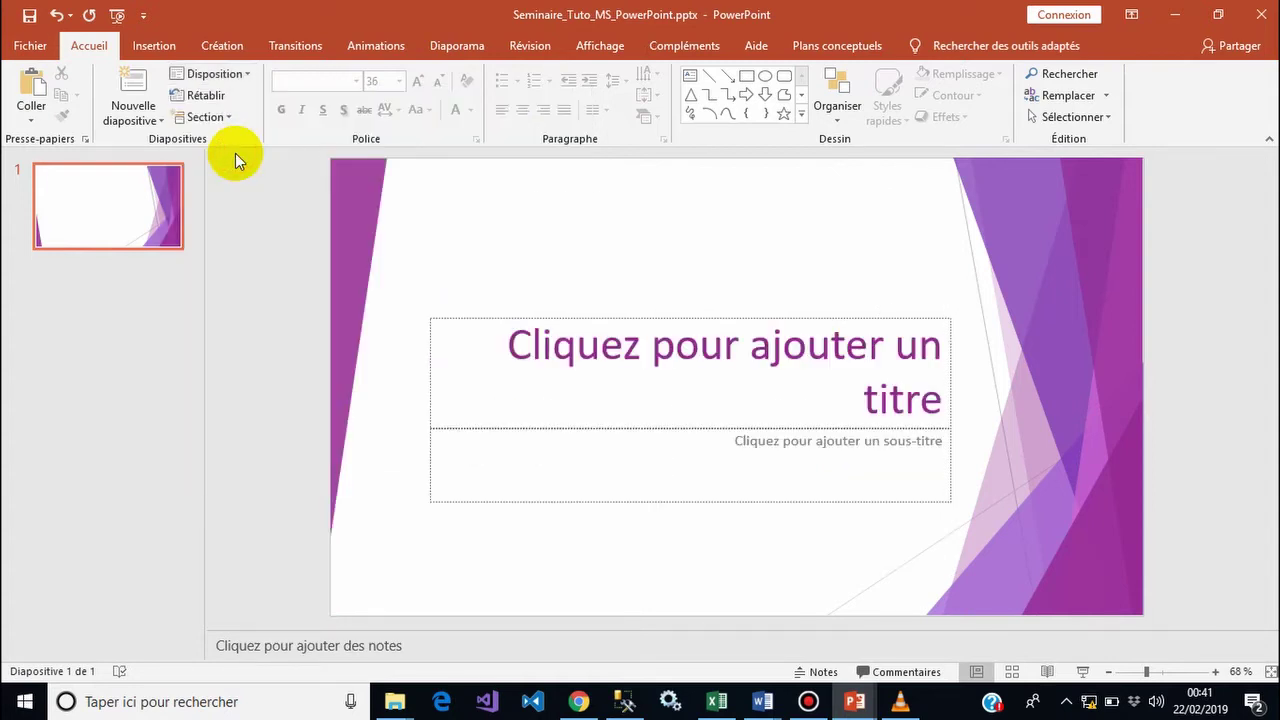
# Type 'ANALYSE ET CONCEPTION DU SYSTEME TOTO' into the first slide's title placeholder.
pyautogui.click(603, 373)
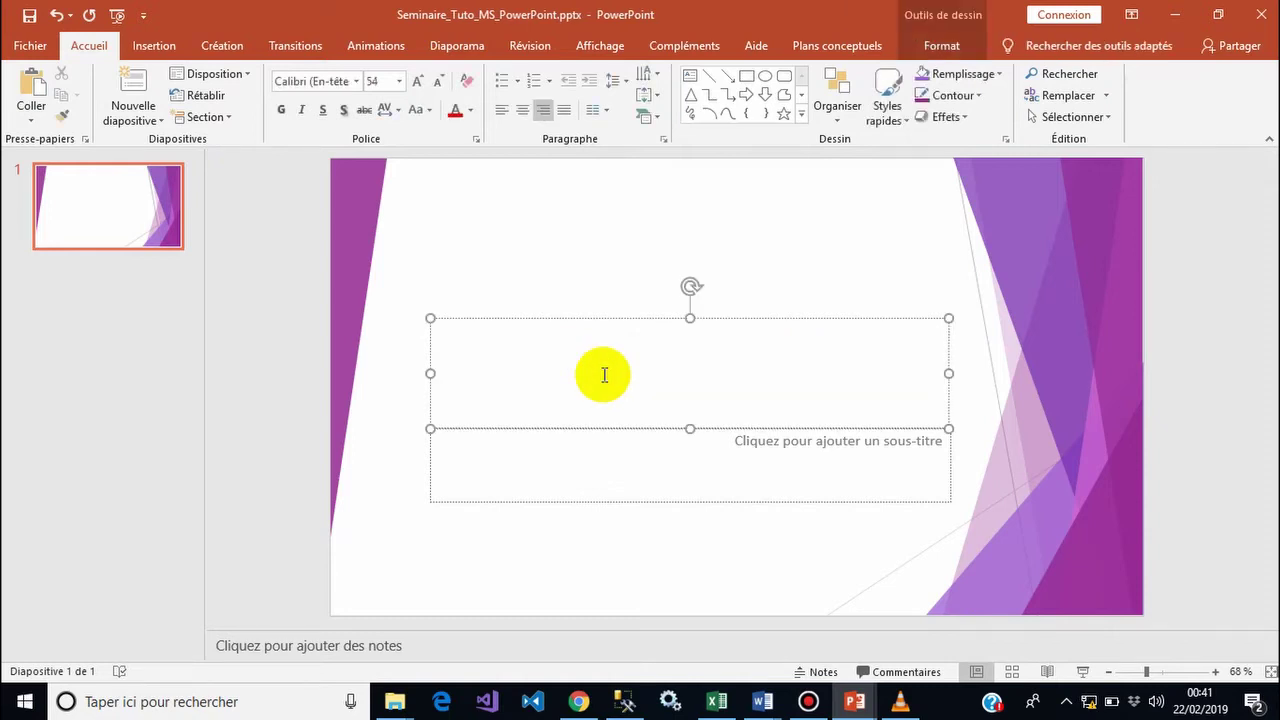
pyautogui.write('ANALYS')
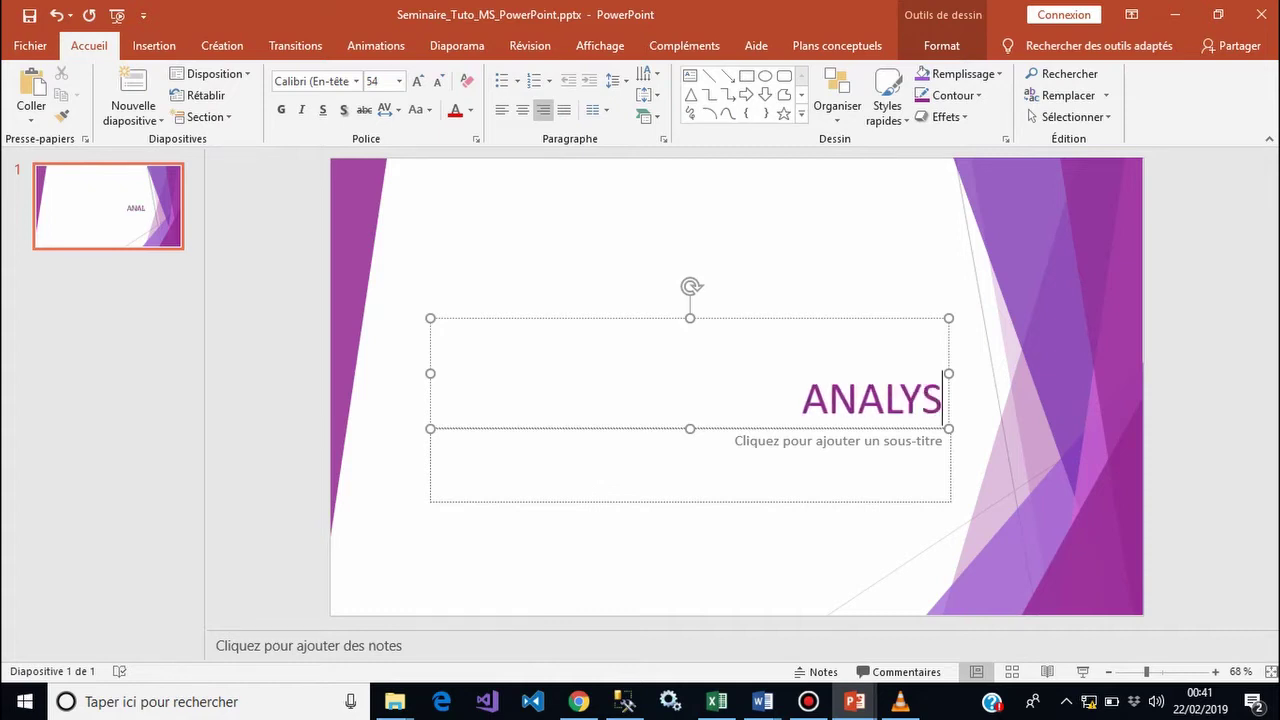
pyautogui.write('E ET CONCE')
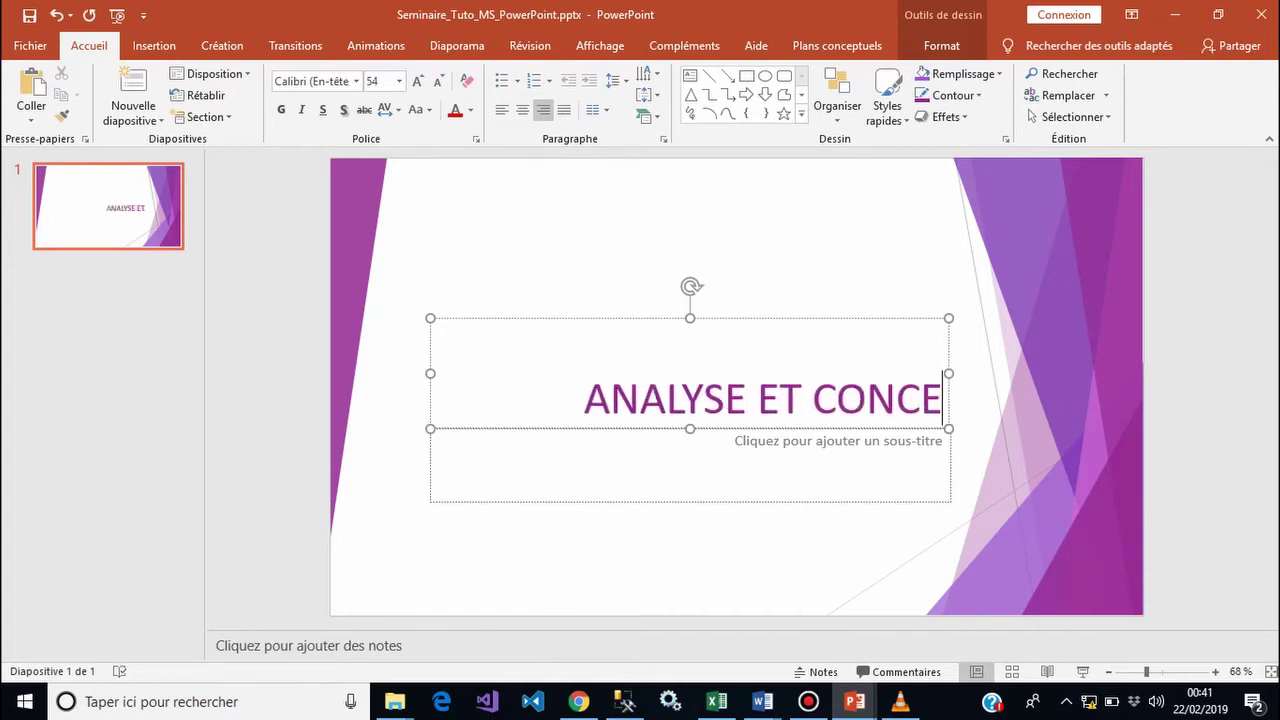
pyautogui.write('PTION D')
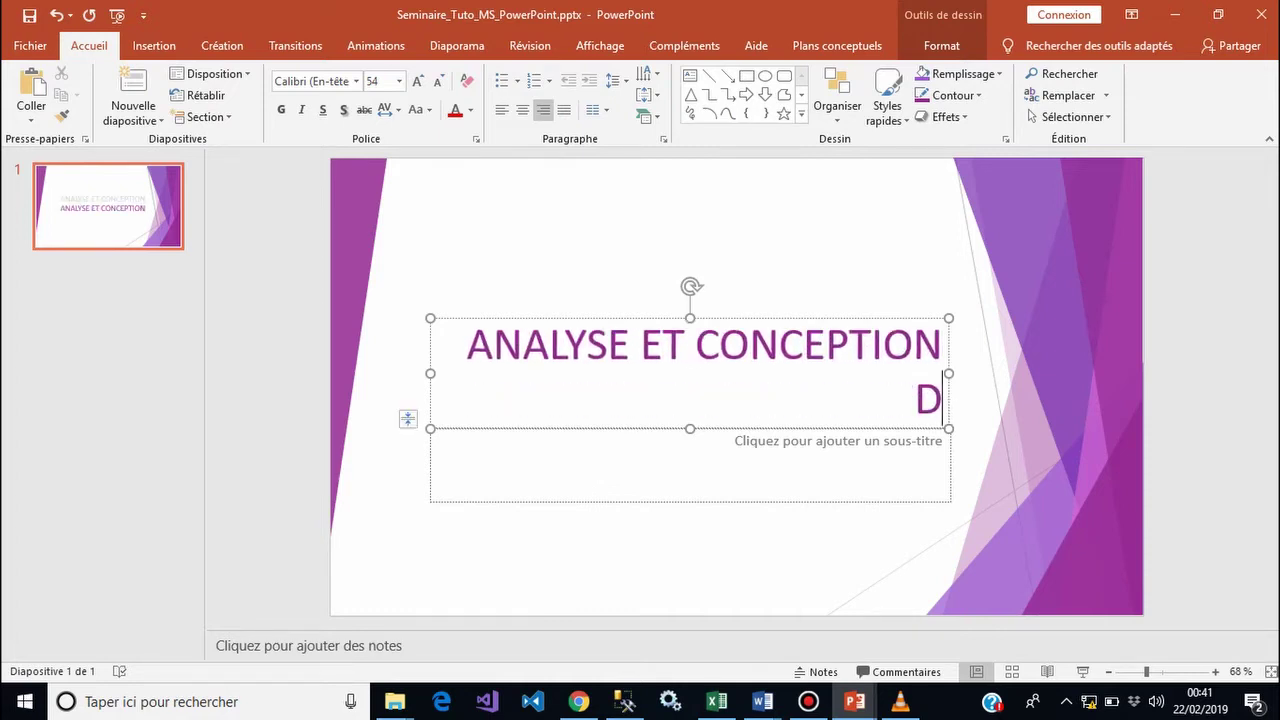
pyautogui.write('U SYSTE')
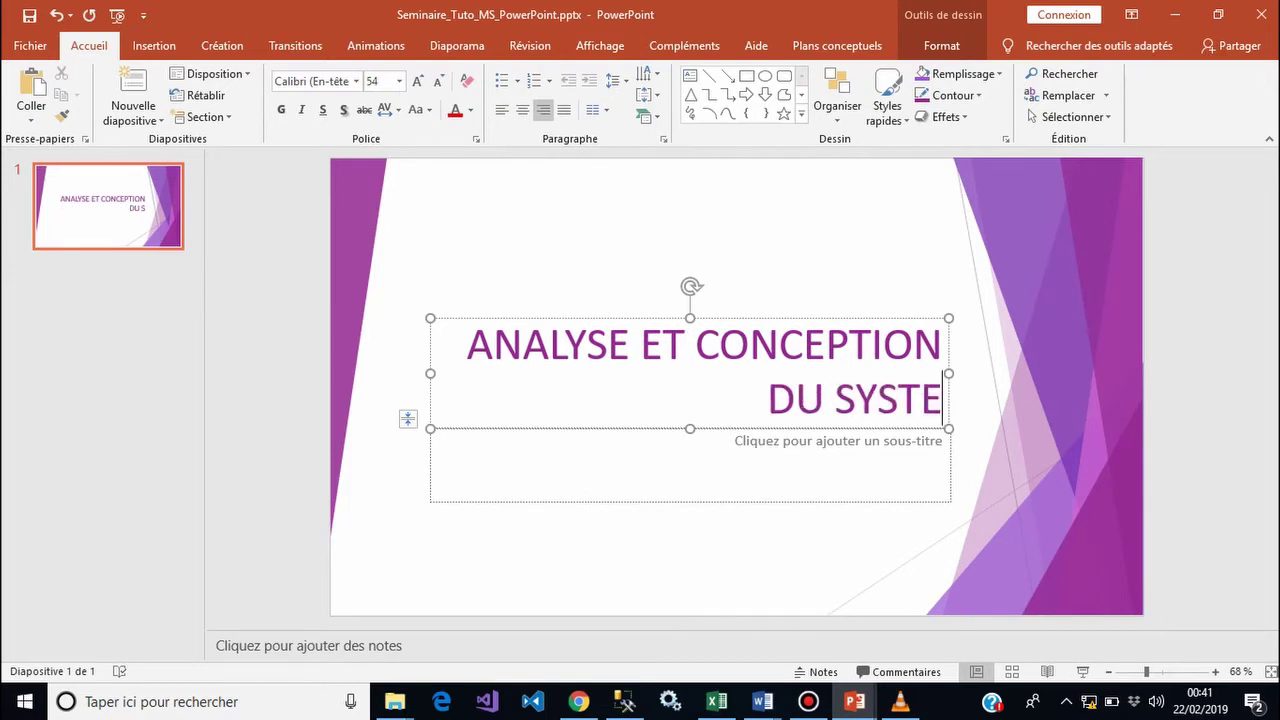
pyautogui.write('ME ')
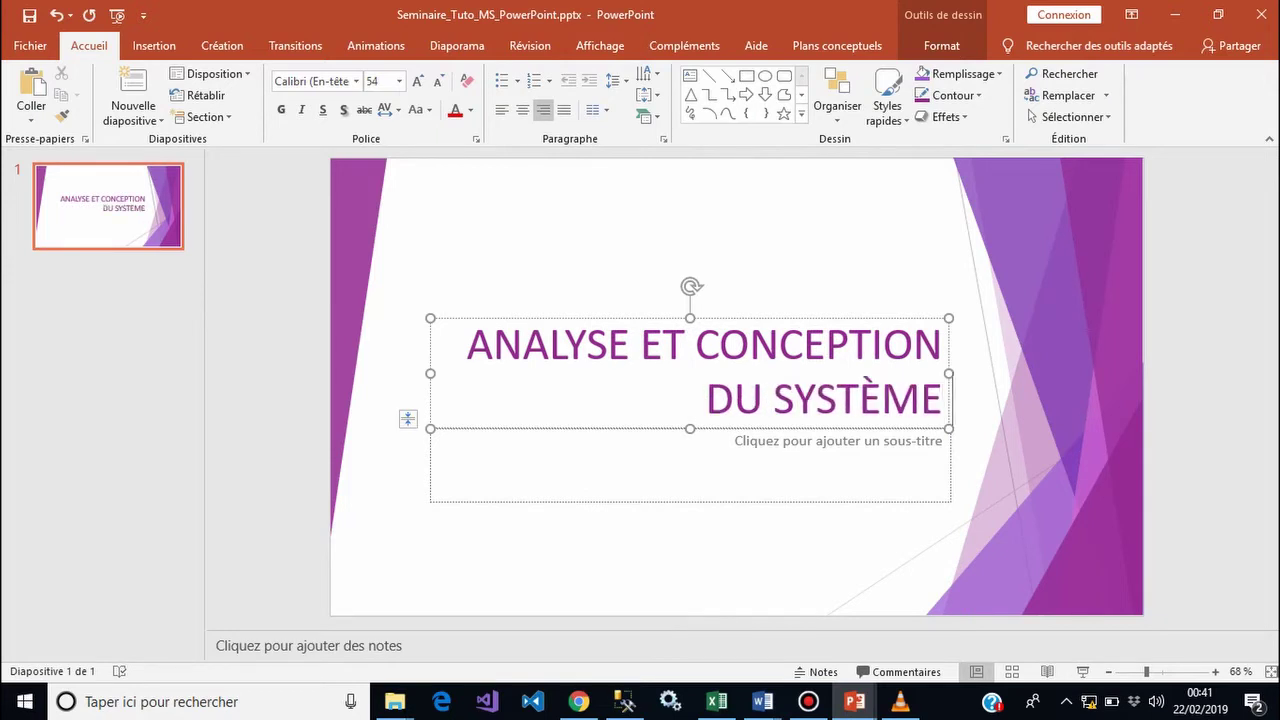
pyautogui.write('TOTO')
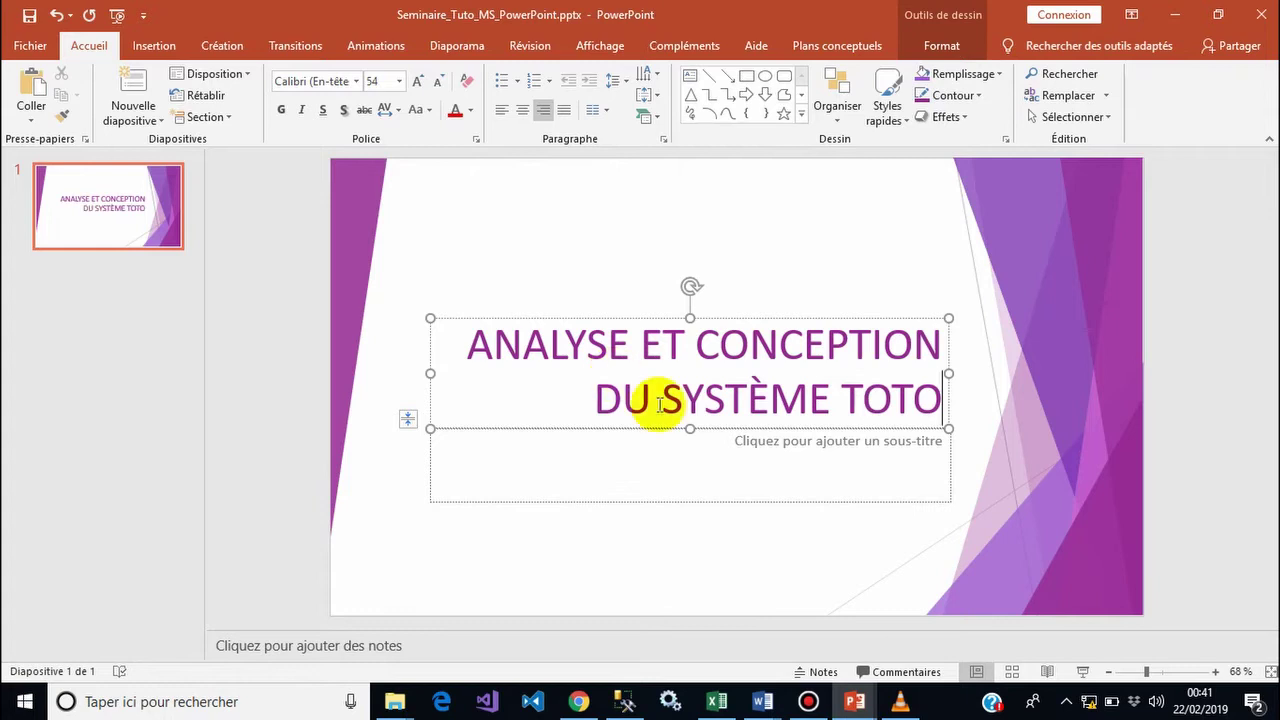
# Center the 'ANALYSE ET CONCEPTION DU SYSTÈME TOTO' title text and save the deck.
pyautogui.click(988, 464)
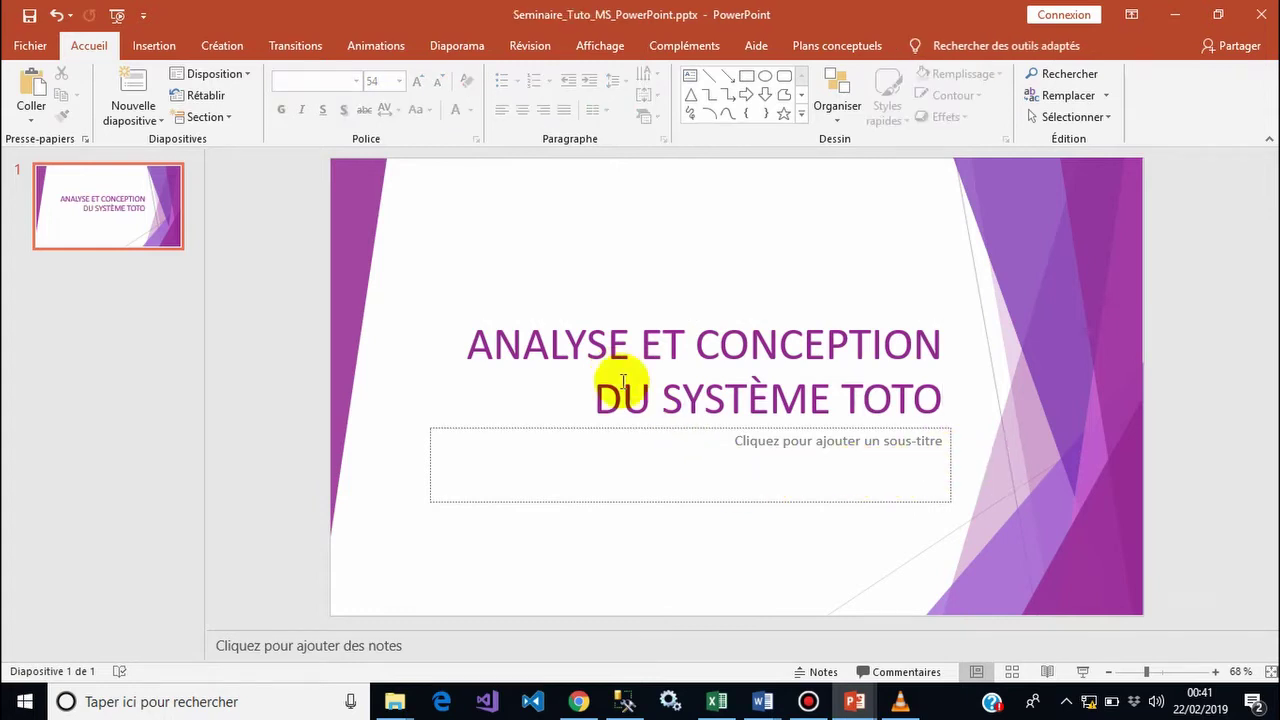
pyautogui.click(29, 15)
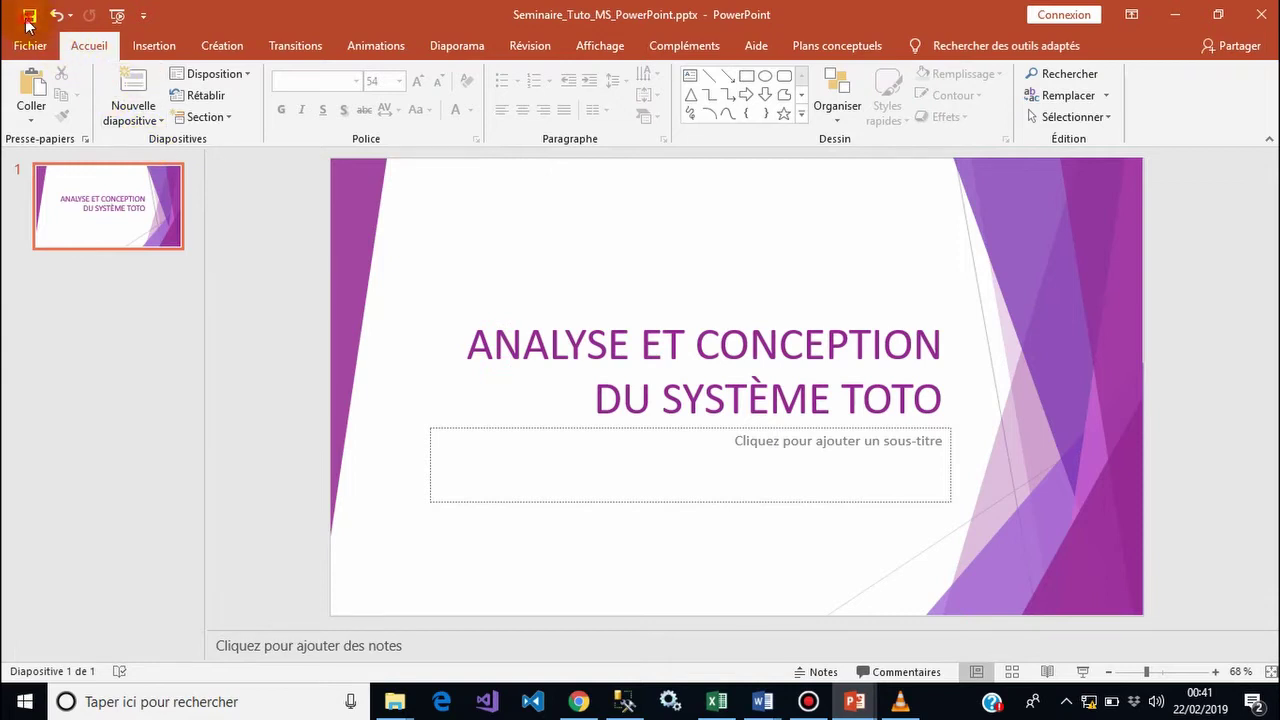
pyautogui.click(637, 363)
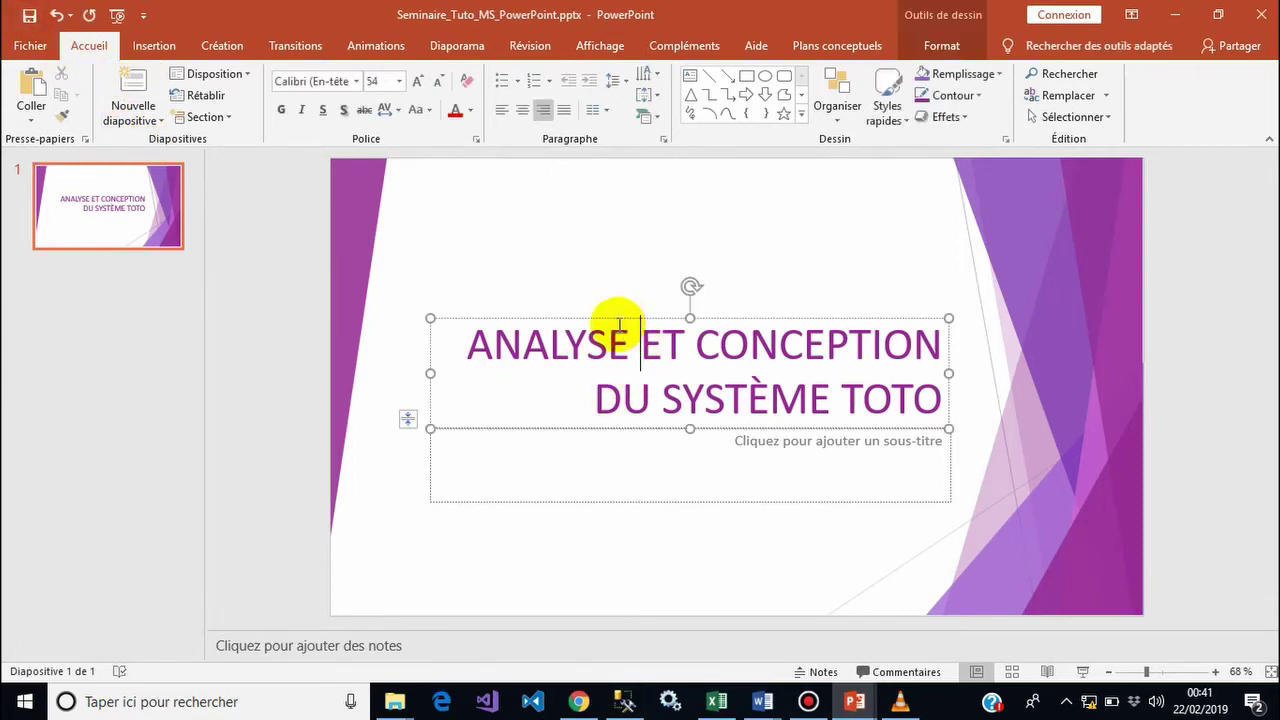
pyautogui.hotkey('ctrl', 'a')
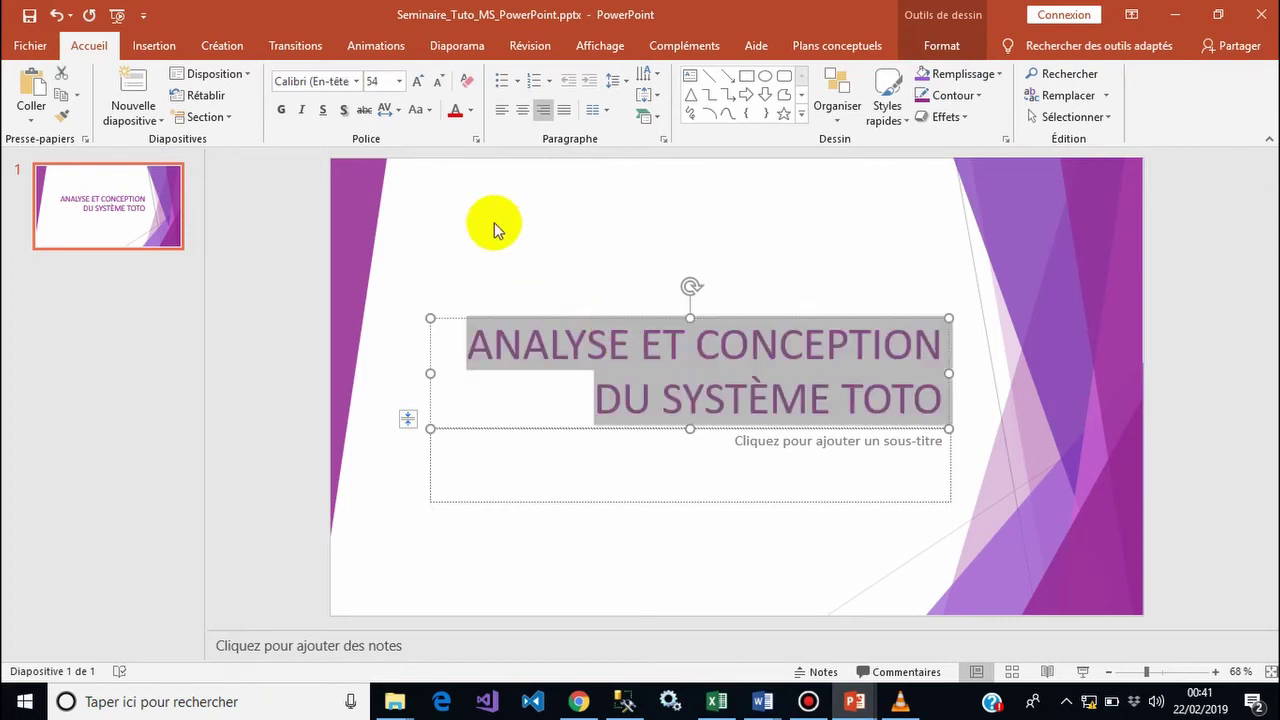
pyautogui.click(520, 113)
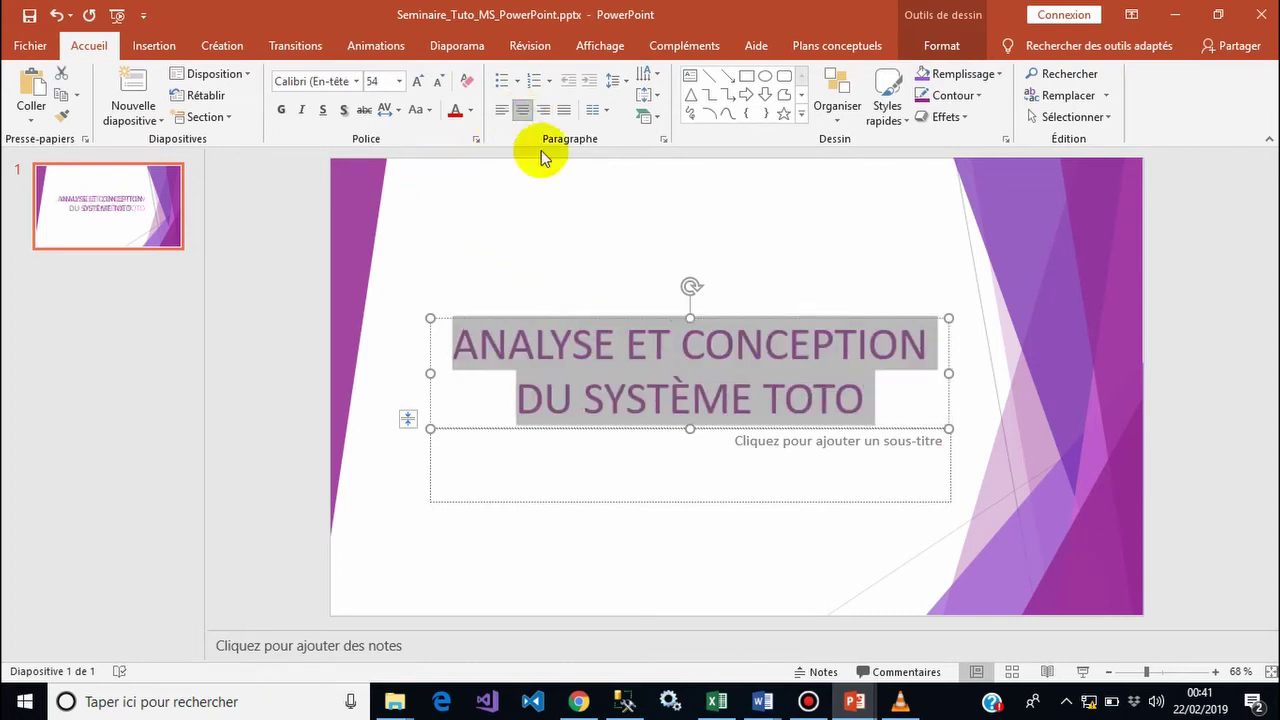
pyautogui.click(606, 265)
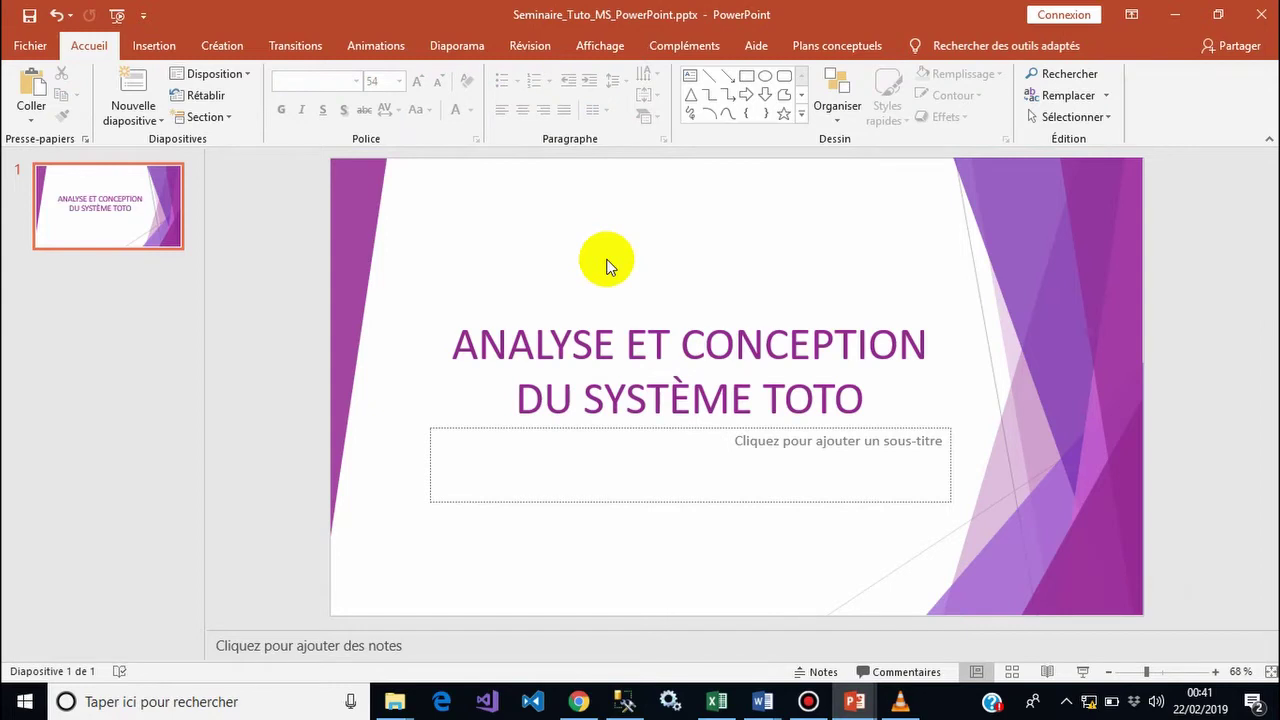
pyautogui.click(29, 15)
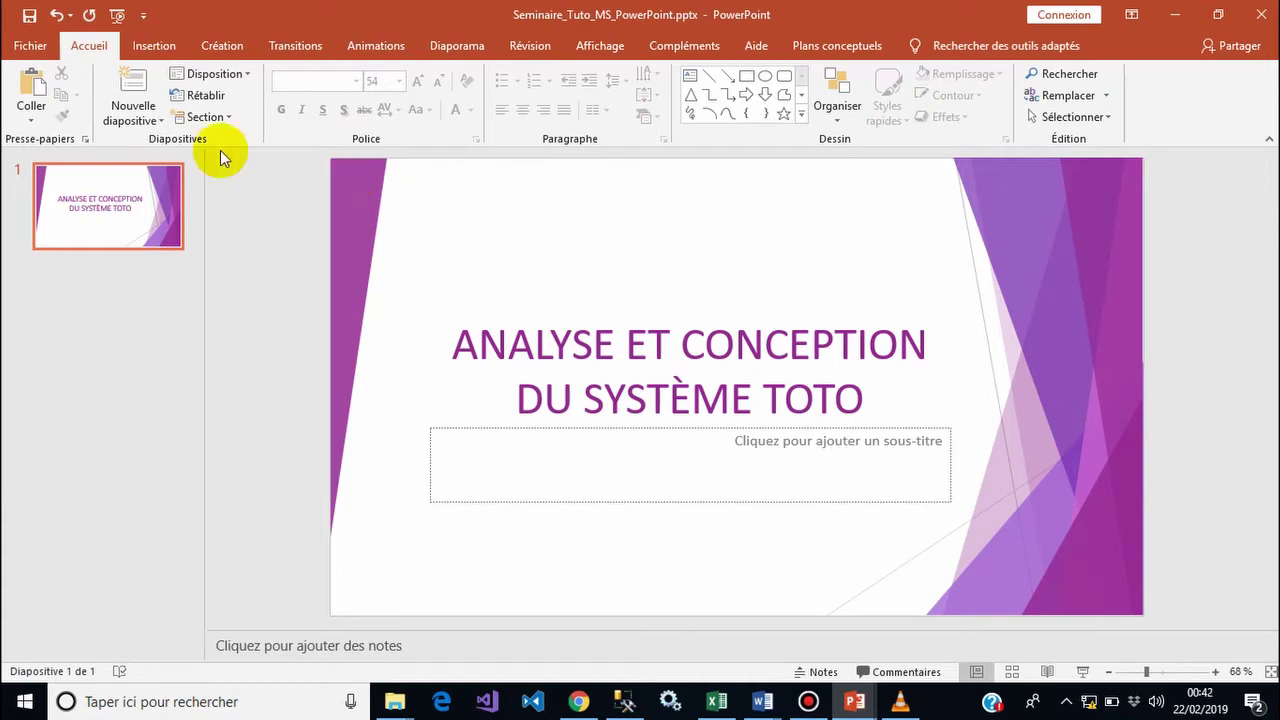
# Add a Titre et contenu slide titled 'PLAN' with the bullet 'Introduction', then save.
pyautogui.click(137, 127)
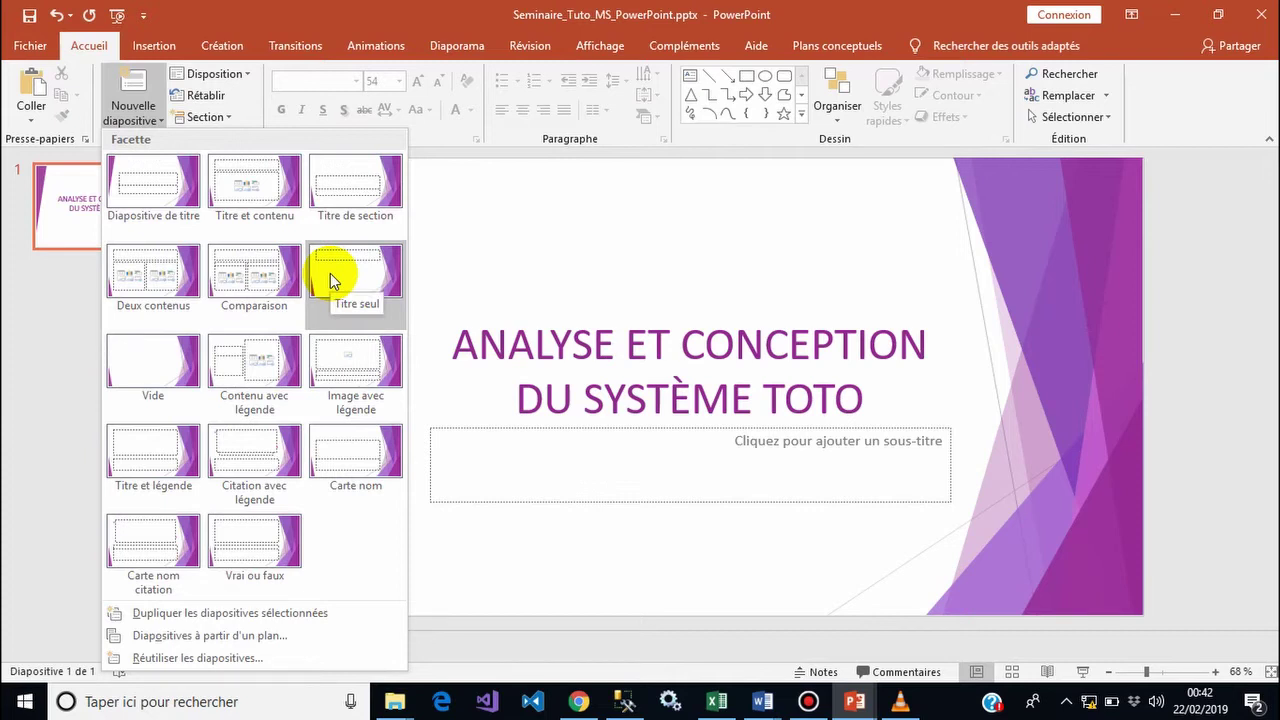
pyautogui.click(254, 184)
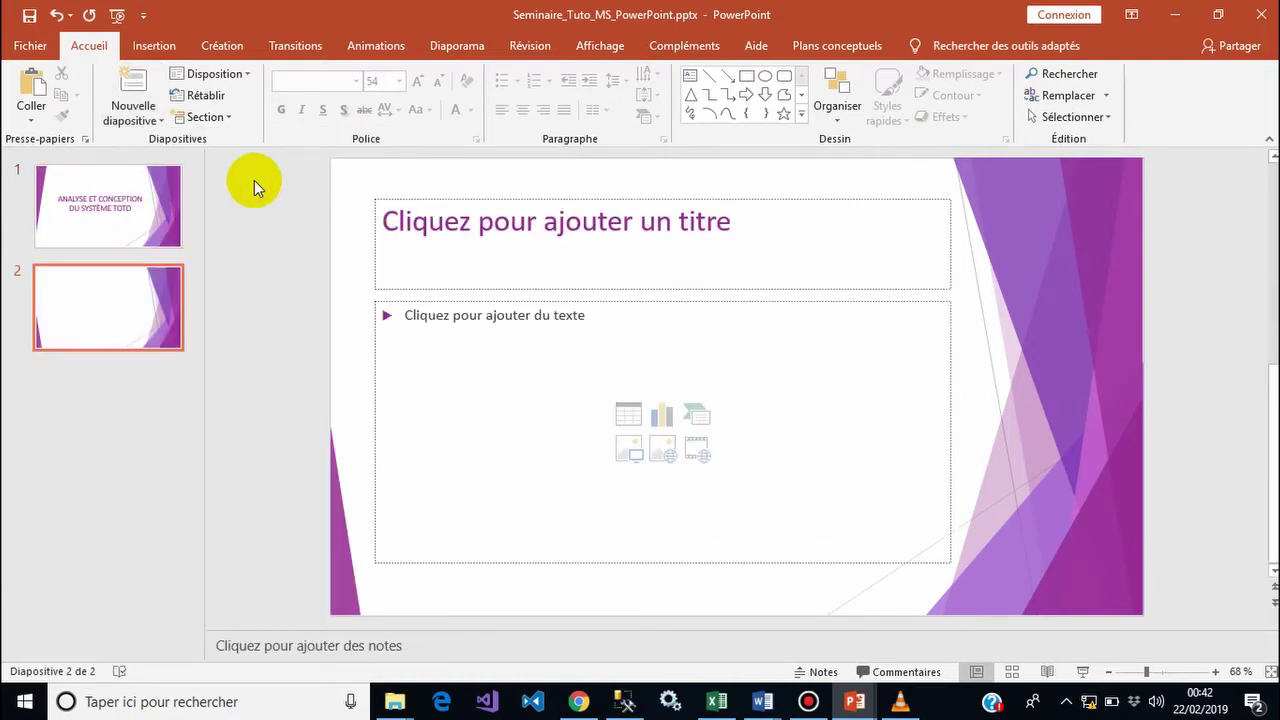
pyautogui.click(519, 216)
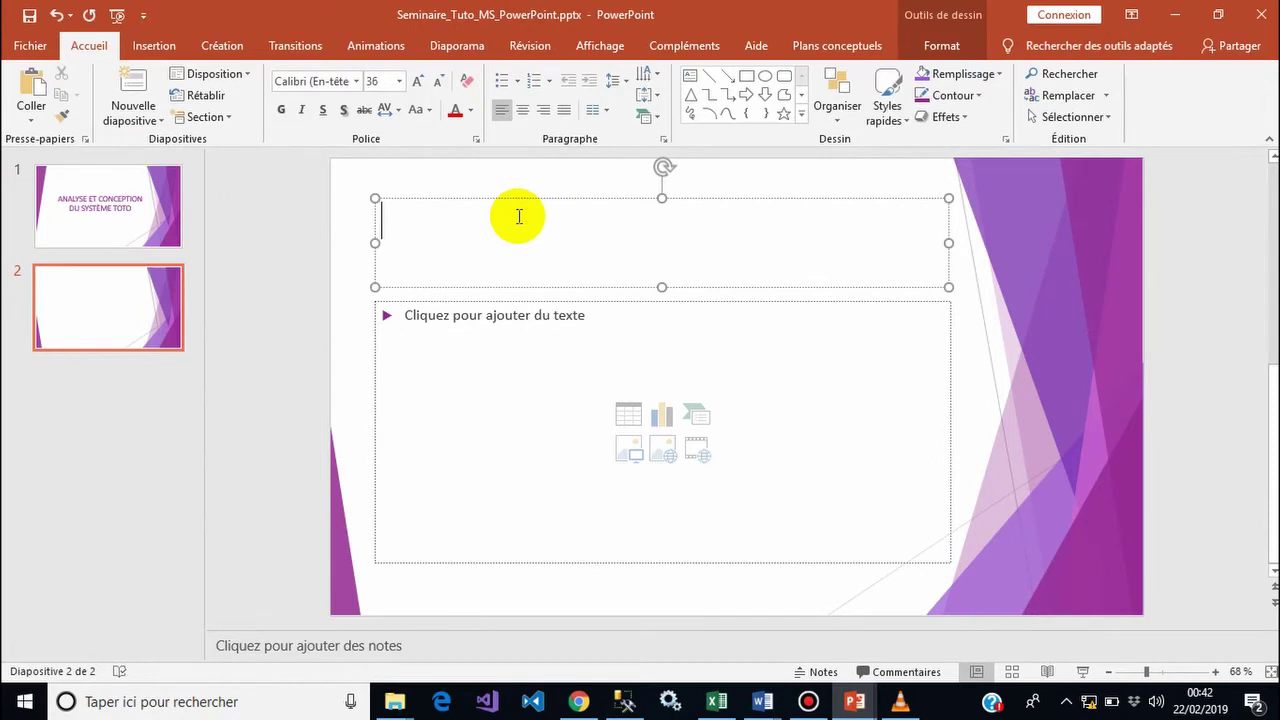
pyautogui.write('PLAN')
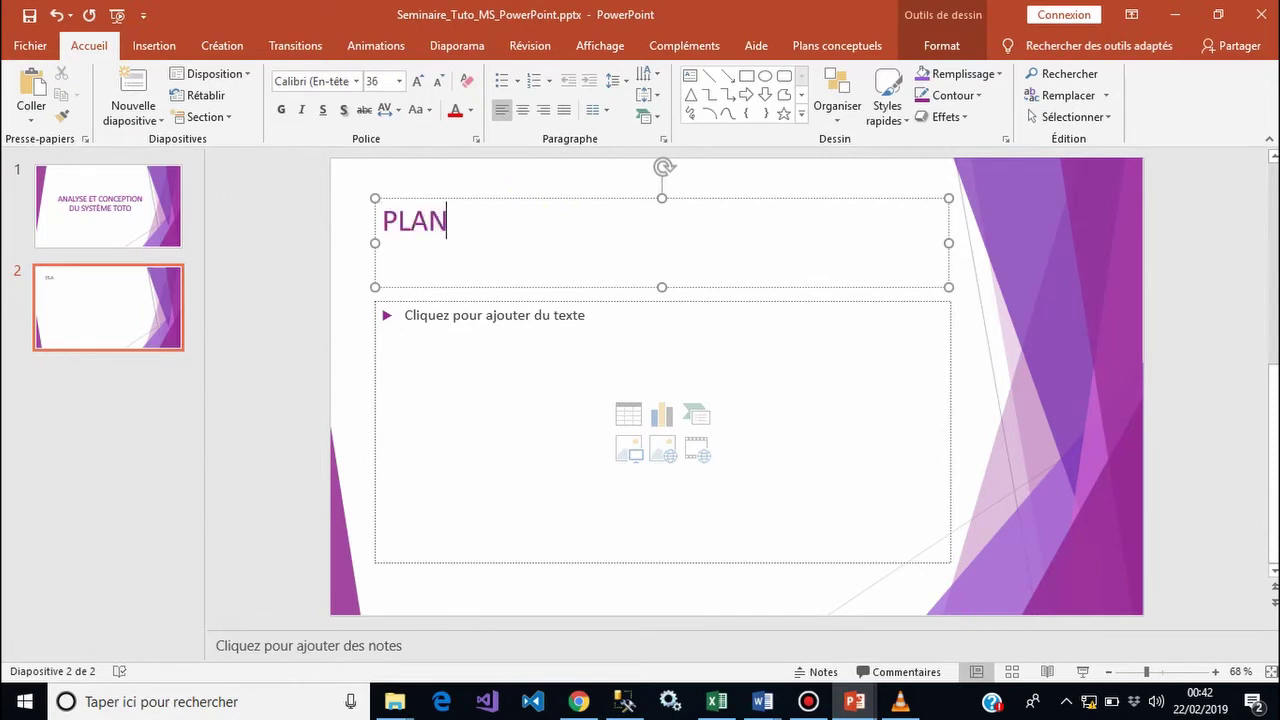
pyautogui.click(552, 315)
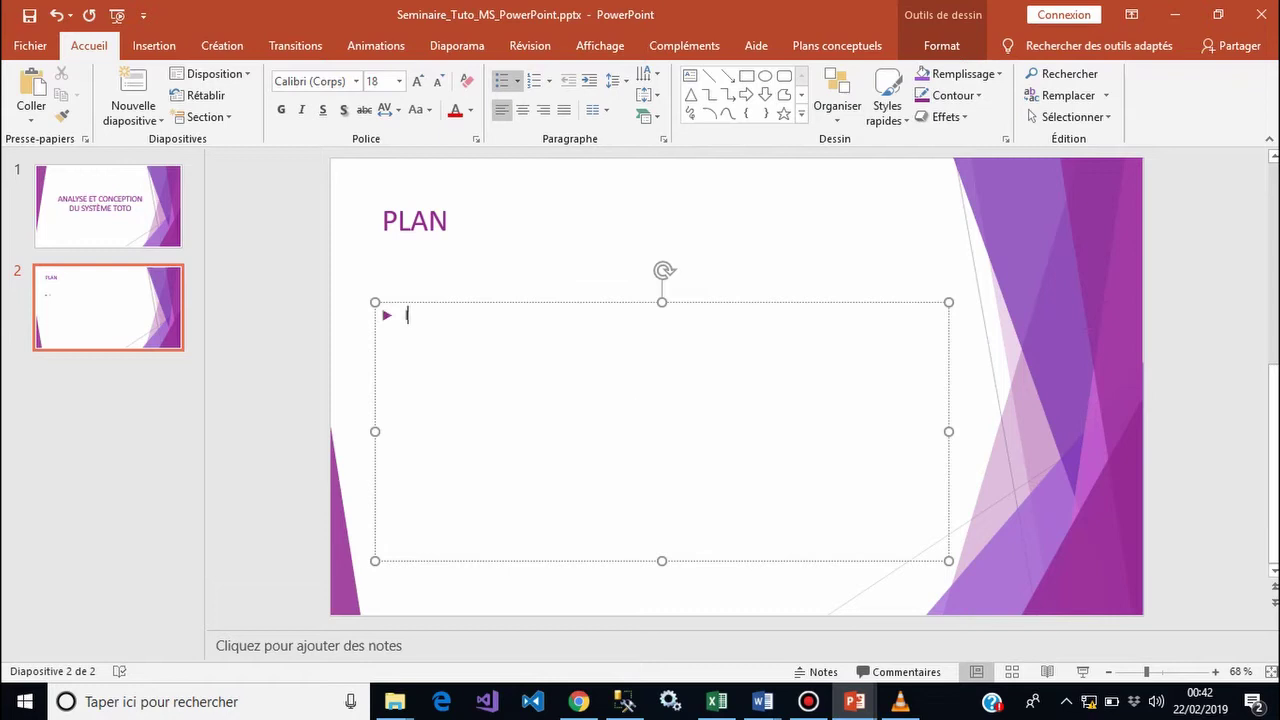
pyautogui.write('Introduct')
pyautogui.write('ion')
pyautogui.hotkey('ctrl', 's')
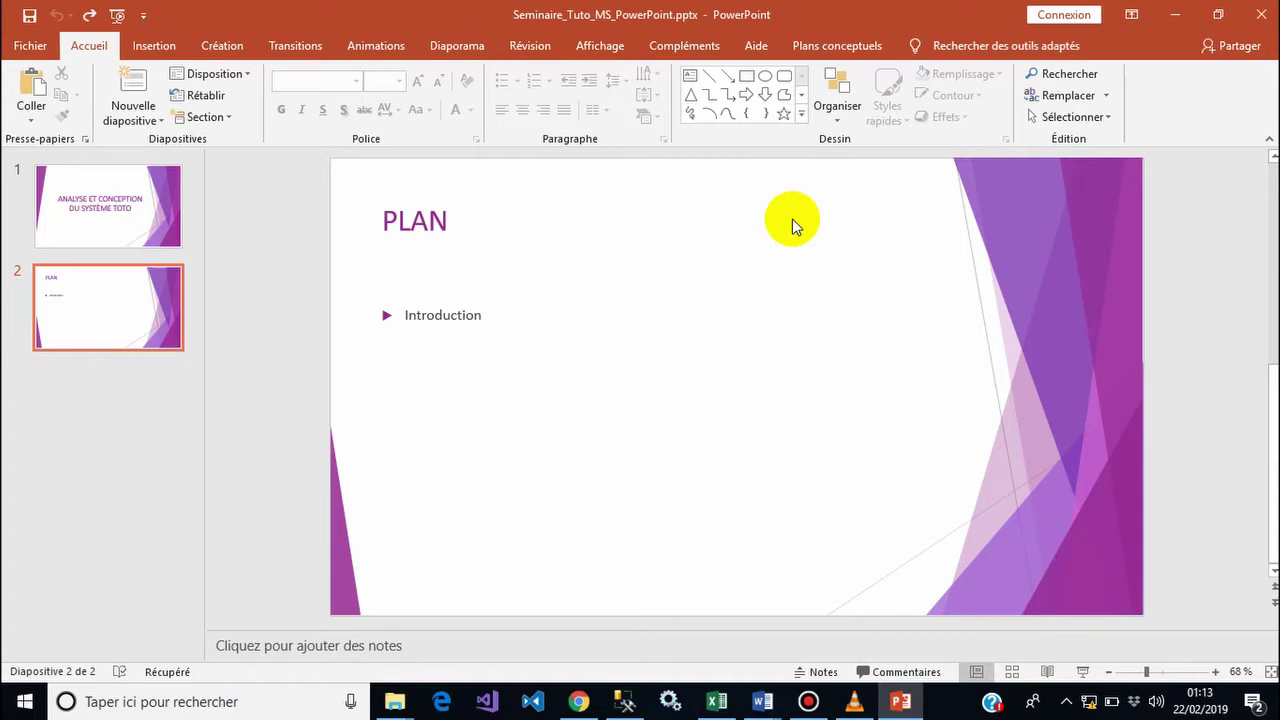
# Add a third Titre et contenu slide and title it 'Introduction'.
pyautogui.click(148, 121)
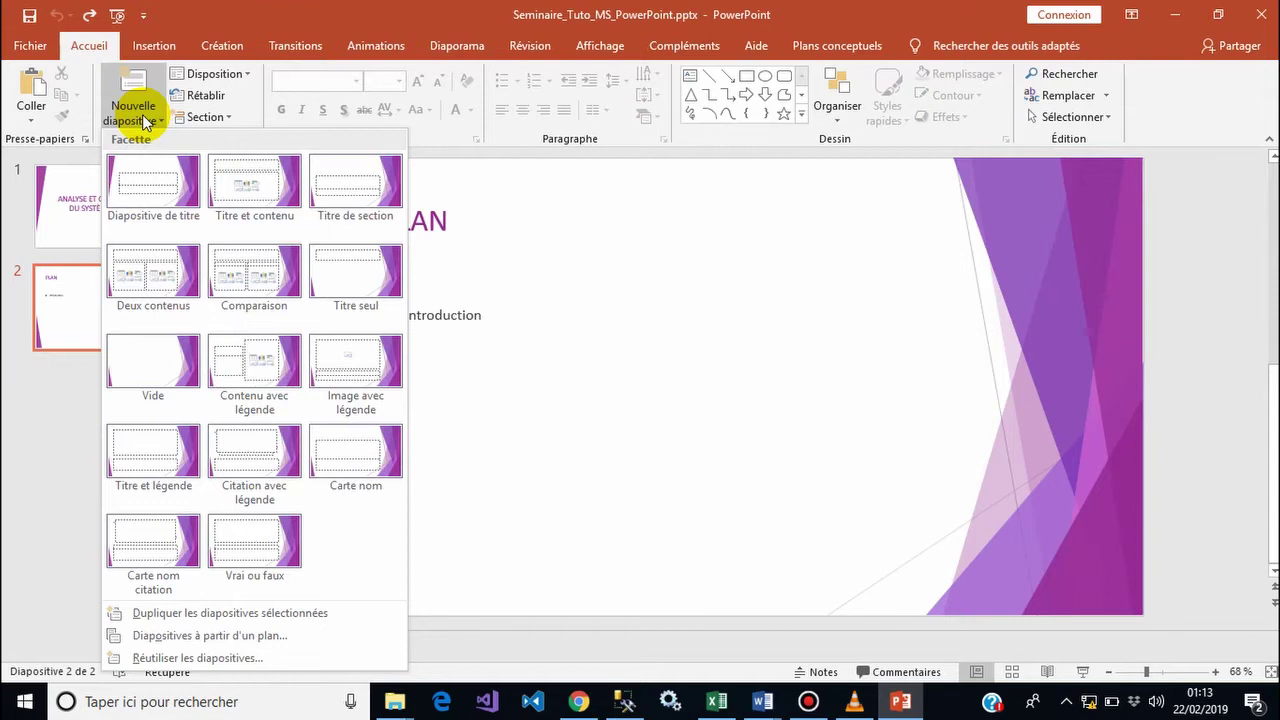
pyautogui.click(240, 189)
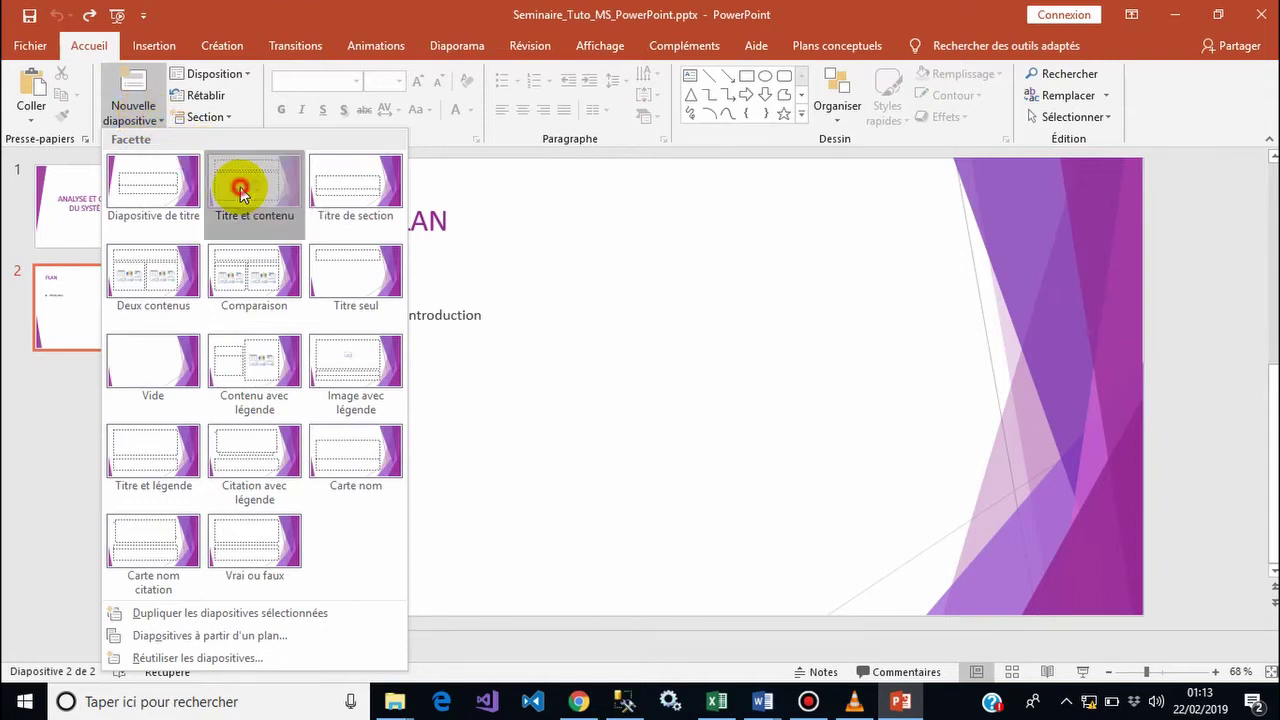
pyautogui.click(452, 245)
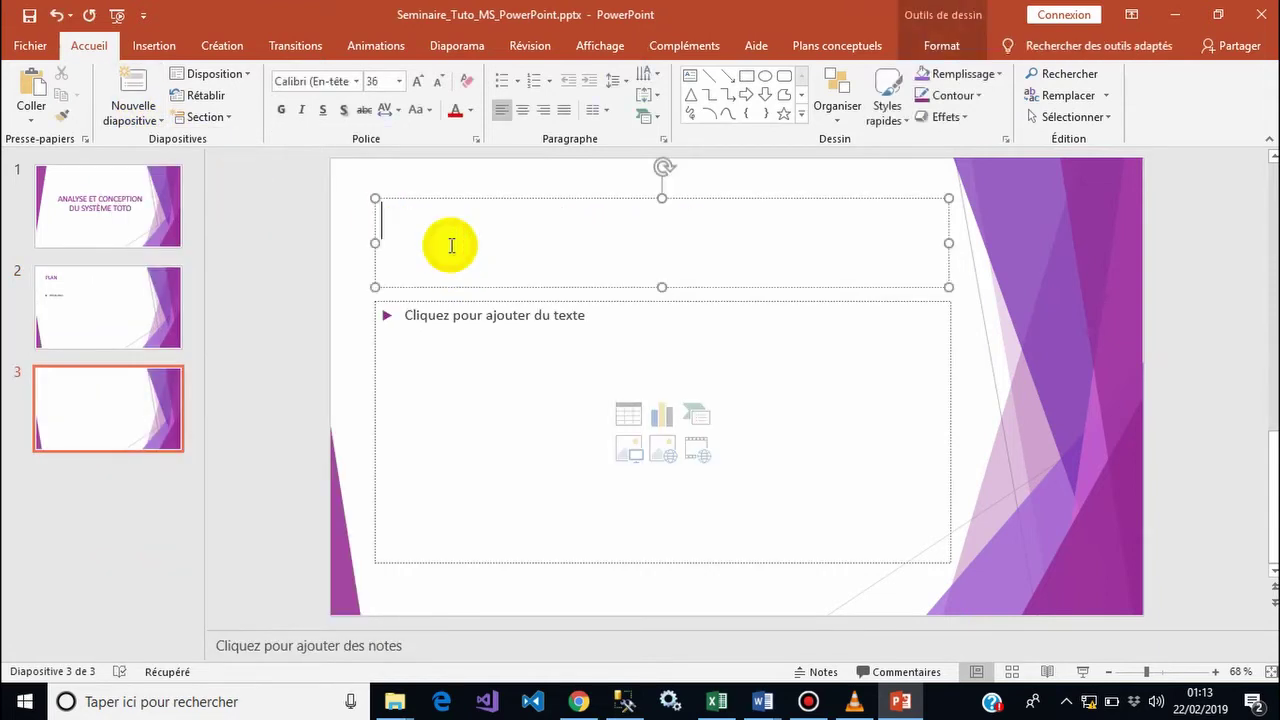
pyautogui.write('Intr')
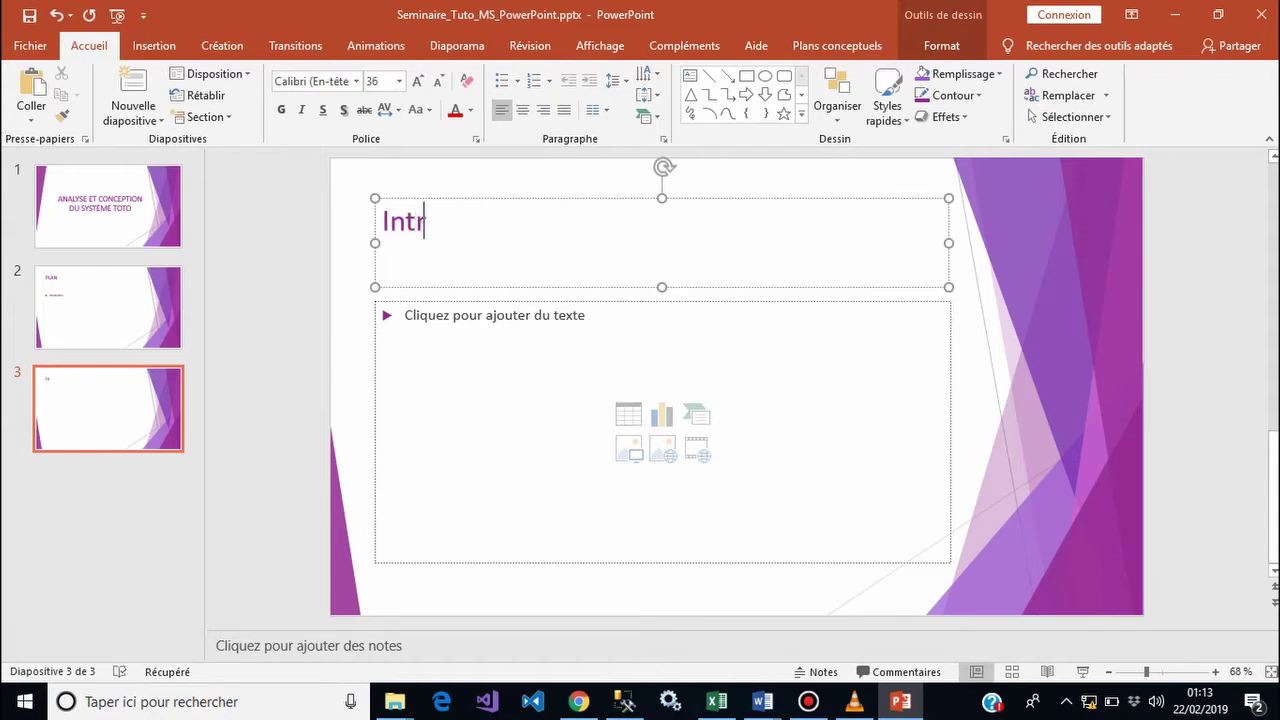
pyautogui.write('oduction')
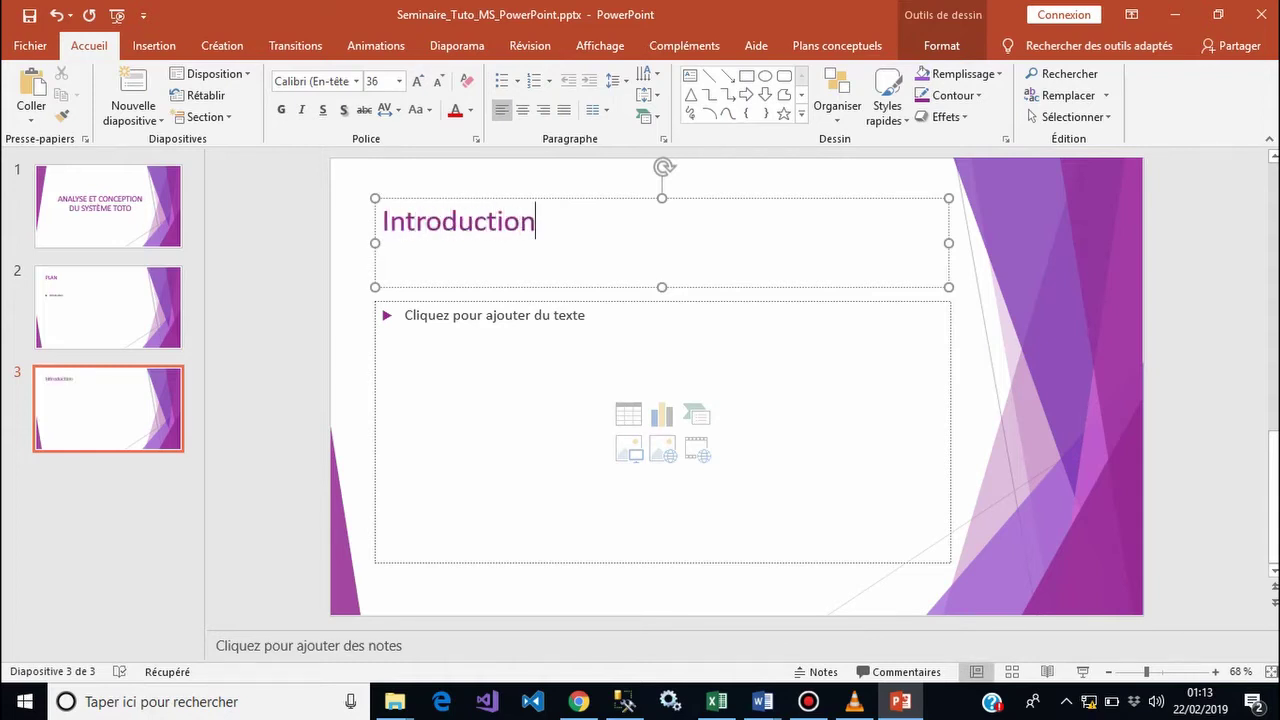
pyautogui.click(1020, 335)
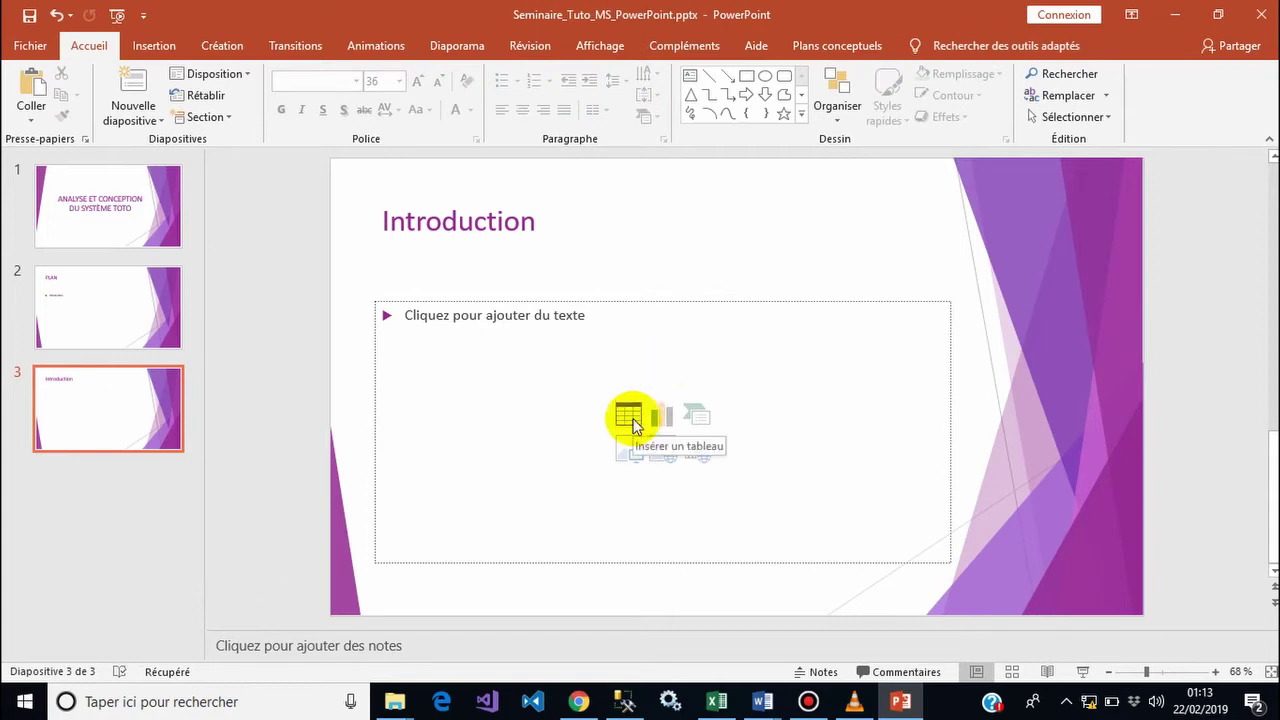
# Insert a 5-column, 2-row table in the Introduction slide's content area, redoing it once.
pyautogui.click(628, 416)
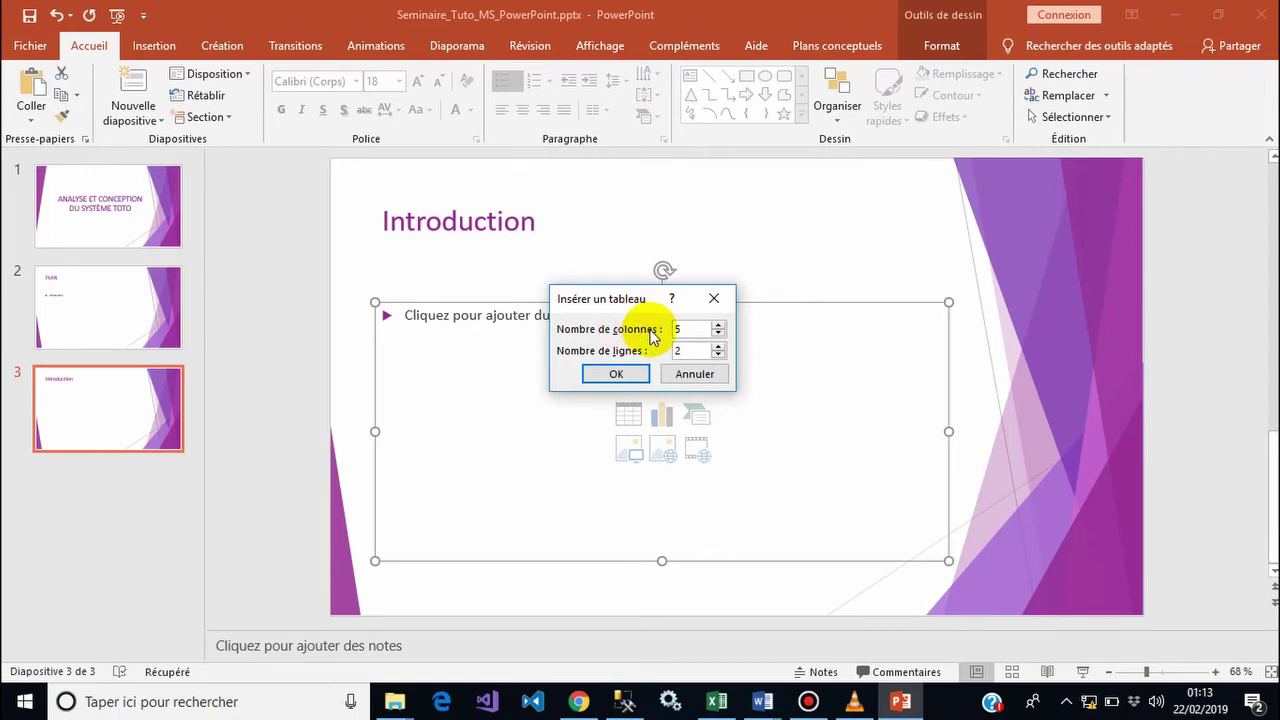
pyautogui.click(630, 370)
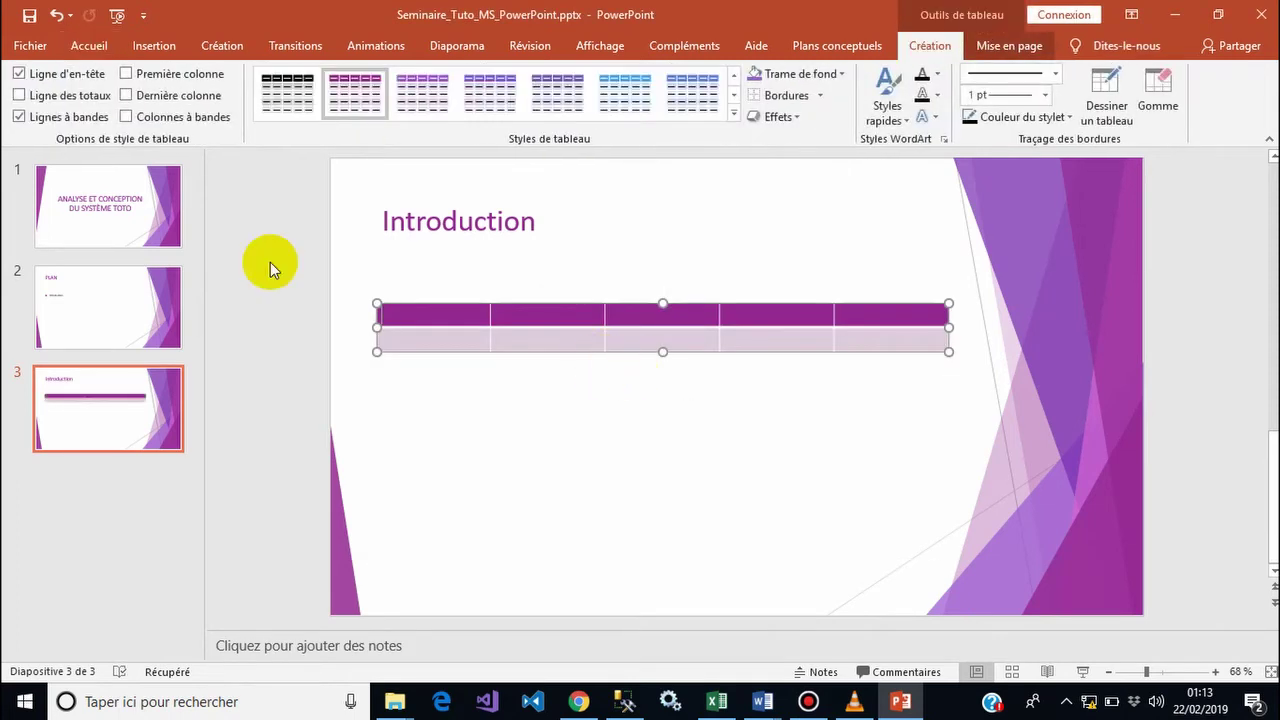
pyautogui.click(56, 16)
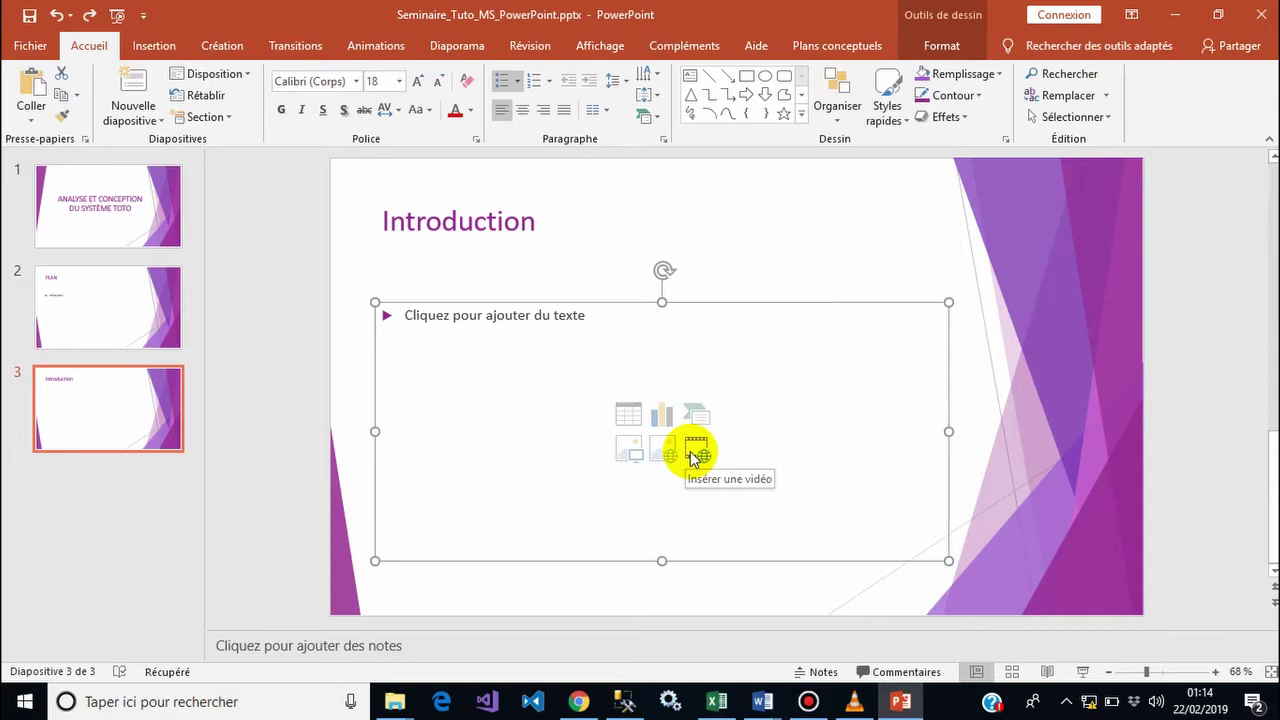
pyautogui.click(631, 418)
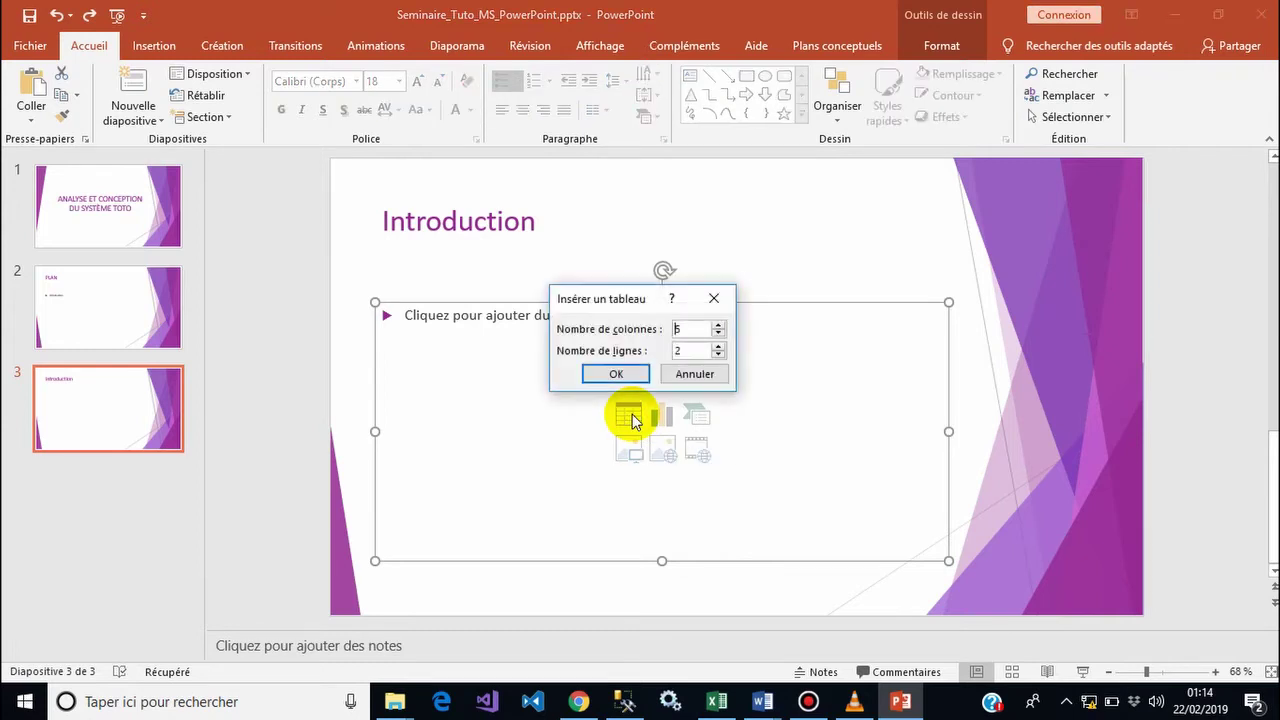
pyautogui.click(628, 373)
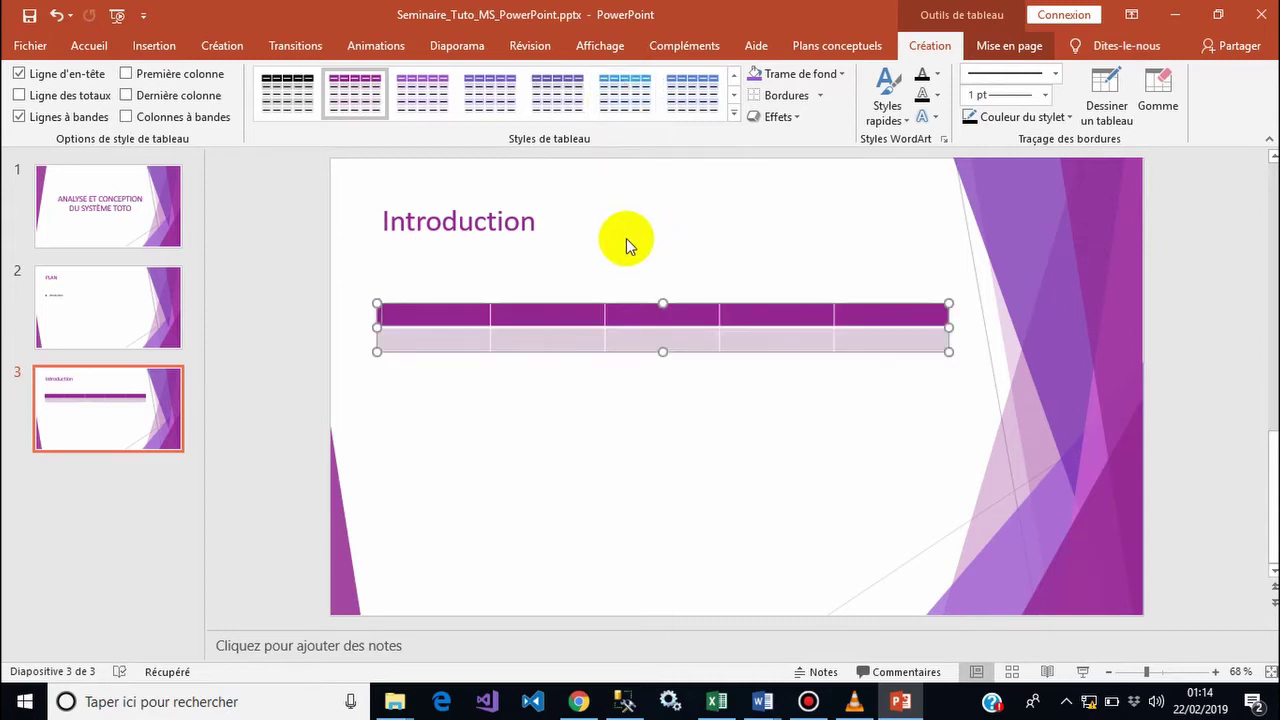
pyautogui.click(625, 414)
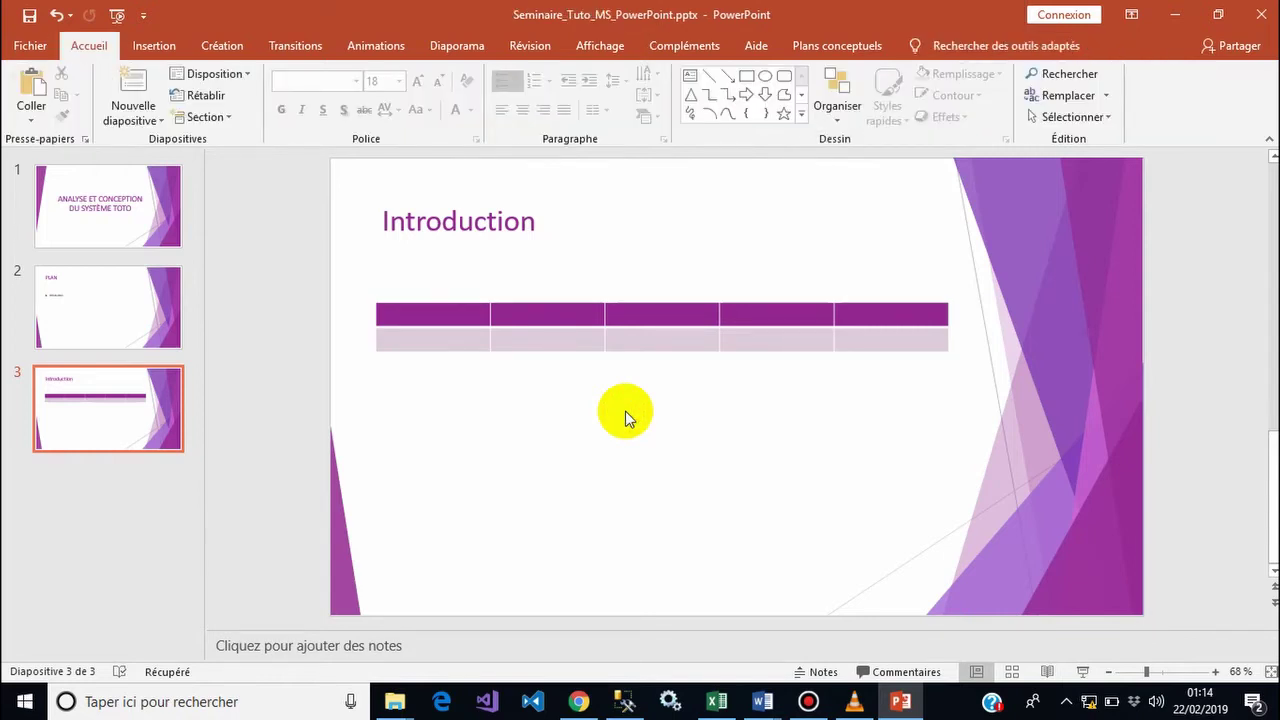
# On the Insertion tab, preview the Formes gallery, then show the Vidéo insertion options.
pyautogui.click(142, 46)
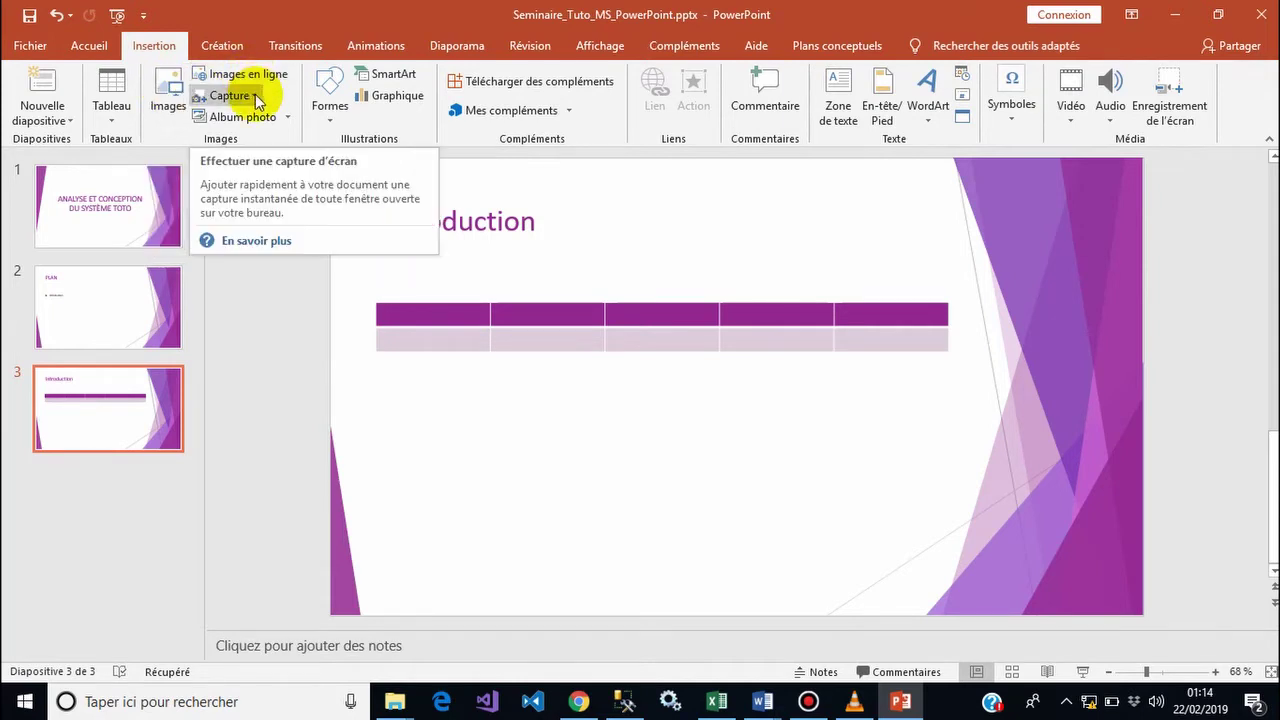
pyautogui.click(325, 118)
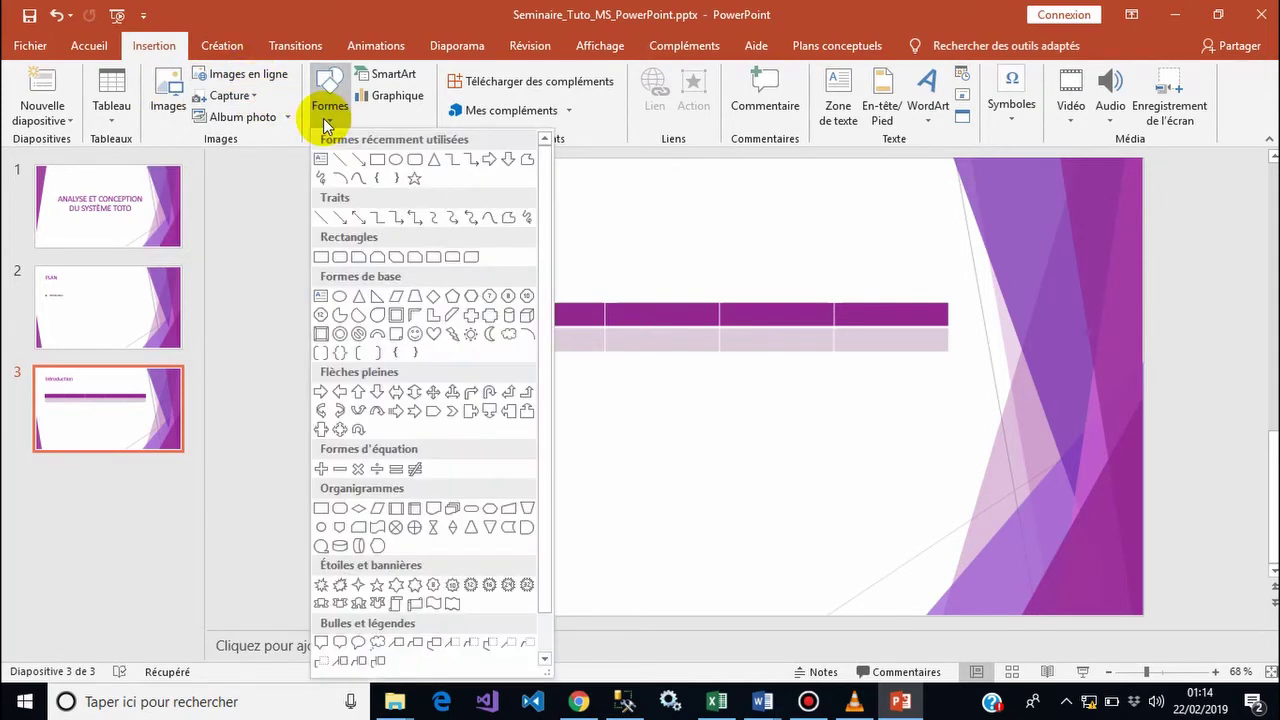
pyautogui.click(325, 118)
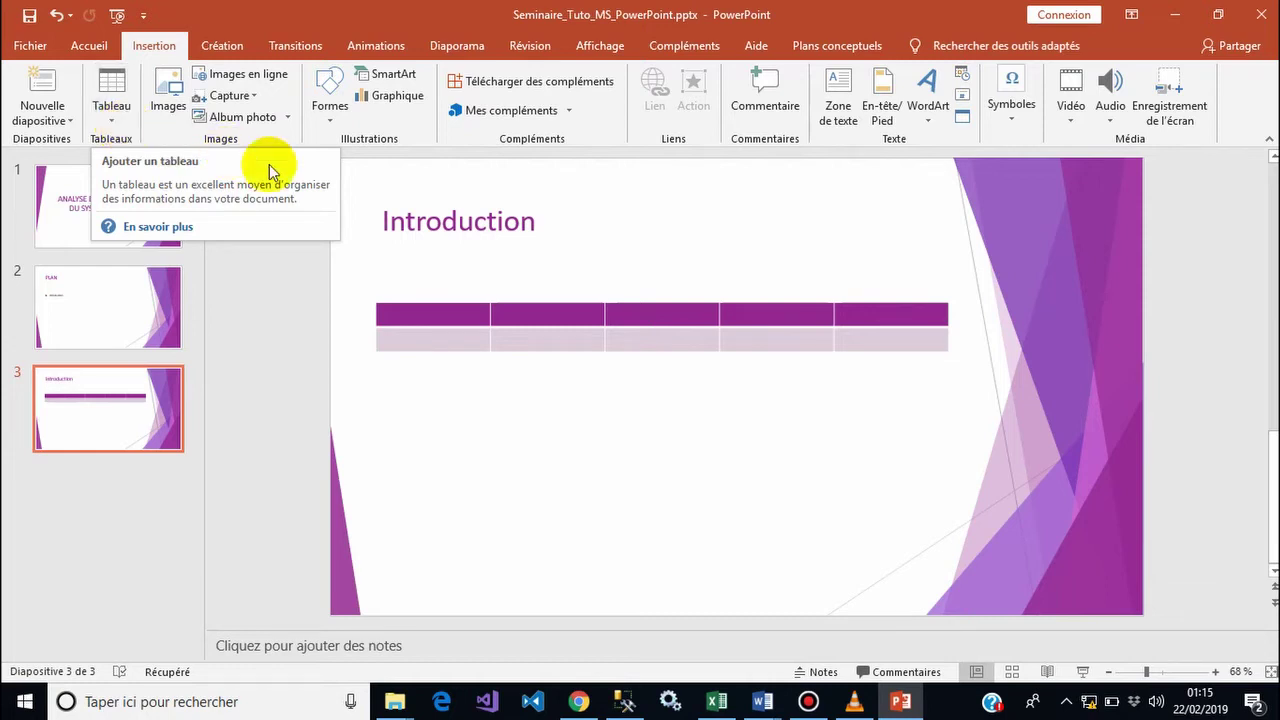
pyautogui.click(1074, 122)
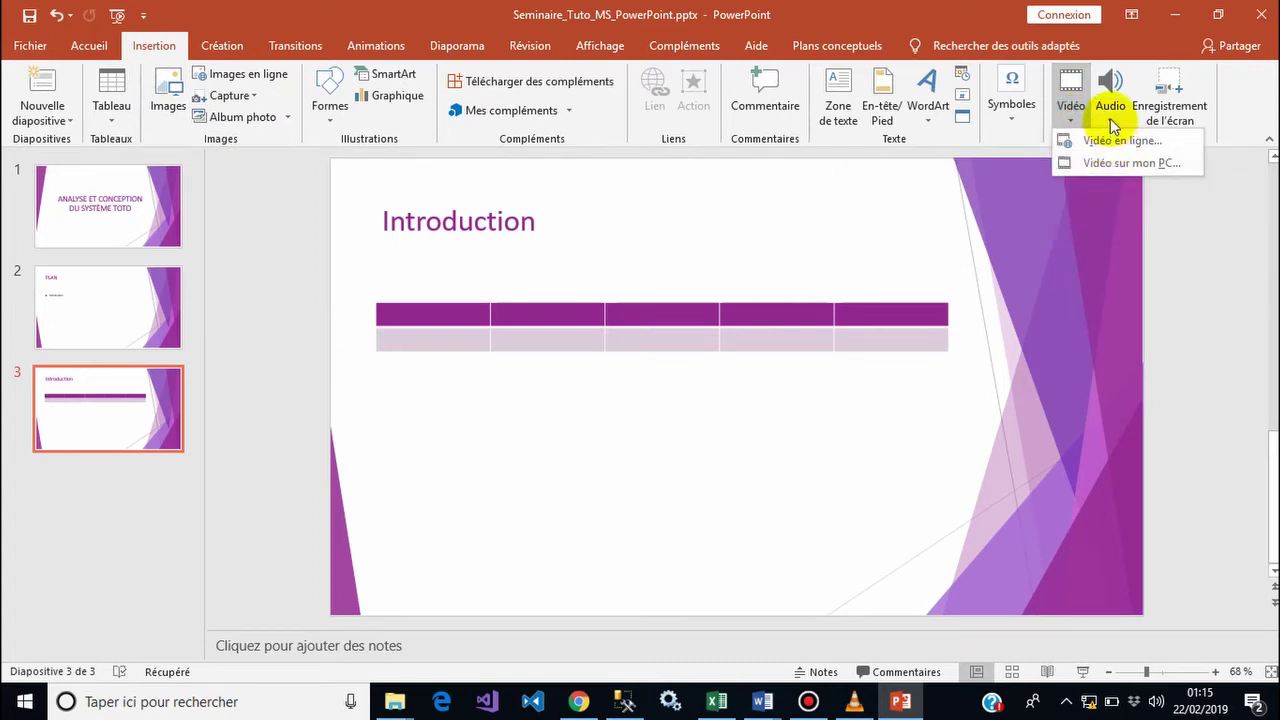
pyautogui.click(1110, 122)
pyautogui.click(1110, 124)
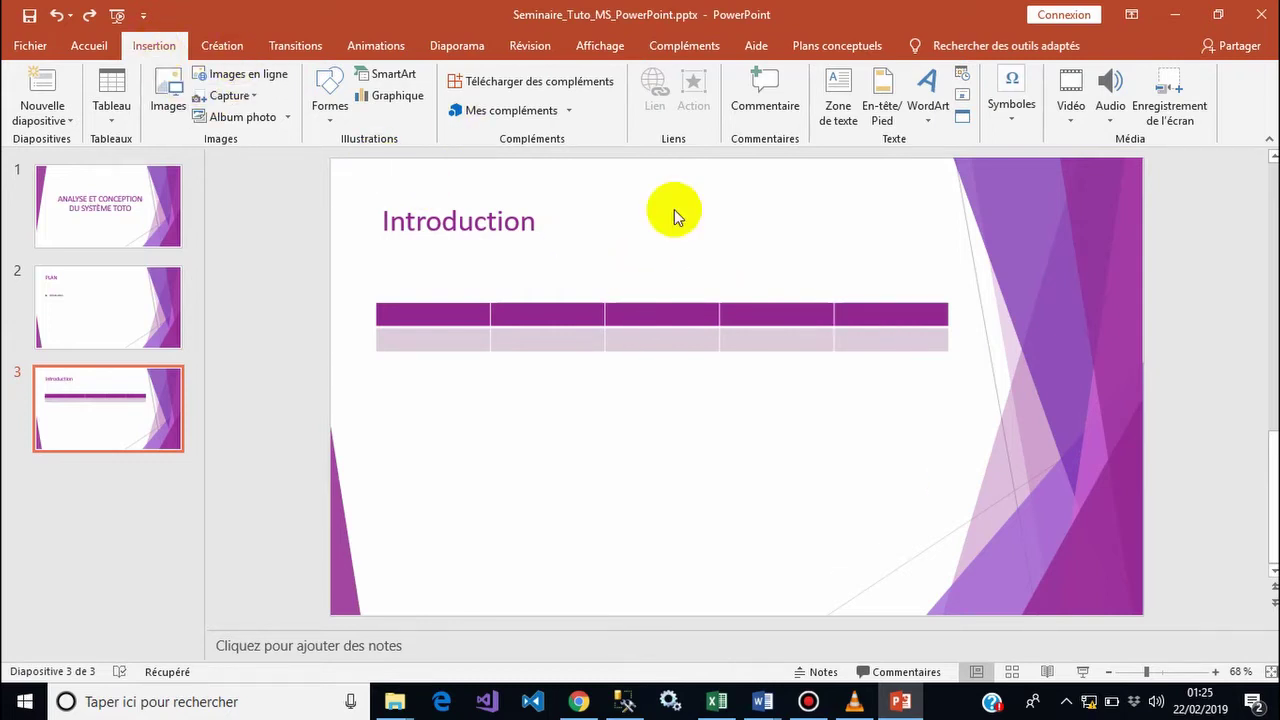
# In the header and footer settings, enable a fixed date, slide numbers and footer text.
pyautogui.click(885, 115)
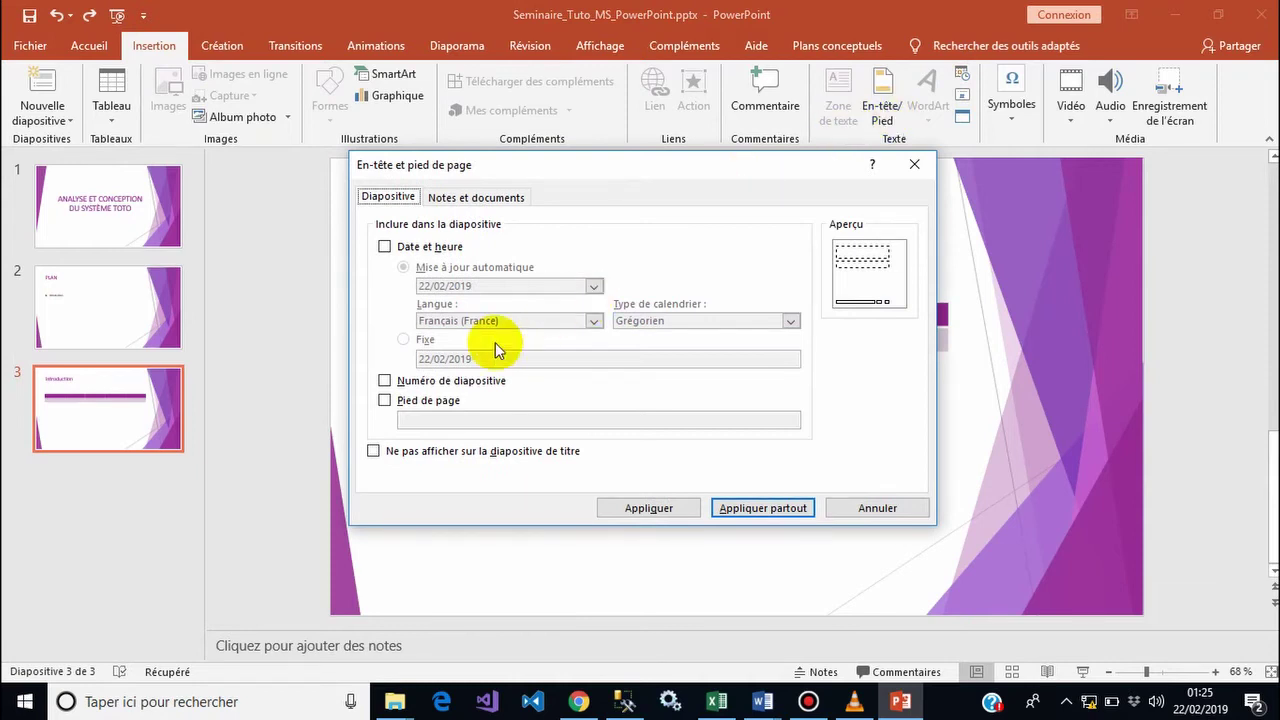
pyautogui.click(385, 248)
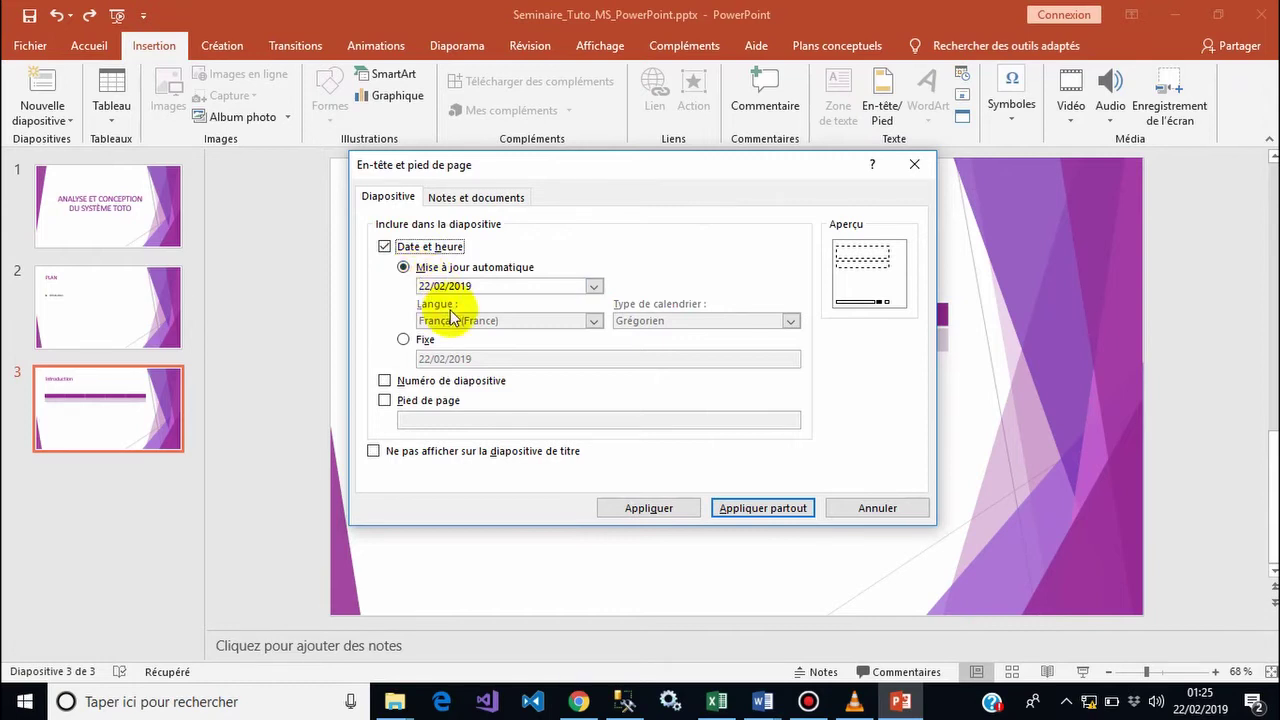
pyautogui.click(404, 341)
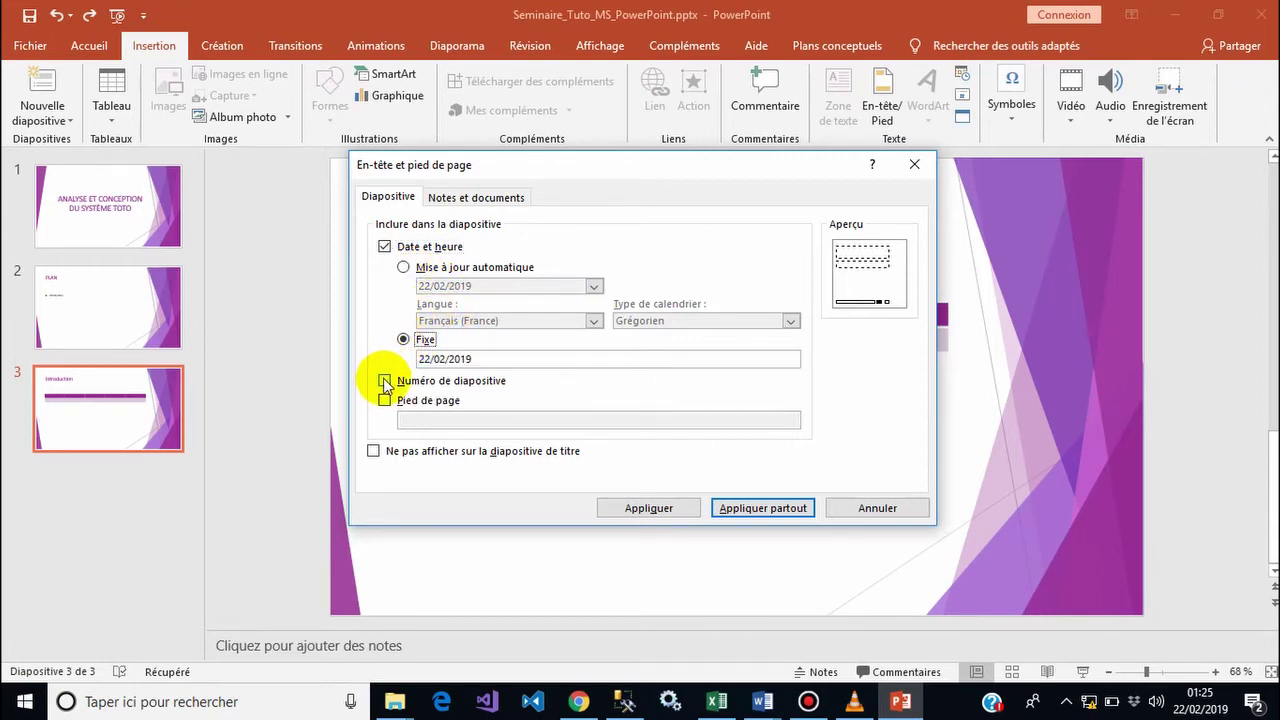
pyautogui.click(385, 382)
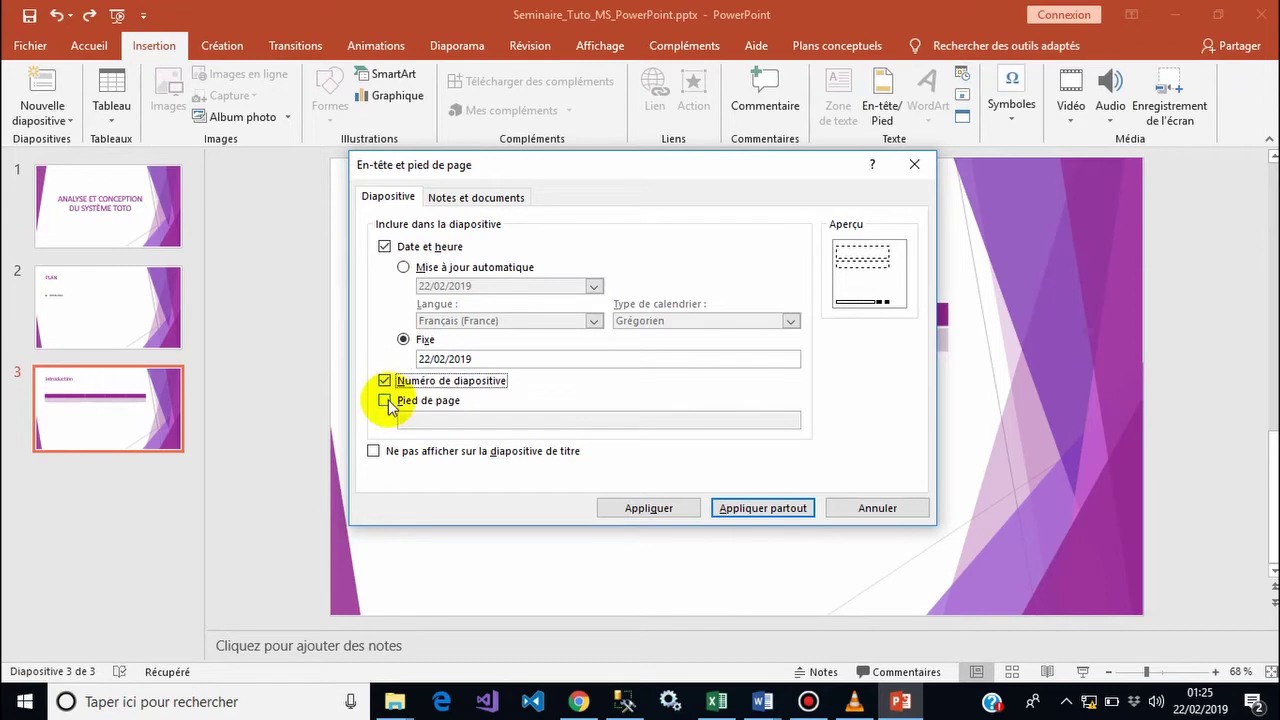
pyautogui.click(386, 401)
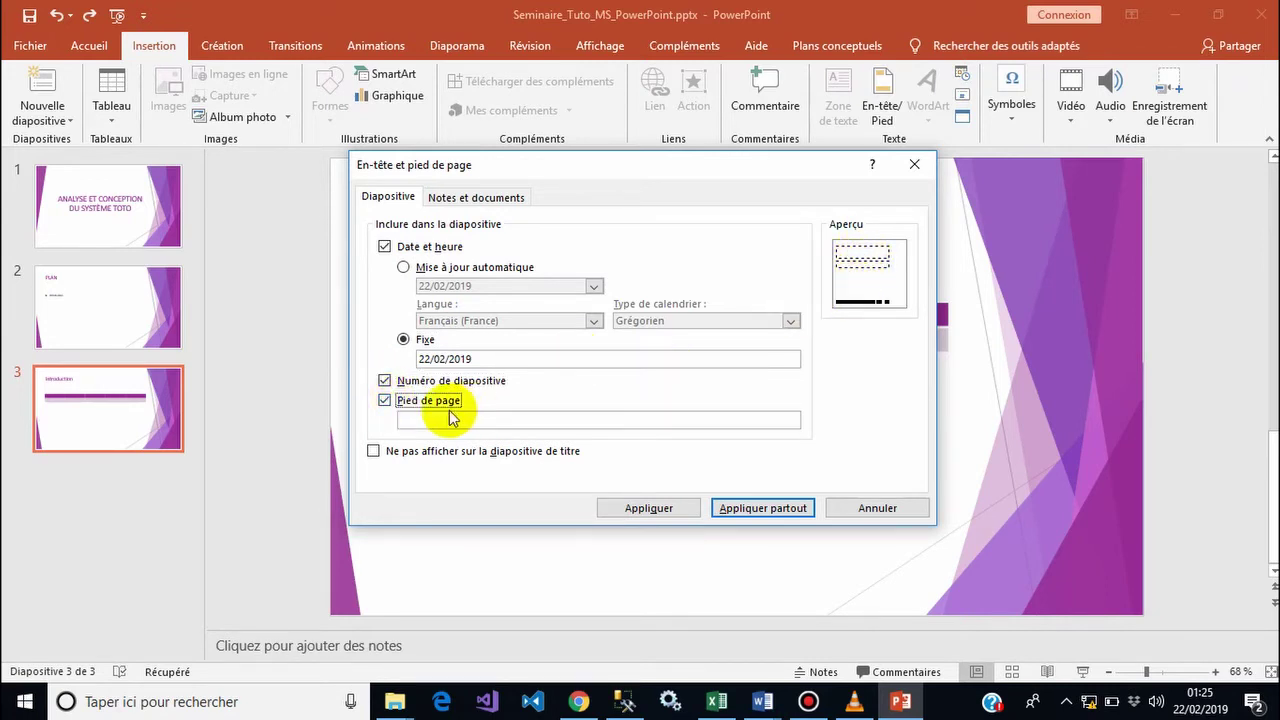
pyautogui.click(384, 400)
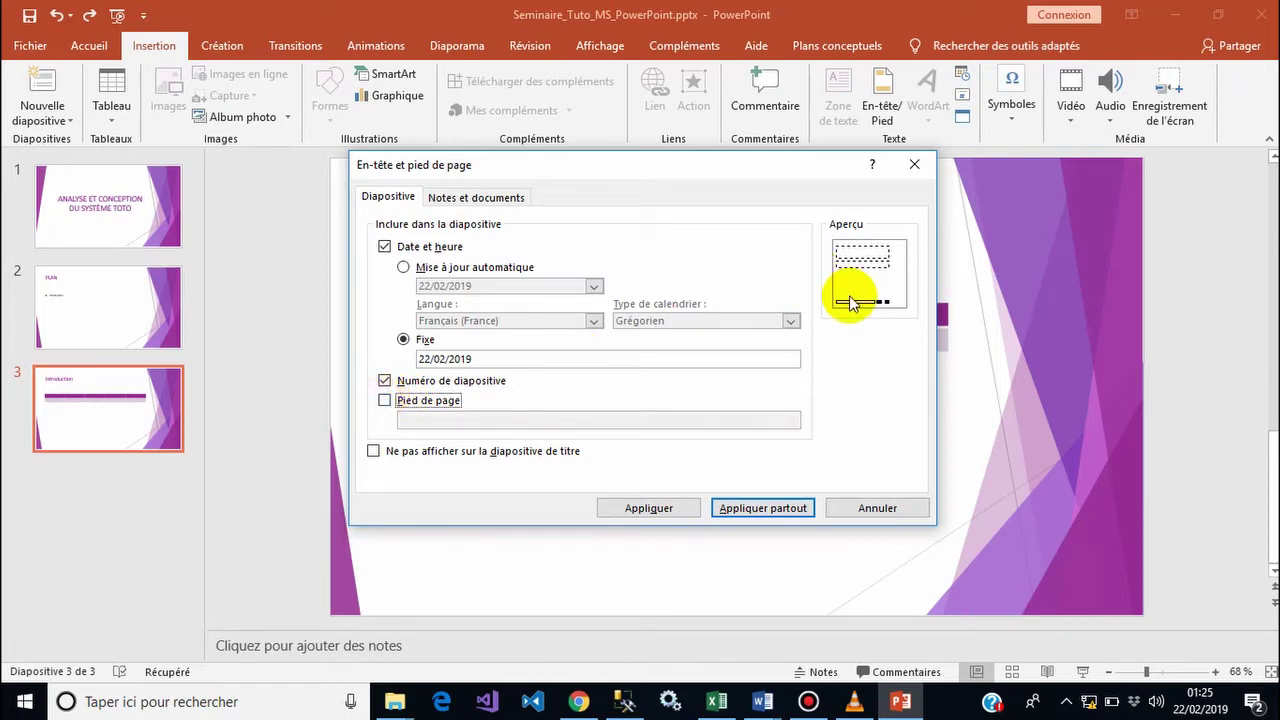
pyautogui.click(384, 401)
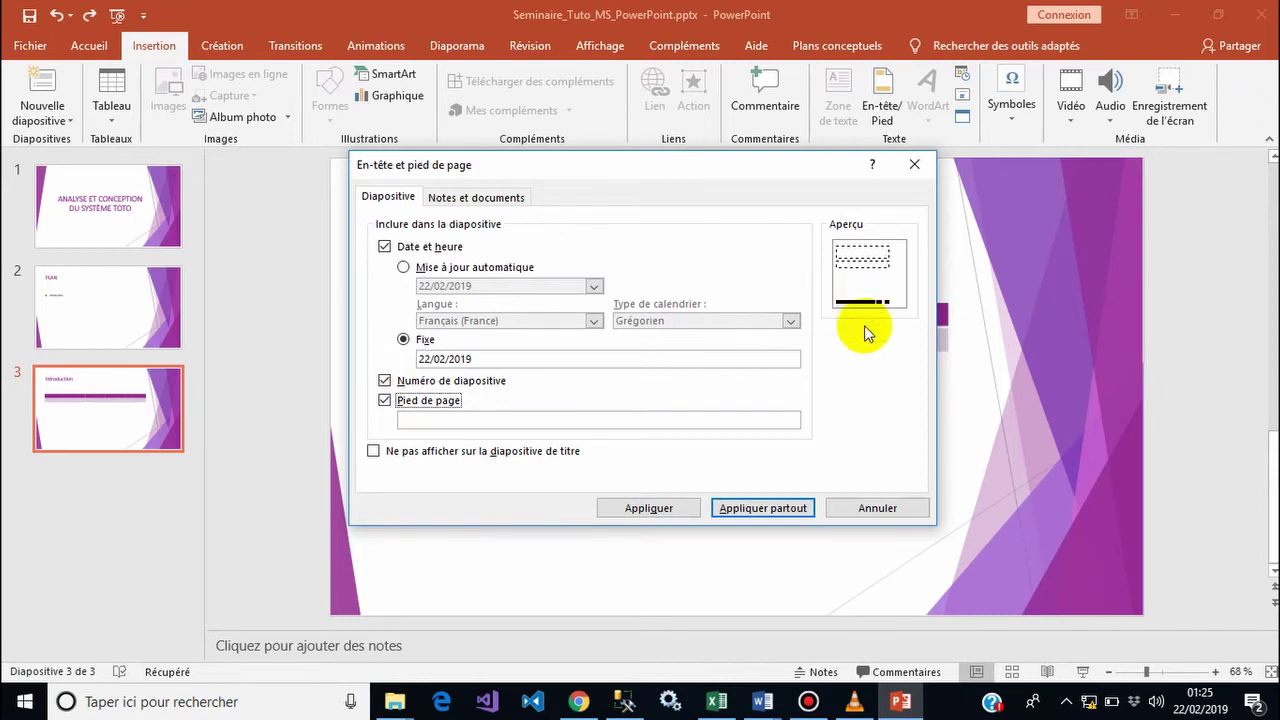
# Enter a 'Rédigé et présenté par' footer with the author's name, and hide it on the title slide.
pyautogui.click(635, 421)
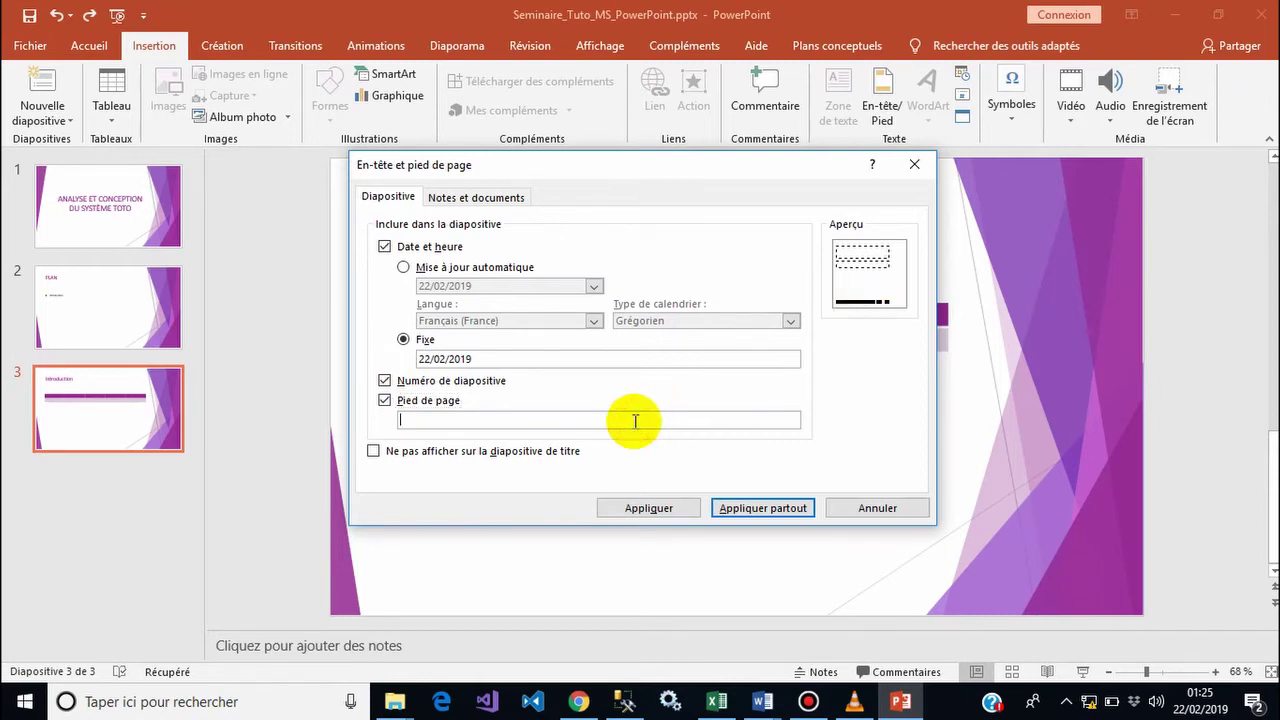
pyautogui.write('P')
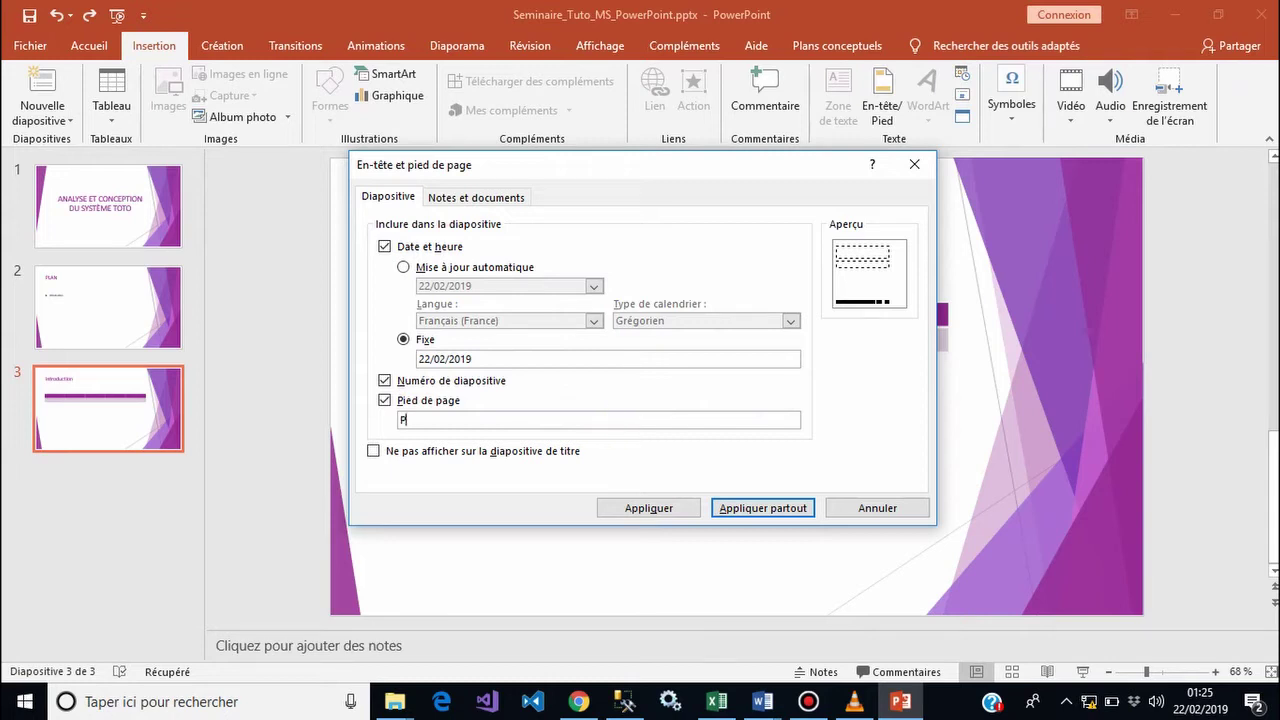
pyautogui.press('BackSpace')
pyautogui.write('R')
pyautogui.write('édigé')
pyautogui.write(' et présent')
pyautogui.write('é par')
pyautogui.write(' oss')
pyautogui.write('channel')
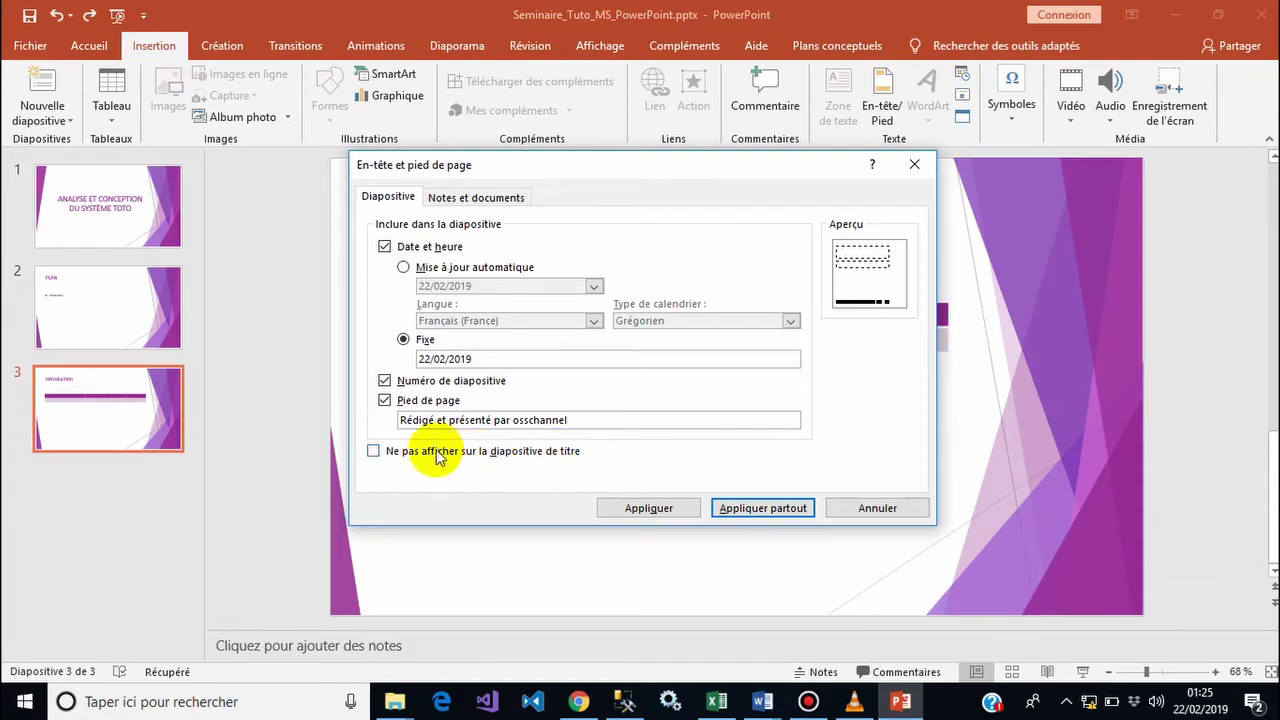
pyautogui.click(375, 452)
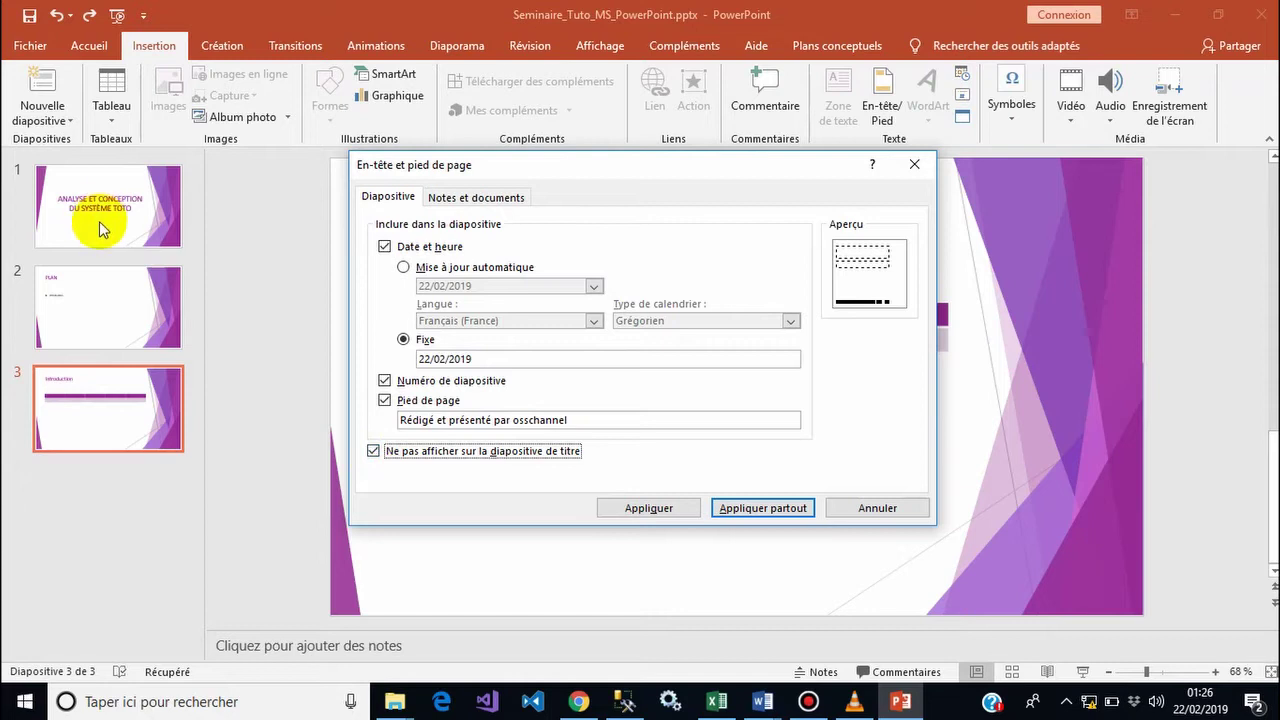
# Apply the footer to all slides, check slides 2, 1 and 3, and reopen En-tête/Pied.
pyautogui.click(752, 510)
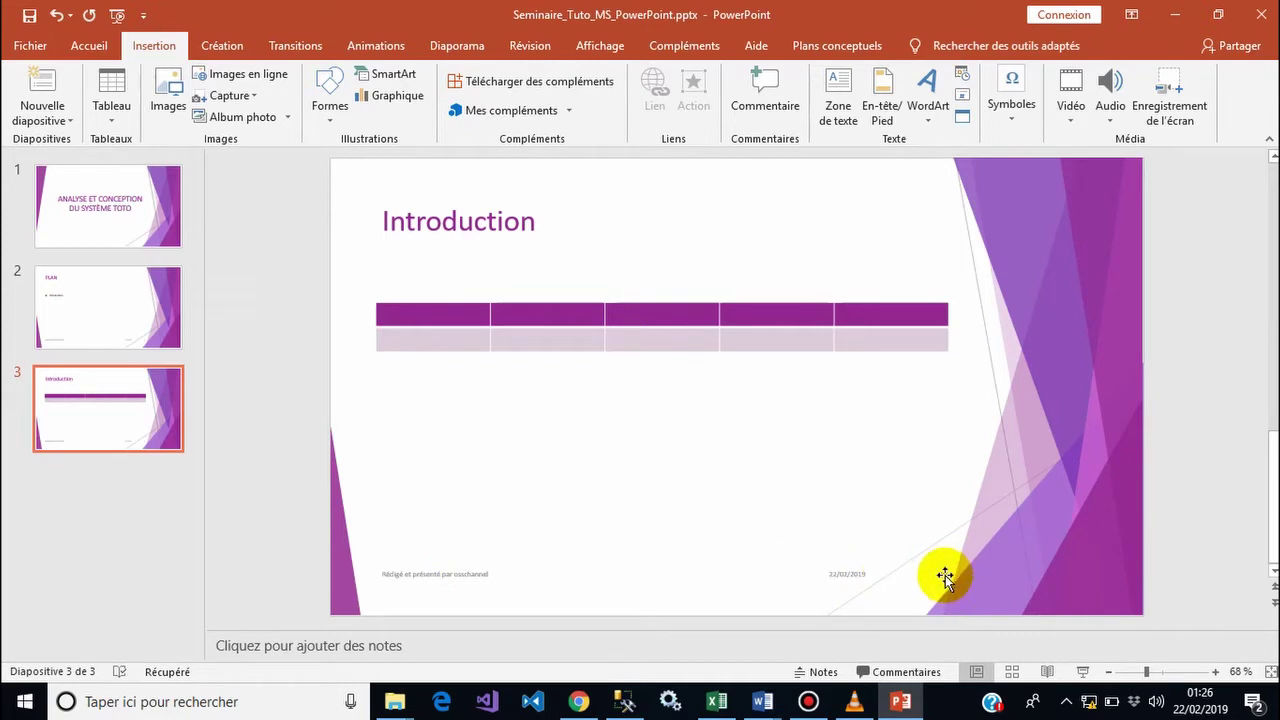
pyautogui.click(62, 316)
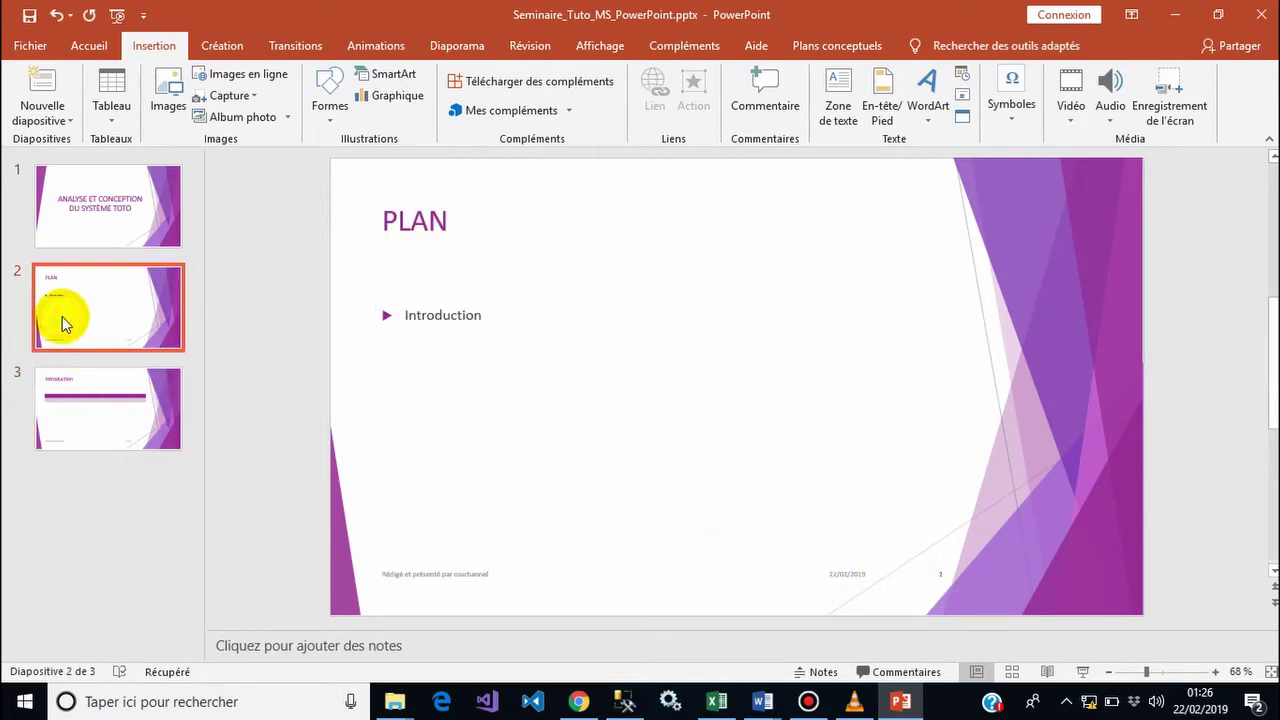
pyautogui.click(88, 205)
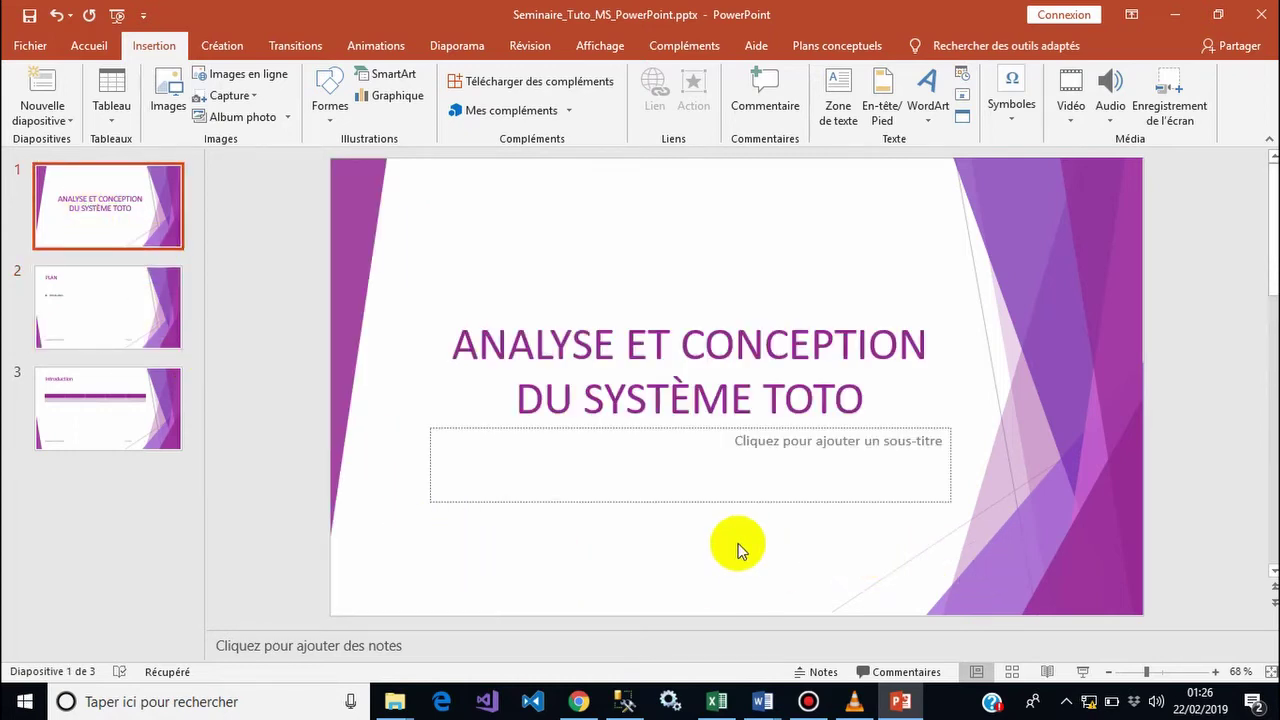
pyautogui.click(127, 414)
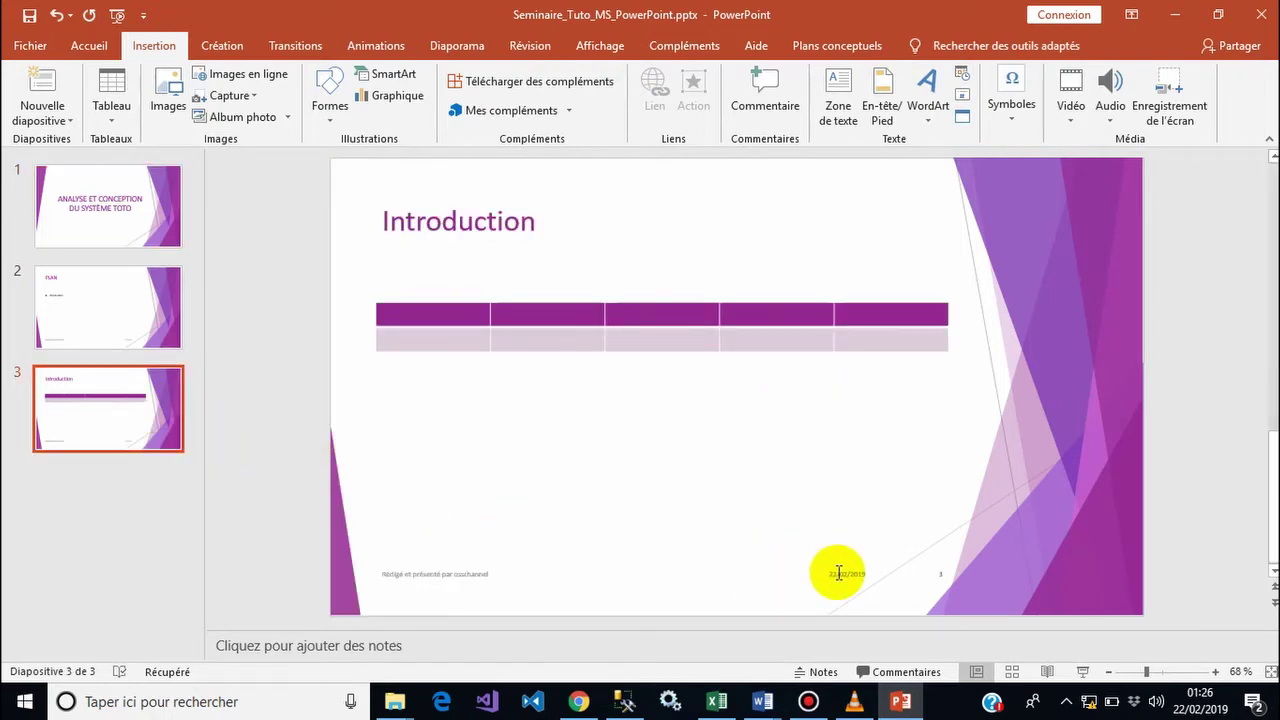
pyautogui.click(886, 100)
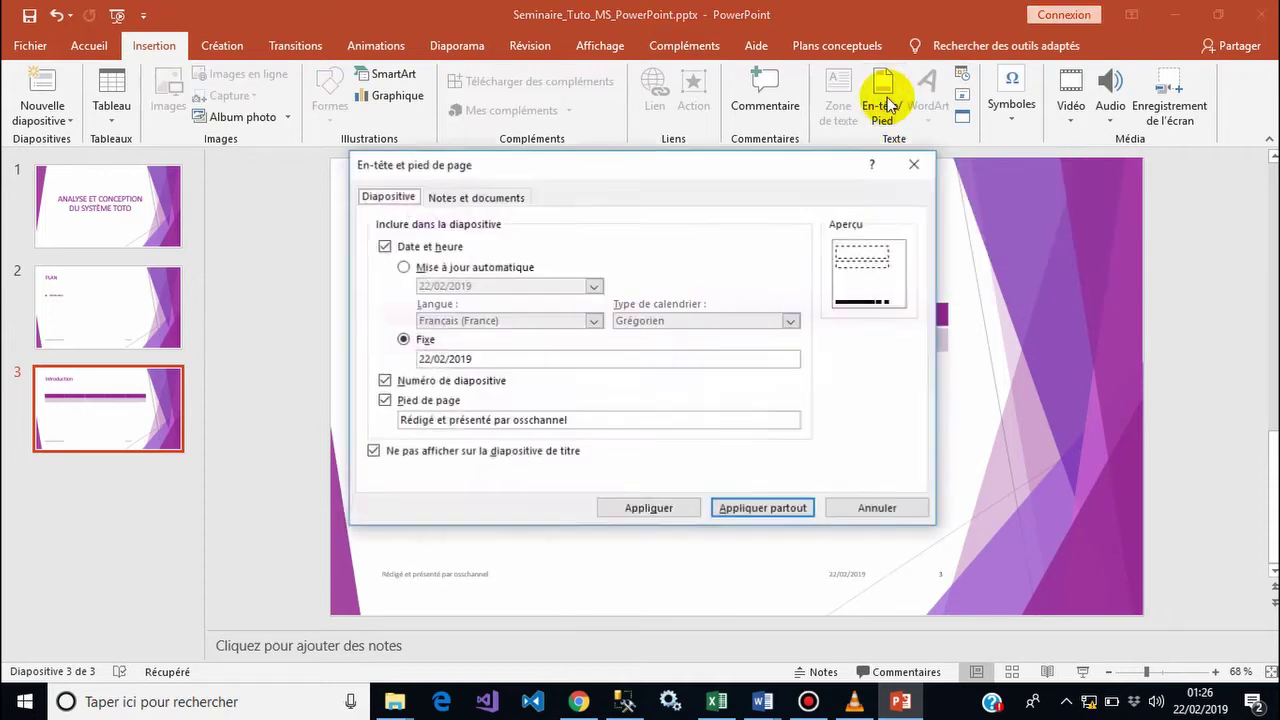
# Uncheck Date et heure, apply to all slides, and view the date-free PLAN slide.
pyautogui.click(385, 247)
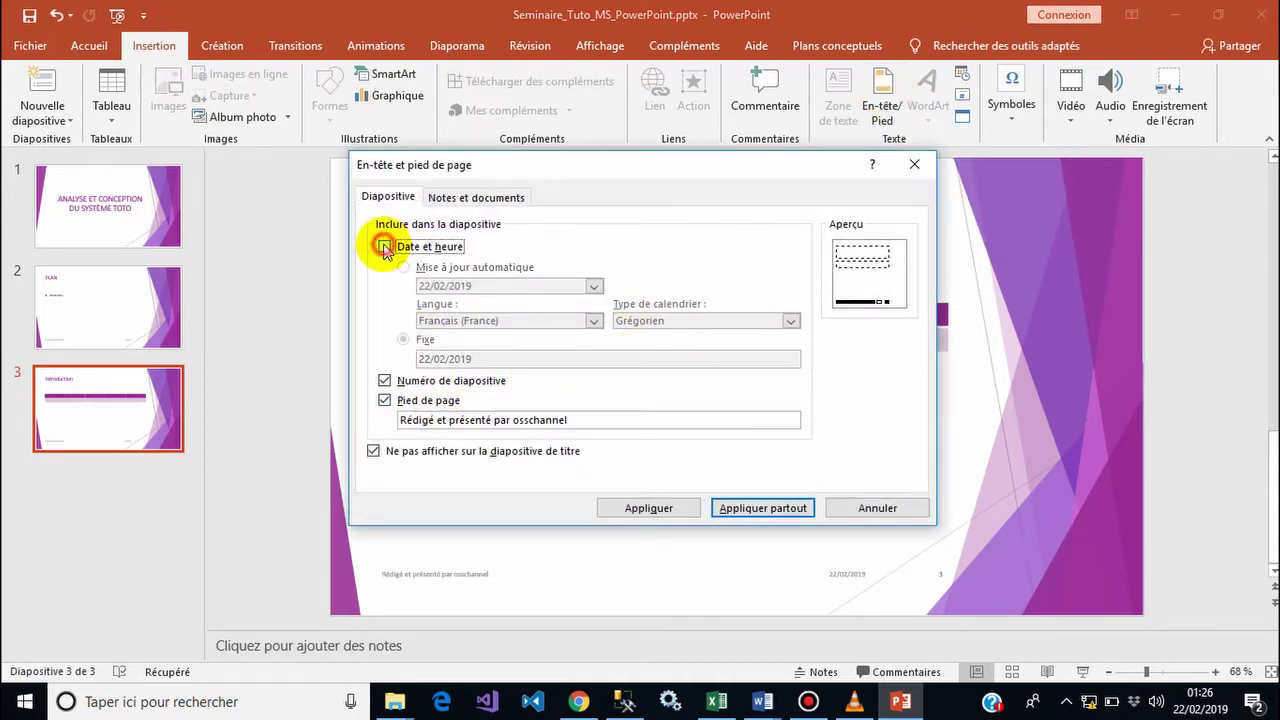
pyautogui.click(757, 509)
pyautogui.click(115, 330)
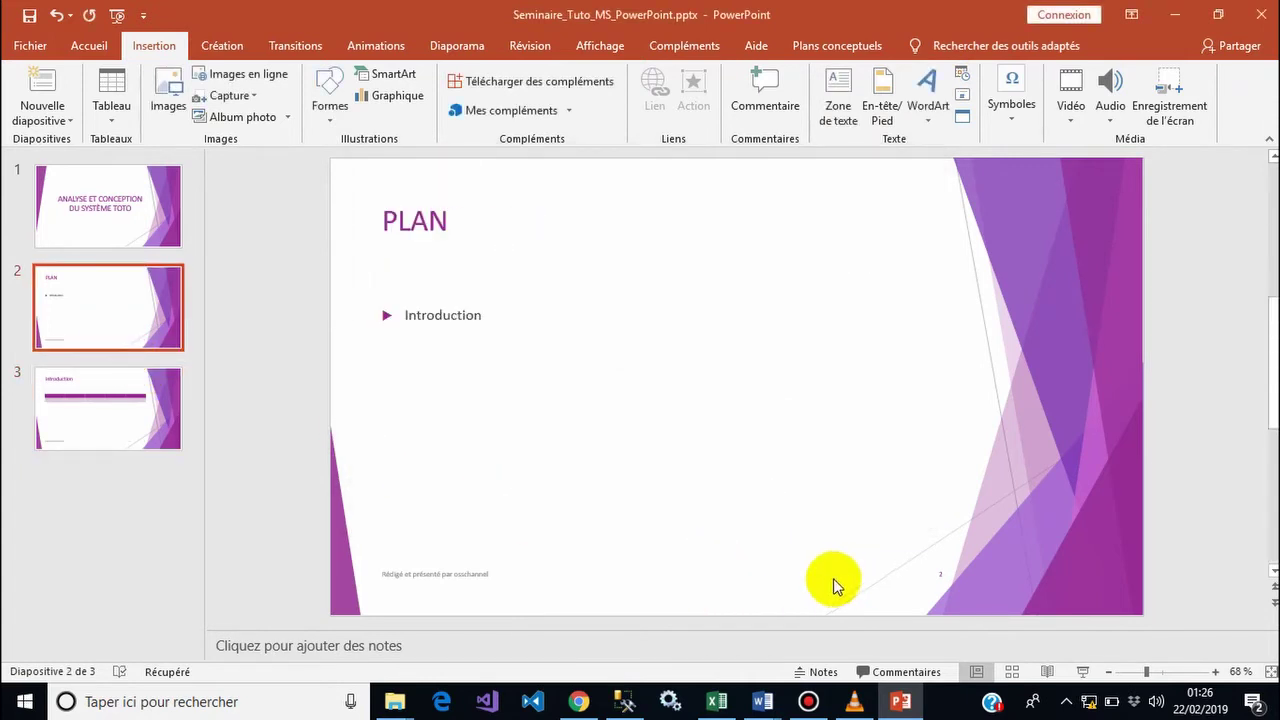
# Add a blank slide after Introduction, delete it again, and save the three-slide deck.
pyautogui.click(98, 421)
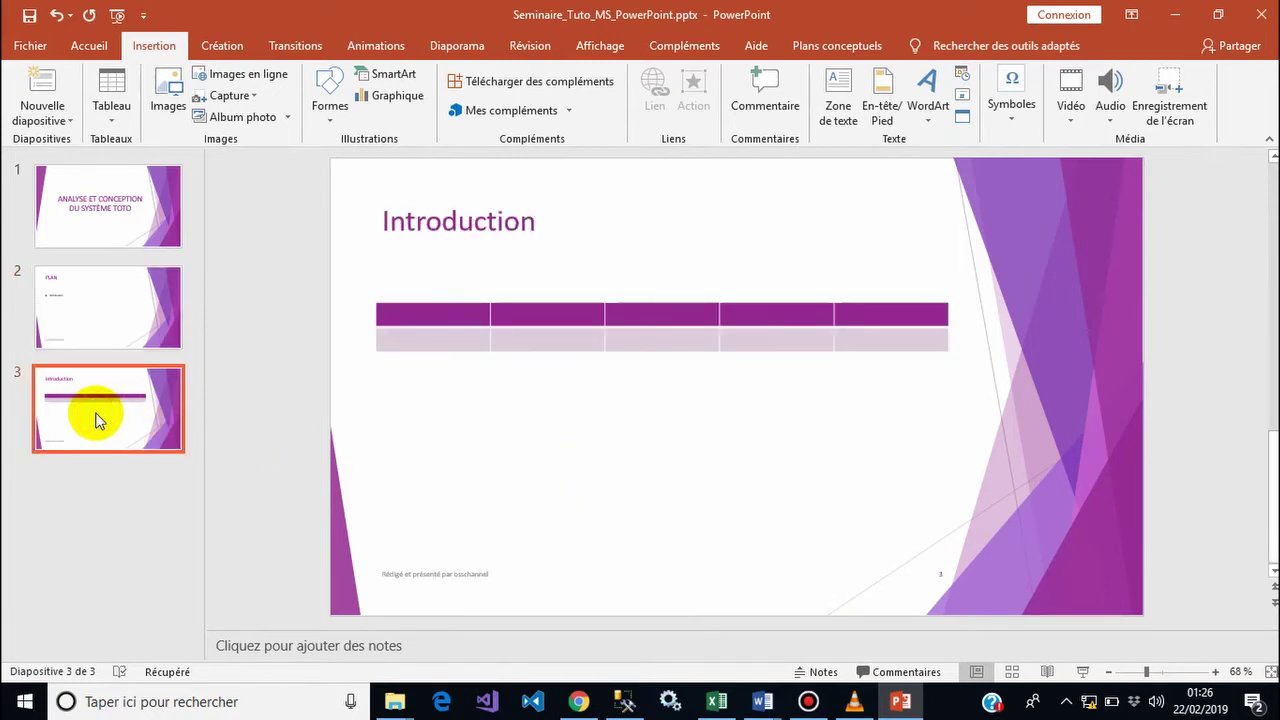
pyautogui.click(88, 300)
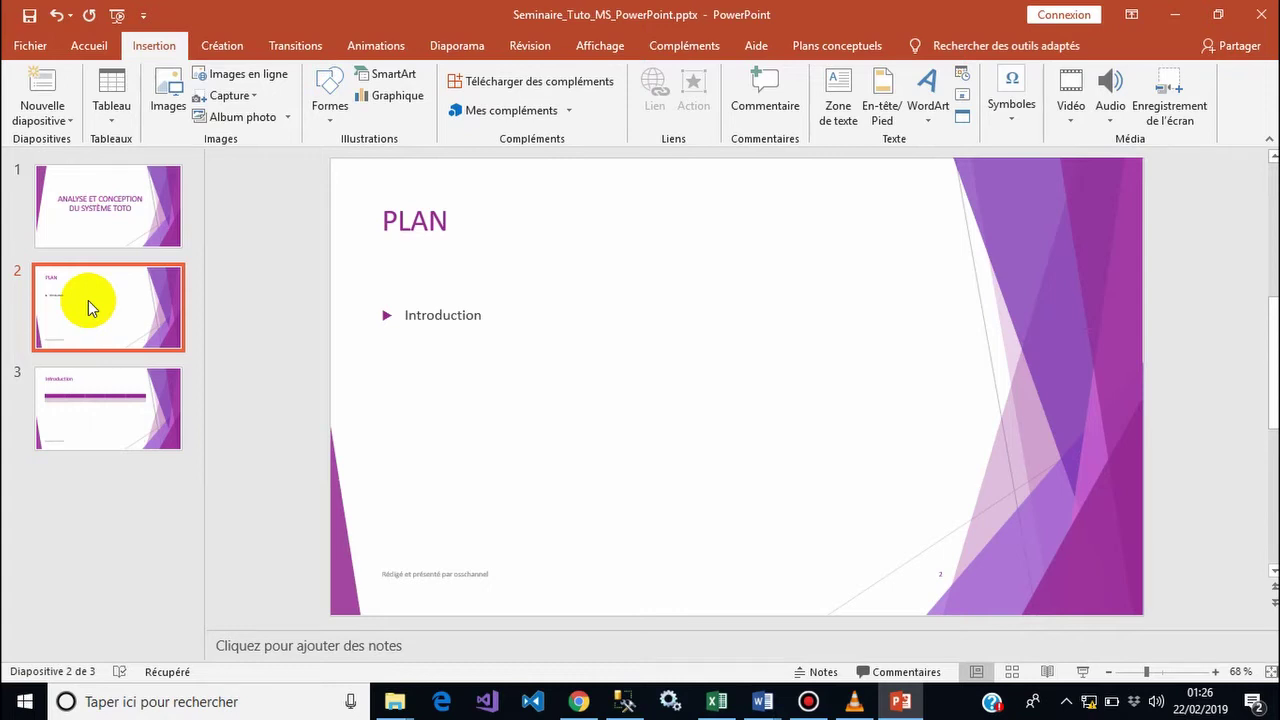
pyautogui.click(118, 399)
pyautogui.rightClick(120, 402)
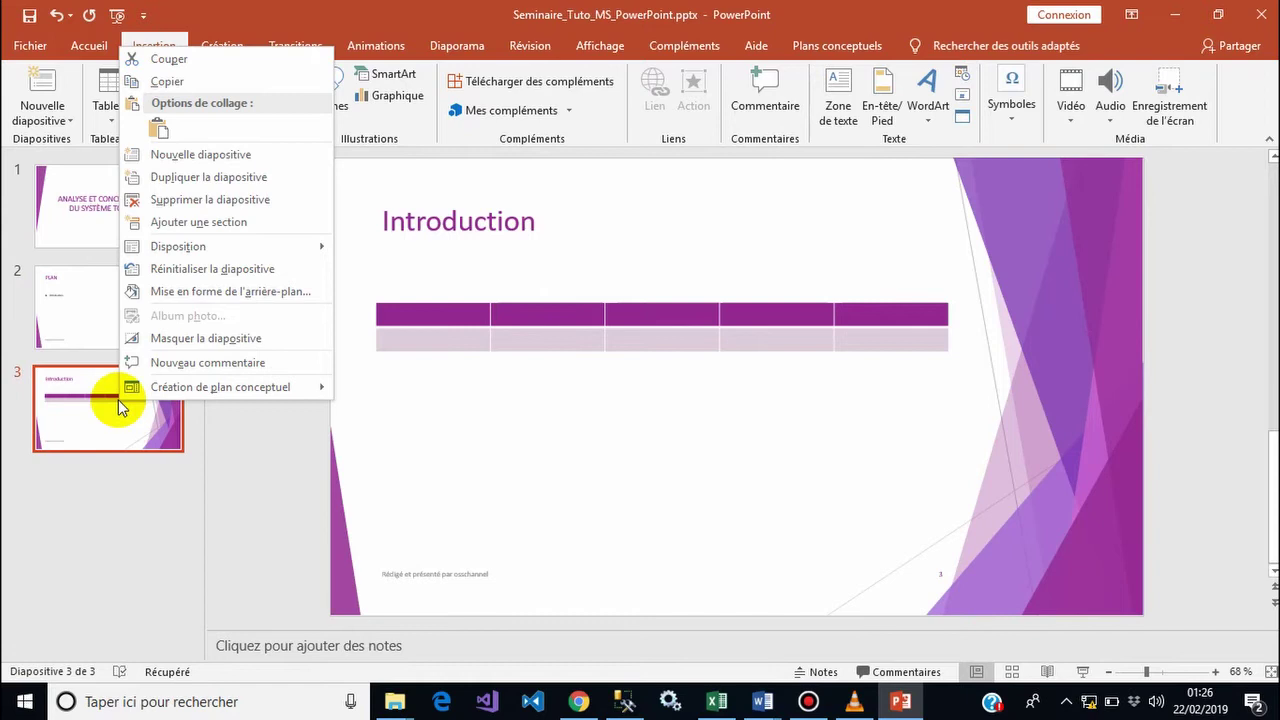
pyautogui.click(180, 155)
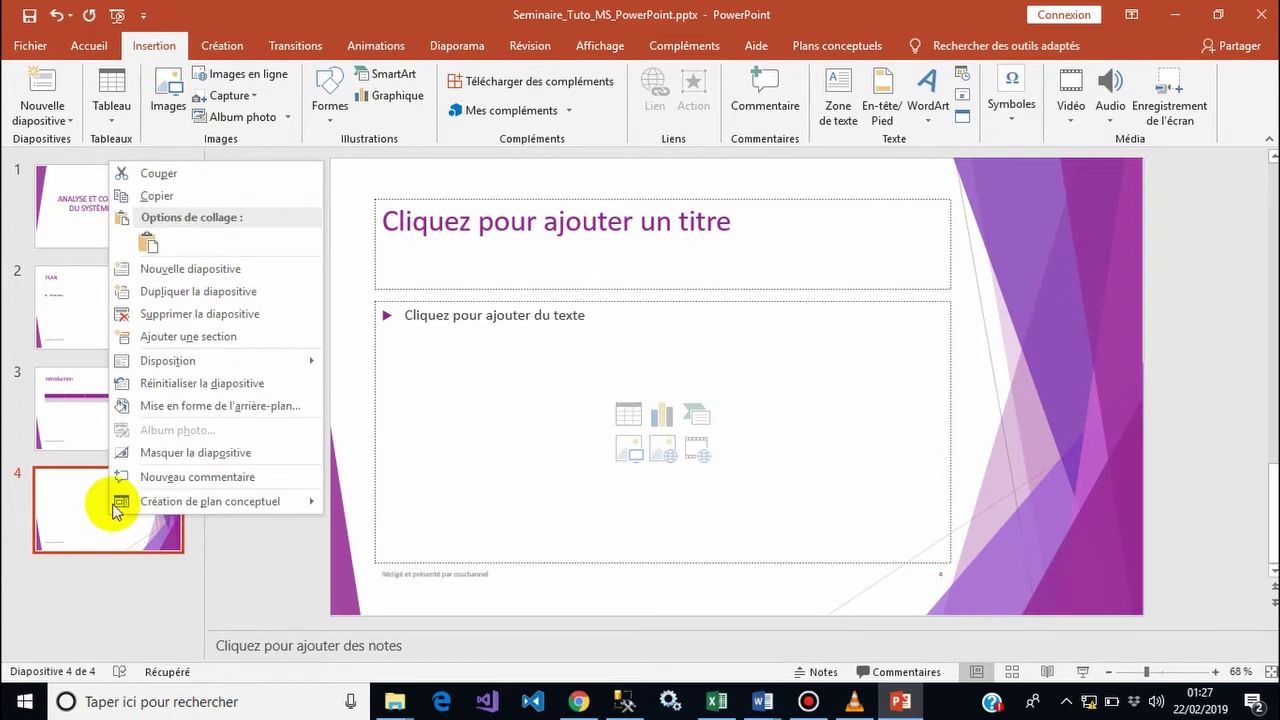
pyautogui.click(166, 314)
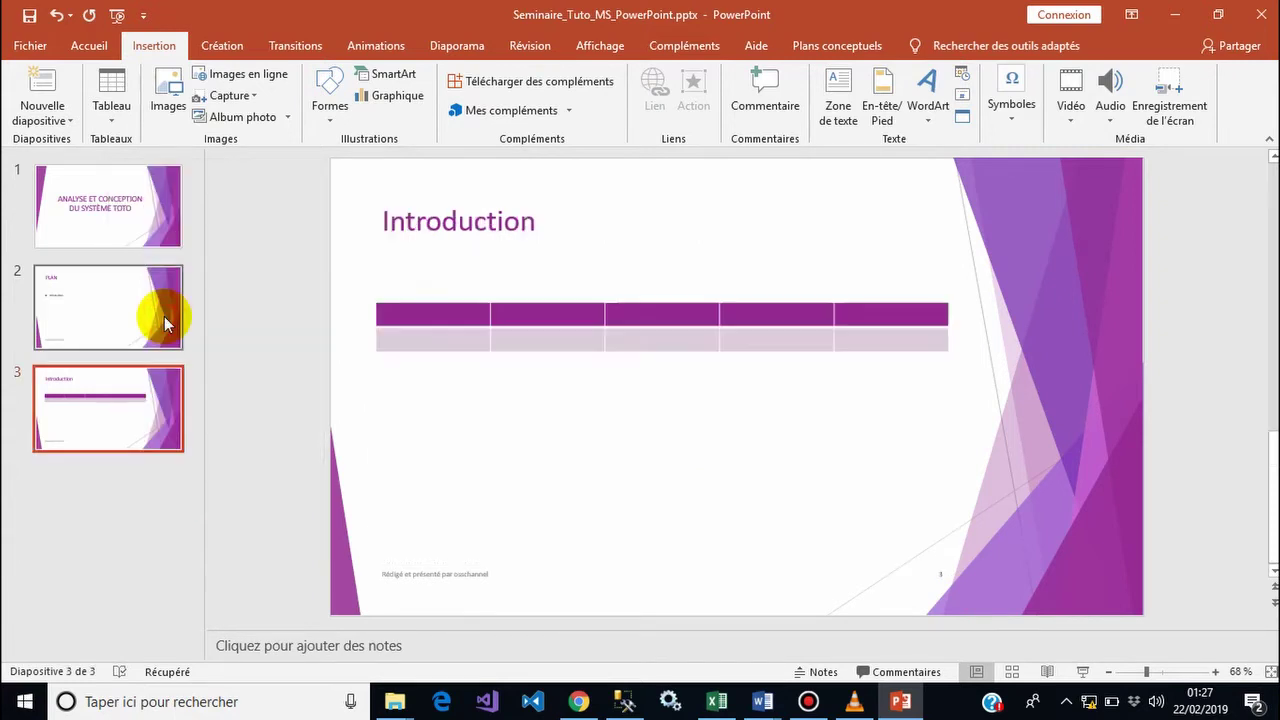
pyautogui.click(29, 15)
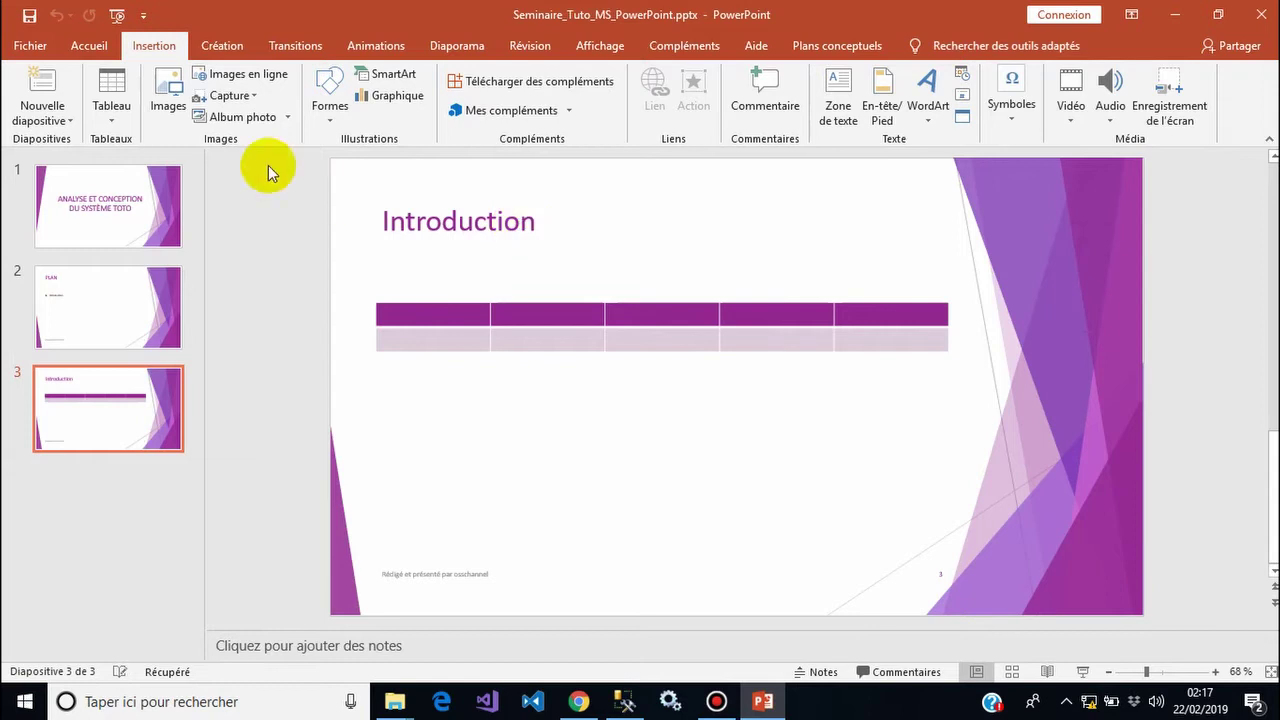
# Switch to Masque des diapositives view from the Affichage tab.
pyautogui.click(89, 46)
pyautogui.click(147, 120)
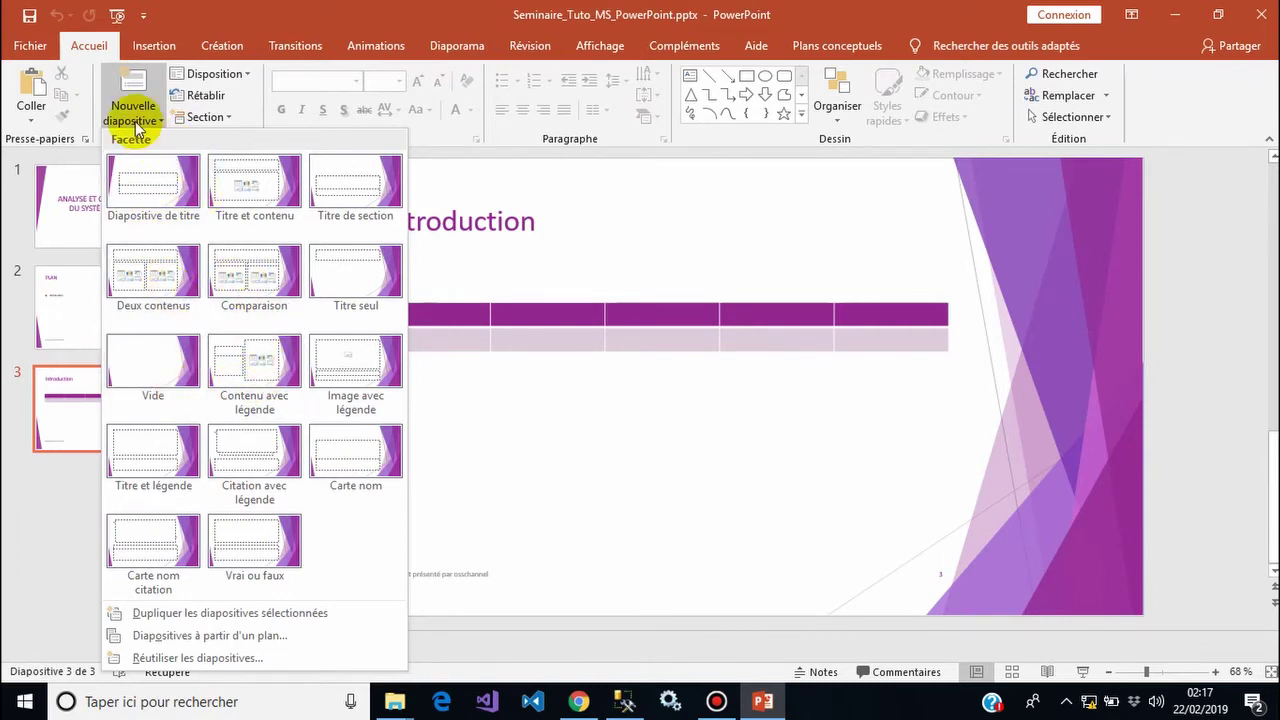
pyautogui.click(137, 127)
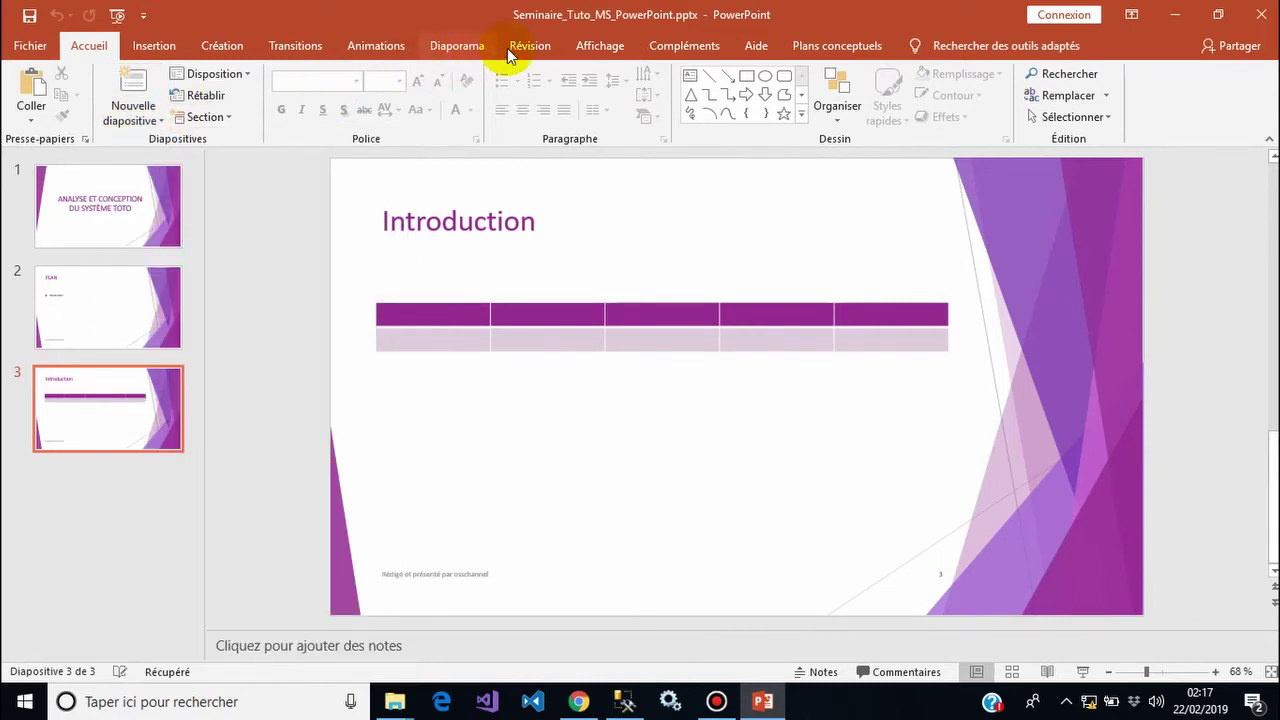
pyautogui.click(595, 47)
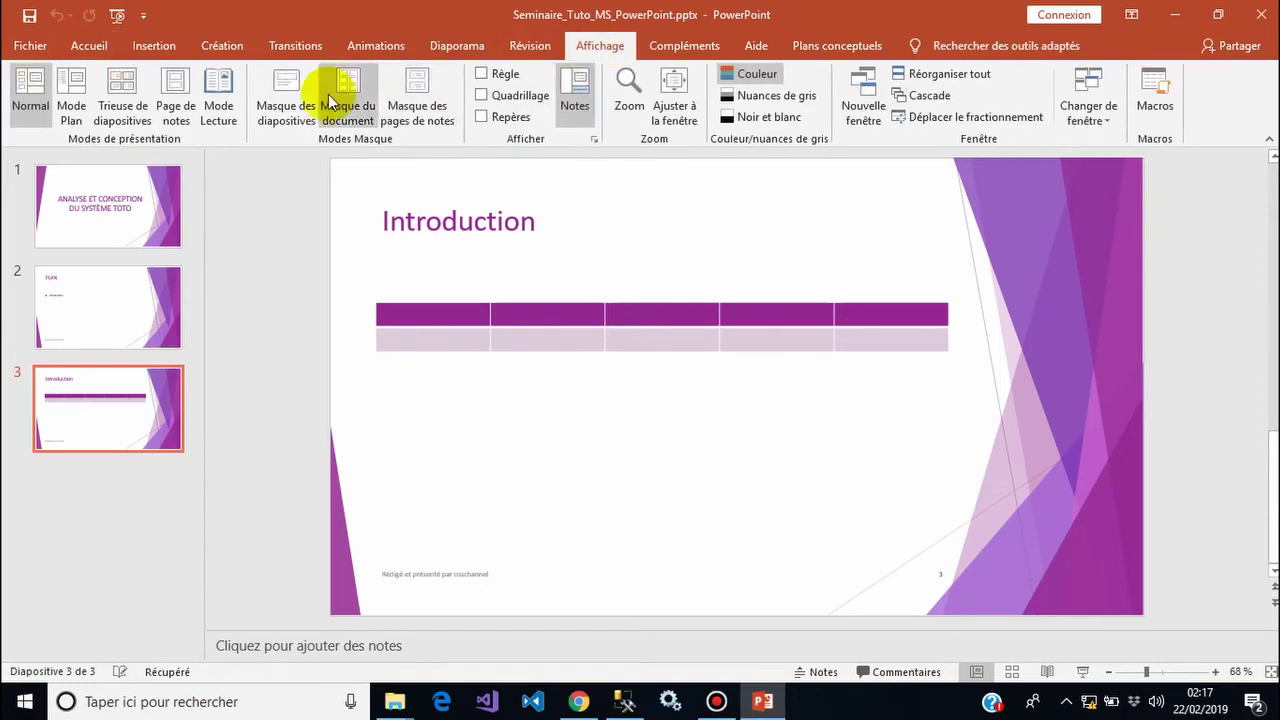
pyautogui.click(289, 104)
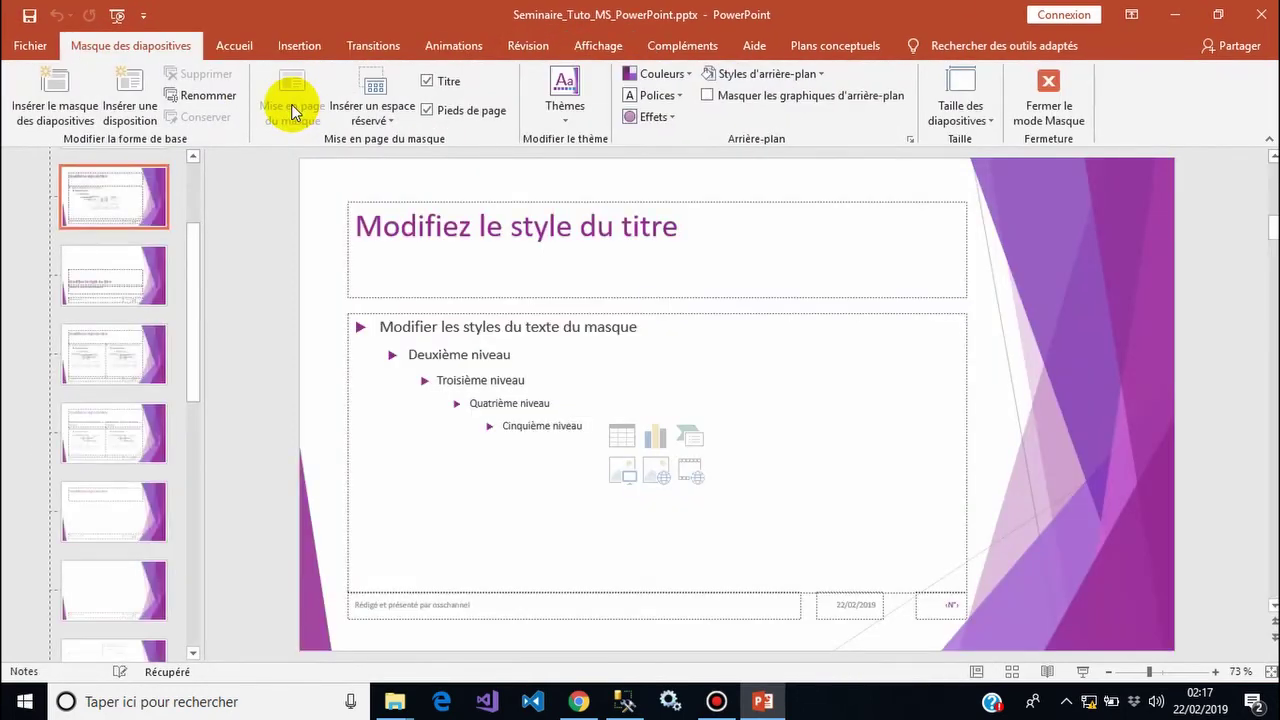
# Browse the title slide, title and content, section header and two-content layouts.
pyautogui.click(190, 287)
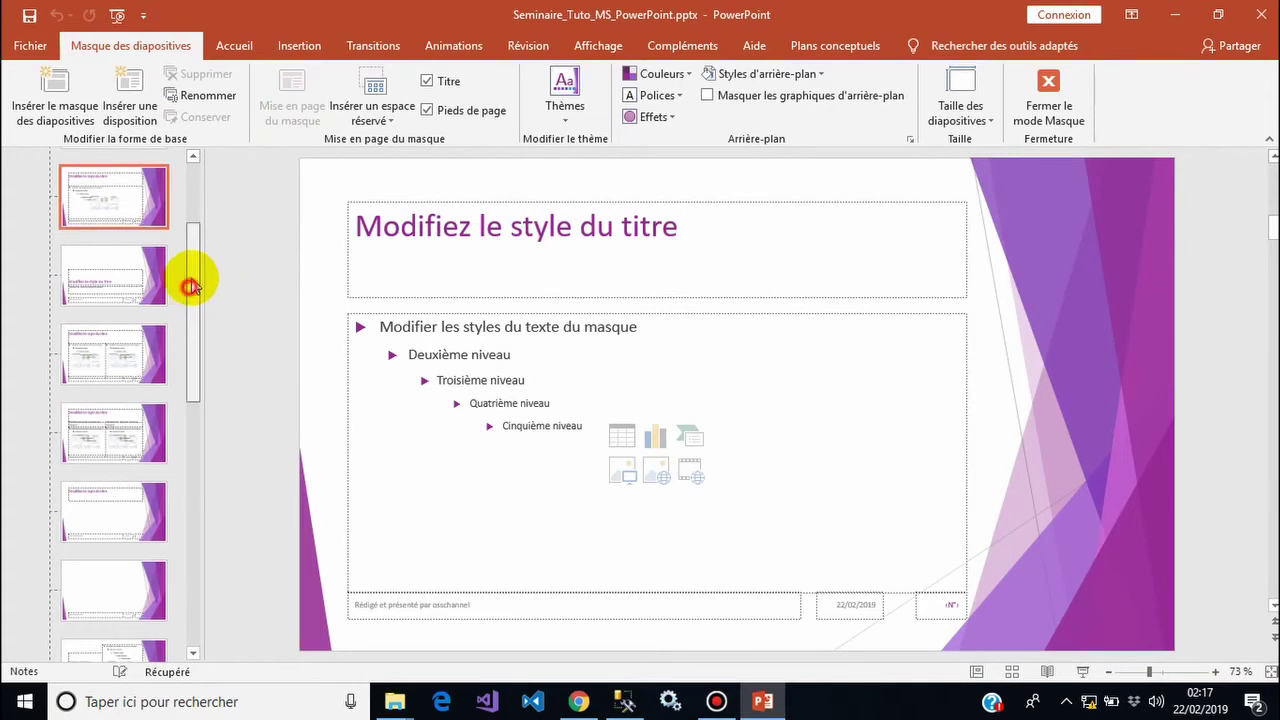
pyautogui.moveTo(190, 287); pyautogui.dragTo(191, 223)
pyautogui.click(140, 289)
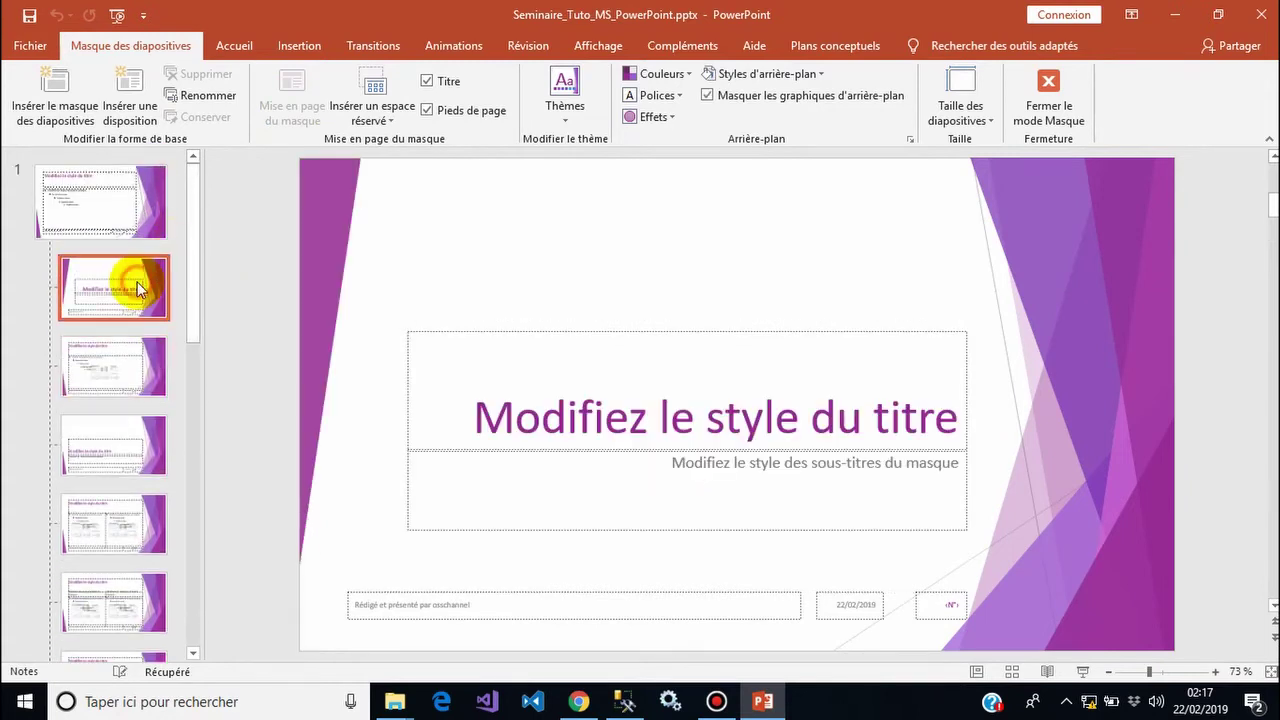
pyautogui.click(109, 380)
pyautogui.click(195, 297)
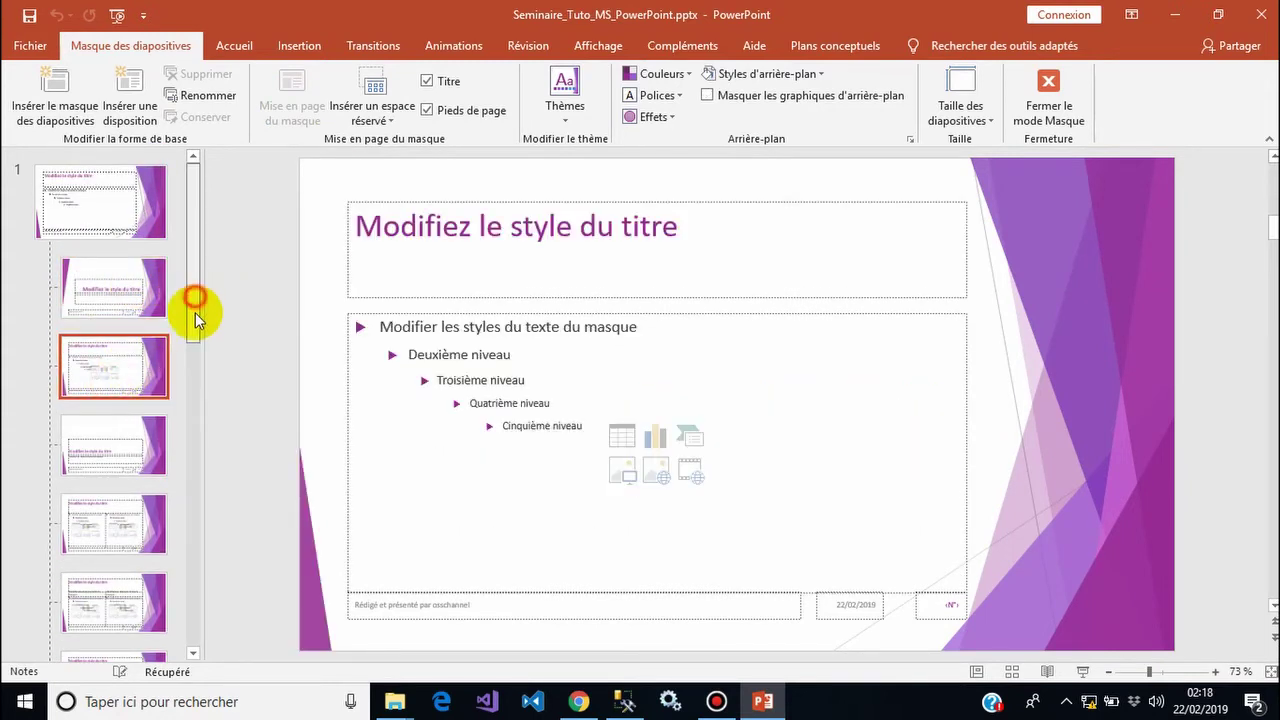
pyautogui.moveTo(195, 296); pyautogui.dragTo(145, 347)
pyautogui.click(114, 306)
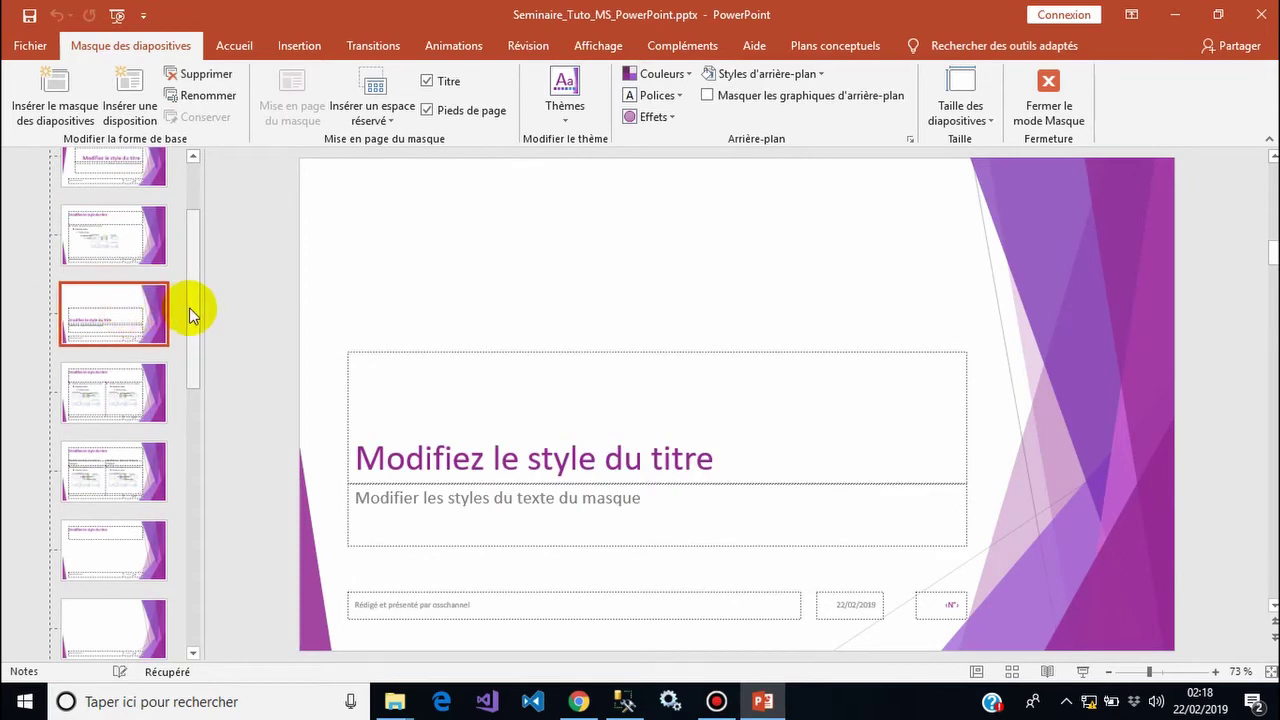
pyautogui.moveTo(190, 309)
pyautogui.mouseDown()
pyautogui.moveTo(196, 365)
pyautogui.moveTo(195, 176)
pyautogui.mouseUp()
pyautogui.click(120, 322)
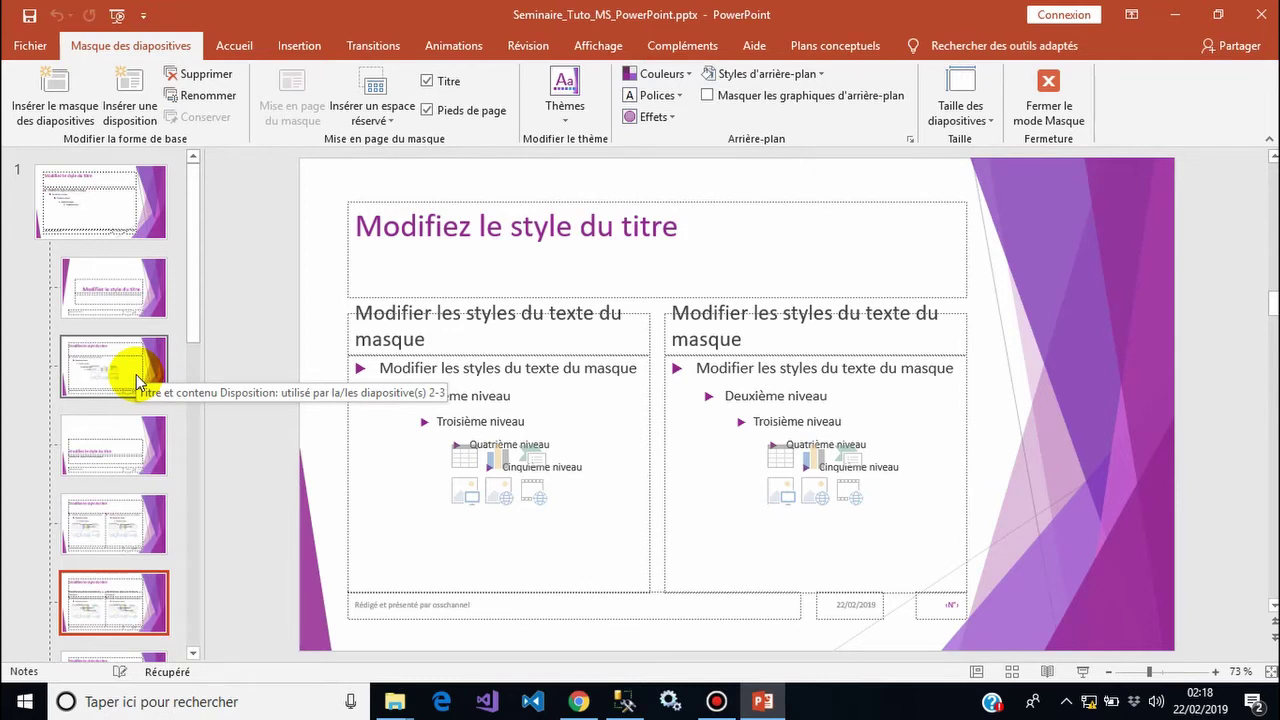
# Narrow a layout's title box, undo it, and reselect the title slide layout.
pyautogui.click(414, 296)
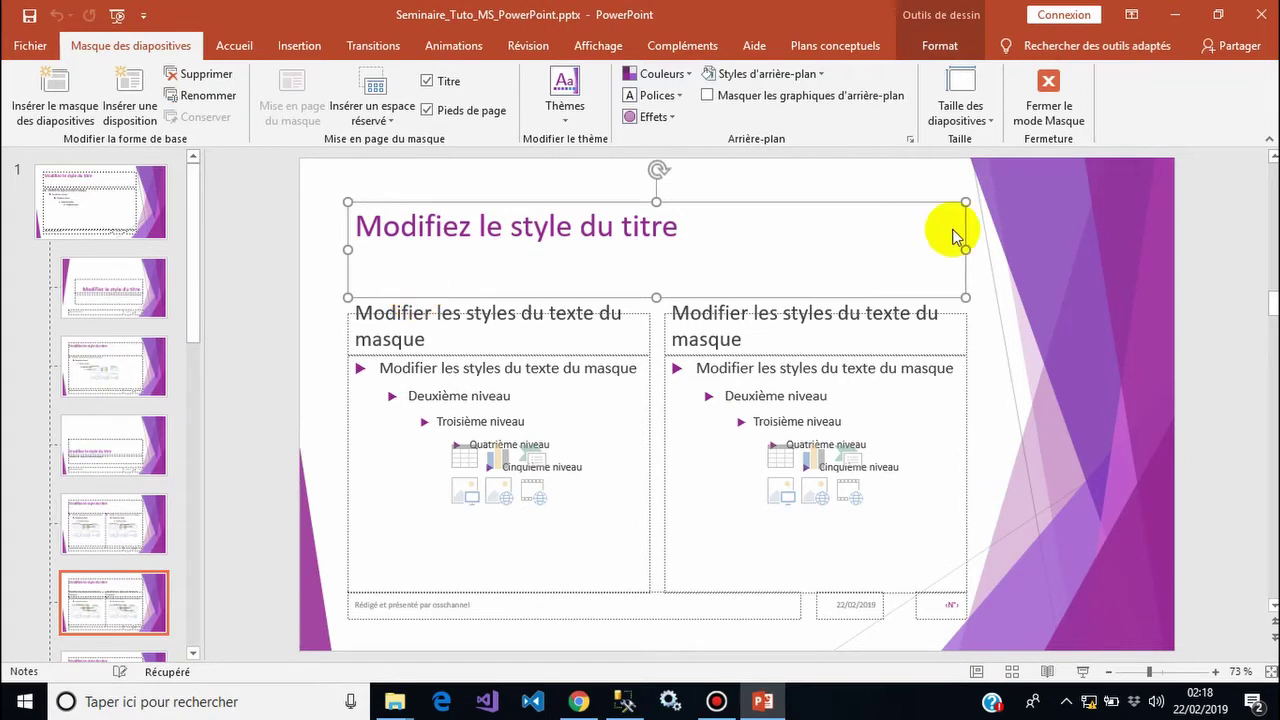
pyautogui.moveTo(964, 248); pyautogui.dragTo(881, 238)
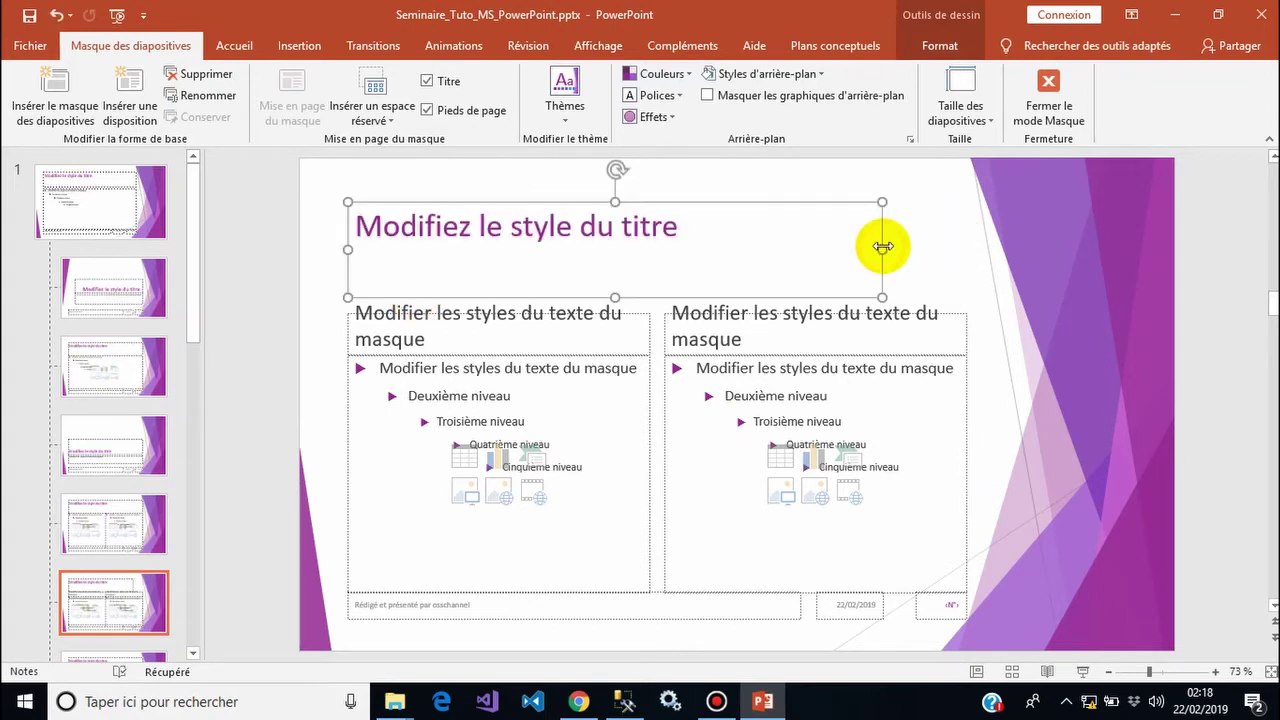
pyautogui.click(52, 16)
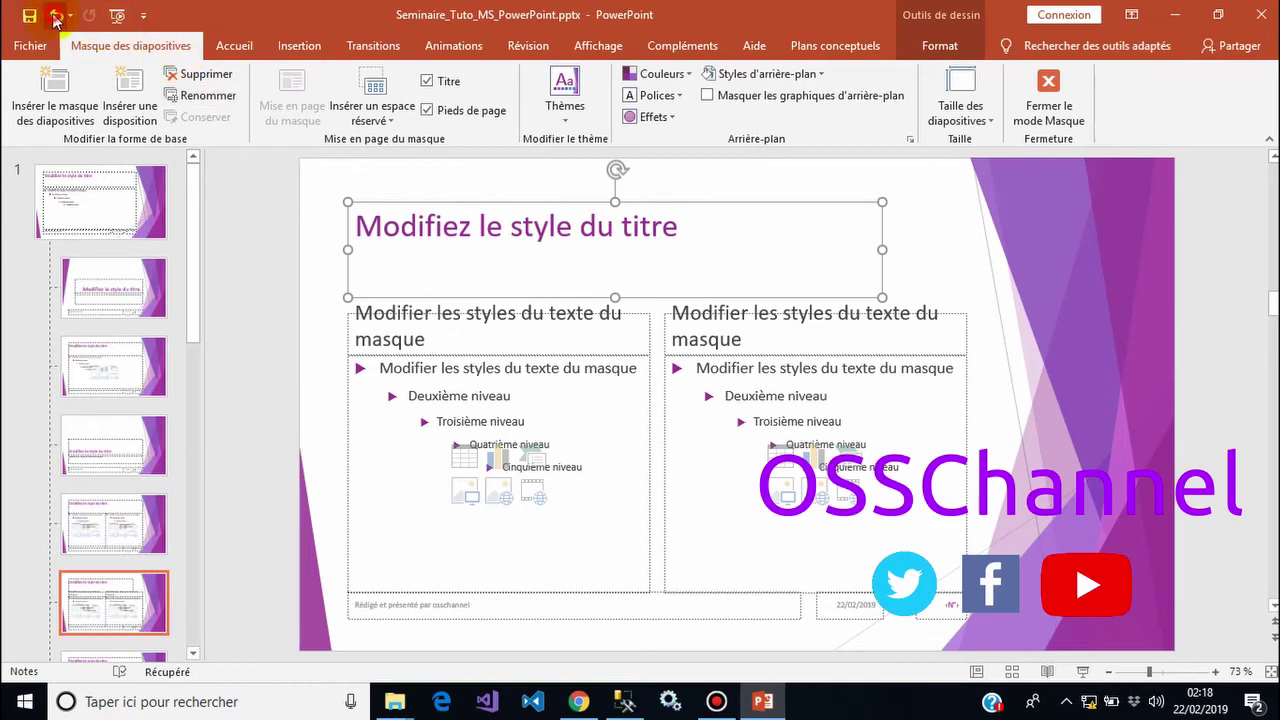
pyautogui.click(128, 298)
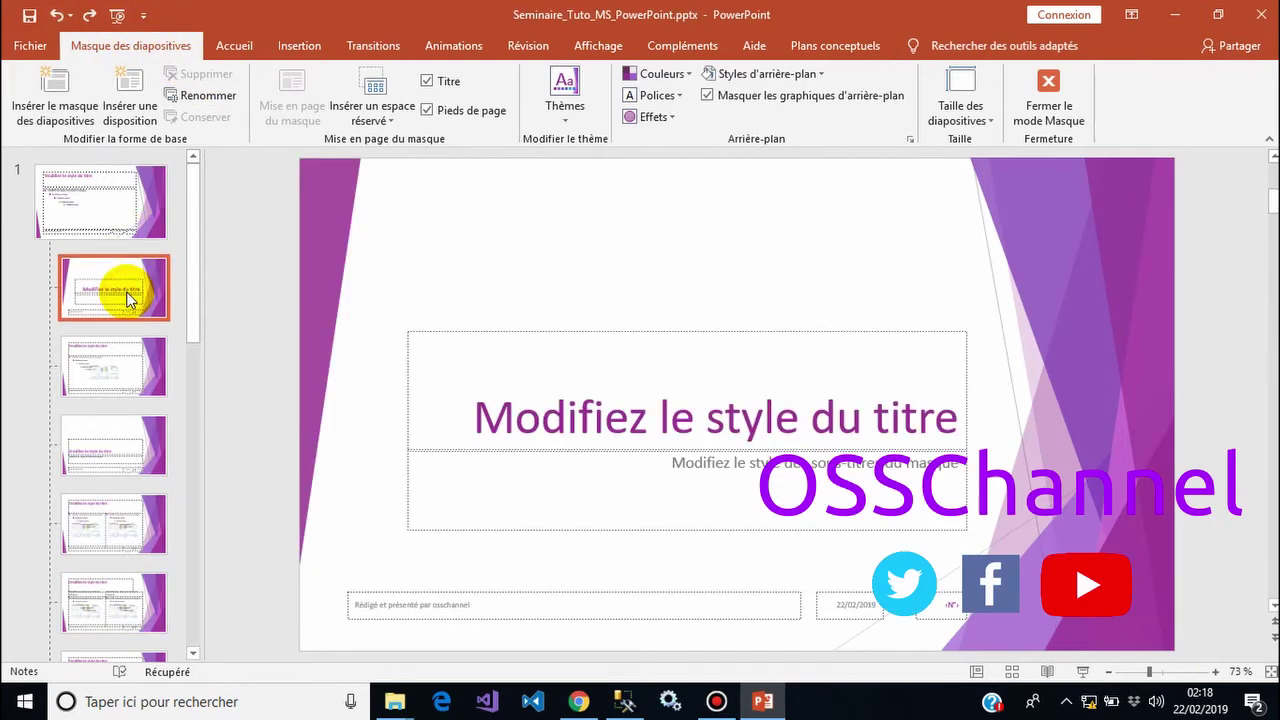
pyautogui.click(136, 104)
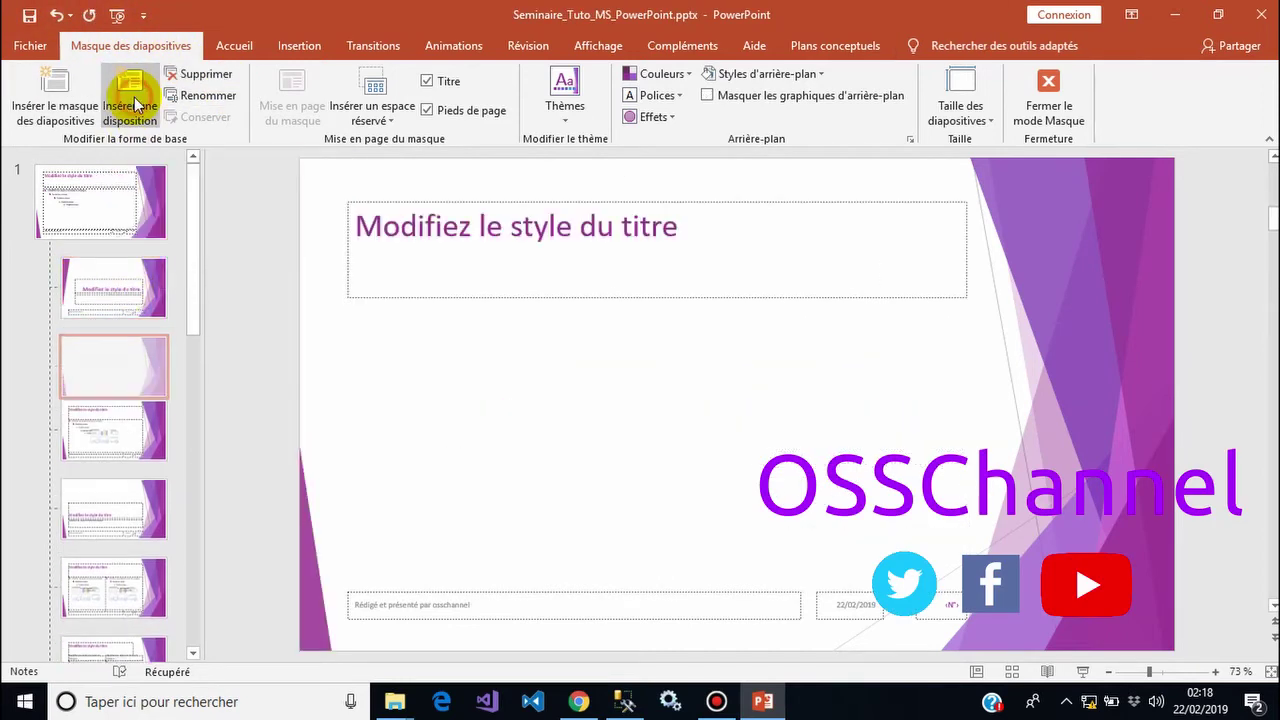
pyautogui.click(368, 118)
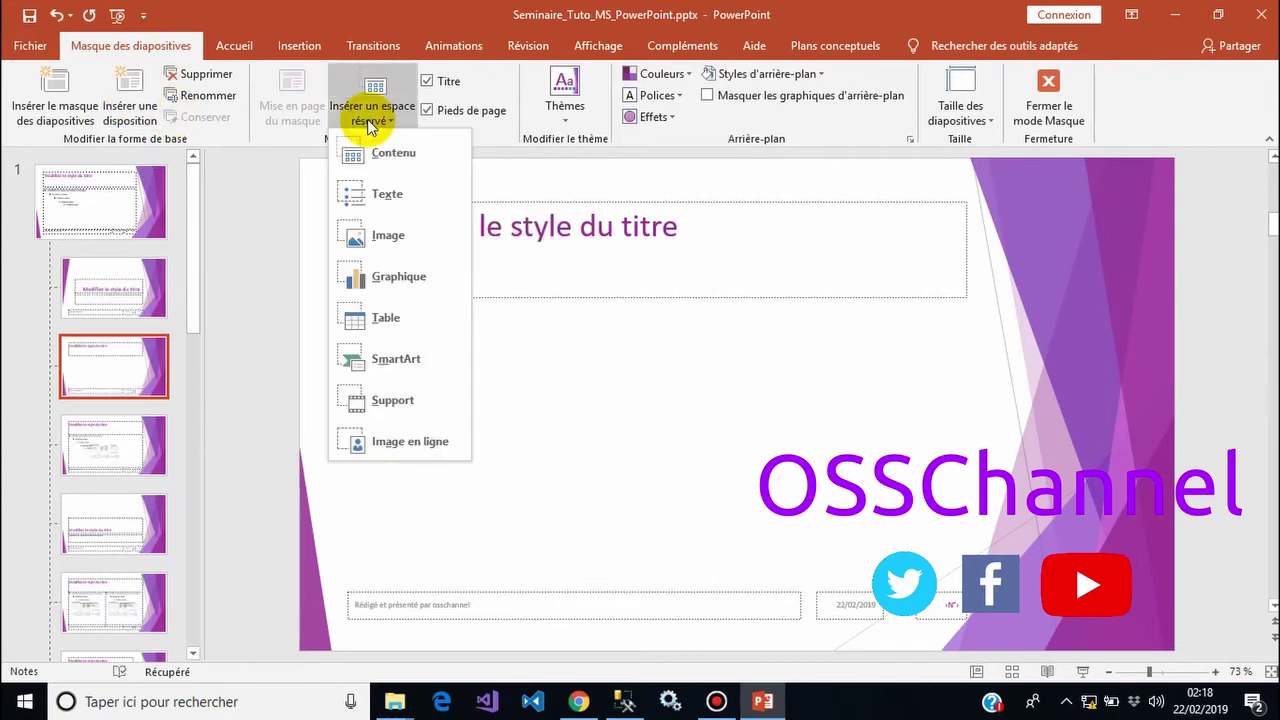
pyautogui.click(399, 242)
pyautogui.moveTo(427, 345); pyautogui.dragTo(645, 460)
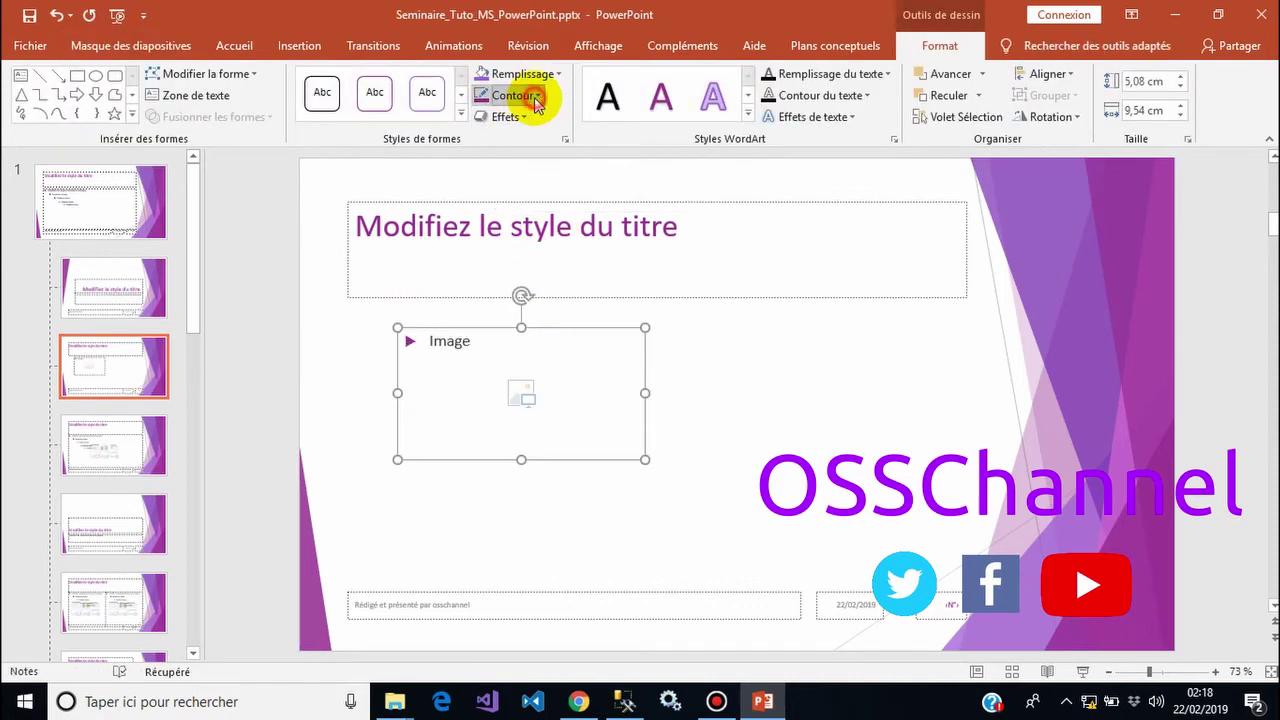
pyautogui.click(537, 97)
pyautogui.click(537, 97)
pyautogui.click(527, 118)
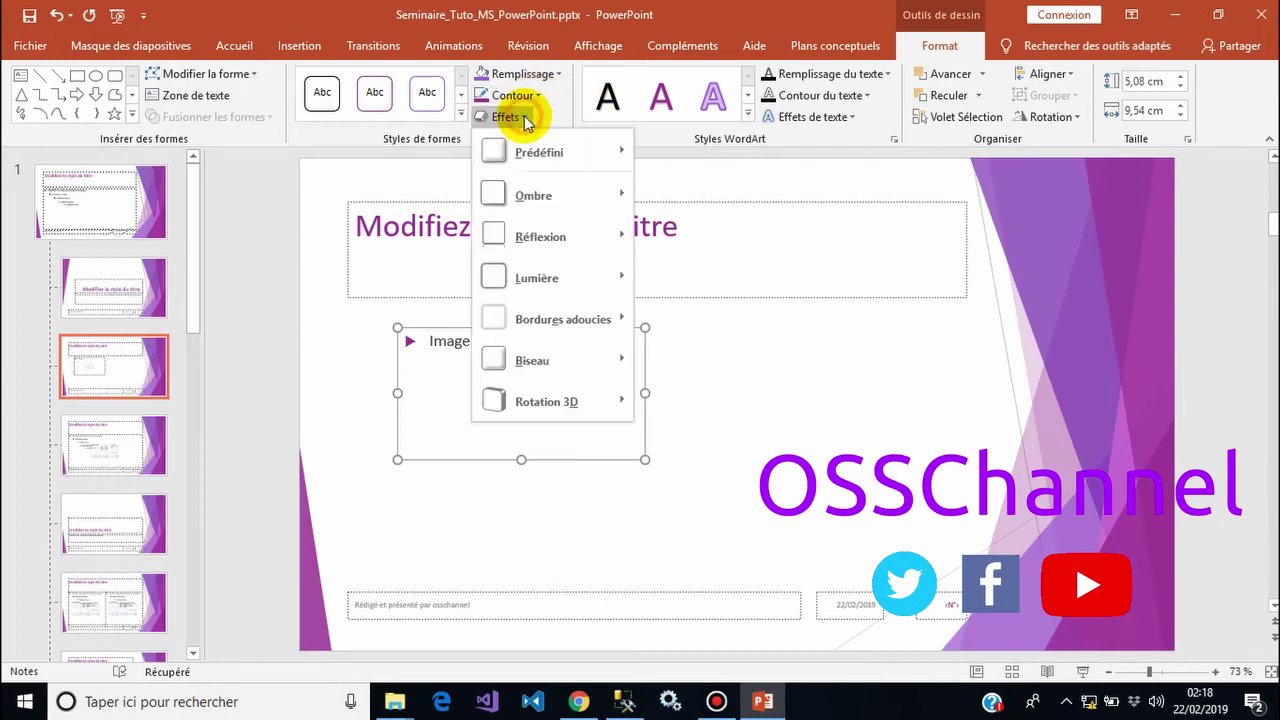
pyautogui.click(527, 118)
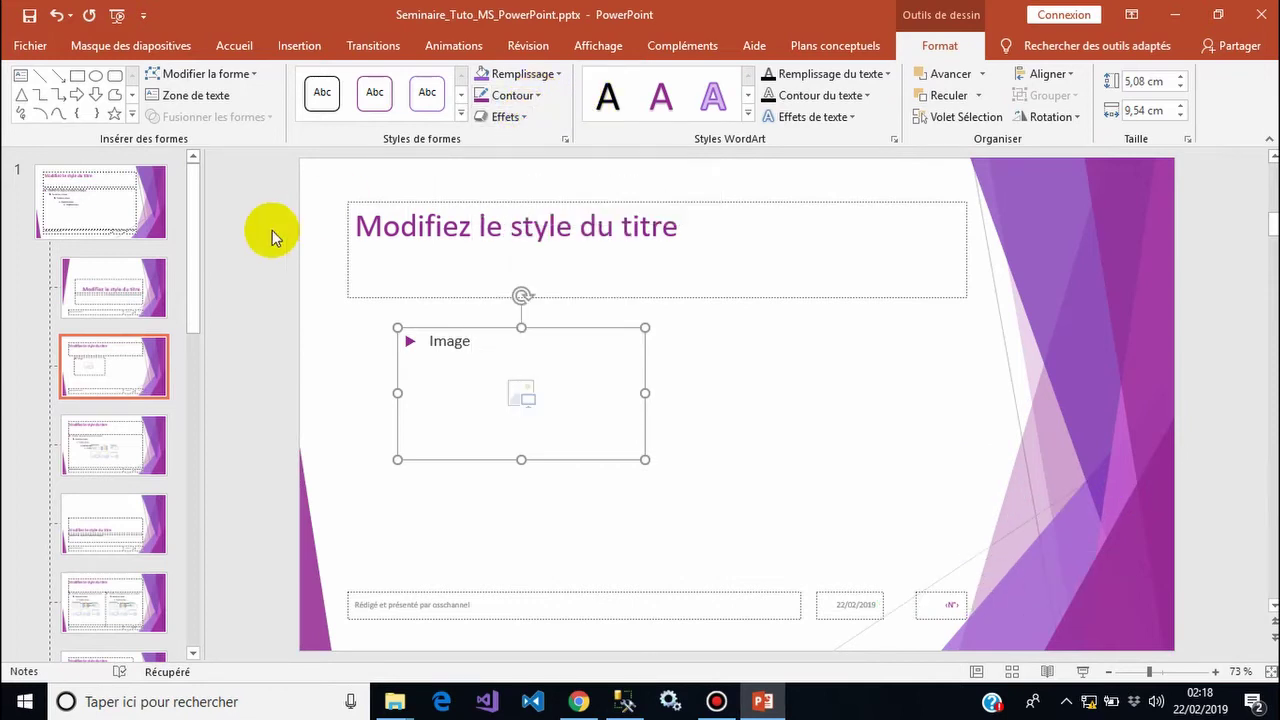
pyautogui.click(100, 365)
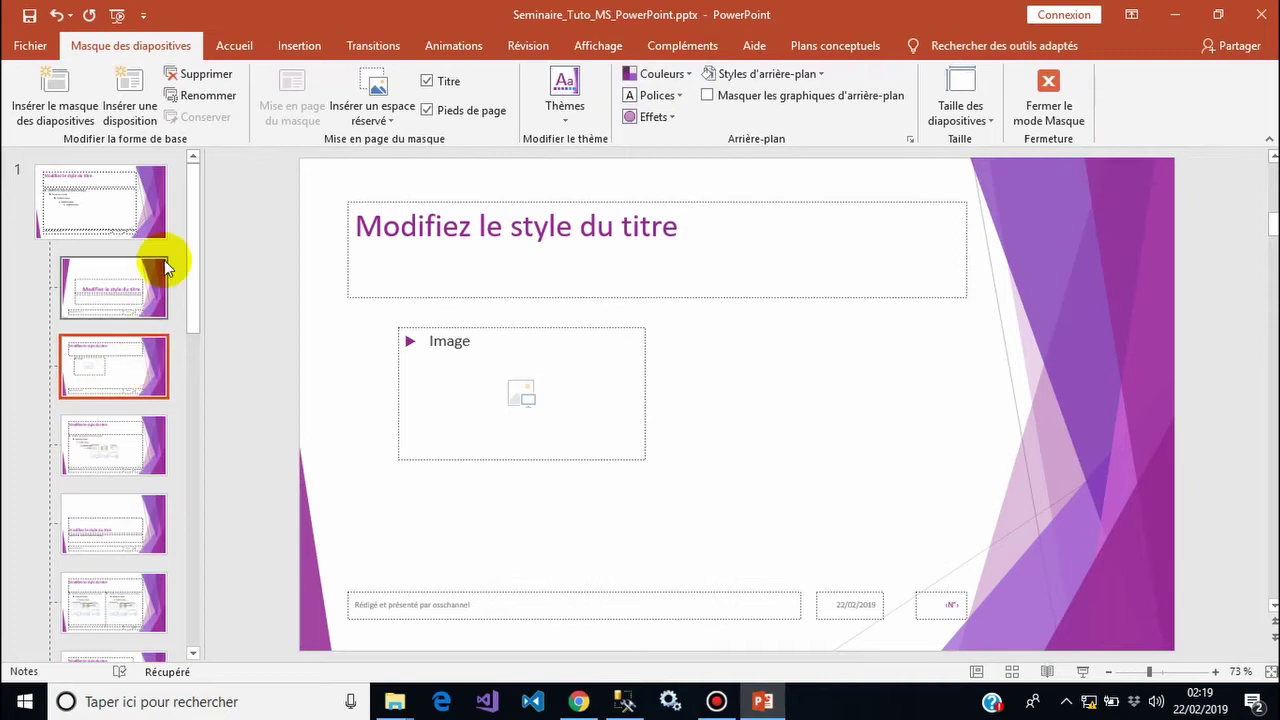
pyautogui.click(204, 94)
pyautogui.click(680, 343)
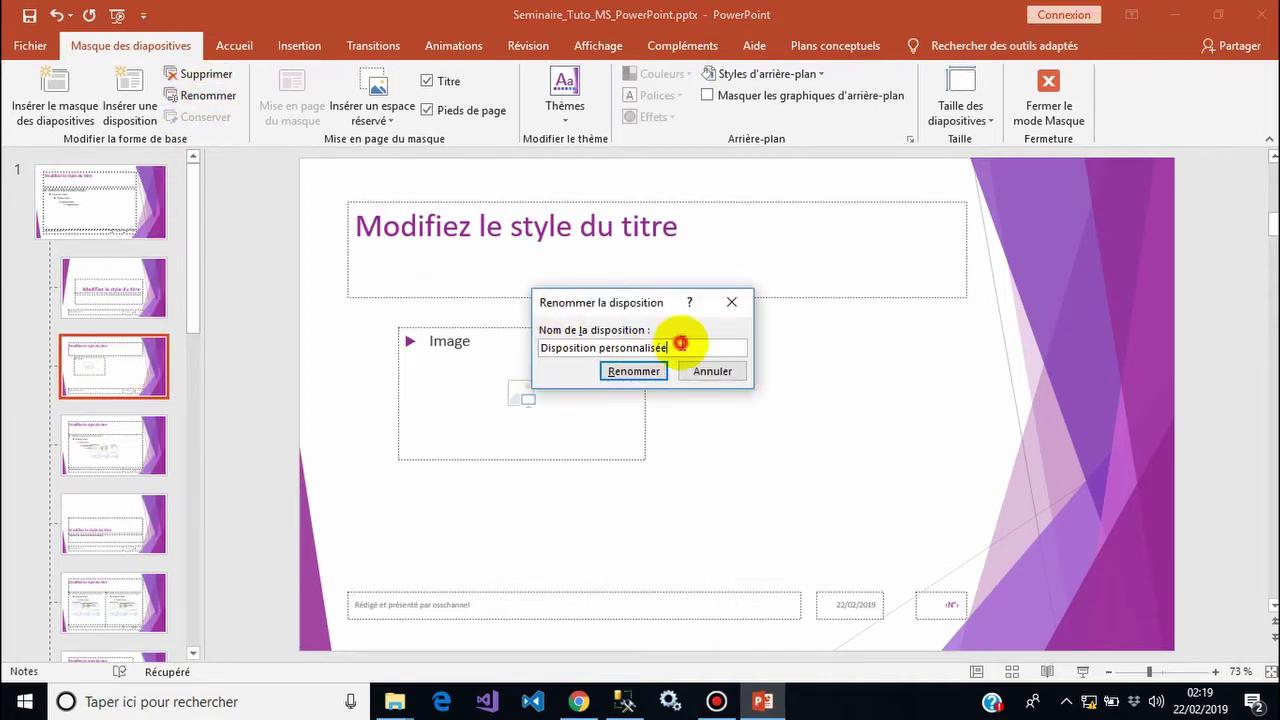
pyautogui.moveTo(680, 343); pyautogui.dragTo(540, 347)
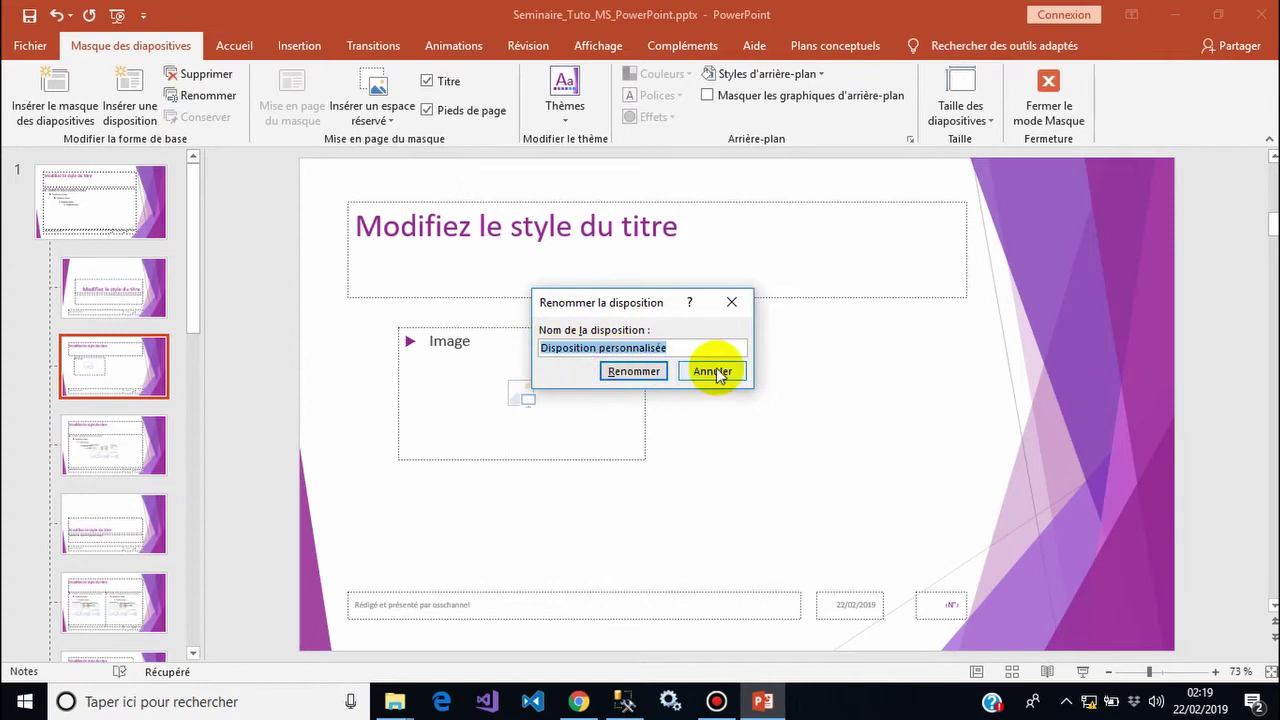
pyautogui.click(712, 372)
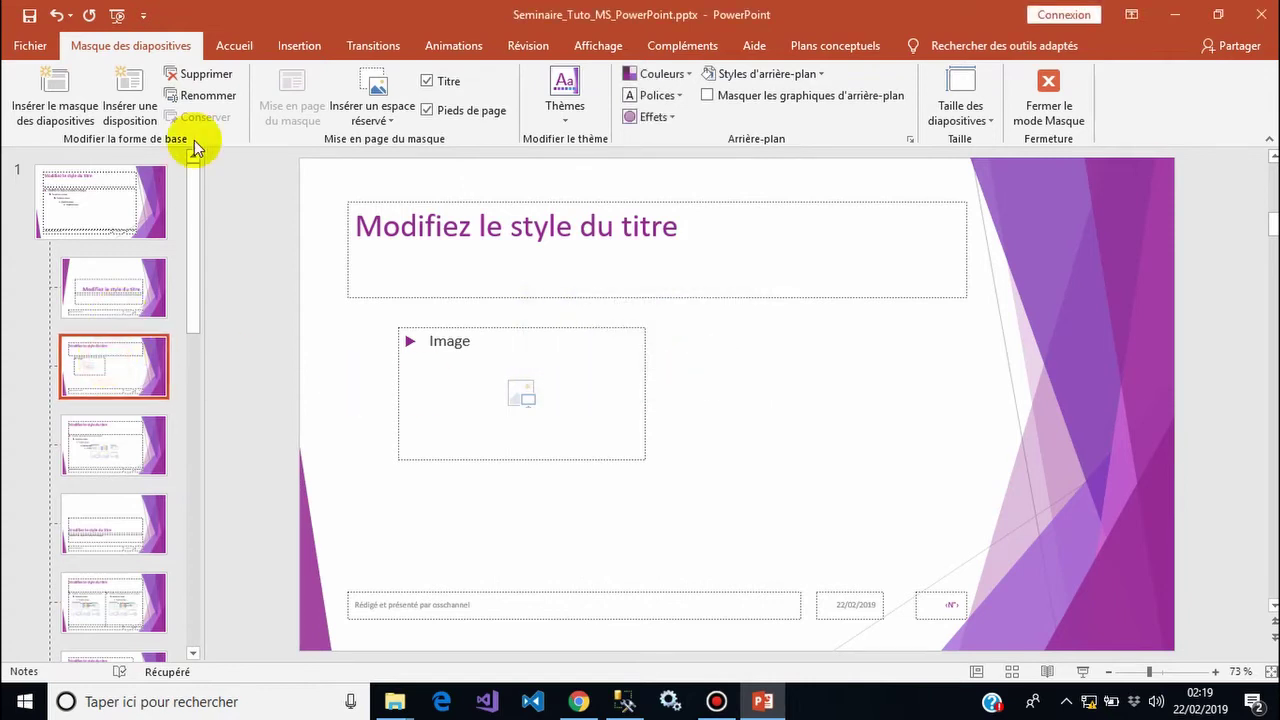
pyautogui.click(199, 84)
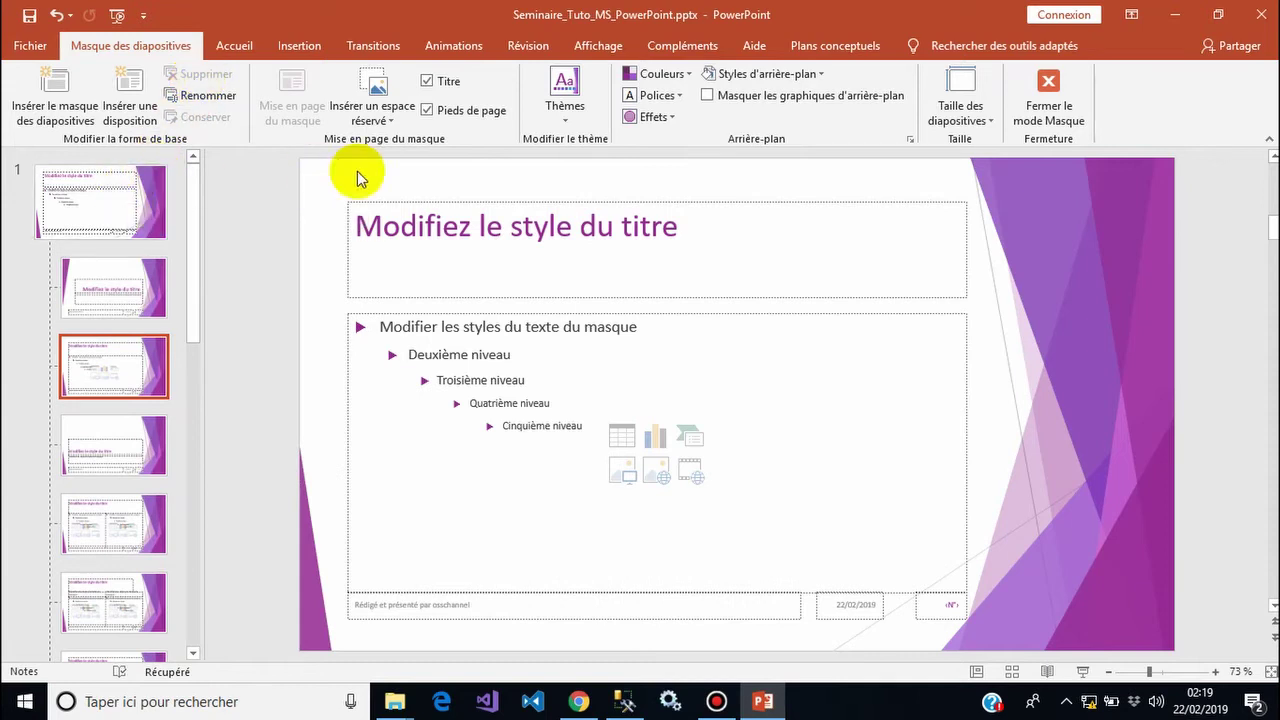
# Try the blue Office theme on the purple master, then undo it.
pyautogui.click(145, 212)
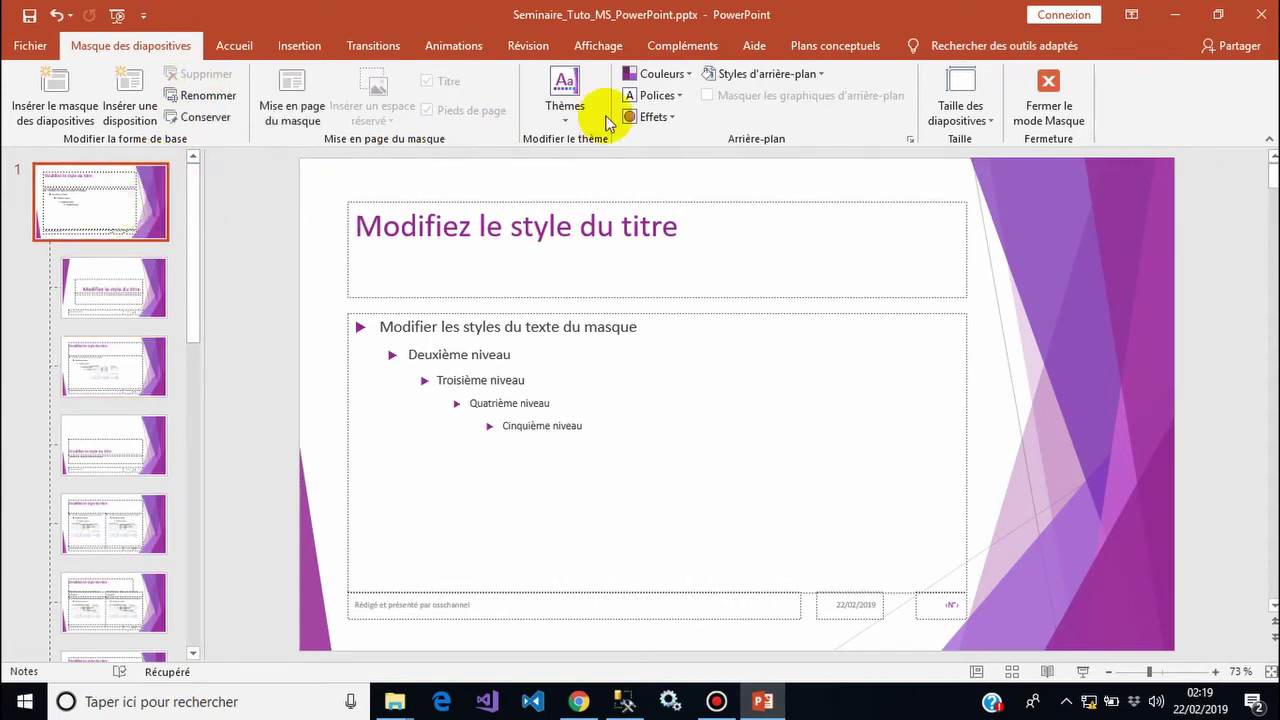
pyautogui.click(570, 115)
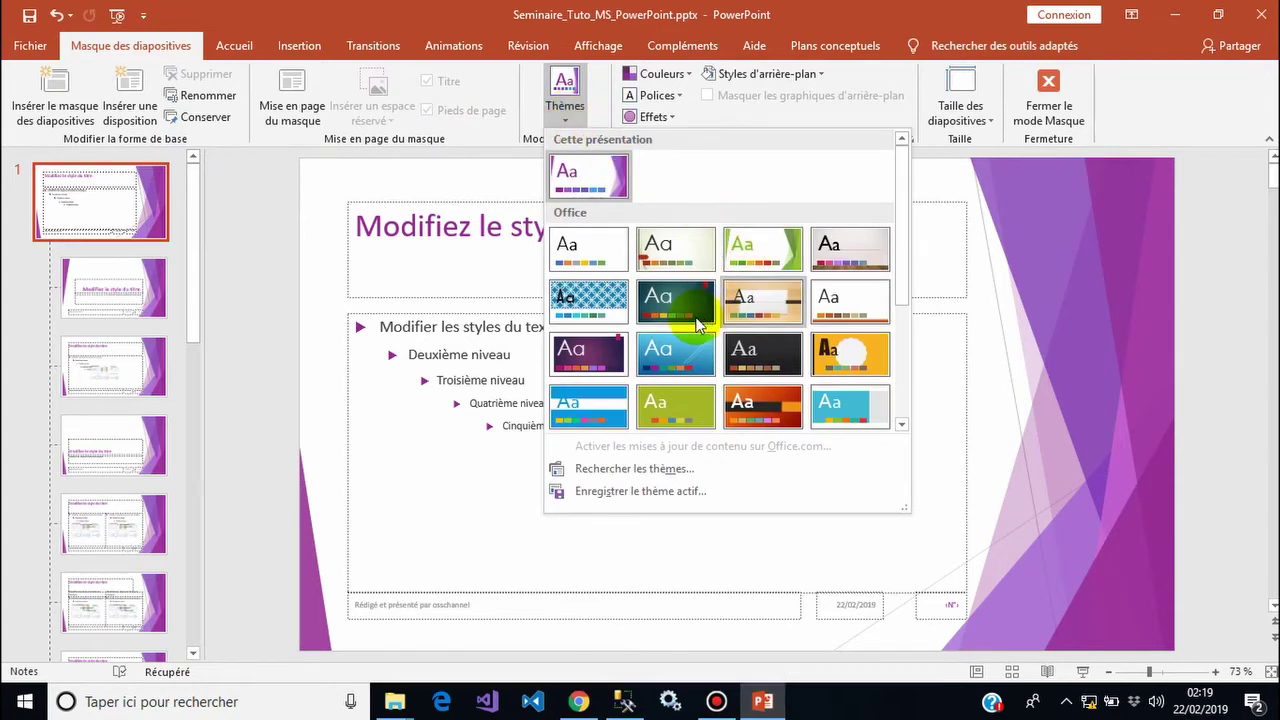
pyautogui.click(673, 348)
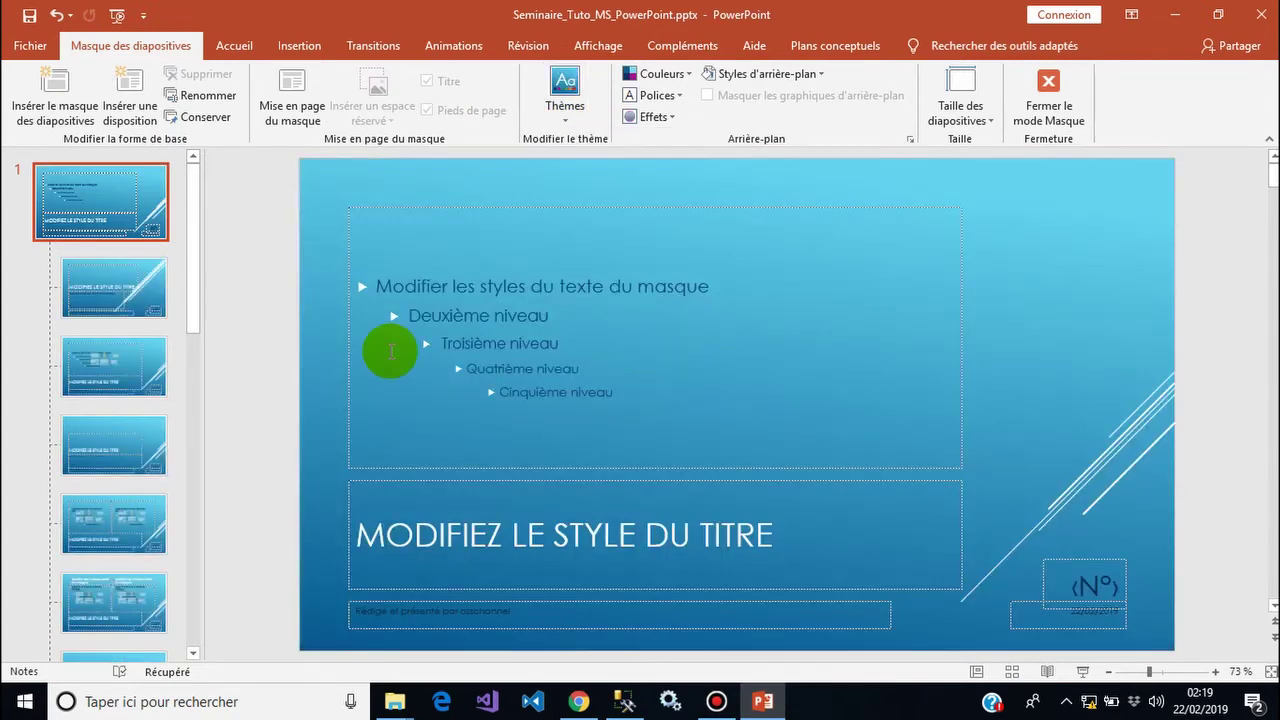
pyautogui.click(56, 17)
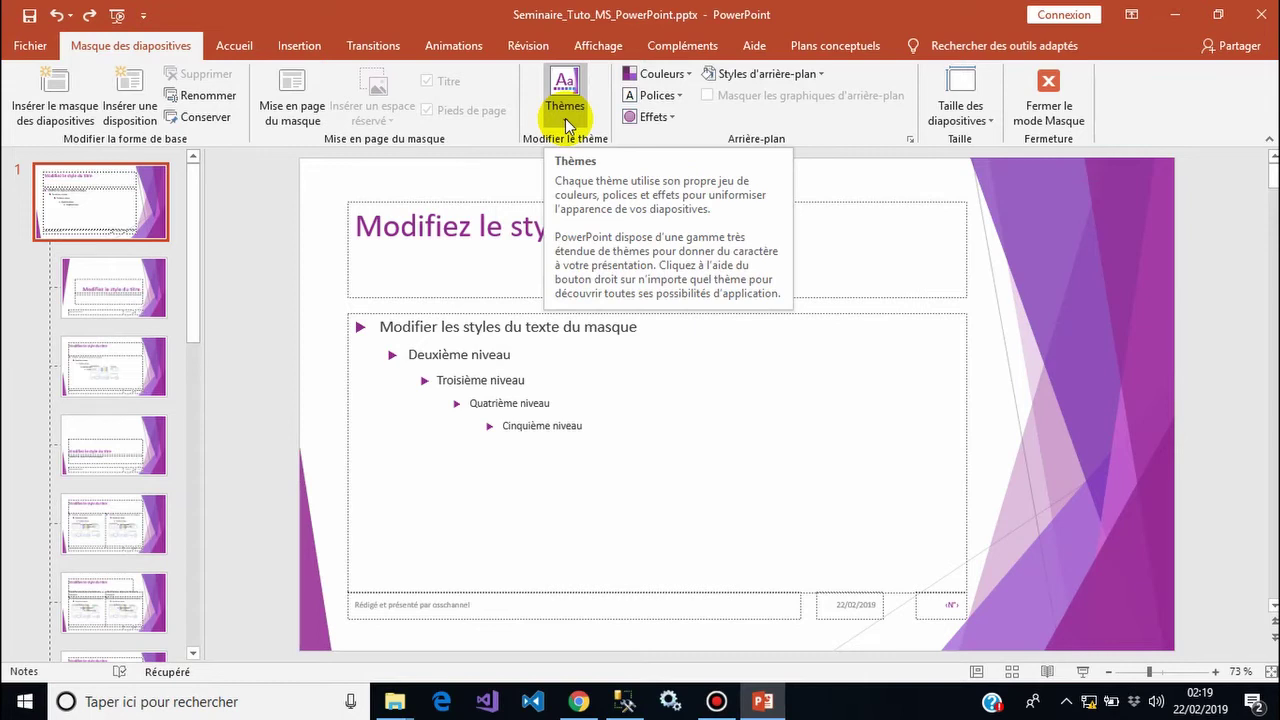
# Add the Badge theme as an additional slide master.
pyautogui.click(565, 118)
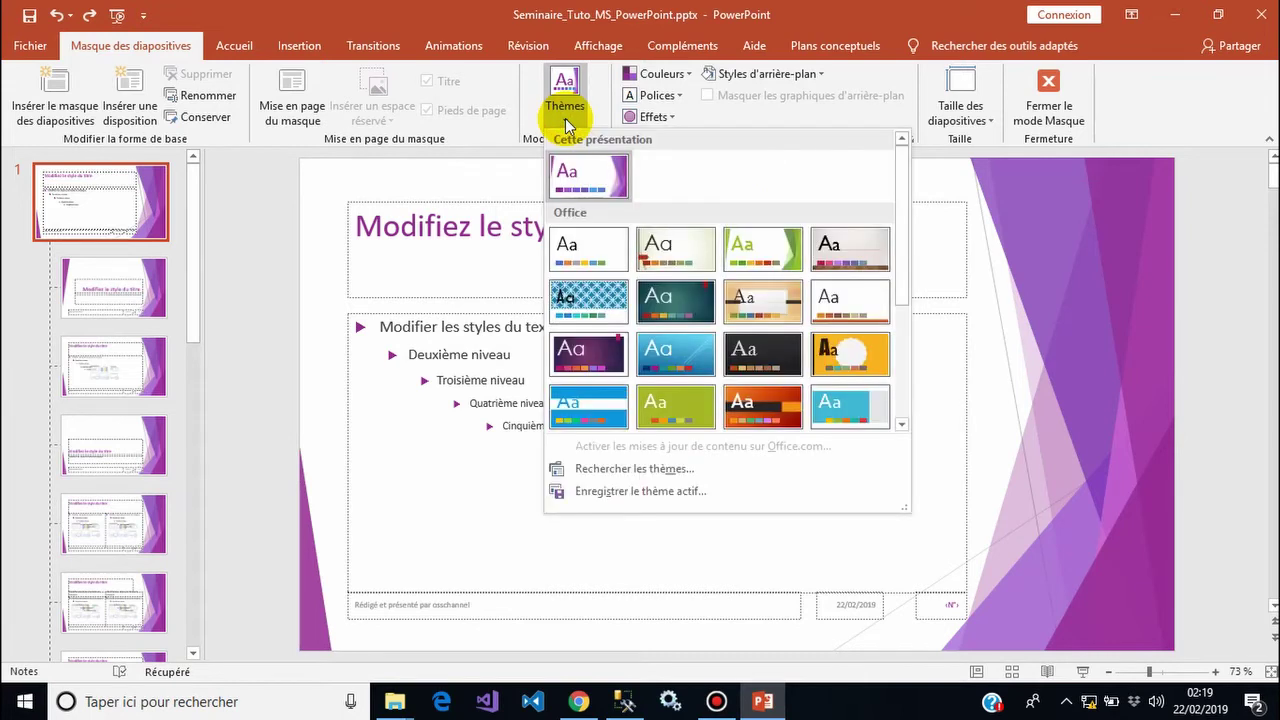
pyautogui.rightClick(844, 349)
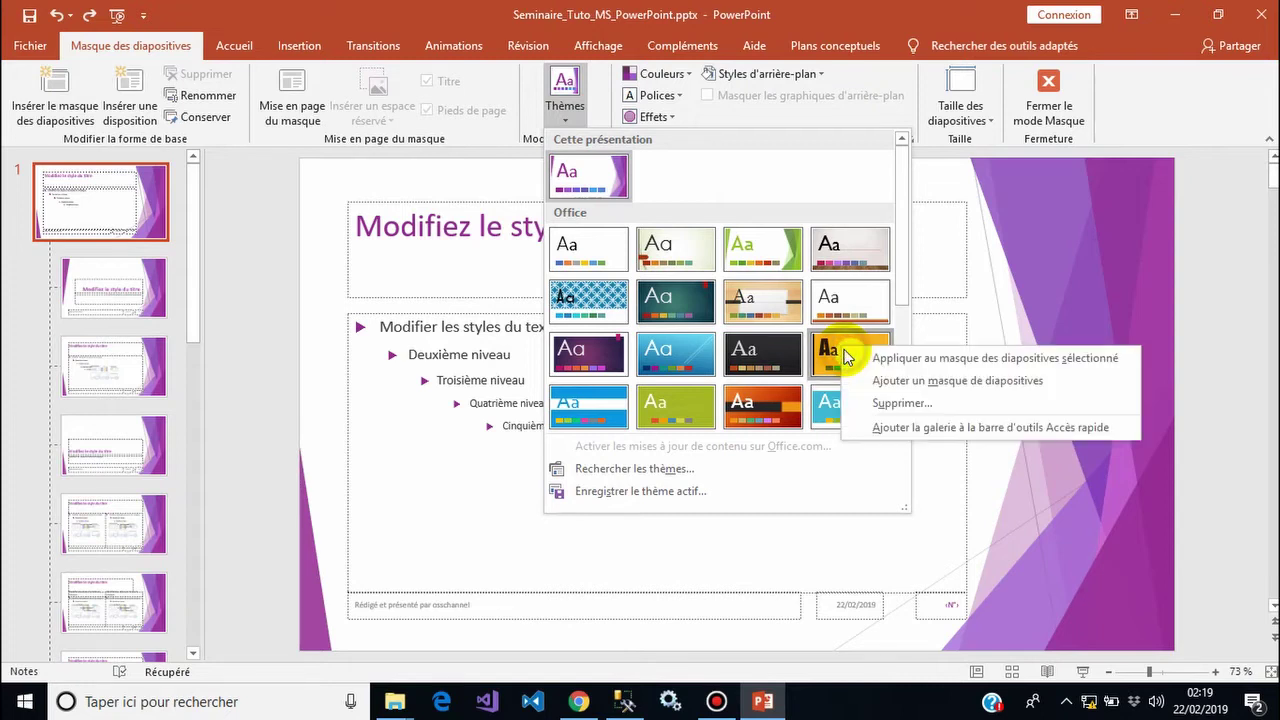
pyautogui.click(892, 381)
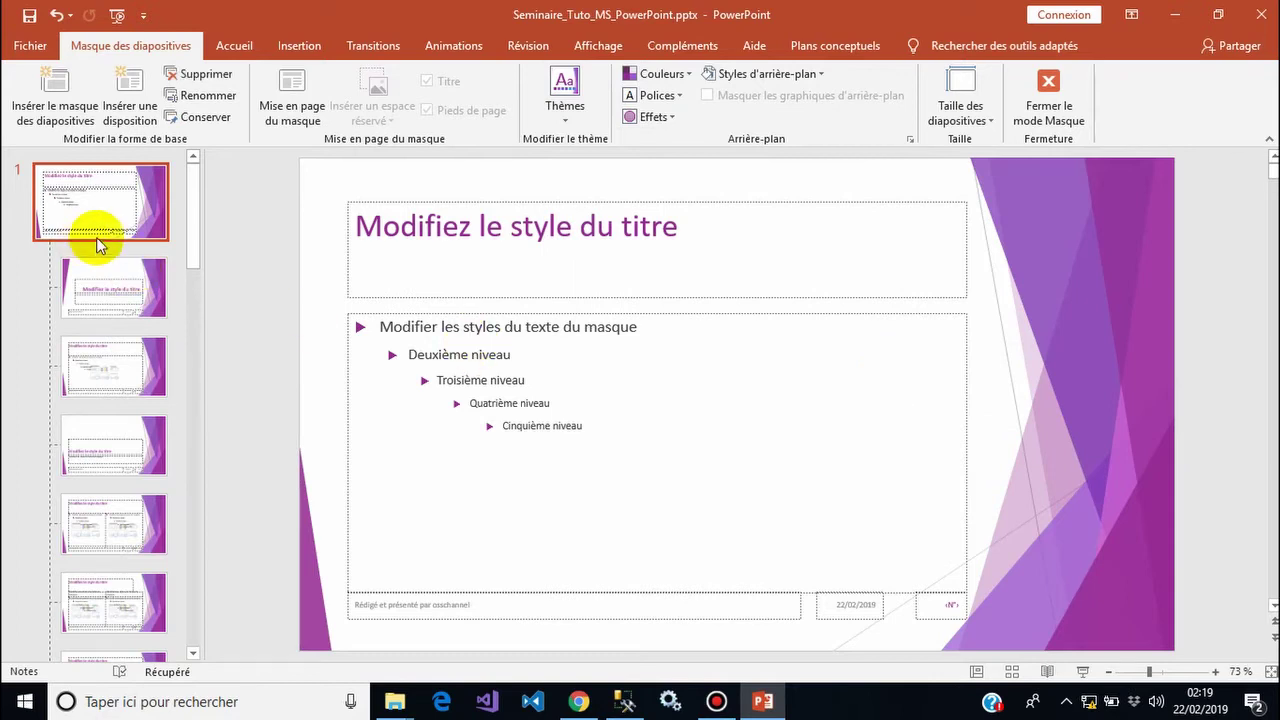
# Look through the Badge layouts and close Slide Master view.
pyautogui.moveTo(194, 224); pyautogui.dragTo(205, 489)
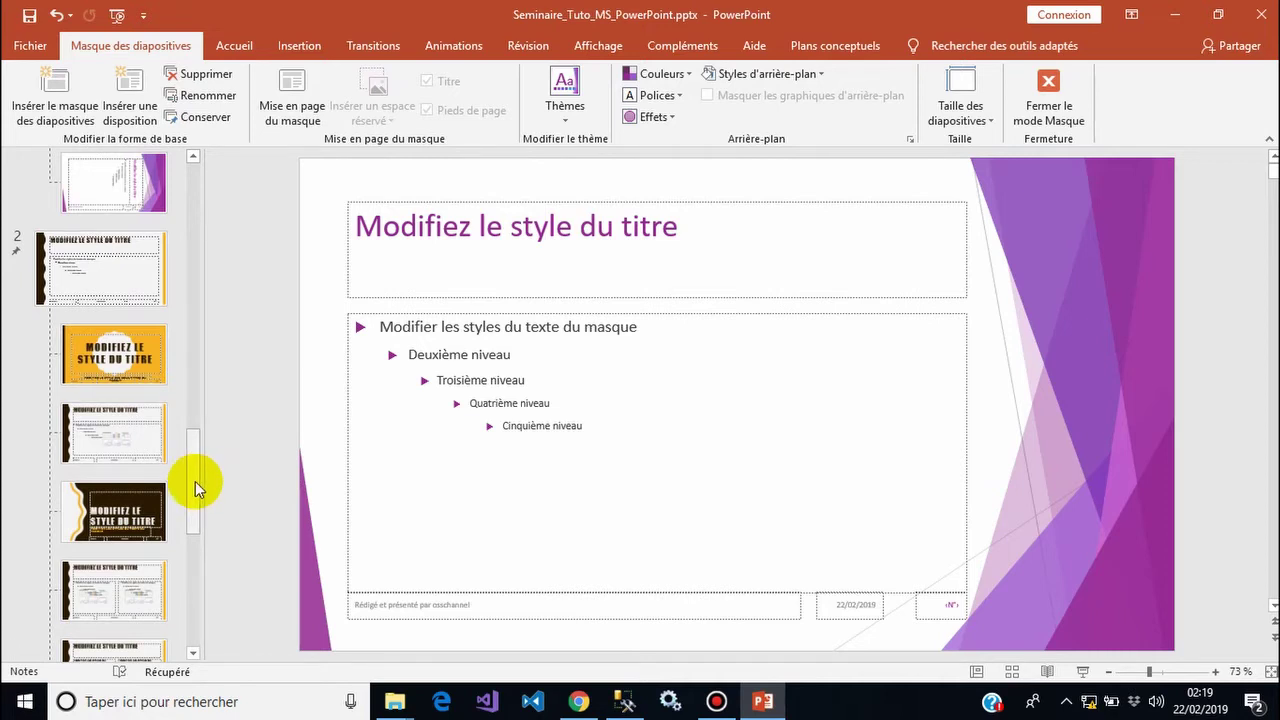
pyautogui.click(141, 445)
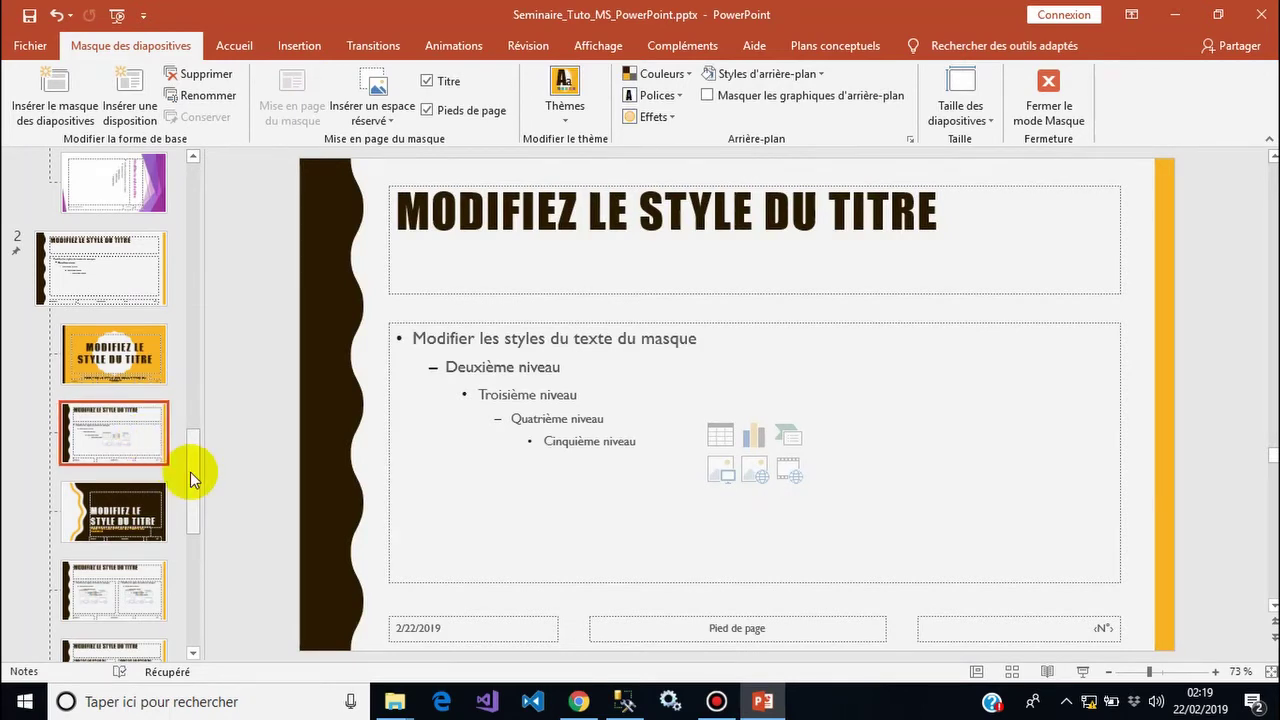
pyautogui.click(1047, 102)
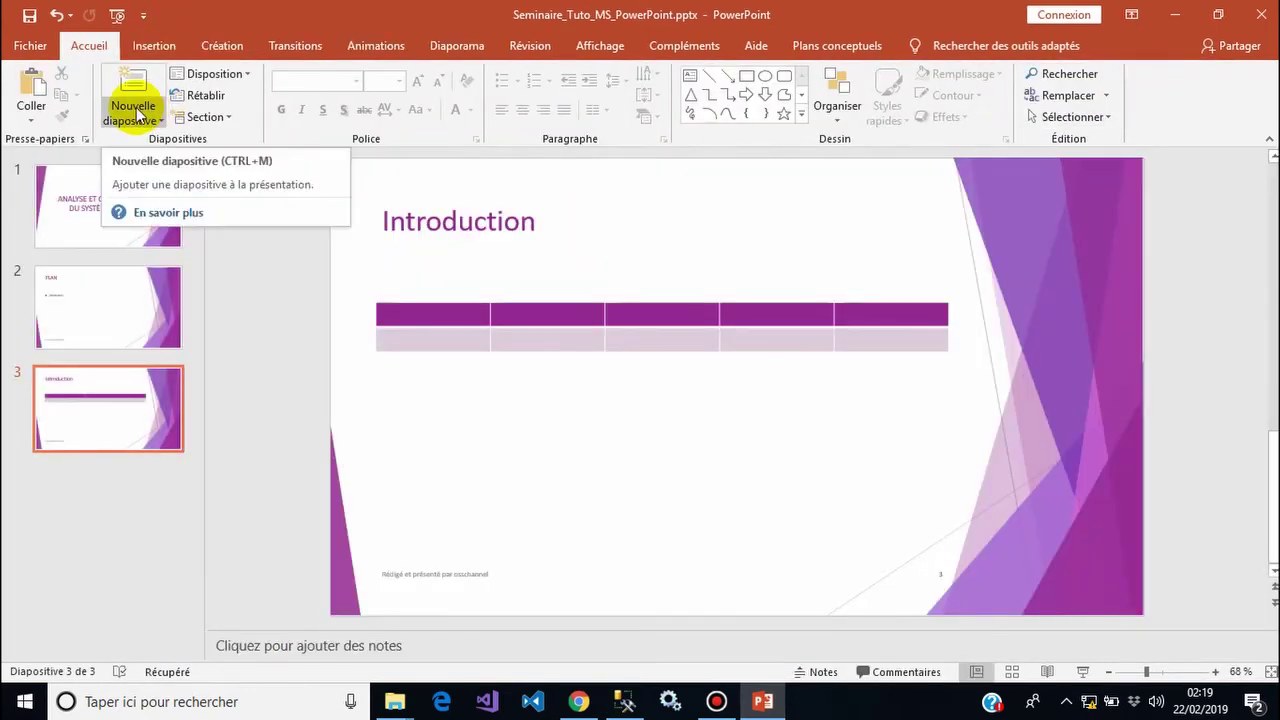
# Add a Badge Titre de section slide, then undo it.
pyautogui.click(137, 113)
pyautogui.moveTo(414, 230); pyautogui.dragTo(414, 457)
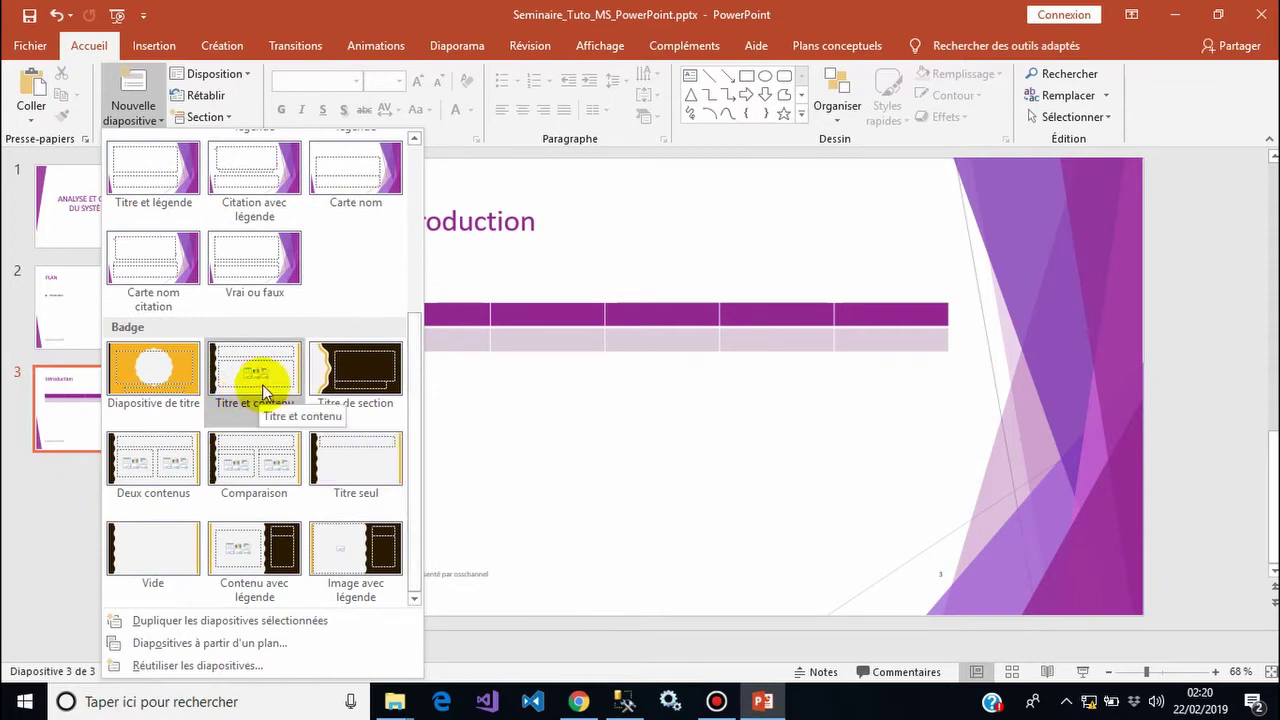
pyautogui.click(355, 370)
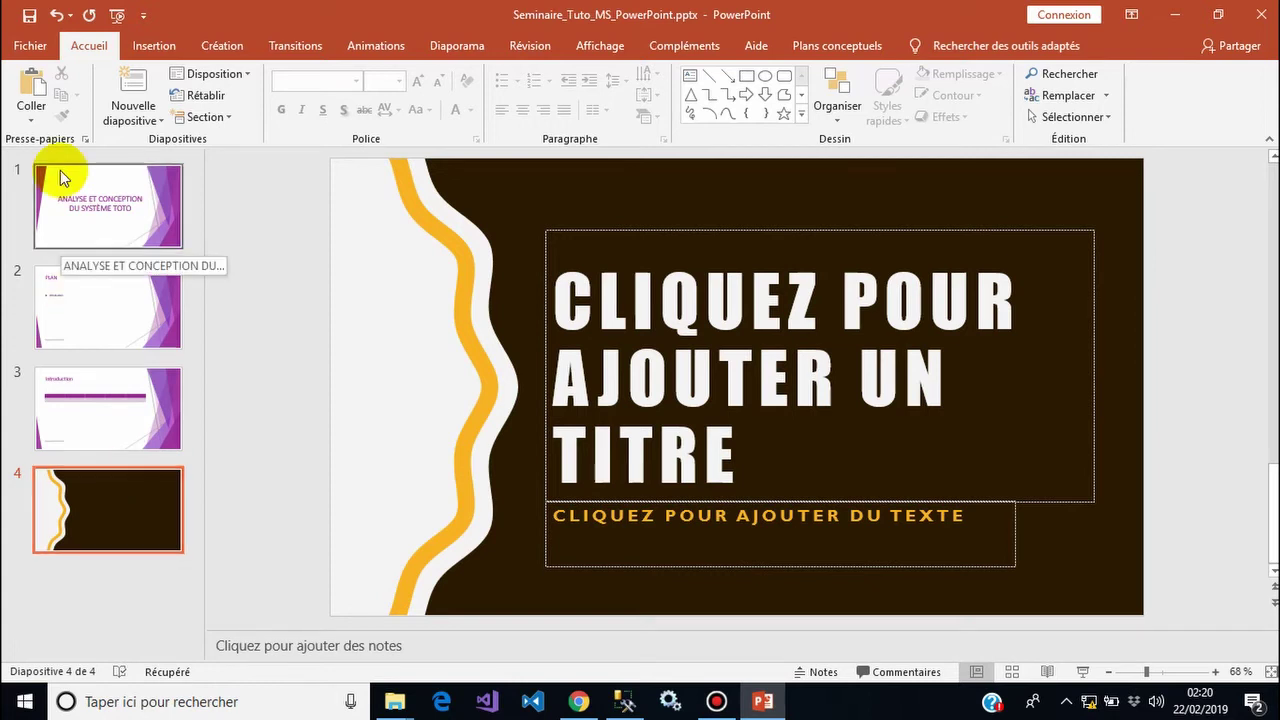
pyautogui.click(57, 16)
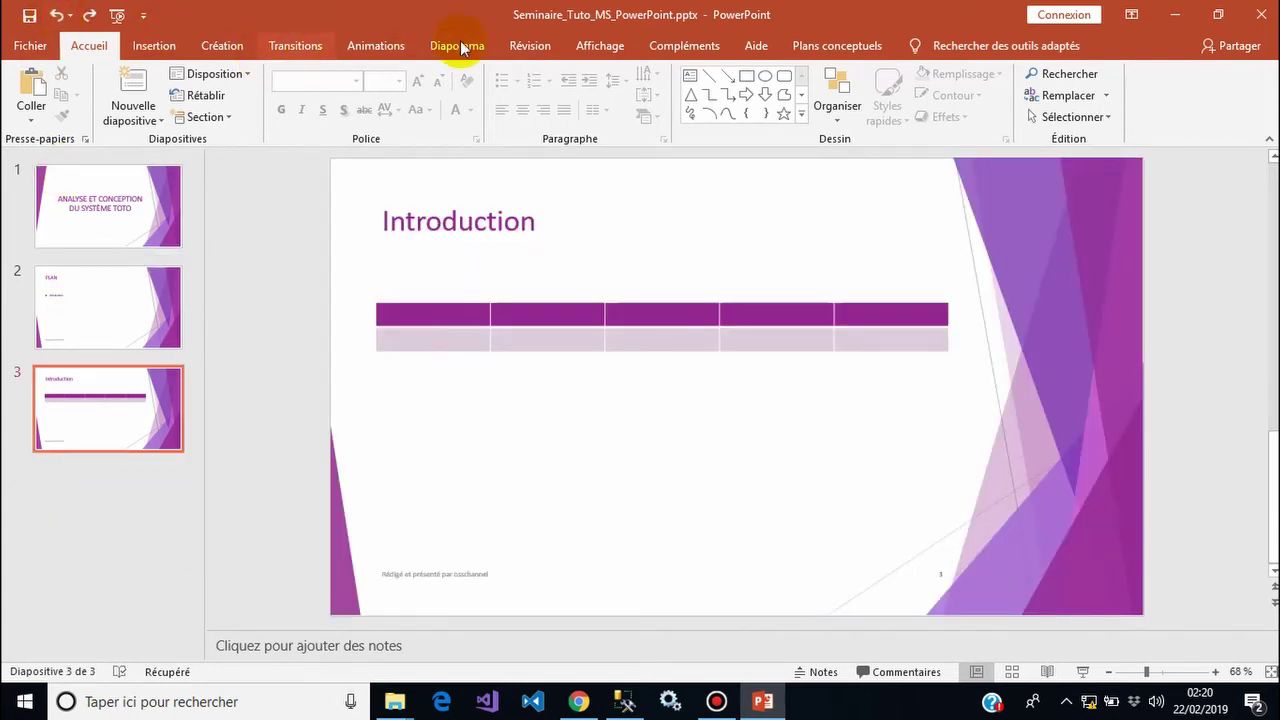
# In Masque des diapositives view, delete the Badge master 2, then close the master view.
pyautogui.click(625, 46)
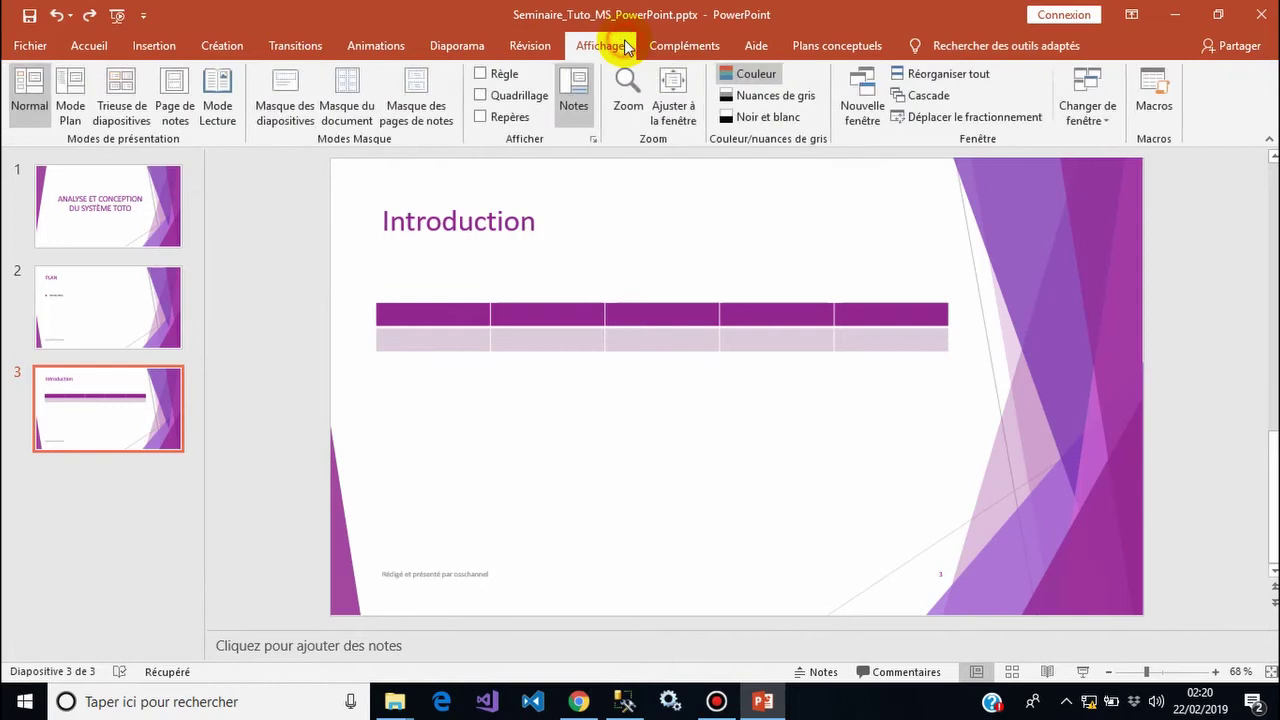
pyautogui.click(286, 96)
pyautogui.moveTo(193, 280); pyautogui.dragTo(194, 460)
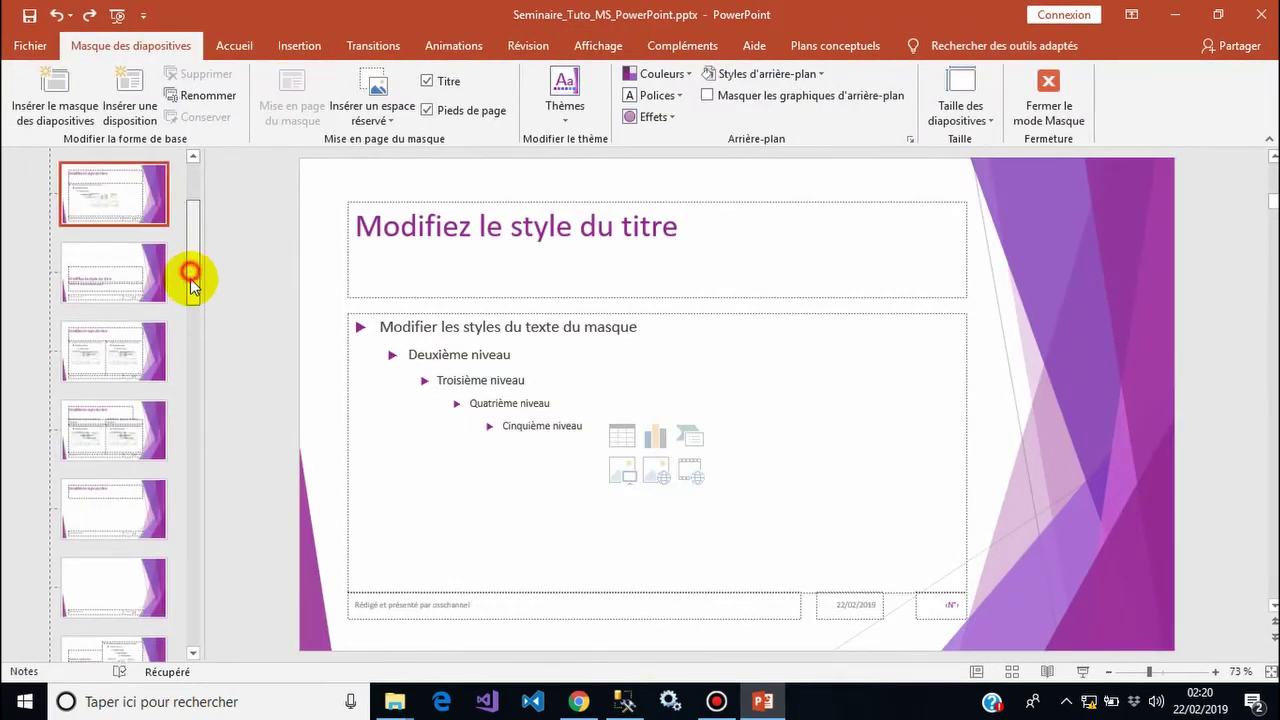
pyautogui.scroll(-2, 132, 386)
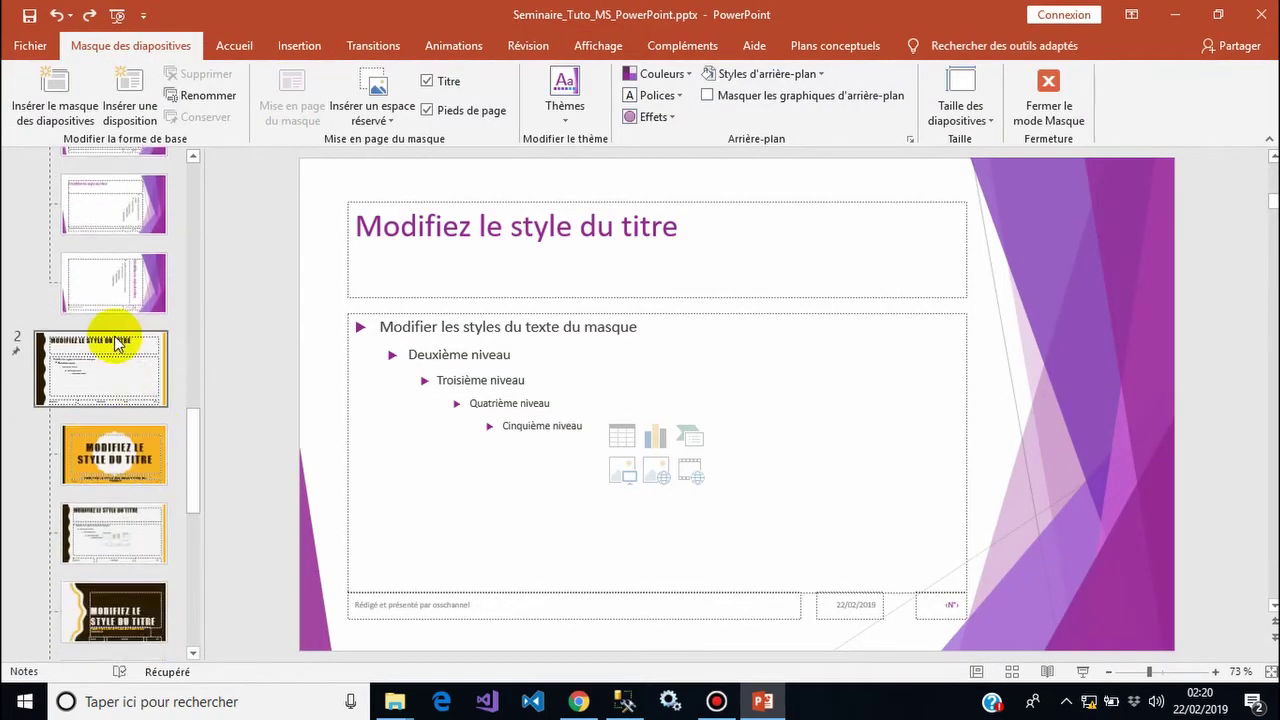
pyautogui.click(114, 363)
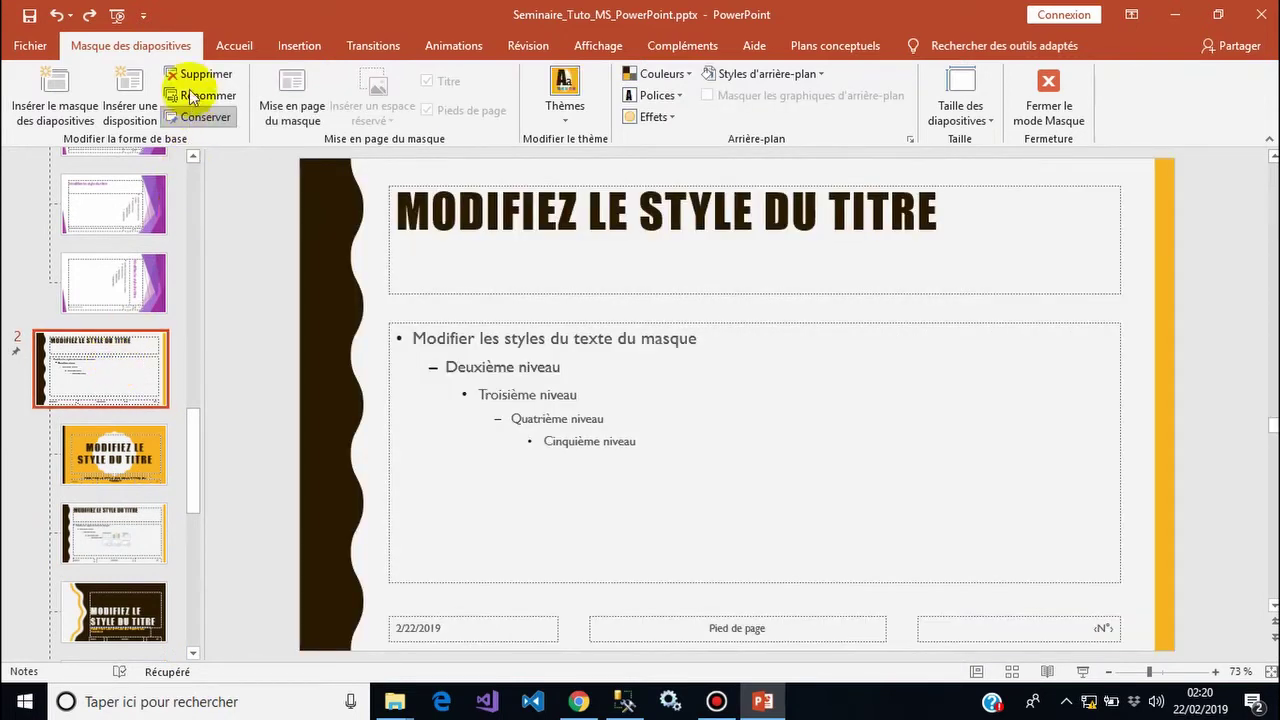
pyautogui.click(192, 73)
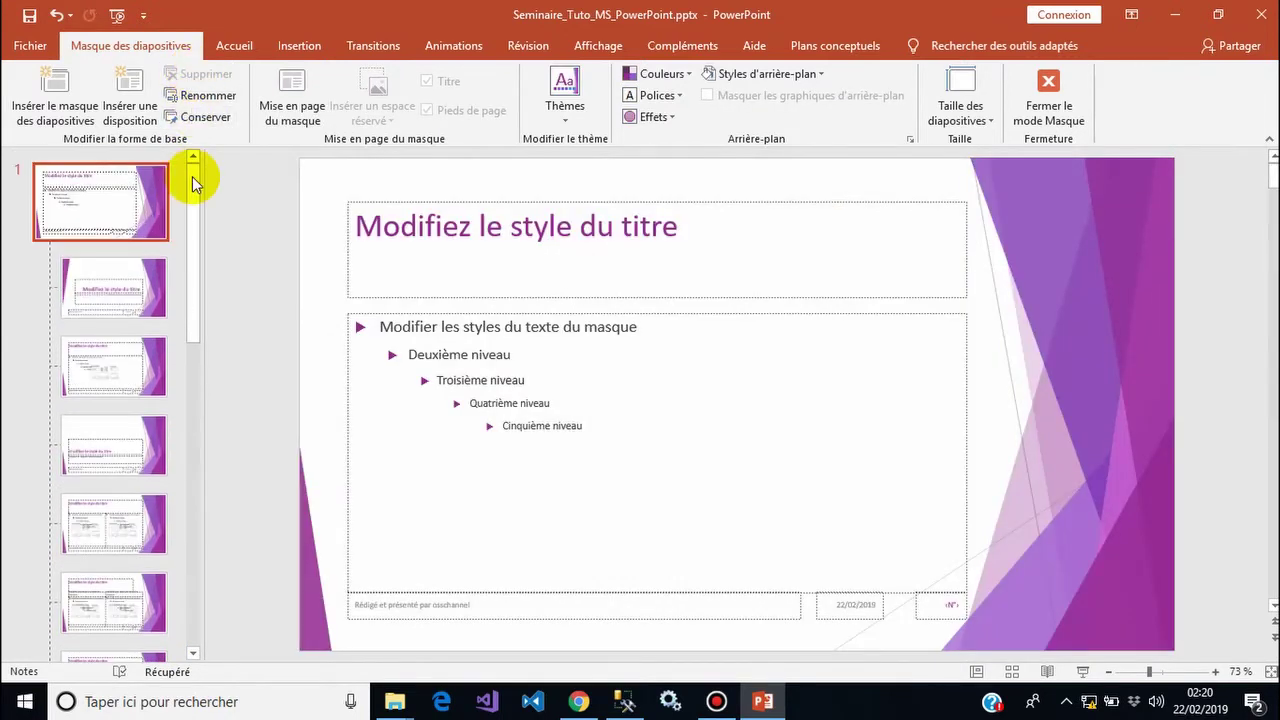
pyautogui.moveTo(192, 176)
pyautogui.mouseDown()
pyautogui.moveTo(209, 516)
pyautogui.moveTo(192, 395)
pyautogui.moveTo(194, 173)
pyautogui.mouseUp()
pyautogui.click(1050, 95)
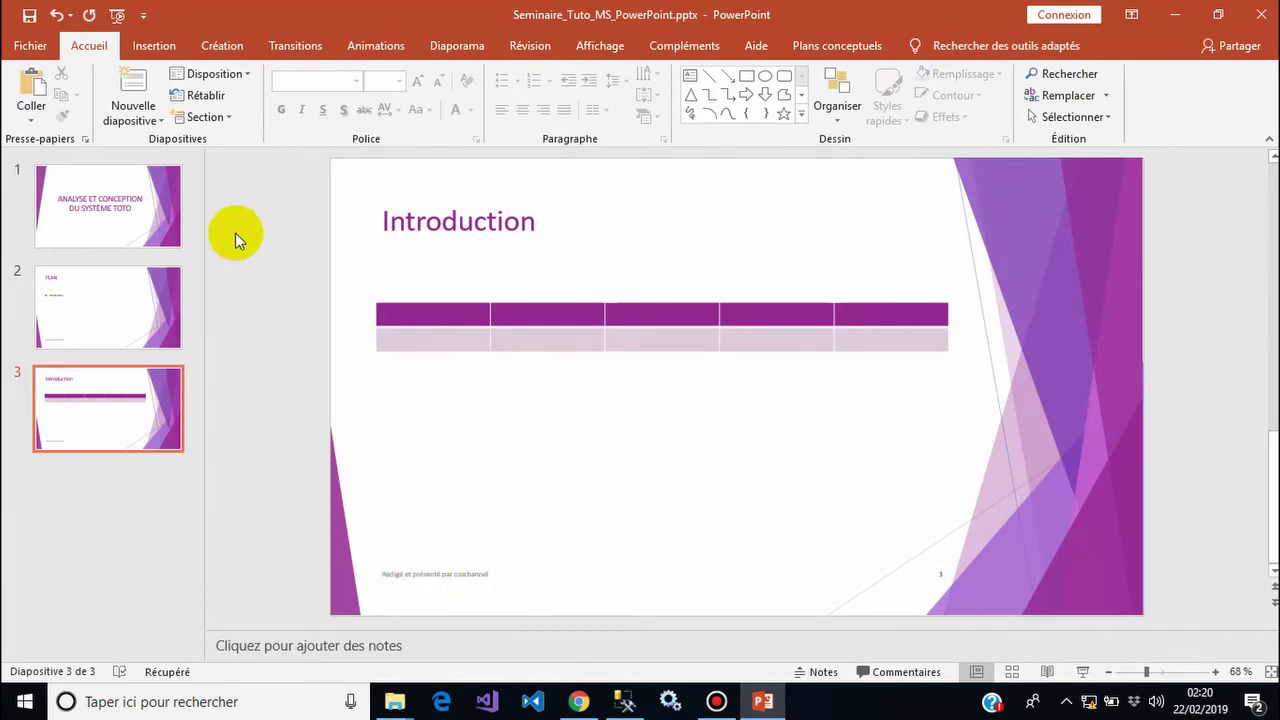
# Run the slideshow from slide 1 to the PLAN slide, then exit with Esc.
pyautogui.click(117, 15)
pyautogui.click(452, 250)
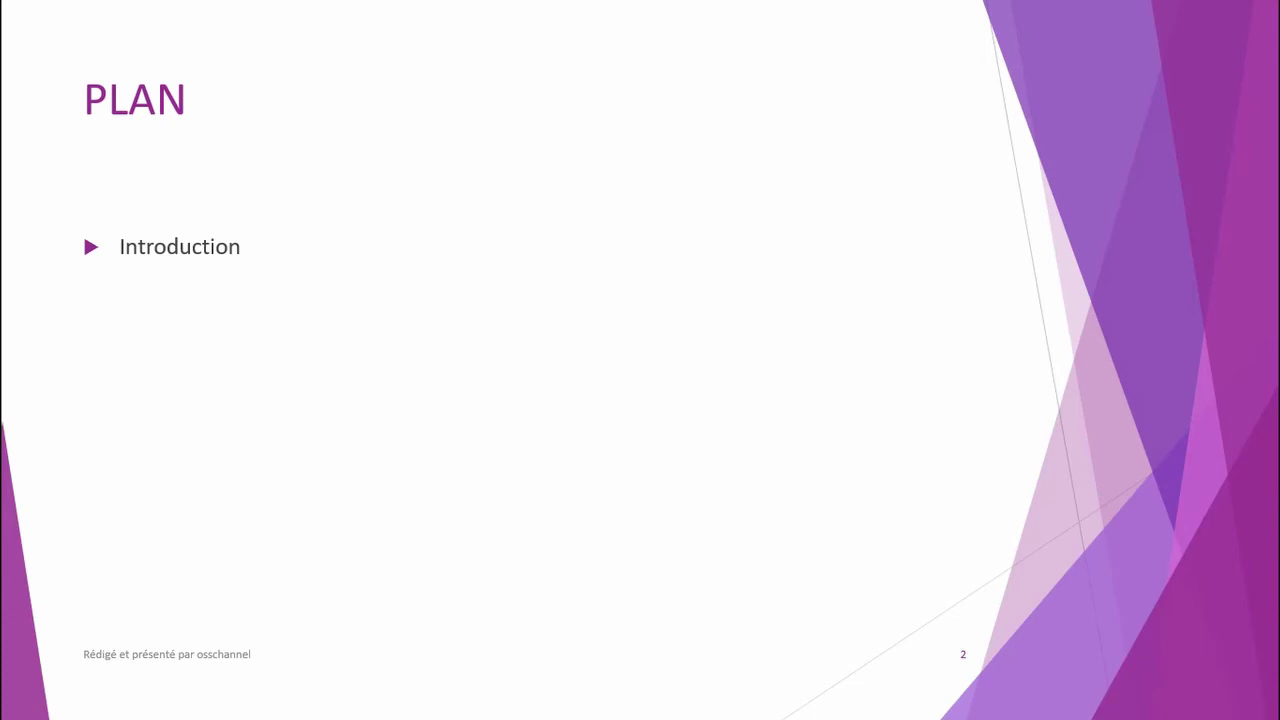
pyautogui.press('Escape')
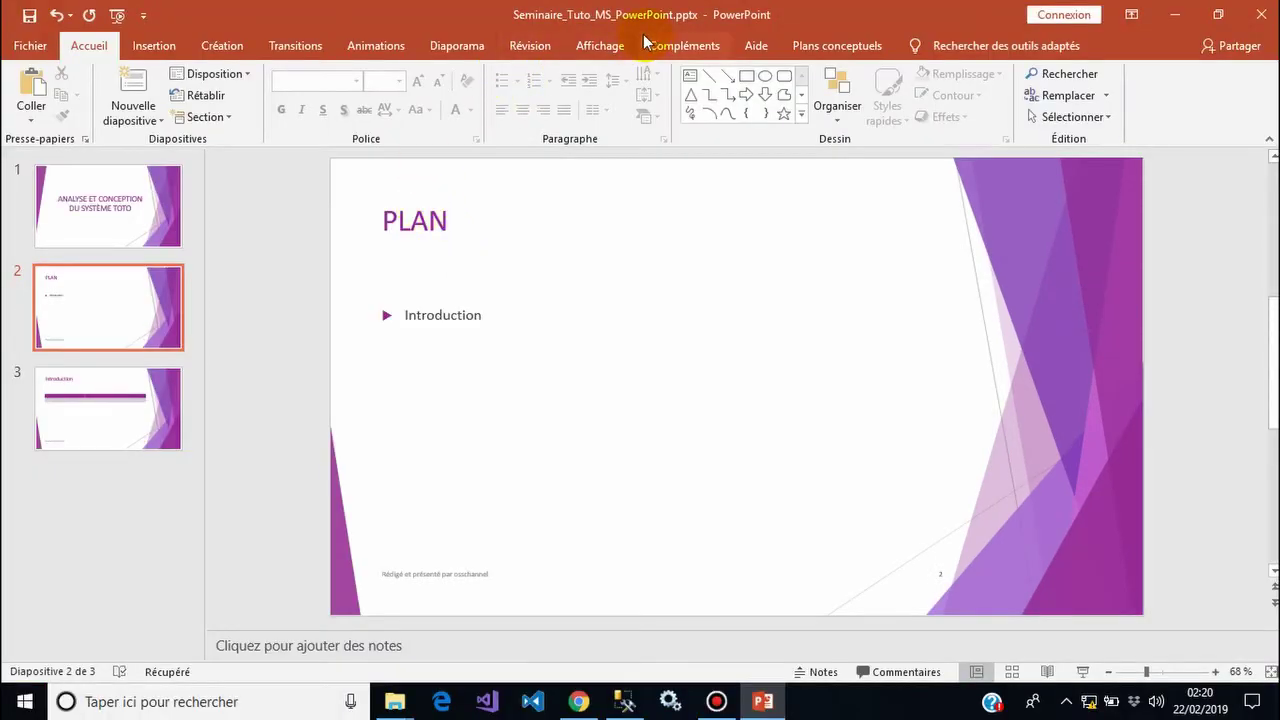
pyautogui.click(603, 45)
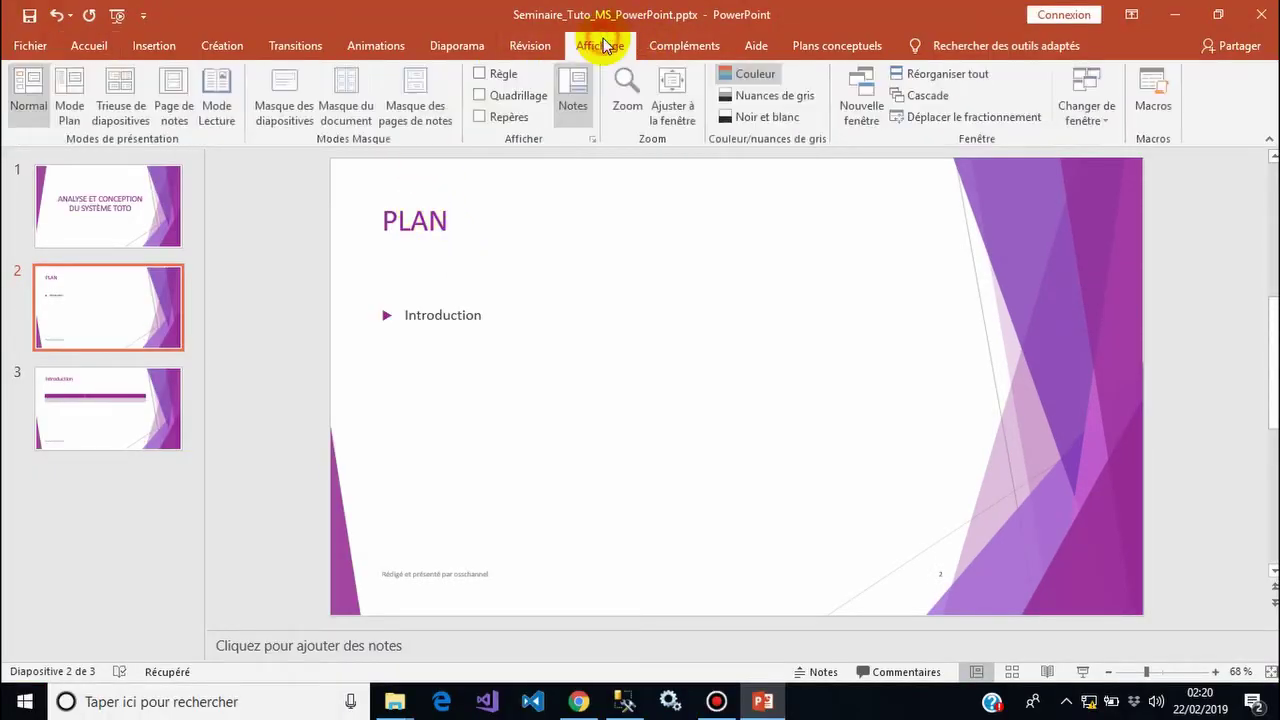
# In the slide master, set the footer credit text to 14 pt.
pyautogui.click(280, 96)
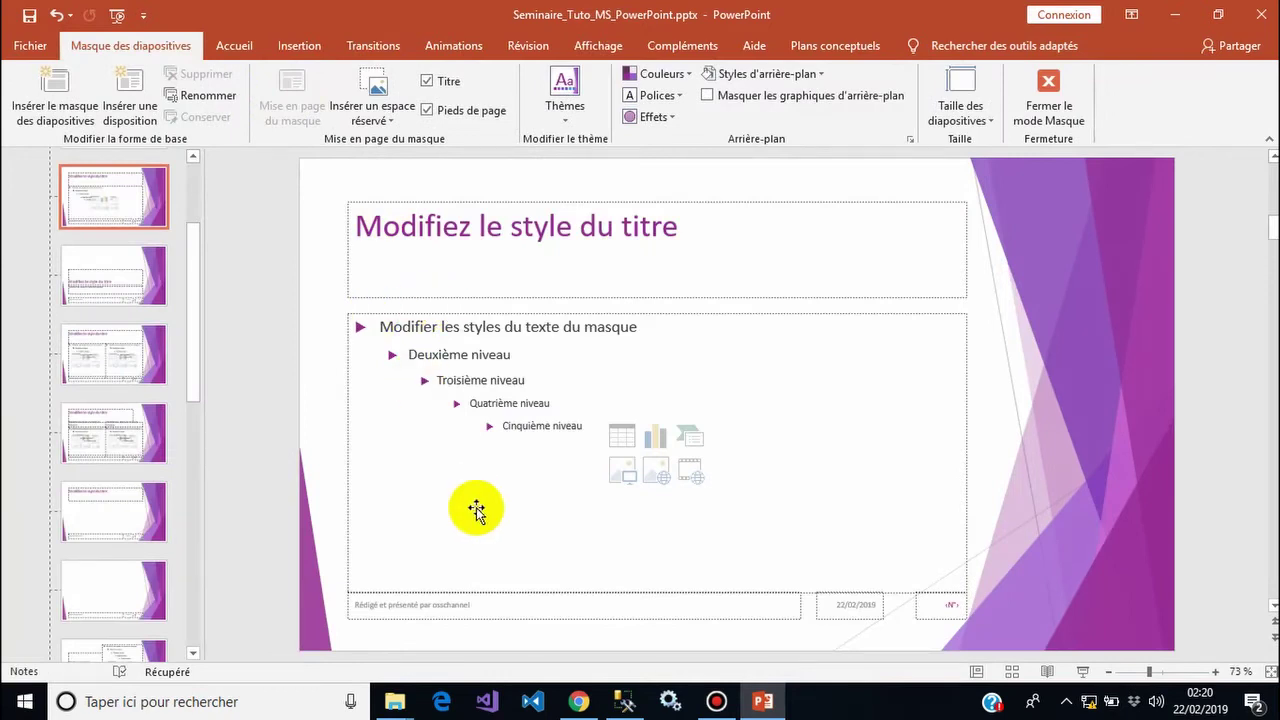
pyautogui.click(424, 605)
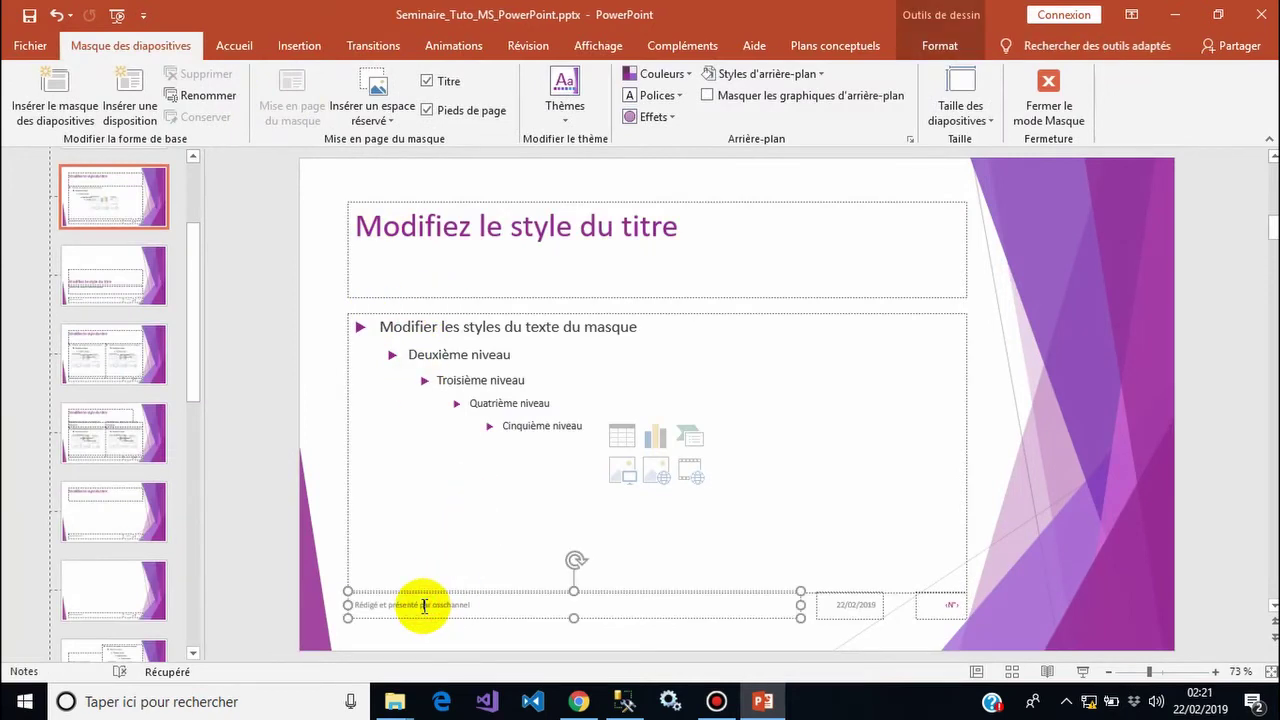
pyautogui.tripleClick(424, 605)
pyautogui.rightClick(424, 606)
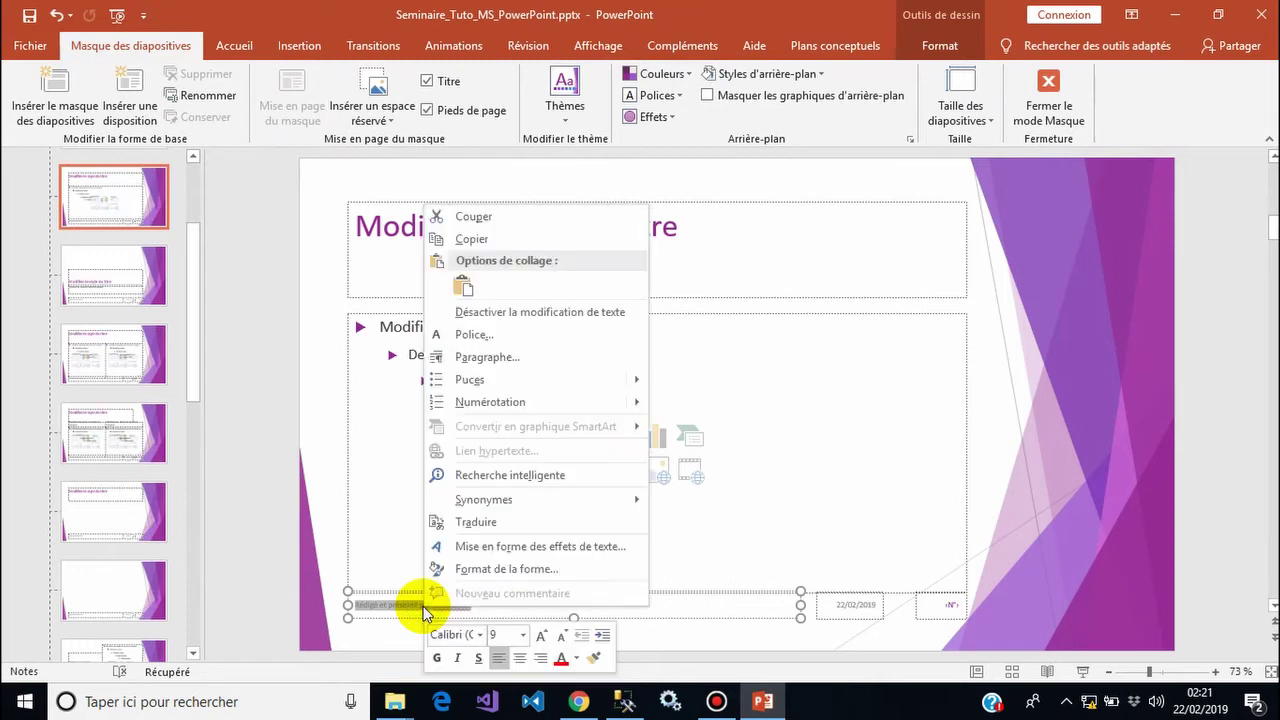
pyautogui.click(520, 638)
pyautogui.click(521, 638)
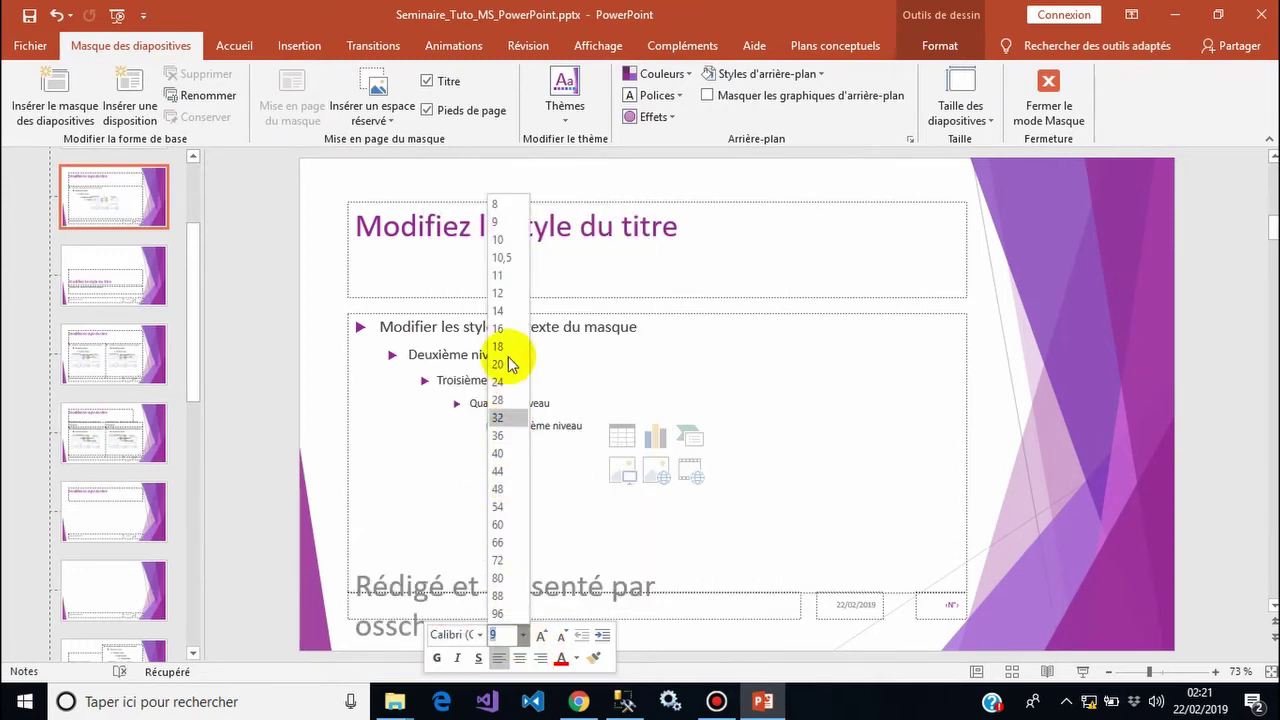
pyautogui.click(507, 313)
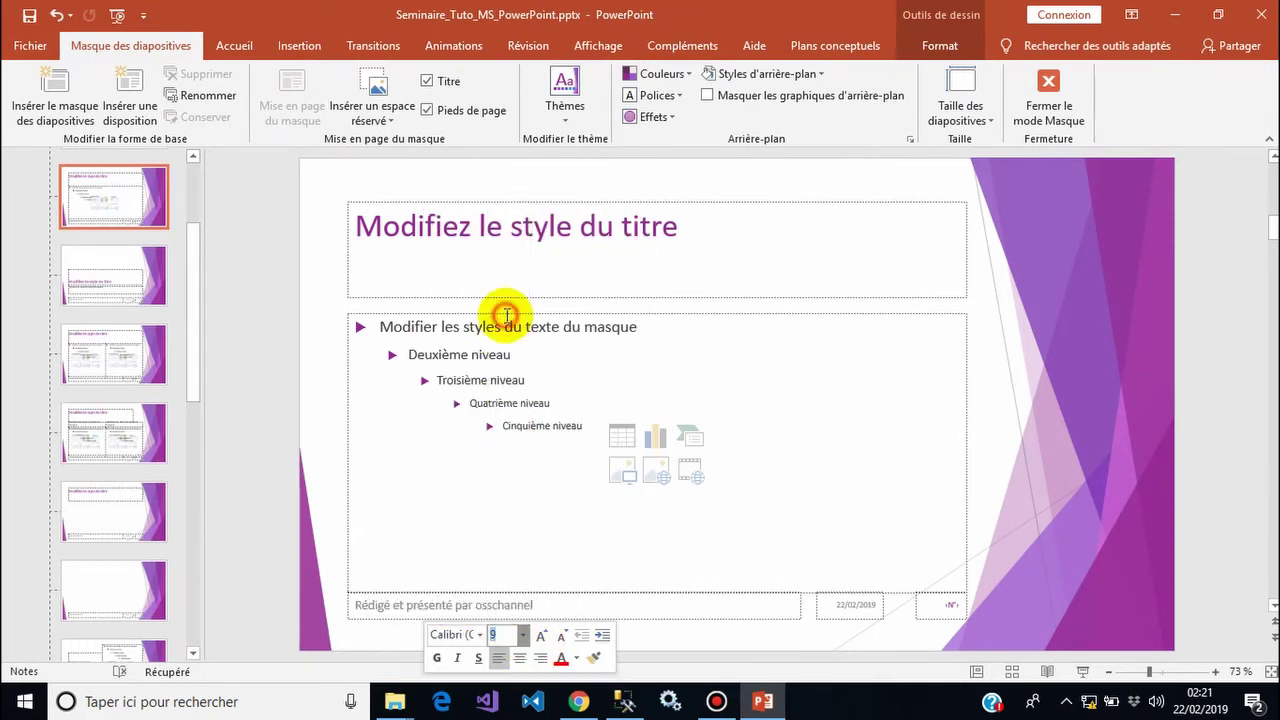
# Set the master's slide-number placeholder to 14 pt and return to Normal view.
pyautogui.click(946, 605)
pyautogui.rightClick(951, 610)
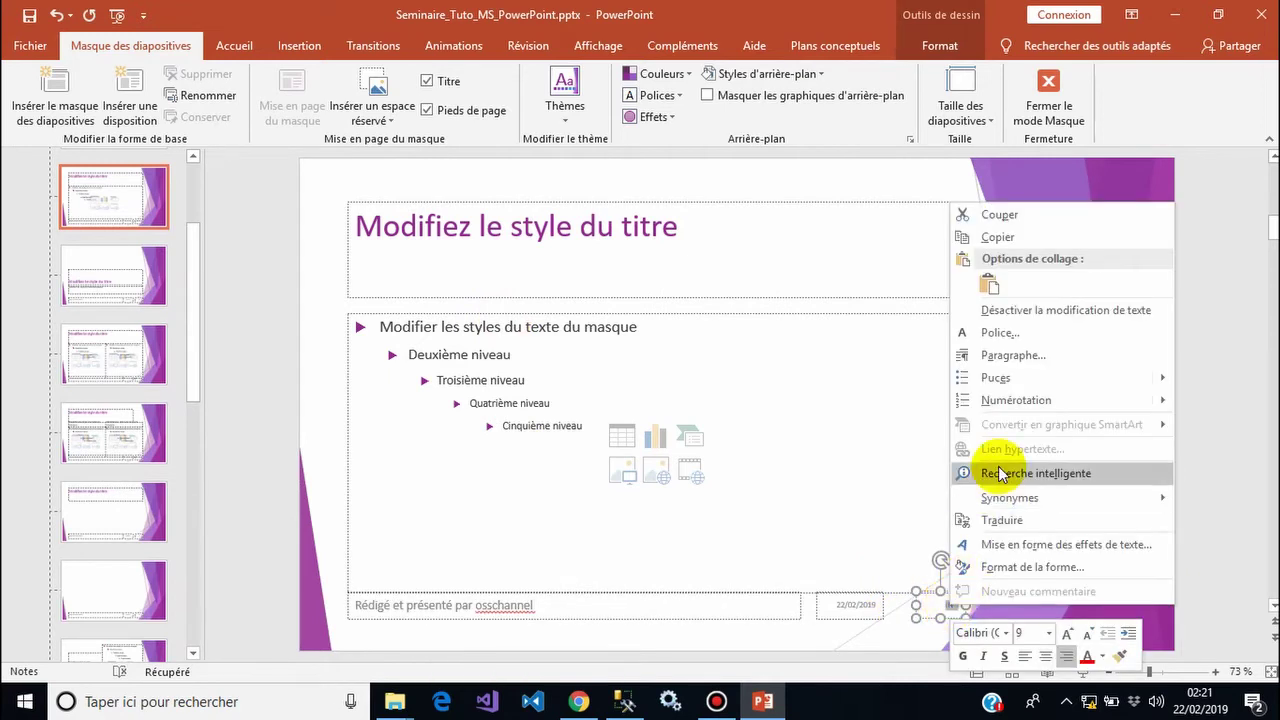
pyautogui.click(1048, 632)
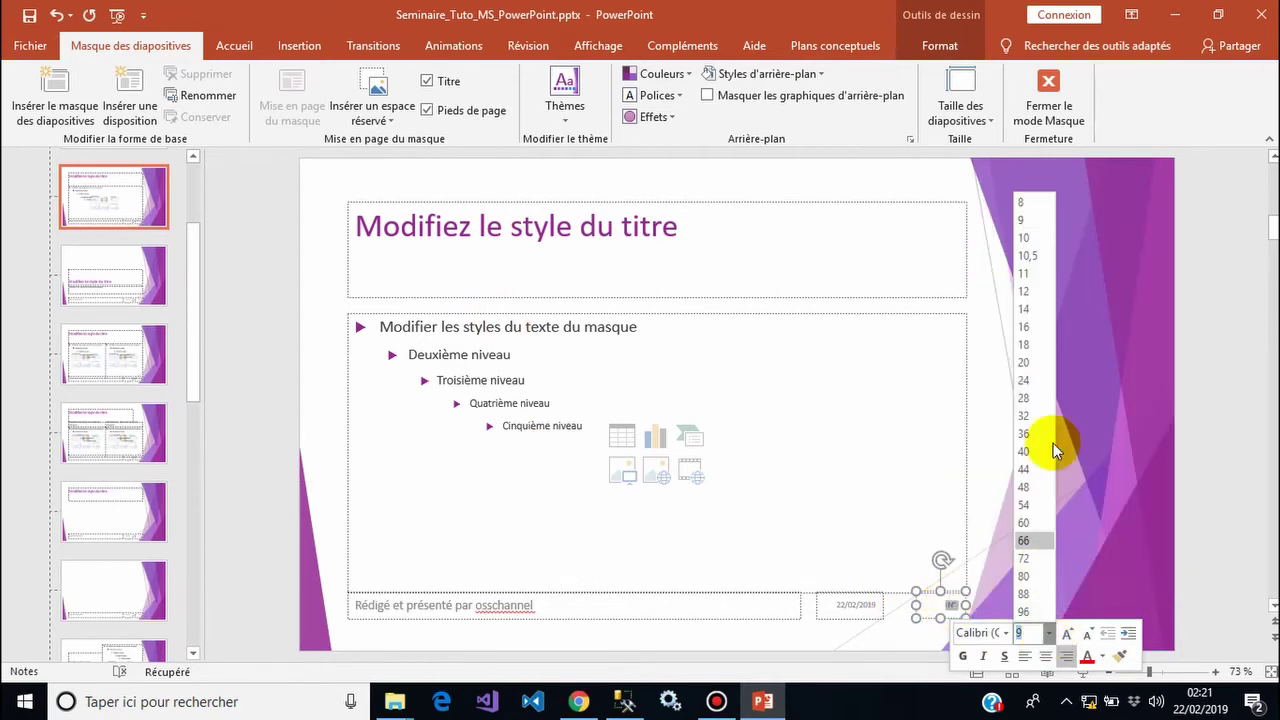
pyautogui.click(1039, 310)
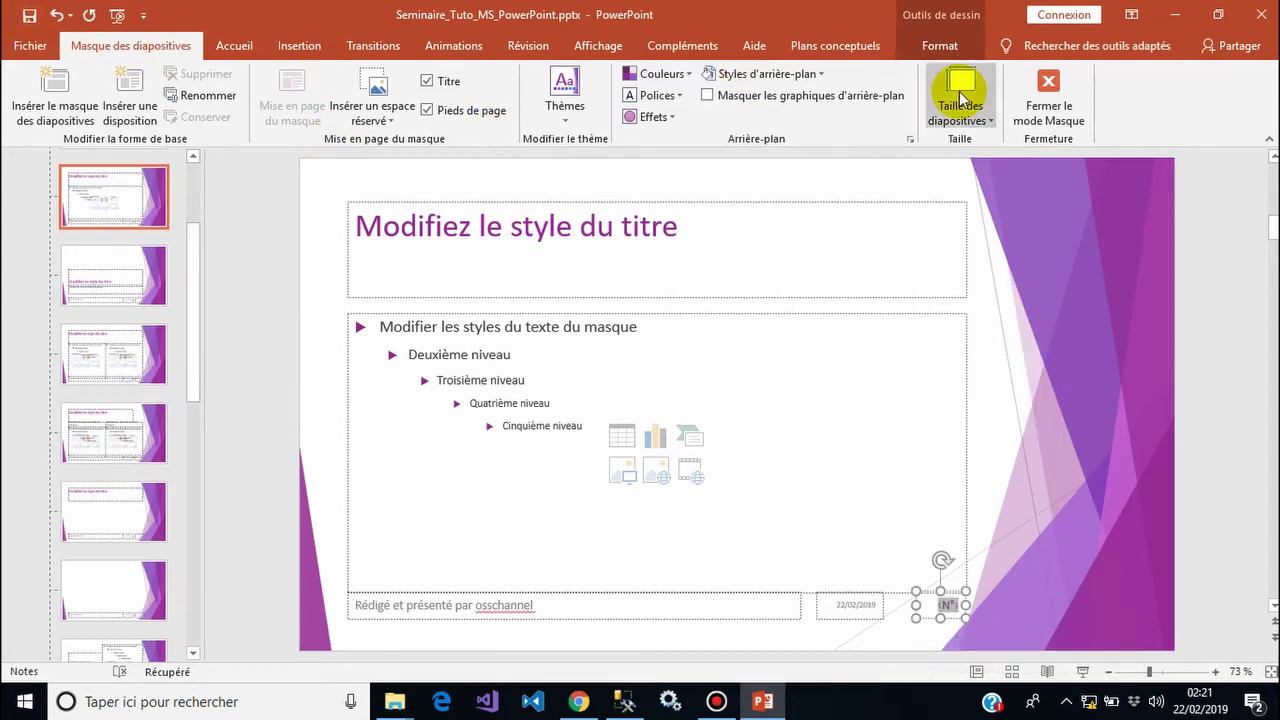
pyautogui.click(1049, 95)
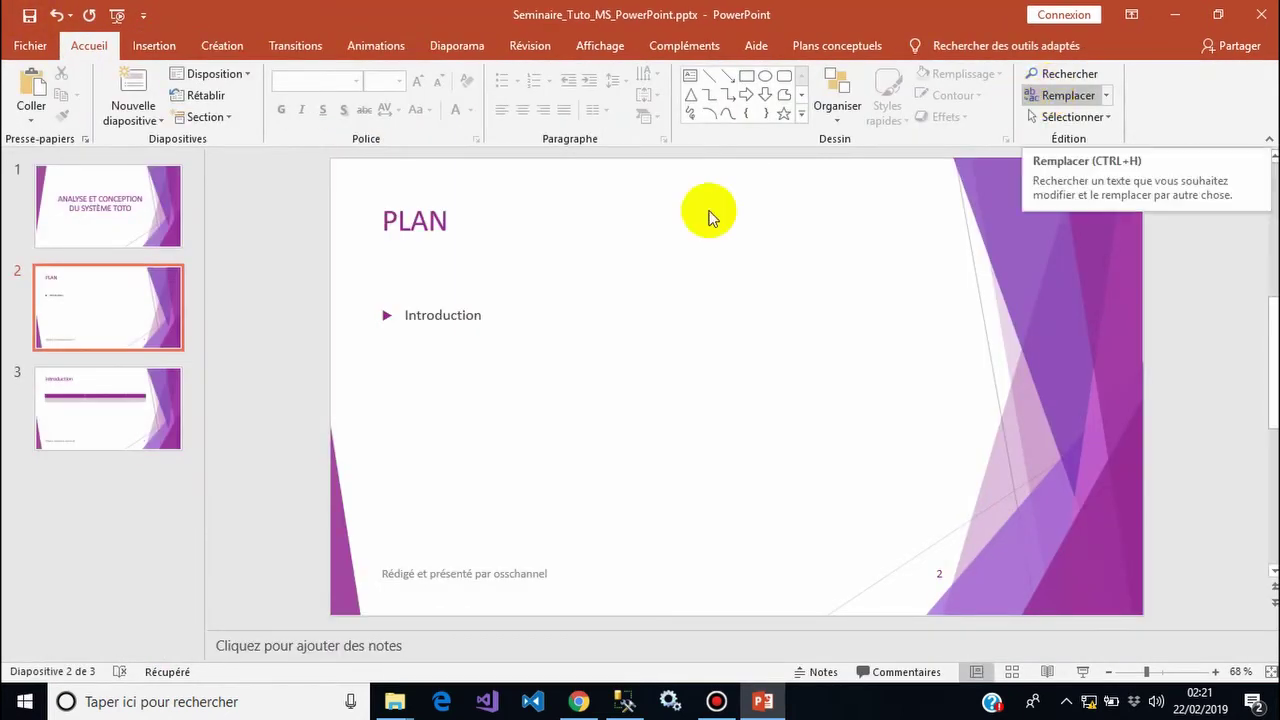
# Check the footer text on the PLAN and Introduction slides, then reopen the slide master.
pyautogui.click(462, 576)
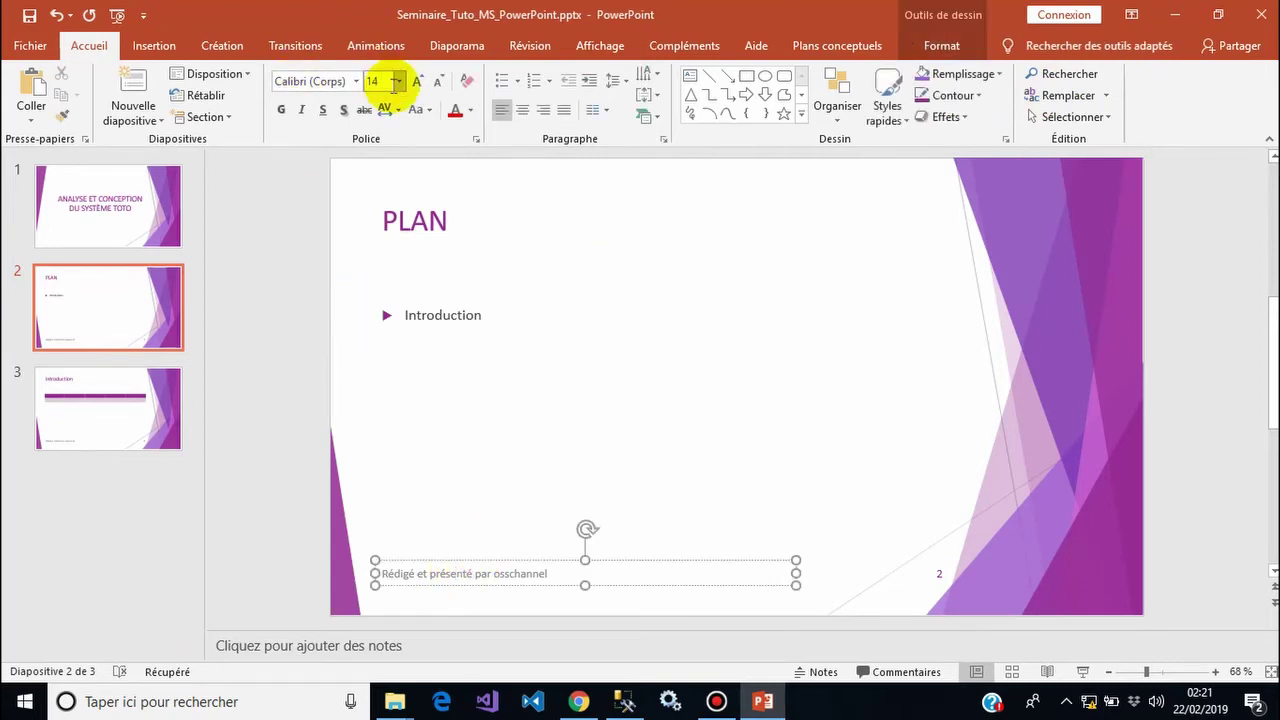
pyautogui.click(86, 416)
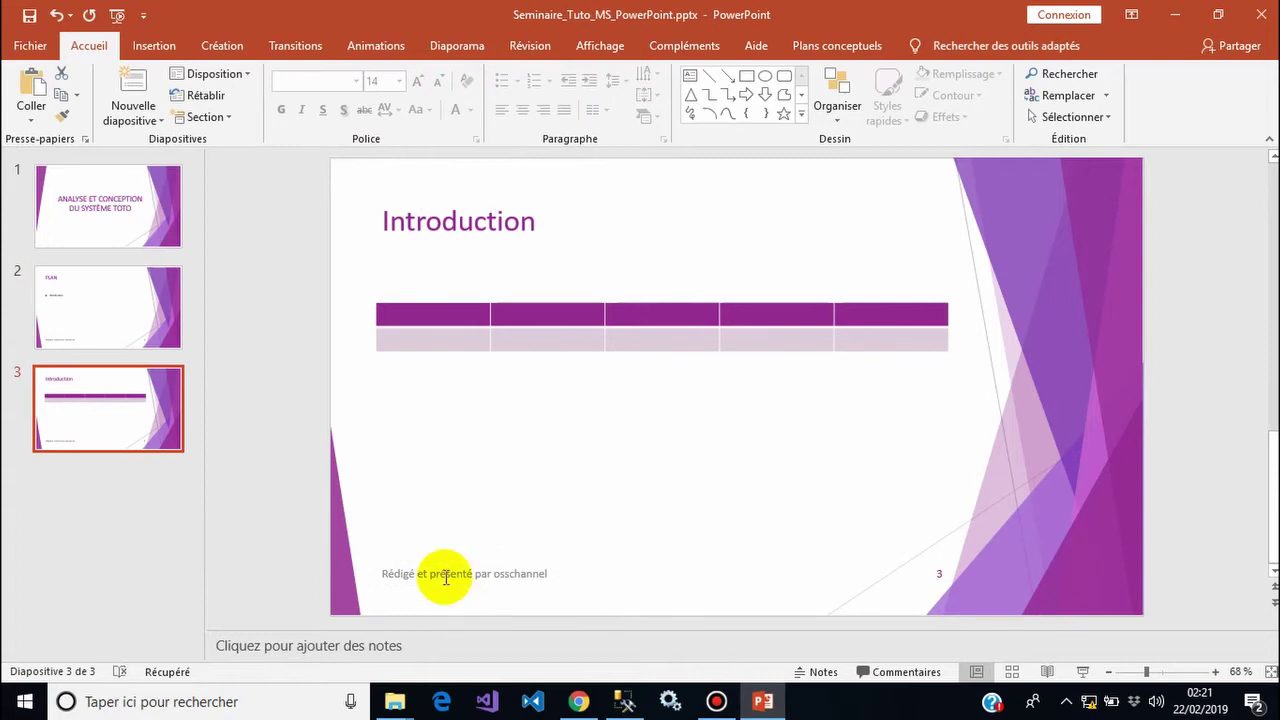
pyautogui.click(443, 577)
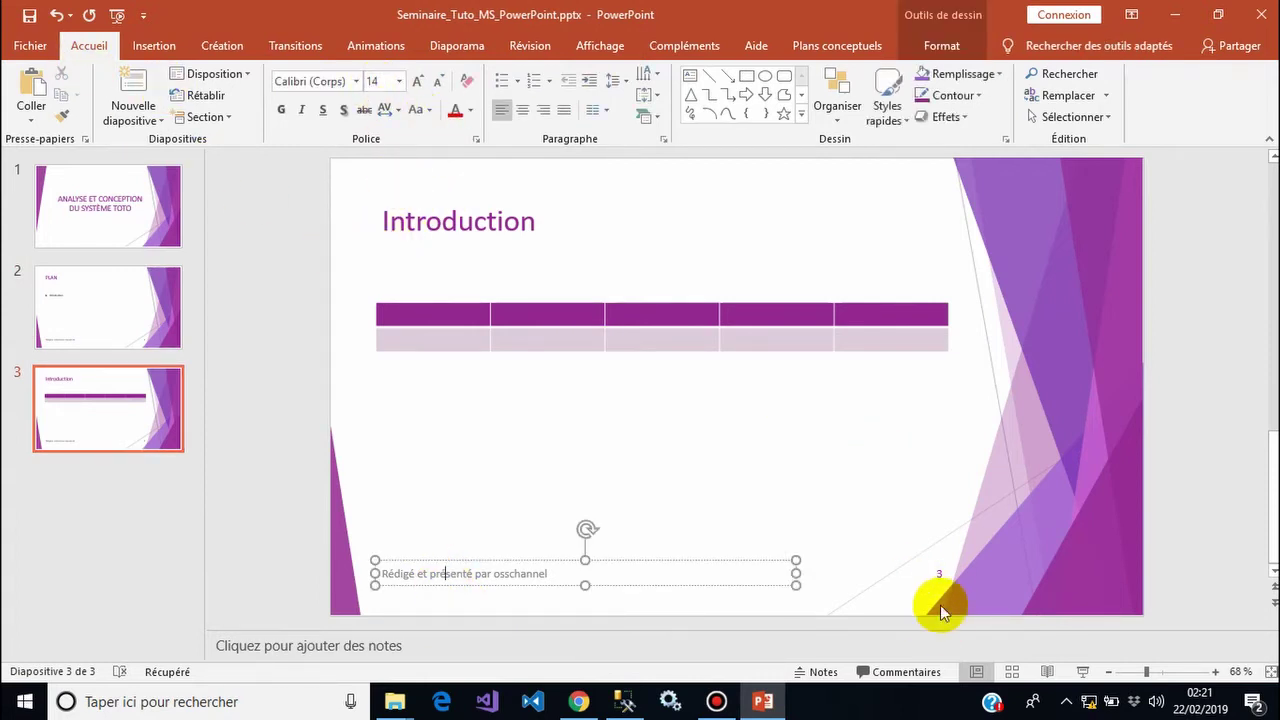
pyautogui.click(794, 488)
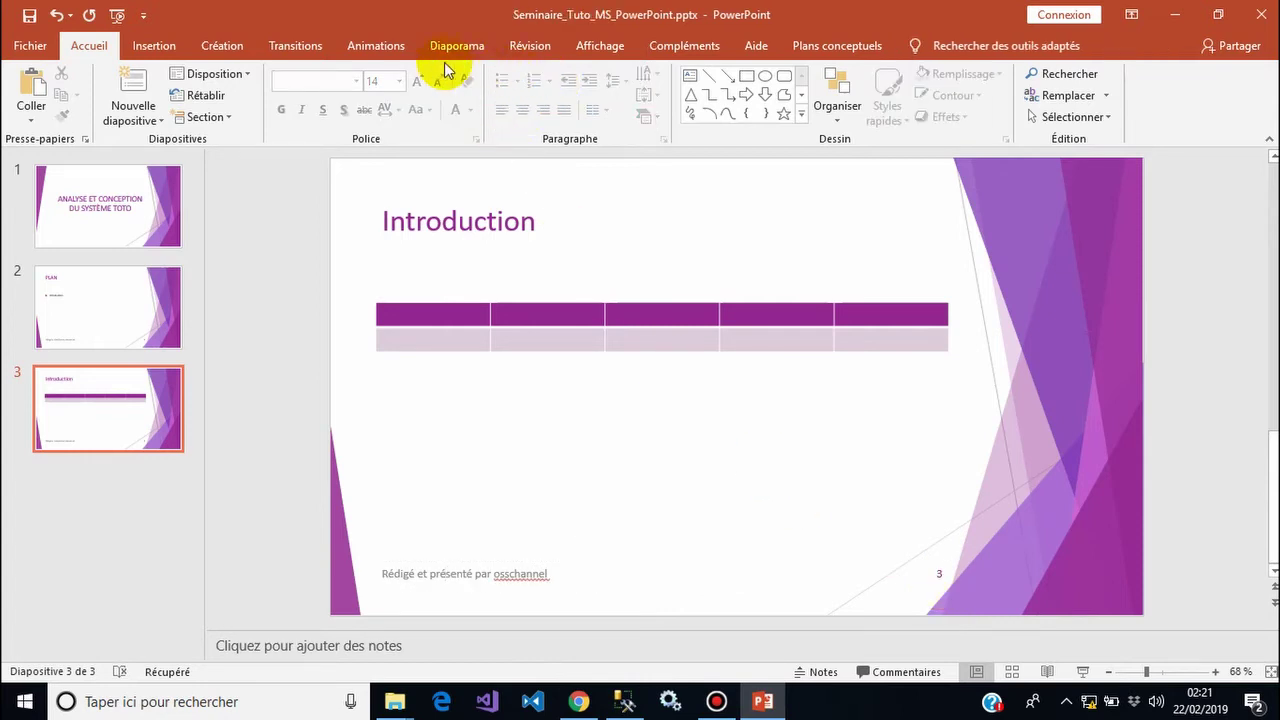
pyautogui.click(600, 45)
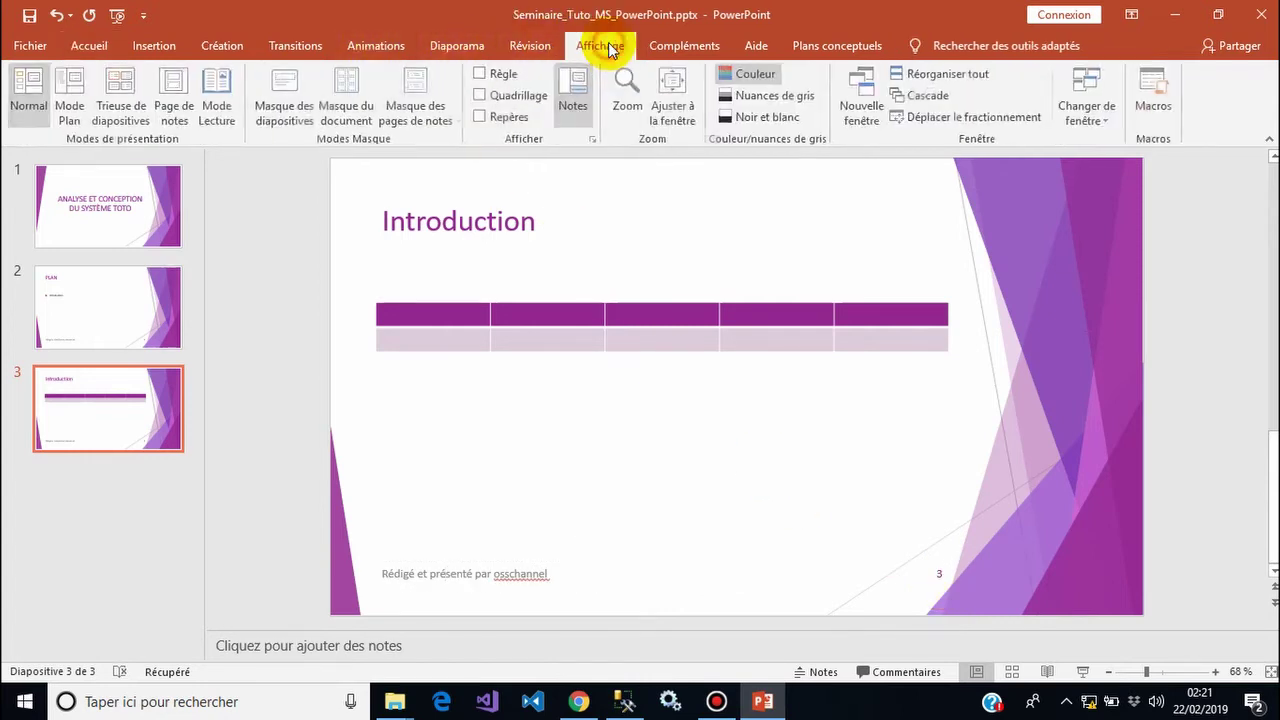
pyautogui.click(290, 90)
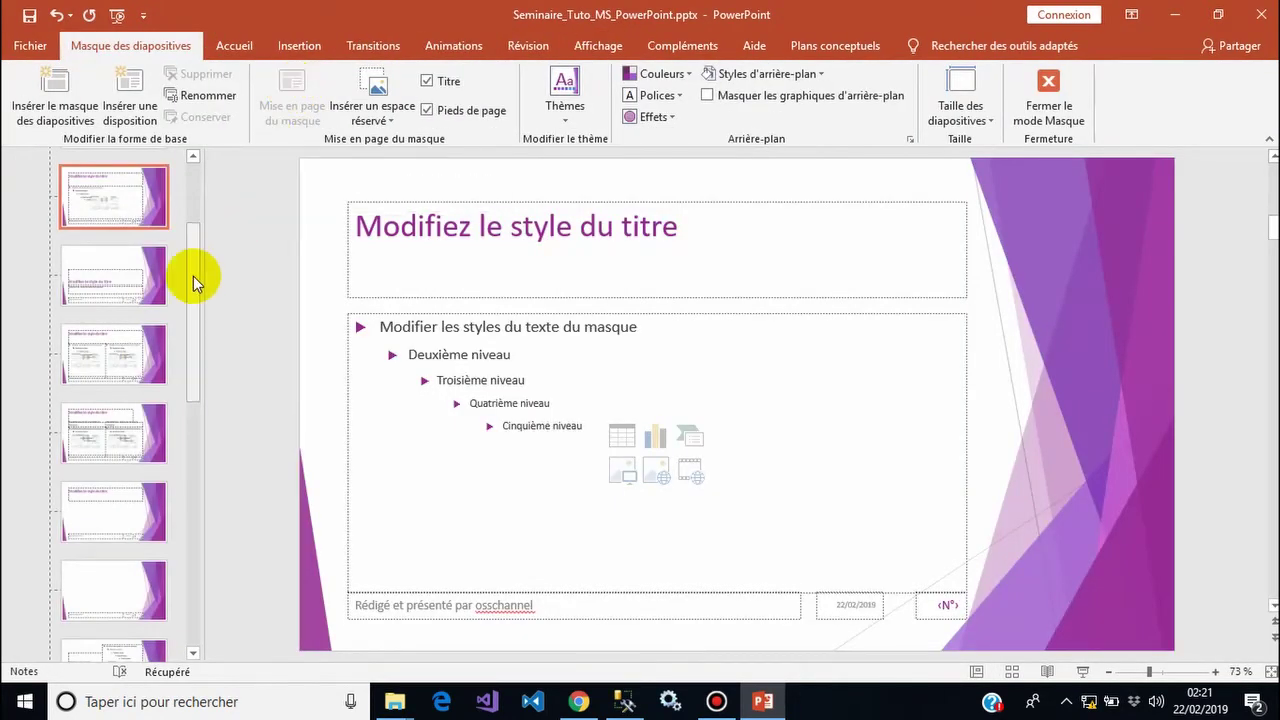
pyautogui.moveTo(193, 276); pyautogui.dragTo(200, 203)
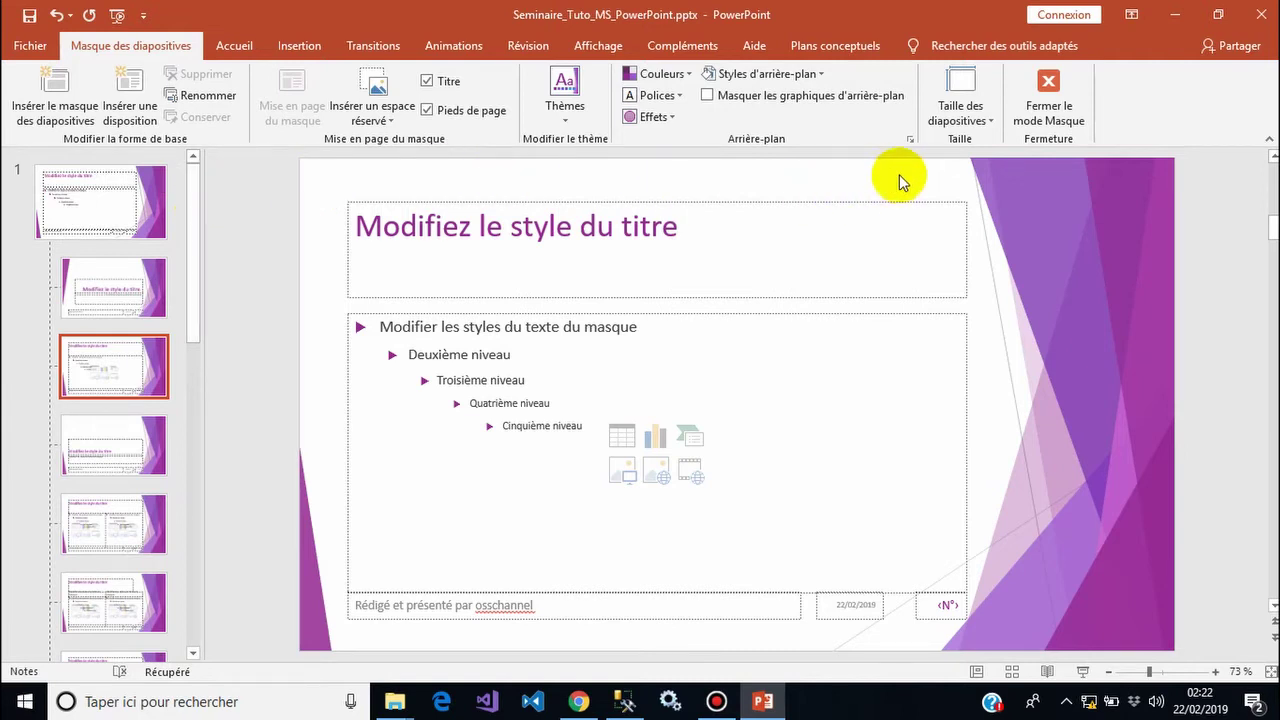
pyautogui.click(957, 118)
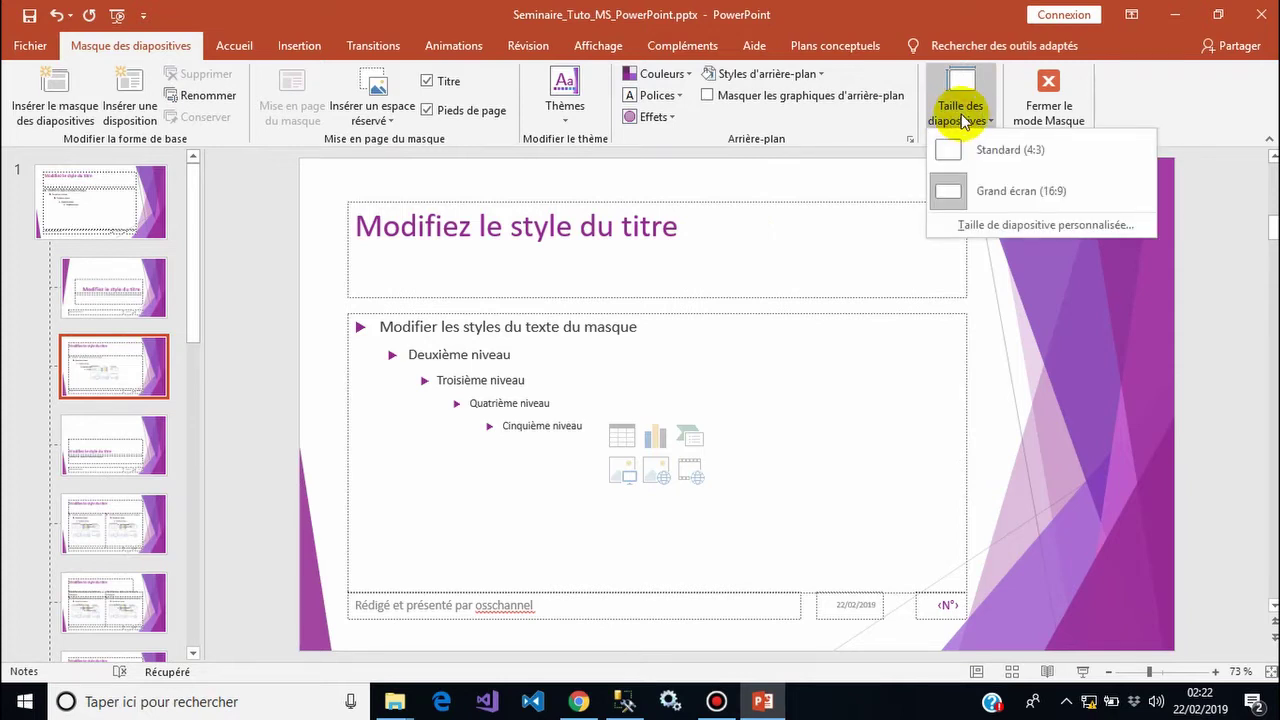
pyautogui.click(961, 116)
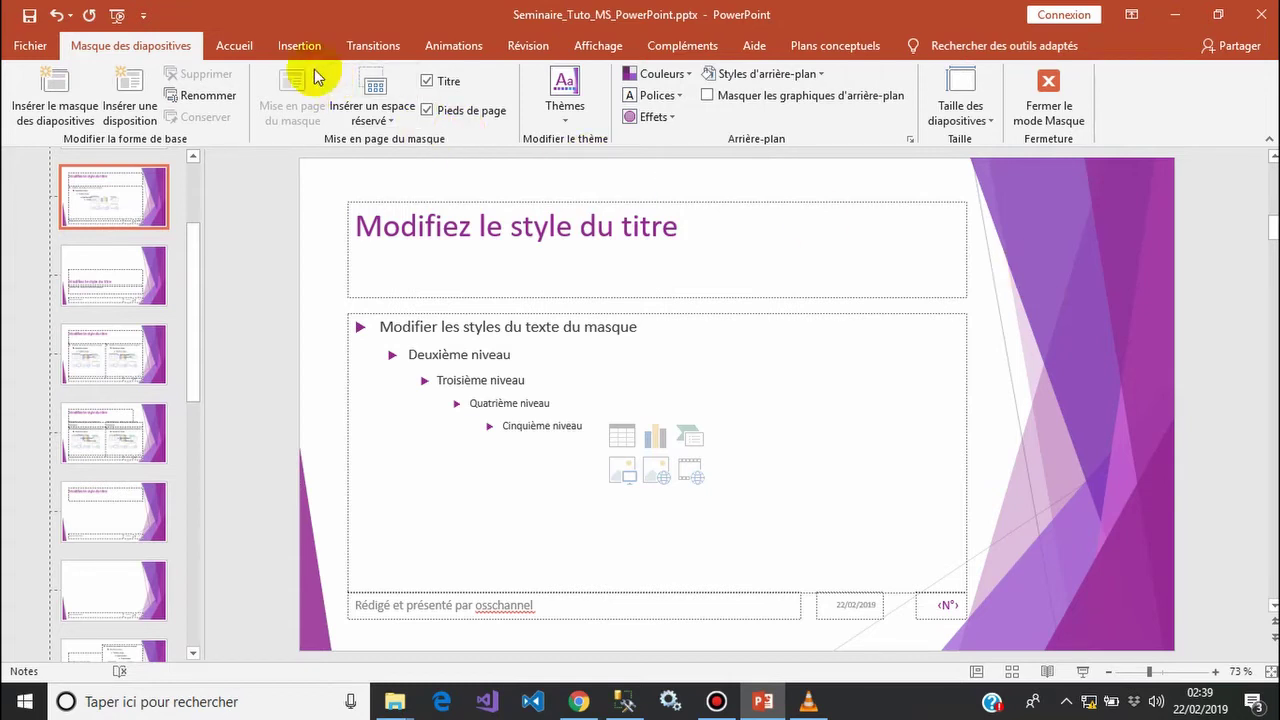
# Insert OSS.png on the master and shrink it to 0.75 cm in the top-left corner.
pyautogui.click(286, 46)
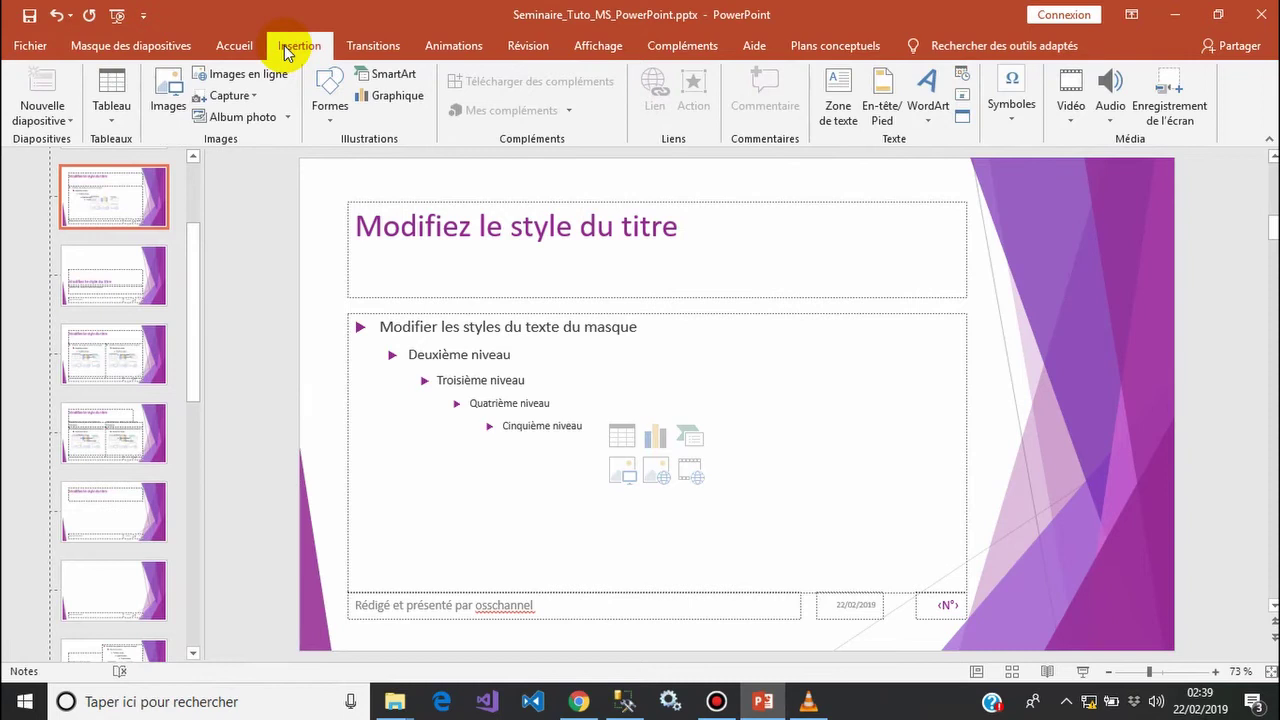
pyautogui.click(168, 104)
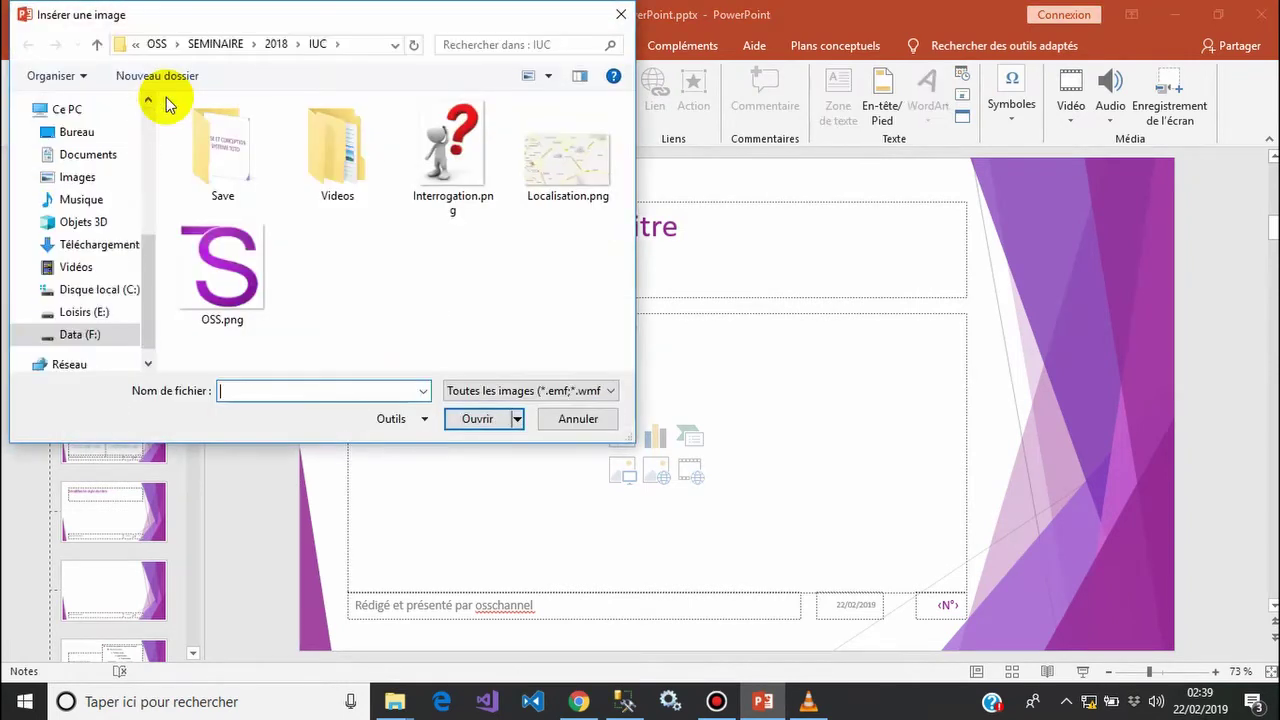
pyautogui.doubleClick(225, 270)
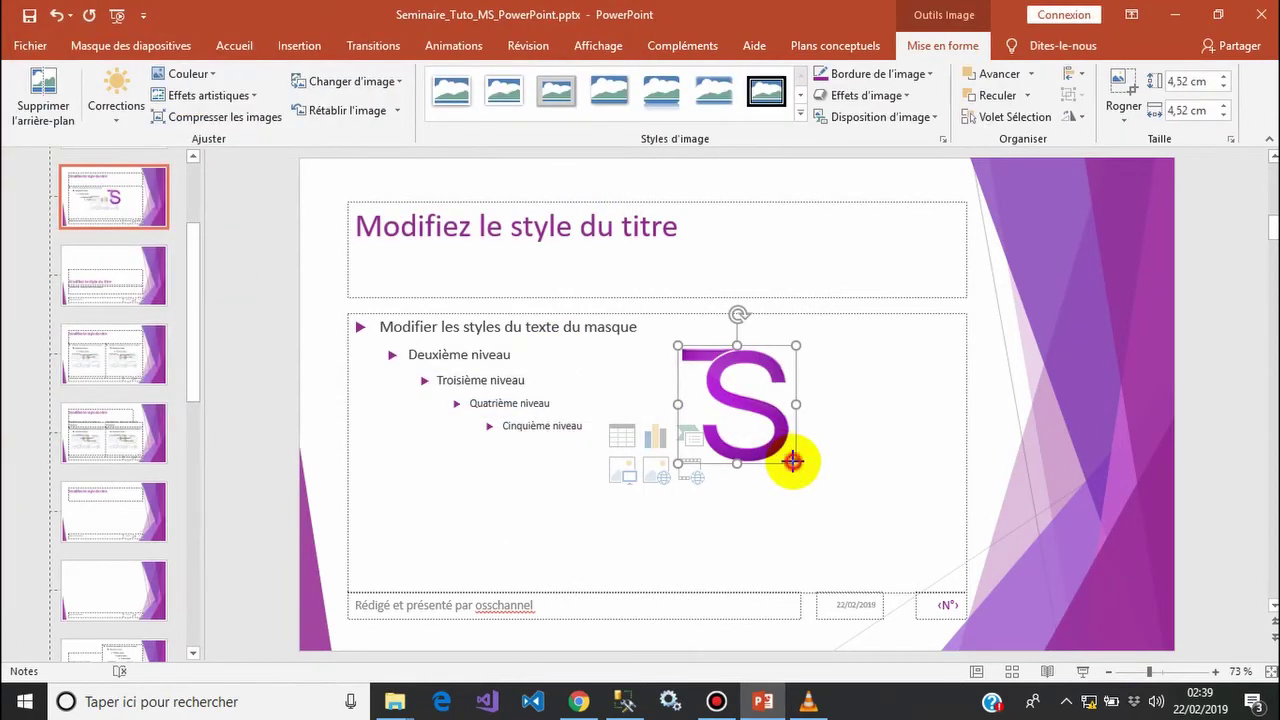
pyautogui.moveTo(795, 460); pyautogui.dragTo(701, 376)
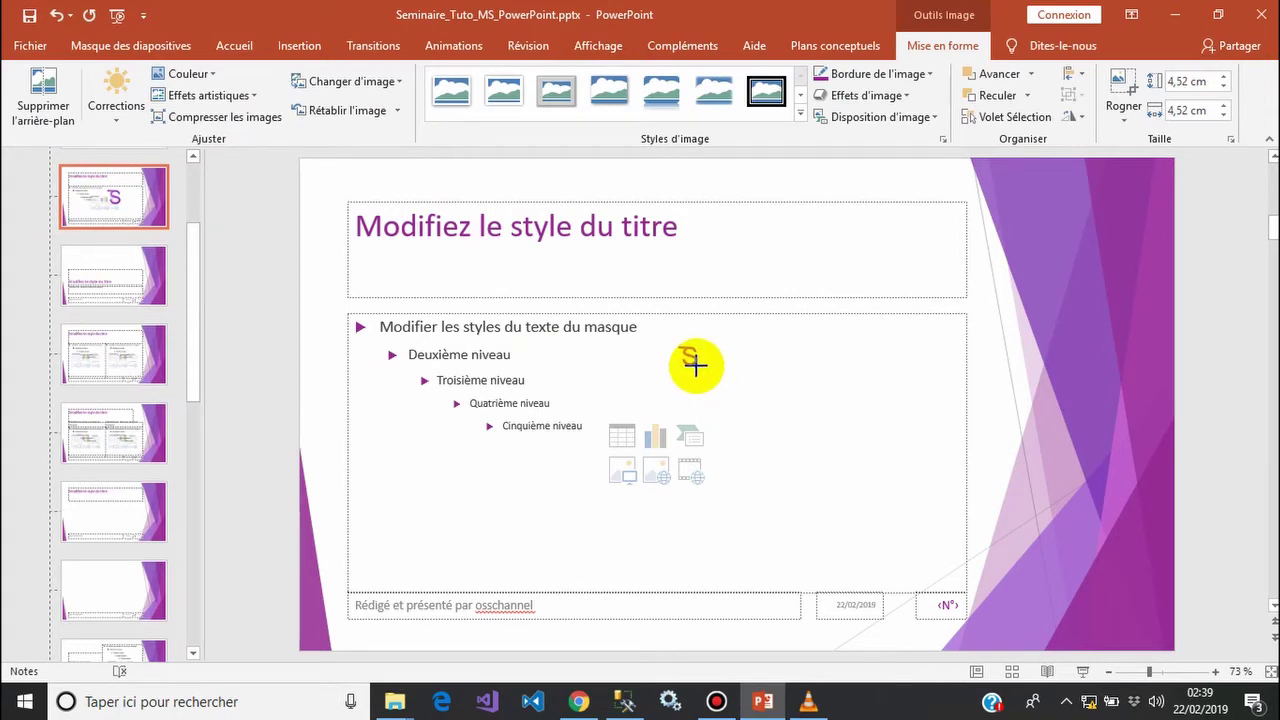
pyautogui.moveTo(701, 376)
pyautogui.mouseDown()
pyautogui.moveTo(328, 202)
pyautogui.moveTo(318, 180)
pyautogui.mouseUp()
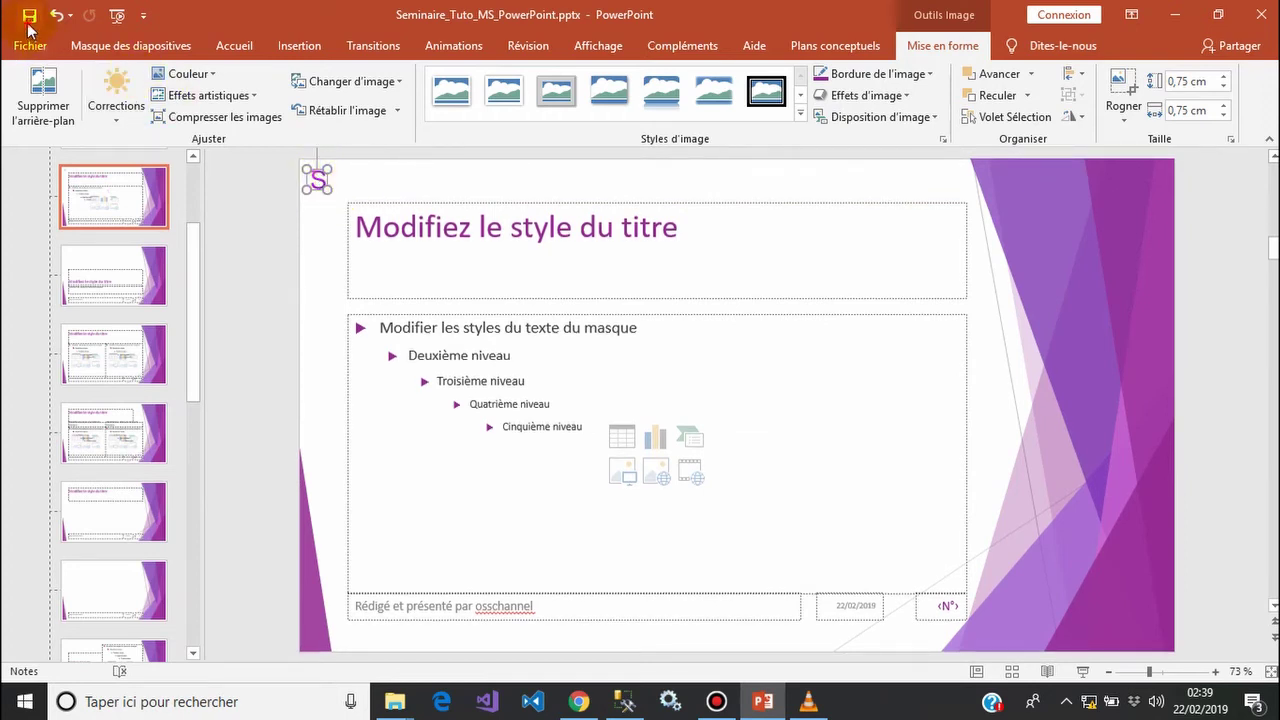
pyautogui.click(1123, 337)
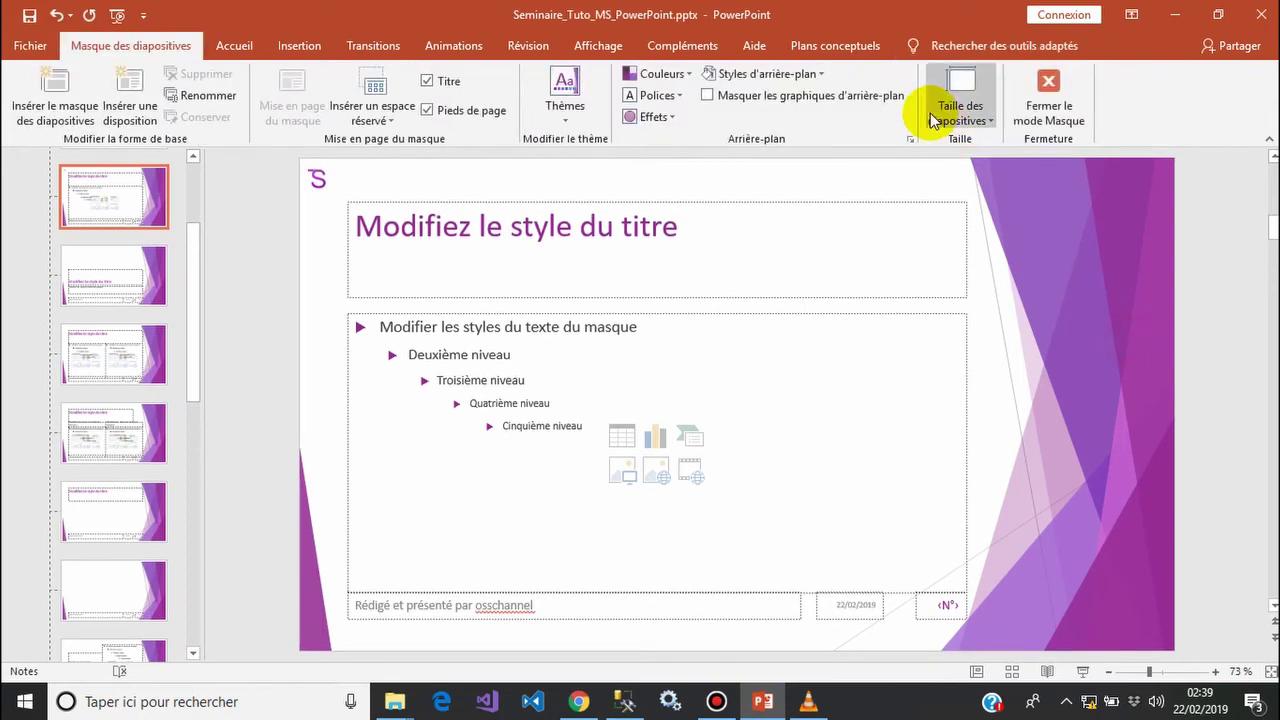
# Close the master, verify the S logo on PLAN and Introduction, then view the title slide.
pyautogui.click(1047, 85)
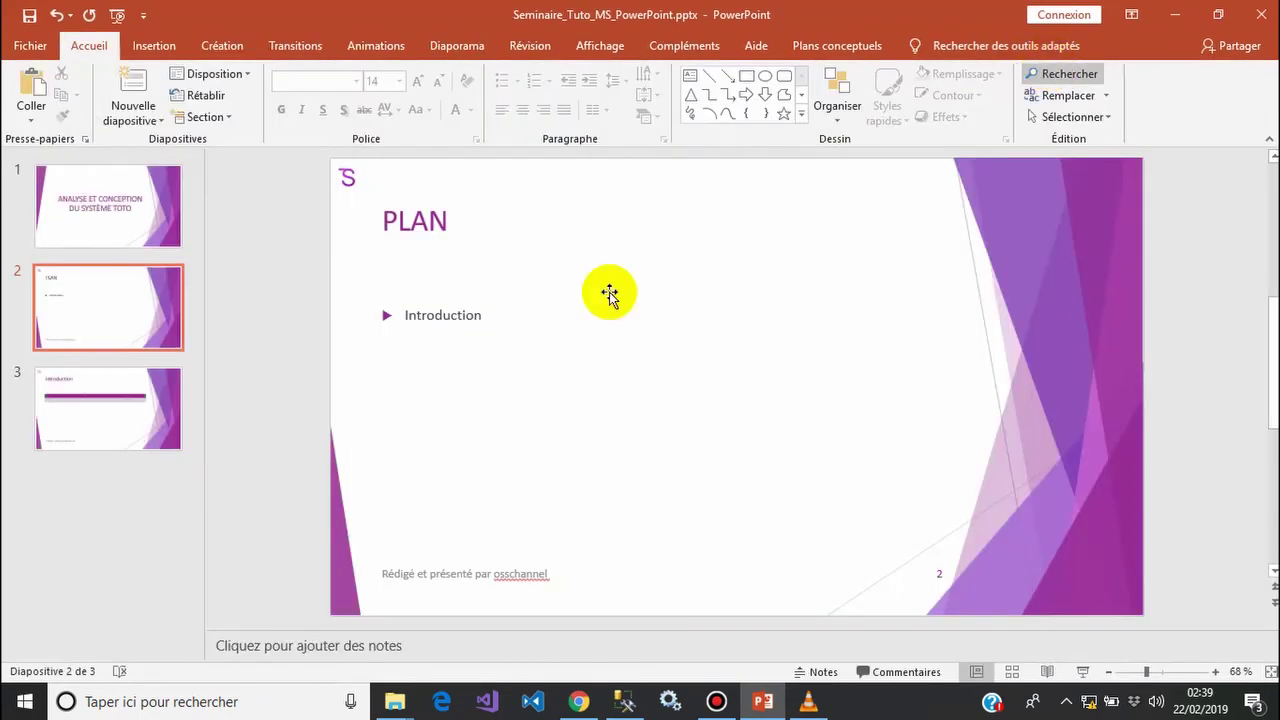
pyautogui.click(151, 306)
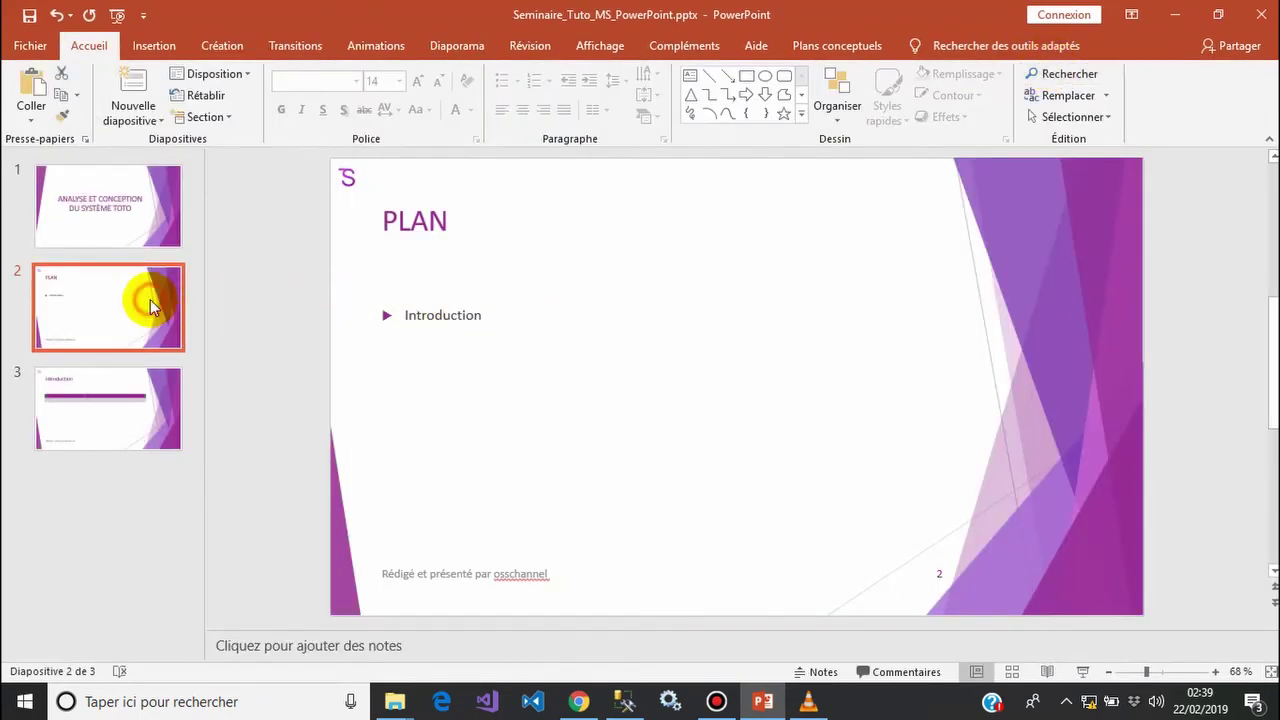
pyautogui.click(132, 410)
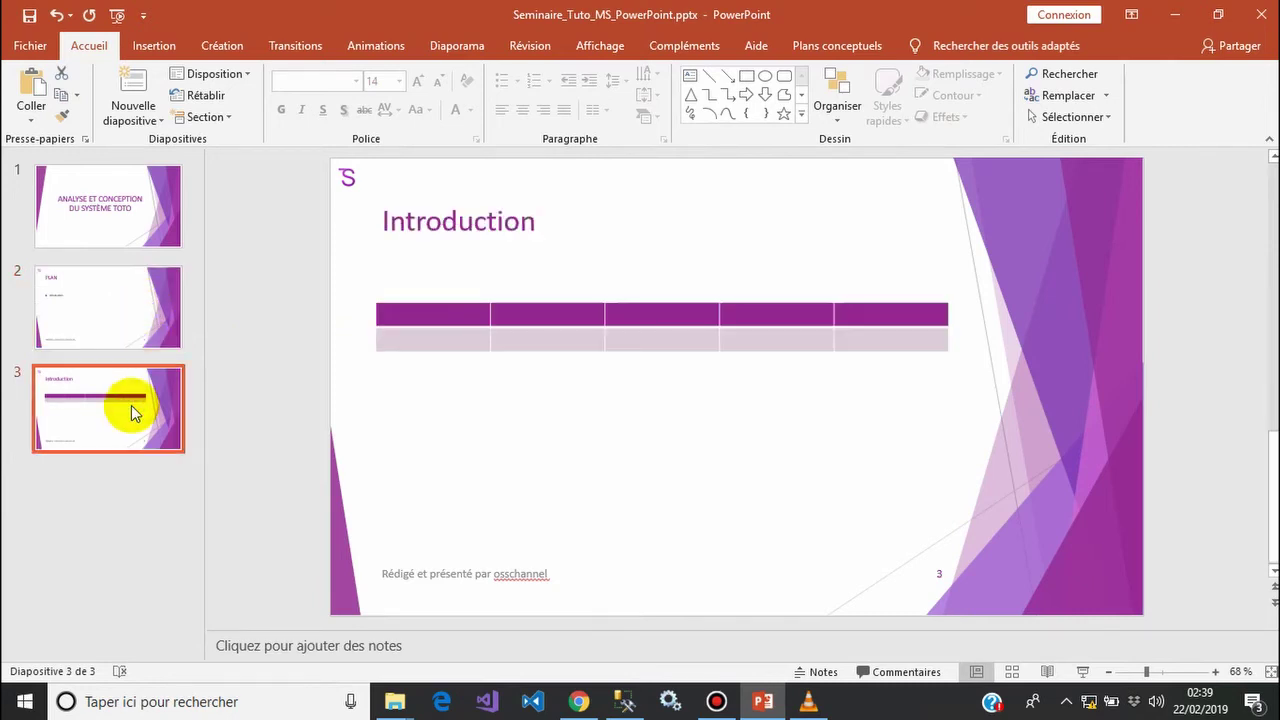
pyautogui.click(120, 295)
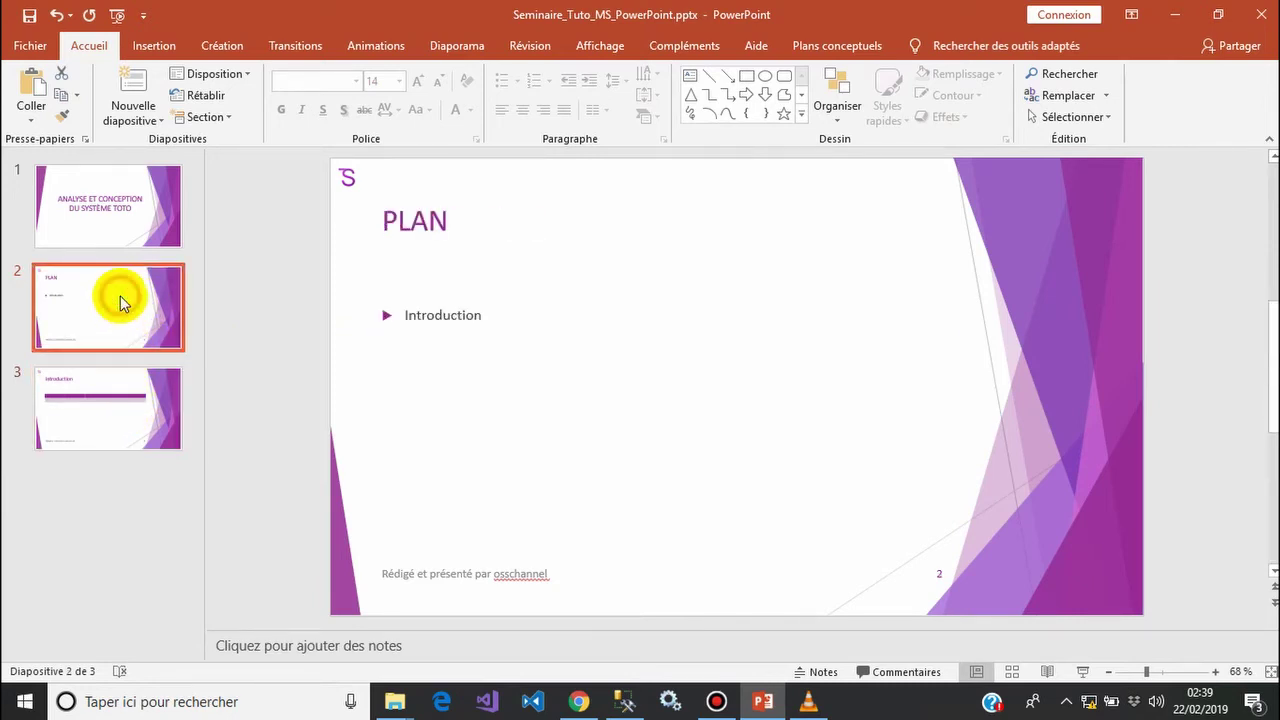
pyautogui.click(101, 205)
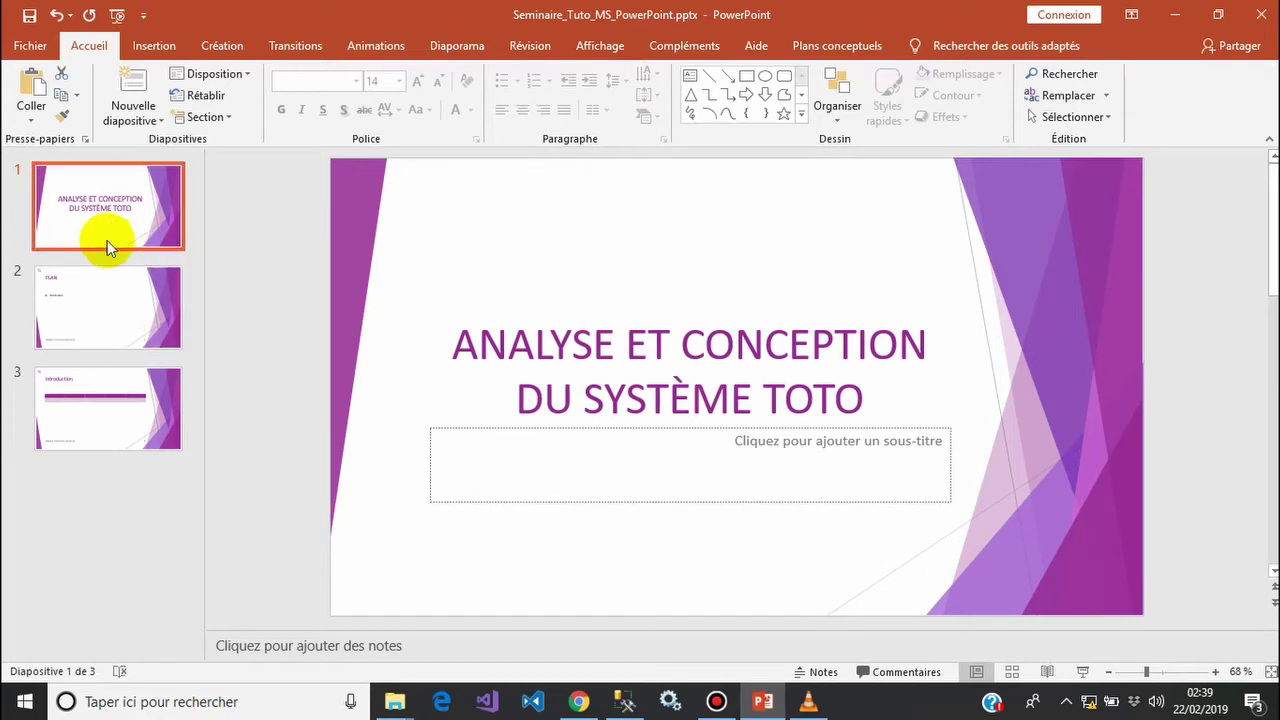
# Place a 4.52 cm OSS.png logo centred above the title-slide title, then save.
pyautogui.click(152, 47)
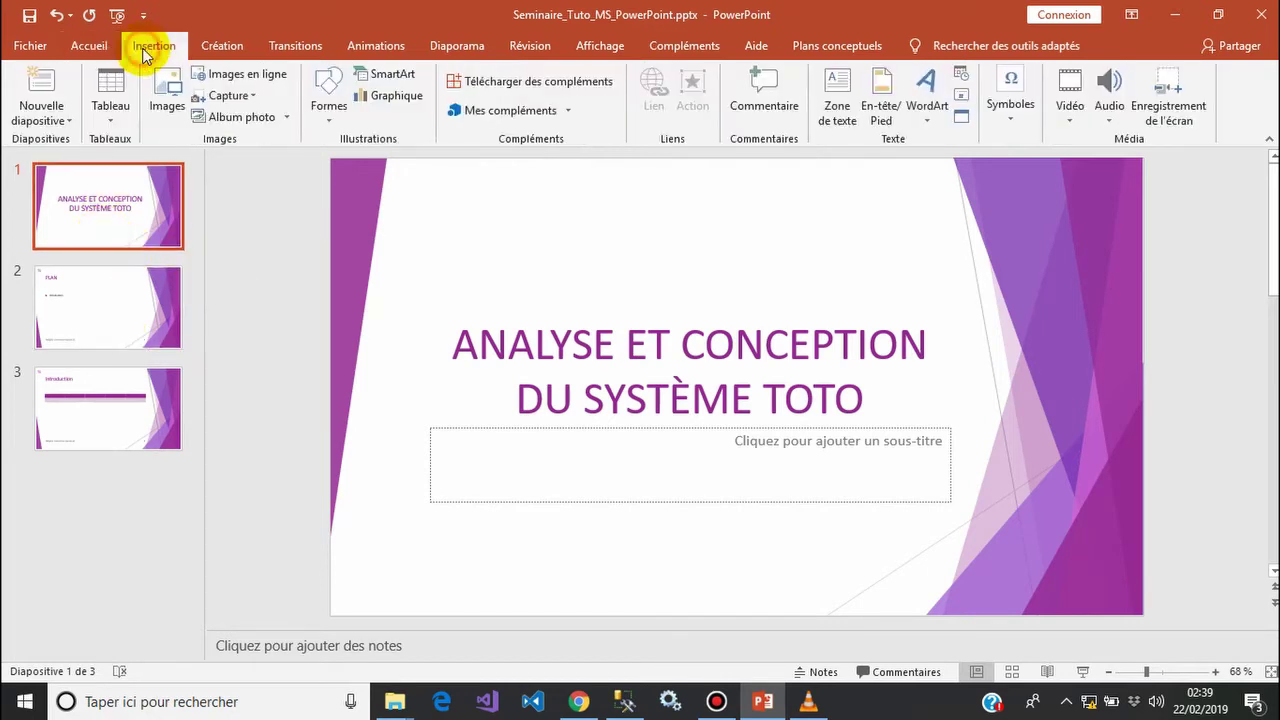
pyautogui.click(166, 88)
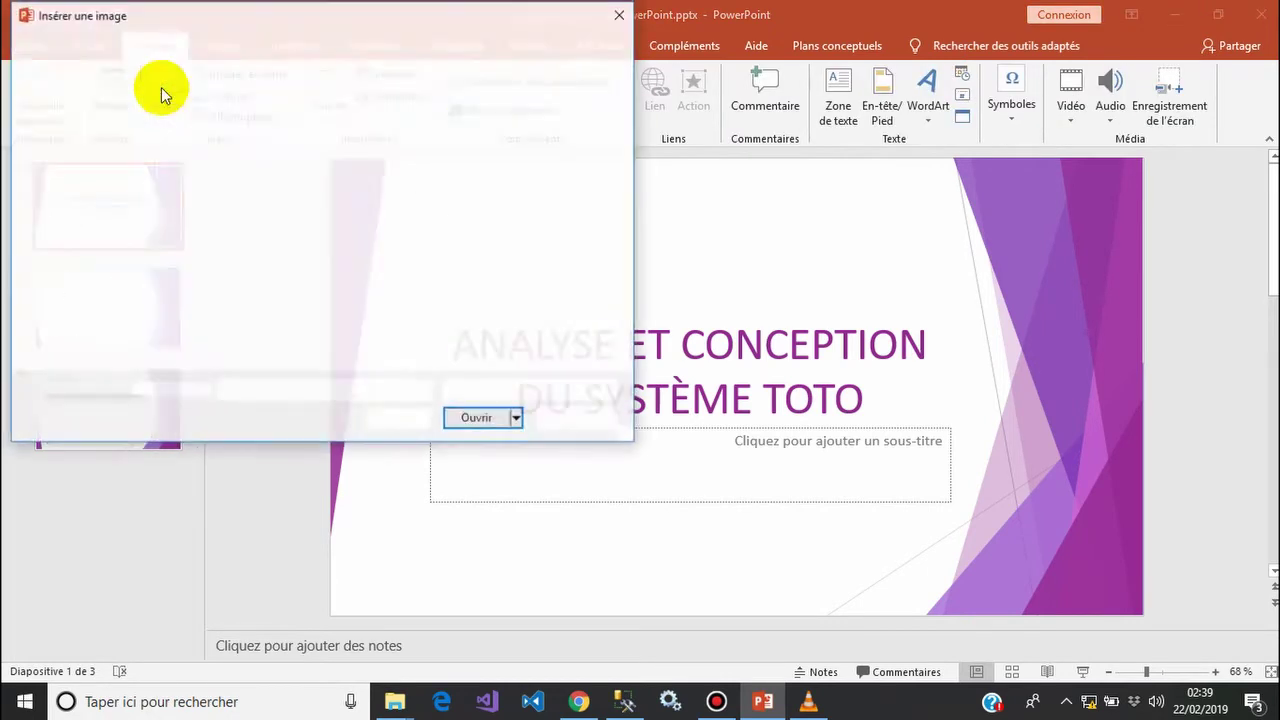
pyautogui.doubleClick(205, 238)
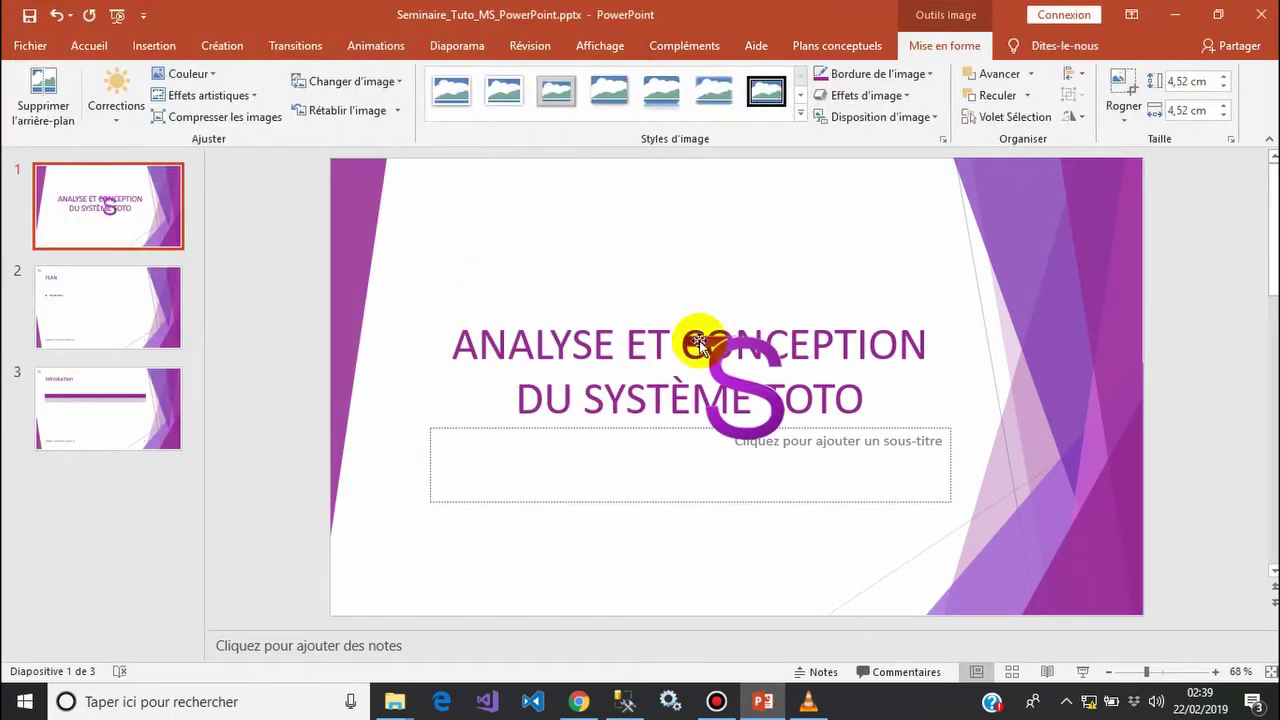
pyautogui.moveTo(732, 379)
pyautogui.mouseDown()
pyautogui.moveTo(727, 226)
pyautogui.moveTo(687, 225)
pyautogui.mouseUp()
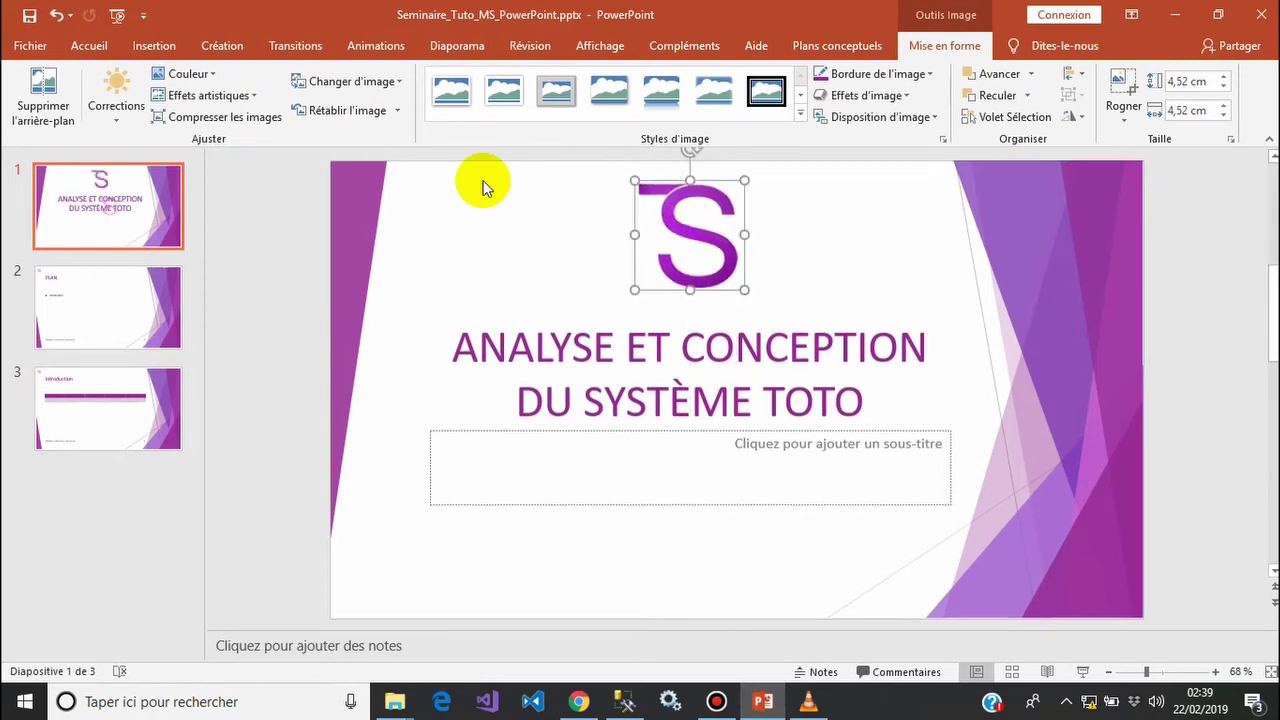
pyautogui.click(28, 16)
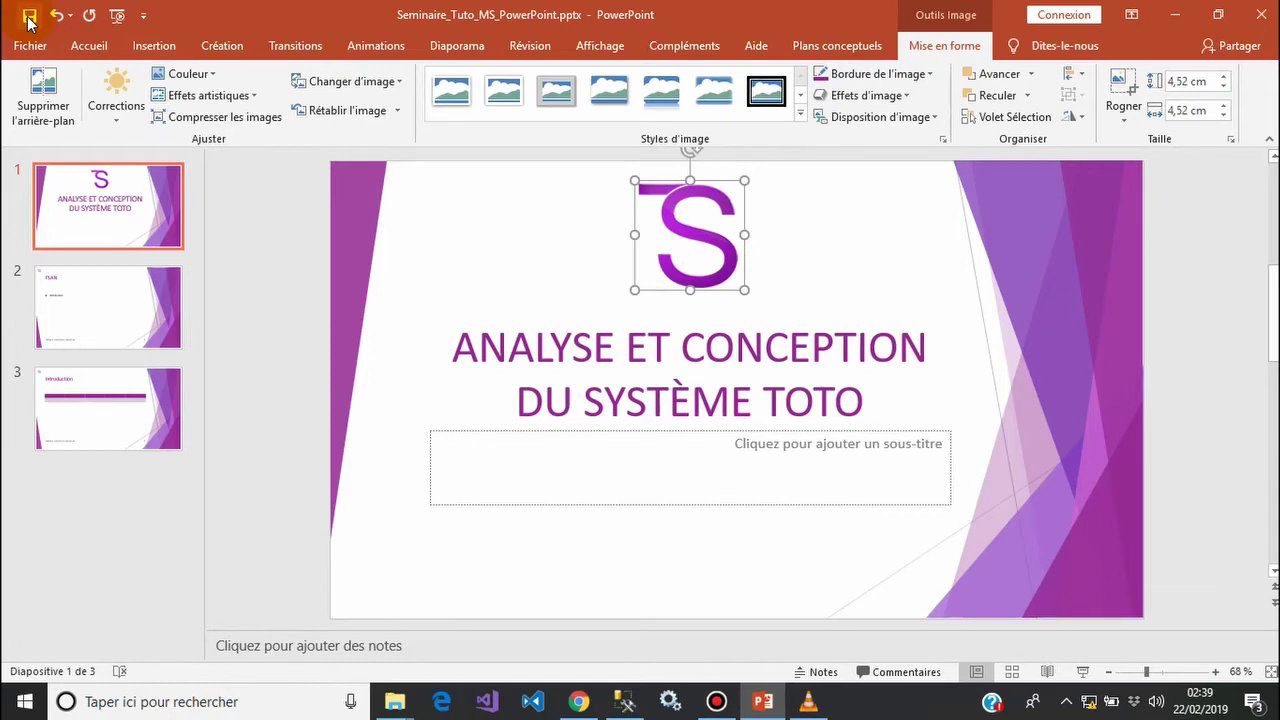
pyautogui.click(87, 313)
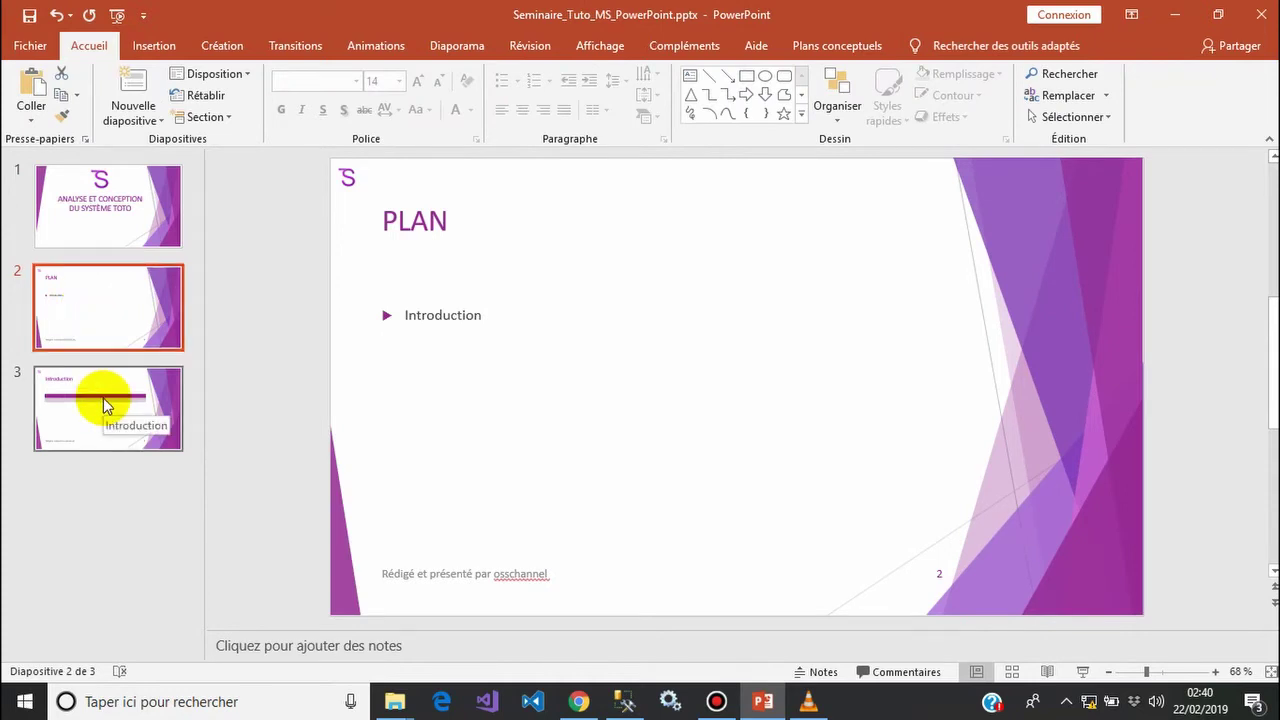
# Review the Introduction and PLAN slides, then show the new-slide layouts with PLAN selected.
pyautogui.click(103, 398)
pyautogui.click(115, 310)
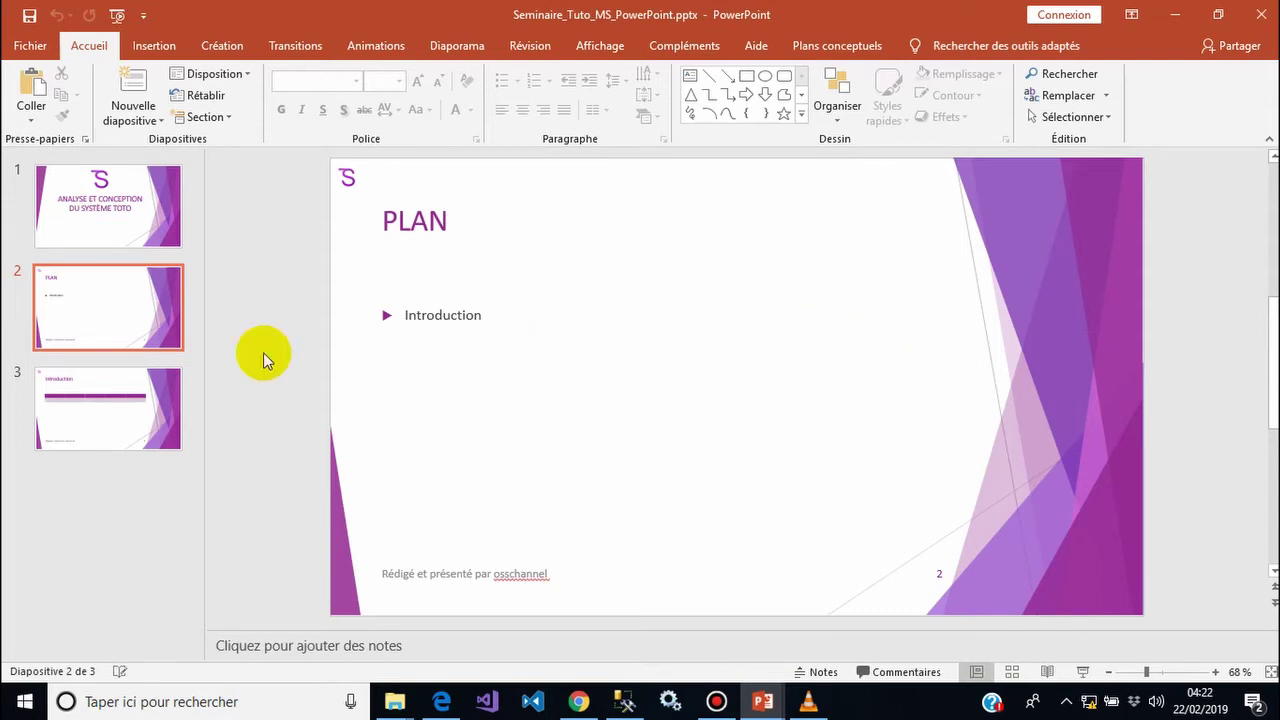
pyautogui.click(124, 305)
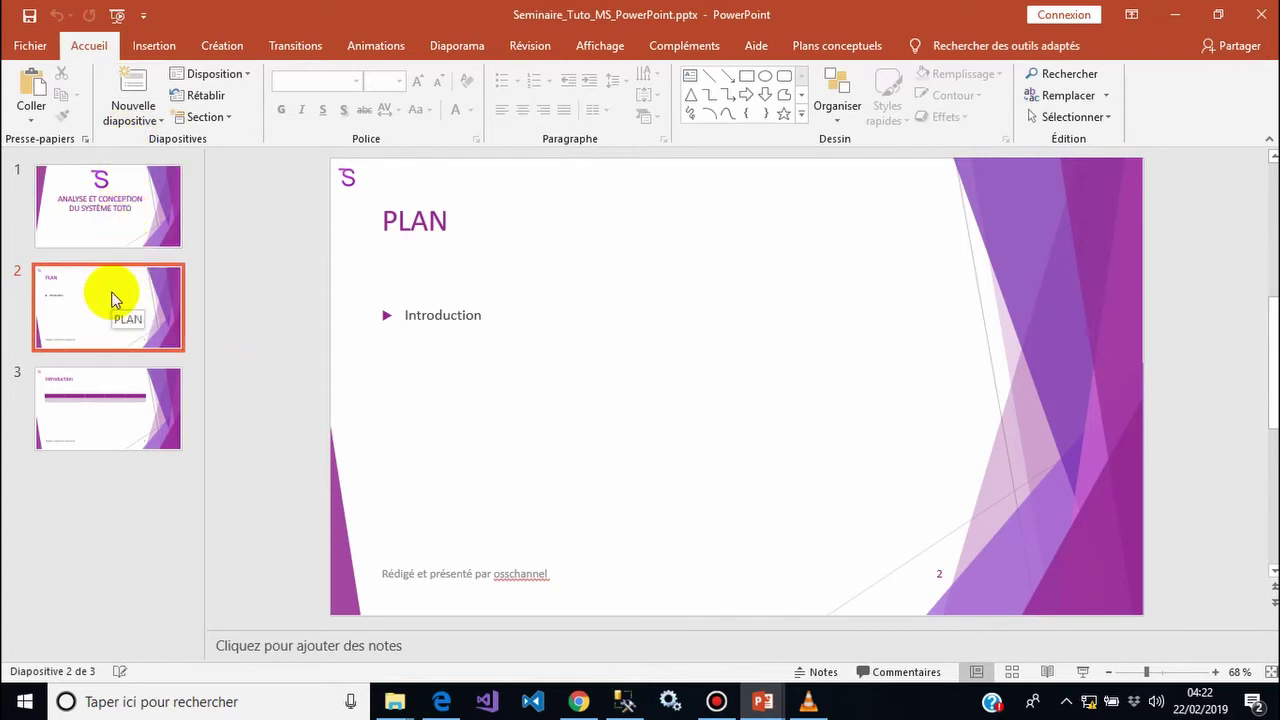
pyautogui.click(113, 299)
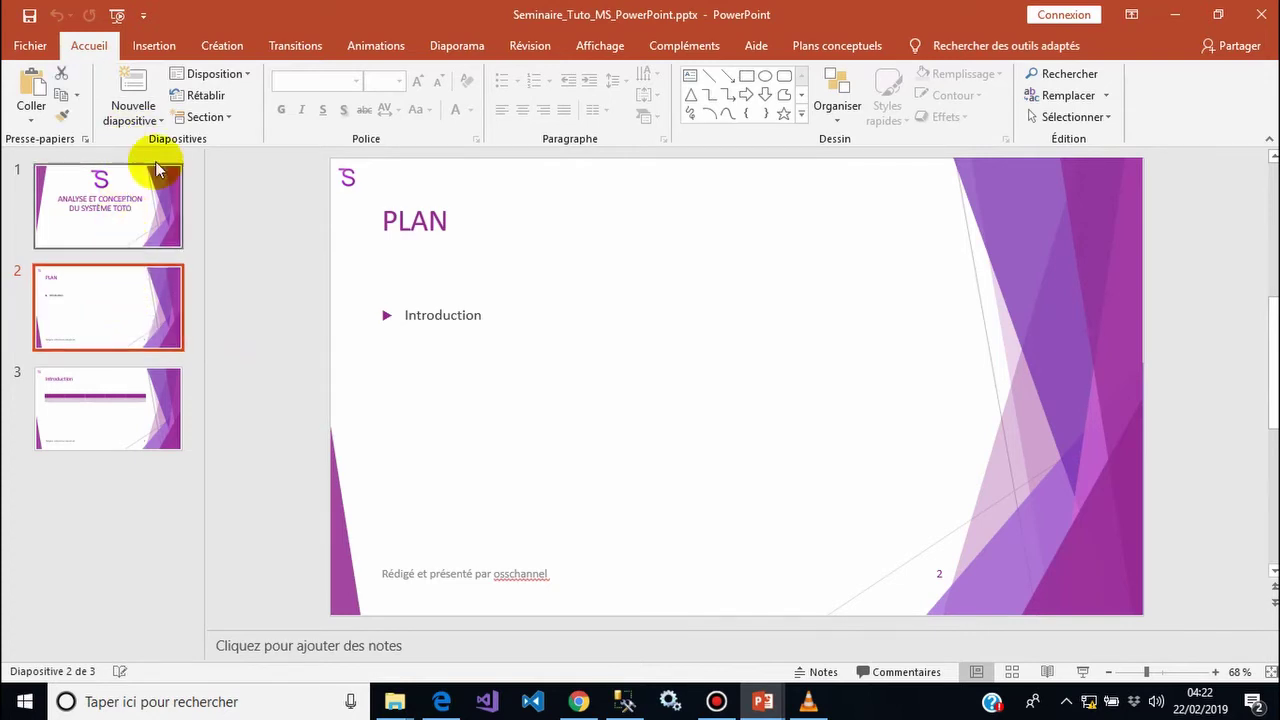
pyautogui.click(137, 120)
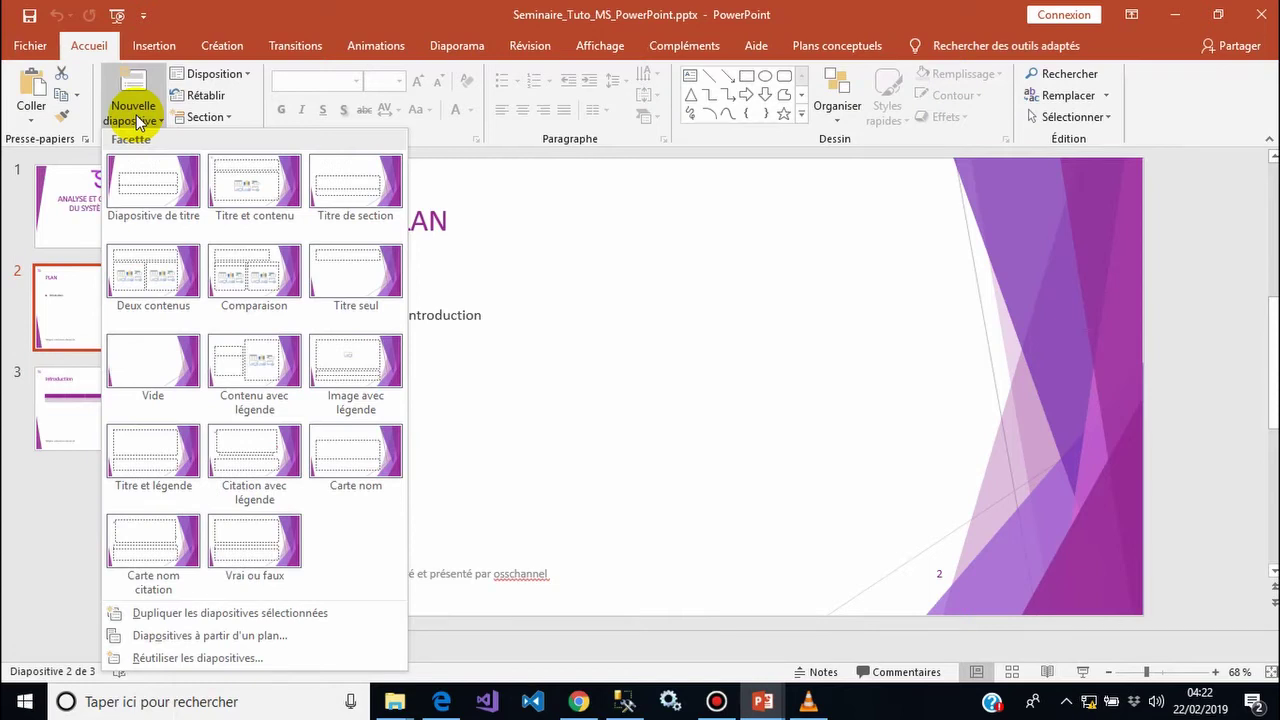
pyautogui.click(137, 120)
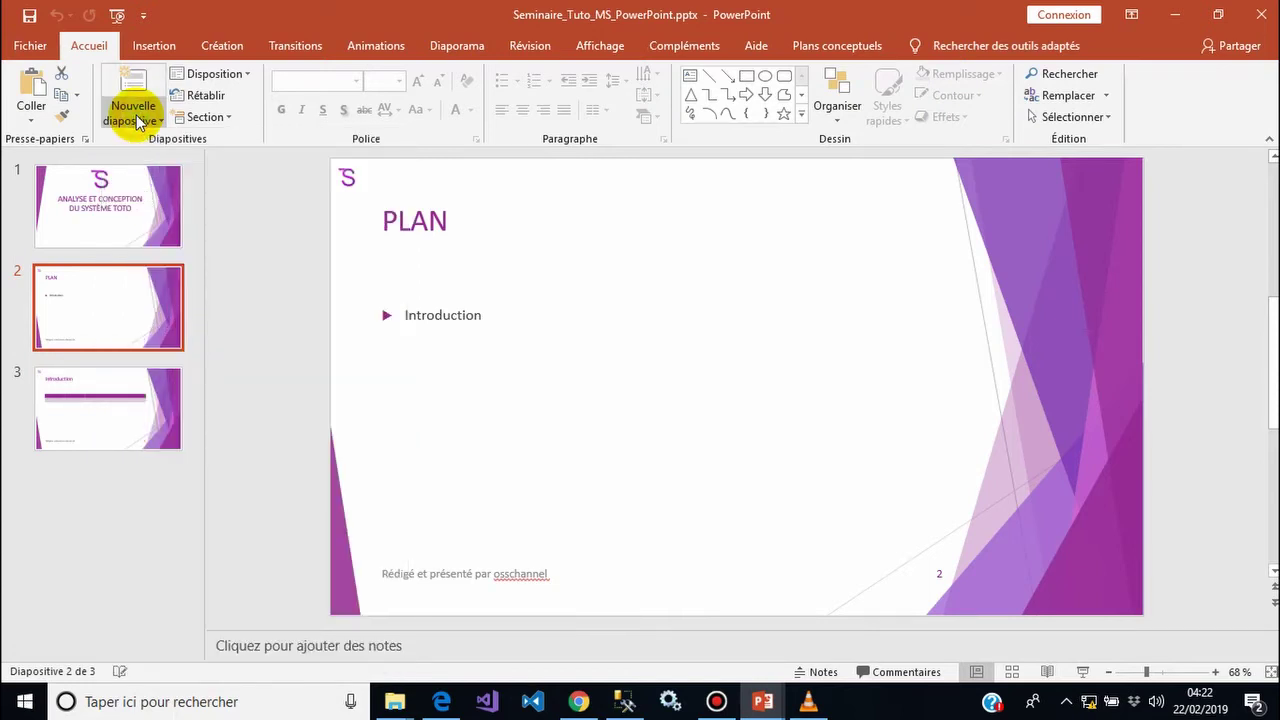
pyautogui.rightClick(98, 316)
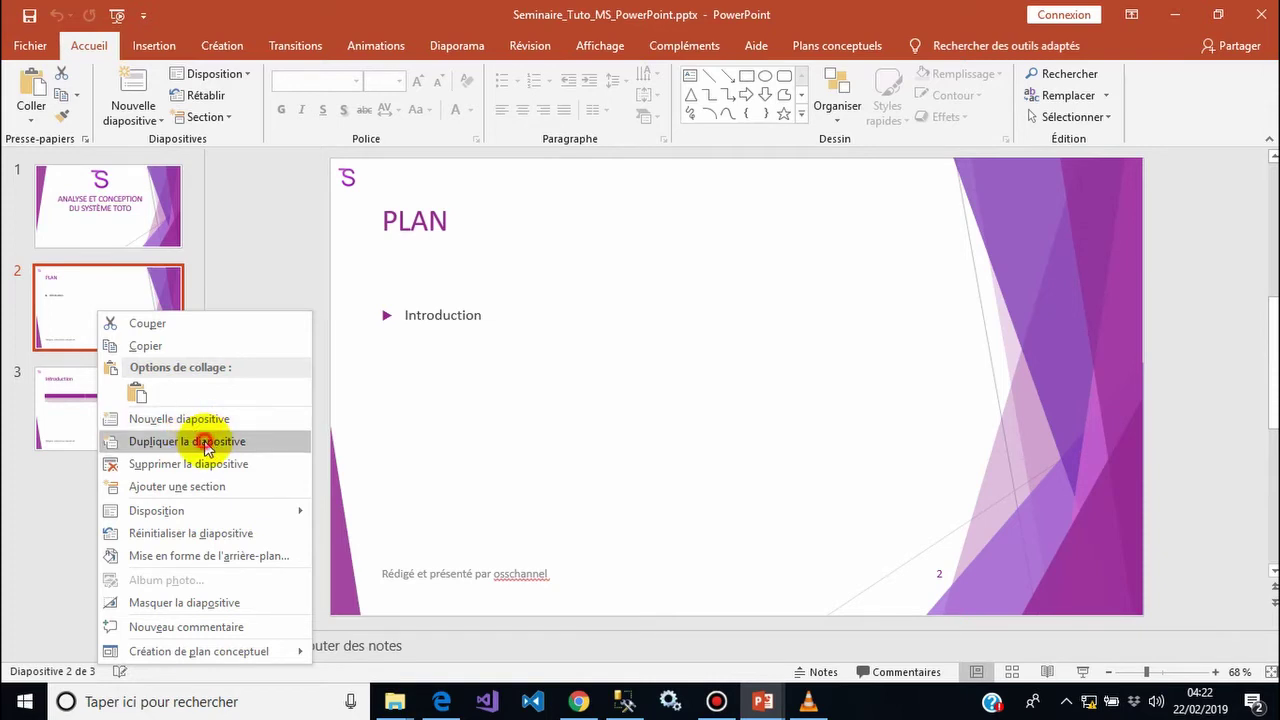
pyautogui.click(207, 444)
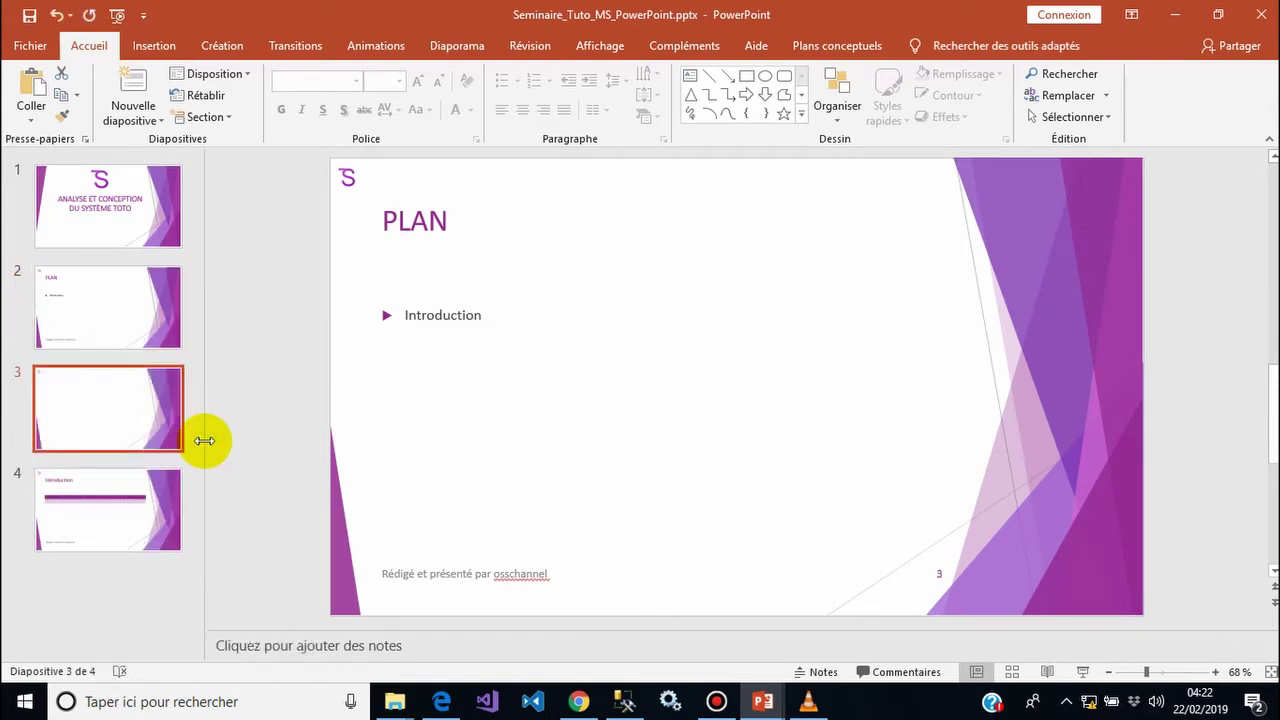
pyautogui.click(98, 314)
pyautogui.click(99, 408)
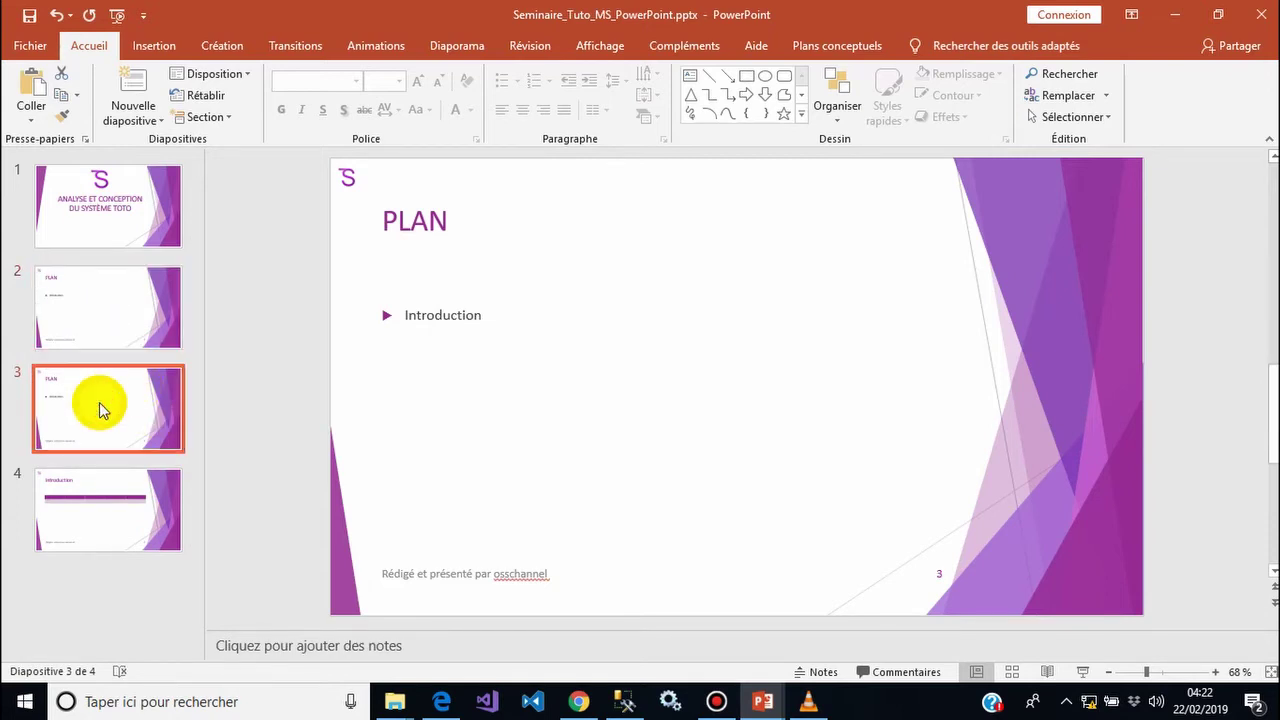
pyautogui.click(69, 314)
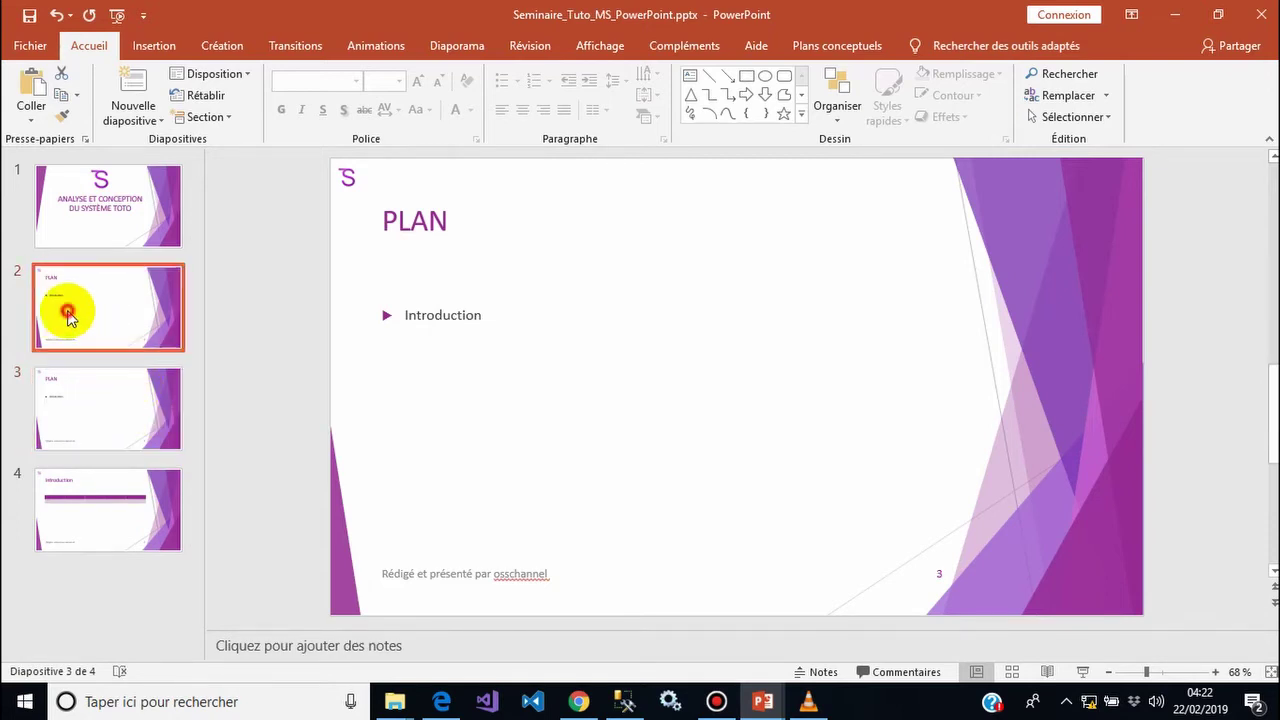
pyautogui.click(110, 412)
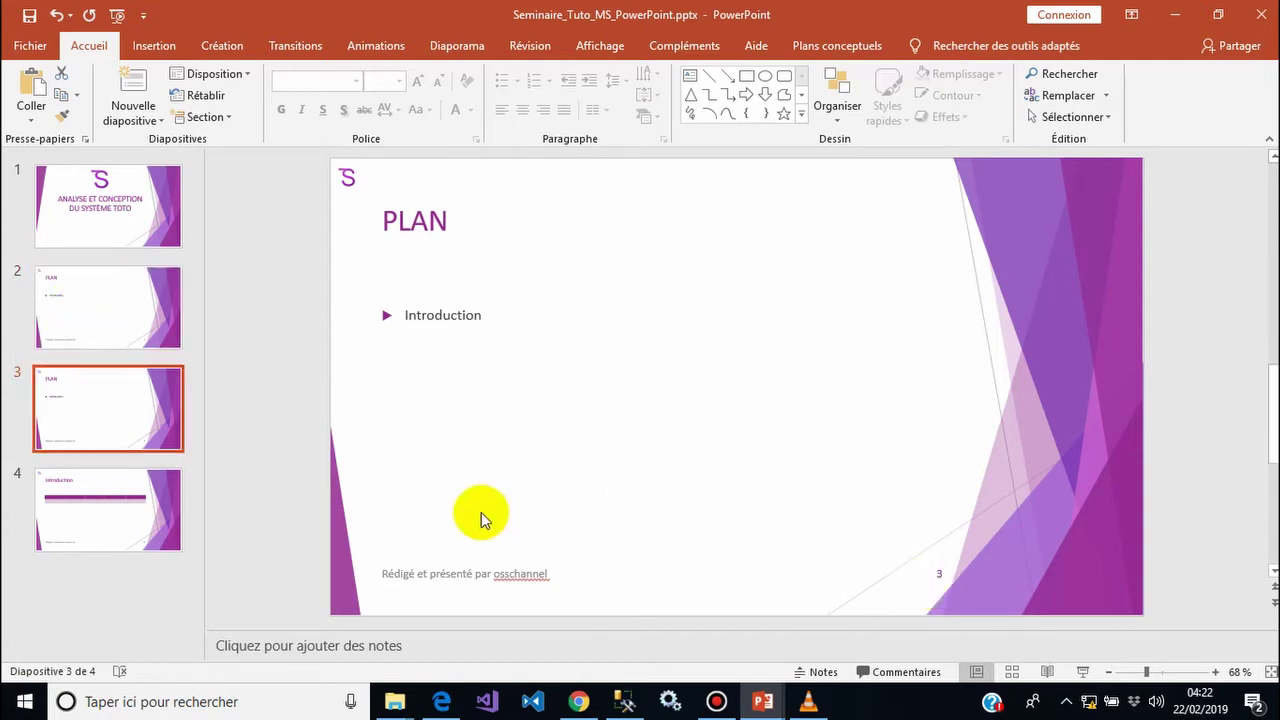
pyautogui.click(109, 314)
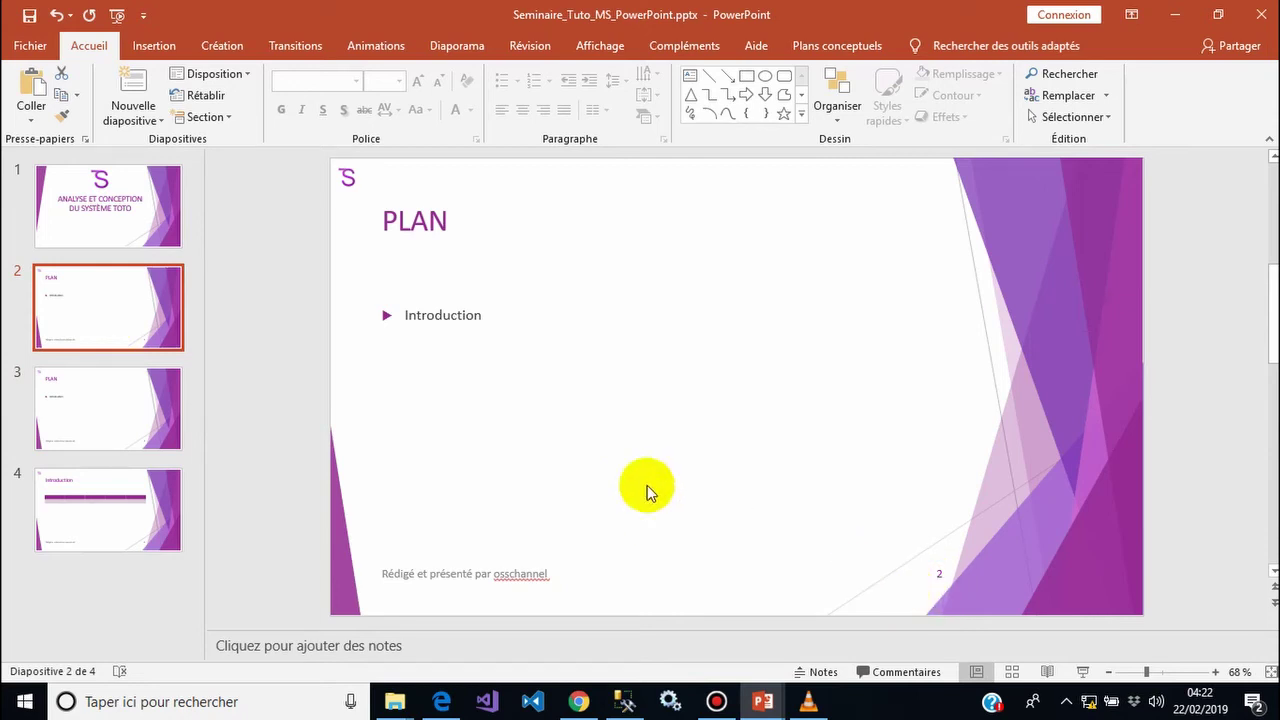
pyautogui.click(482, 317)
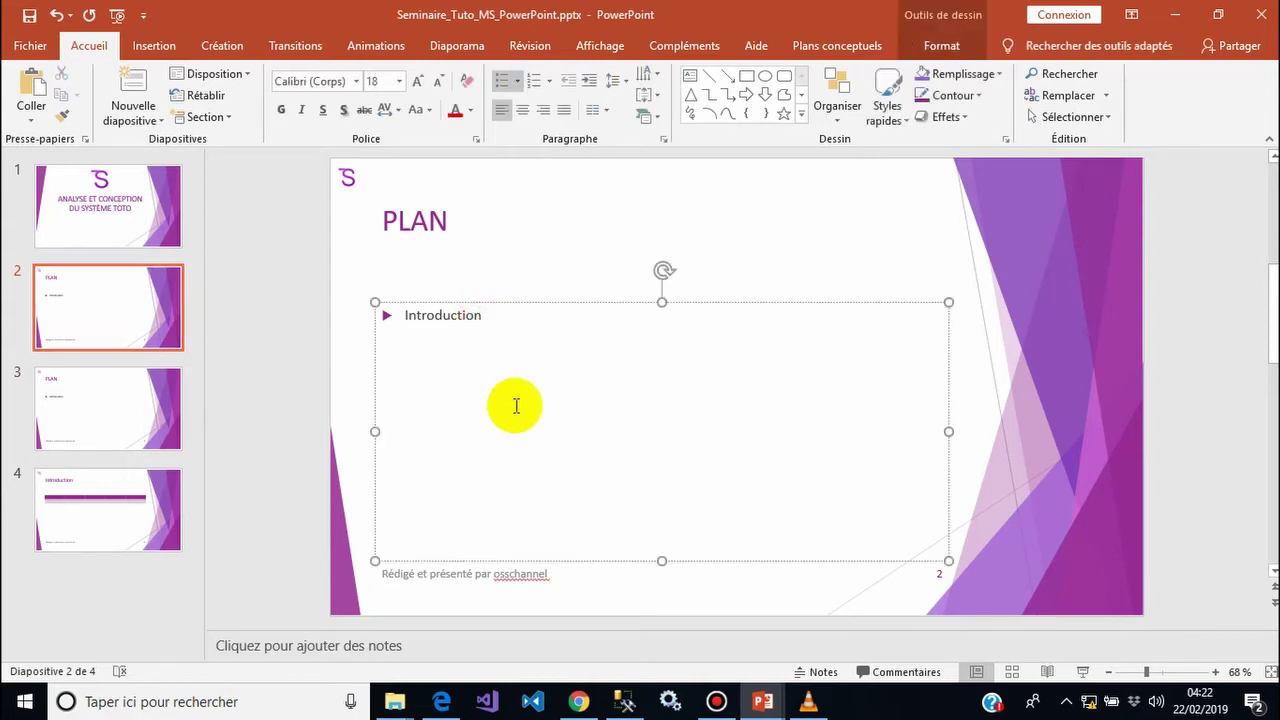
pyautogui.write('bsbbsd')
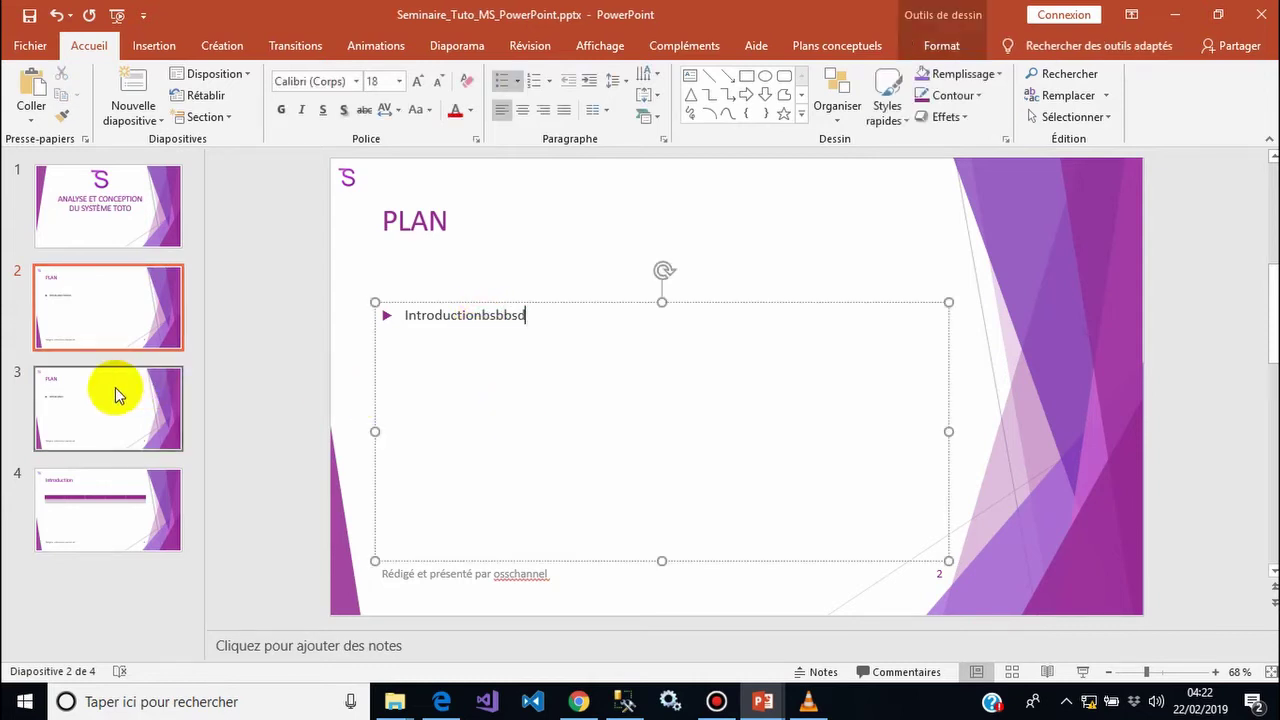
pyautogui.click(112, 392)
pyautogui.click(113, 314)
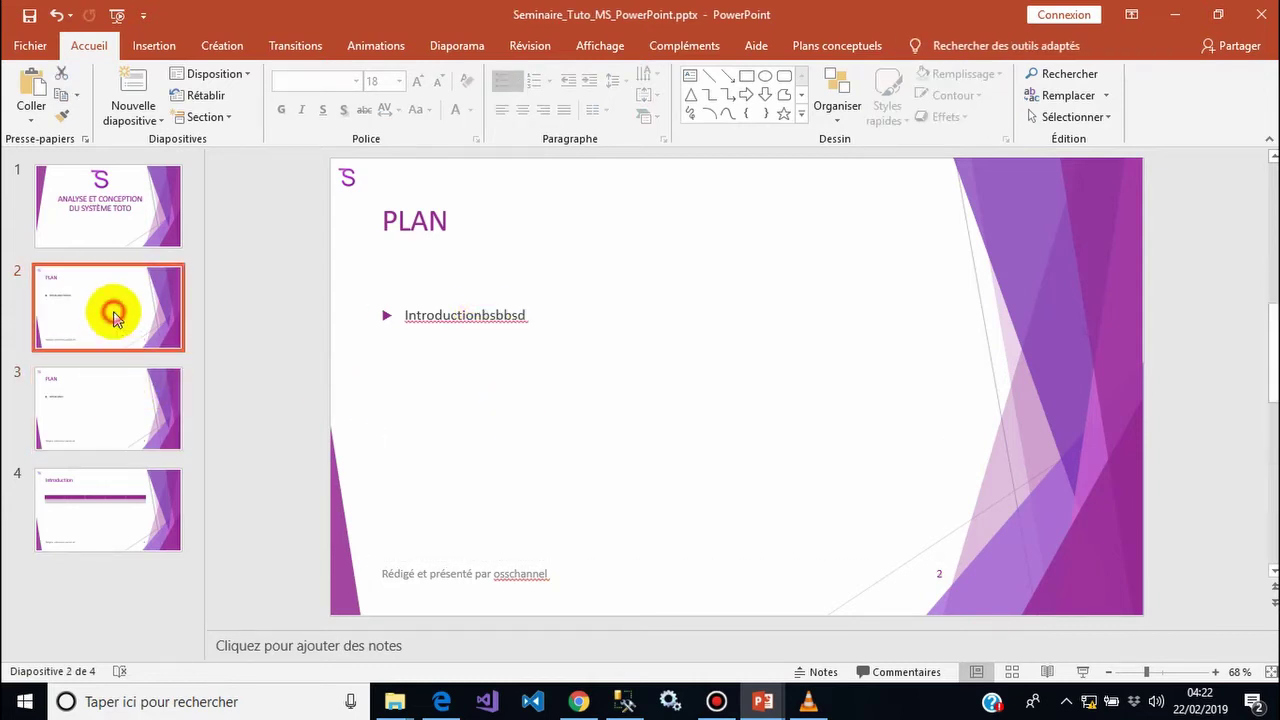
pyautogui.click(60, 20)
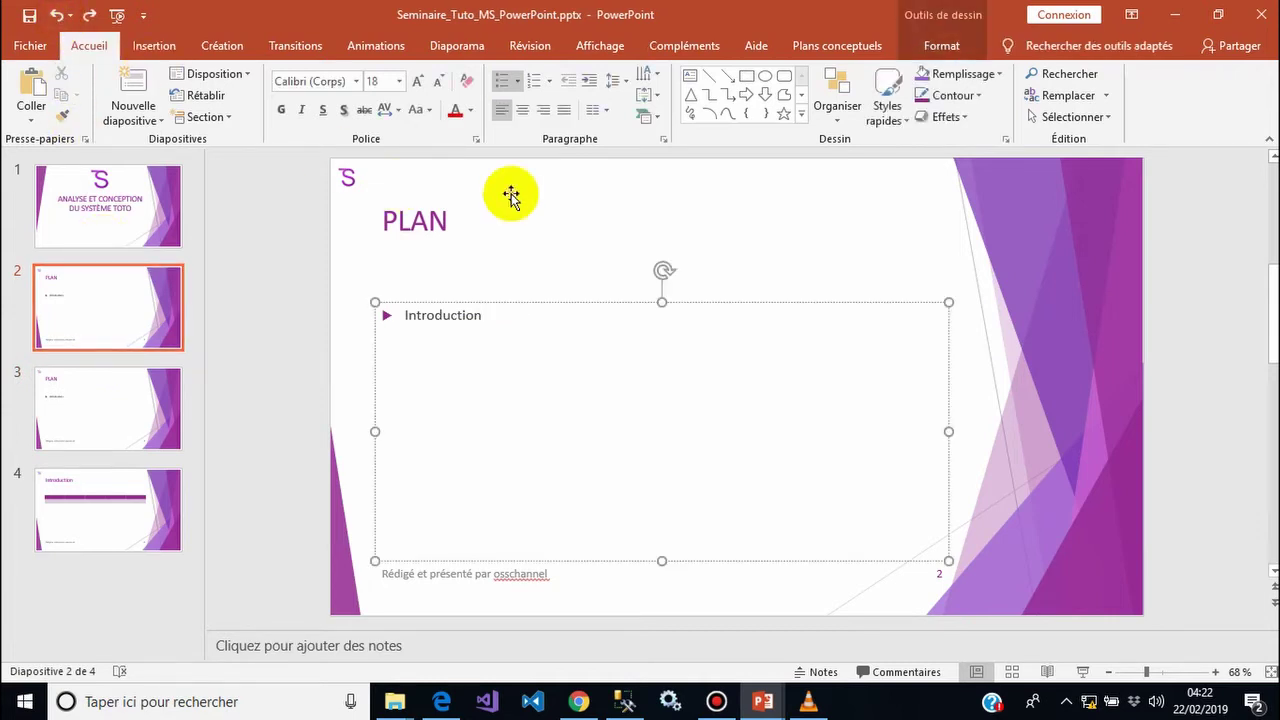
pyautogui.click(979, 382)
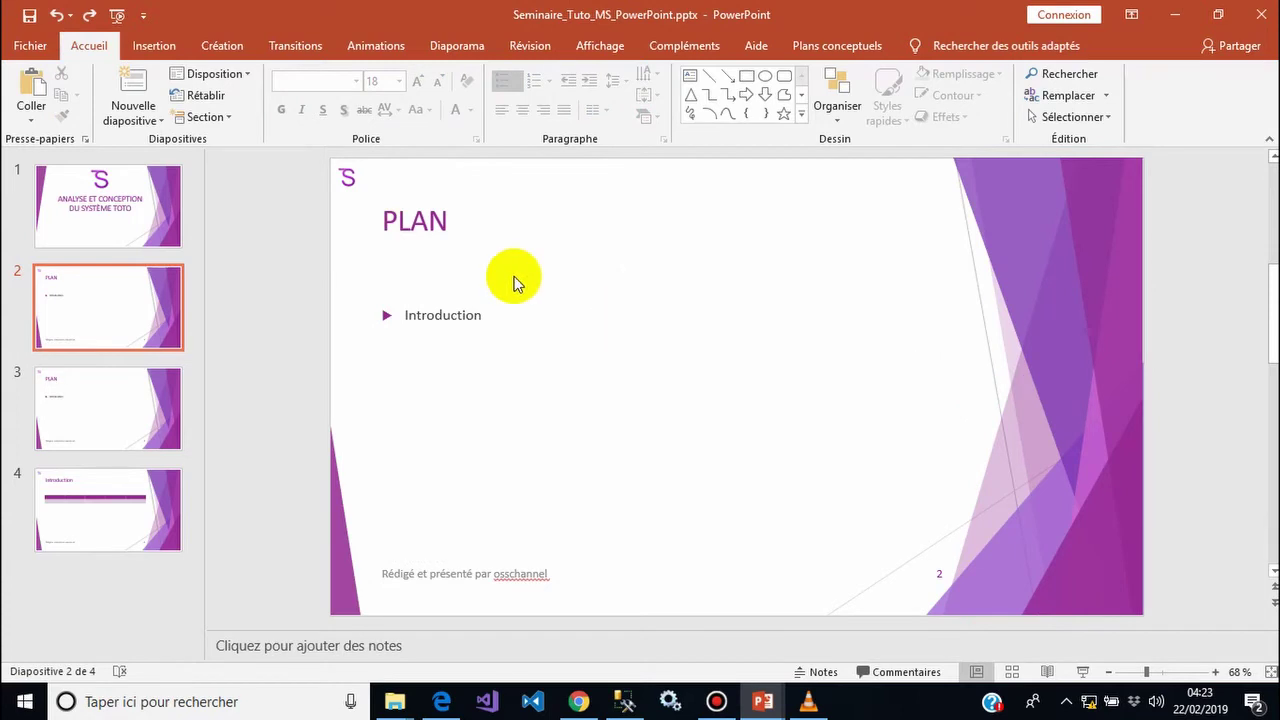
pyautogui.click(88, 408)
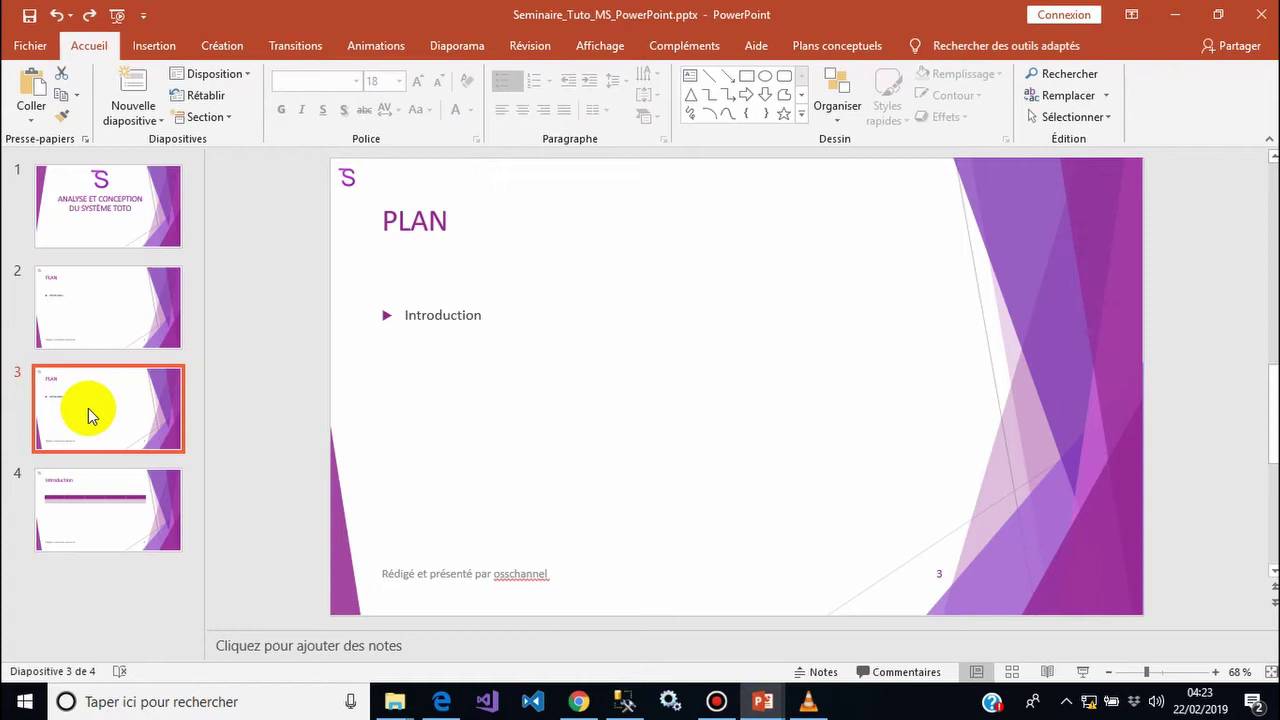
pyautogui.rightClick(88, 408)
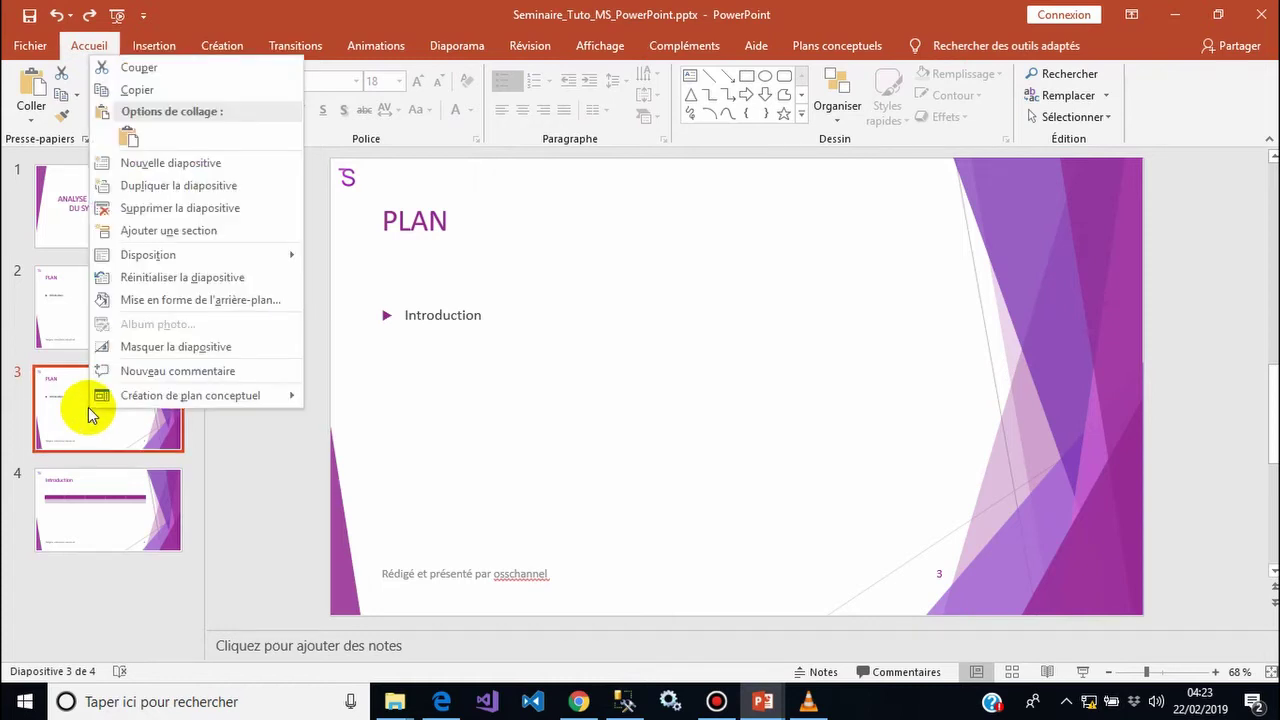
pyautogui.click(170, 208)
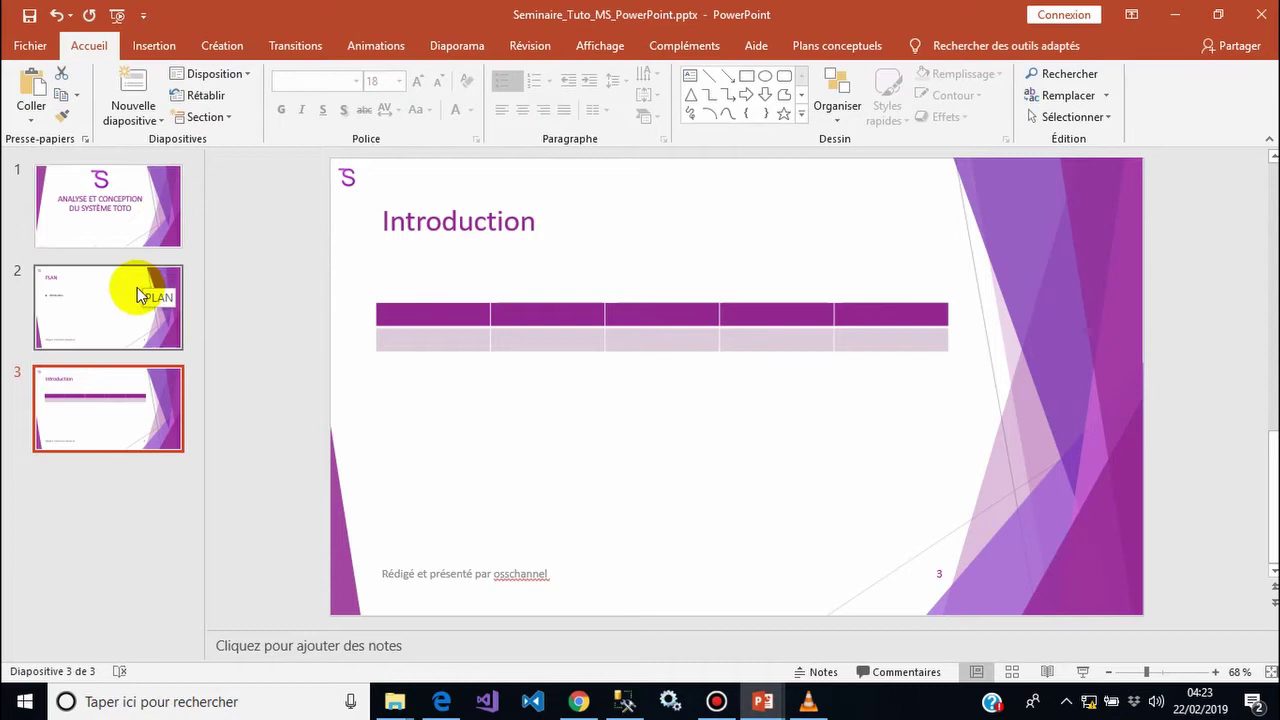
# Add a section named 'Plan' starting at the PLAN slide.
pyautogui.click(229, 119)
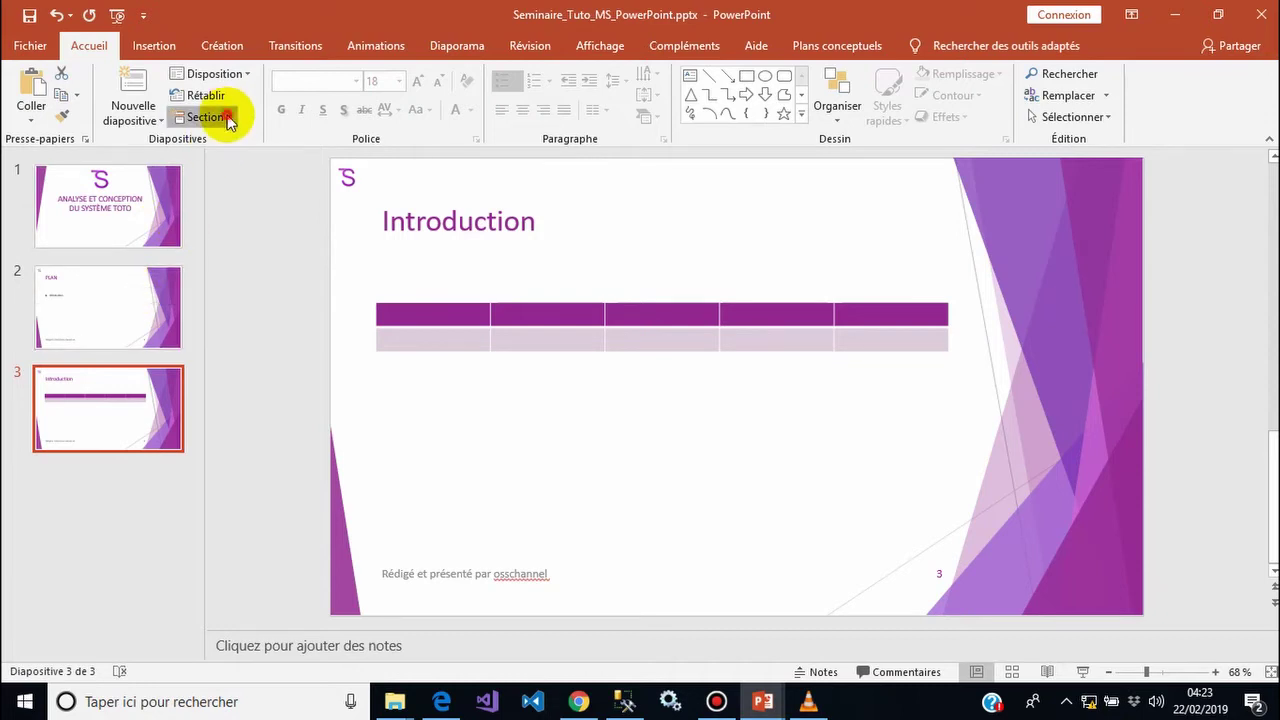
pyautogui.click(229, 119)
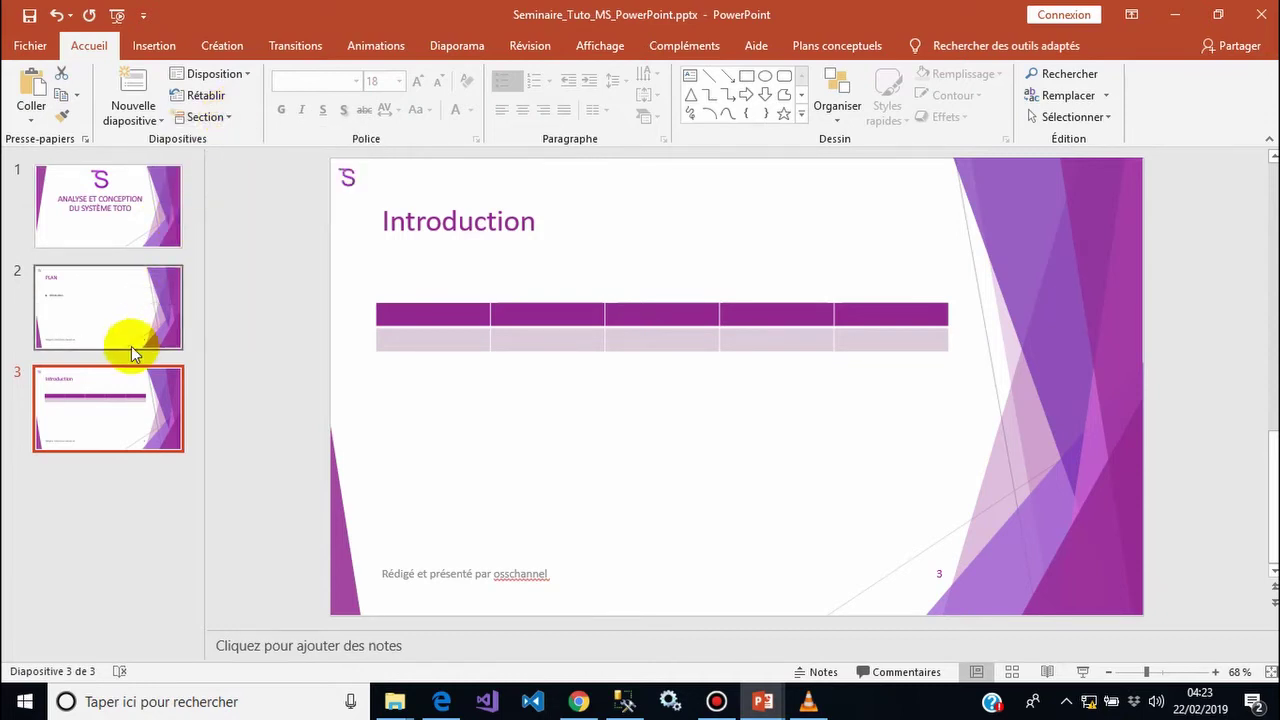
pyautogui.click(115, 310)
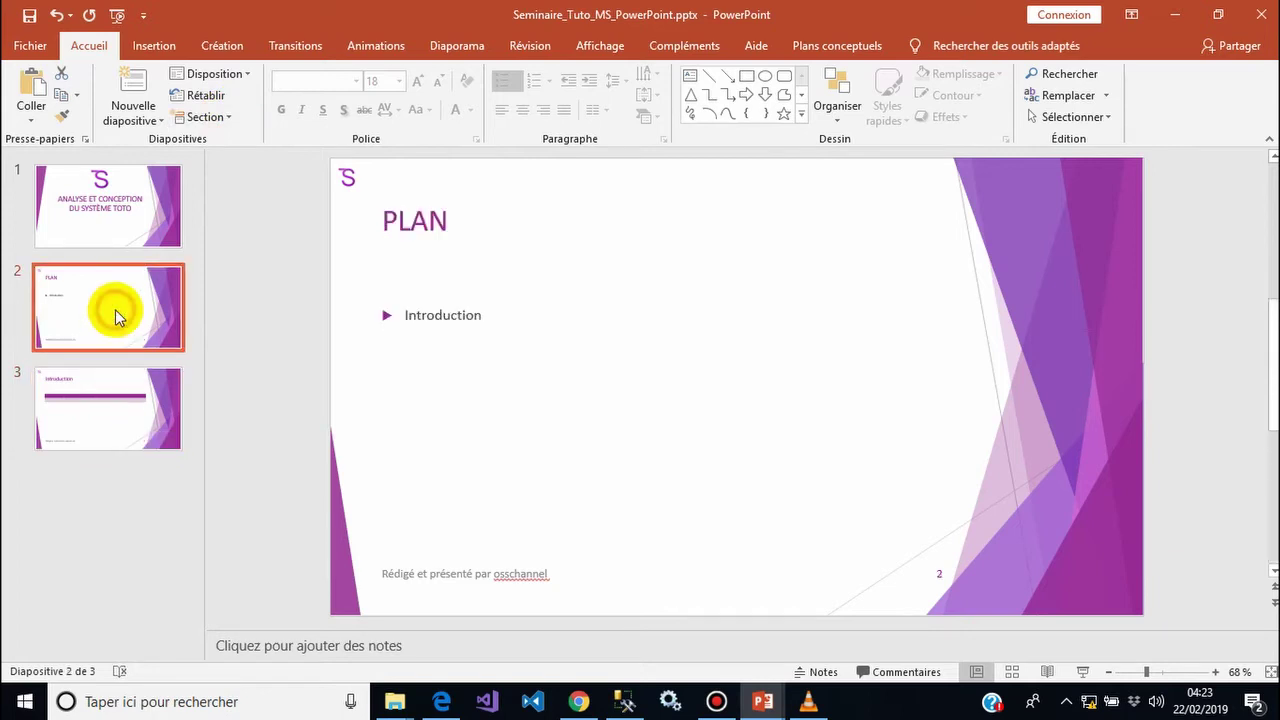
pyautogui.rightClick(116, 312)
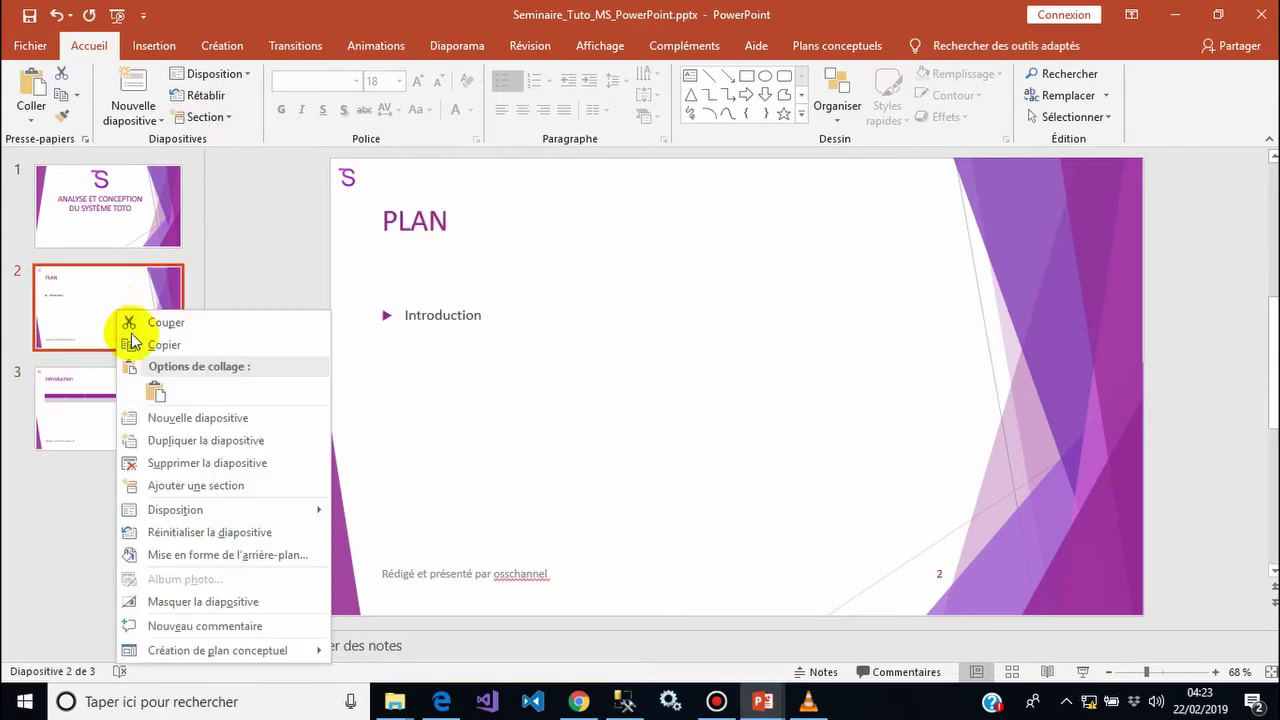
pyautogui.click(214, 487)
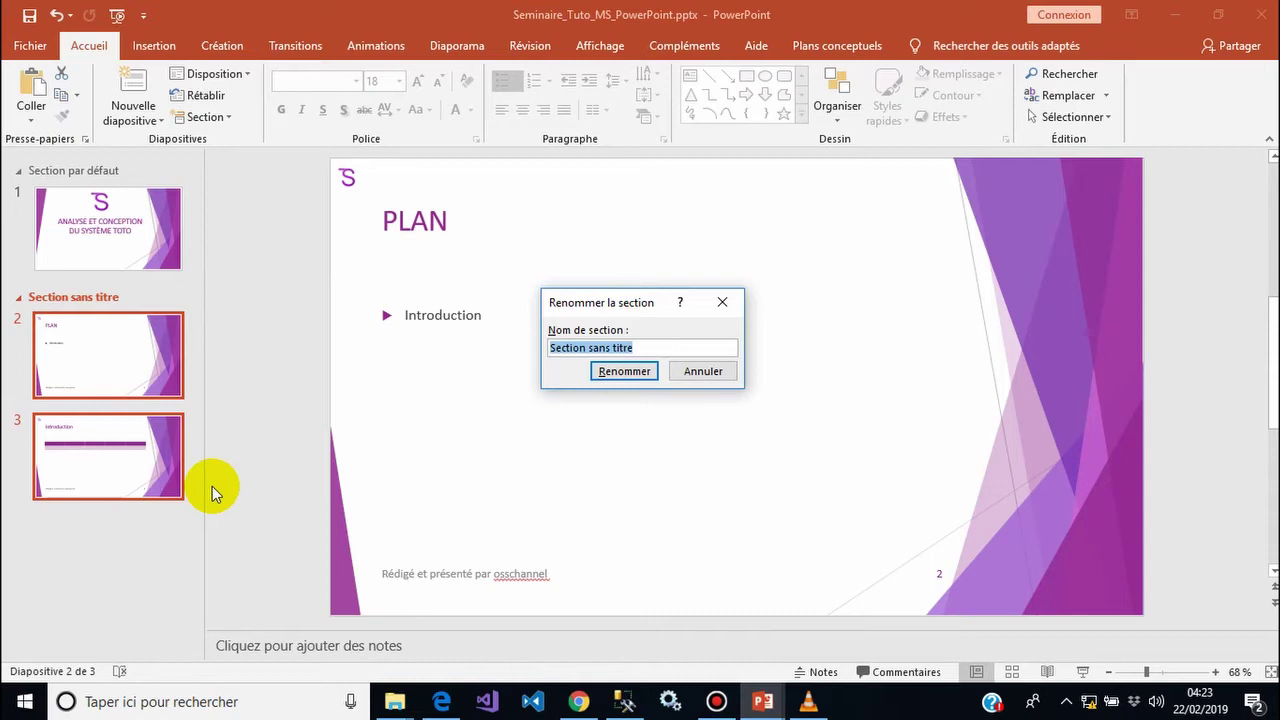
pyautogui.write('Plan')
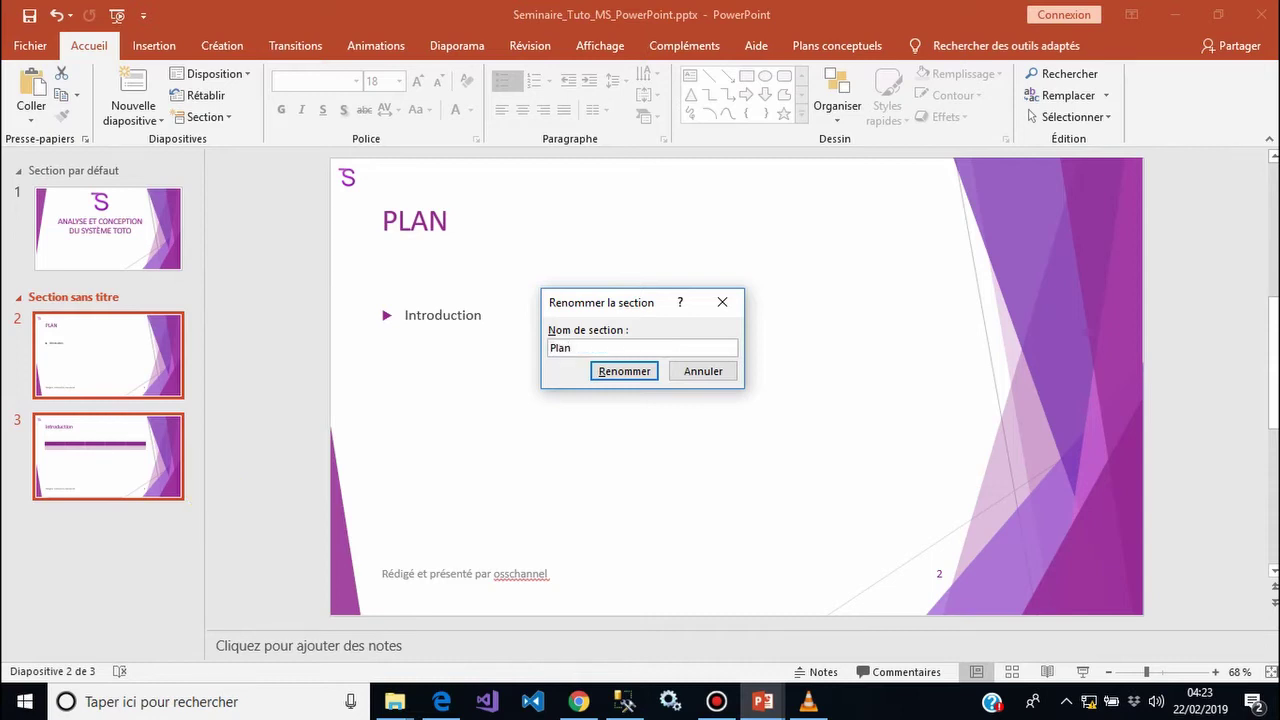
pyautogui.click(628, 373)
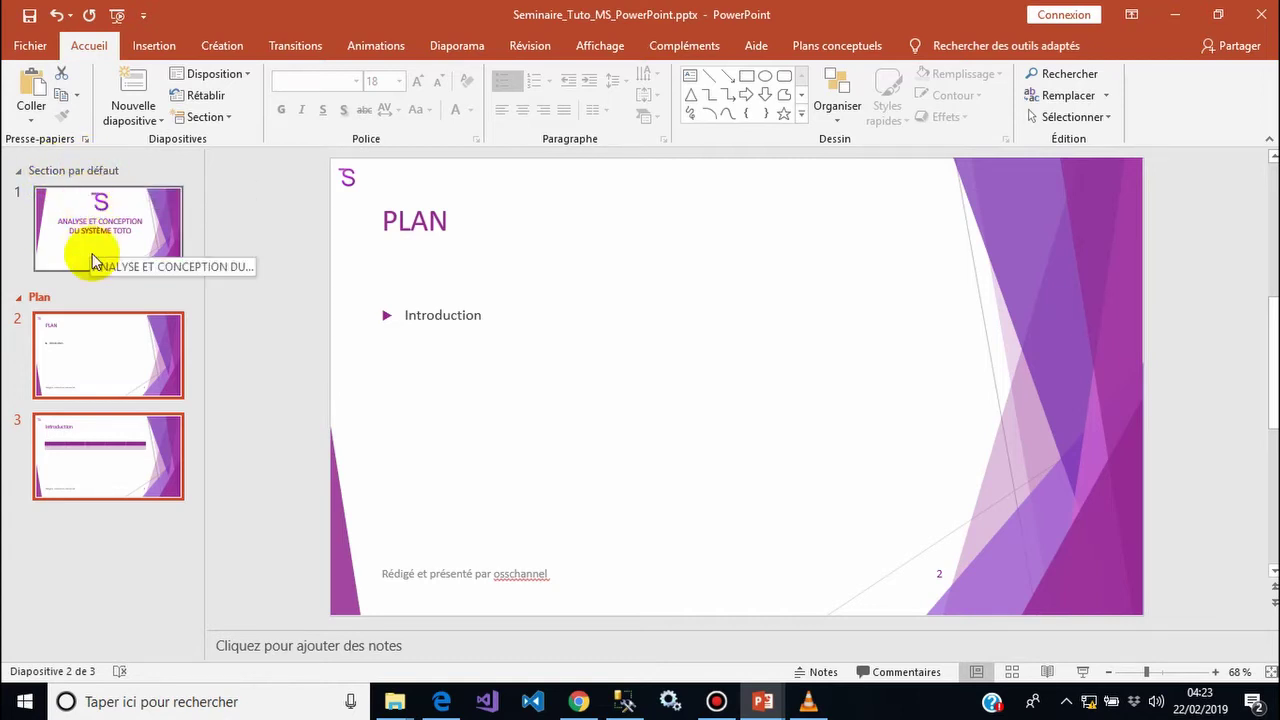
# Rename the default first section to 'Titre'.
pyautogui.rightClick(74, 171)
pyautogui.click(100, 181)
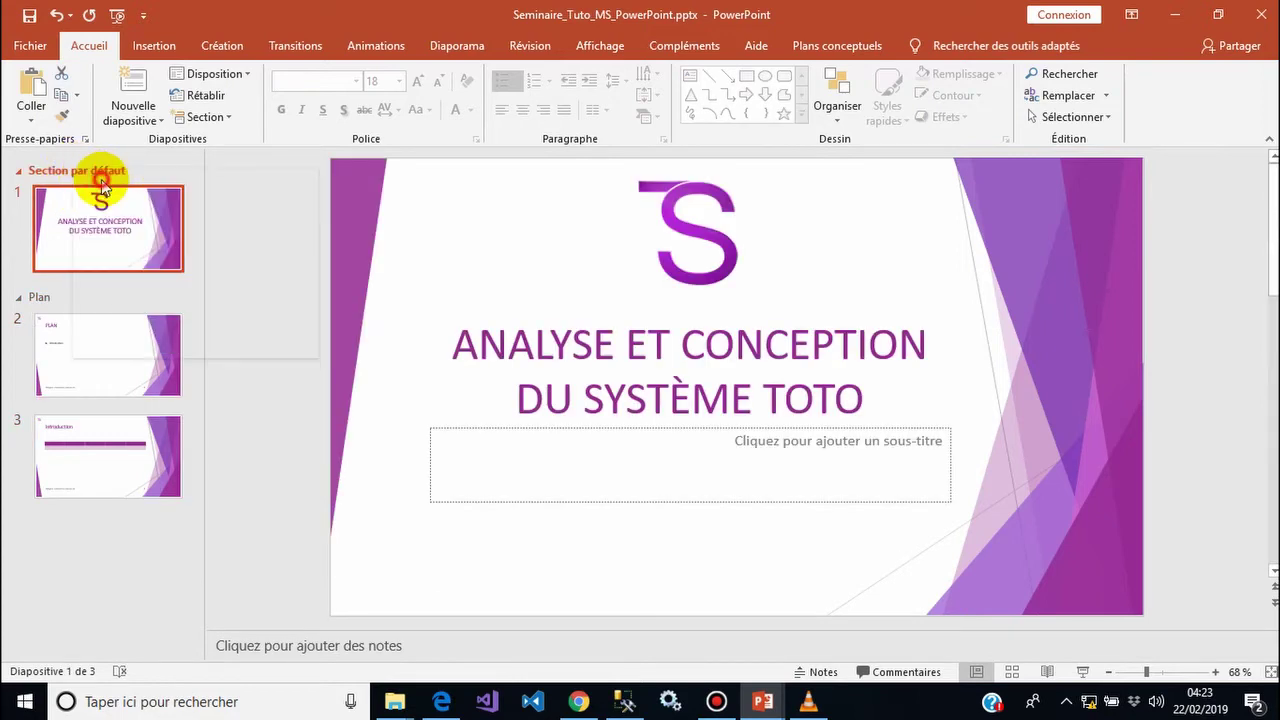
pyautogui.write('T')
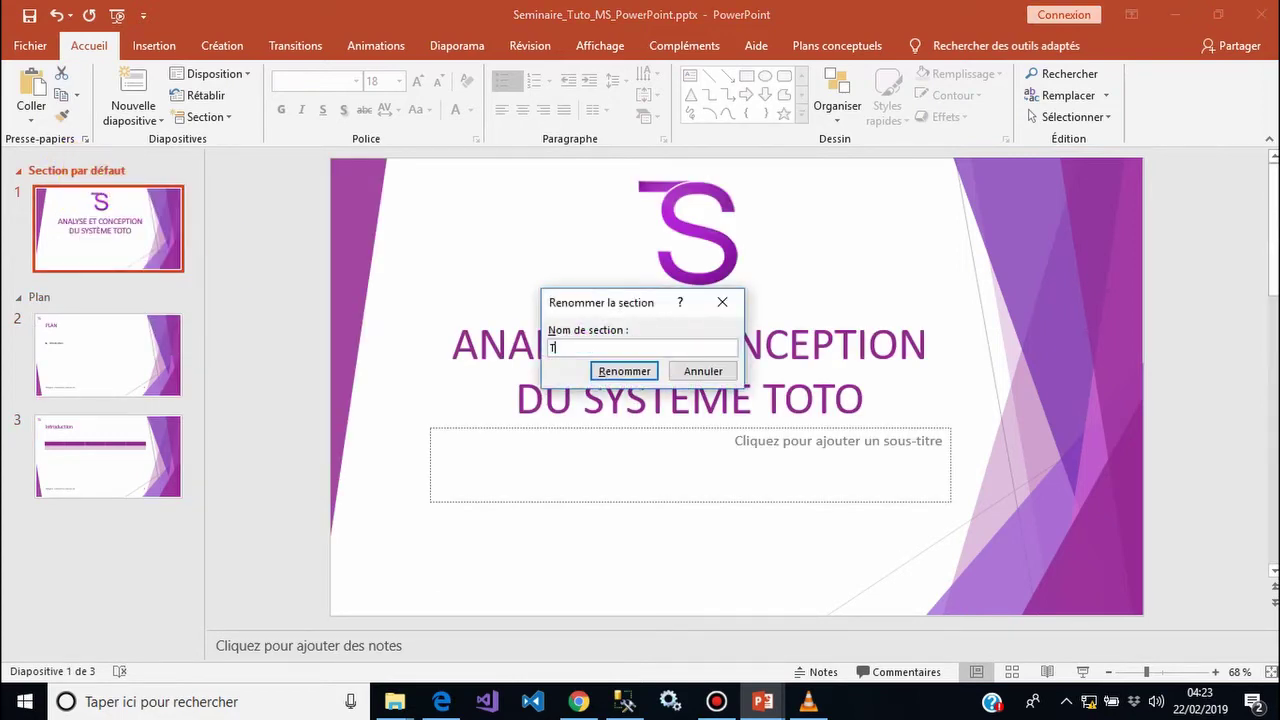
pyautogui.write('itre')
pyautogui.click(623, 371)
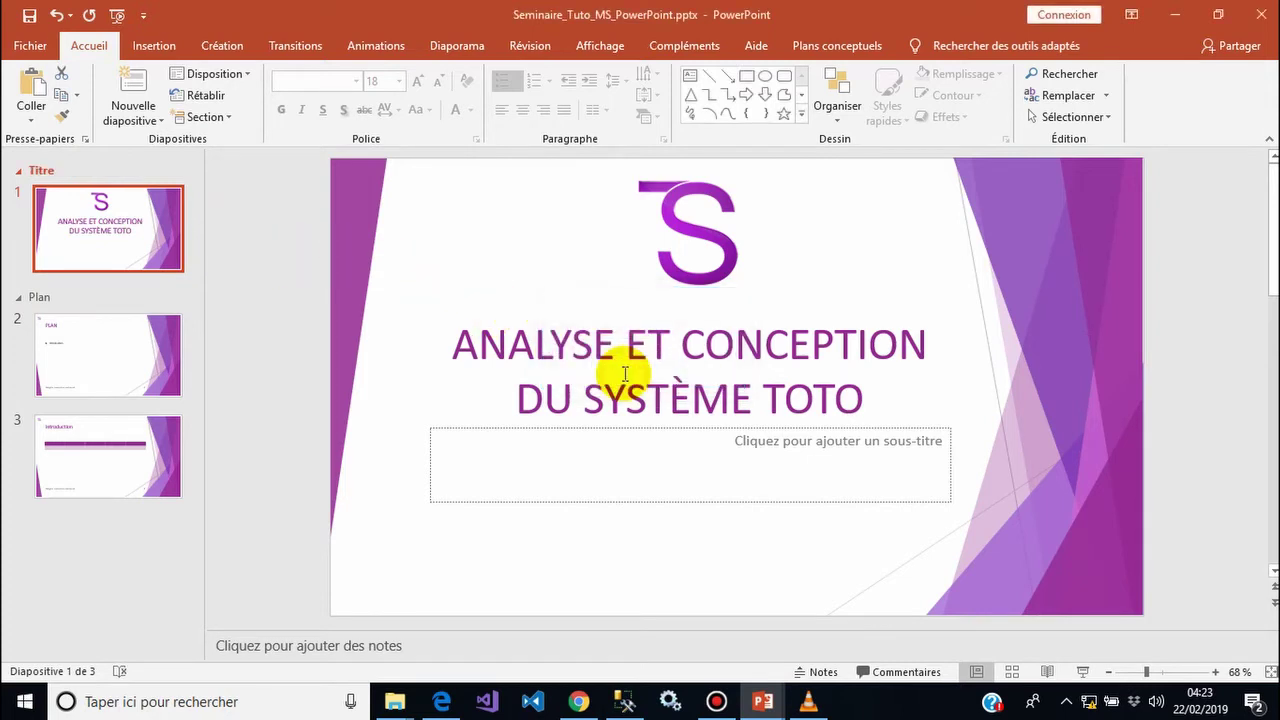
# Add a section named 'Corps' starting at the Introduction slide.
pyautogui.click(102, 447)
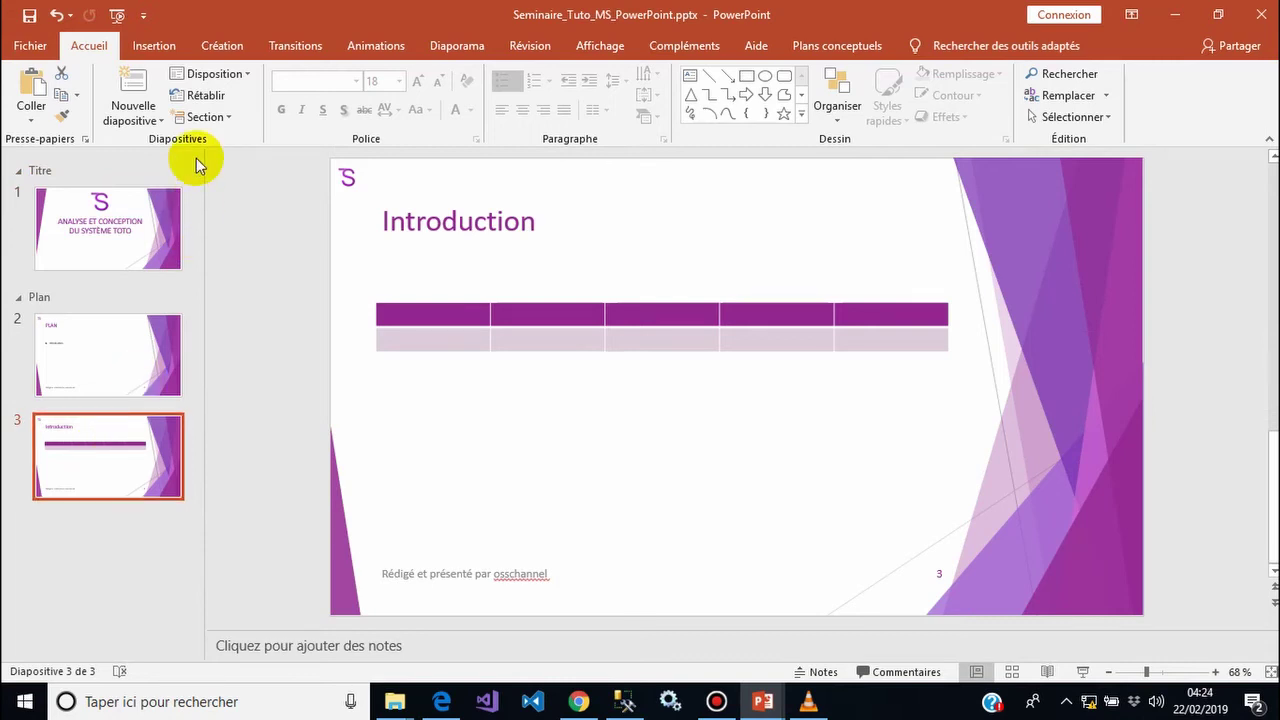
pyautogui.click(200, 118)
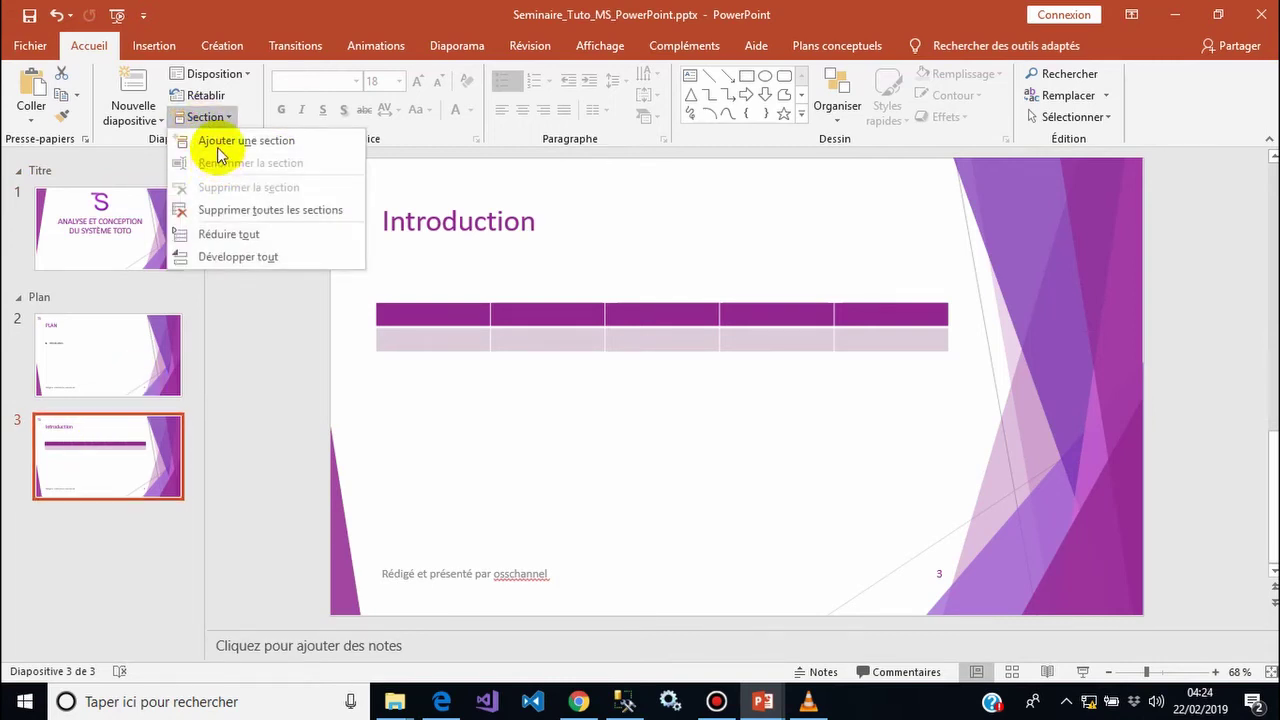
pyautogui.click(212, 141)
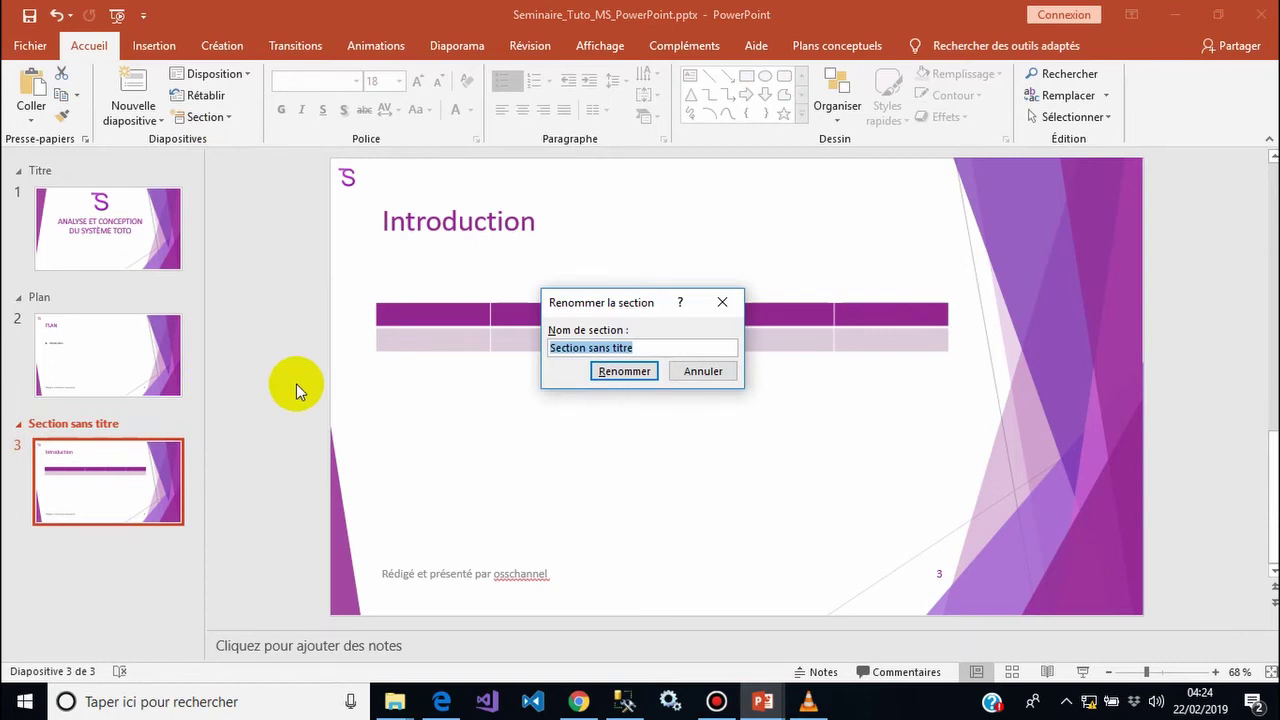
pyautogui.write('Corps')
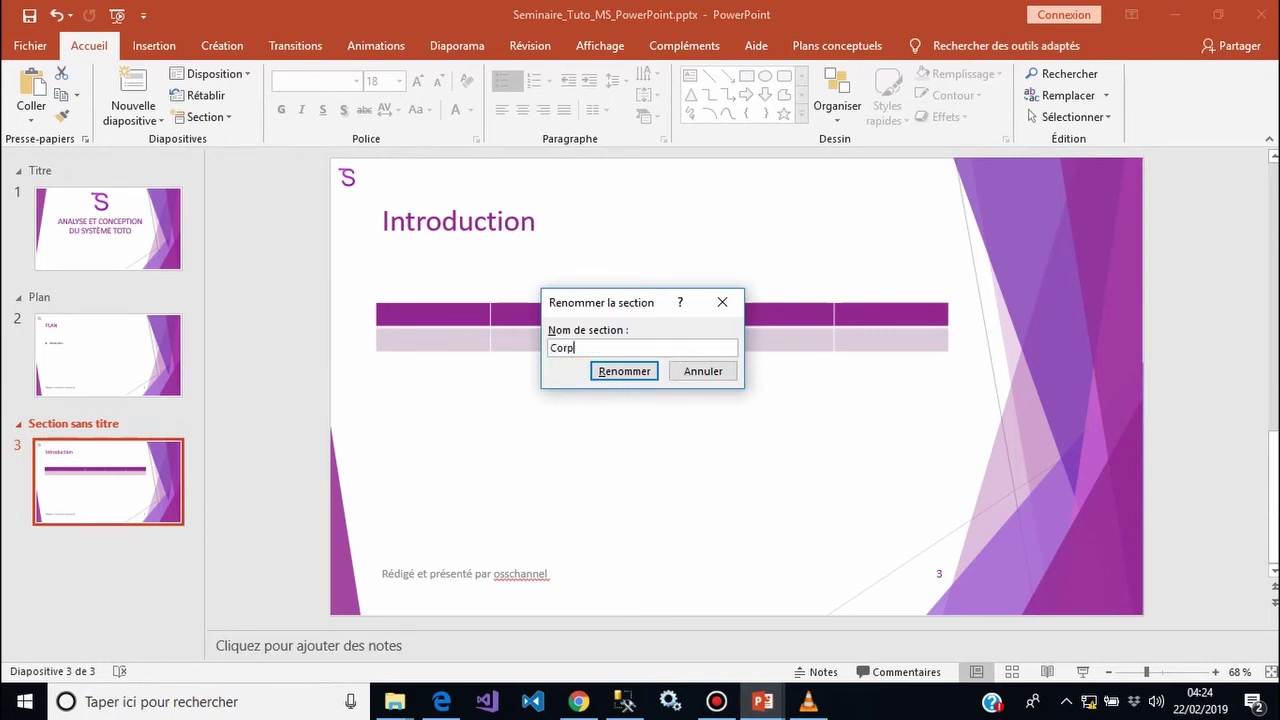
pyautogui.press('Return')
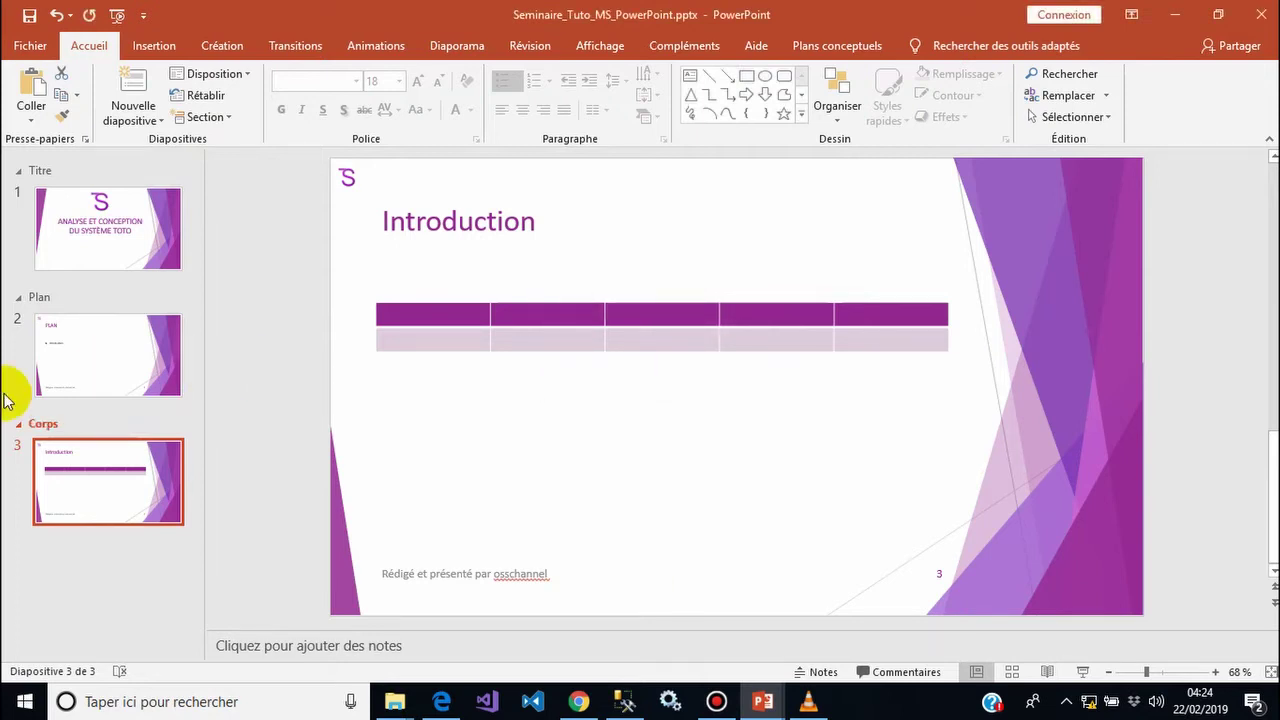
# Collapse Corps, Plan and Titre, re-expand Titre, and show the PLAN slide.
pyautogui.click(18, 424)
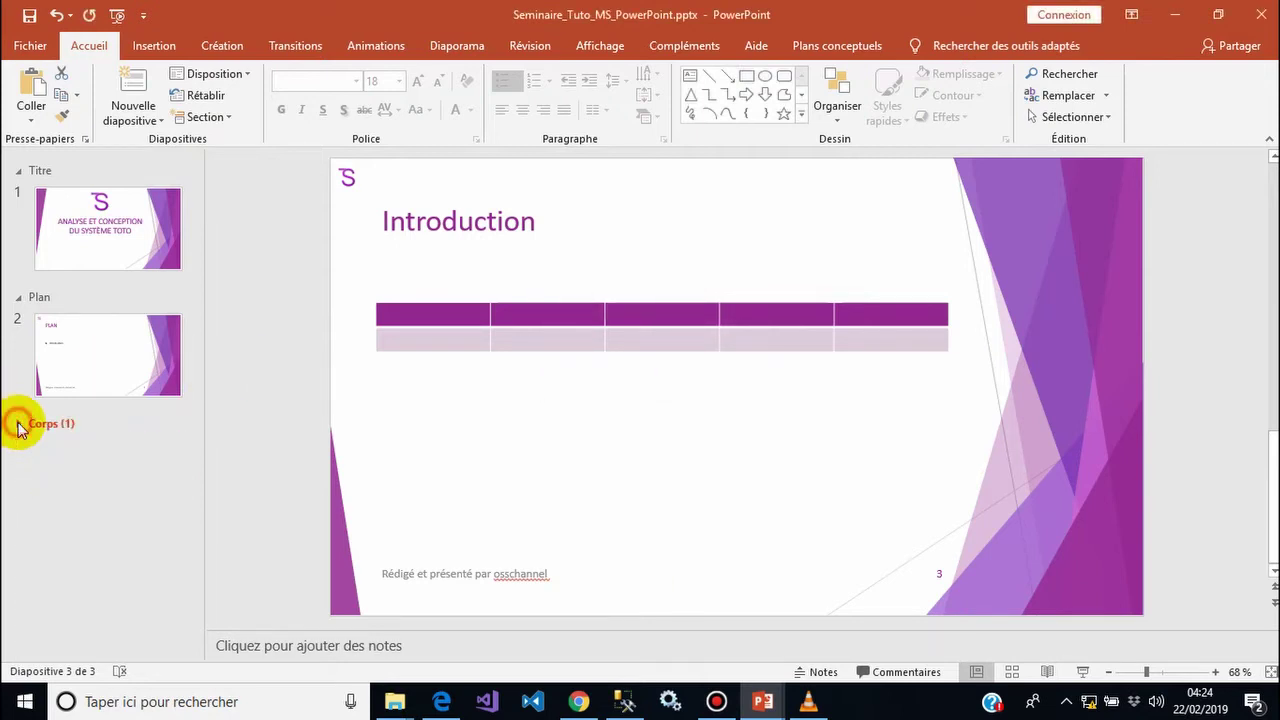
pyautogui.click(18, 297)
pyautogui.click(19, 171)
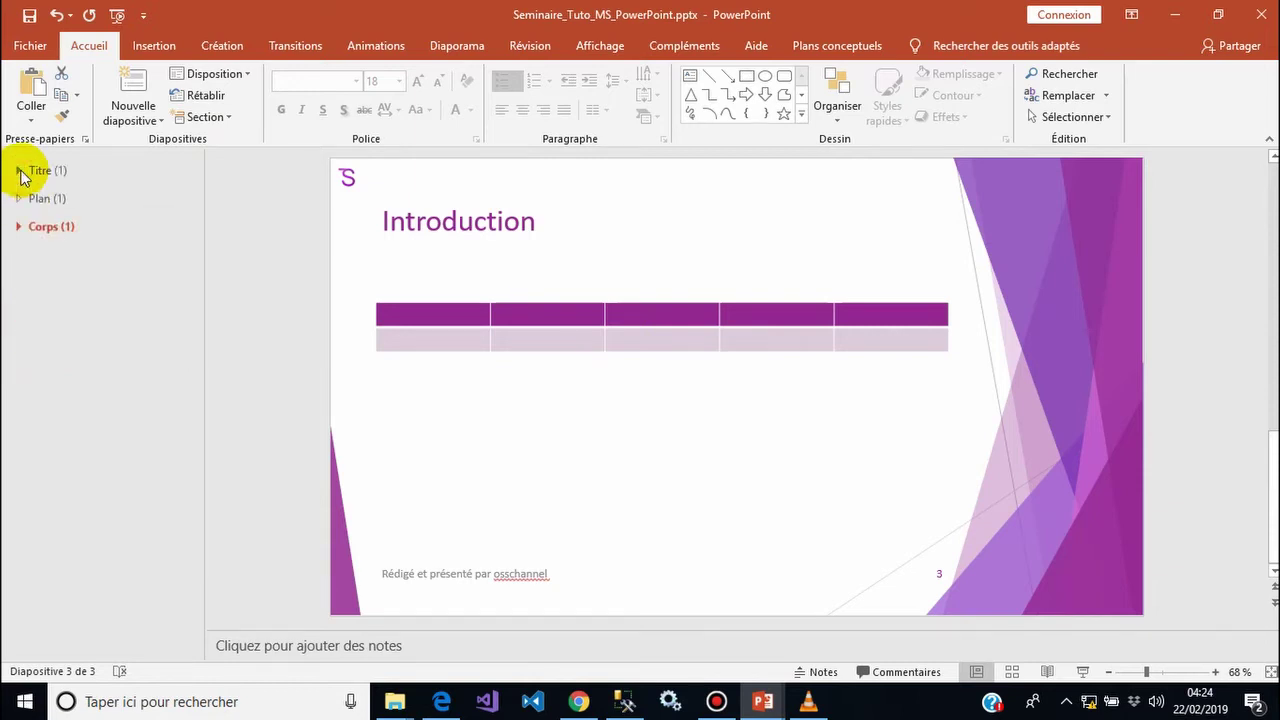
pyautogui.click(19, 171)
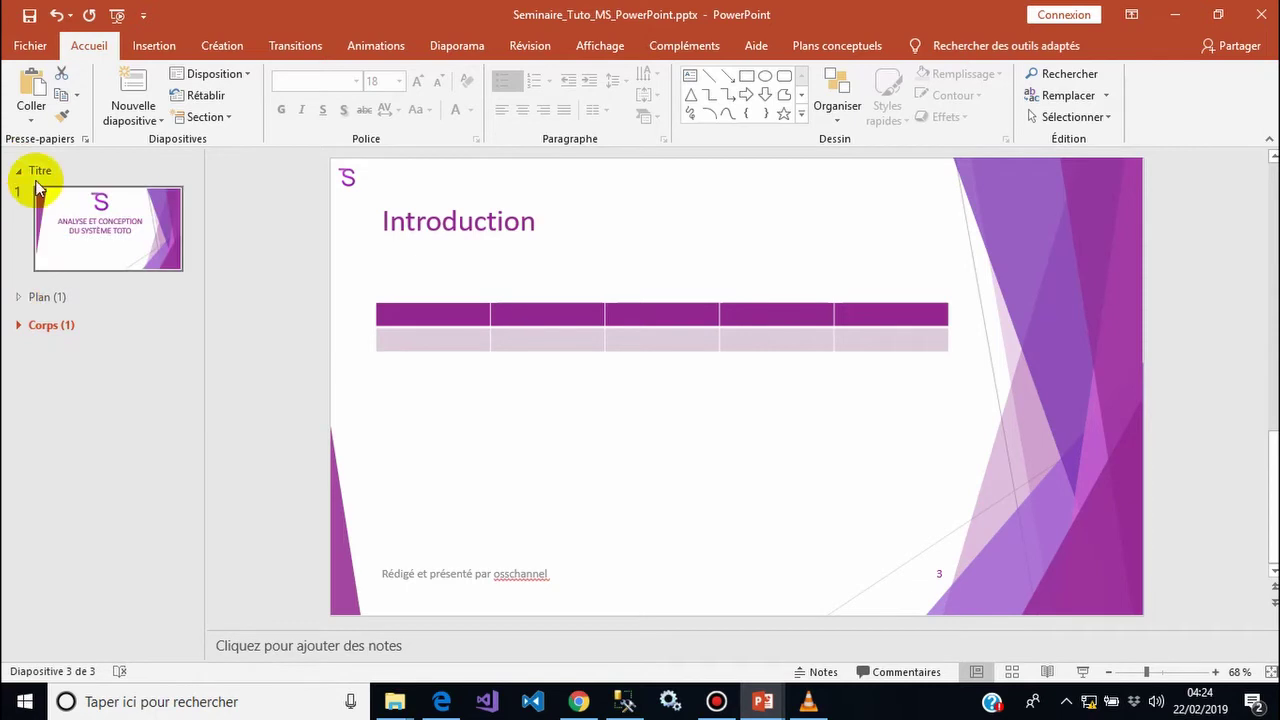
pyautogui.click(40, 170)
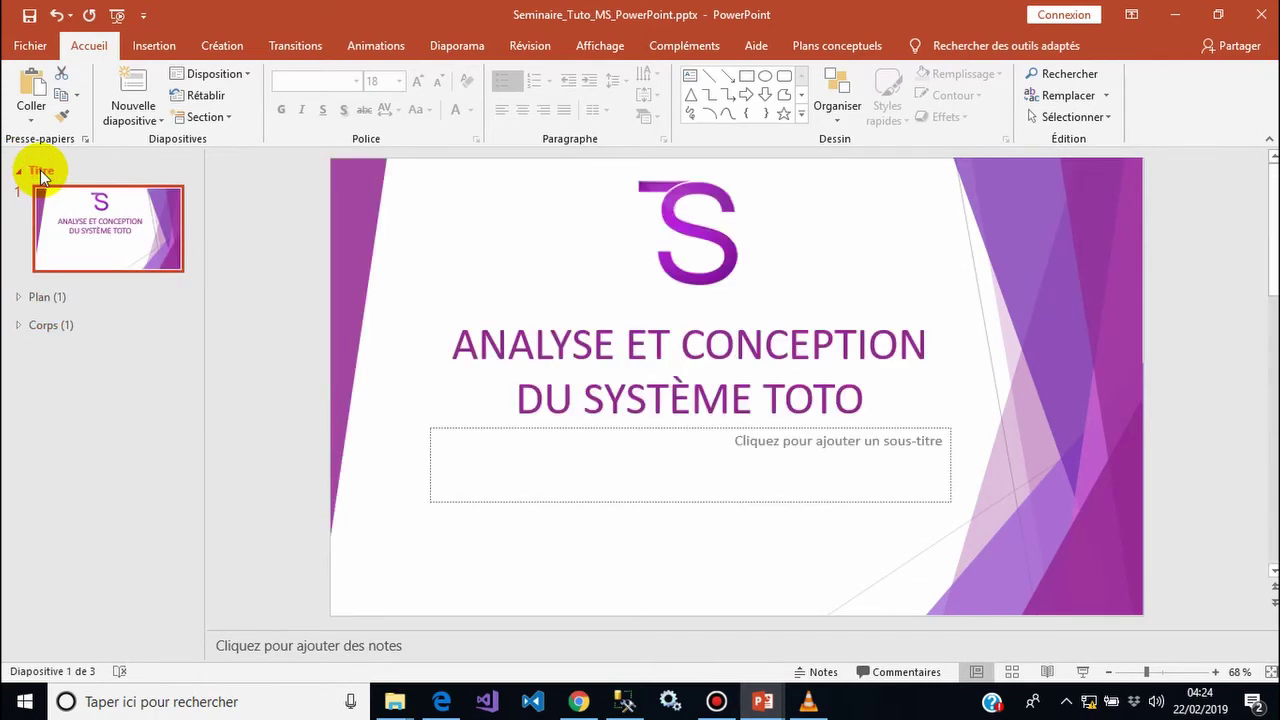
pyautogui.click(50, 298)
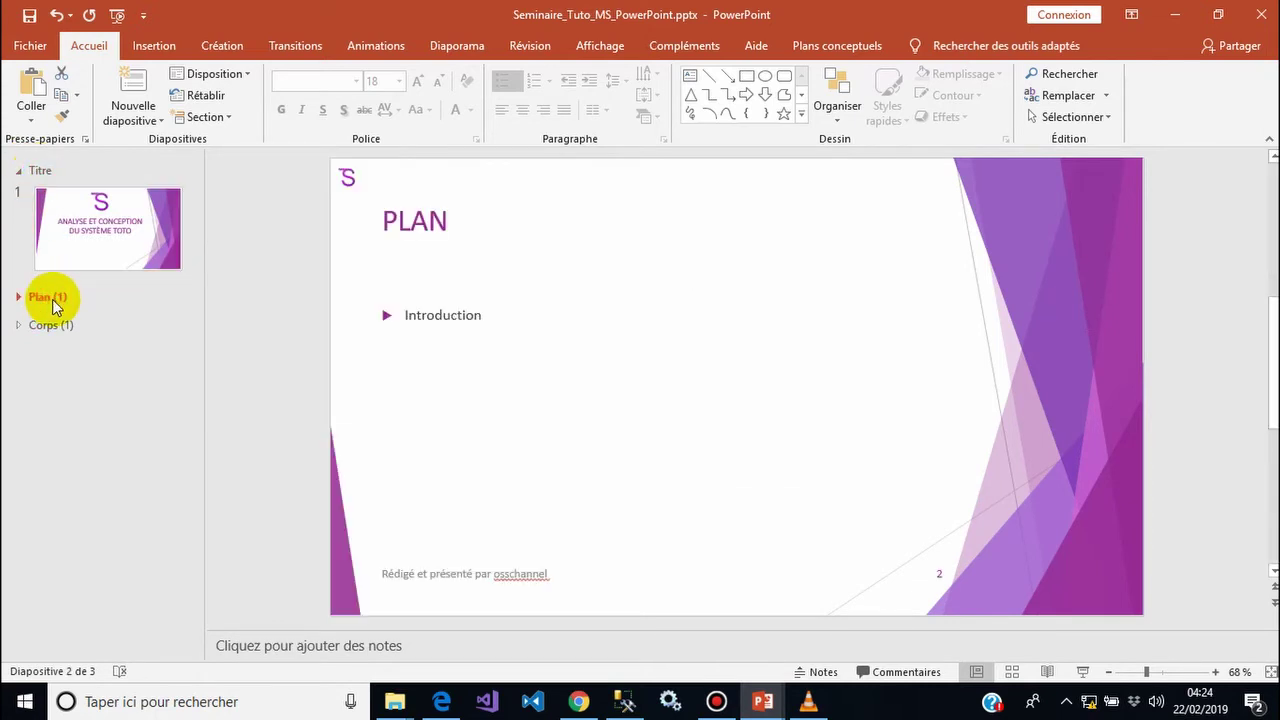
# Delete the Plan section while keeping its slide.
pyautogui.click(20, 298)
pyautogui.rightClick(41, 299)
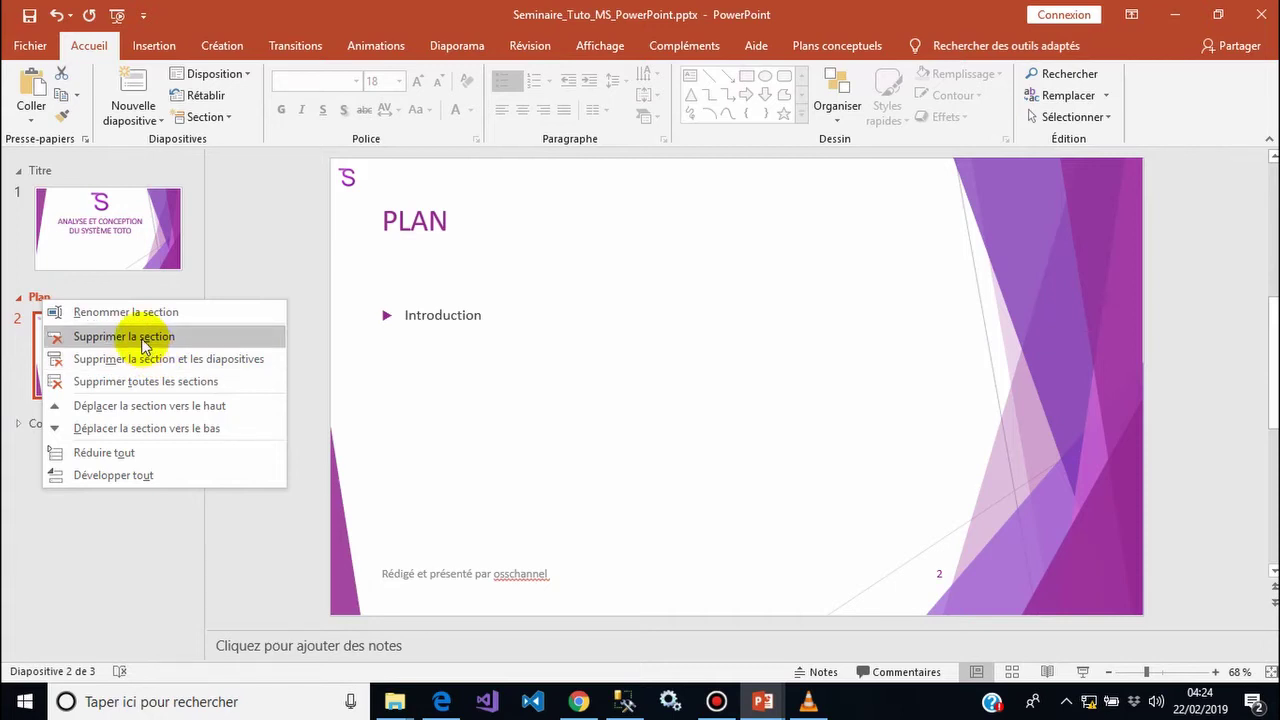
pyautogui.click(124, 336)
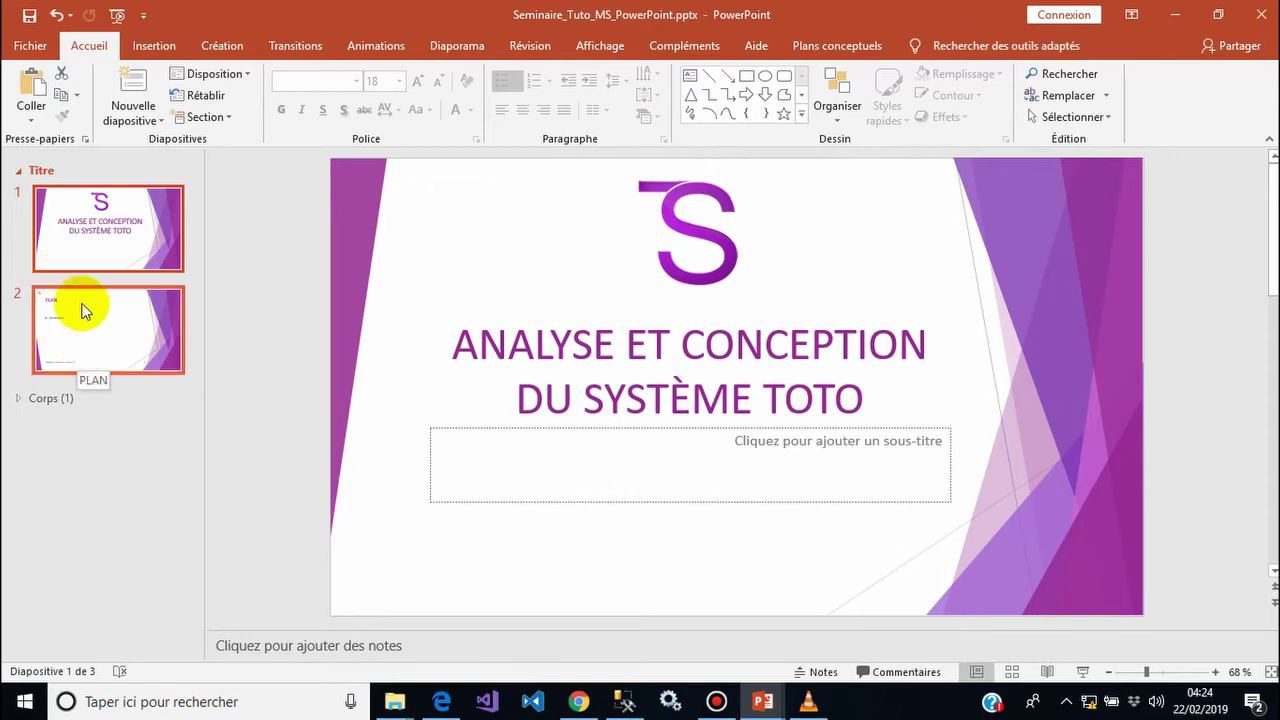
# Remove all remaining sections, save the presentation, and show the PLAN slide.
pyautogui.click(46, 168)
pyautogui.rightClick(46, 168)
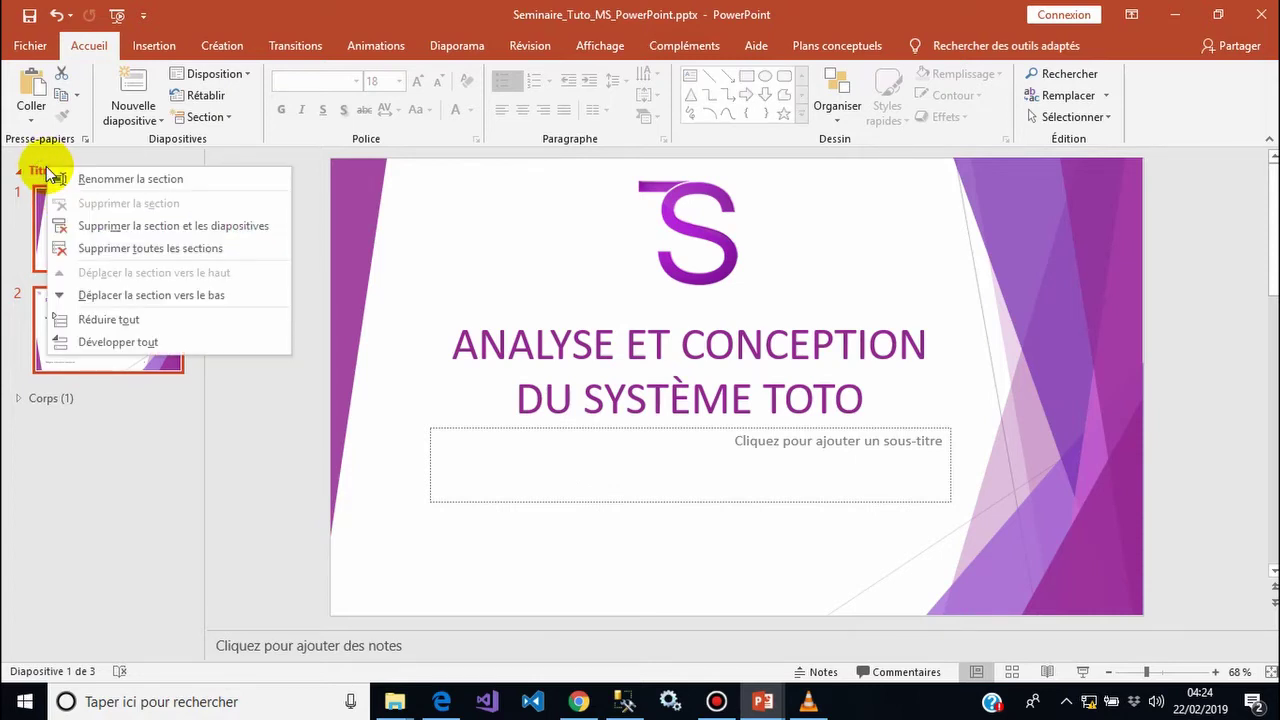
pyautogui.click(116, 247)
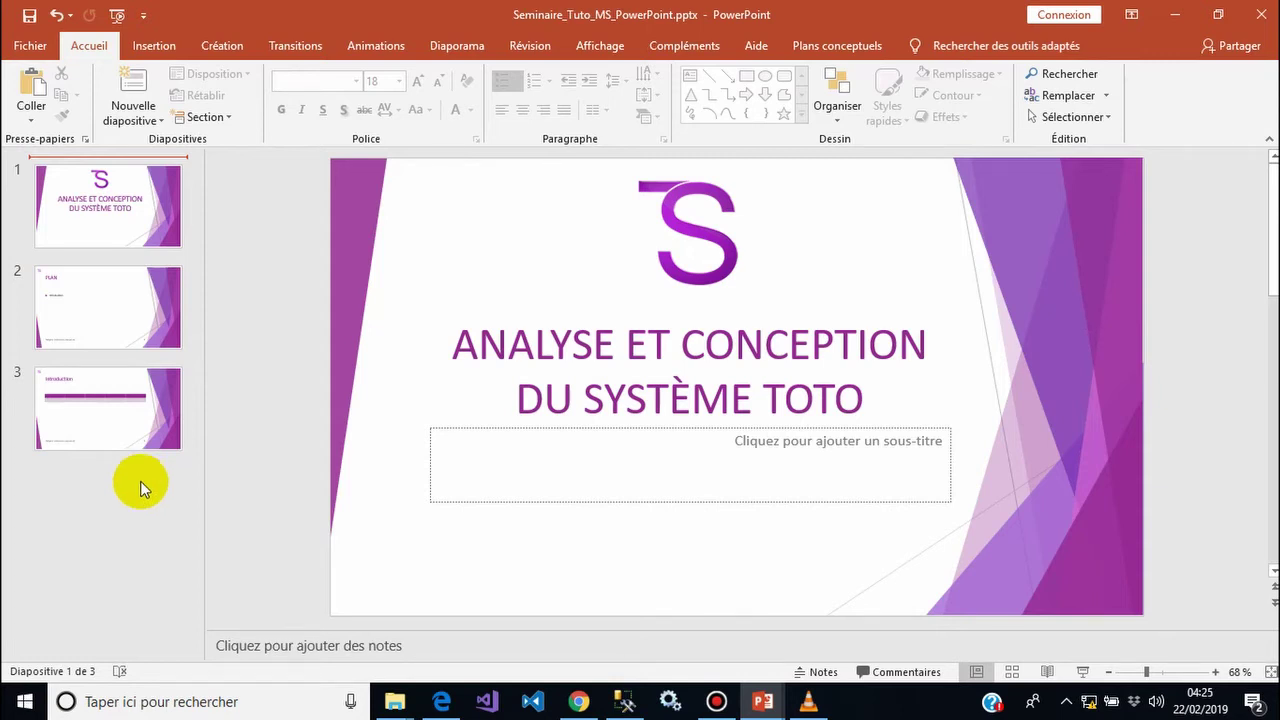
pyautogui.click(30, 16)
pyautogui.click(113, 316)
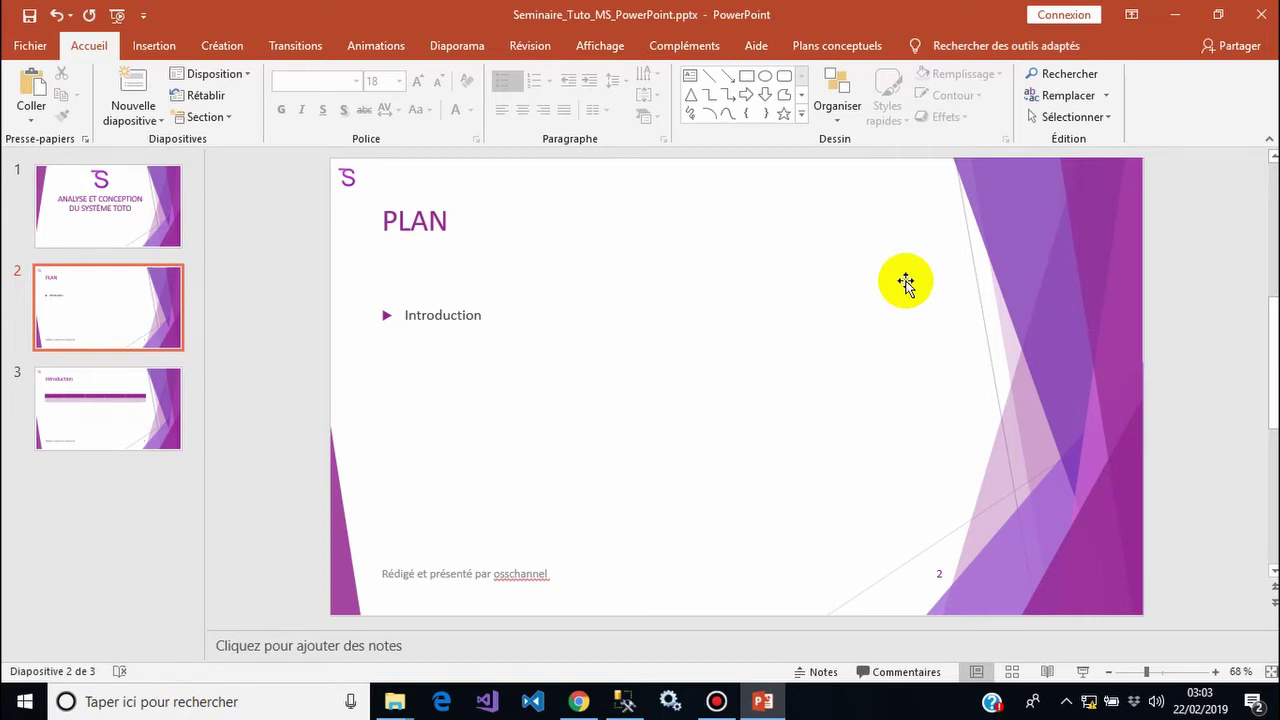
# Replace 'Introduction' with bullets Entreprise d'accueil, Contexte et problématique, Solutions possibles, Choix de la solution, Description de la solution, Conclusion.
pyautogui.doubleClick(446, 317)
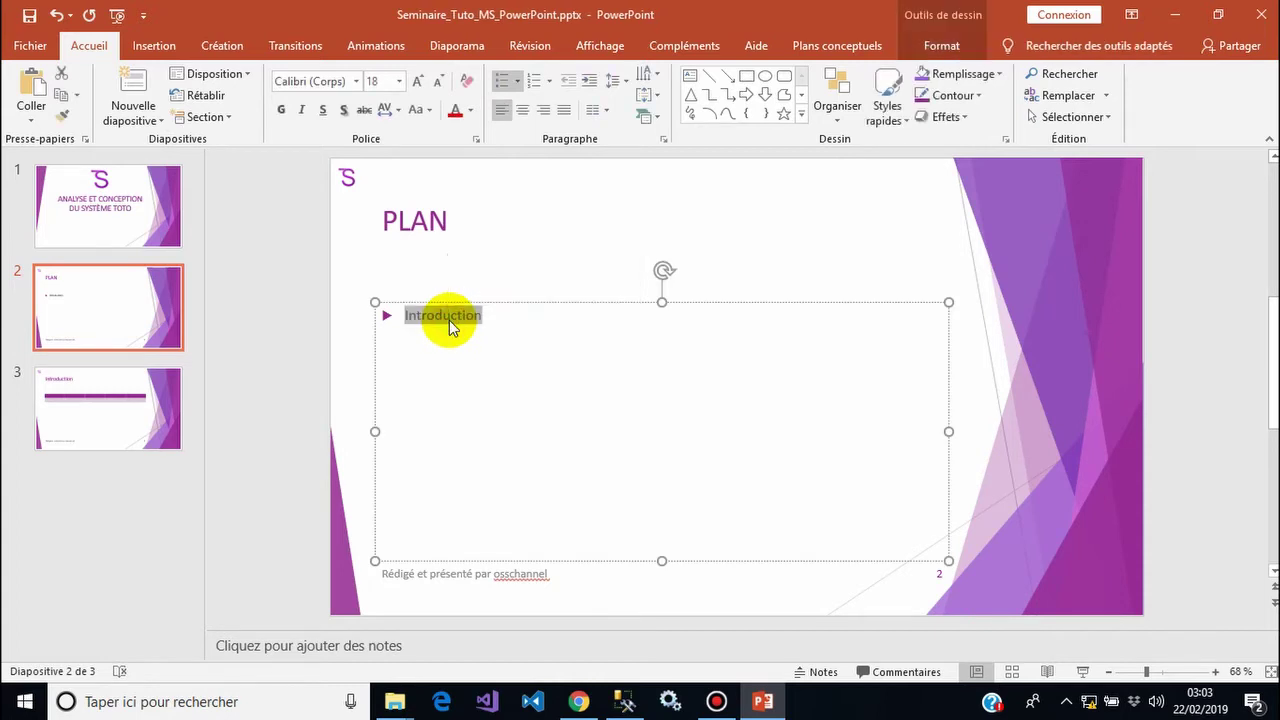
pyautogui.write('Entreprise')
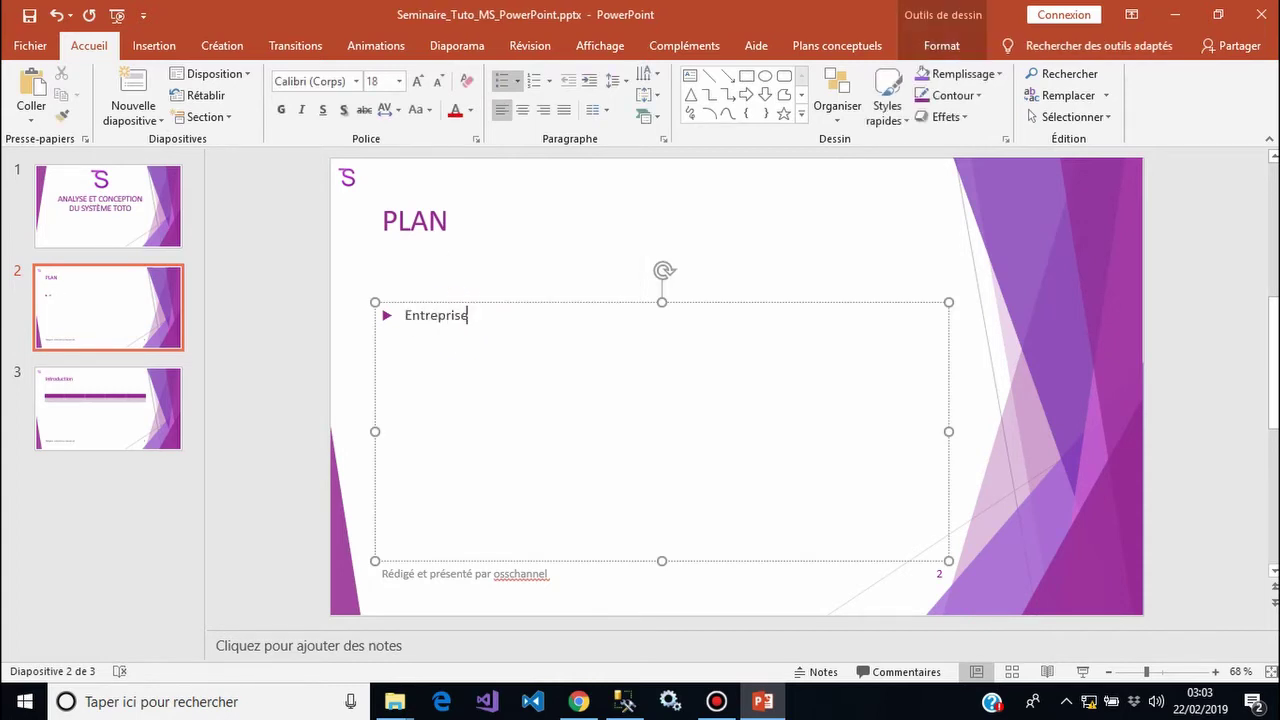
pyautogui.write(" d'accue")
pyautogui.write('il')
pyautogui.press('Return')
pyautogui.write('Context')
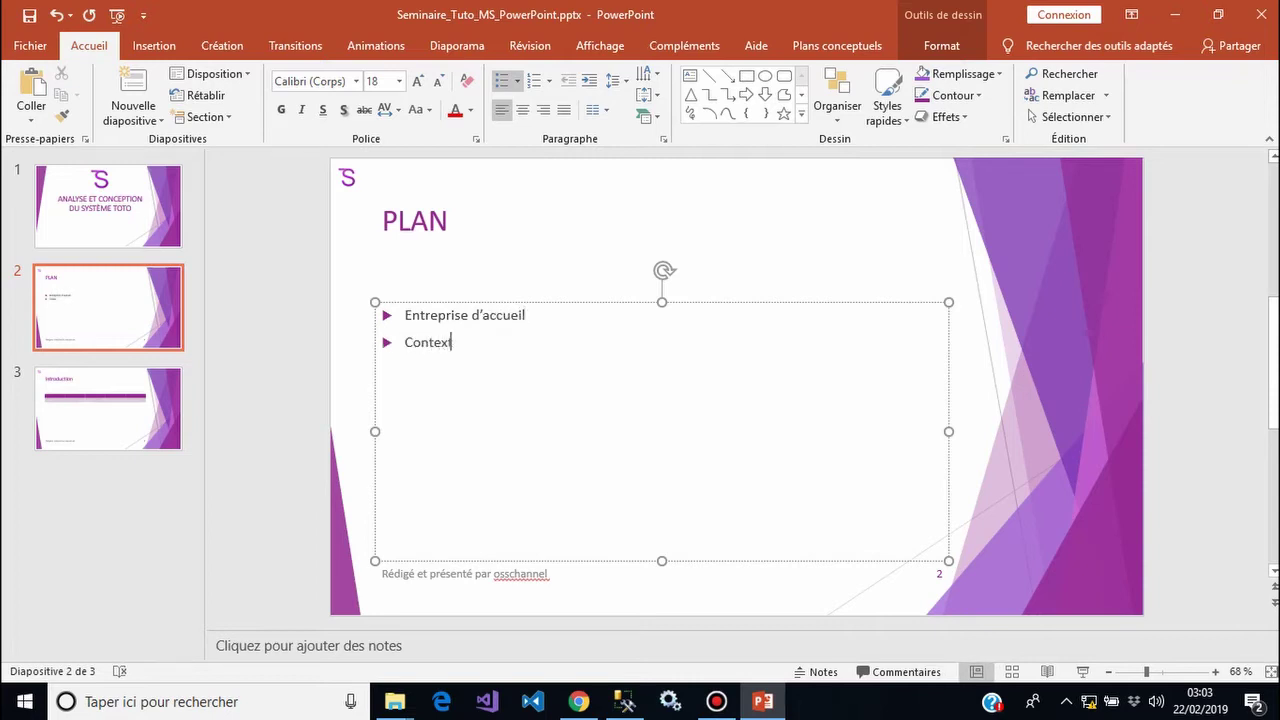
pyautogui.write('e et prob')
pyautogui.write('lémat')
pyautogui.write('ique')
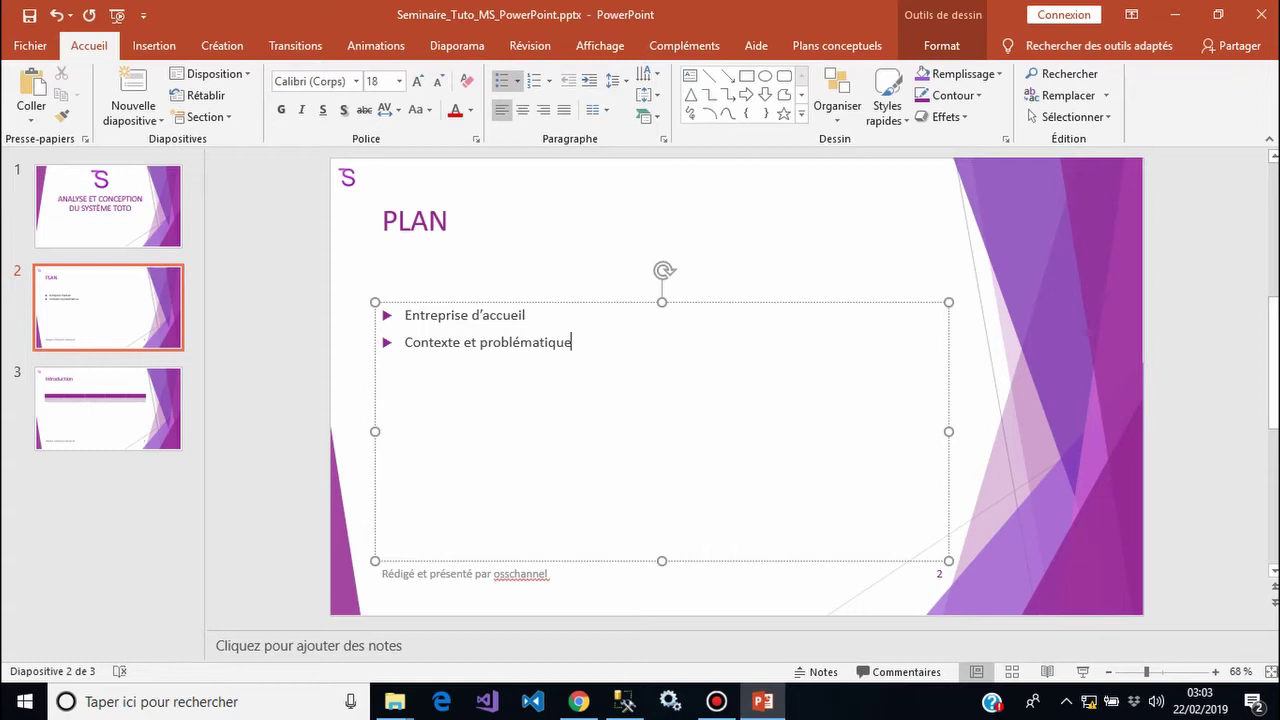
pyautogui.press('Return')
pyautogui.write('S')
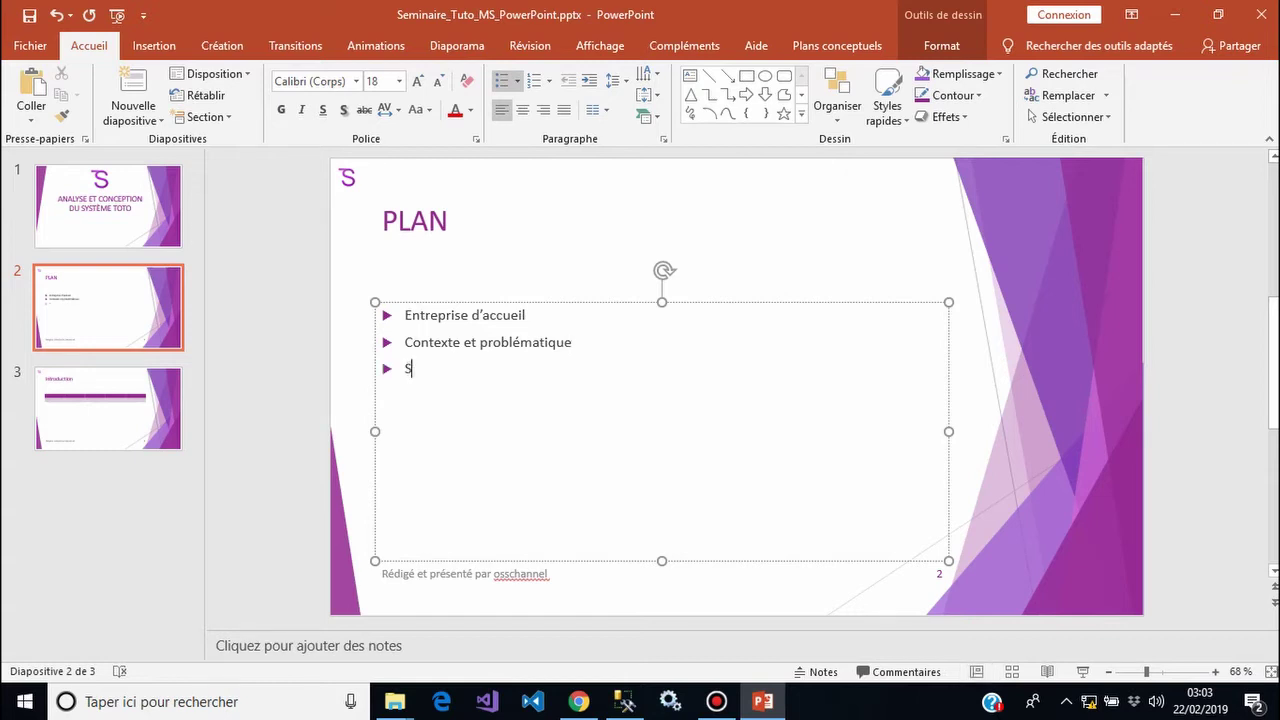
pyautogui.write('olutions ')
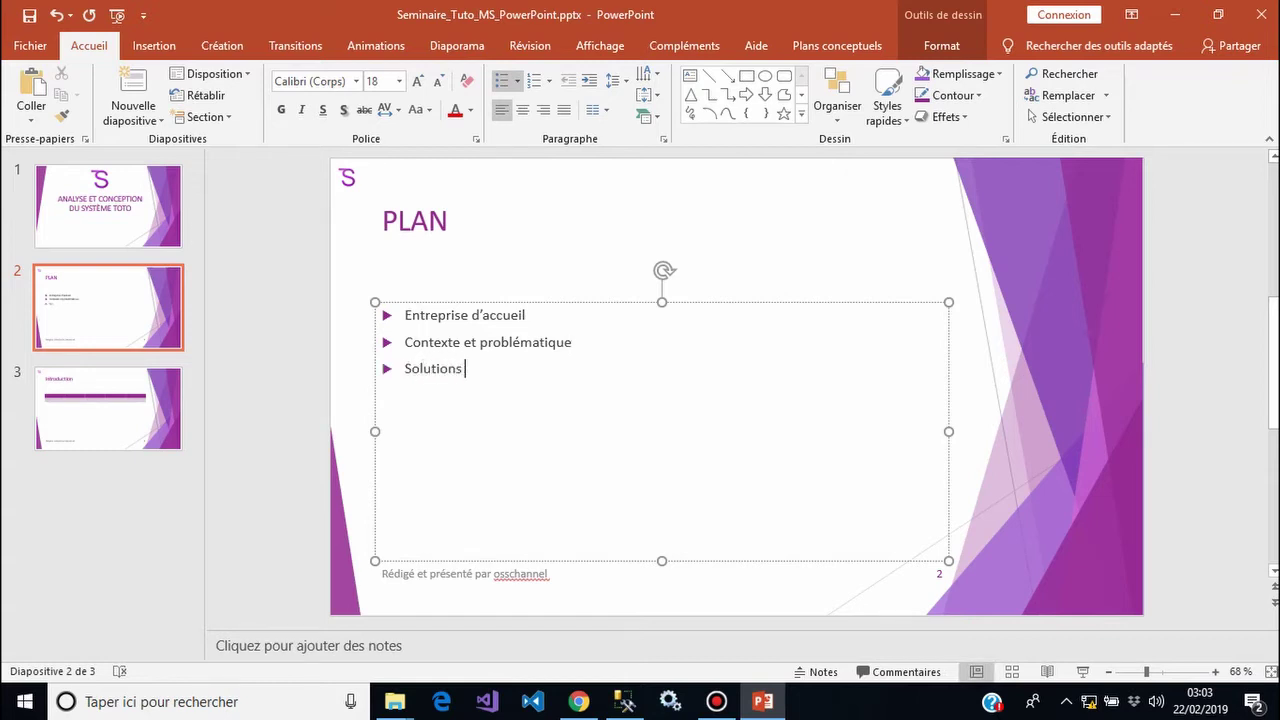
pyautogui.write('possib')
pyautogui.write('les')
pyautogui.press('Return')
pyautogui.write('C')
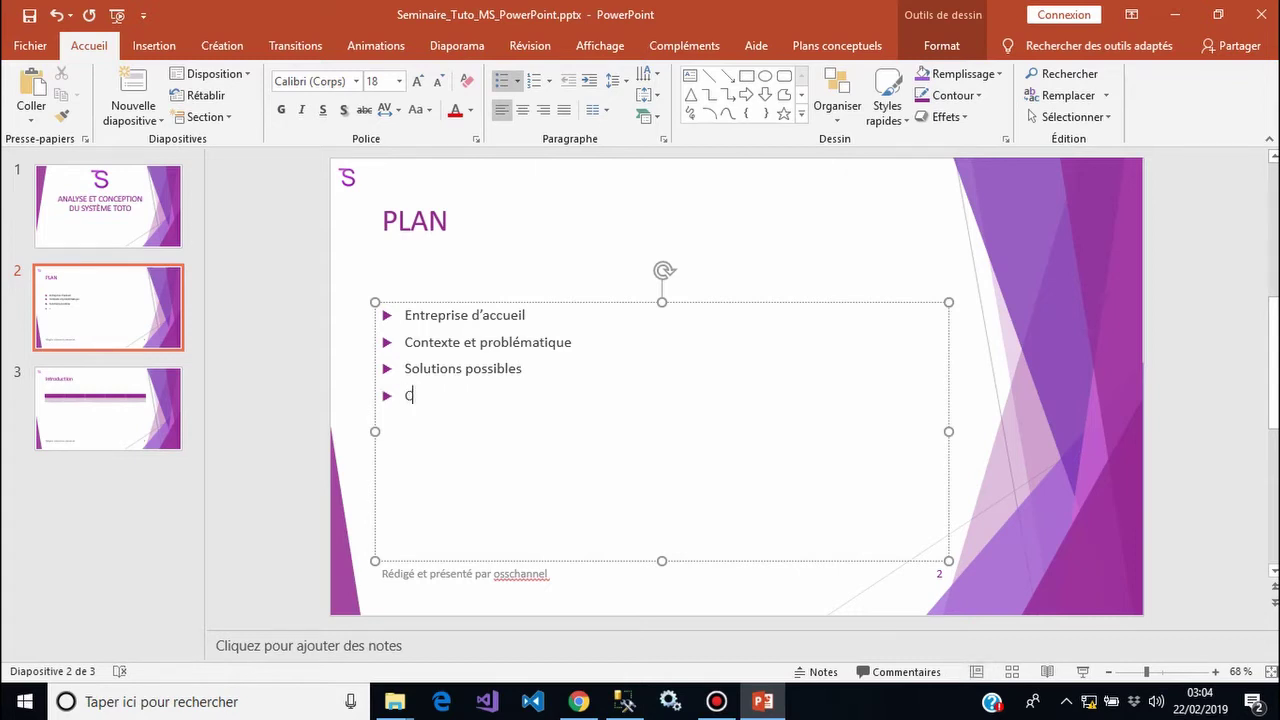
pyautogui.write('hoix ')
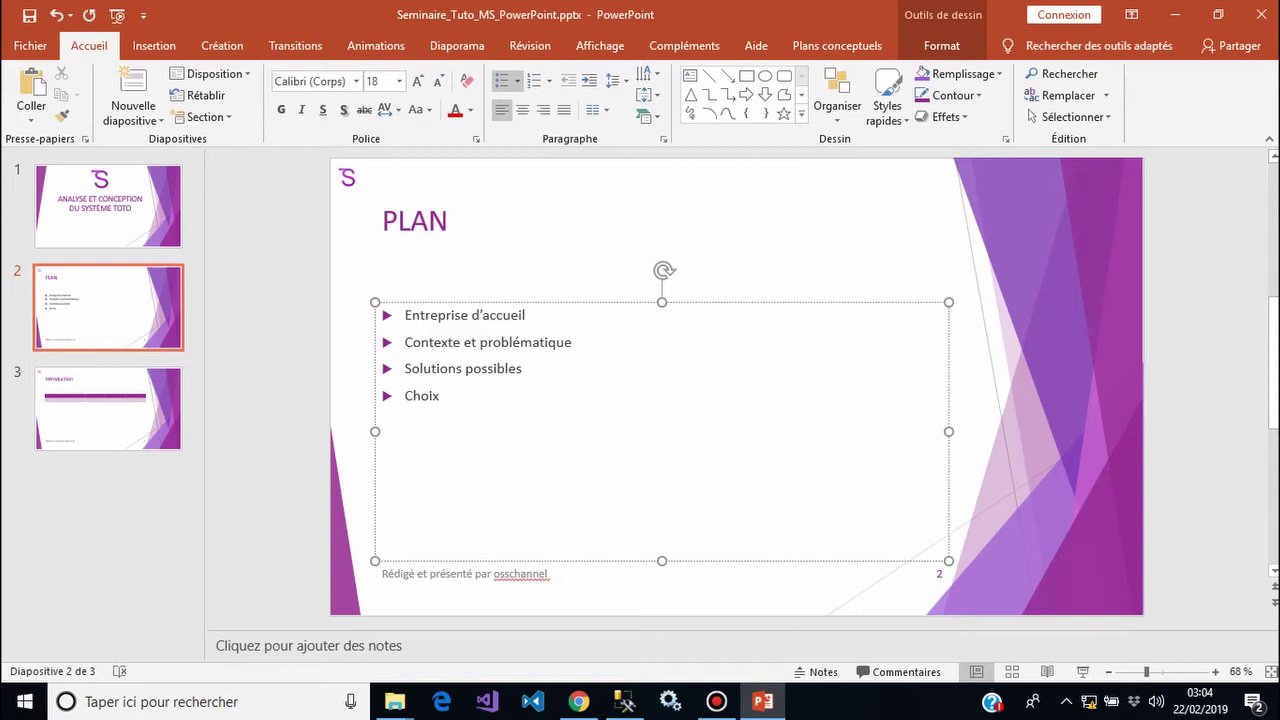
pyautogui.write('de la ')
pyautogui.write('so')
pyautogui.write('lu')
pyautogui.write('tion')
pyautogui.press('Return')
pyautogui.write('De')
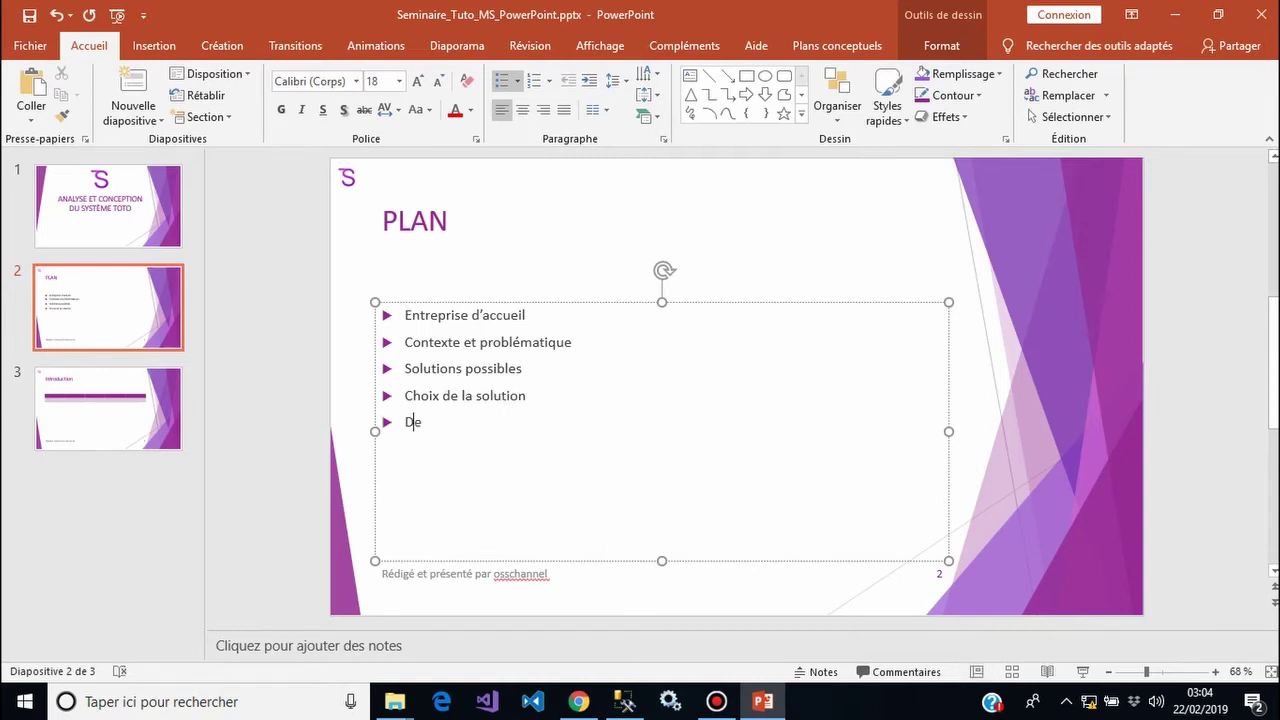
pyautogui.write('scripti')
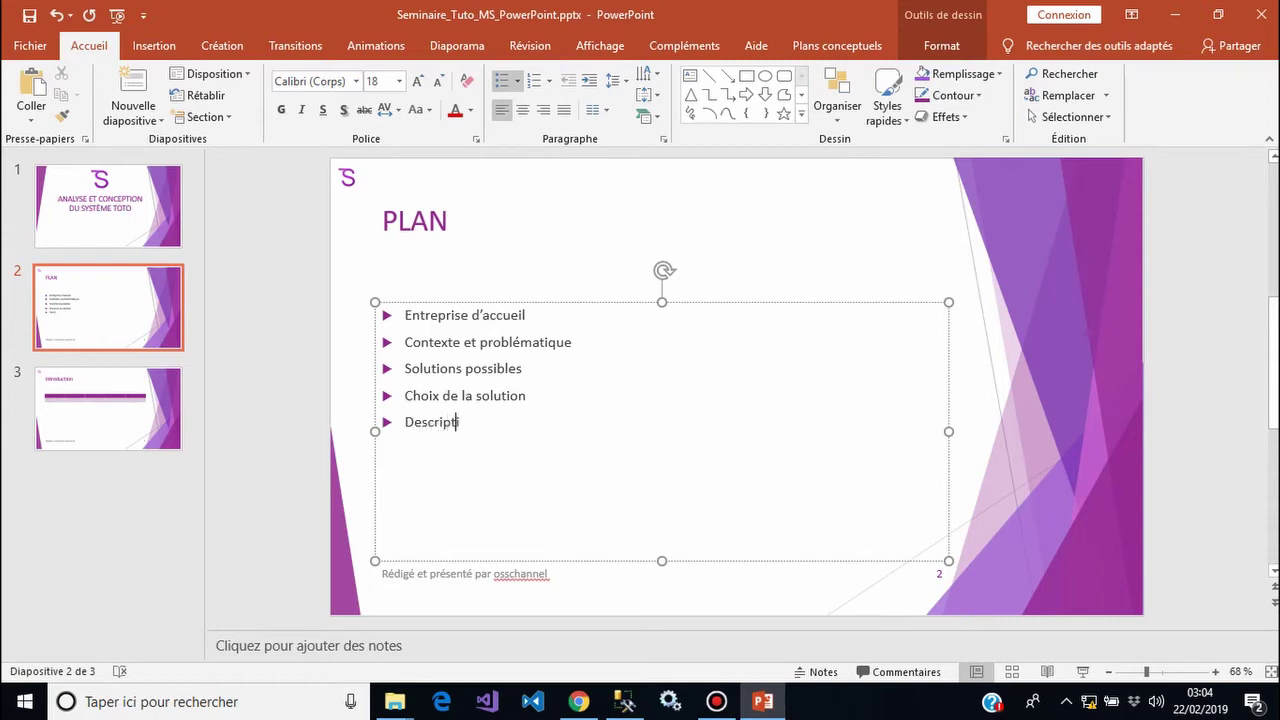
pyautogui.write('on de l')
pyautogui.write('a solution')
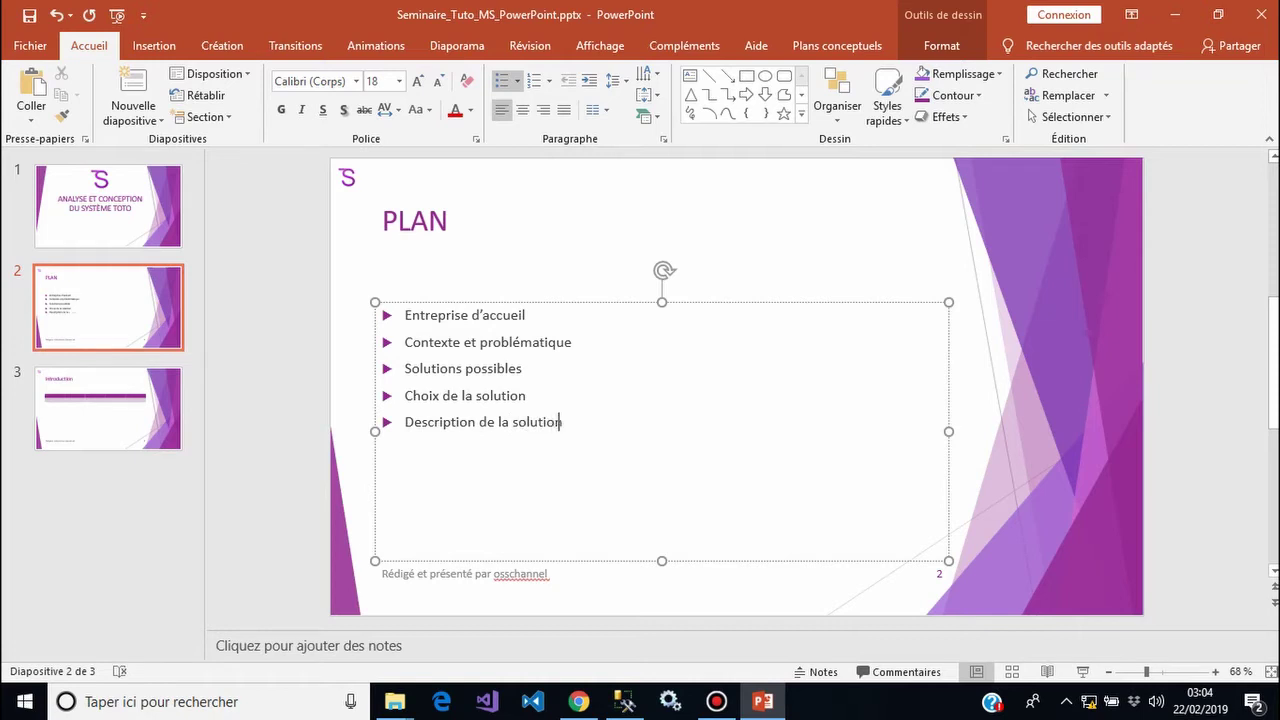
pyautogui.press('Return')
pyautogui.write('Conclu')
pyautogui.write('sion')
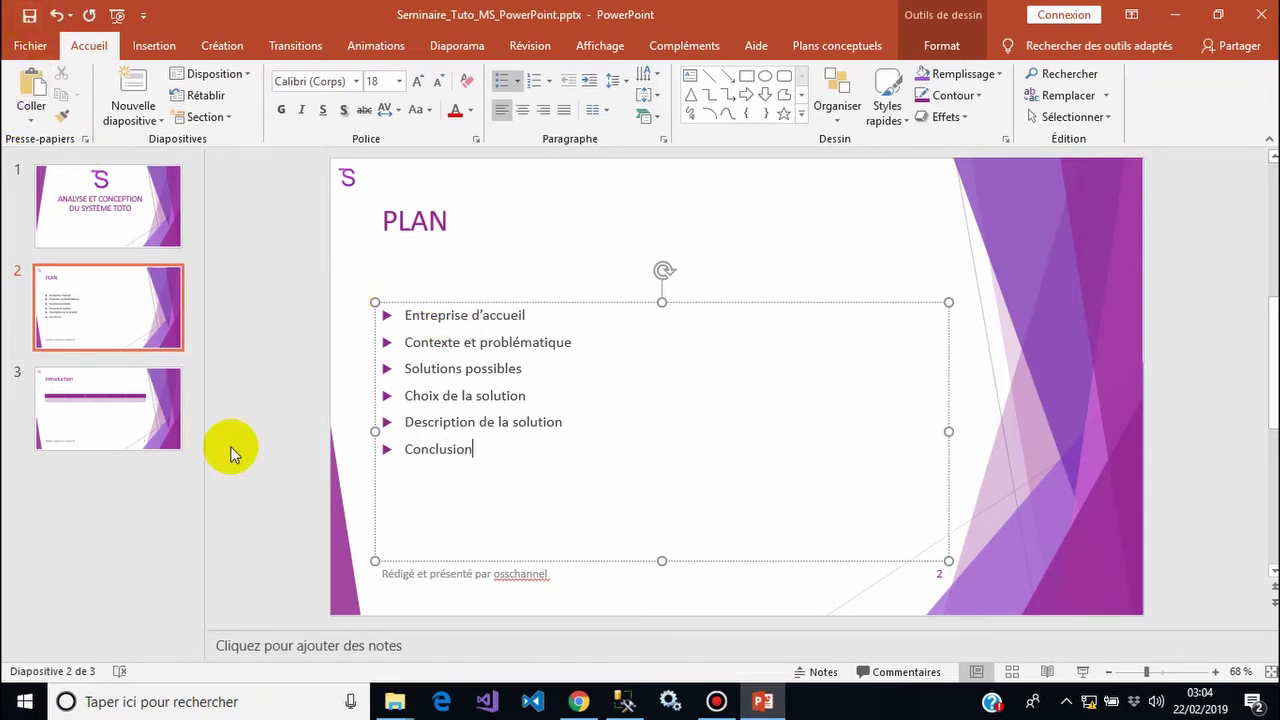
# Retitle the Introduction slide (slide 3) as 'ENTREPRISE D'ACCUEIL'.
pyautogui.click(100, 426)
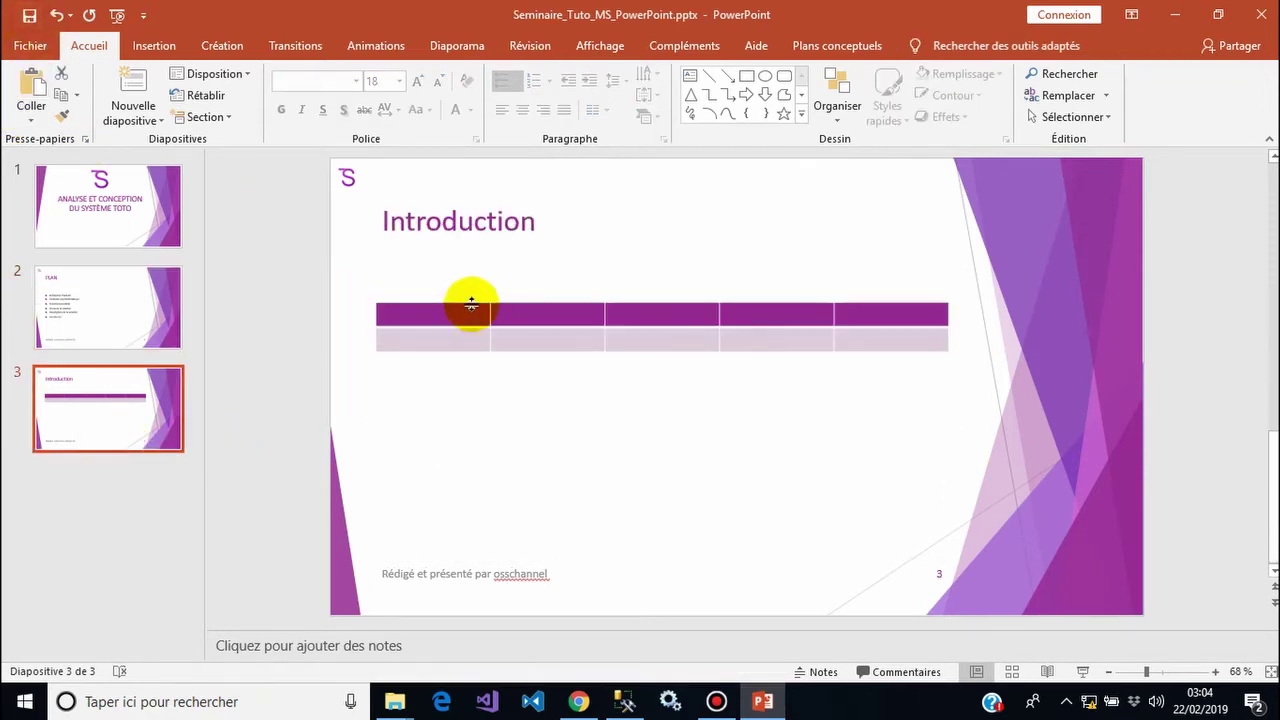
pyautogui.doubleClick(457, 222)
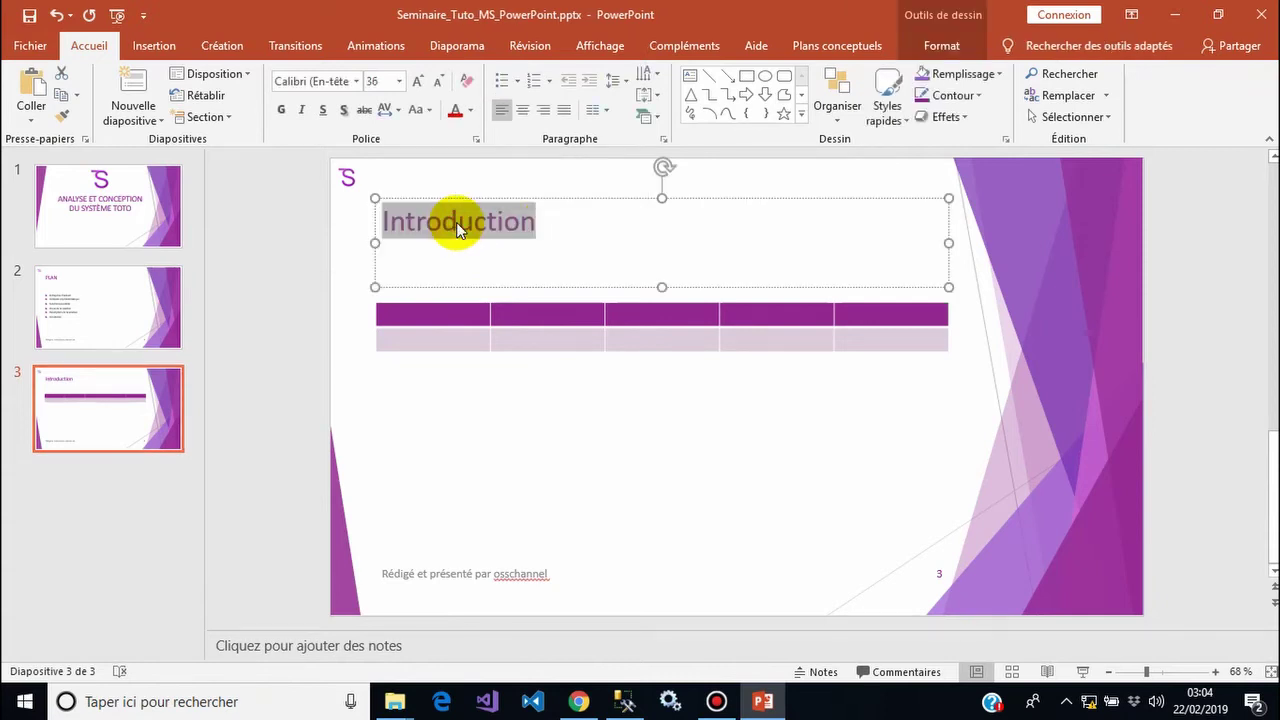
pyautogui.write('ENTREPRISE')
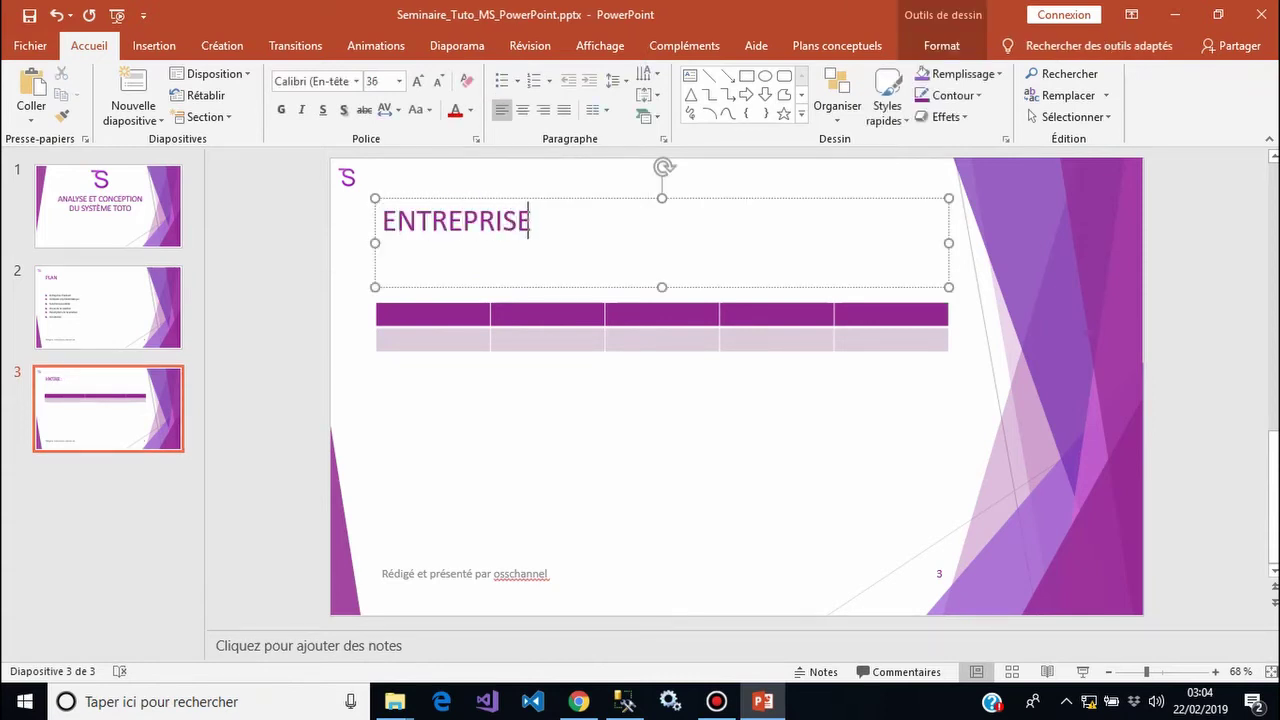
pyautogui.write(" D'ACCU")
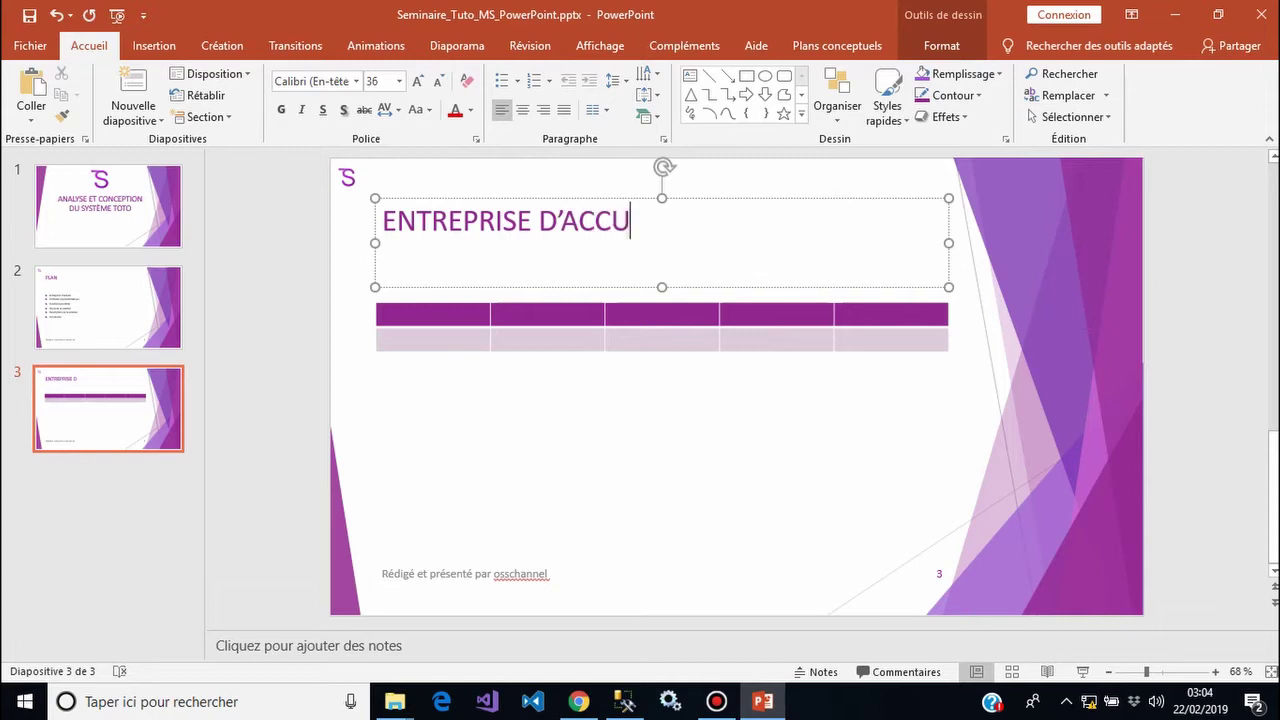
pyautogui.write('EIL')
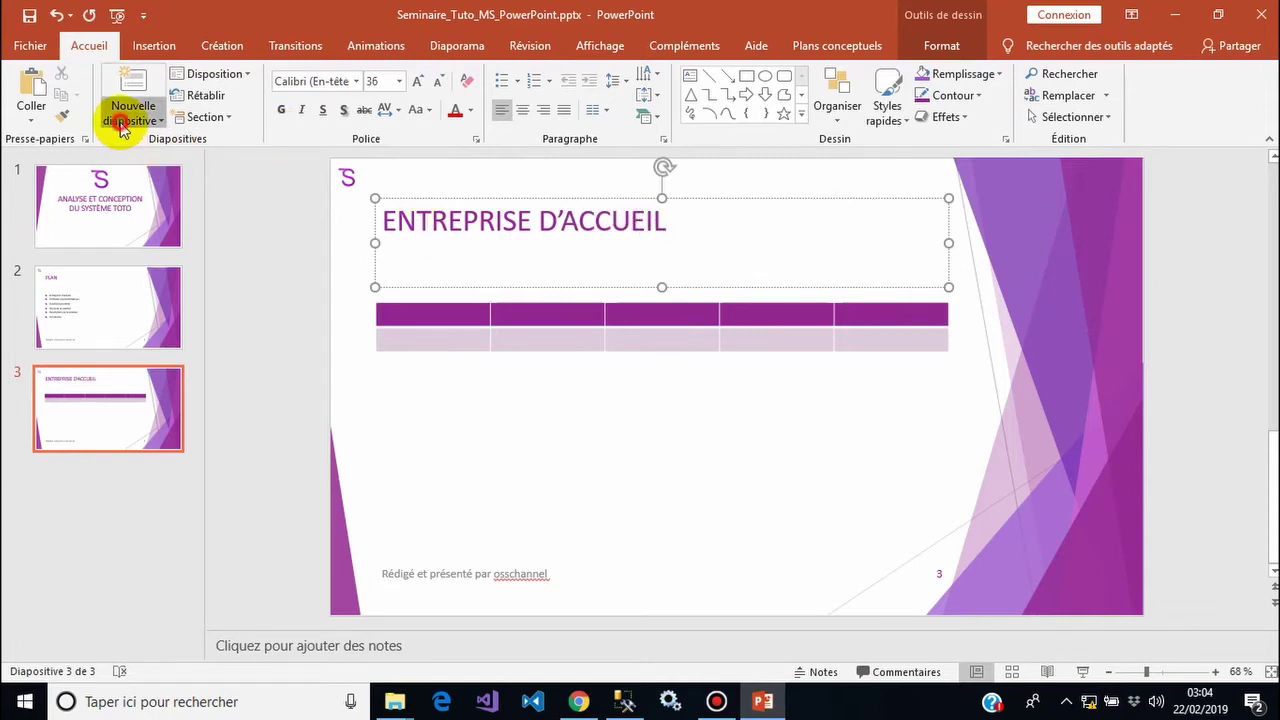
# Add a Title and Content slide titled 'CONTEXTE ET PROBLEMATIQUE'.
pyautogui.click(120, 128)
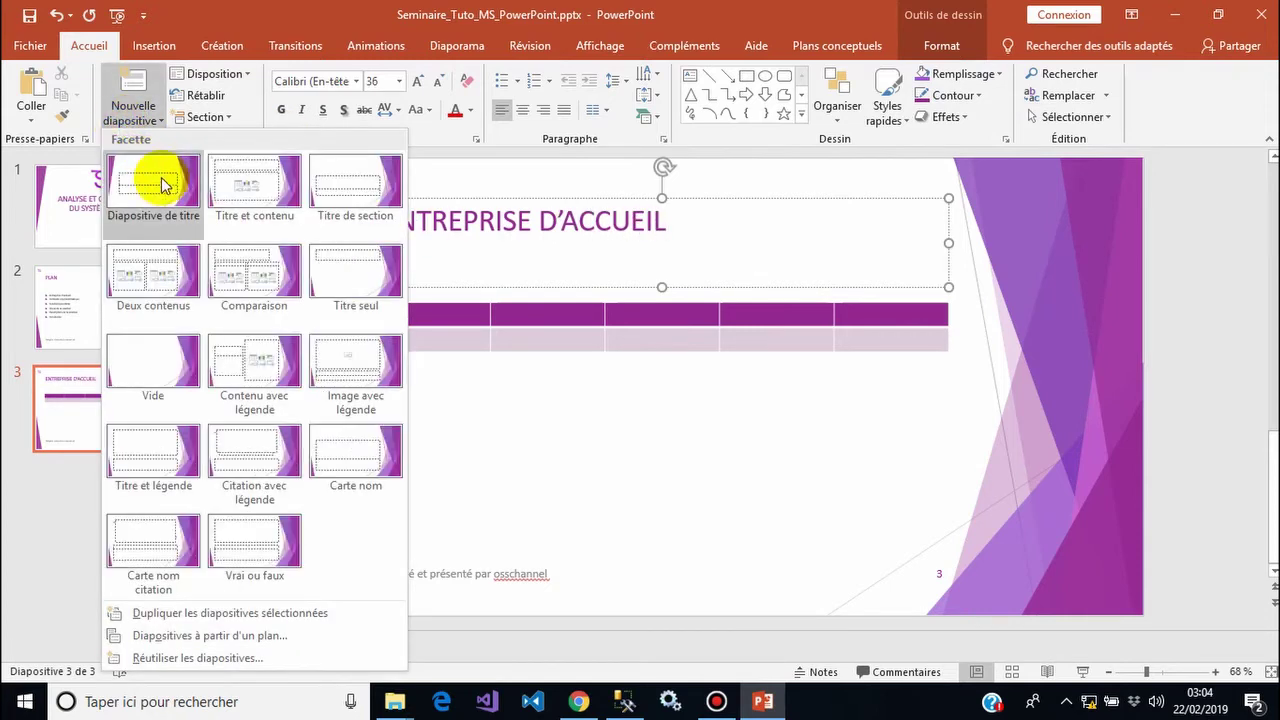
pyautogui.click(237, 203)
pyautogui.click(474, 260)
pyautogui.write('C')
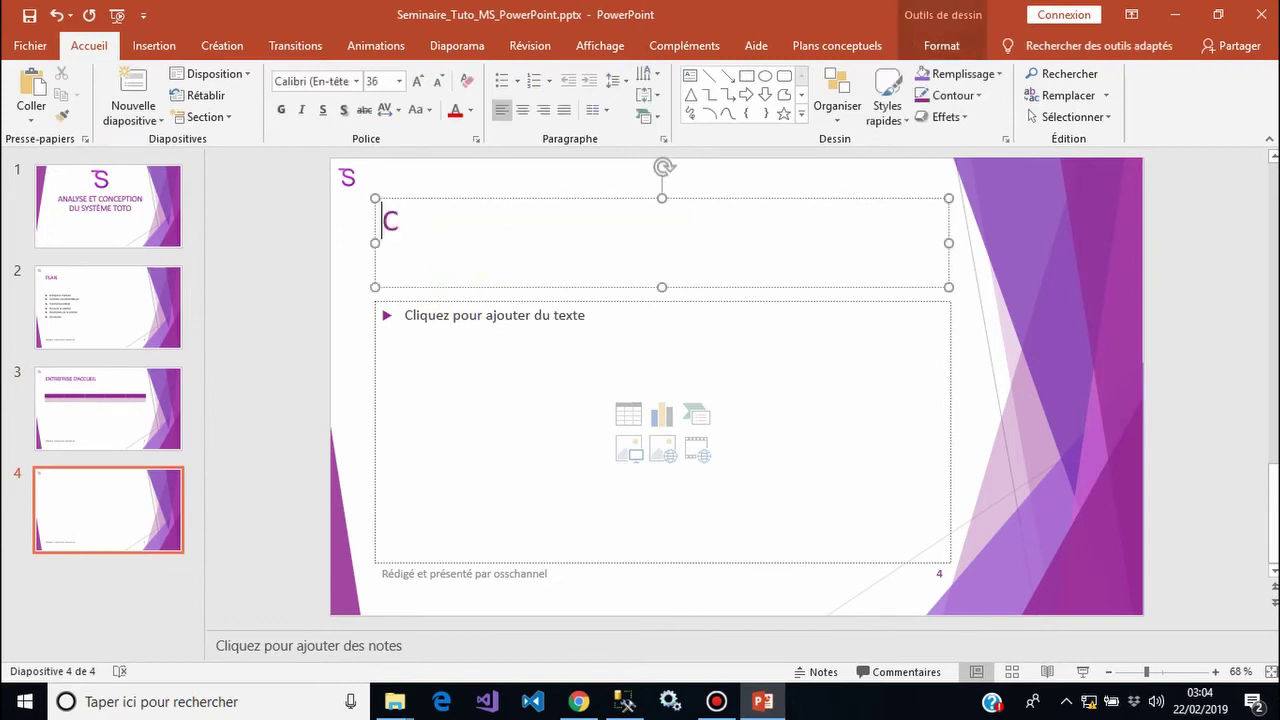
pyautogui.write('ONC')
pyautogui.press('BackSpace')
pyautogui.write('TEX')
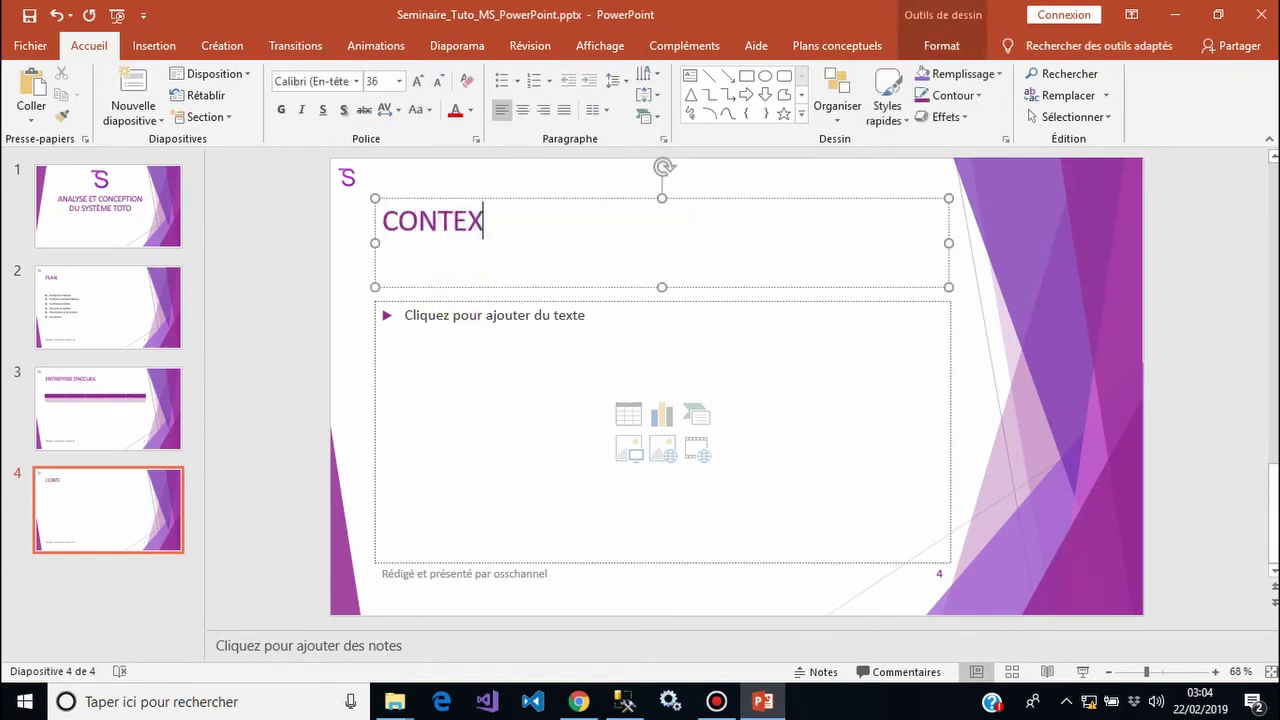
pyautogui.write('TE TE')
pyautogui.press('BackSpace')
pyautogui.press('BackSpace')
pyautogui.write('ET ')
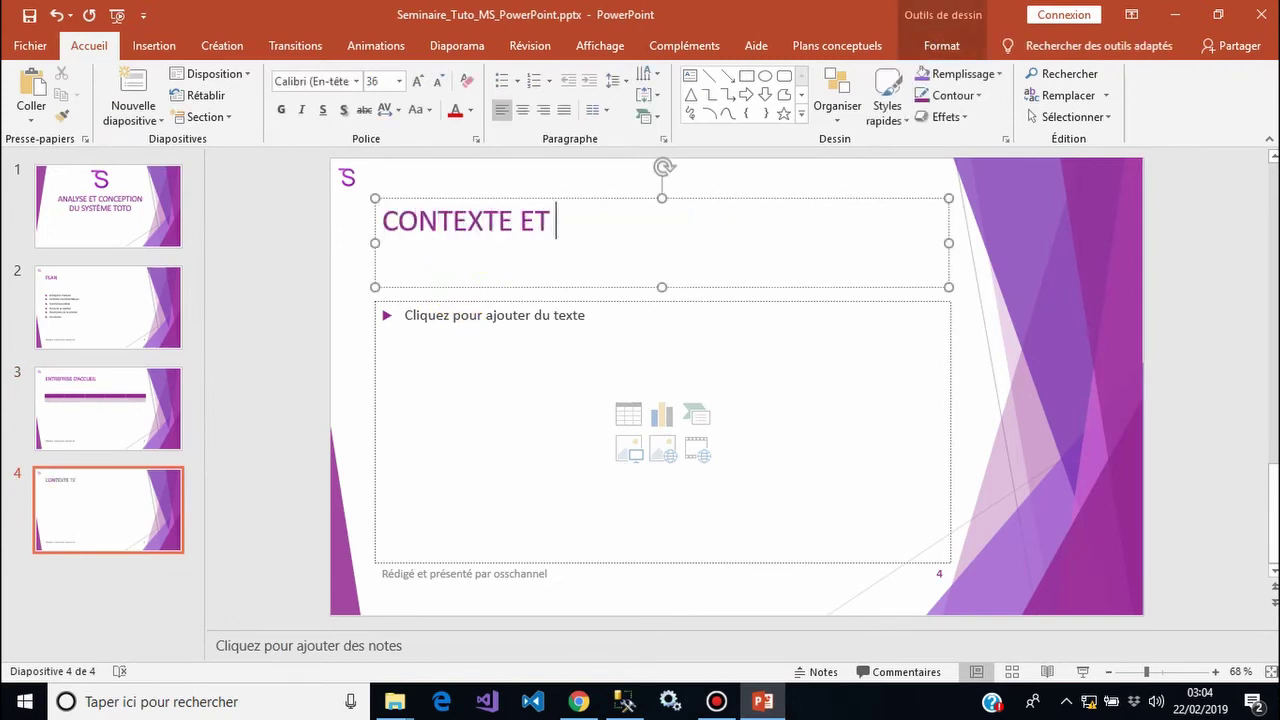
pyautogui.write('PROBLE')
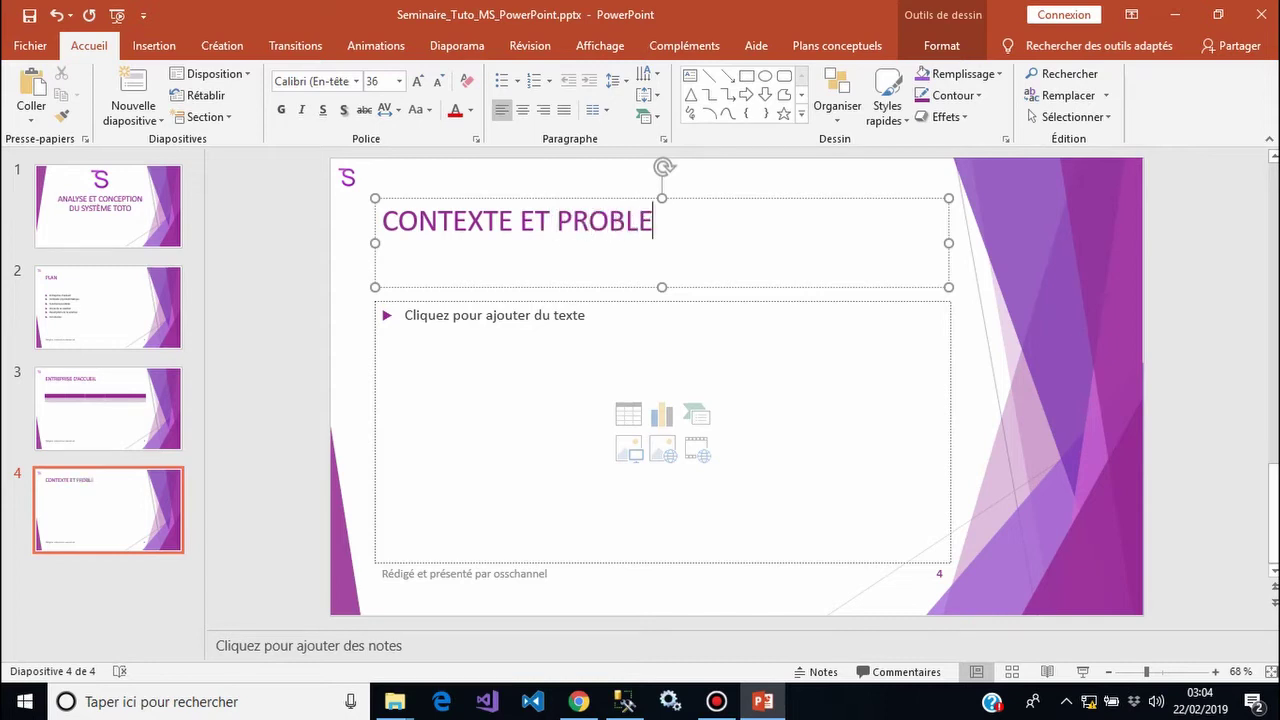
pyautogui.write('MATIQUE')
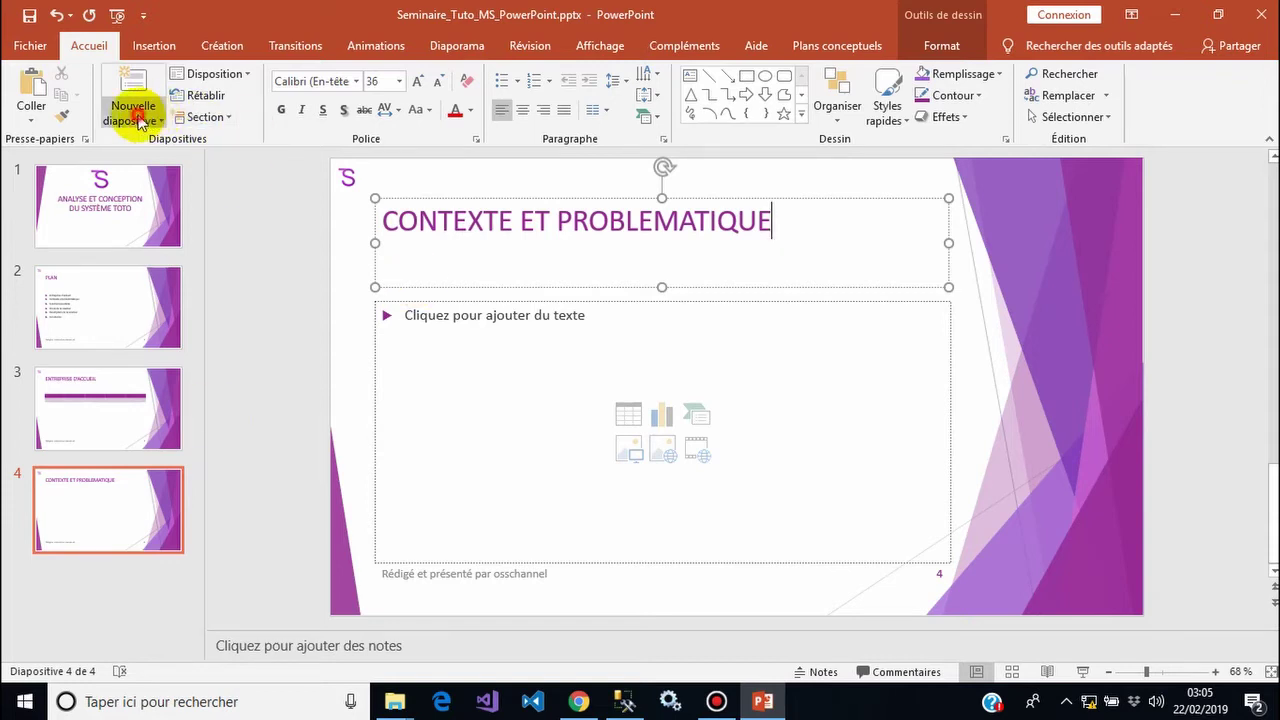
# Add a Titre et contenu slide titled 'SOLUTIONS POSSIBLES'.
pyautogui.click(140, 120)
pyautogui.click(275, 205)
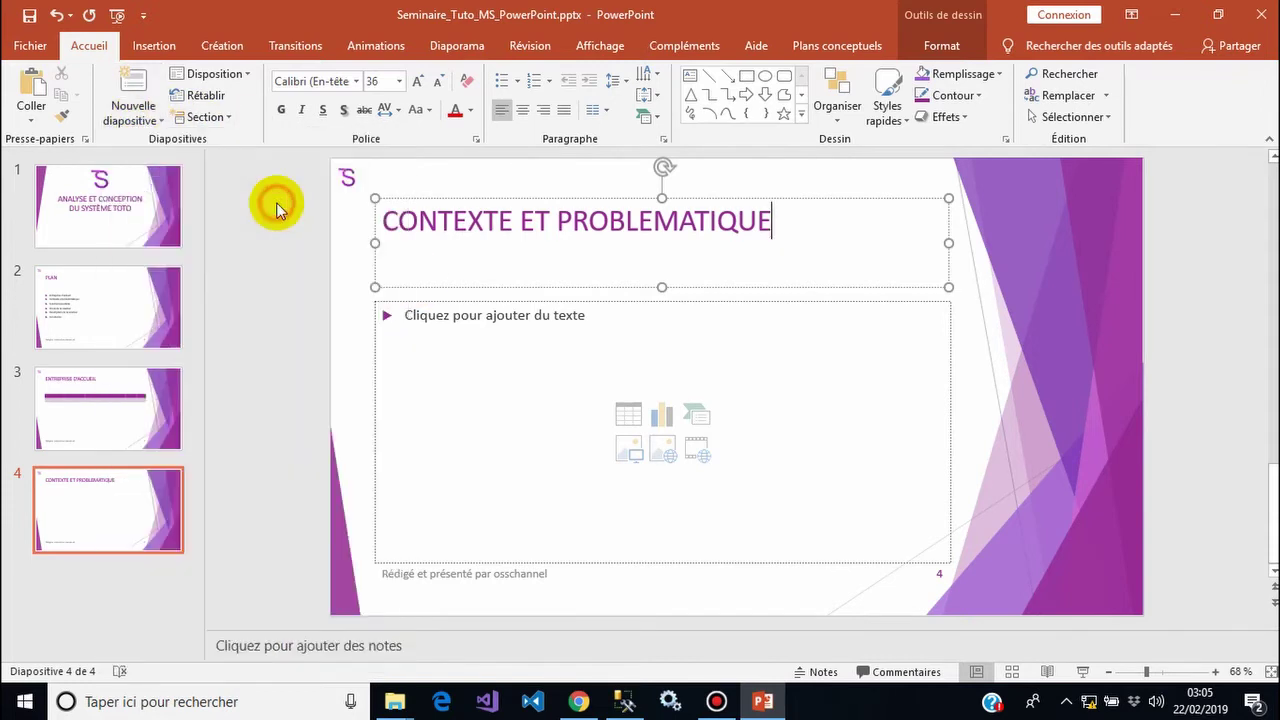
pyautogui.click(533, 257)
pyautogui.write('SOL')
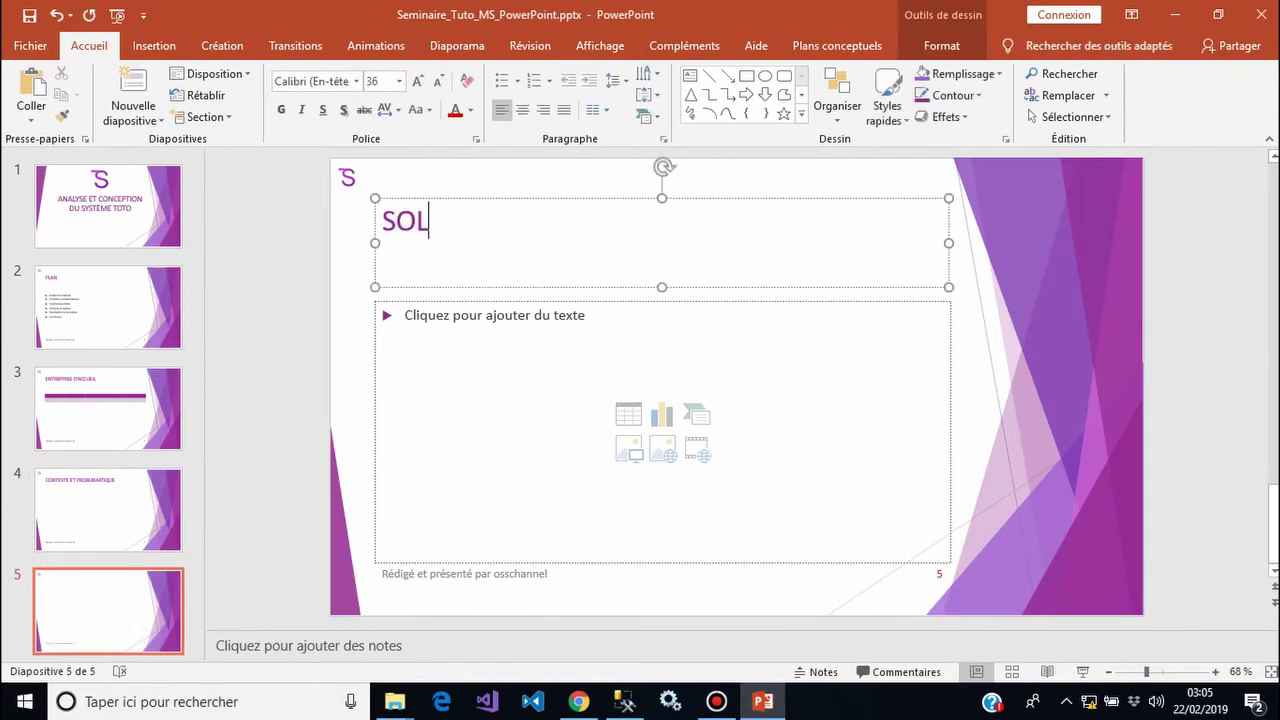
pyautogui.write('UTIONS POS')
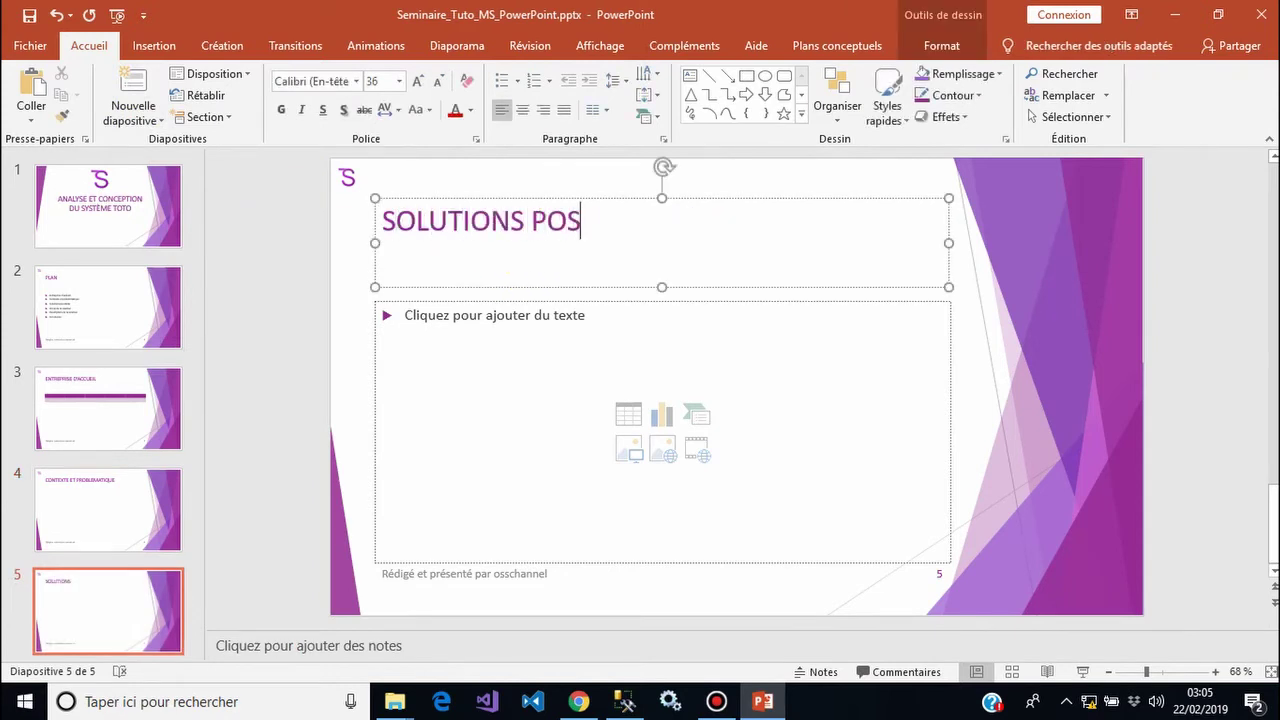
pyautogui.write('SIBLES')
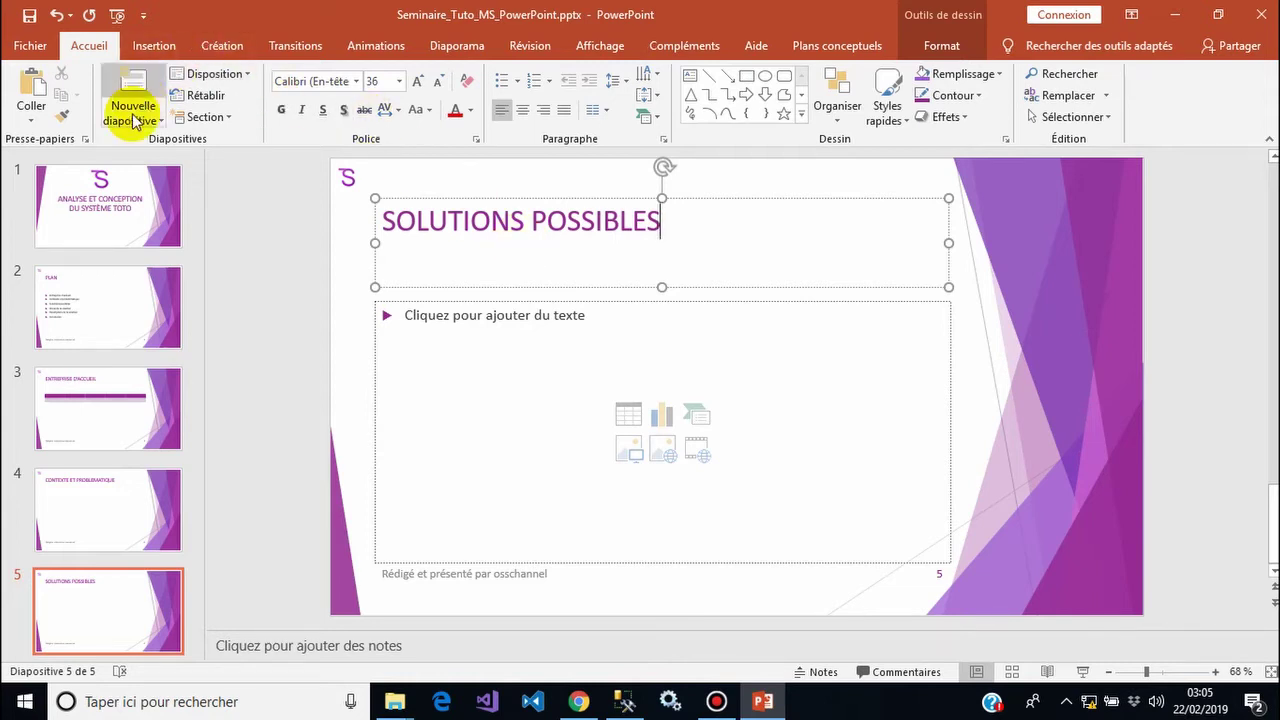
# Add a Titre et contenu slide titled 'CHOIX DE LA SOLUTION'.
pyautogui.click(134, 121)
pyautogui.click(253, 197)
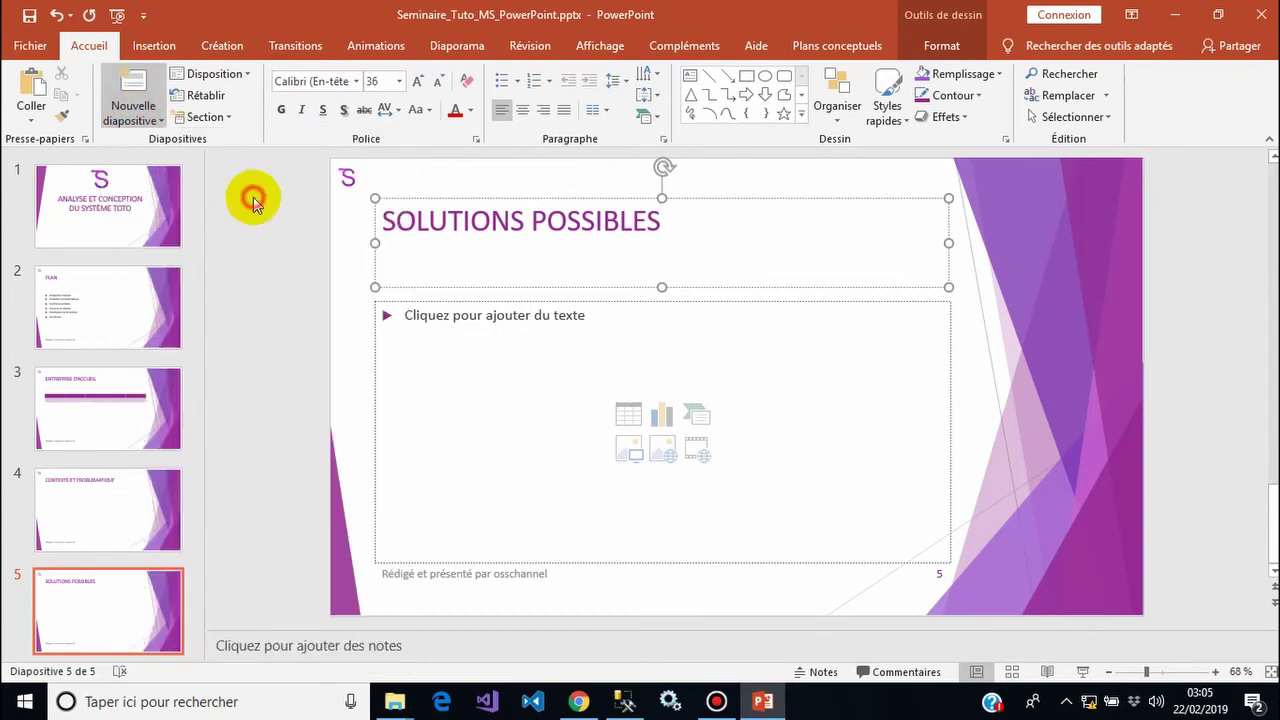
pyautogui.click(448, 260)
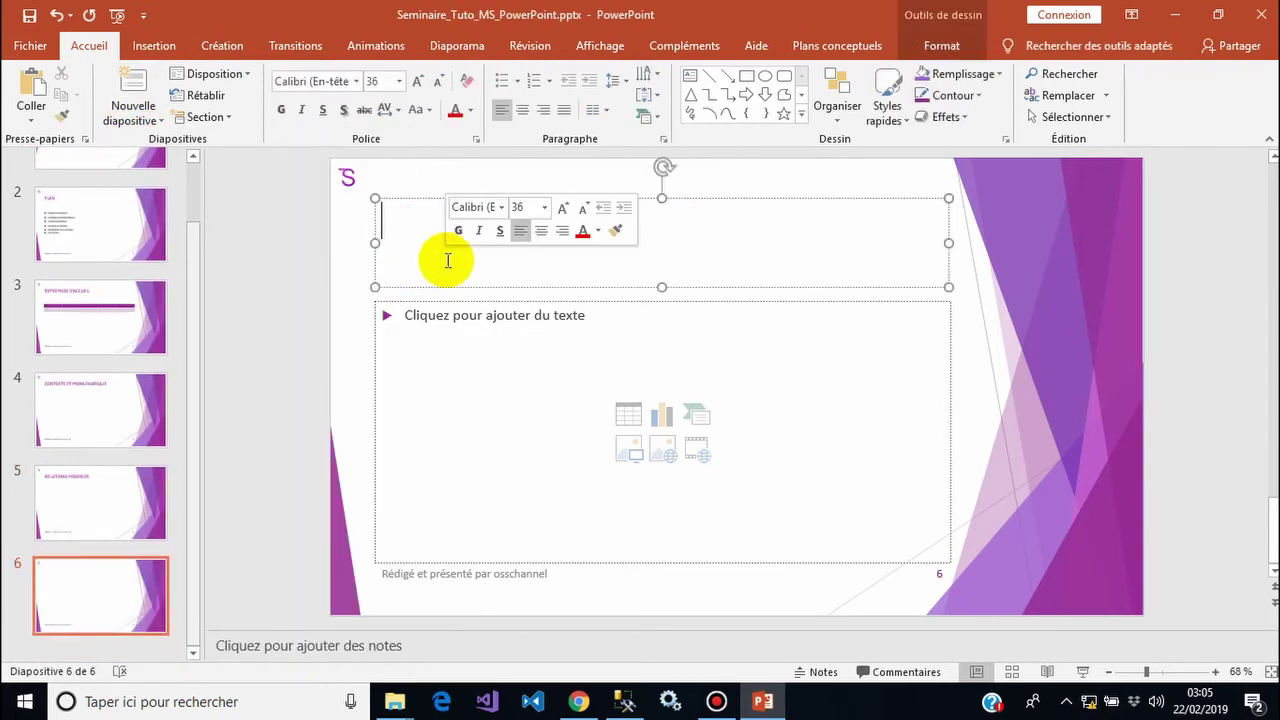
pyautogui.write('CHOIX DE')
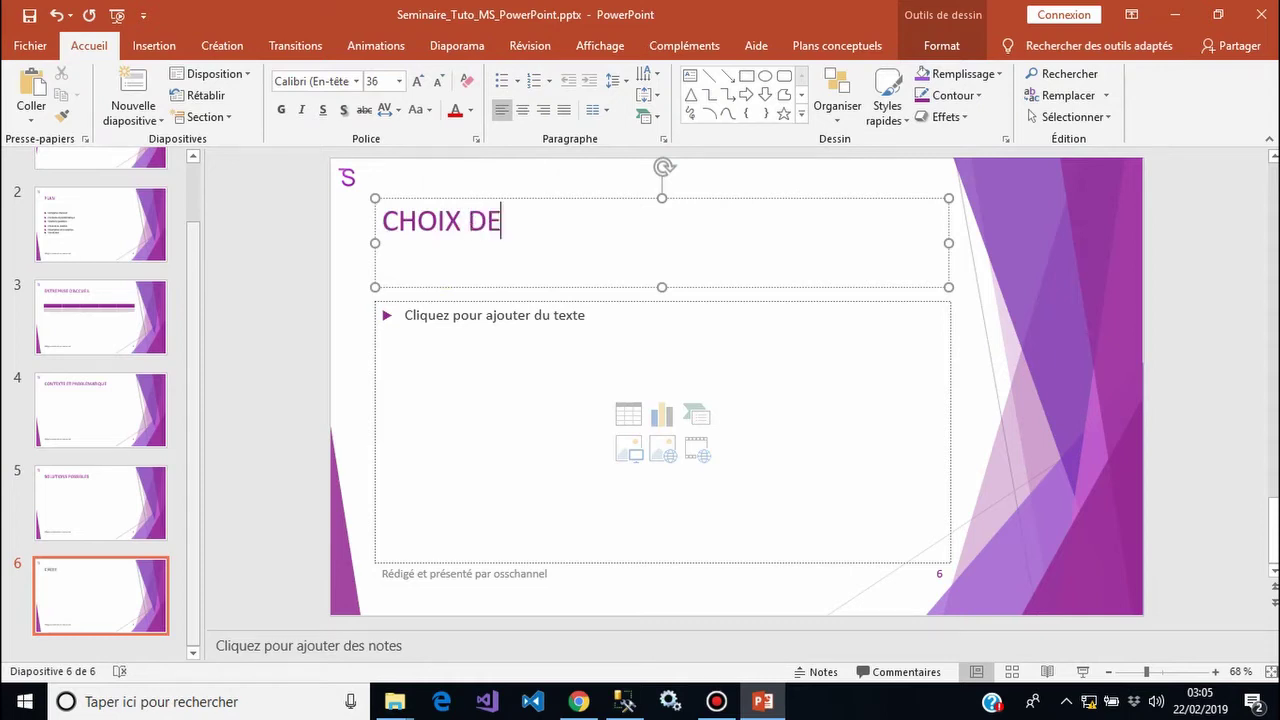
pyautogui.write(' LA SOL')
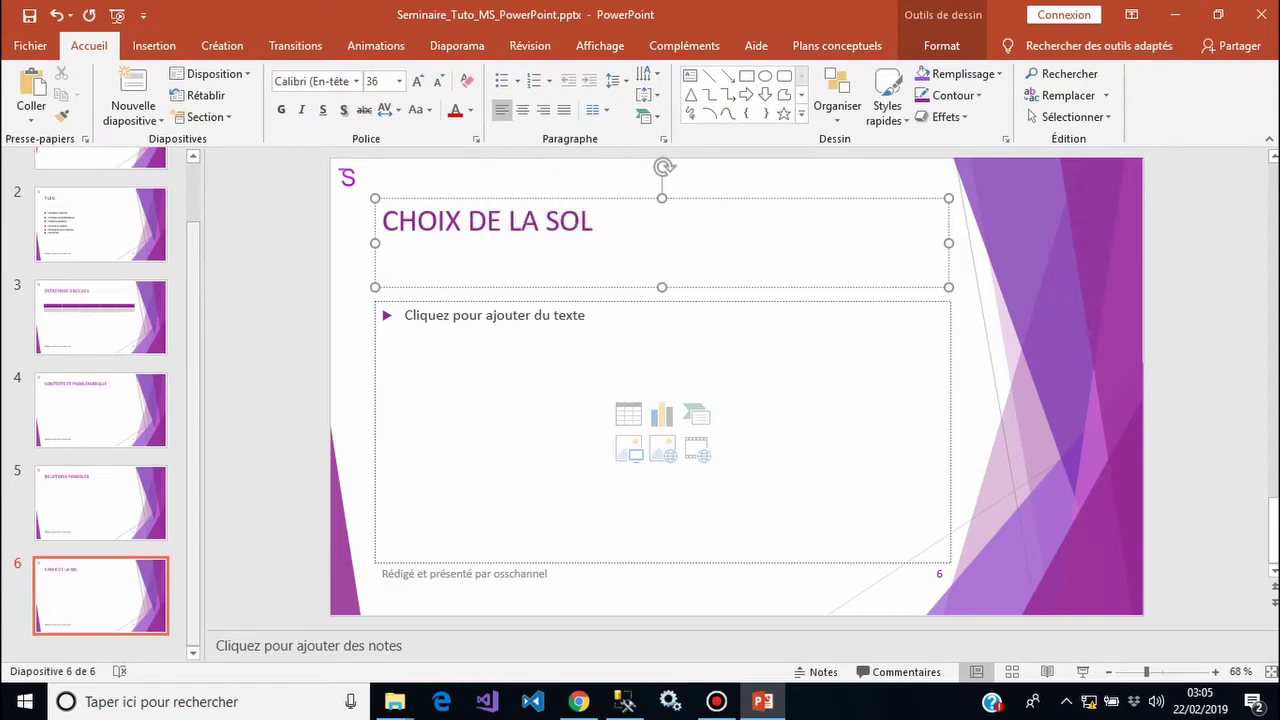
pyautogui.write('UTION')
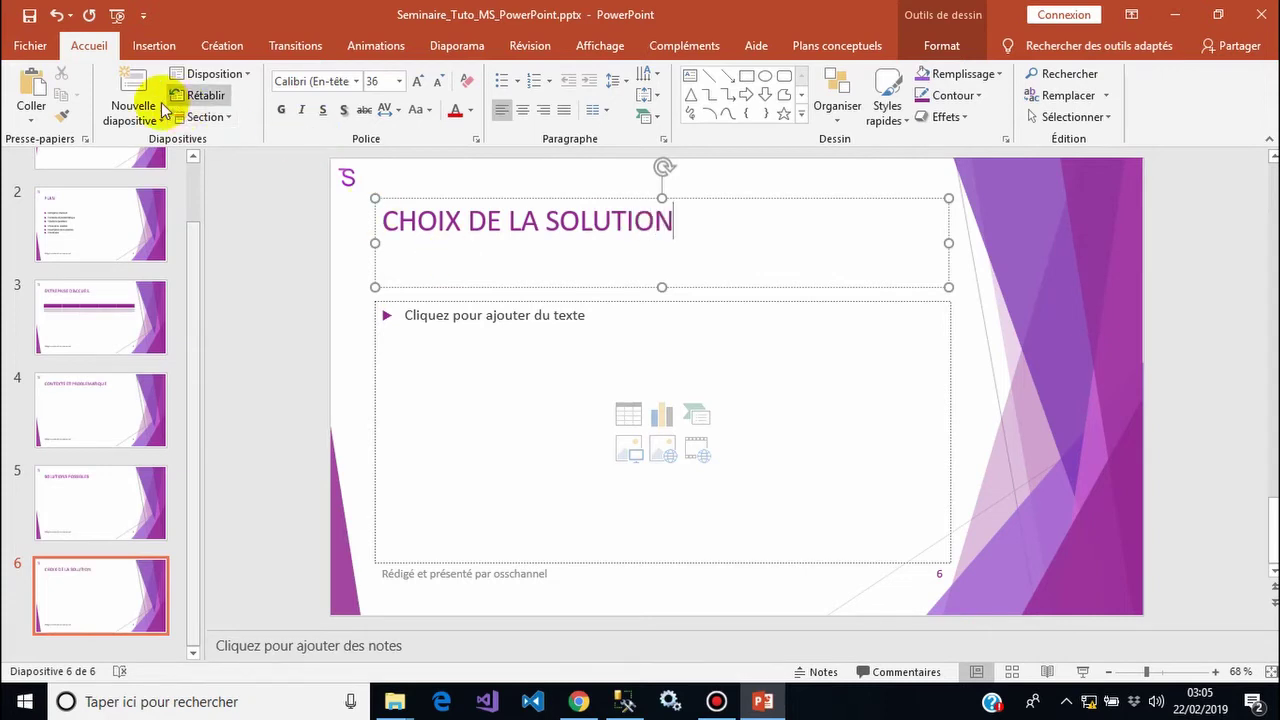
# Title slide 7 'DESCRIPTION DE LA SOLUTION' and save the presentation.
pyautogui.click(140, 116)
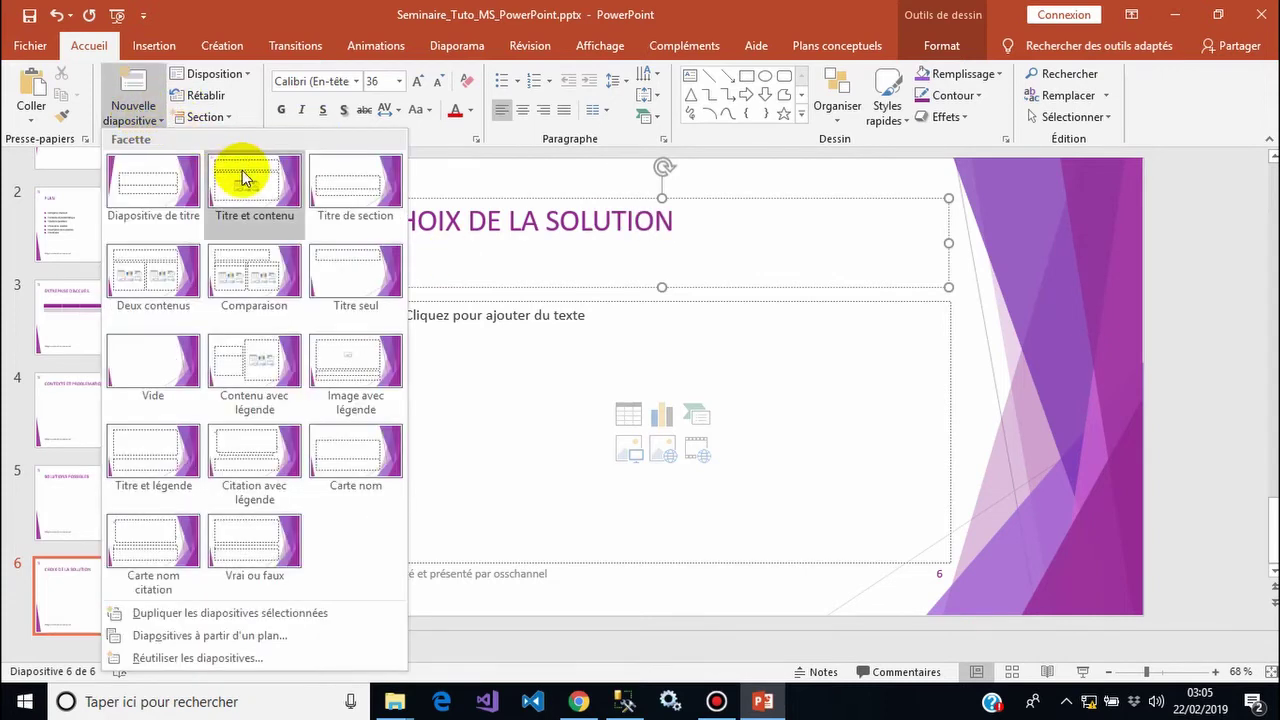
pyautogui.press('Escape')
pyautogui.click(432, 226)
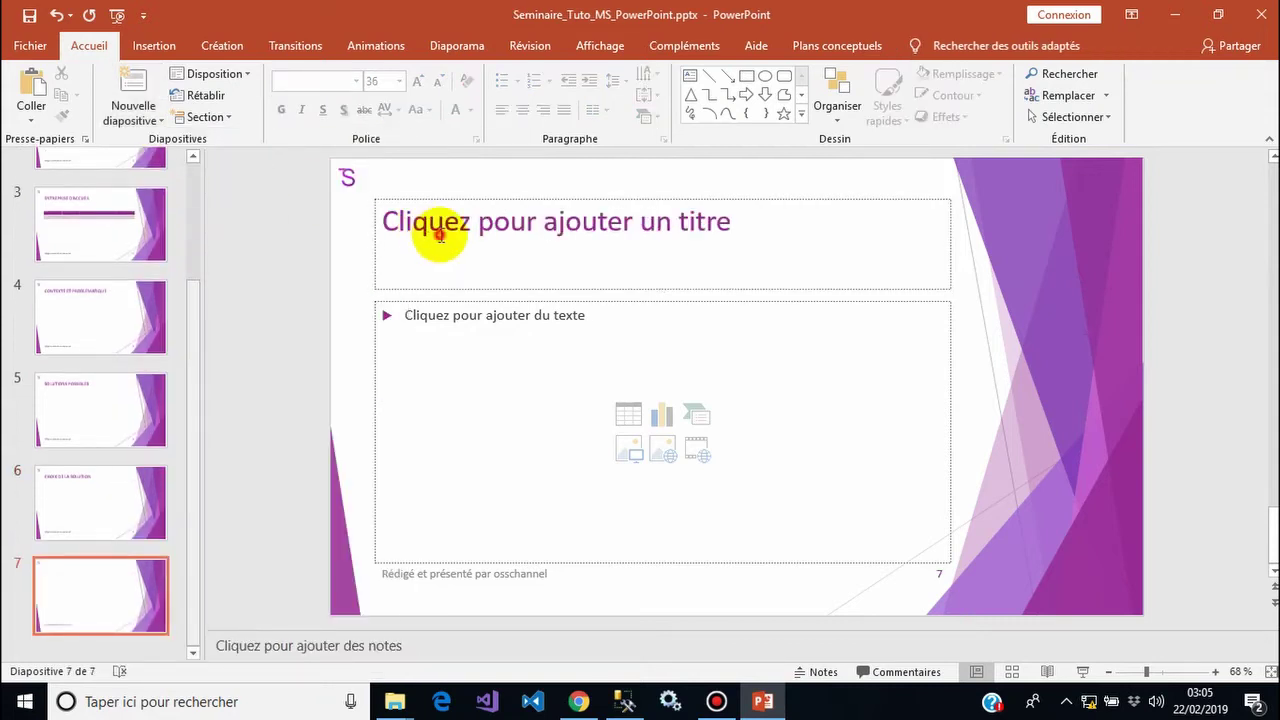
pyautogui.write('DESCRIPT')
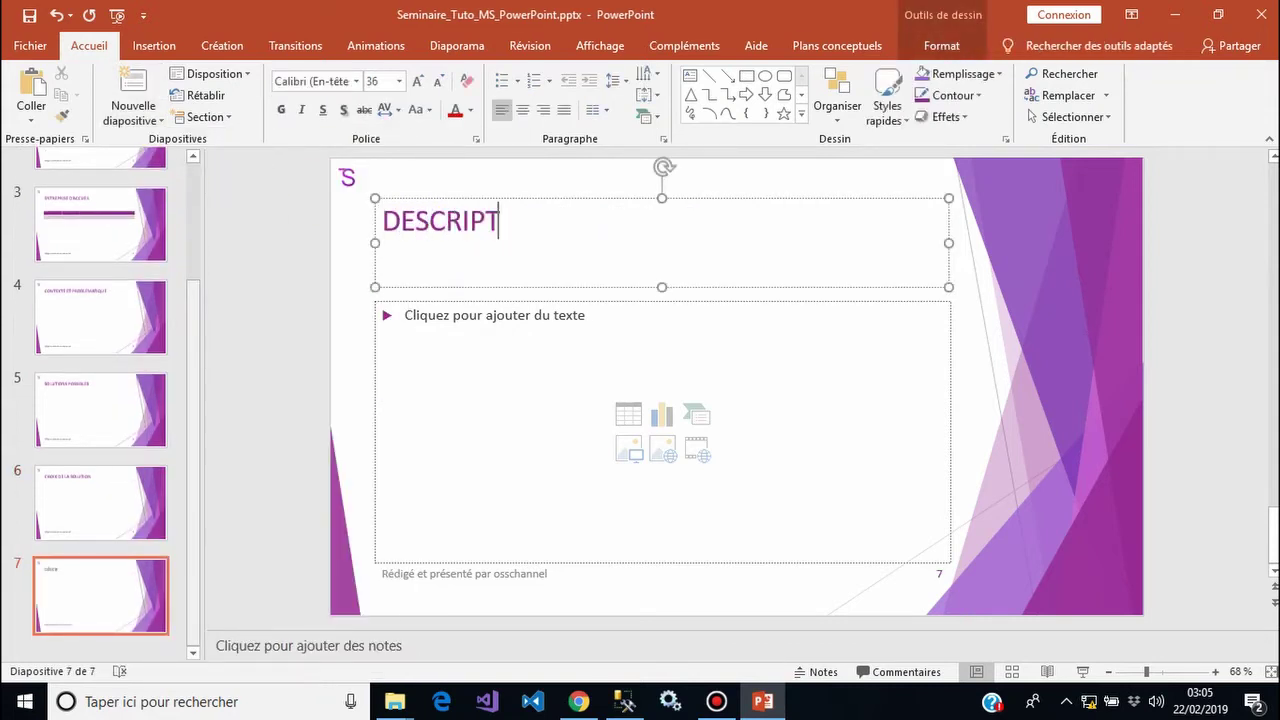
pyautogui.write('ION DE LA')
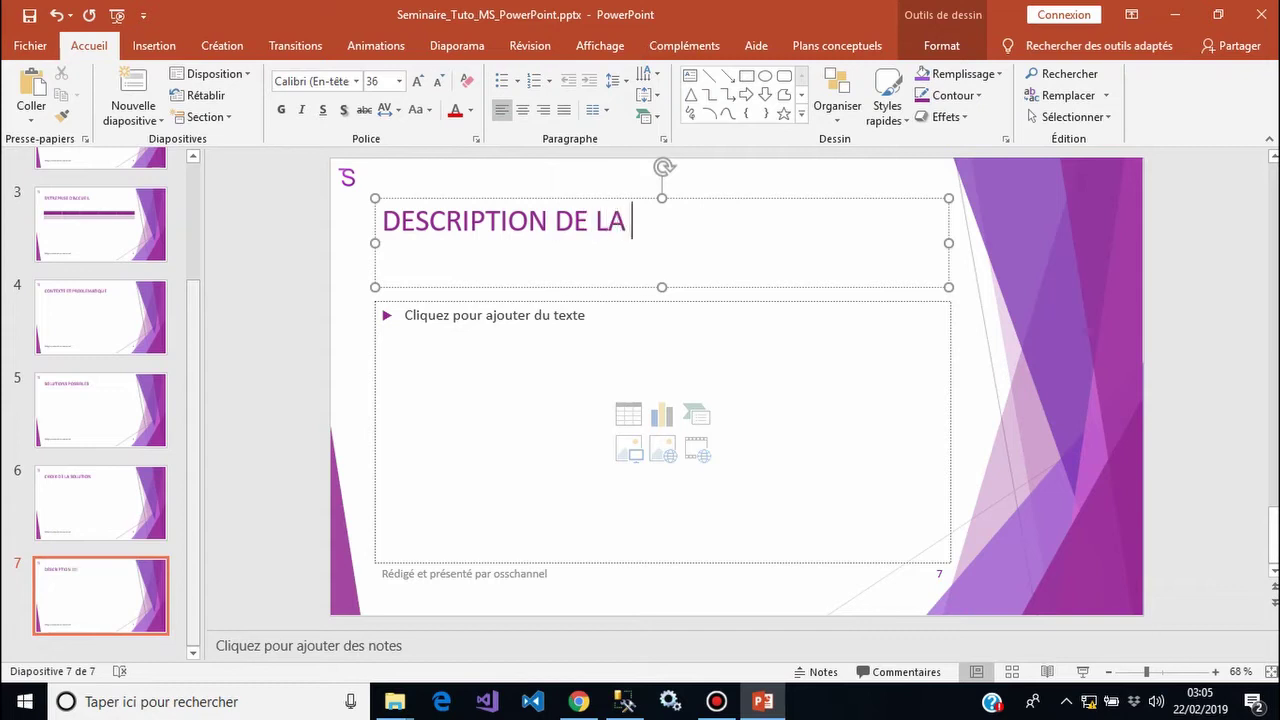
pyautogui.write(' SOLUTION')
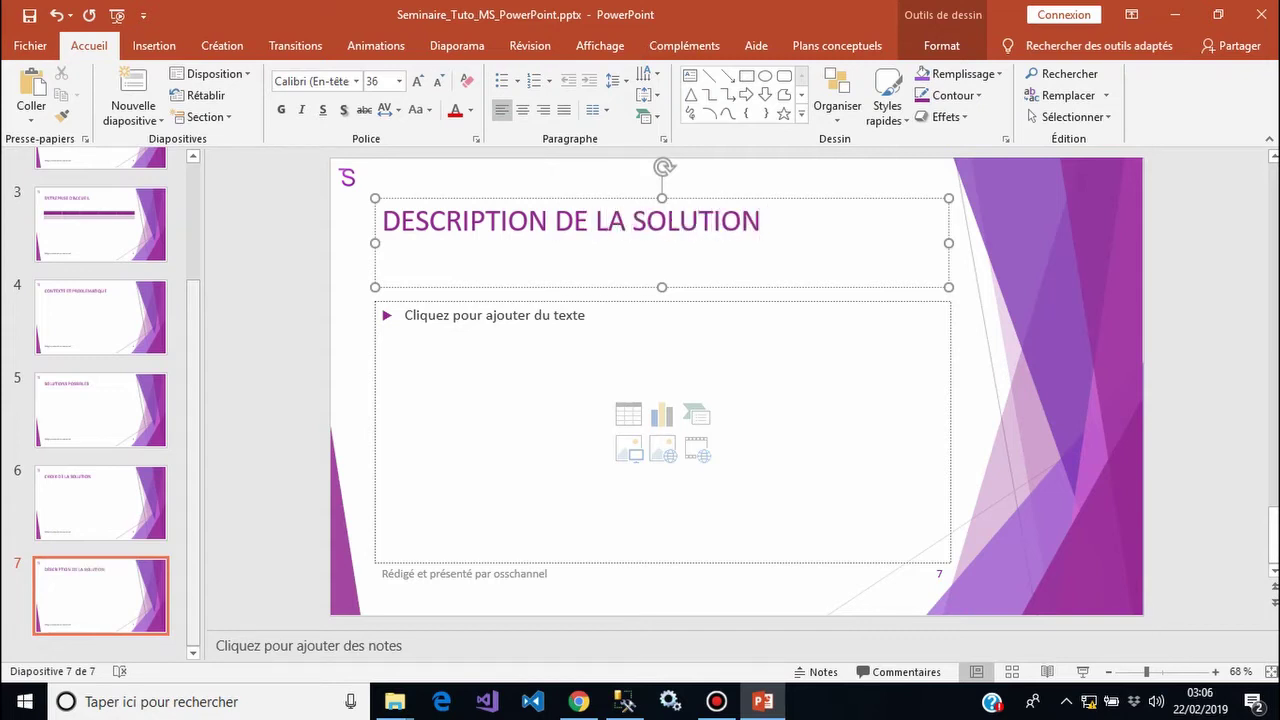
pyautogui.hotkey('ctrl', 's')
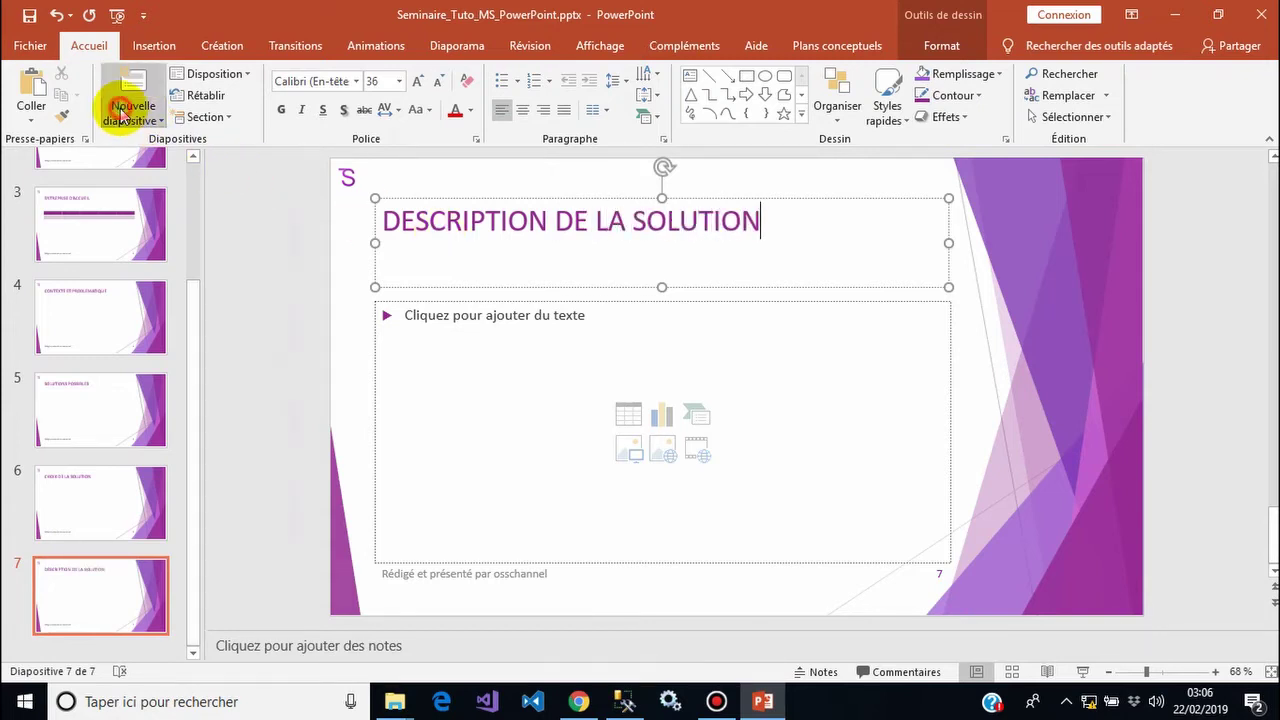
# Add a final Titre et contenu slide titled 'CONCLUSION', then return to slide 7.
pyautogui.click(131, 112)
pyautogui.click(240, 190)
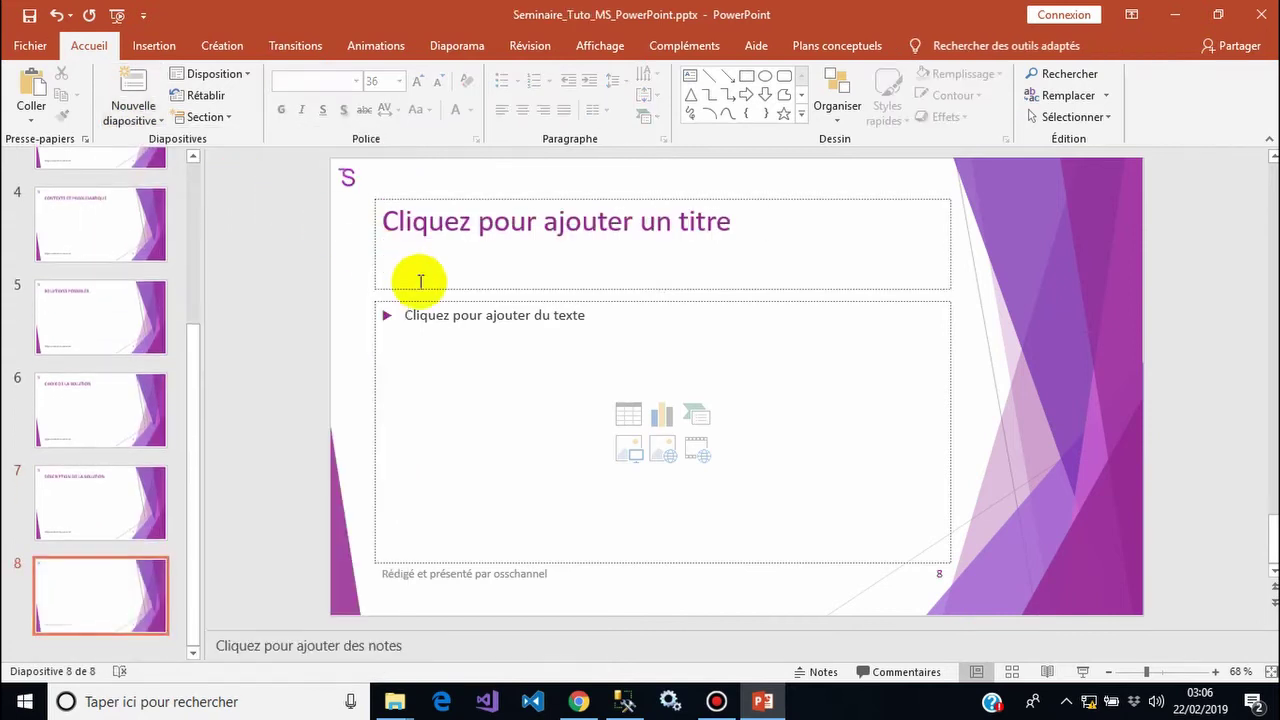
pyautogui.click(432, 266)
pyautogui.write('CONC')
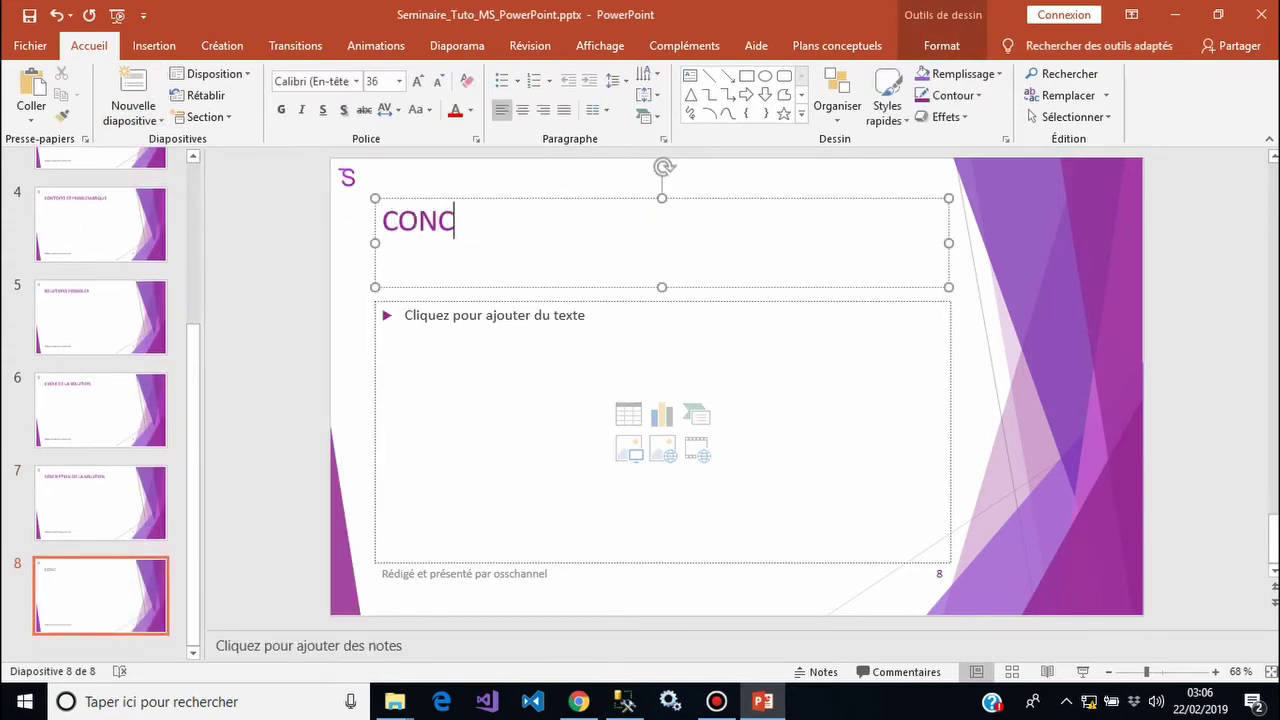
pyautogui.write('LUSION')
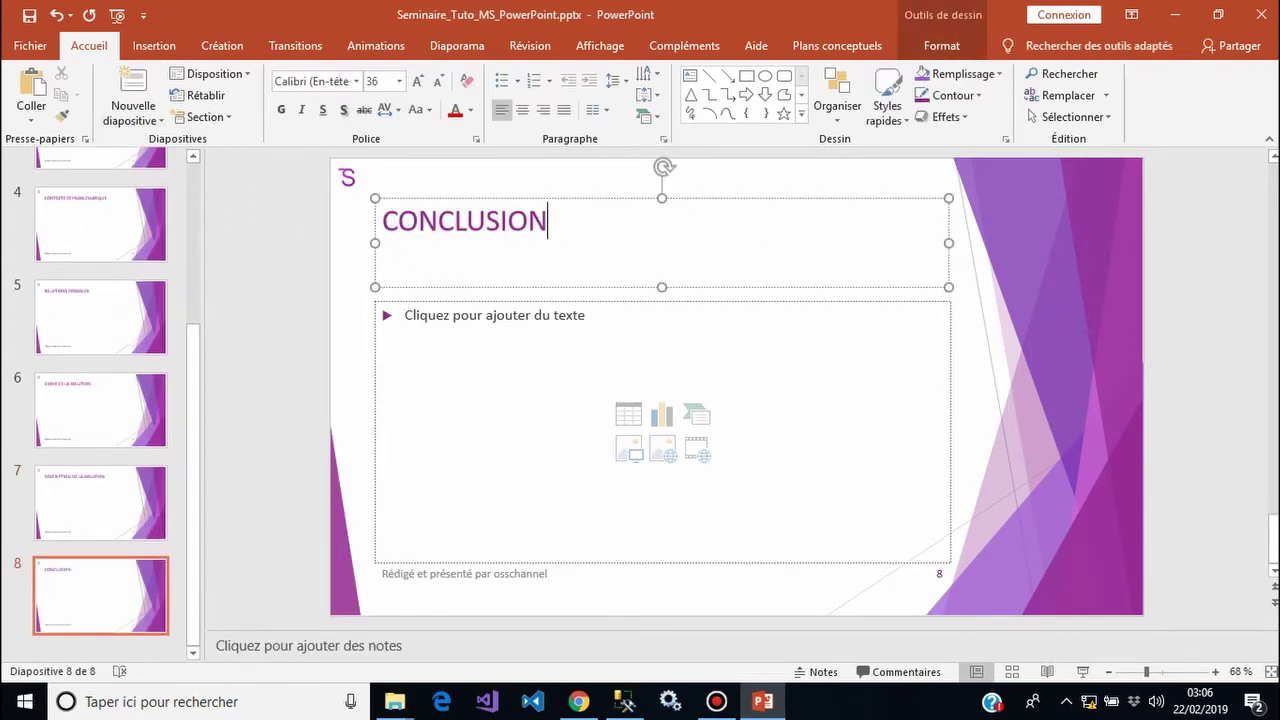
pyautogui.click(42, 18)
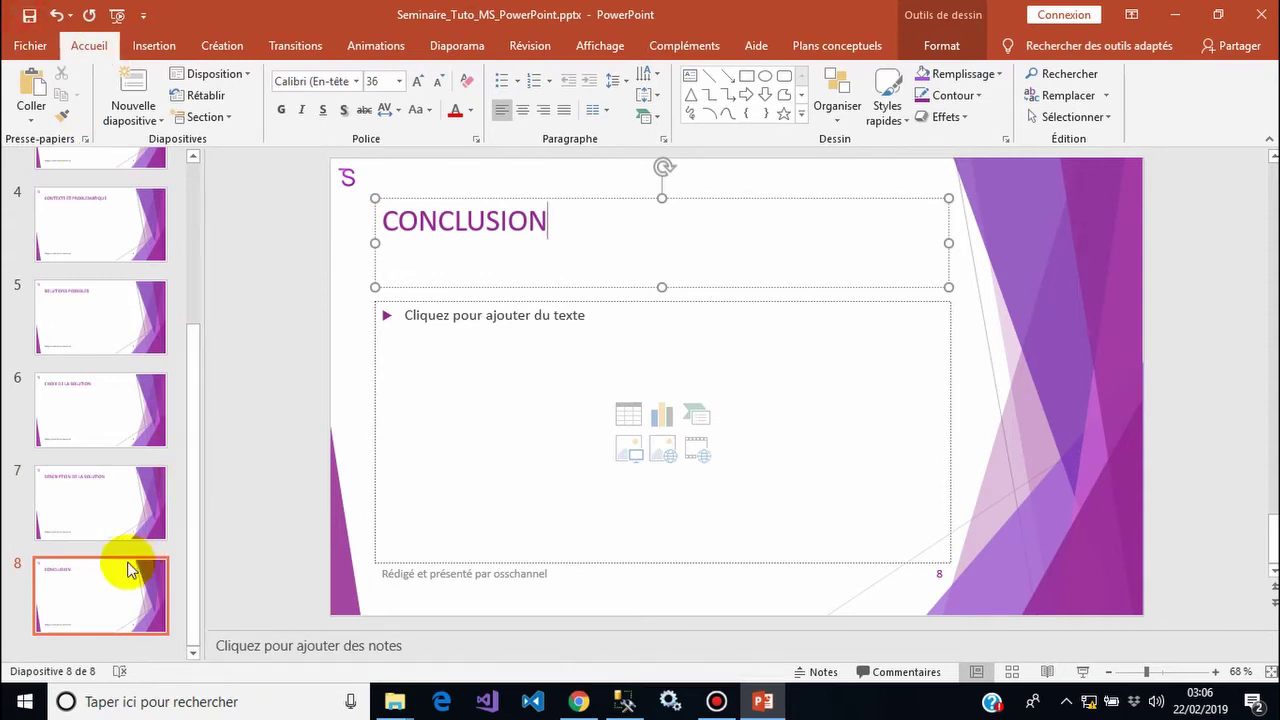
pyautogui.click(86, 540)
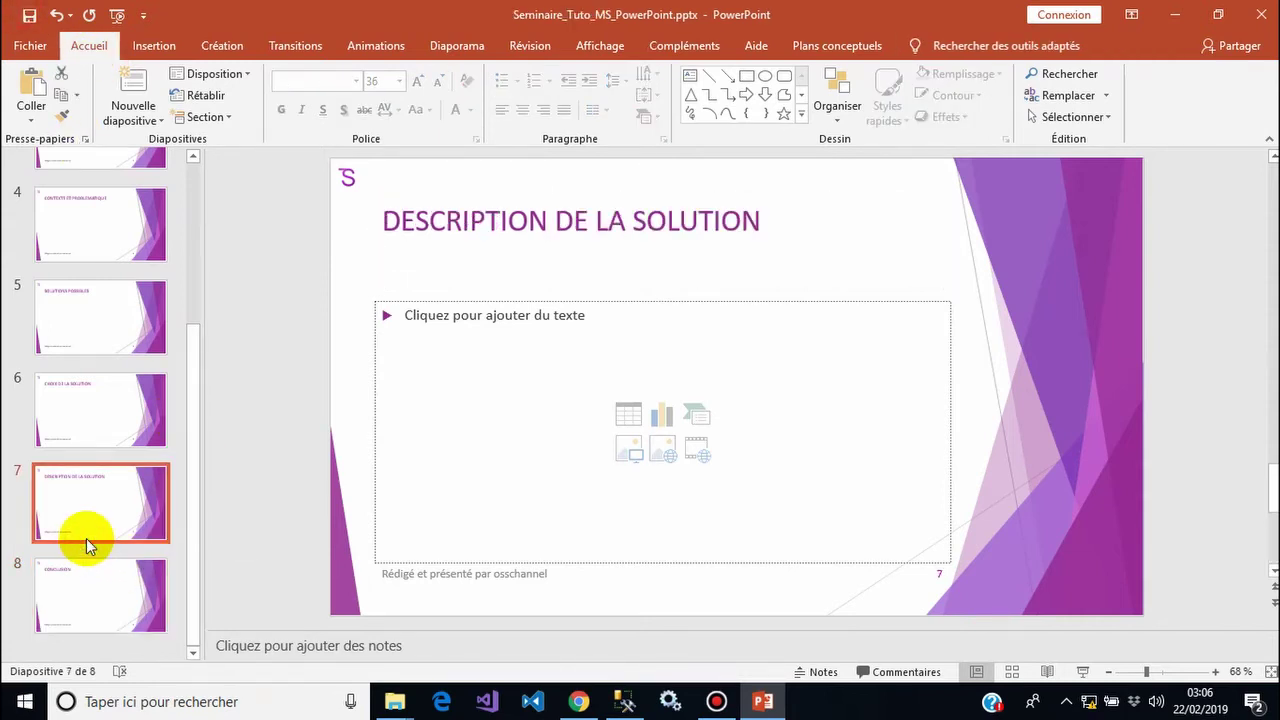
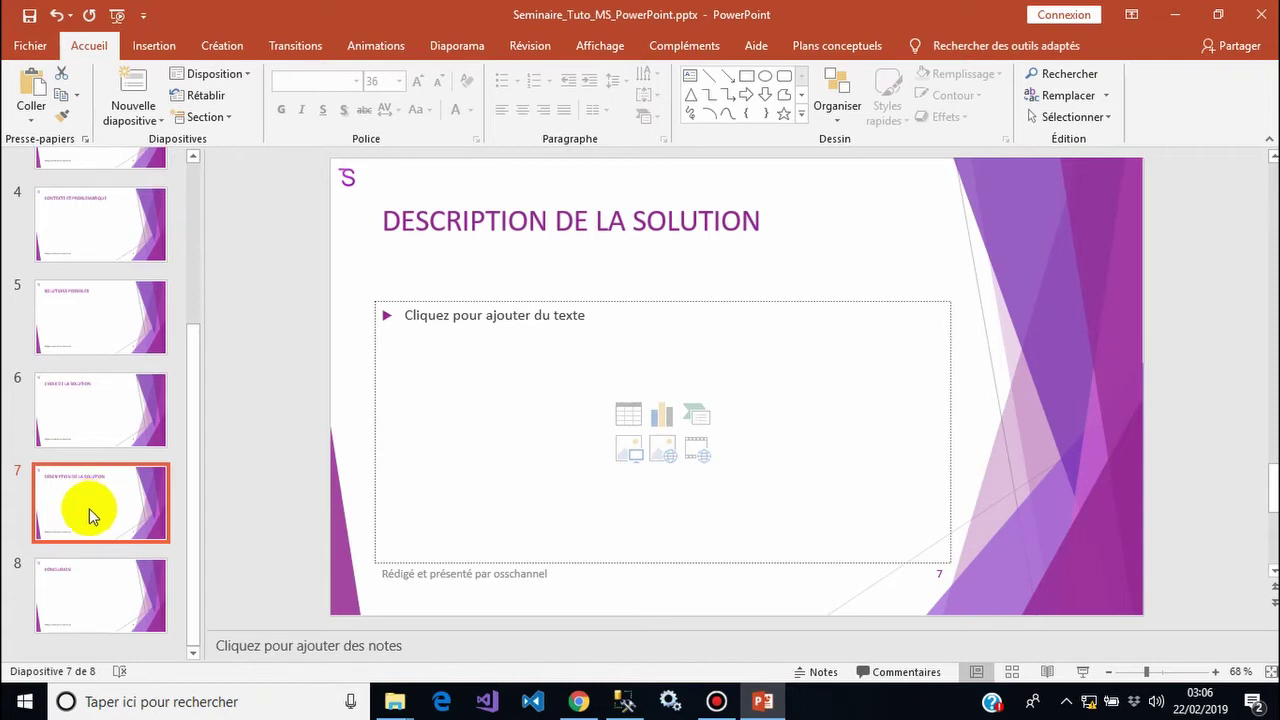
# Save the deck from the Conclusion slide, then display slide 3, Entreprise d'accueil.
pyautogui.click(91, 594)
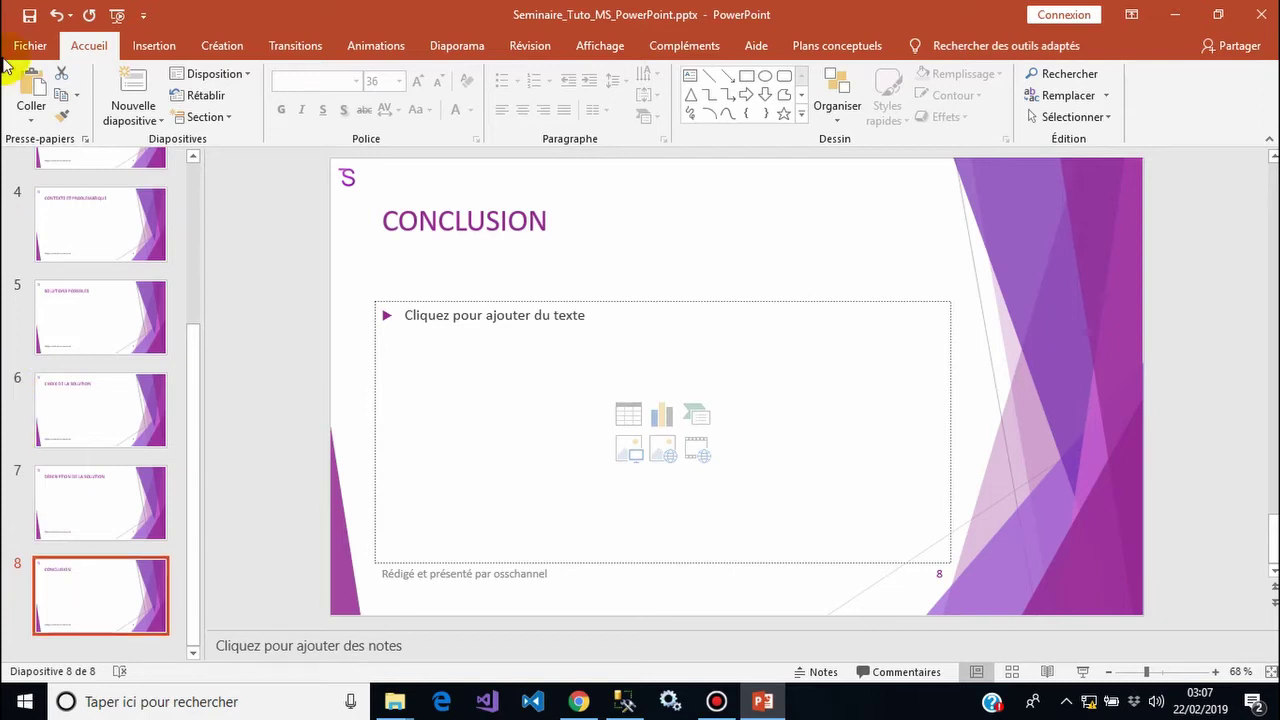
pyautogui.click(30, 16)
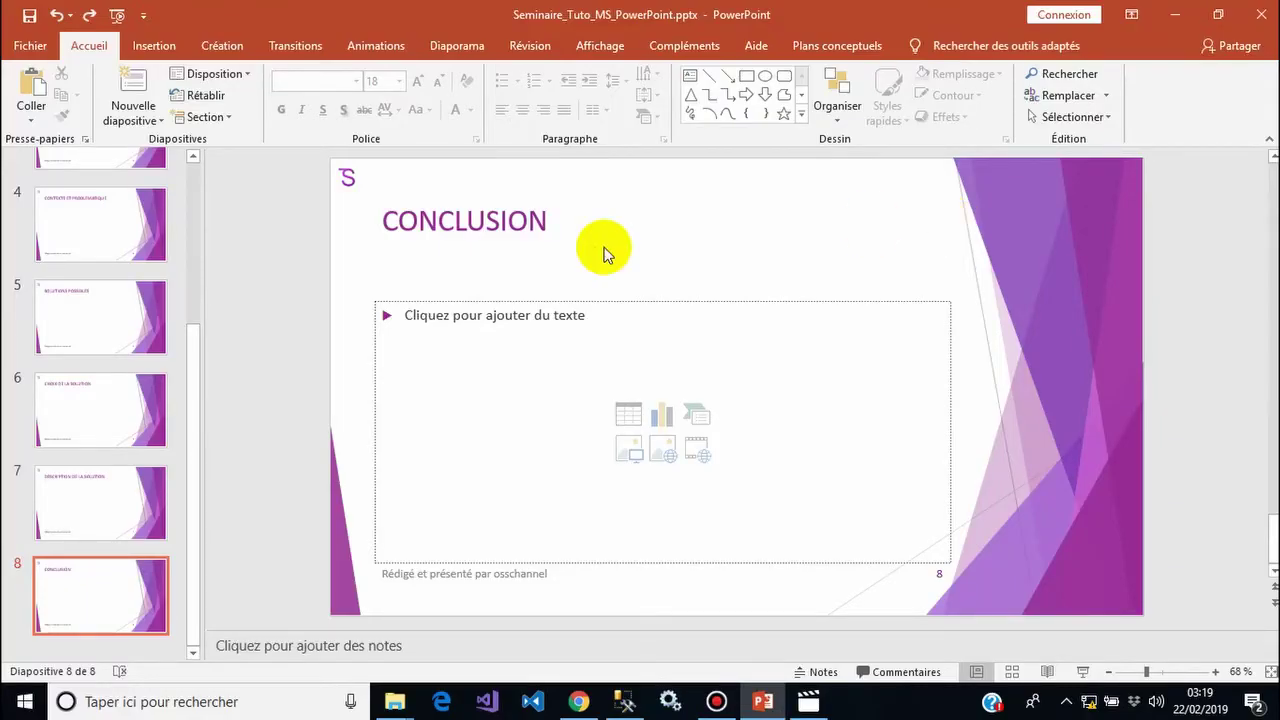
pyautogui.moveTo(190, 388); pyautogui.dragTo(191, 208)
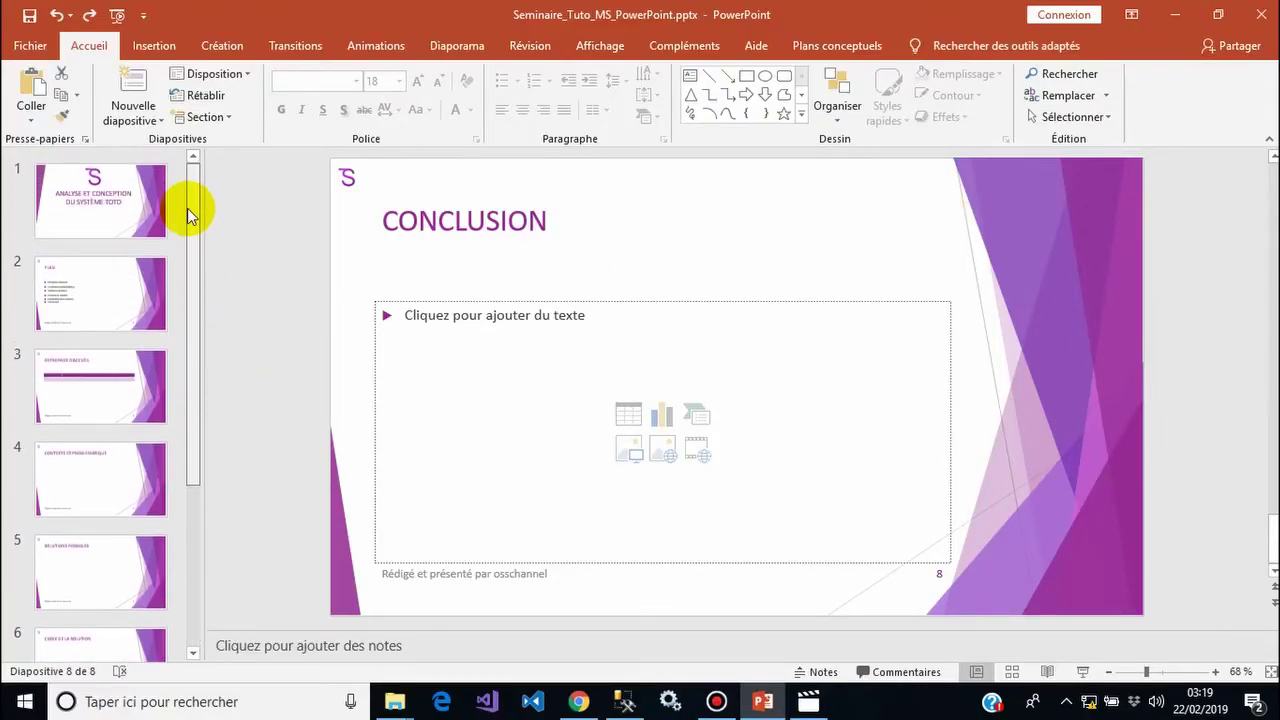
pyautogui.click(130, 380)
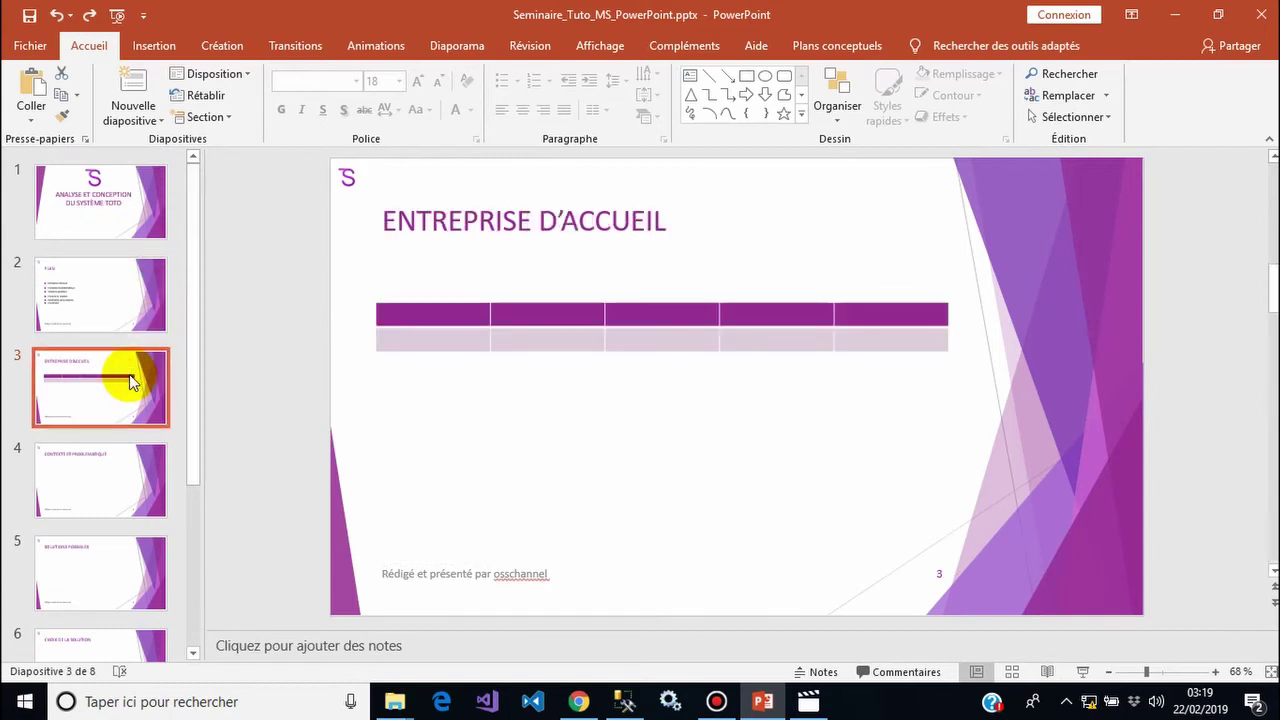
# Delete the empty five-column table from slide 3.
pyautogui.click(423, 335)
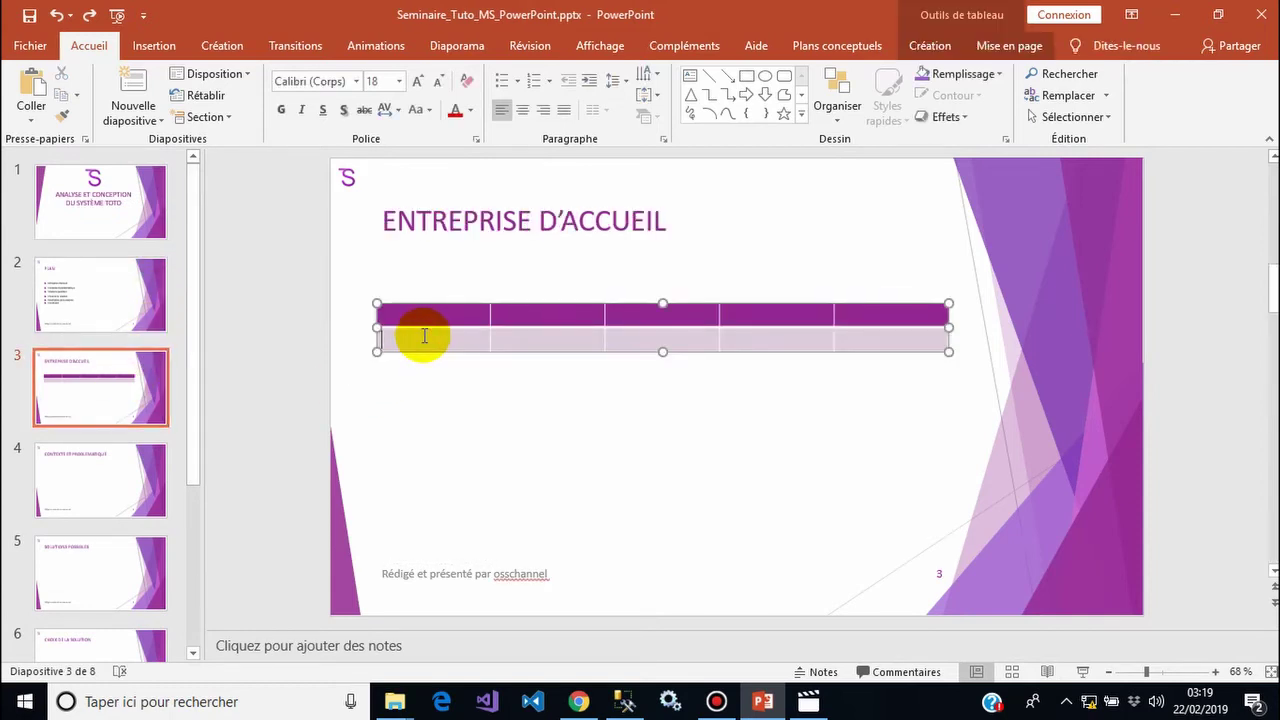
pyautogui.rightClick(423, 335)
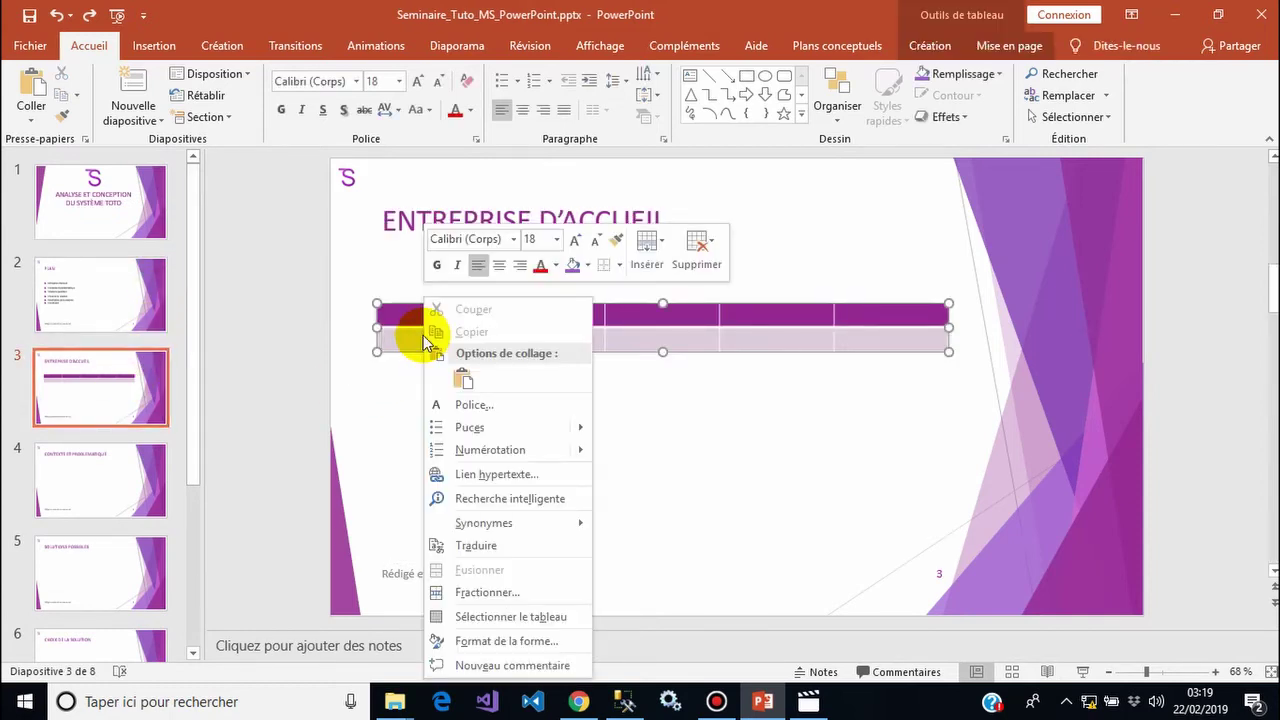
pyautogui.click(696, 250)
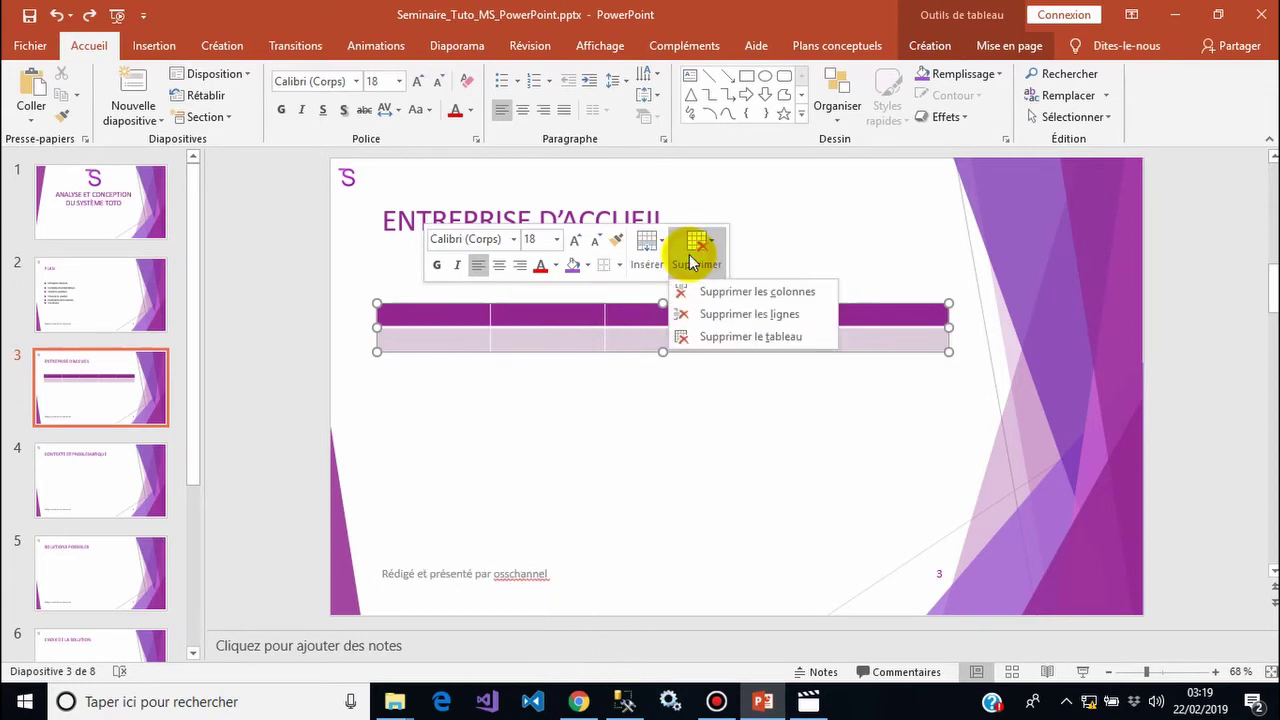
pyautogui.click(733, 336)
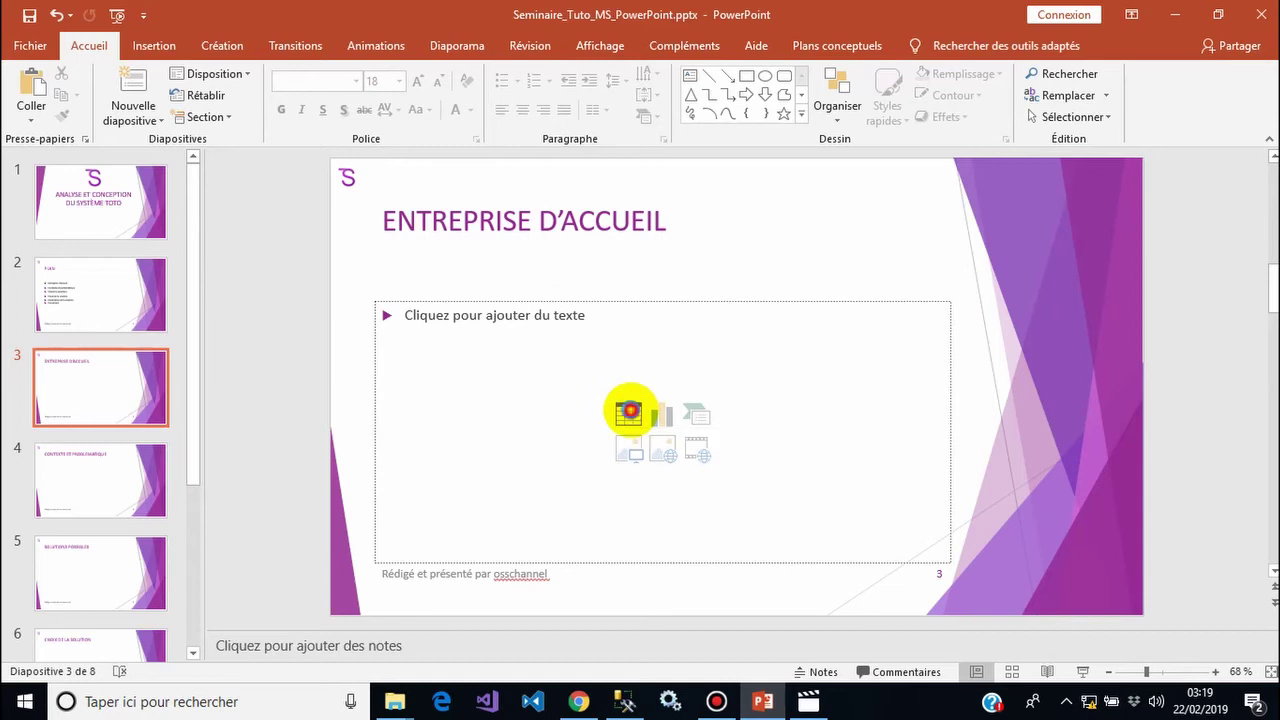
# Insert a 2-column, 3-row table with the header row turned off.
pyautogui.click(629, 414)
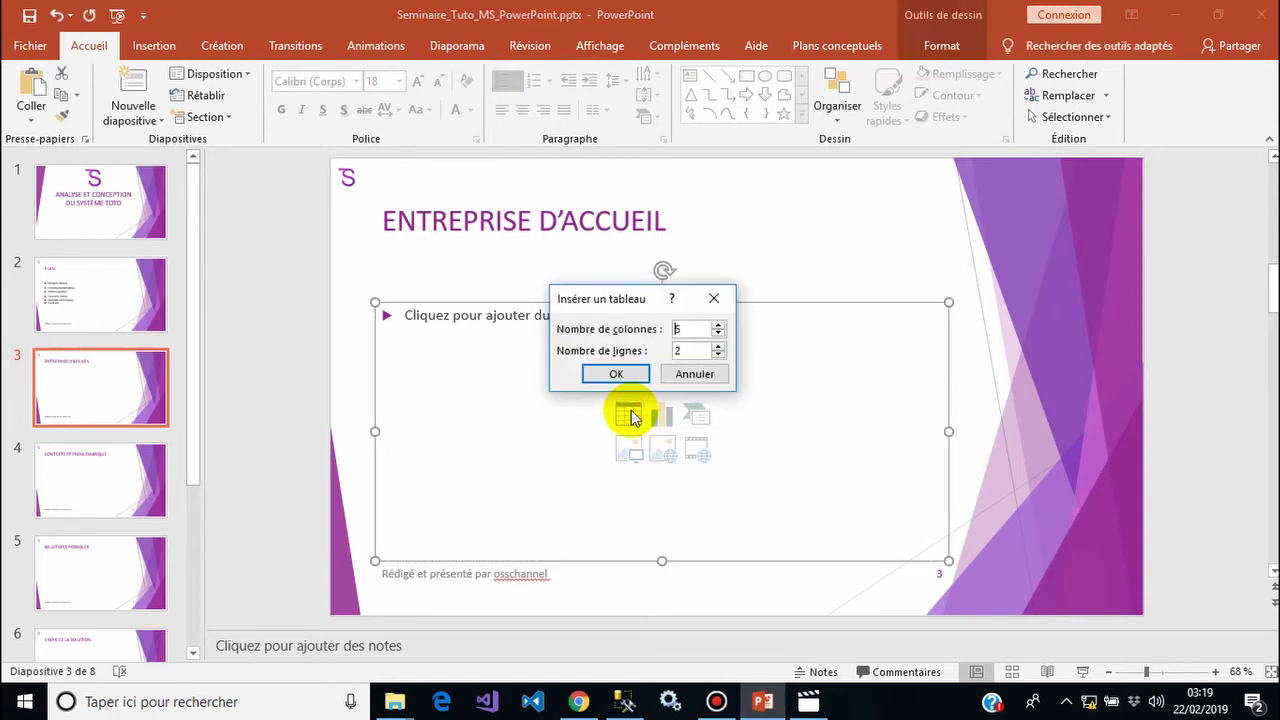
pyautogui.click(717, 333)
pyautogui.click(717, 333)
pyautogui.click(717, 333)
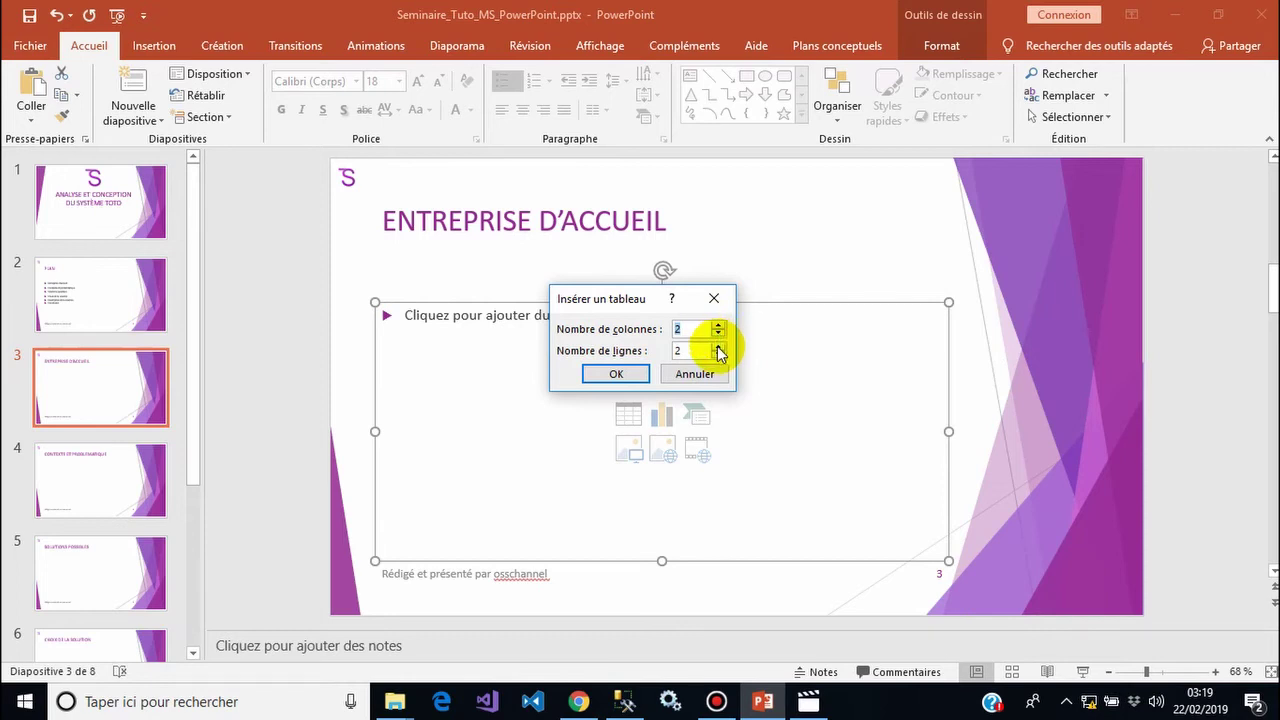
pyautogui.click(717, 346)
pyautogui.click(617, 373)
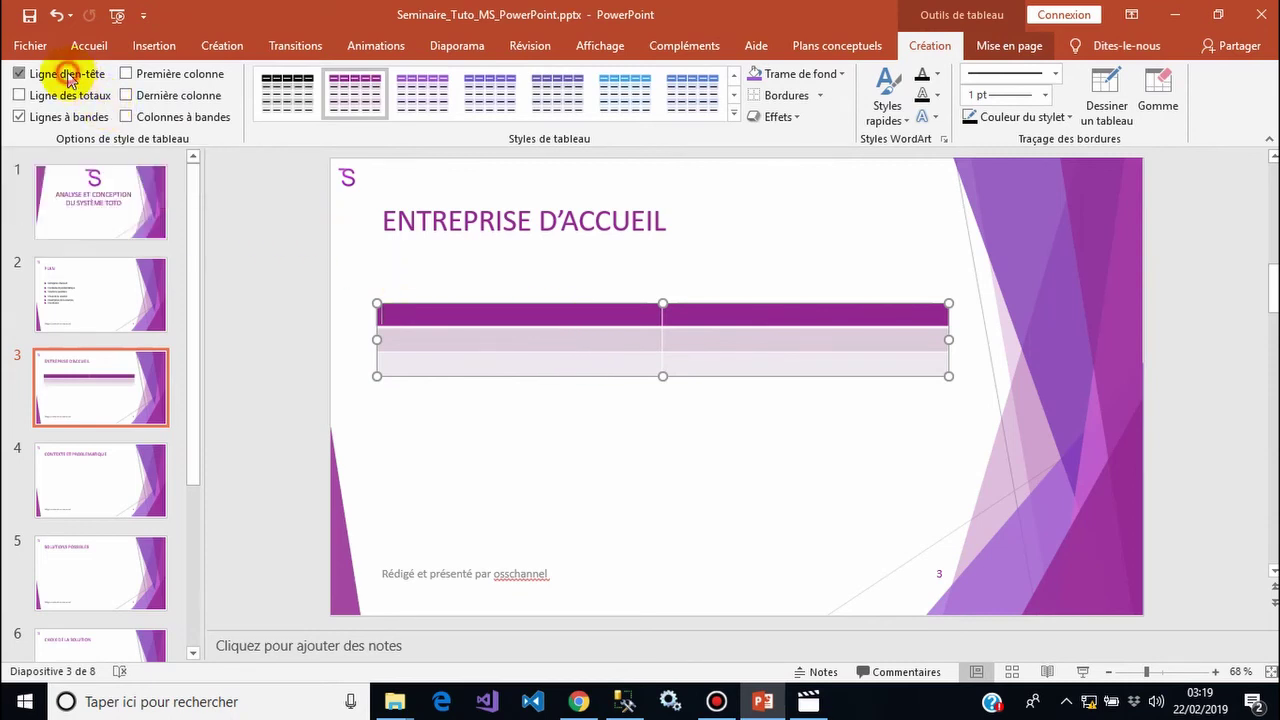
pyautogui.click(22, 74)
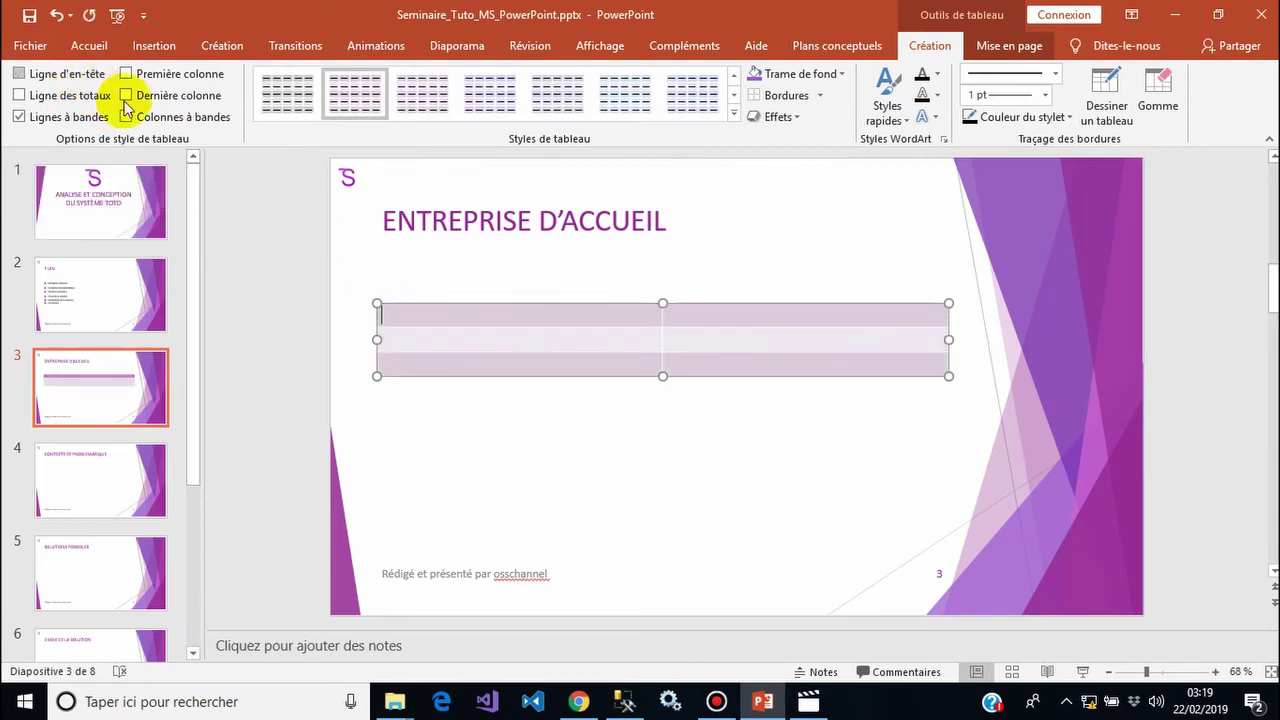
pyautogui.click(505, 318)
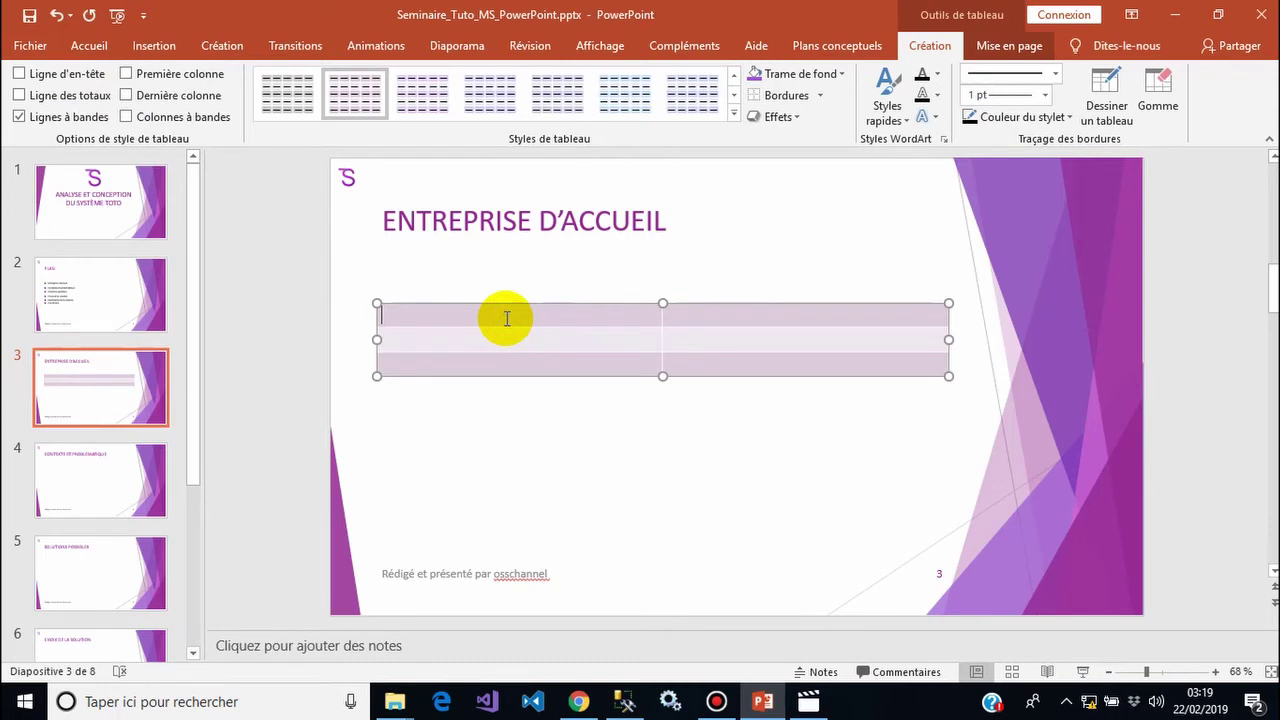
pyautogui.write('SIGLE')
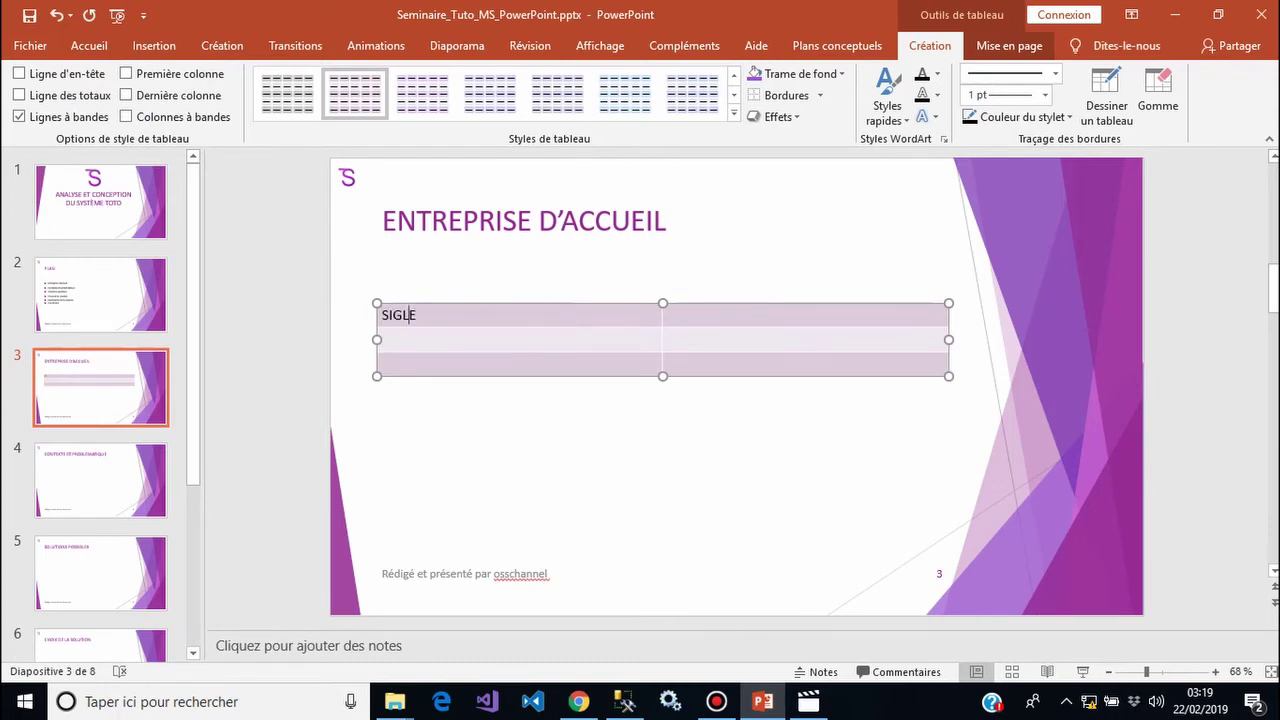
pyautogui.write('OS')
pyautogui.write('S')
pyautogui.click(382, 339)
pyautogui.write('R')
pyautogui.write('AISONS')
pyautogui.press('BackSpace')
pyautogui.press('BackSpace')
pyautogui.write('S')
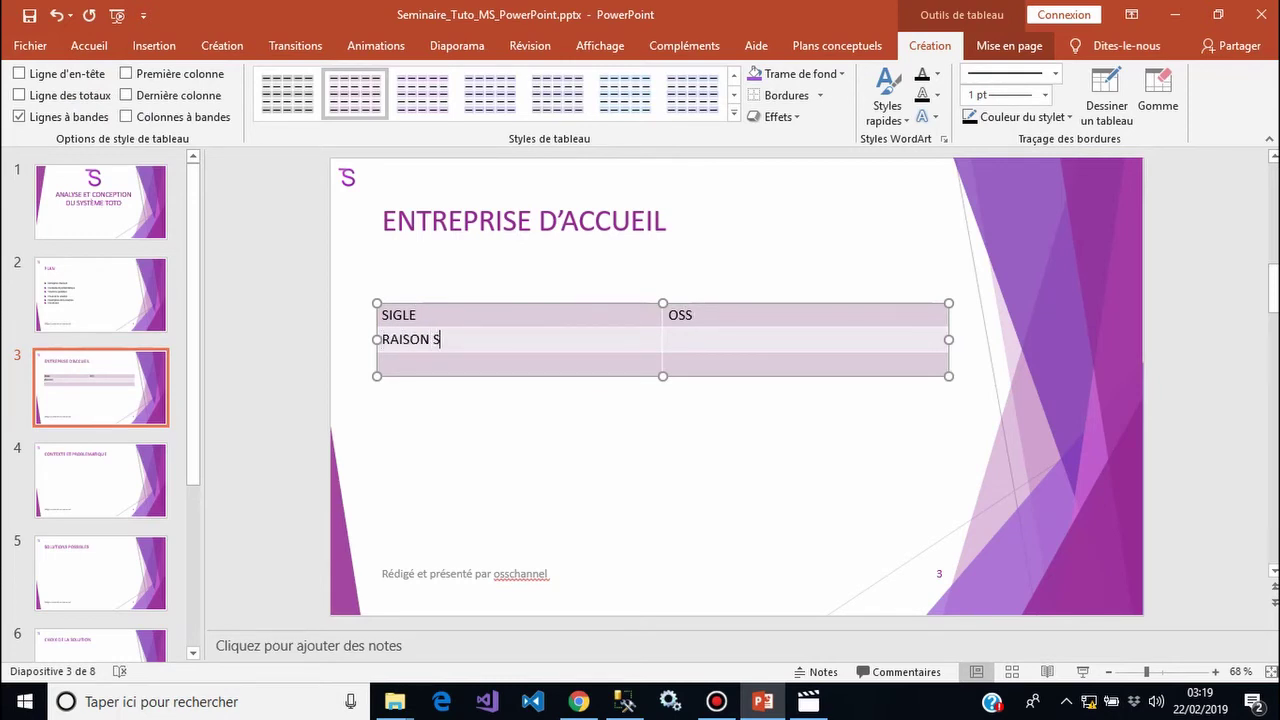
pyautogui.write('OCIALE')
pyautogui.press('Tab')
pyautogui.write('OVE')
pyautogui.write('R SOFT S')
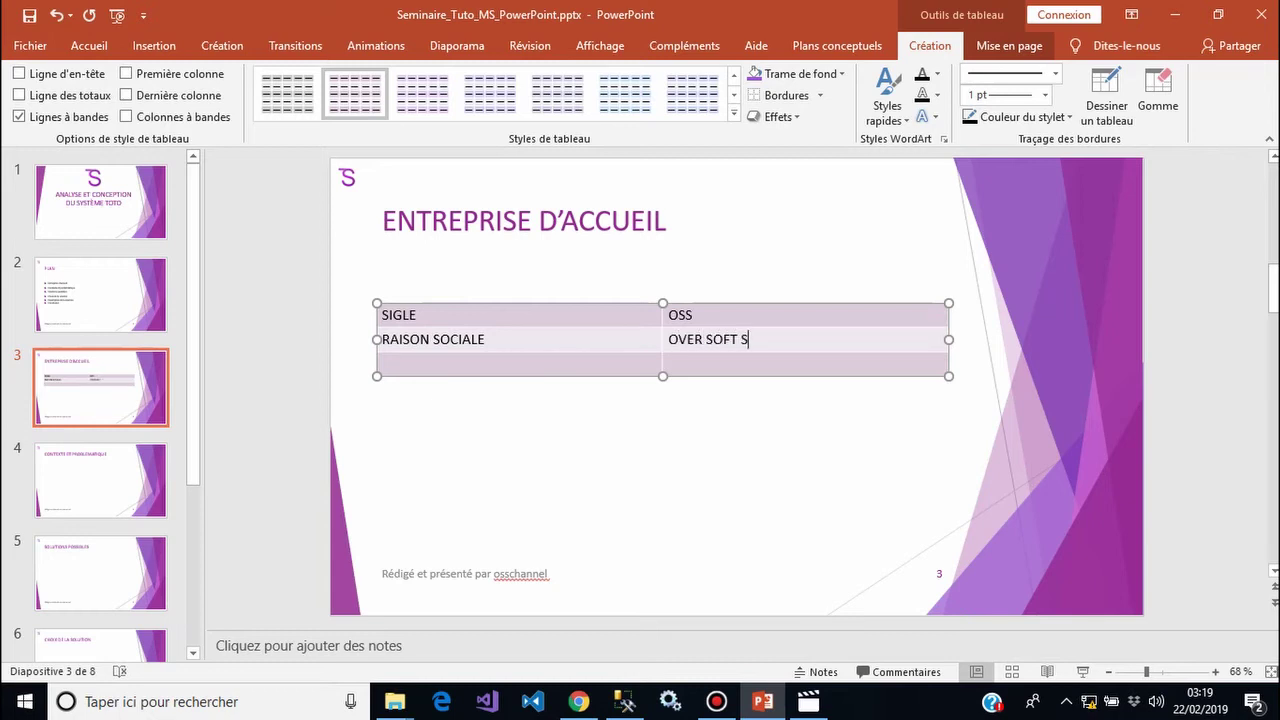
pyautogui.write('OLUTION')
pyautogui.press('Tab')
pyautogui.write('TAG')
pyautogui.press('Tab')
pyautogui.write('@')
pyautogui.write('ossc')
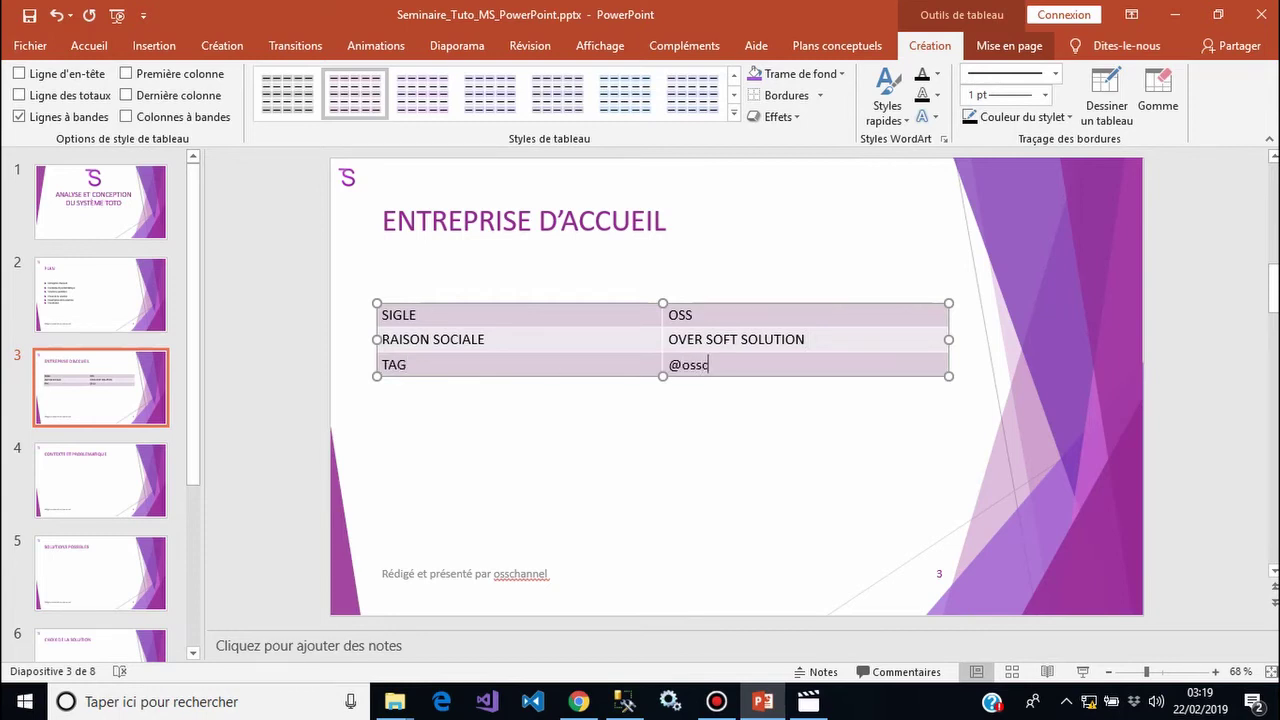
pyautogui.write('hannel')
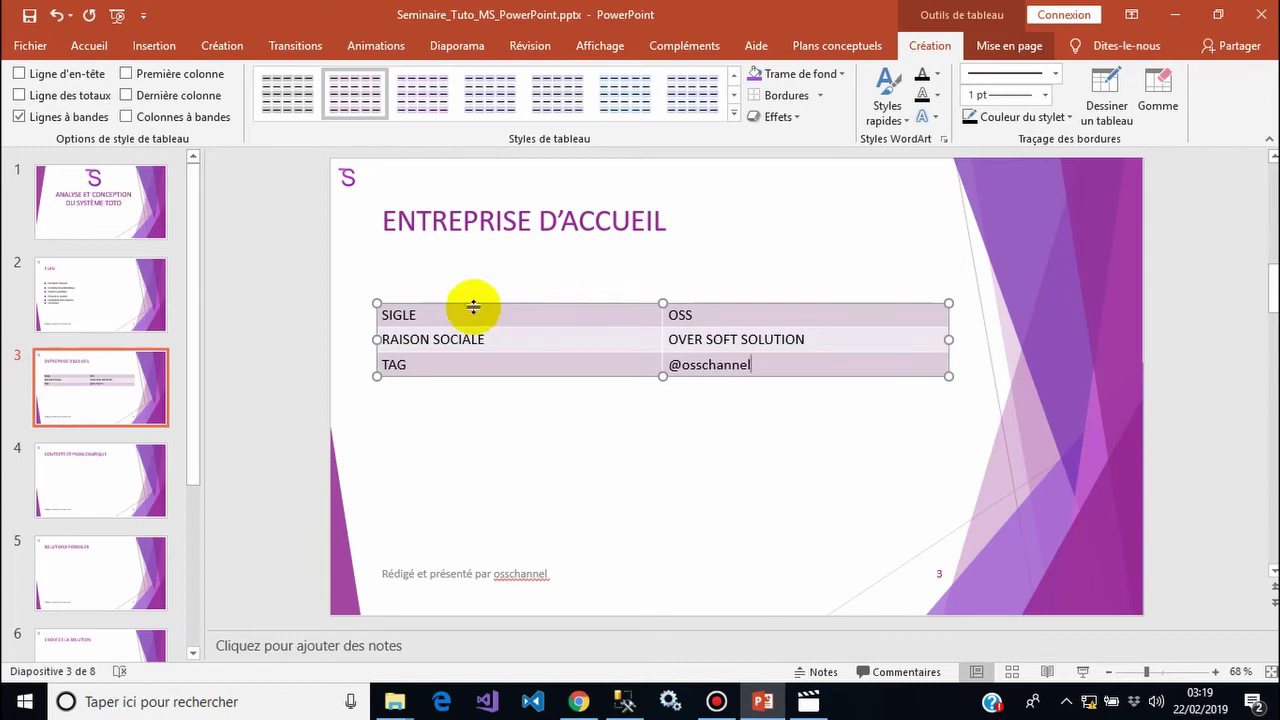
# Move the table lower, just below the slide centre.
pyautogui.moveTo(432, 302); pyautogui.dragTo(432, 358)
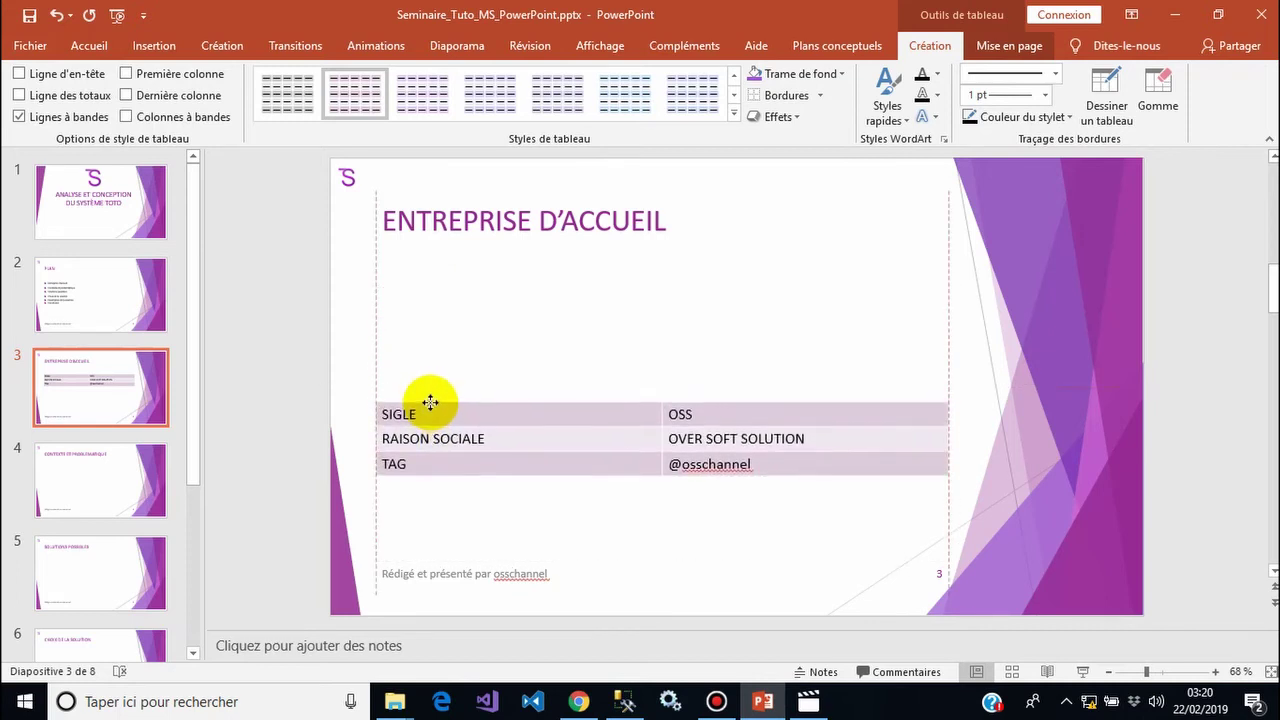
pyautogui.moveTo(432, 358); pyautogui.dragTo(428, 418)
pyautogui.click(486, 332)
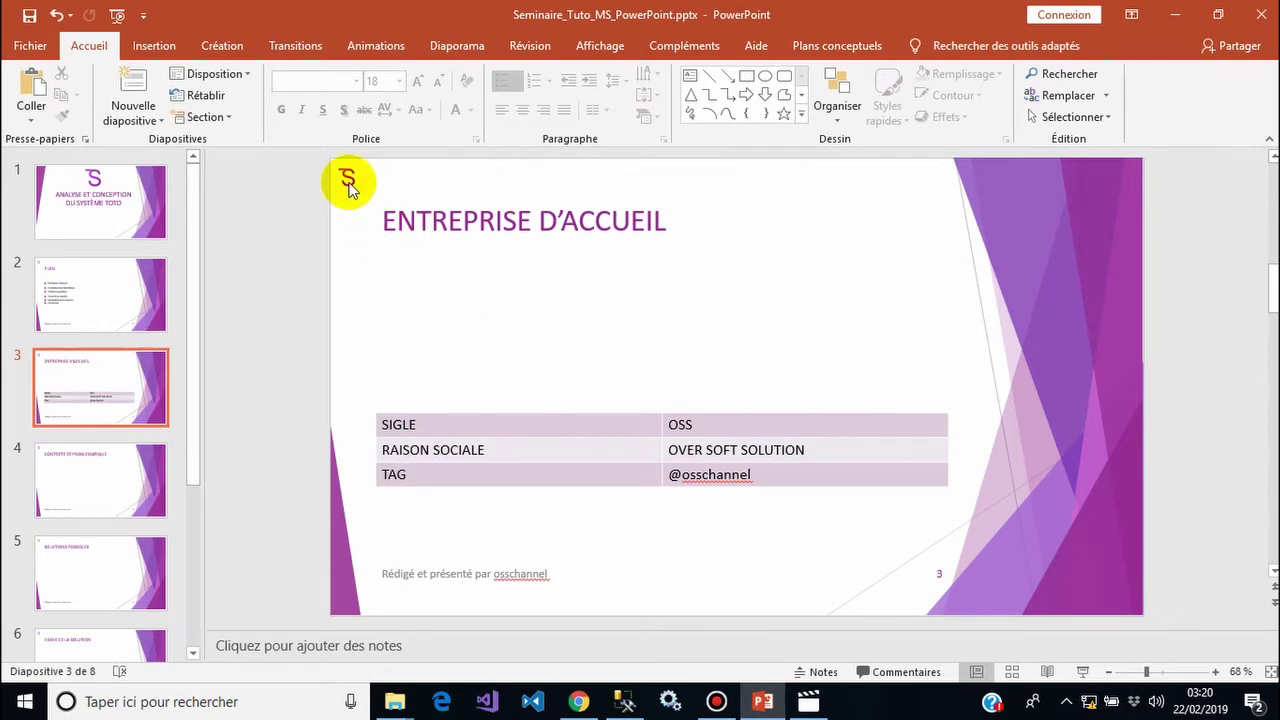
# Insert the OSS.png logo and centre it above the company table.
pyautogui.click(155, 45)
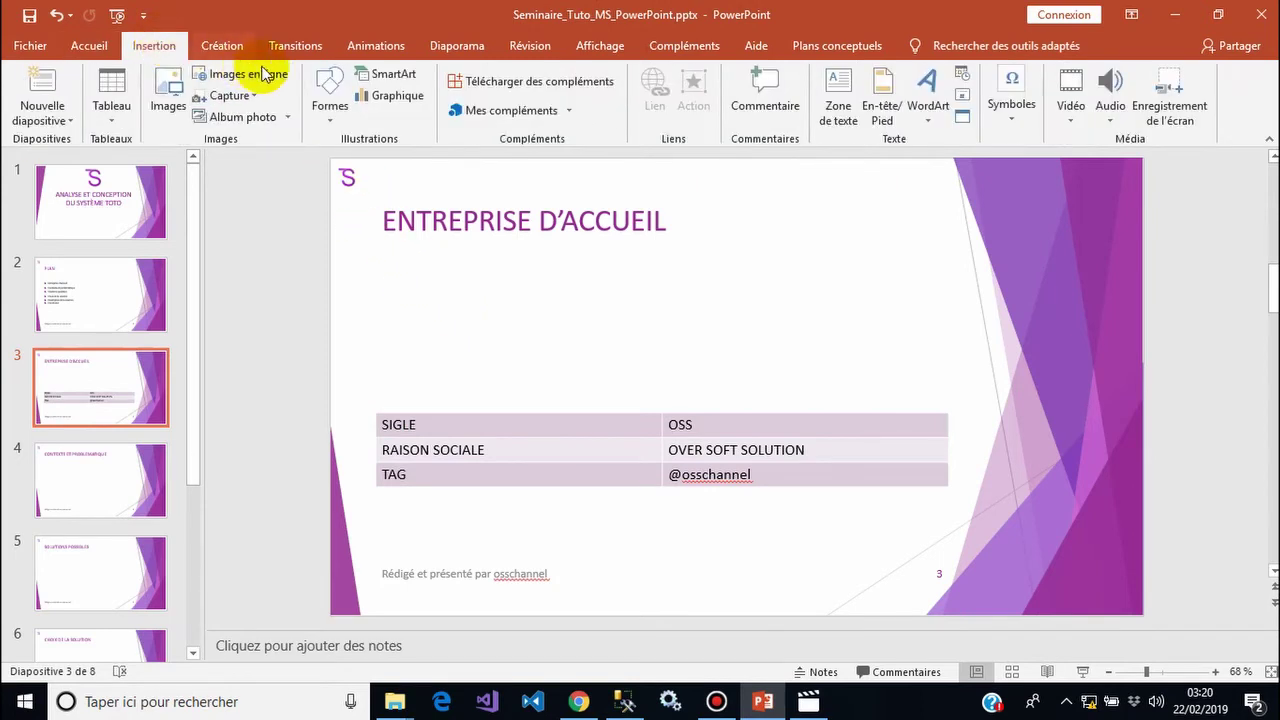
pyautogui.click(166, 95)
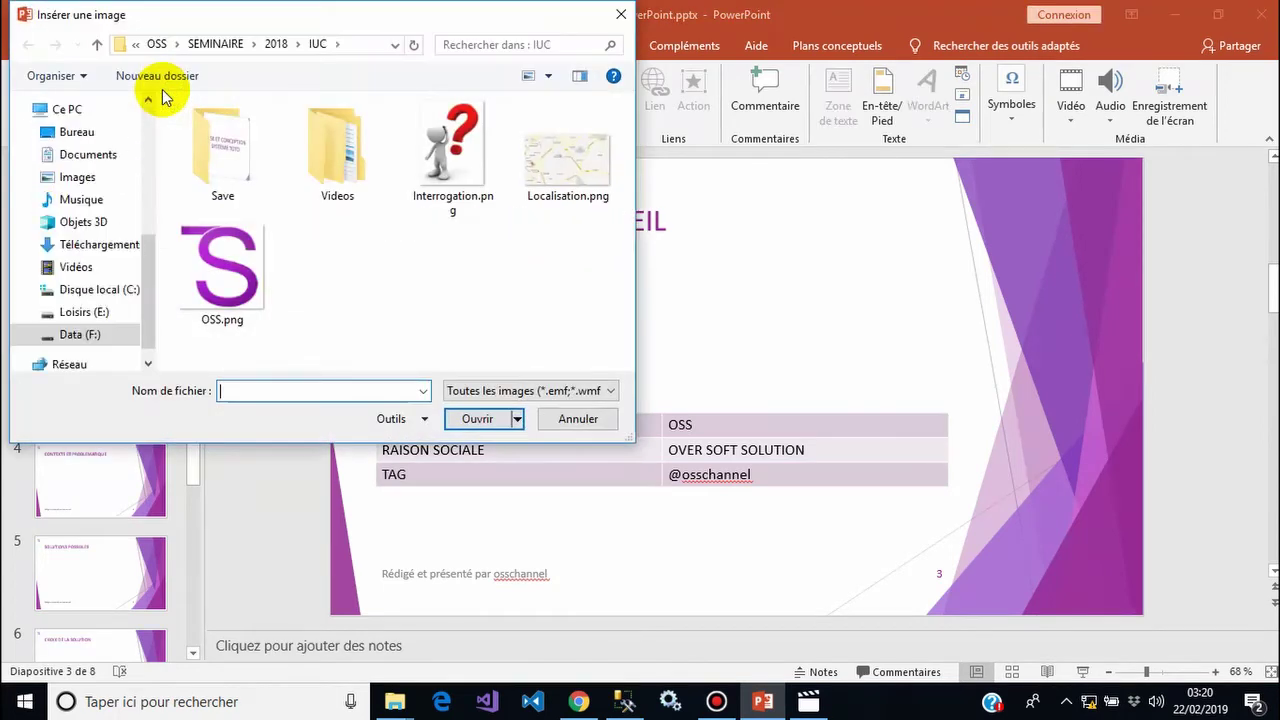
pyautogui.click(230, 278)
pyautogui.doubleClick(230, 278)
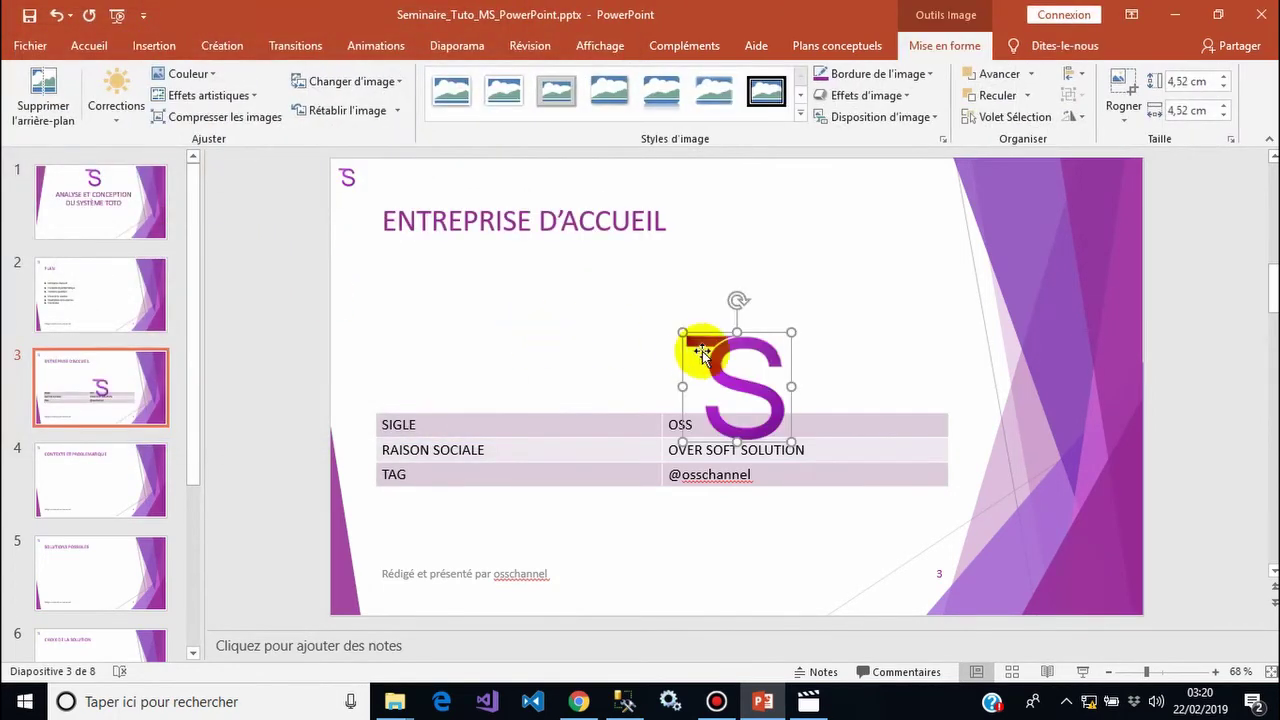
pyautogui.moveTo(723, 349); pyautogui.dragTo(639, 295)
# Deselect the logo and save the presentation.
pyautogui.click(828, 335)
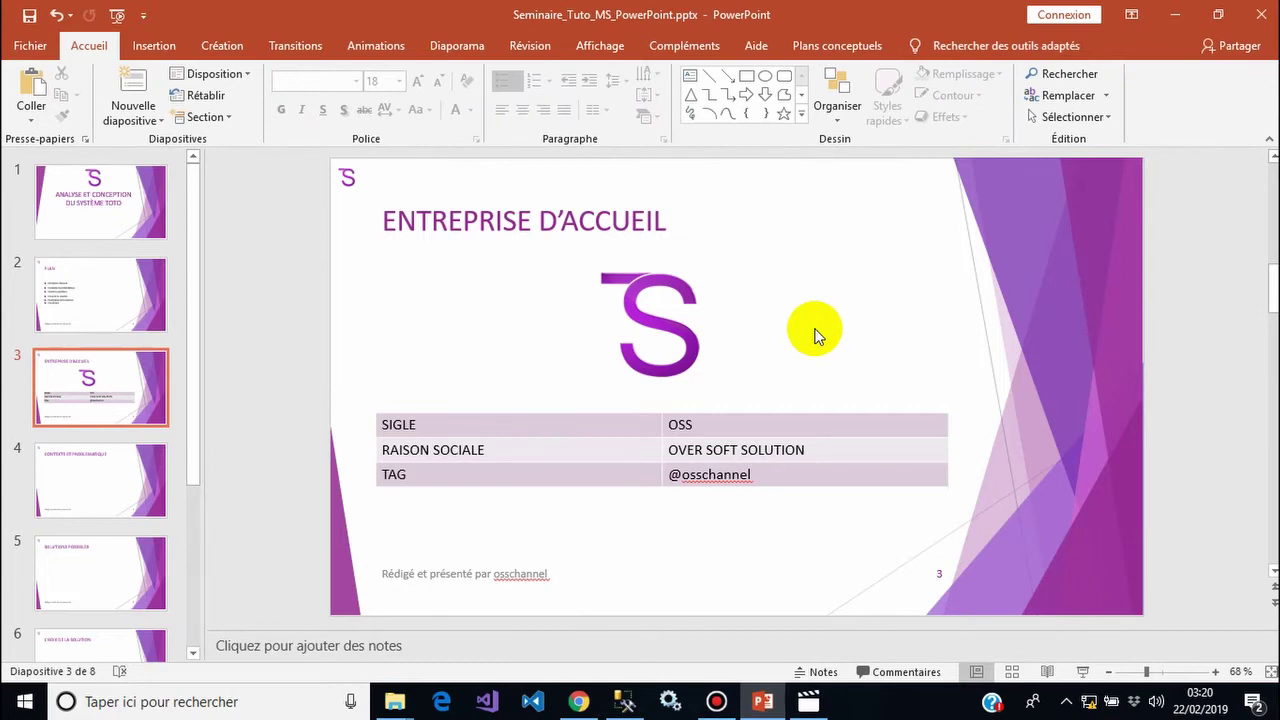
pyautogui.click(30, 14)
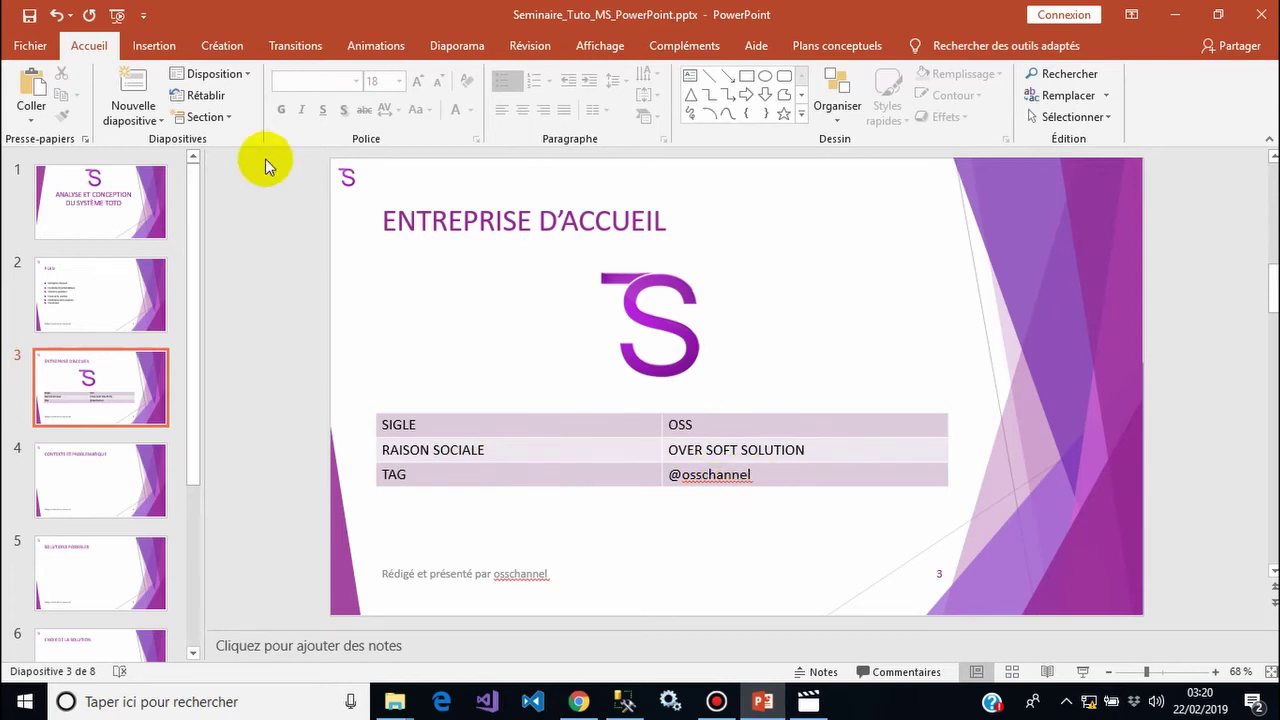
pyautogui.click(26, 15)
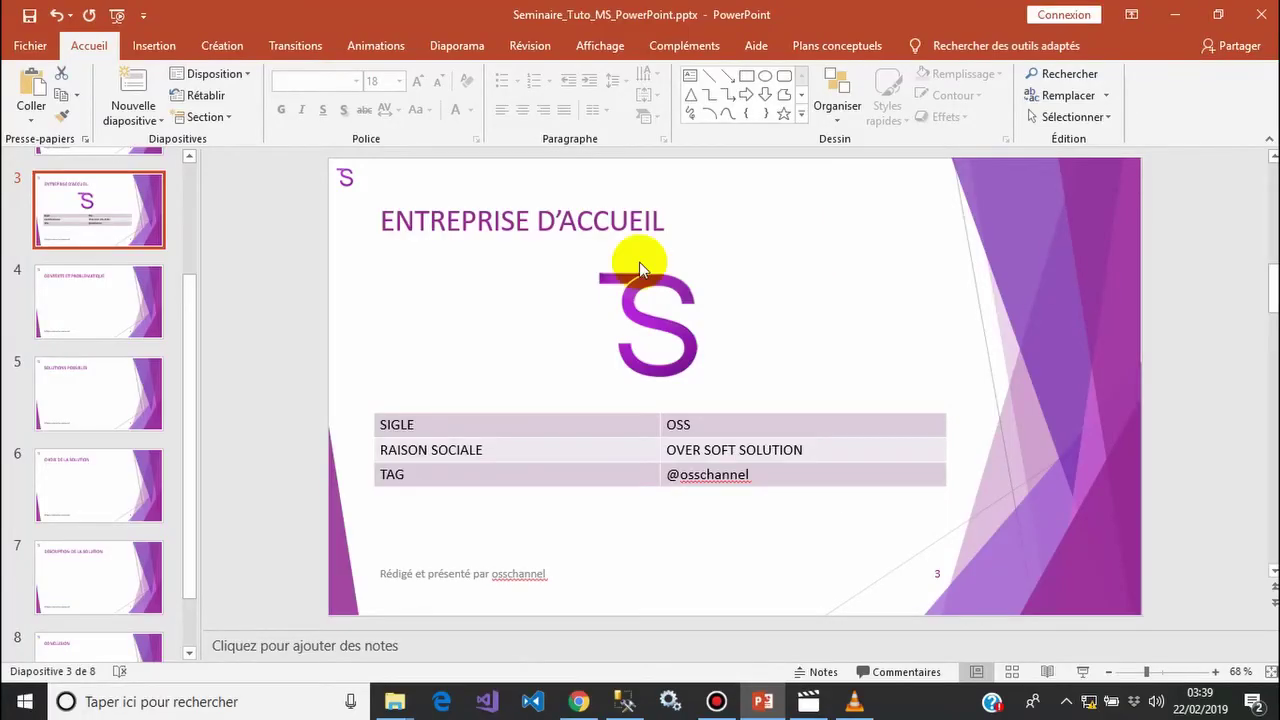
# Give slide 4, Contexte et problematique, a title-and-caption layout.
pyautogui.click(85, 292)
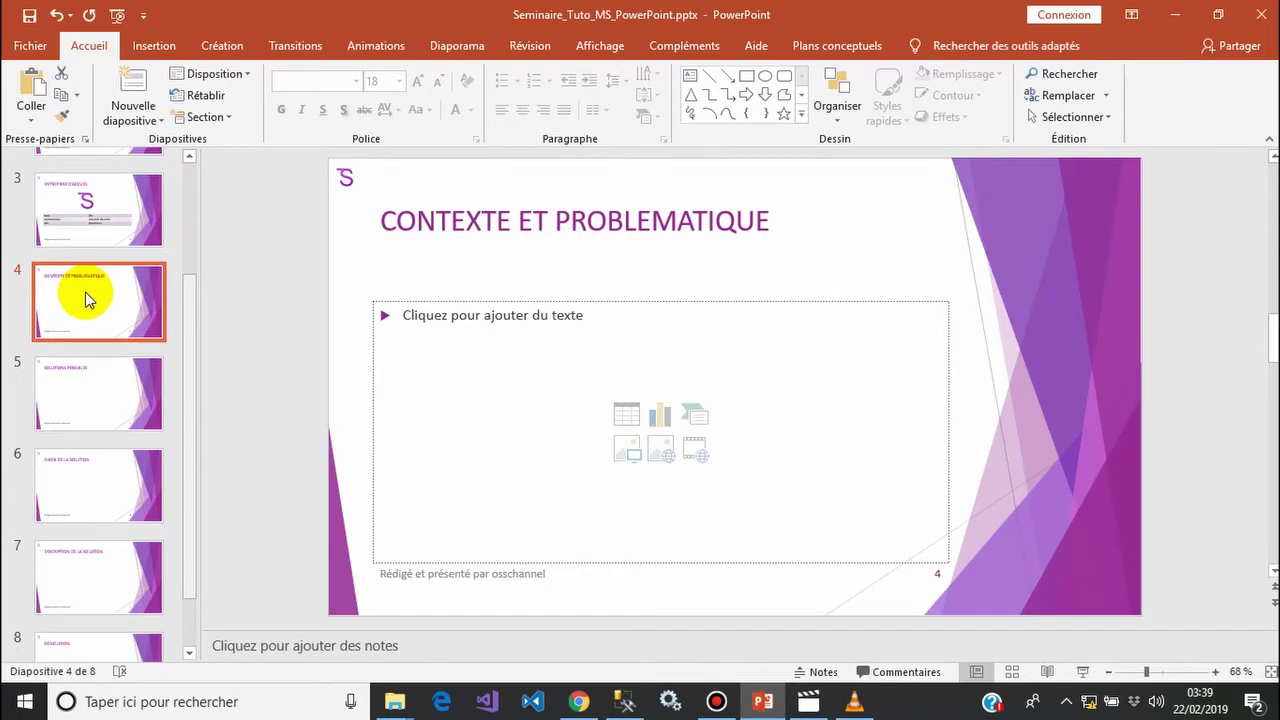
pyautogui.click(237, 78)
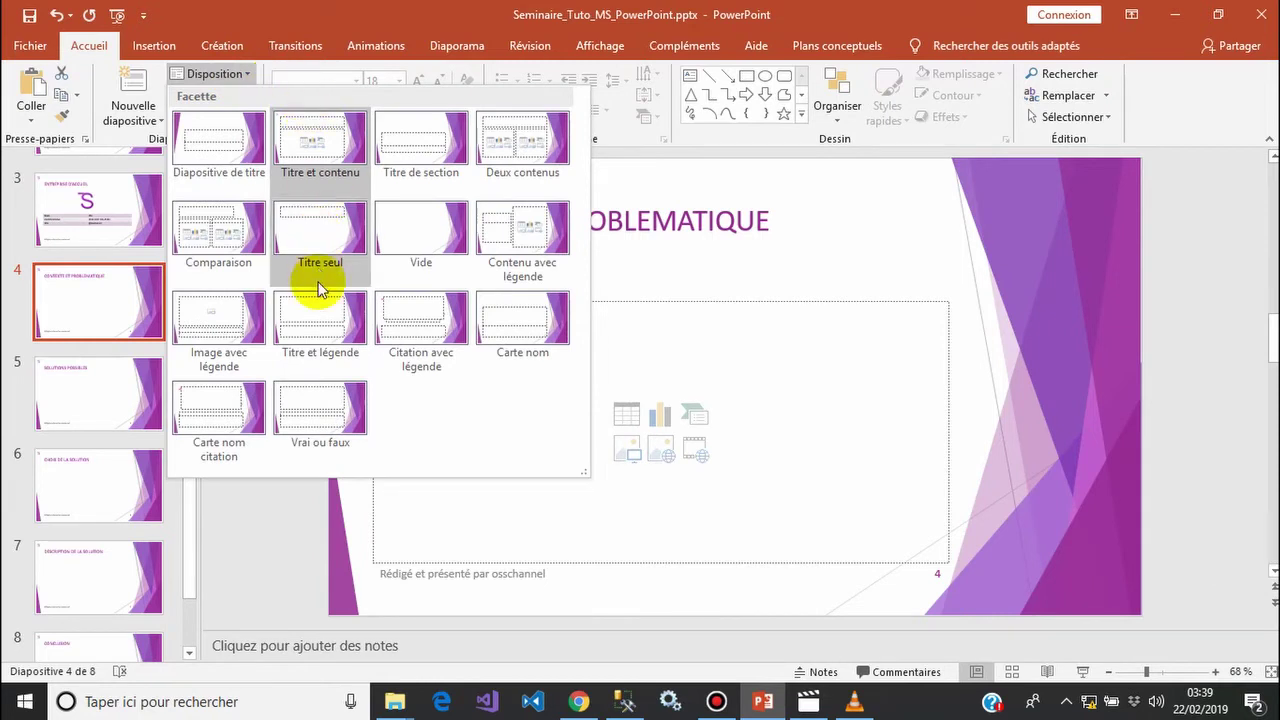
pyautogui.click(320, 322)
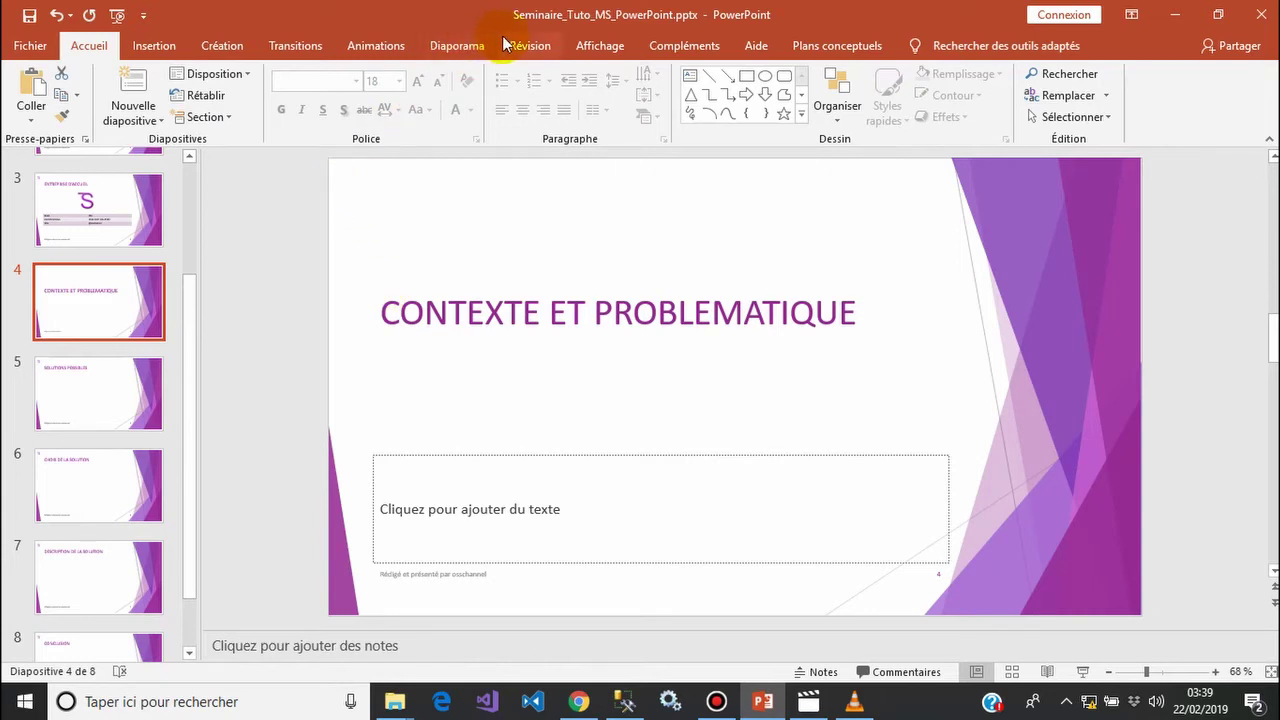
# In Slide Master, copy the S logo onto the title layout, then close master view.
pyautogui.click(600, 47)
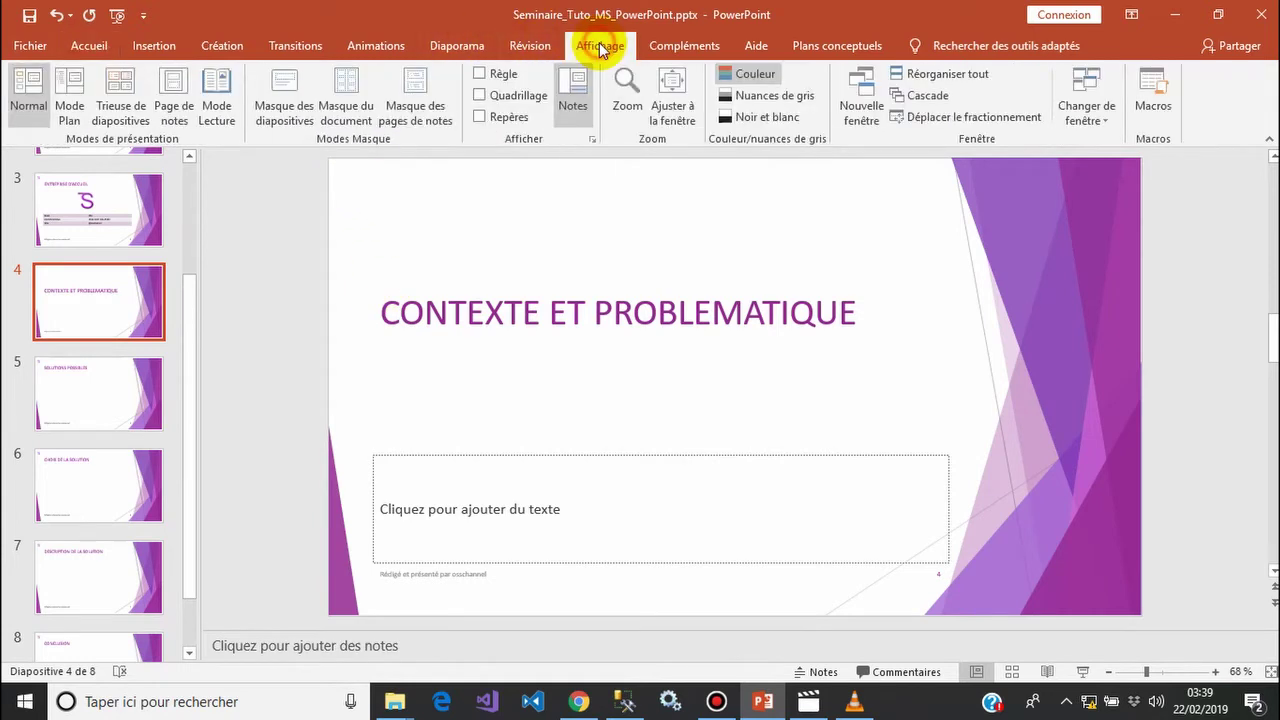
pyautogui.click(285, 100)
pyautogui.moveTo(187, 490); pyautogui.dragTo(193, 228)
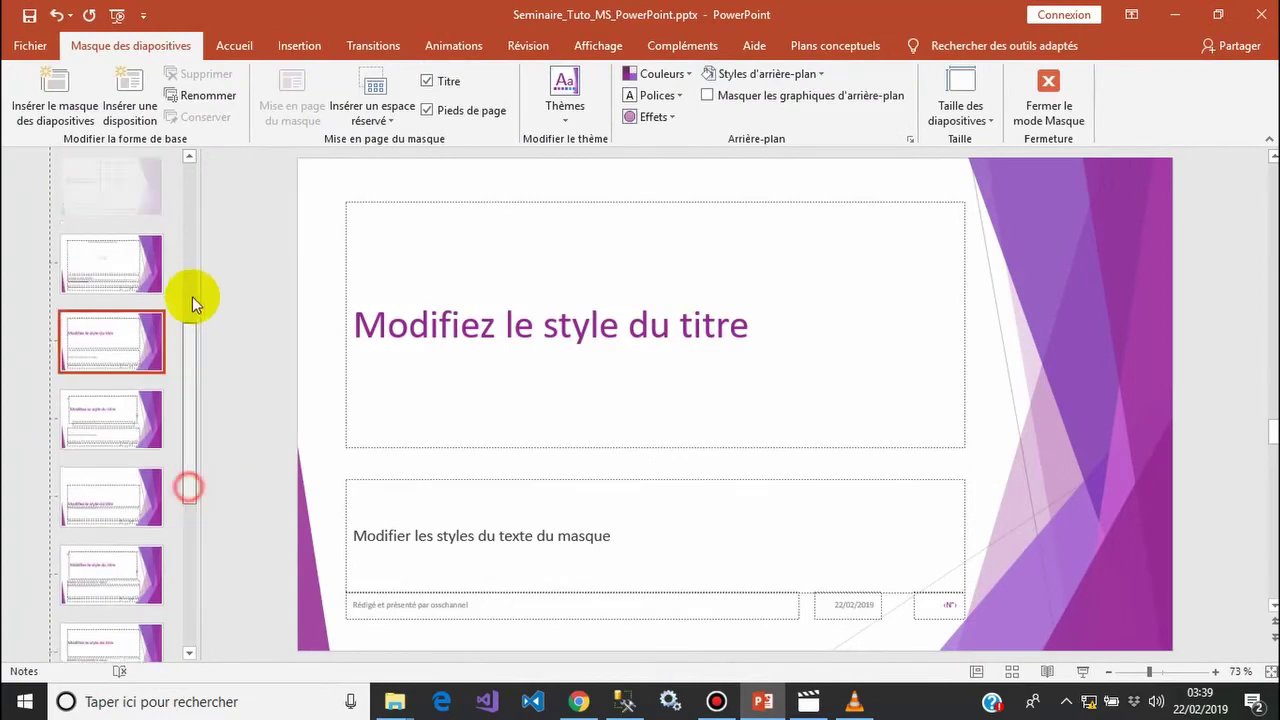
pyautogui.click(114, 332)
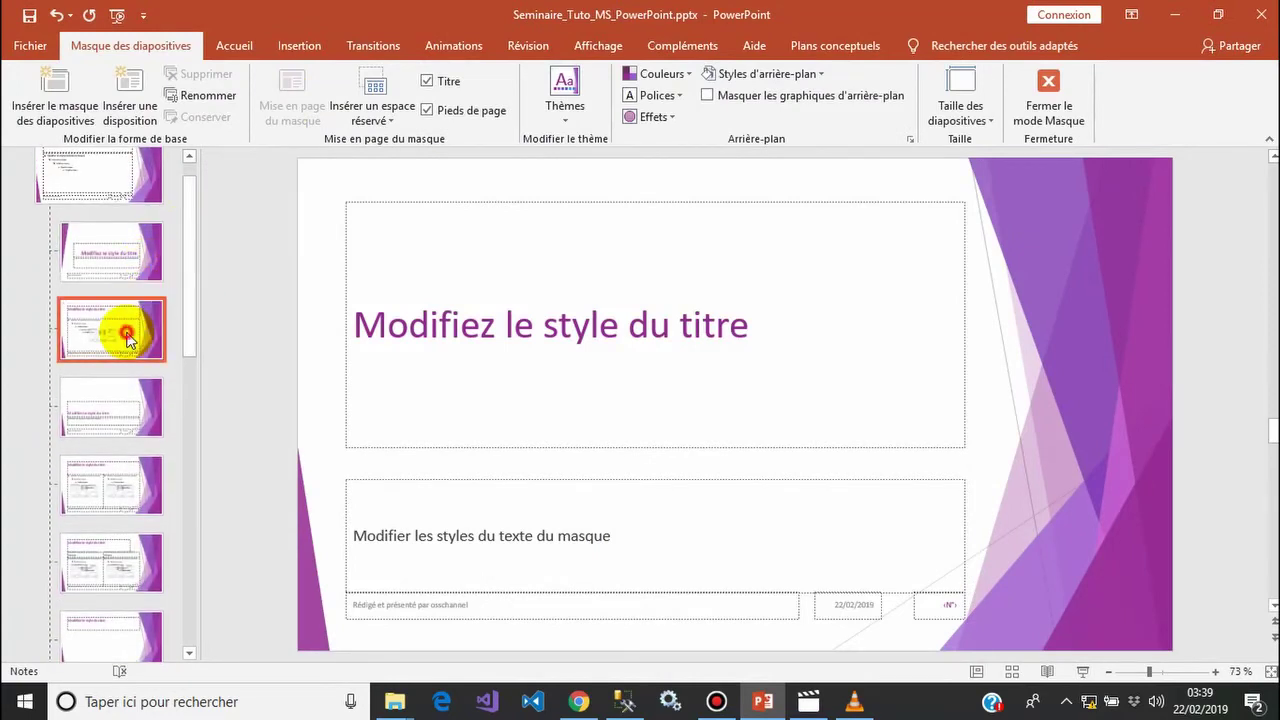
pyautogui.click(314, 178)
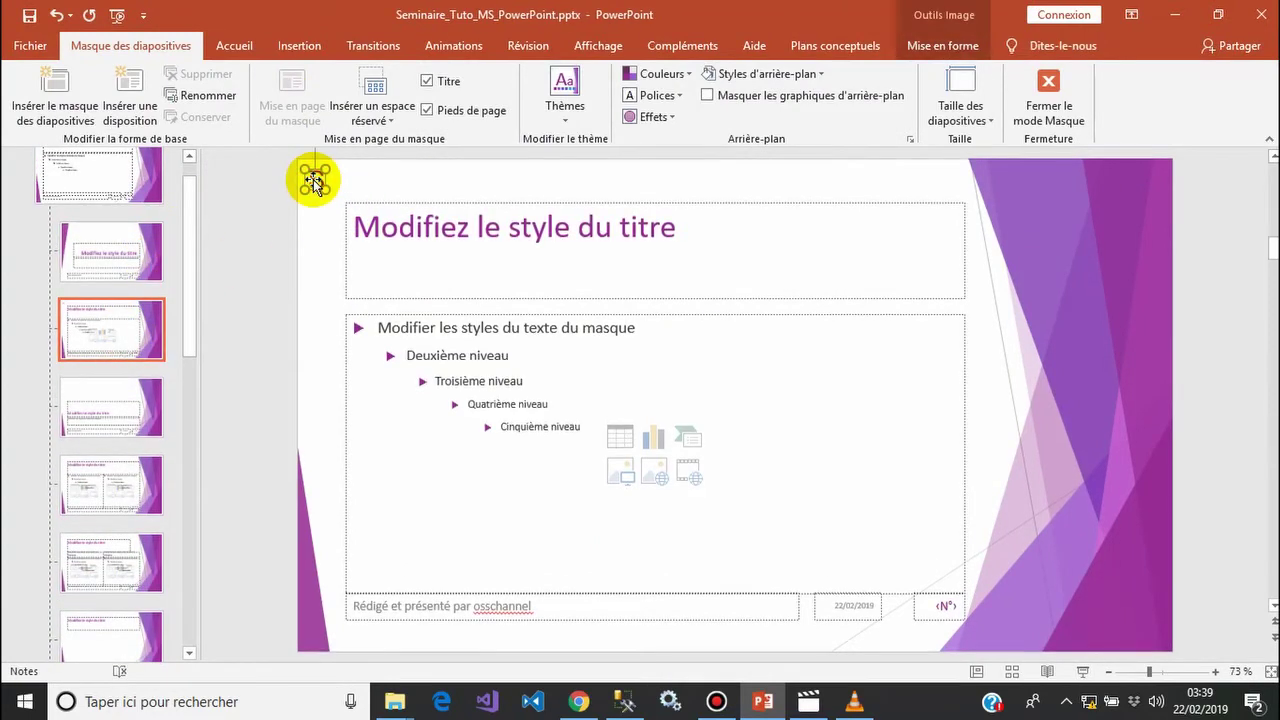
pyautogui.moveTo(194, 252); pyautogui.dragTo(188, 430)
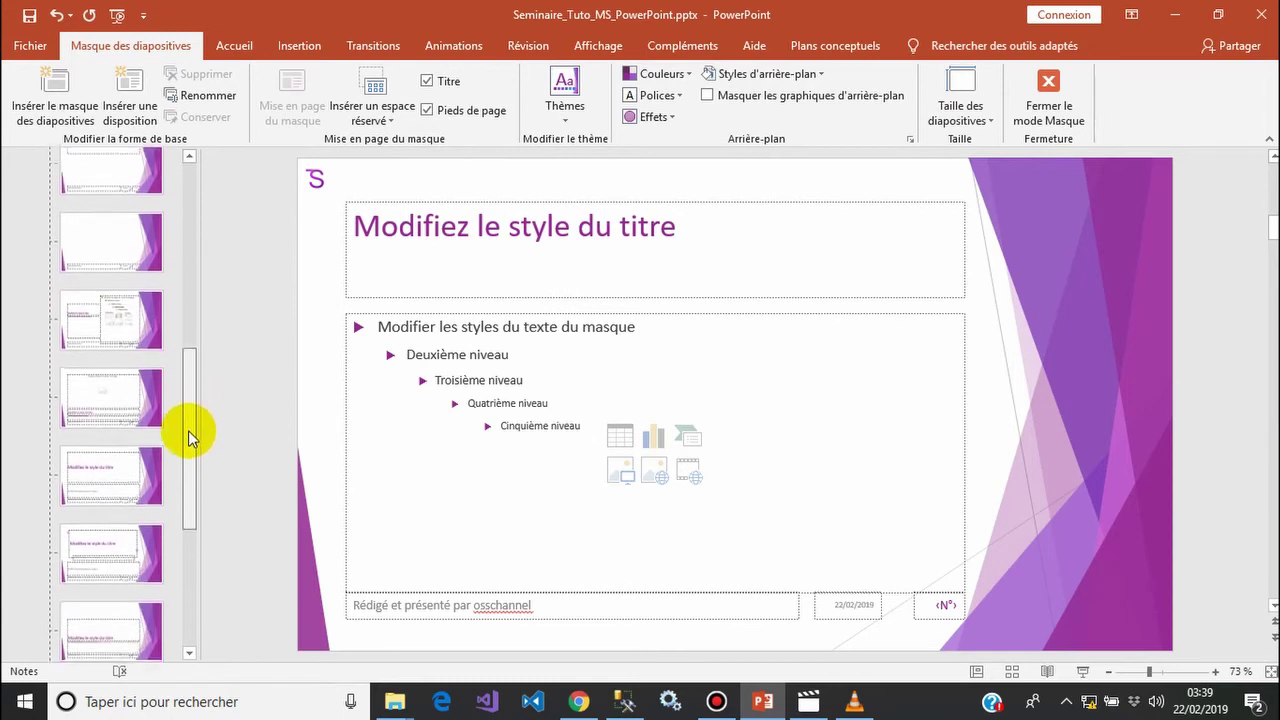
pyautogui.click(124, 437)
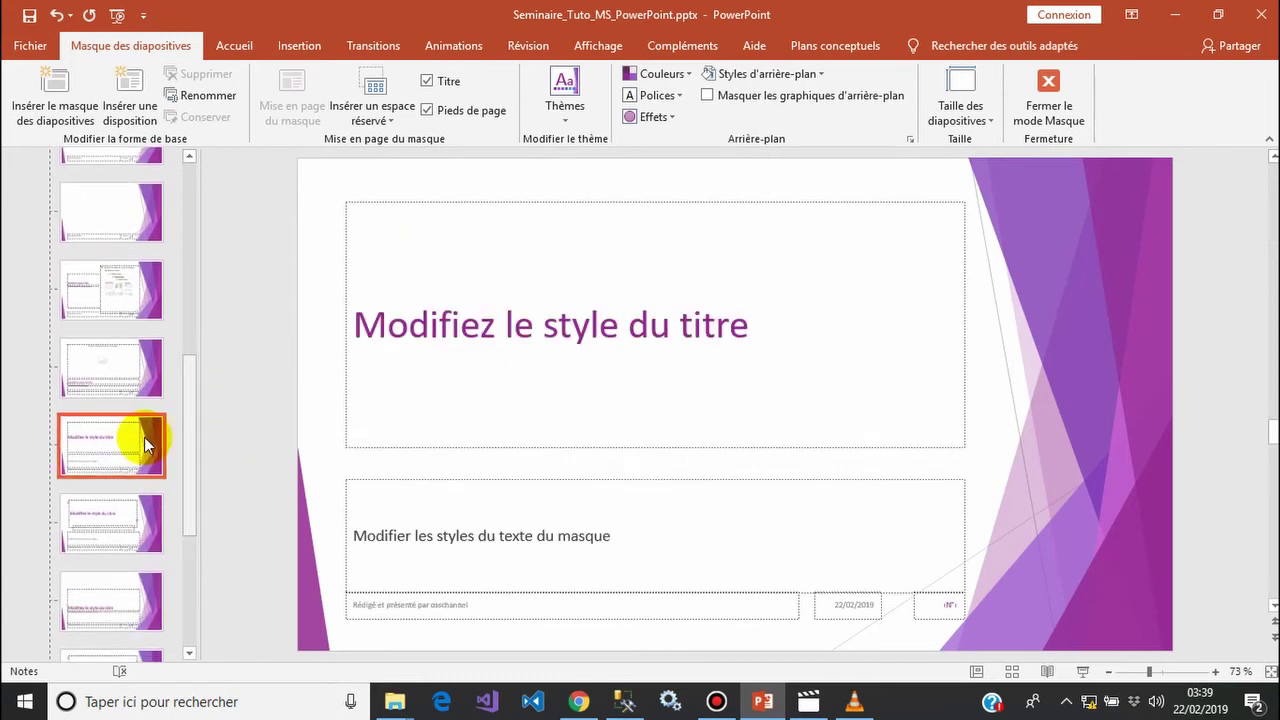
pyautogui.click(324, 252)
pyautogui.hotkey('ctrl', 'v')
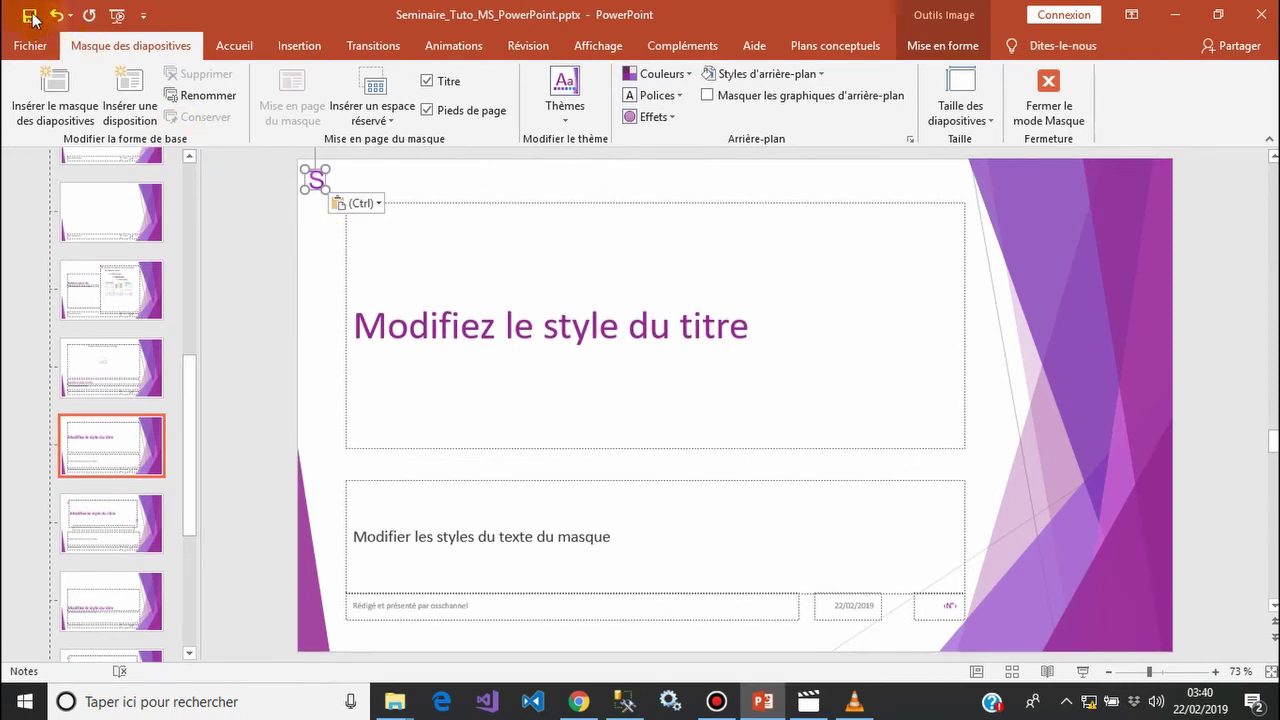
pyautogui.click(1050, 85)
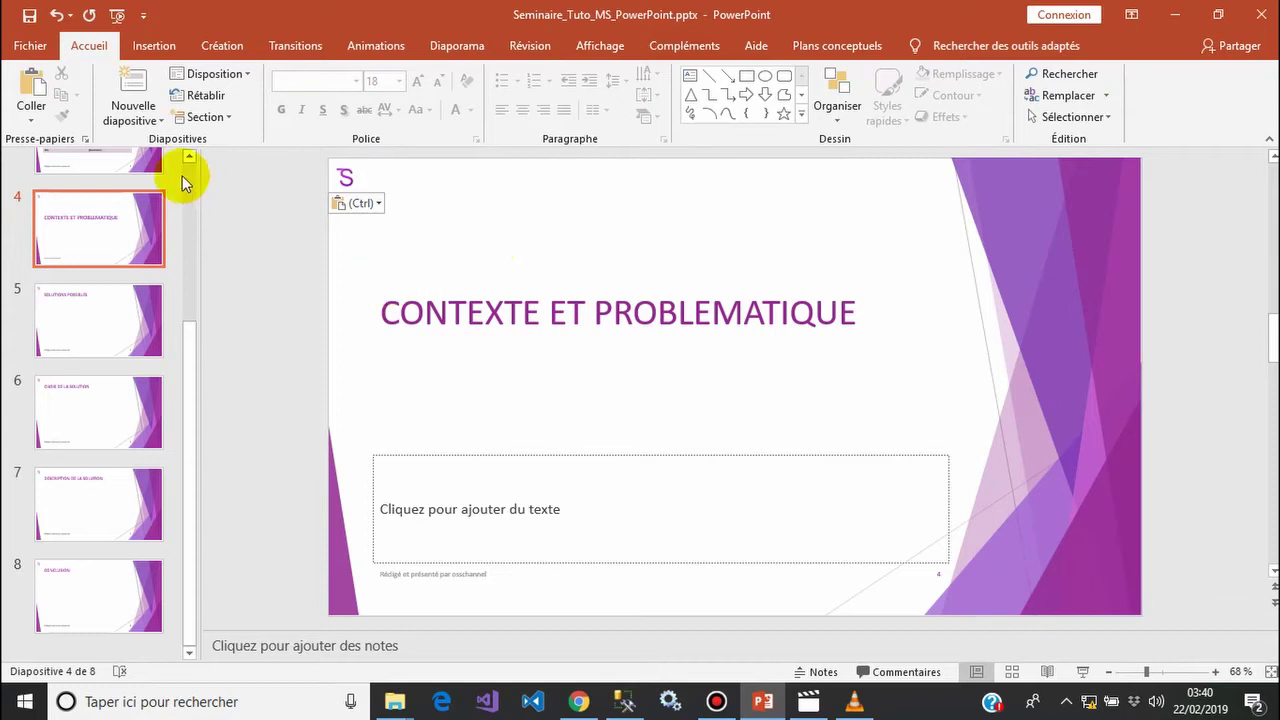
# Add a Title and Content slide after slide 4 titled CONTEXTE.
pyautogui.click(140, 122)
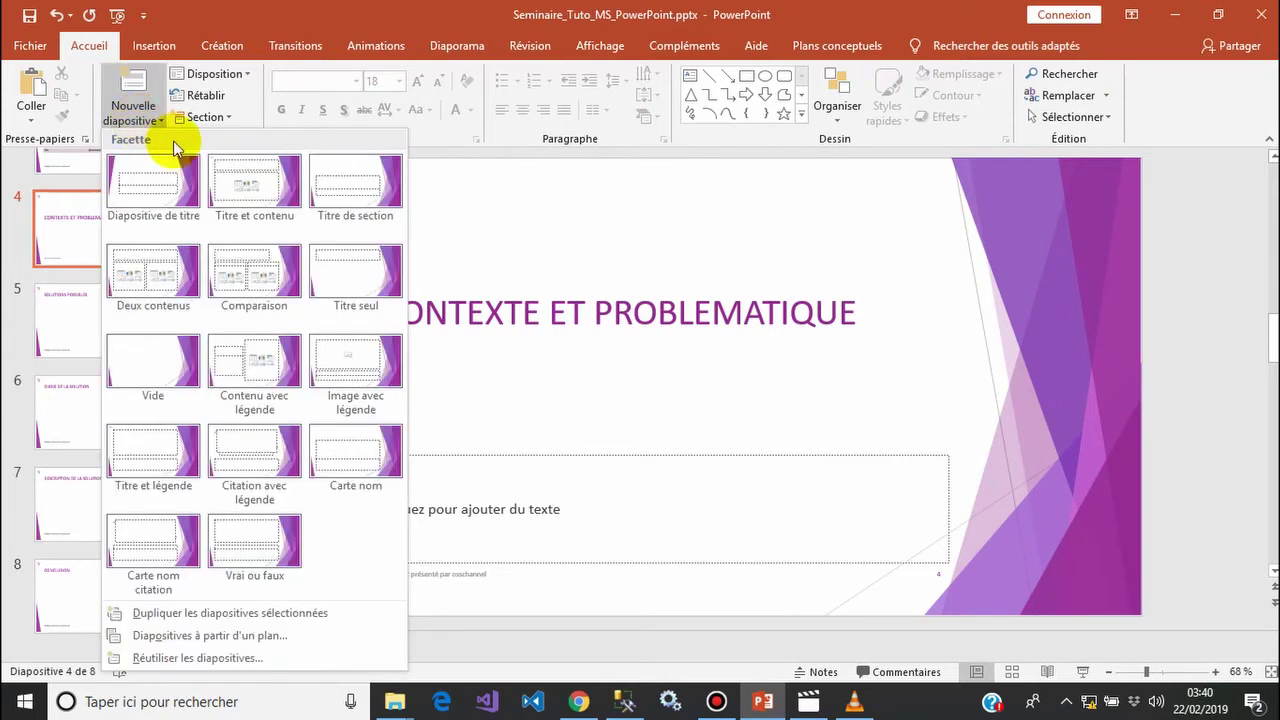
pyautogui.click(238, 190)
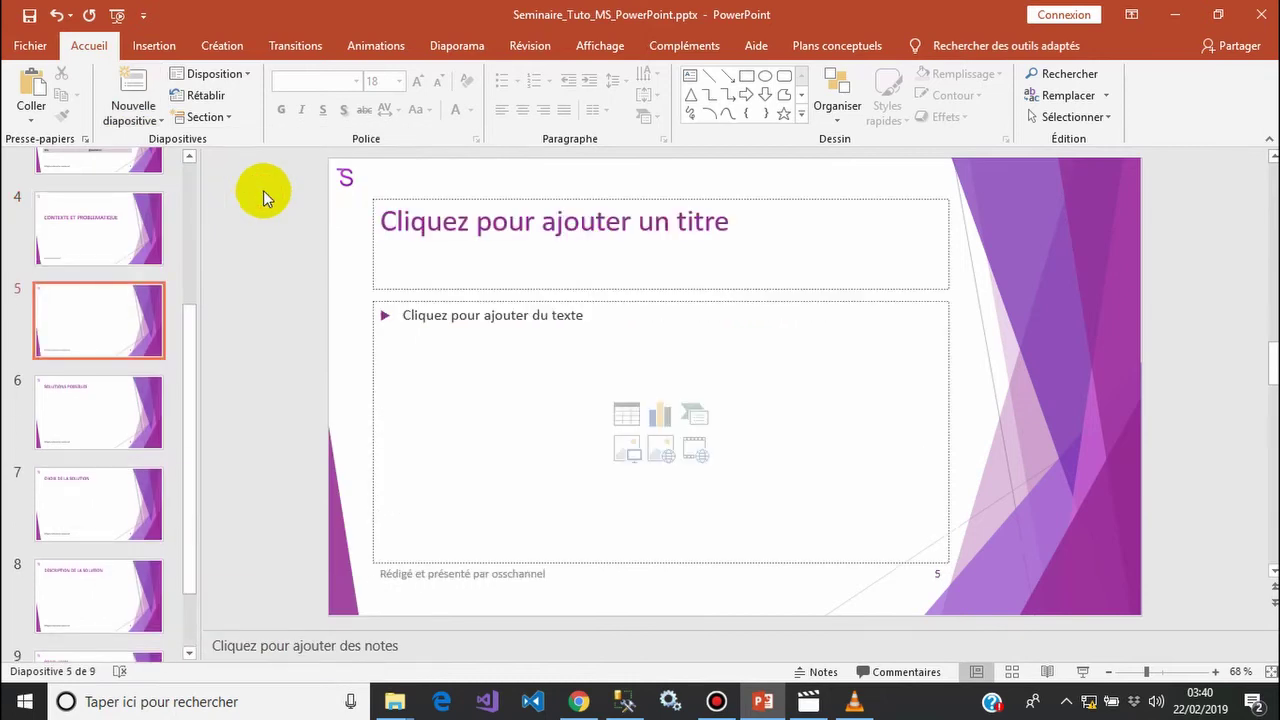
pyautogui.click(440, 233)
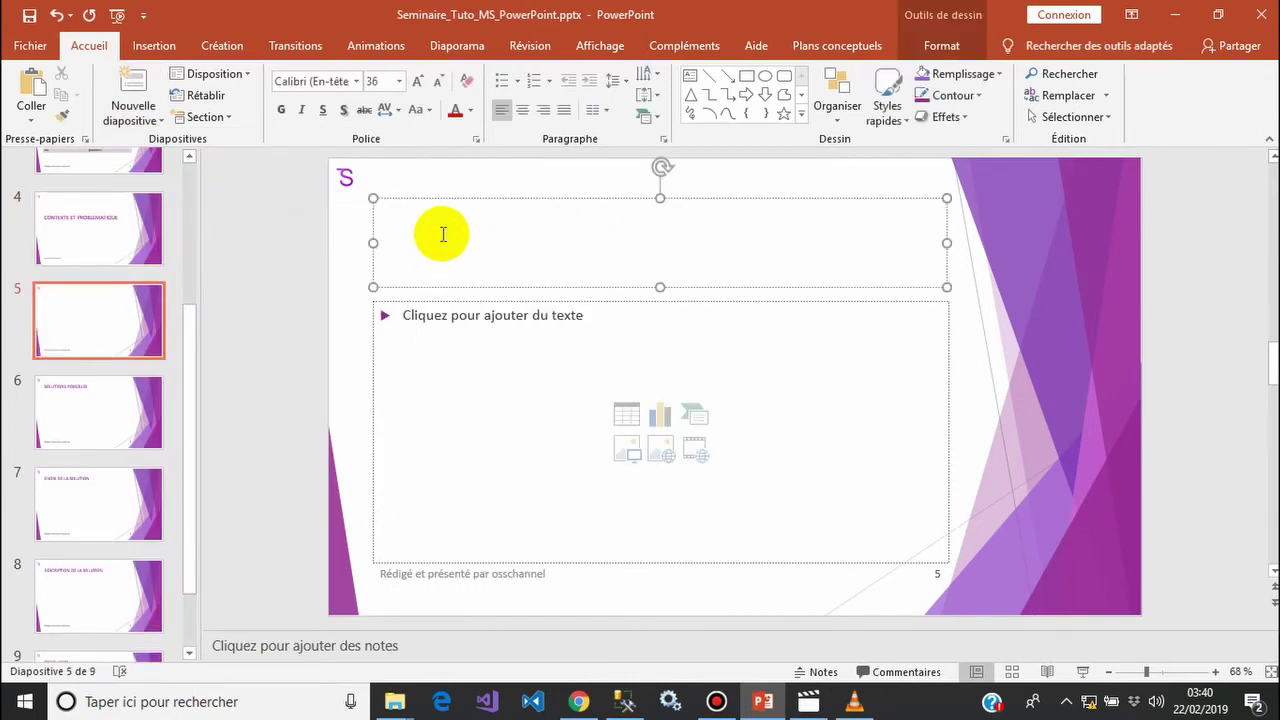
pyautogui.write('CONTEXTE')
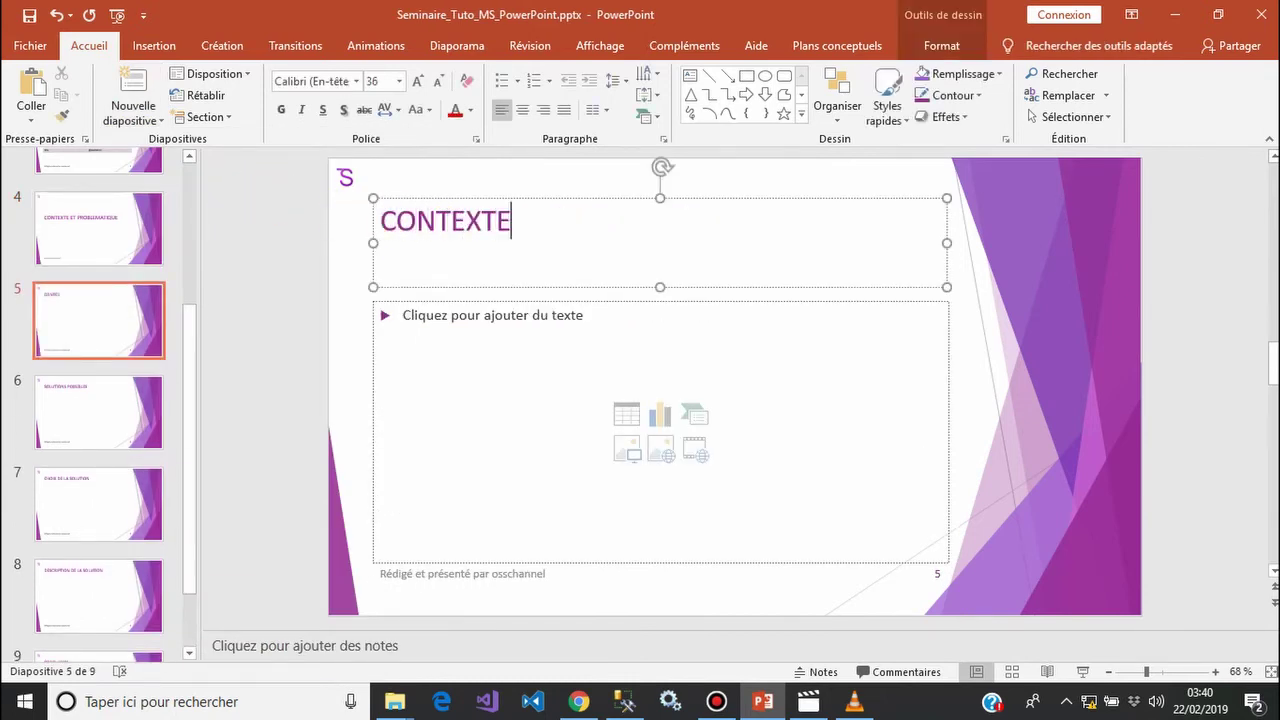
# Add bullets 'Mode de fonctionnement actuel' and 'Observations (limites, difficultés rencontrées, ...)'.
pyautogui.click(432, 322)
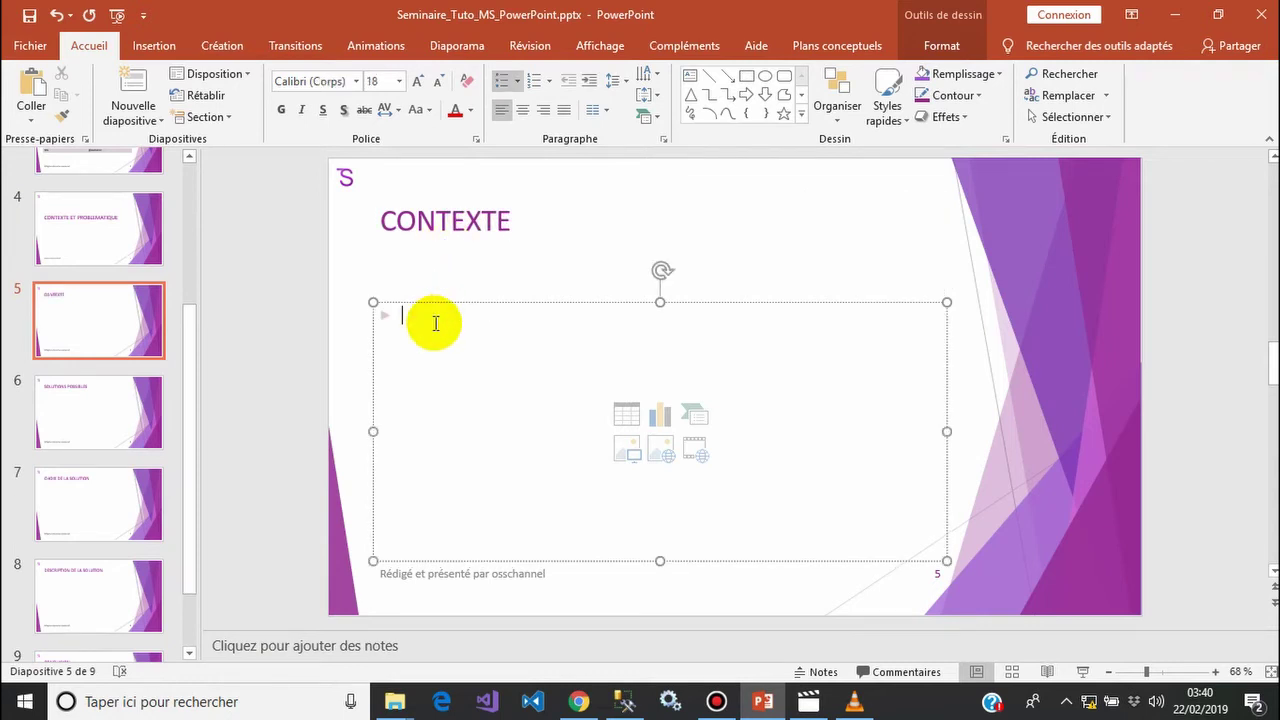
pyautogui.write('M')
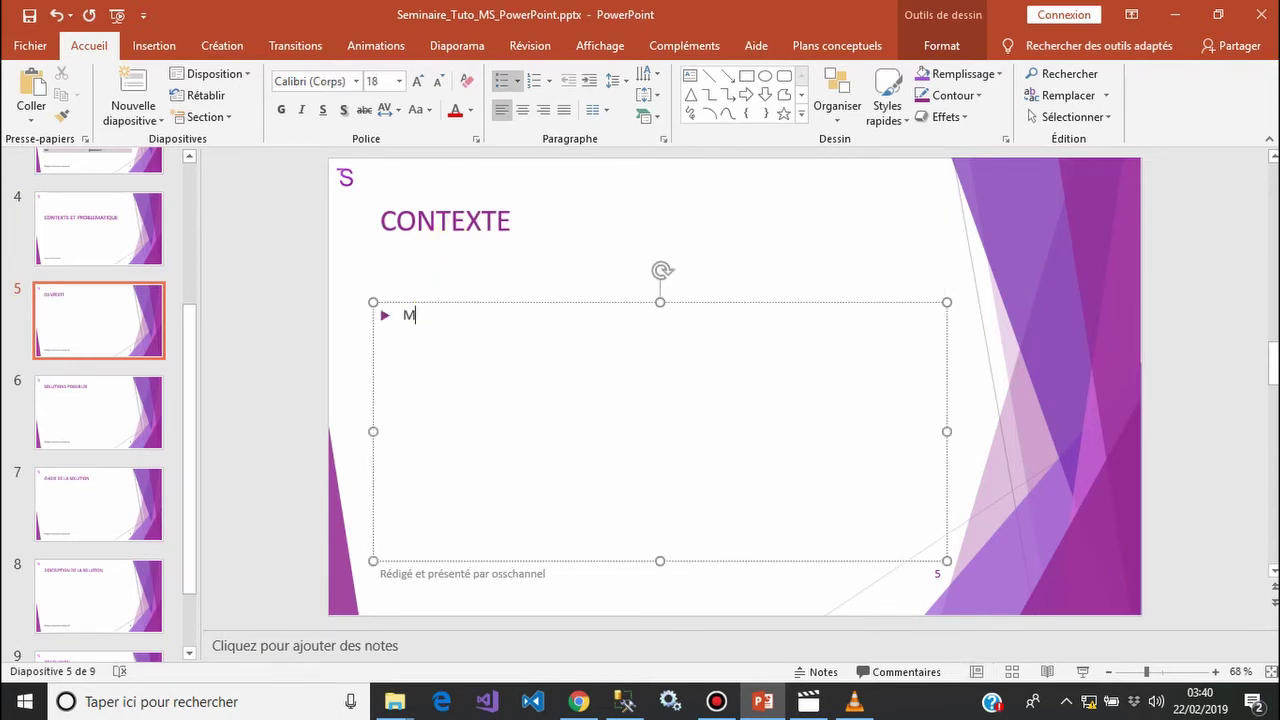
pyautogui.write('ode de f')
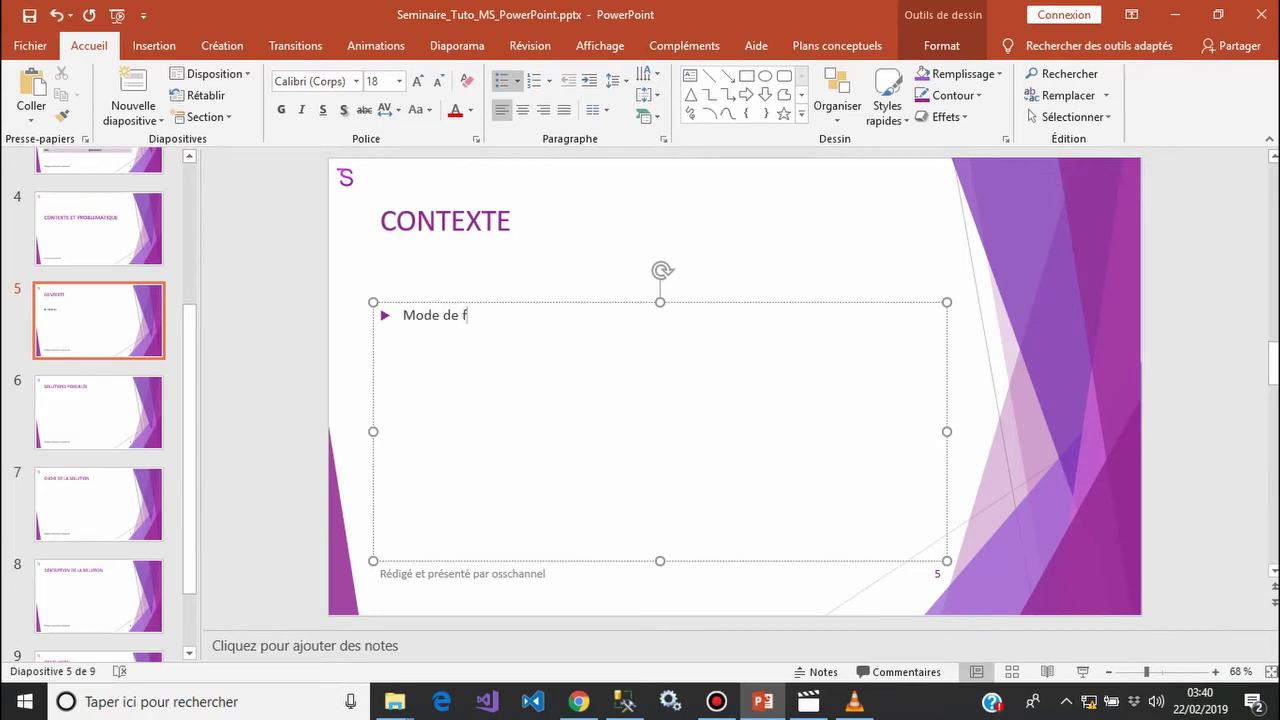
pyautogui.write('onctionne')
pyautogui.write('ment act')
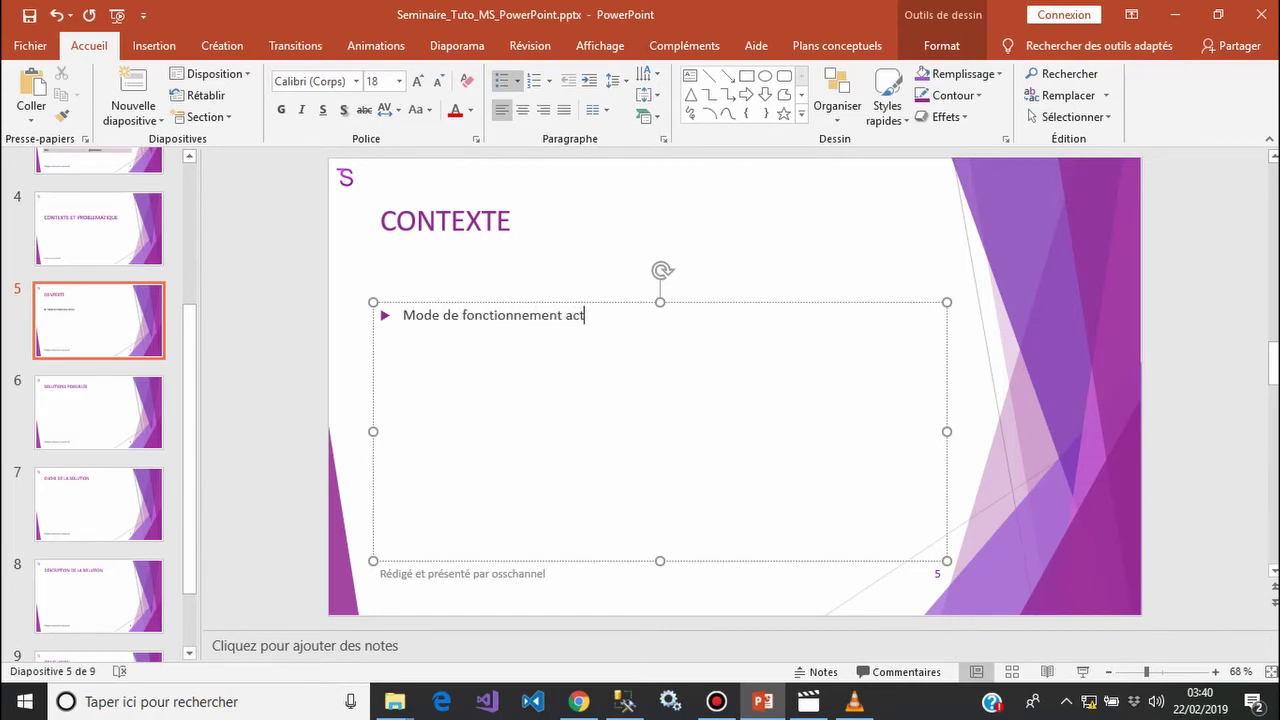
pyautogui.write('uel')
pyautogui.press('Return')
pyautogui.write('Obs')
pyautogui.write('ervations')
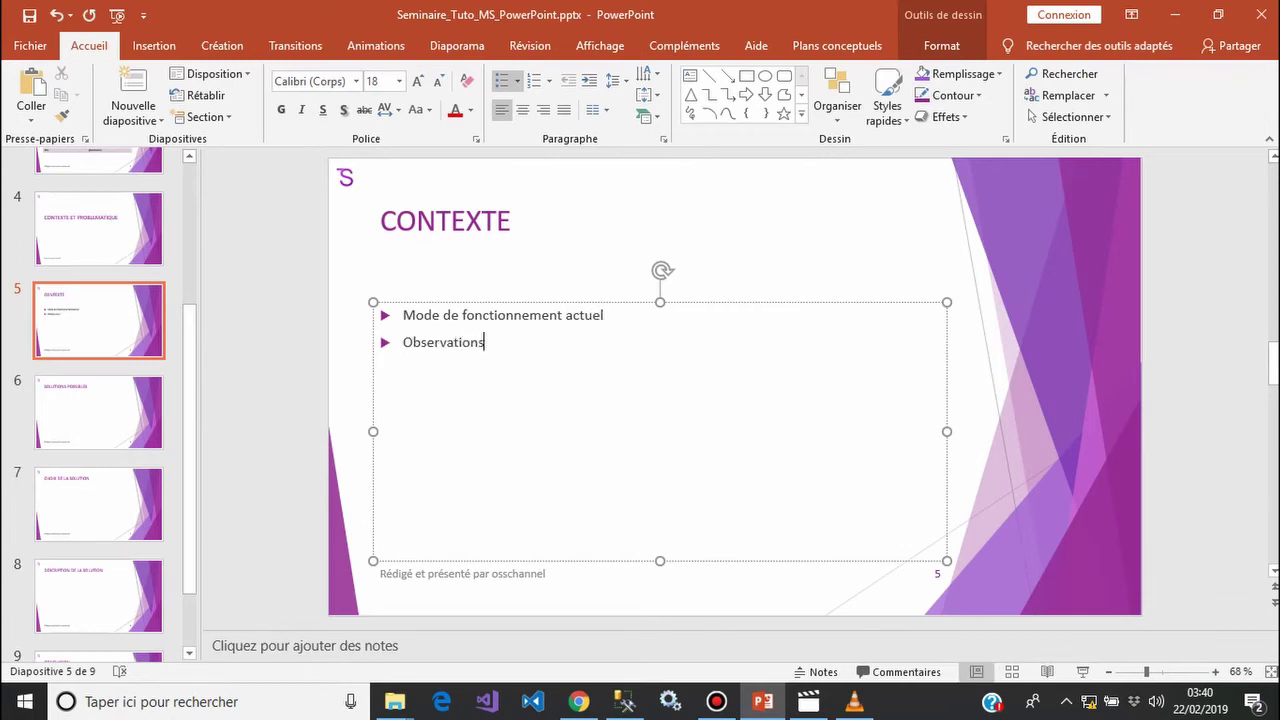
pyautogui.write('lim')
pyautogui.write('ites, d')
pyautogui.write('iffic')
pyautogui.write('ulté')
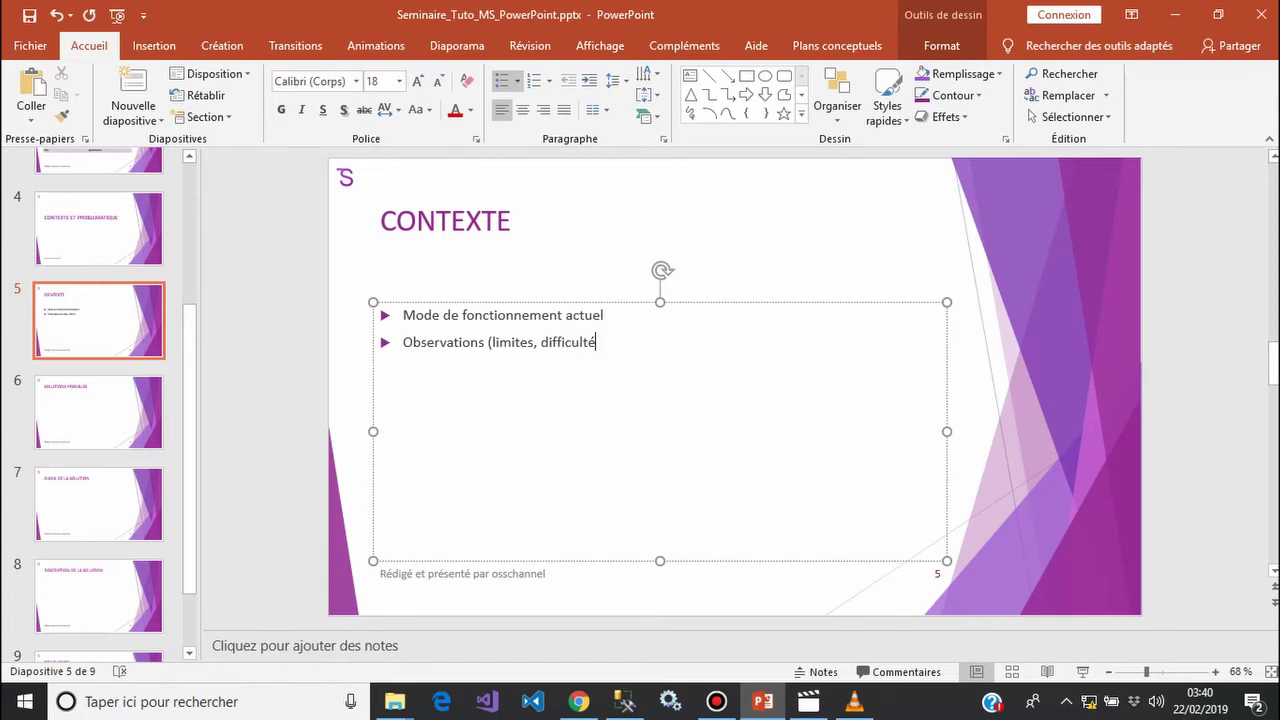
pyautogui.write('s renco')
pyautogui.write('é')
pyautogui.write(' ??')
pyautogui.press('BackSpace')
pyautogui.press('BackSpace')
pyautogui.write('...')
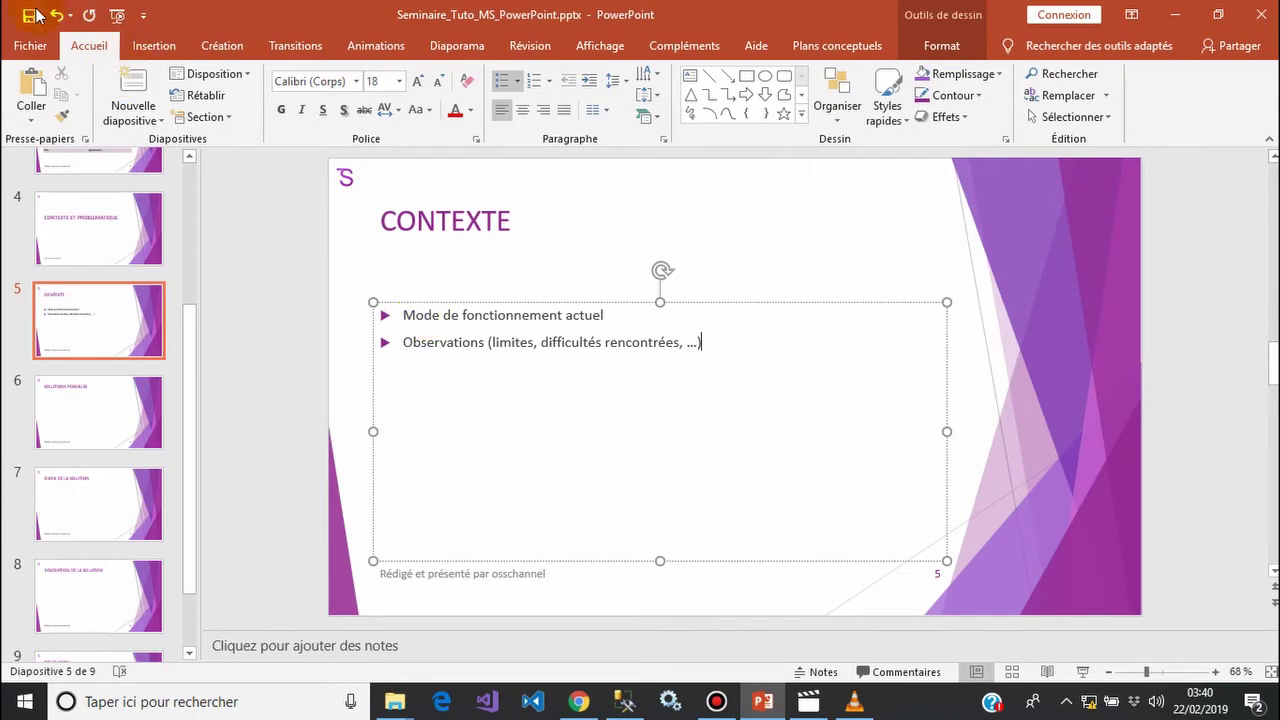
# Add a Title and Content slide 6 titled PROBLEMATIQUE.
pyautogui.click(131, 112)
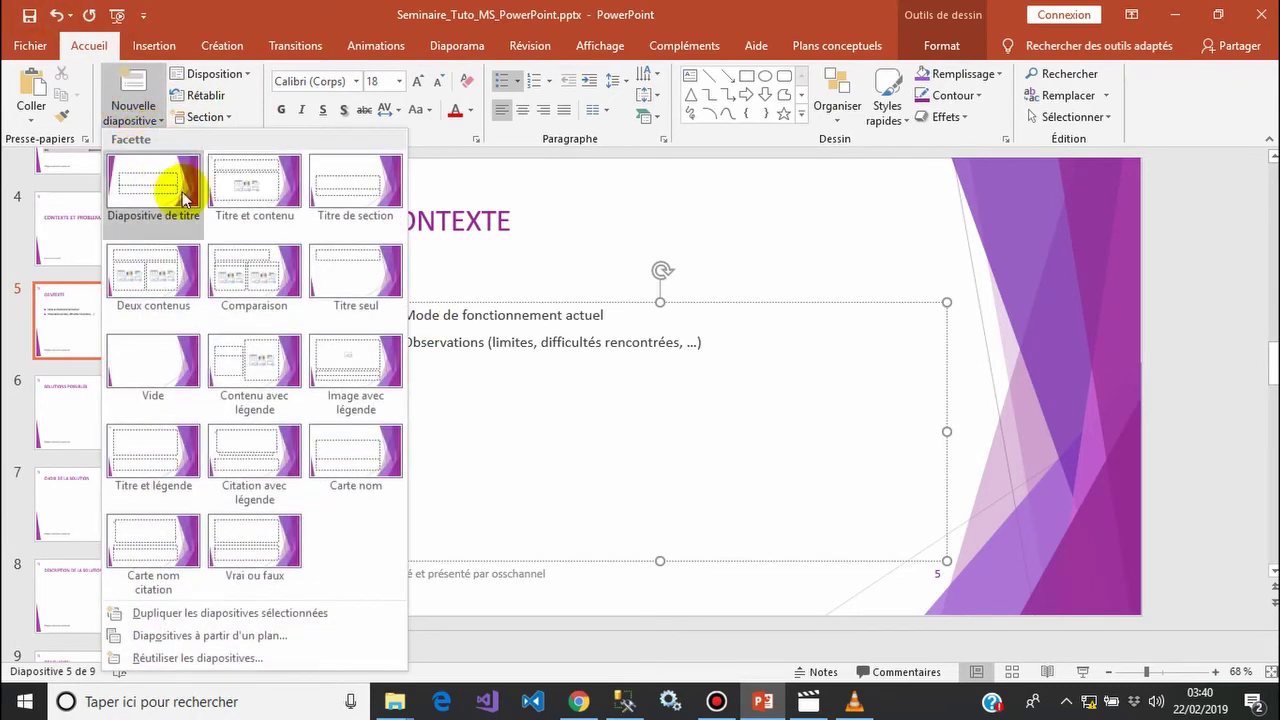
pyautogui.click(249, 200)
pyautogui.click(482, 252)
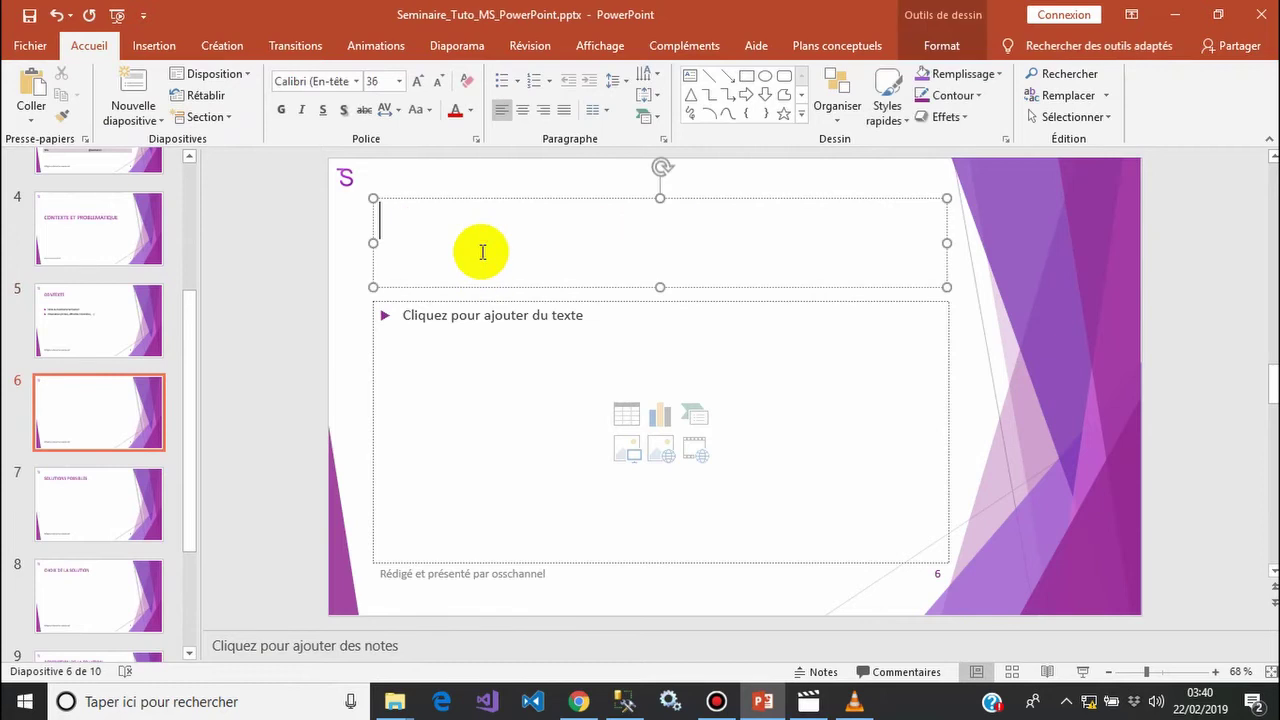
pyautogui.write('PROBLEM')
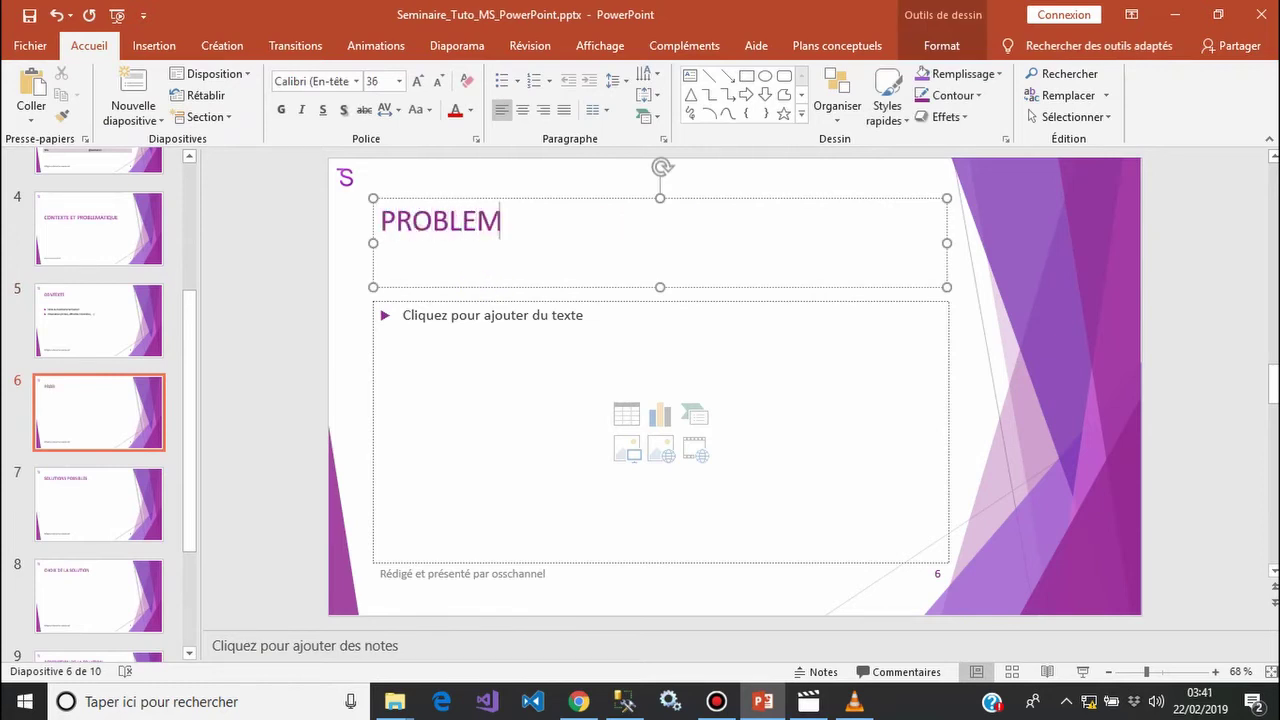
pyautogui.write('ATIQUE')
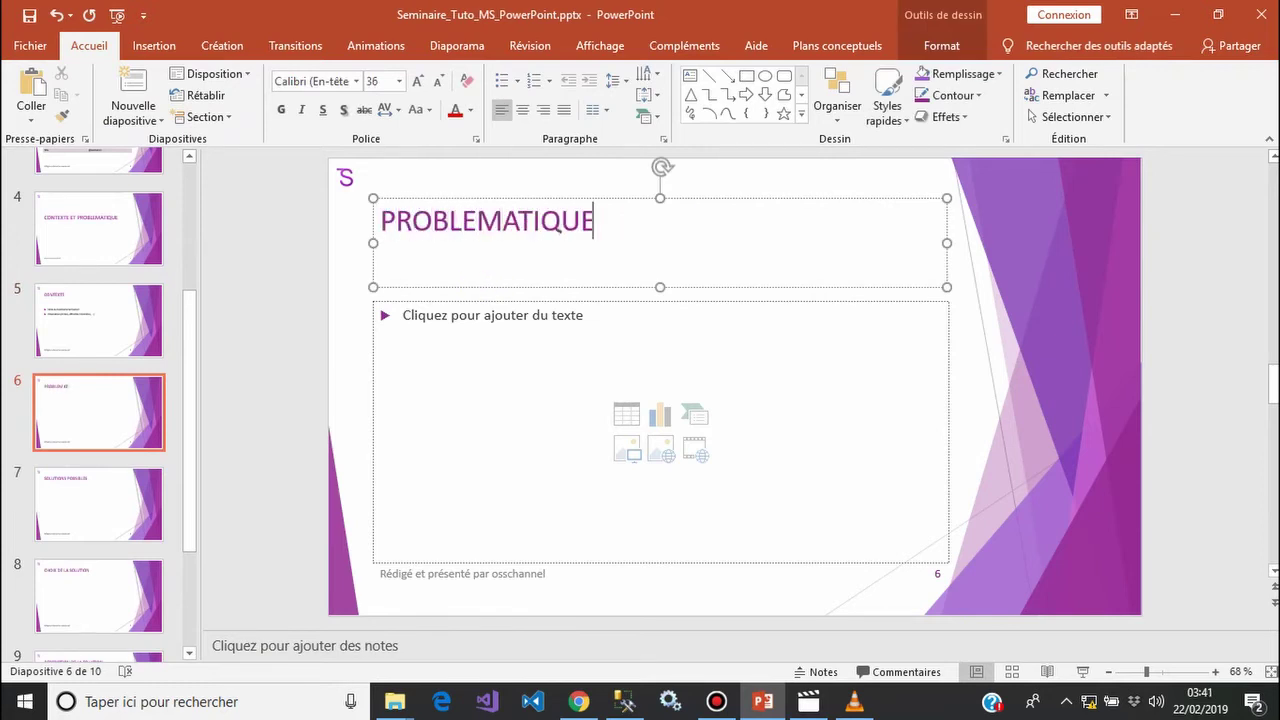
# Add the bullet 'Ressortir la question principale' with sub-bullet 'Evoquer les questions secondaires'.
pyautogui.click(519, 329)
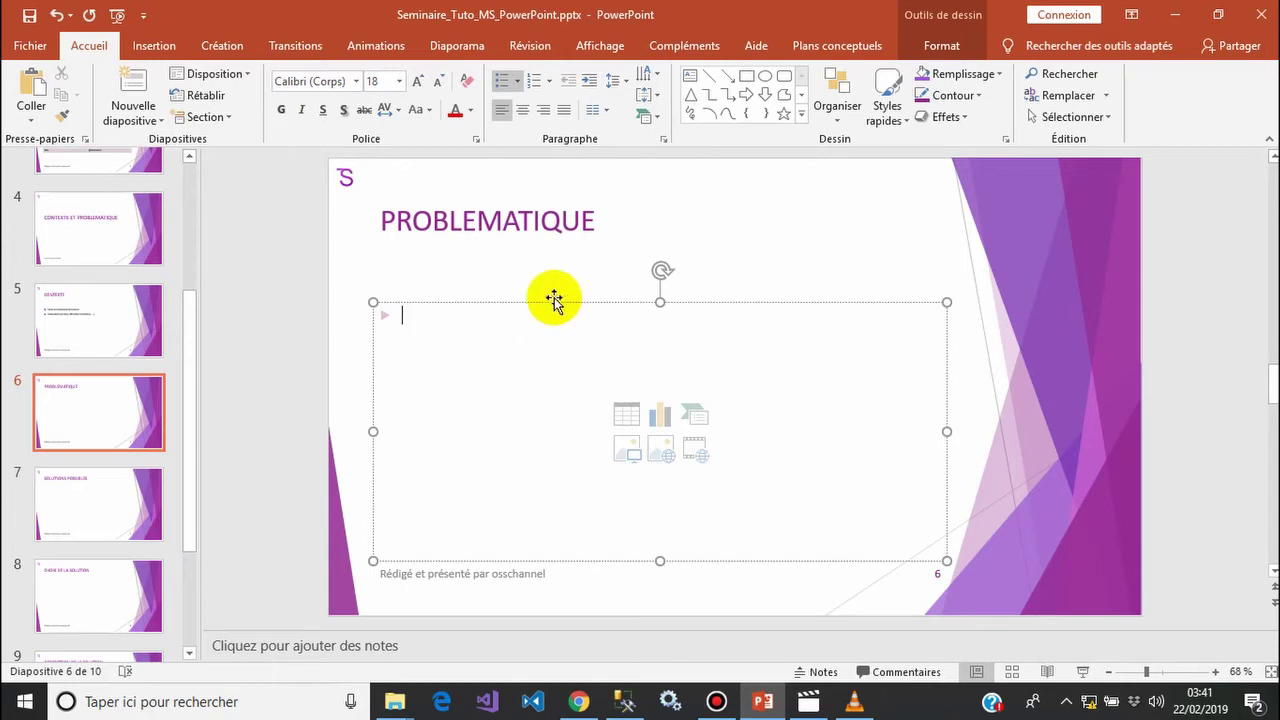
pyautogui.moveTo(660, 296); pyautogui.dragTo(659, 330)
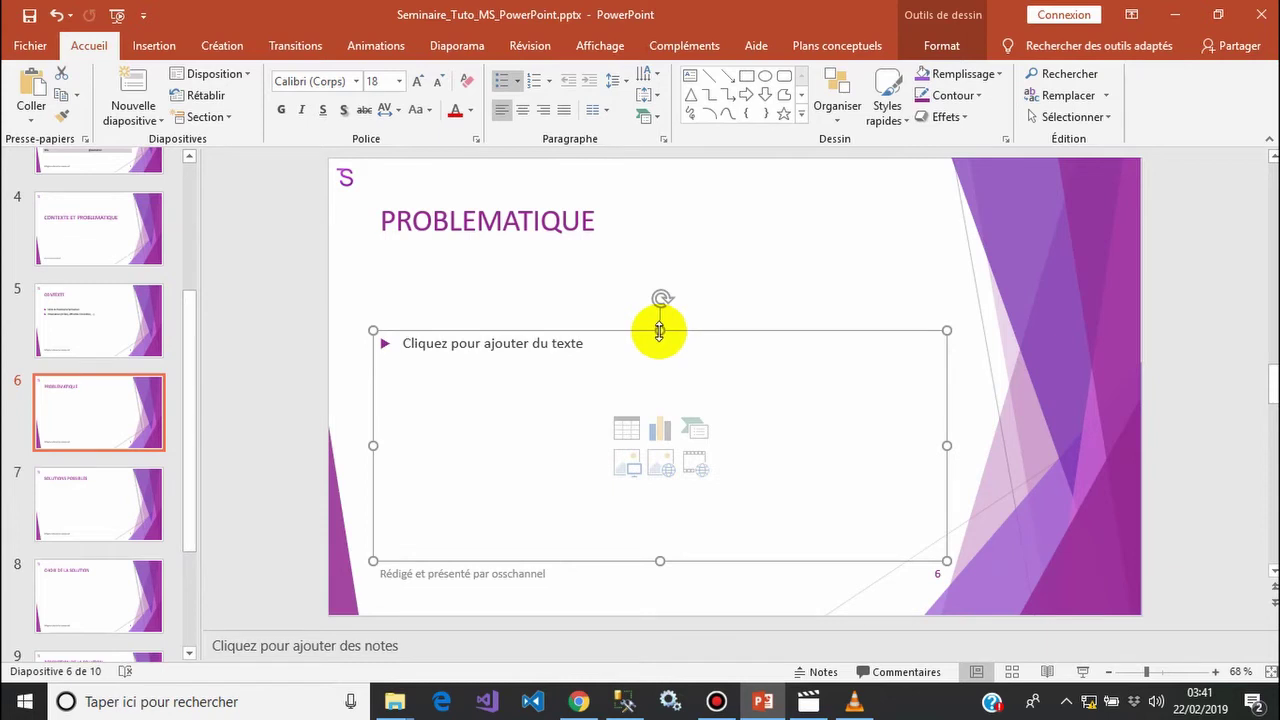
pyautogui.click(57, 15)
pyautogui.click(457, 350)
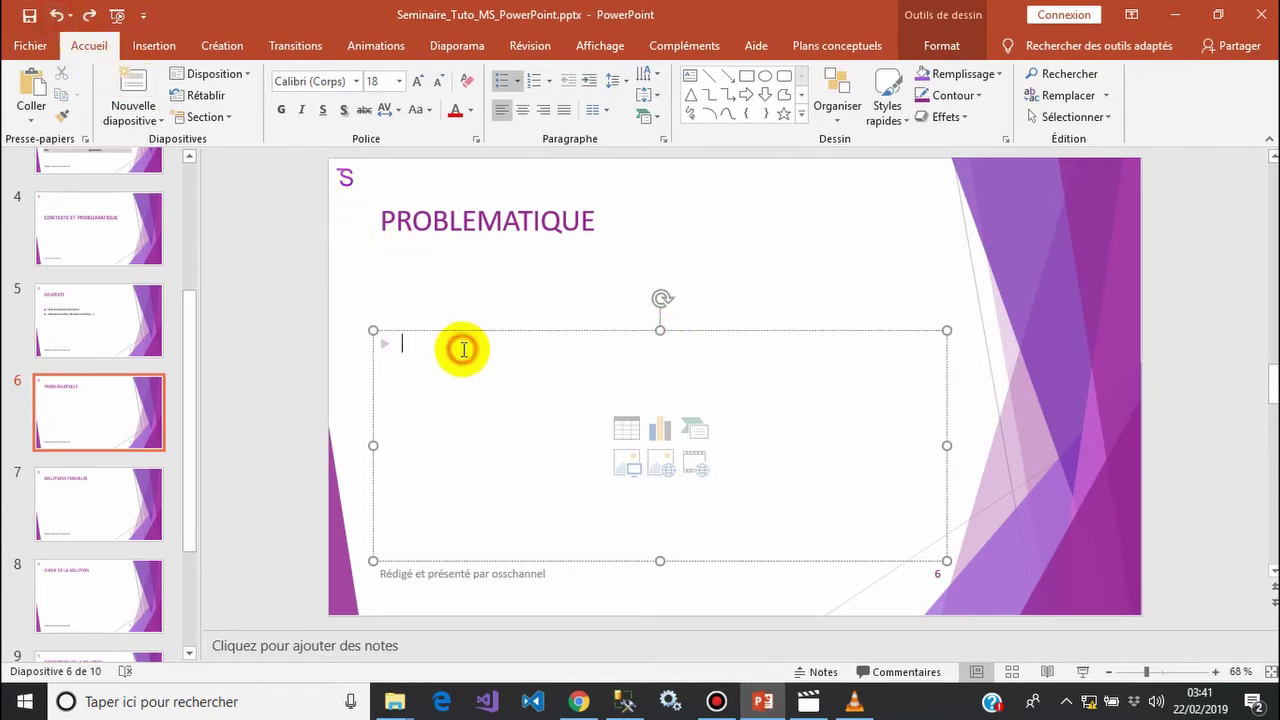
pyautogui.click(57, 15)
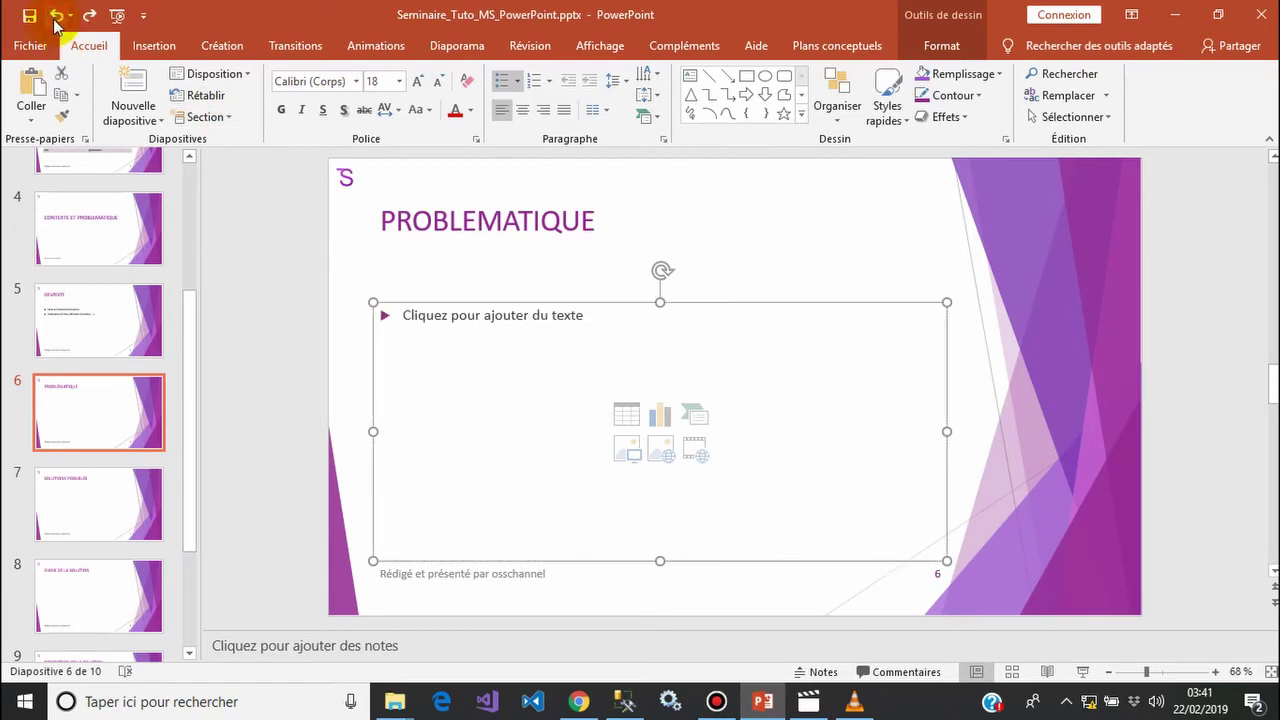
pyautogui.click(457, 336)
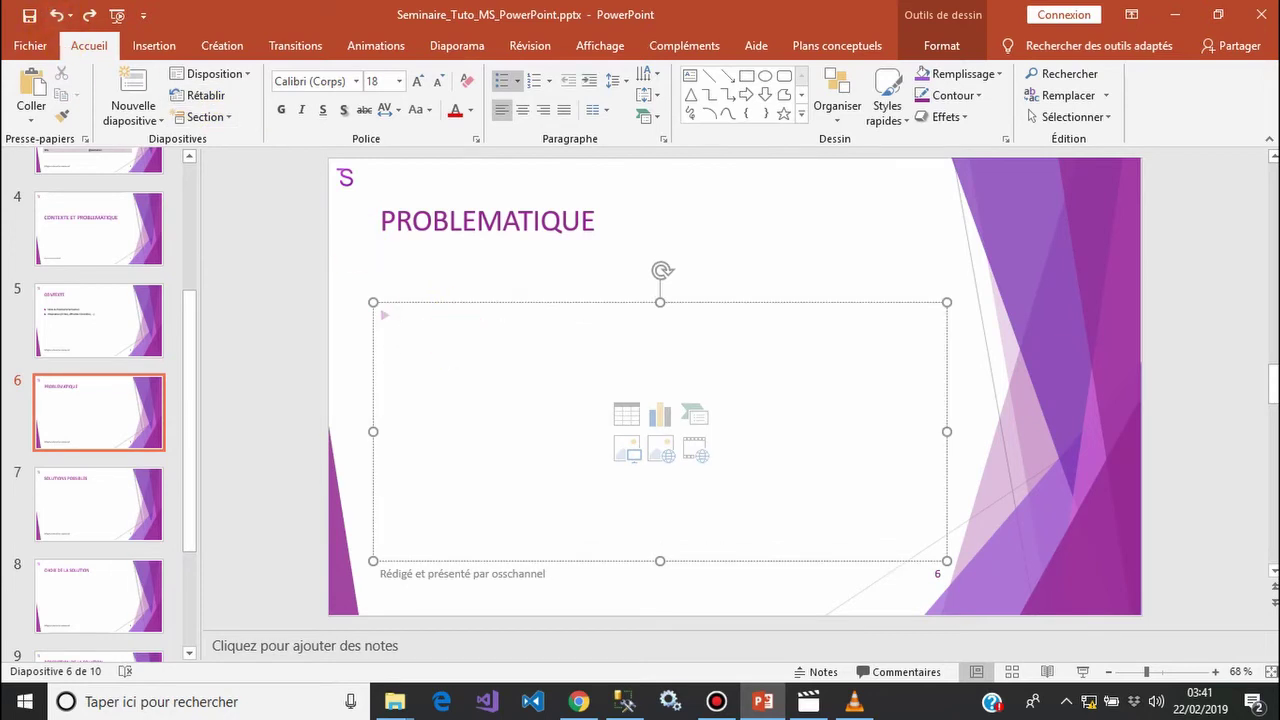
pyautogui.write('Ressort')
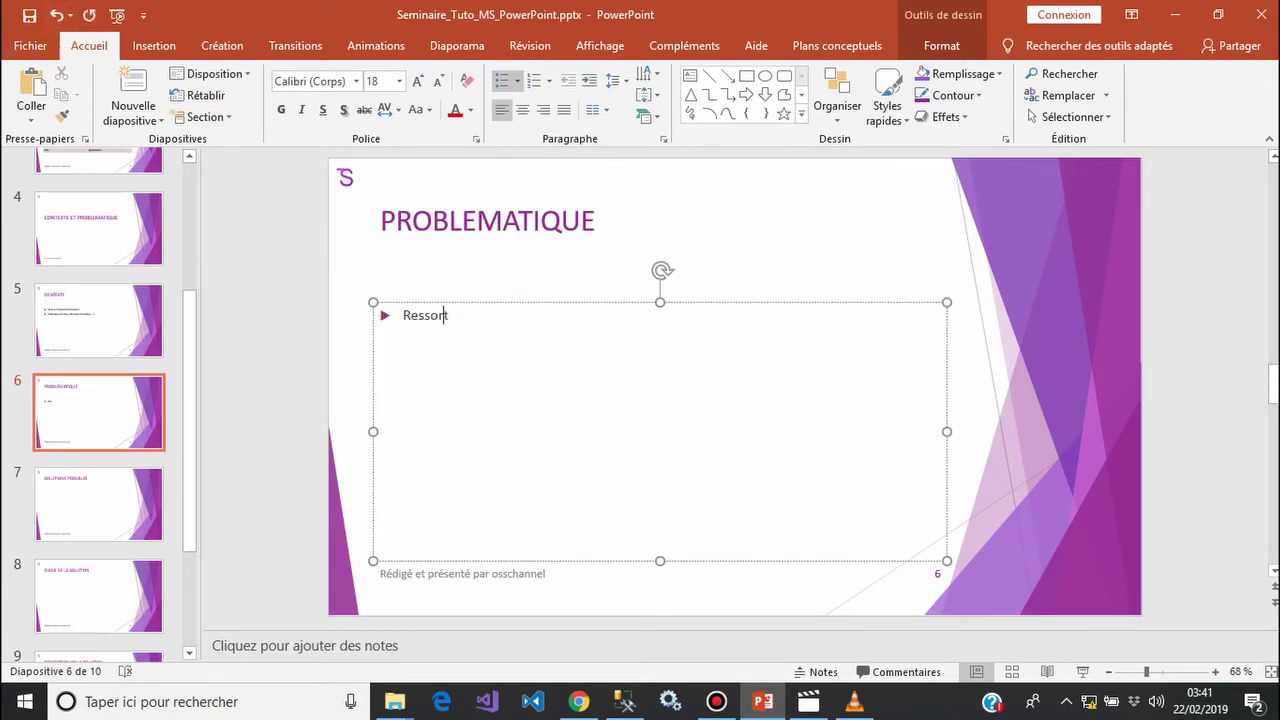
pyautogui.write('ir la q')
pyautogui.write('uestion p')
pyautogui.write('rincip')
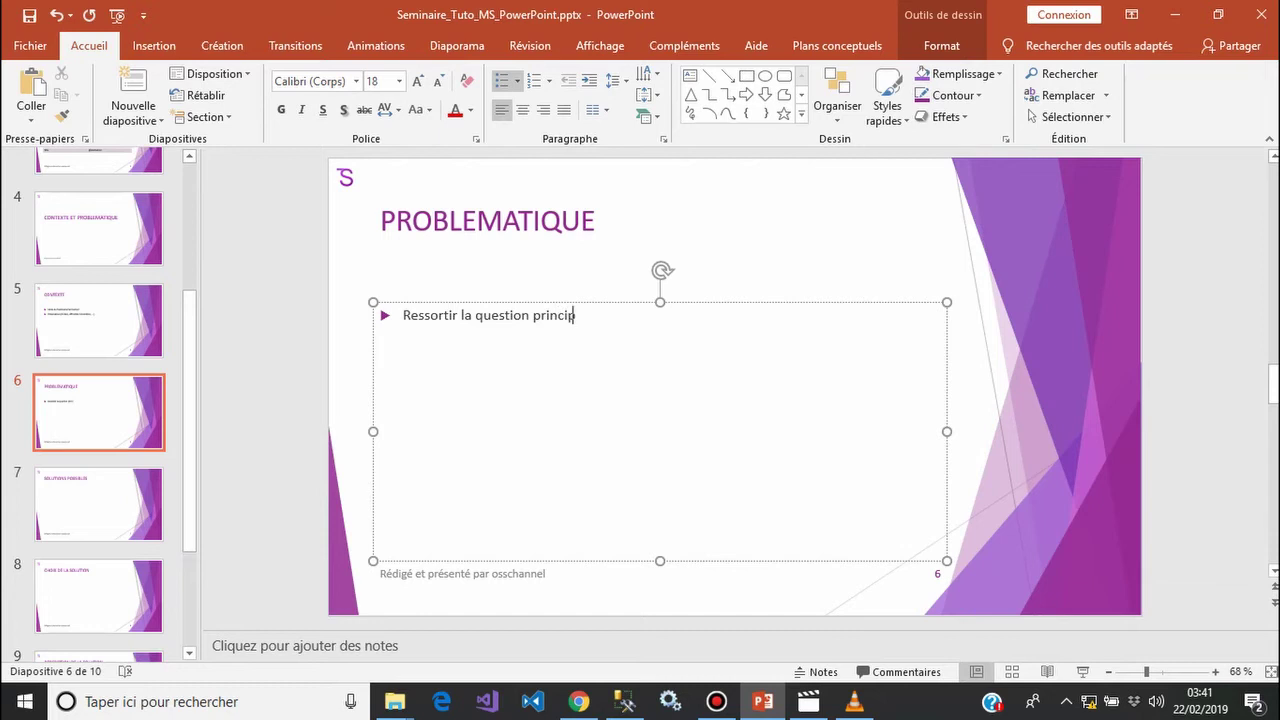
pyautogui.write('ale')
pyautogui.press('Return')
pyautogui.press('Tab')
pyautogui.write('Evoquer les ')
pyautogui.write('quest')
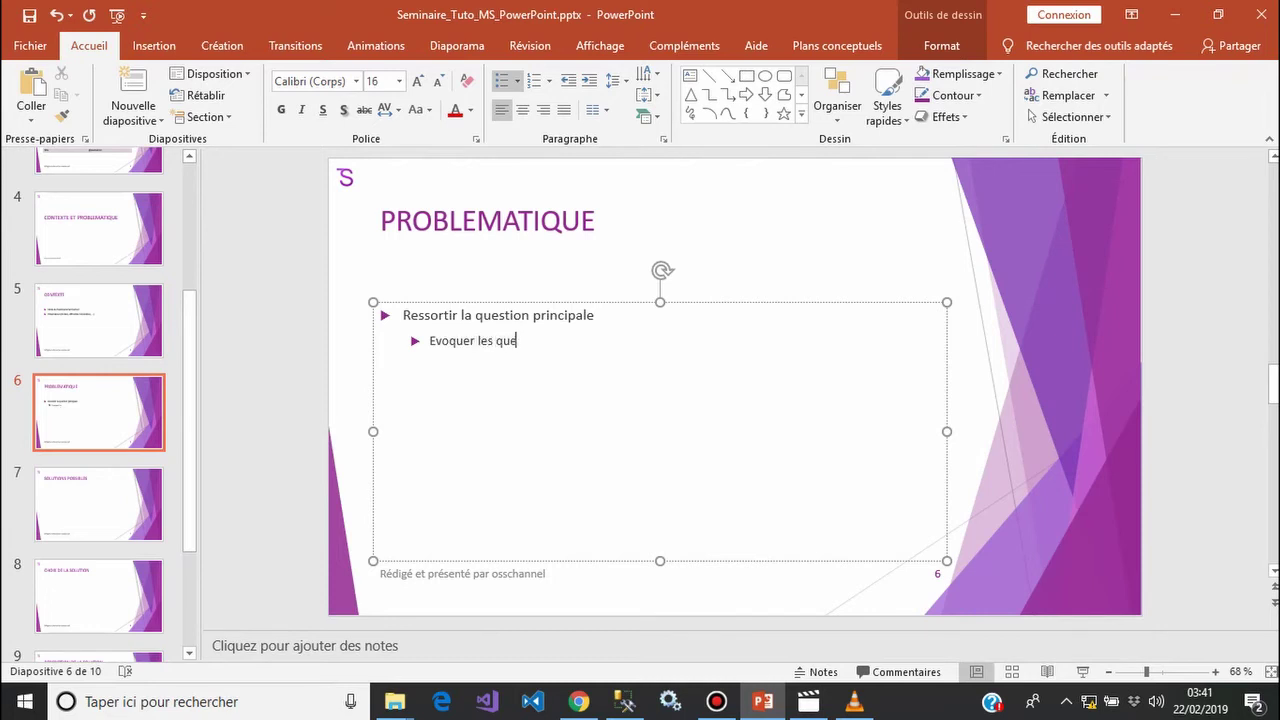
pyautogui.write('ions seco')
pyautogui.write('ndaires')
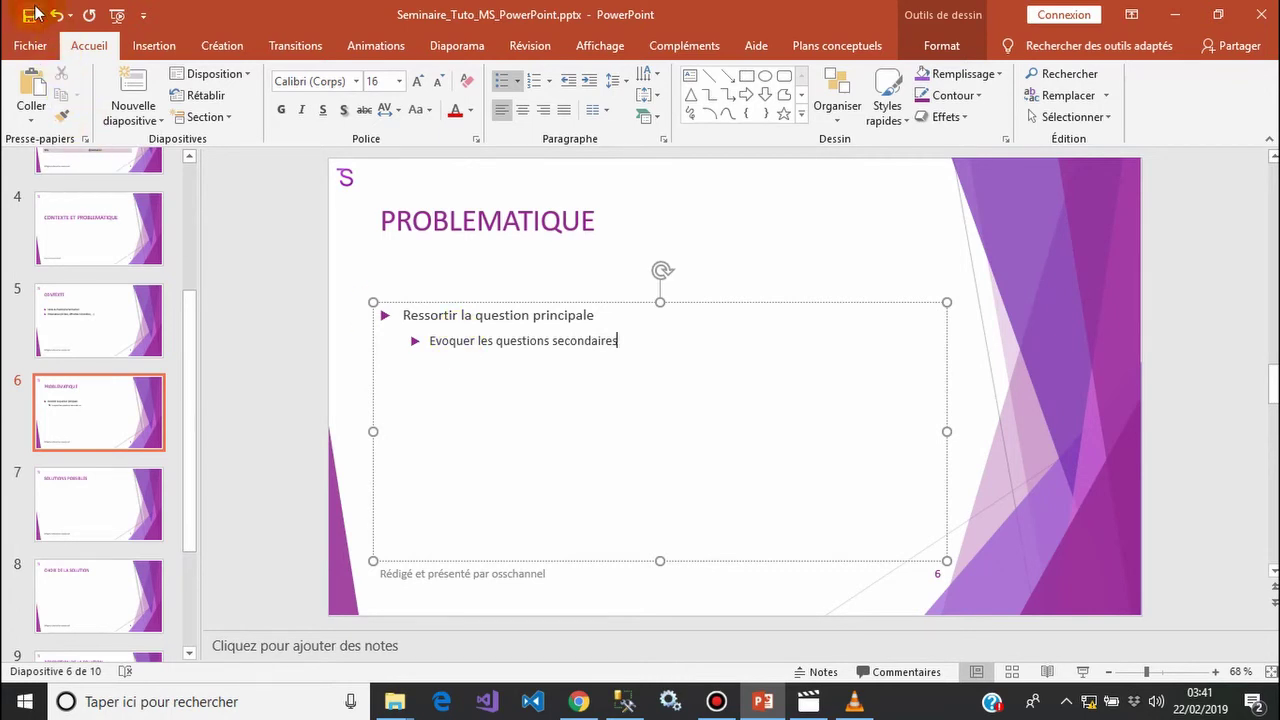
# Insert the Interrogation.png question-mark picture on the PROBLEMATIQUE slide.
pyautogui.click(1012, 394)
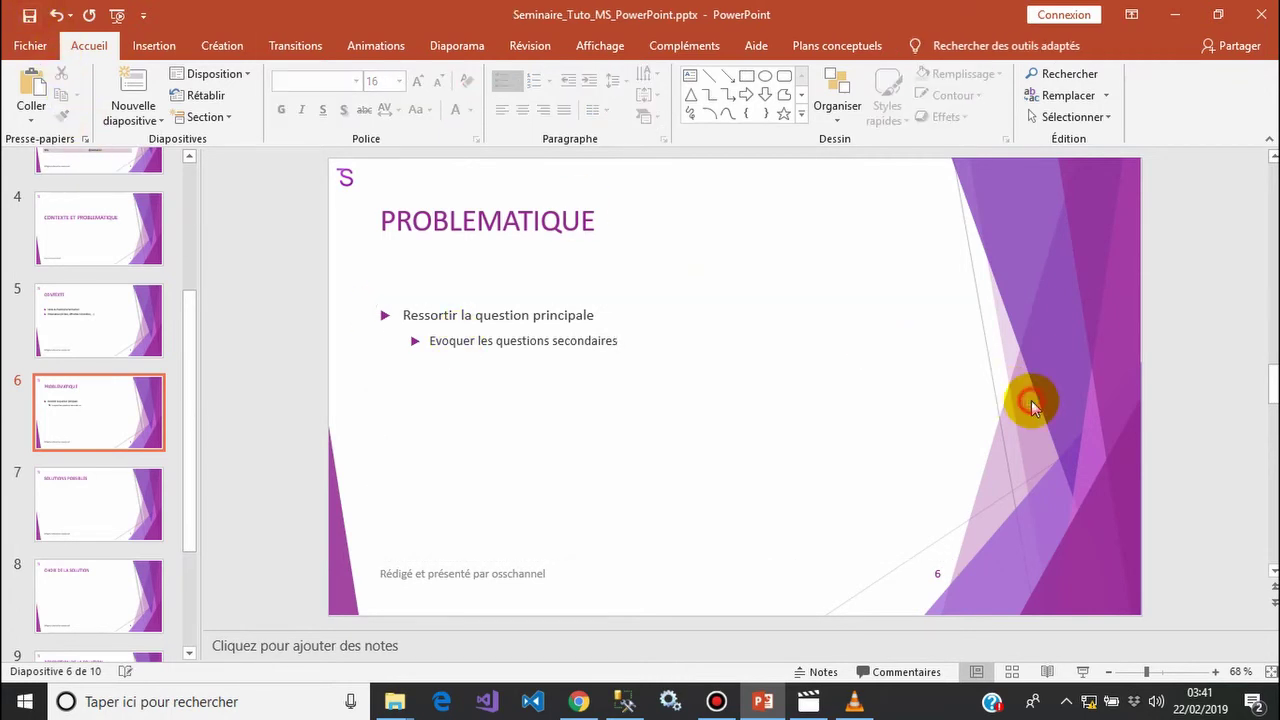
pyautogui.click(173, 46)
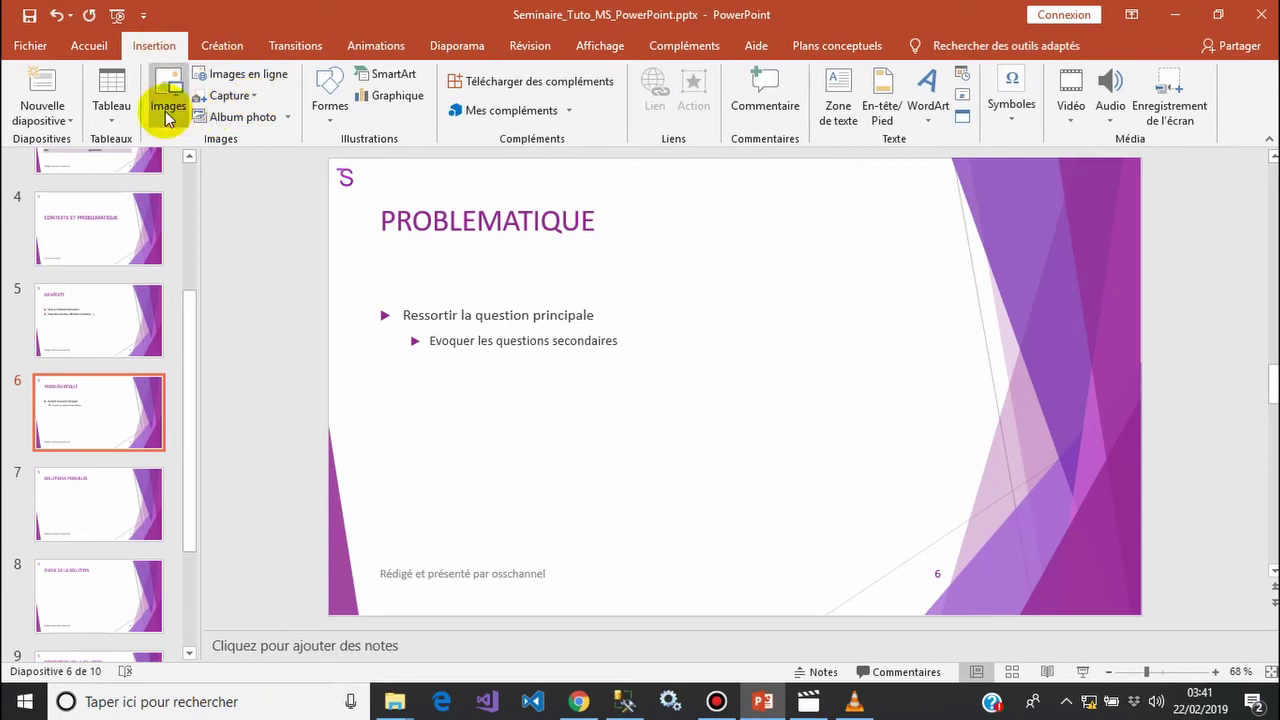
pyautogui.click(168, 110)
pyautogui.click(455, 178)
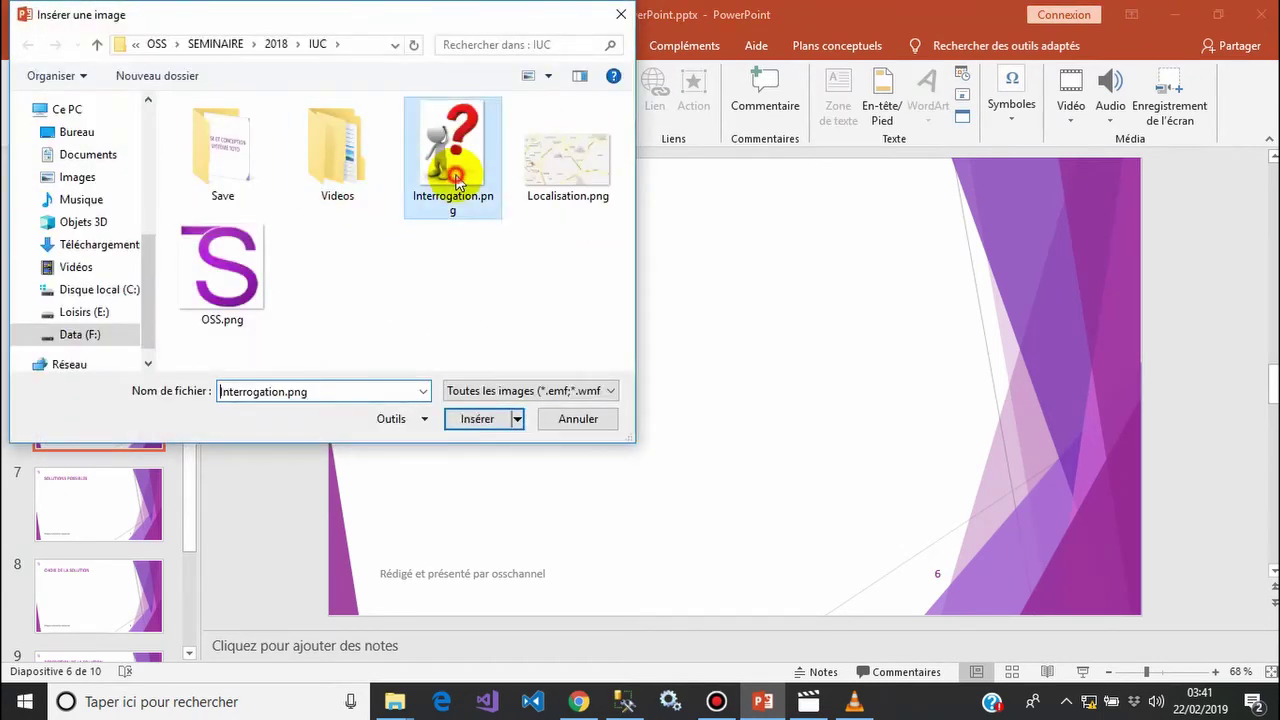
pyautogui.doubleClick(455, 178)
# Move the question-mark picture to the slide's right side and save.
pyautogui.moveTo(723, 349)
pyautogui.mouseDown()
pyautogui.moveTo(947, 363)
pyautogui.moveTo(940, 340)
pyautogui.mouseUp()
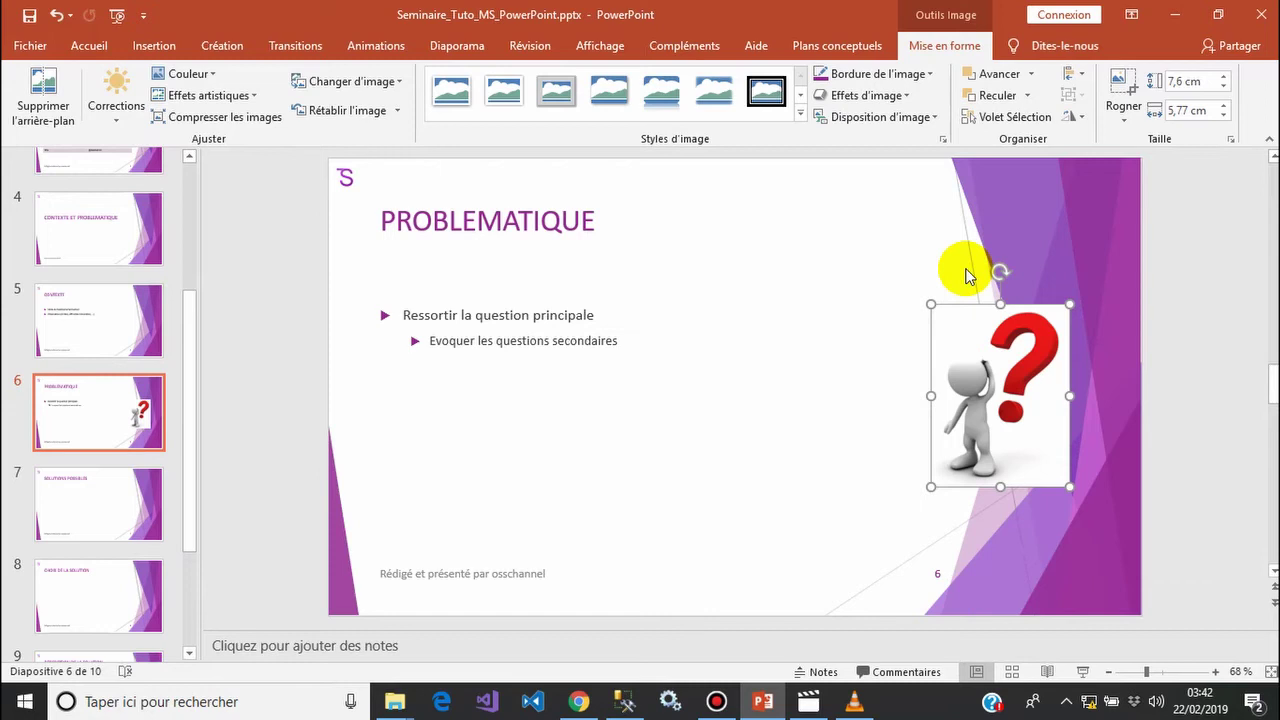
pyautogui.click(1032, 251)
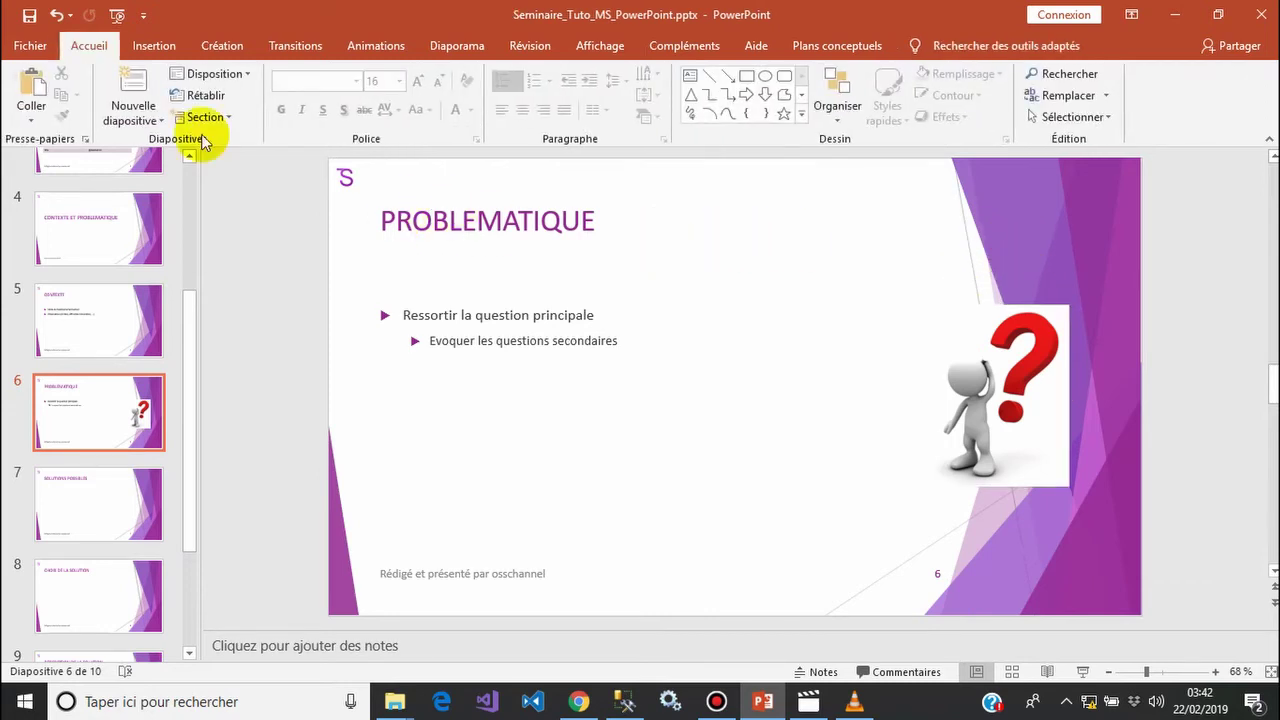
pyautogui.click(30, 16)
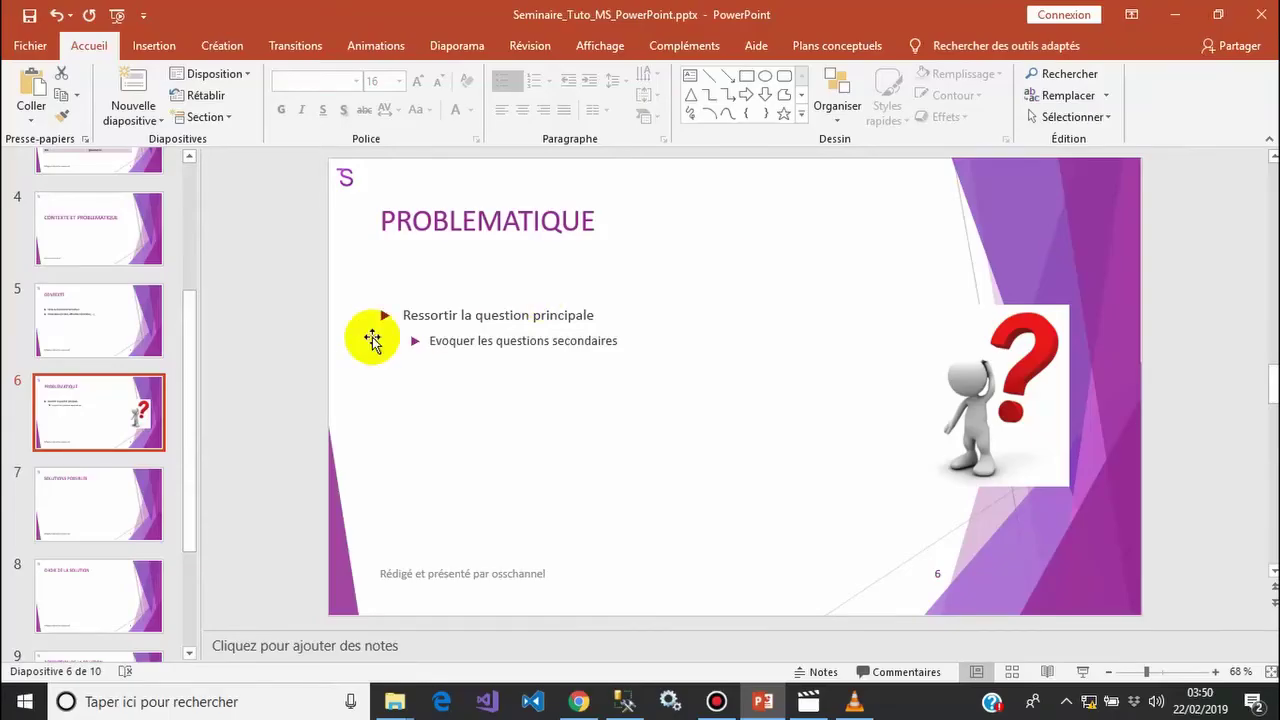
# Delete the empty text placeholder on slide 7, SOLUTIONS POSSIBLES.
pyautogui.click(80, 510)
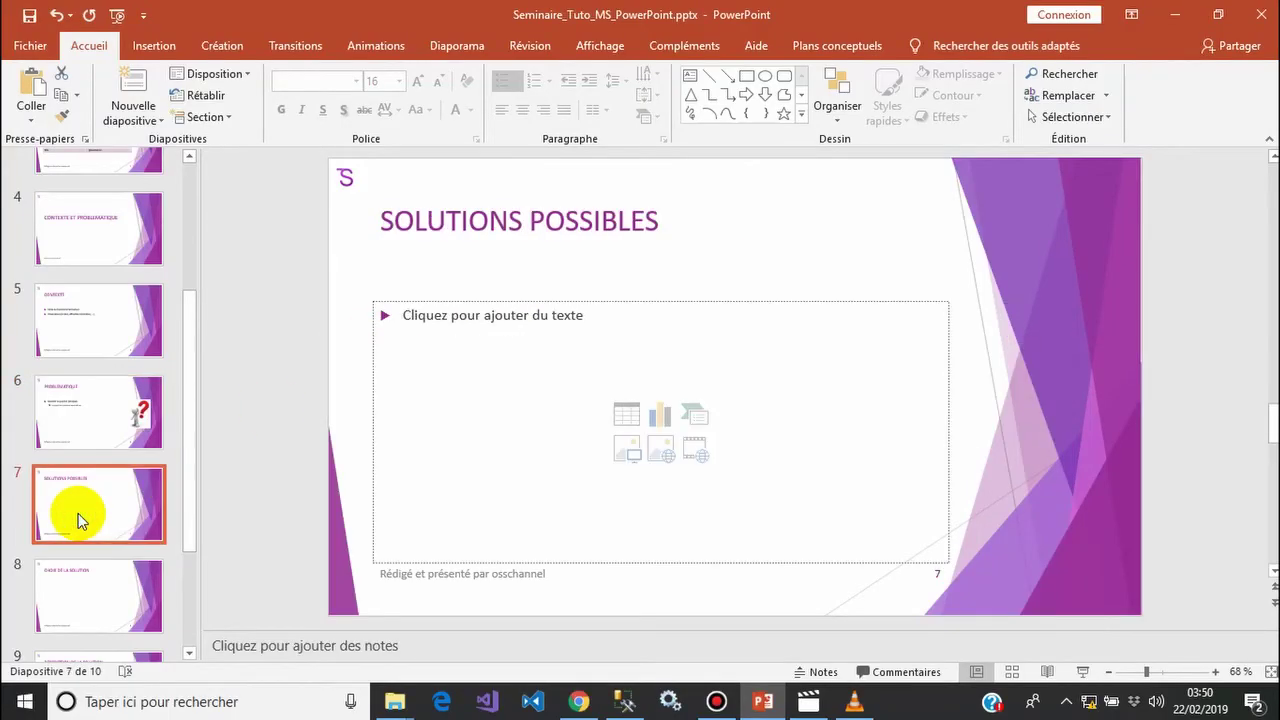
pyautogui.click(645, 302)
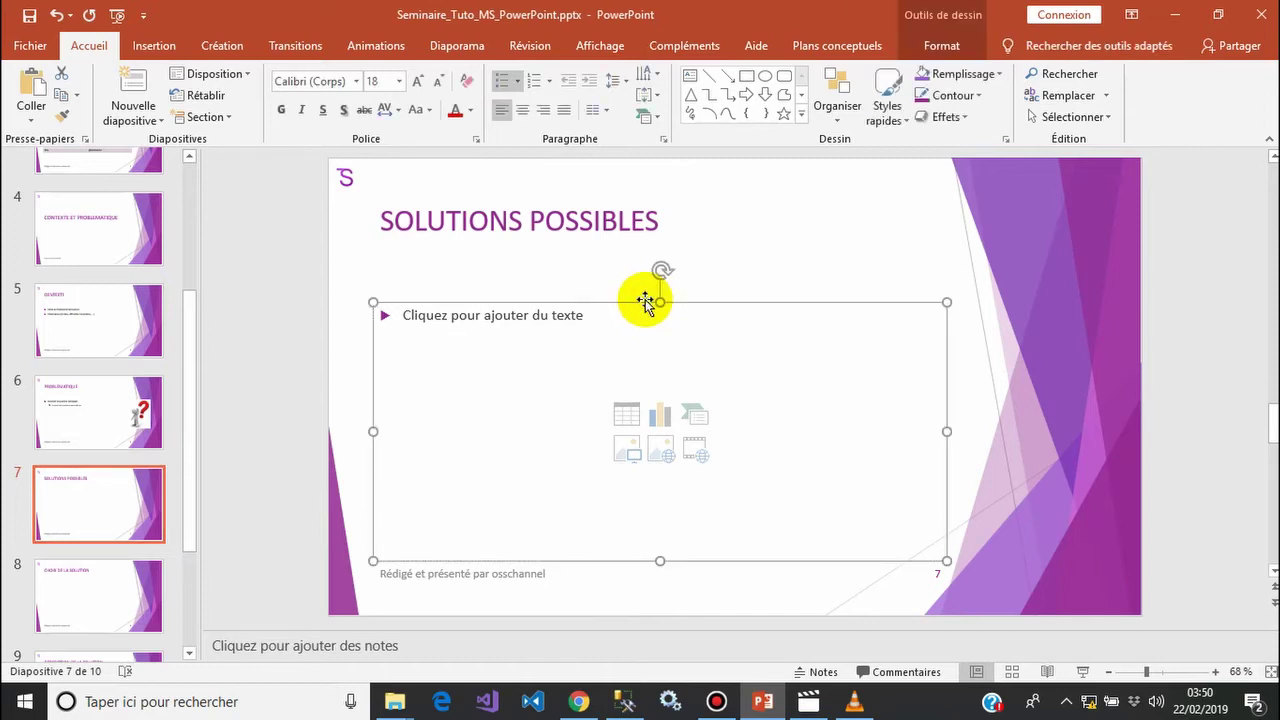
pyautogui.press('Delete')
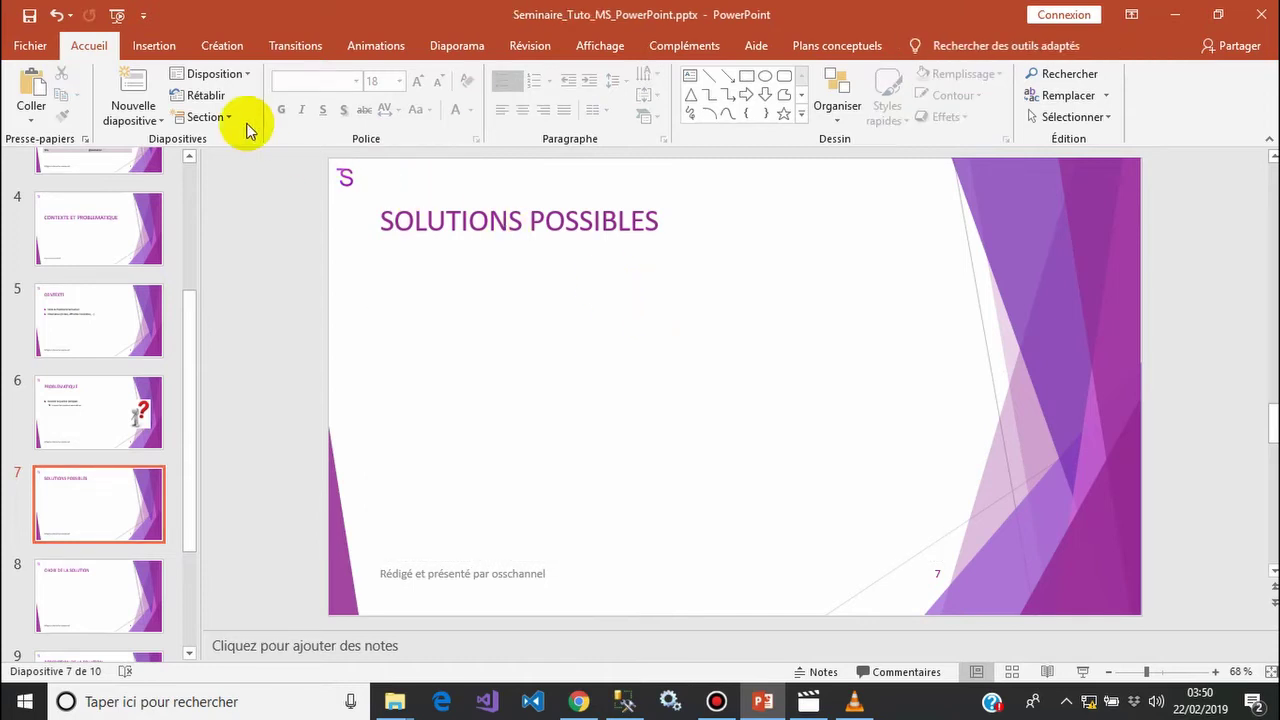
# Draw a rectangle labelled SOLUTION A under the title and paste a copy.
pyautogui.click(157, 47)
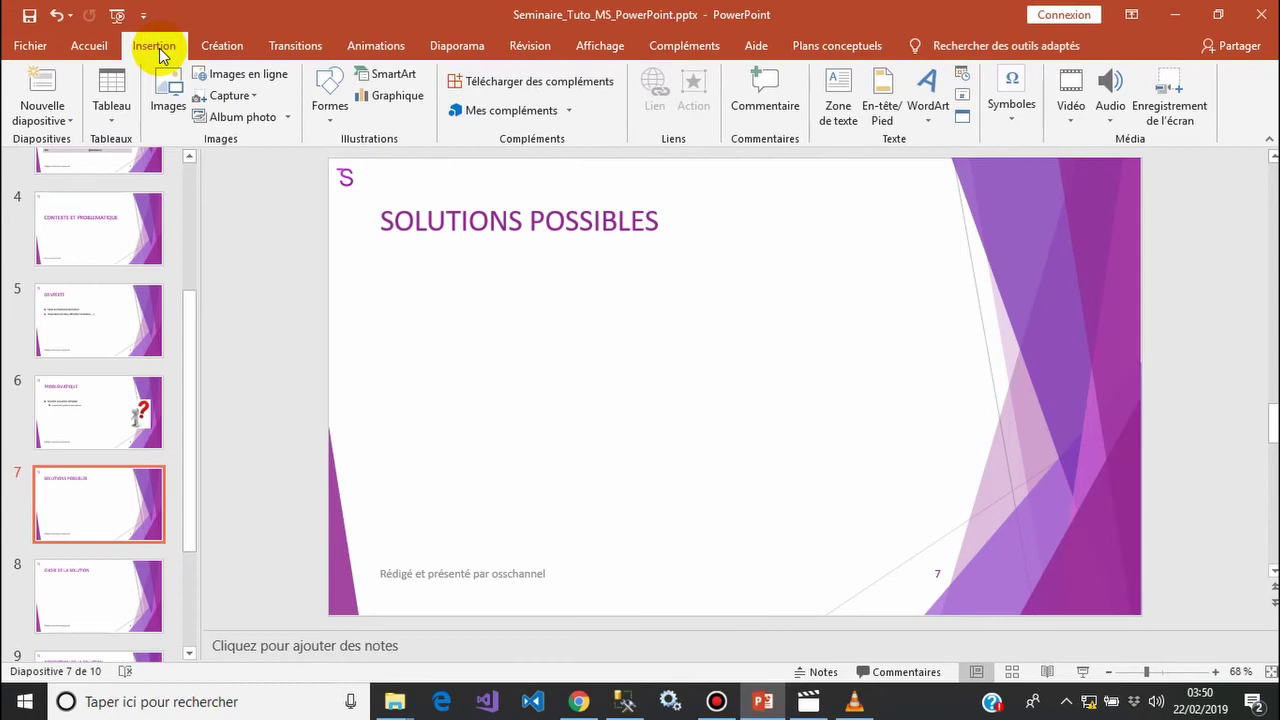
pyautogui.click(332, 118)
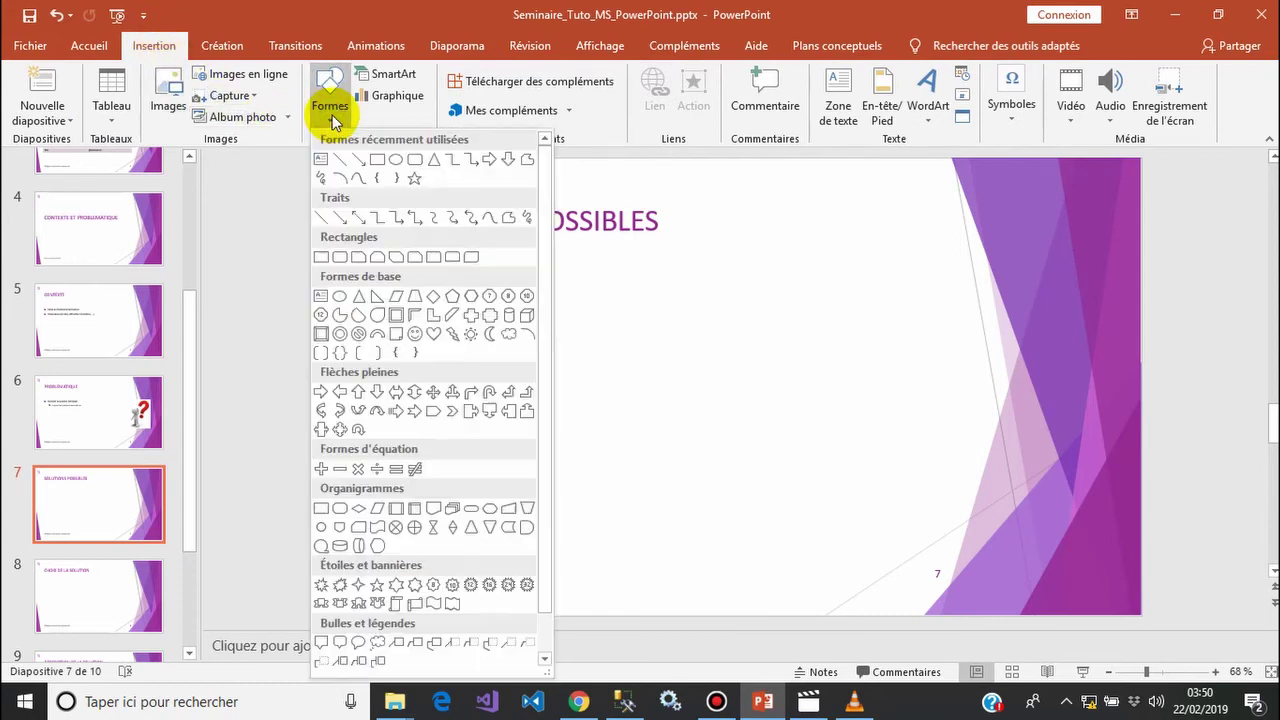
pyautogui.click(379, 162)
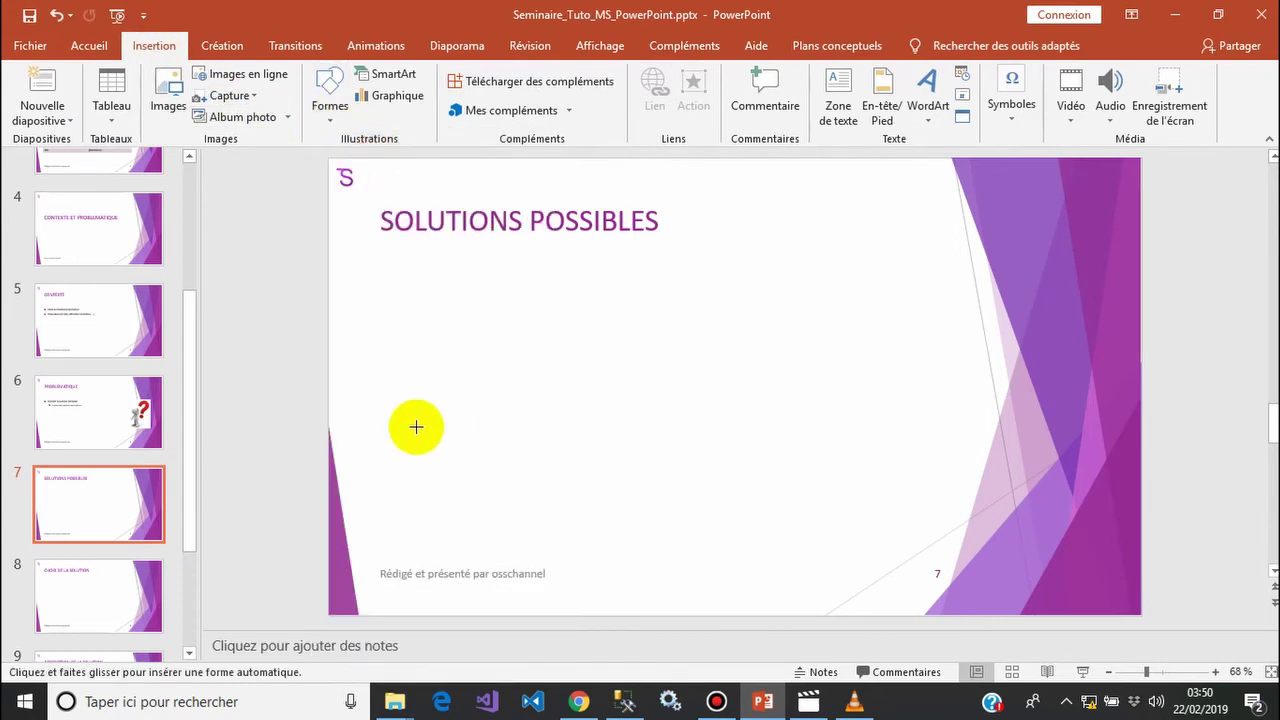
pyautogui.moveTo(374, 302); pyautogui.dragTo(539, 377)
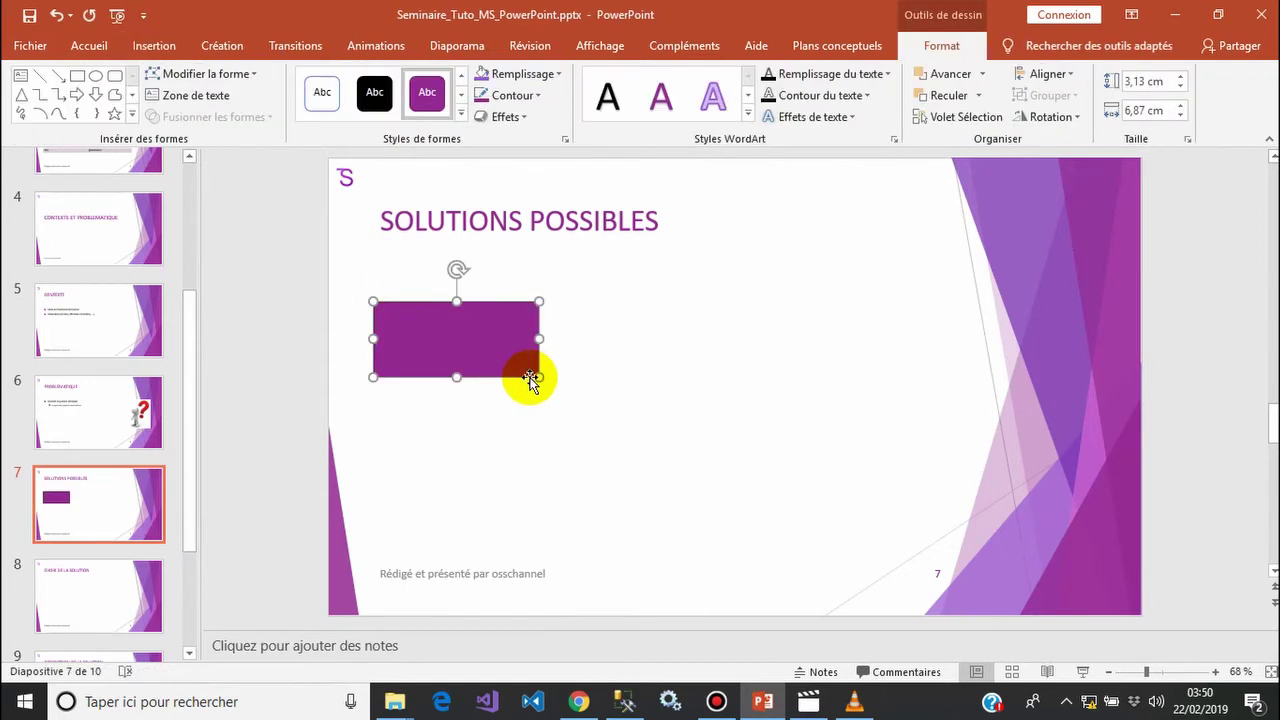
pyautogui.write('SOLUT')
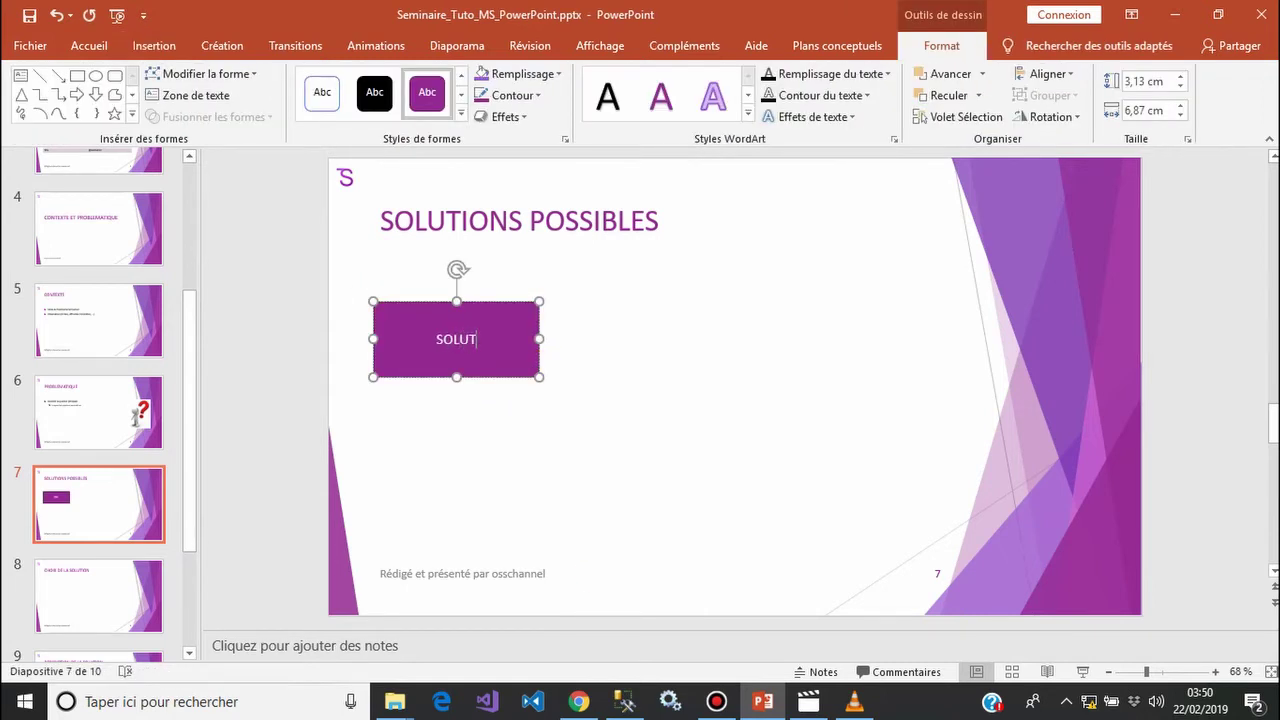
pyautogui.write('ION A')
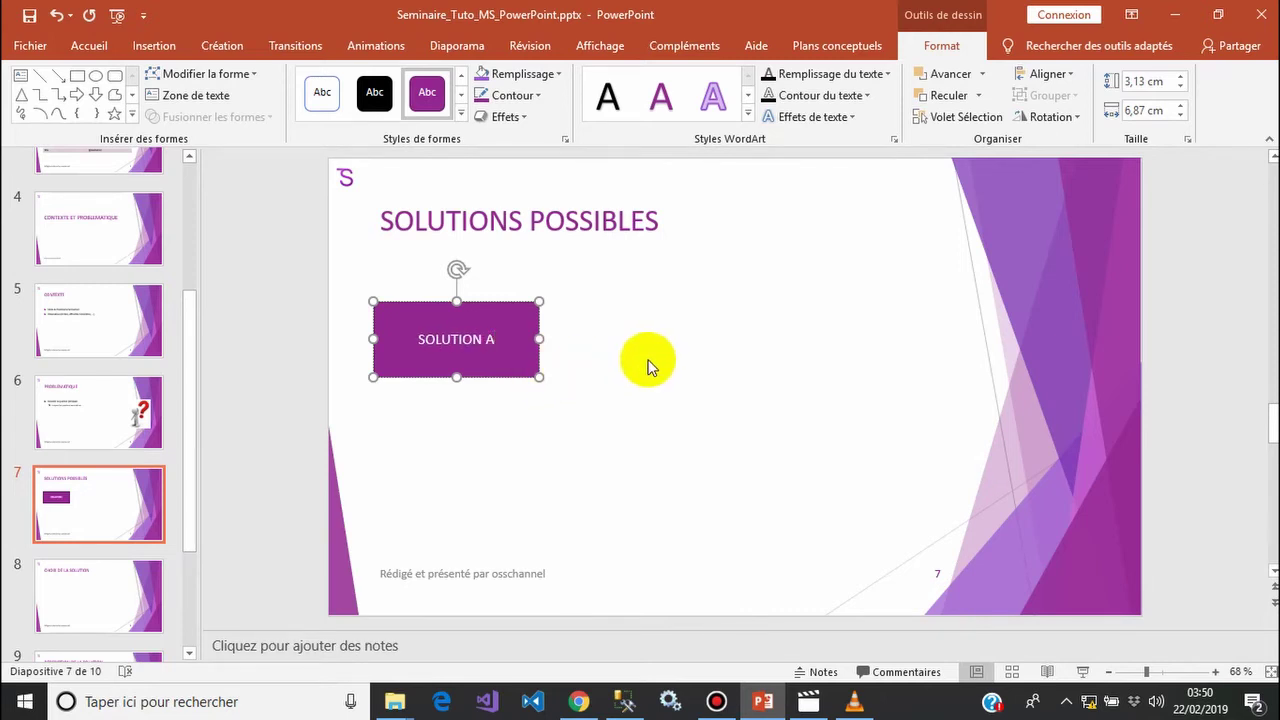
pyautogui.click(530, 360)
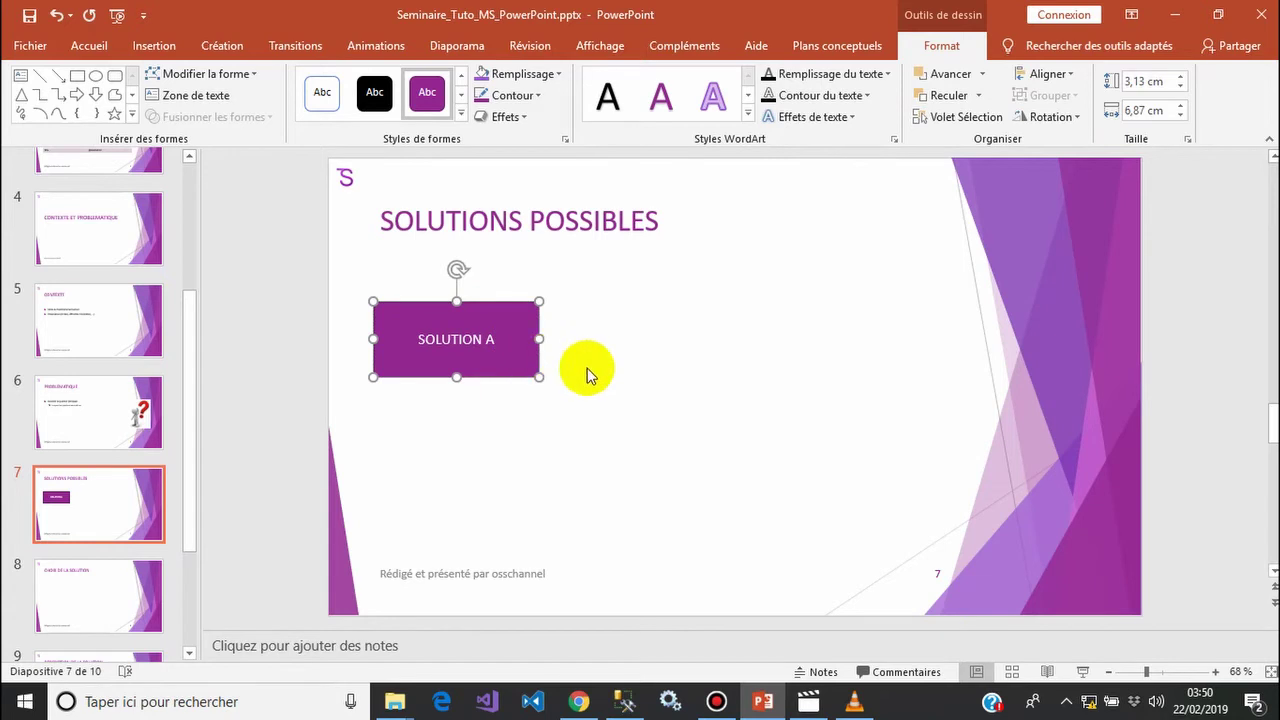
pyautogui.click(586, 366)
pyautogui.hotkey('ctrl', 'v')
# Move the copy right of SOLUTION A and relabel it SOLUTION B.
pyautogui.moveTo(519, 360); pyautogui.dragTo(705, 345)
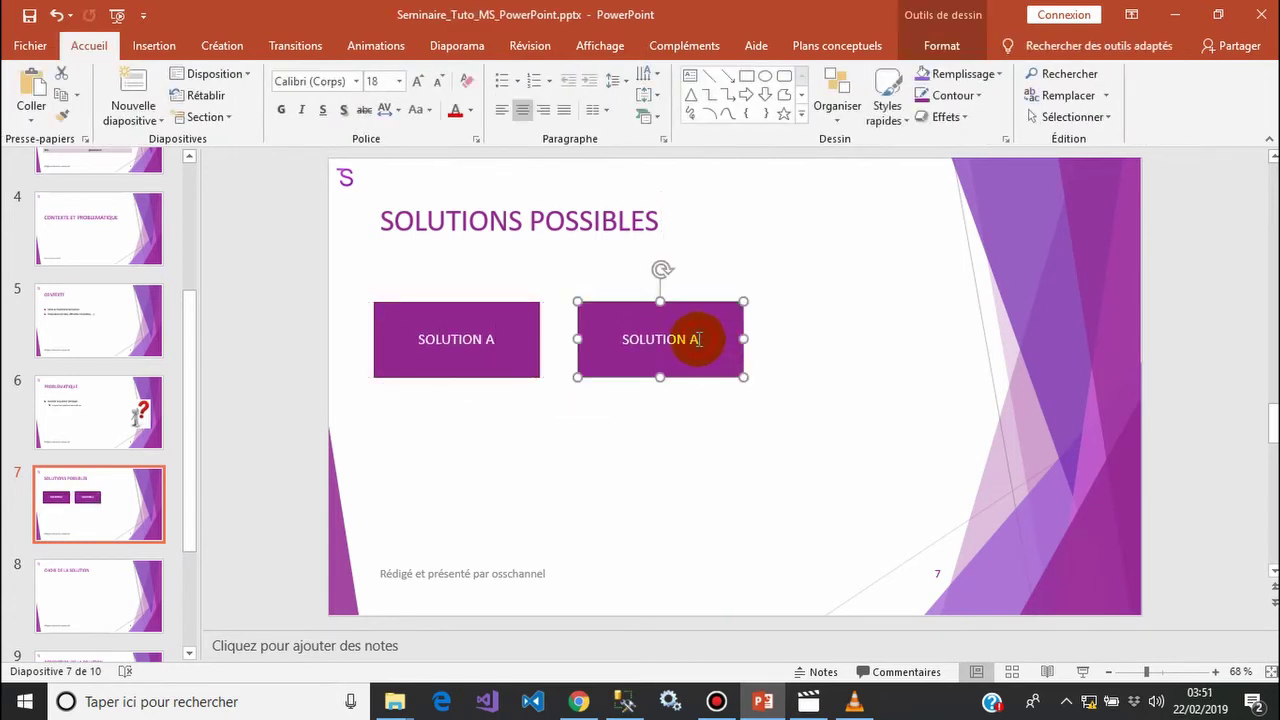
pyautogui.click(694, 340)
pyautogui.press('BackSpace')
pyautogui.write('B')
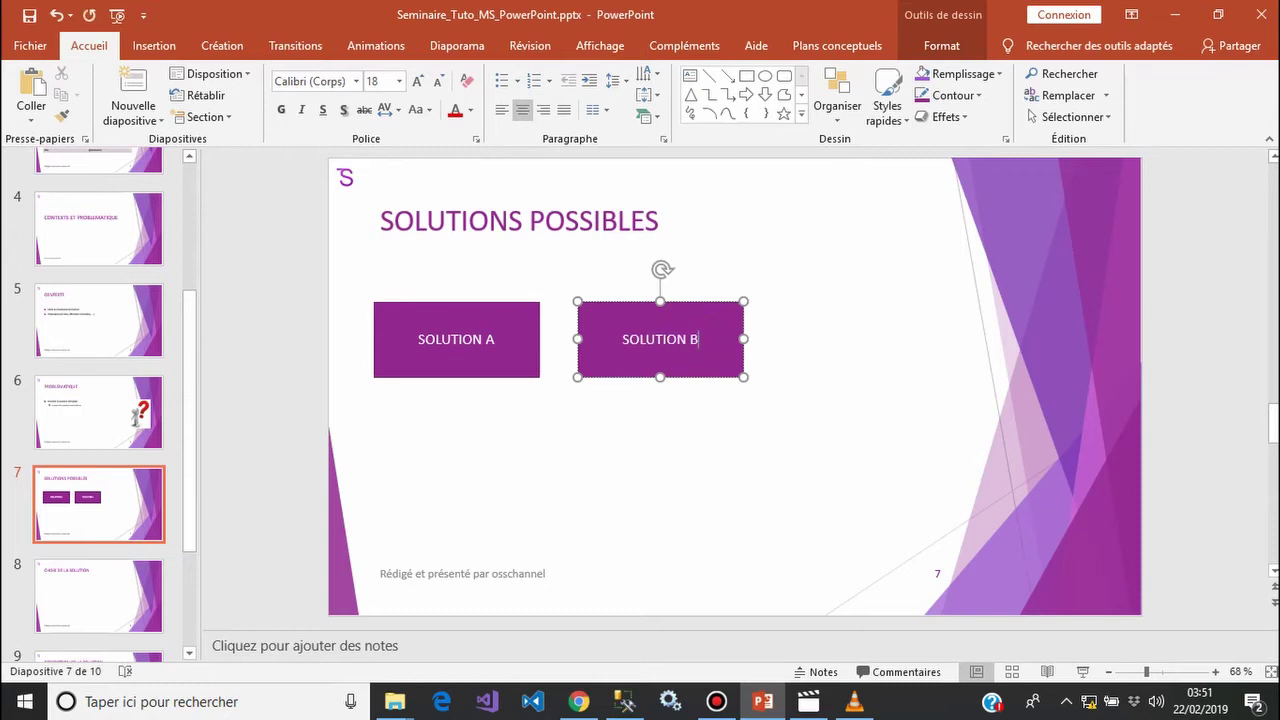
pyautogui.click(798, 383)
# Paste a third box right of SOLUTION B, relabel it SOLUTION C, space evenly.
pyautogui.hotkey('ctrl', 'v')
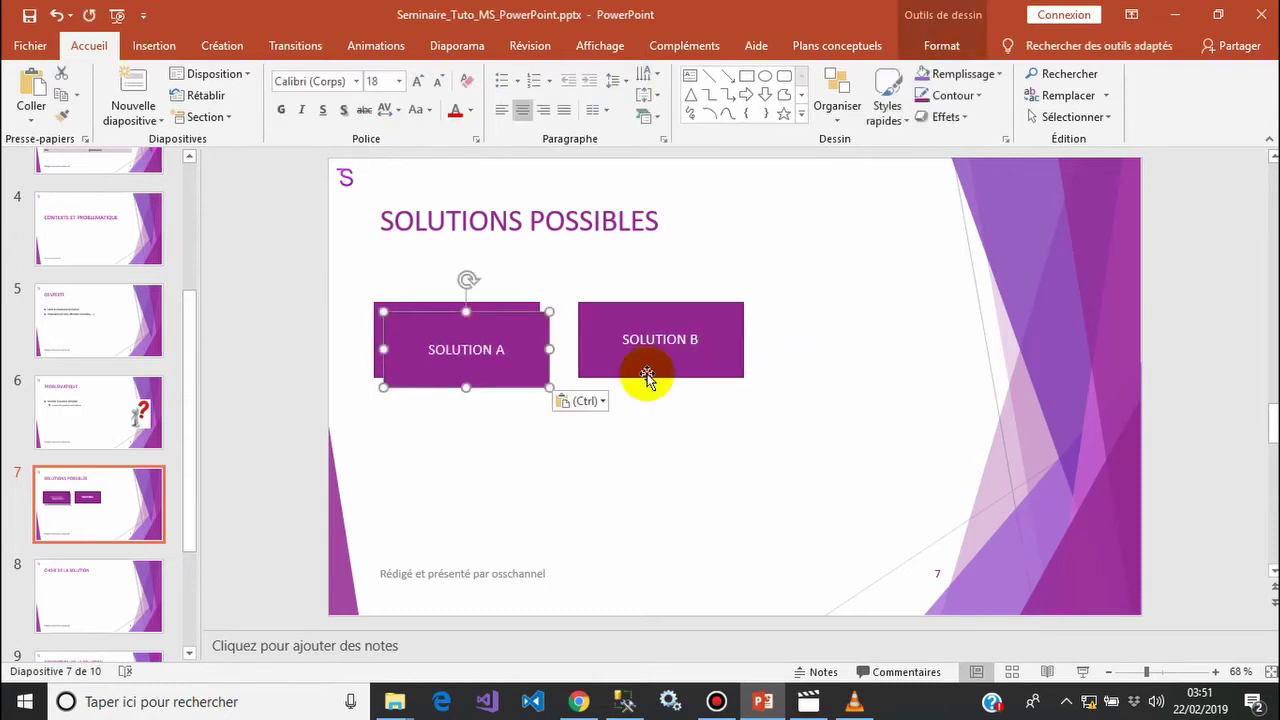
pyautogui.click(471, 349)
pyautogui.moveTo(484, 373)
pyautogui.mouseDown()
pyautogui.moveTo(892, 360)
pyautogui.moveTo(879, 362)
pyautogui.mouseUp()
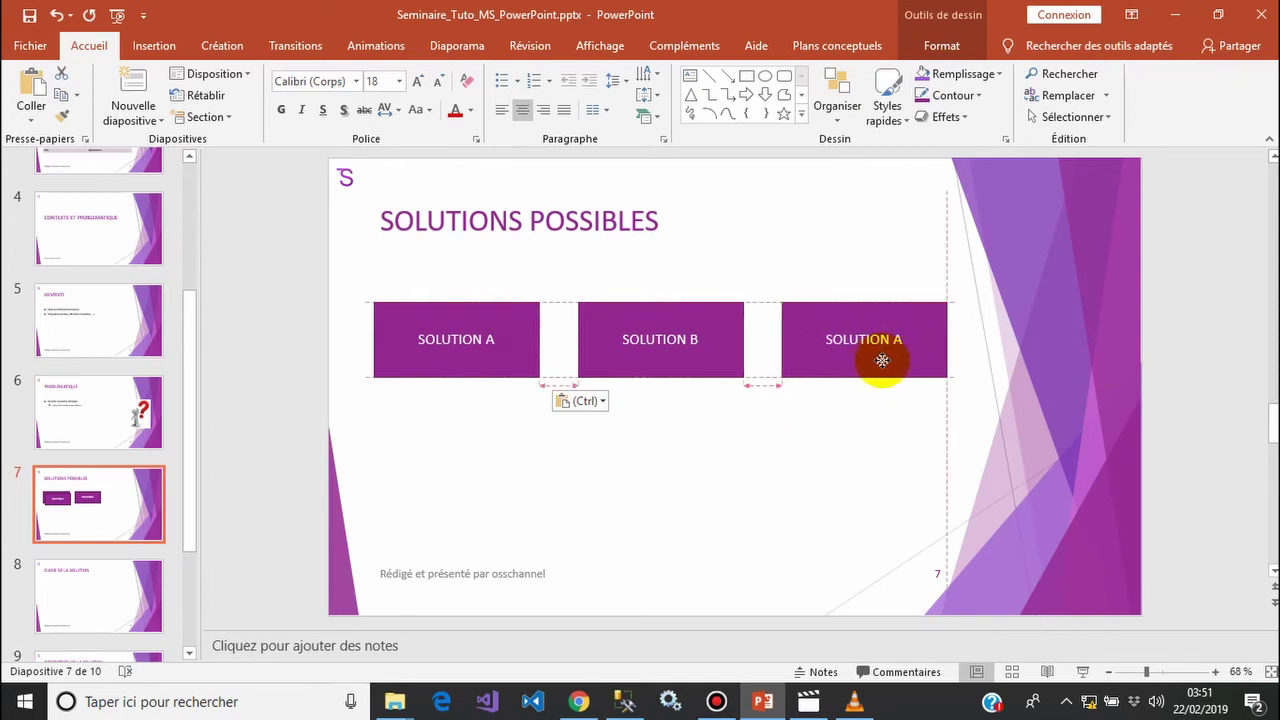
pyautogui.click(895, 341)
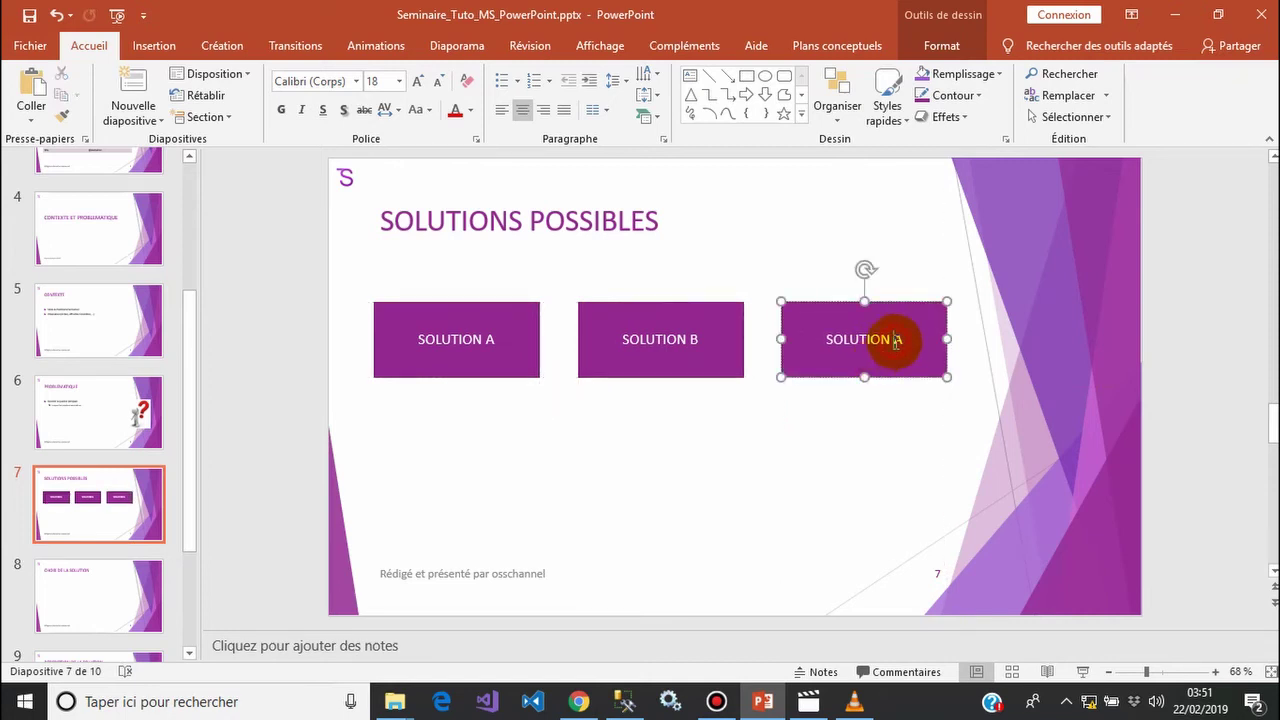
pyautogui.press('BackSpace')
pyautogui.write('C')
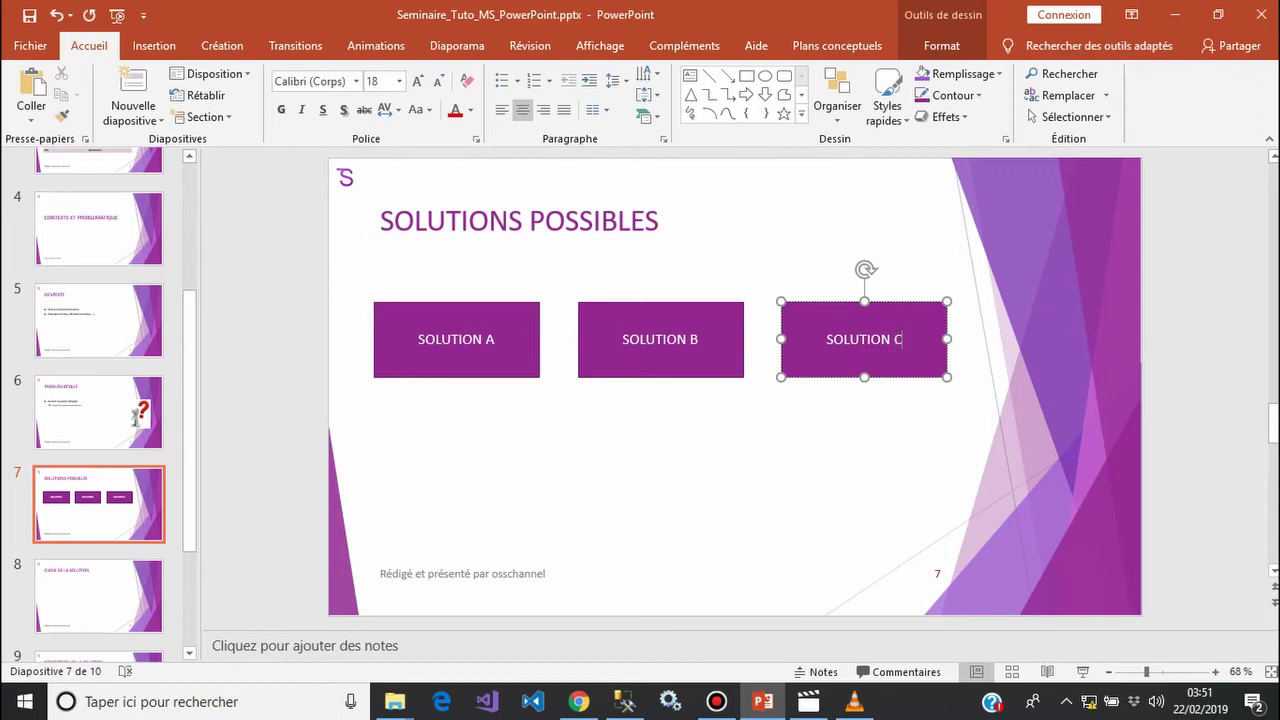
pyautogui.moveTo(905, 370)
pyautogui.mouseDown()
pyautogui.moveTo(918, 368)
pyautogui.moveTo(905, 369)
pyautogui.mouseUp()
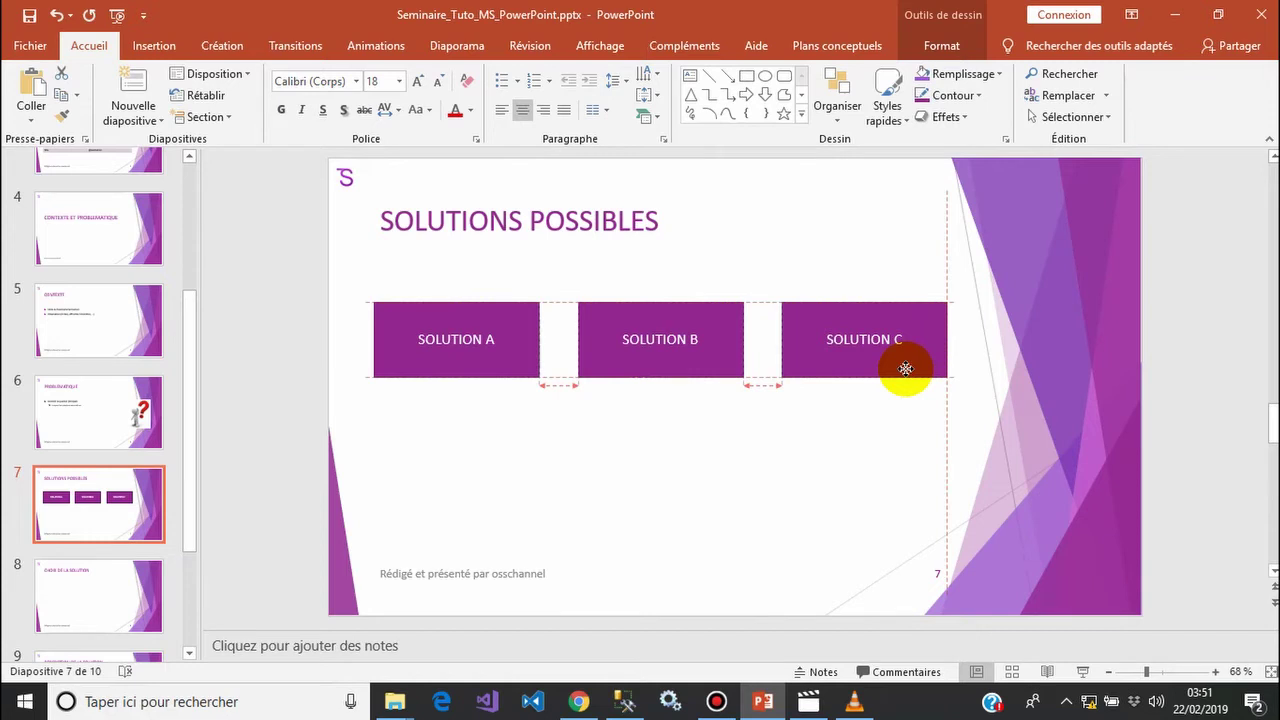
pyautogui.moveTo(905, 369); pyautogui.dragTo(904, 369)
pyautogui.moveTo(904, 369); pyautogui.dragTo(904, 369)
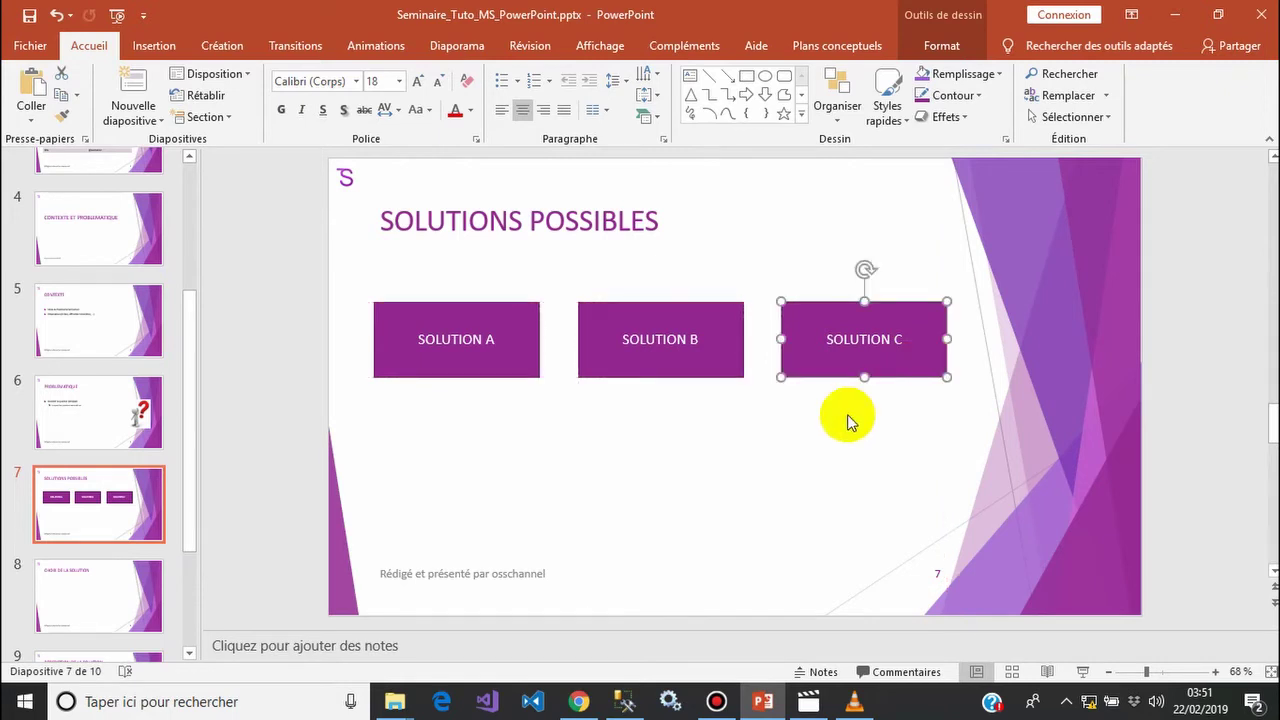
pyautogui.click(826, 429)
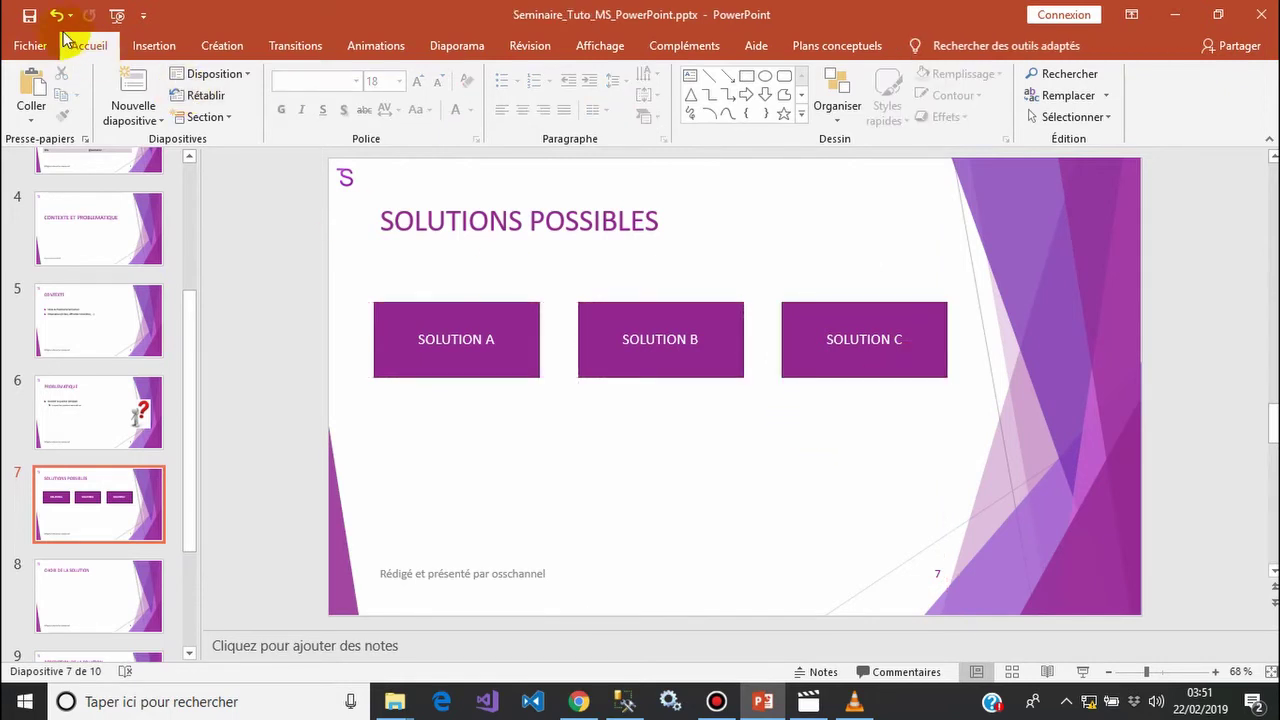
# Save the presentation and open slide 8, CHOIX DE LA SOLUTION.
pyautogui.click(29, 16)
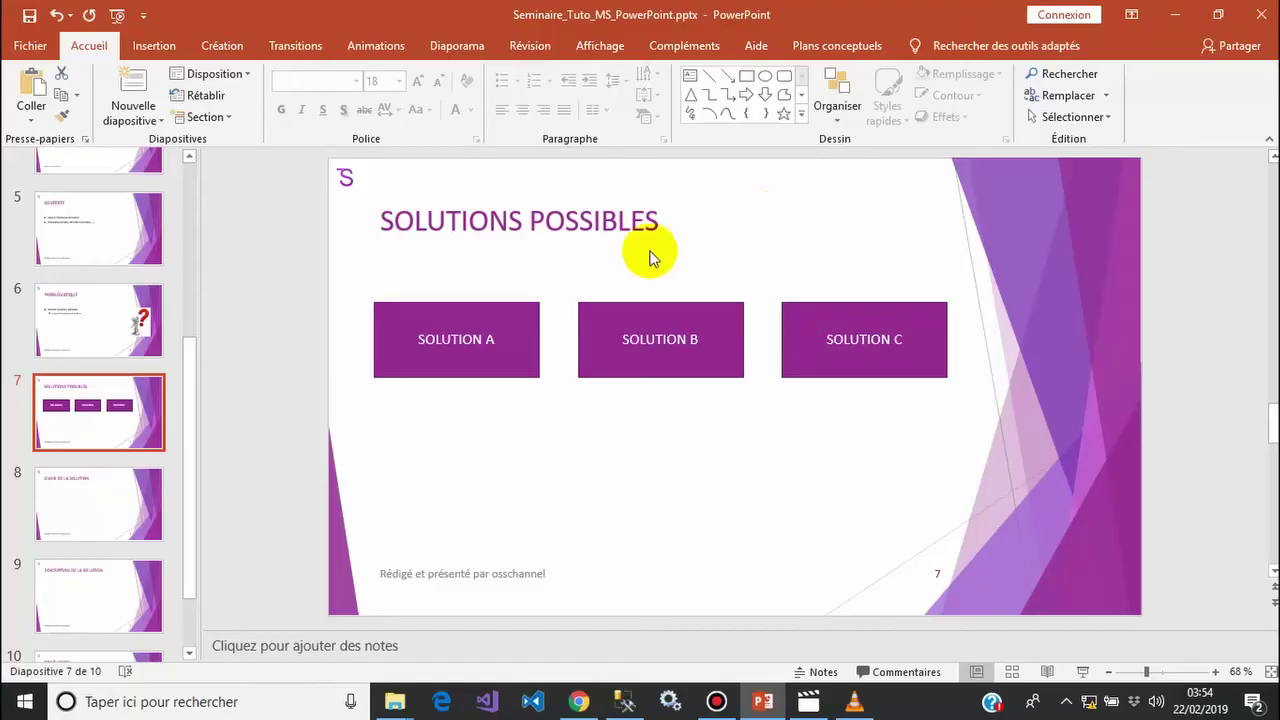
pyautogui.moveTo(186, 414); pyautogui.dragTo(186, 440)
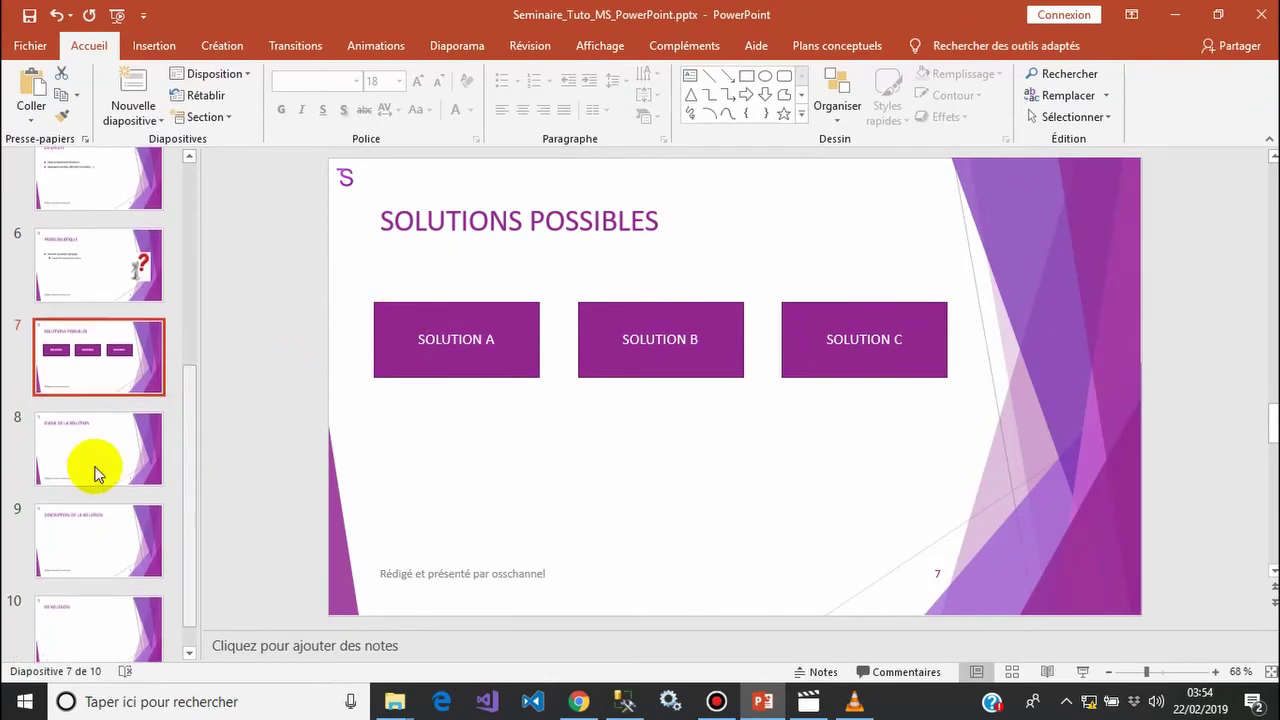
pyautogui.click(68, 467)
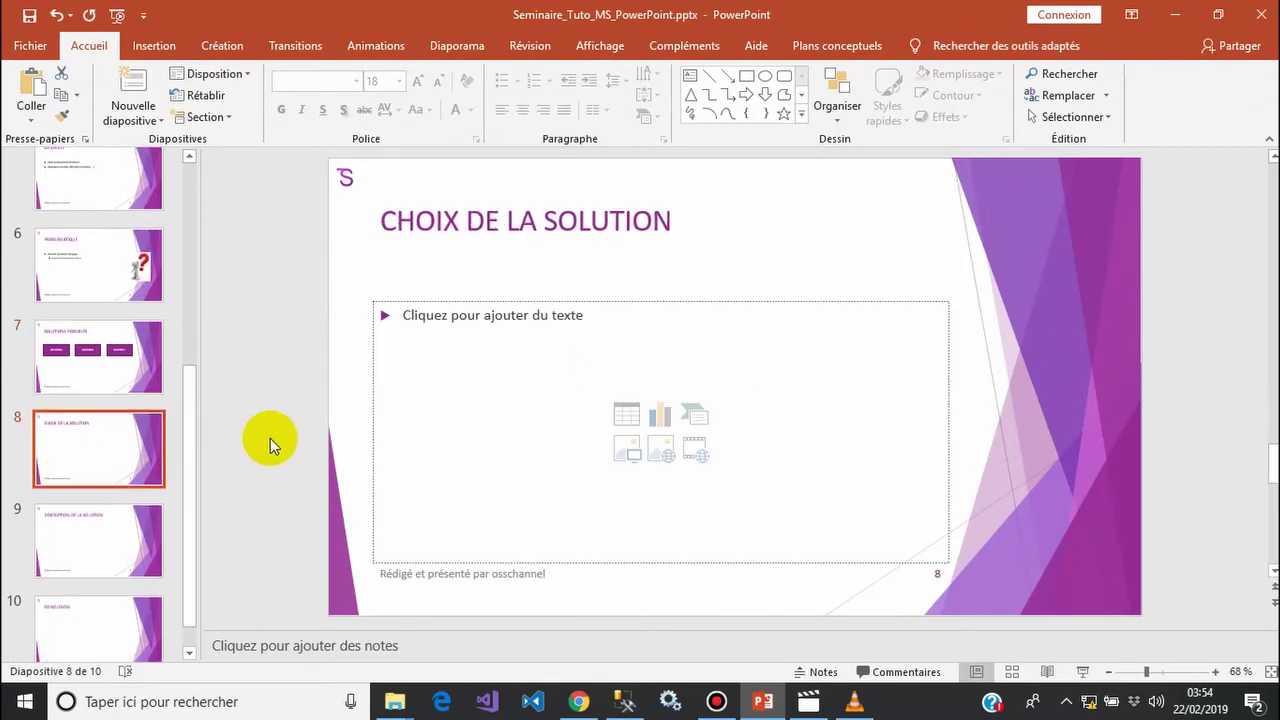
pyautogui.click(478, 345)
pyautogui.press('Escape')
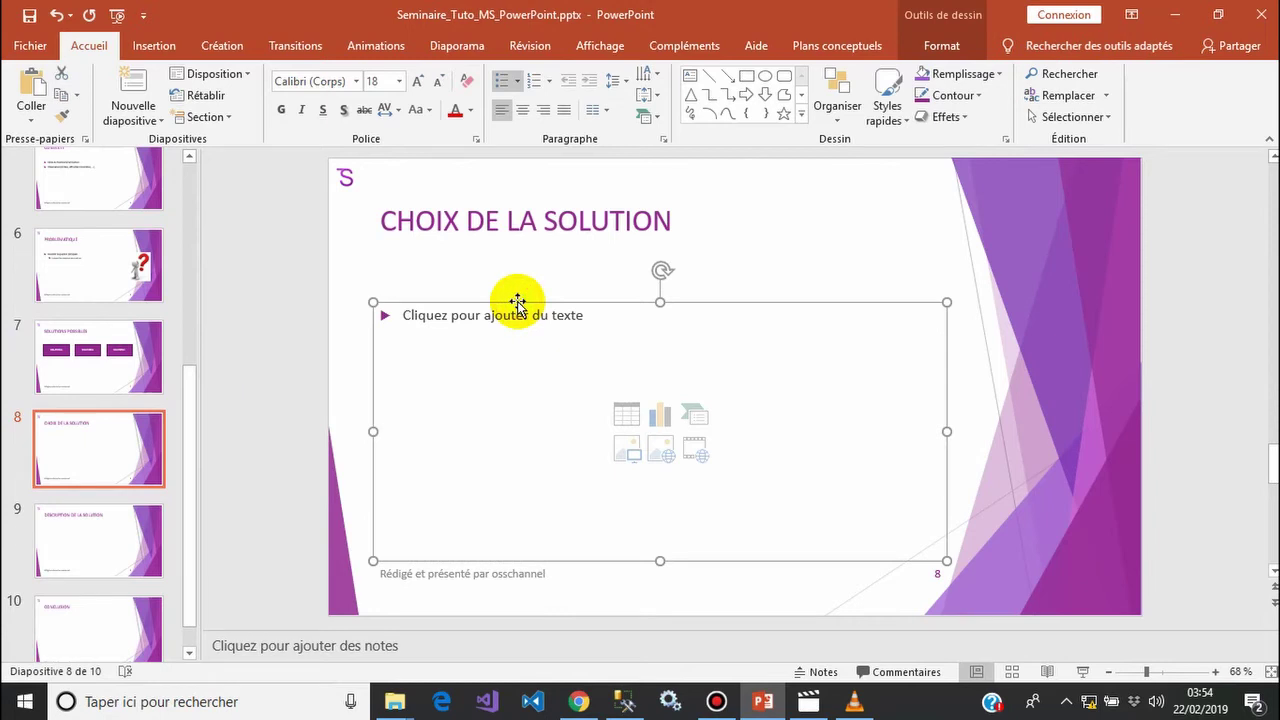
# Delete slide 8's empty placeholder and paste the SOLUTION B box there.
pyautogui.press('Delete')
pyautogui.click(95, 347)
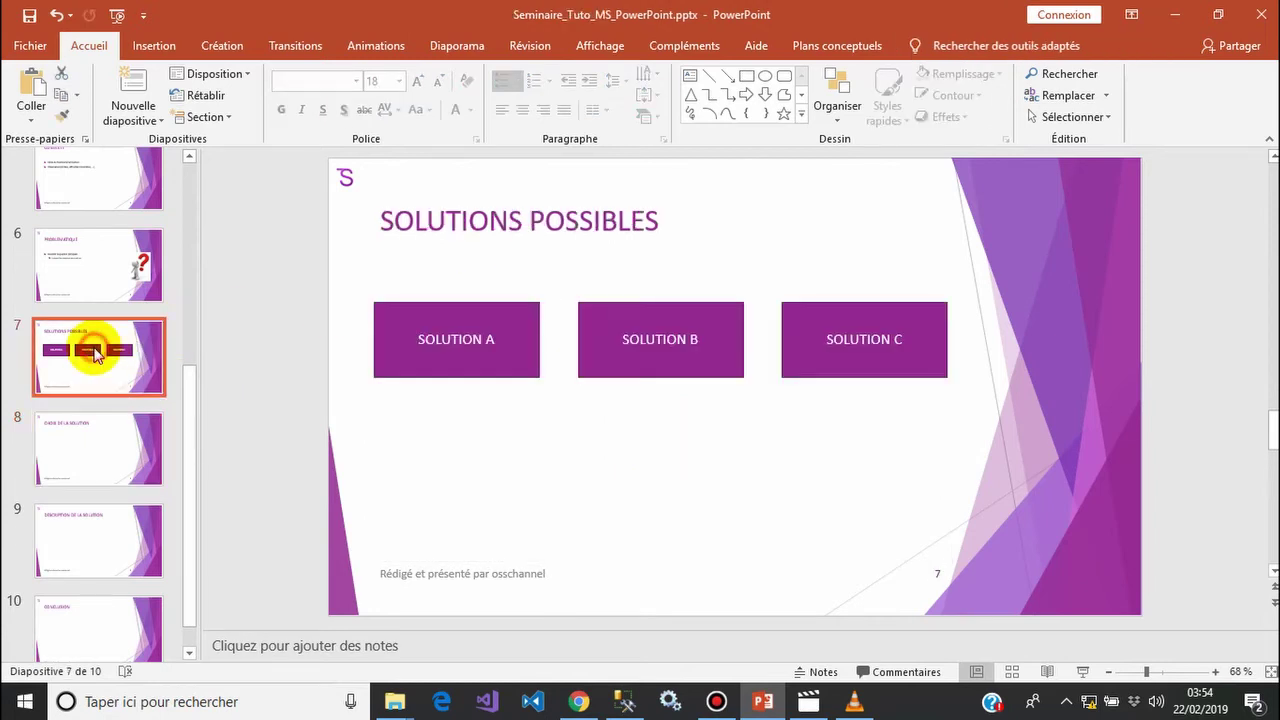
pyautogui.click(648, 358)
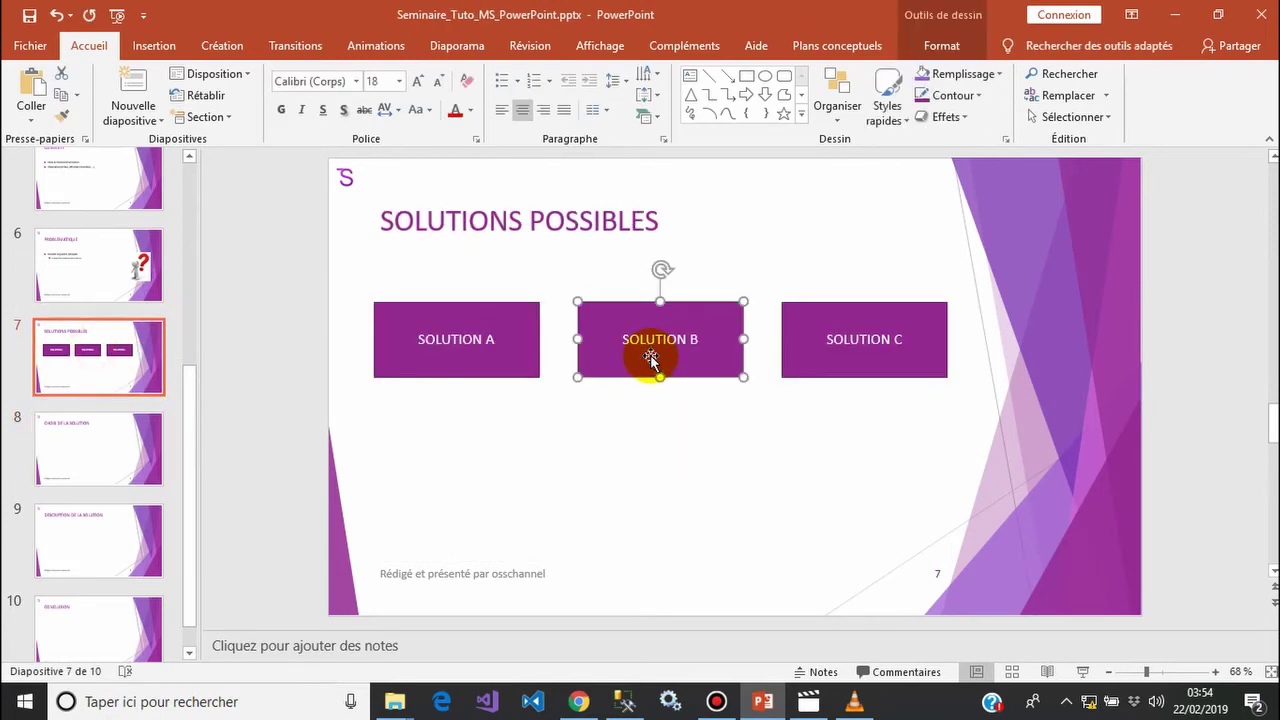
pyautogui.click(73, 445)
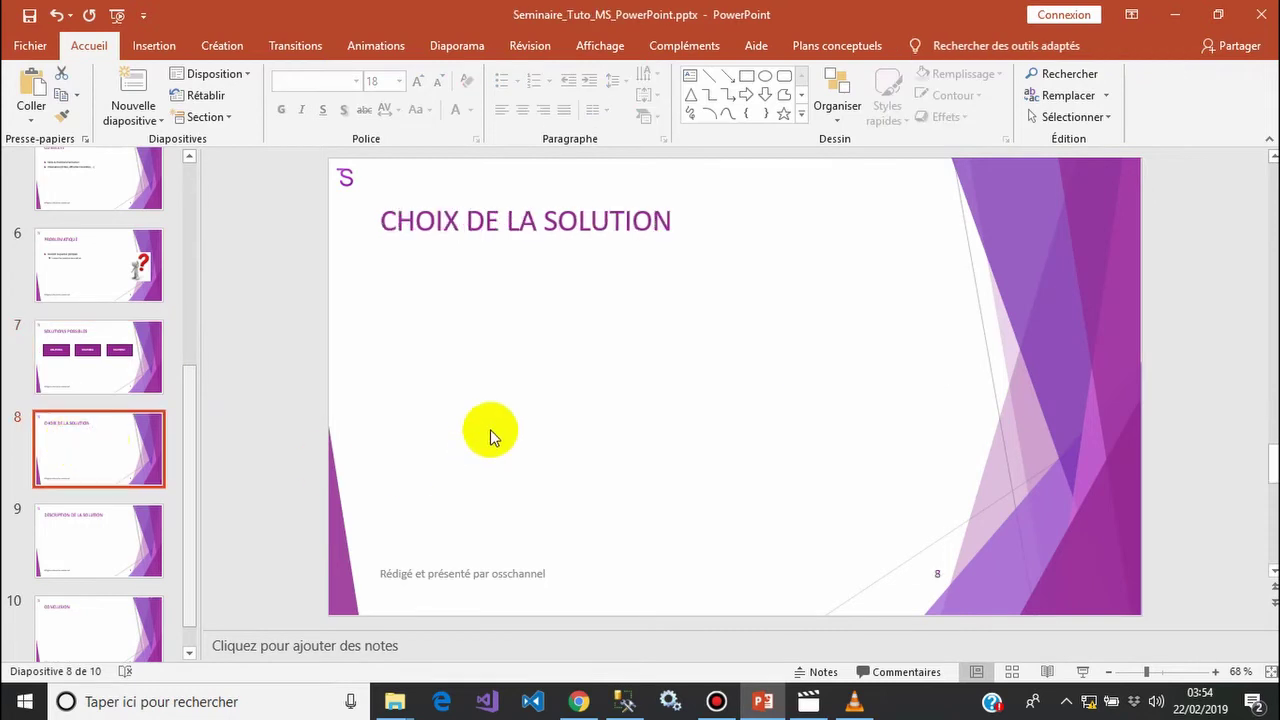
pyautogui.hotkey('ctrl', 'v')
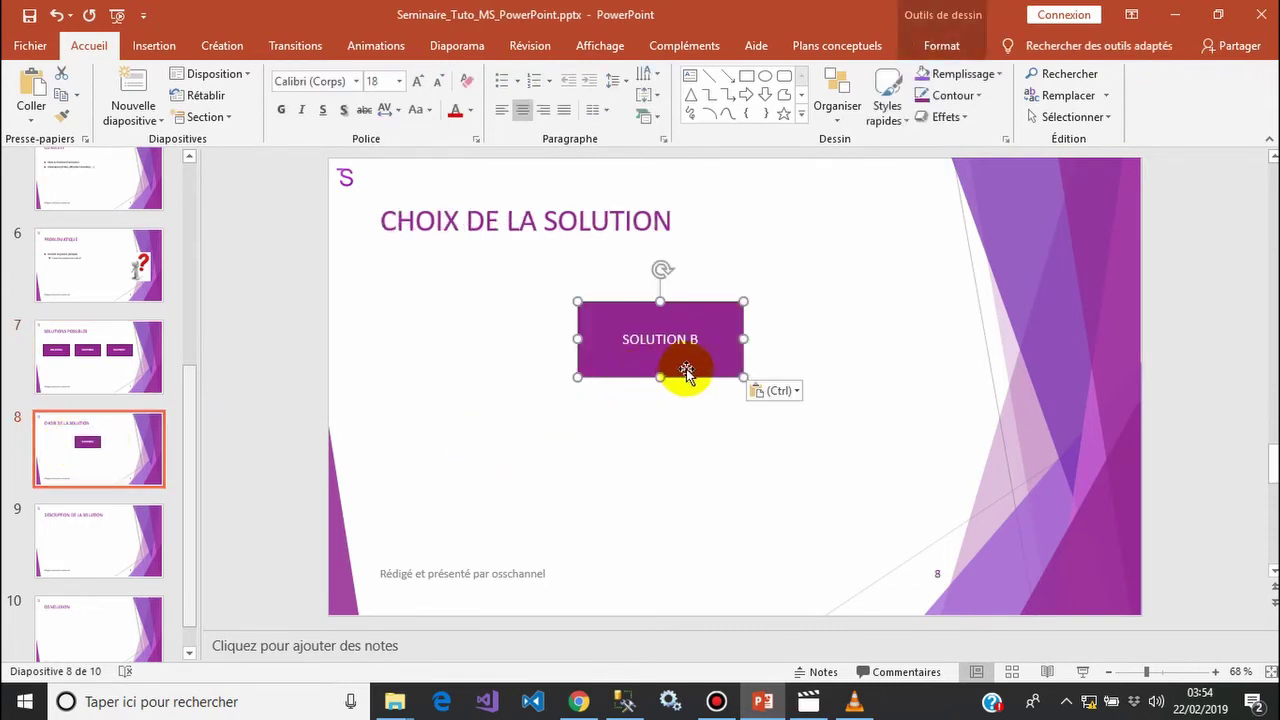
# Align the SOLUTION B box to the slide's horizontal centre and middle.
pyautogui.click(941, 46)
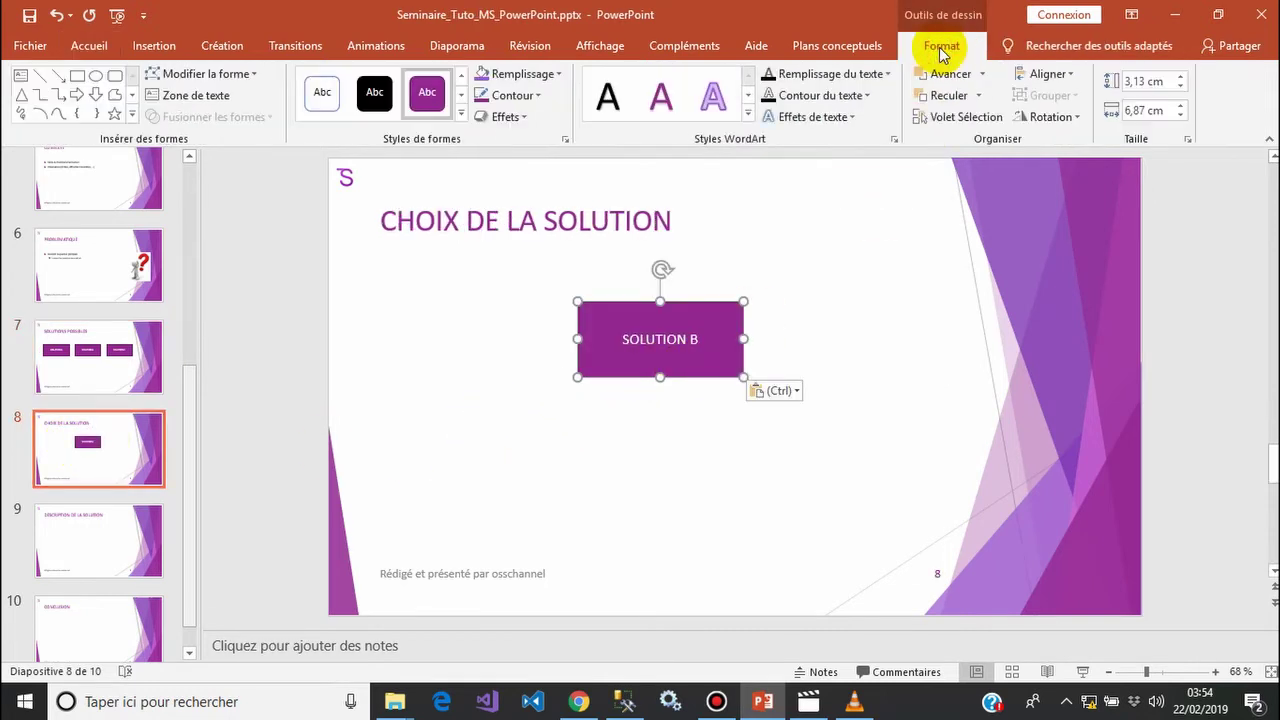
pyautogui.click(1046, 74)
pyautogui.click(1059, 120)
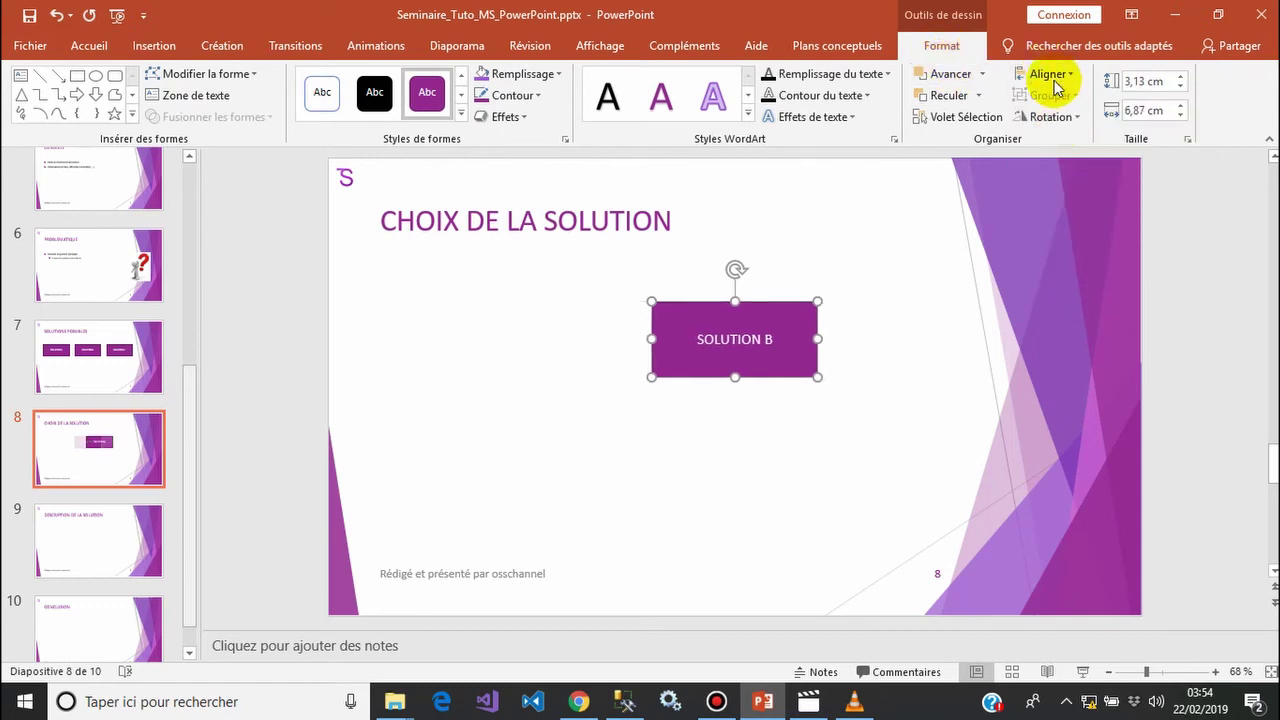
pyautogui.click(1046, 74)
pyautogui.click(1066, 189)
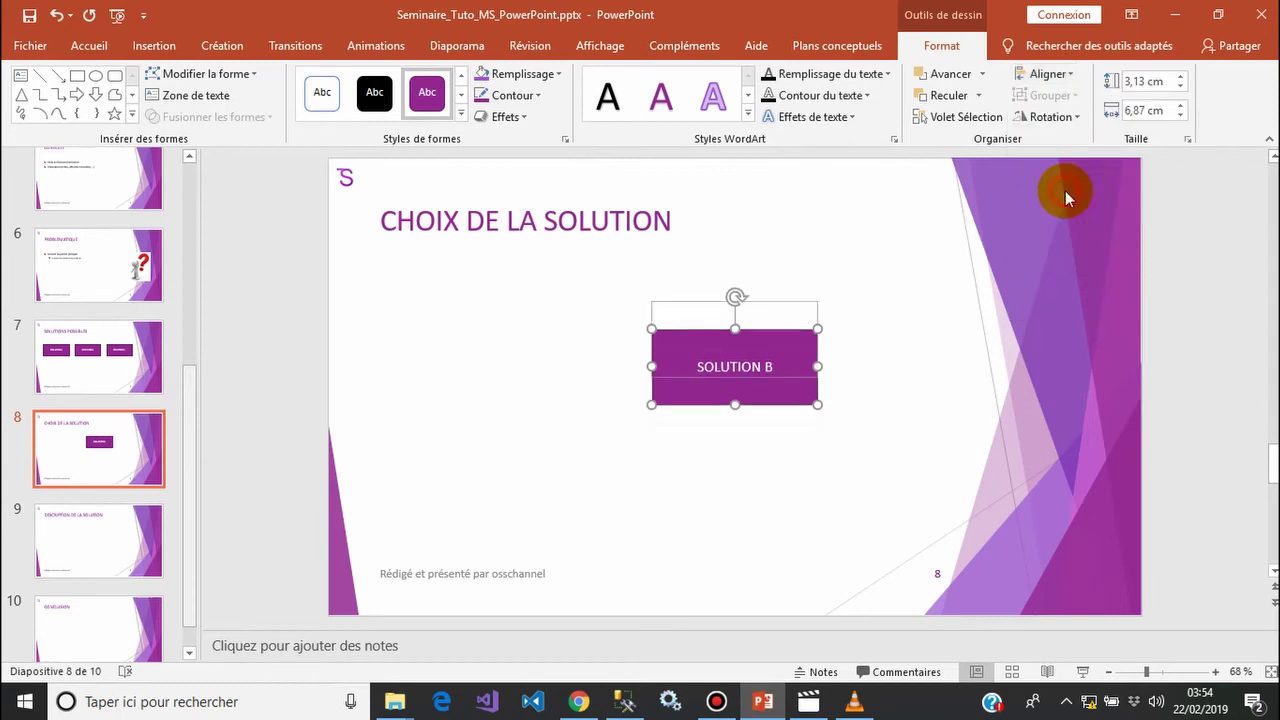
pyautogui.click(877, 340)
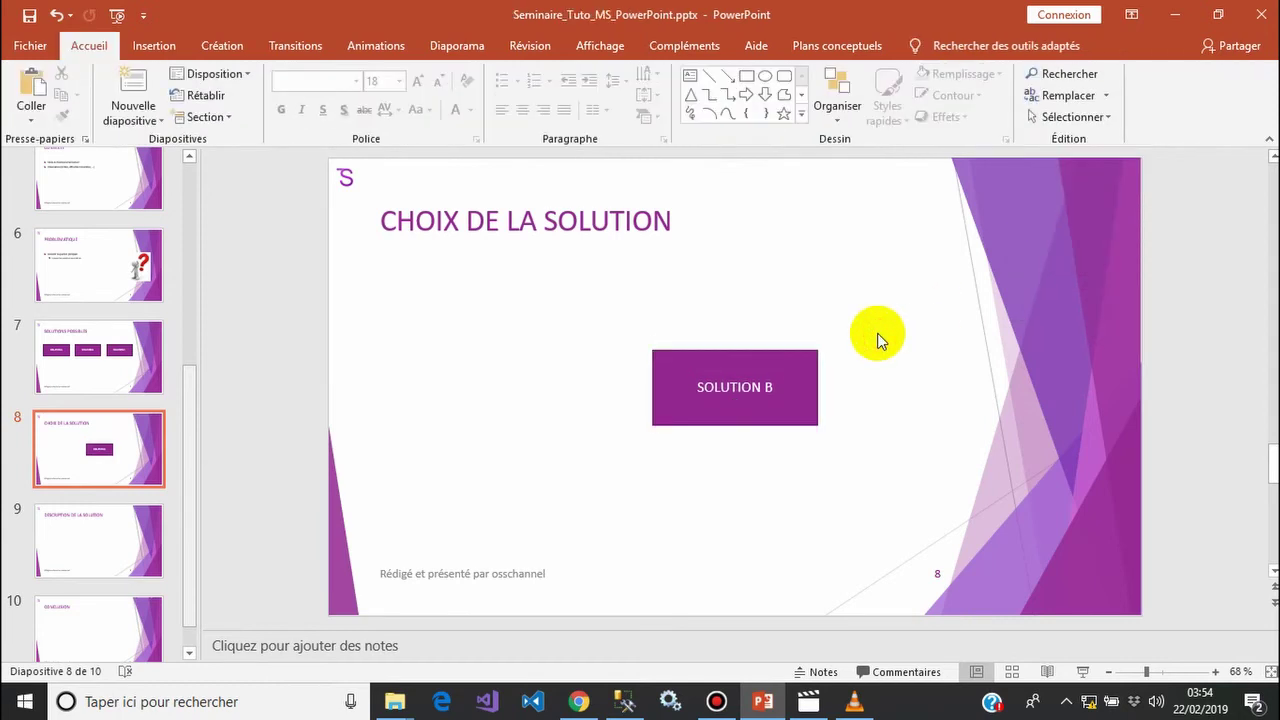
# Save the presentation and open slide 9, DESCRIPTION DE LA SOLUTION.
pyautogui.click(29, 17)
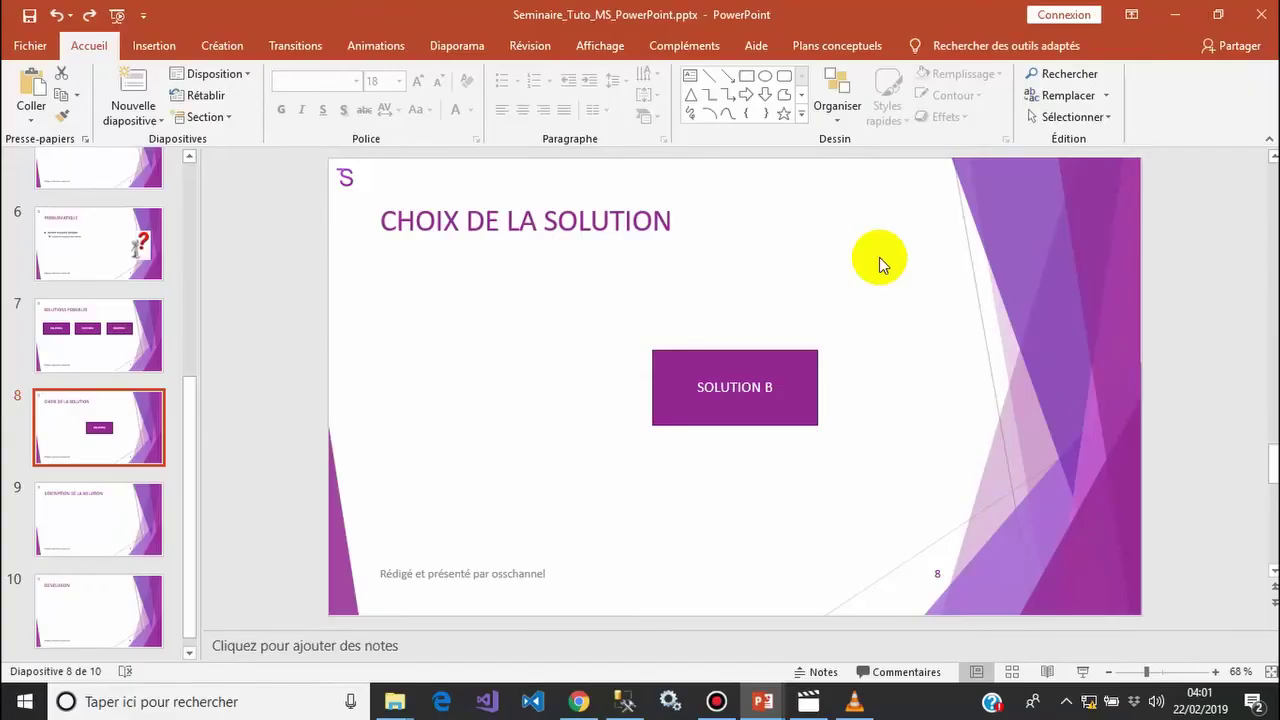
pyautogui.click(59, 521)
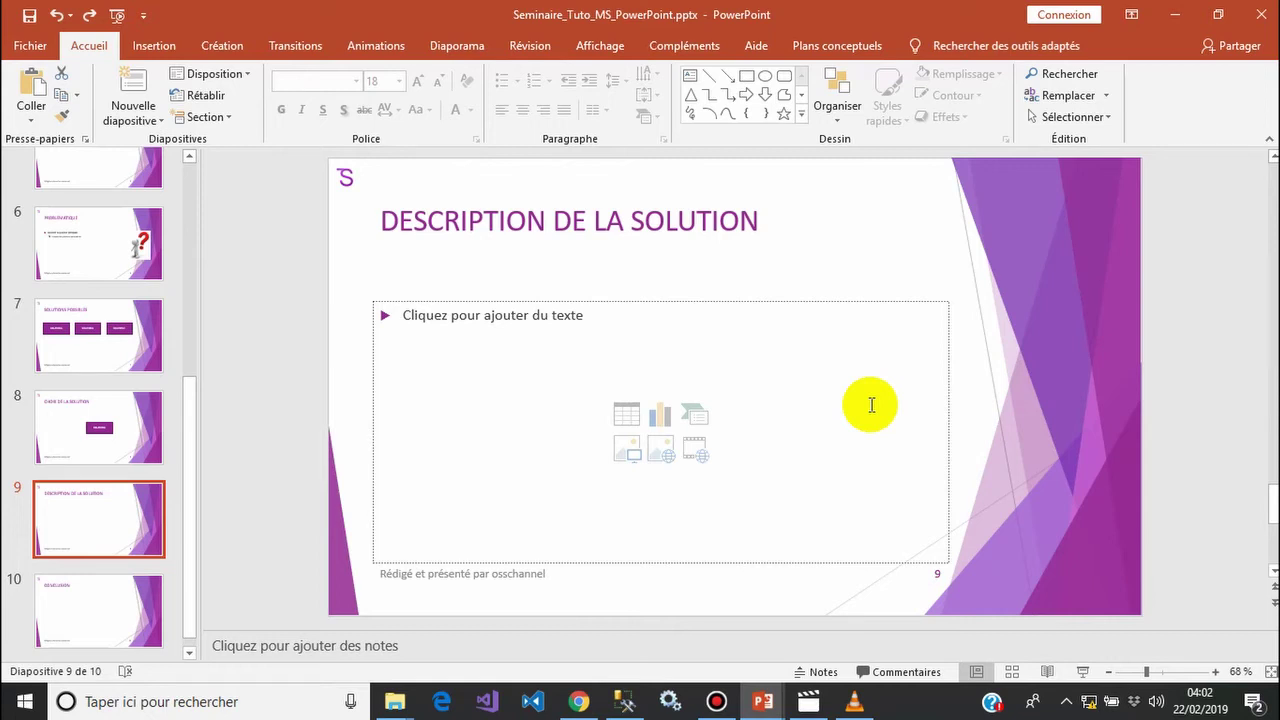
# Type 'Démonstration de notre solution' into slide 9's content area and select that text.
pyautogui.click(663, 338)
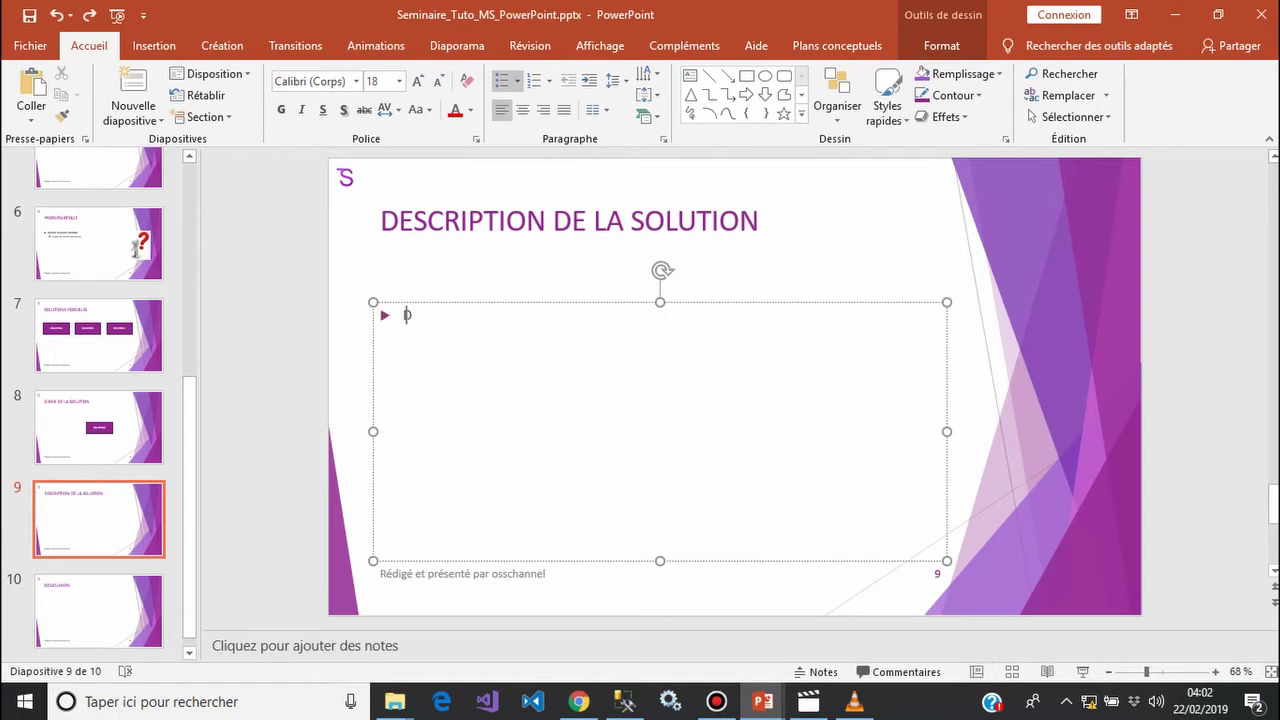
pyautogui.write('Dém')
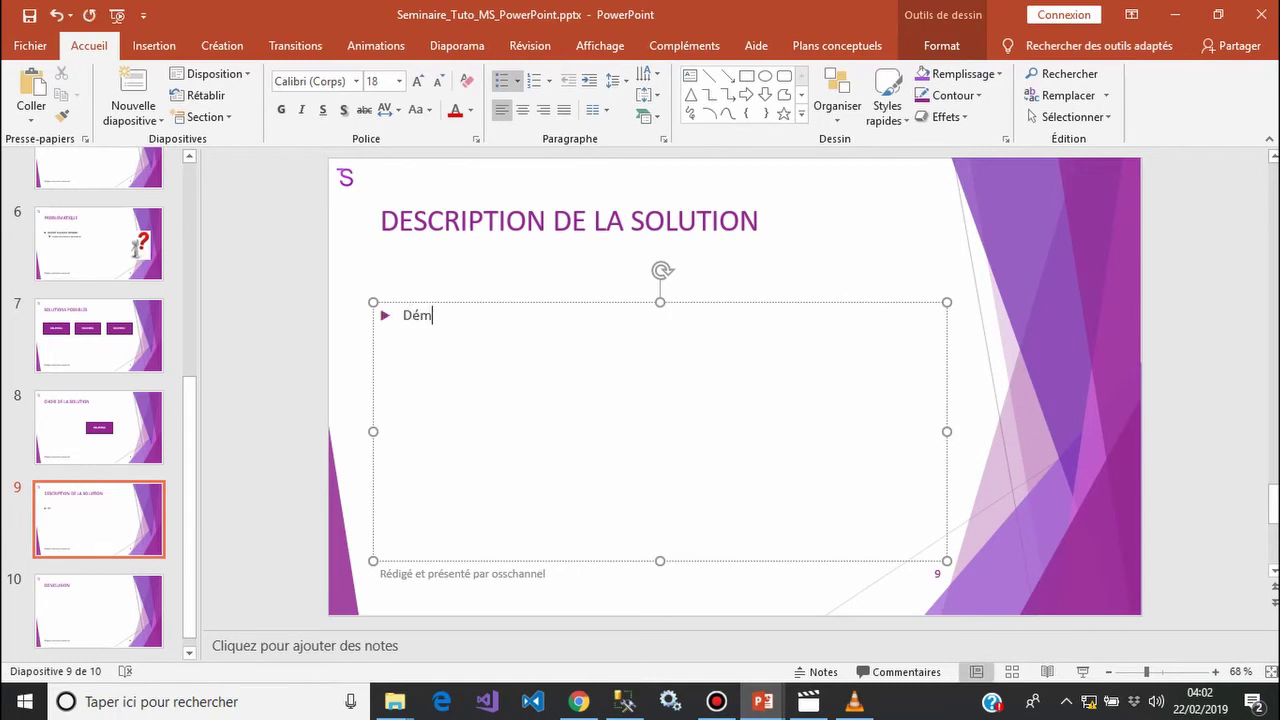
pyautogui.write('ons')
pyautogui.write('tratio')
pyautogui.write('n ')
pyautogui.write('de')
pyautogui.write(' notre')
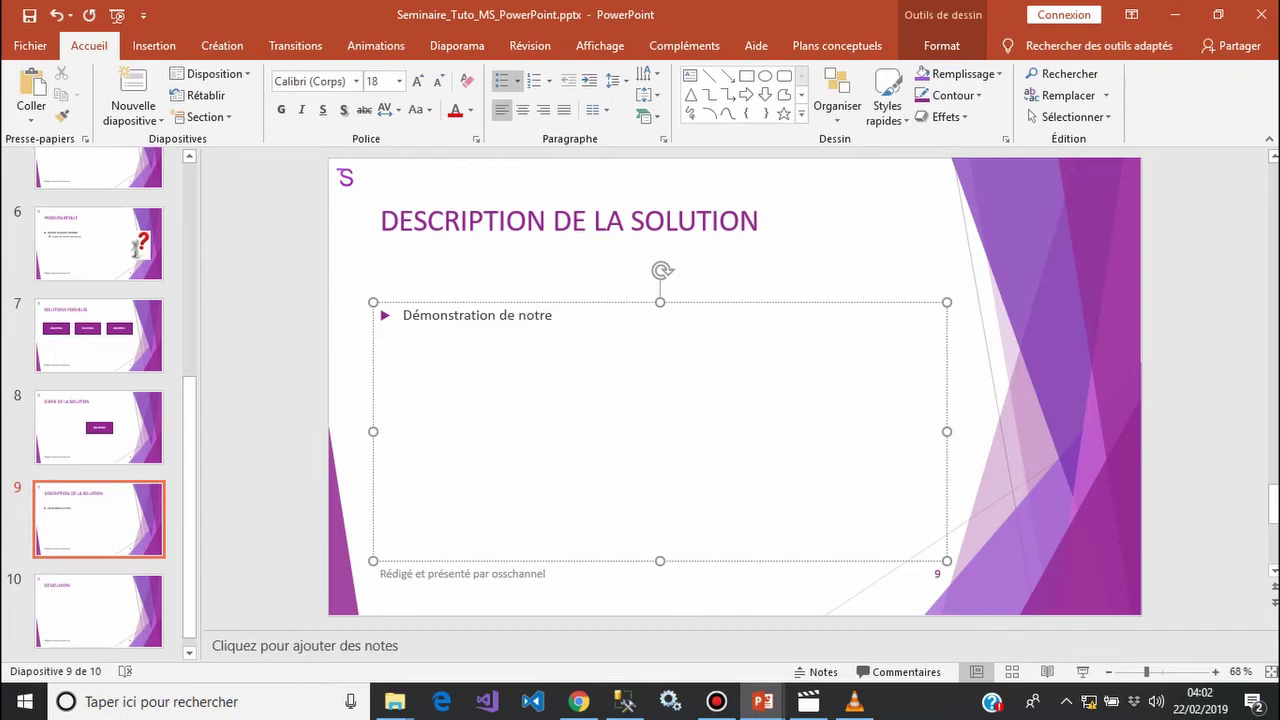
pyautogui.write(' solut')
pyautogui.write('ion')
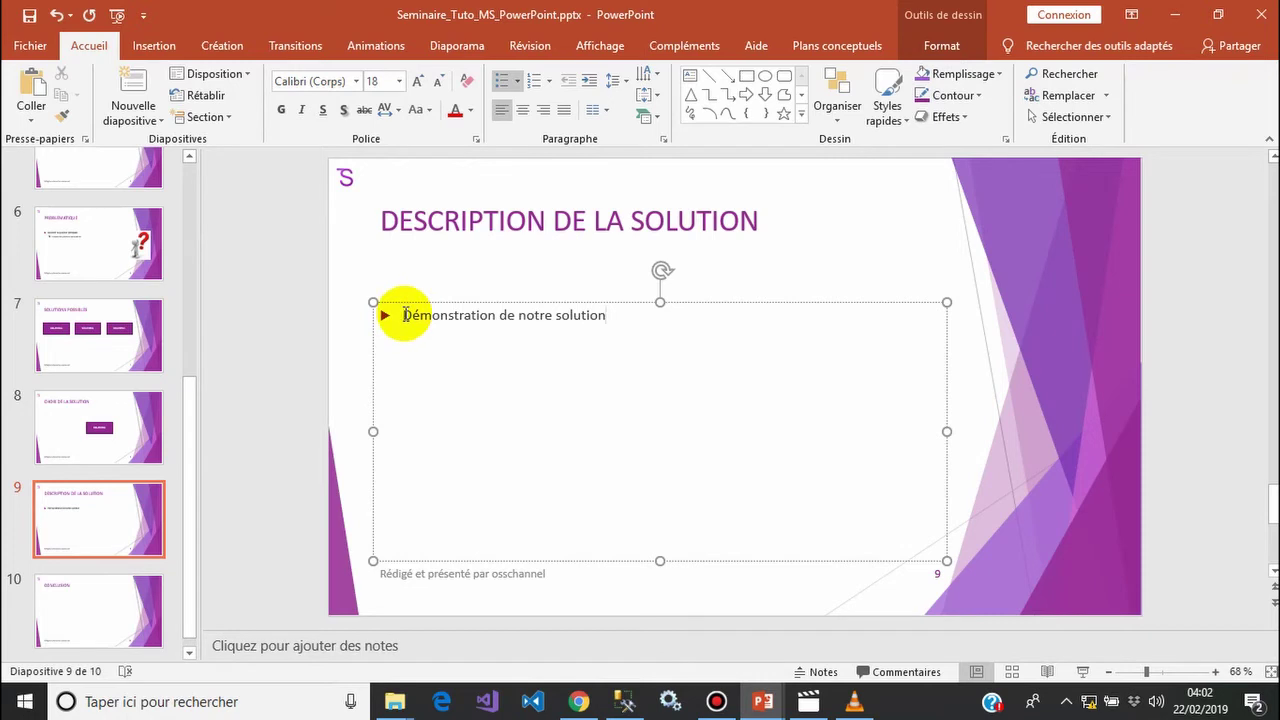
pyautogui.moveTo(404, 315)
pyautogui.mouseDown()
pyautogui.moveTo(481, 315)
pyautogui.moveTo(485, 331)
pyautogui.mouseUp()
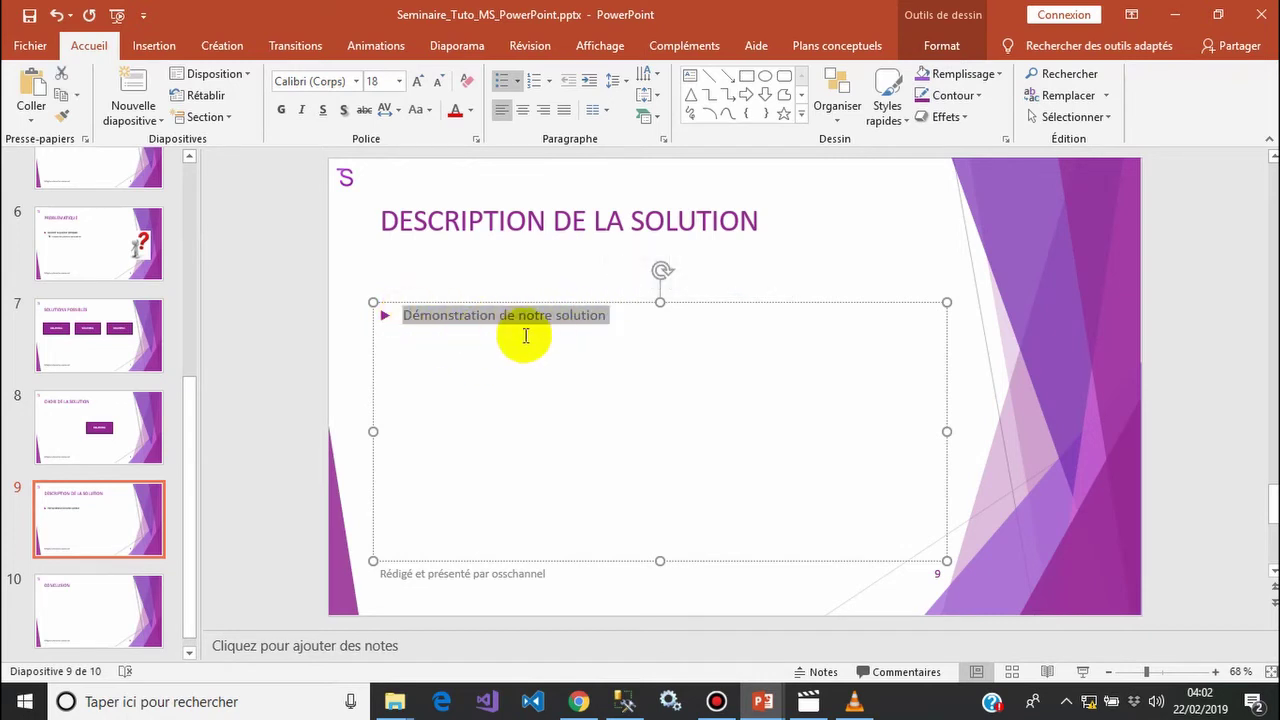
pyautogui.click(154, 47)
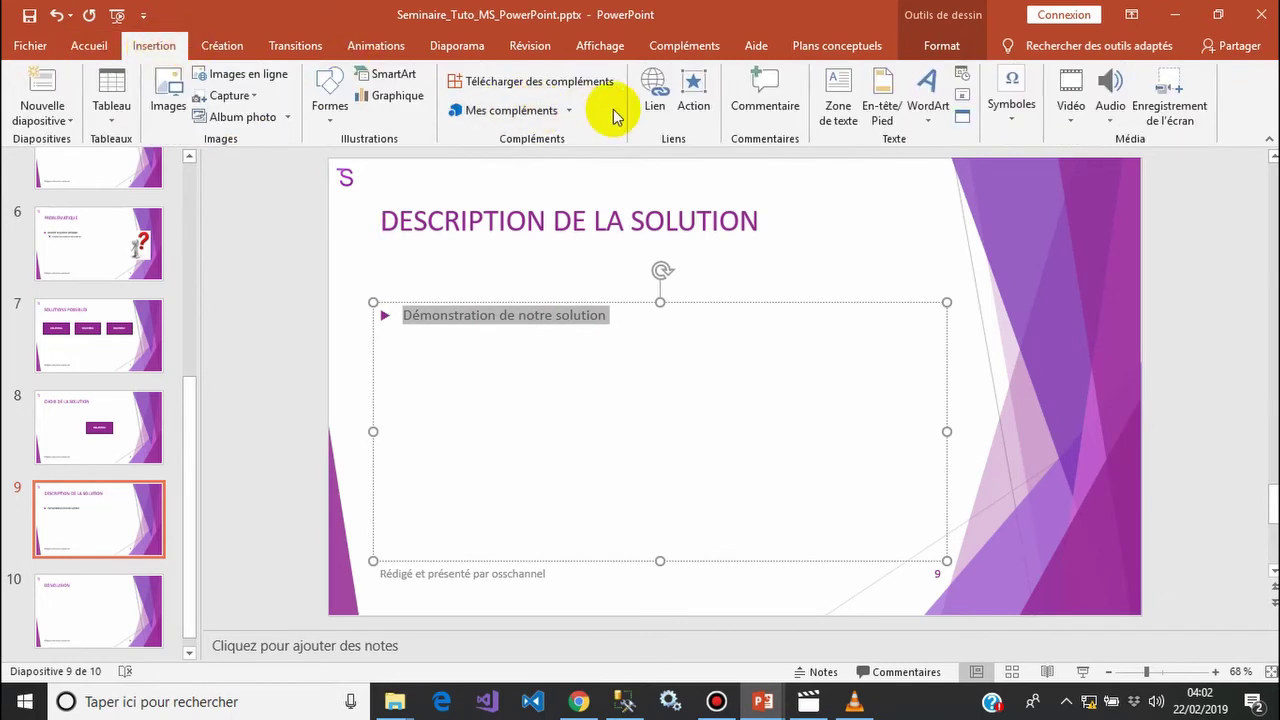
pyautogui.click(650, 105)
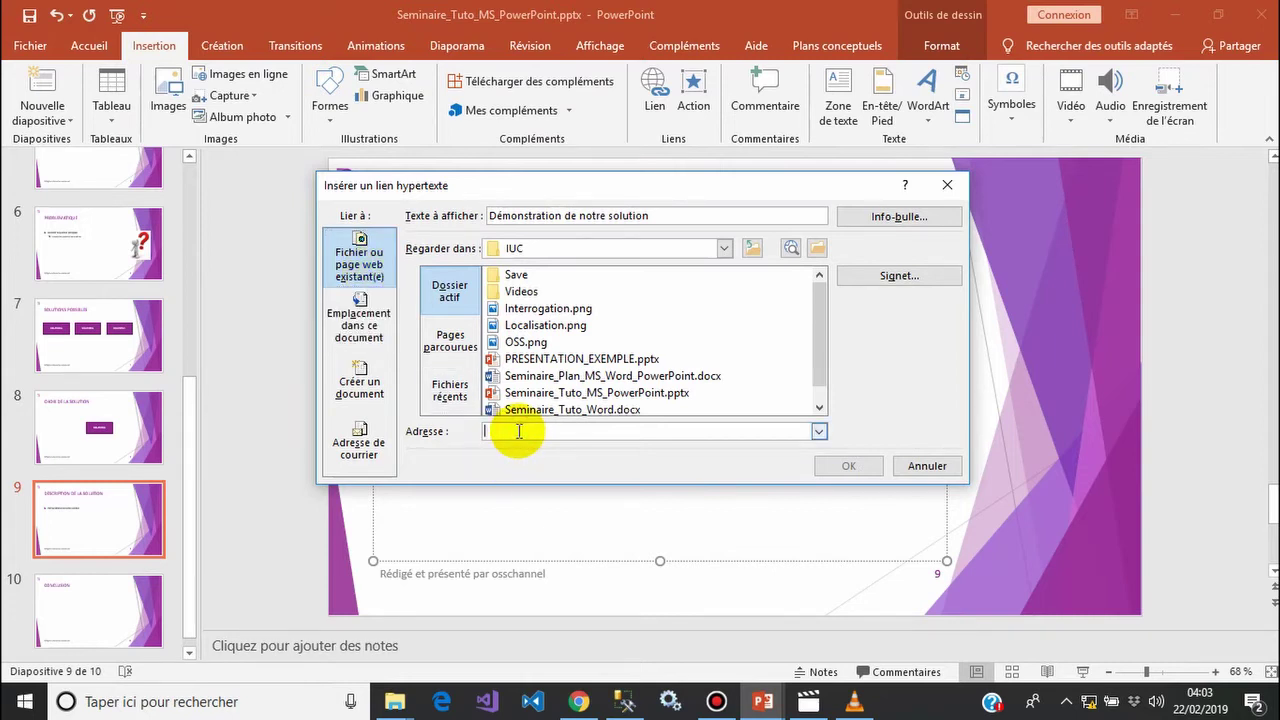
pyautogui.write('htt')
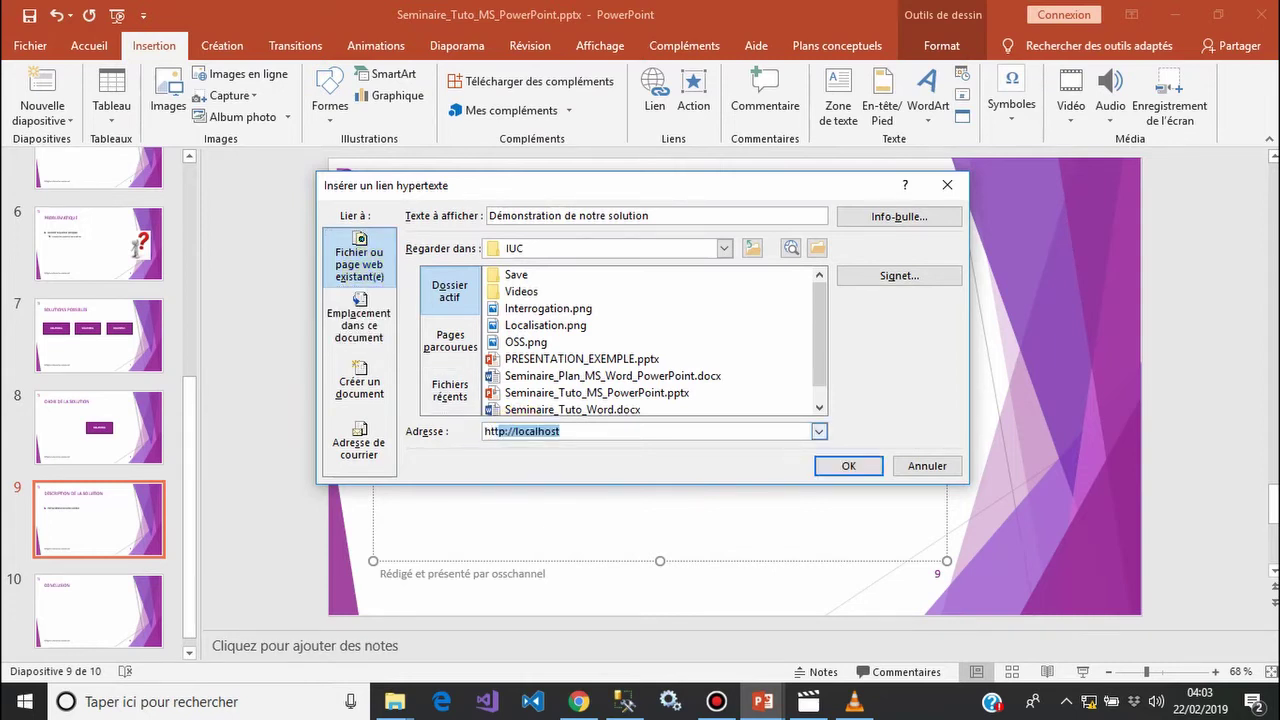
pyautogui.write('p')
pyautogui.write(':')
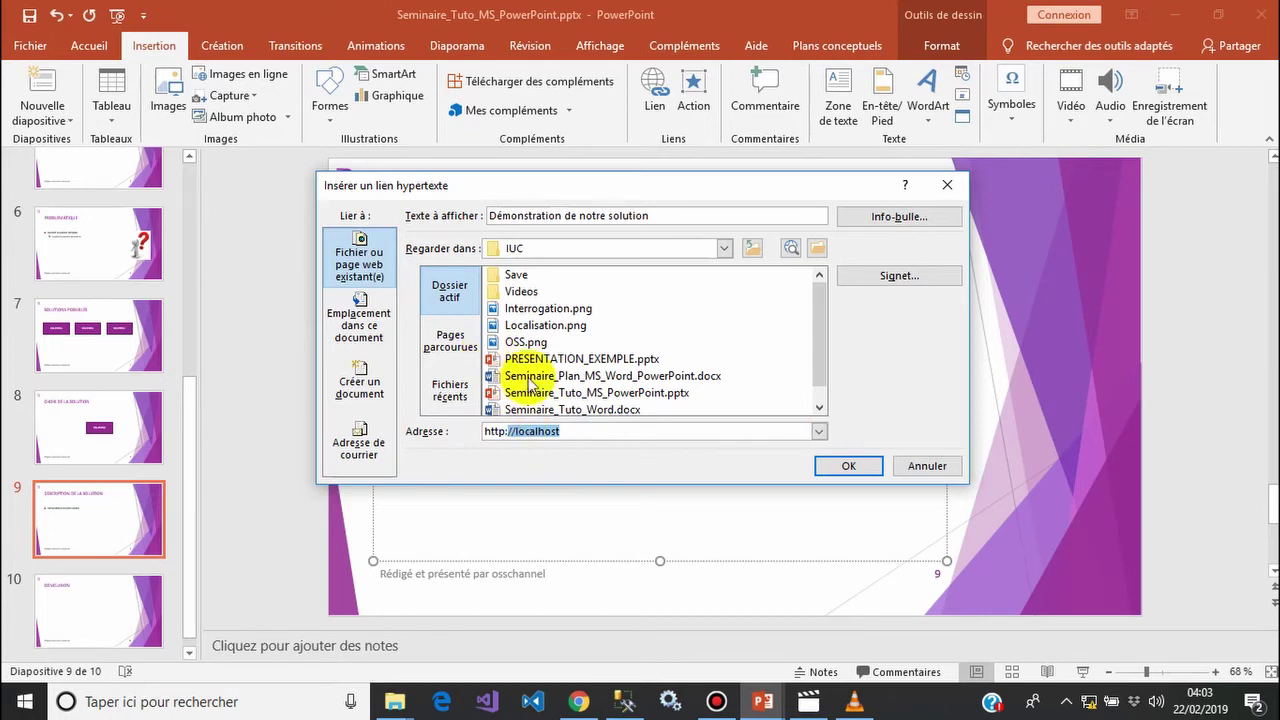
pyautogui.click(590, 428)
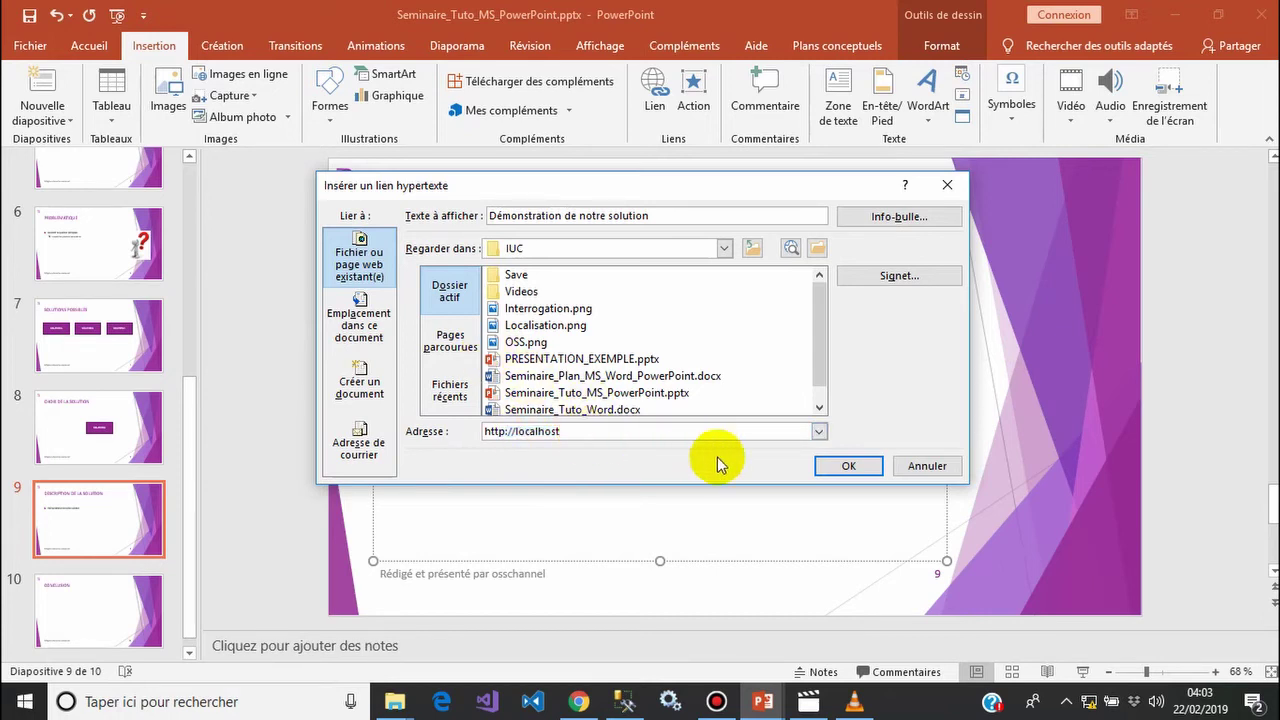
pyautogui.click(823, 468)
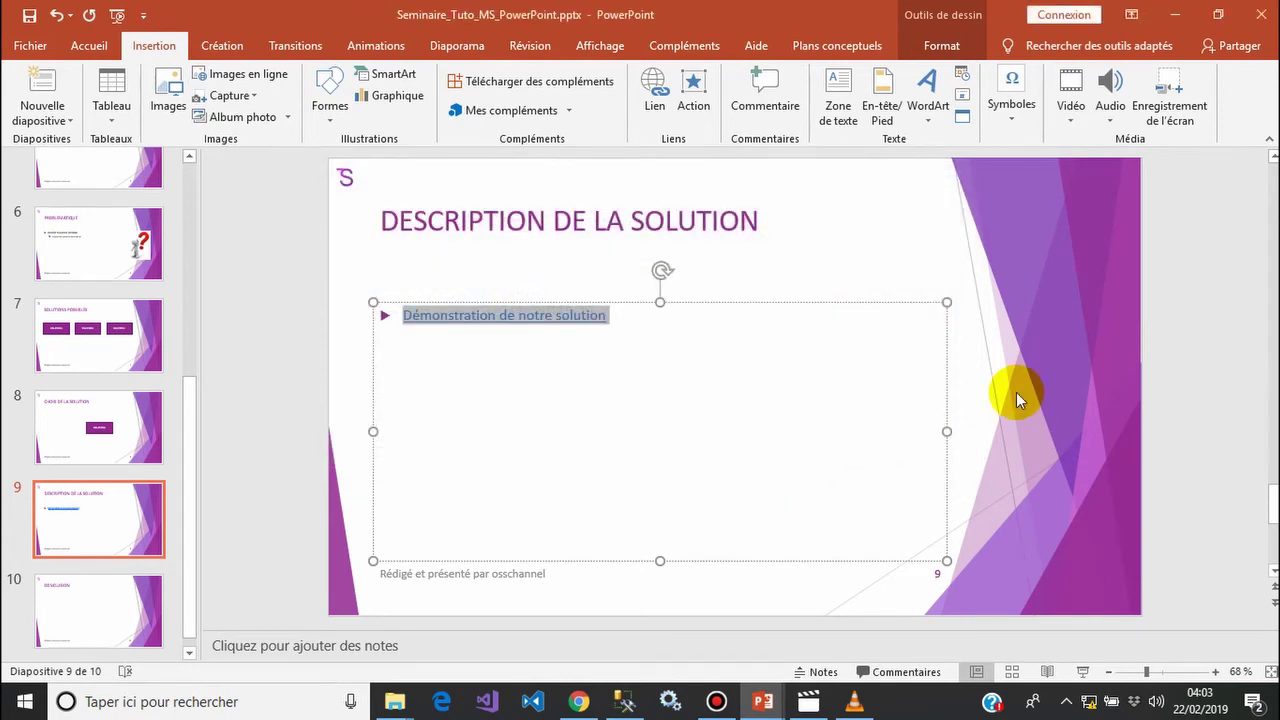
pyautogui.click(562, 319)
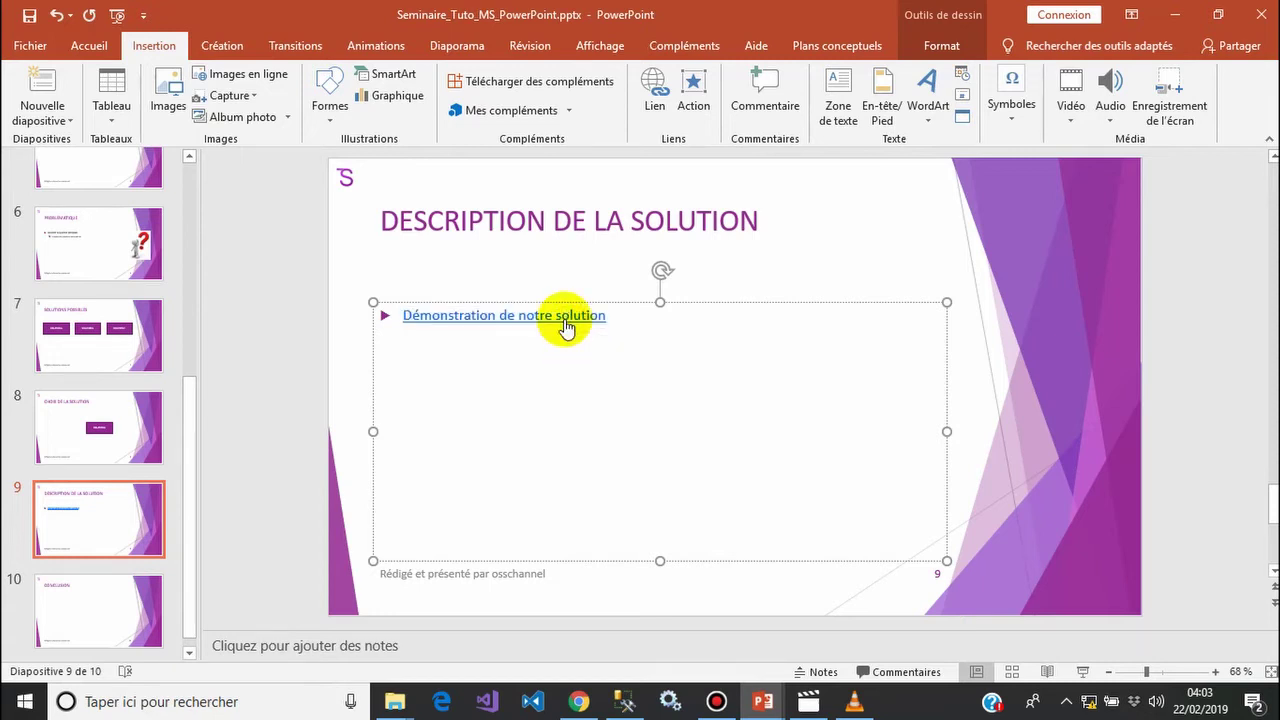
pyautogui.keyDown('ctrl'); pyautogui.click(563, 319); pyautogui.keyUp('ctrl')
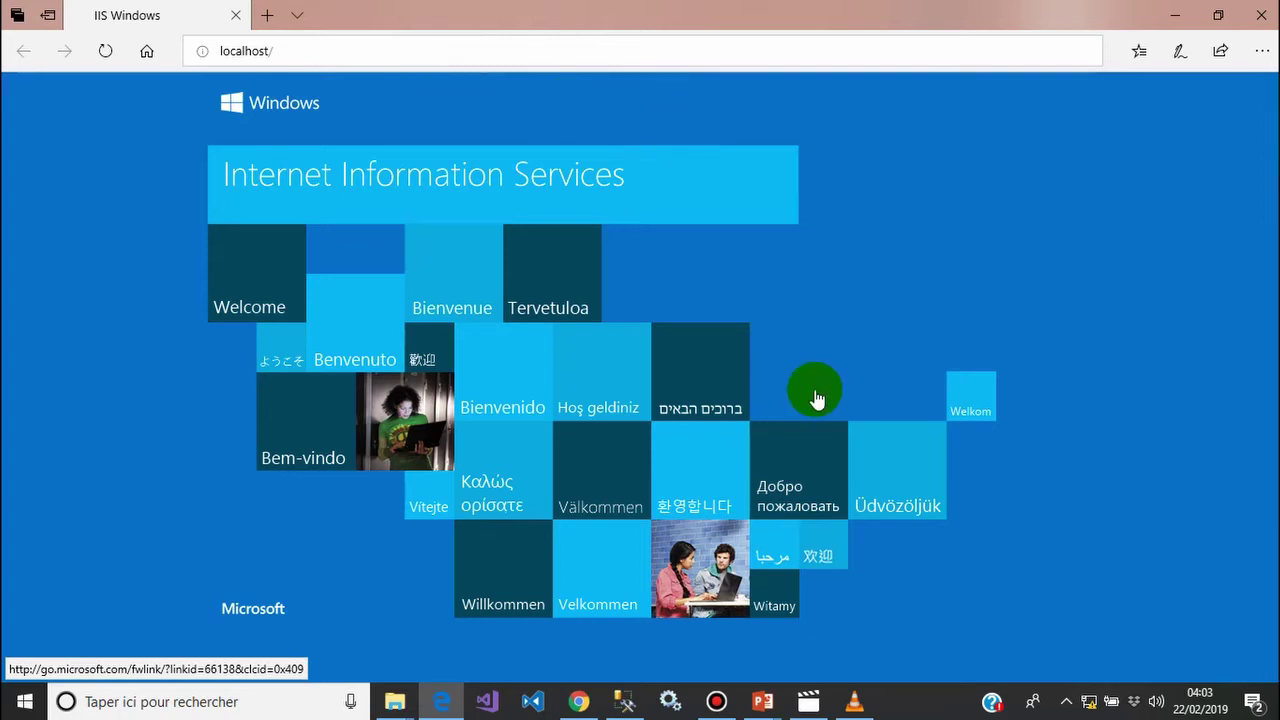
pyautogui.click(762, 703)
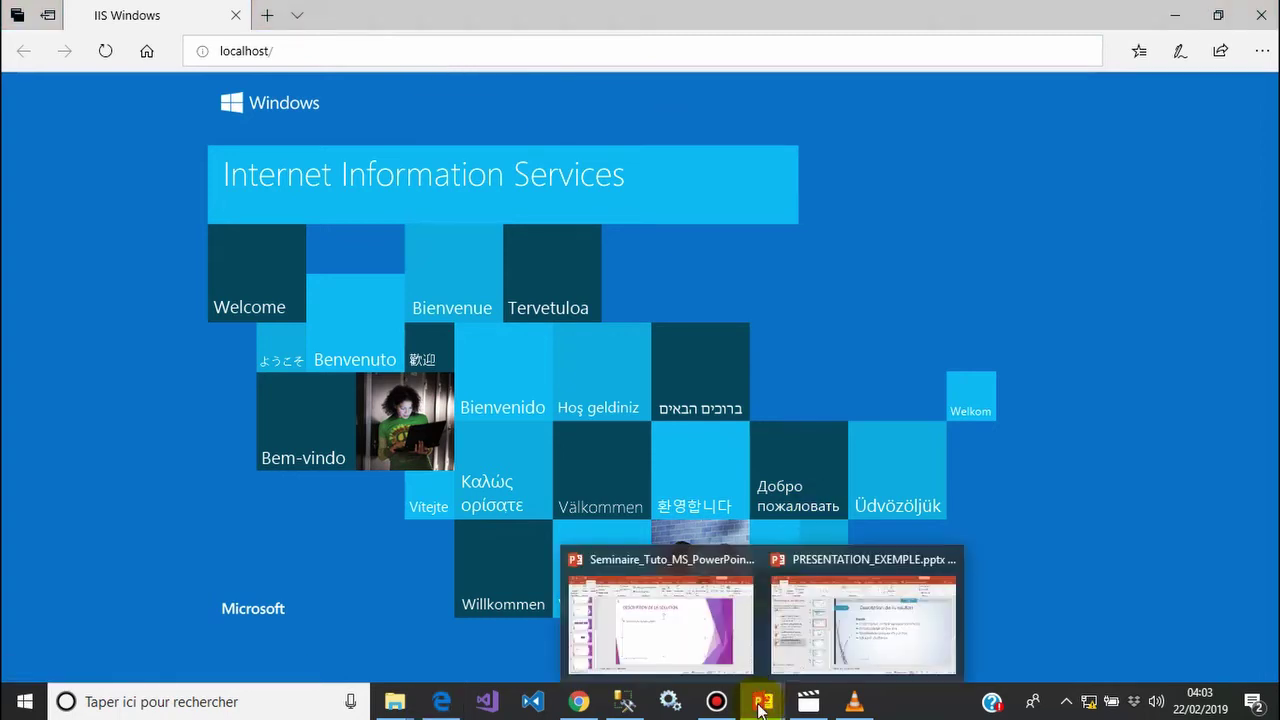
pyautogui.click(714, 664)
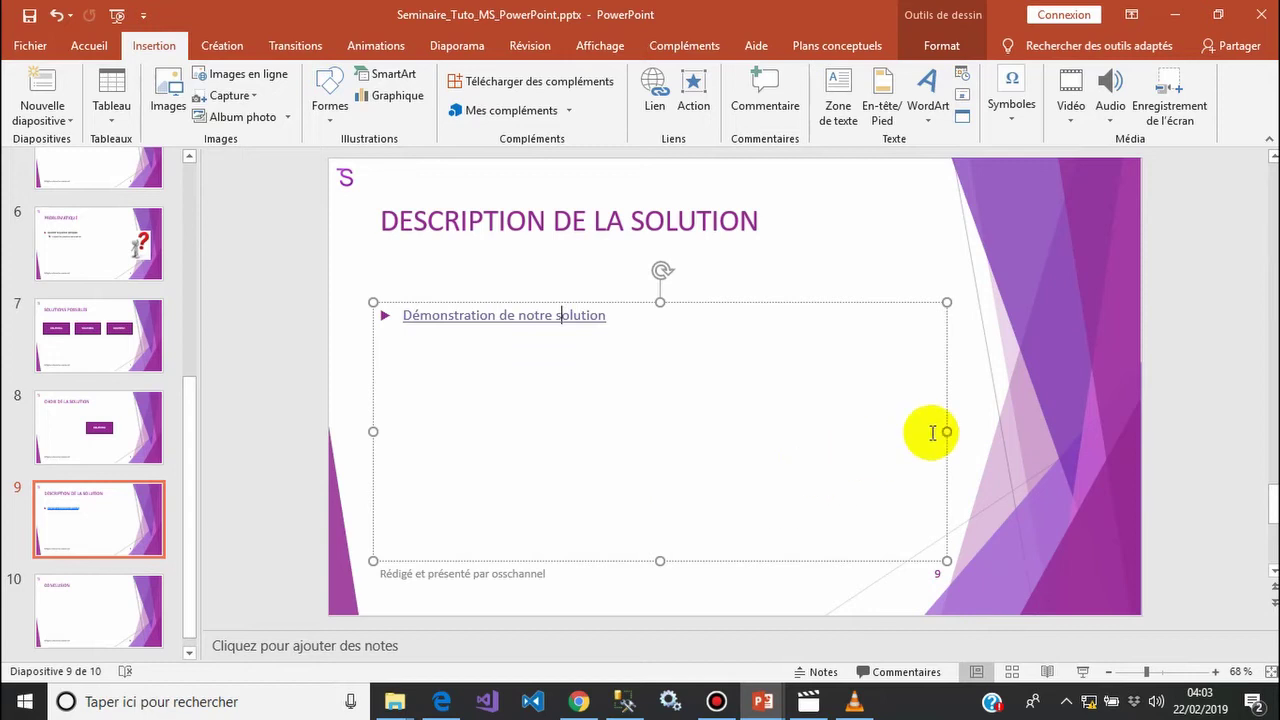
pyautogui.click(1004, 422)
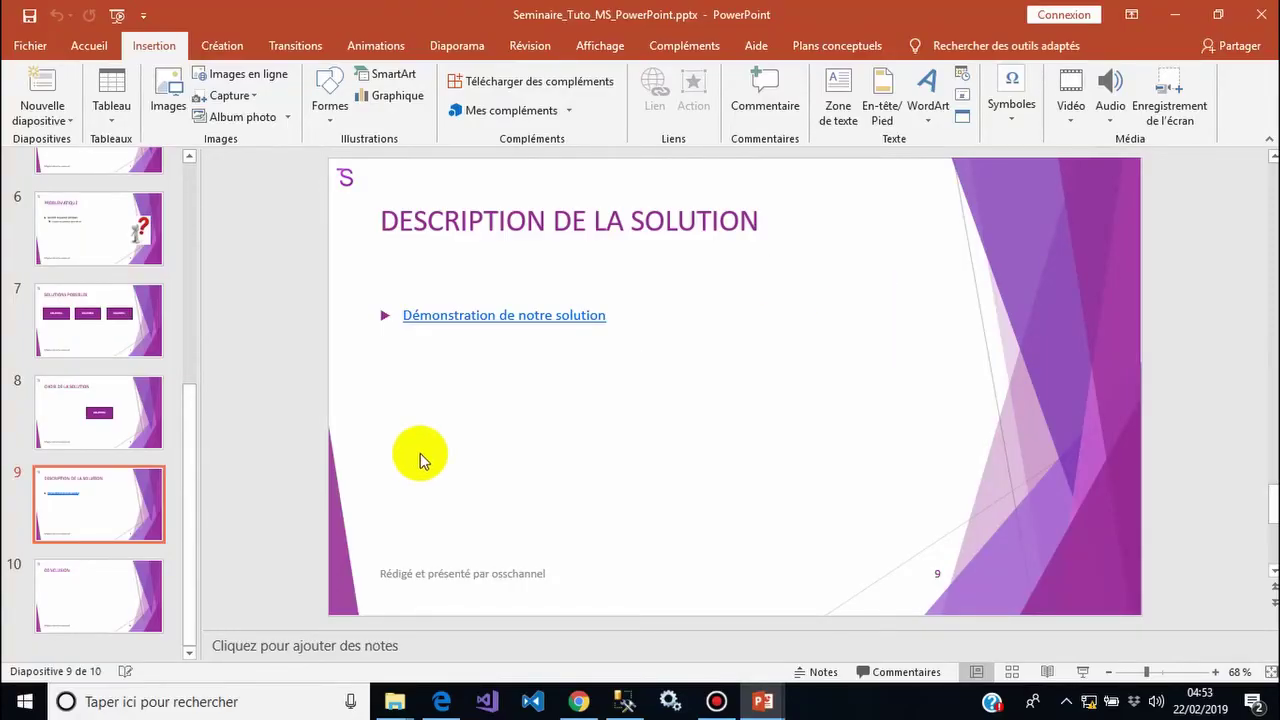
# On slide 10, CONCLUSION, add bullets 'Rappel du problème' and 'Démarche suivie', fixing the spelling.
pyautogui.click(115, 597)
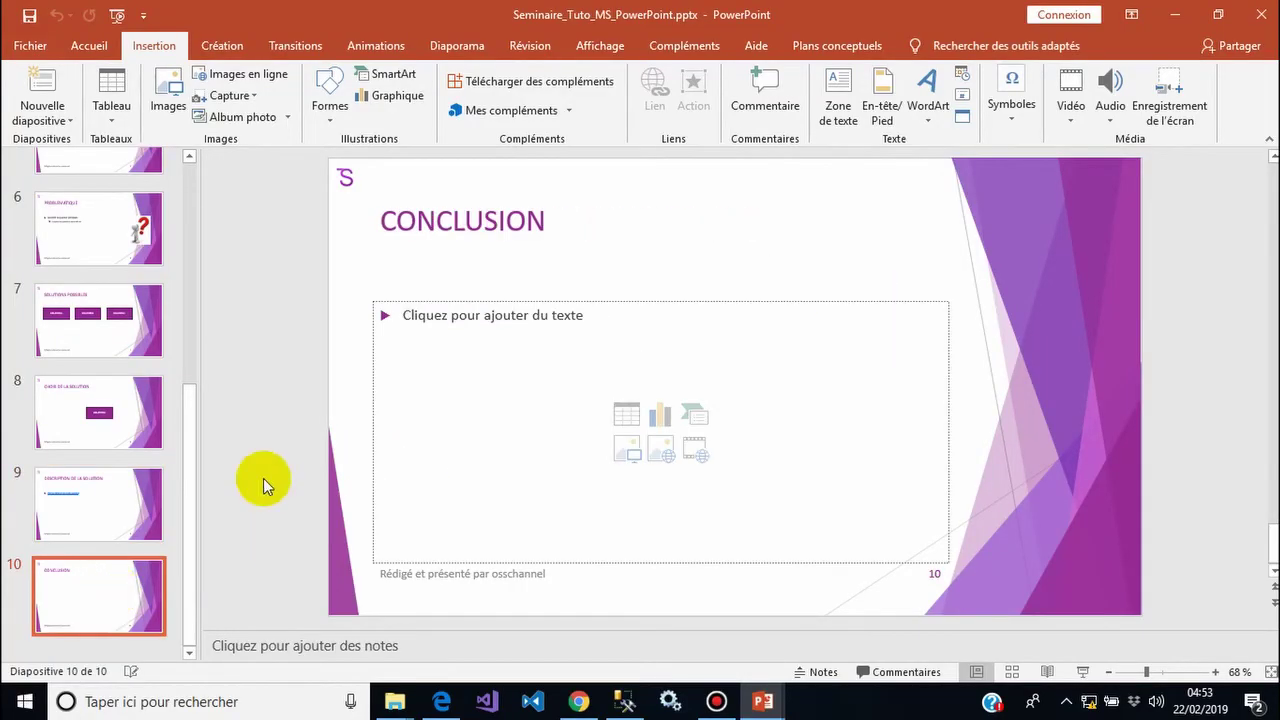
pyautogui.click(460, 323)
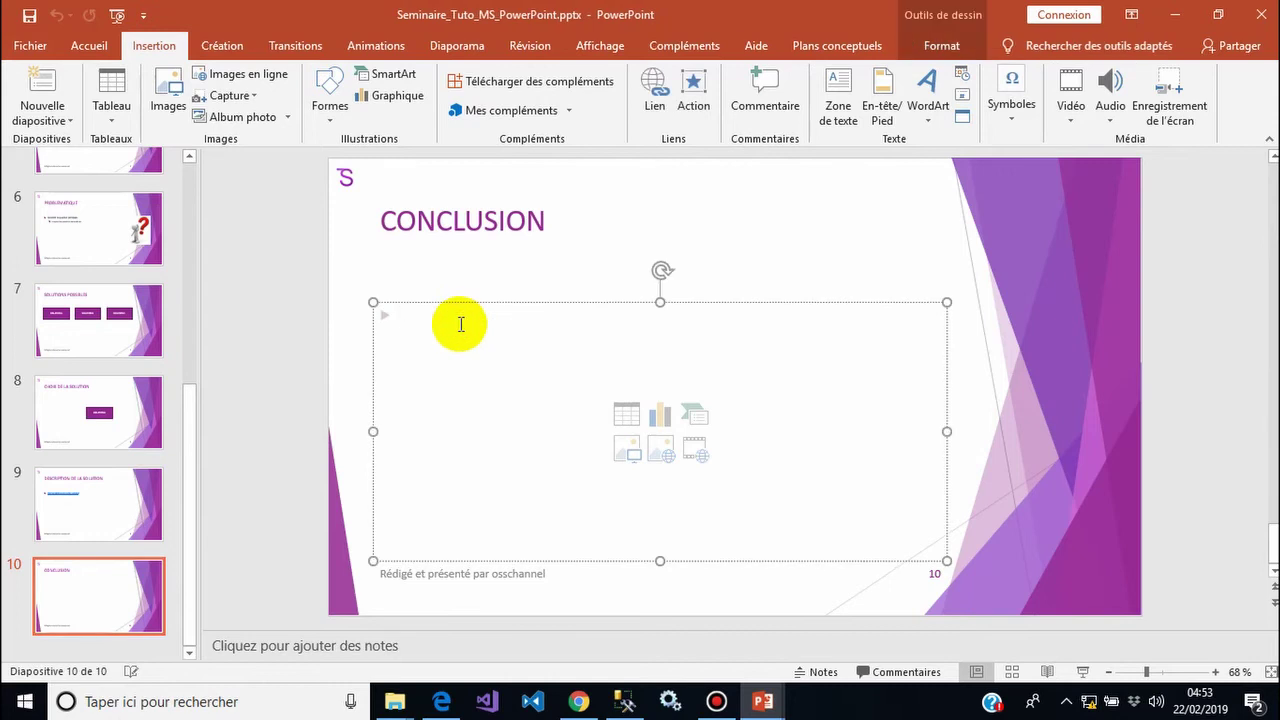
pyautogui.write('R')
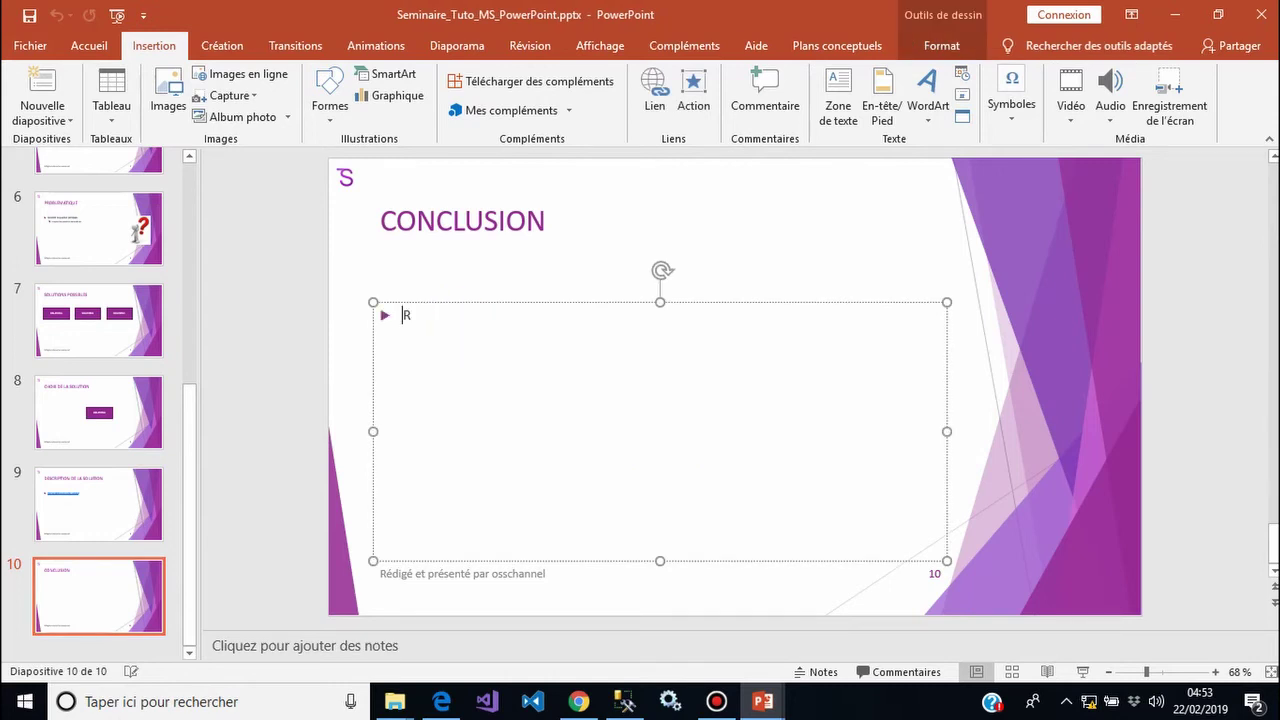
pyautogui.write('appel')
pyautogui.write(' du probl')
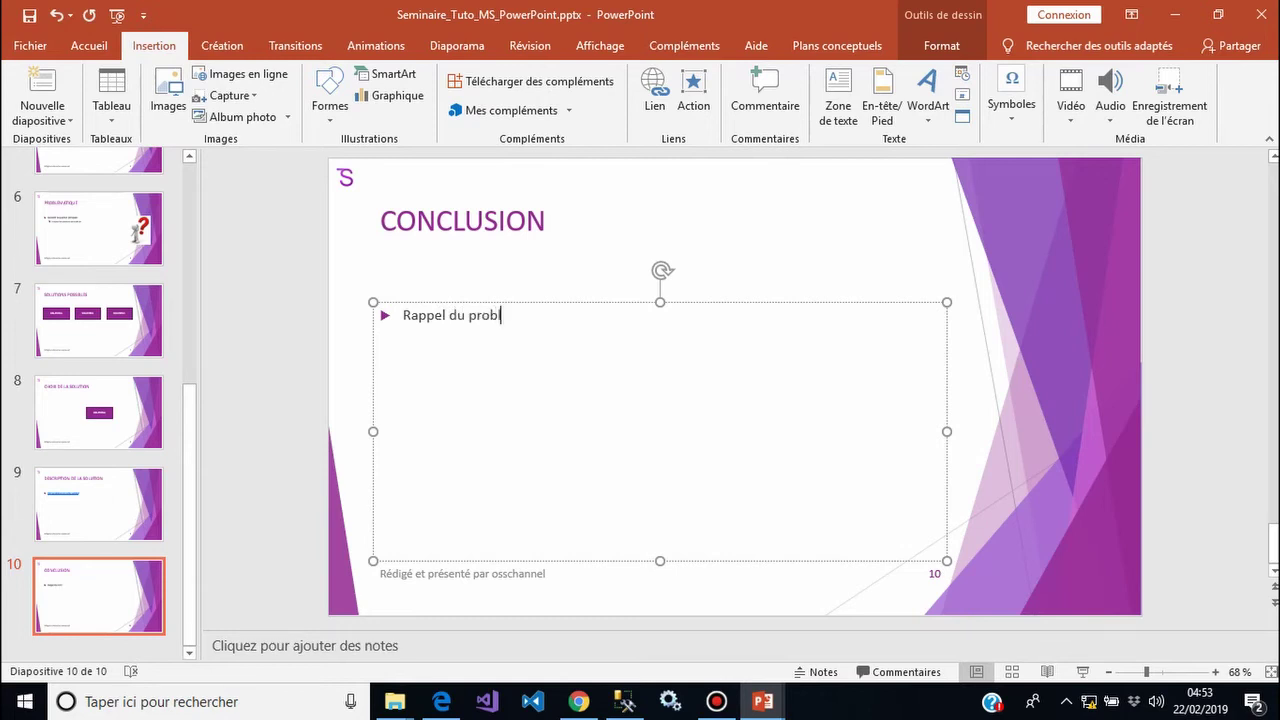
pyautogui.write('ème')
pyautogui.press('Return')
pyautogui.write('Dem')
pyautogui.write('arche ')
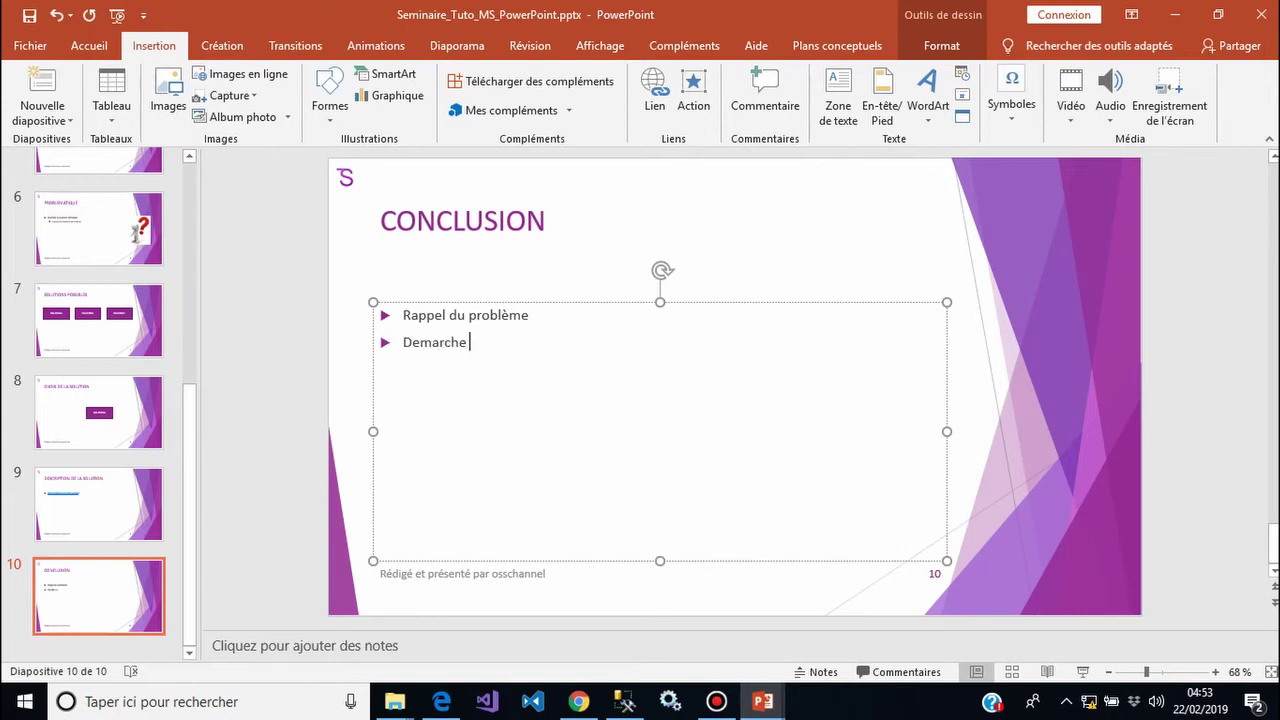
pyautogui.write('sui')
pyautogui.write('vie')
pyautogui.press('Return')
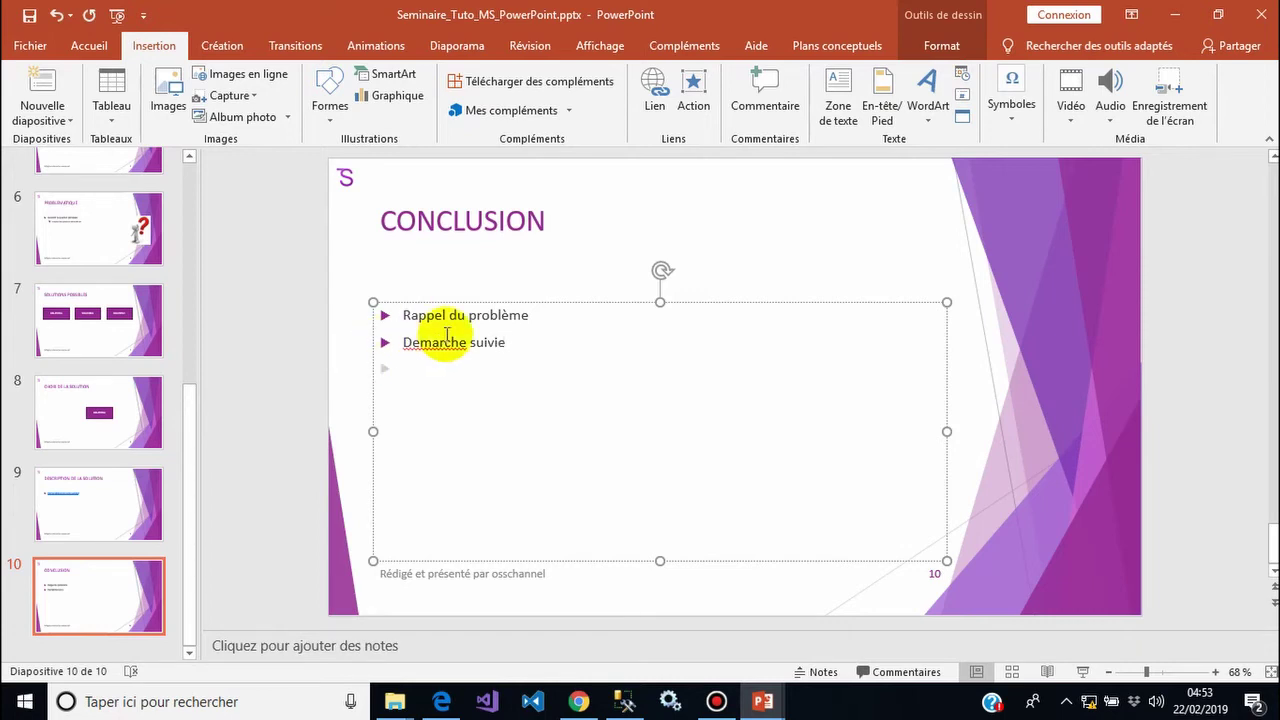
pyautogui.rightClick(452, 342)
pyautogui.click(508, 344)
# Add bullets 'Solution proposée (pourcentage de réalisation)' and 'Perspective(s) éventuelle(s)', then save.
pyautogui.click(425, 368)
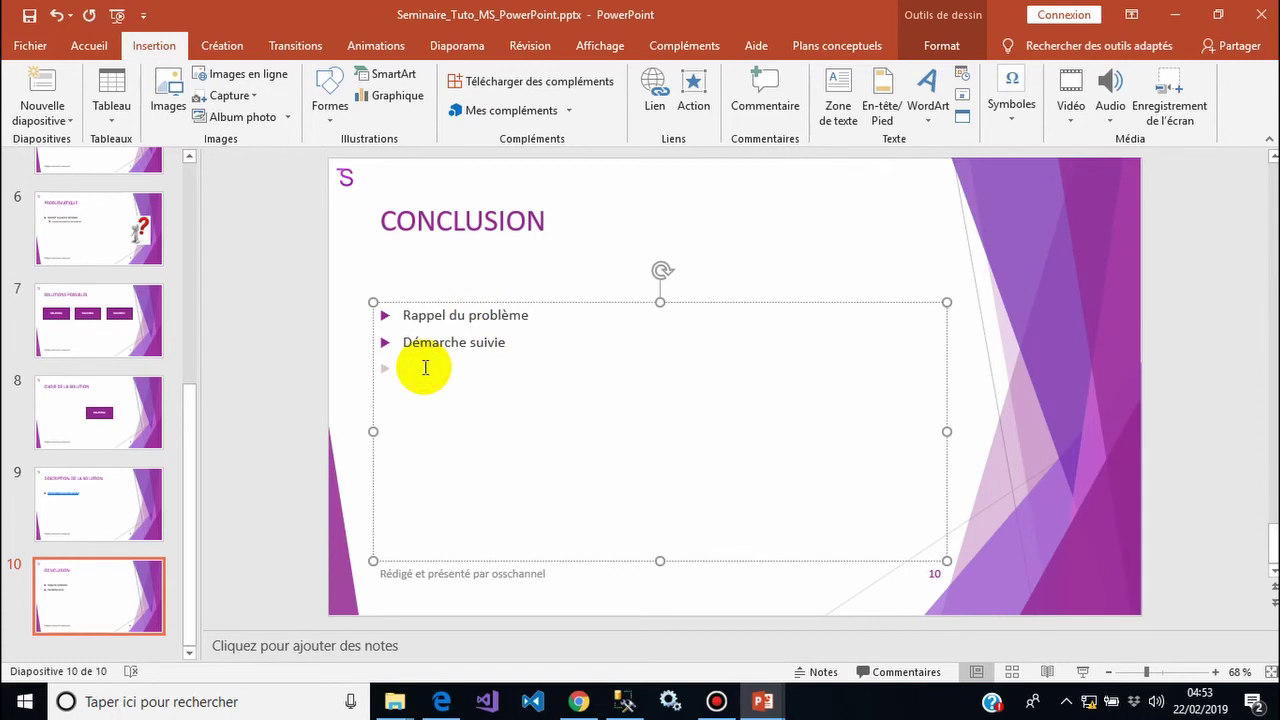
pyautogui.write('Sol')
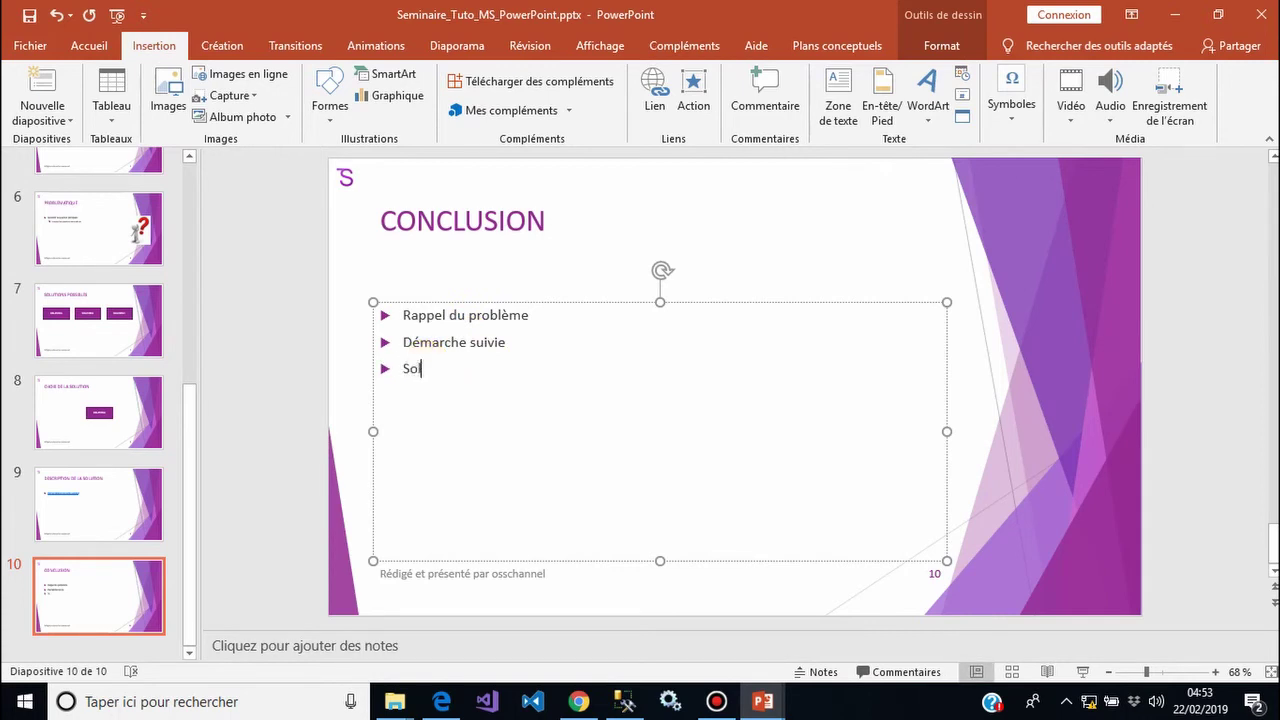
pyautogui.write('ution prop')
pyautogui.write('osé')
pyautogui.write('e (')
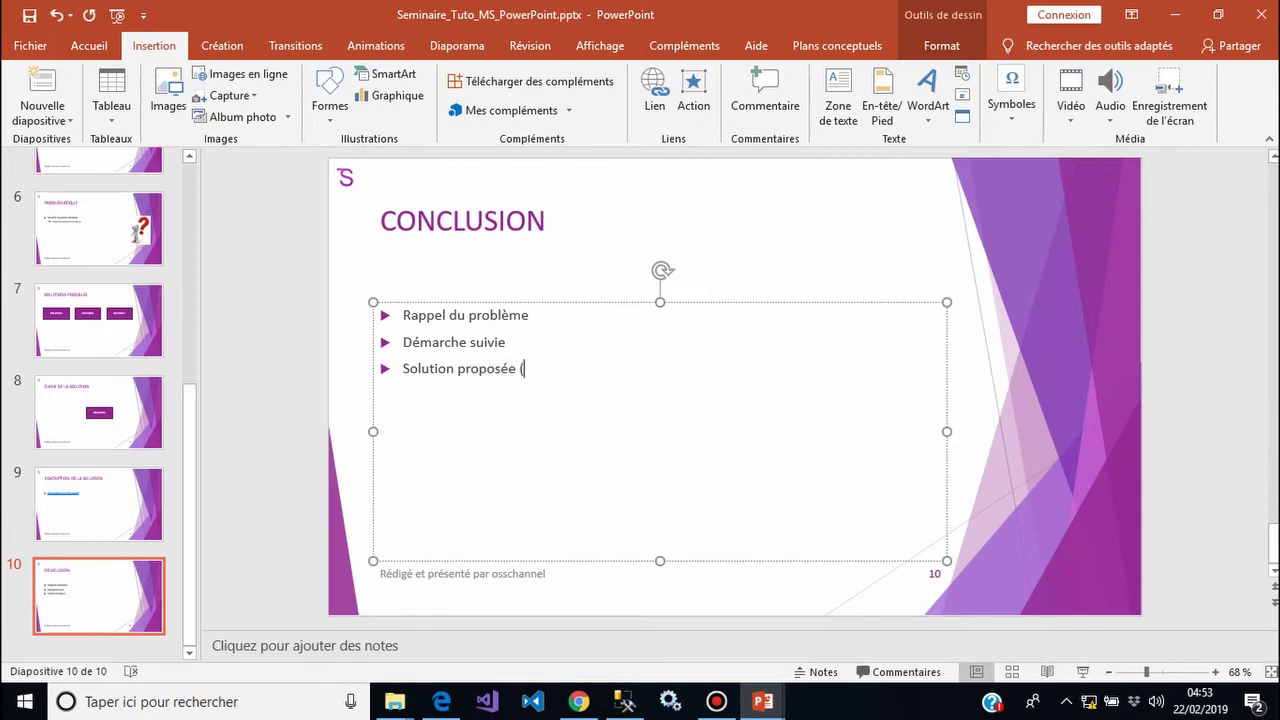
pyautogui.write('pourcent')
pyautogui.write('age de réali')
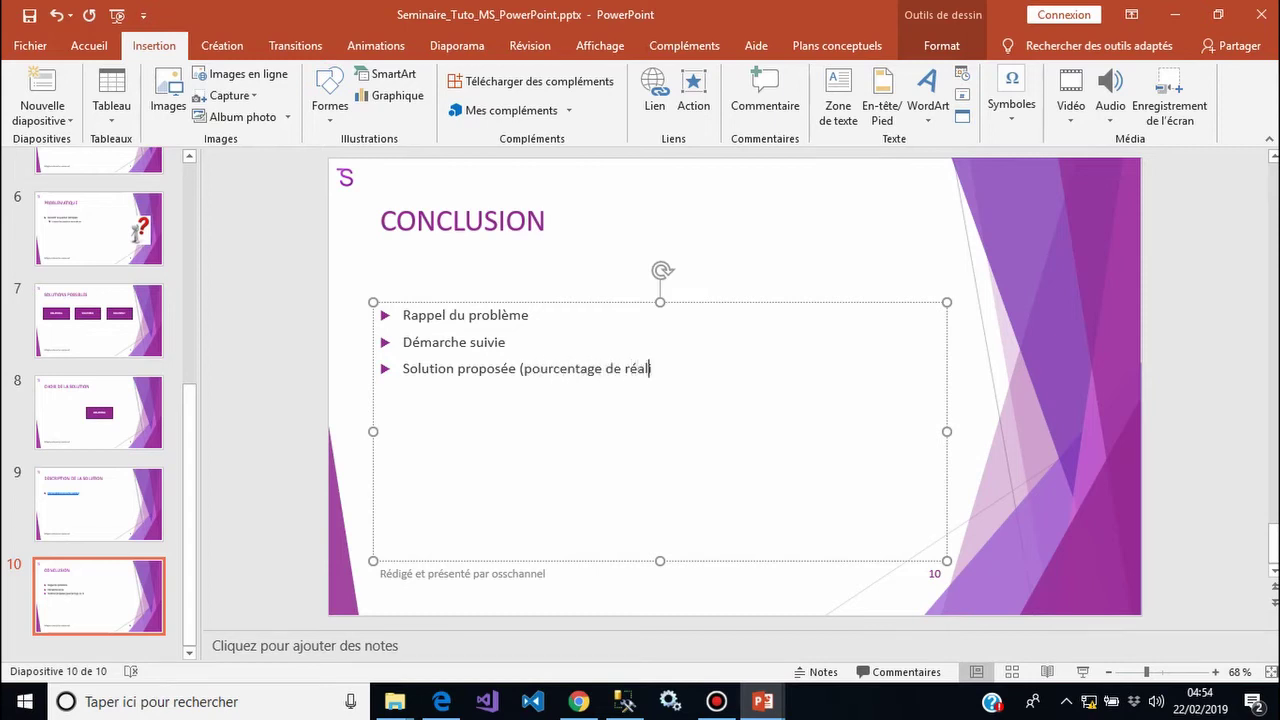
pyautogui.write('sation)')
pyautogui.press('Return')
pyautogui.write('P')
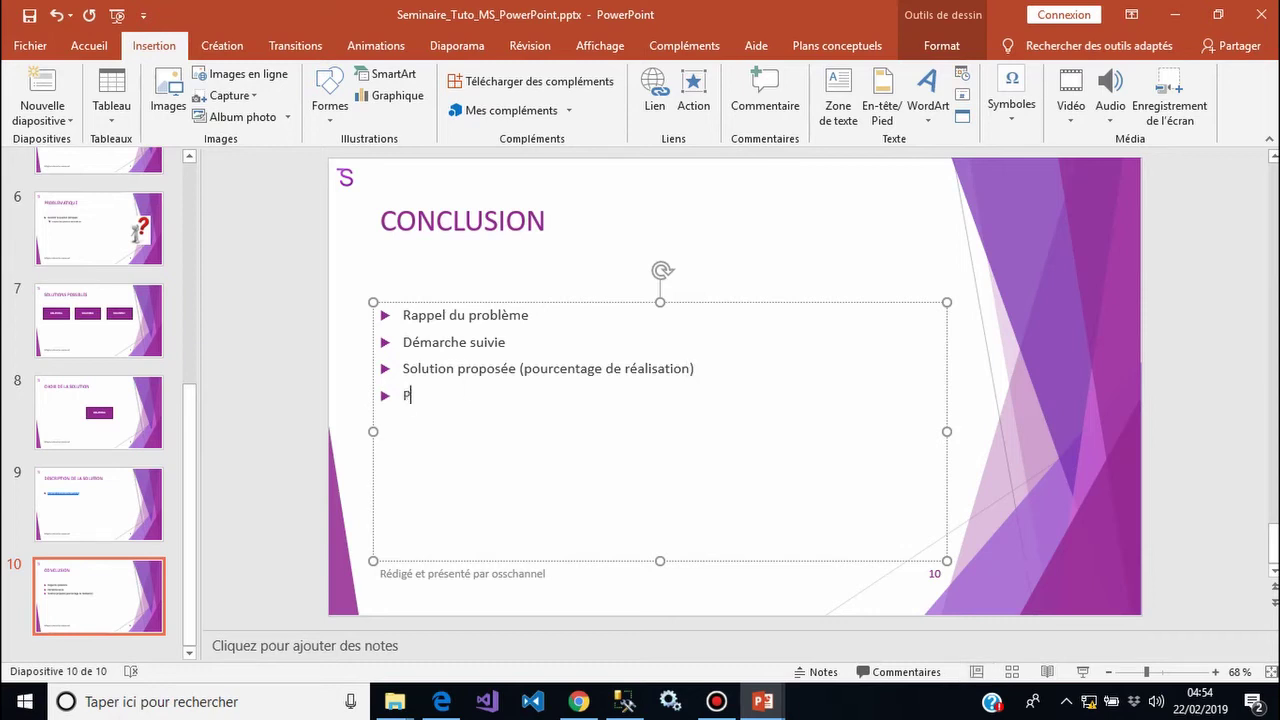
pyautogui.write('erspec')
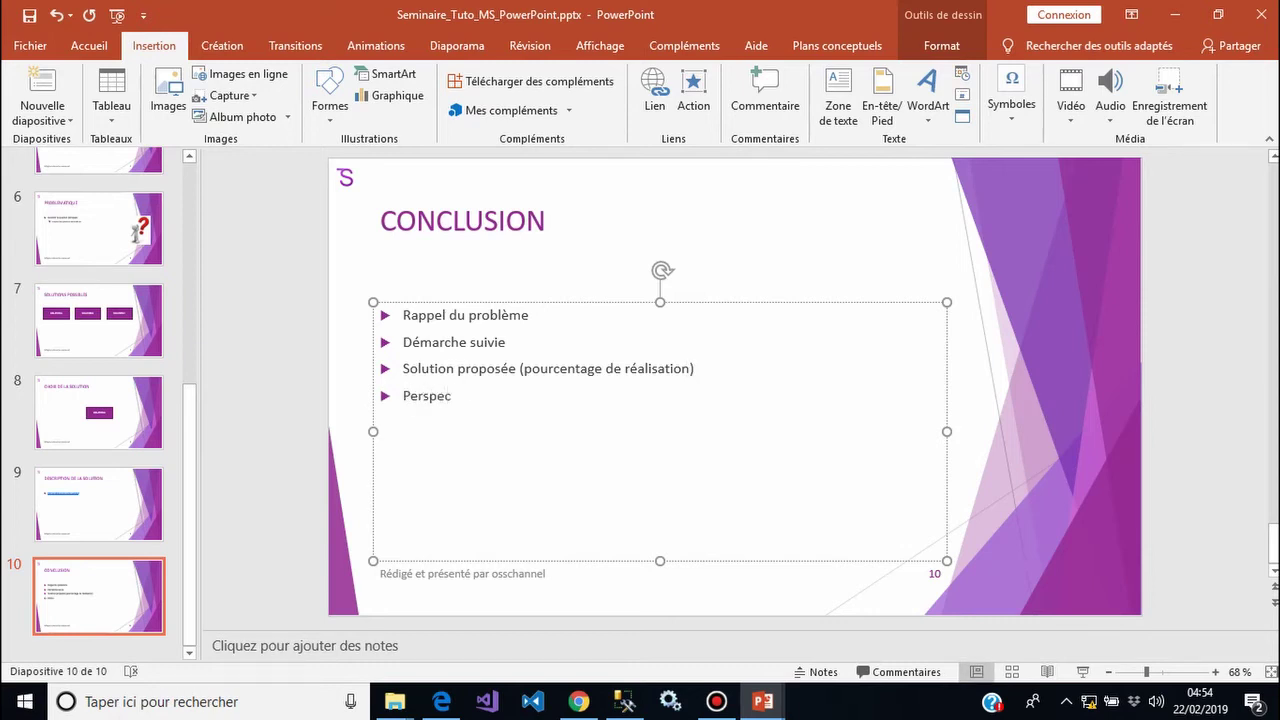
pyautogui.write('tive(')
pyautogui.write('s')
pyautogui.write(')')
pyautogui.write(' éve')
pyautogui.write('ntuelle')
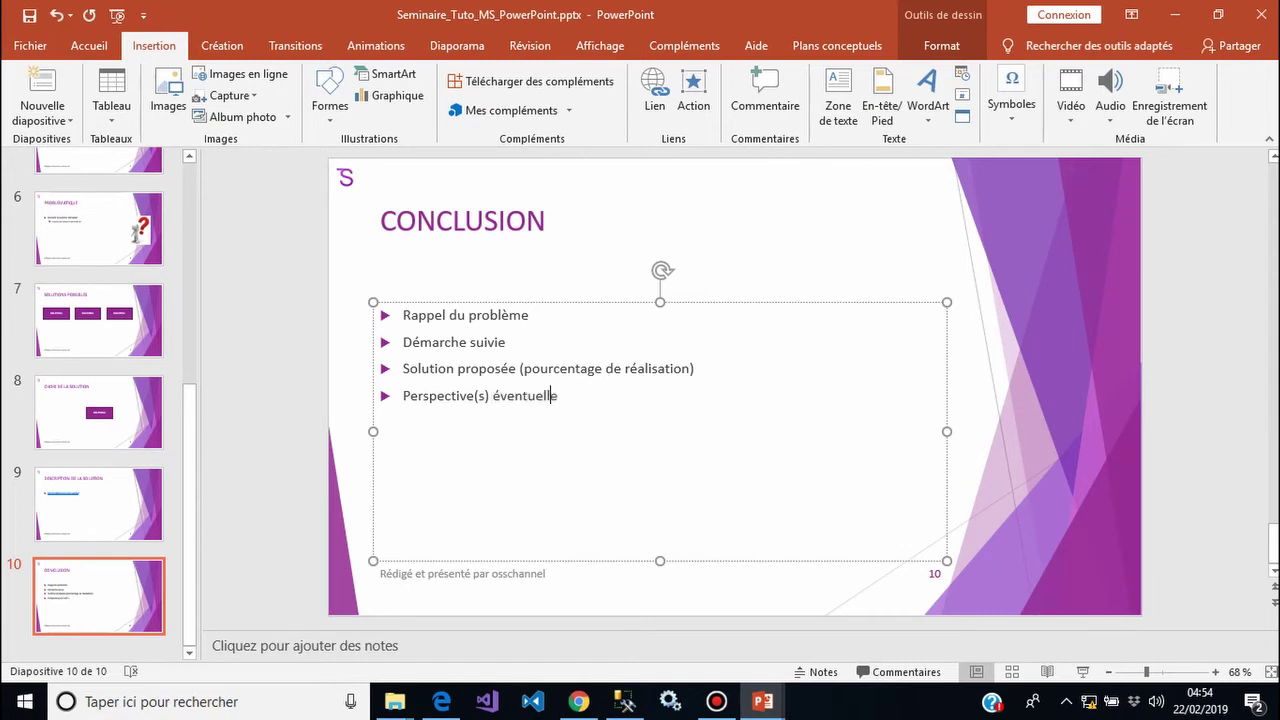
pyautogui.write('(')
pyautogui.write('s)')
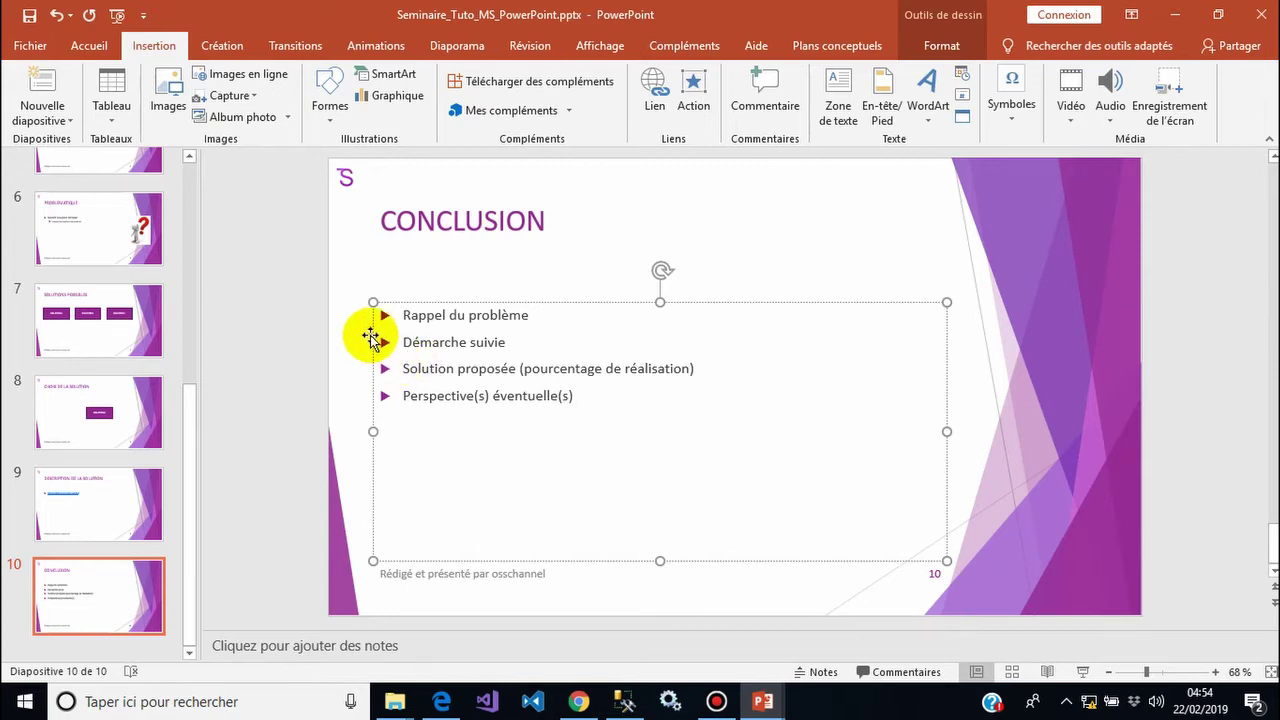
pyautogui.click(29, 15)
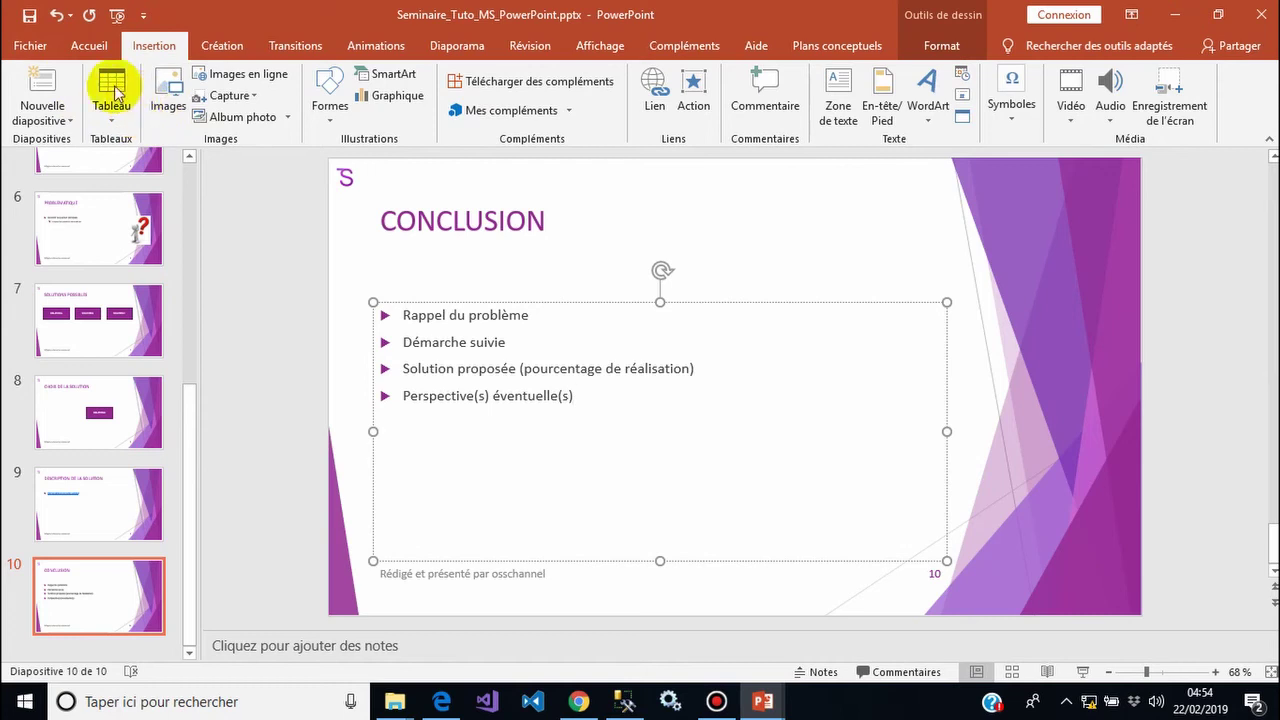
# Add a new slide with the Vide (blank) layout after the conclusion slide.
pyautogui.click(97, 48)
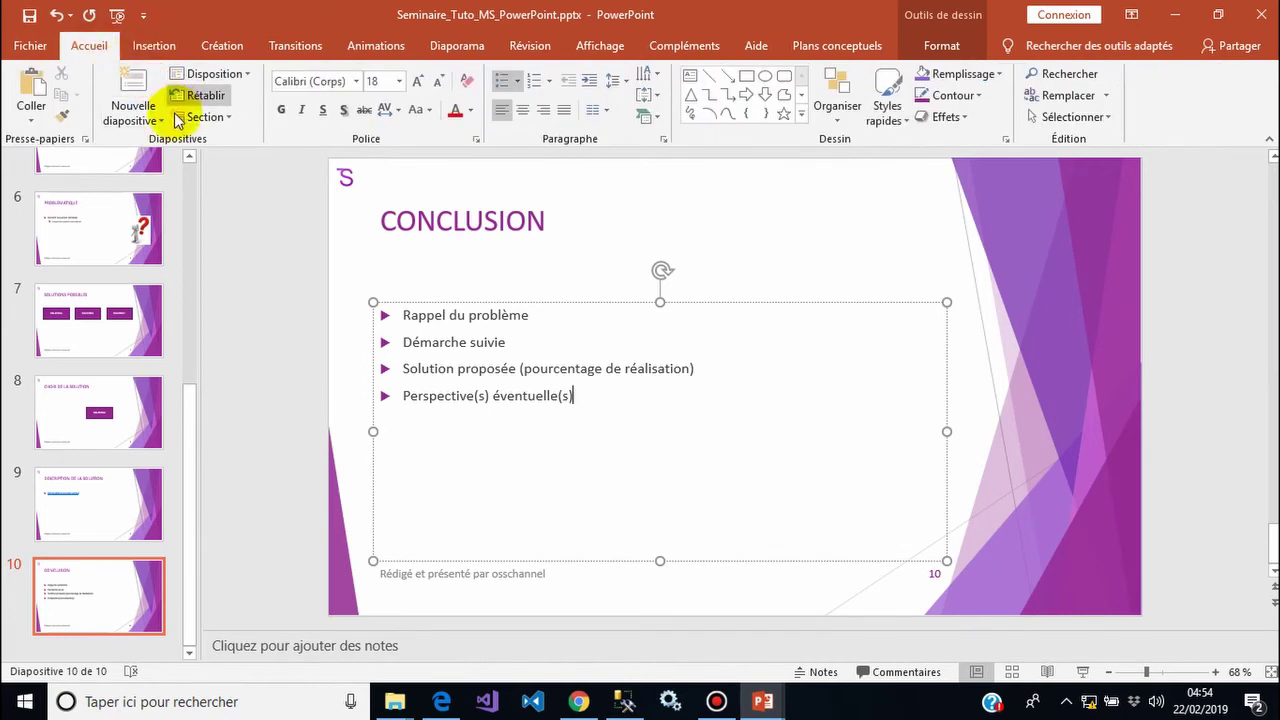
pyautogui.click(145, 120)
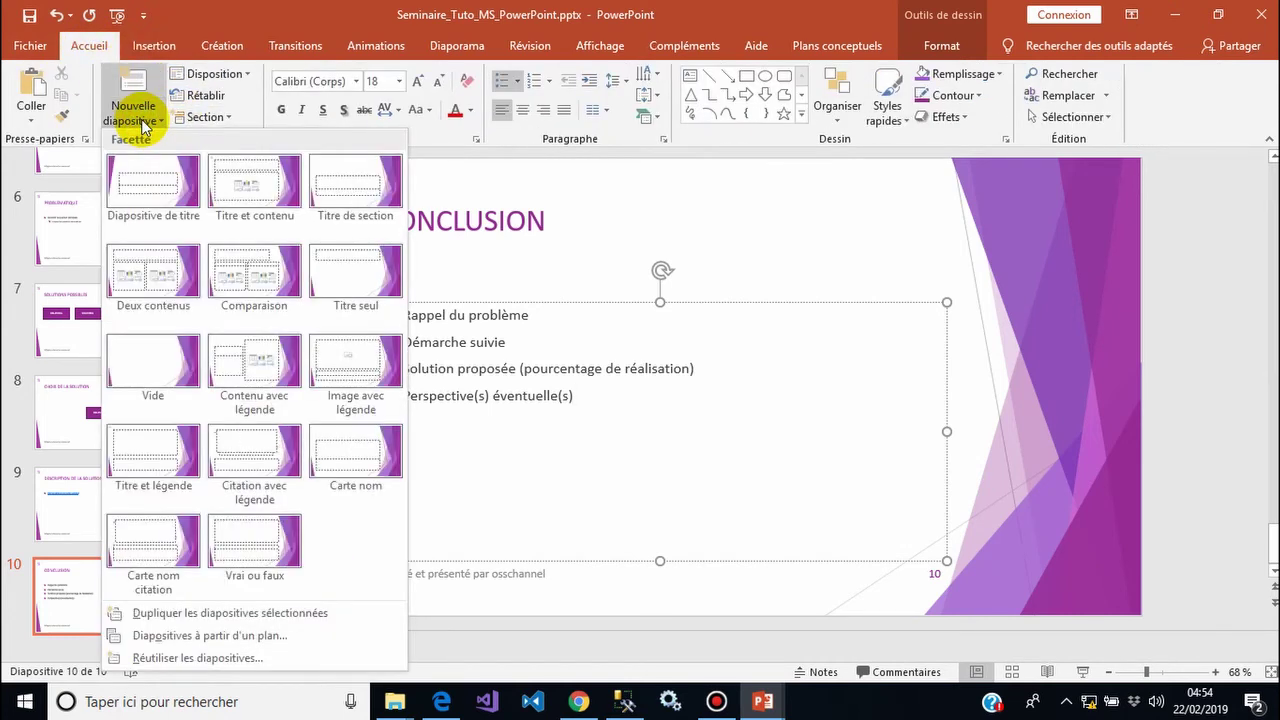
pyautogui.click(175, 357)
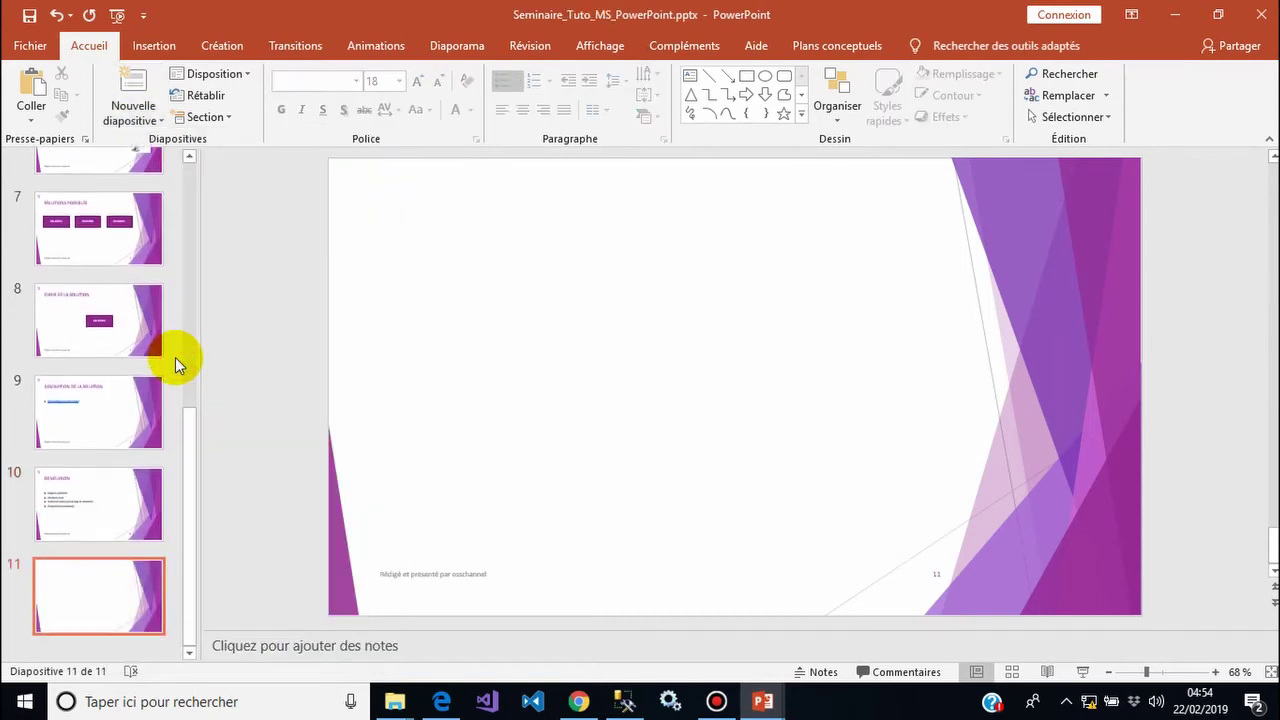
pyautogui.click(153, 47)
# Insert the Merci.png picture on slide 11 and align it to the middle of the slide.
pyautogui.click(164, 84)
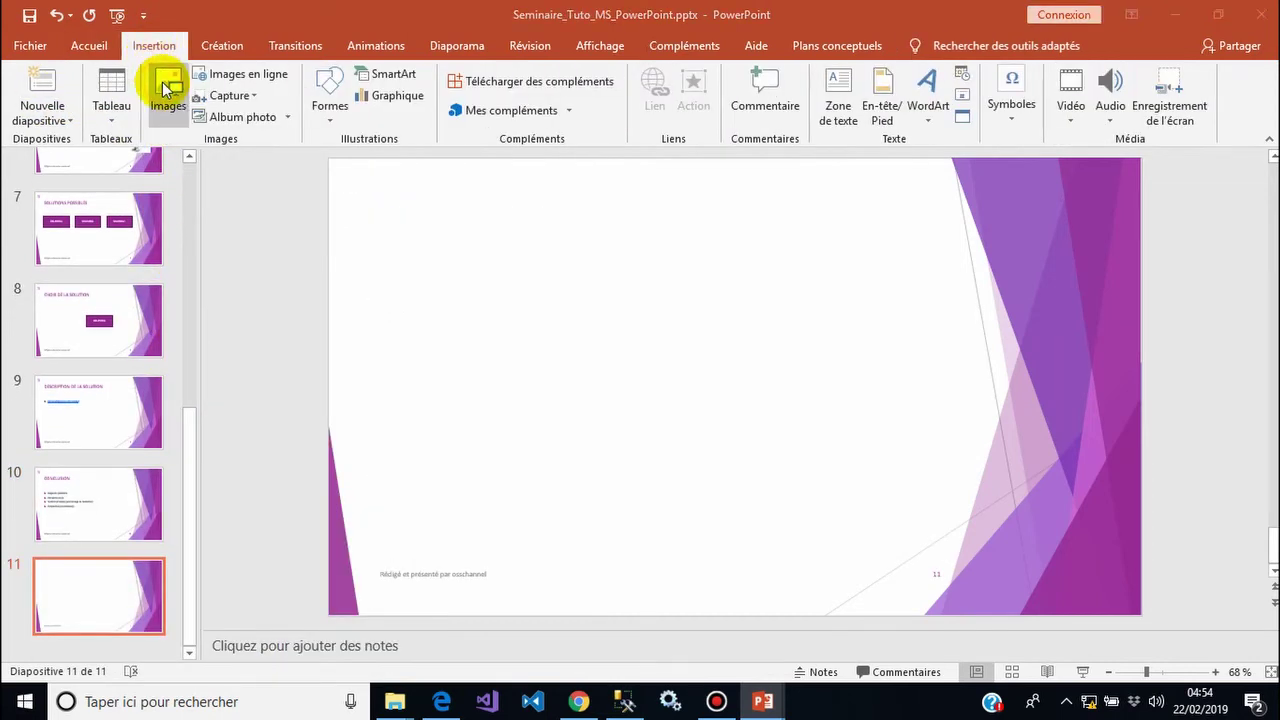
pyautogui.doubleClick(216, 272)
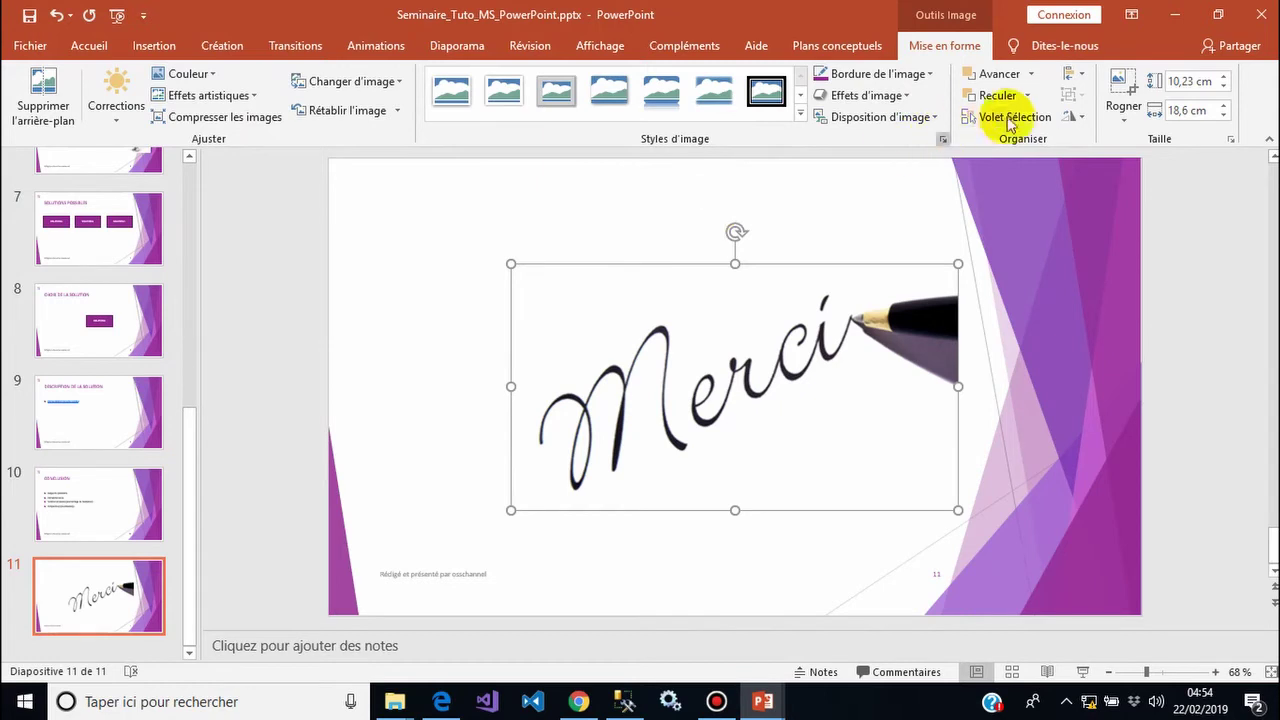
pyautogui.click(1072, 82)
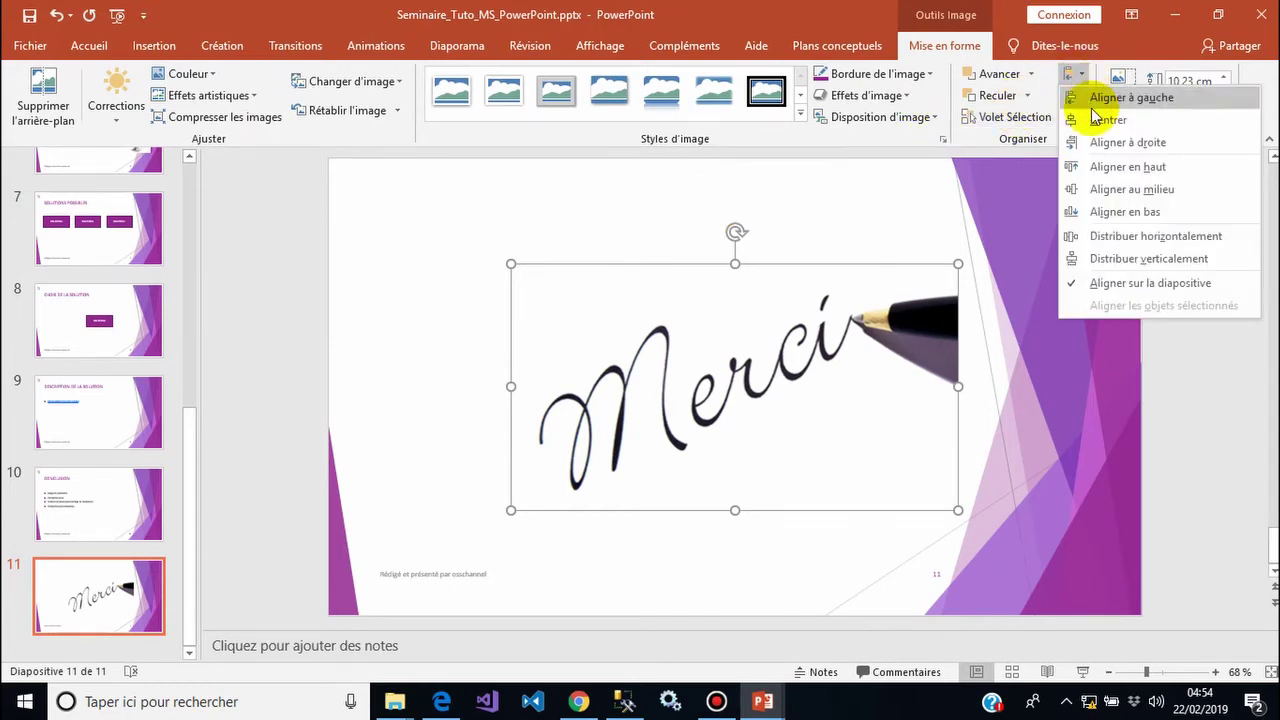
pyautogui.click(1080, 82)
pyautogui.click(1080, 82)
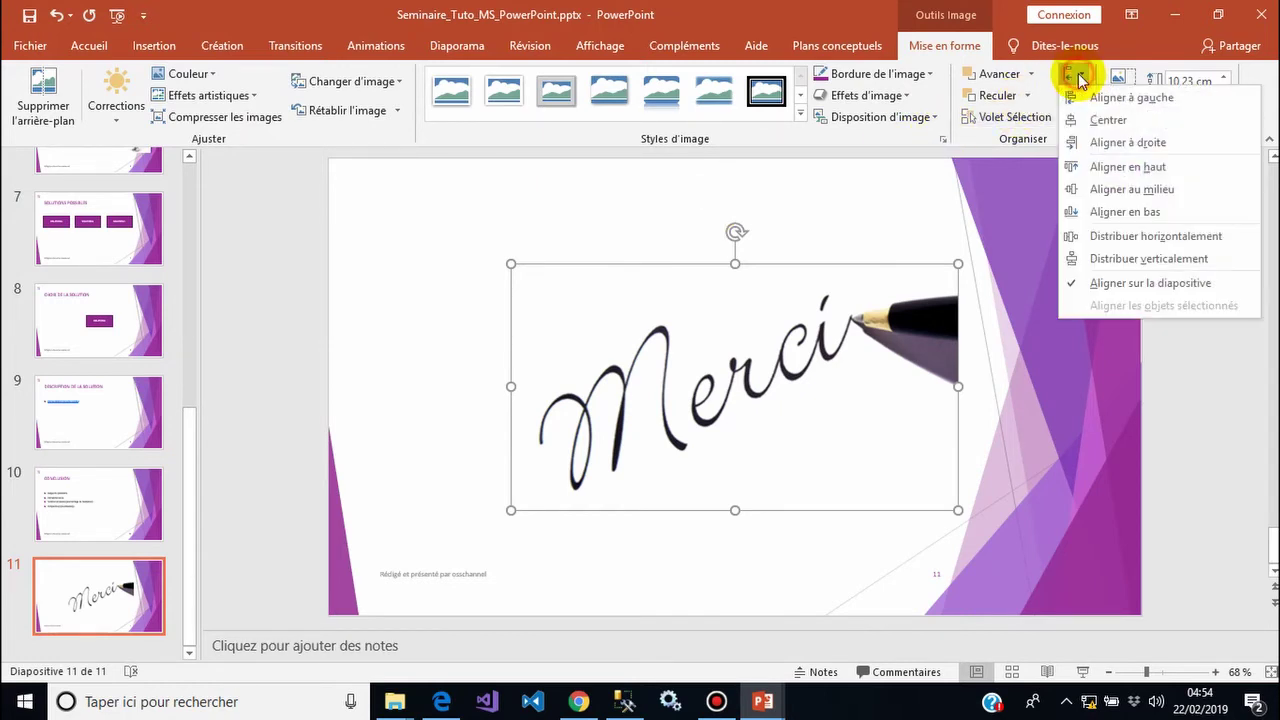
pyautogui.click(1101, 196)
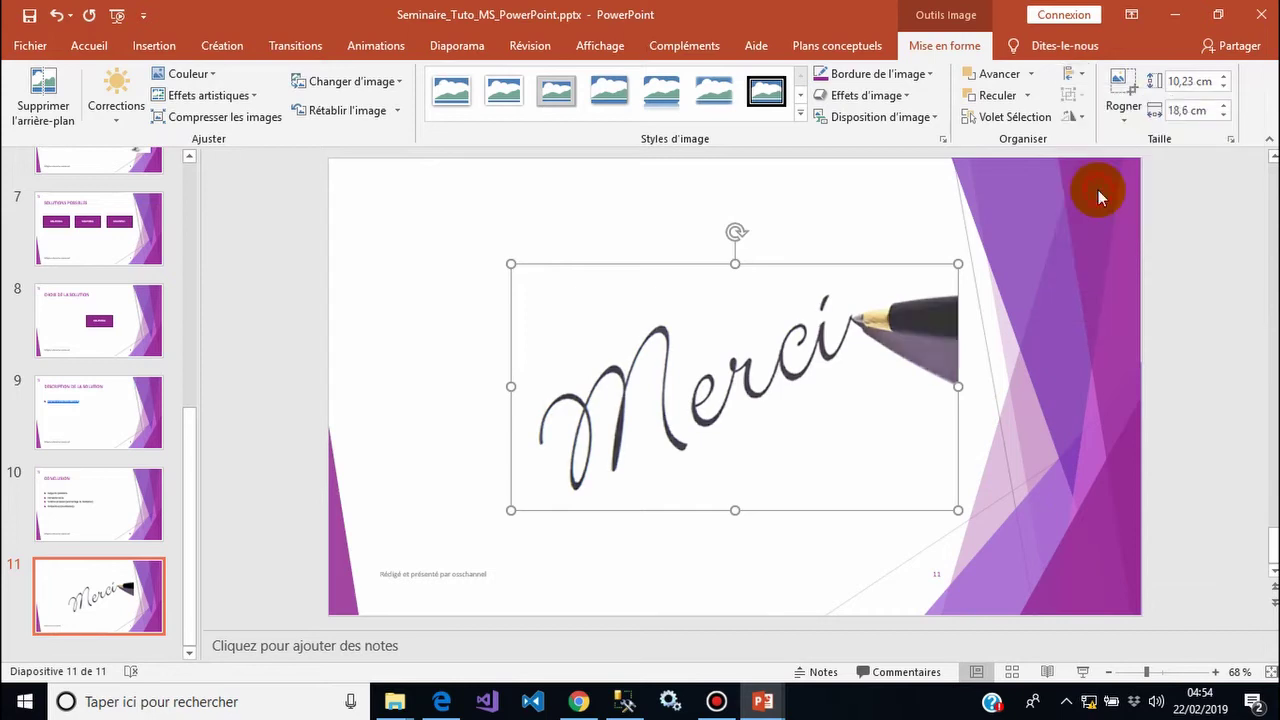
pyautogui.click(866, 232)
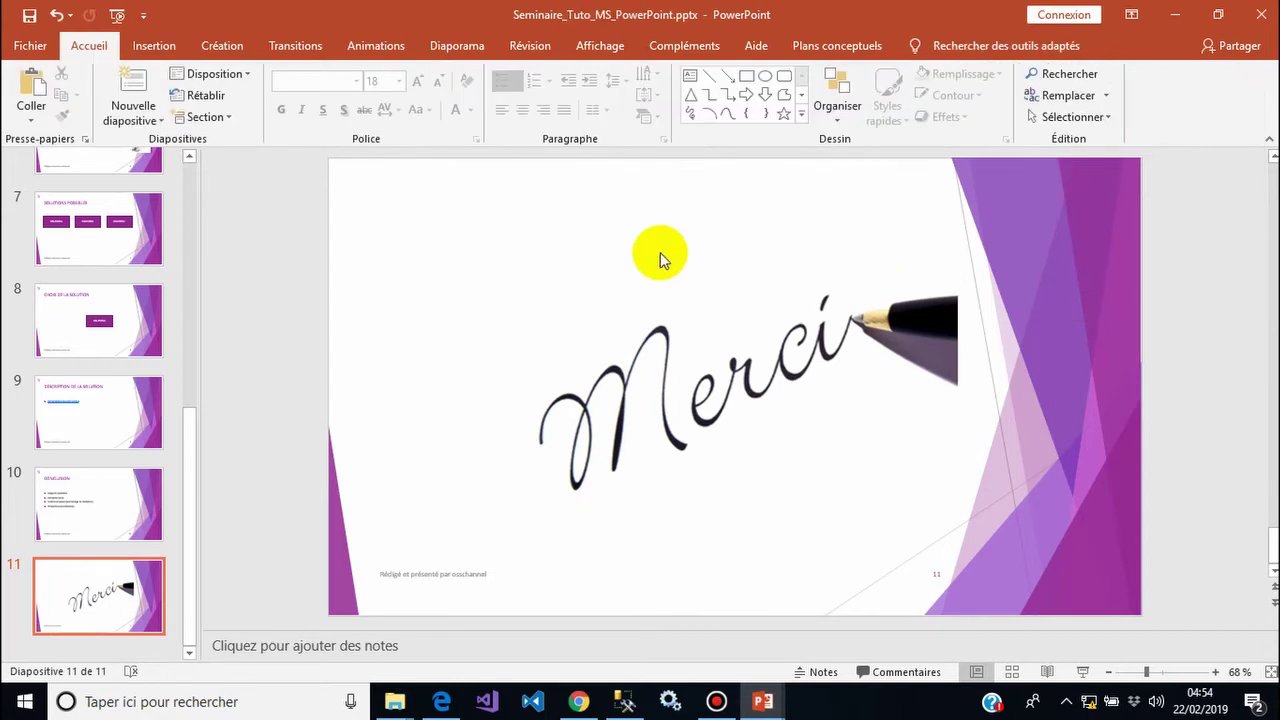
# Save the presentation and scroll the slide thumbnail pane back to the top.
pyautogui.click(30, 16)
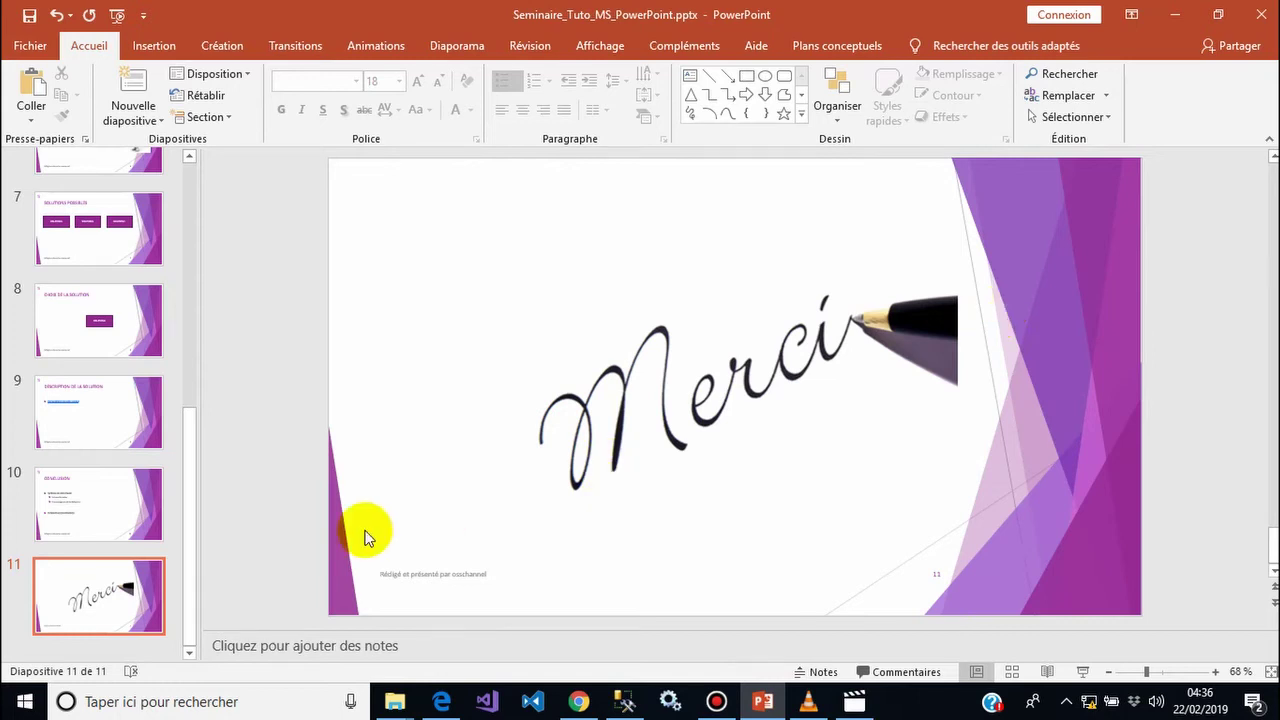
pyautogui.click(186, 542)
pyautogui.moveTo(186, 542); pyautogui.dragTo(183, 251)
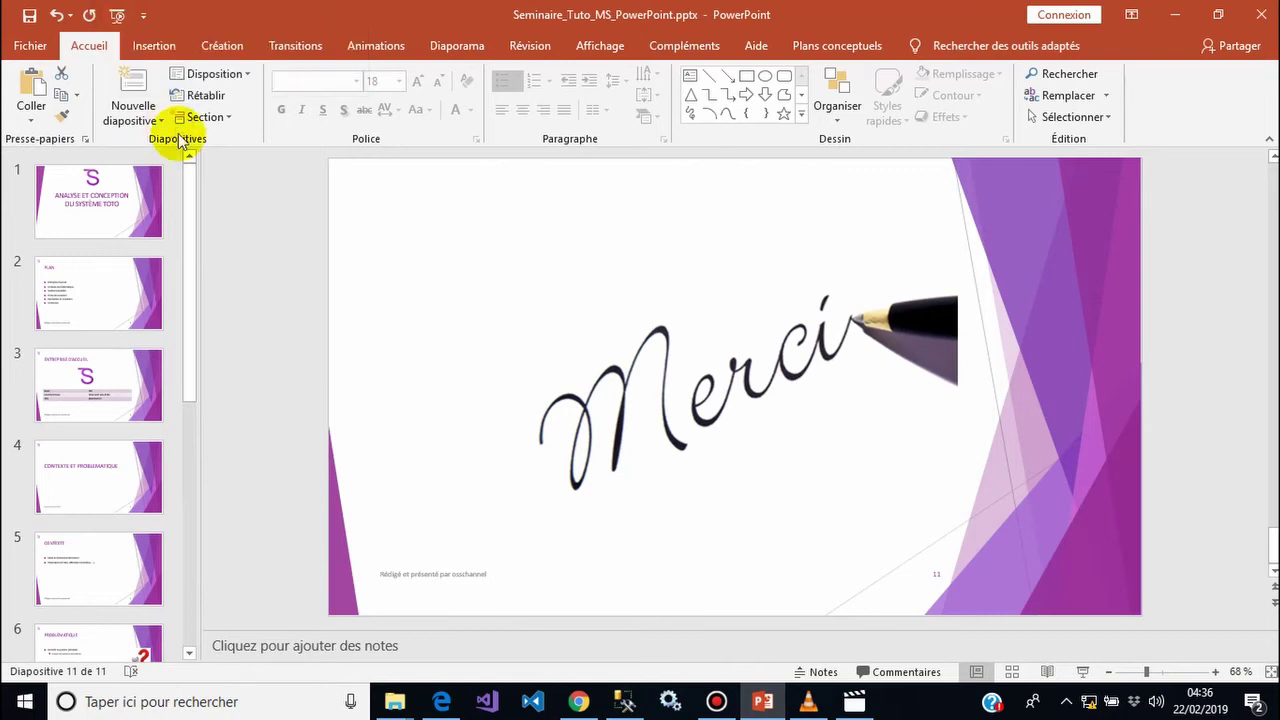
# Run the slideshow from the current Merci slide through to the end screen, then exit.
pyautogui.click(466, 48)
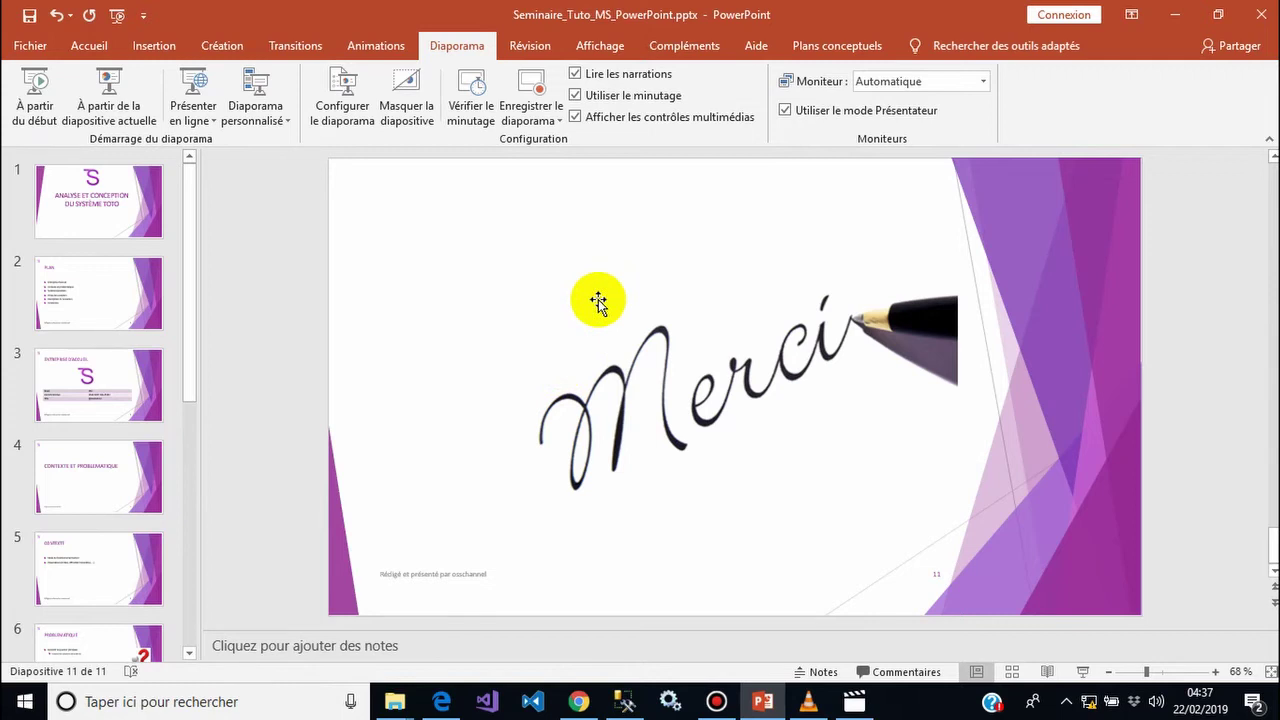
pyautogui.click(112, 103)
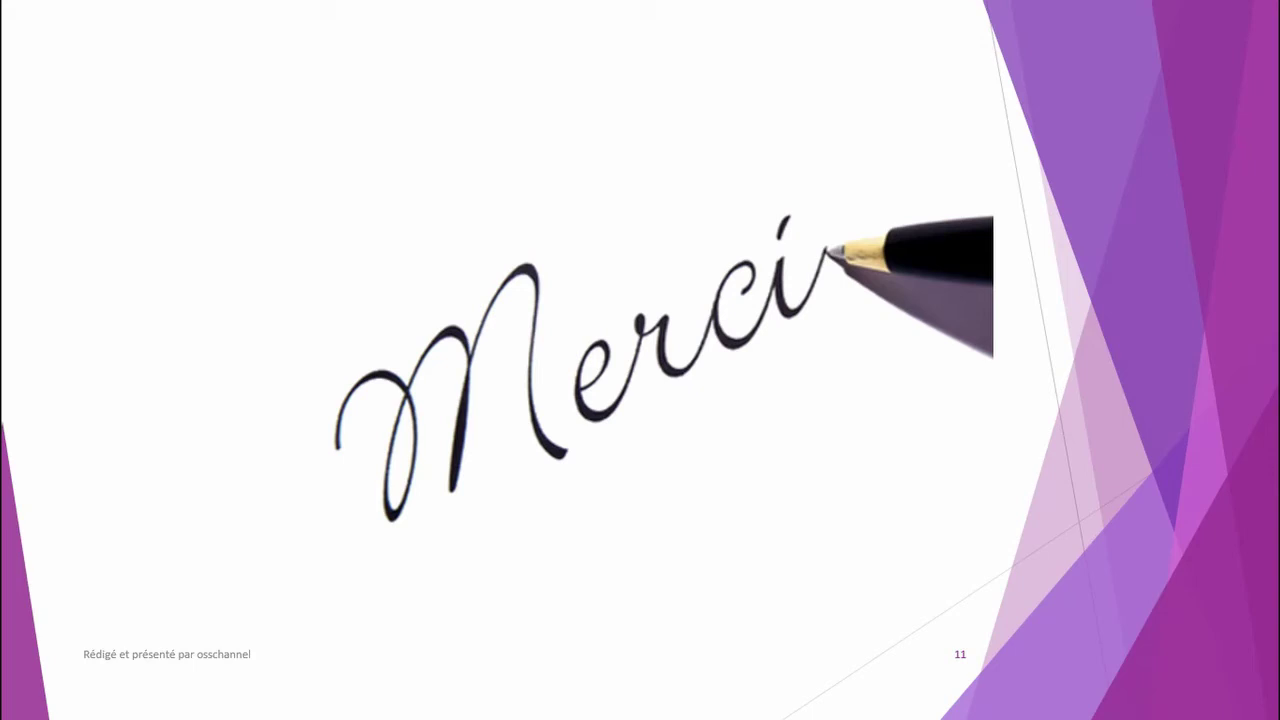
pyautogui.press('Right')
pyautogui.press('Right')
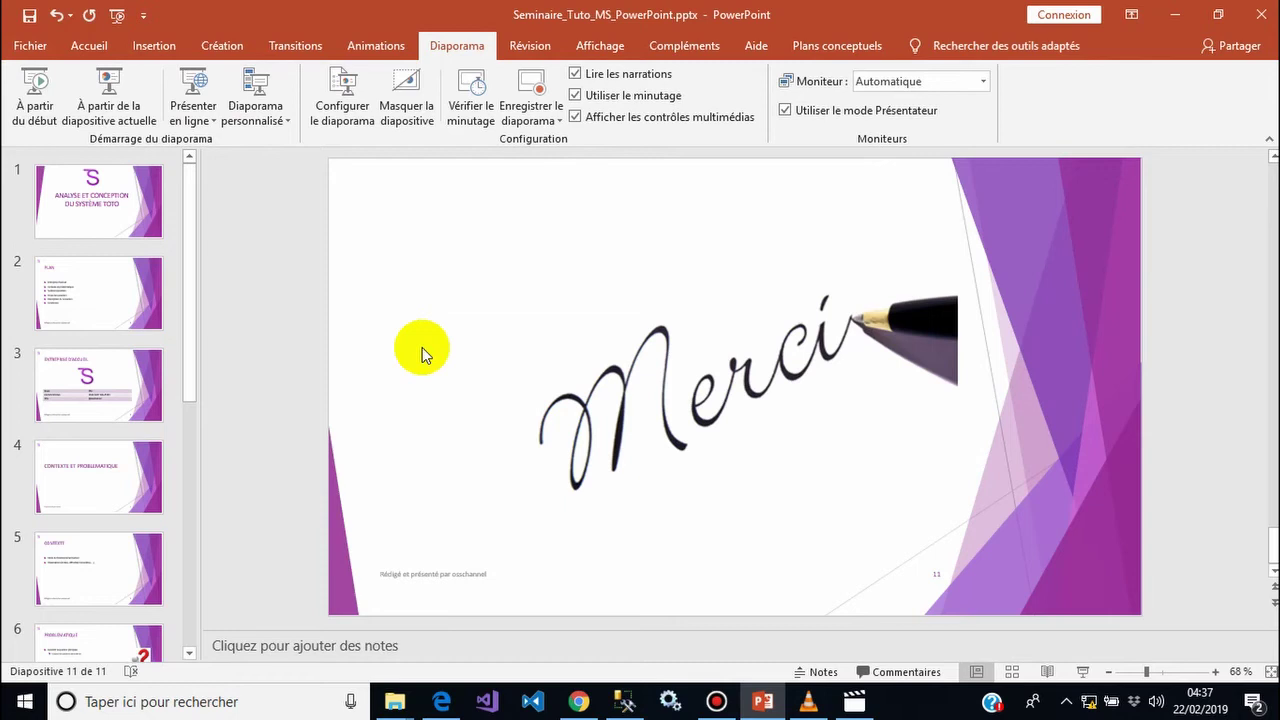
pyautogui.hotkey('shift', 'F5')
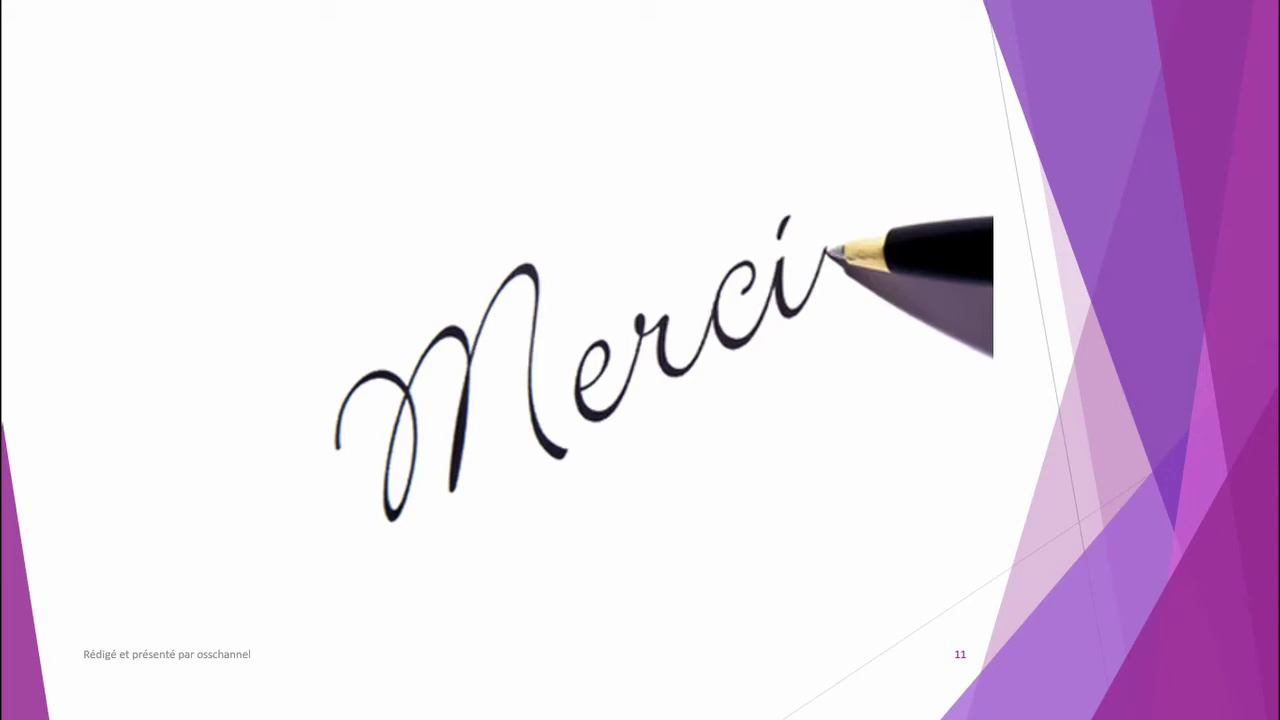
pyautogui.press('Right')
pyautogui.click(422, 347)
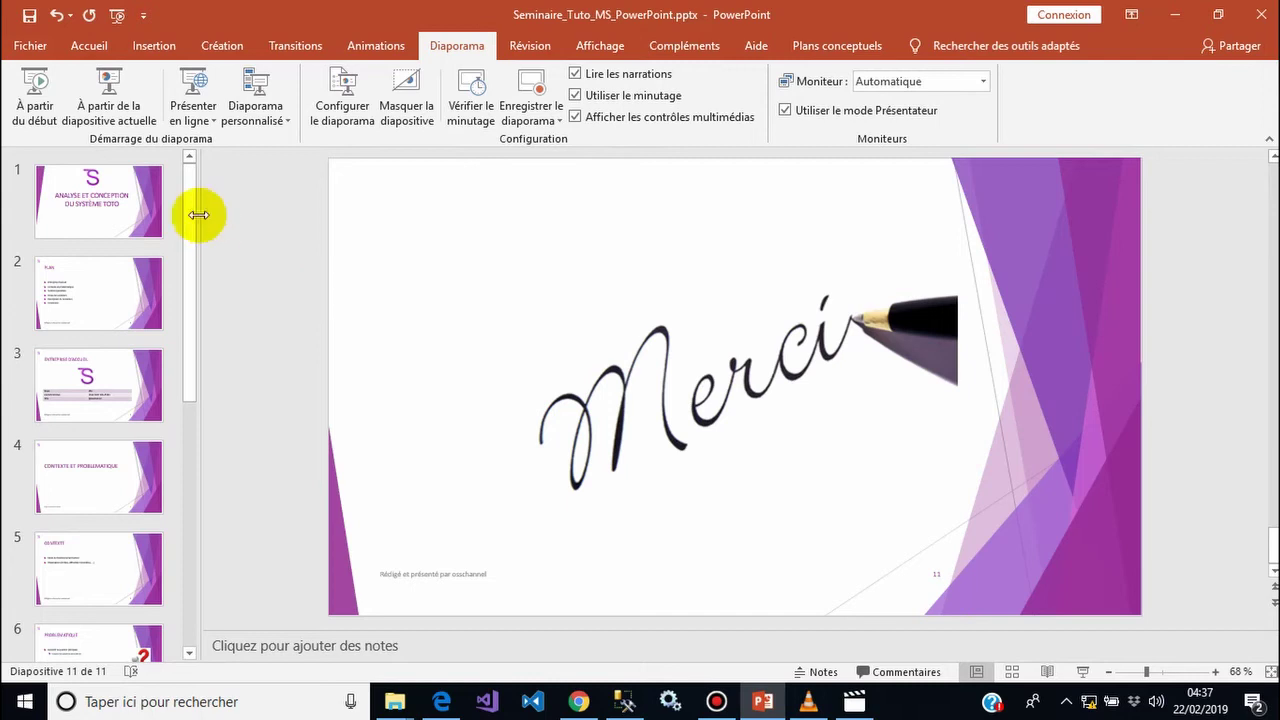
# Play all eleven slides from the title slide, advancing through PLAN to CONCLUSION and Merci.
pyautogui.click(46, 117)
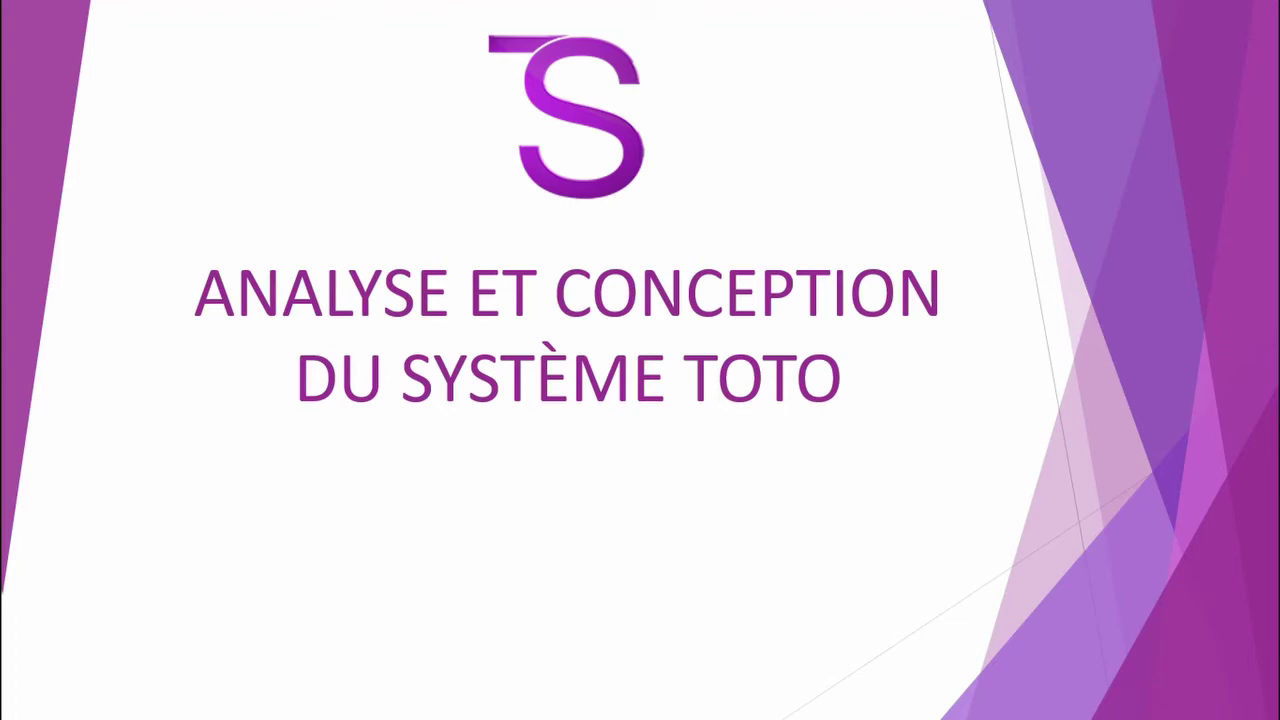
pyautogui.press('Right')
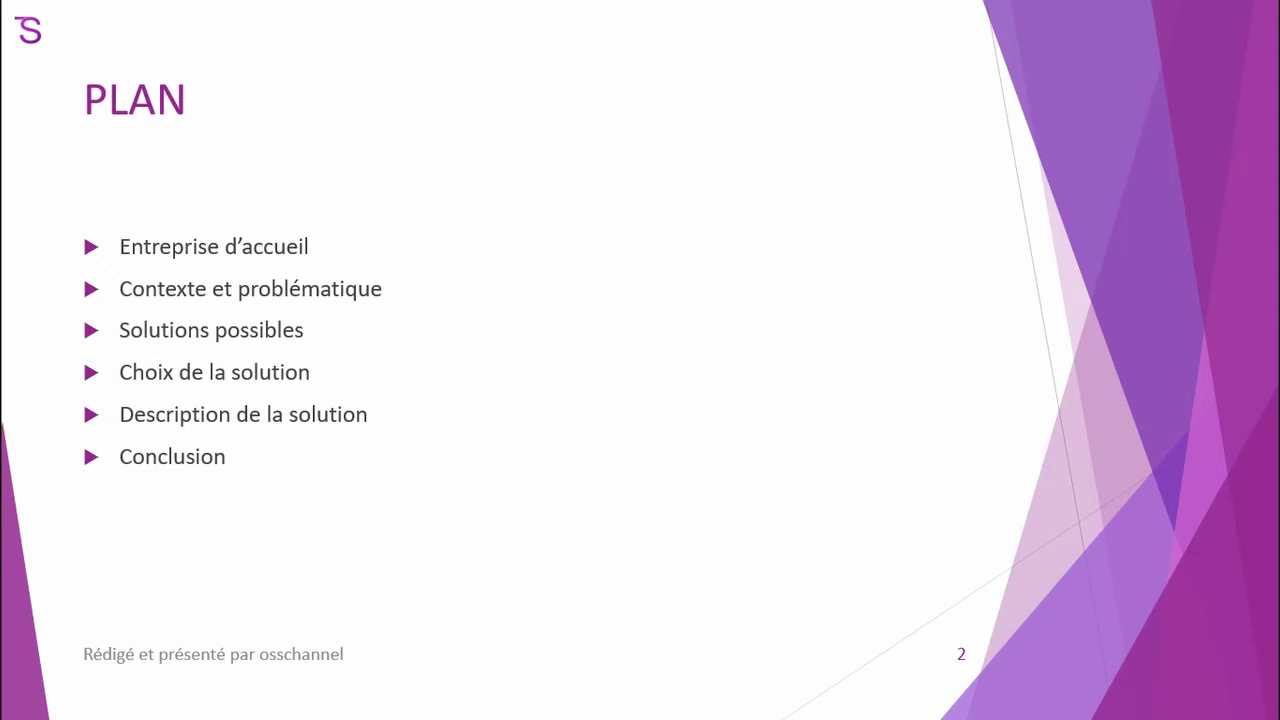
pyautogui.press('Right')
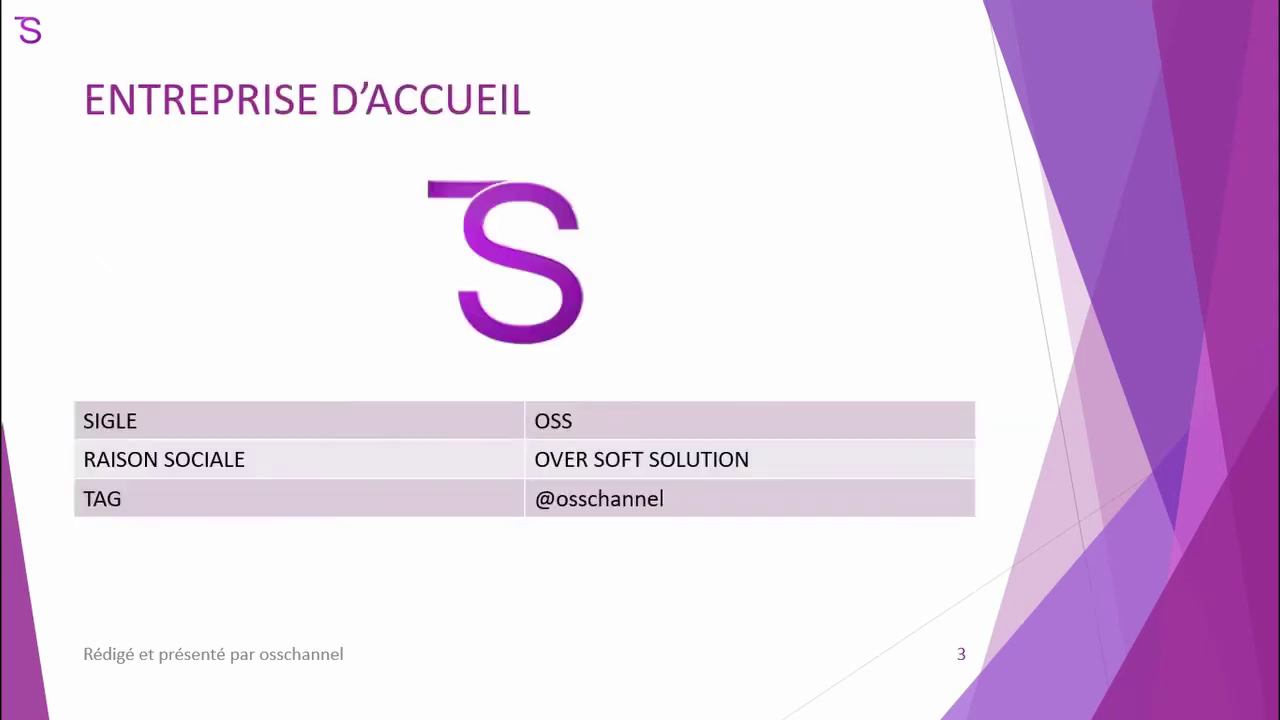
pyautogui.press('Right')
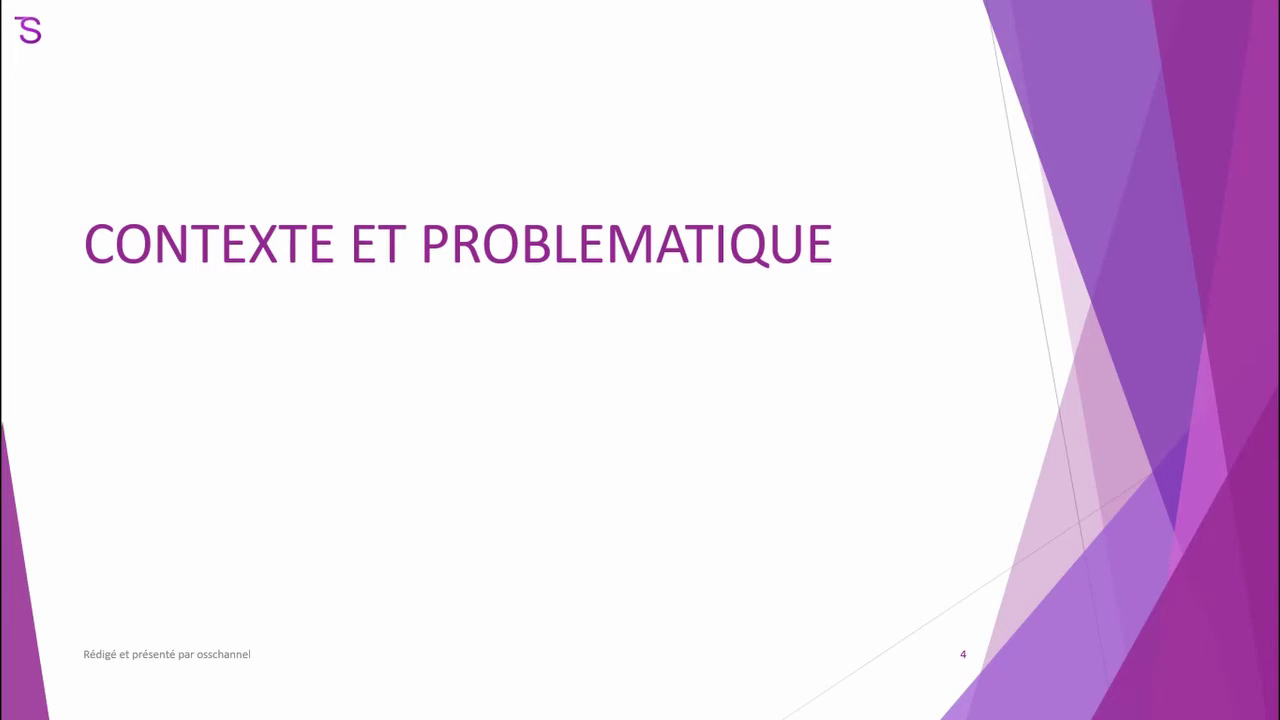
pyautogui.press('Right')
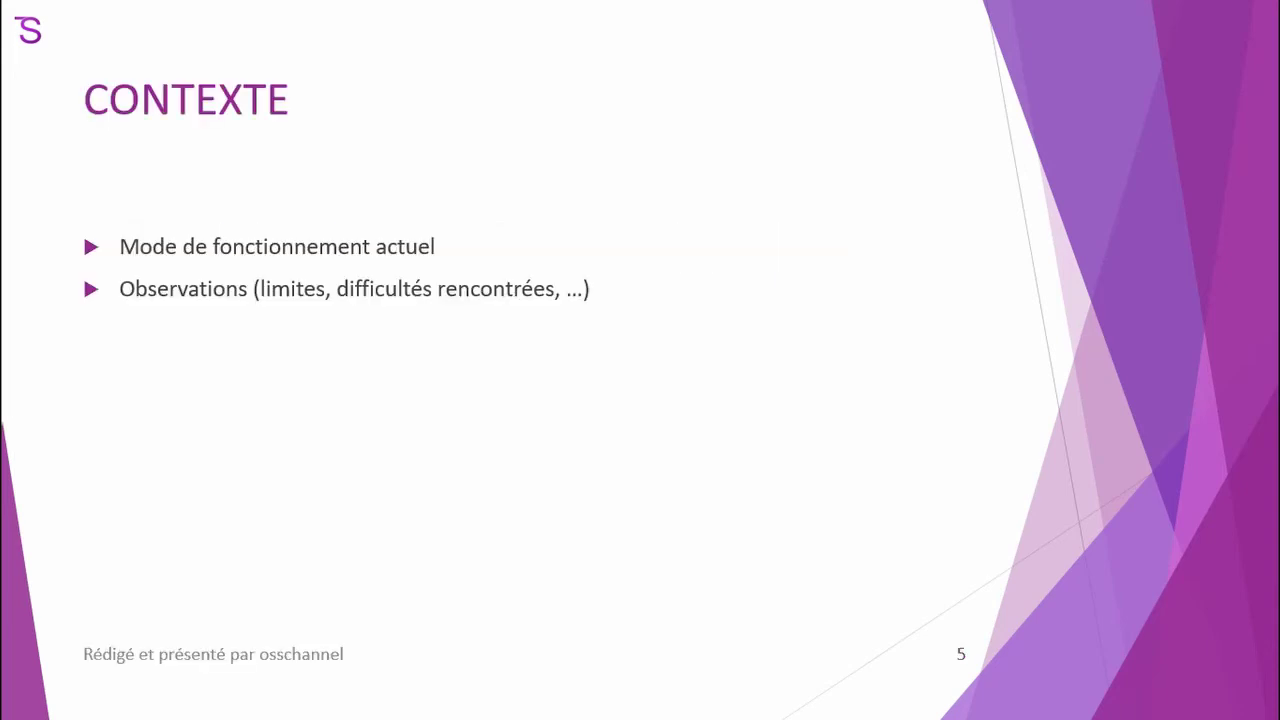
pyautogui.press('Right')
pyautogui.press('Right')
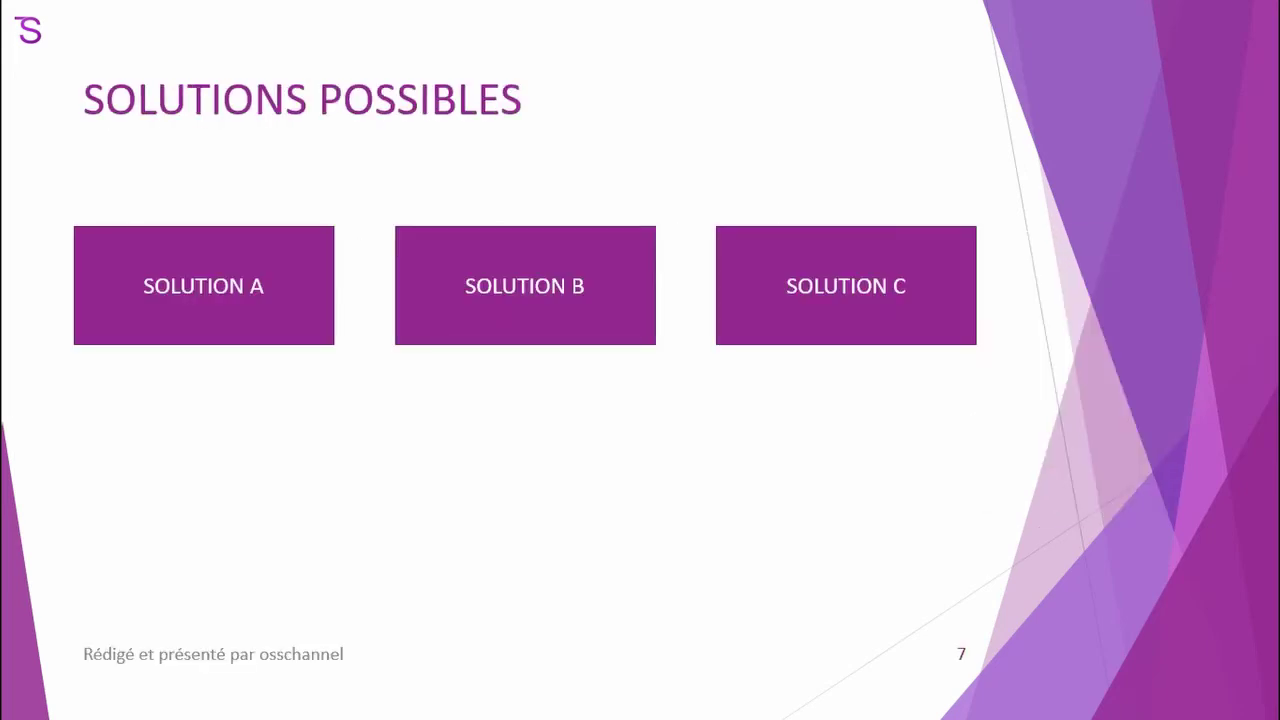
pyautogui.press('Right')
pyautogui.press('Right')
pyautogui.press('Right')
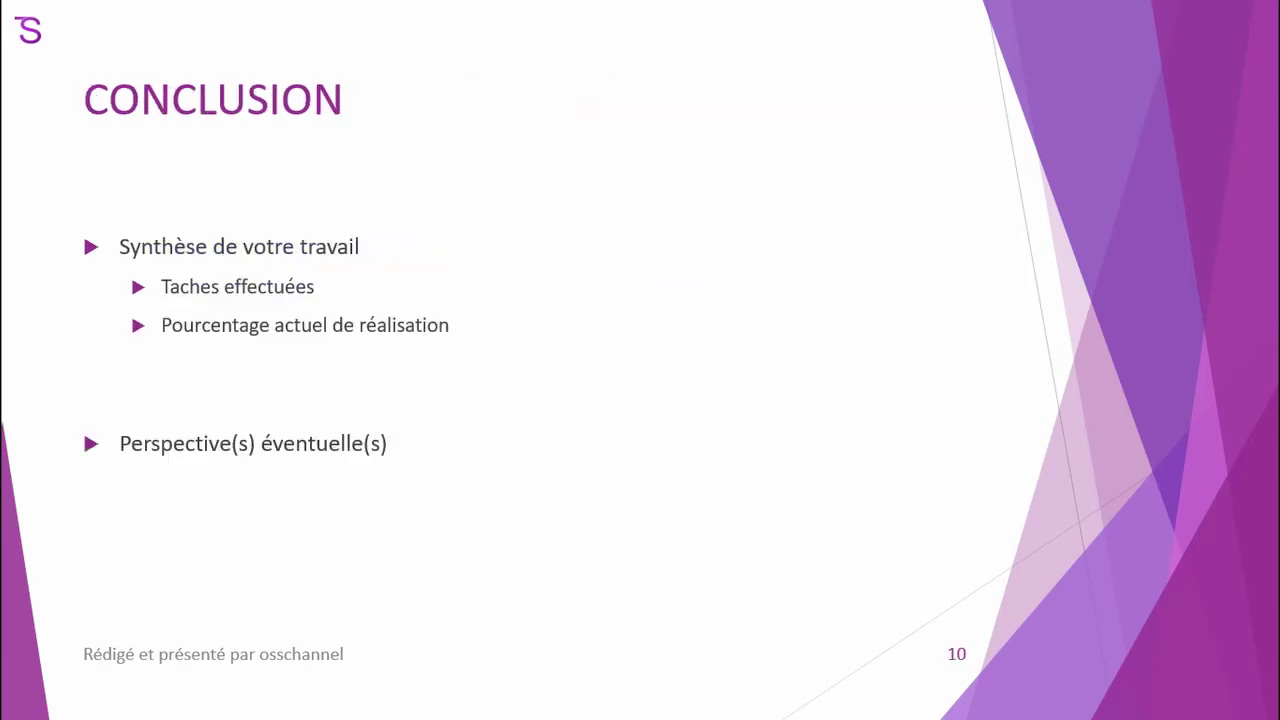
pyautogui.press('Right')
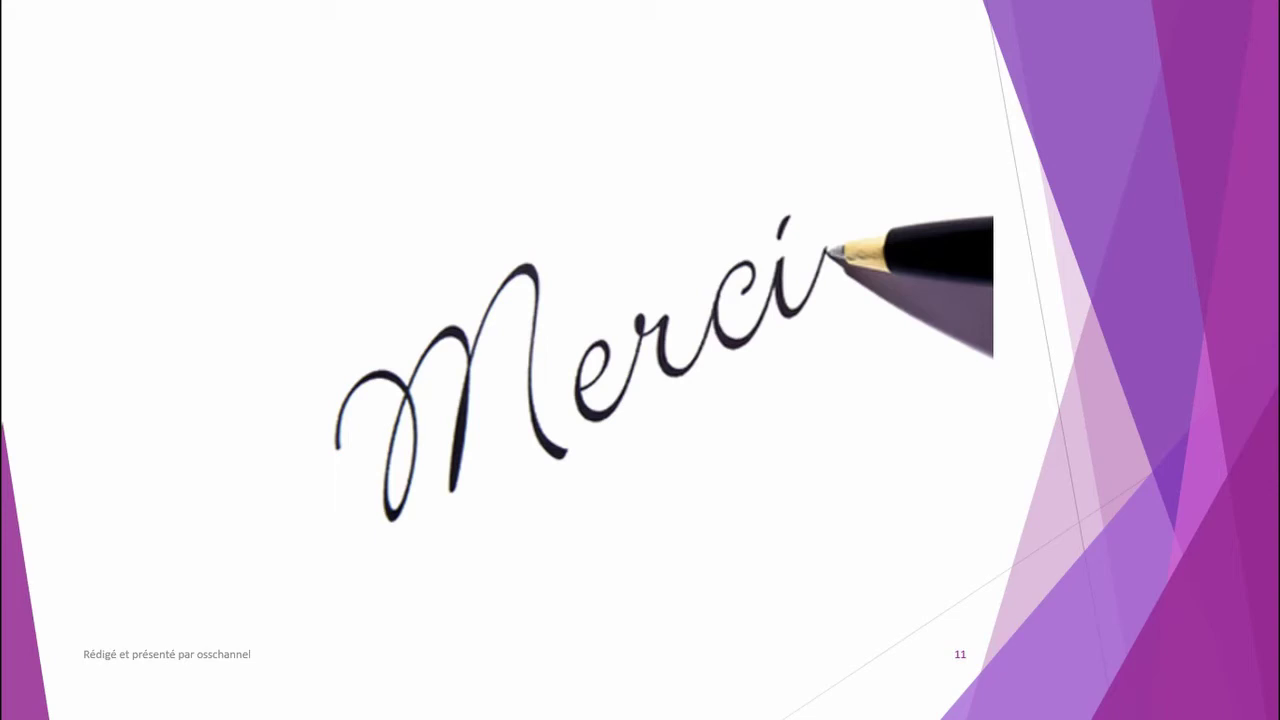
pyautogui.press('Right')
pyautogui.press('Right')
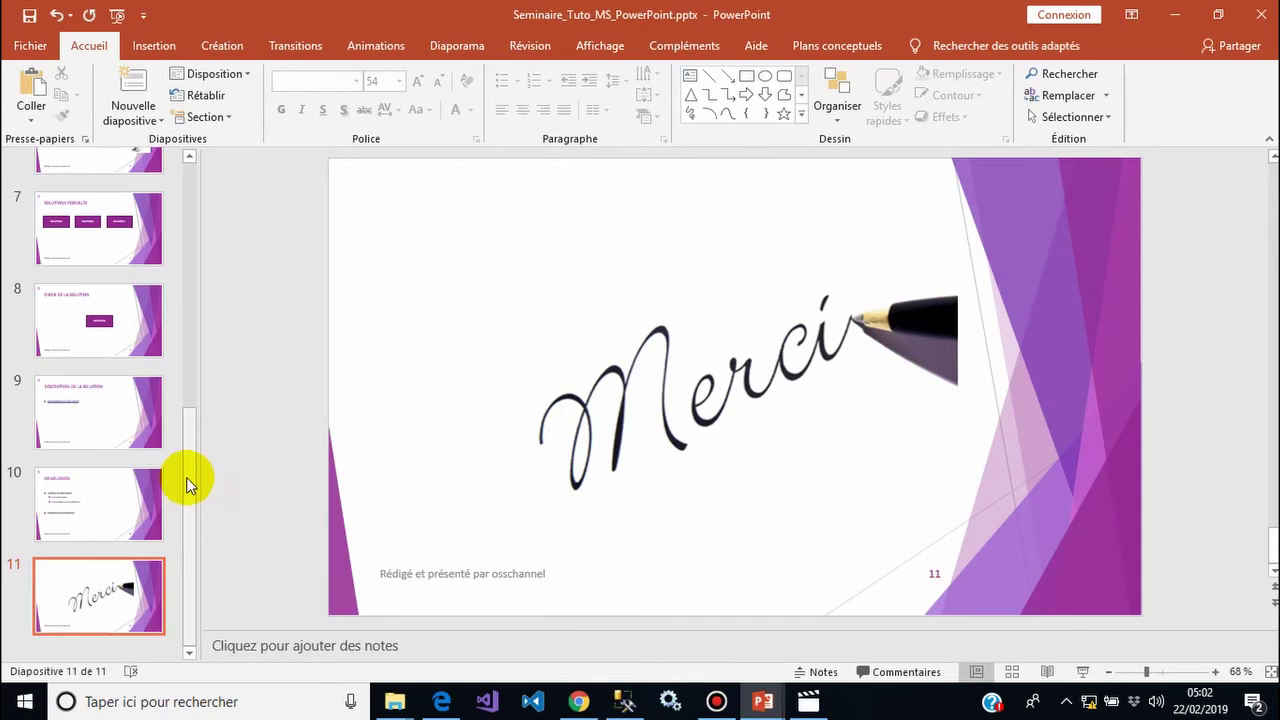
# Apply the Rideaux transition to the title slide.
pyautogui.moveTo(186, 477); pyautogui.dragTo(175, 229)
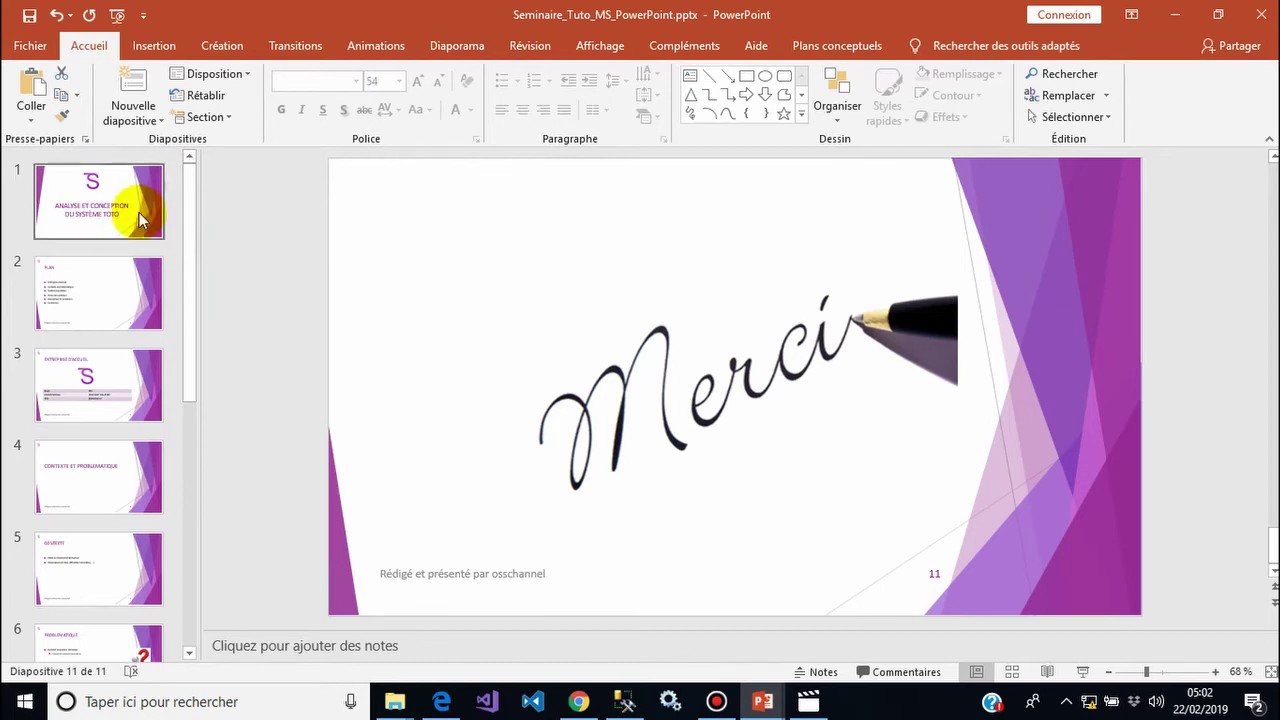
pyautogui.click(134, 214)
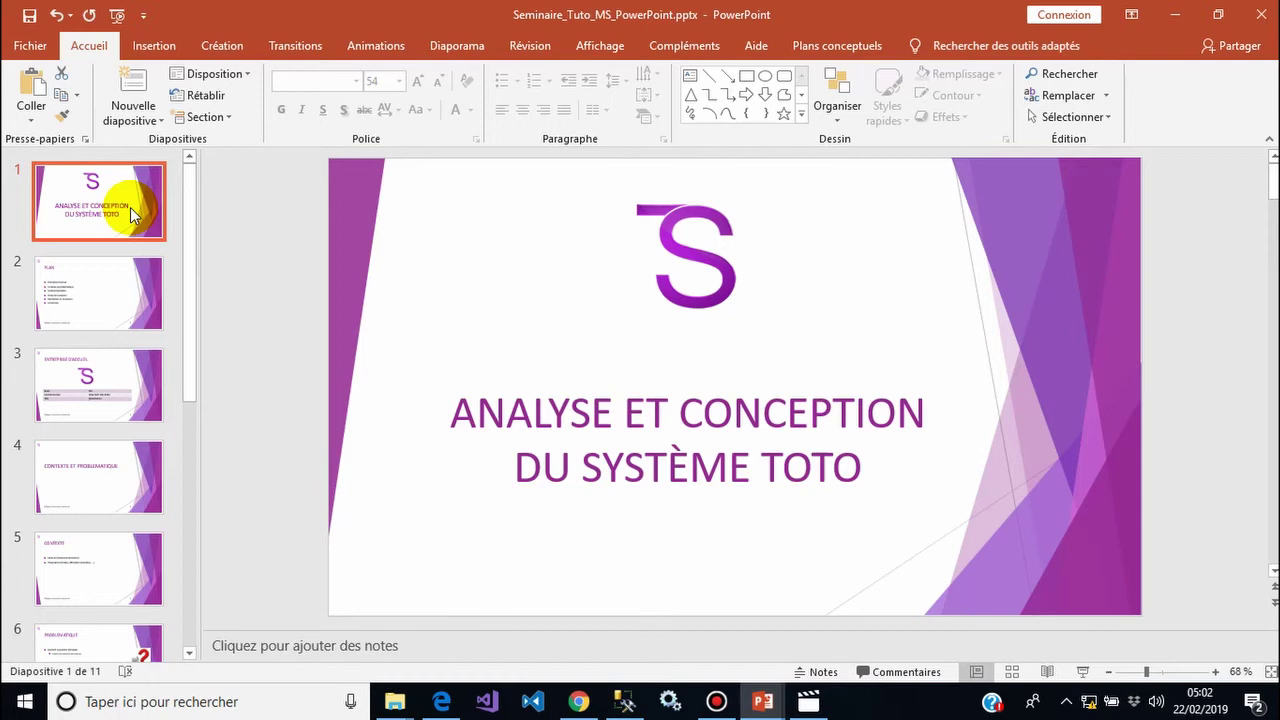
pyautogui.click(305, 50)
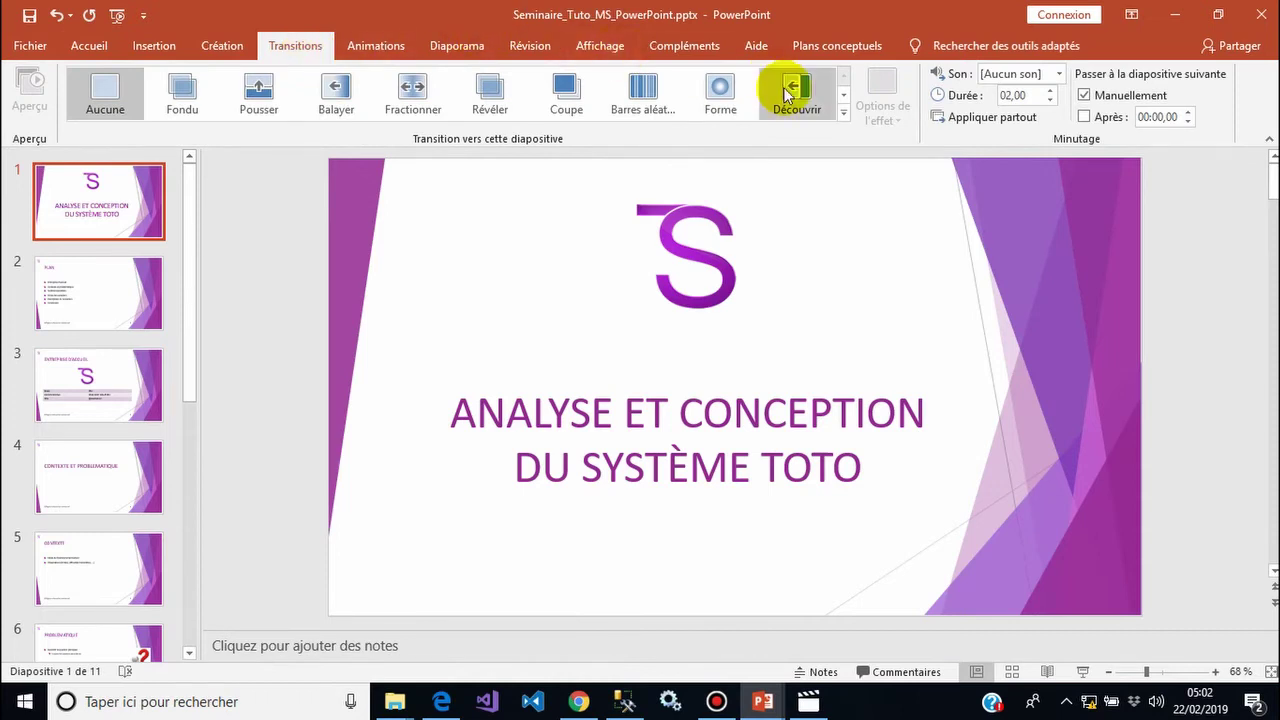
pyautogui.click(843, 113)
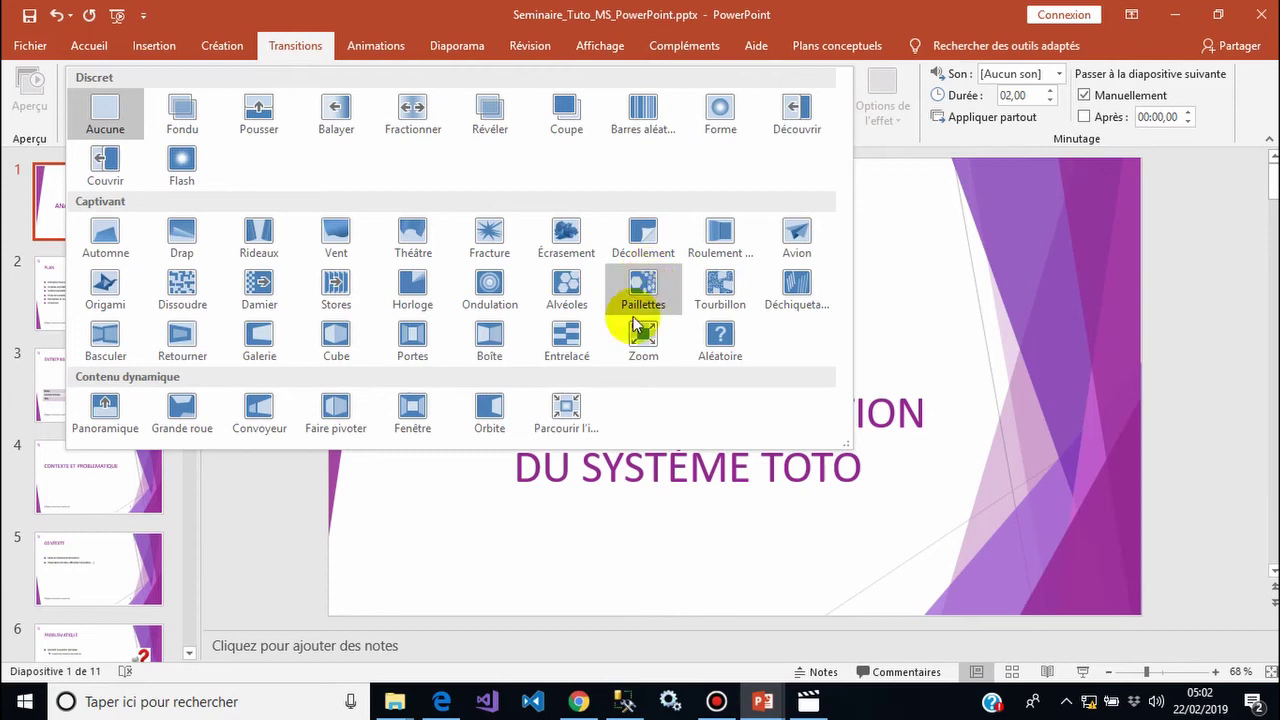
pyautogui.click(257, 236)
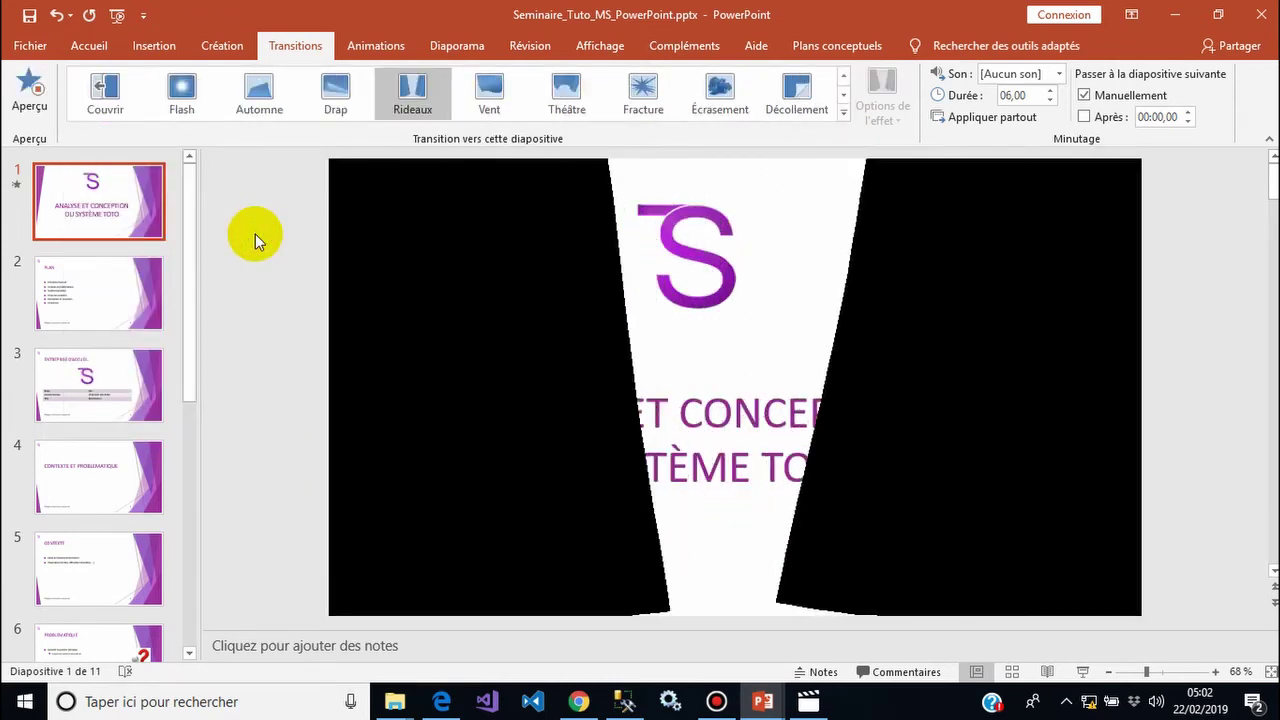
# Shorten the title slide's transition duration to 01,75 seconds, then open slide 2, PLAN.
pyautogui.click(1050, 102)
pyautogui.doubleClick(1050, 102)
pyautogui.doubleClick(1050, 102)
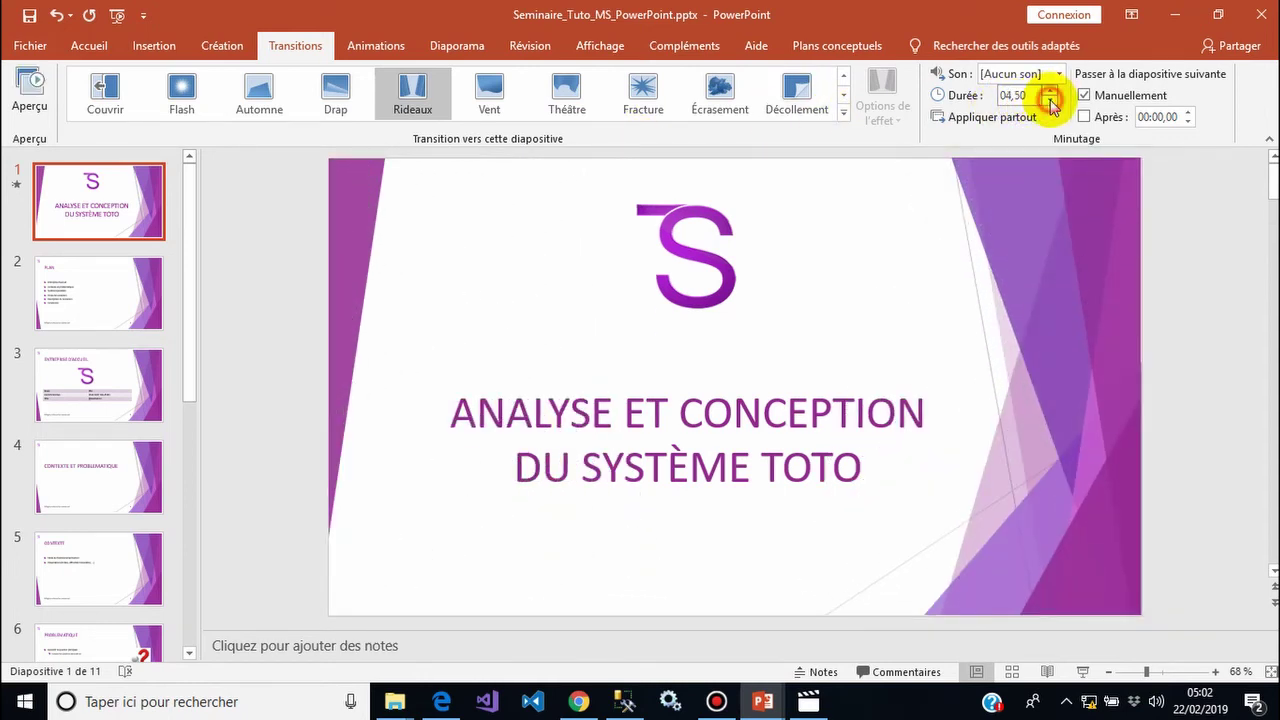
pyautogui.doubleClick(1050, 102)
pyautogui.doubleClick(1050, 102)
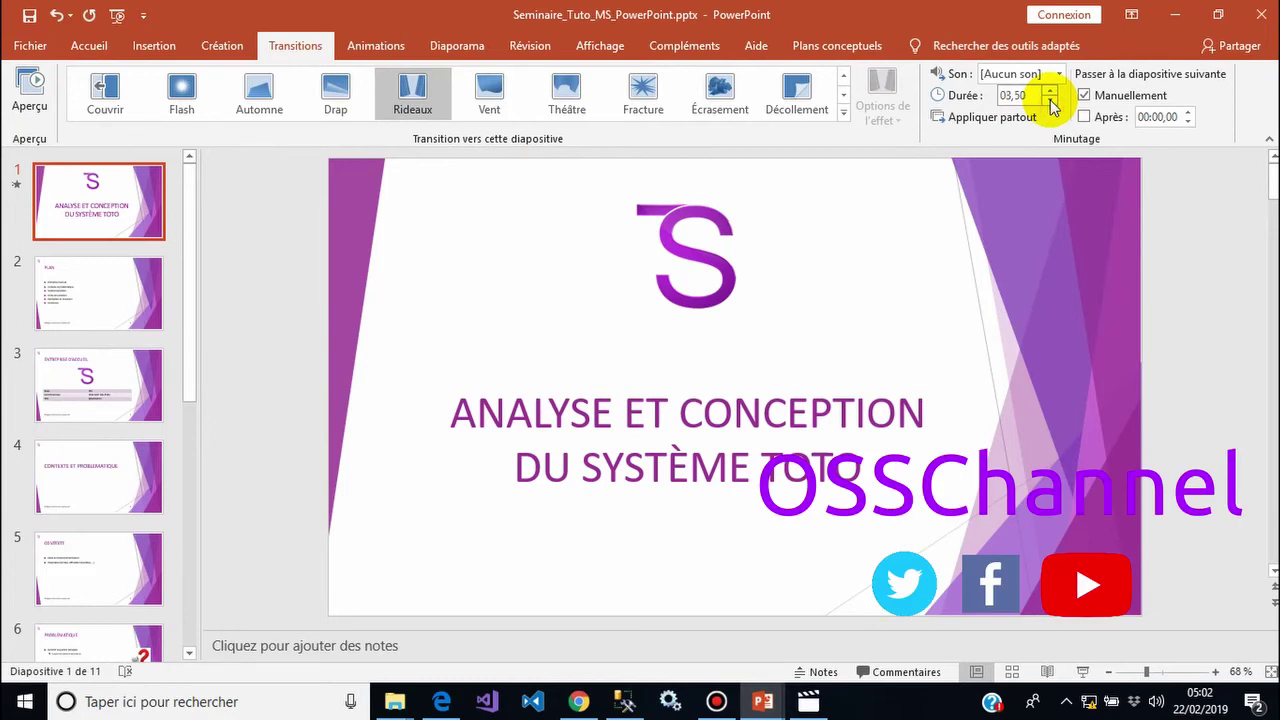
pyautogui.click(1050, 102)
pyautogui.click(1050, 102)
pyautogui.click(1050, 102)
pyautogui.click(1050, 102)
pyautogui.click(1050, 102)
pyautogui.click(1050, 102)
pyautogui.click(1050, 102)
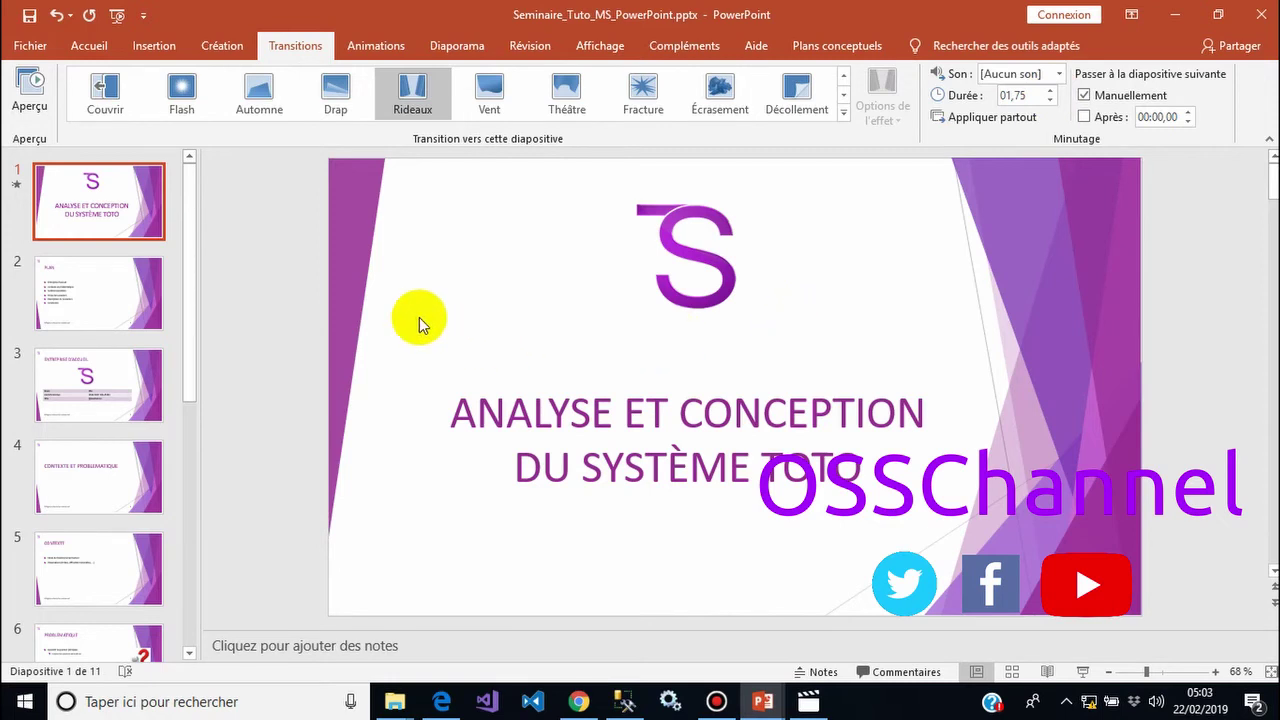
pyautogui.click(90, 300)
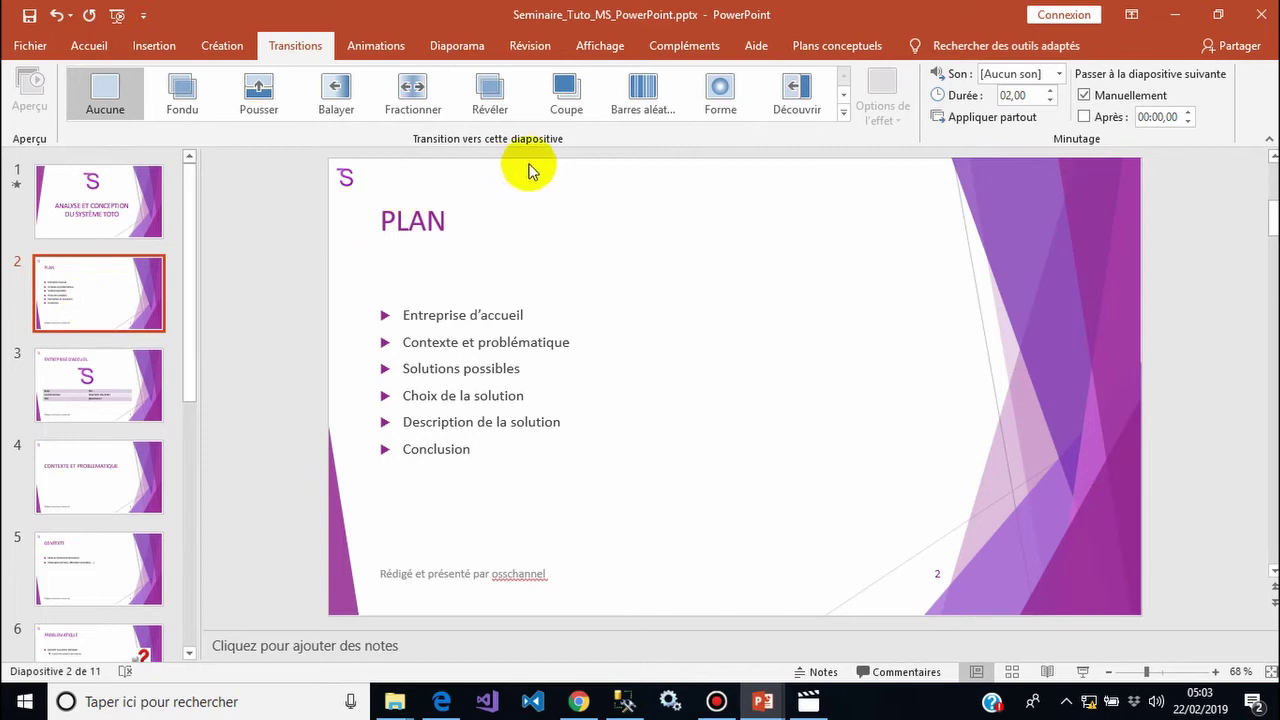
# Apply a 00,75 s Forme transition to the PLAN slide, then select the ENTREPRISE D'ACCUEIL slide.
pyautogui.click(738, 96)
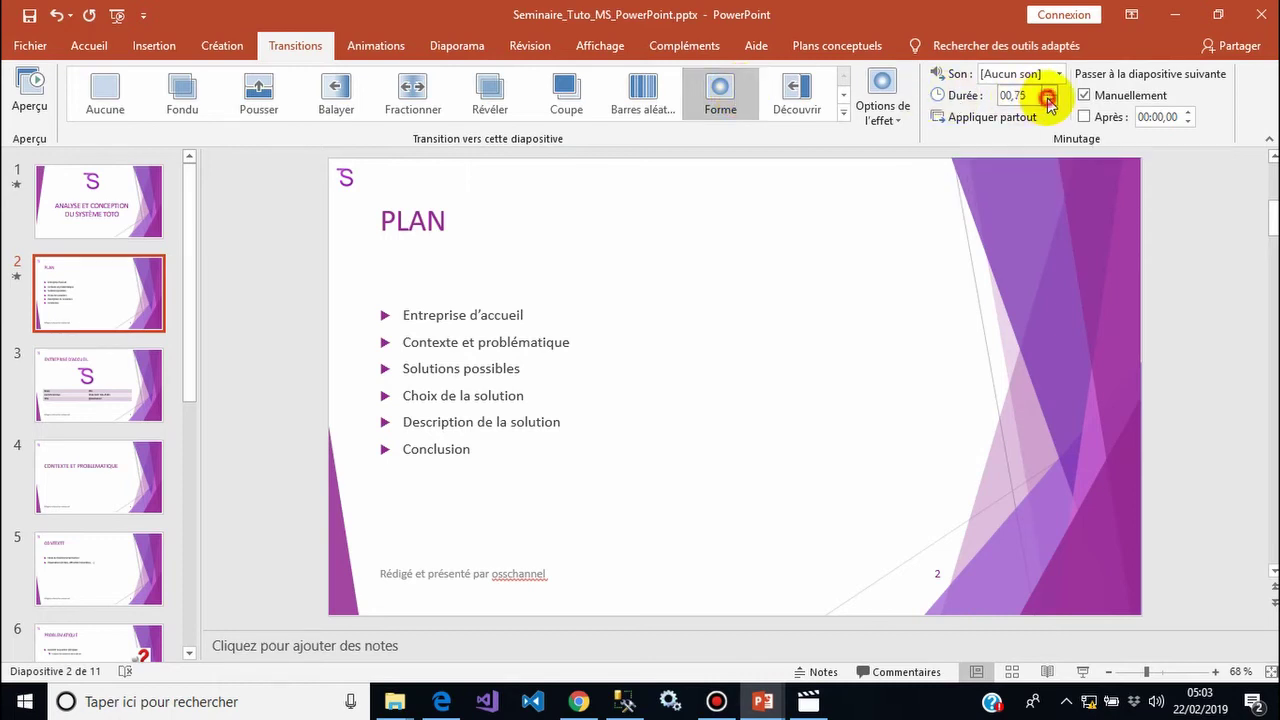
pyautogui.click(1049, 100)
pyautogui.click(106, 393)
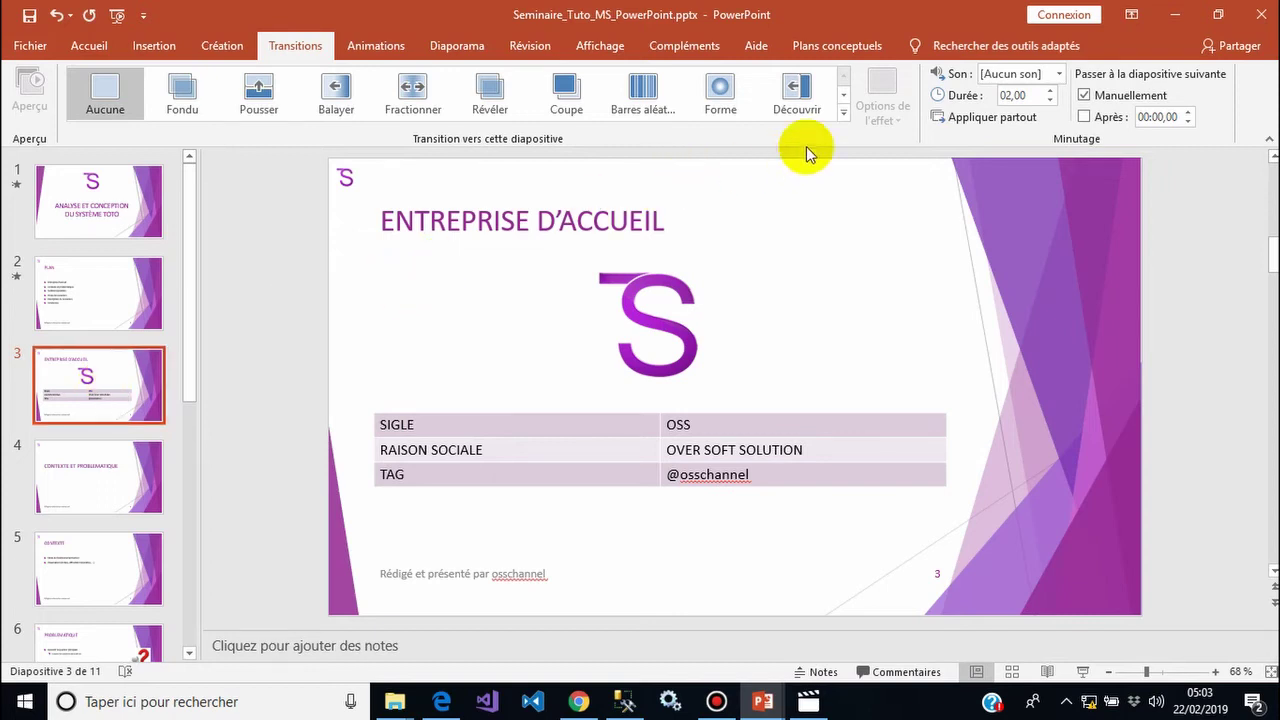
# Give slide 3 a Décollement transition shortened to 00,50 s and slide 4 a Révéler transition.
pyautogui.click(845, 113)
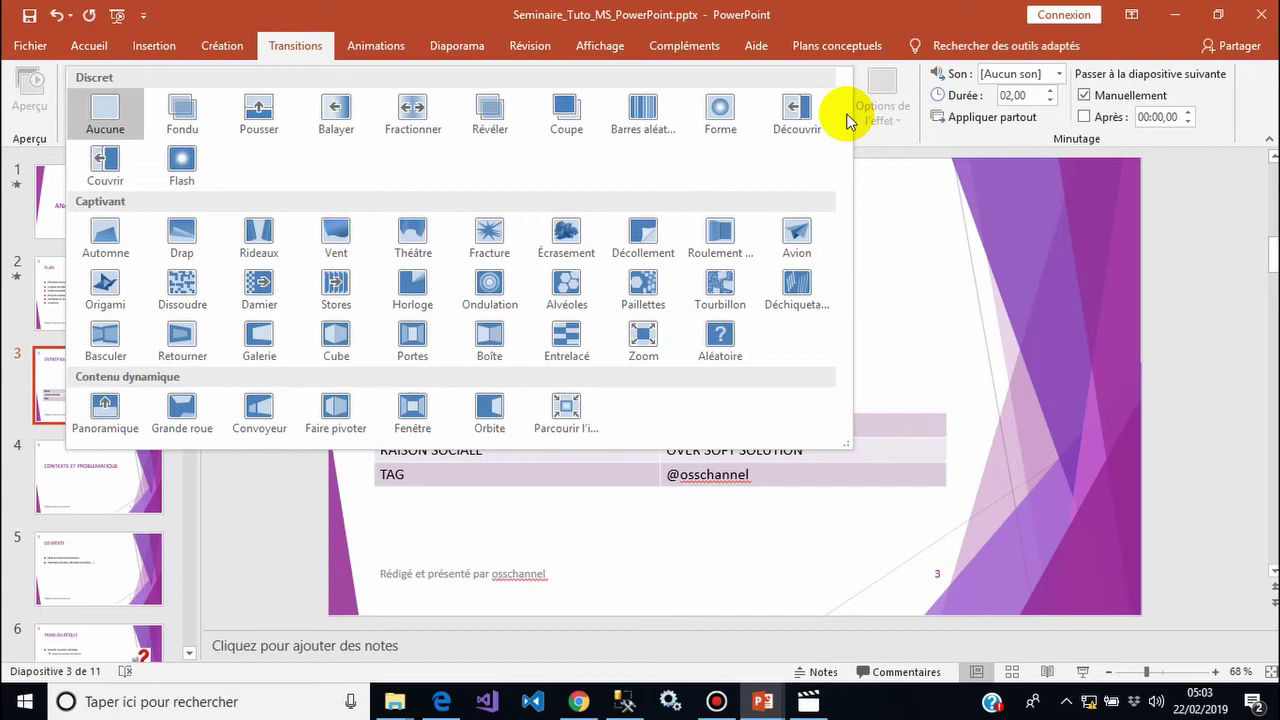
pyautogui.click(645, 240)
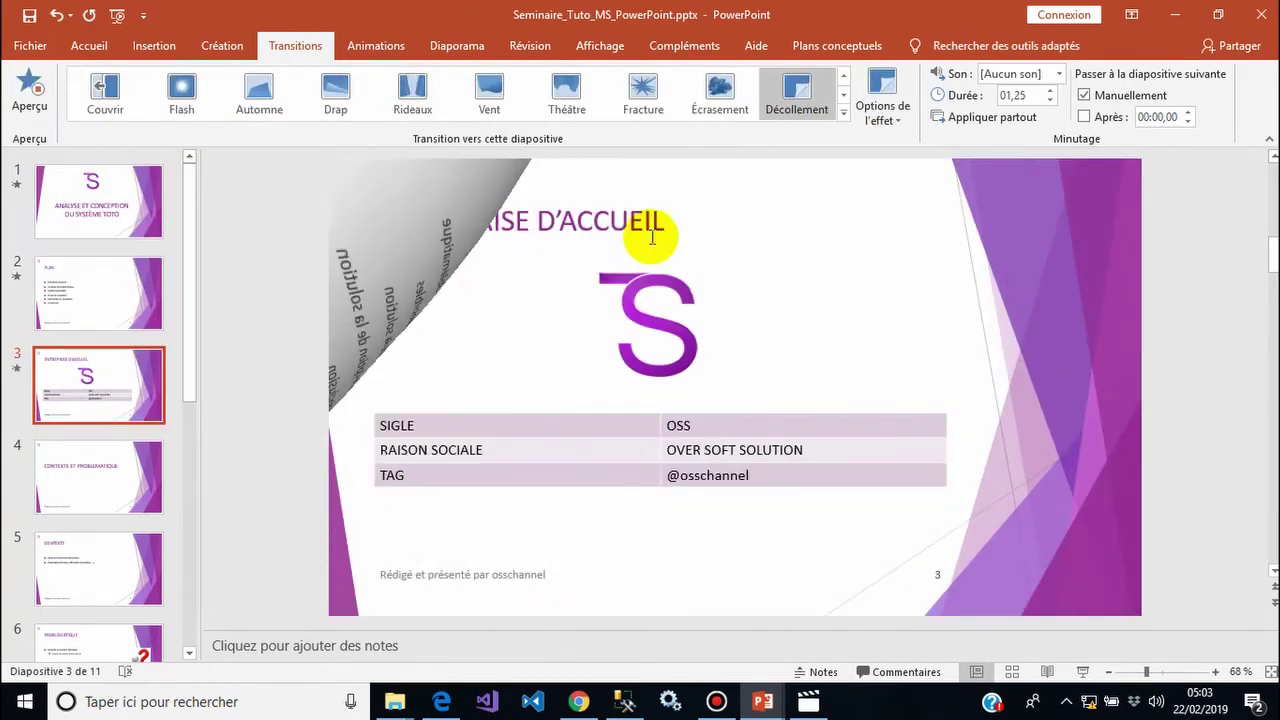
pyautogui.click(78, 490)
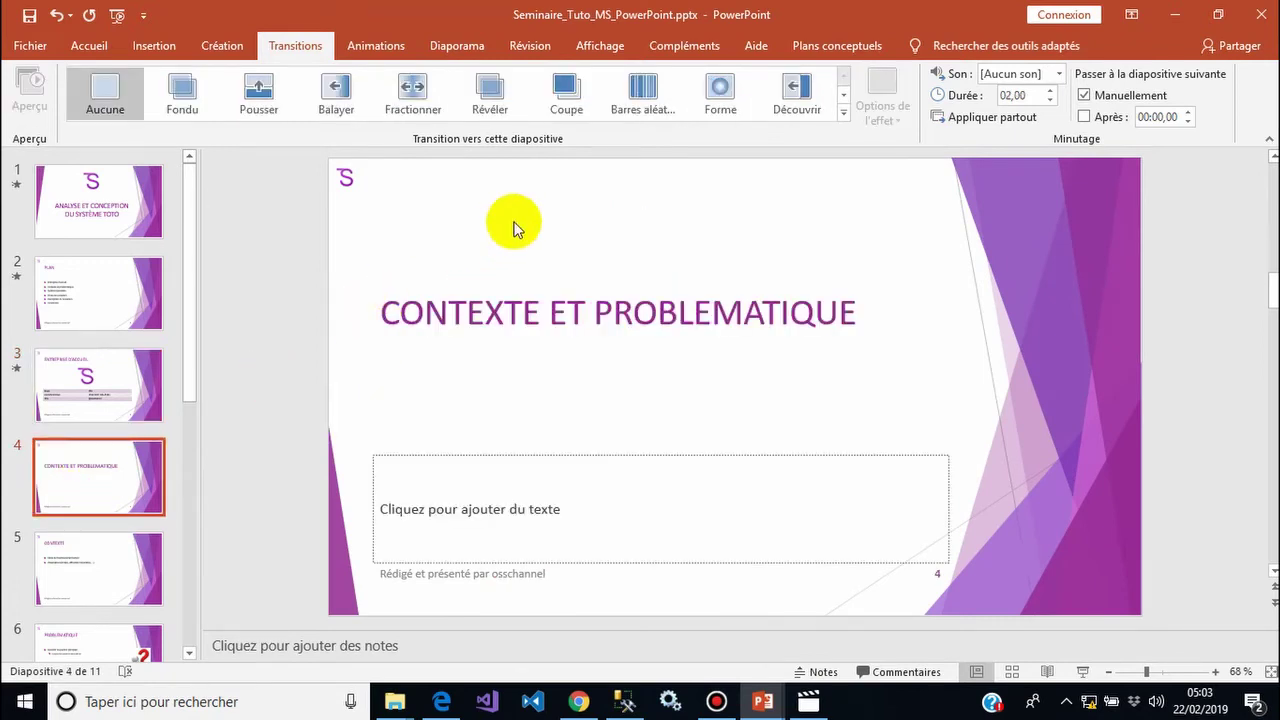
pyautogui.click(489, 92)
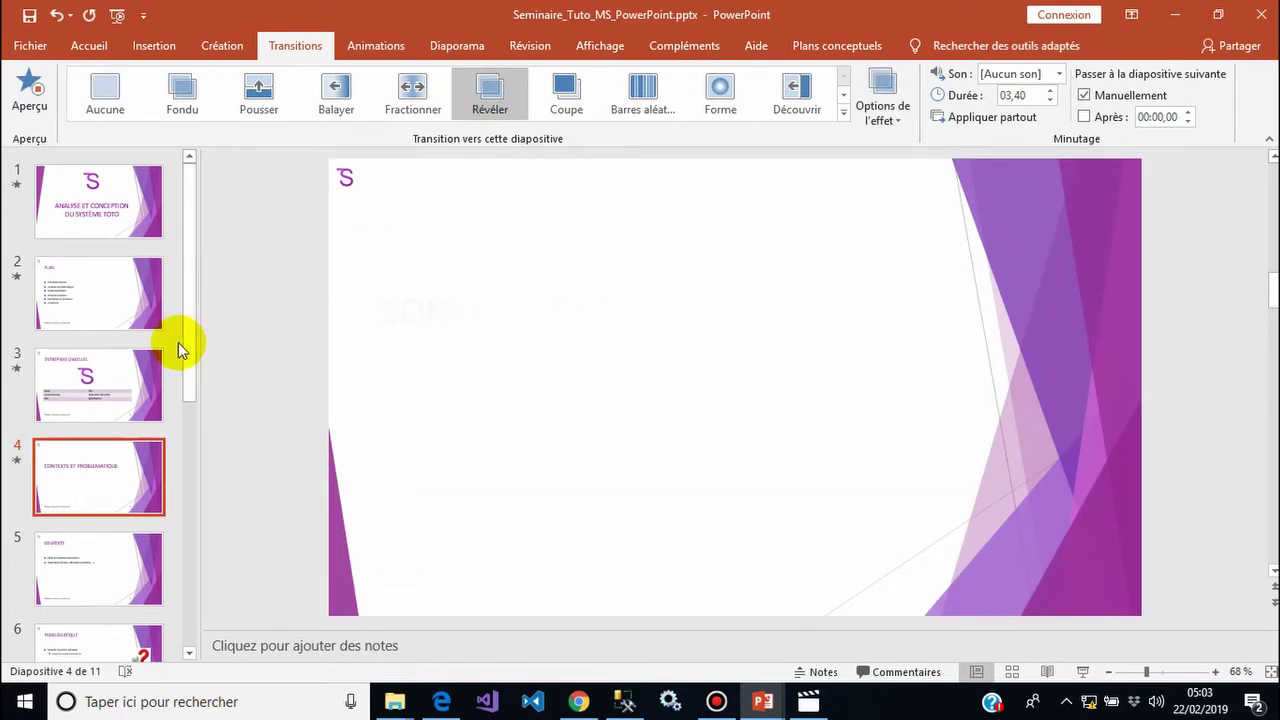
pyautogui.moveTo(189, 346); pyautogui.dragTo(190, 382)
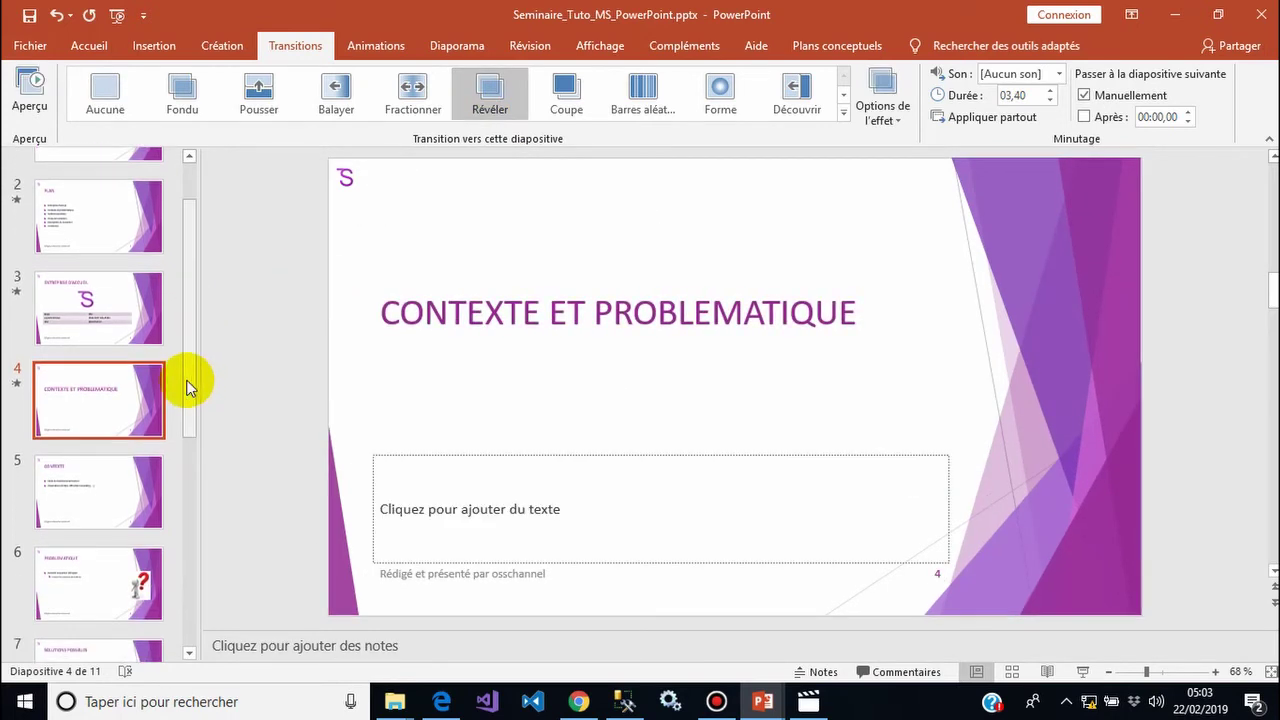
pyautogui.click(91, 300)
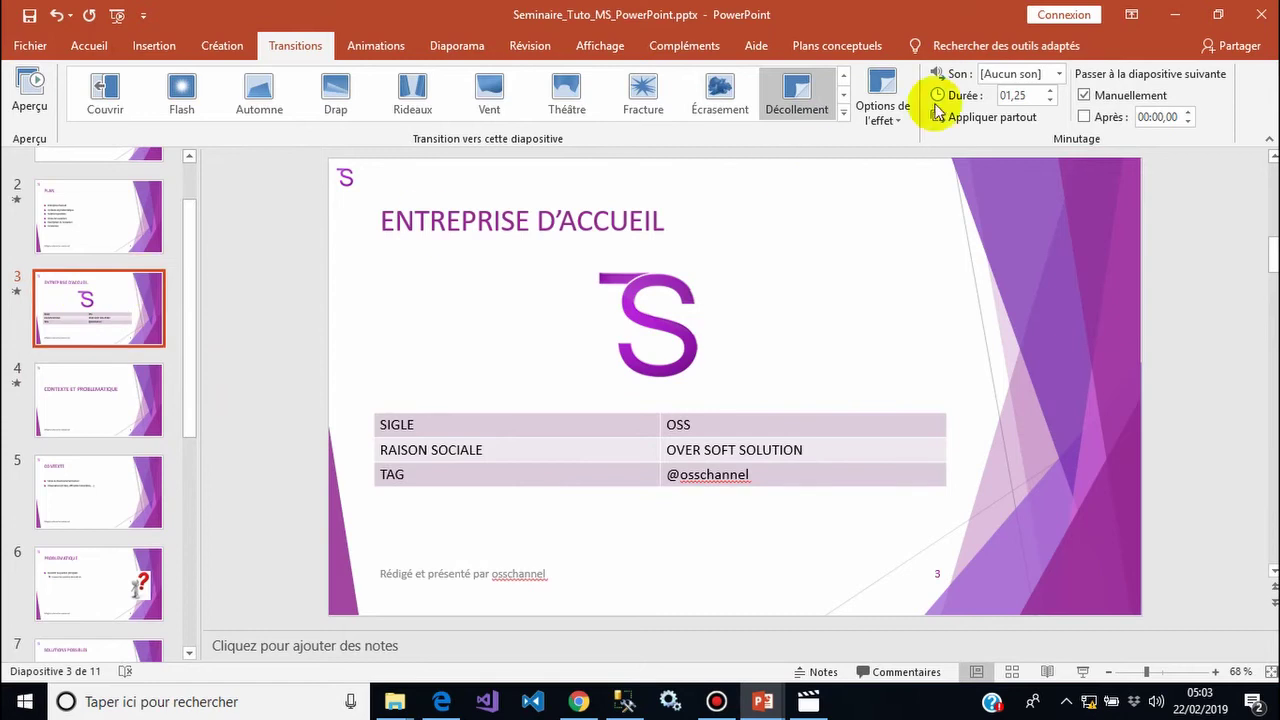
pyautogui.click(1050, 101)
pyautogui.click(1050, 101)
pyautogui.click(1050, 101)
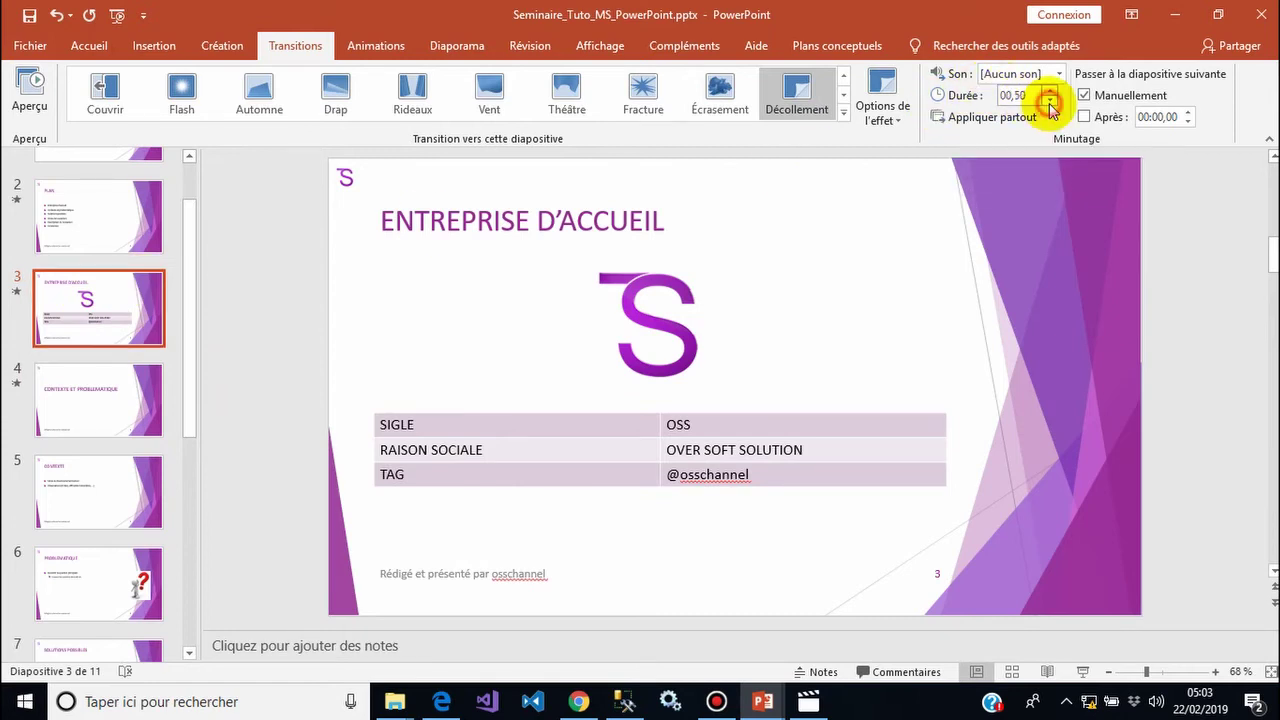
# Shorten slide 4's Révéler transition to 00,50 s.
pyautogui.click(72, 412)
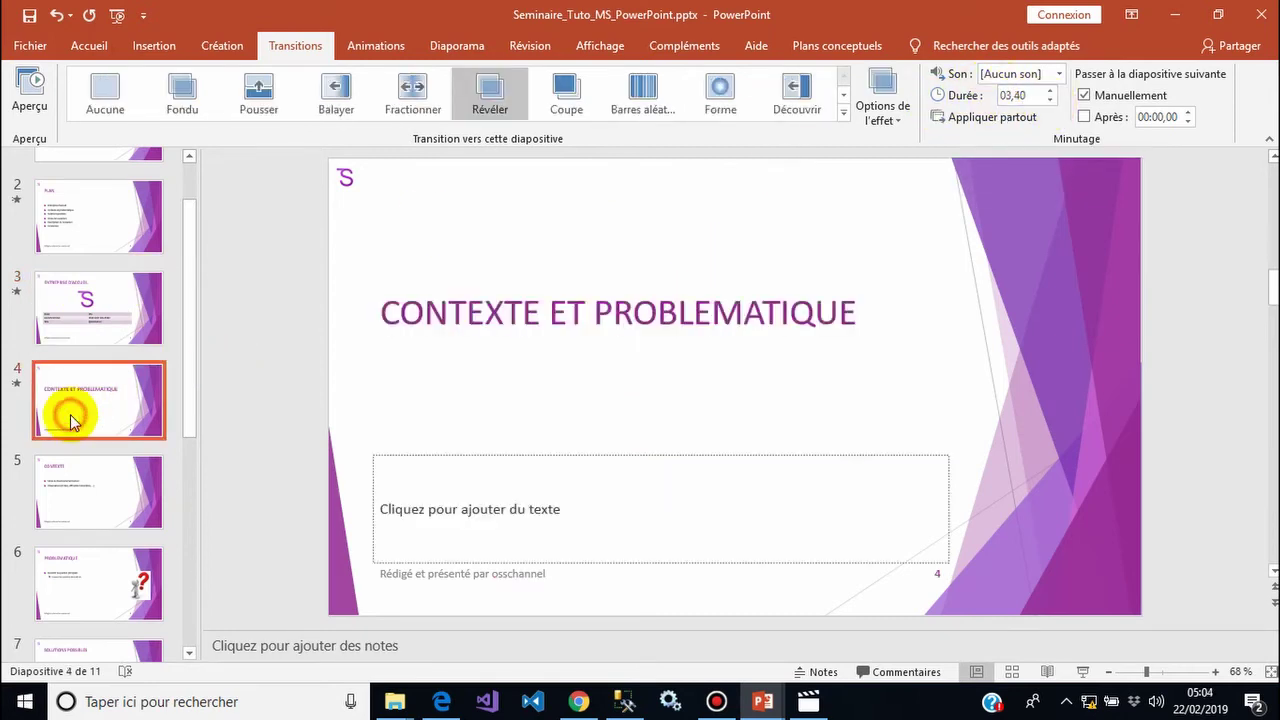
pyautogui.click(1050, 100)
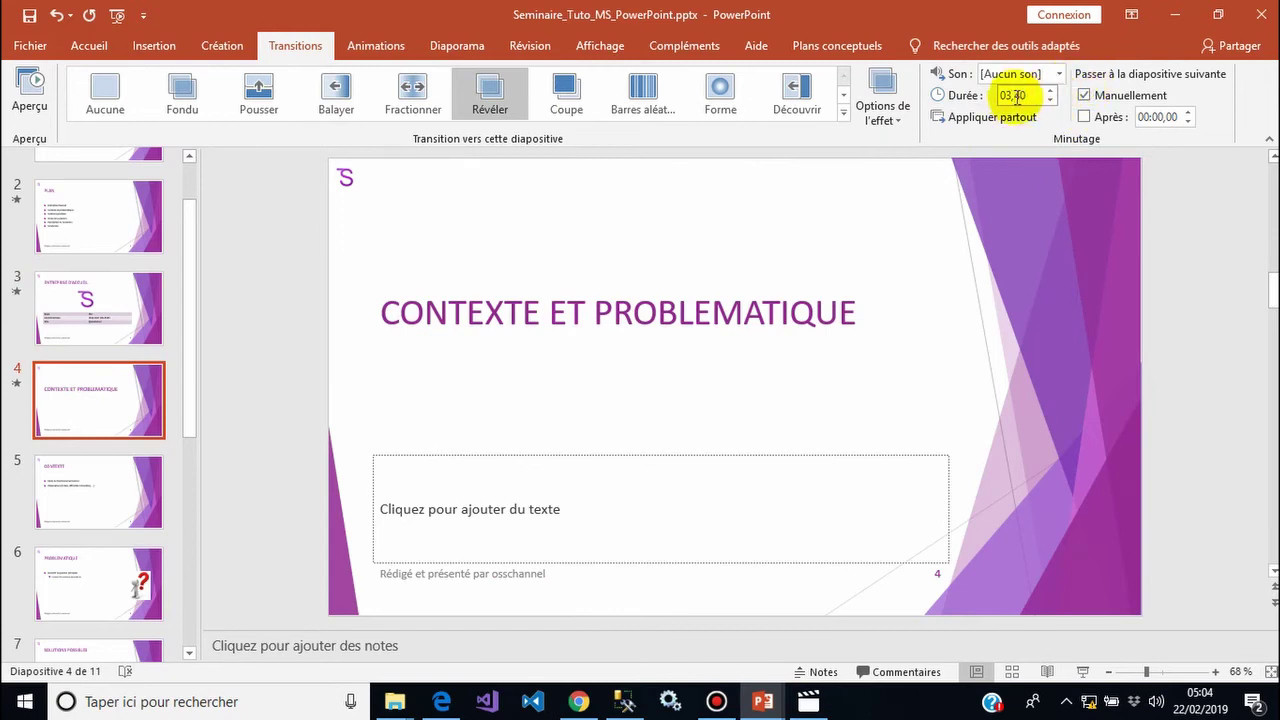
pyautogui.click(1050, 100)
pyautogui.click(1049, 101)
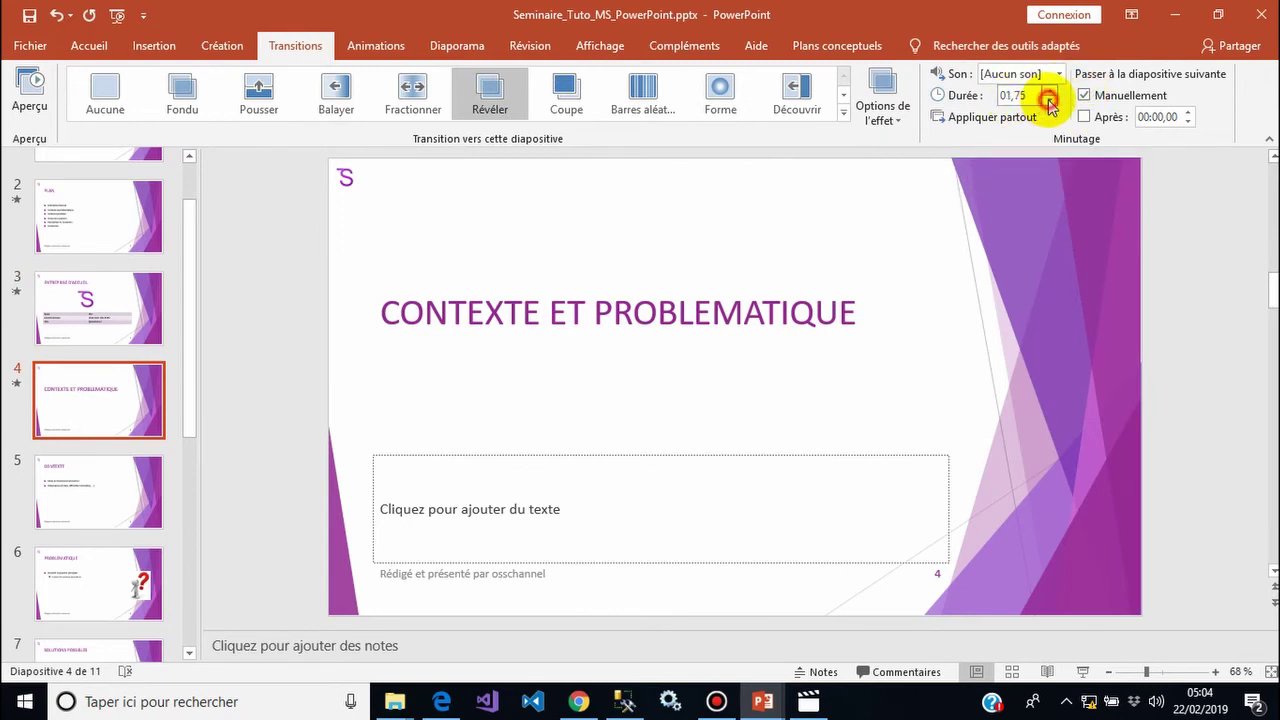
pyautogui.click(1049, 101)
pyautogui.click(1049, 101)
pyautogui.click(1049, 101)
# Apply 00,50 s Pousser transitions to slides 5 (CONTEXTE) and 6 (PROBLEMATIQUE).
pyautogui.click(87, 510)
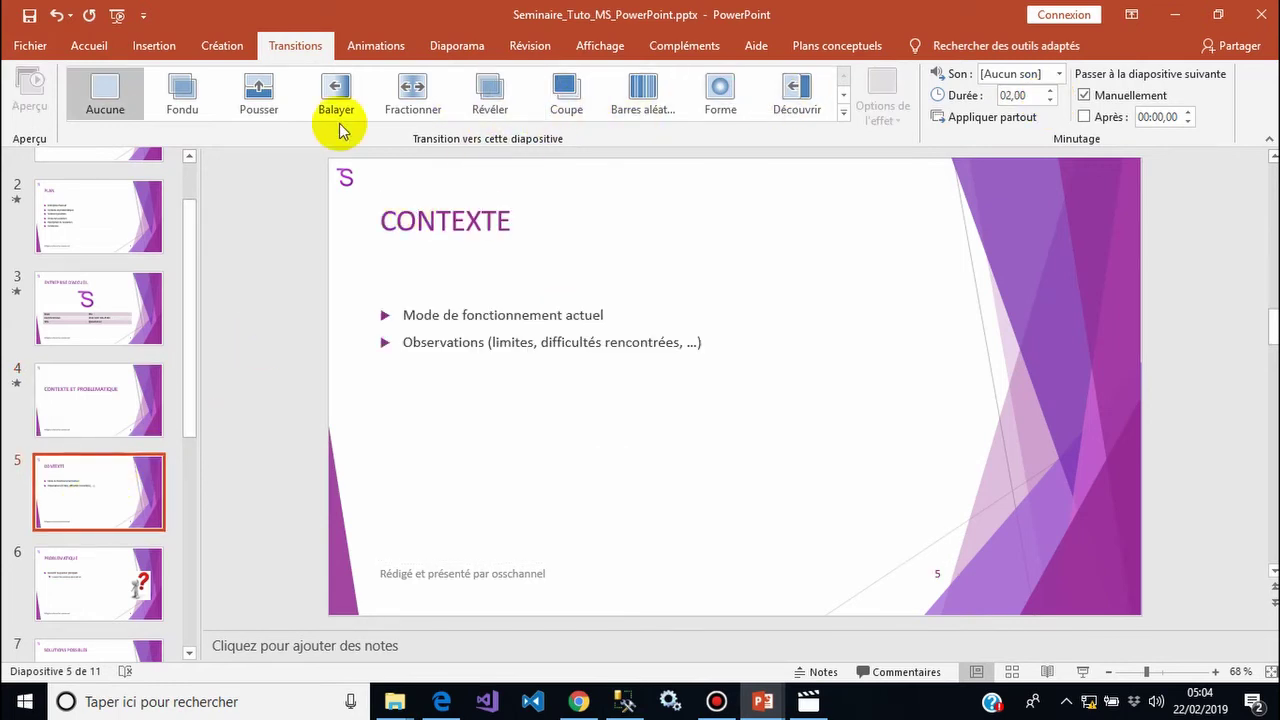
pyautogui.click(250, 95)
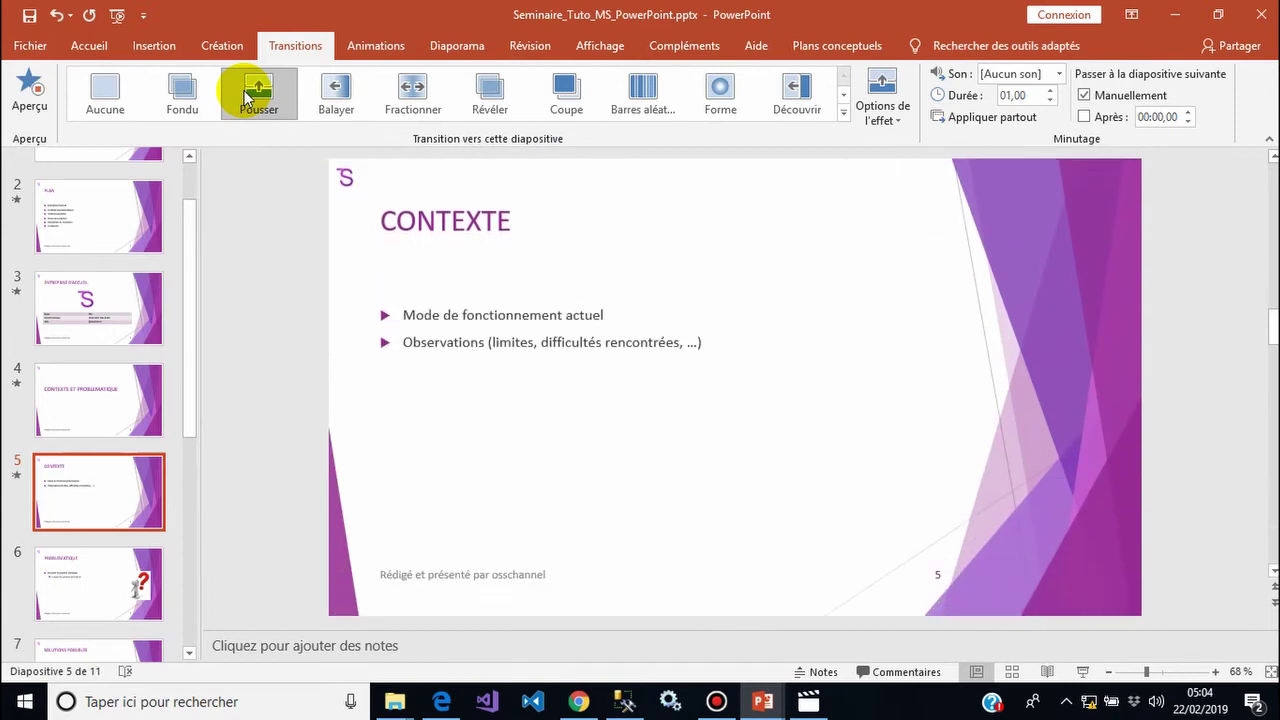
pyautogui.click(1050, 100)
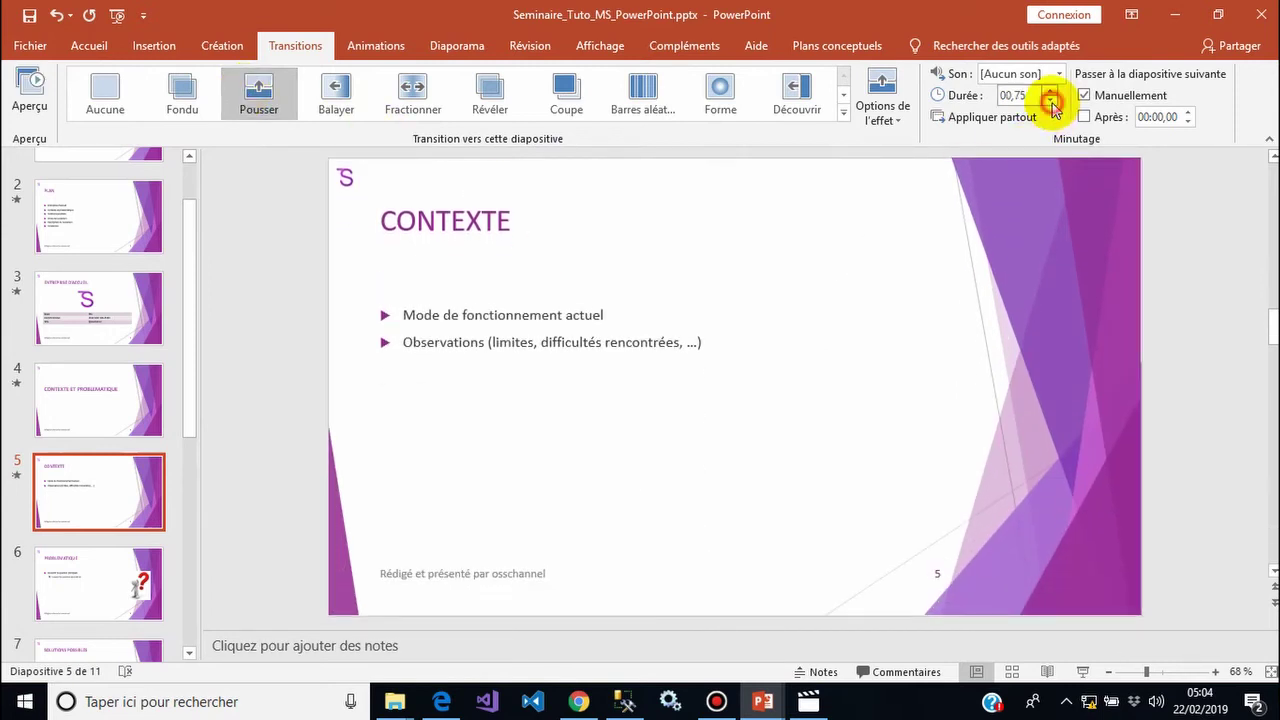
pyautogui.click(1050, 100)
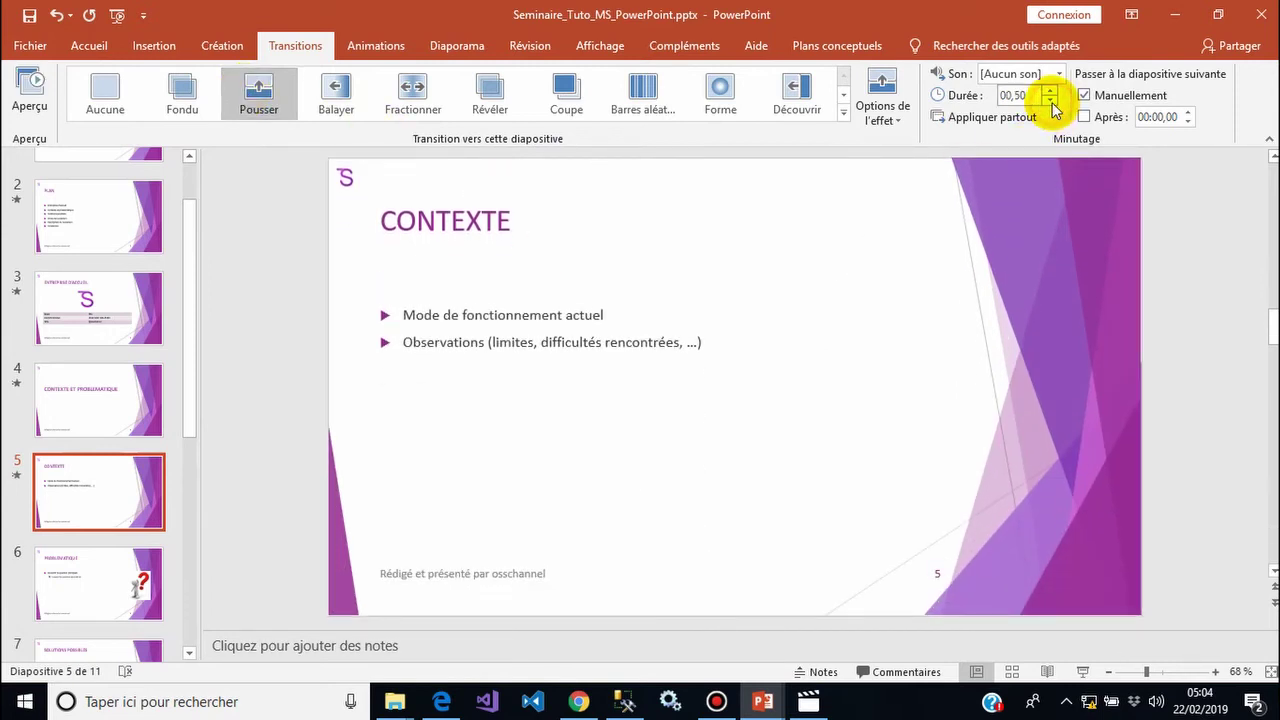
pyautogui.click(63, 592)
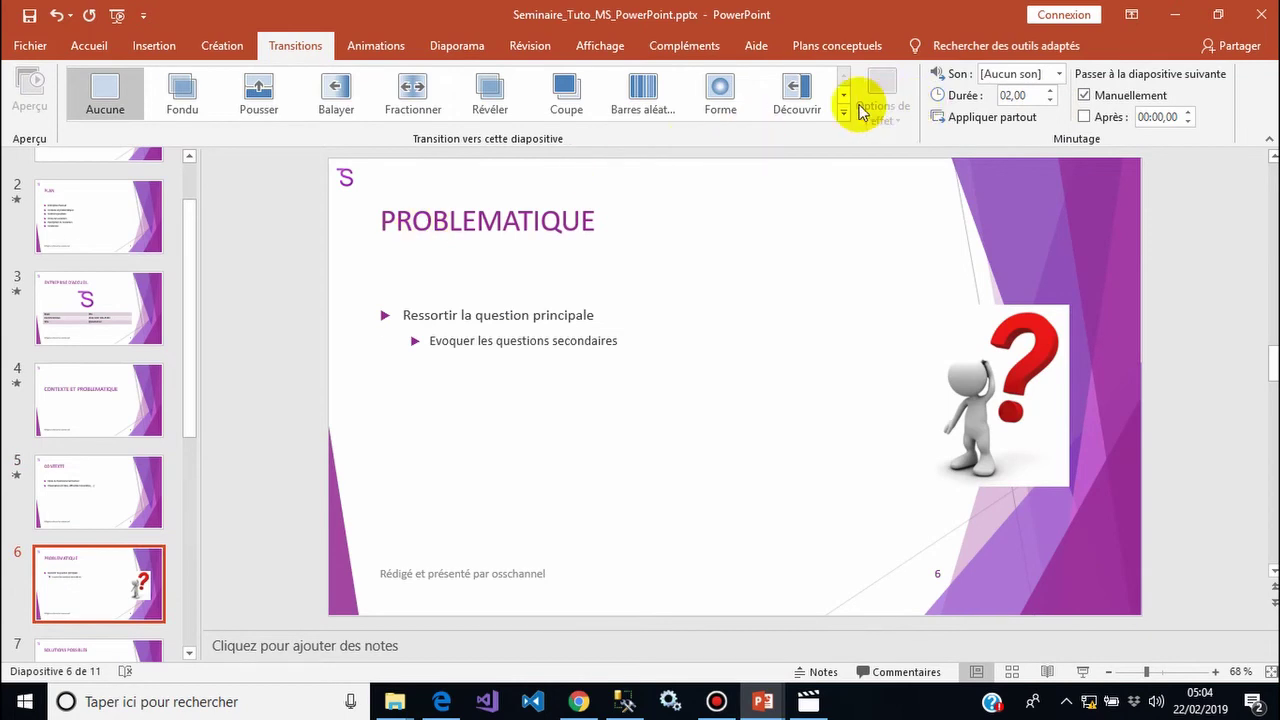
pyautogui.click(260, 102)
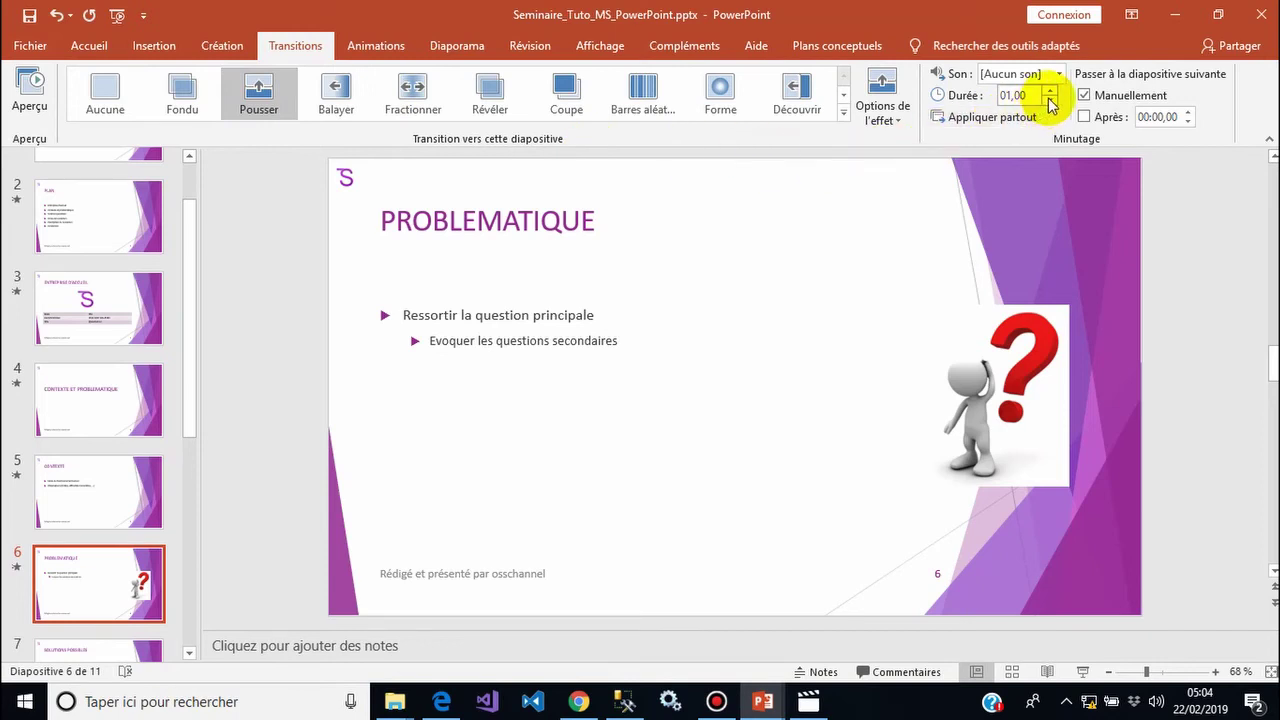
pyautogui.click(1050, 100)
pyautogui.click(1050, 100)
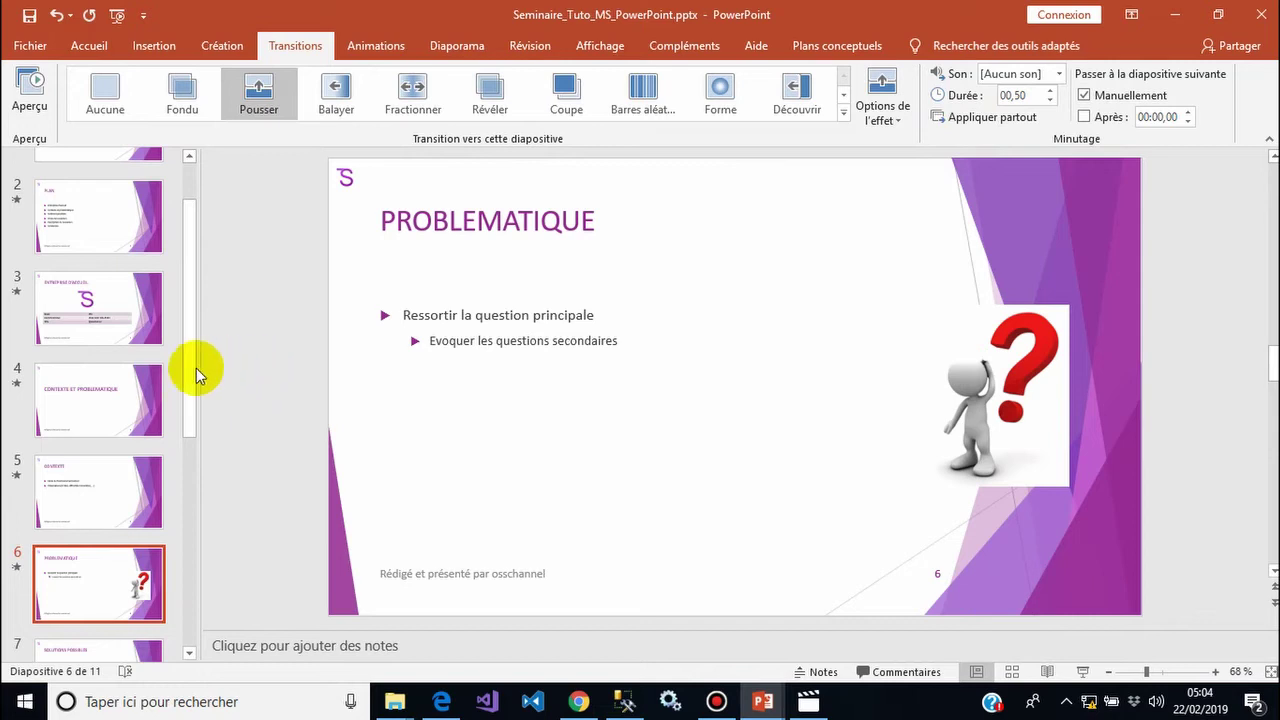
pyautogui.moveTo(194, 390); pyautogui.dragTo(191, 479)
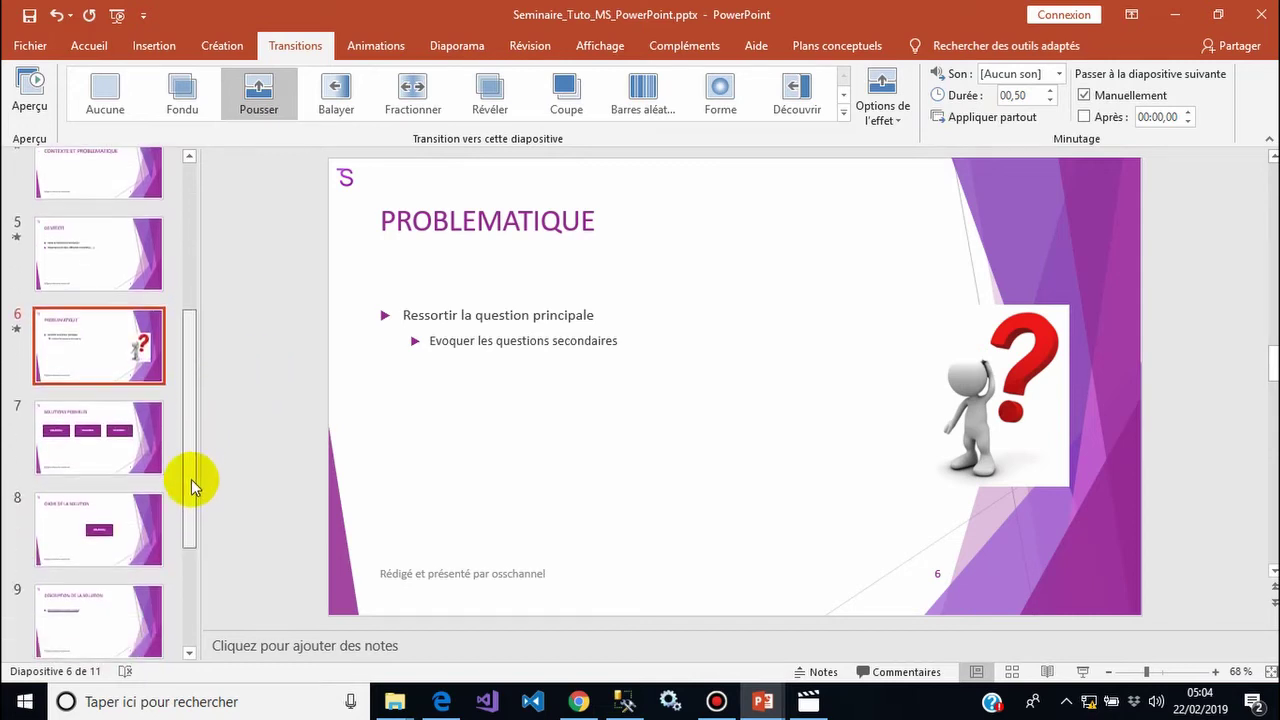
# Give slide 7, SOLUTIONS POSSIBLES, a Fracture transition of 02,00 s.
pyautogui.click(80, 428)
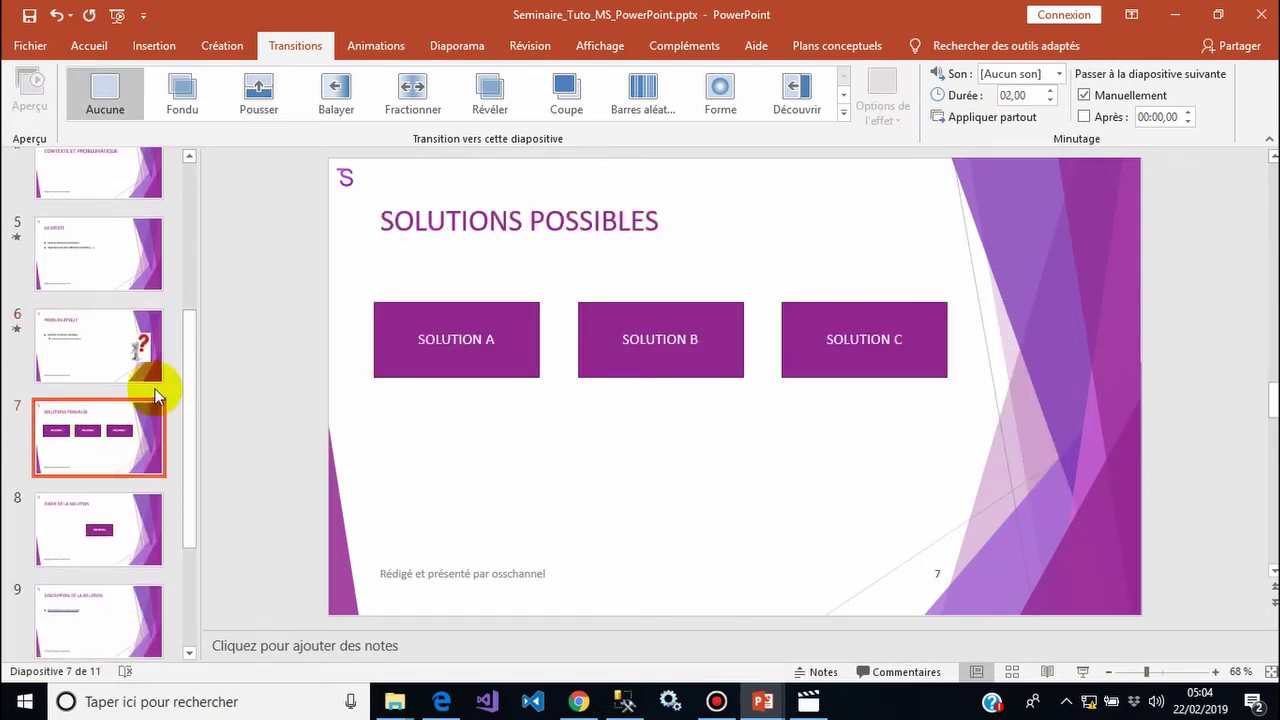
pyautogui.click(114, 360)
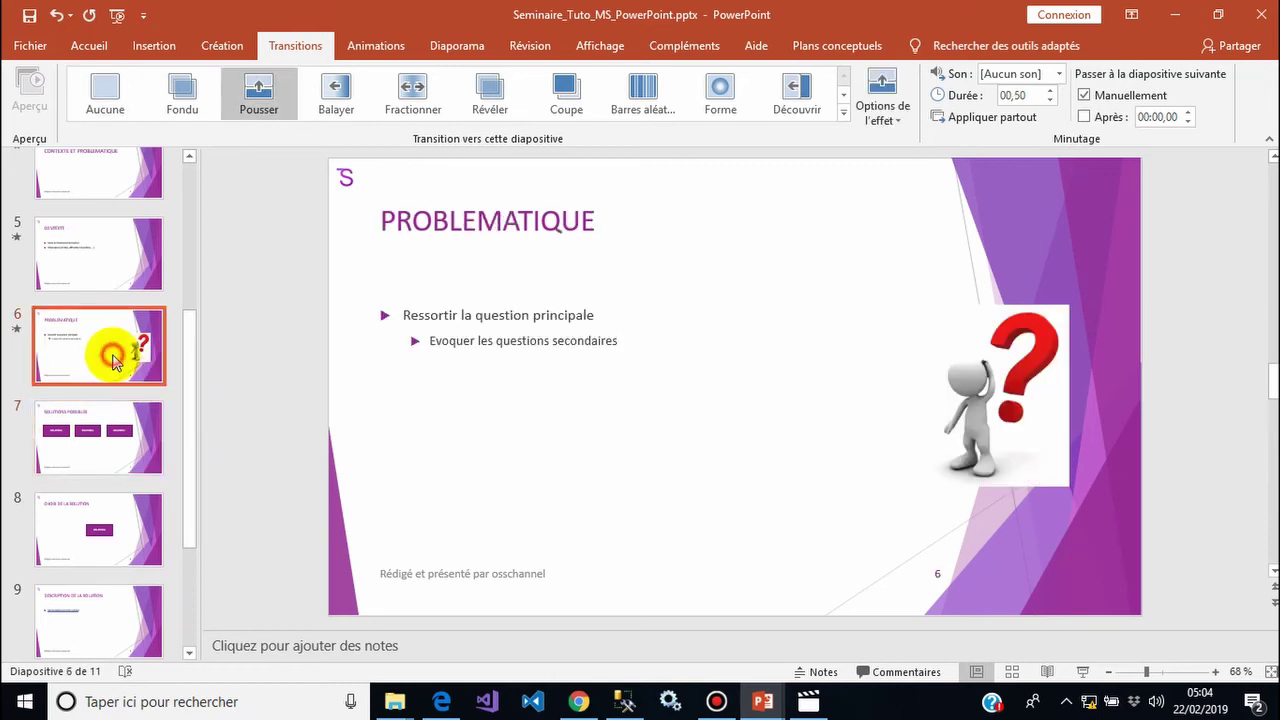
pyautogui.click(101, 440)
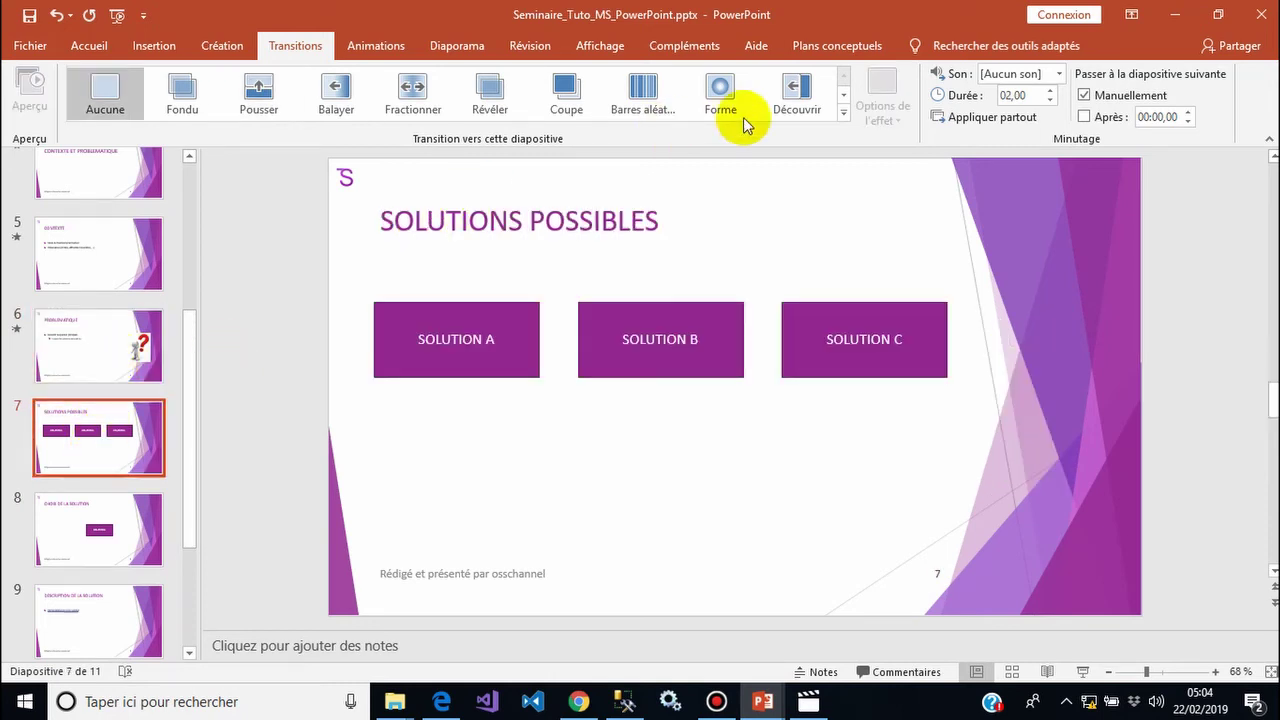
pyautogui.click(843, 119)
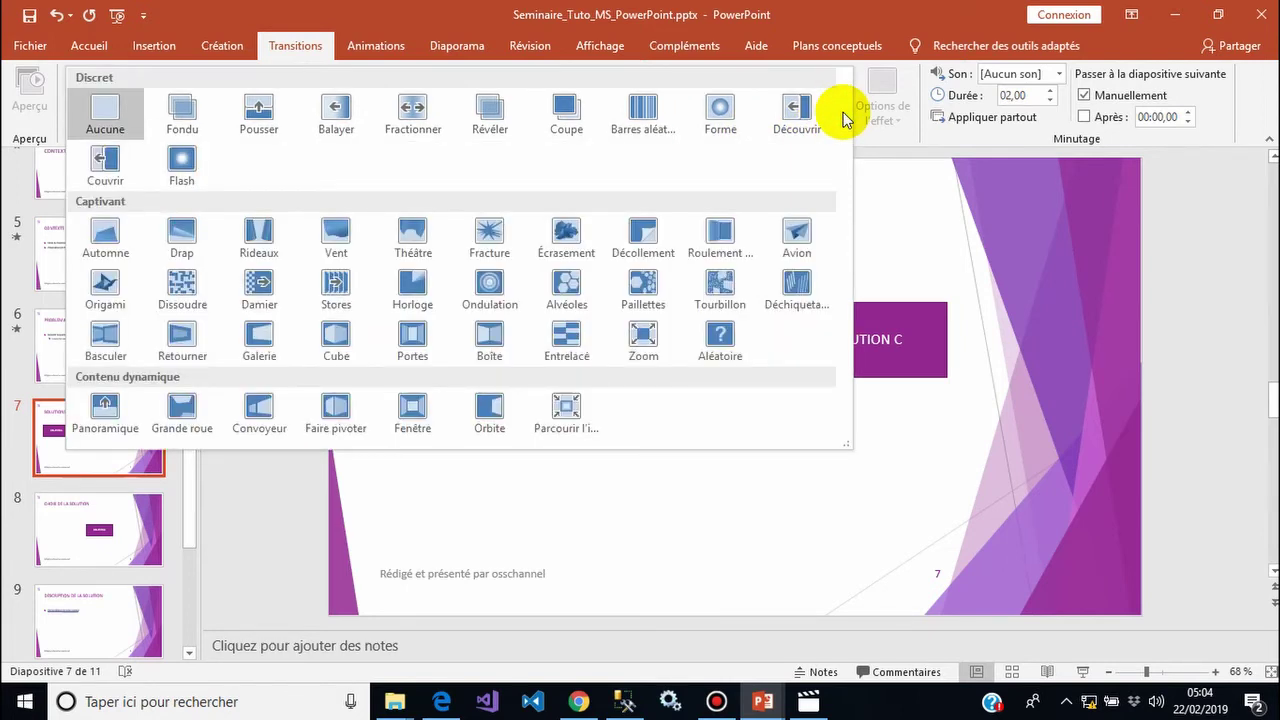
pyautogui.click(489, 238)
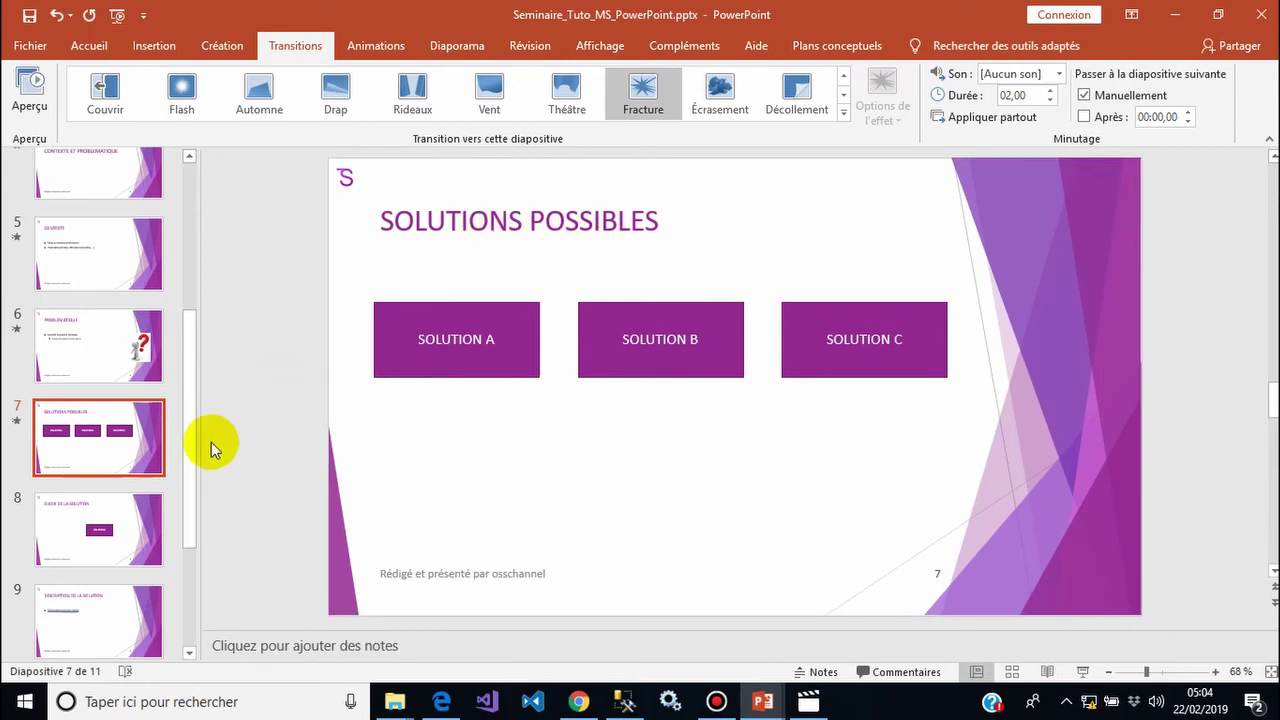
pyautogui.moveTo(185, 452); pyautogui.dragTo(186, 508)
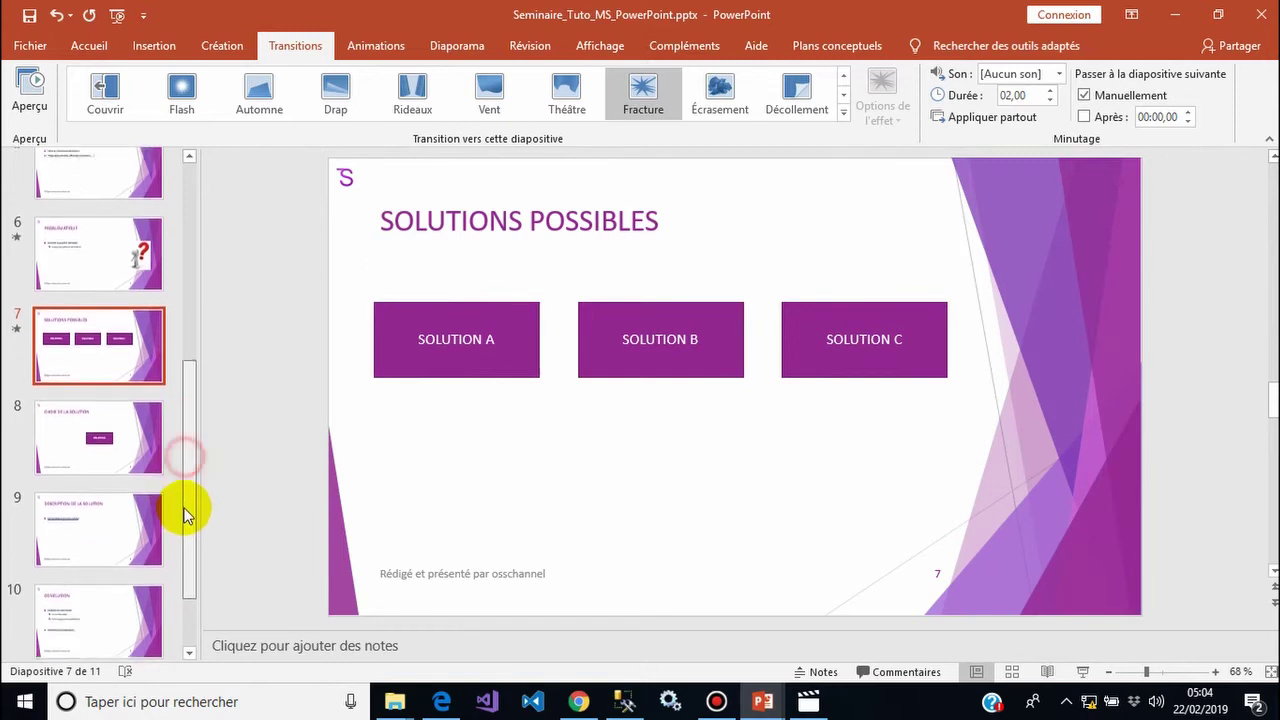
# Apply a 00,75 s Découvrir transition to slide 8, CHOIX DE LA SOLUTION.
pyautogui.click(100, 424)
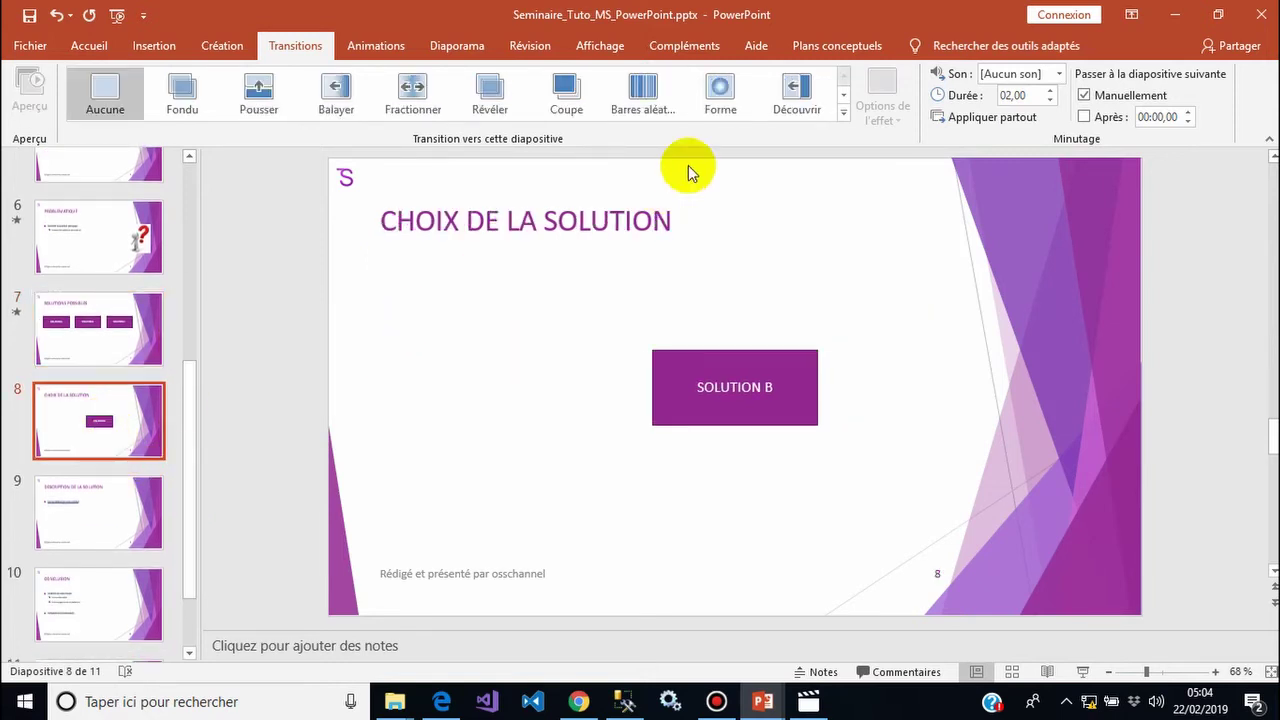
pyautogui.click(796, 100)
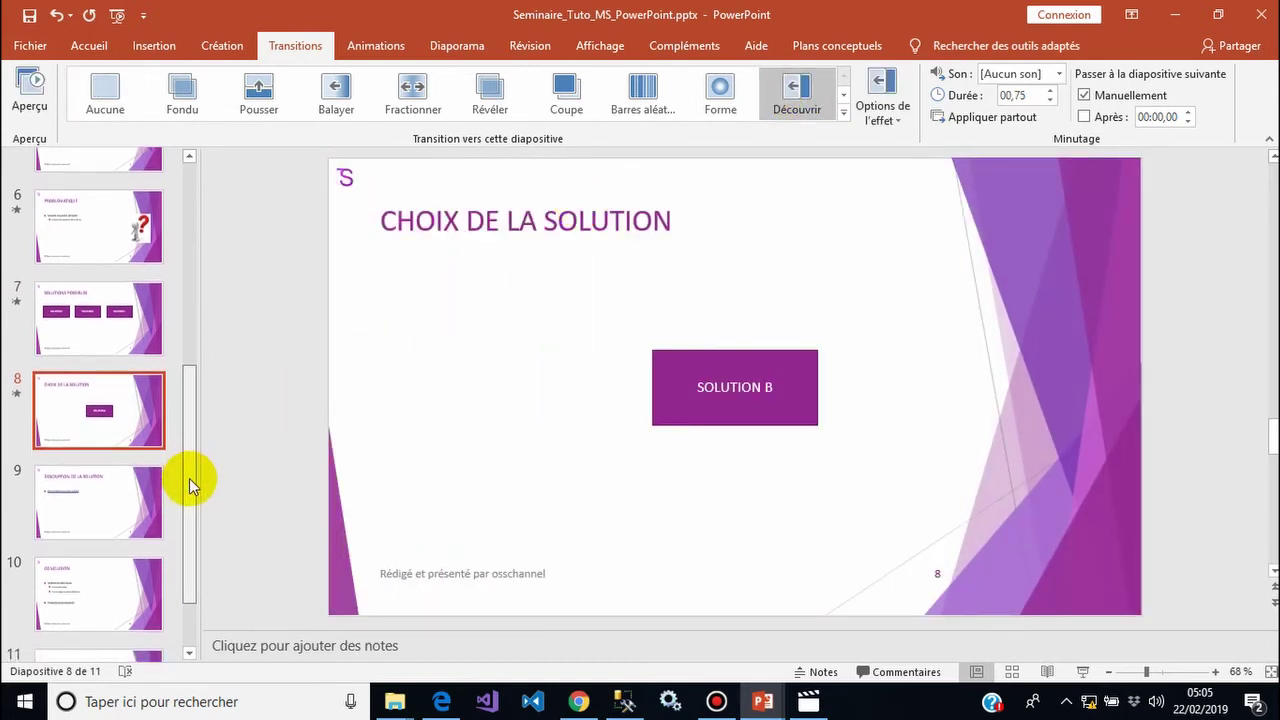
pyautogui.moveTo(189, 478); pyautogui.dragTo(189, 499)
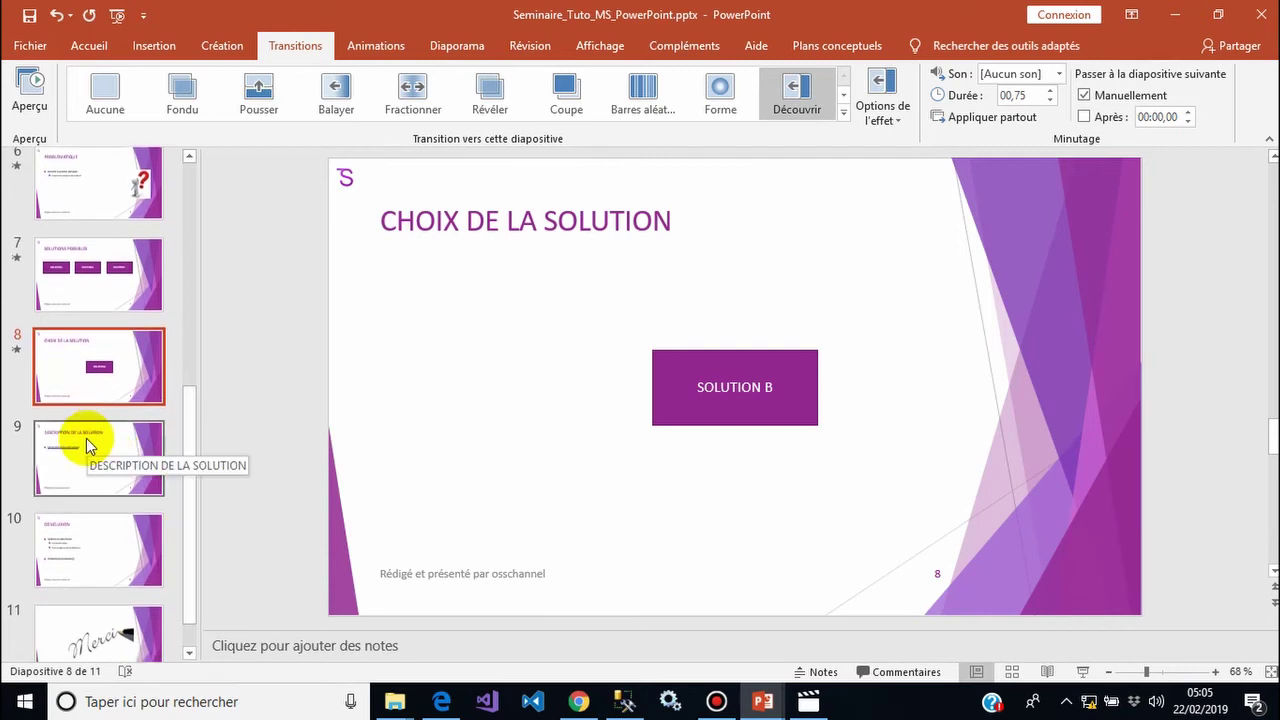
# Apply a 00,90 s Zoom transition to slide 9, DESCRIPTION DE LA SOLUTION.
pyautogui.click(88, 443)
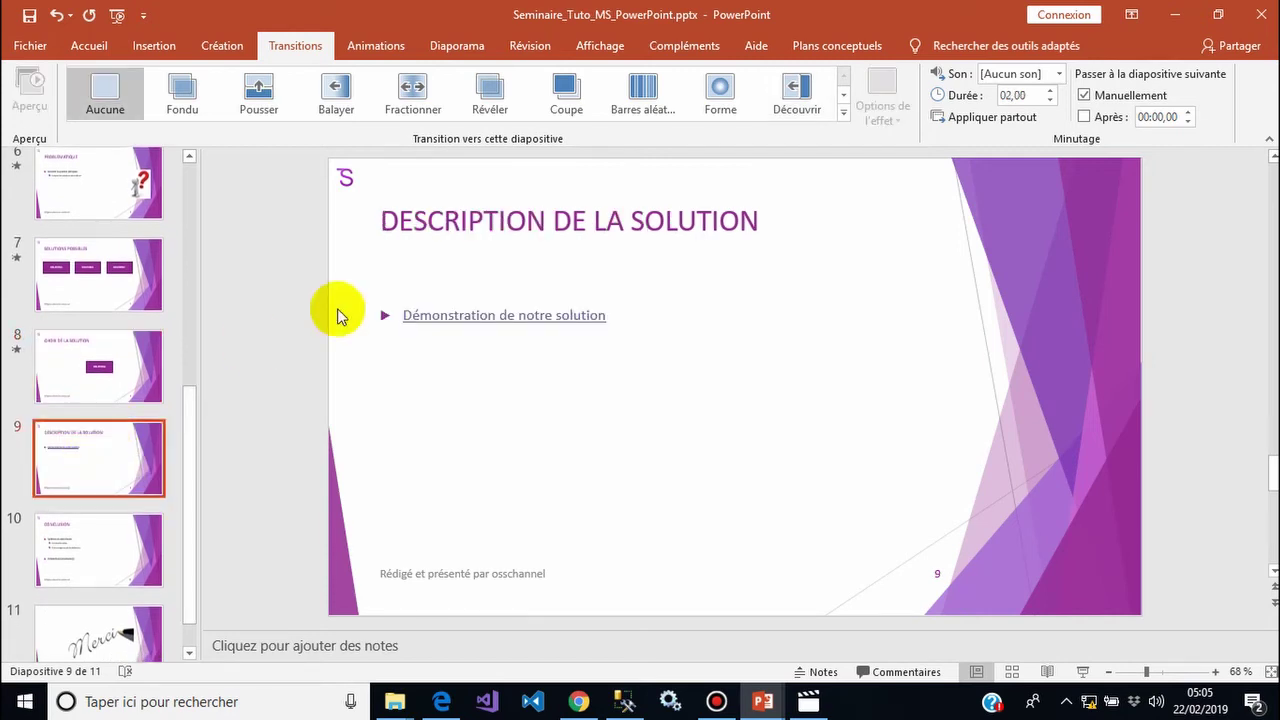
pyautogui.click(843, 113)
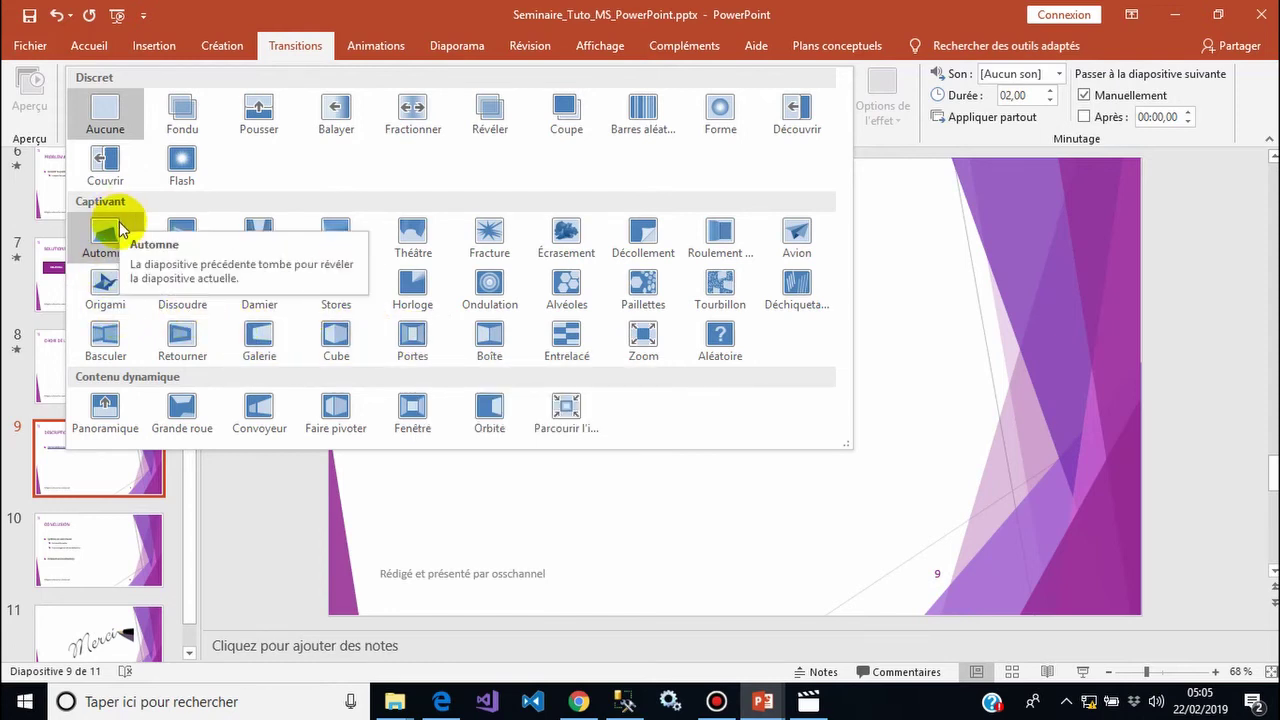
pyautogui.click(640, 340)
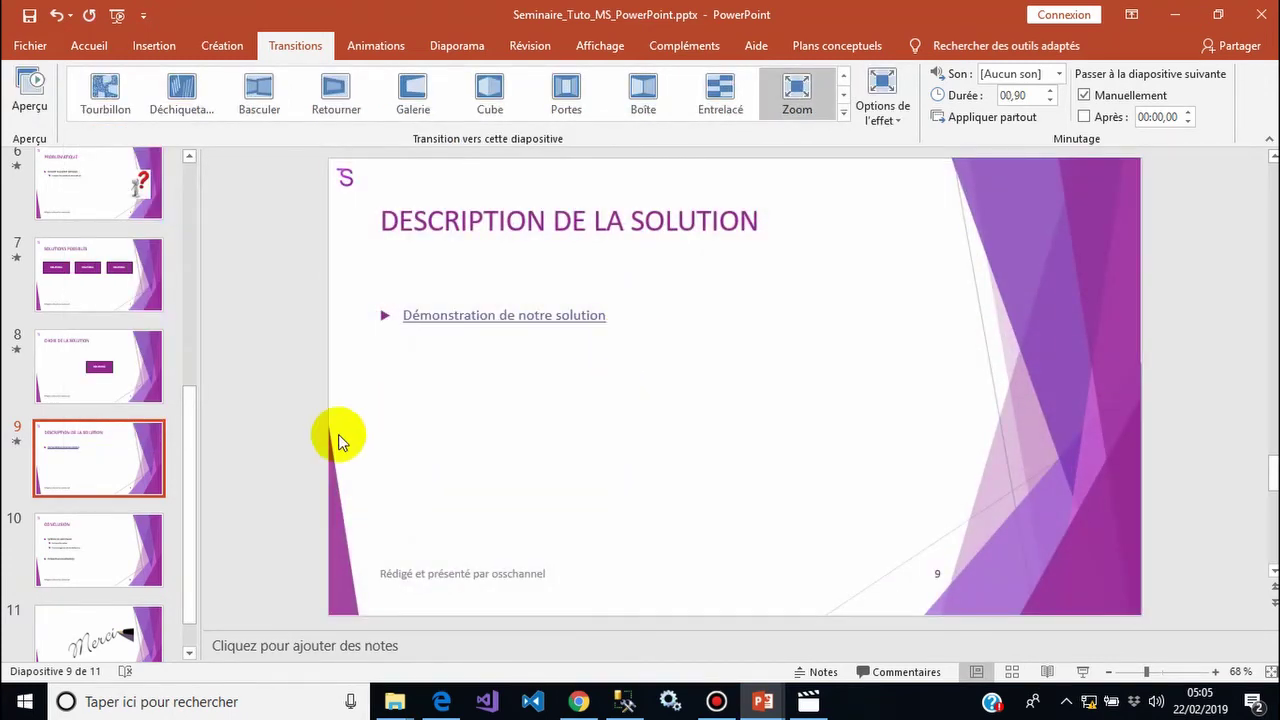
# Apply a 01,50 s Fractionner transition to slide 10, CONCLUSION.
pyautogui.moveTo(193, 478); pyautogui.dragTo(191, 531)
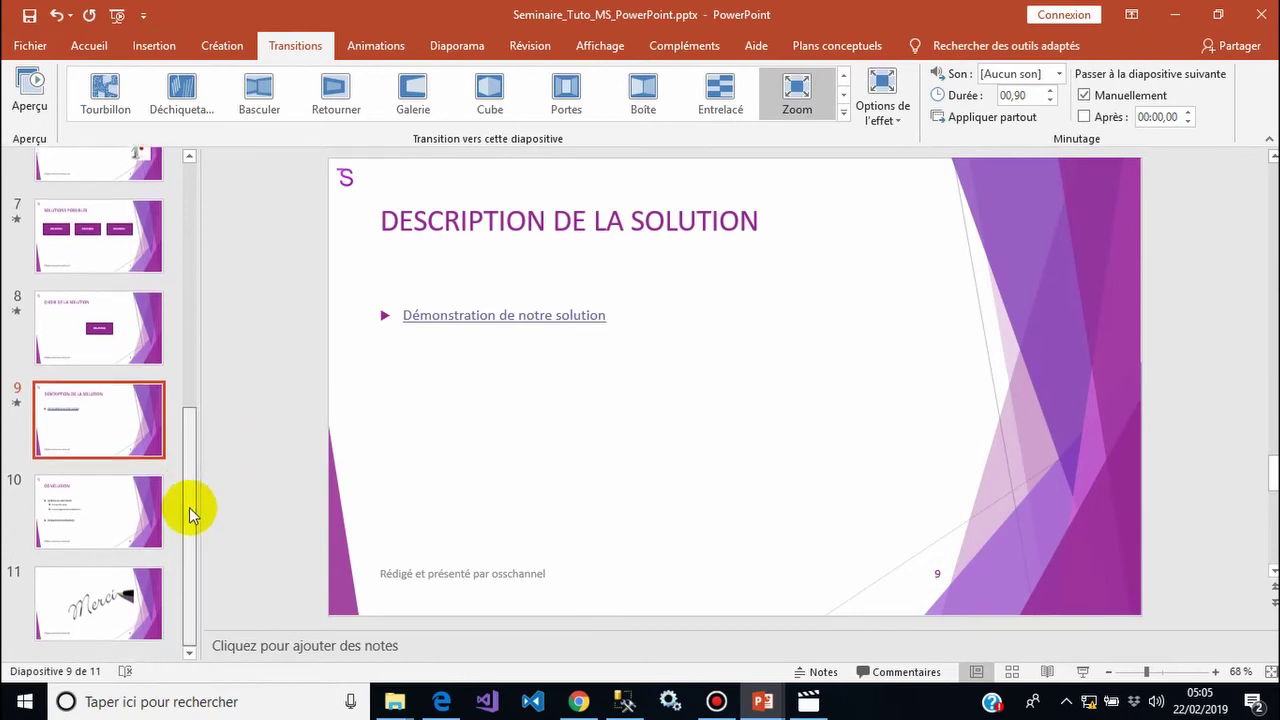
pyautogui.click(115, 506)
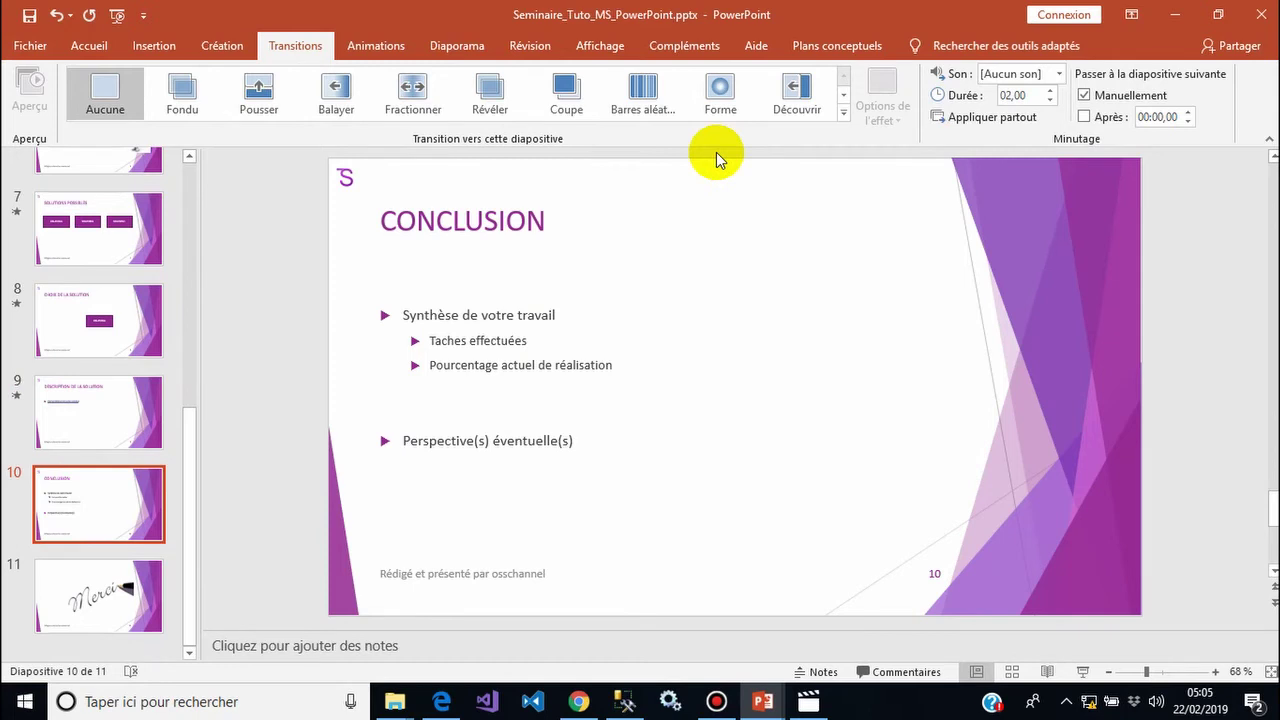
pyautogui.click(411, 95)
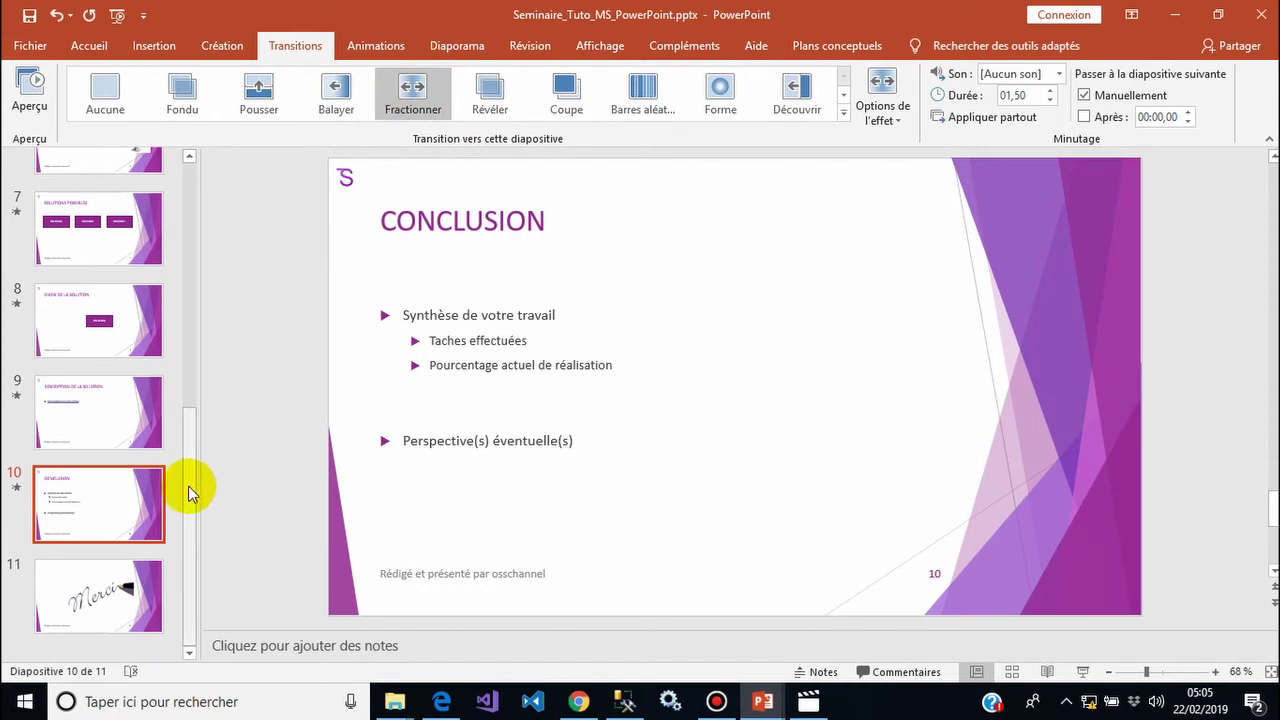
# Give the Merci slide a 00,75 s Roulement transition and start the slideshow from the beginning.
pyautogui.click(128, 592)
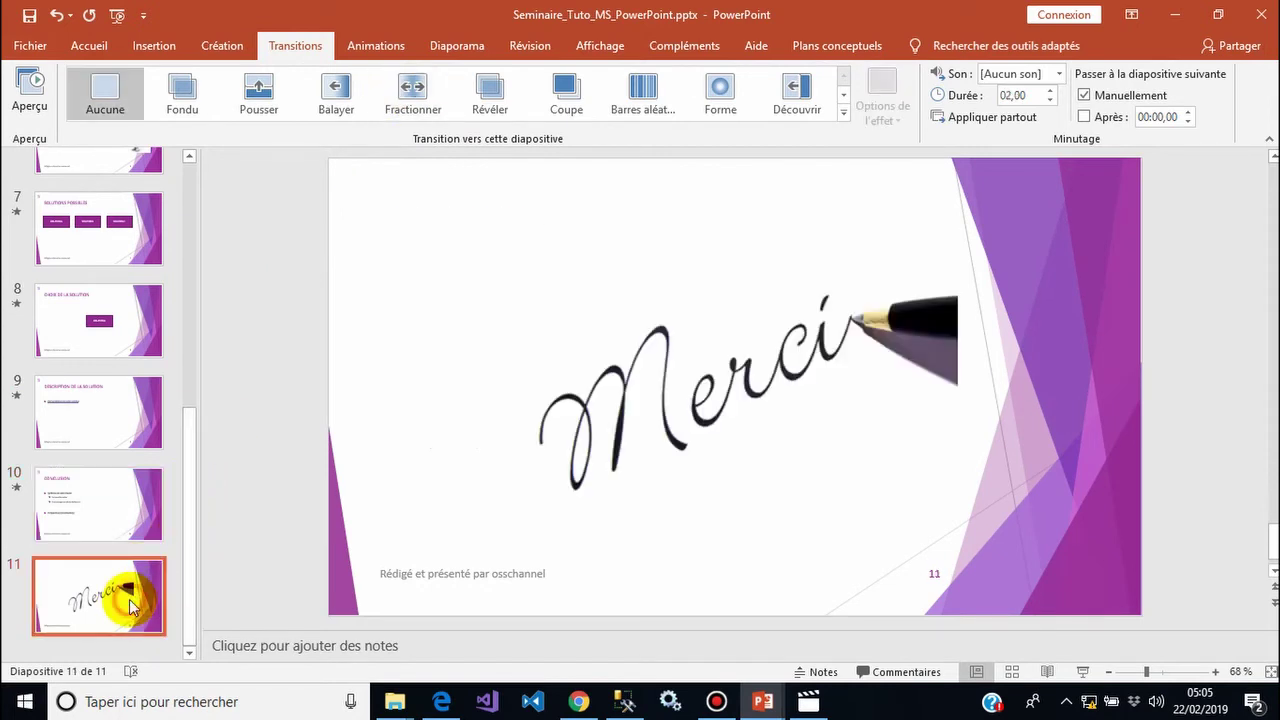
pyautogui.click(842, 110)
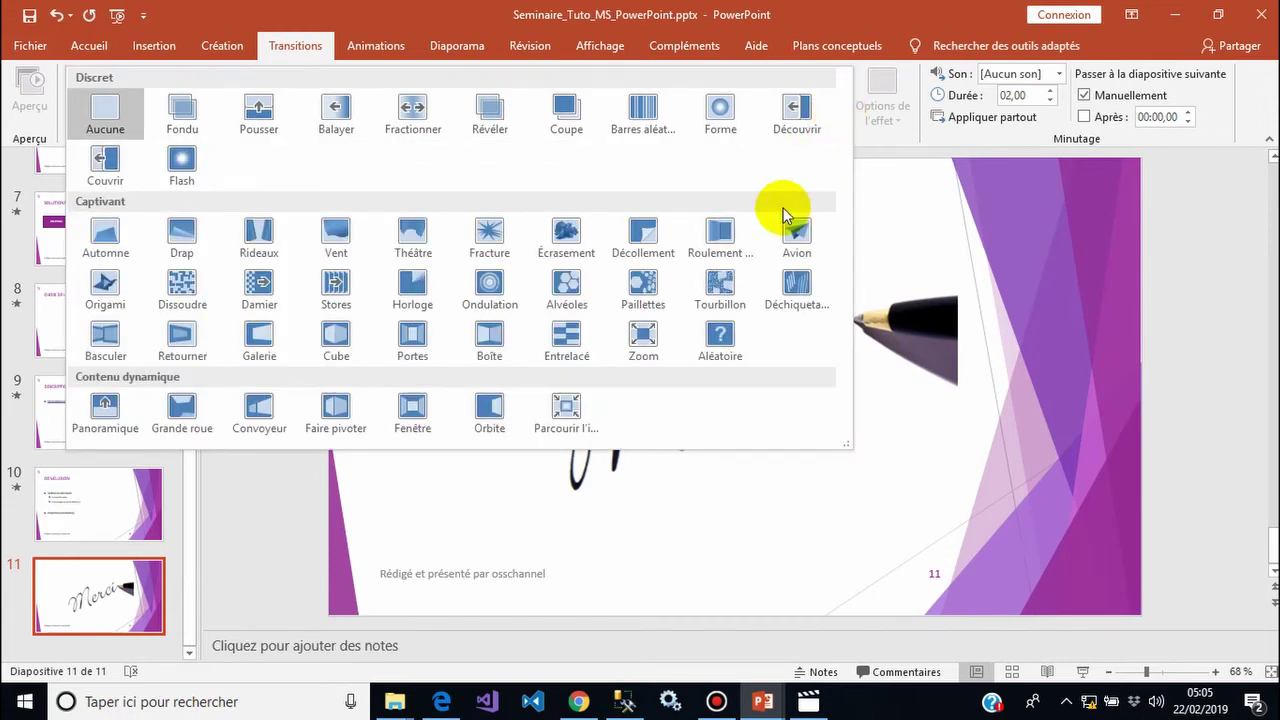
pyautogui.click(720, 230)
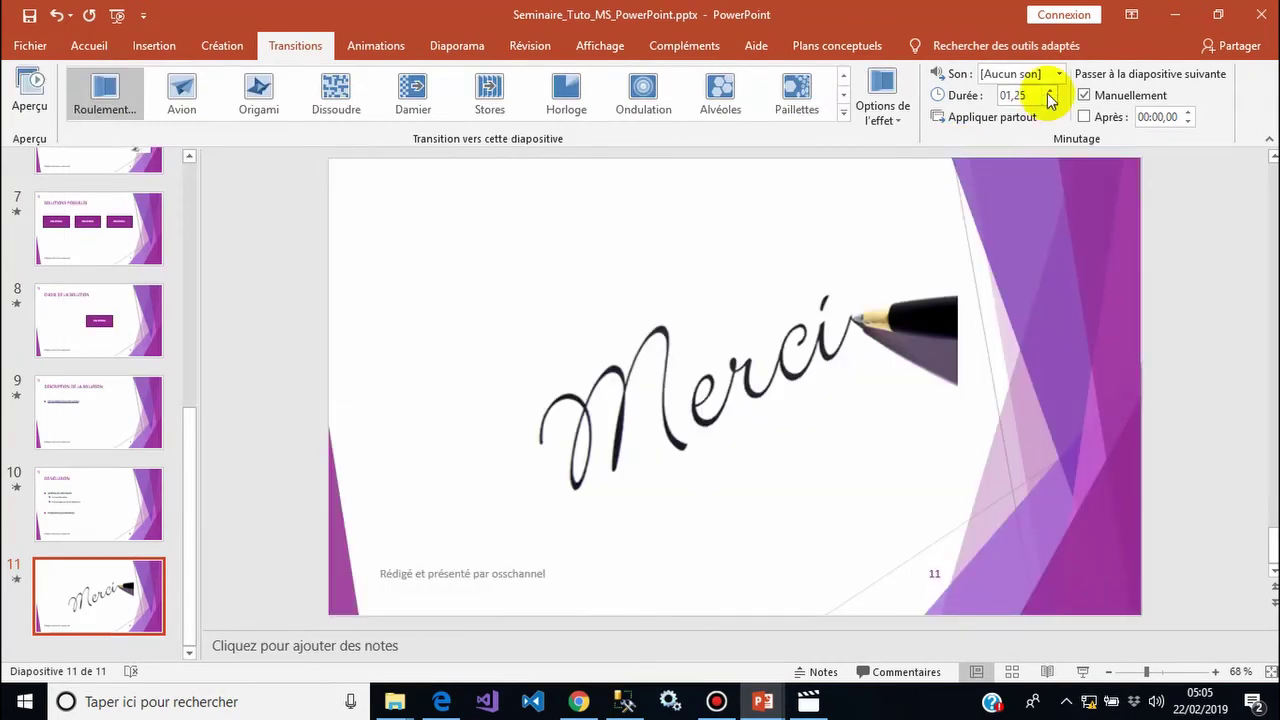
pyautogui.click(1050, 99)
pyautogui.click(1050, 99)
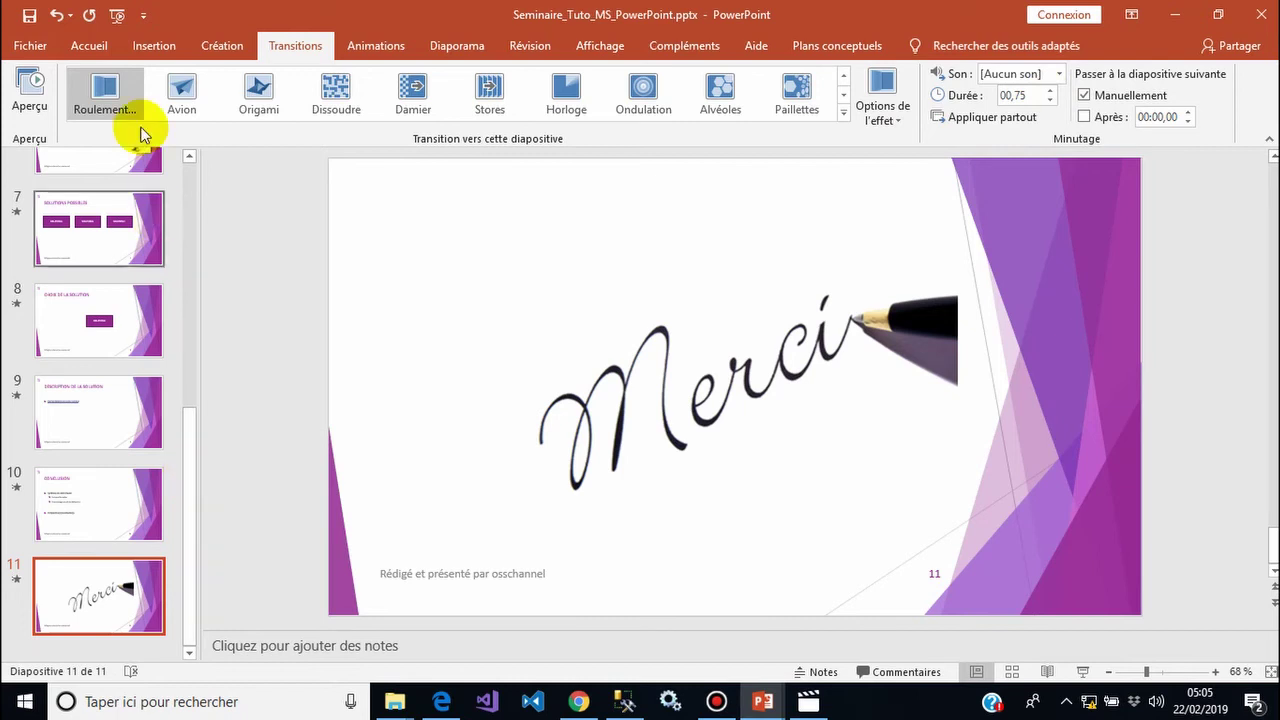
pyautogui.click(117, 17)
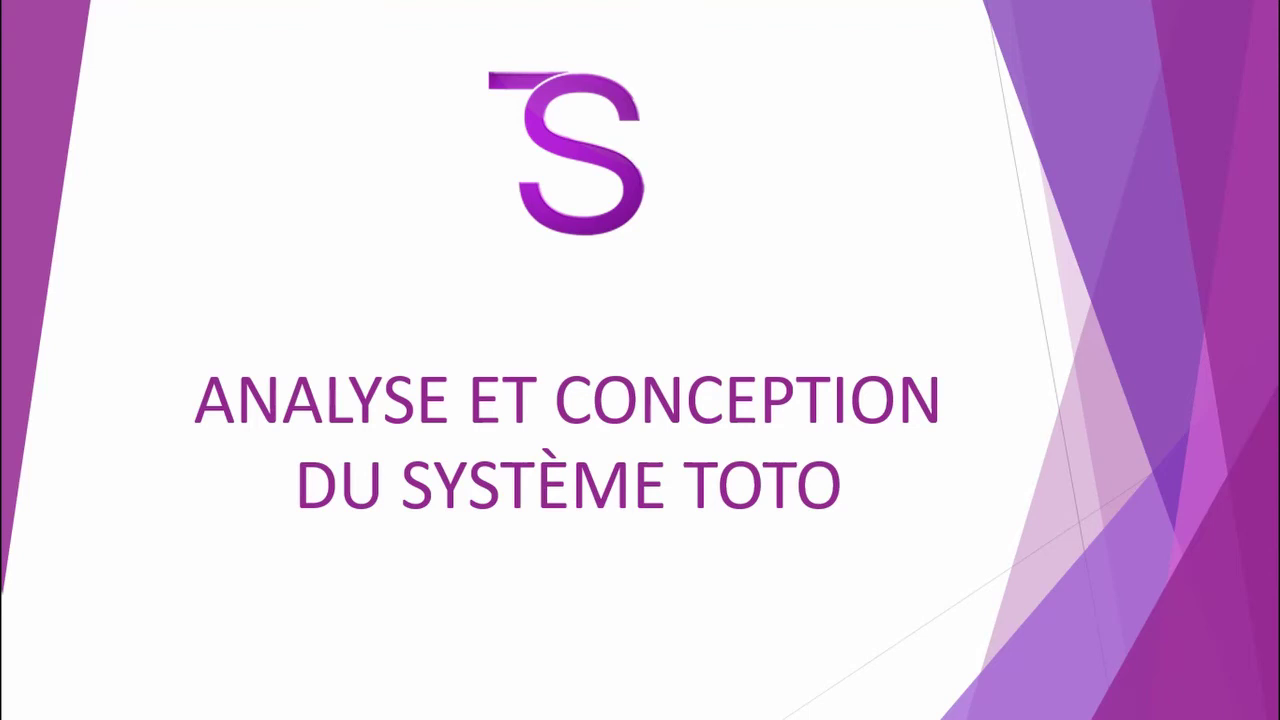
# Advance the slideshow from PLAN through to Merci, then step back to slide 9.
pyautogui.press('Right')
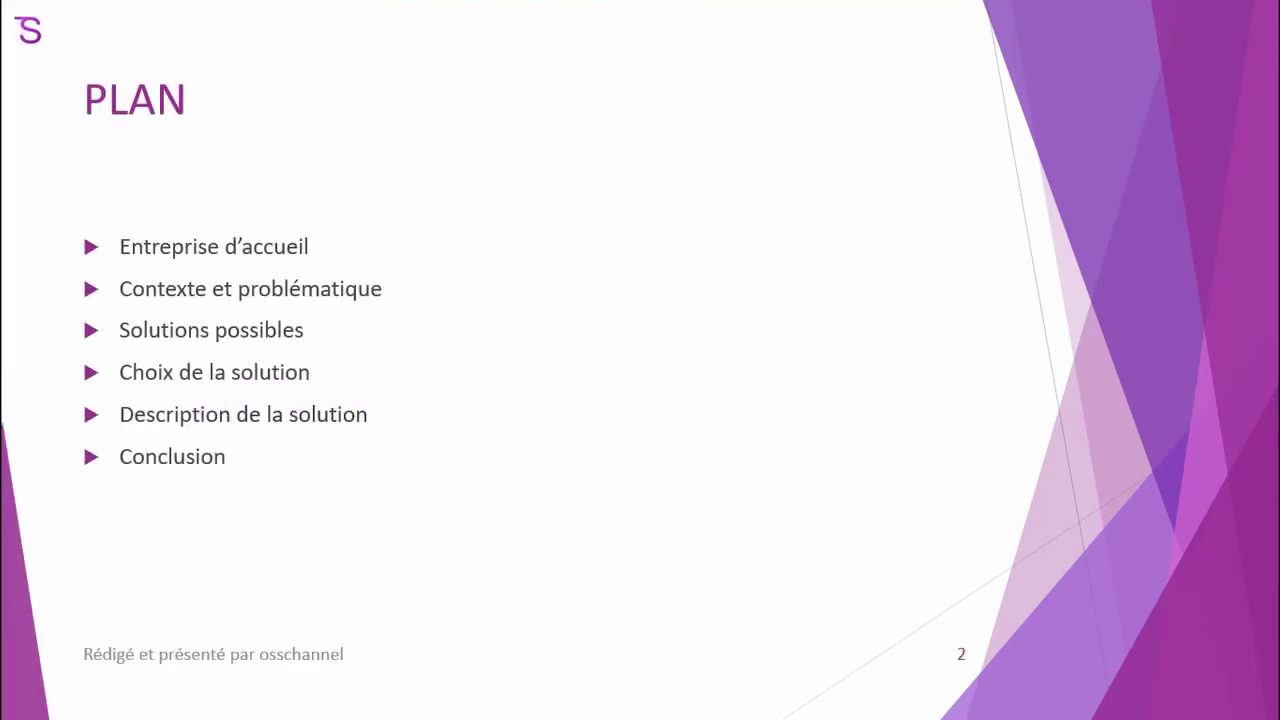
pyautogui.press('Right')
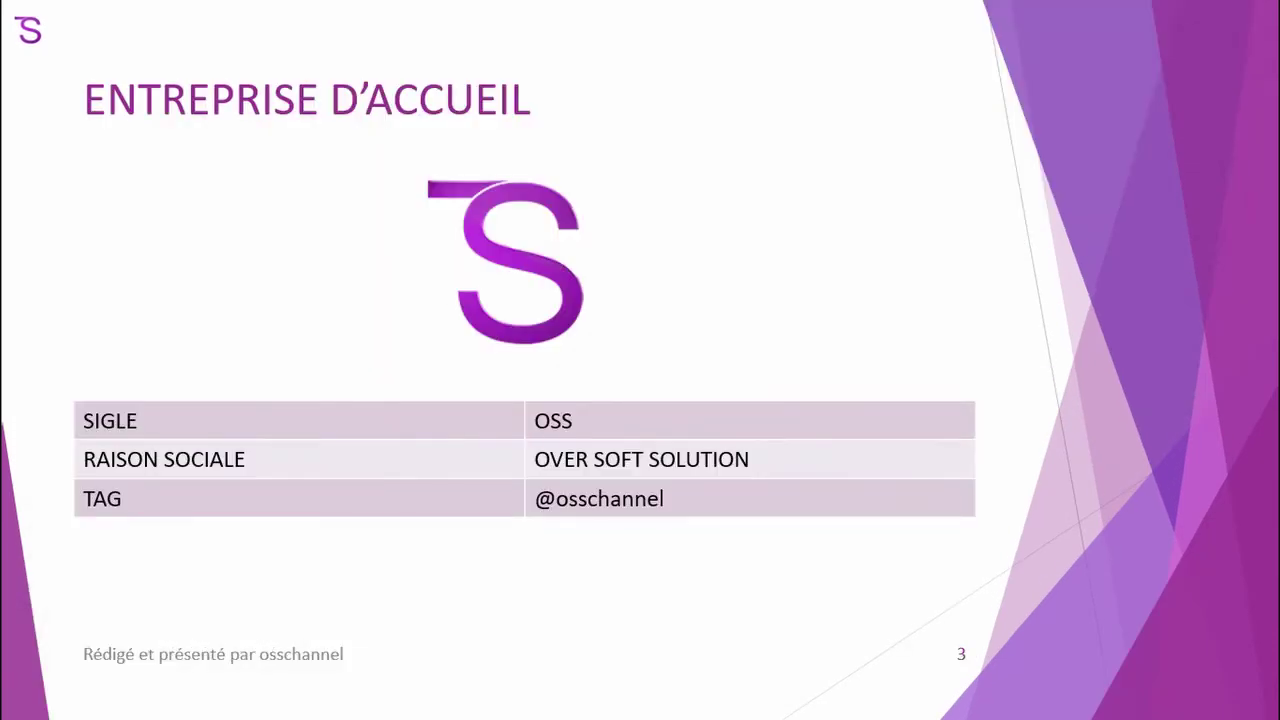
pyautogui.press('Right')
pyautogui.press('Right')
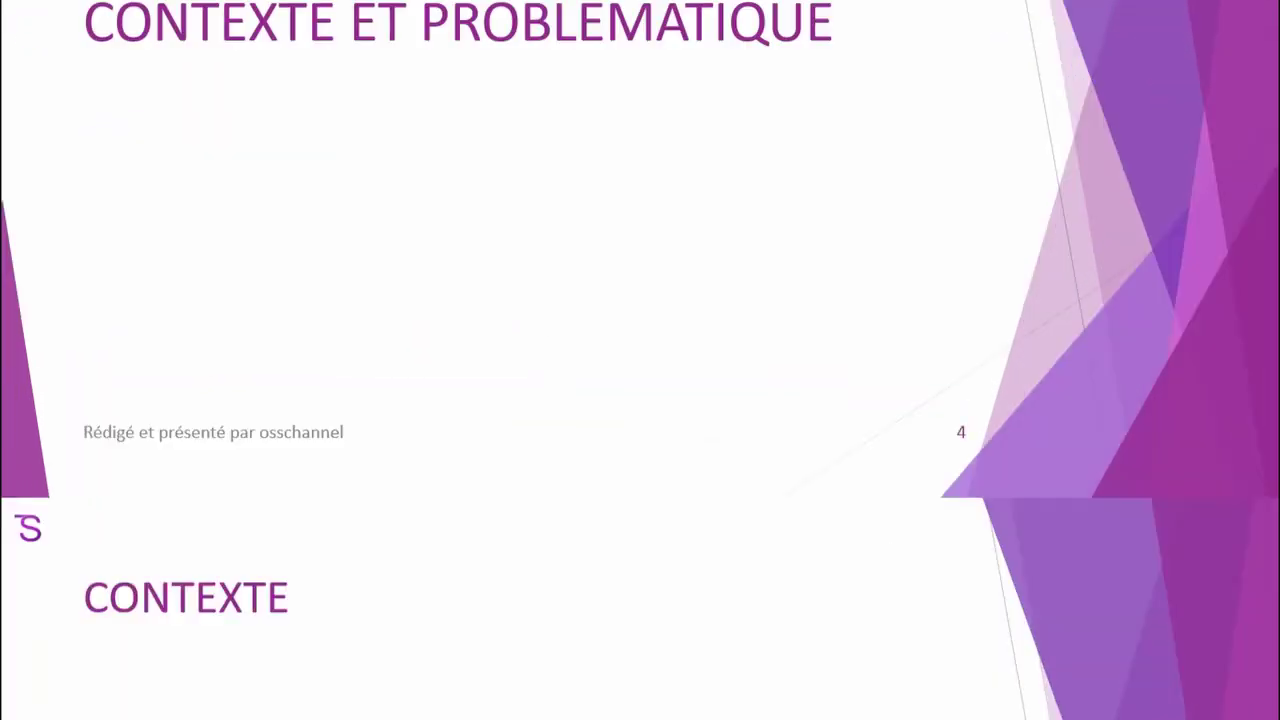
pyautogui.press('Right')
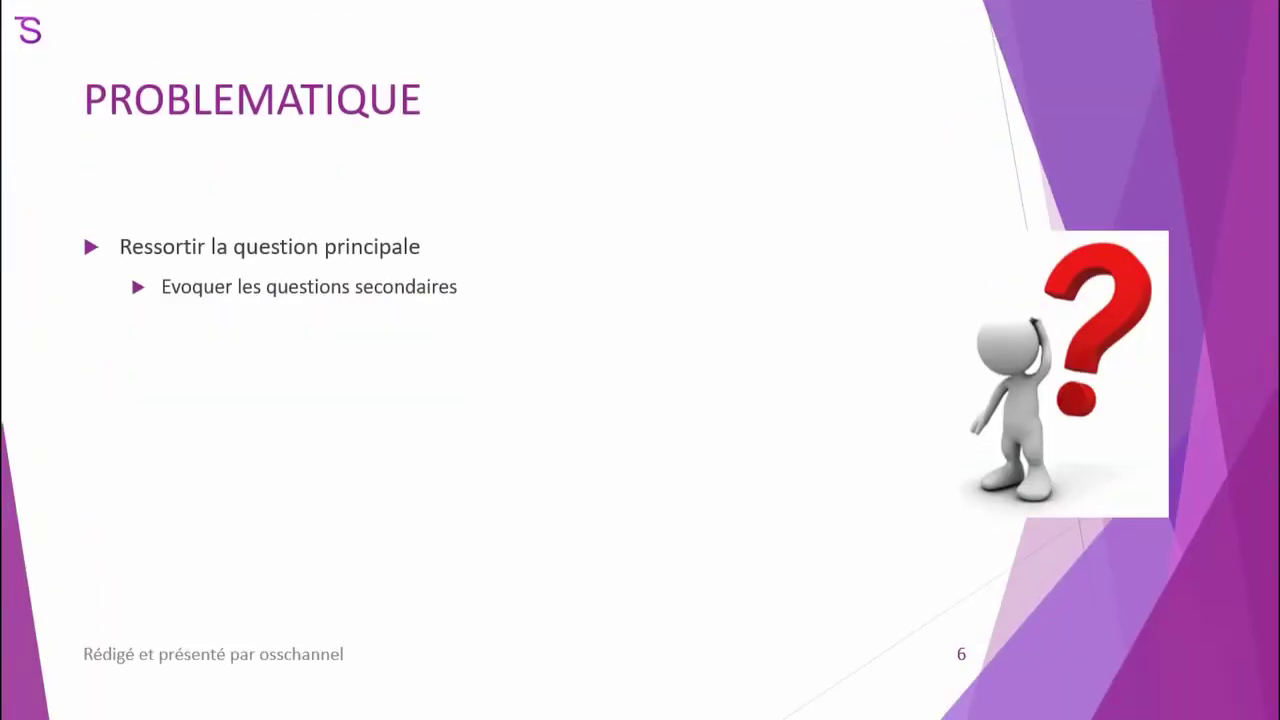
pyautogui.press('Right')
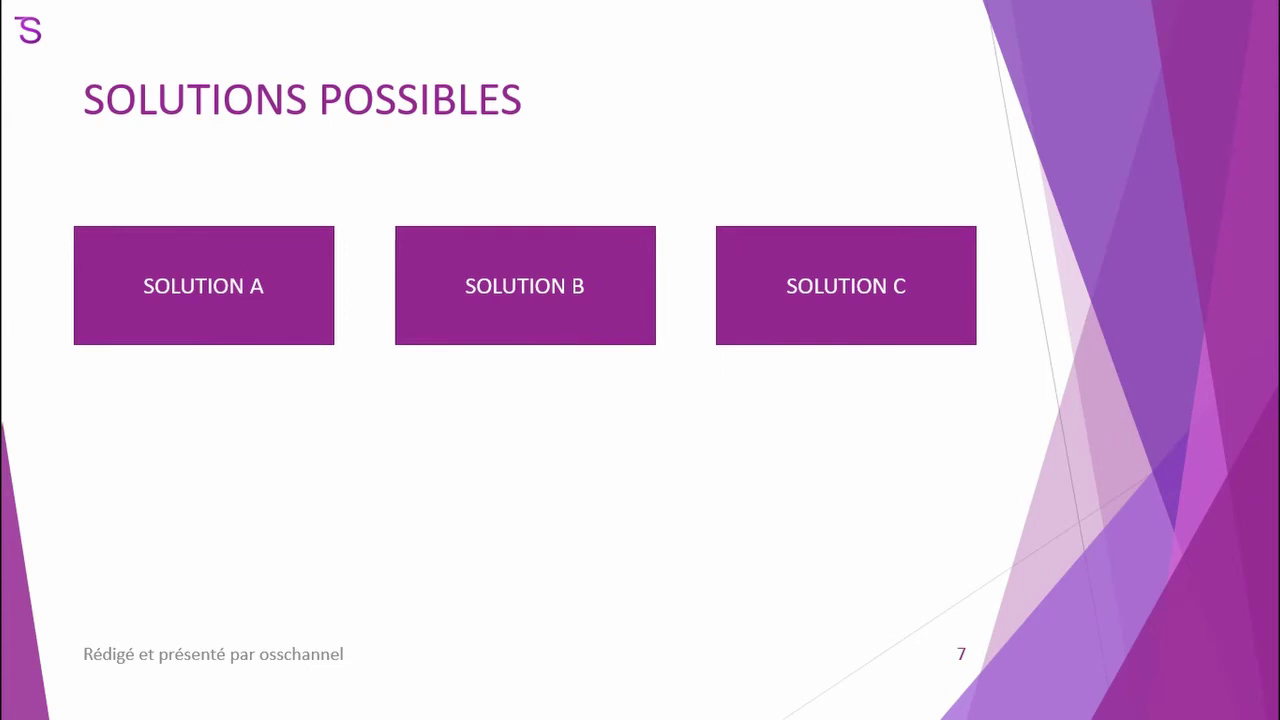
pyautogui.press('Right')
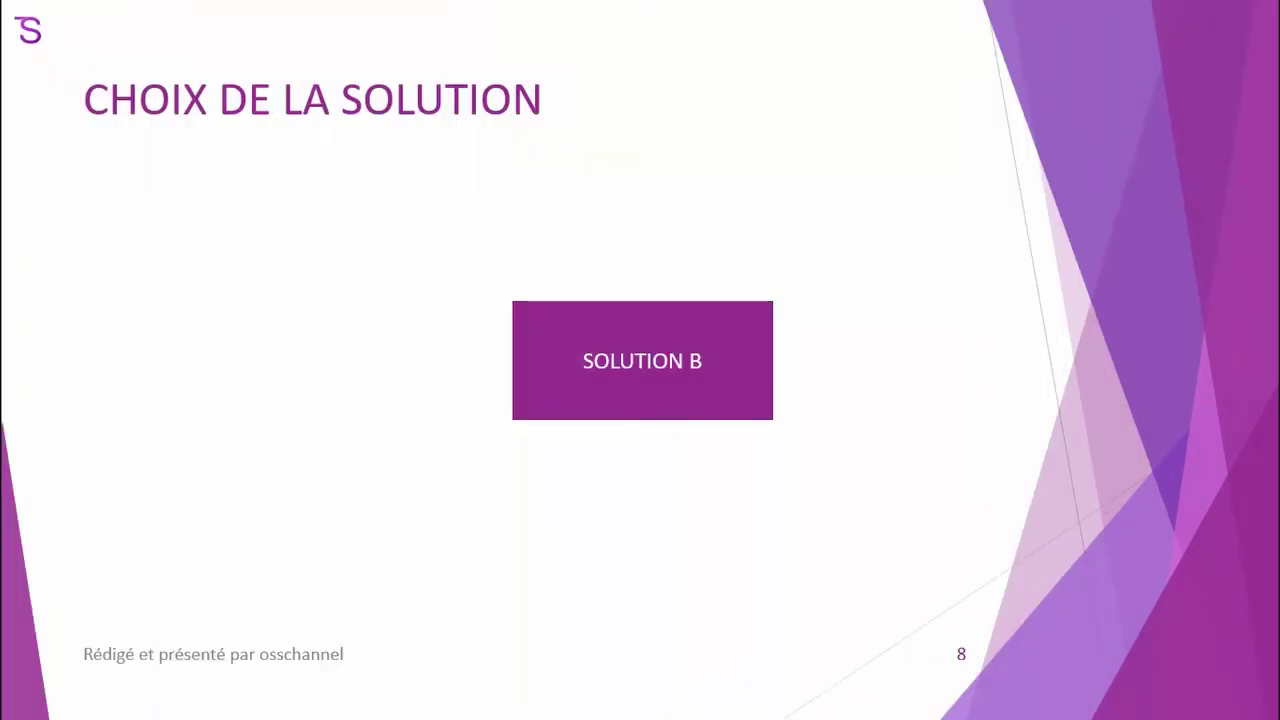
pyautogui.press('Right')
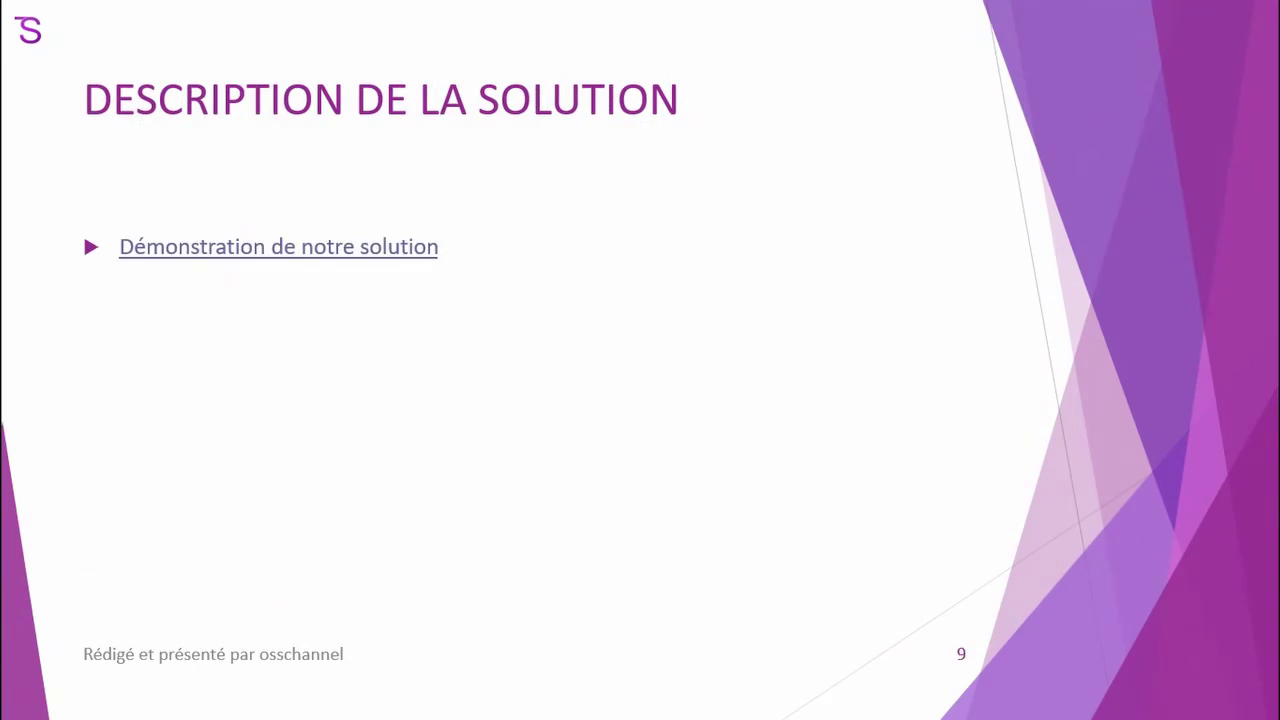
pyautogui.press('Right')
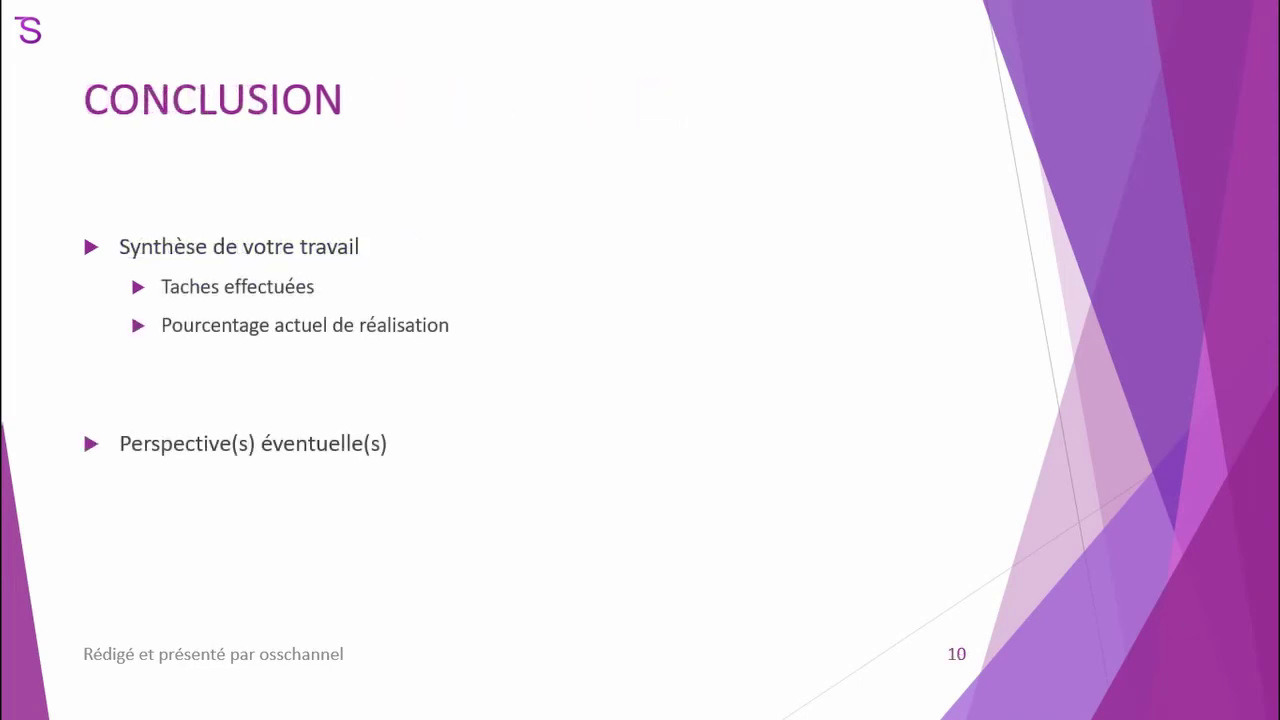
pyautogui.press('Right')
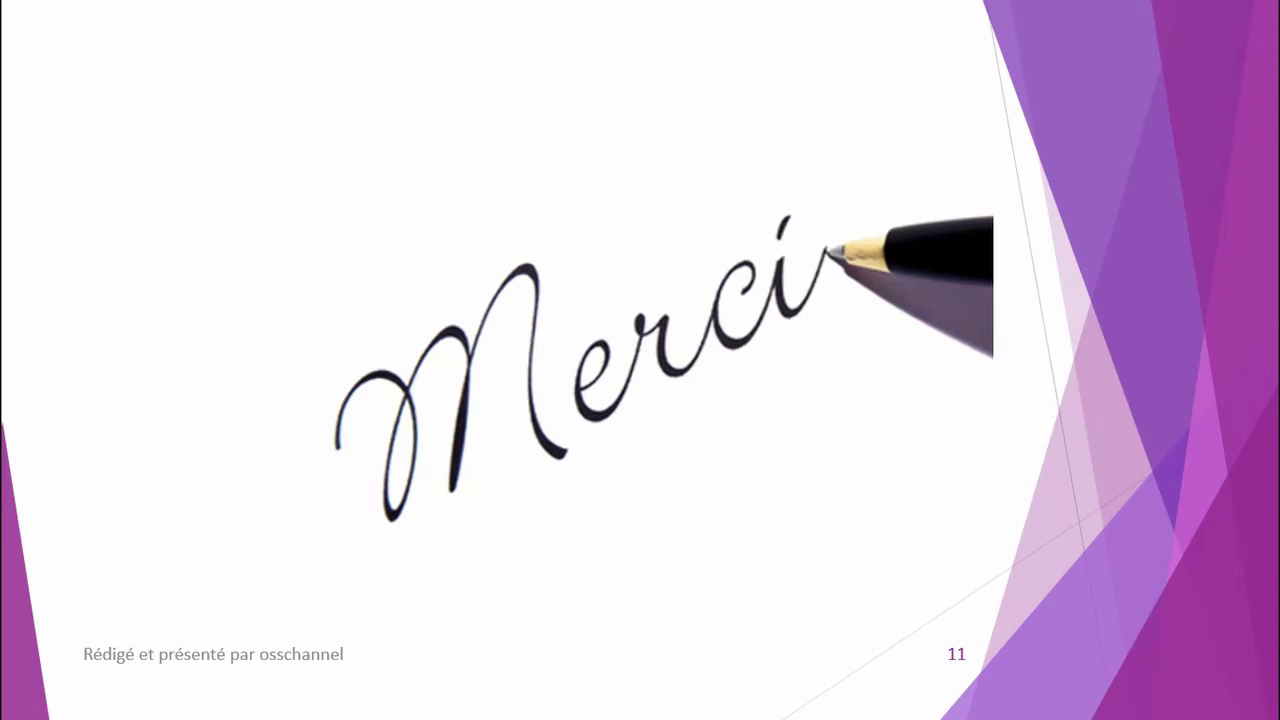
pyautogui.press('Left')
pyautogui.press('Left')
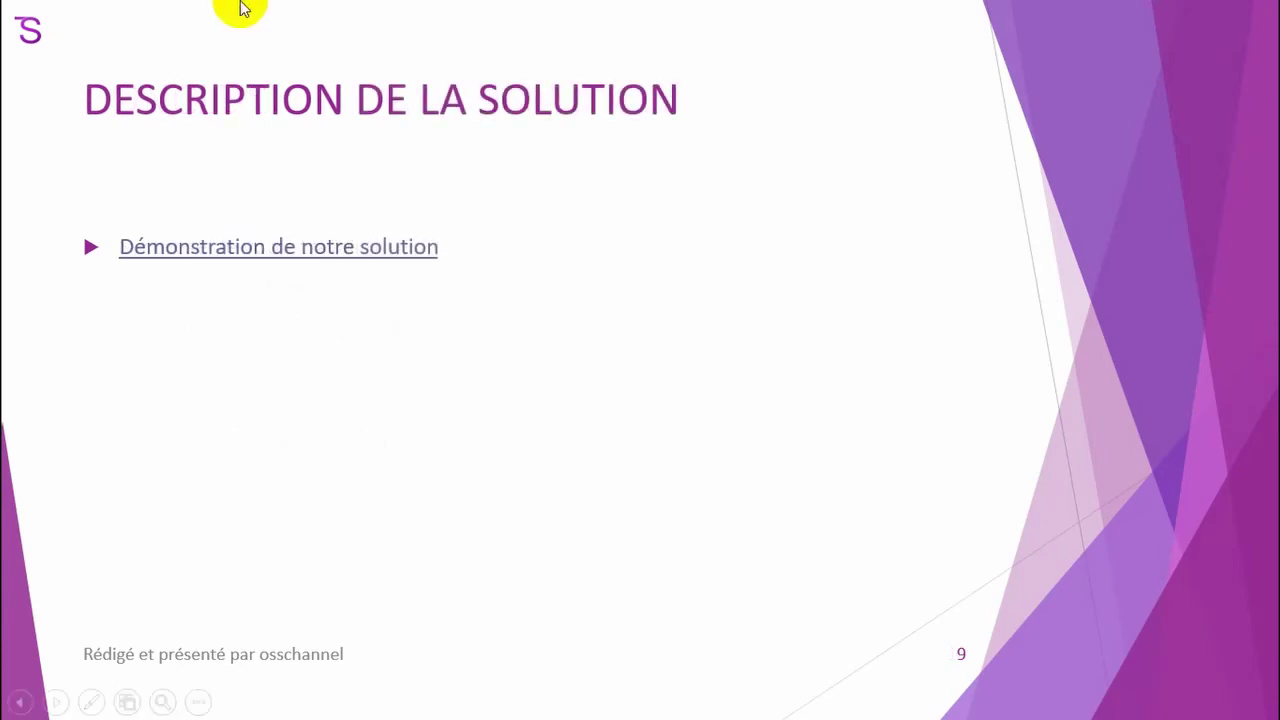
pyautogui.moveTo(290, 247)
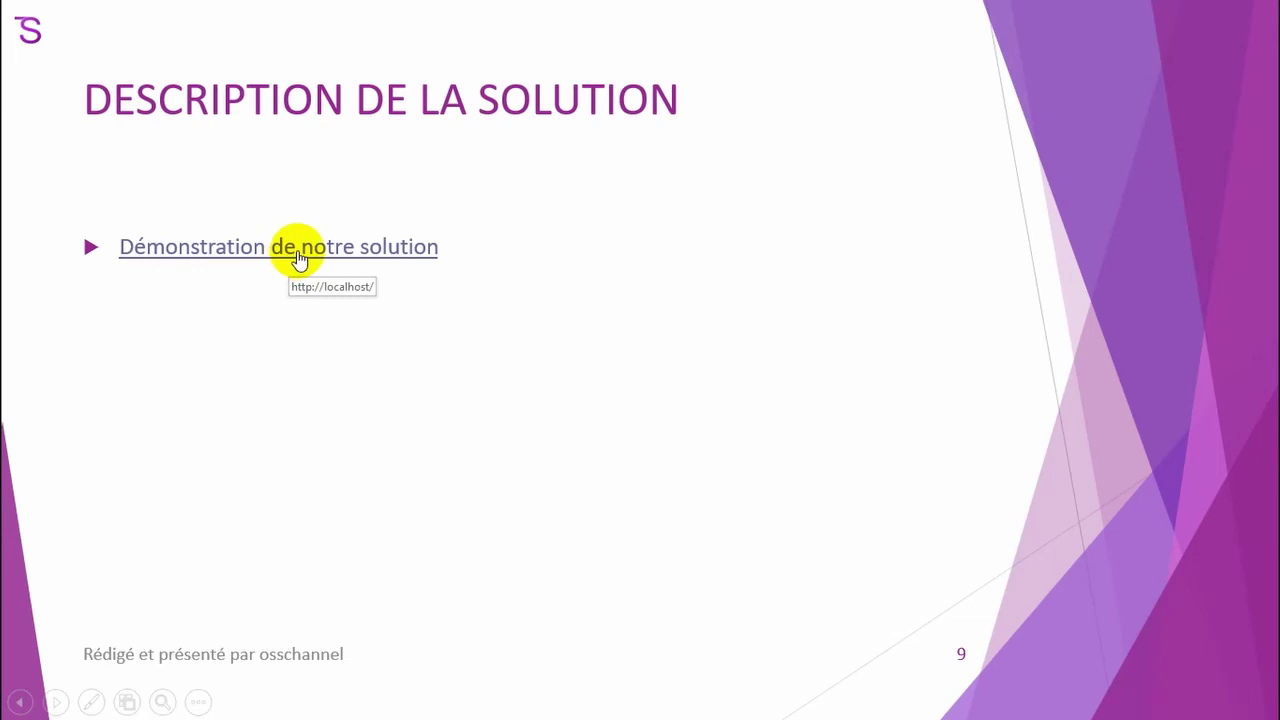
# Follow the 'Démonstration de notre solution' link to the localhost IIS page, then return to the slideshow.
pyautogui.click(297, 255)
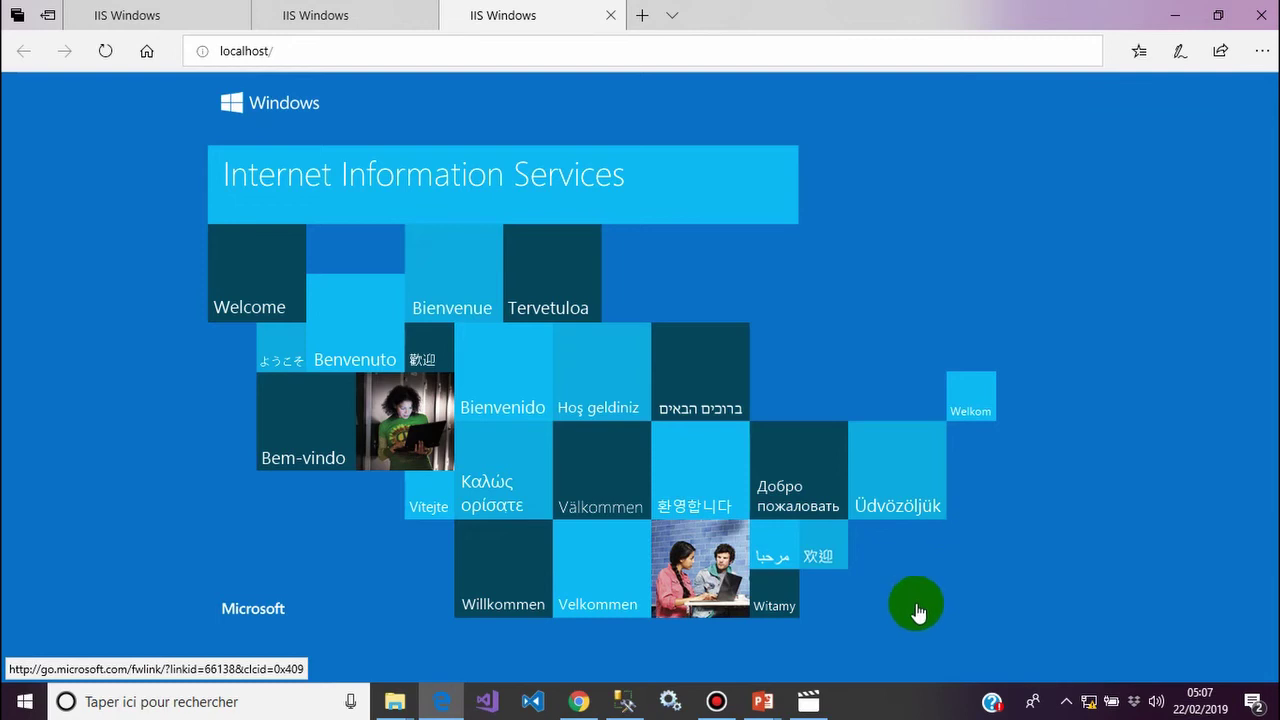
pyautogui.click(762, 702)
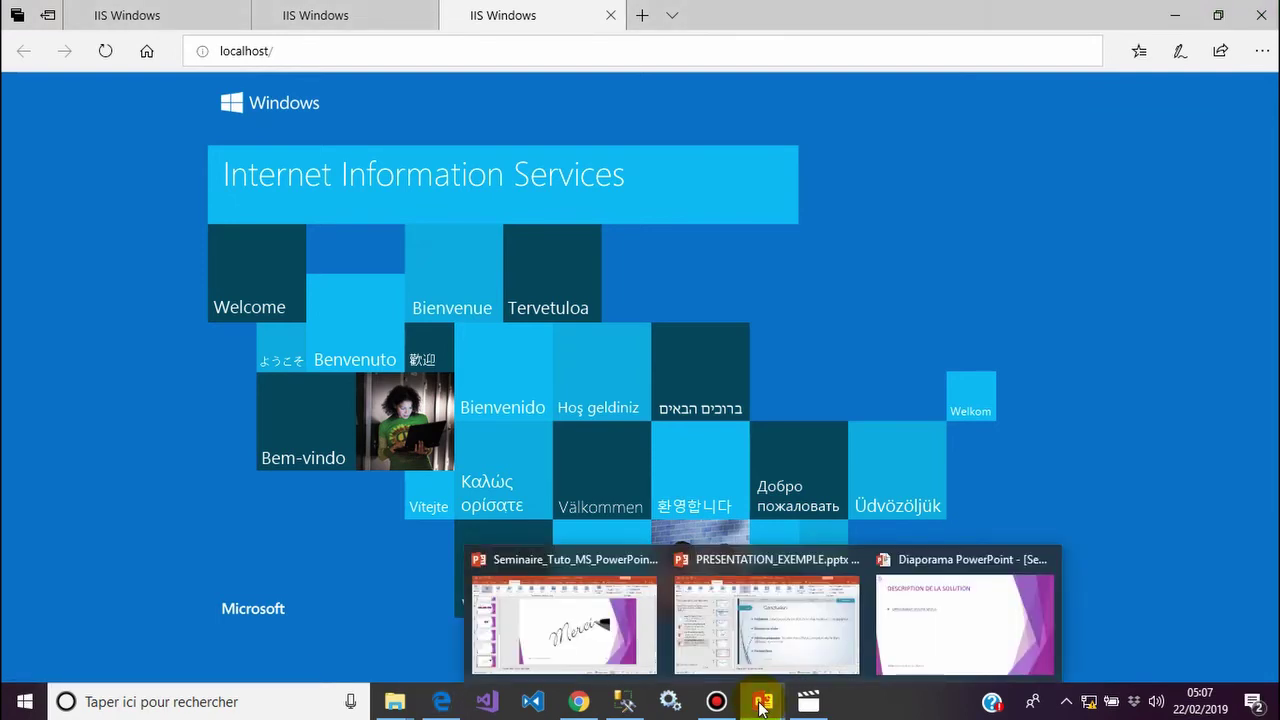
pyautogui.click(951, 615)
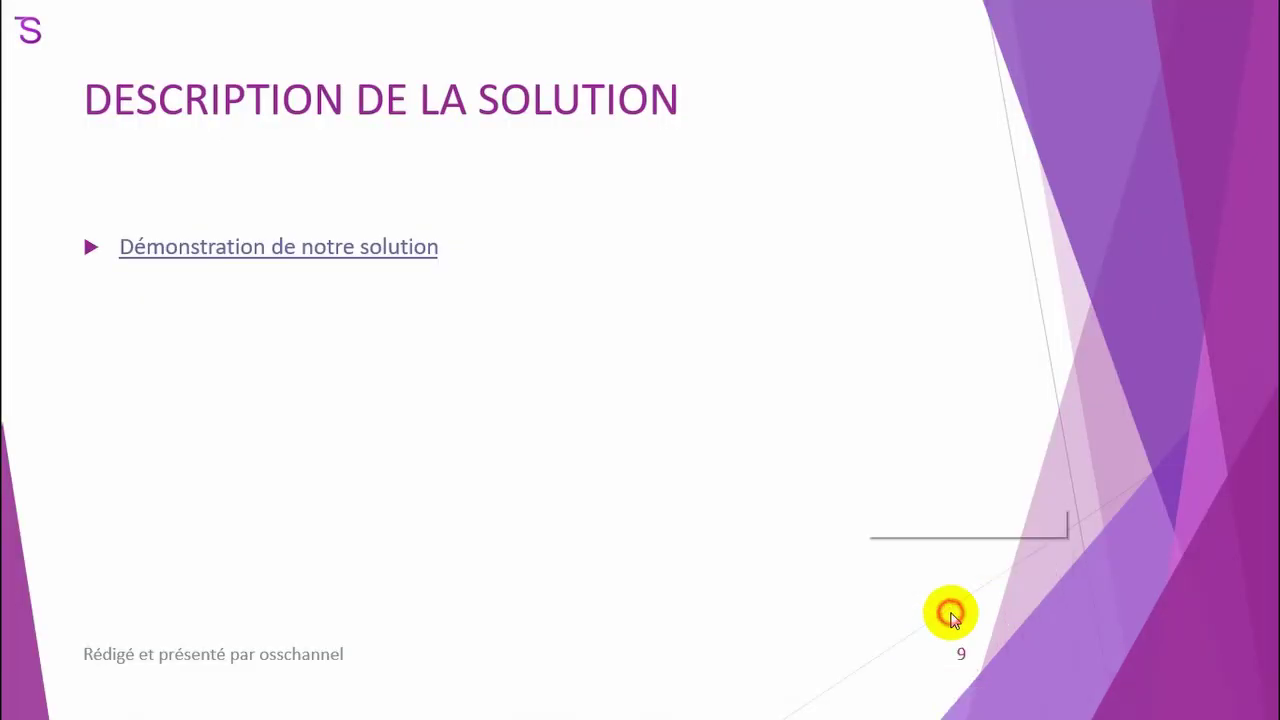
# Advance through CONCLUSION and Merci, exit the slideshow, and save the presentation.
pyautogui.click(883, 542)
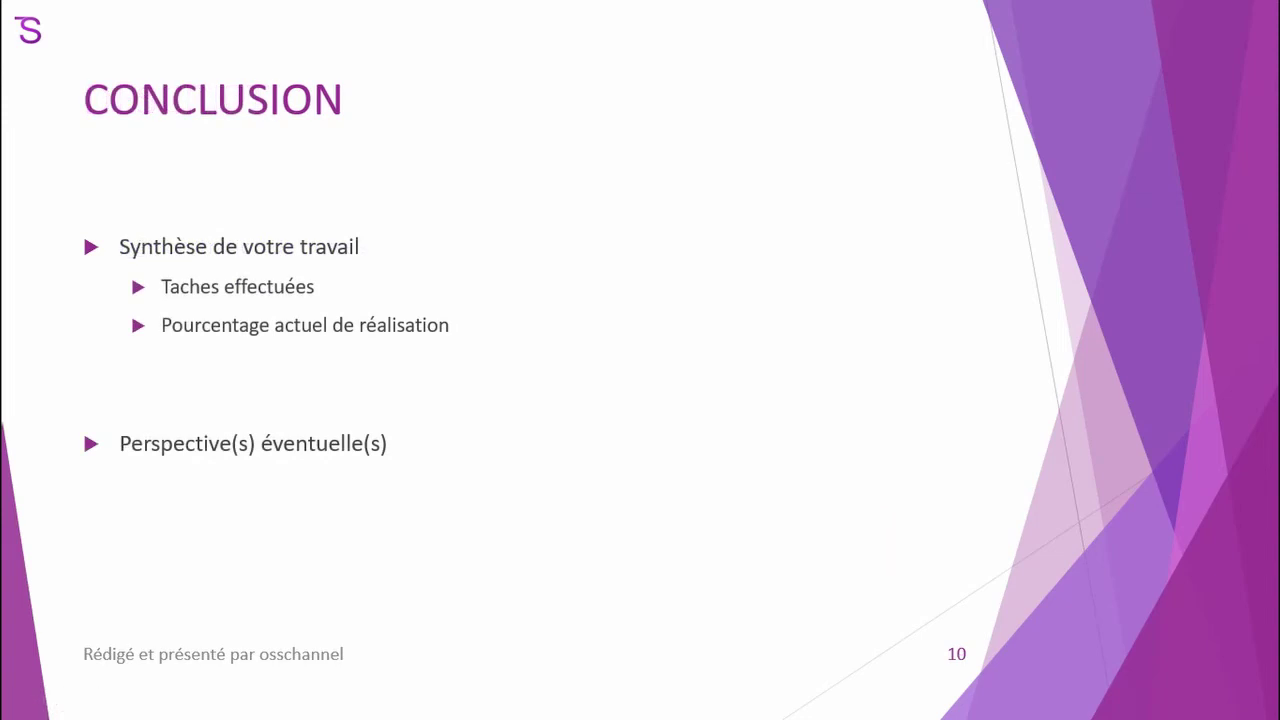
pyautogui.press('Right')
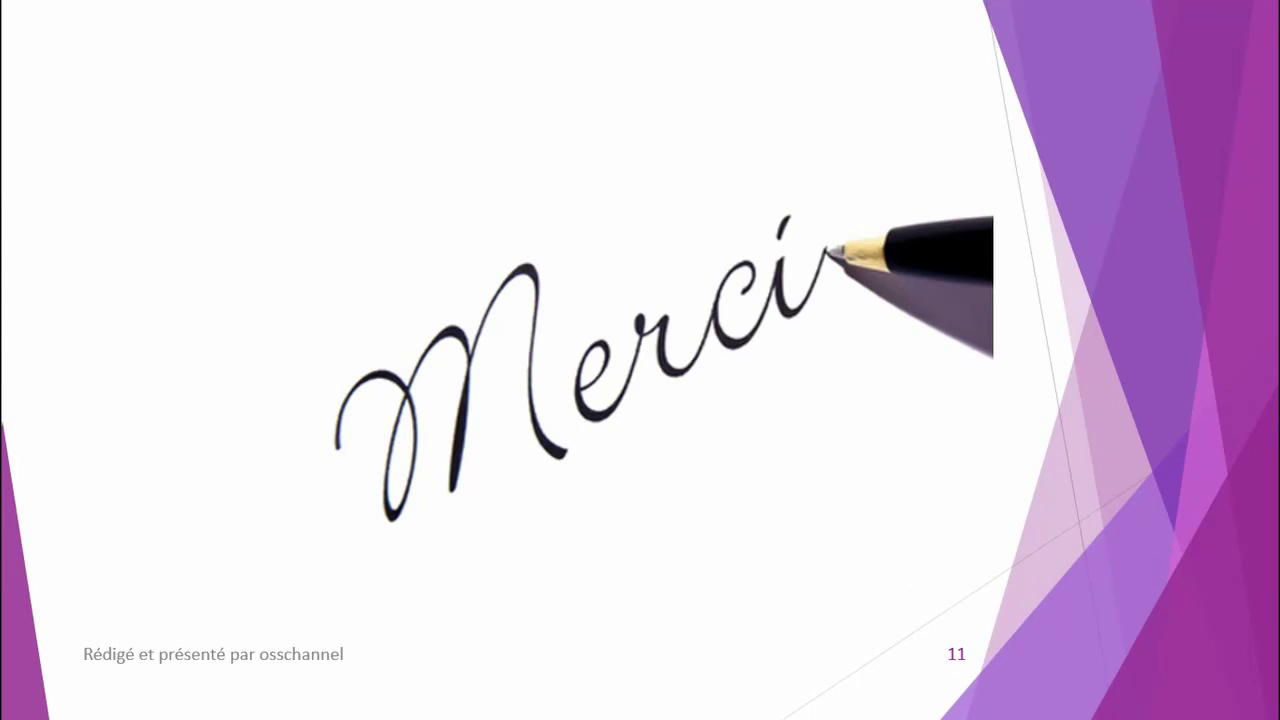
pyautogui.press('Right')
pyautogui.click(883, 542)
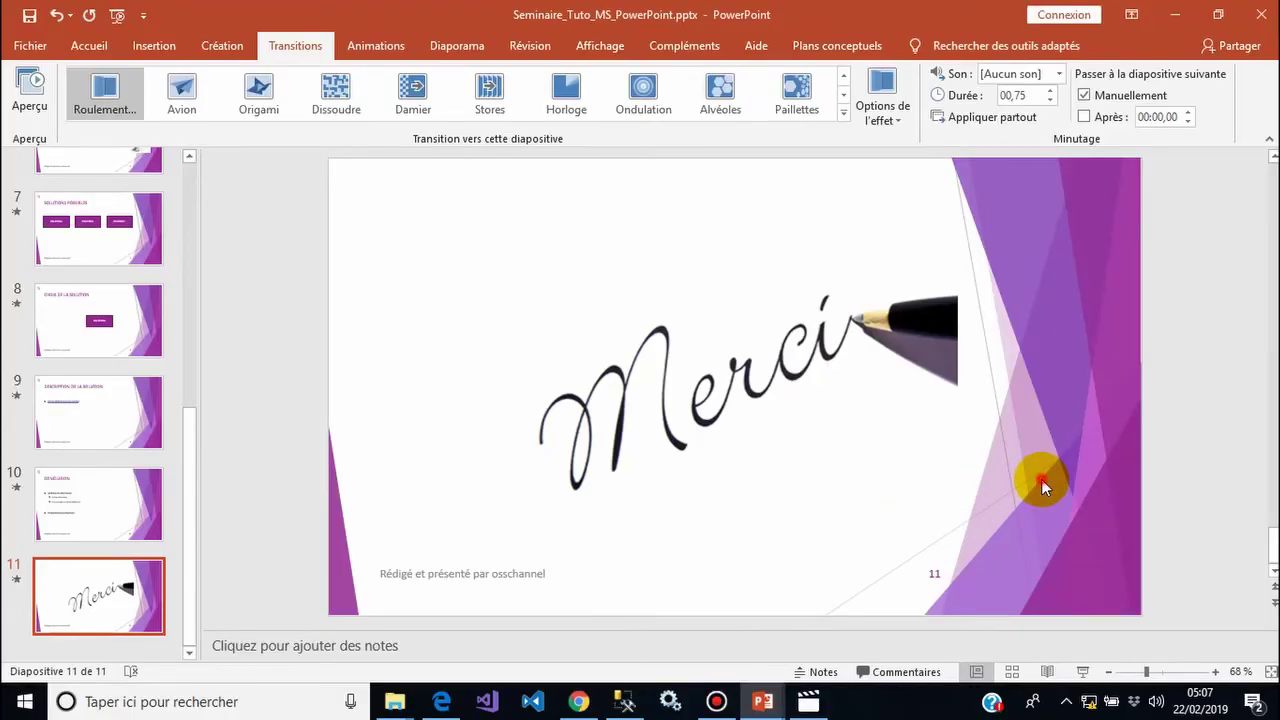
pyautogui.click(30, 16)
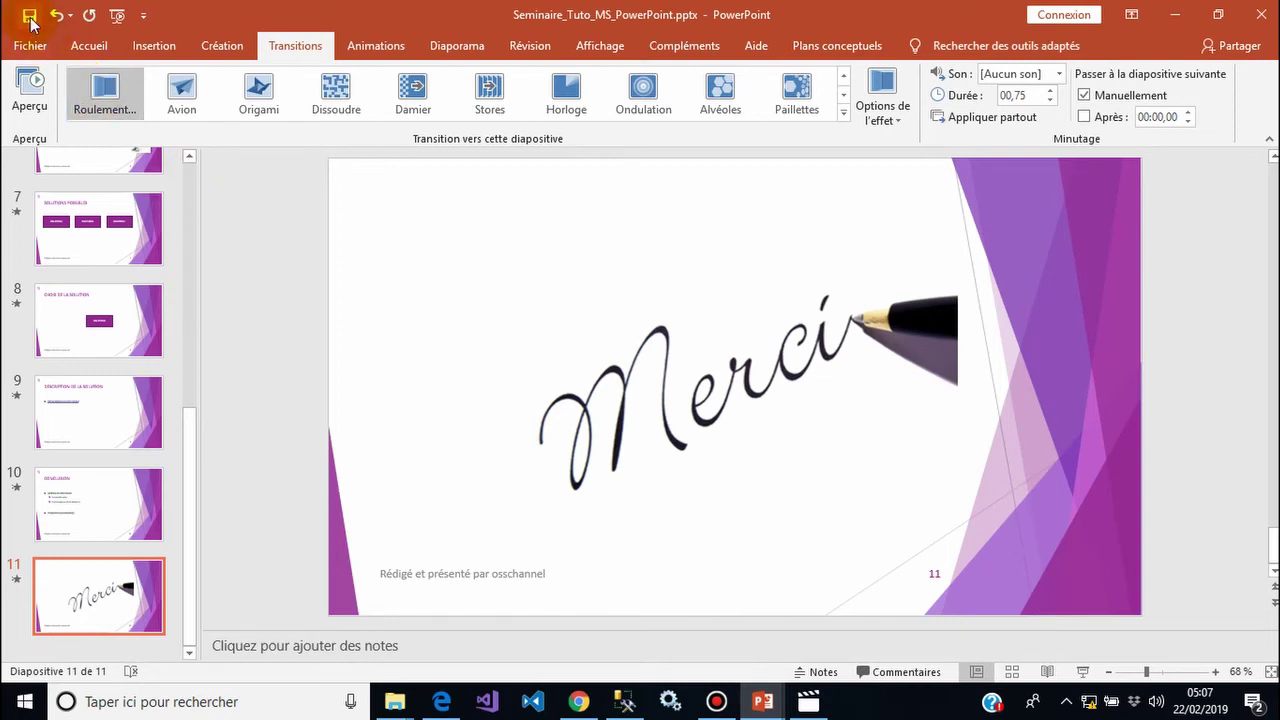
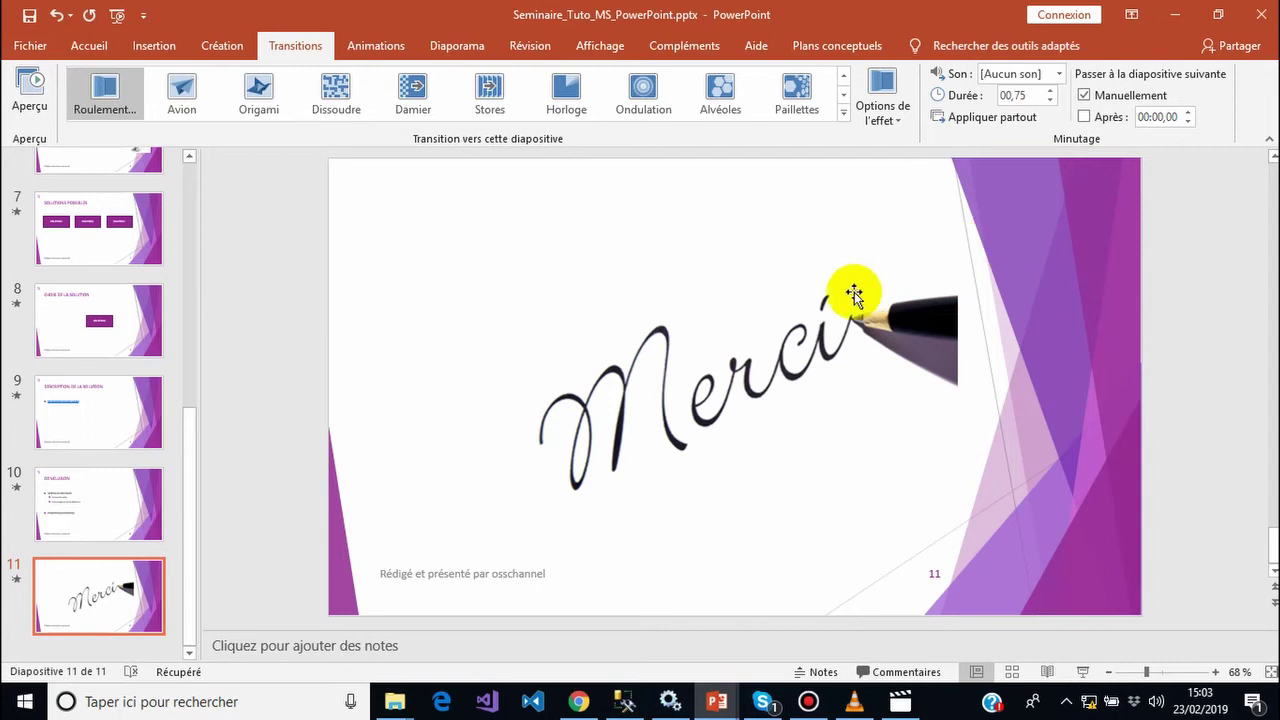
# Select the Merci picture on slide 11 and bring up its animation options.
pyautogui.click(756, 341)
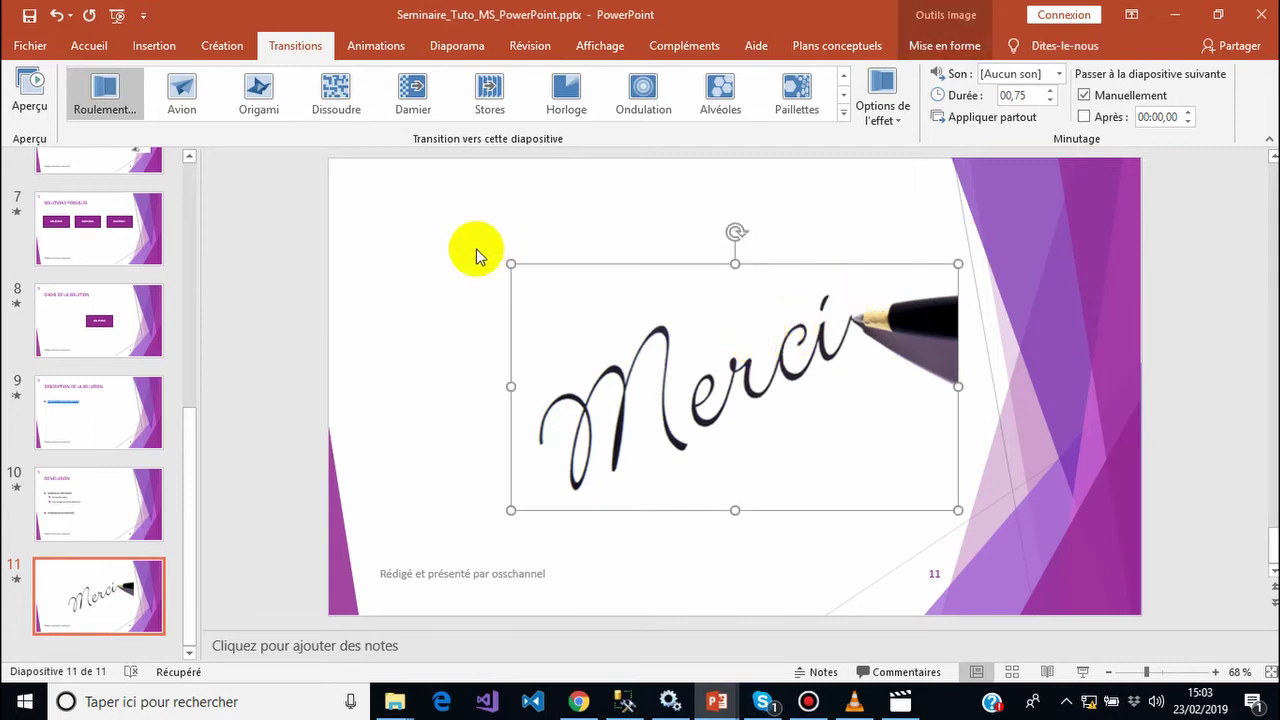
pyautogui.click(373, 50)
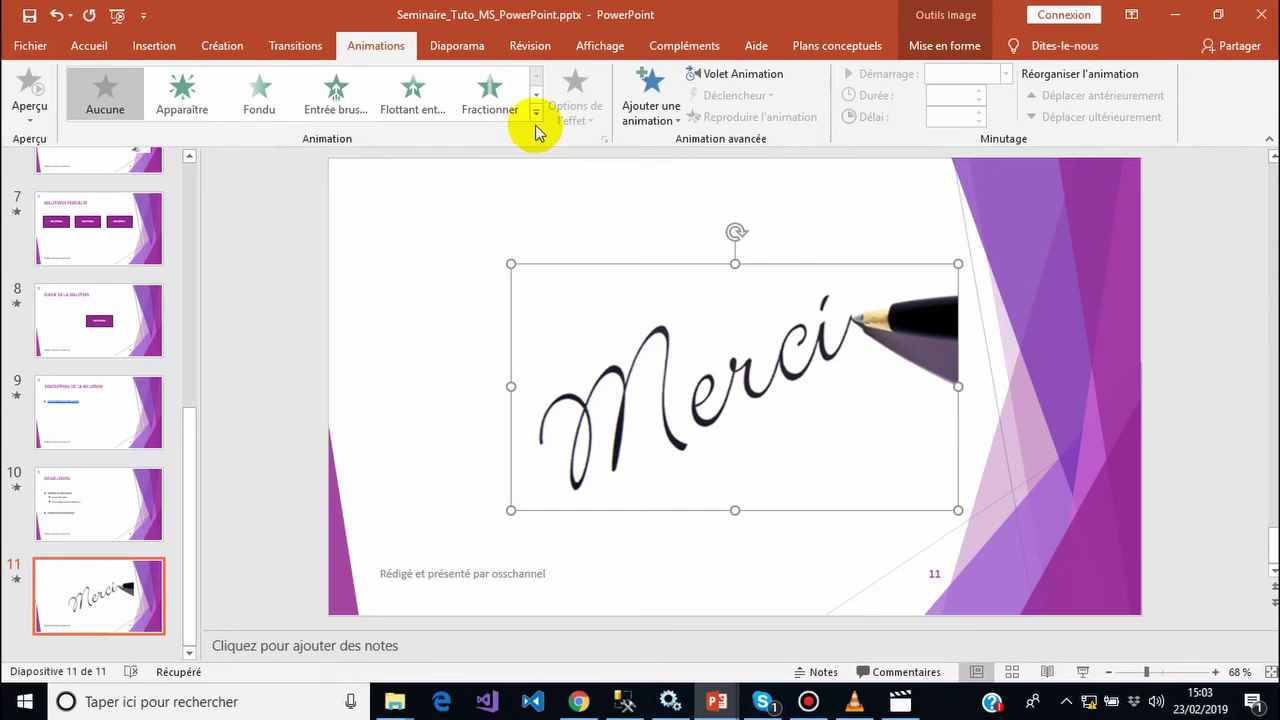
# Expand the animation gallery and browse the Entrée, Accentuation, Sortie and Mouvements effects.
pyautogui.click(537, 119)
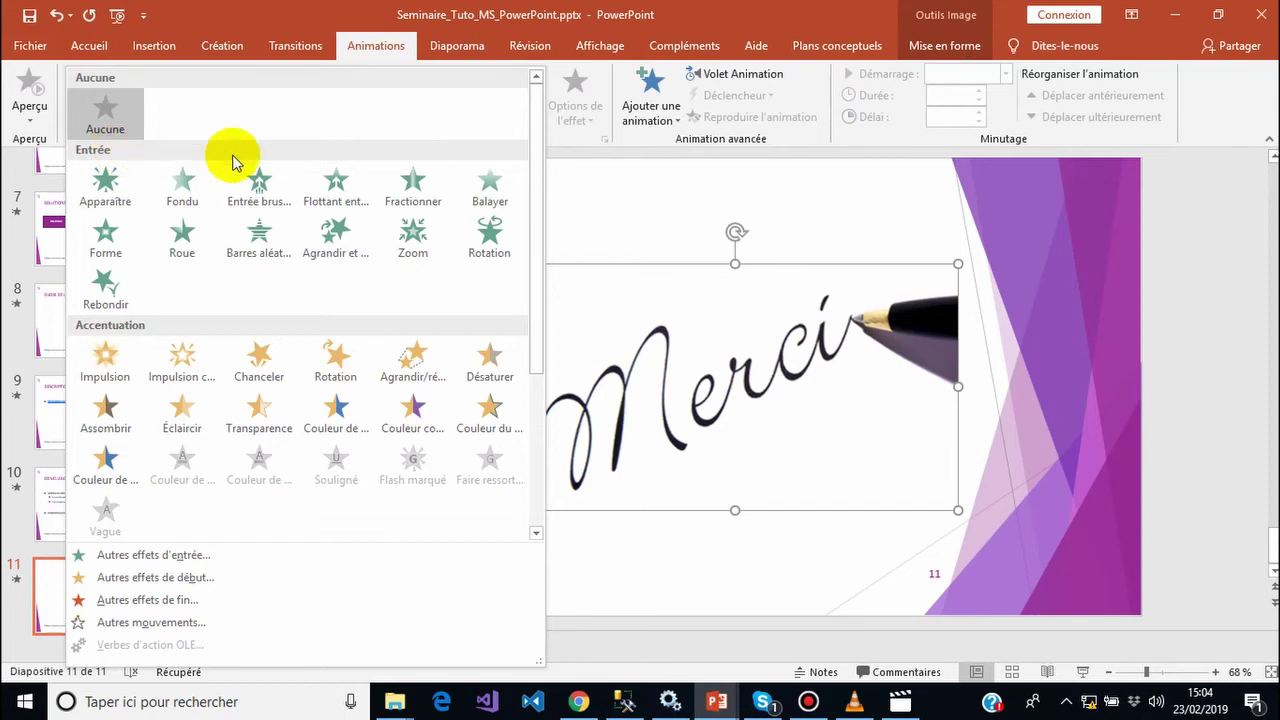
pyautogui.moveTo(541, 150); pyautogui.dragTo(539, 212)
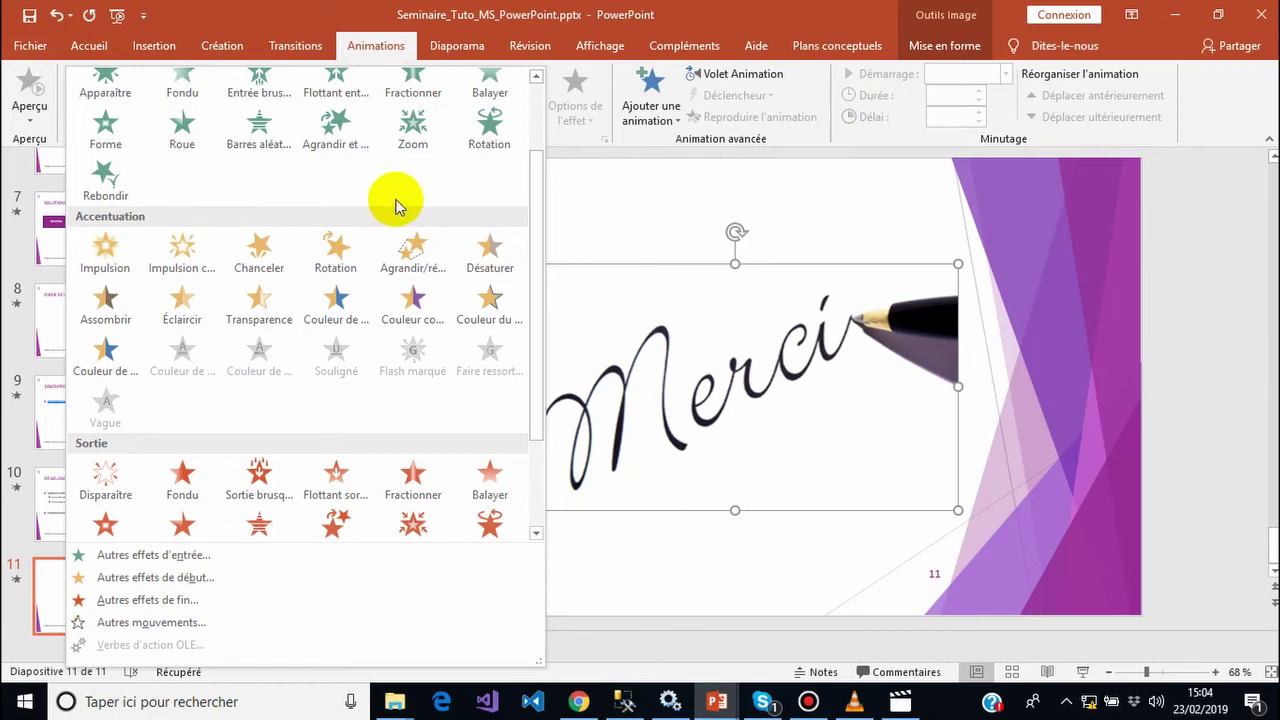
pyautogui.moveTo(533, 212); pyautogui.dragTo(546, 330)
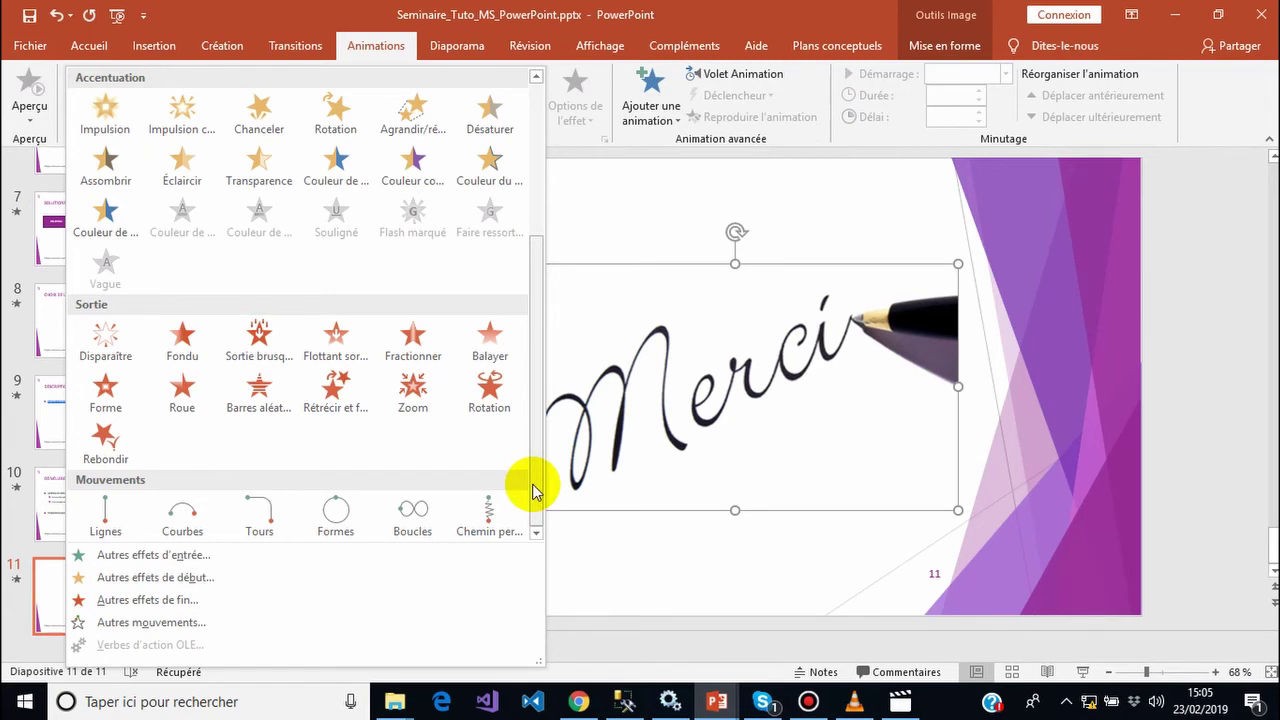
pyautogui.moveTo(534, 480); pyautogui.dragTo(530, 322)
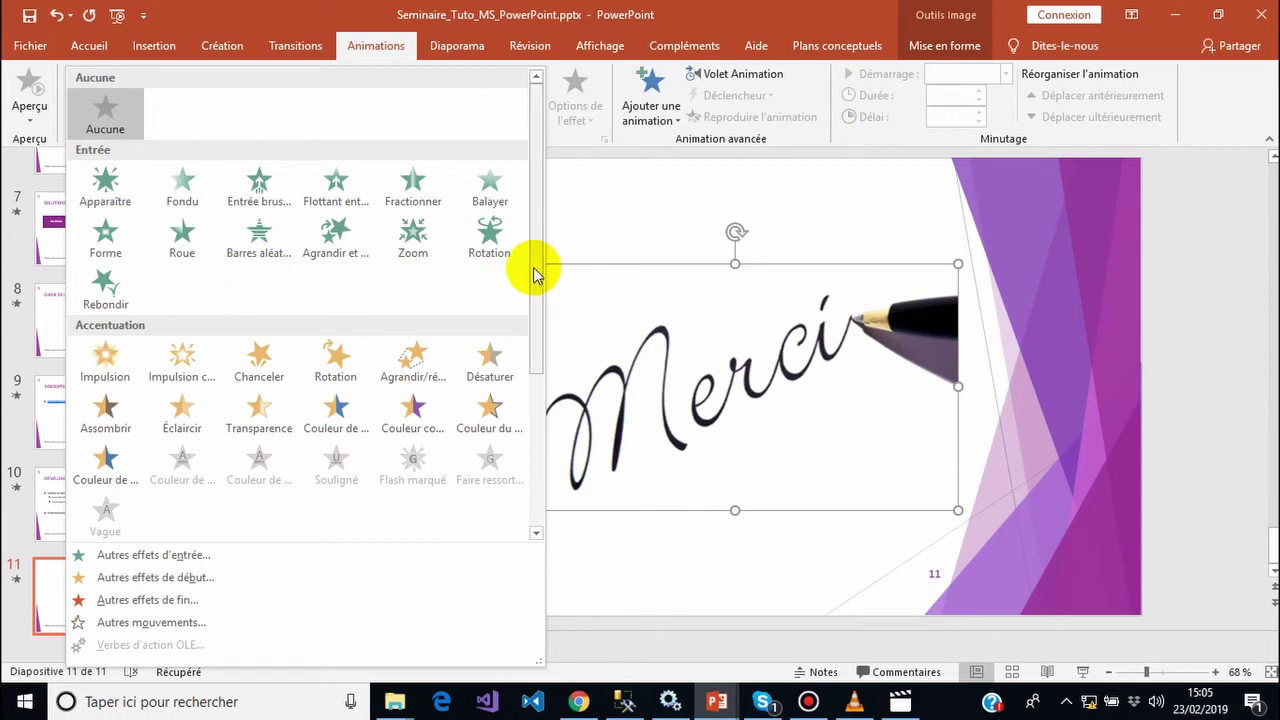
pyautogui.scroll(-1, 534, 268)
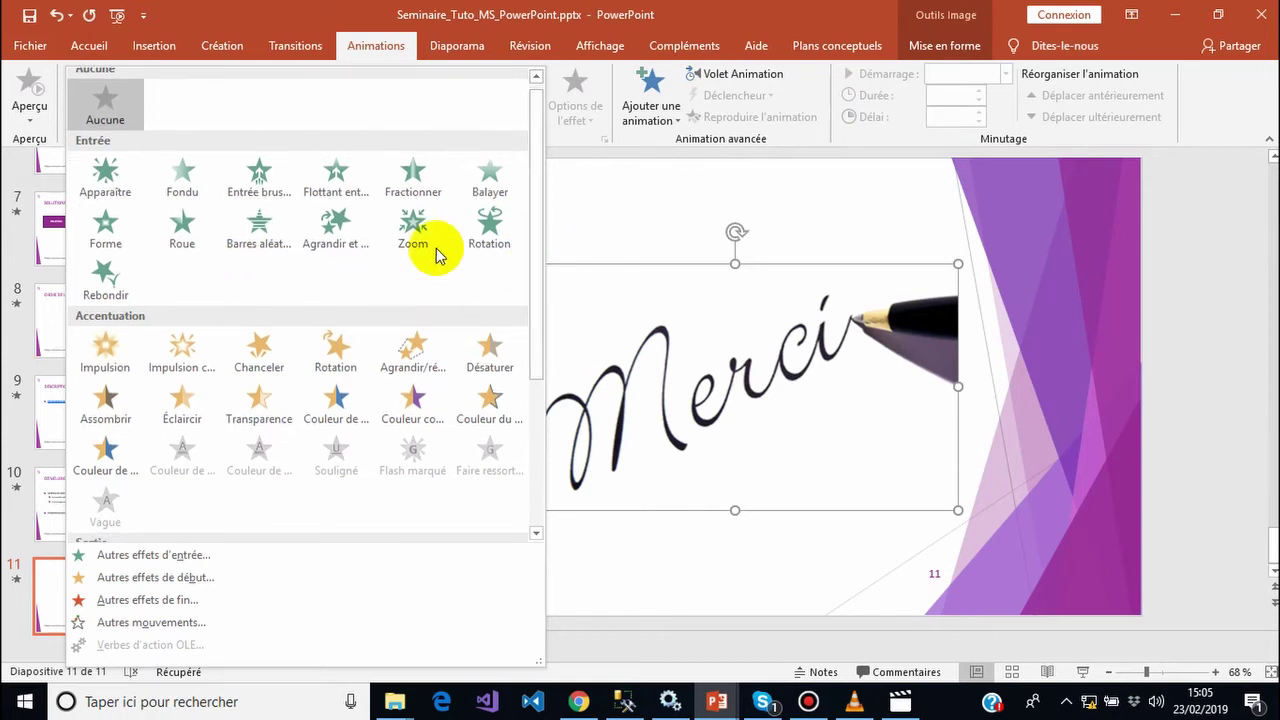
pyautogui.moveTo(537, 262); pyautogui.dragTo(533, 443)
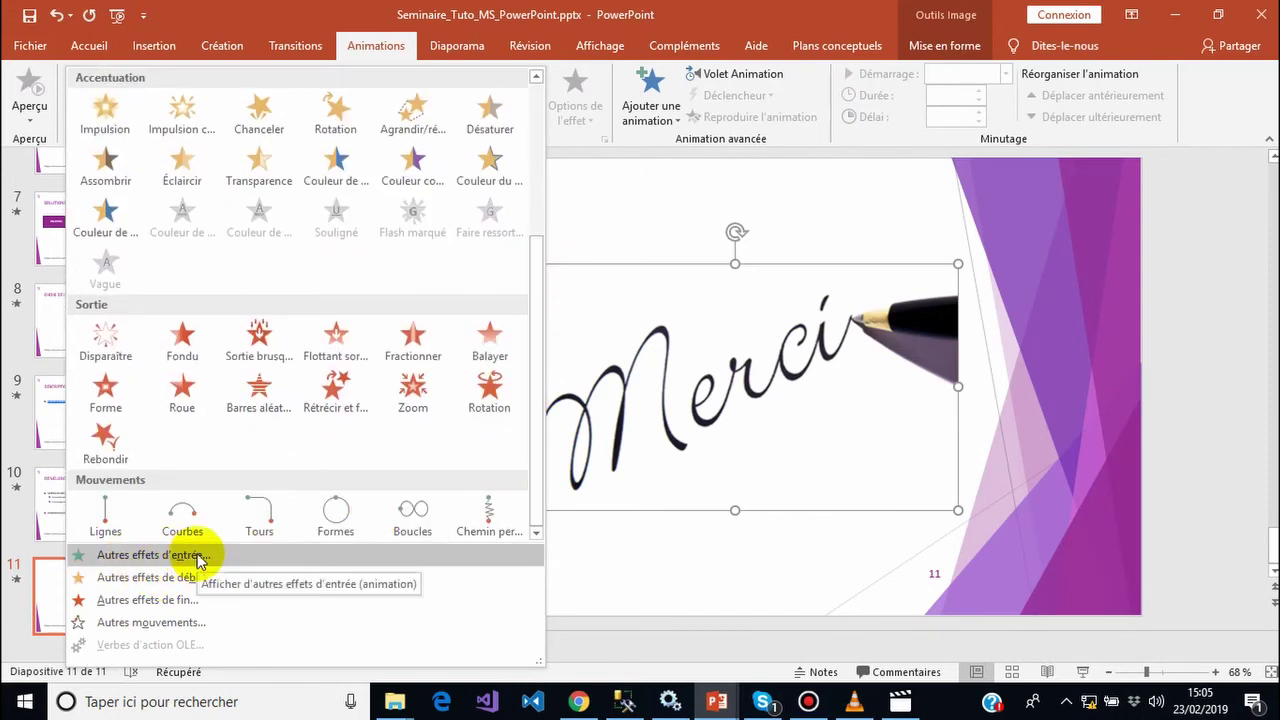
pyautogui.click(150, 555)
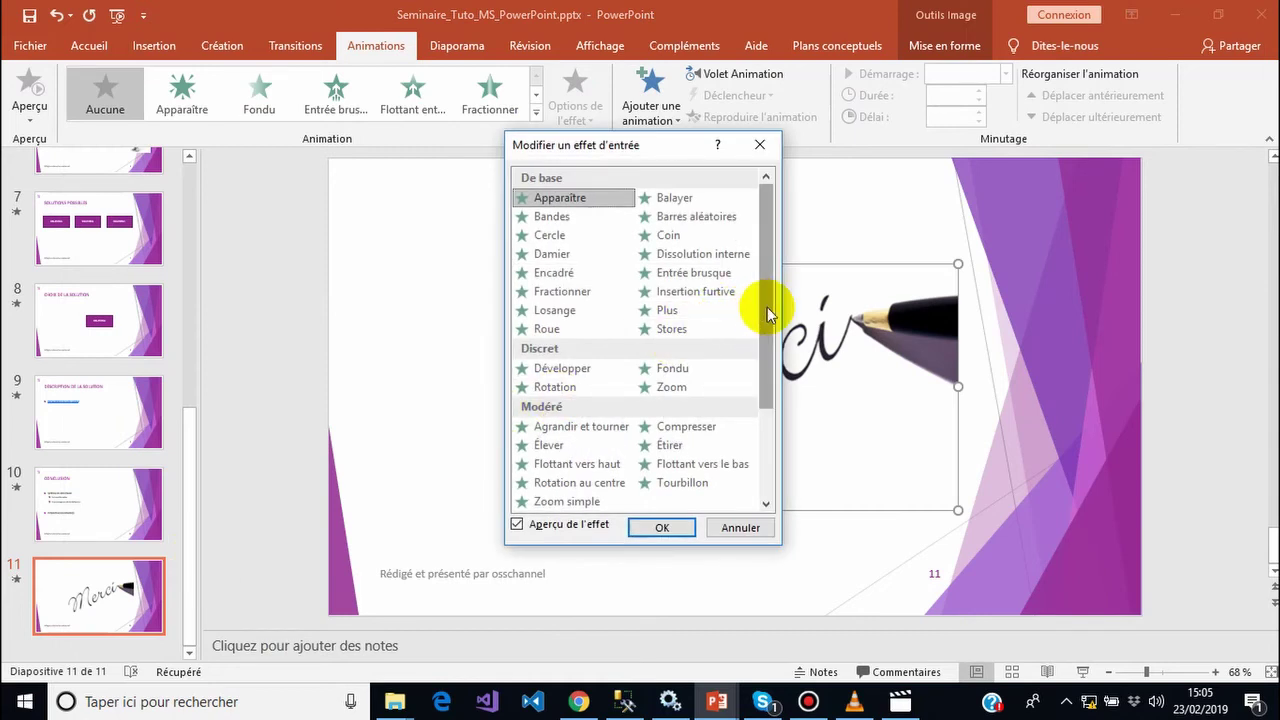
pyautogui.moveTo(767, 307)
pyautogui.mouseDown()
pyautogui.moveTo(767, 400)
pyautogui.moveTo(766, 286)
pyautogui.moveTo(766, 423)
pyautogui.moveTo(749, 491)
pyautogui.mouseUp()
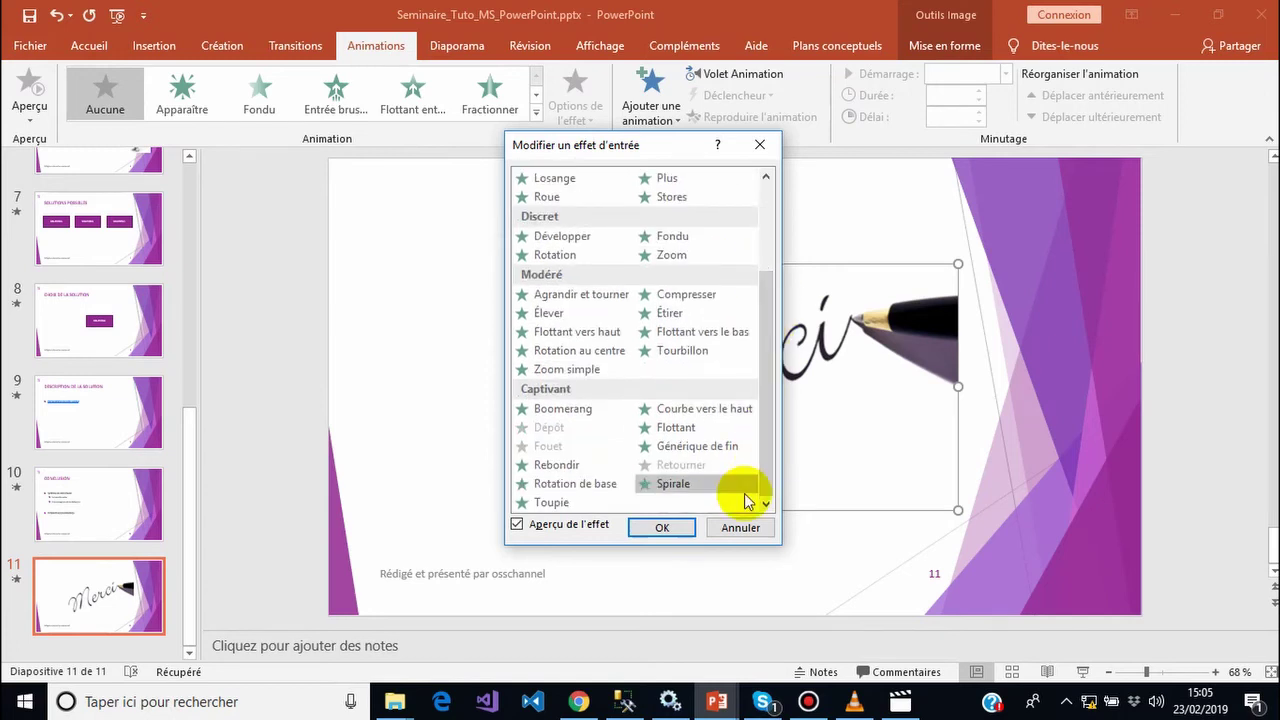
pyautogui.click(740, 527)
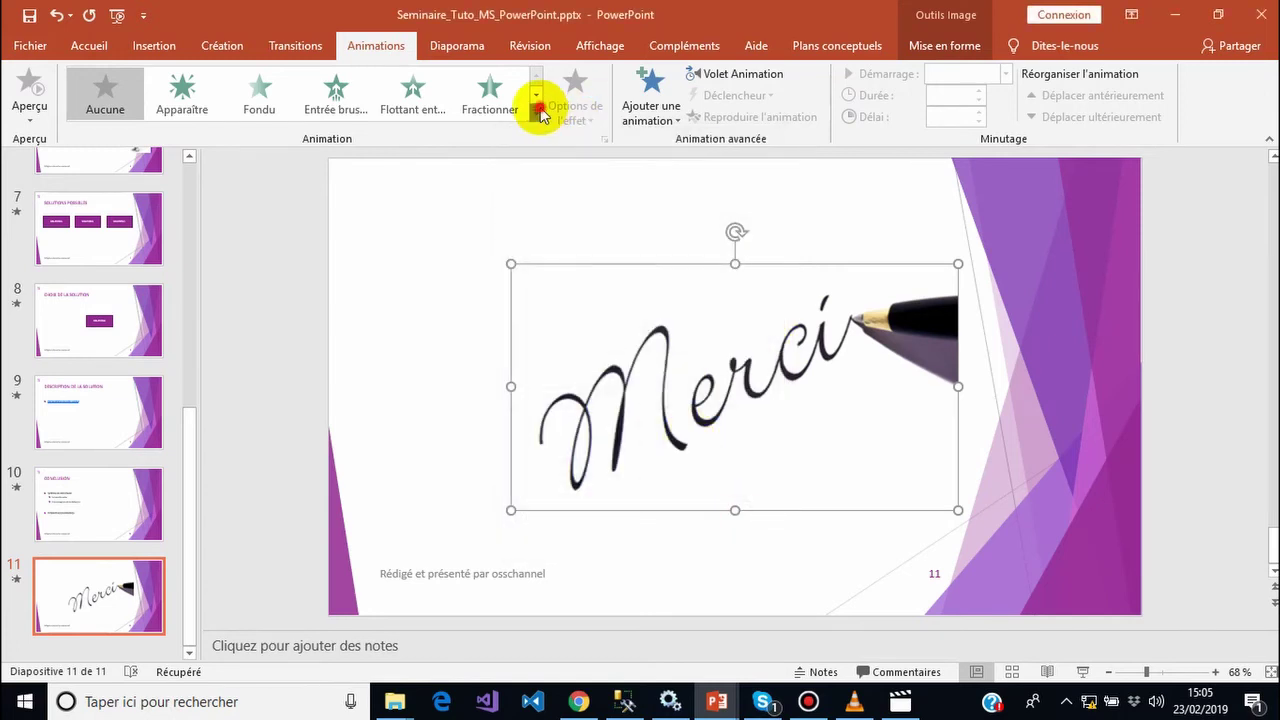
pyautogui.click(536, 110)
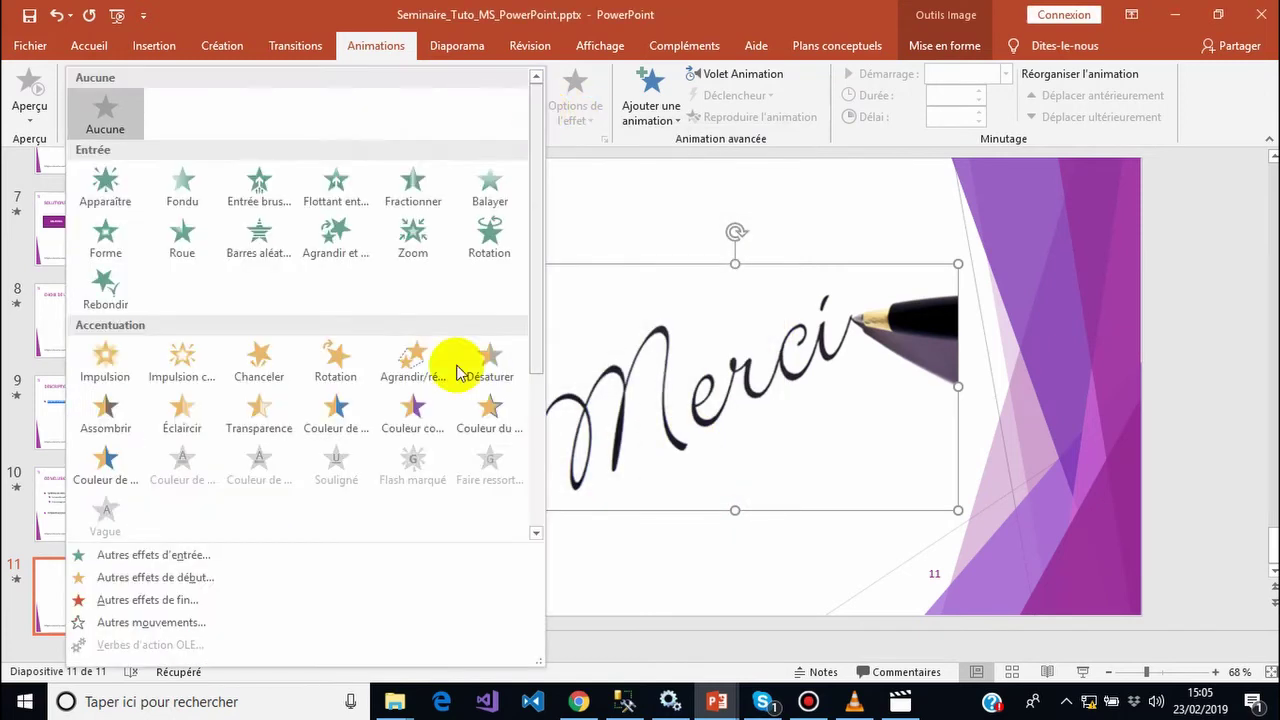
pyautogui.click(229, 582)
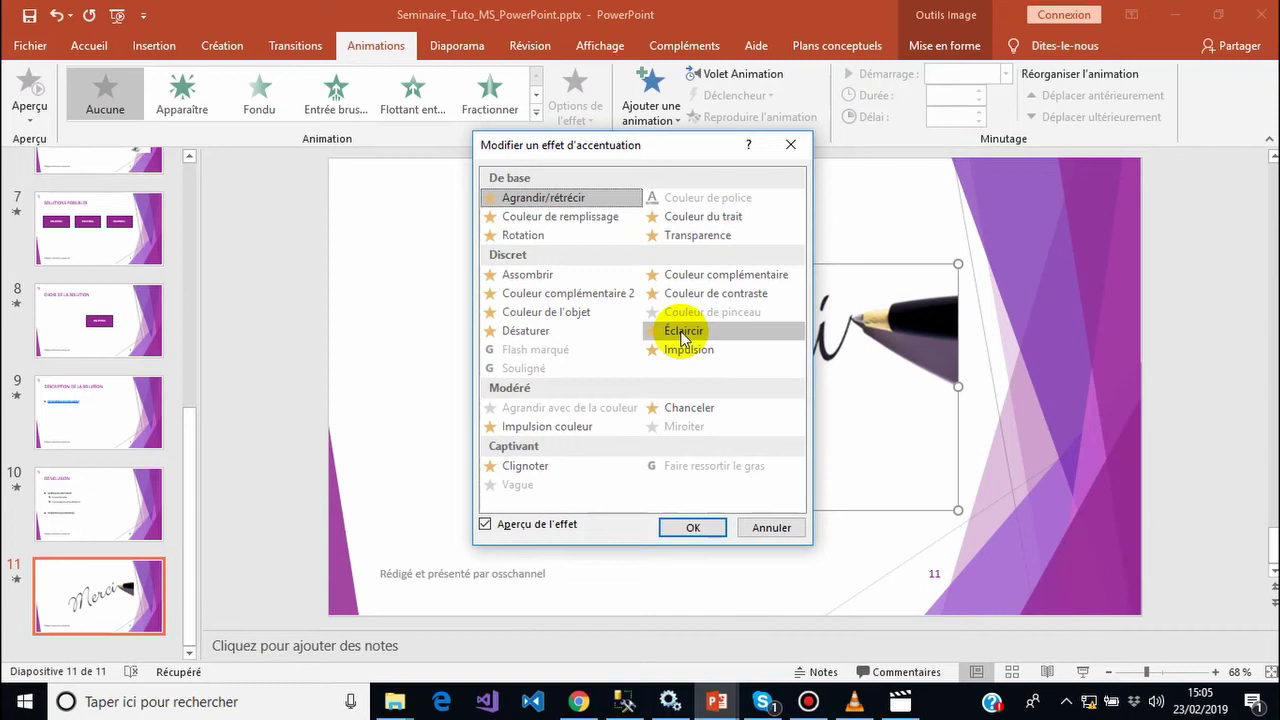
pyautogui.click(787, 145)
pyautogui.click(536, 113)
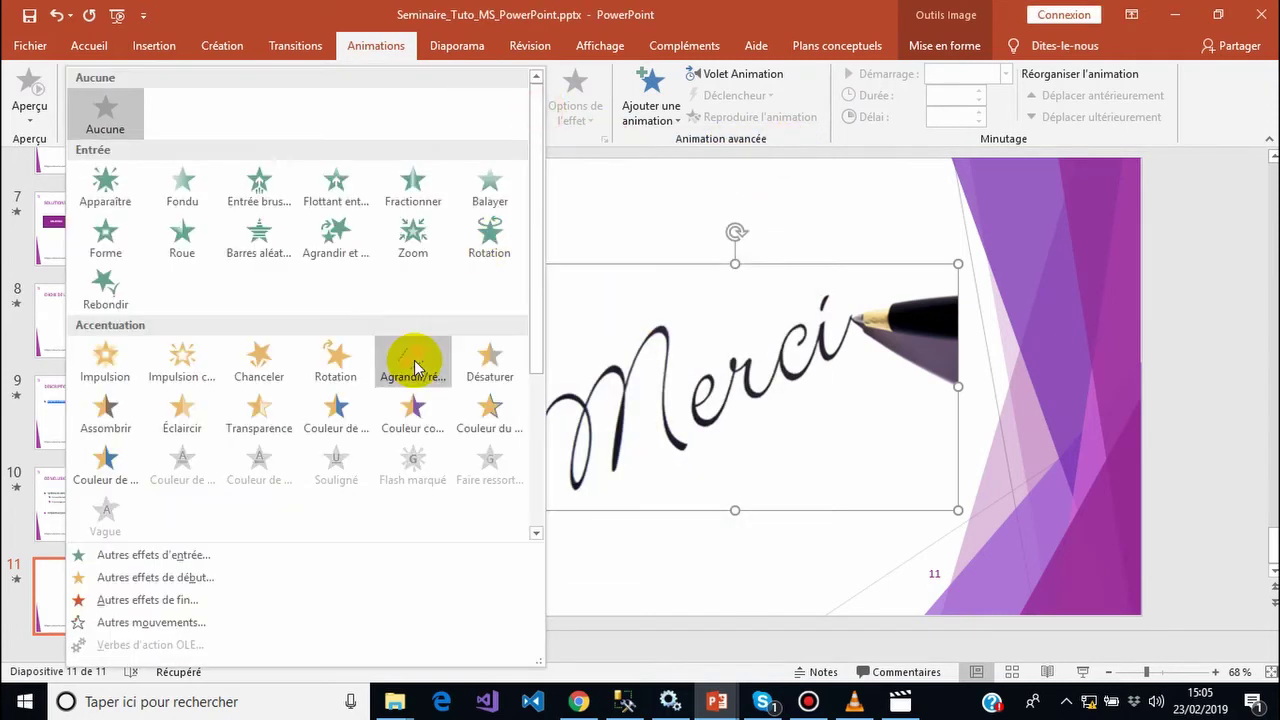
pyautogui.click(252, 608)
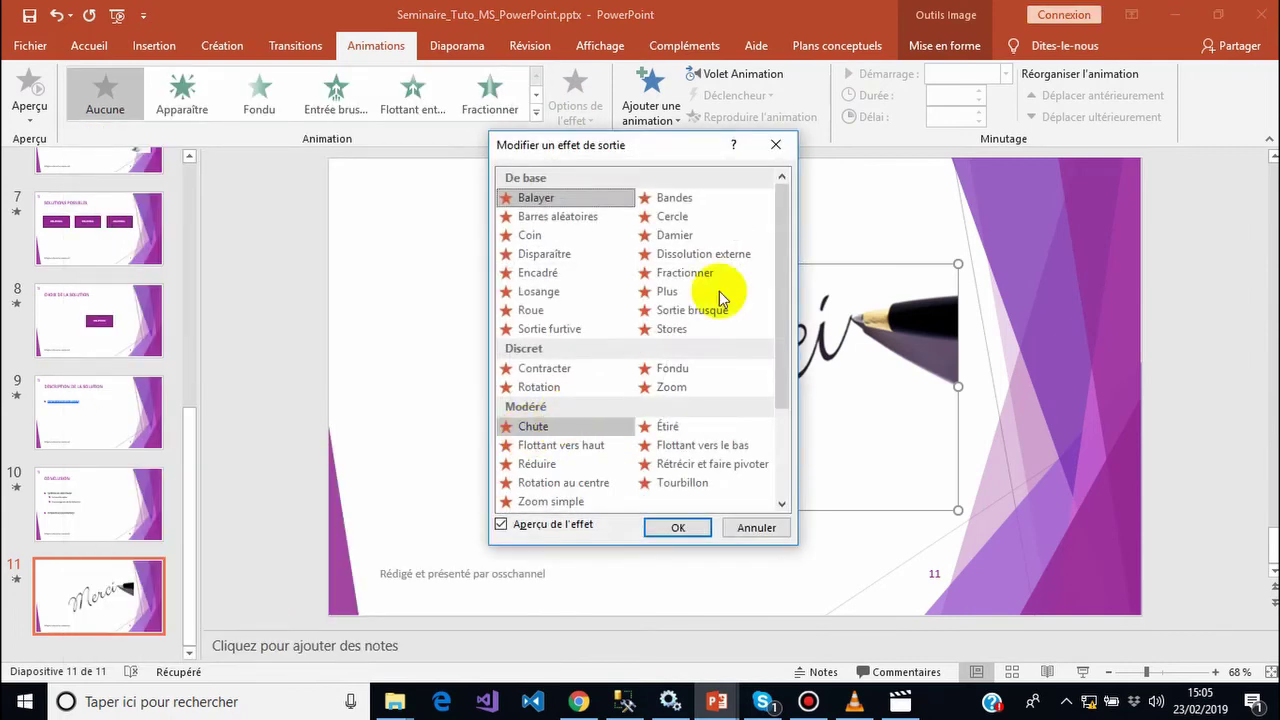
pyautogui.moveTo(779, 256); pyautogui.dragTo(784, 277)
pyautogui.moveTo(785, 335); pyautogui.dragTo(775, 366)
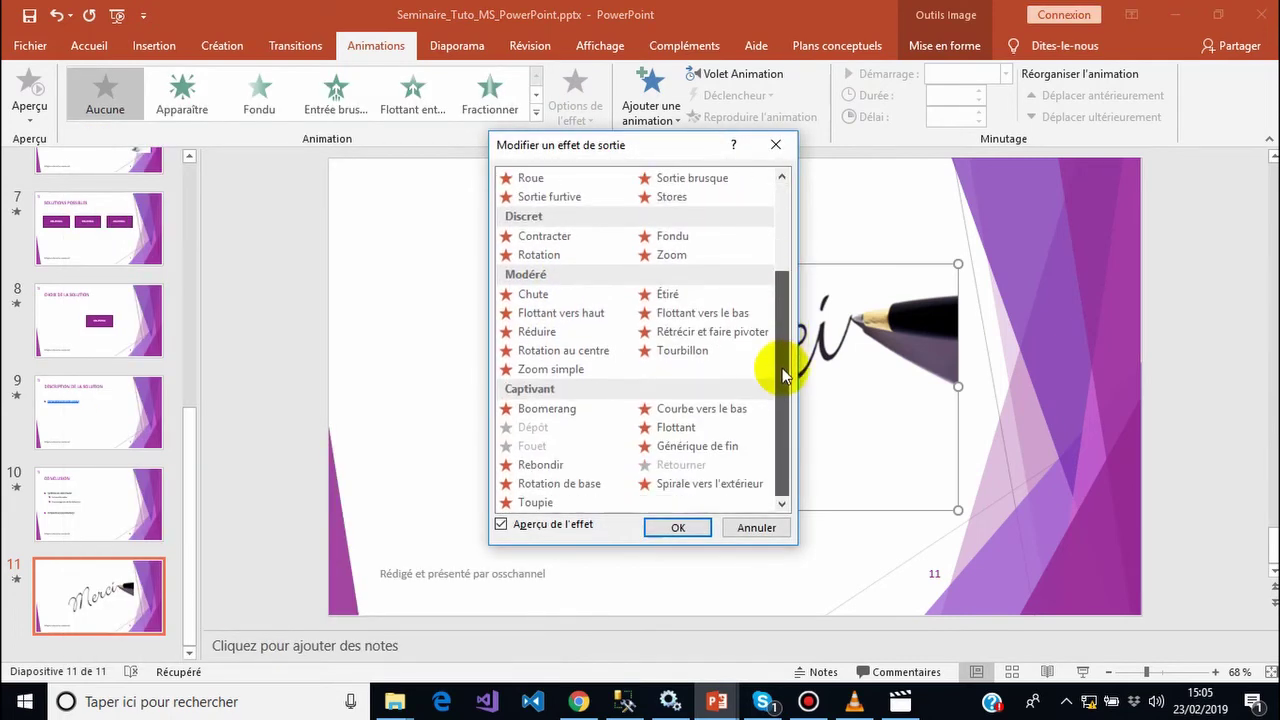
pyautogui.click(775, 144)
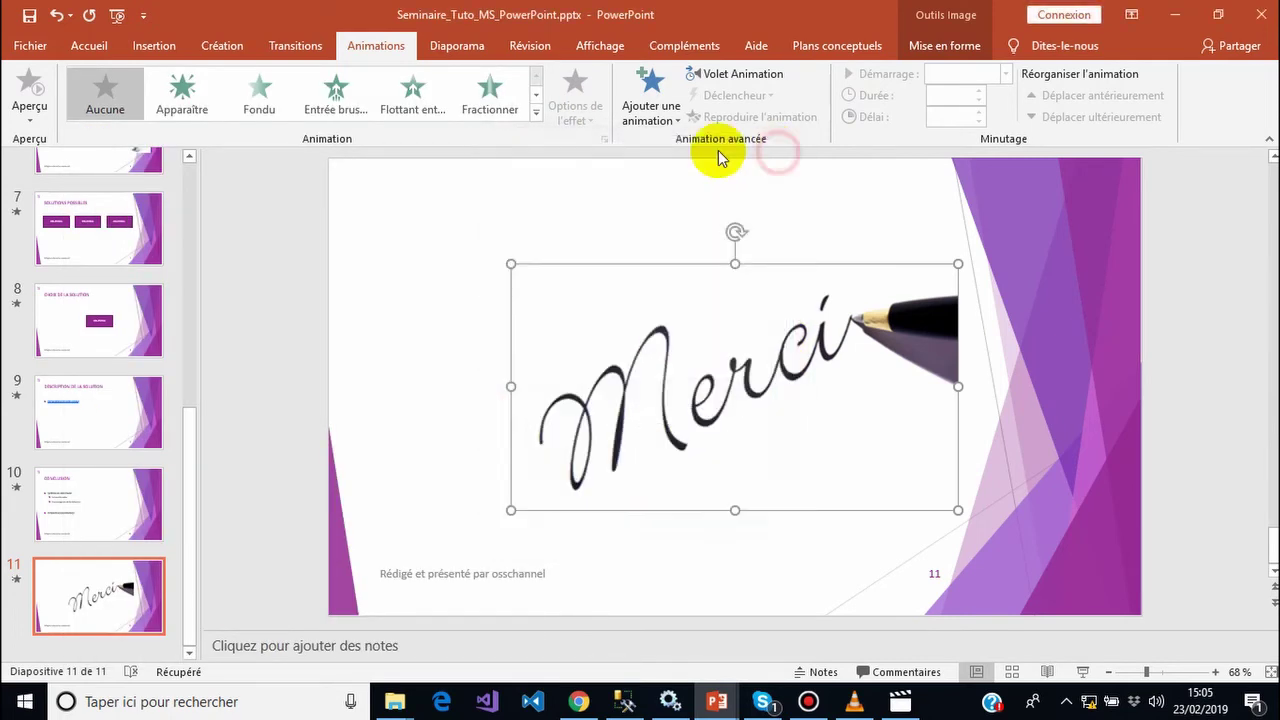
pyautogui.click(536, 112)
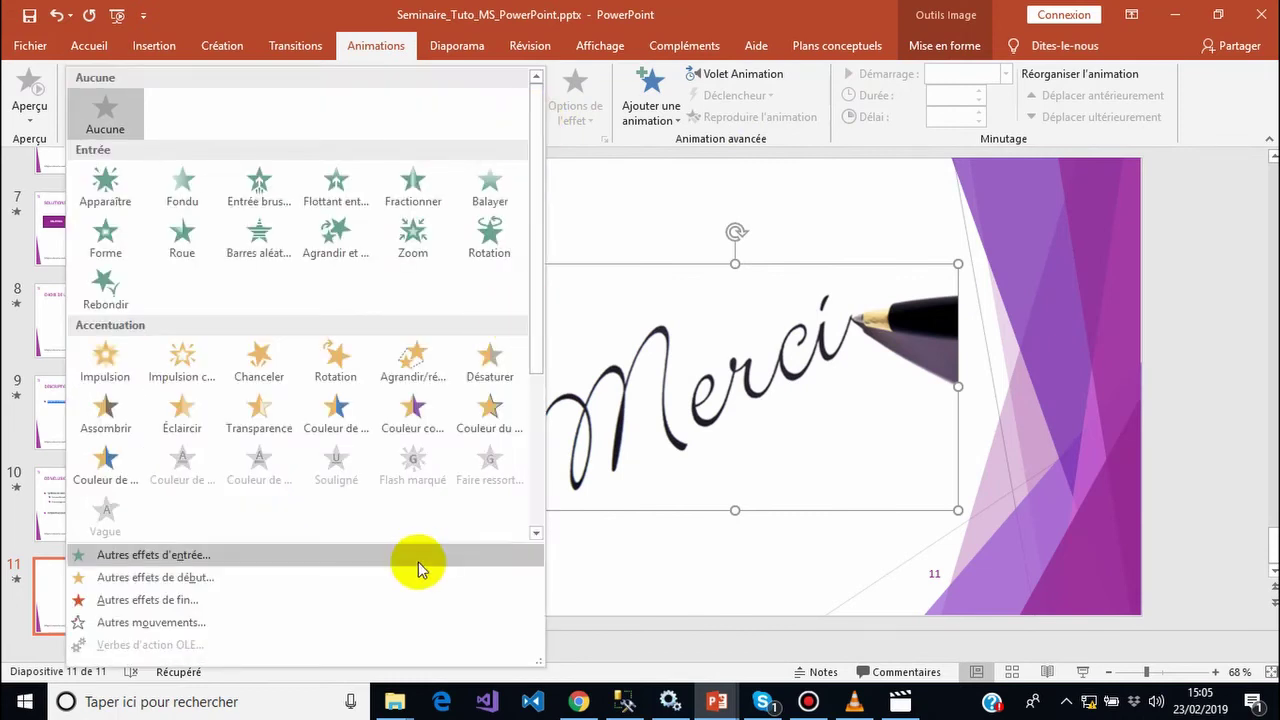
pyautogui.click(209, 622)
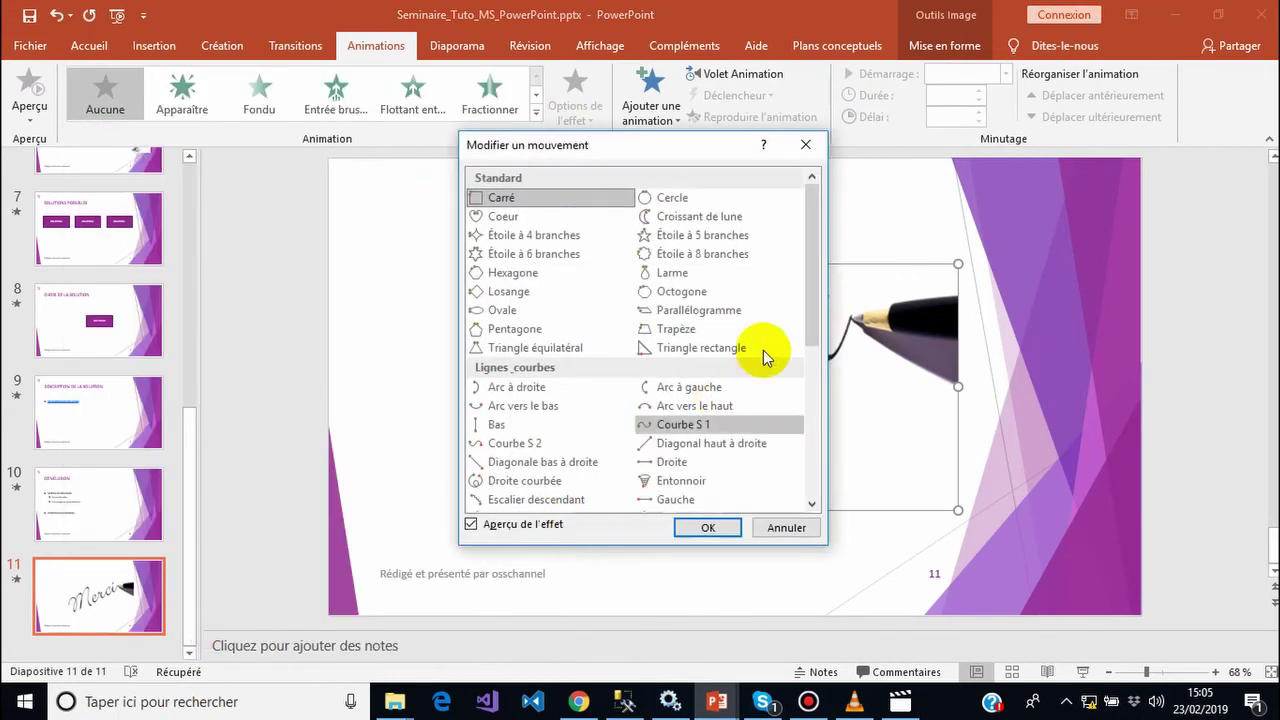
pyautogui.moveTo(815, 286); pyautogui.dragTo(816, 462)
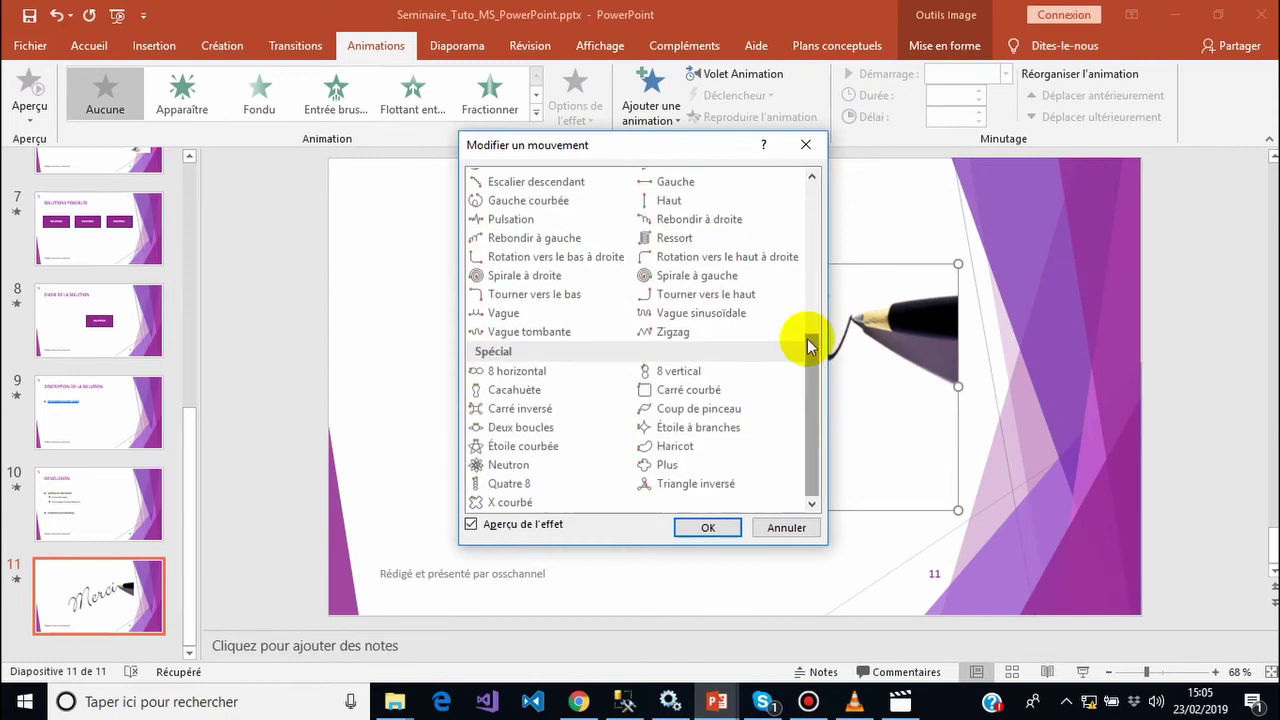
pyautogui.click(806, 146)
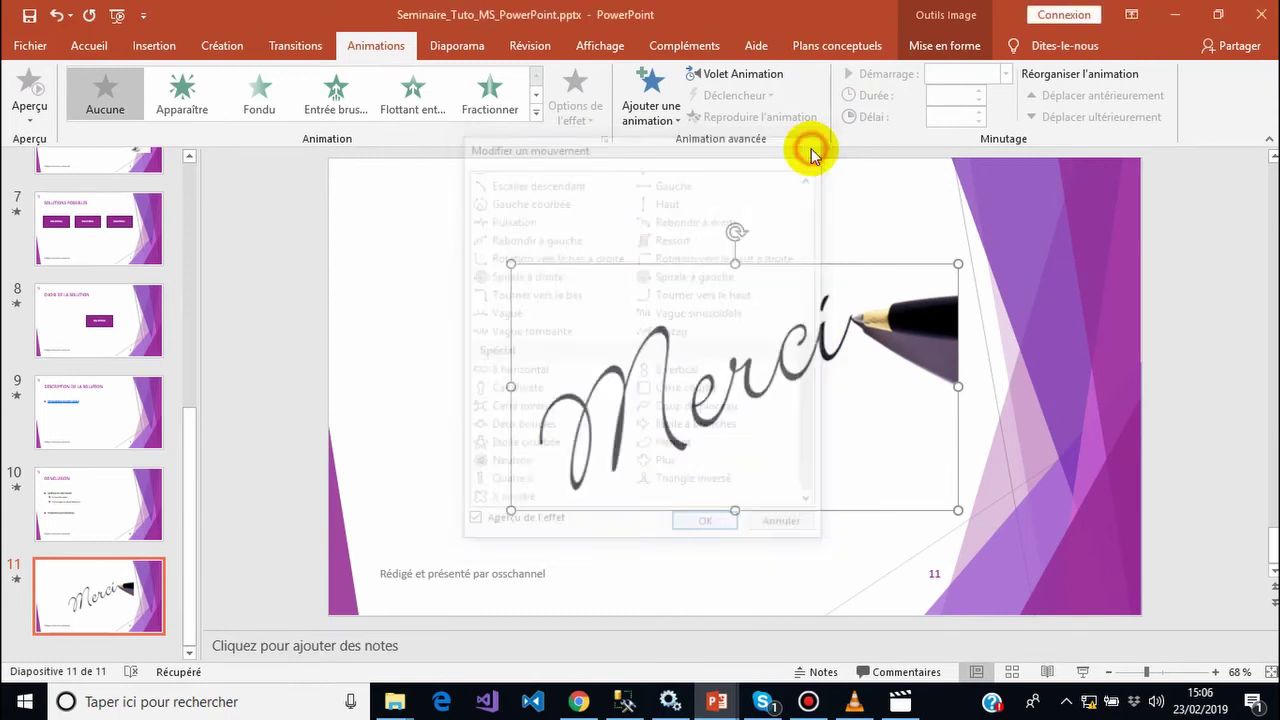
# Reopen the effects gallery, close it with no effect applied, and scroll thumbnails to the top.
pyautogui.click(537, 118)
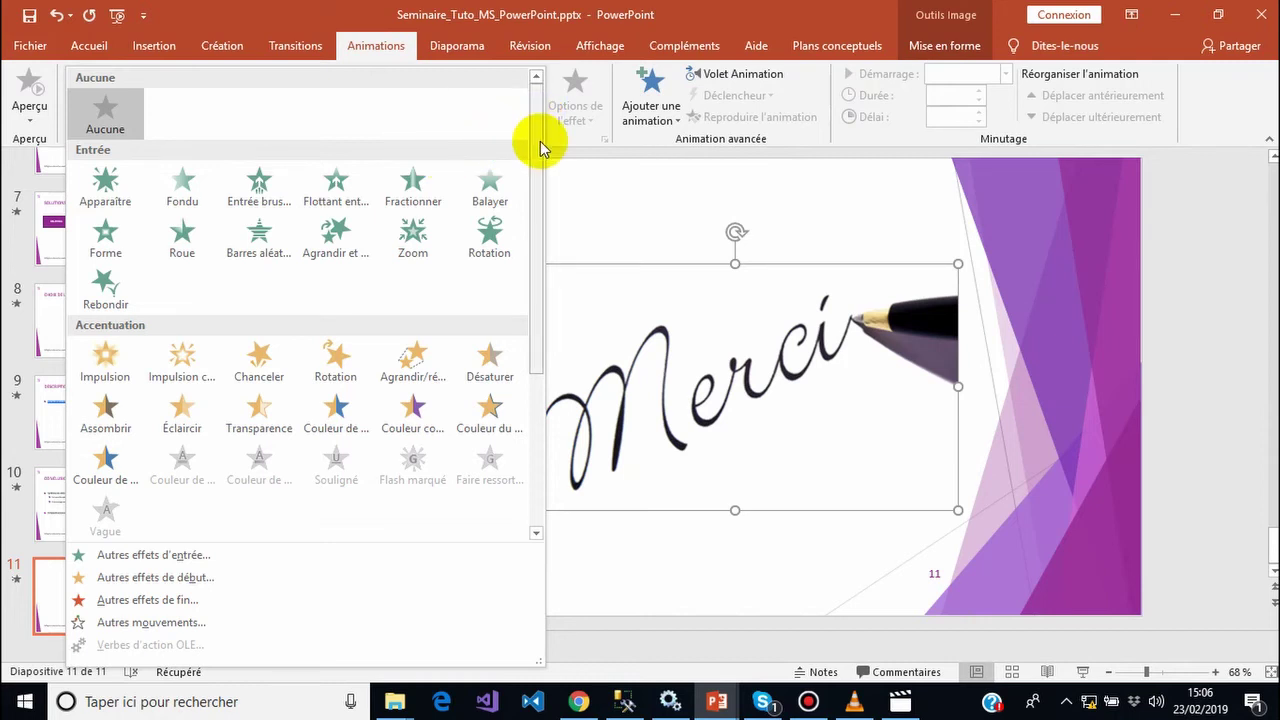
pyautogui.moveTo(540, 143)
pyautogui.mouseDown()
pyautogui.moveTo(557, 223)
pyautogui.moveTo(537, 266)
pyautogui.moveTo(540, 360)
pyautogui.mouseUp()
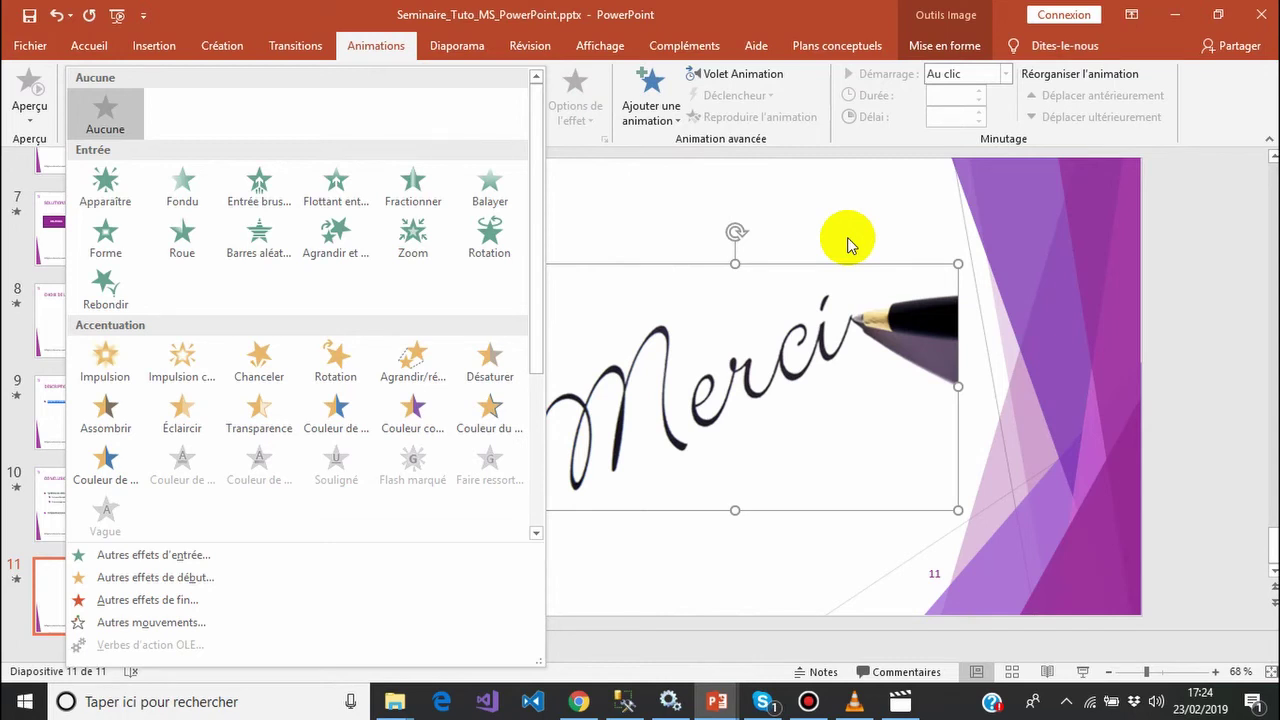
pyautogui.click(847, 243)
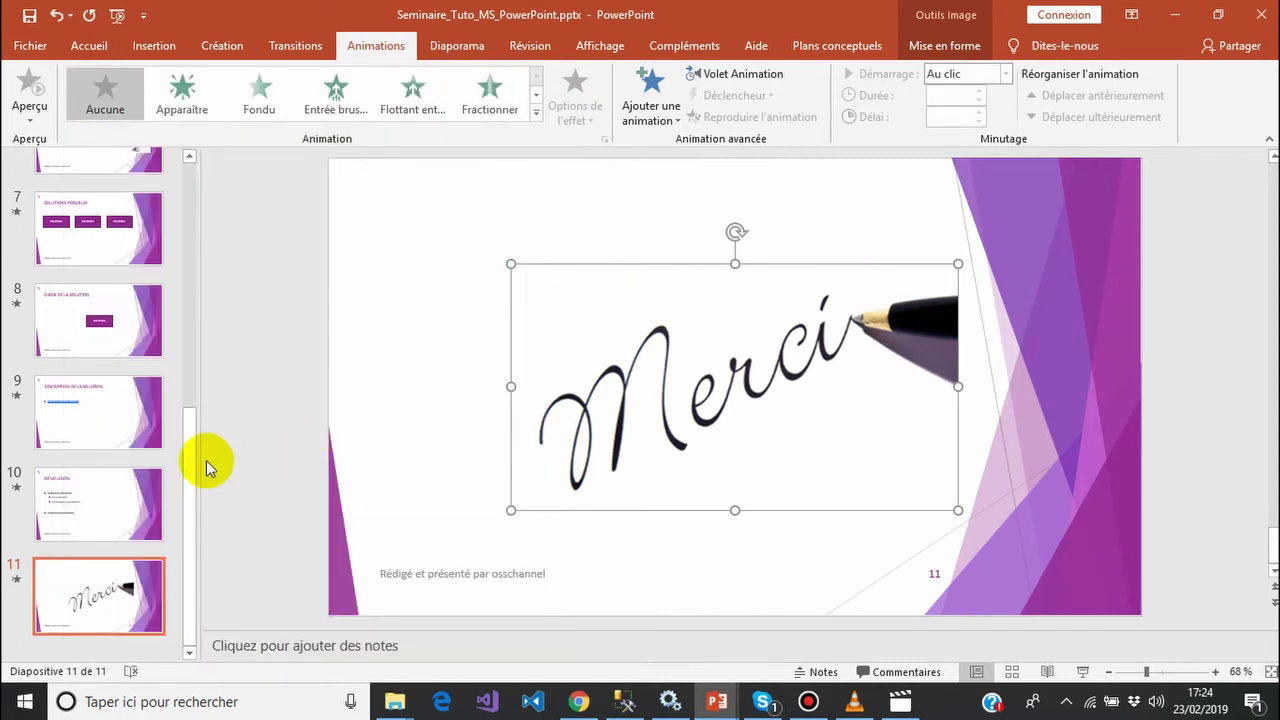
pyautogui.moveTo(191, 460); pyautogui.dragTo(191, 211)
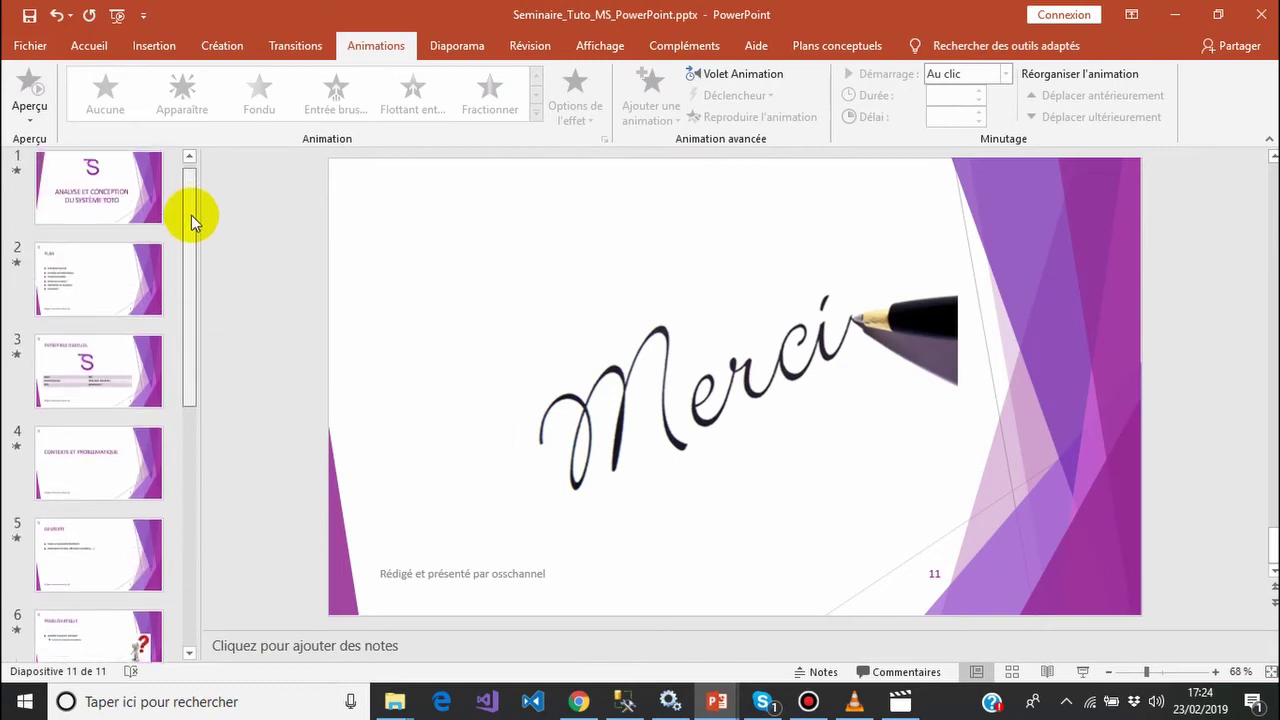
# On slide 2, apply Flottant entrant to the PLAN bullet list and open the Aperçu options.
pyautogui.click(134, 278)
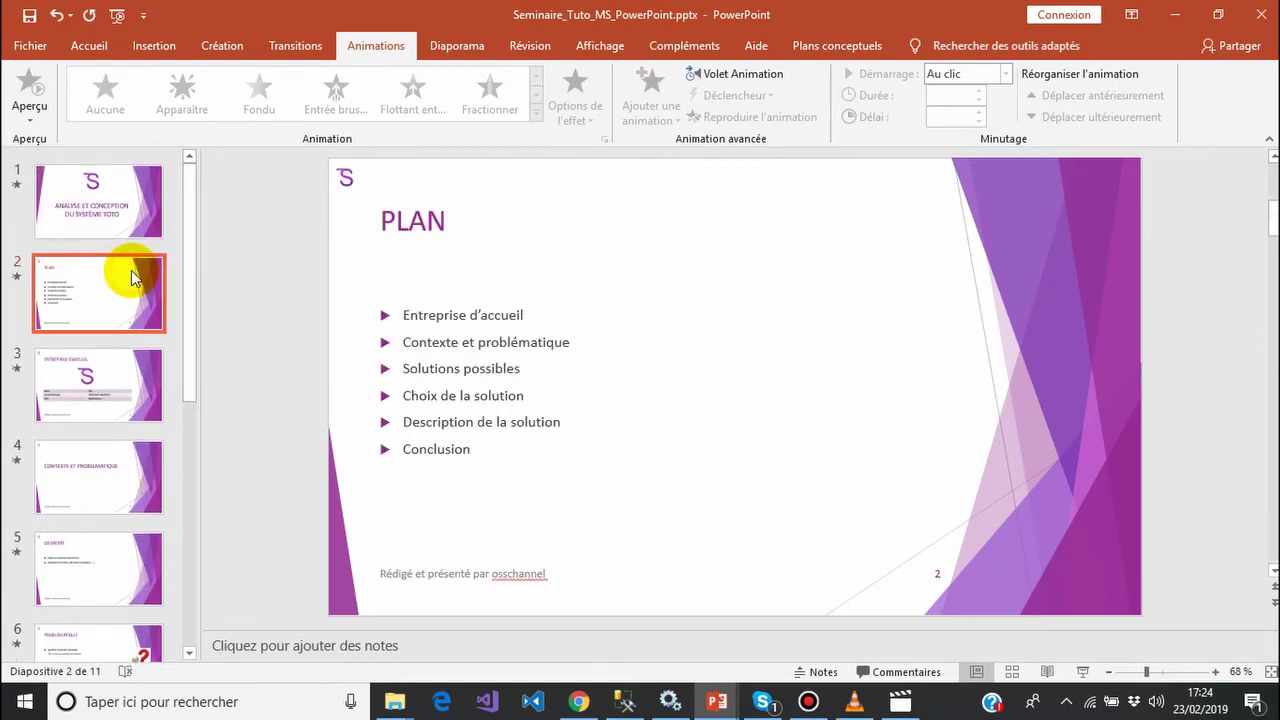
pyautogui.click(468, 320)
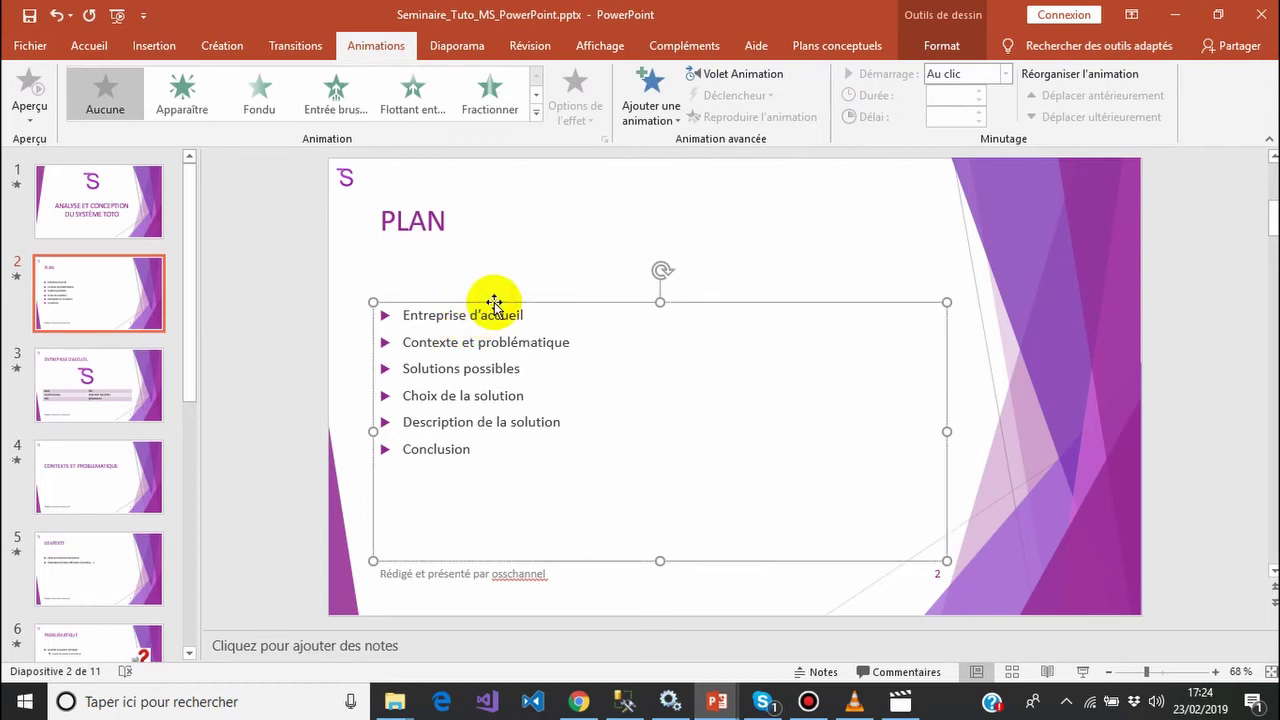
pyautogui.click(536, 112)
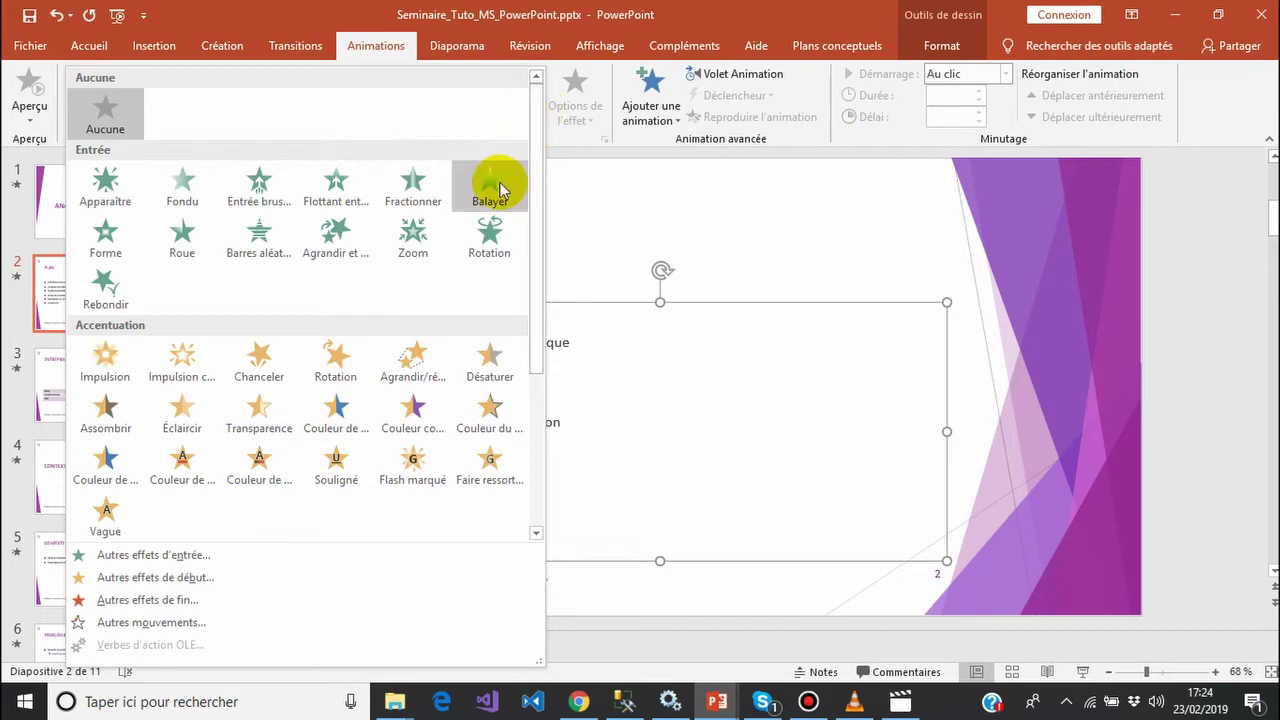
pyautogui.click(343, 193)
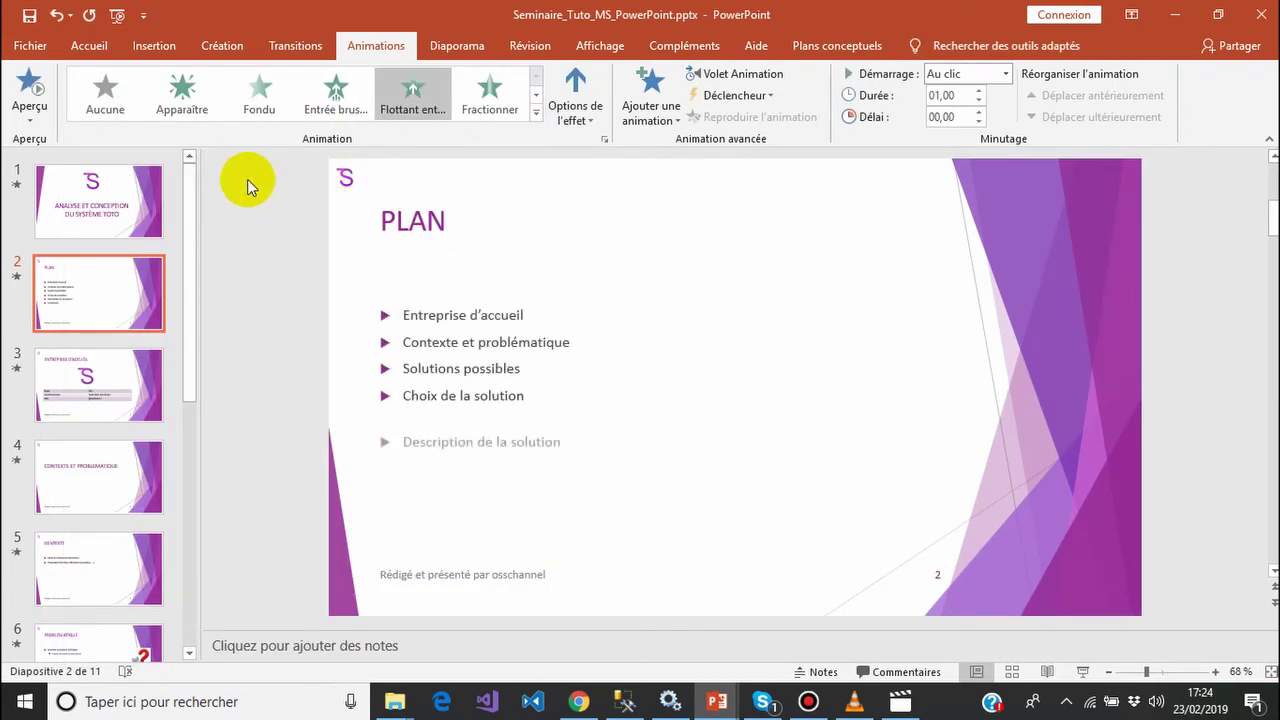
pyautogui.click(30, 116)
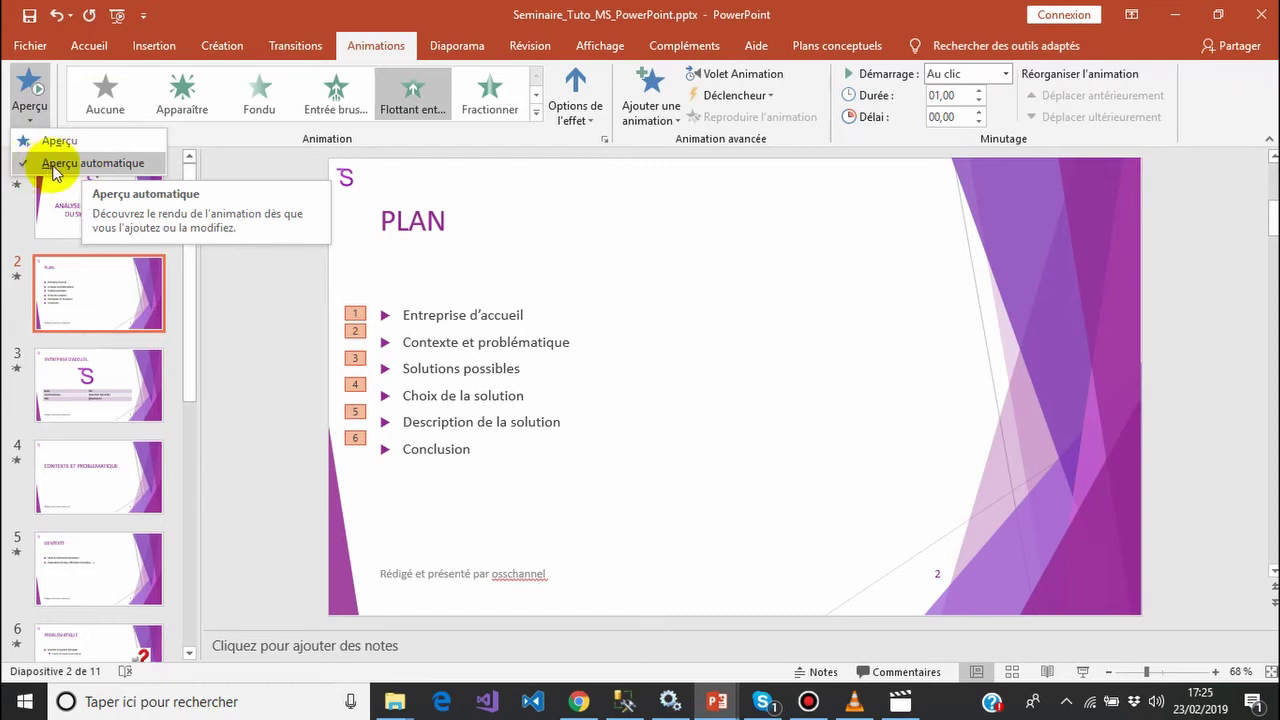
pyautogui.click(55, 172)
pyautogui.click(30, 112)
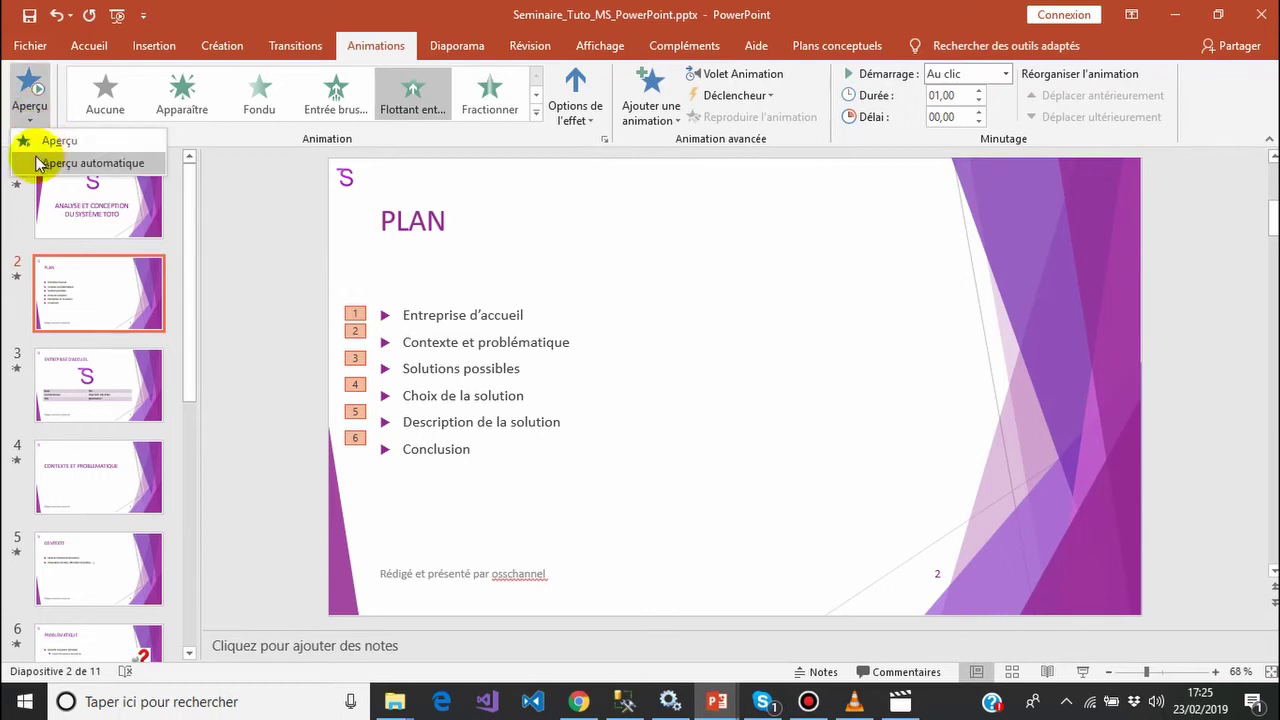
pyautogui.click(323, 100)
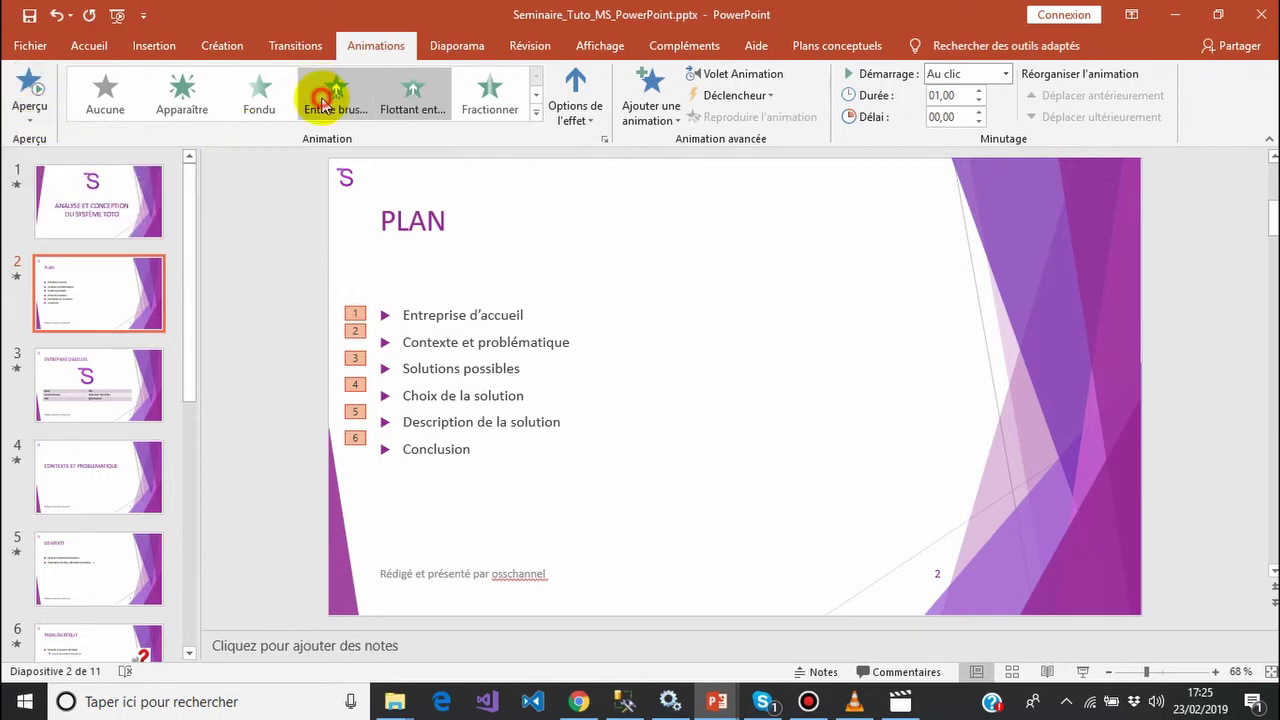
pyautogui.click(260, 95)
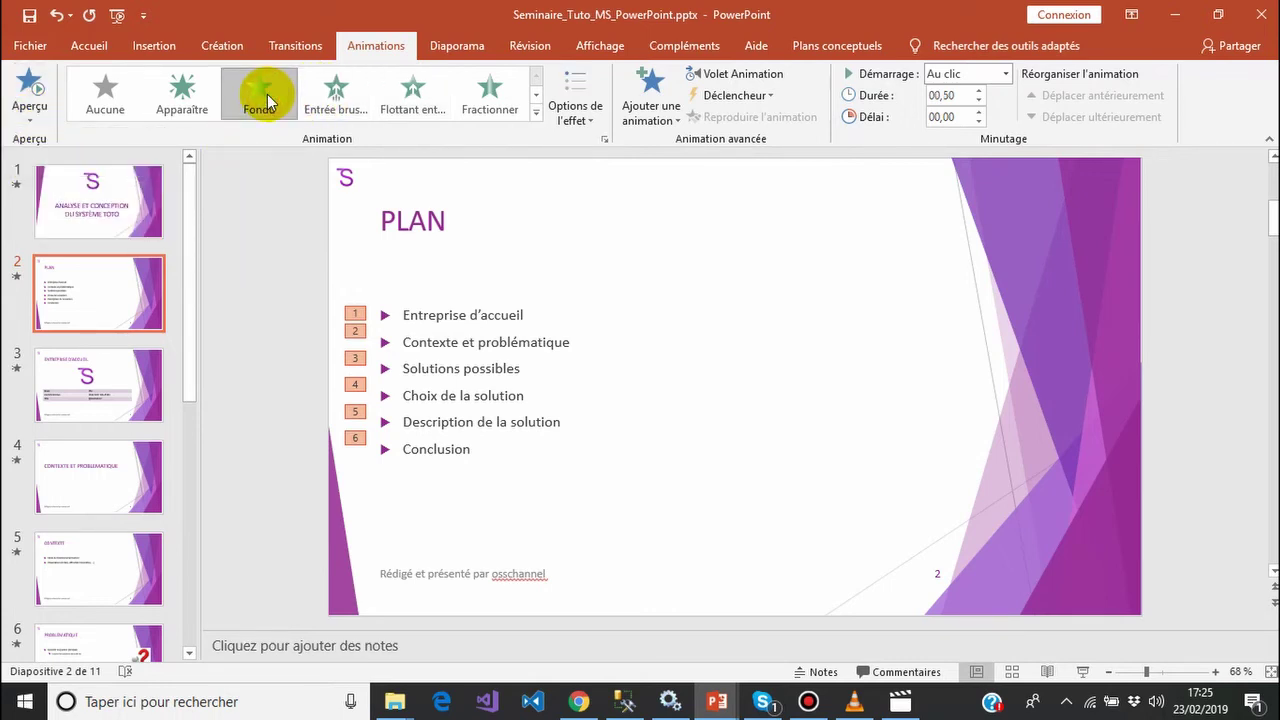
pyautogui.click(185, 98)
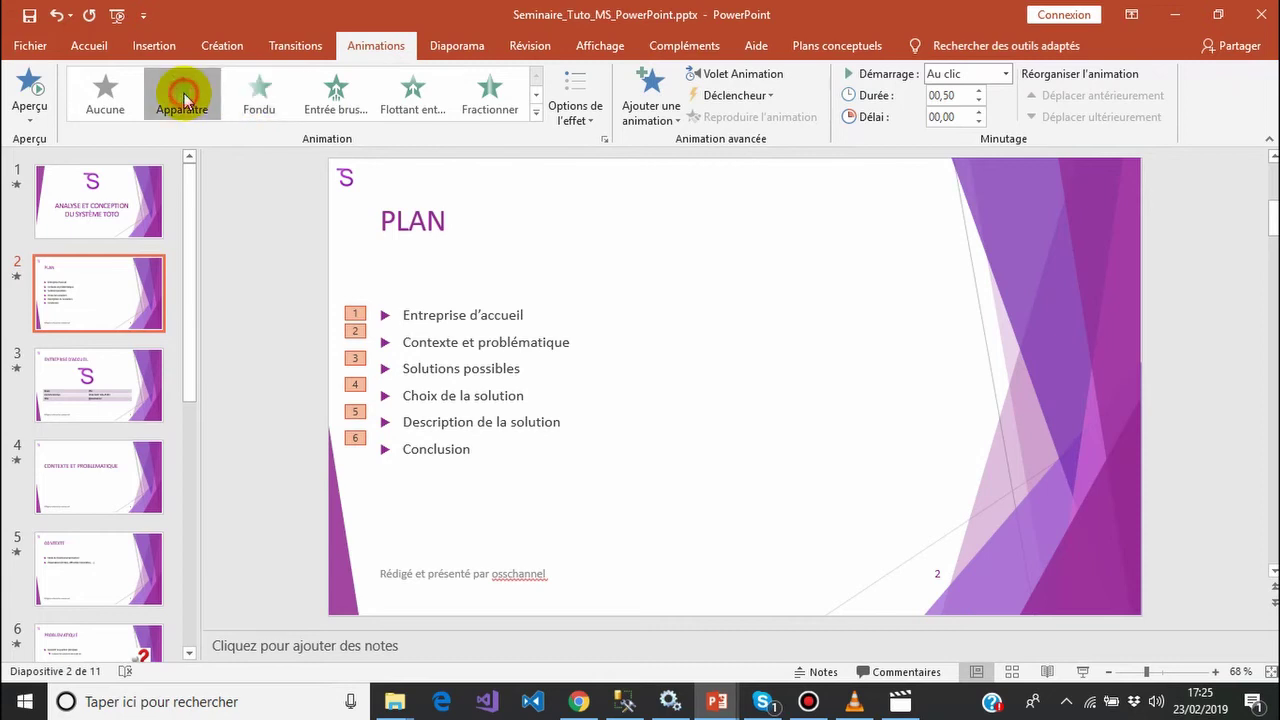
pyautogui.click(410, 92)
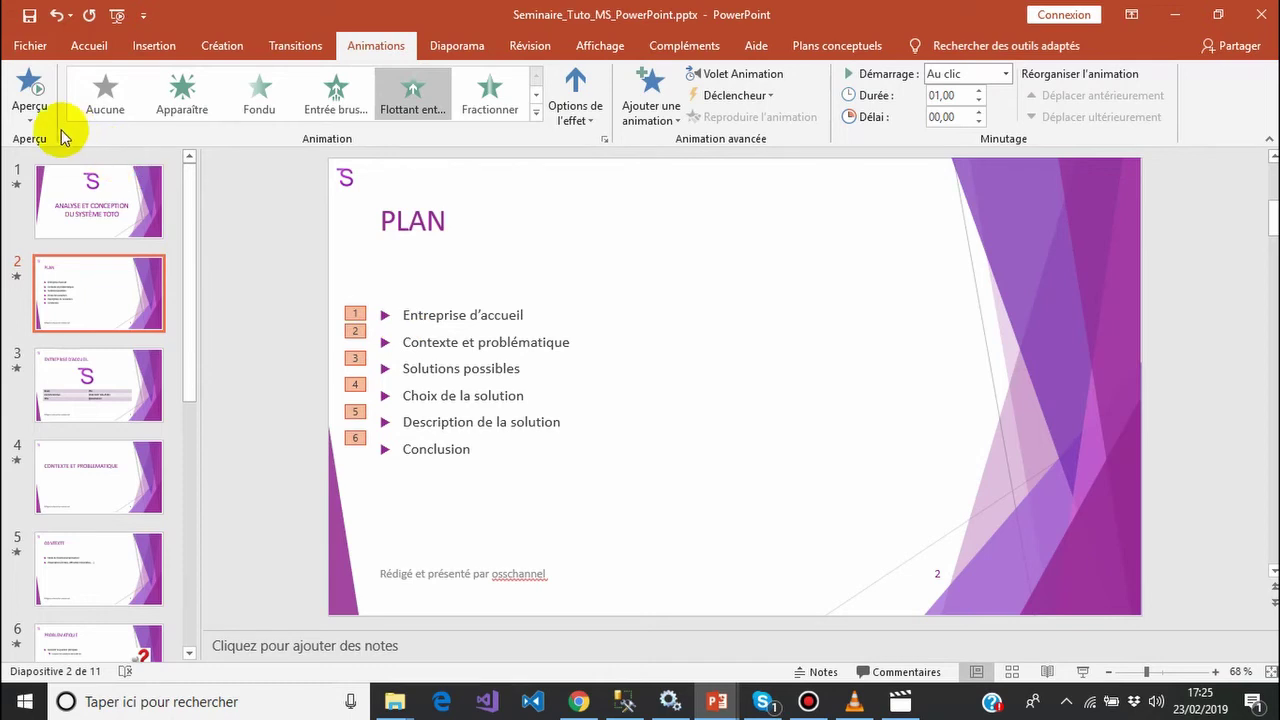
pyautogui.click(30, 122)
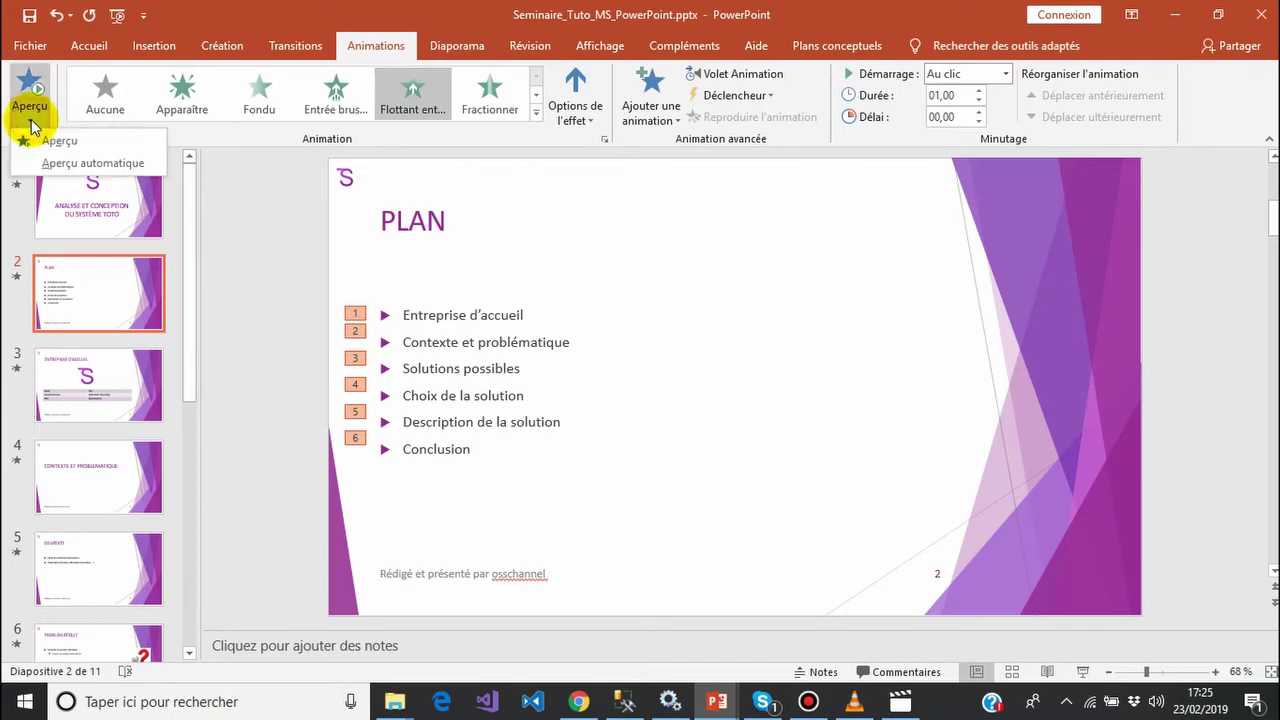
pyautogui.click(52, 166)
pyautogui.click(206, 105)
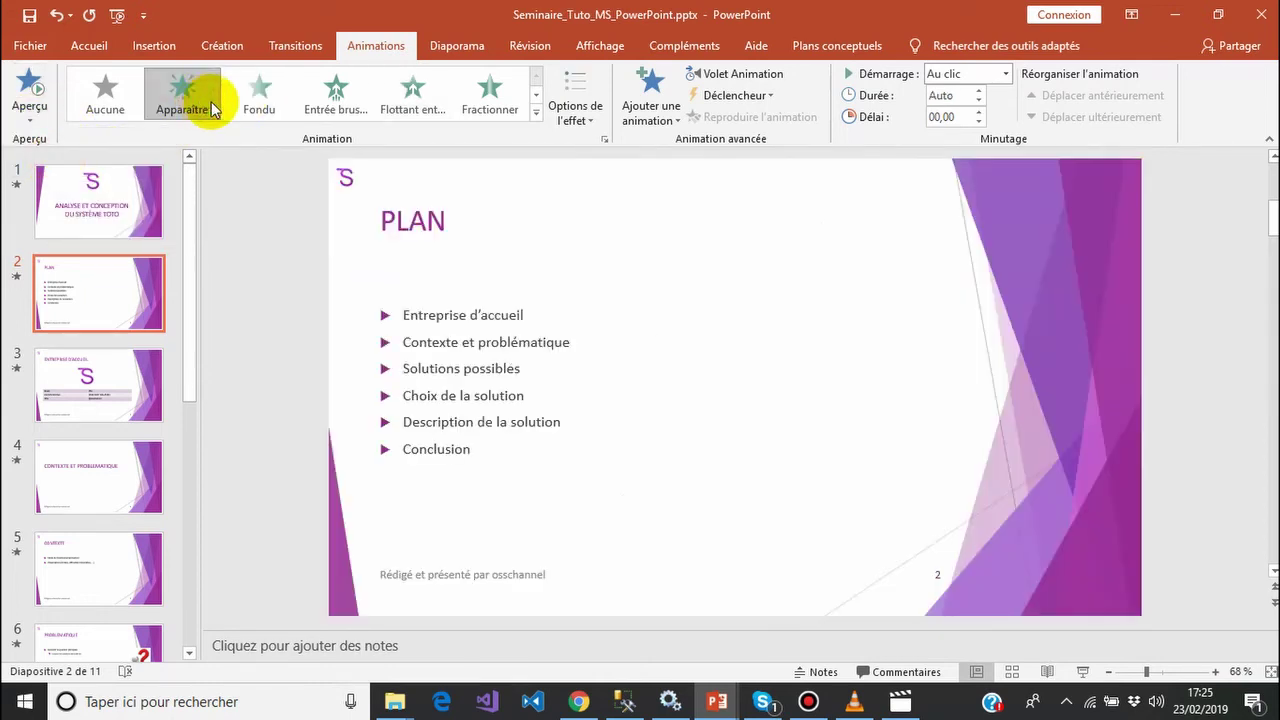
pyautogui.click(255, 100)
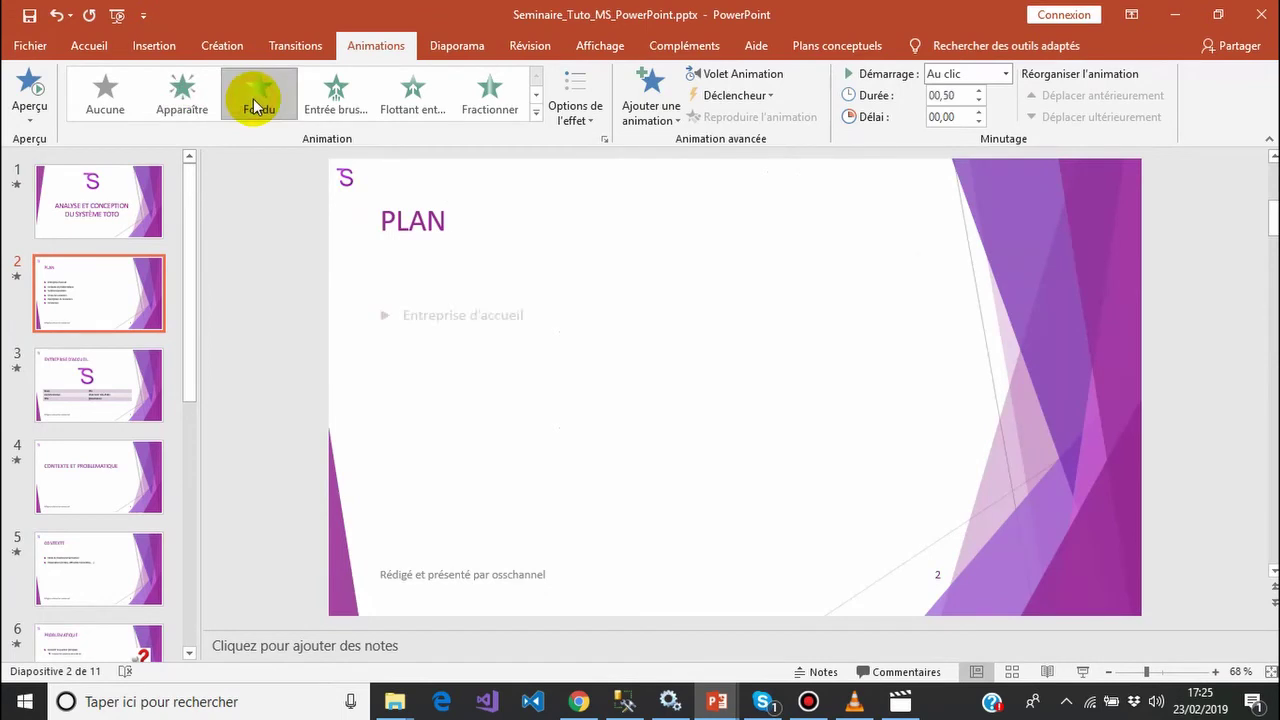
pyautogui.click(332, 100)
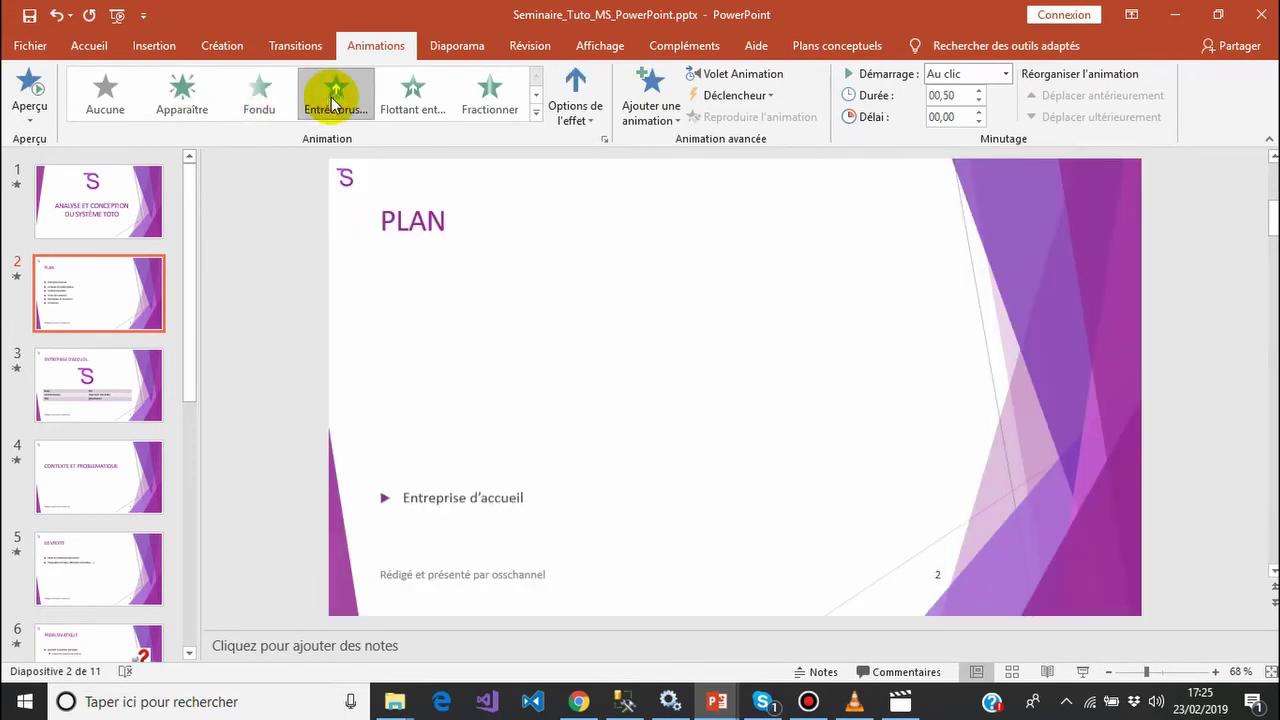
pyautogui.click(425, 95)
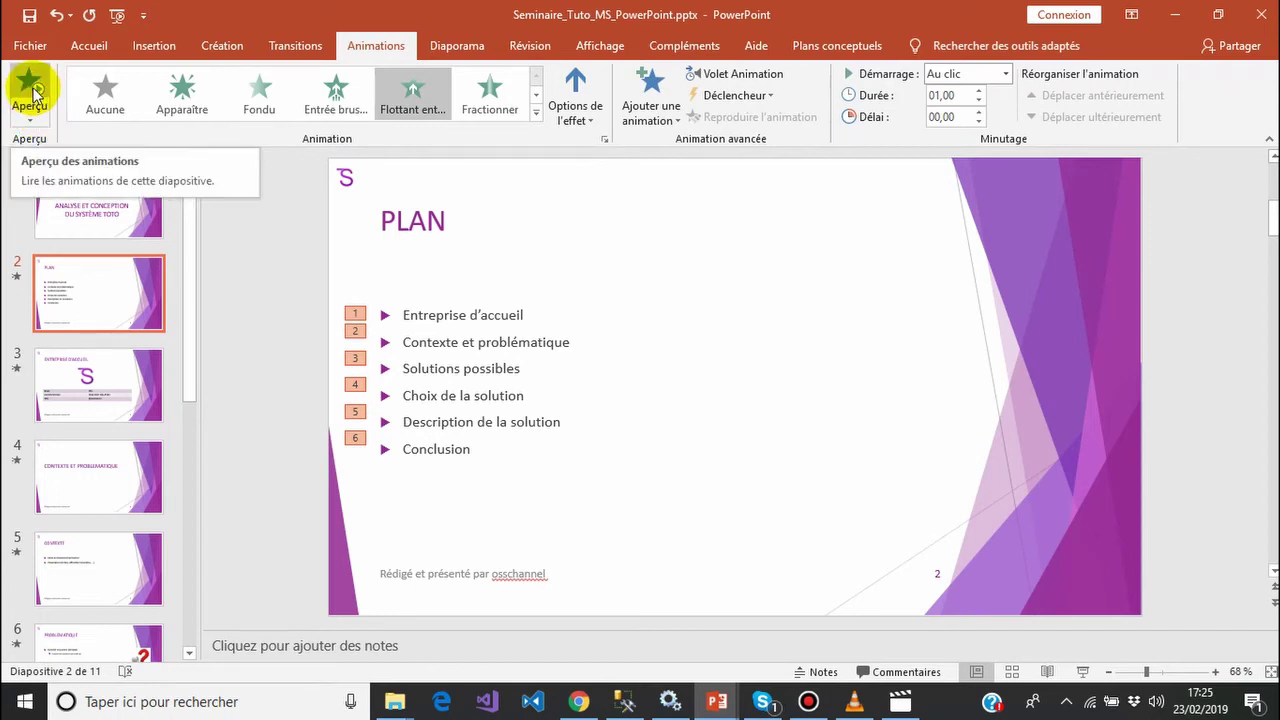
pyautogui.click(29, 118)
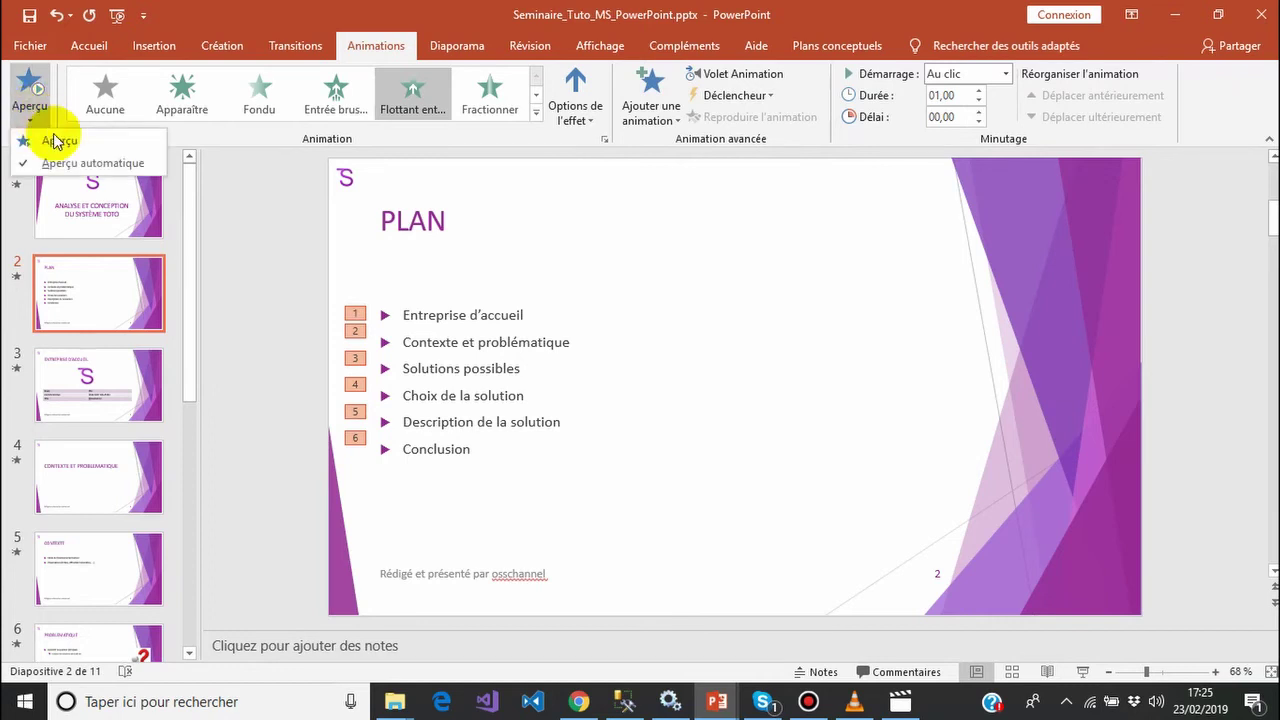
pyautogui.click(31, 88)
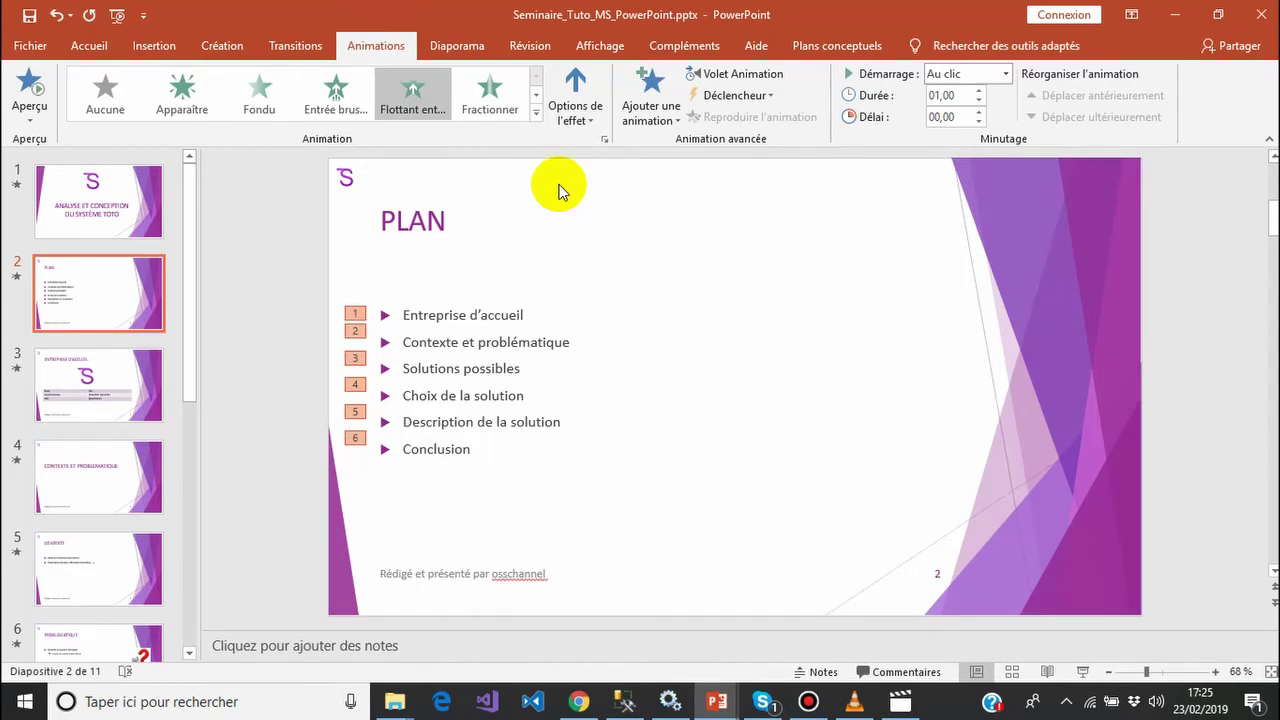
# Try Fractionner, then return to Flottant entrant with the Flottant vers le bas direction.
pyautogui.click(580, 120)
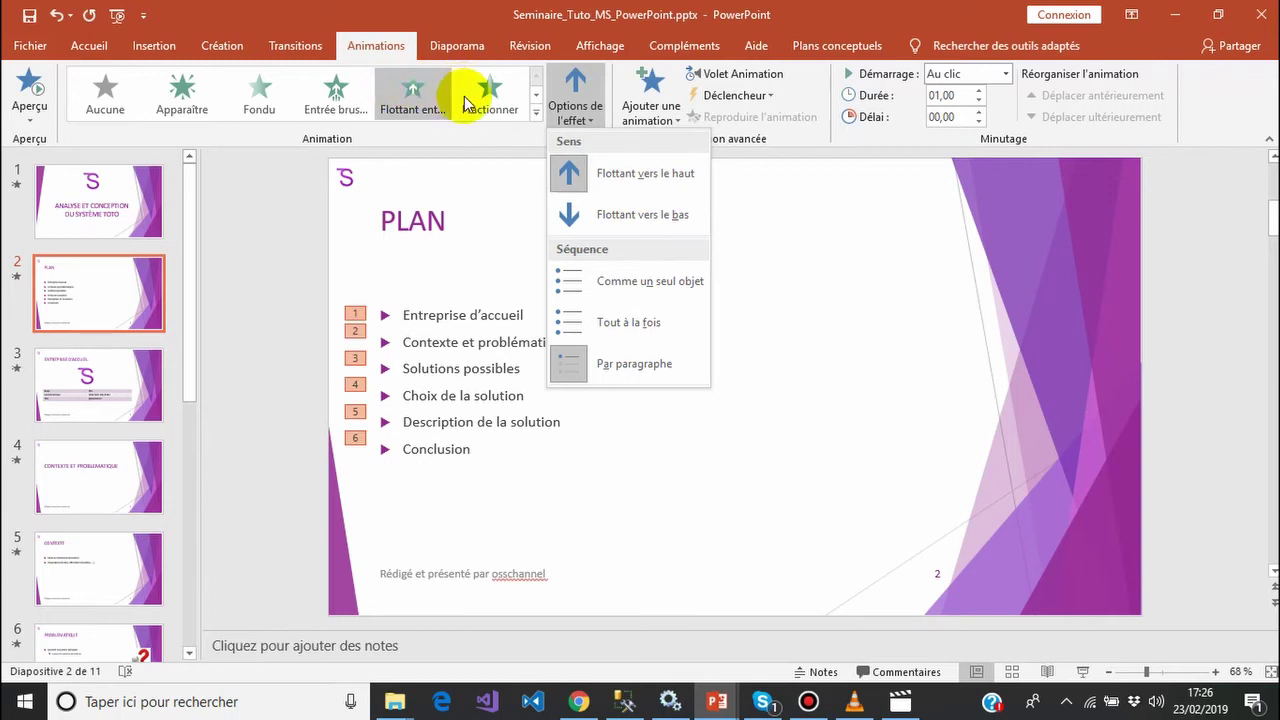
pyautogui.click(464, 96)
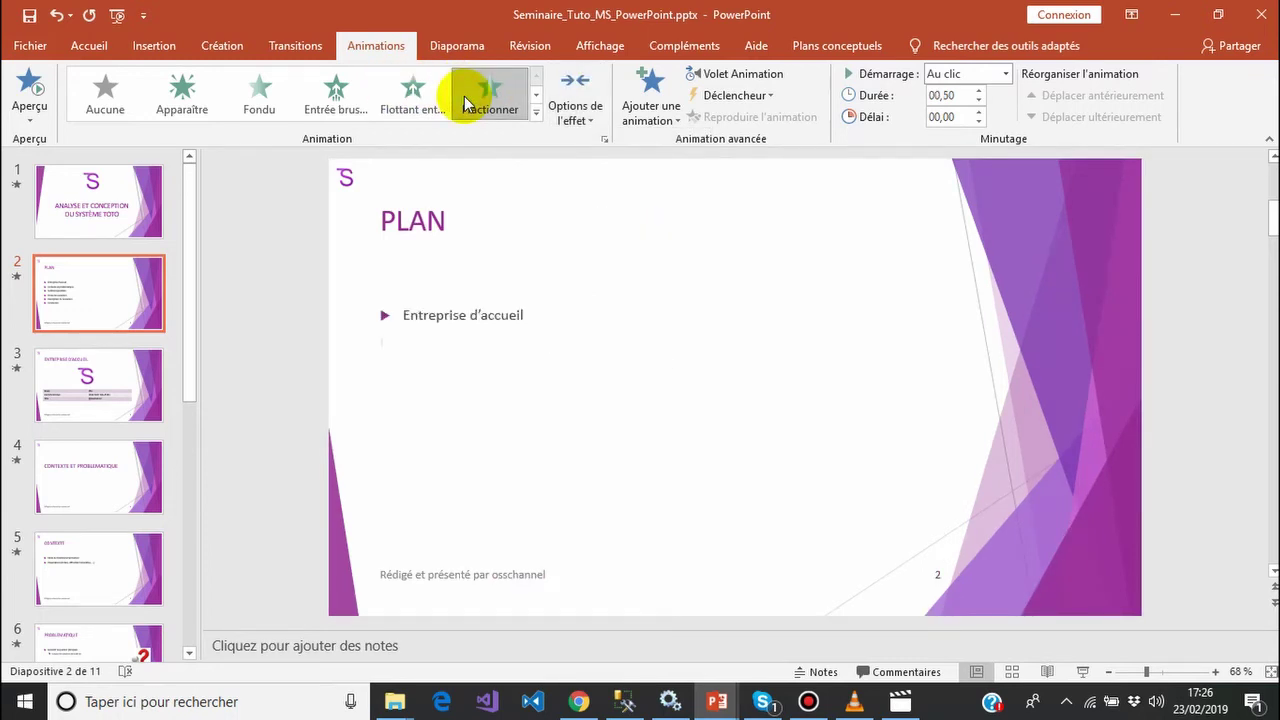
pyautogui.click(585, 118)
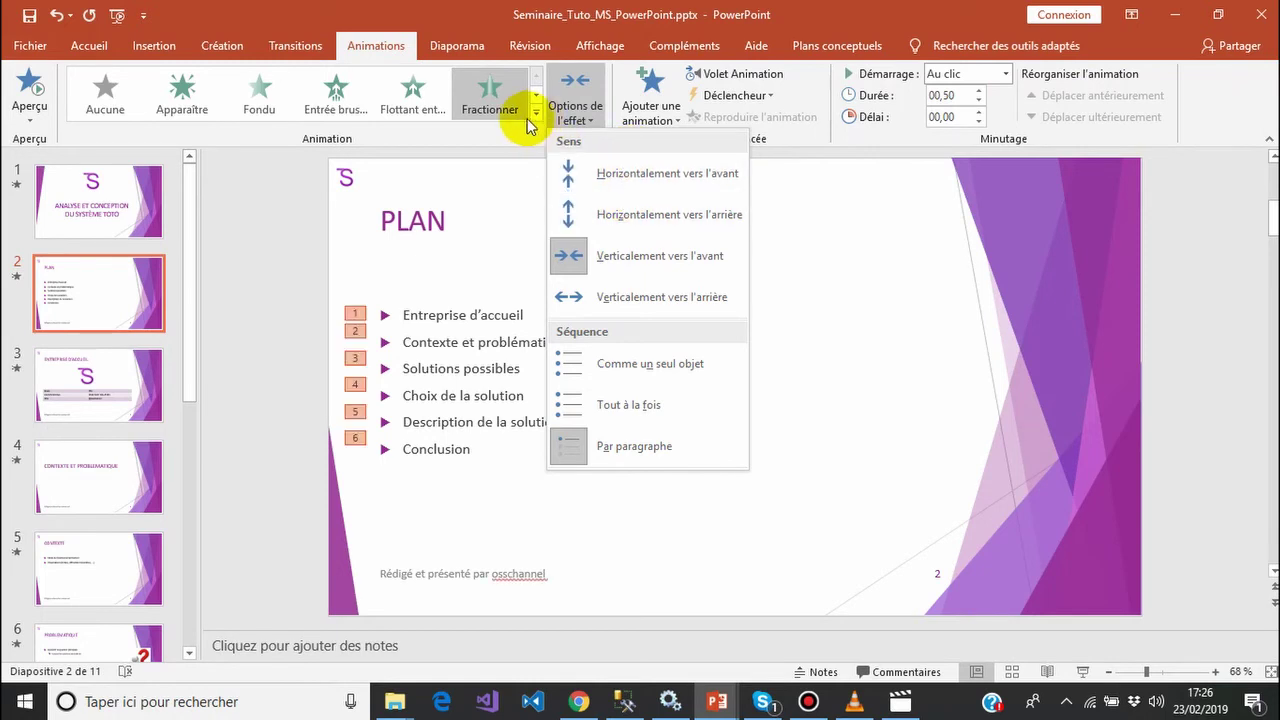
pyautogui.click(414, 97)
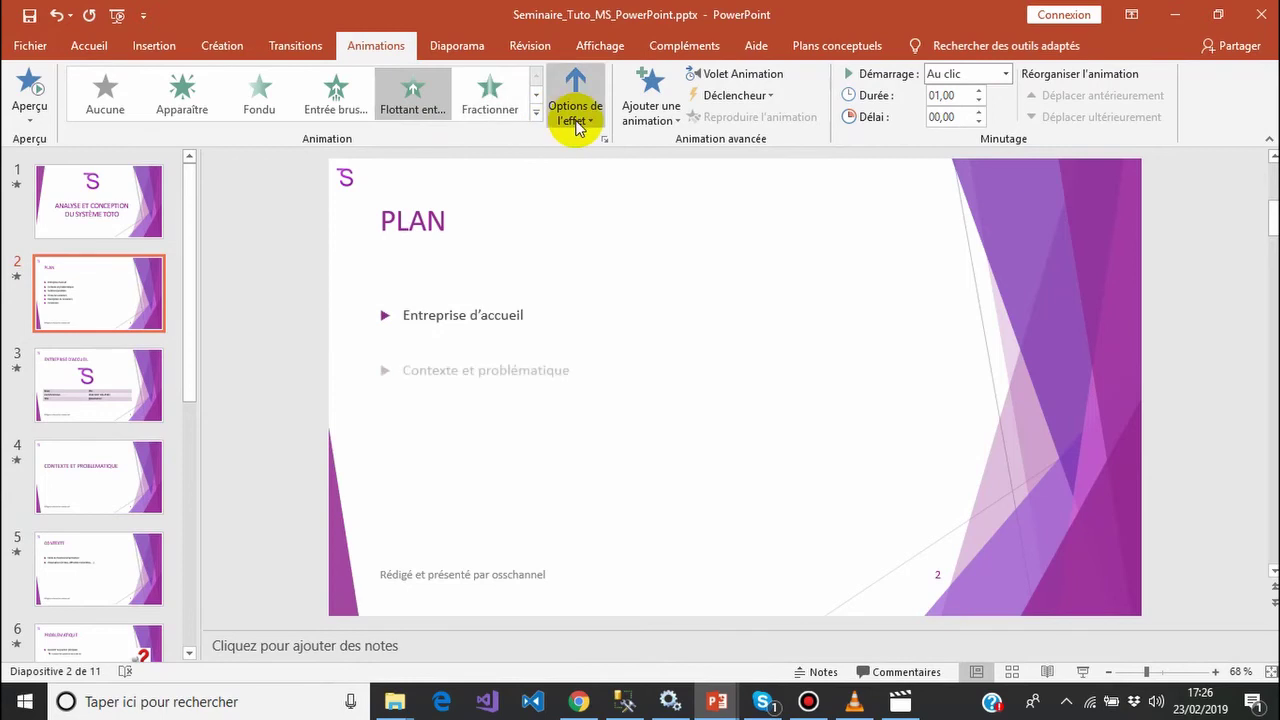
pyautogui.click(576, 120)
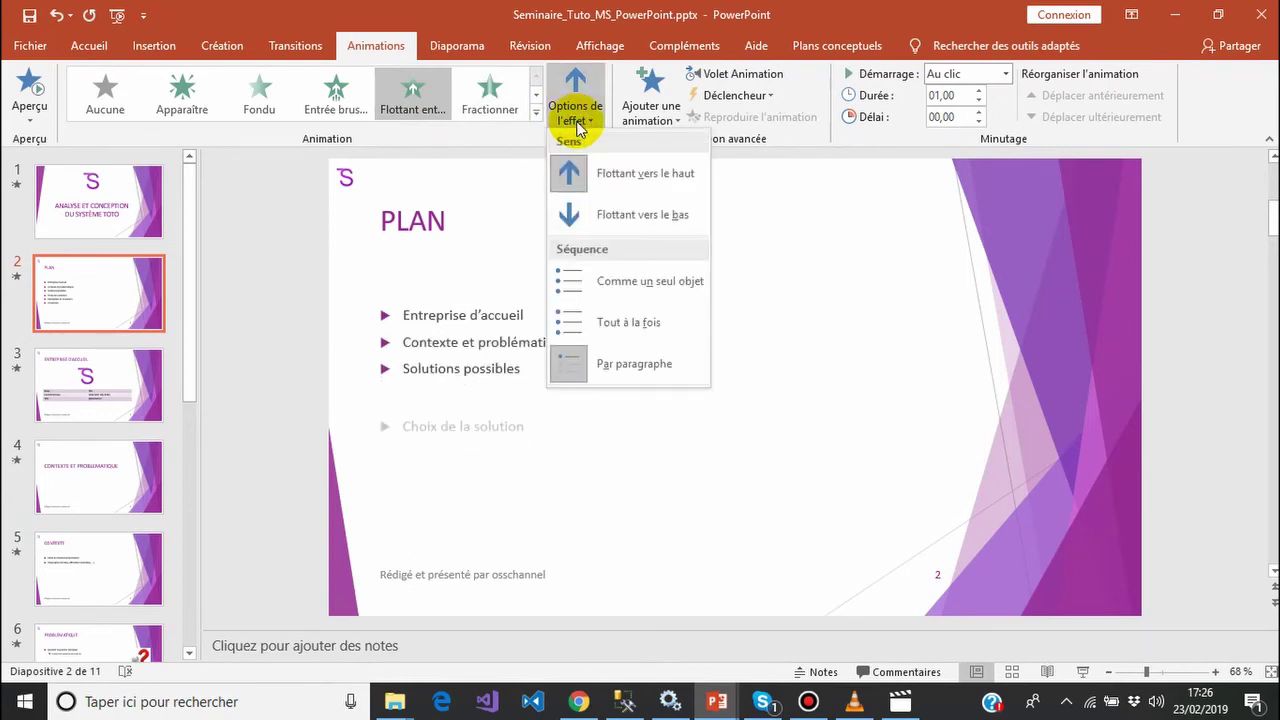
pyautogui.click(617, 216)
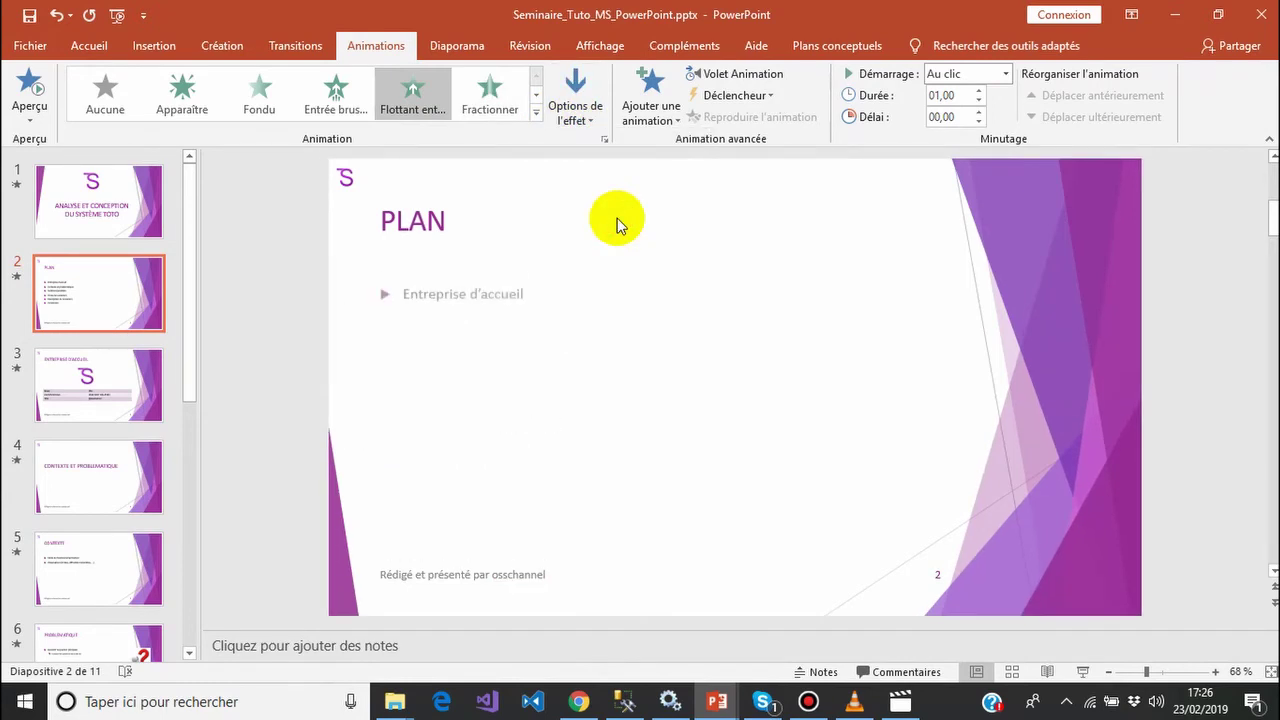
# Set the bullets' sequence to Comme un seul objet and verify the effect options.
pyautogui.click(575, 118)
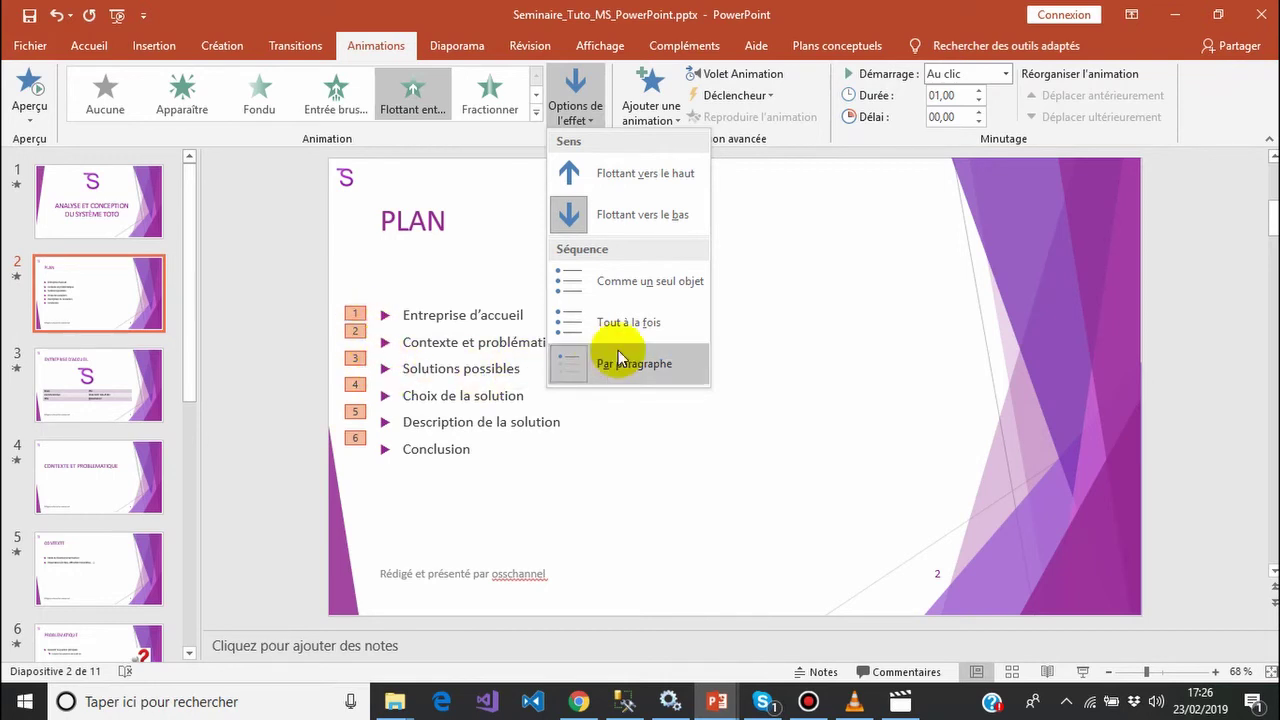
pyautogui.click(637, 325)
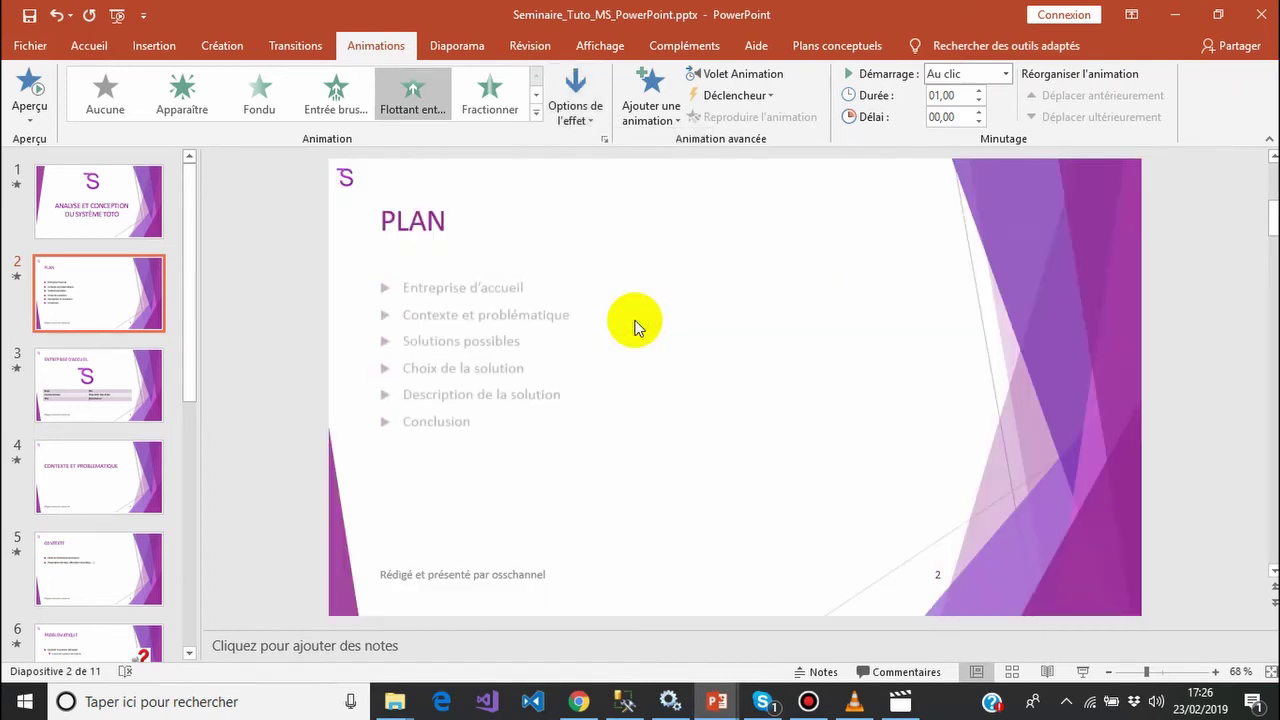
pyautogui.click(578, 122)
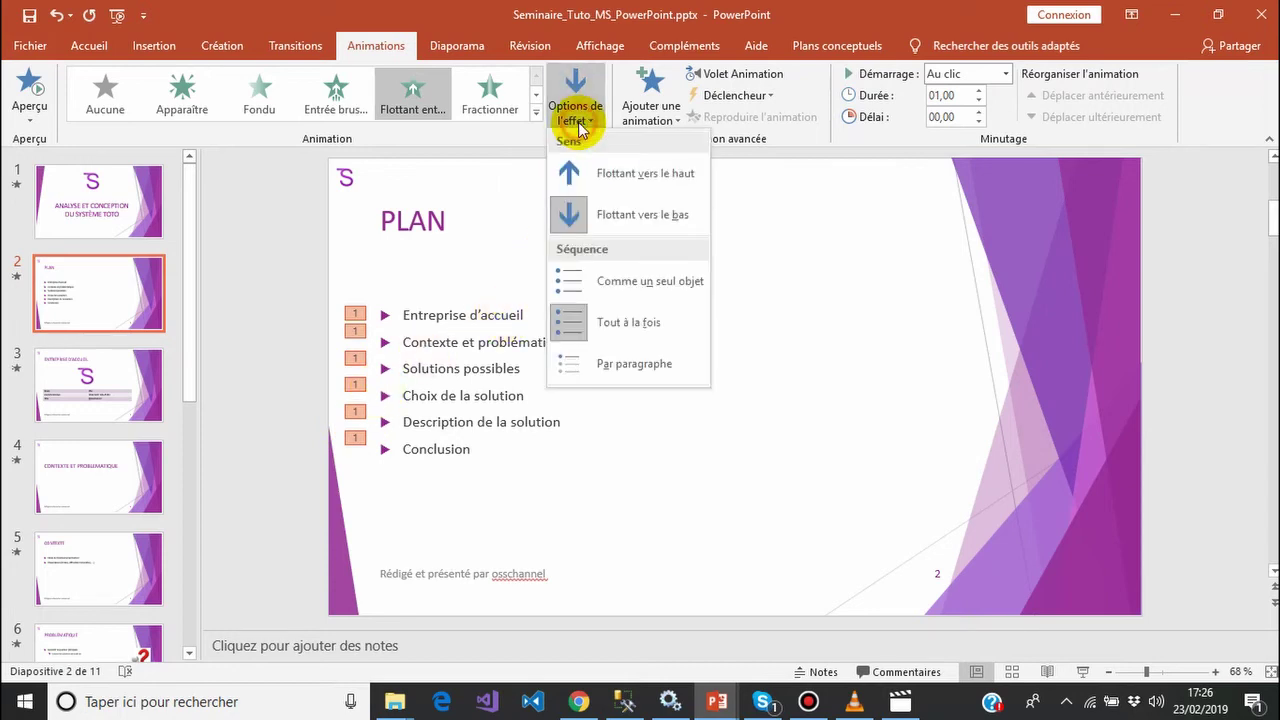
pyautogui.click(626, 290)
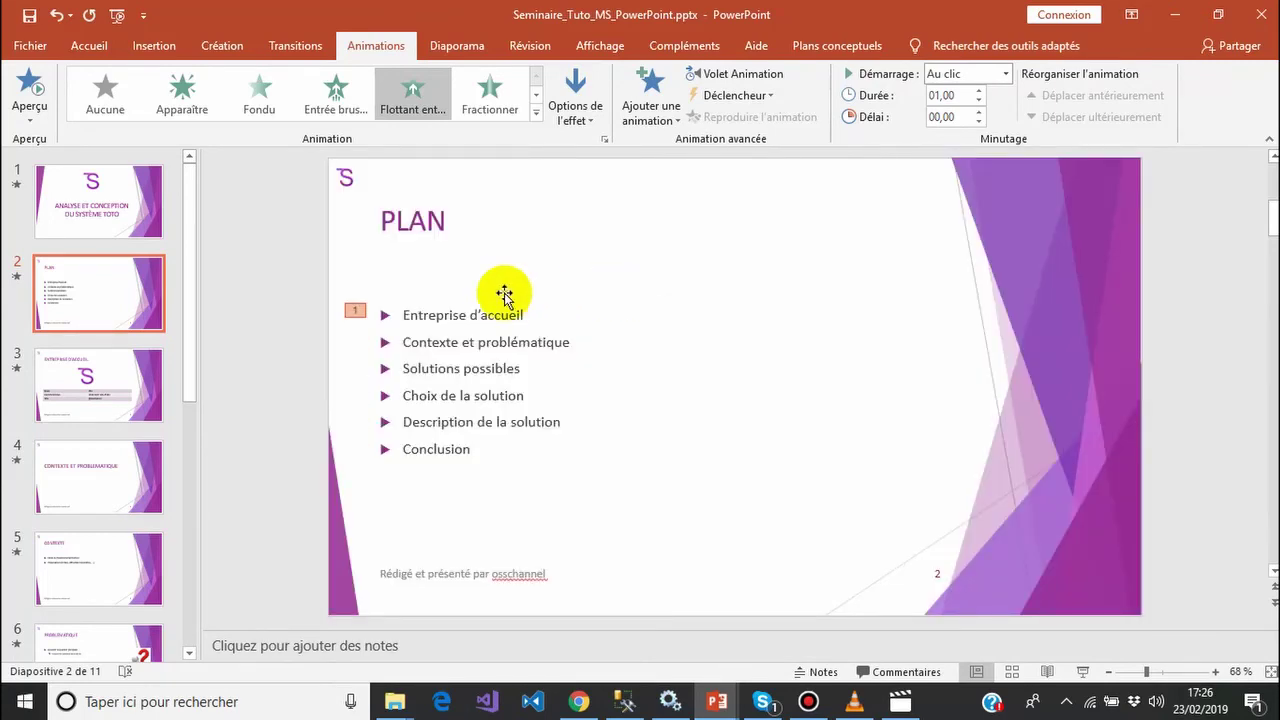
pyautogui.click(356, 311)
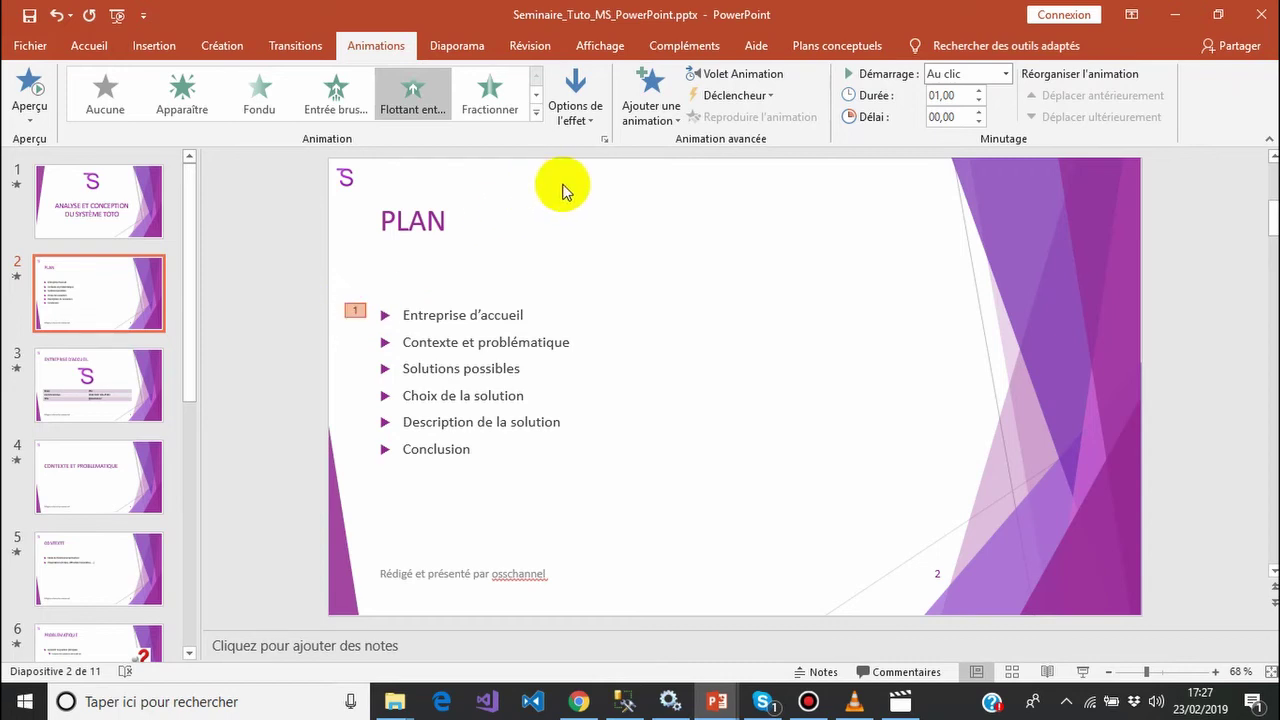
pyautogui.click(576, 112)
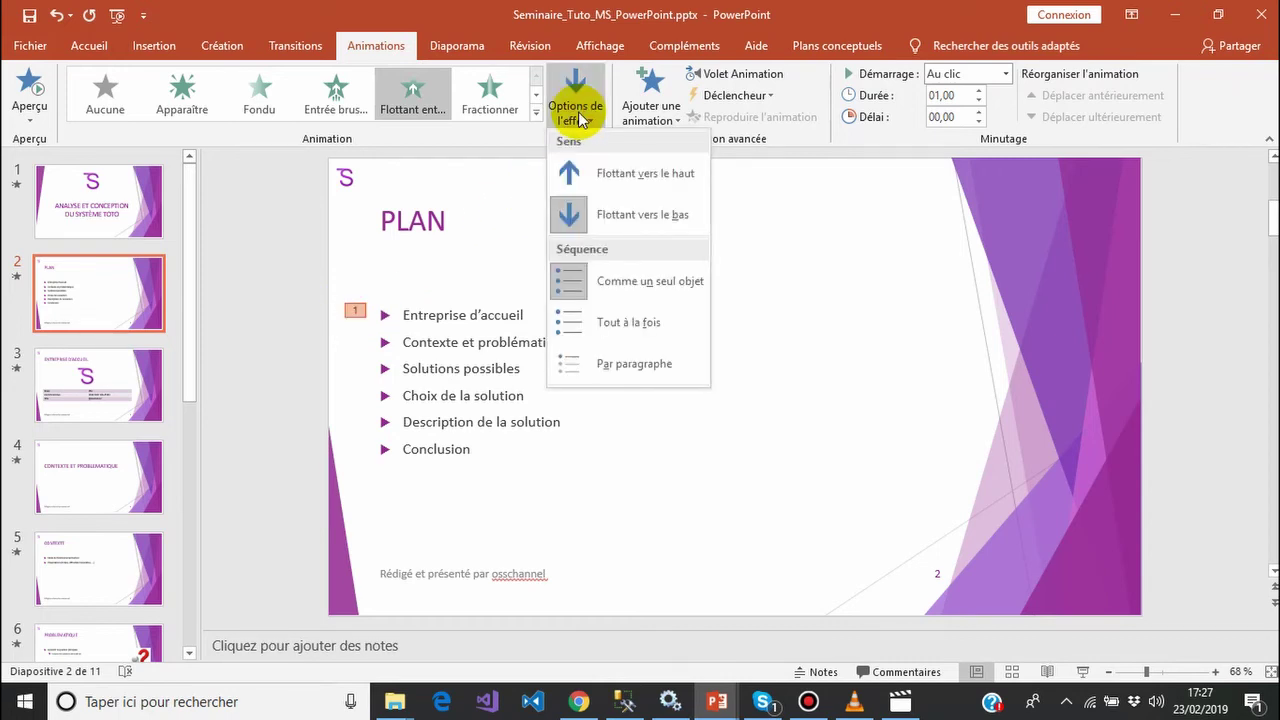
pyautogui.click(583, 119)
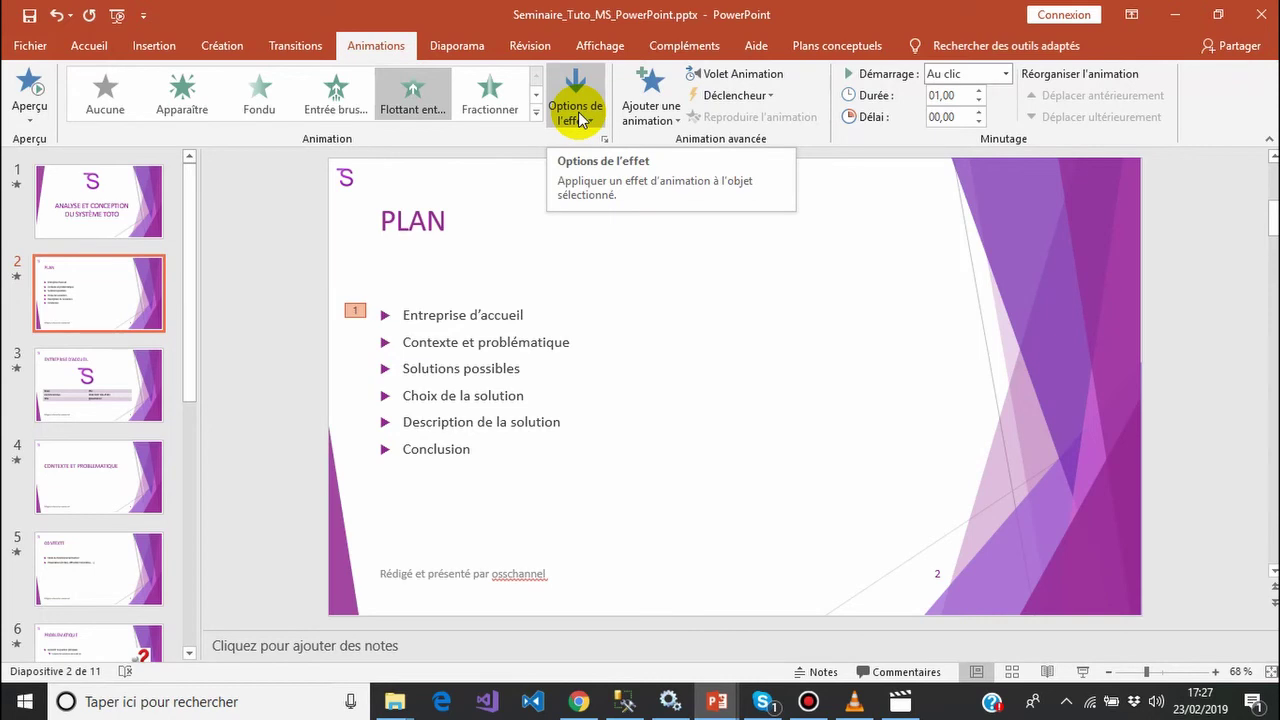
# Browse the effects gallery and apply Rotation to the bullet list, replacing its entrance.
pyautogui.click(650, 117)
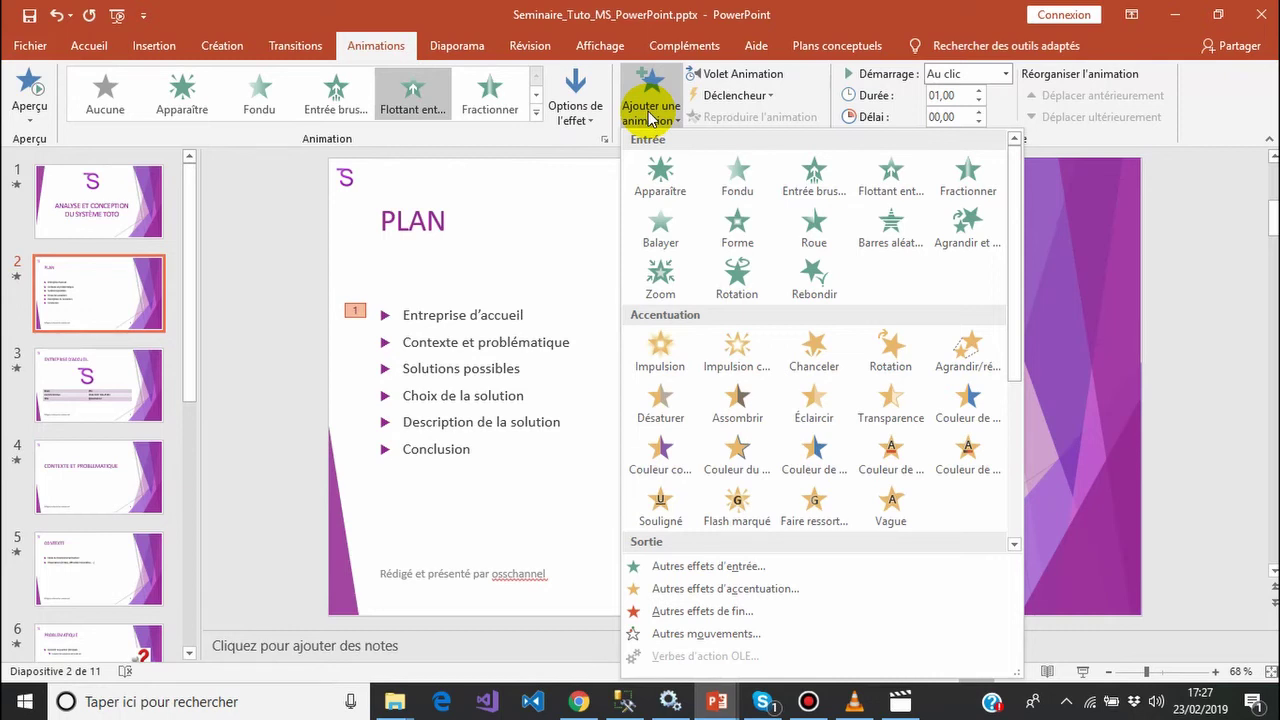
pyautogui.click(538, 113)
pyautogui.moveTo(538, 117)
pyautogui.mouseDown()
pyautogui.moveTo(535, 208)
pyautogui.moveTo(529, 149)
pyautogui.mouseUp()
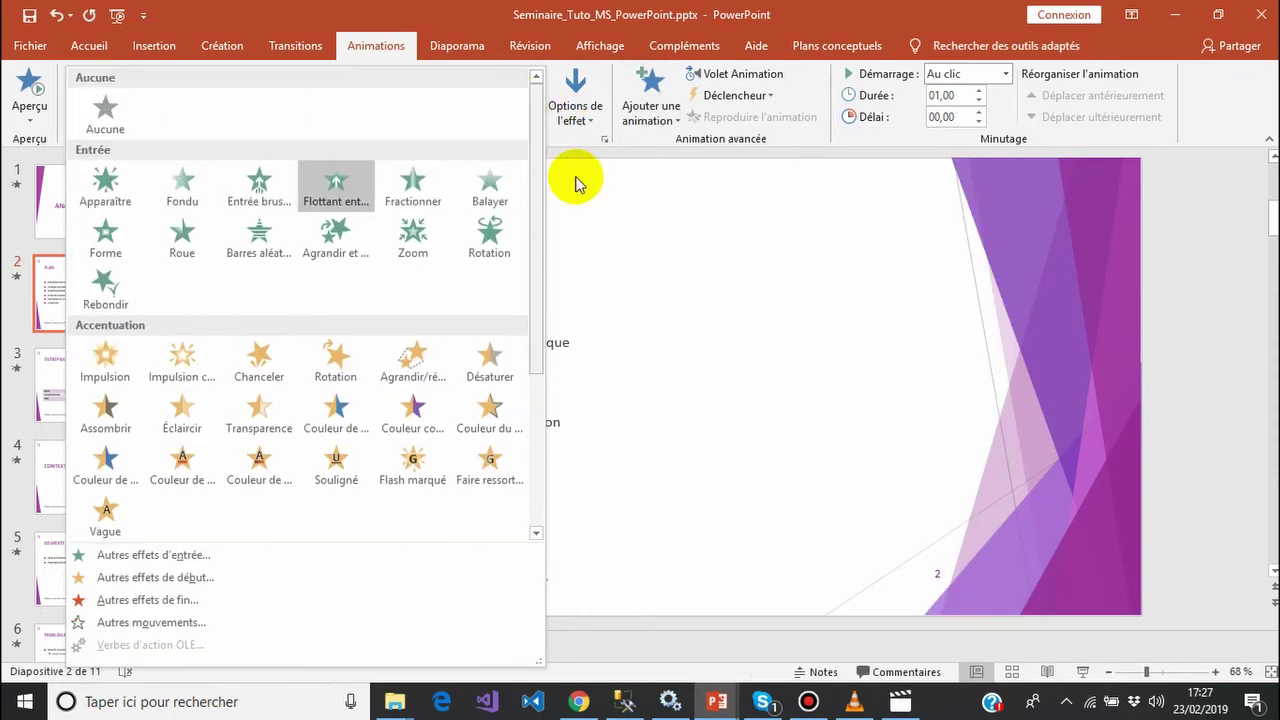
pyautogui.click(601, 230)
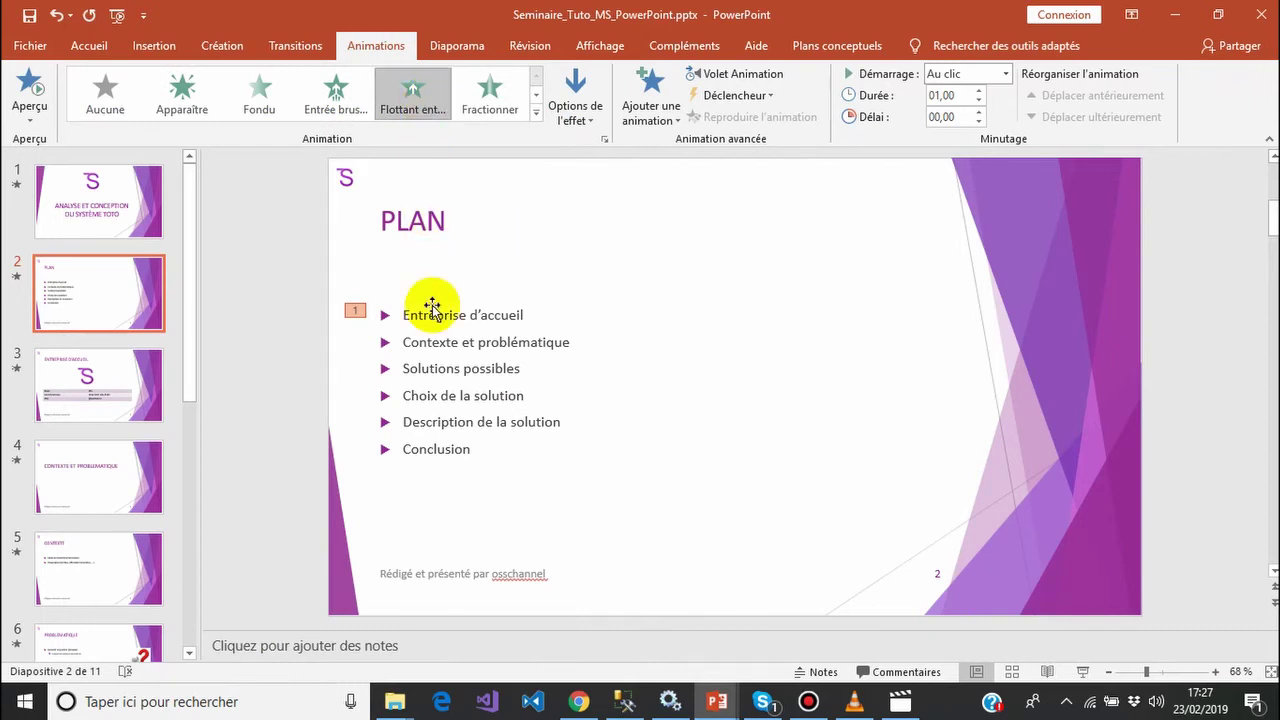
pyautogui.click(536, 112)
pyautogui.moveTo(536, 120); pyautogui.dragTo(537, 150)
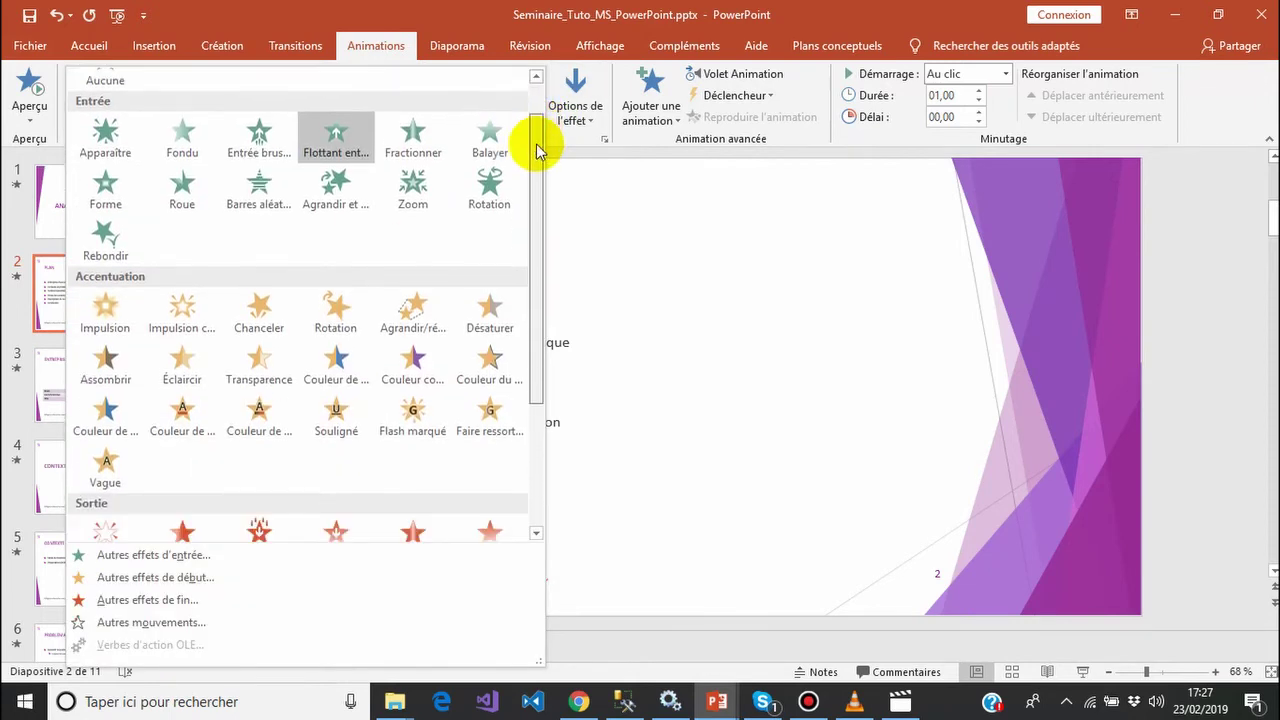
pyautogui.click(330, 312)
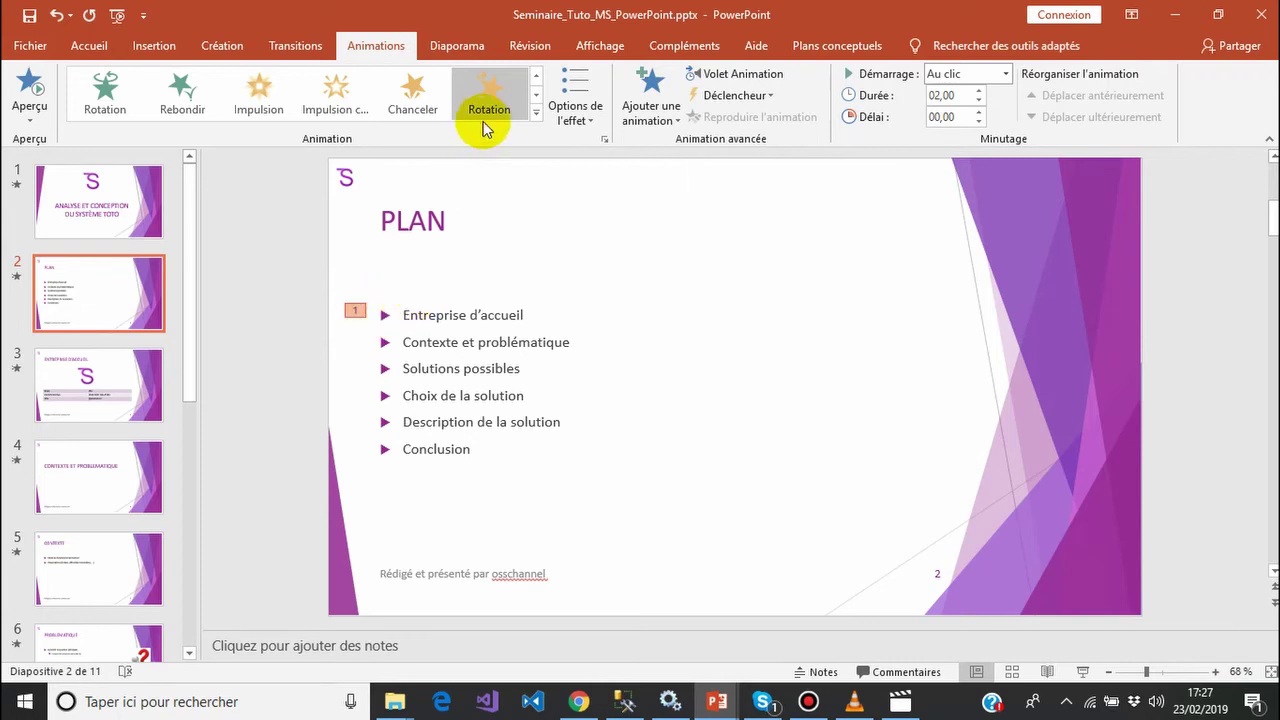
# Reapply Flottant entrant, then add Rotation as a second, emphasis animation.
pyautogui.click(535, 112)
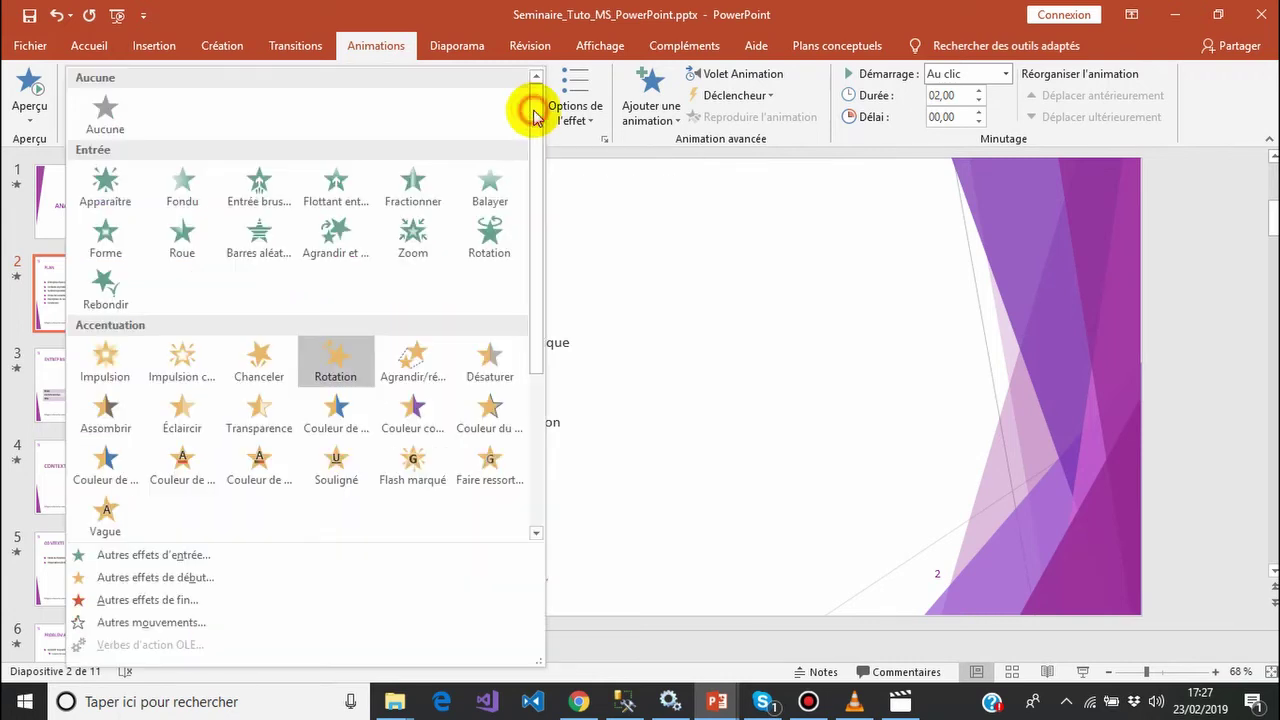
pyautogui.click(338, 195)
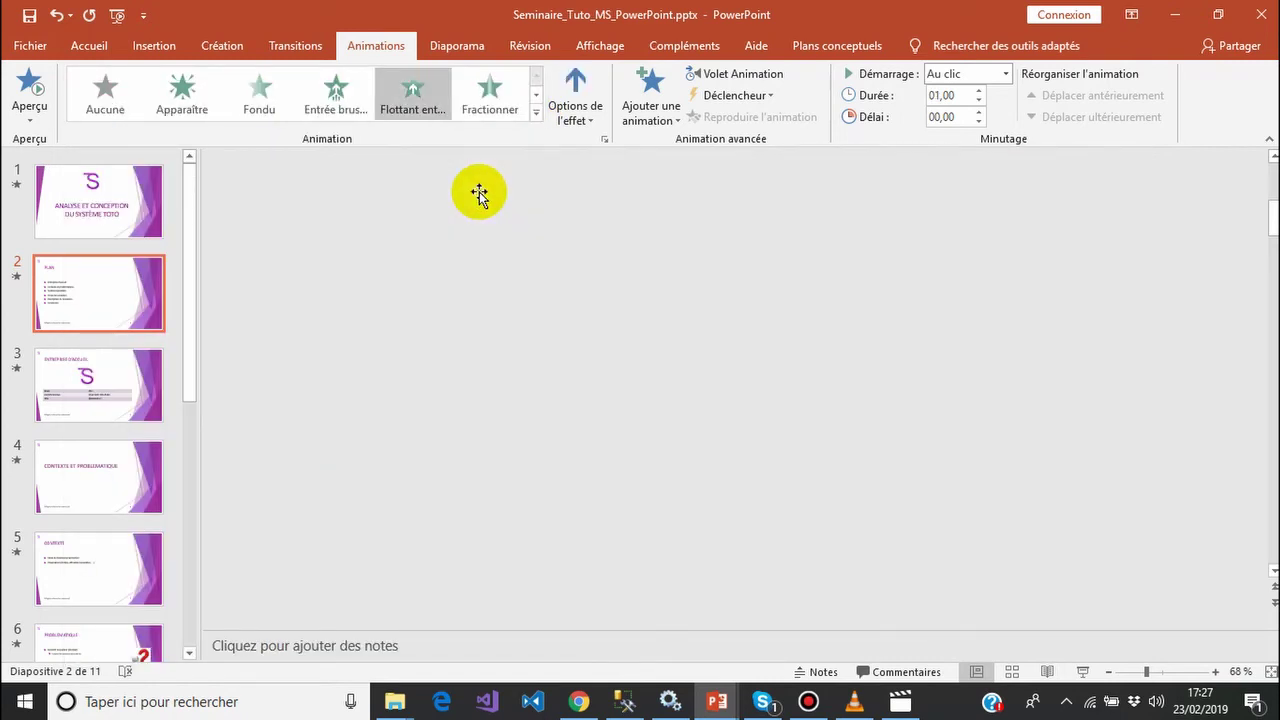
pyautogui.click(662, 121)
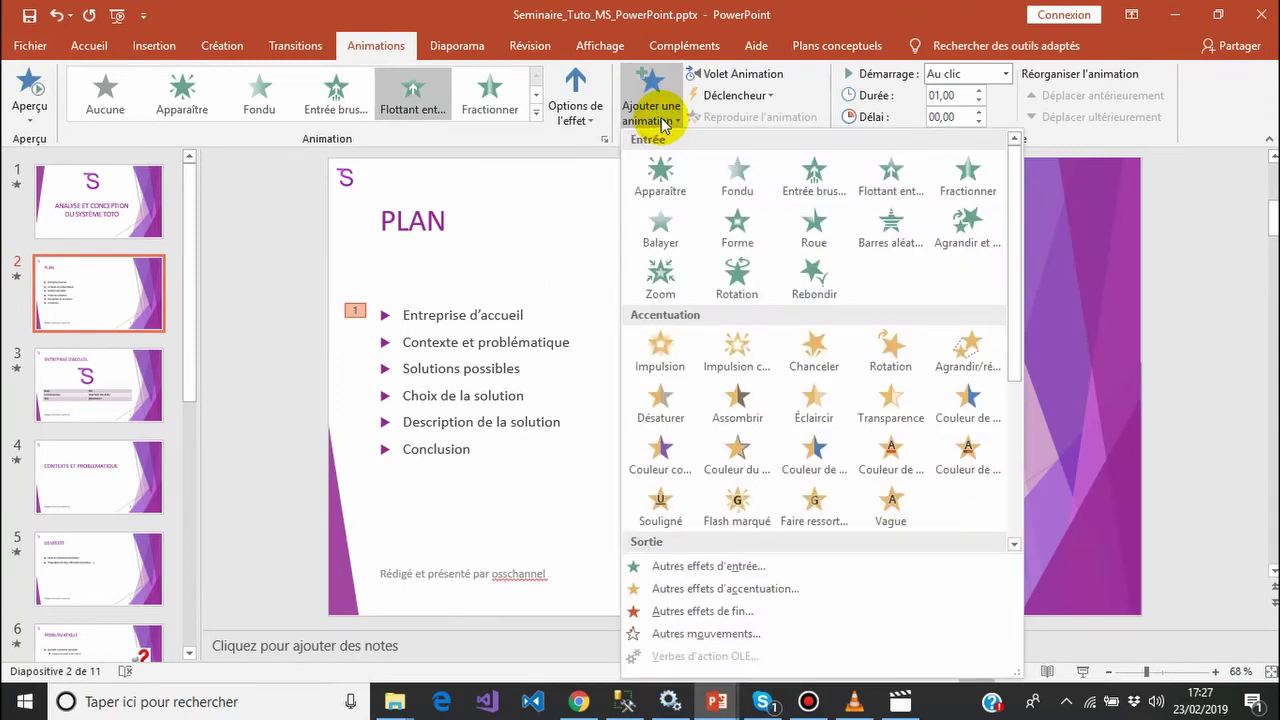
pyautogui.click(890, 352)
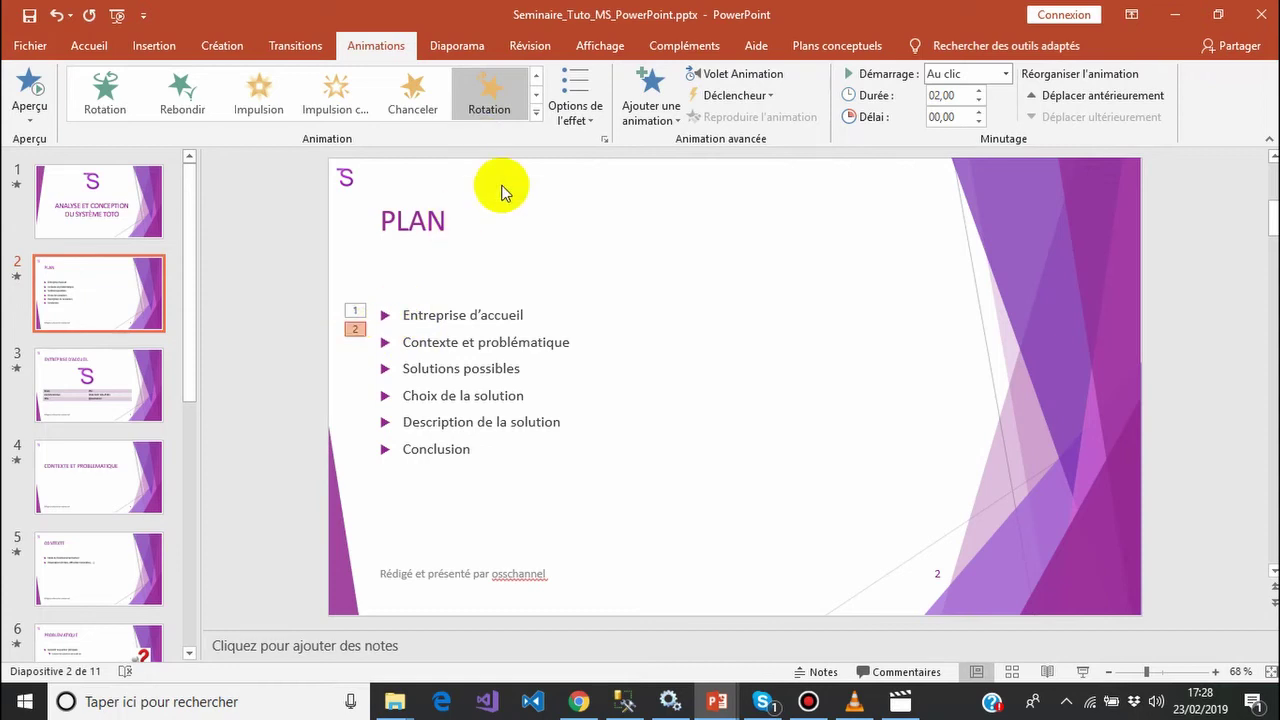
# Open the Volet Animation listing both effects and look over the Déclencheur options.
pyautogui.click(655, 115)
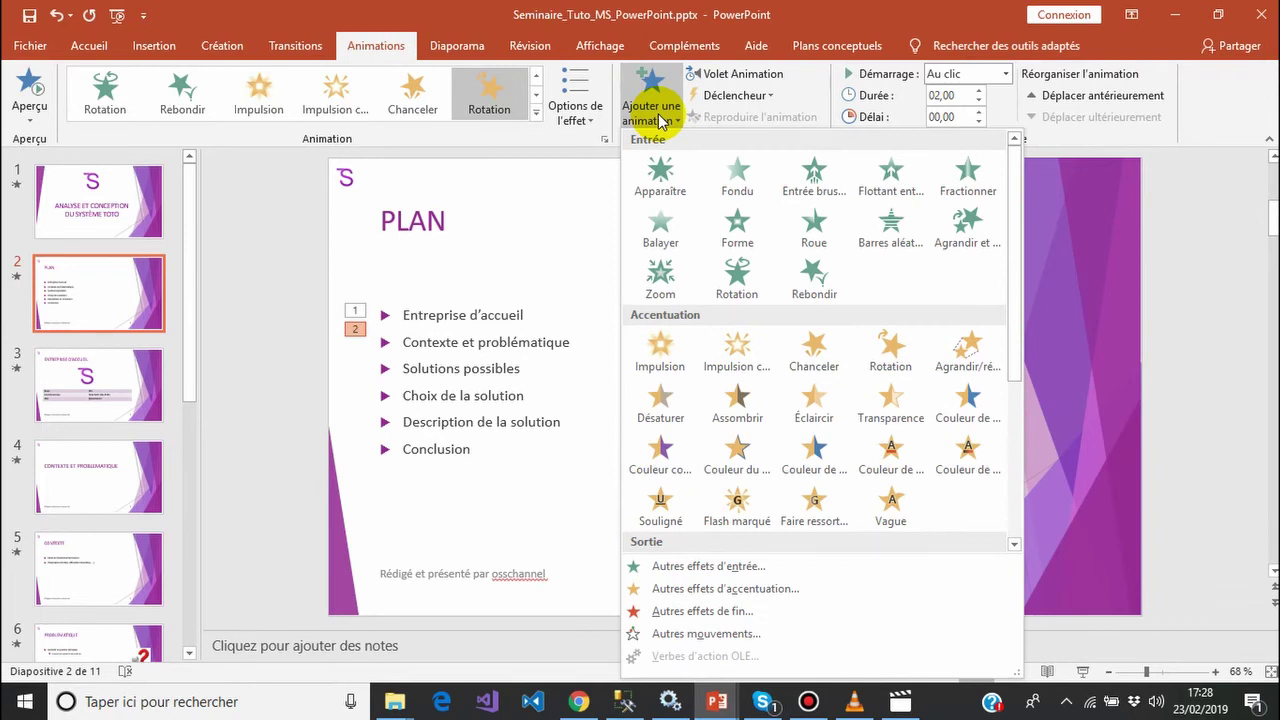
pyautogui.click(659, 119)
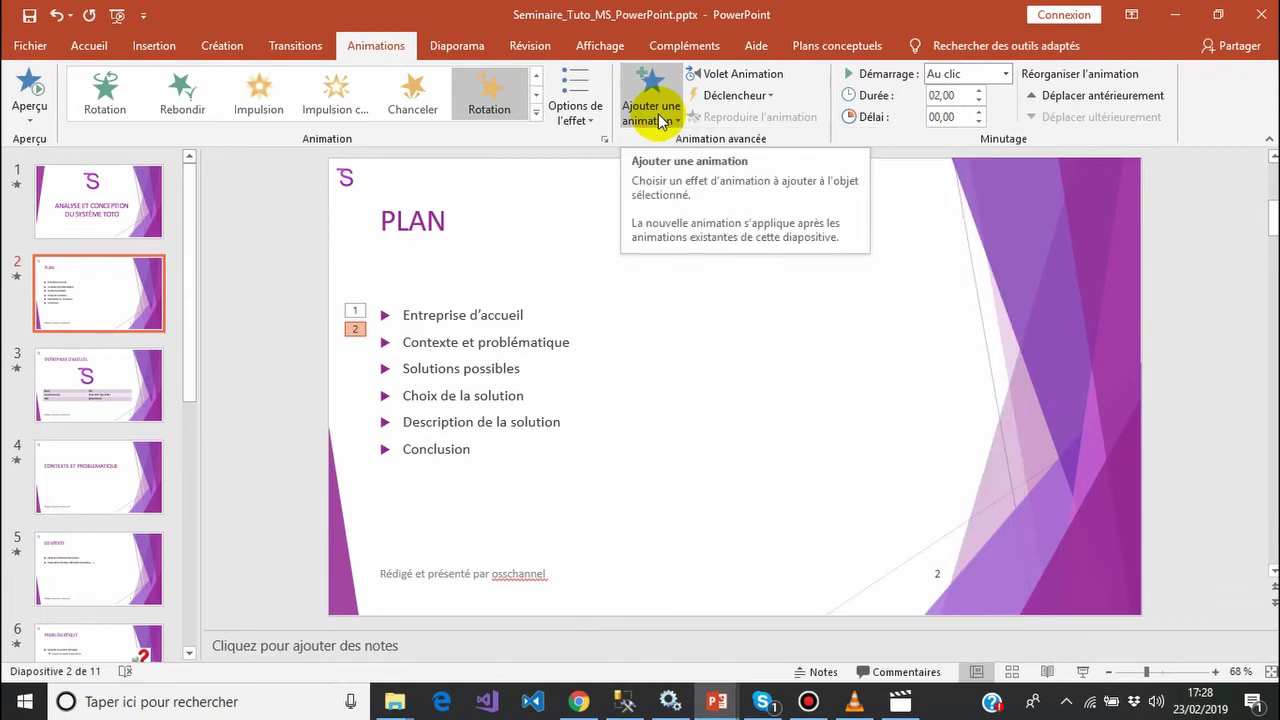
pyautogui.click(729, 78)
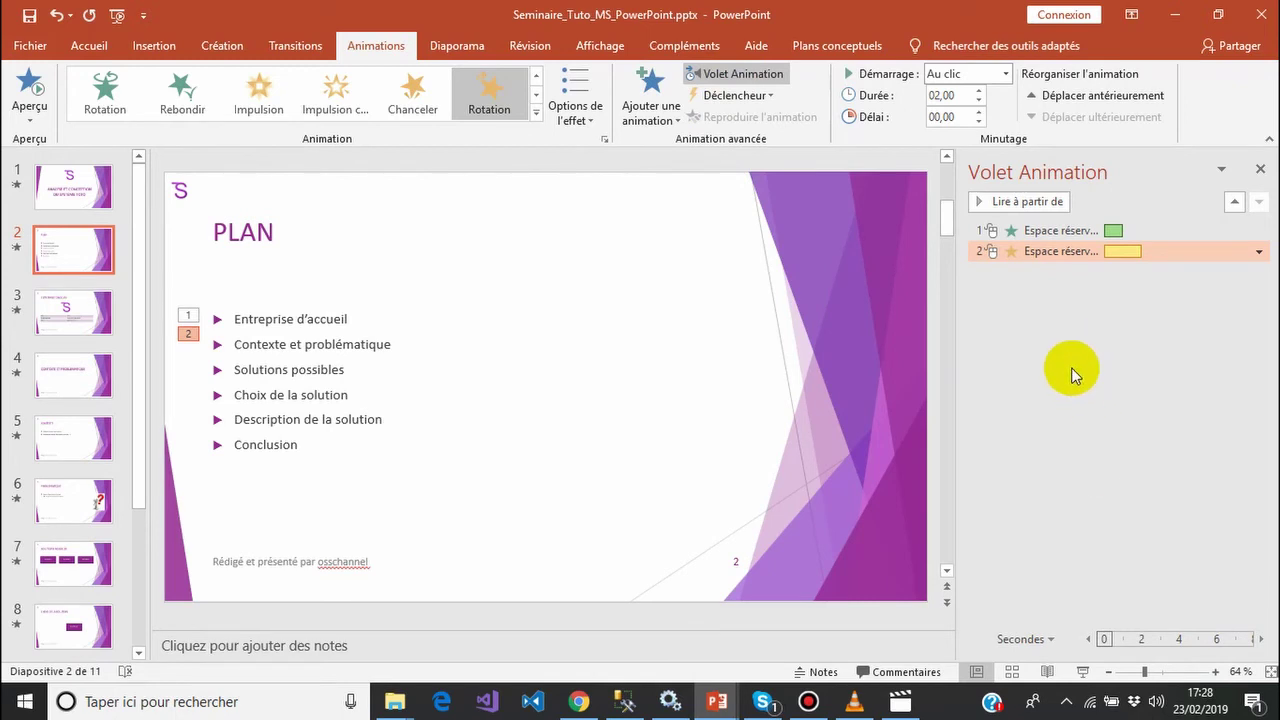
pyautogui.click(767, 104)
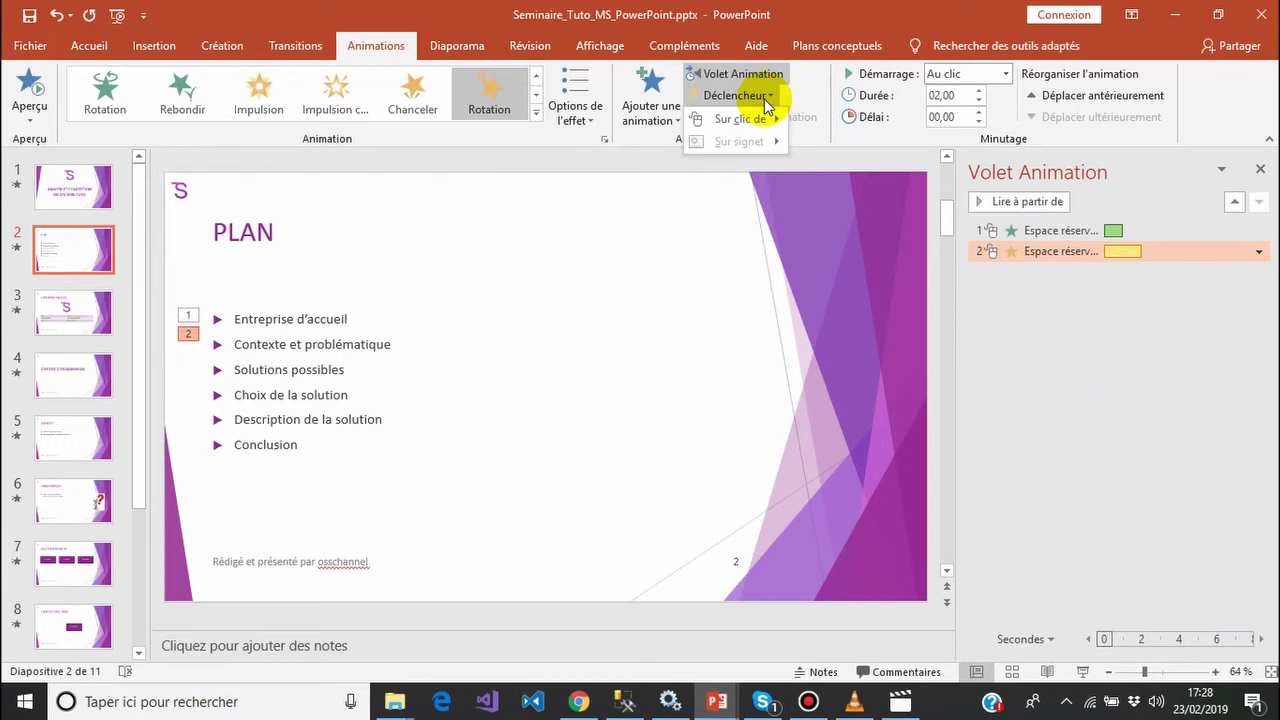
pyautogui.click(624, 290)
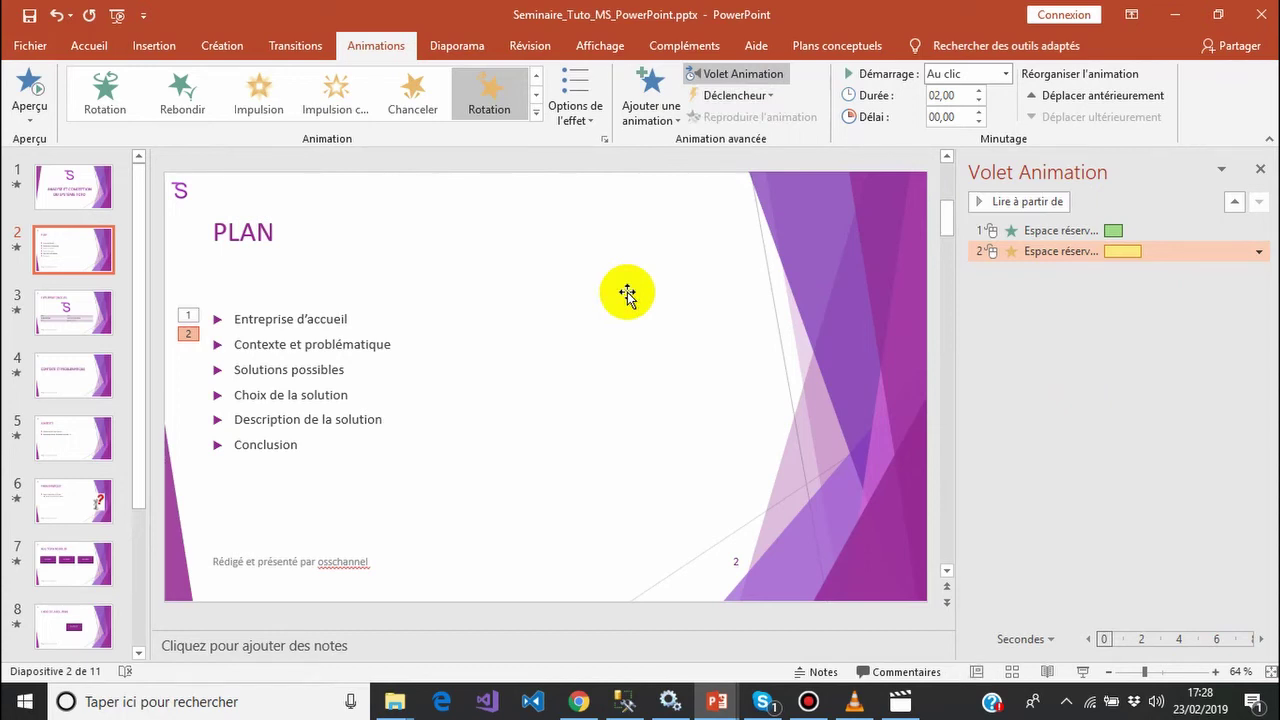
pyautogui.hotkey('shift', 'F5')
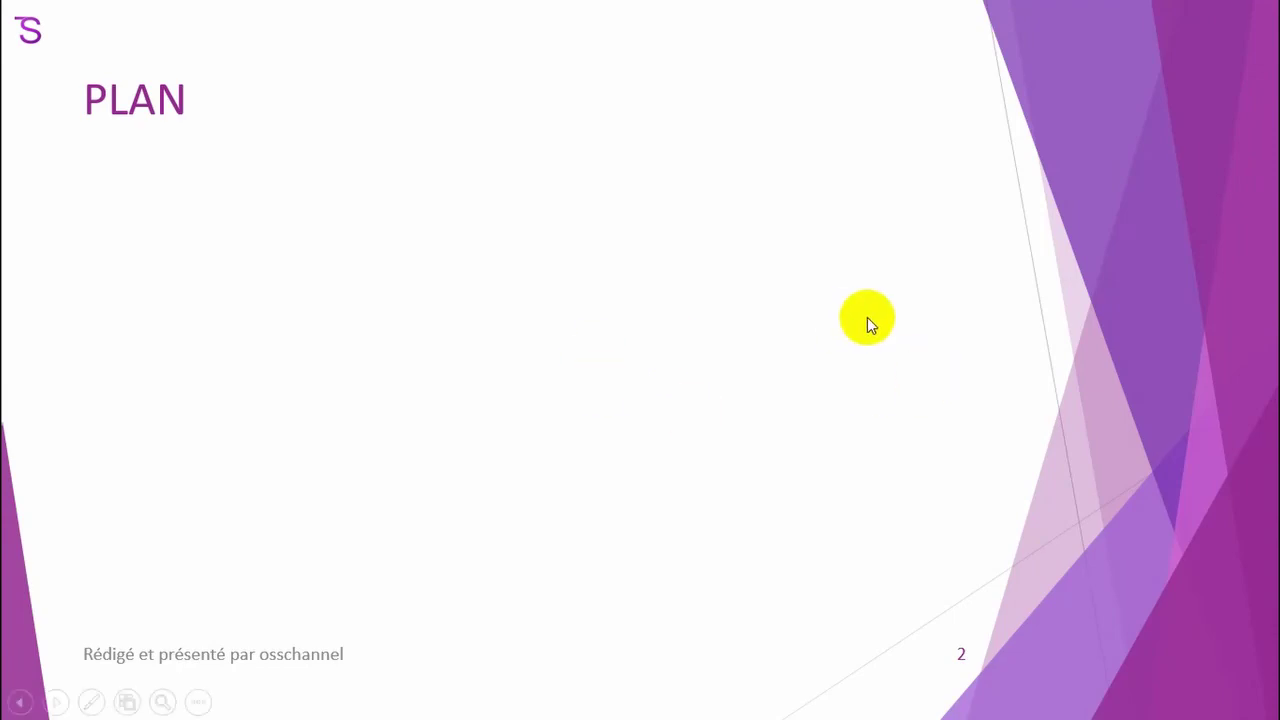
pyautogui.click(868, 318)
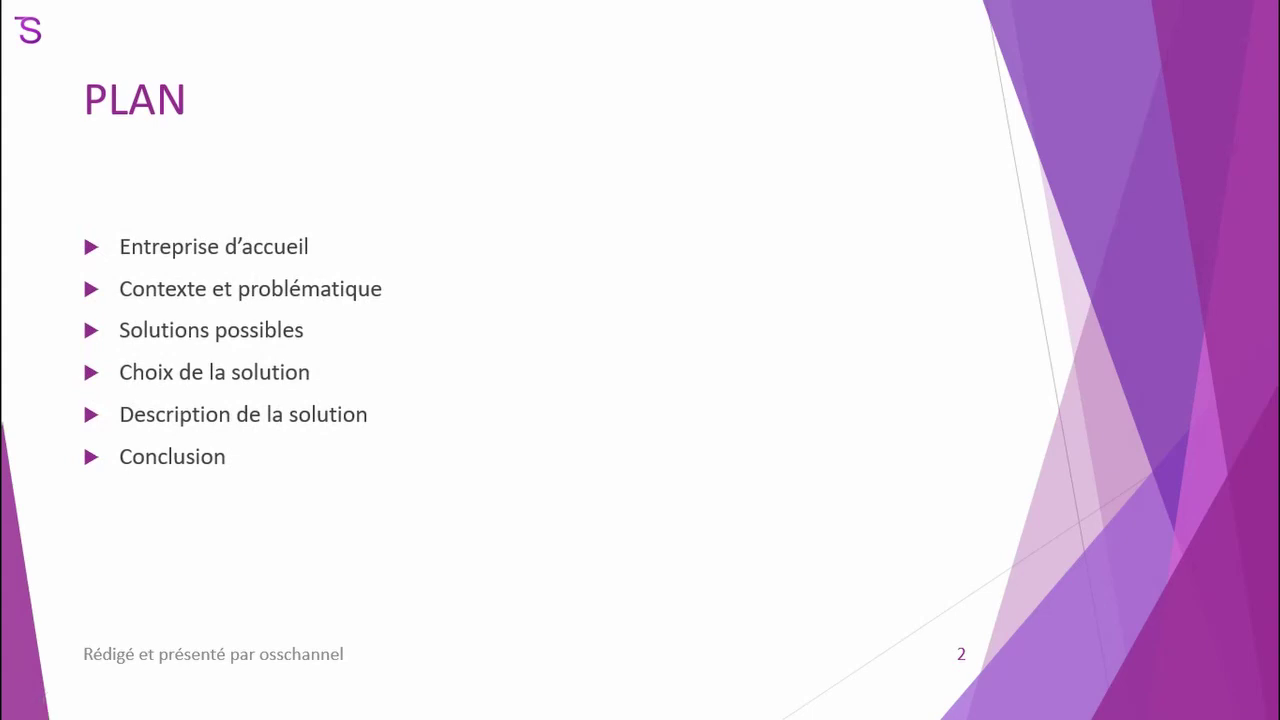
pyautogui.click(977, 242)
pyautogui.press('Right')
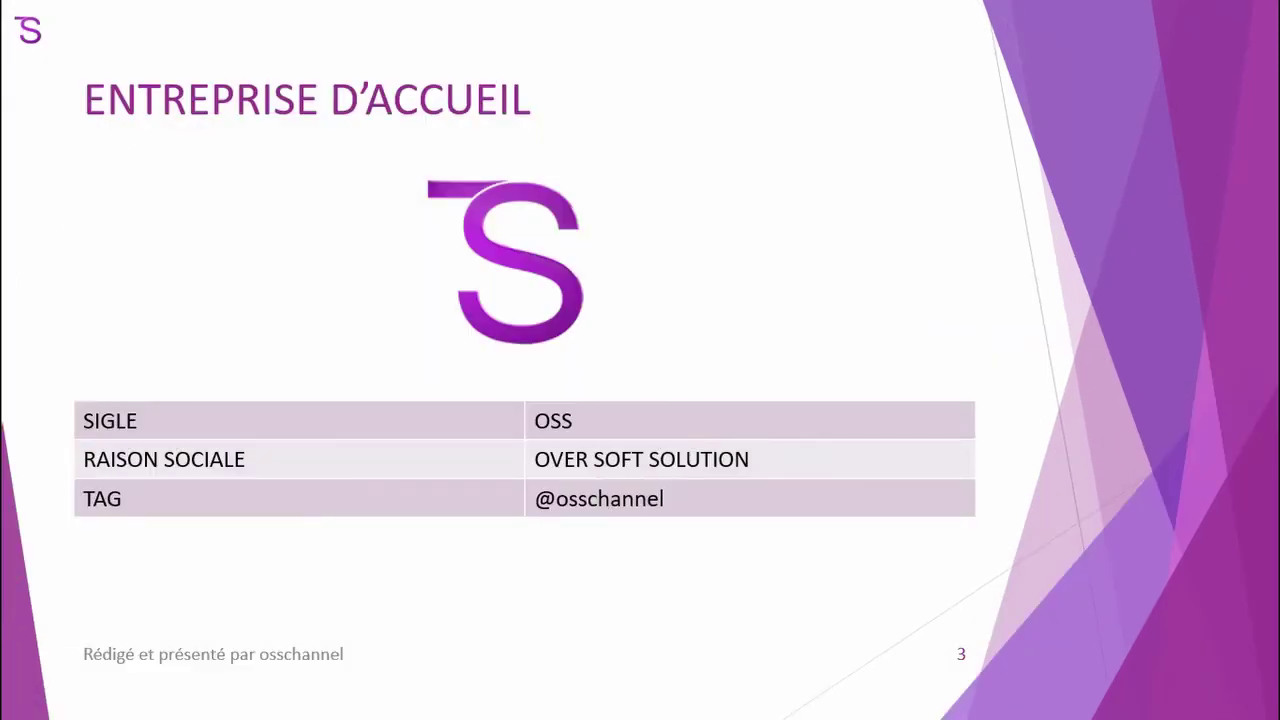
pyautogui.press('Left')
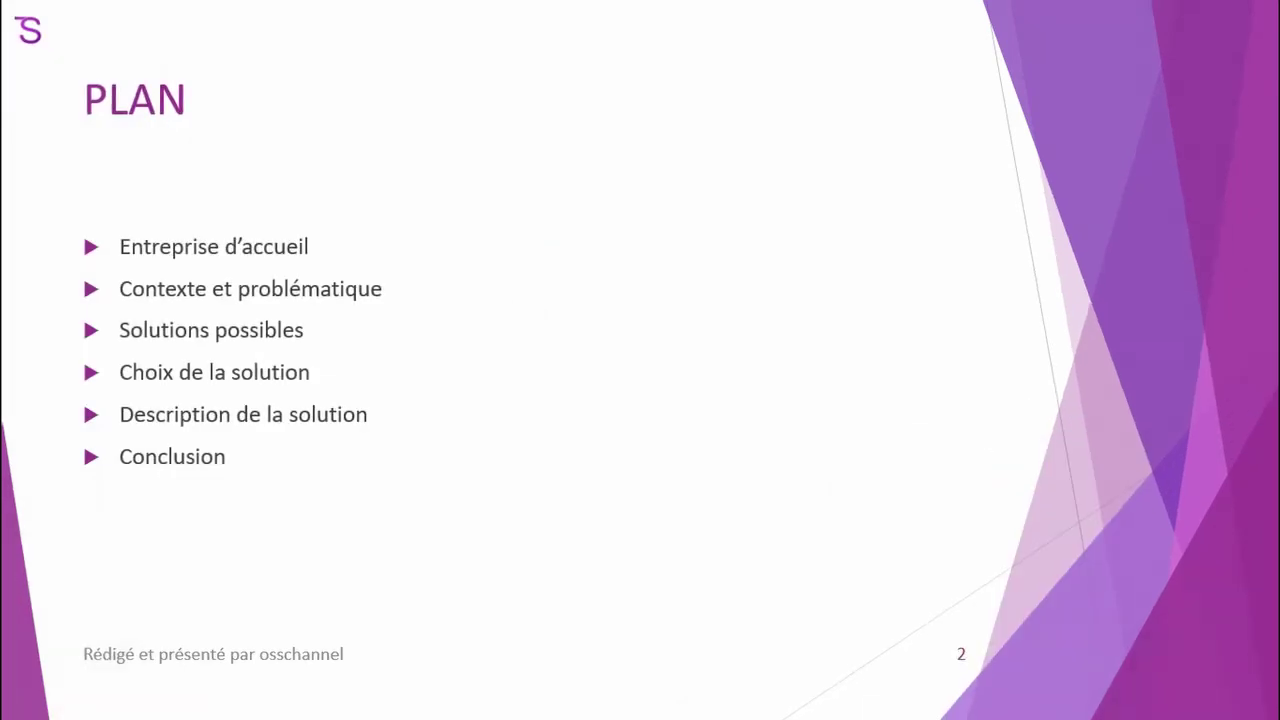
pyautogui.press('Escape')
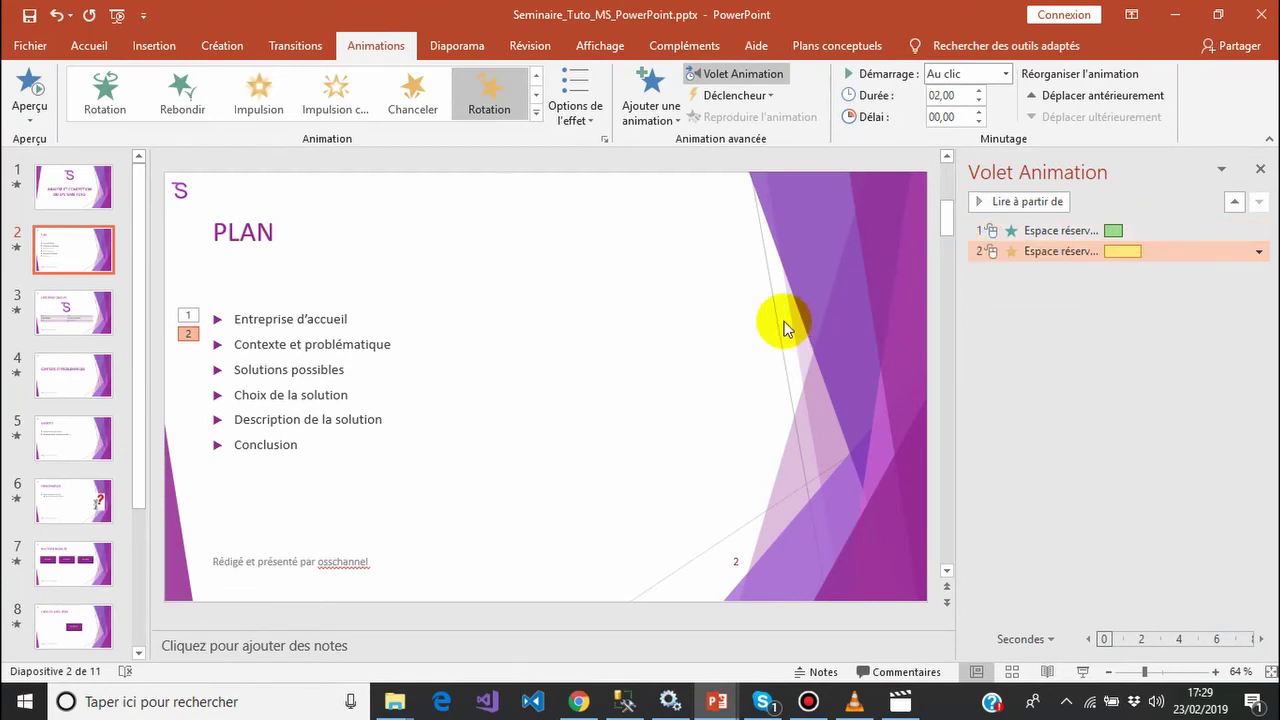
# Set the Rotation's trigger to Sur clic de Titre 1, the PLAN title.
pyautogui.click(737, 97)
pyautogui.moveTo(738, 119)
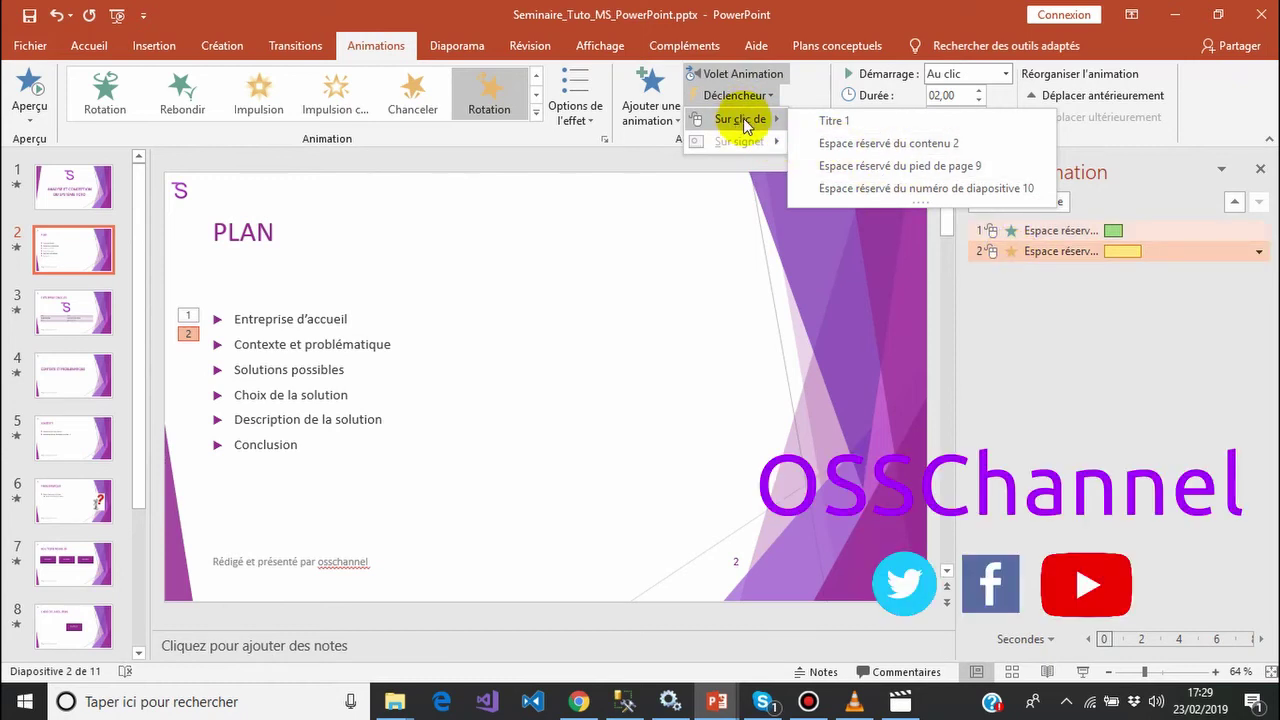
pyautogui.click(836, 121)
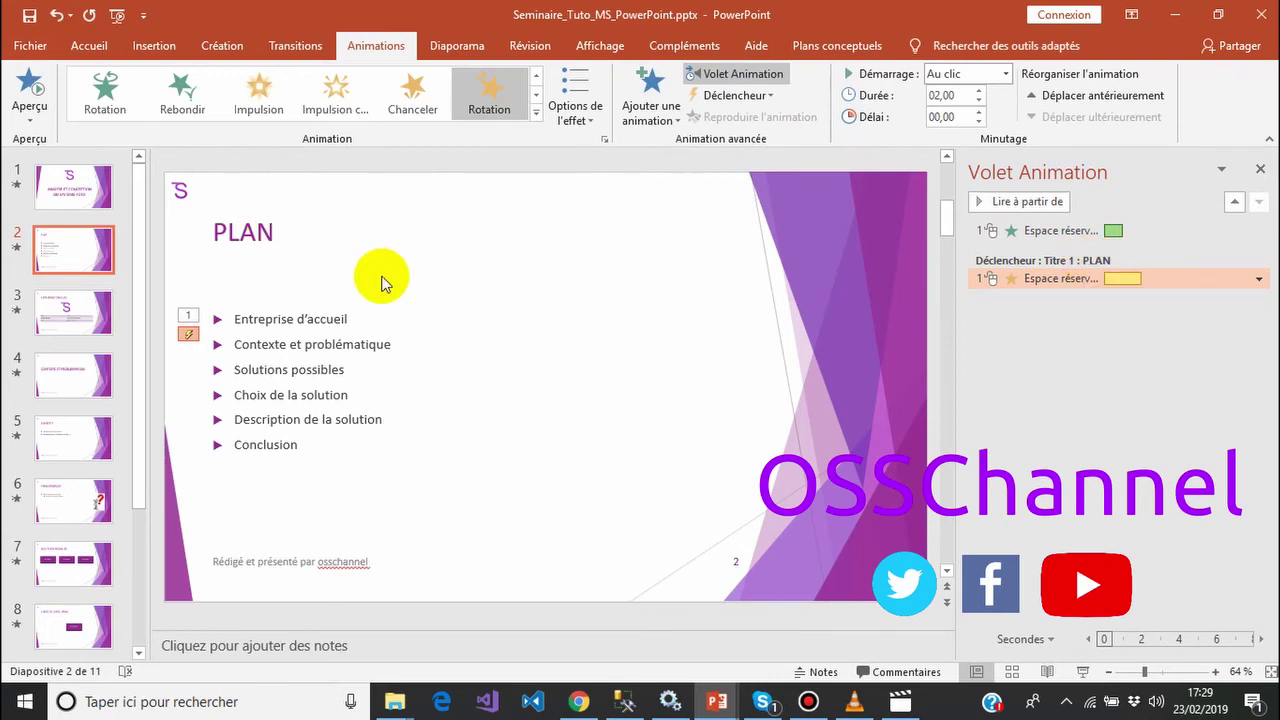
# Start a Shift+F5 slideshow on PLAN, reveal the bullets, step forward and back, then exit.
pyautogui.hotkey('shift', 'F5')
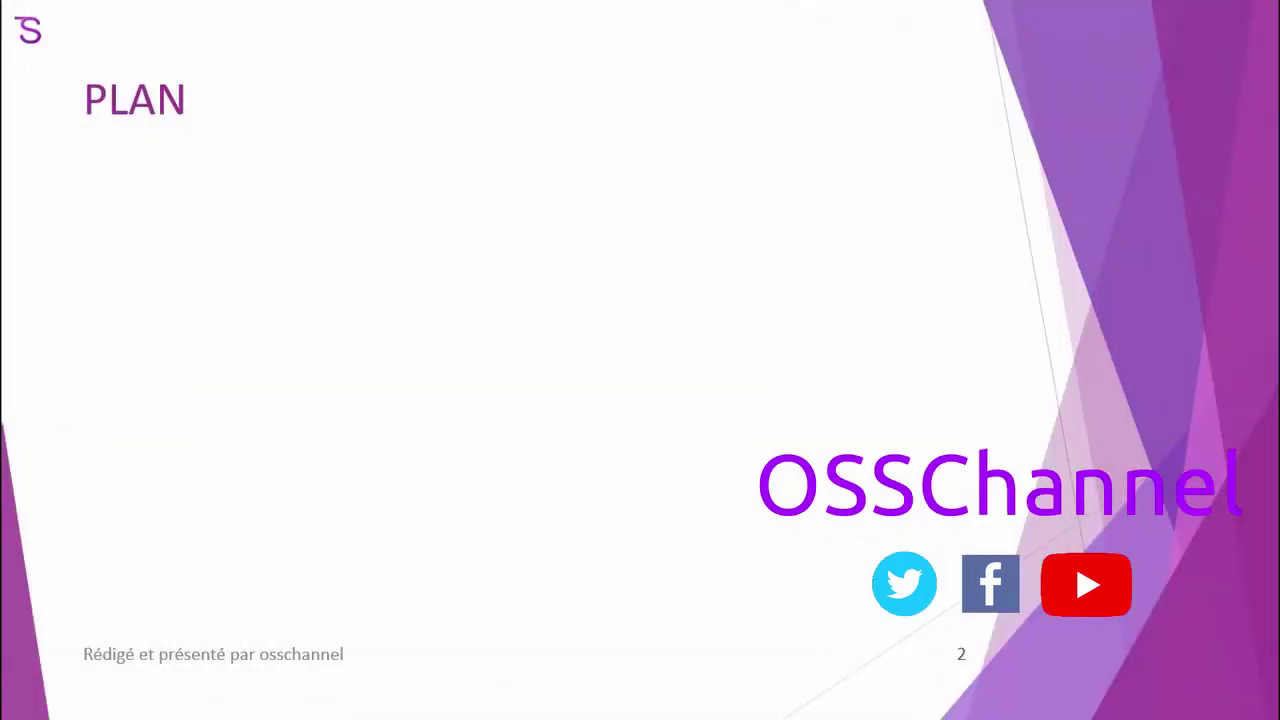
pyautogui.click(852, 390)
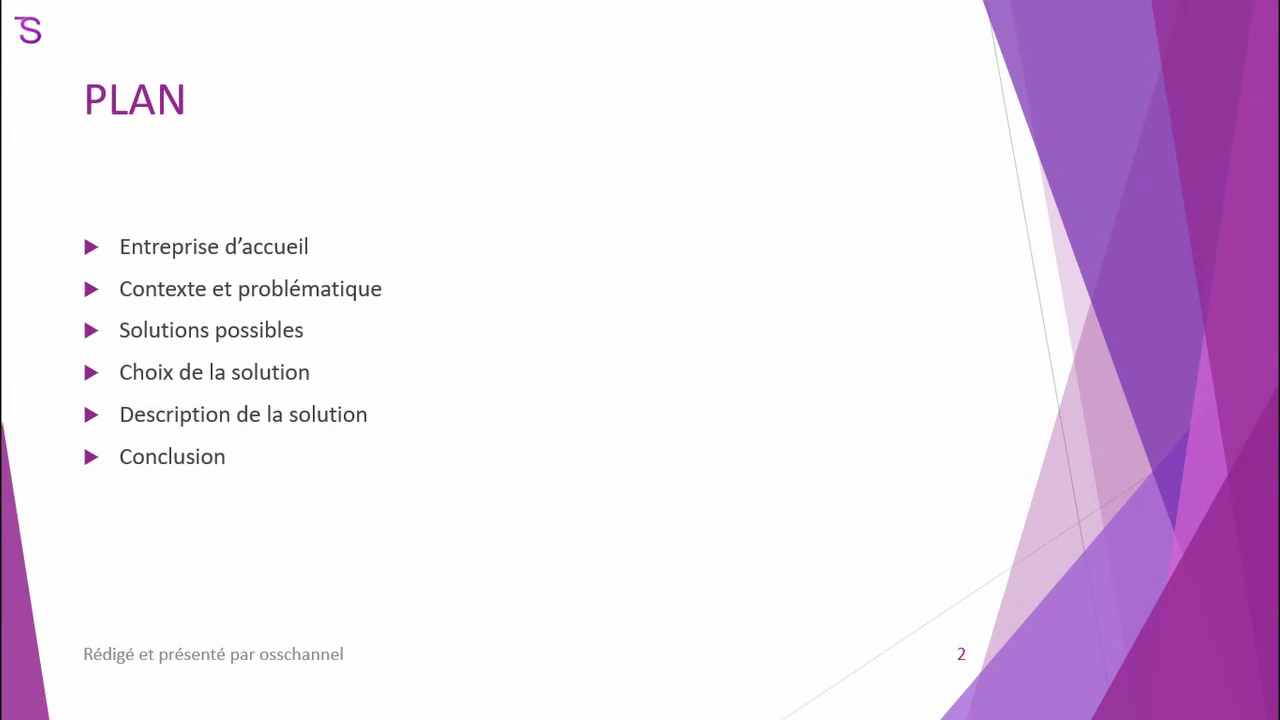
pyautogui.click(966, 352)
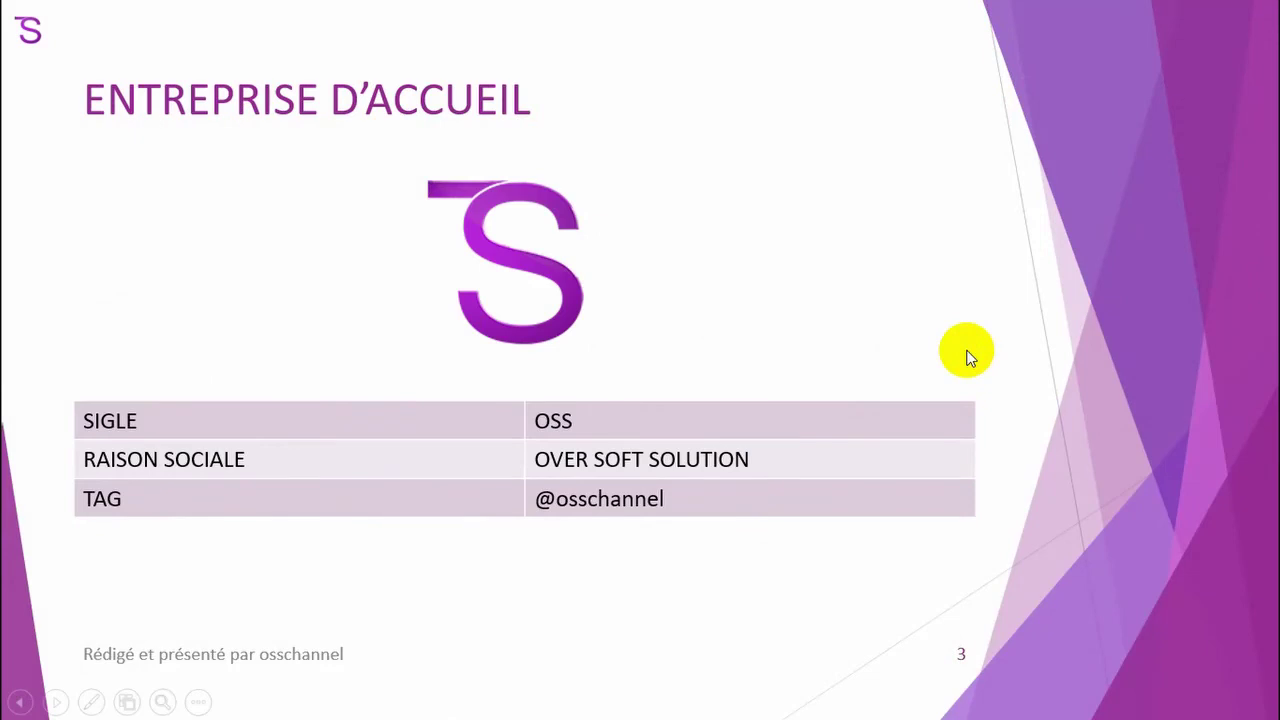
pyautogui.press('Left')
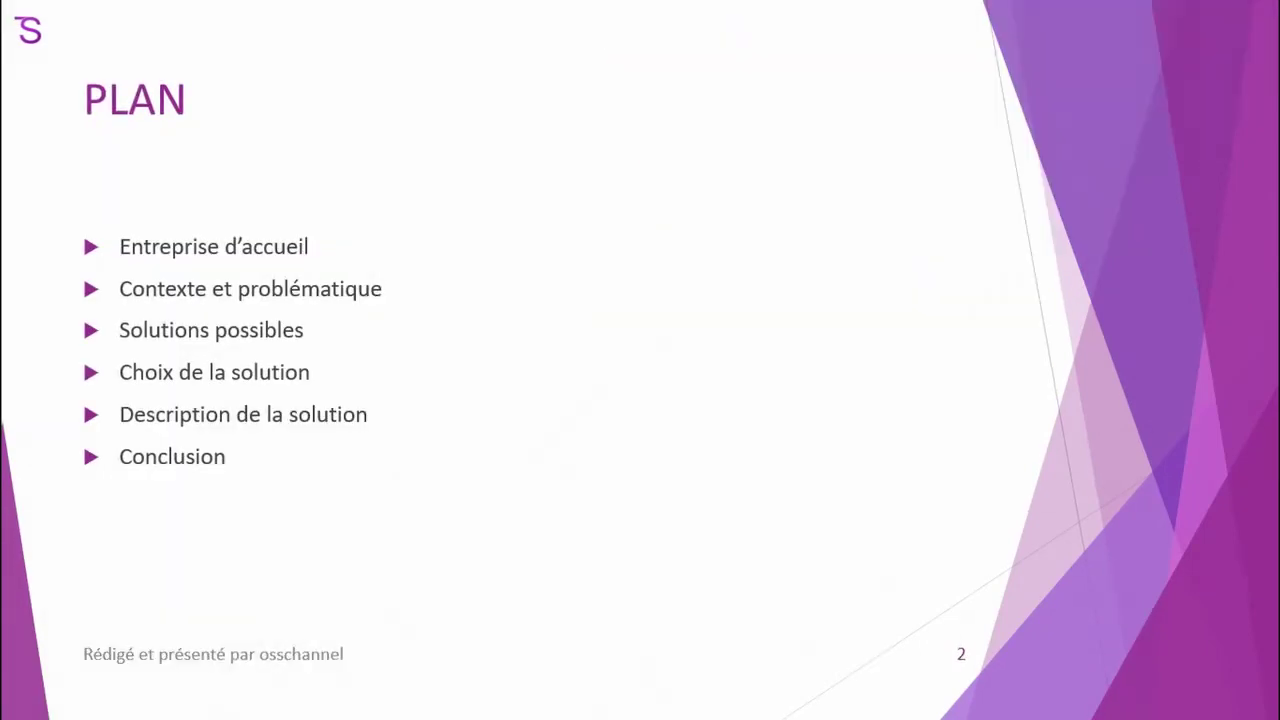
pyautogui.press('Escape')
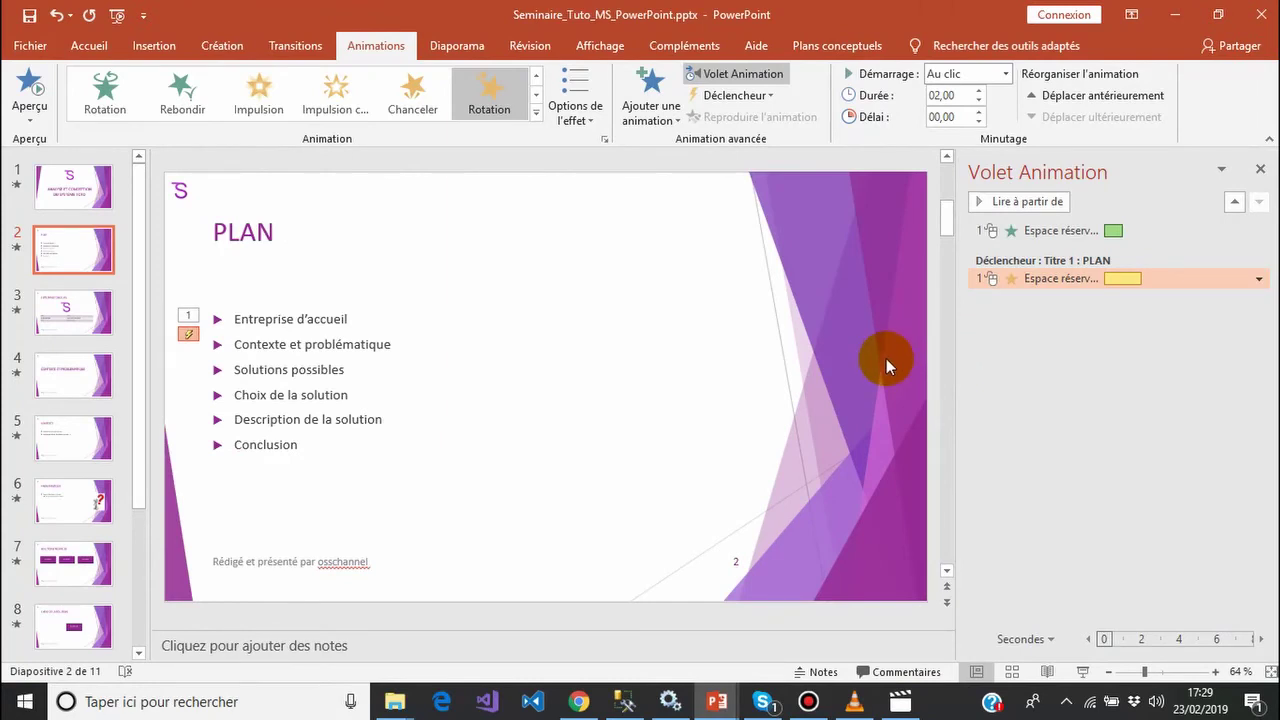
# Restart the slideshow, reveal the bullets and click the PLAN title three times to spin them.
pyautogui.hotkey('shift', 'F5')
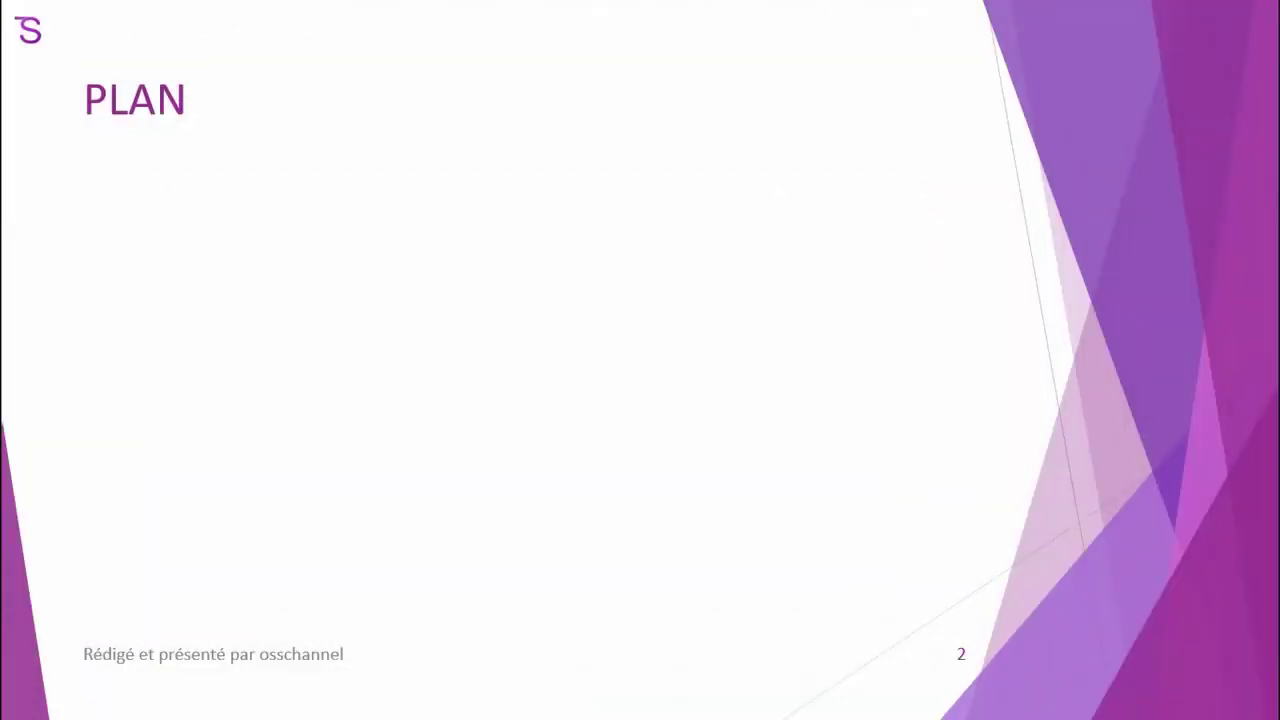
pyautogui.click(972, 336)
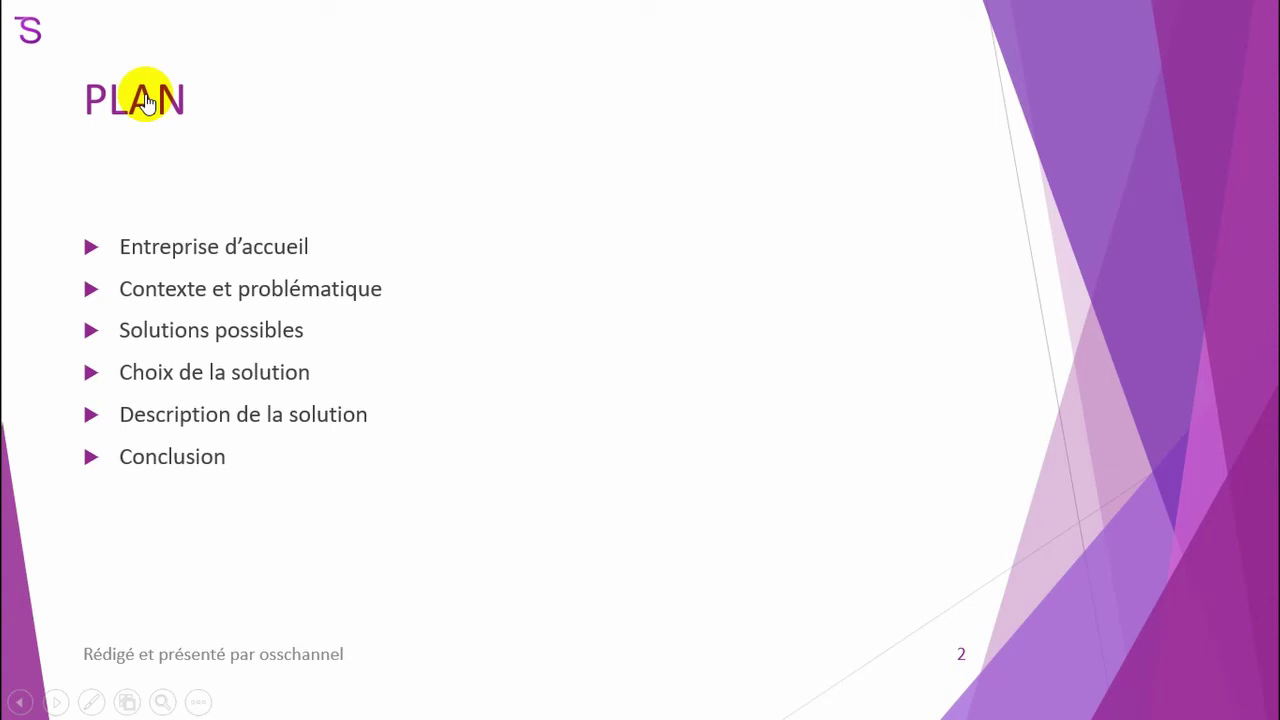
pyautogui.click(146, 102)
pyautogui.click(145, 103)
pyautogui.click(147, 103)
# Exit the slideshow and toggle the Rotation's Titre 1 trigger, leaving it as on-click step 2.
pyautogui.press('Escape')
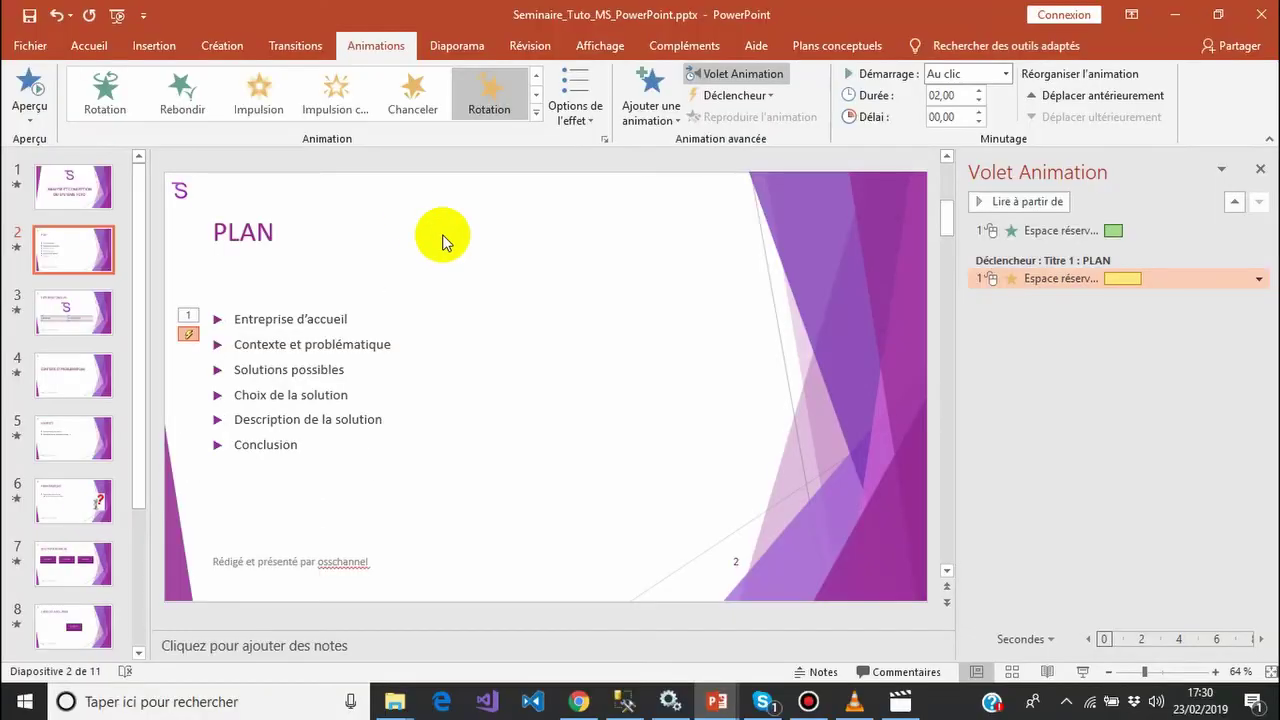
pyautogui.click(750, 96)
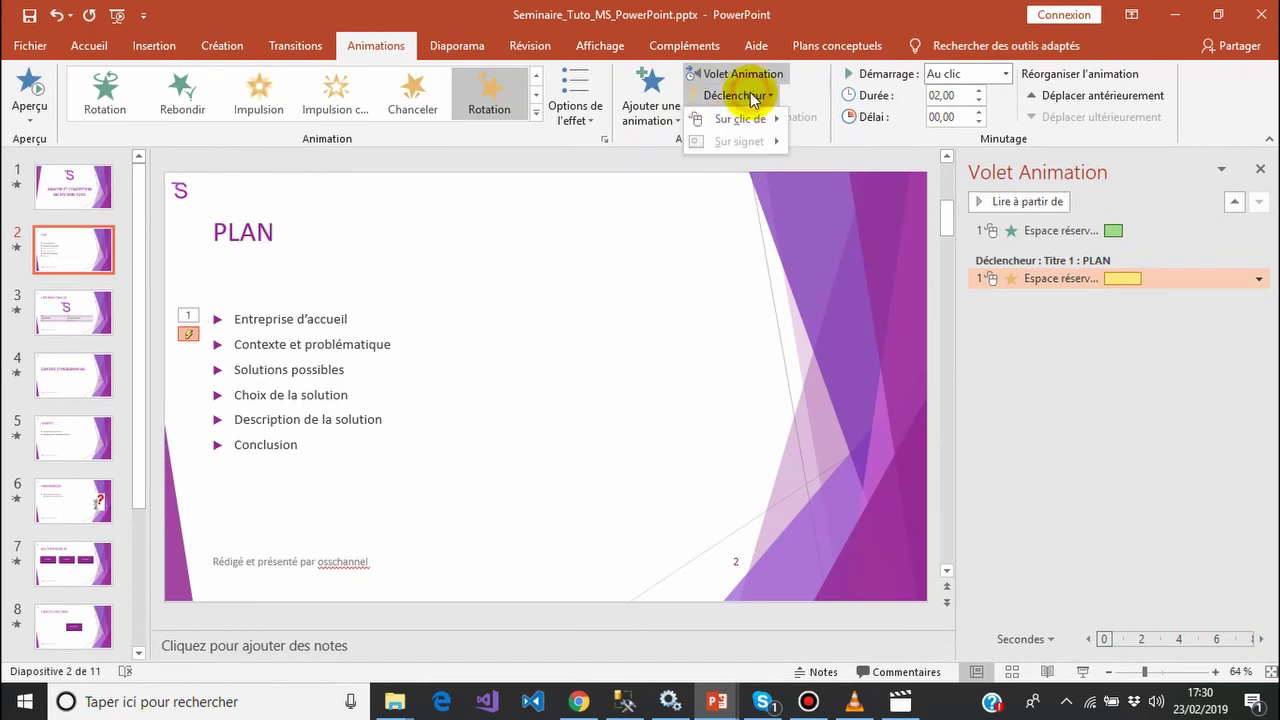
pyautogui.moveTo(740, 119)
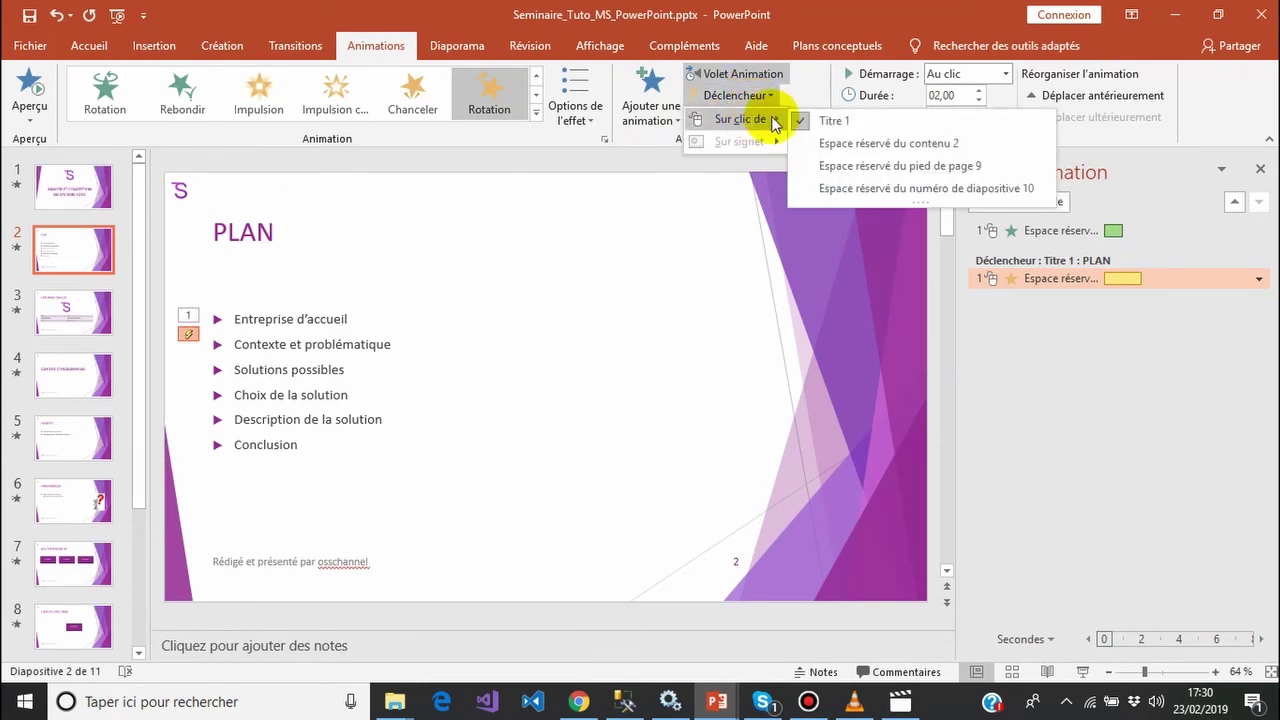
pyautogui.click(818, 120)
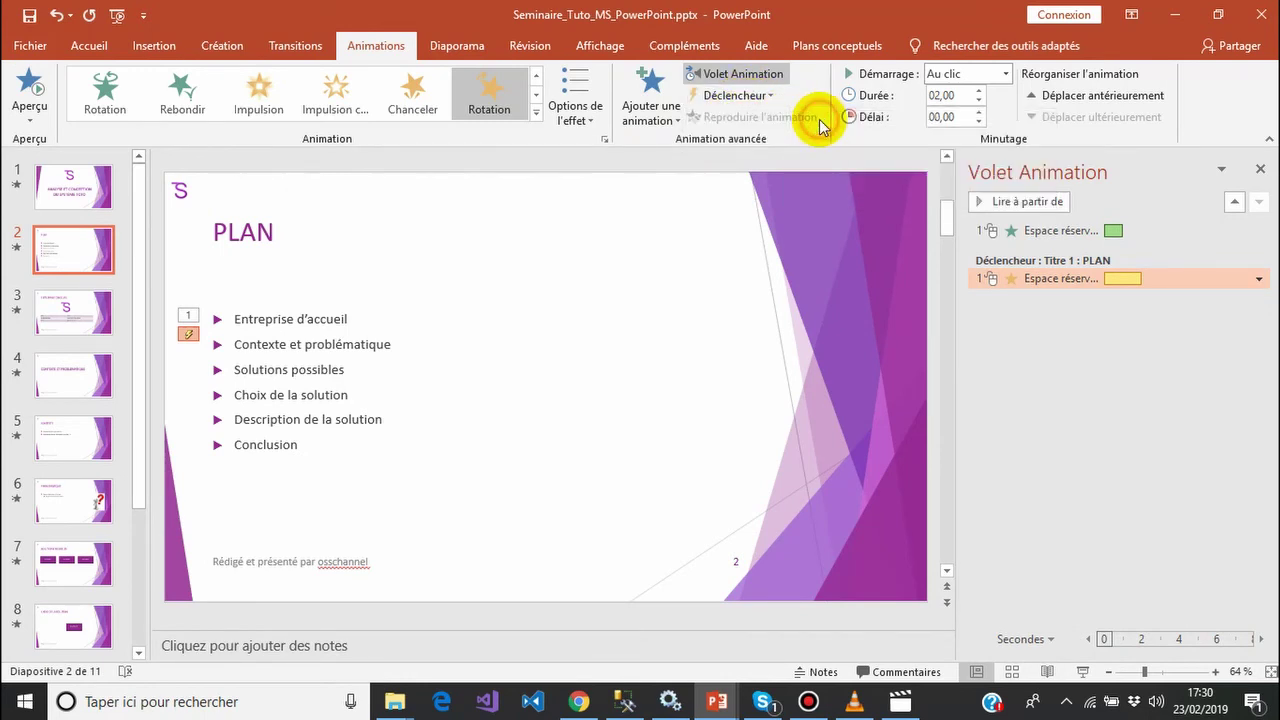
pyautogui.click(744, 95)
pyautogui.moveTo(740, 119)
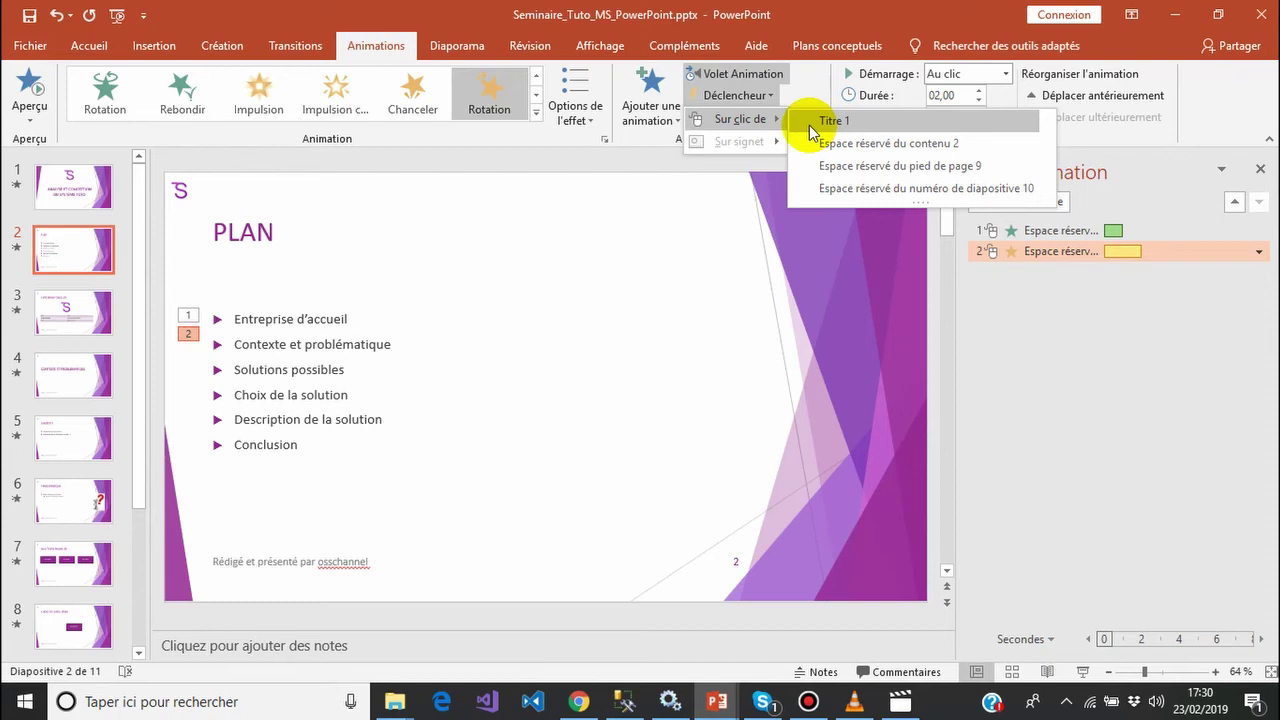
pyautogui.click(809, 125)
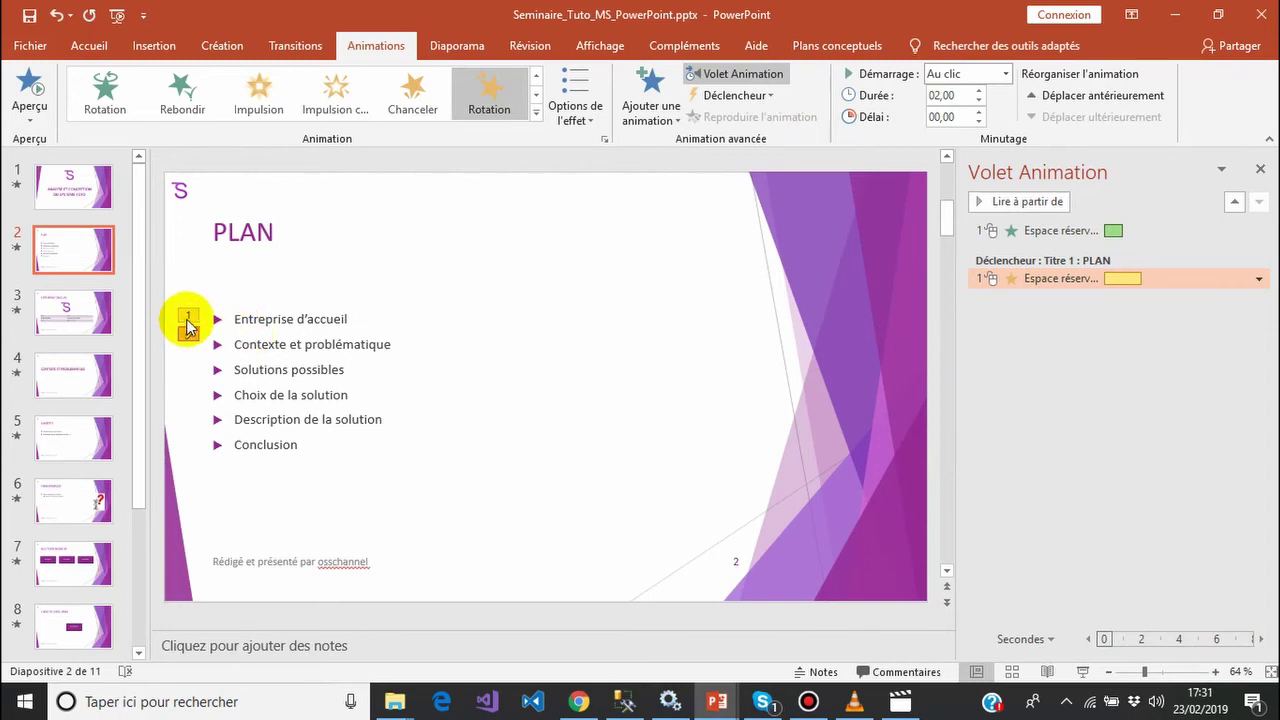
pyautogui.click(762, 95)
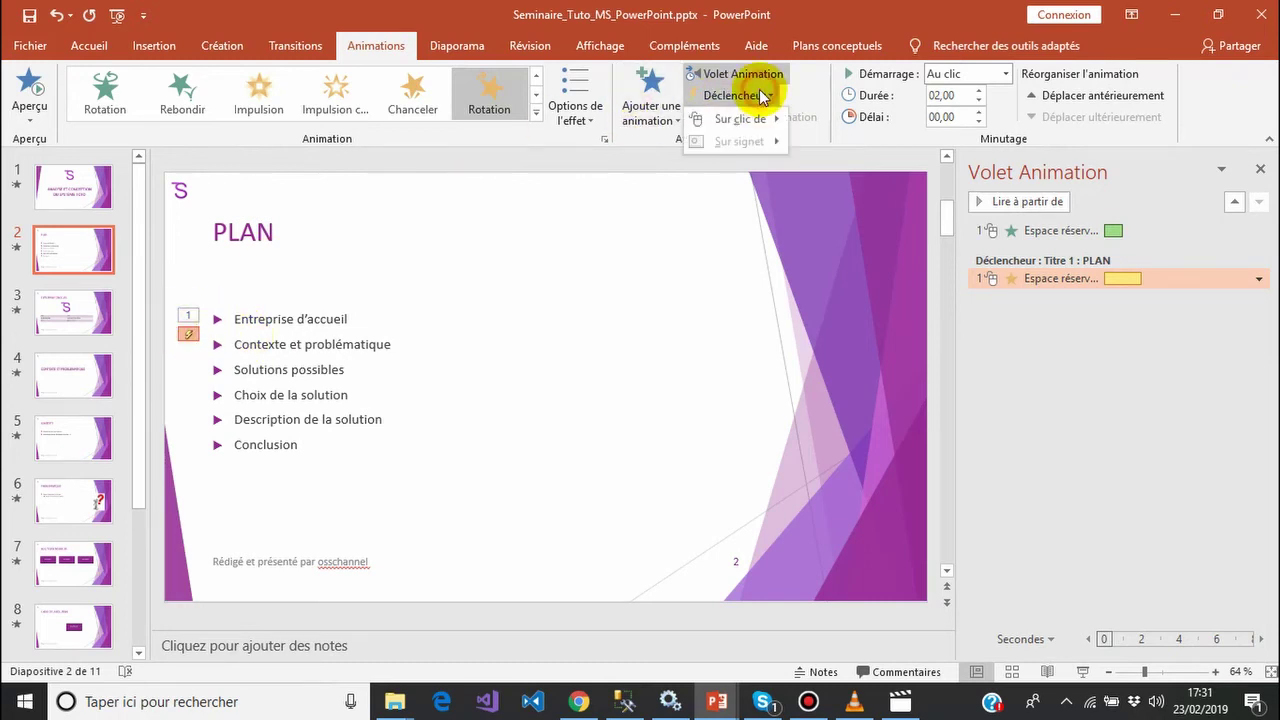
pyautogui.click(836, 122)
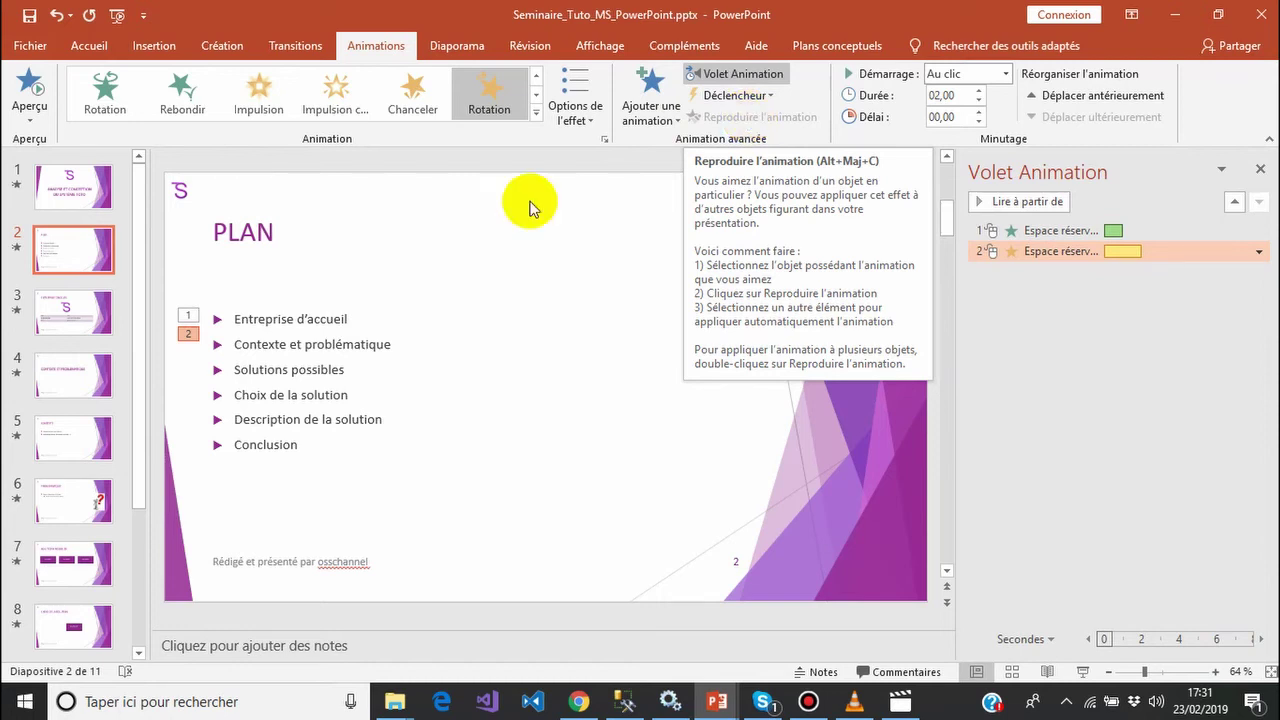
# Use Reproduire l'animation to give the PLAN title the bullet list's entrance and Rotation animations (3 and 4).
pyautogui.click(188, 316)
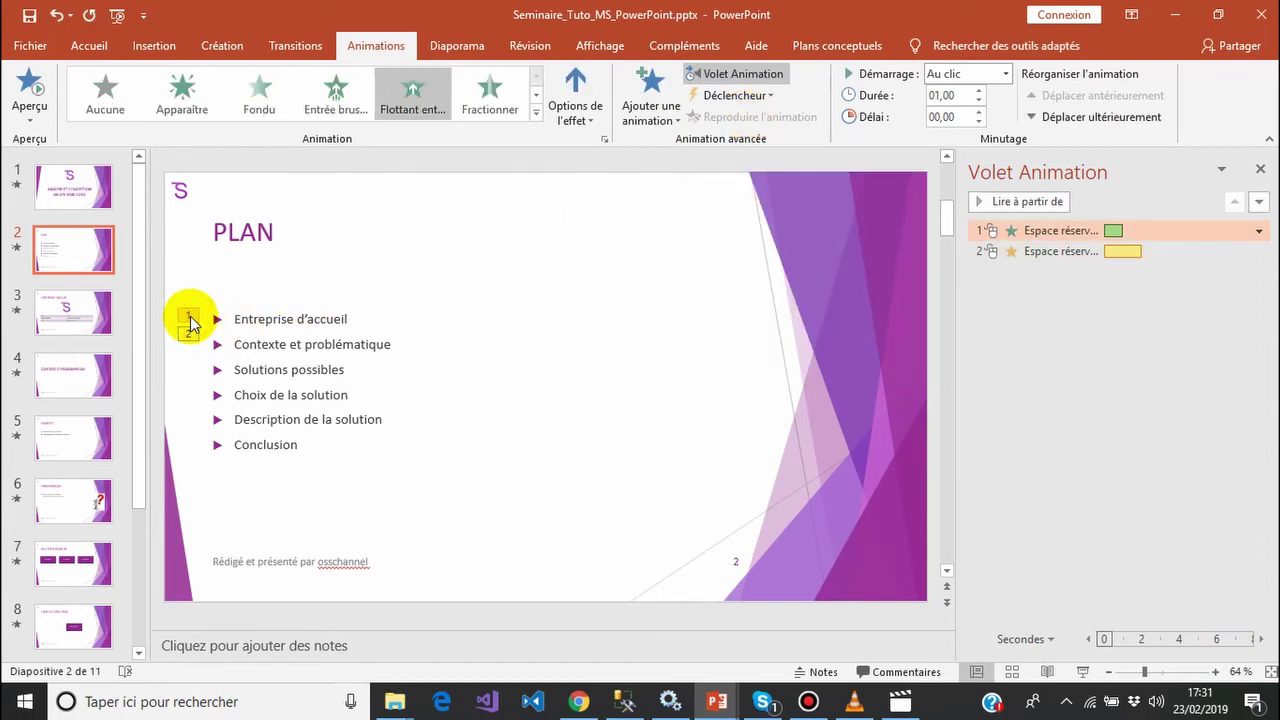
pyautogui.click(255, 322)
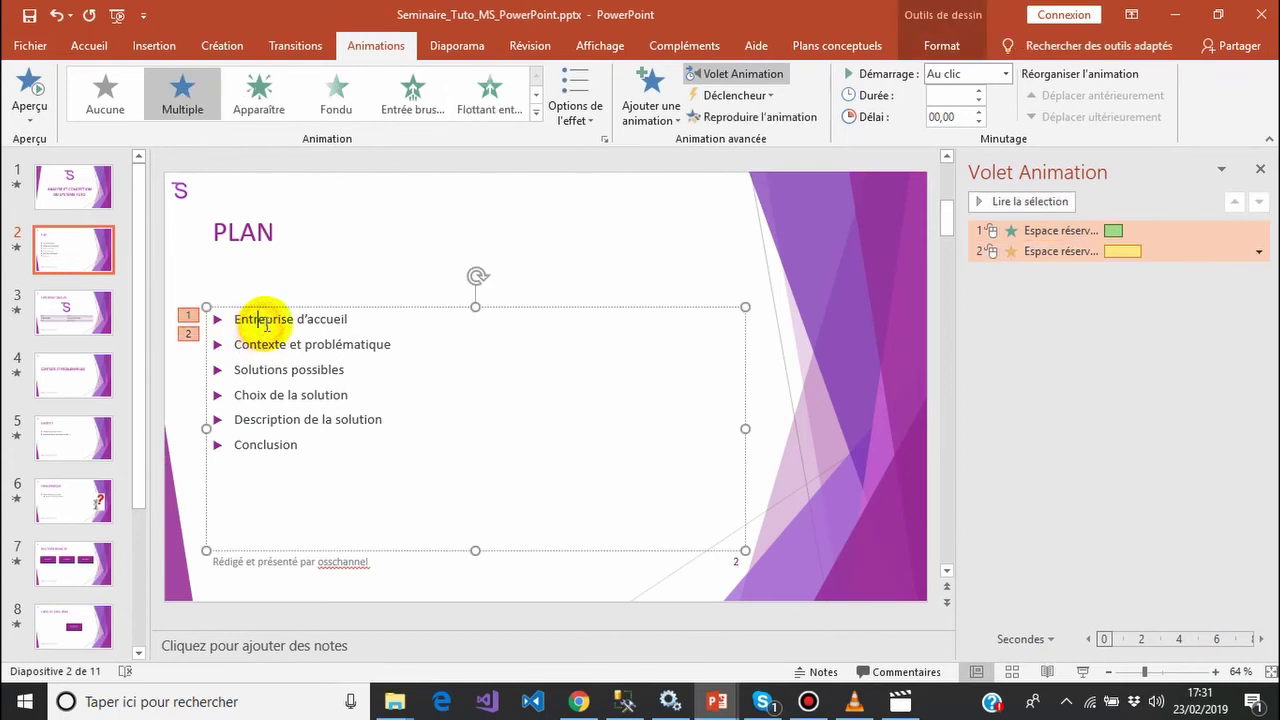
pyautogui.click(369, 307)
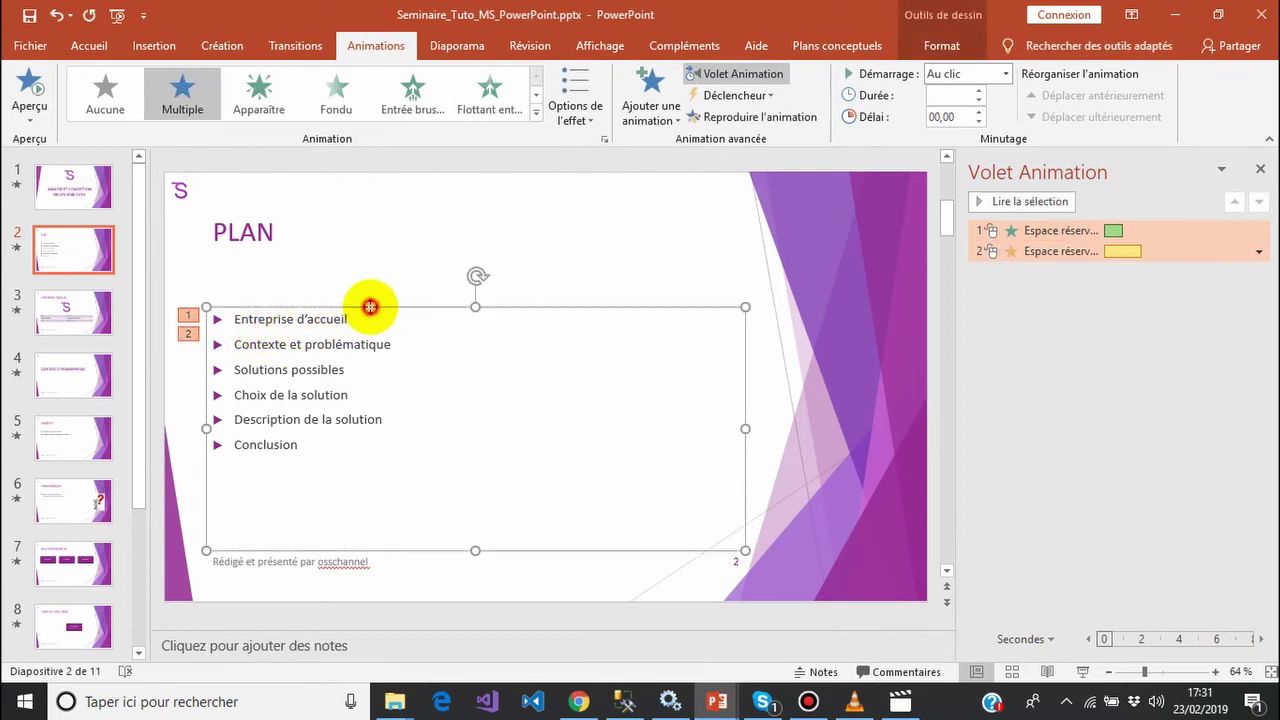
pyautogui.click(768, 121)
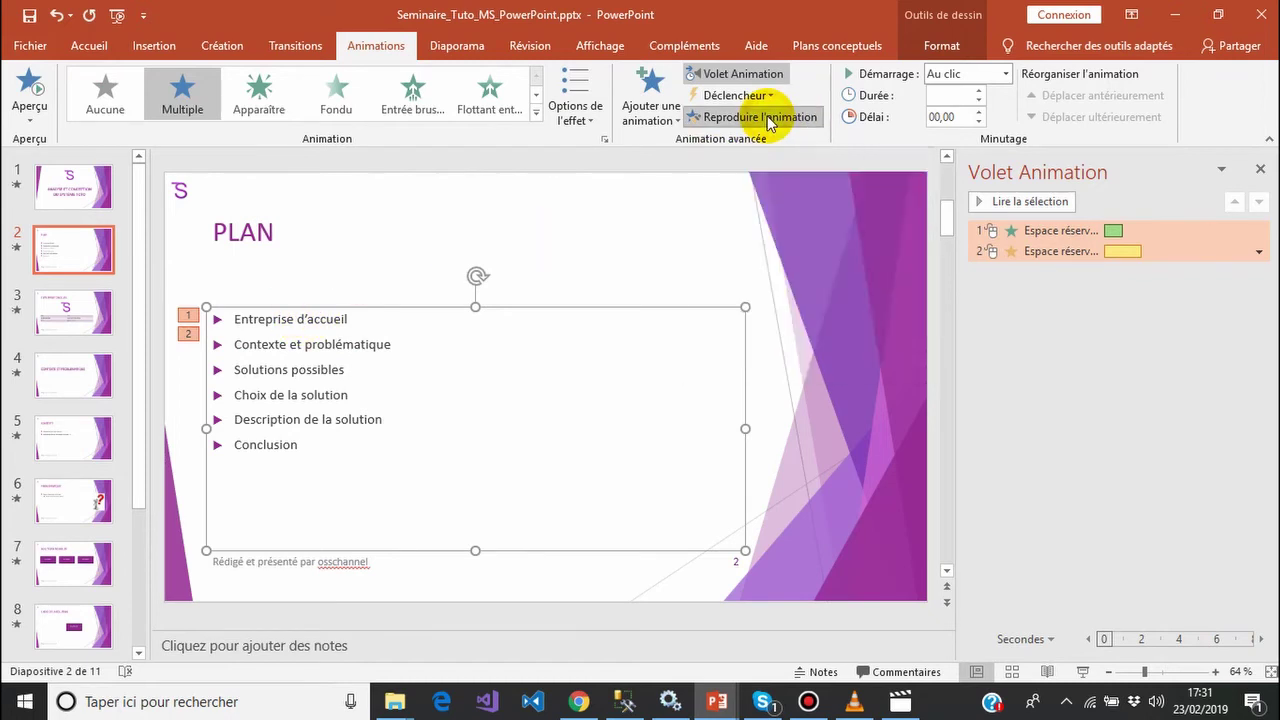
pyautogui.click(256, 232)
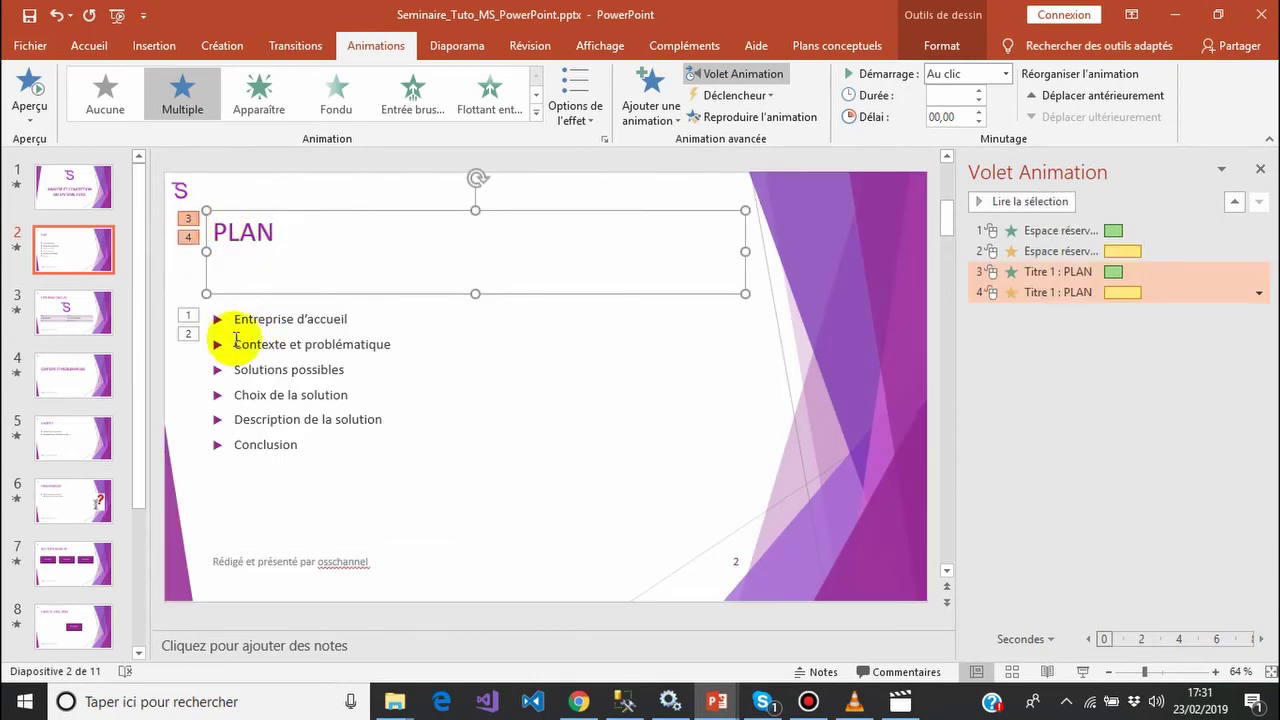
pyautogui.click(305, 344)
pyautogui.click(425, 310)
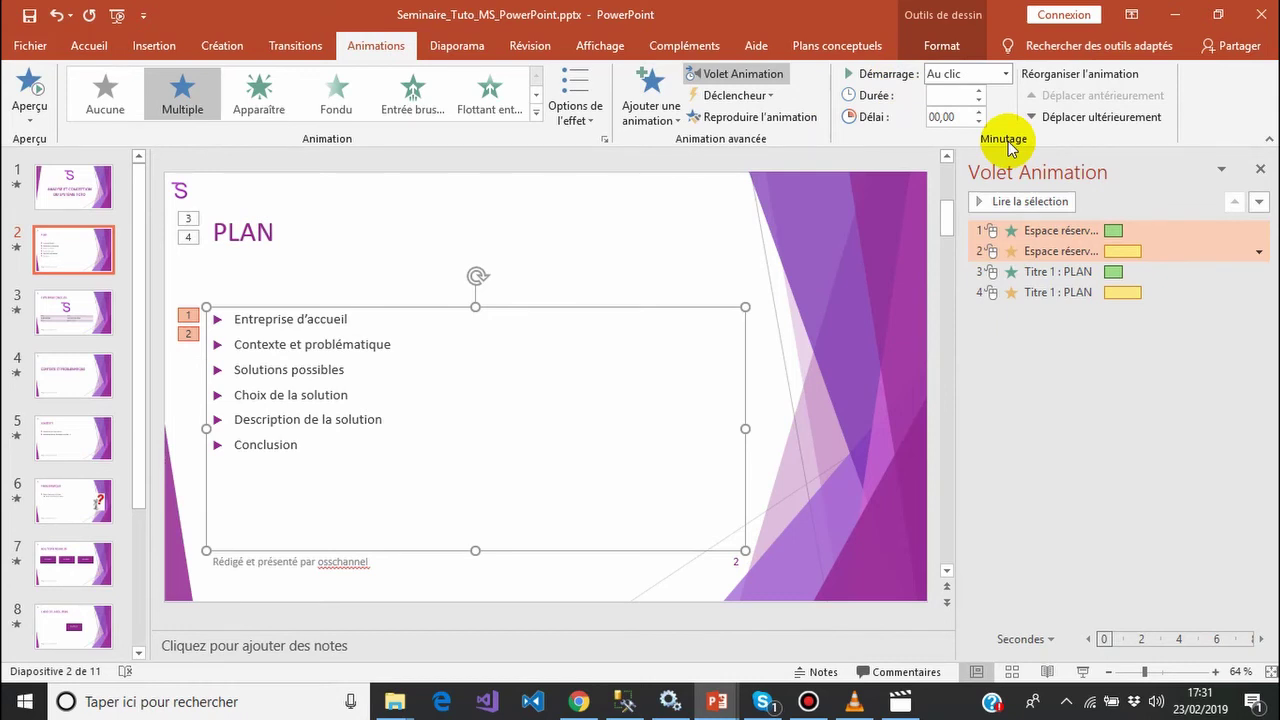
pyautogui.click(952, 80)
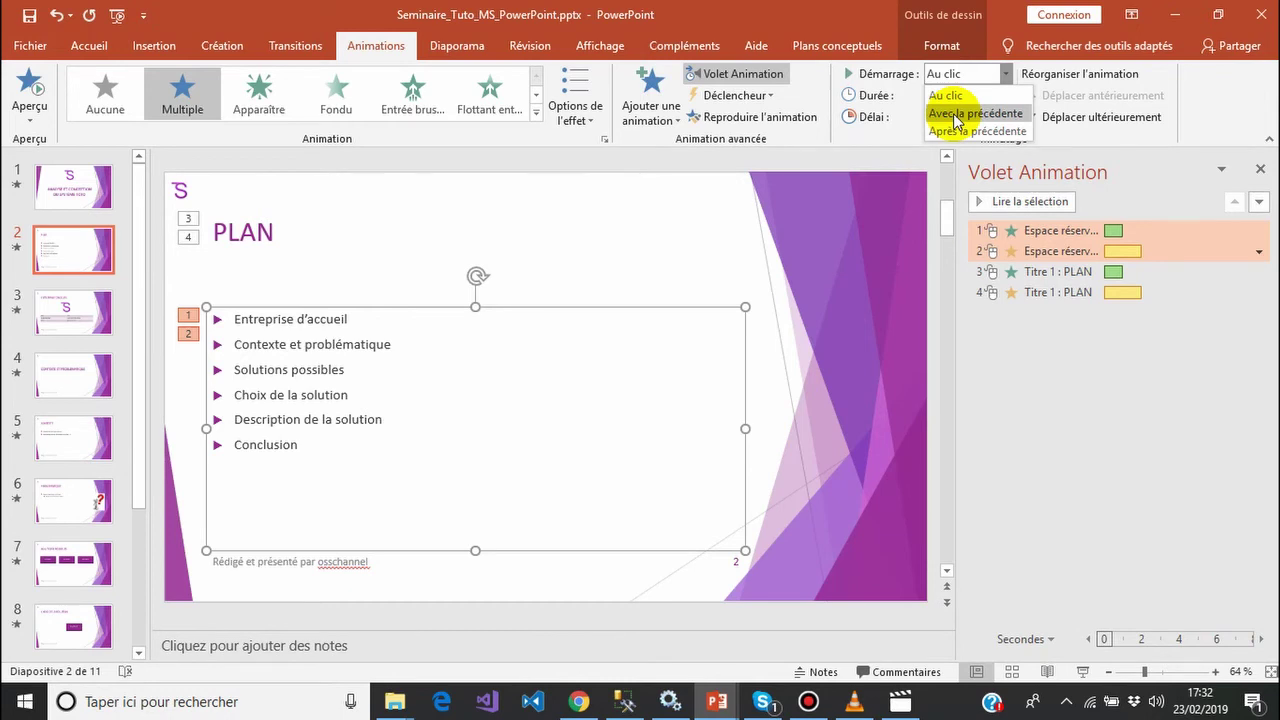
pyautogui.click(952, 95)
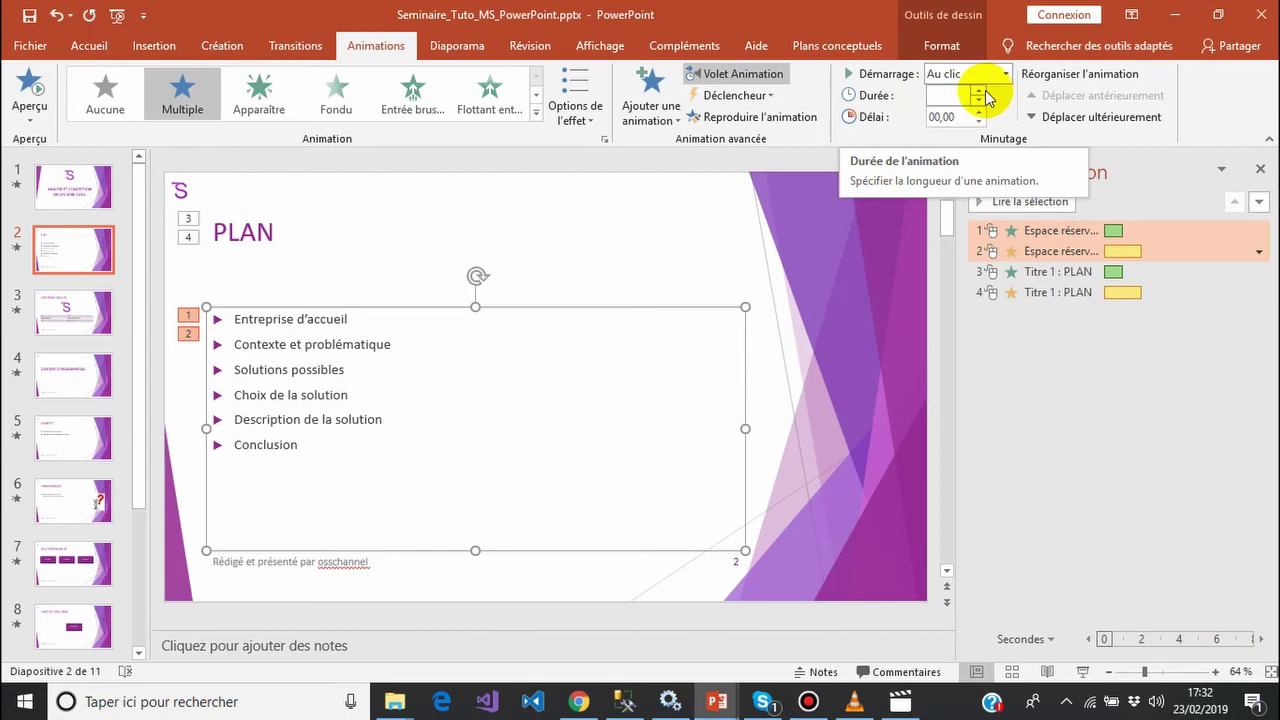
pyautogui.click(1040, 232)
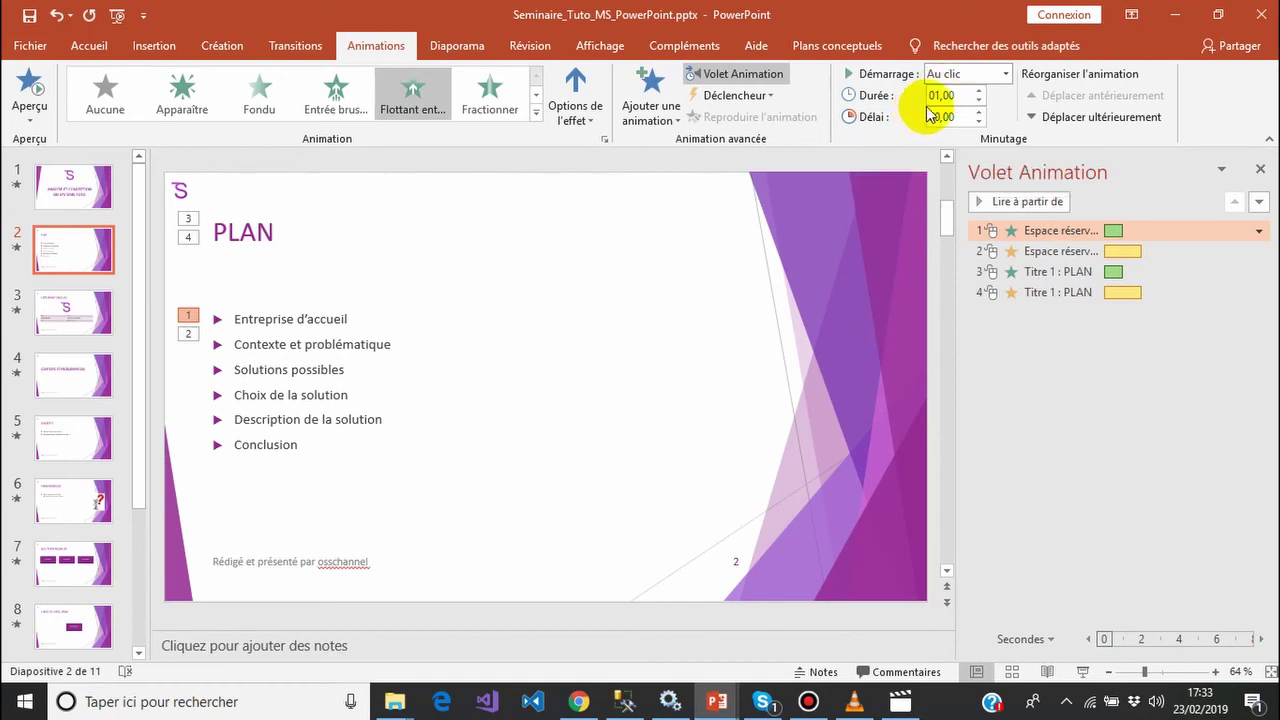
pyautogui.click(978, 92)
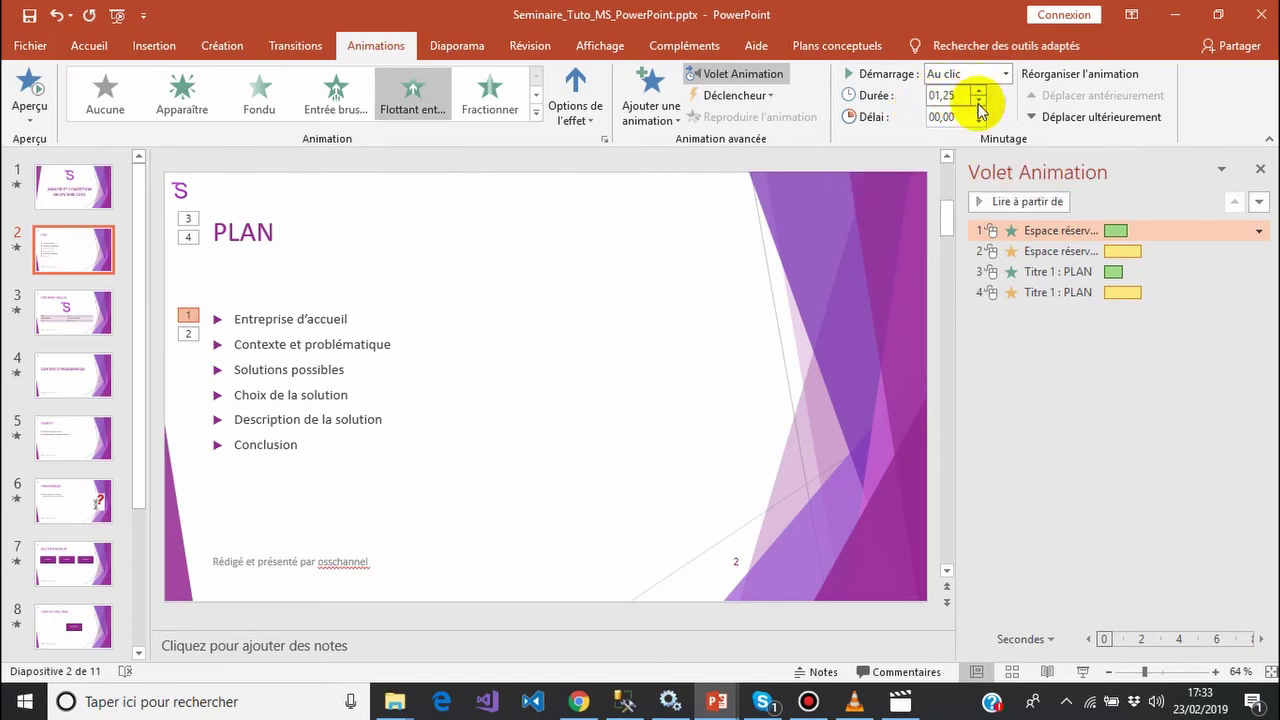
pyautogui.click(979, 101)
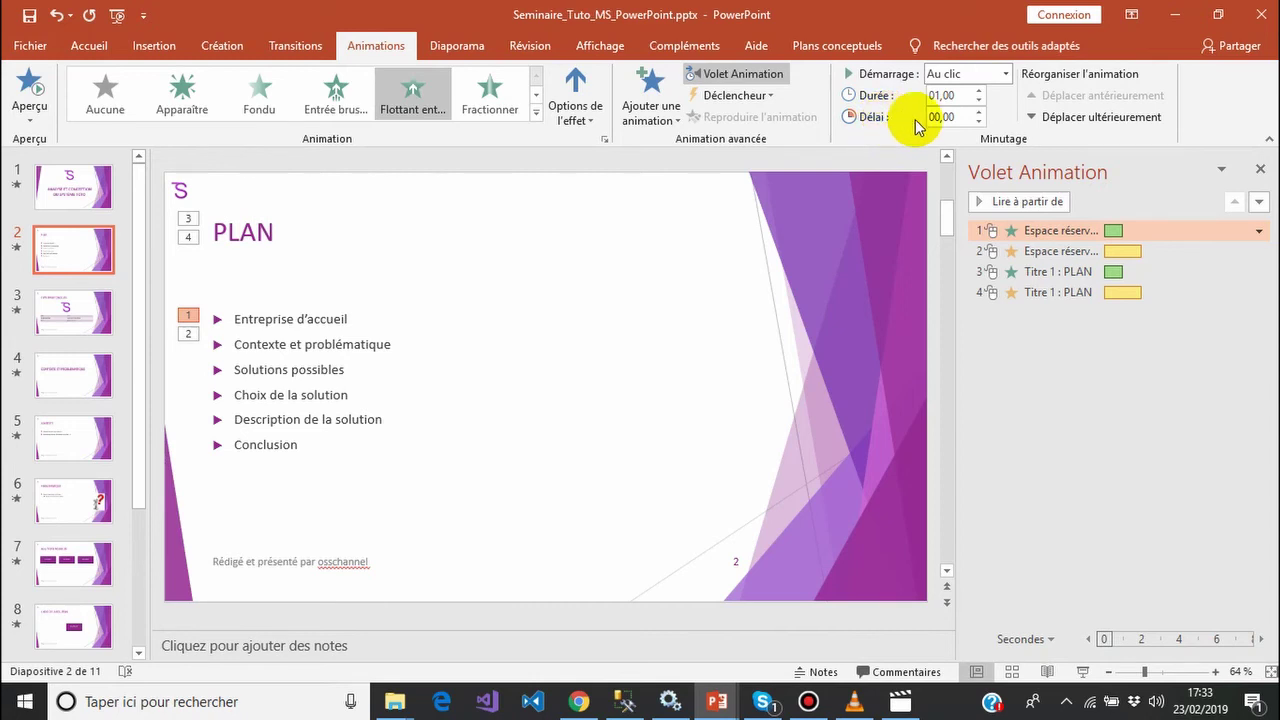
pyautogui.click(1042, 250)
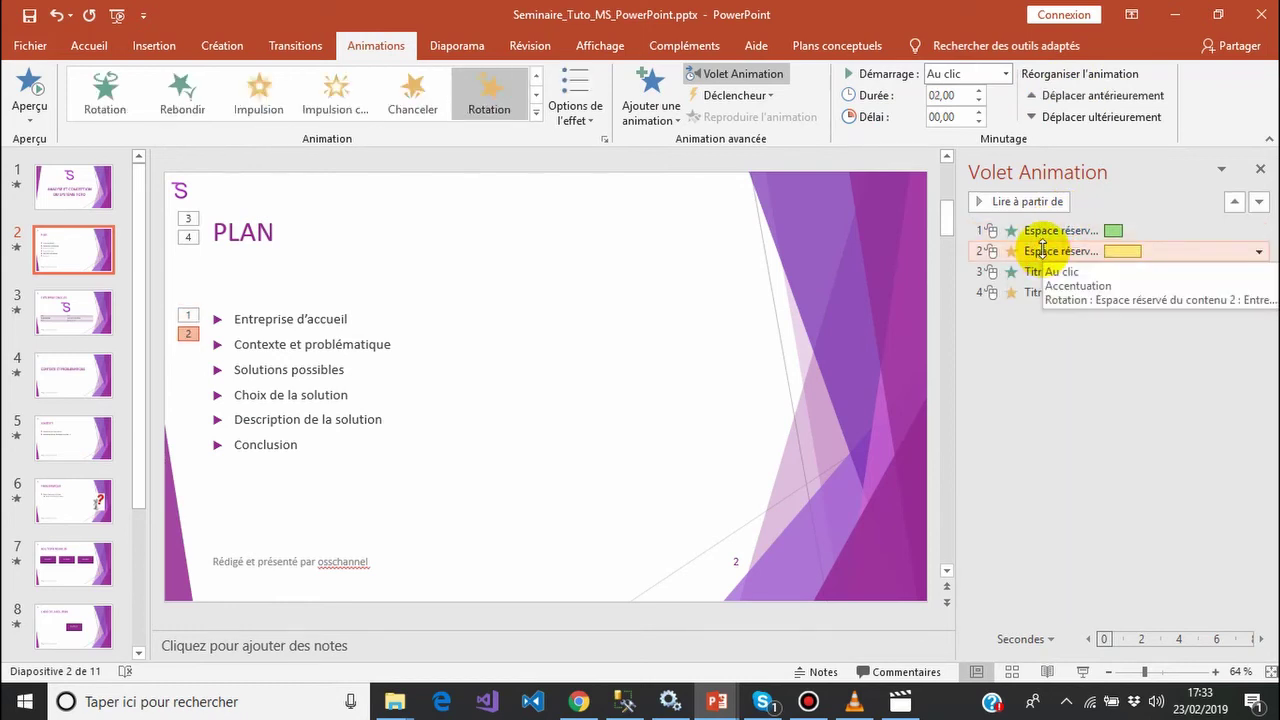
pyautogui.click(1097, 118)
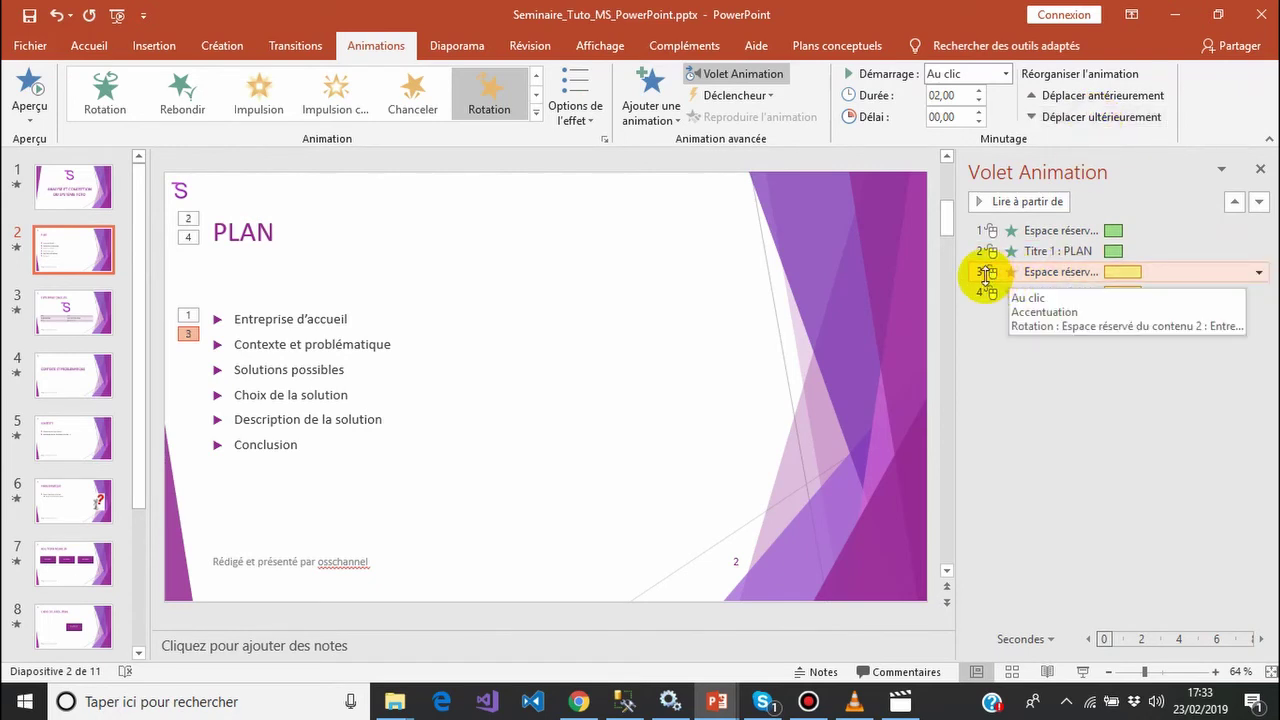
pyautogui.click(1080, 96)
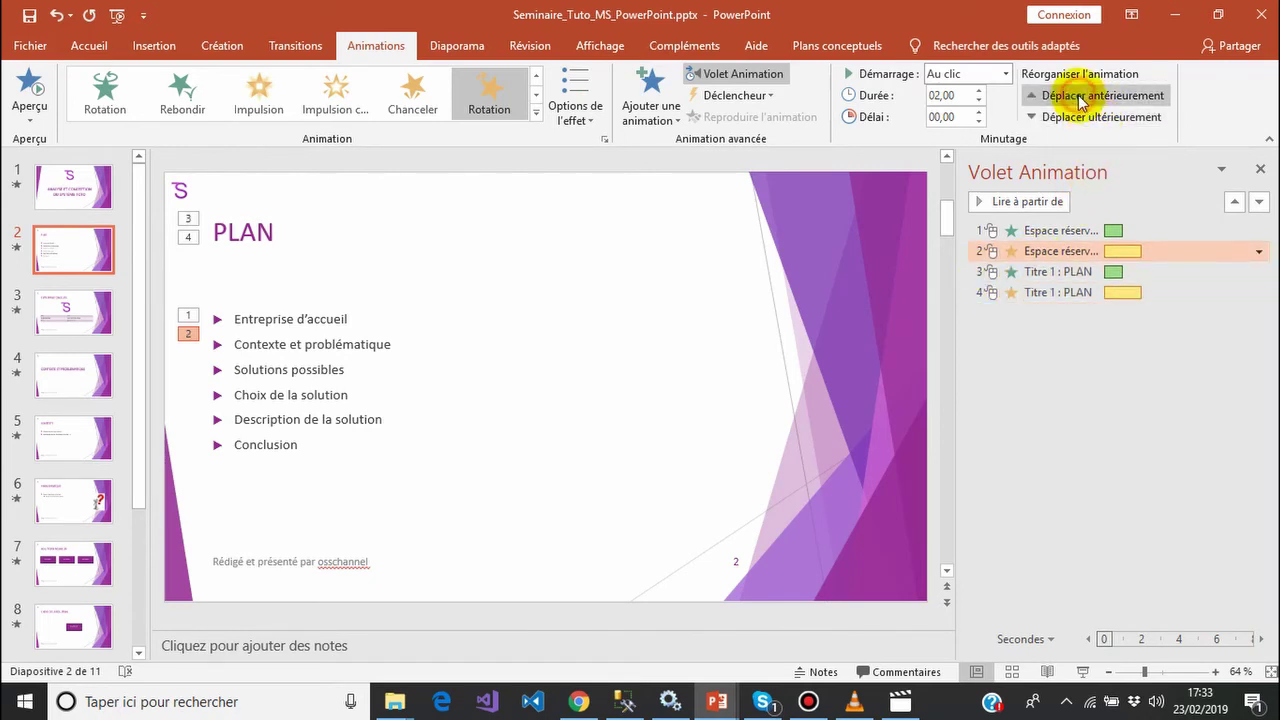
pyautogui.click(1047, 259)
pyautogui.moveTo(1047, 259)
pyautogui.mouseDown()
pyautogui.moveTo(1046, 297)
pyautogui.moveTo(1046, 248)
pyautogui.mouseUp()
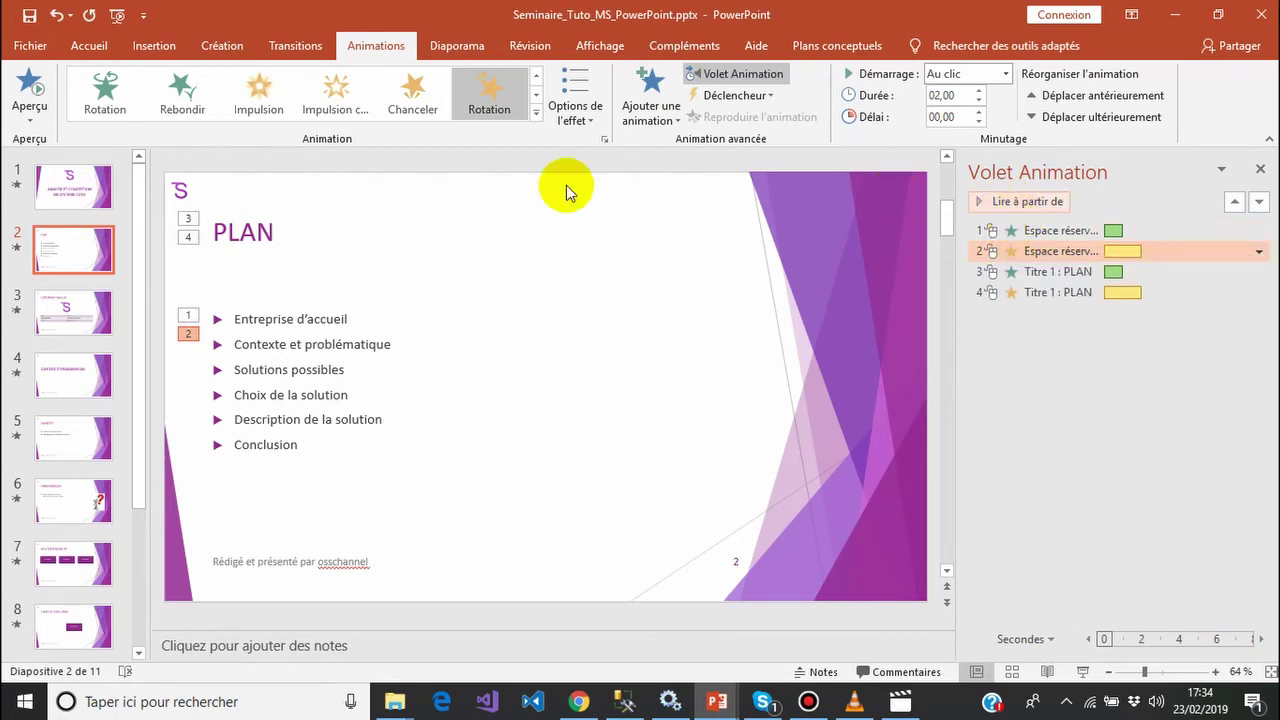
# Preview the slide's animations with Lire à partir de.
pyautogui.click(30, 115)
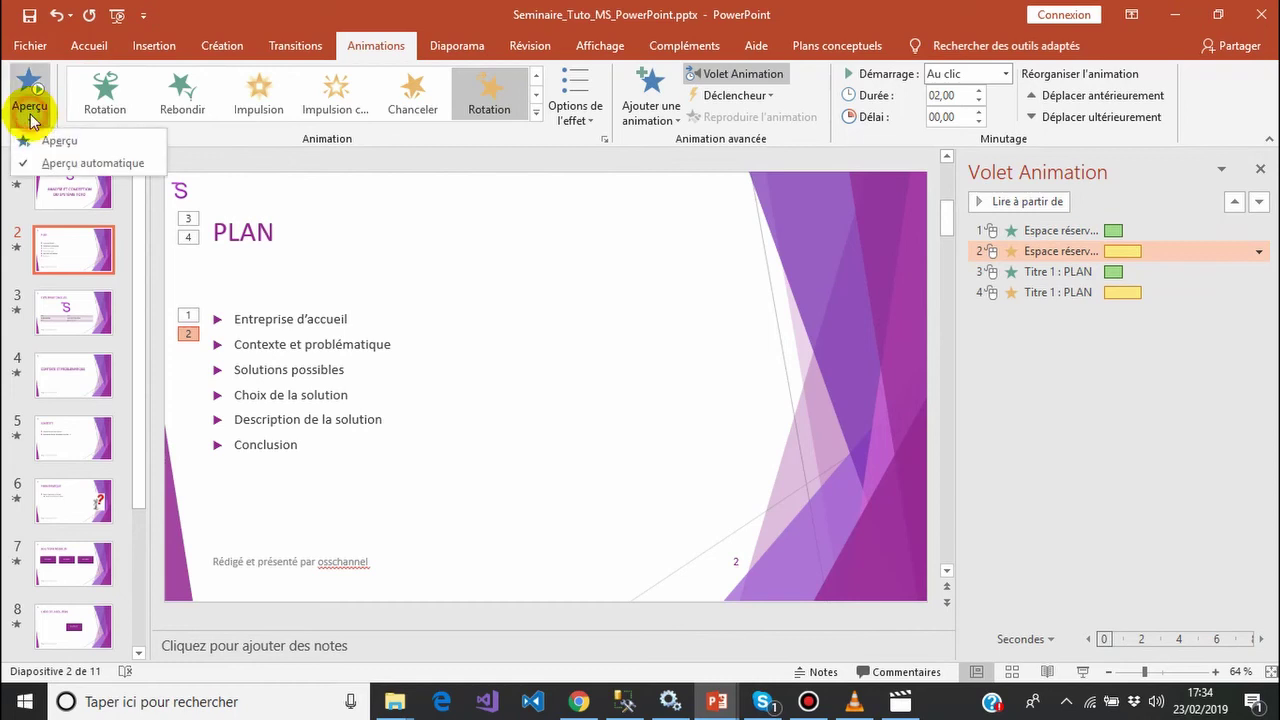
pyautogui.click(30, 118)
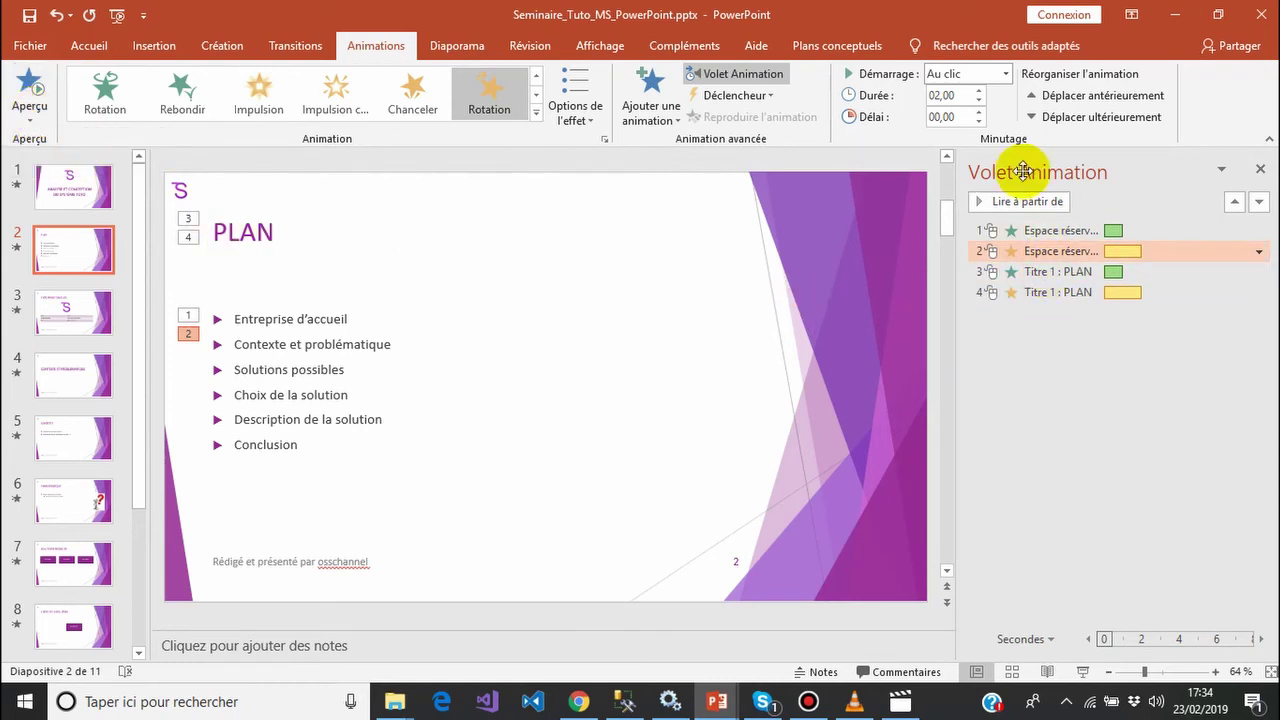
pyautogui.click(1017, 204)
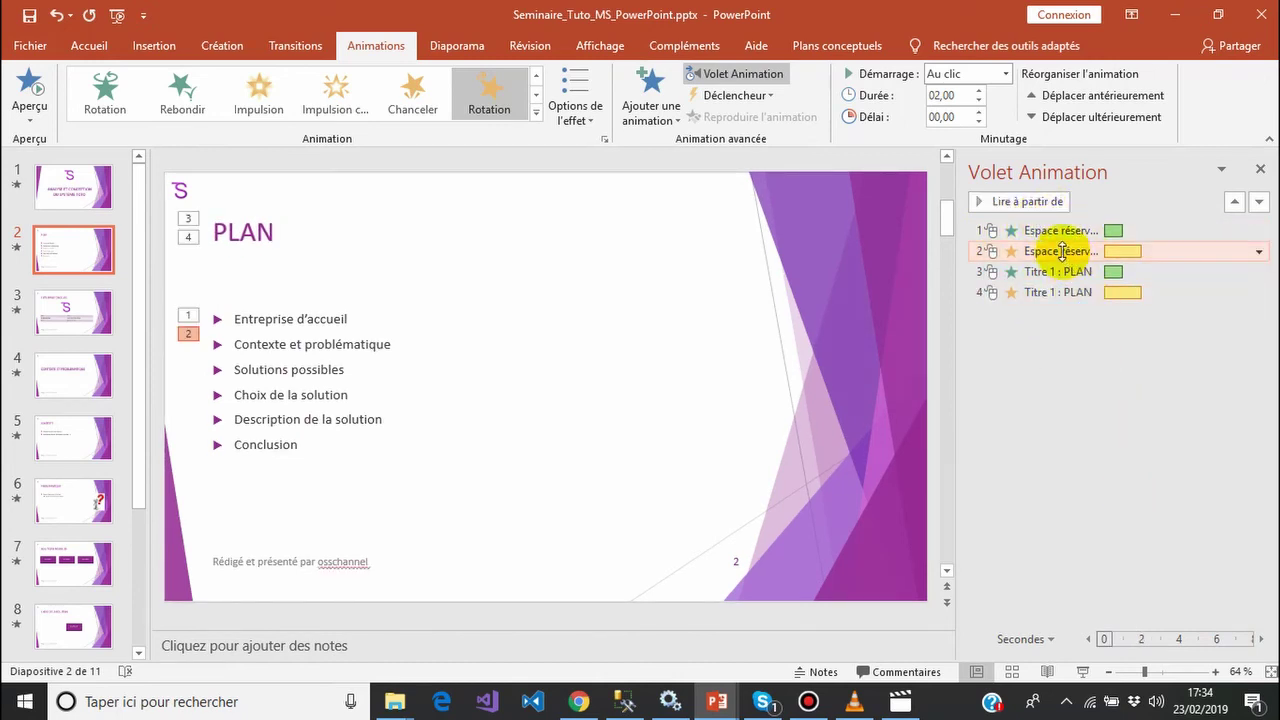
# Open Options de l'effet for the bullet list's Flottant vers haut entrance, animation 1.
pyautogui.click(1049, 230)
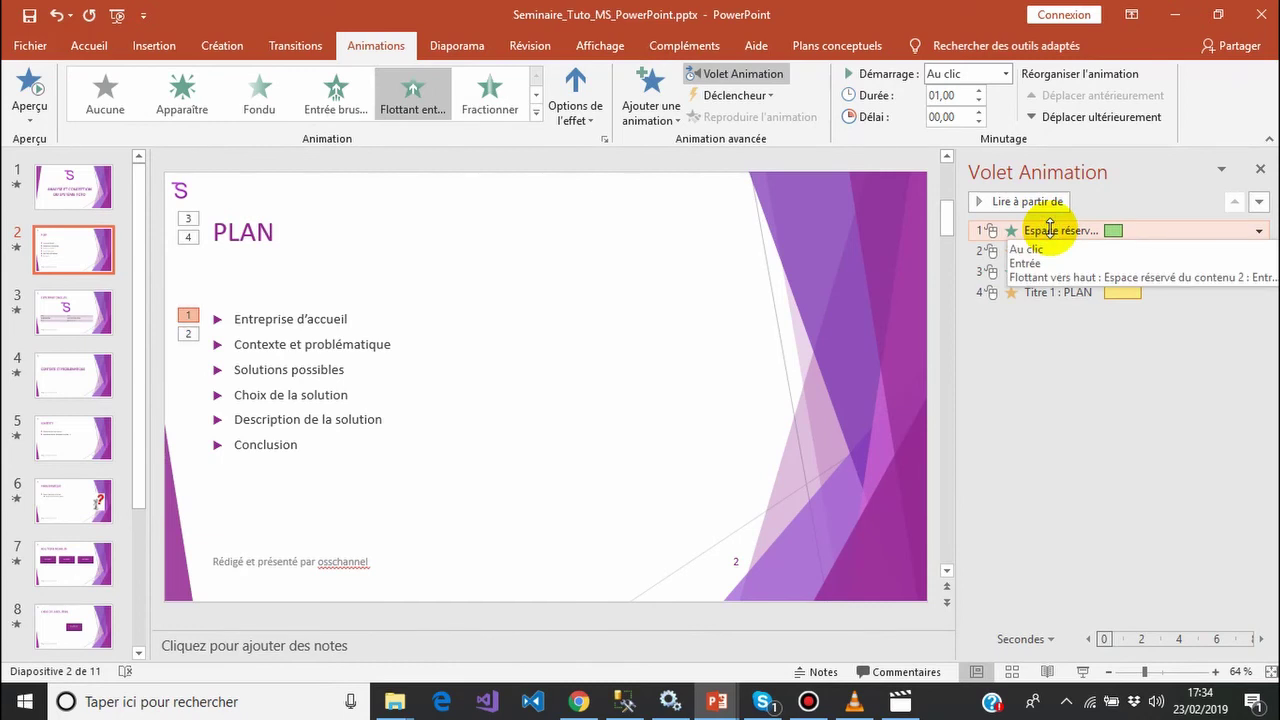
pyautogui.rightClick(1049, 230)
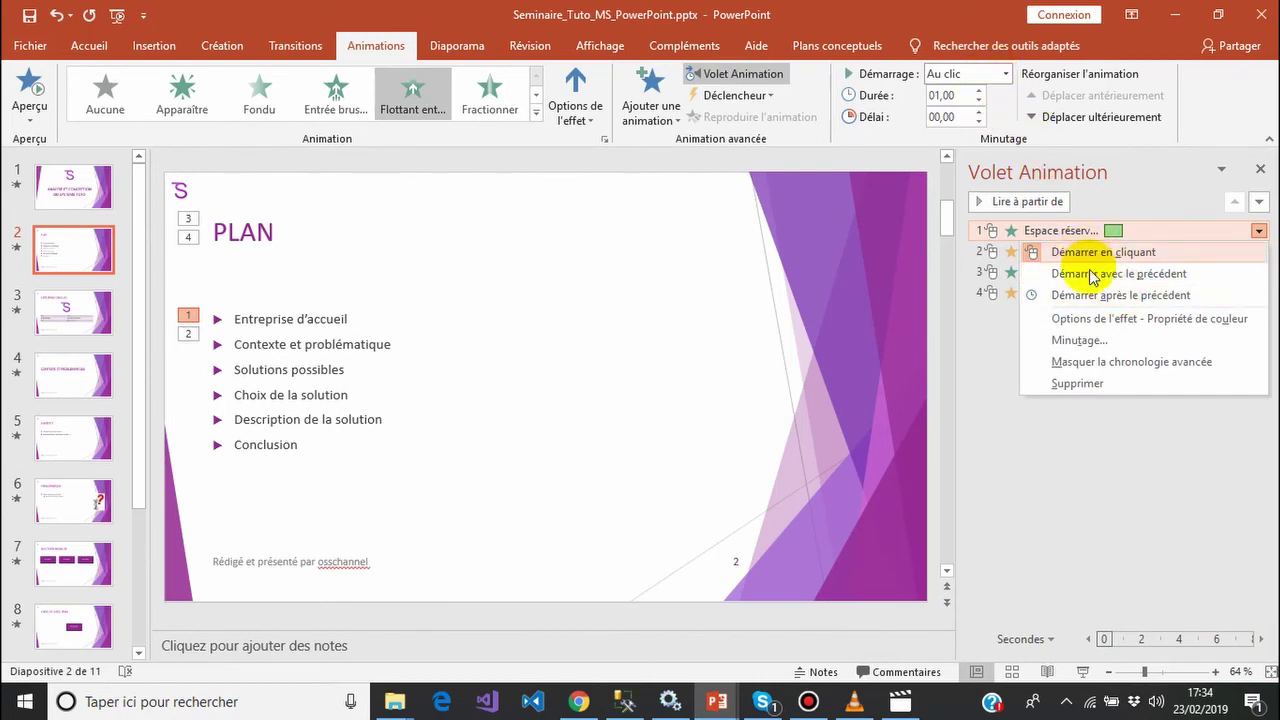
pyautogui.click(1094, 366)
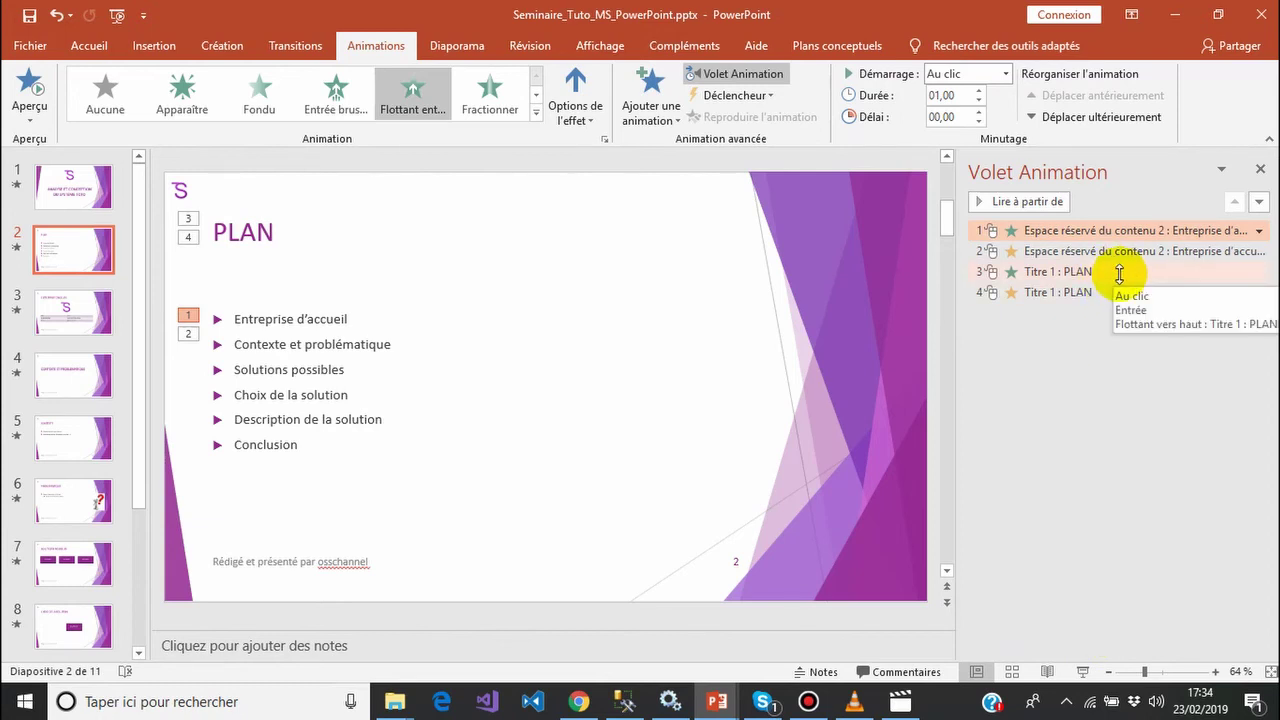
pyautogui.rightClick(1078, 230)
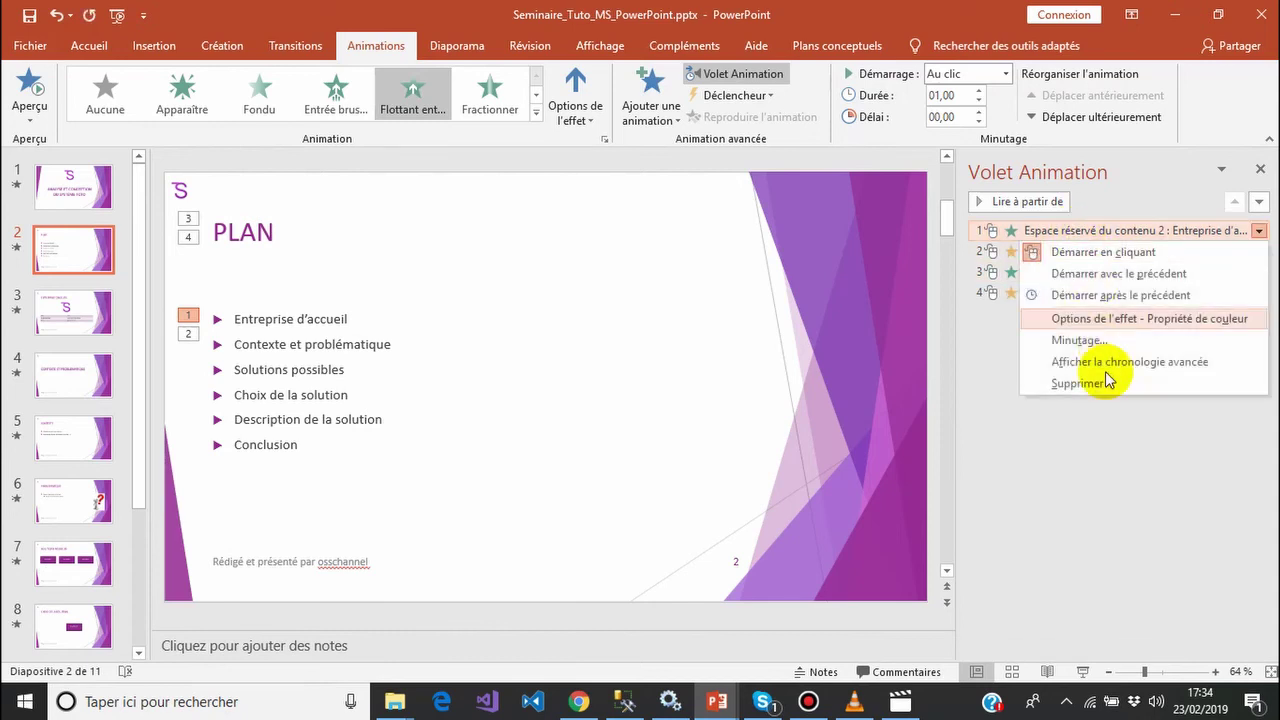
pyautogui.click(1095, 364)
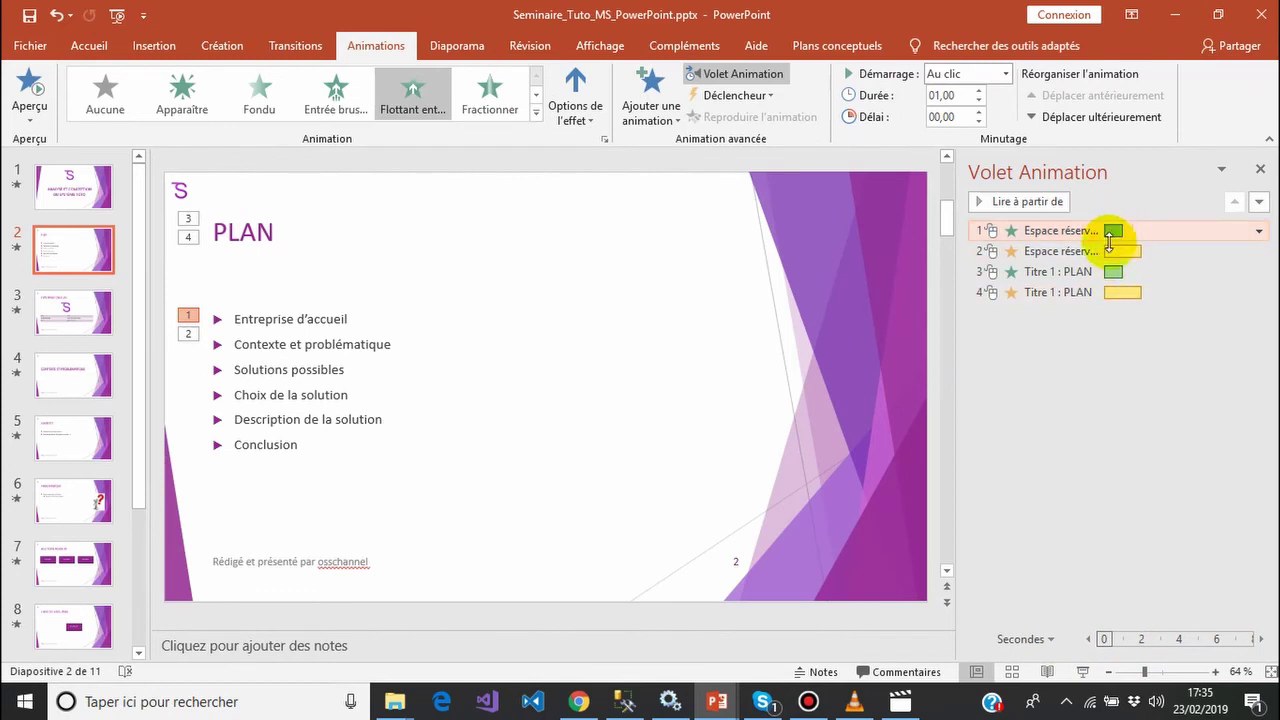
pyautogui.rightClick(1063, 231)
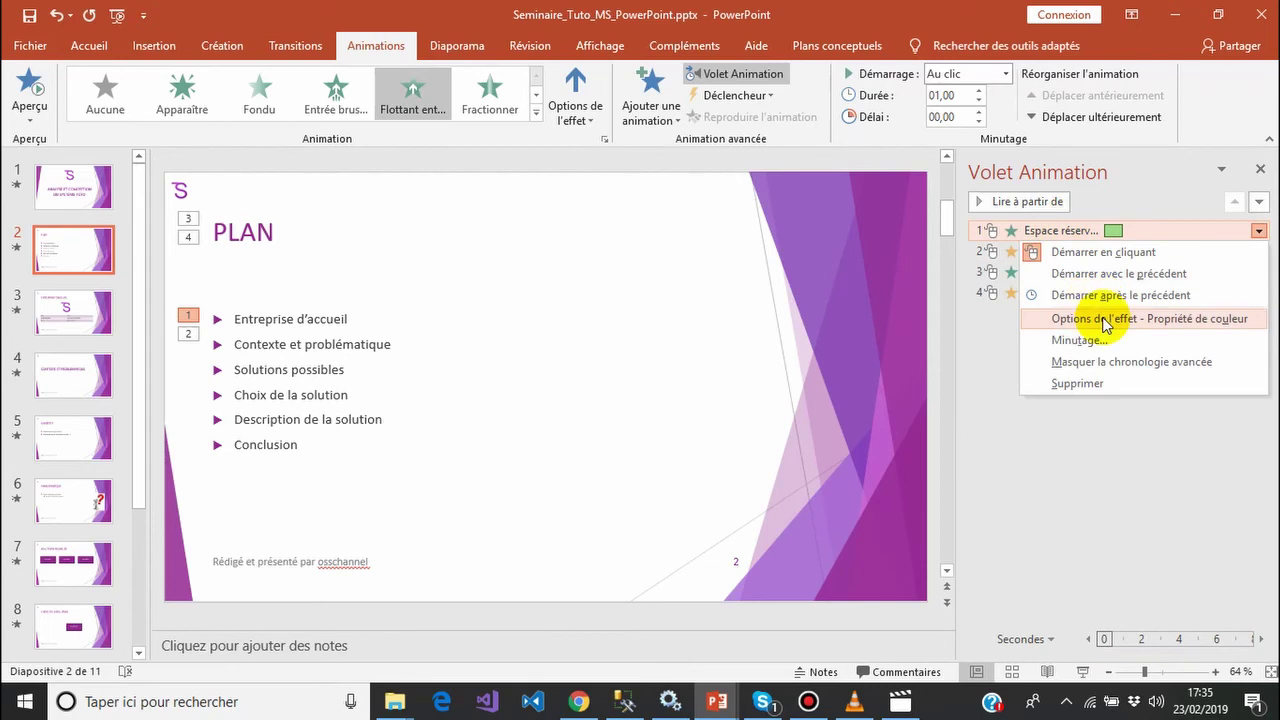
pyautogui.click(1109, 320)
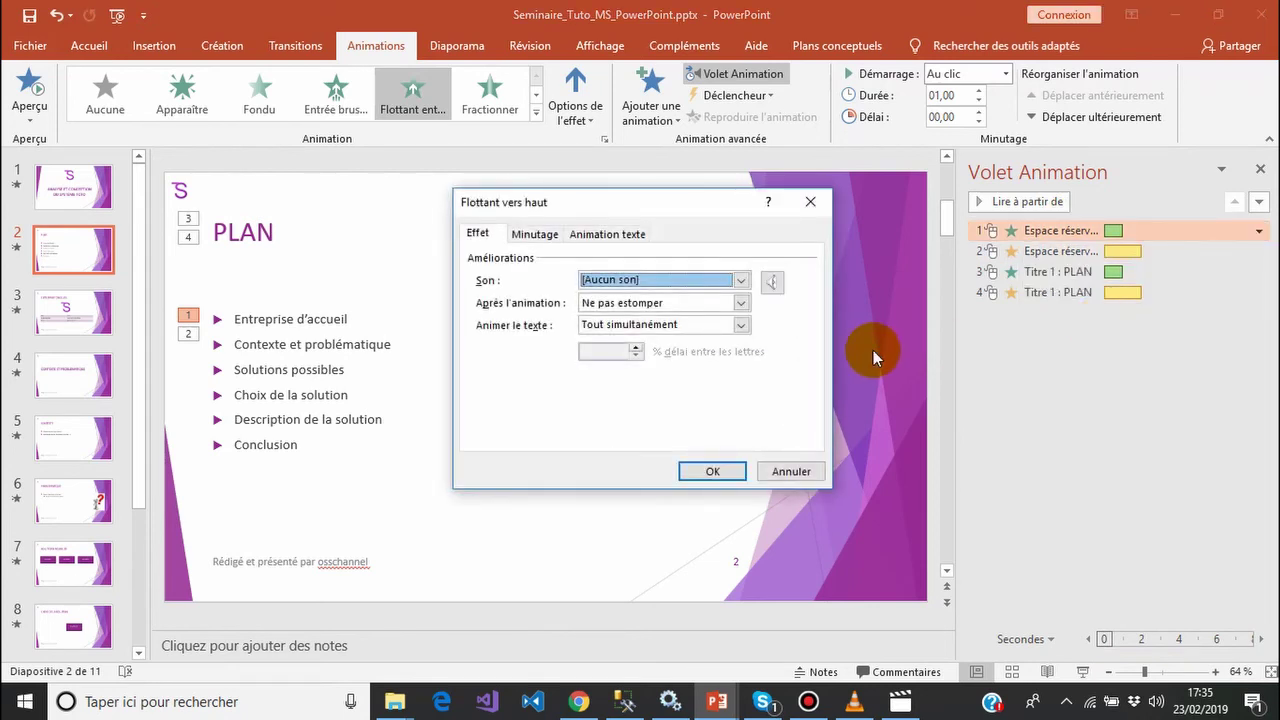
# Review the sound, Après l'animation and Animer le texte options, leaving Tout simultanément, and close unchanged.
pyautogui.click(741, 283)
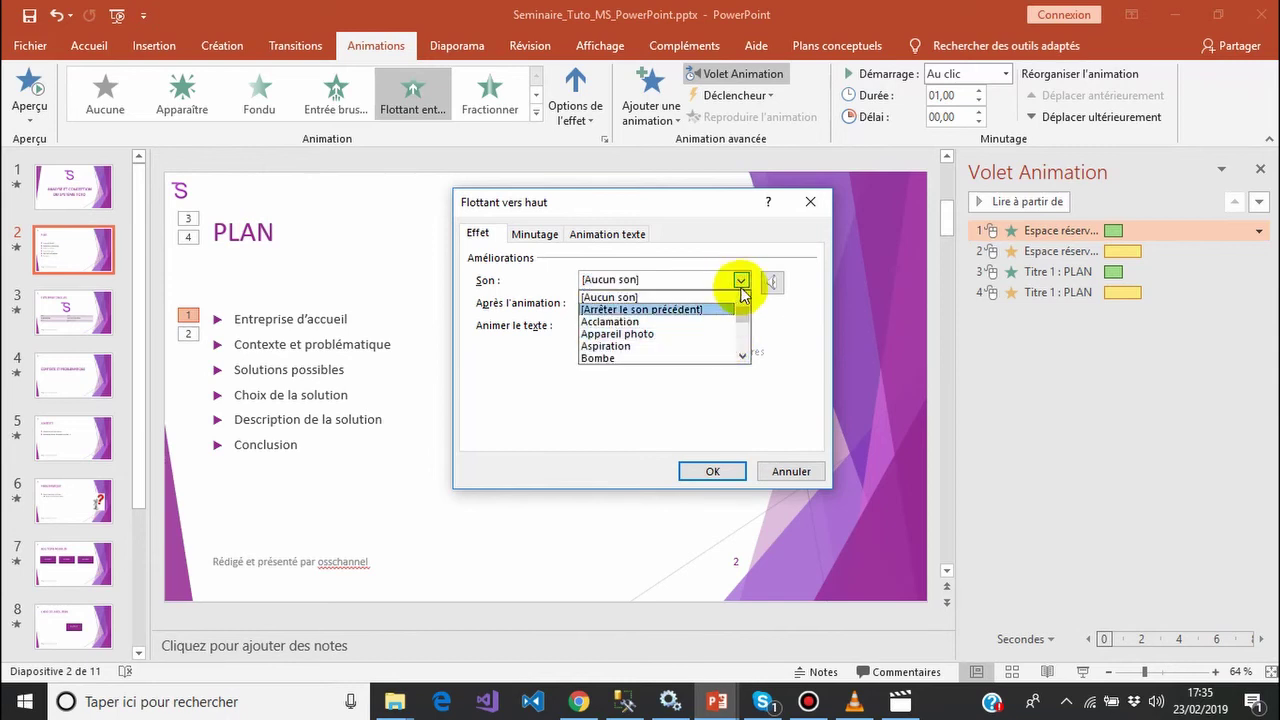
pyautogui.click(741, 283)
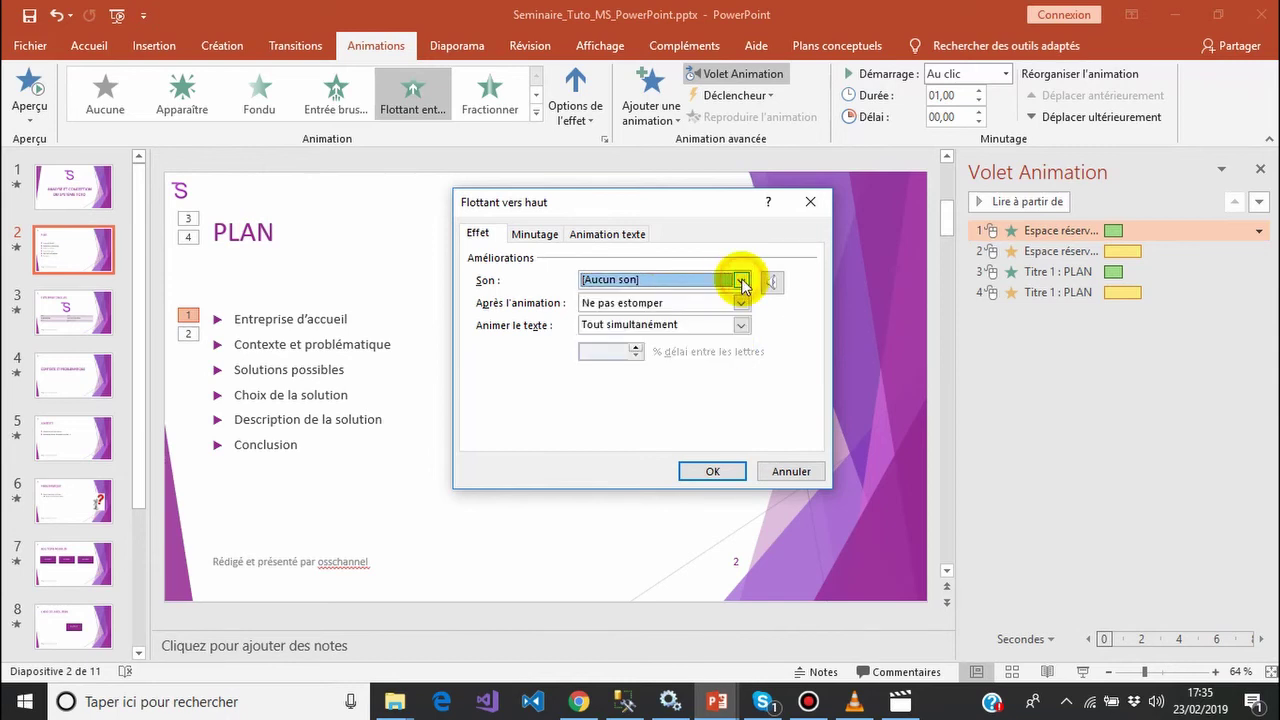
pyautogui.click(590, 303)
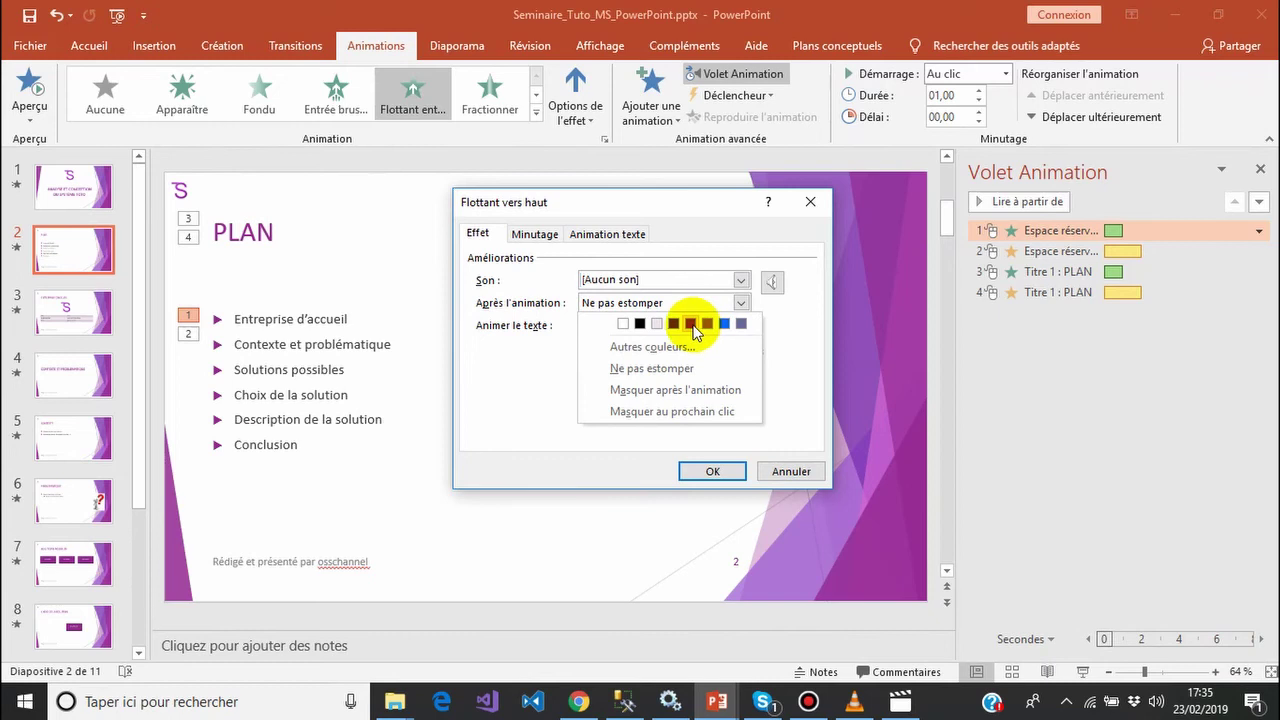
pyautogui.click(692, 324)
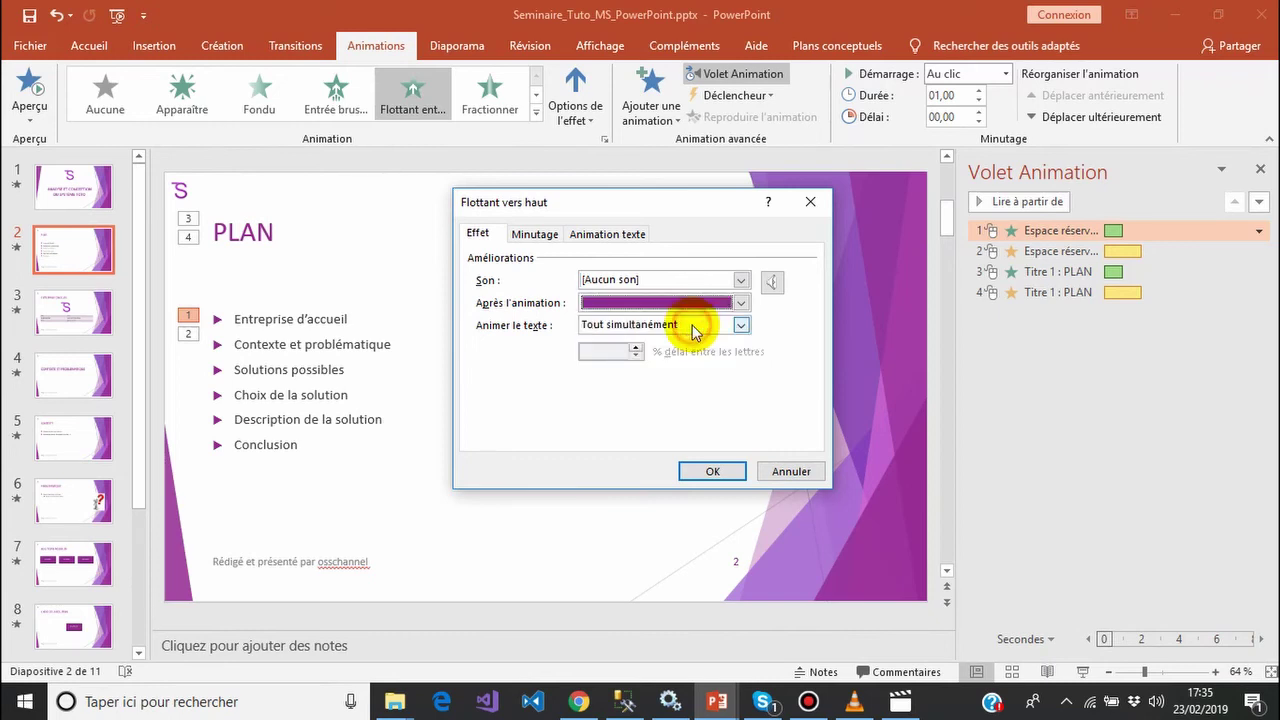
pyautogui.click(686, 304)
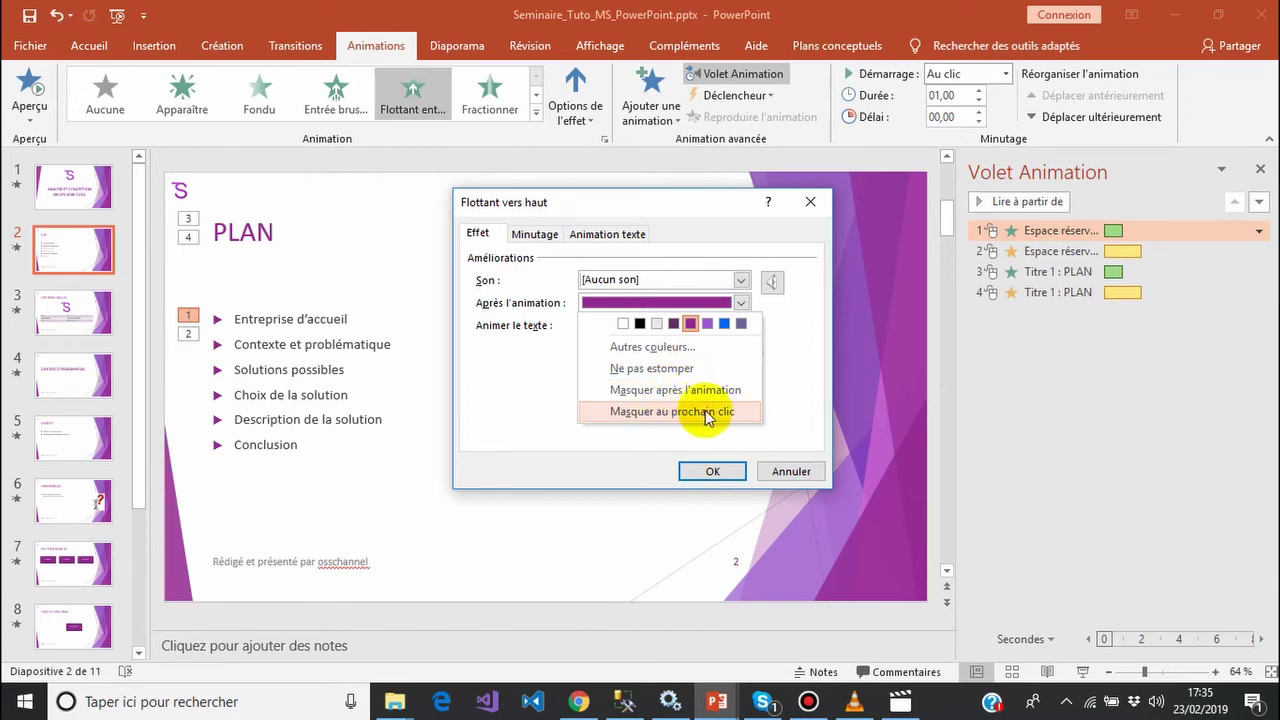
pyautogui.click(536, 408)
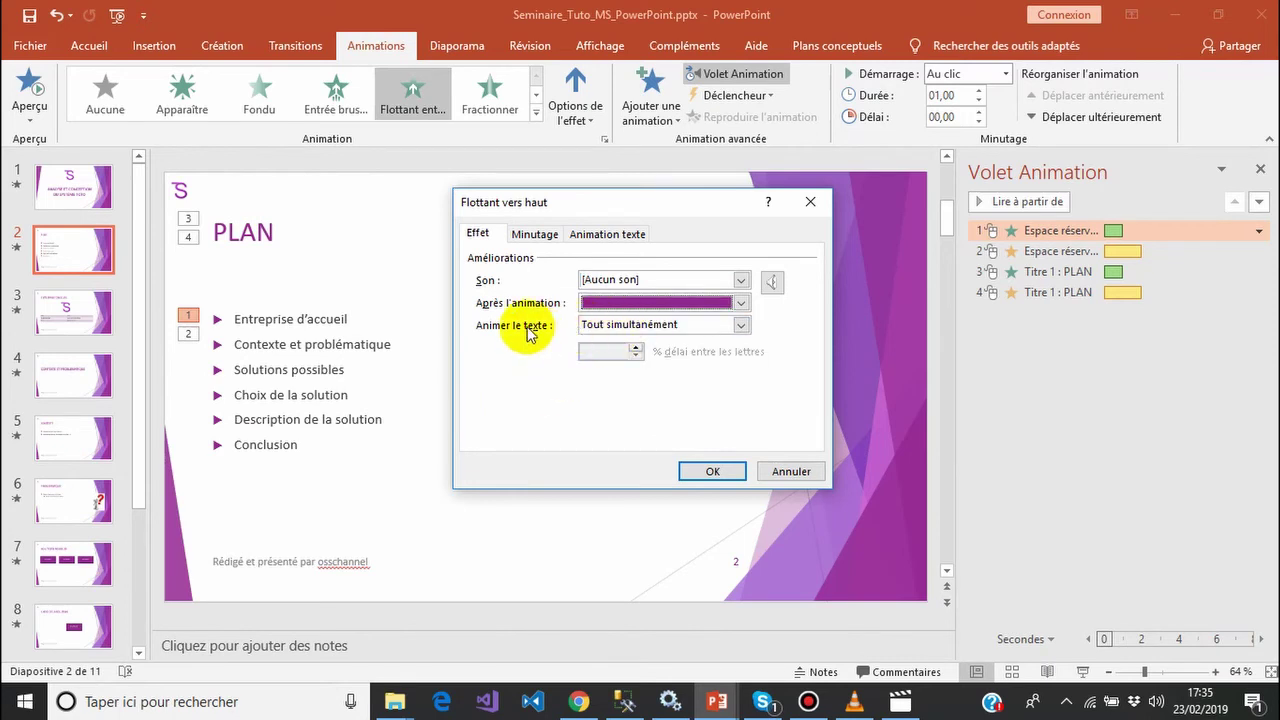
pyautogui.click(598, 330)
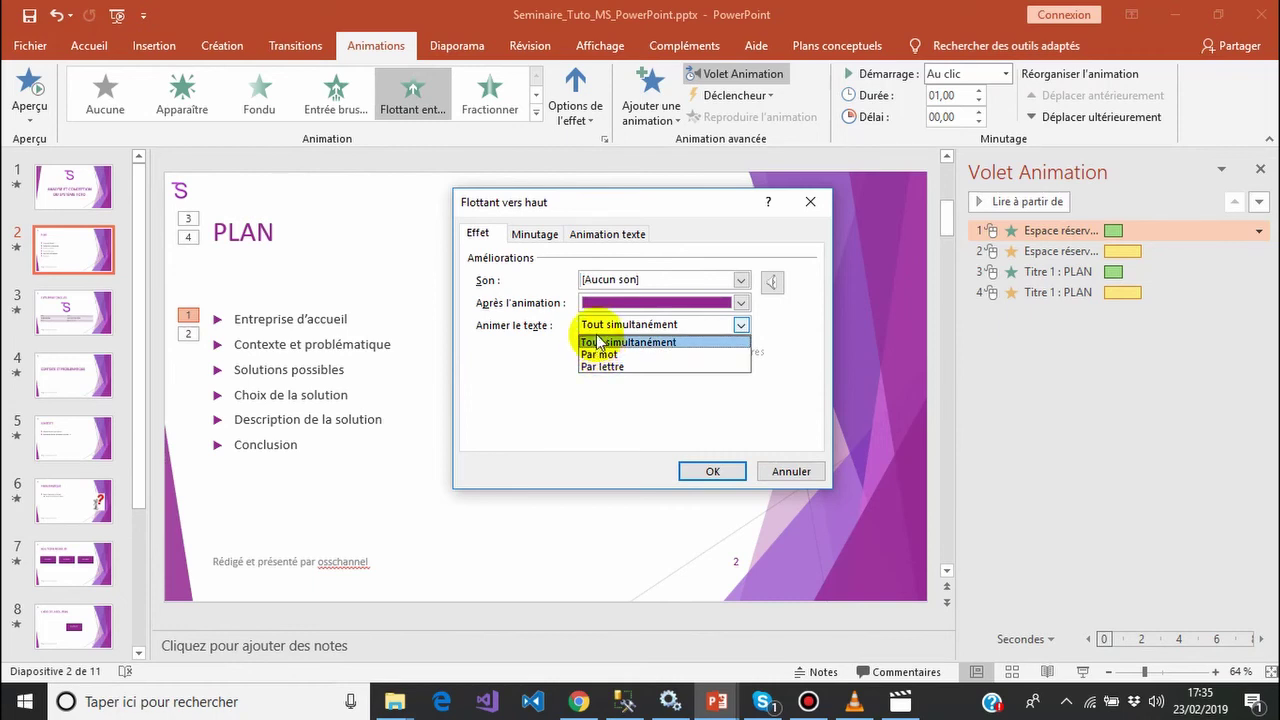
pyautogui.click(596, 338)
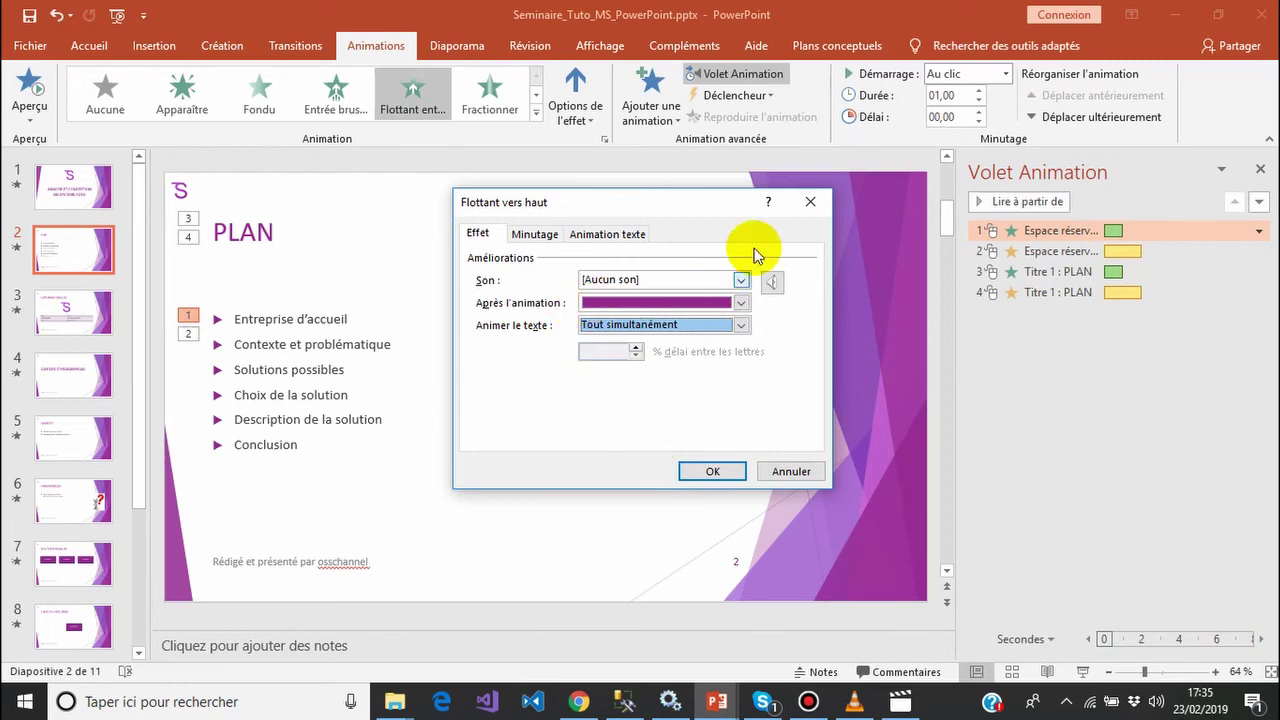
pyautogui.click(810, 201)
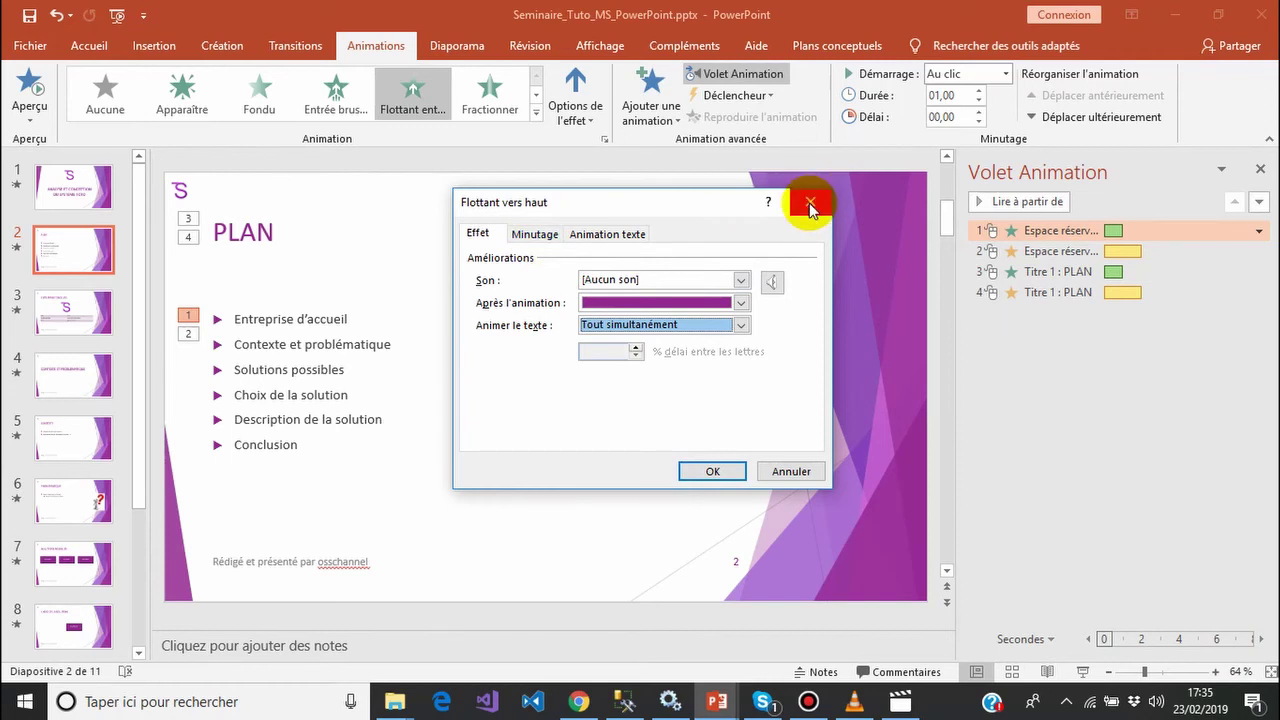
# In animation 1's Minutage settings, keep Début on click and Répéter at (aucun).
pyautogui.rightClick(1047, 233)
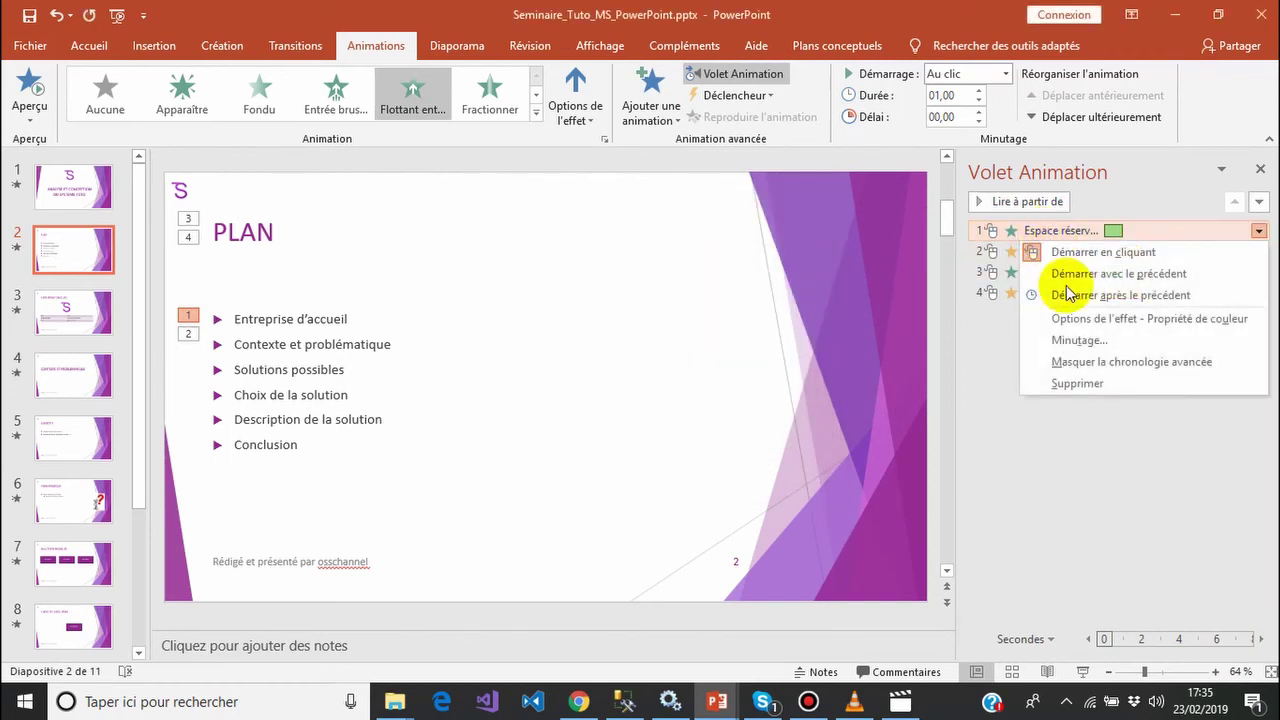
pyautogui.click(1080, 340)
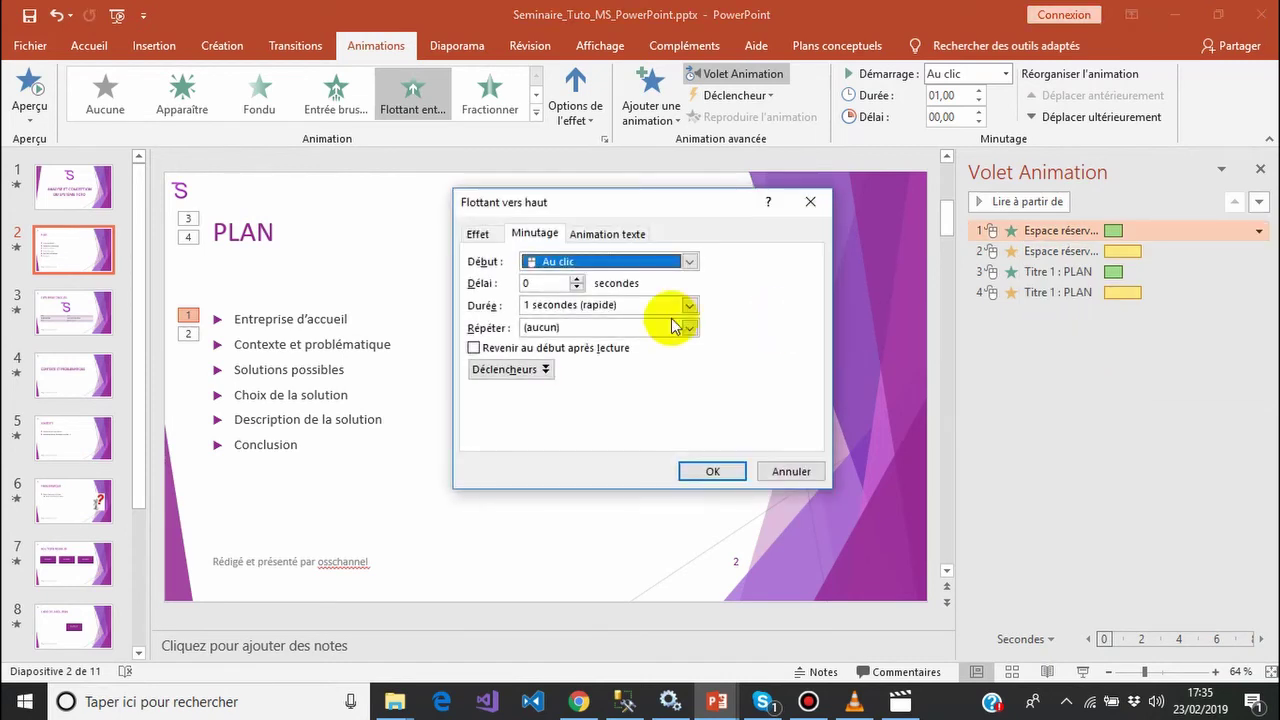
pyautogui.click(575, 266)
pyautogui.click(575, 266)
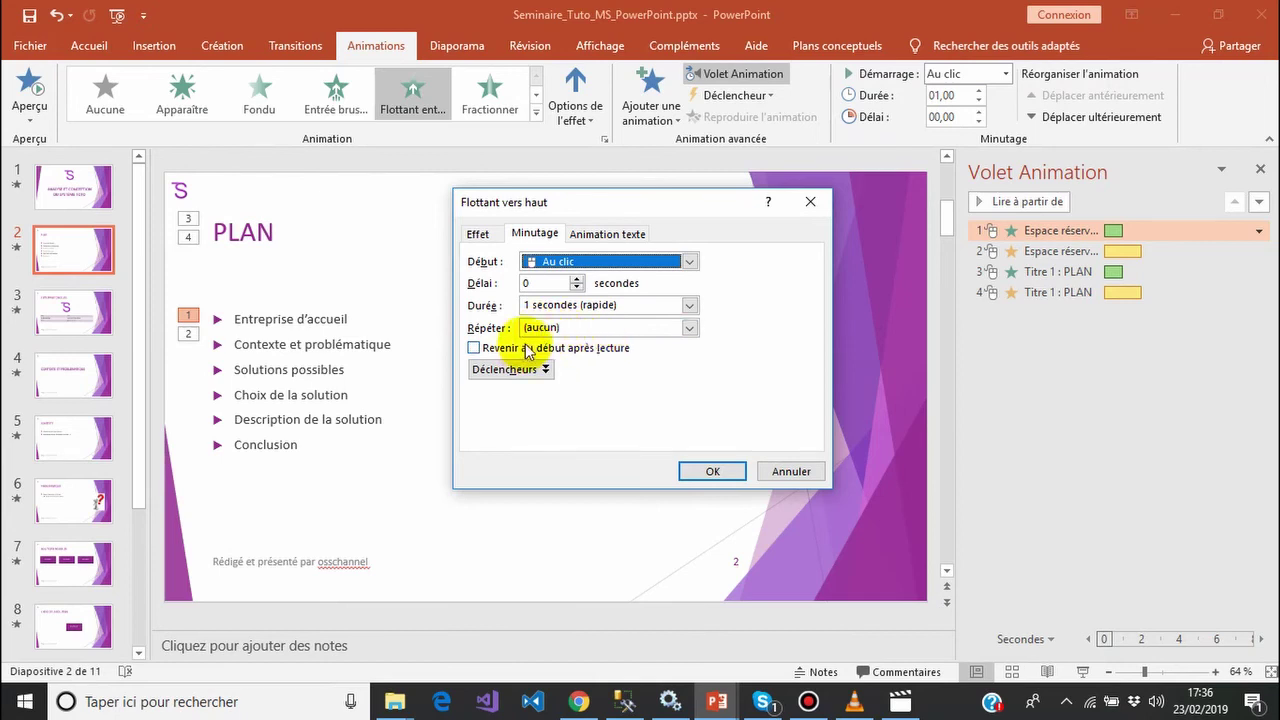
pyautogui.click(572, 328)
pyautogui.click(689, 328)
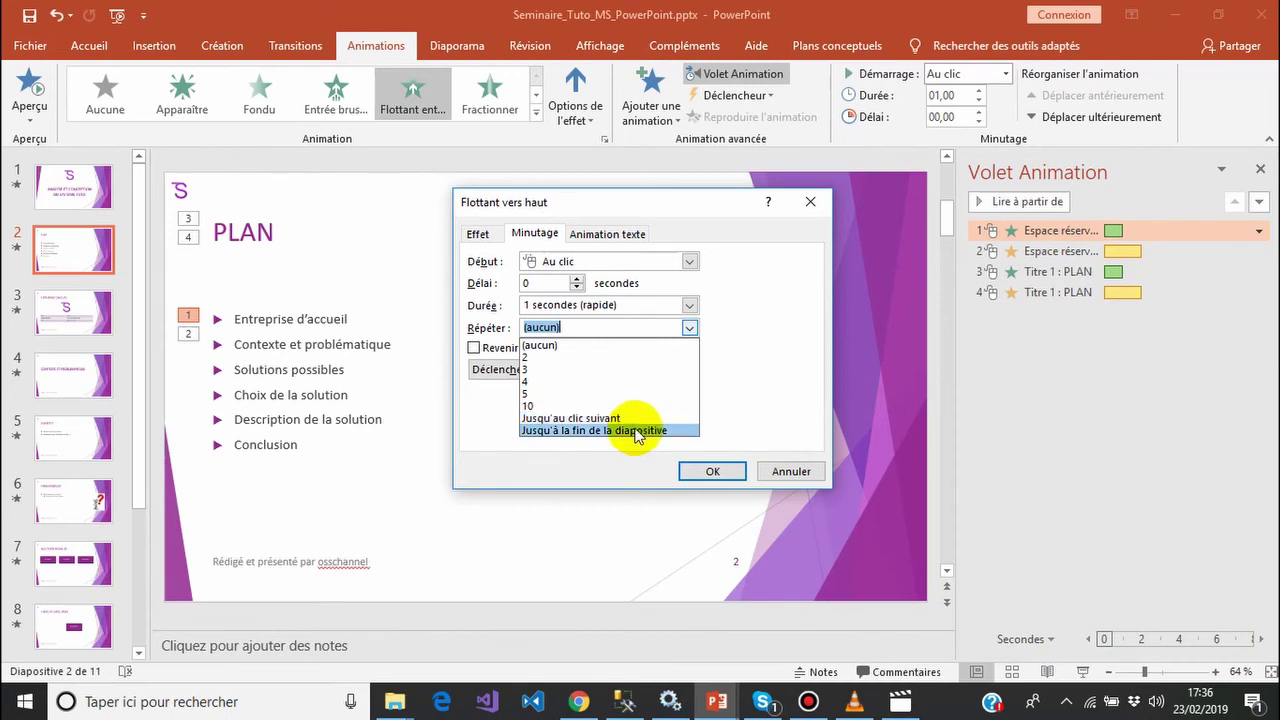
pyautogui.click(751, 350)
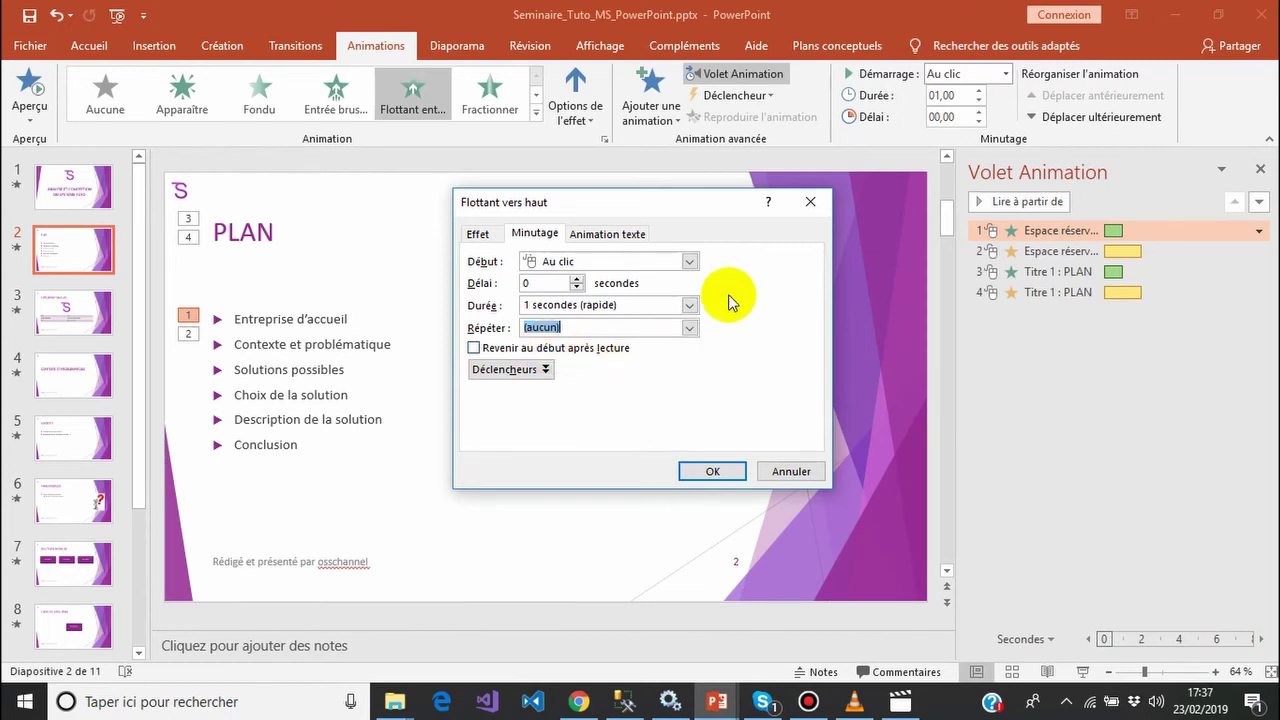
pyautogui.click(613, 238)
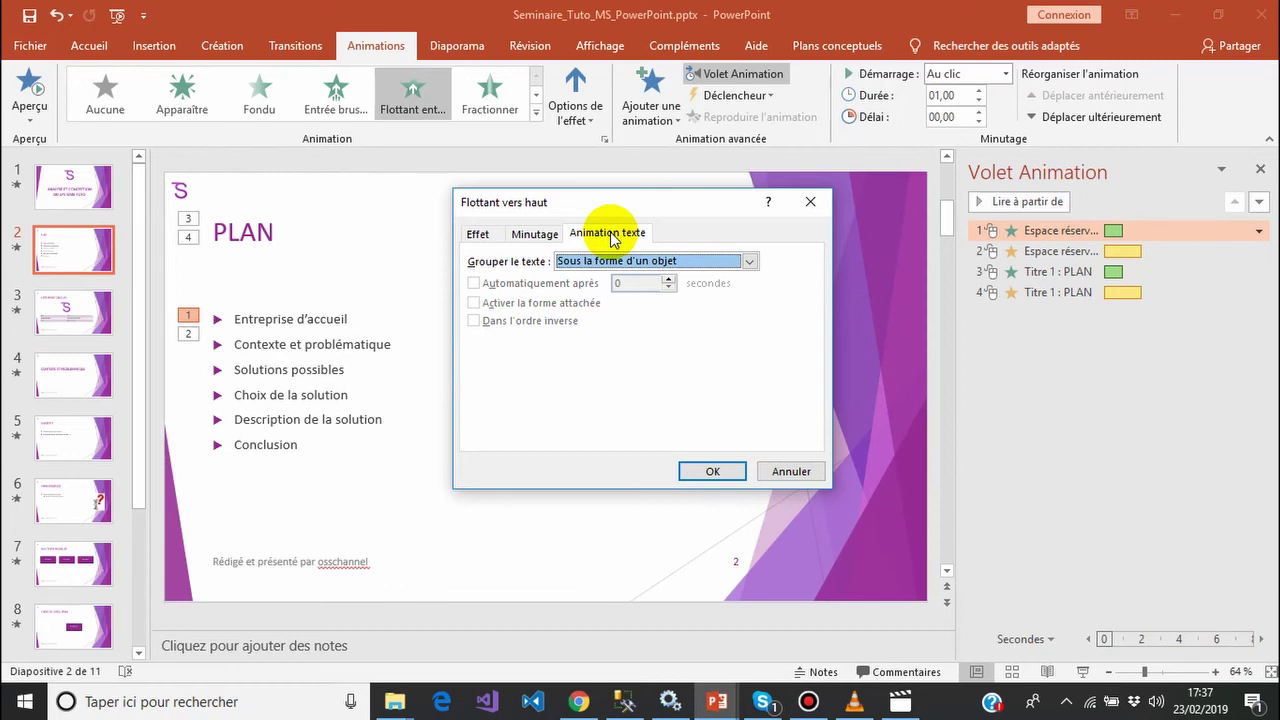
# Keep Grouper le texte as Sous la forme d'un objet and confirm with OK.
pyautogui.click(577, 262)
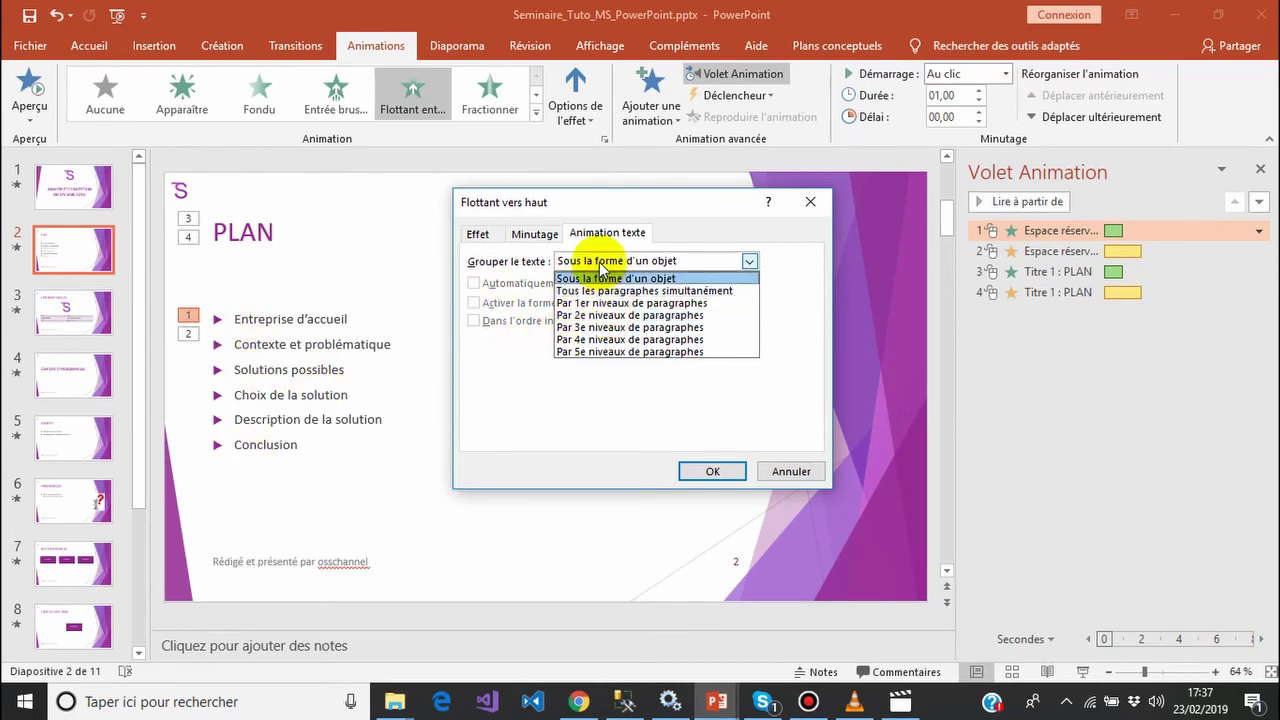
pyautogui.click(572, 262)
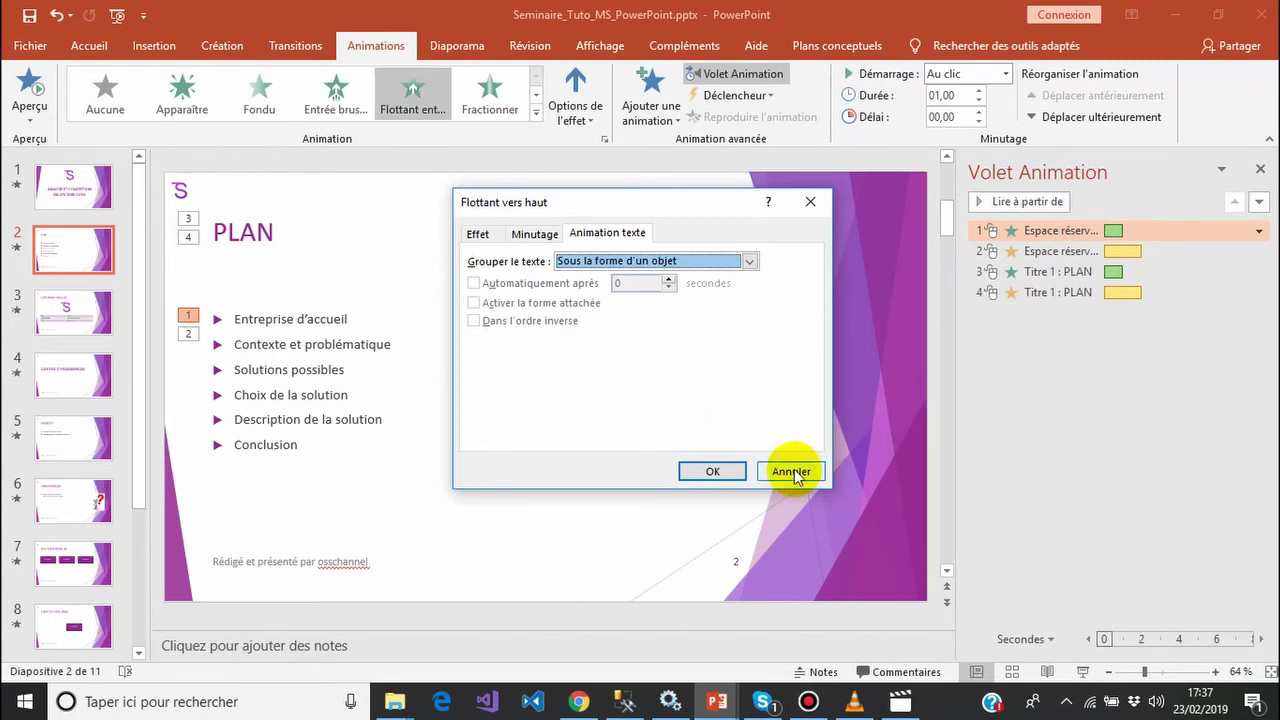
pyautogui.click(712, 472)
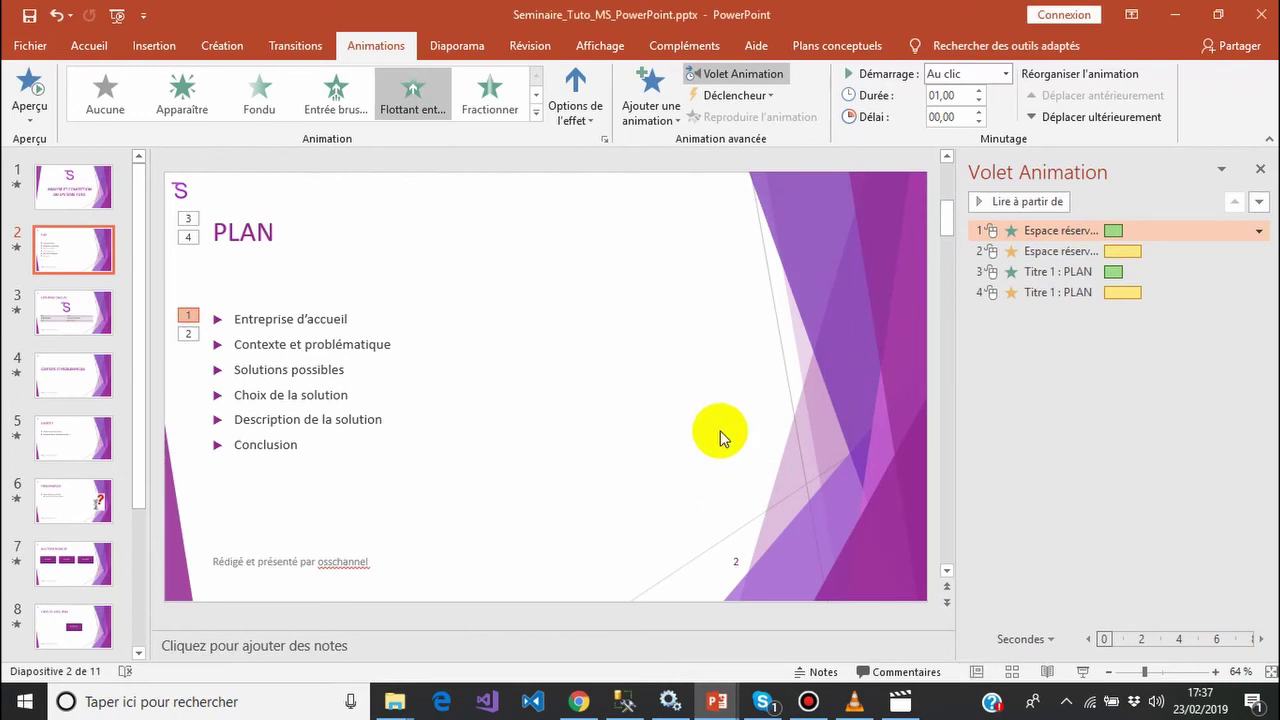
pyautogui.hotkey('shift', 'F5')
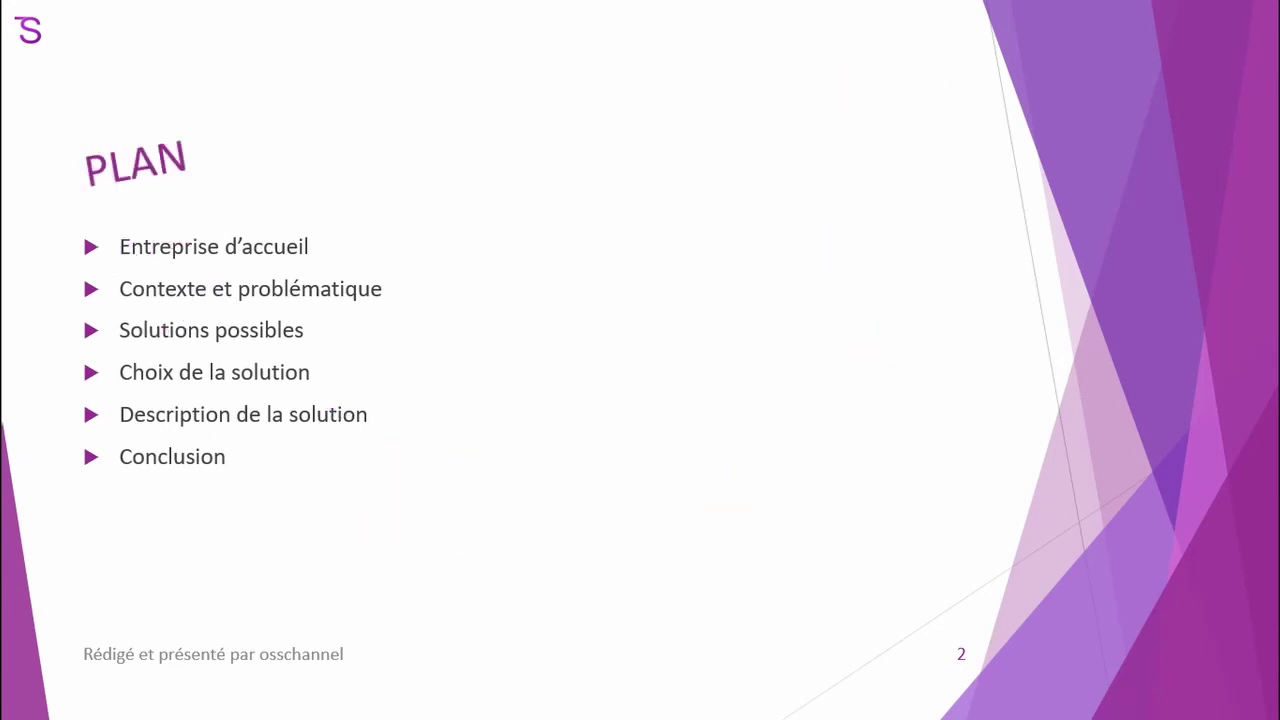
pyautogui.press('Escape')
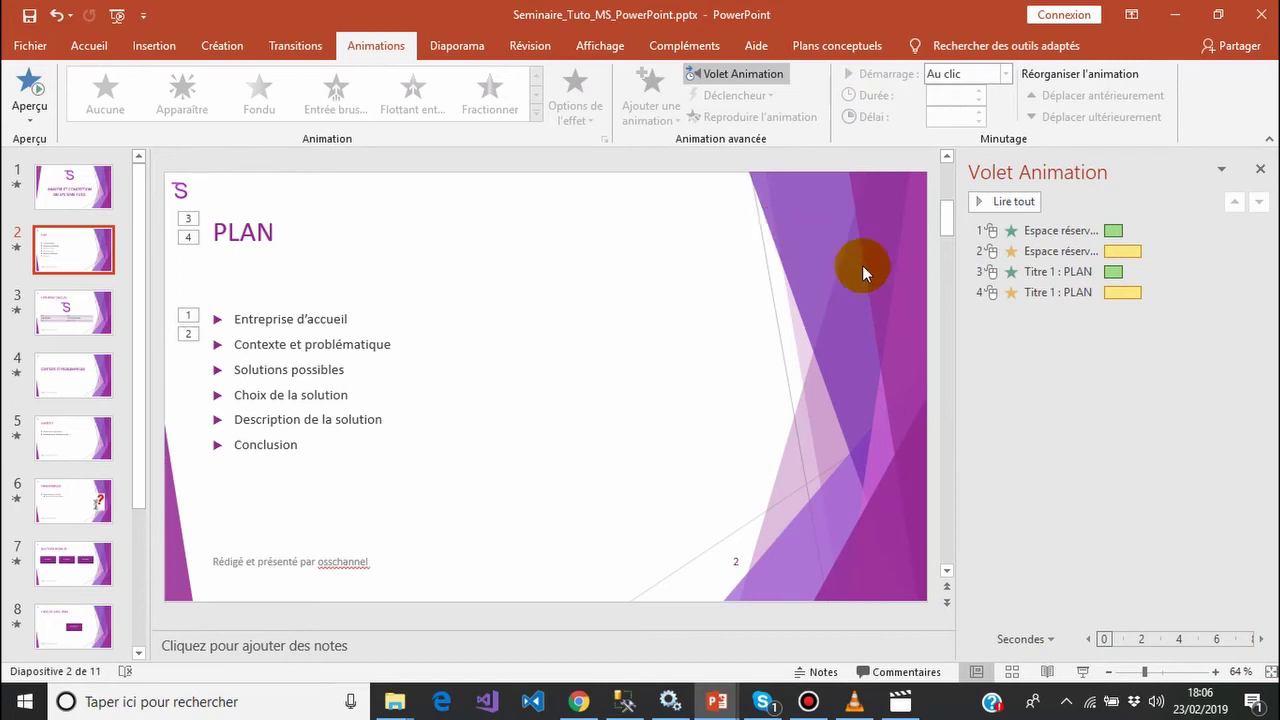
# Delete all four animations from slide 2, including the Titre 1 : PLAN animation.
pyautogui.click(1040, 236)
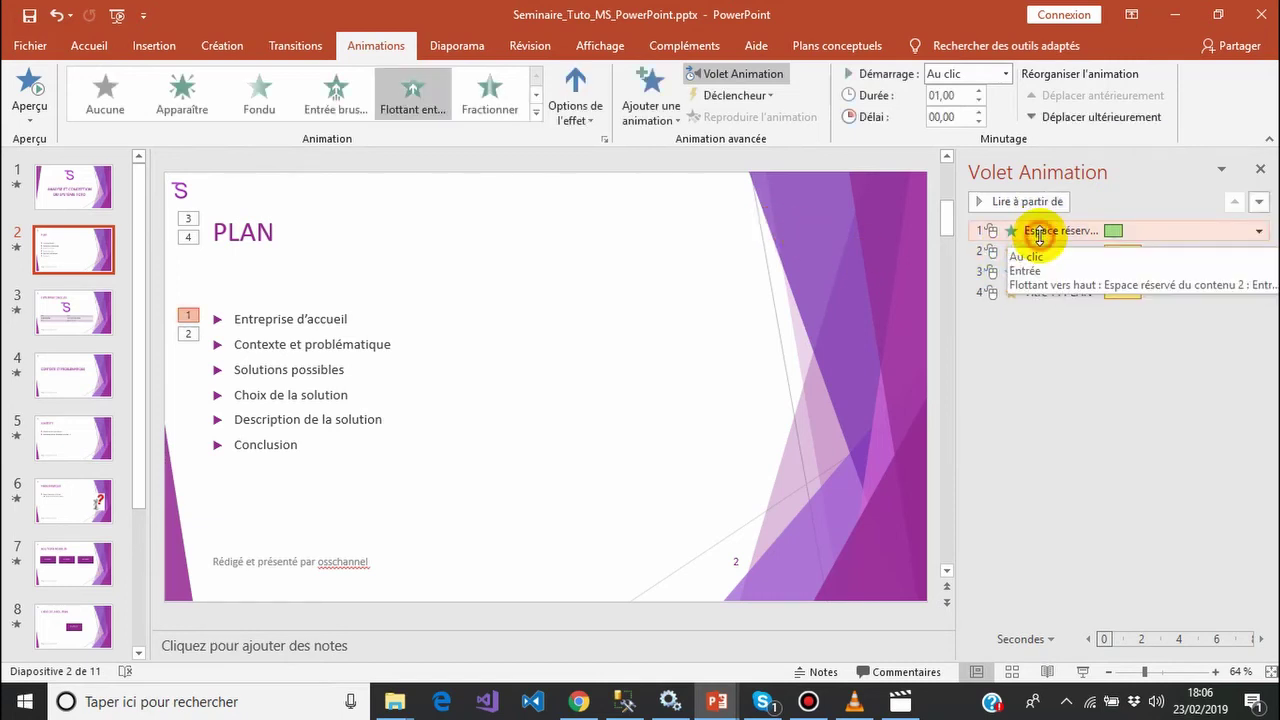
pyautogui.rightClick(1040, 236)
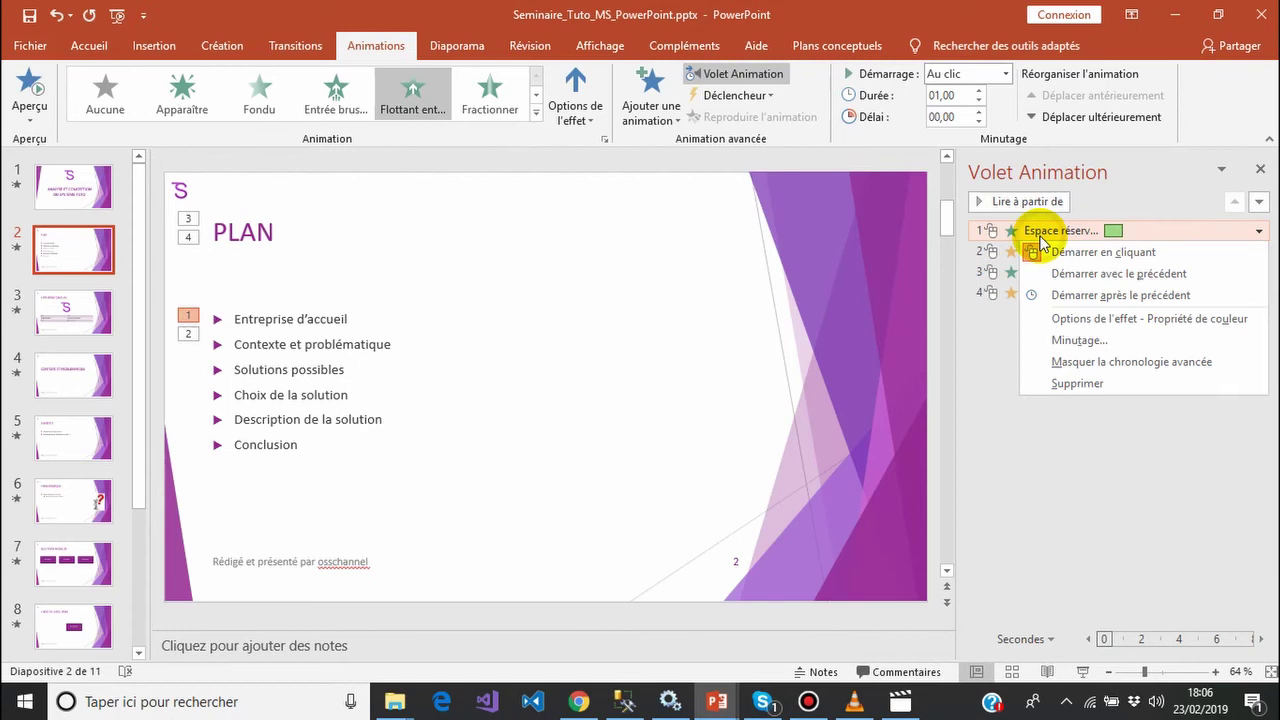
pyautogui.click(1072, 400)
pyautogui.rightClick(1048, 233)
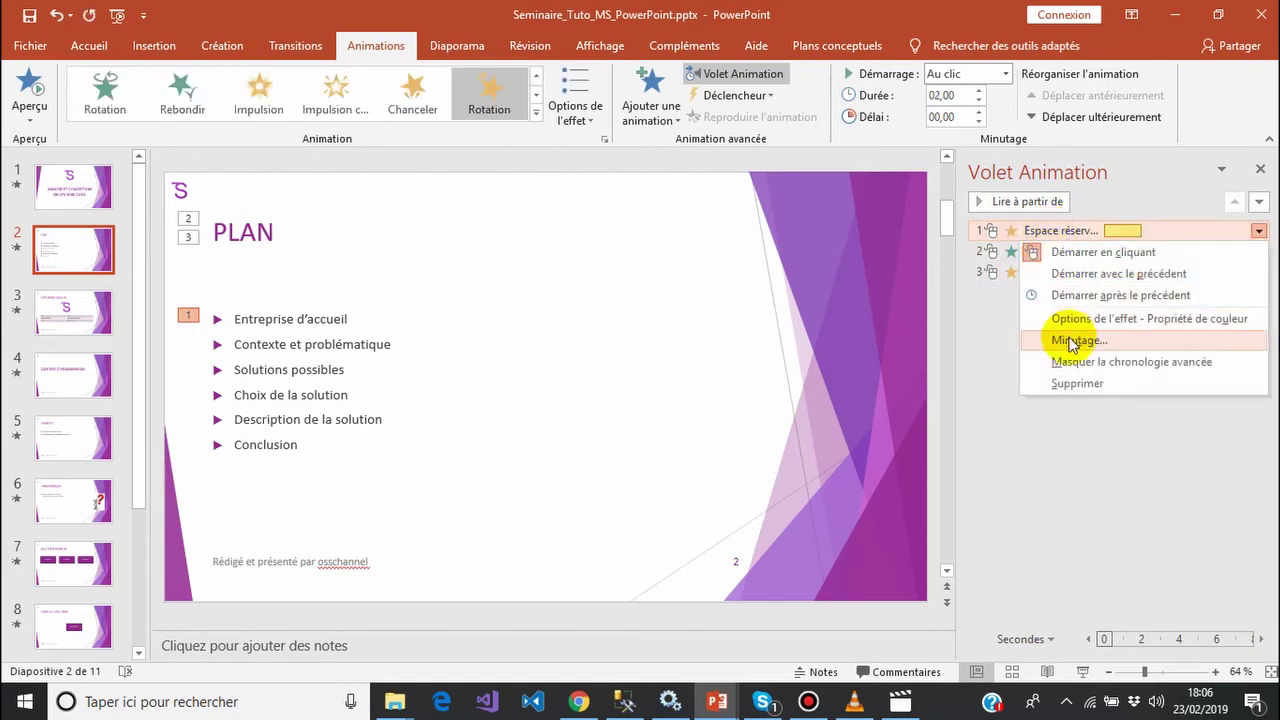
pyautogui.click(1065, 380)
pyautogui.rightClick(1050, 234)
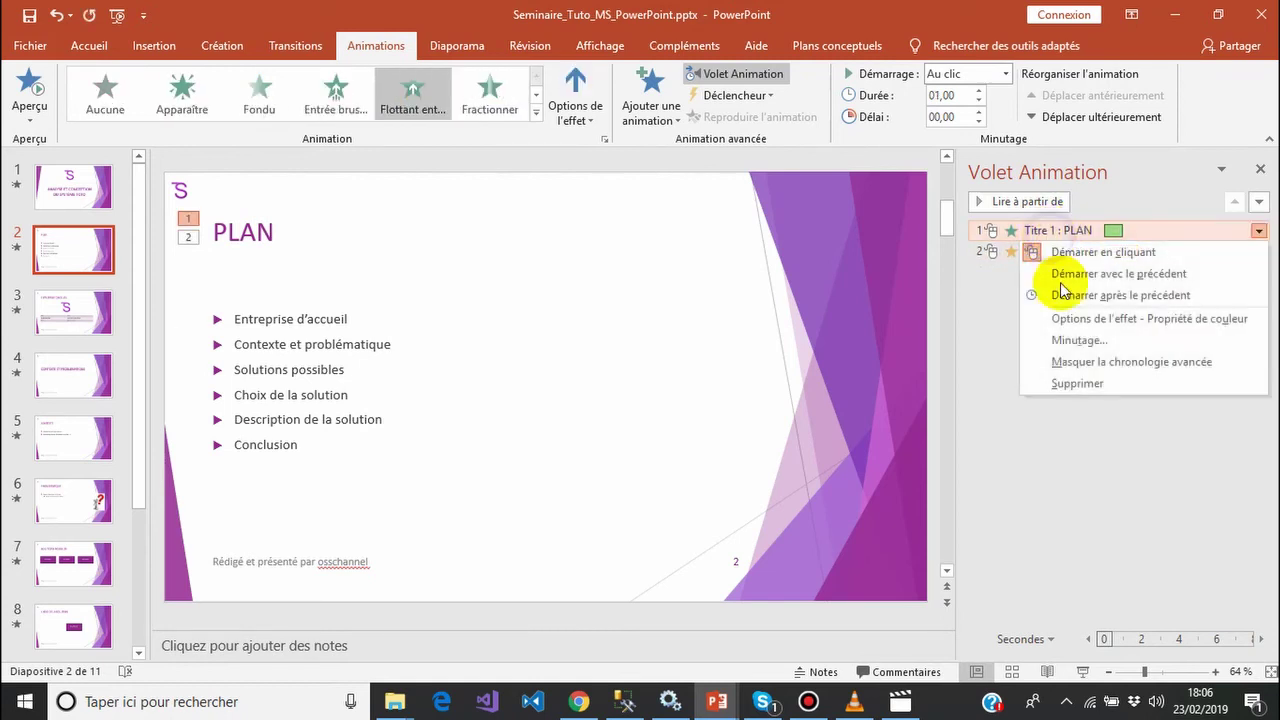
pyautogui.click(1063, 392)
pyautogui.rightClick(1057, 234)
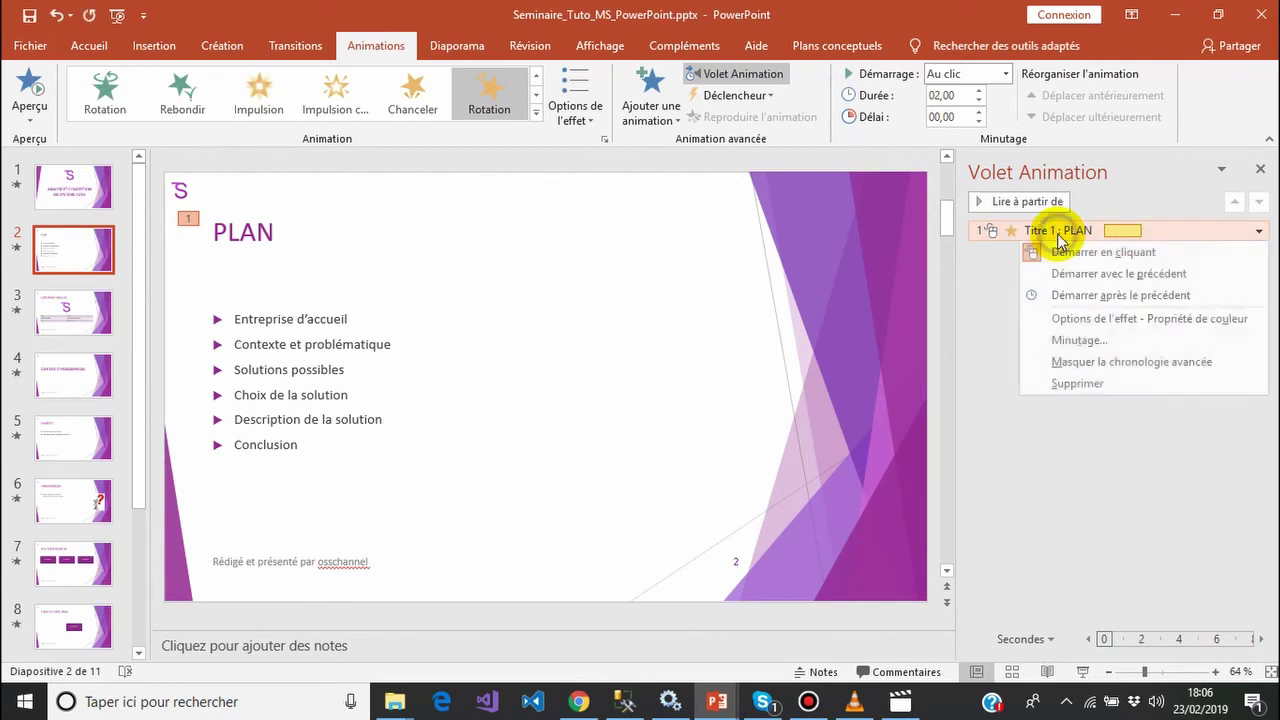
pyautogui.click(1078, 383)
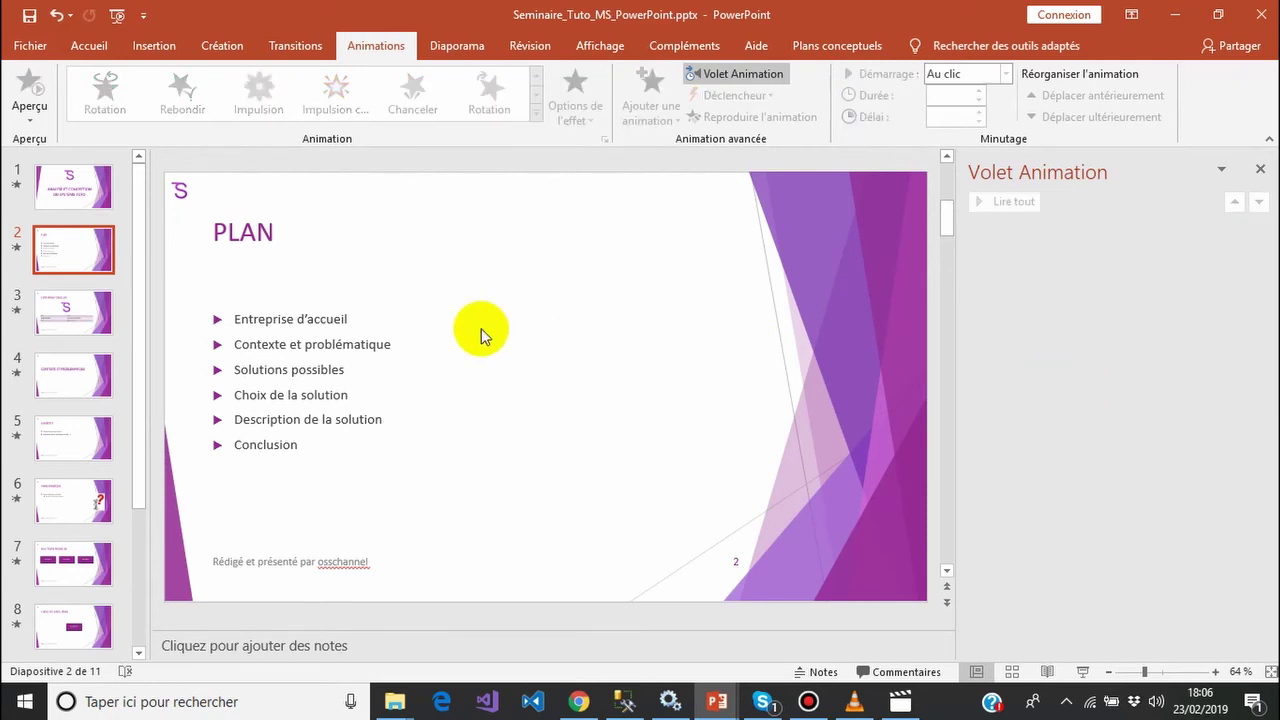
# Give the bullet text box a Flottant entrant entrance and go to slide 7, SOLUTIONS POSSIBLES.
pyautogui.click(358, 340)
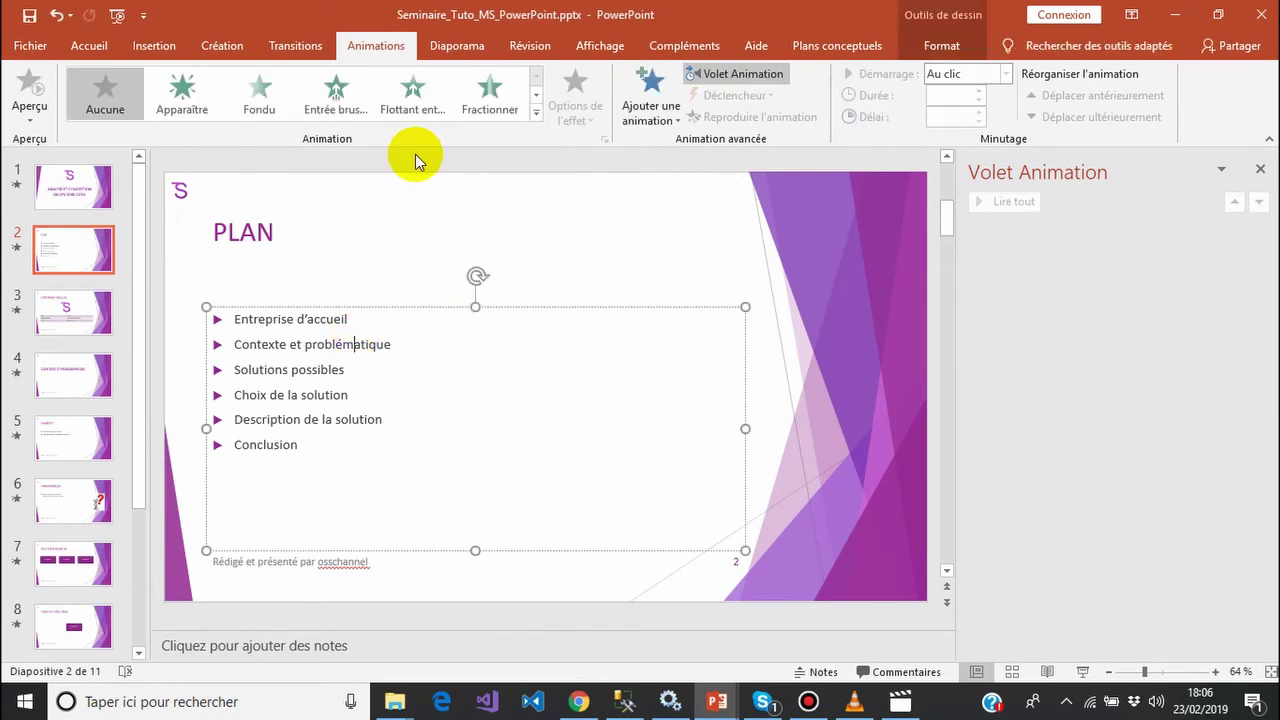
pyautogui.click(414, 97)
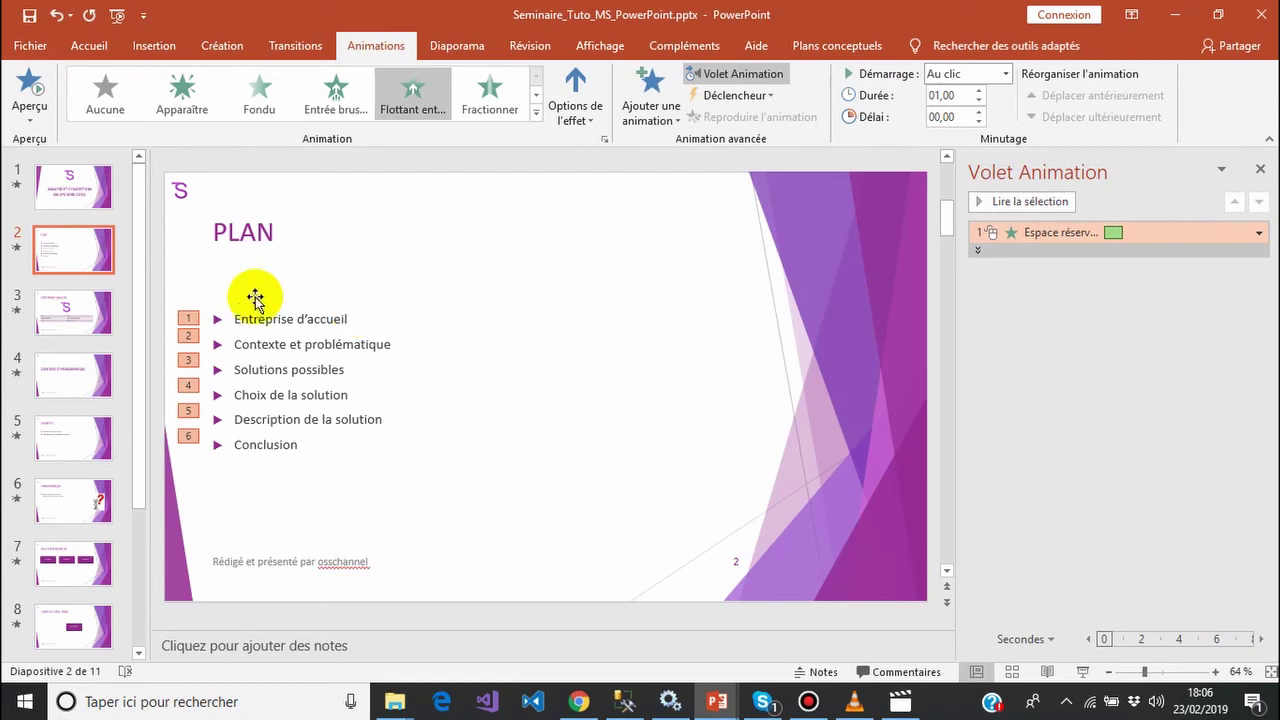
pyautogui.moveTo(143, 305); pyautogui.dragTo(143, 400)
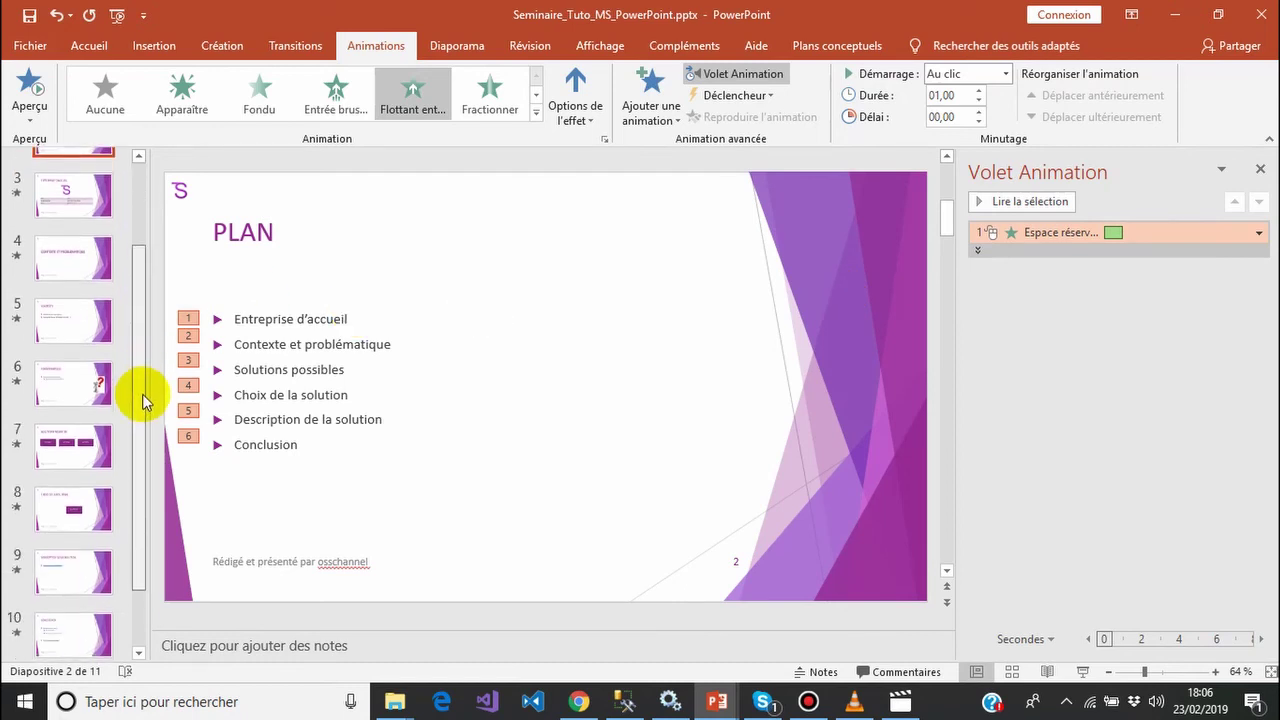
pyautogui.click(83, 426)
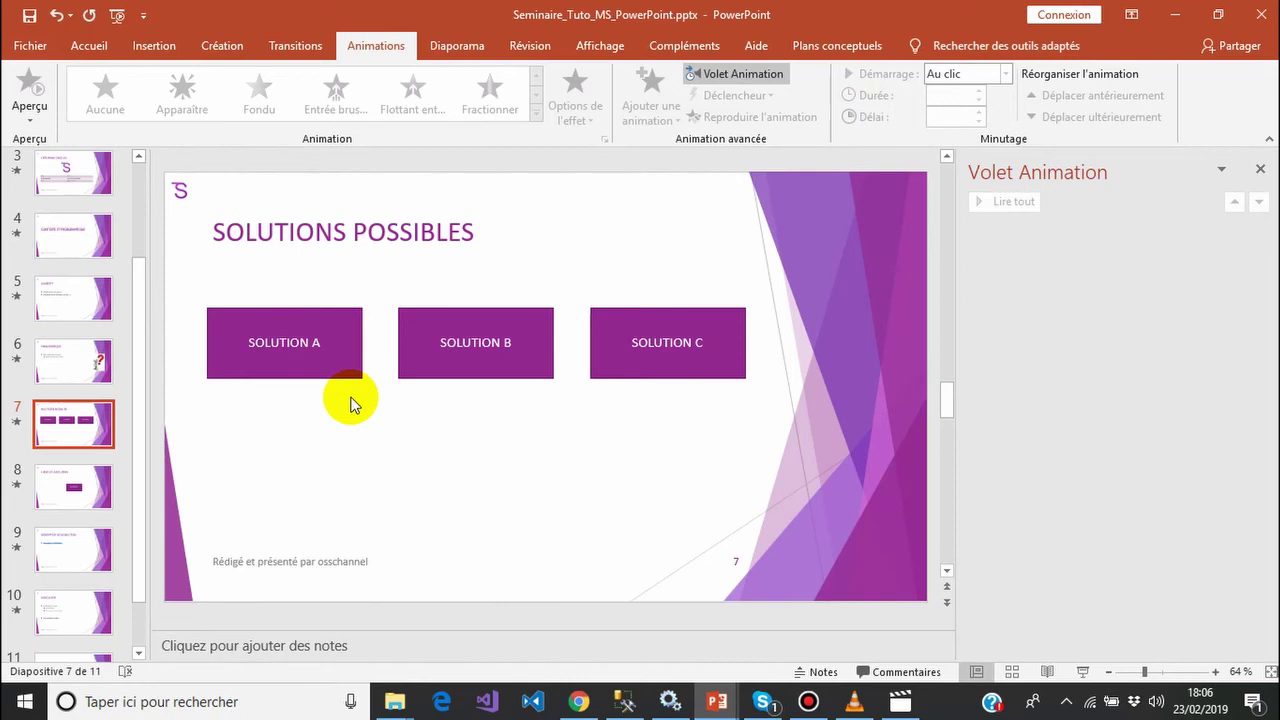
# Stack SOLUTION B and SOLUTION C beneath SOLUTION A, evenly spaced using smart guides.
pyautogui.moveTo(328, 374); pyautogui.dragTo(325, 342)
pyautogui.moveTo(443, 366); pyautogui.dragTo(249, 418)
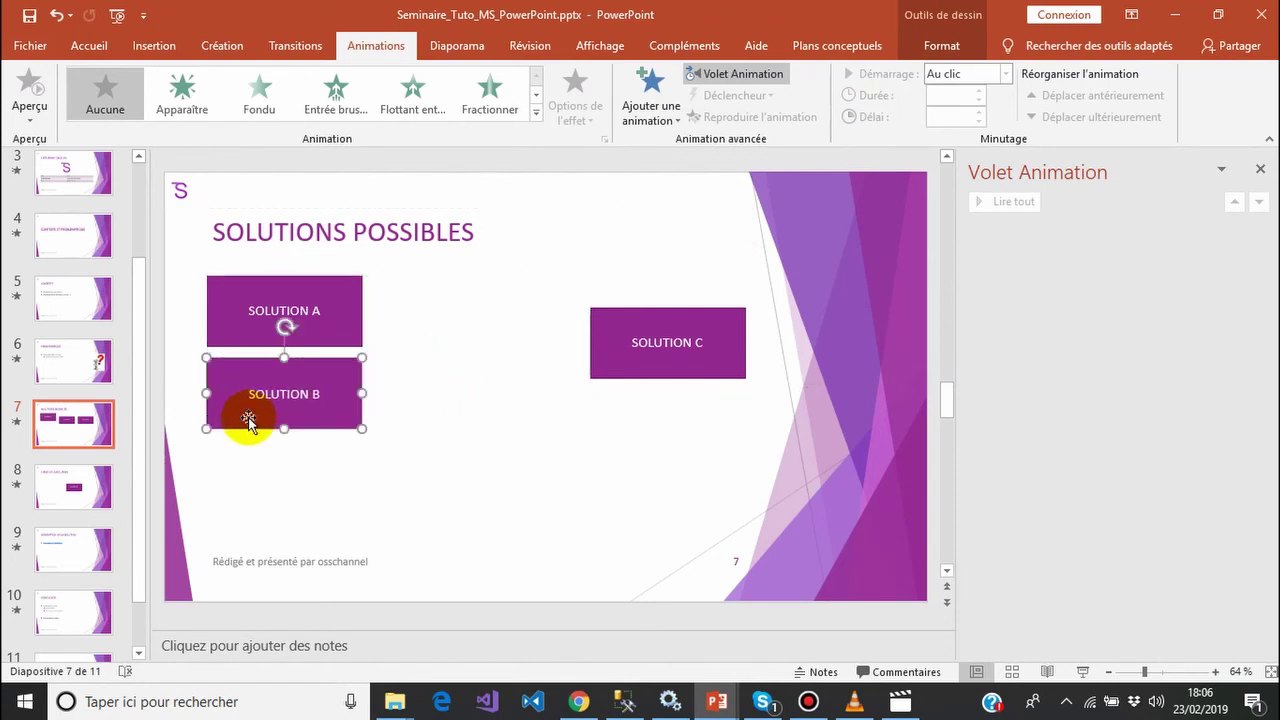
pyautogui.moveTo(640, 375); pyautogui.dragTo(263, 529)
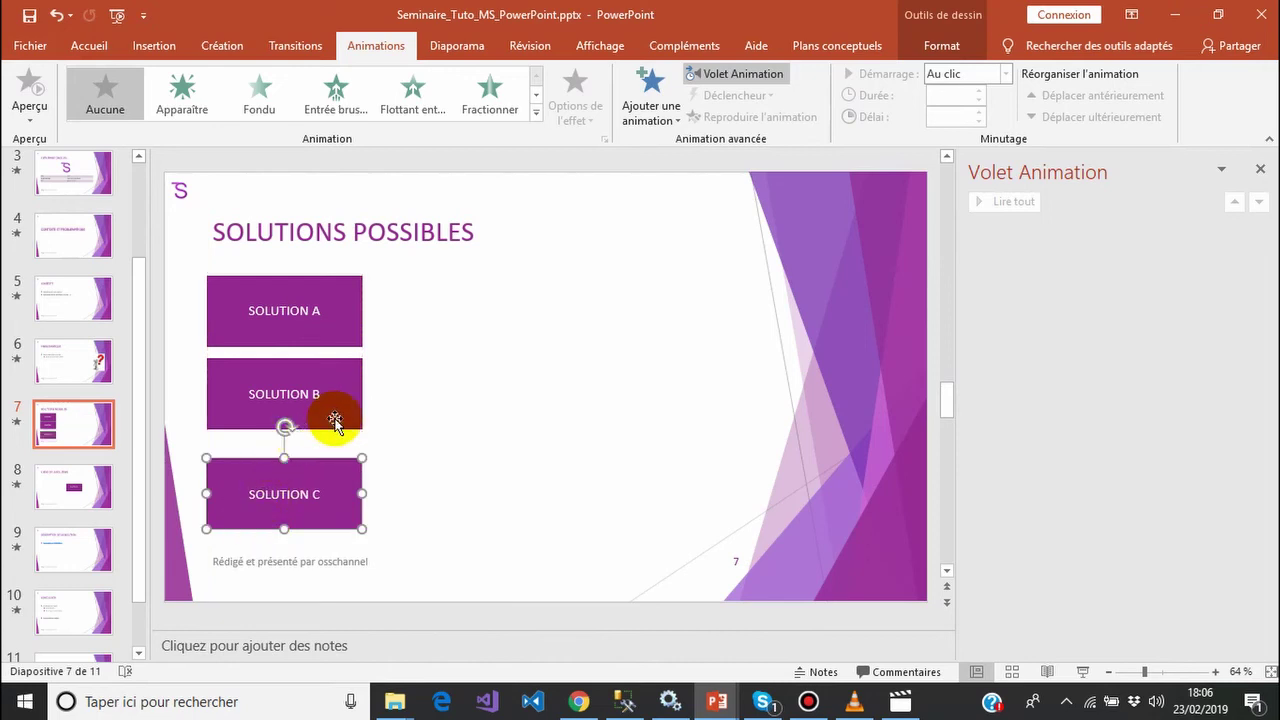
pyautogui.moveTo(334, 416); pyautogui.dragTo(335, 425)
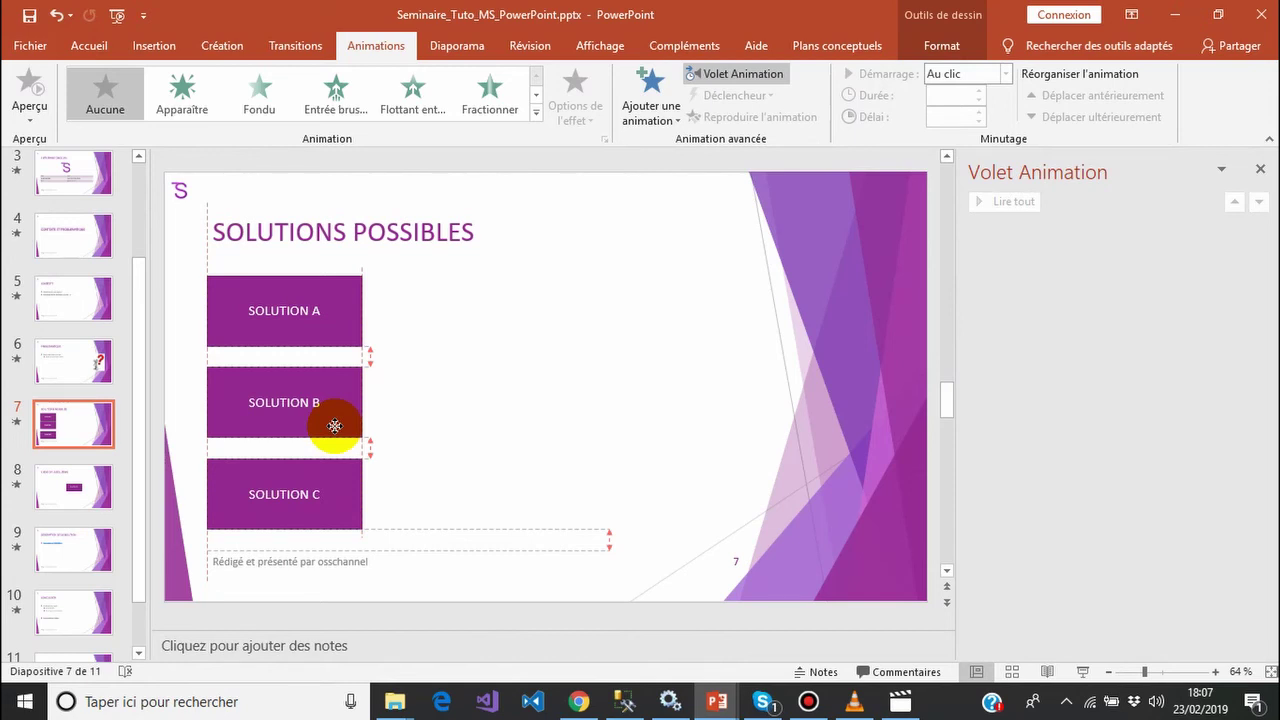
pyautogui.click(335, 425)
pyautogui.click(420, 404)
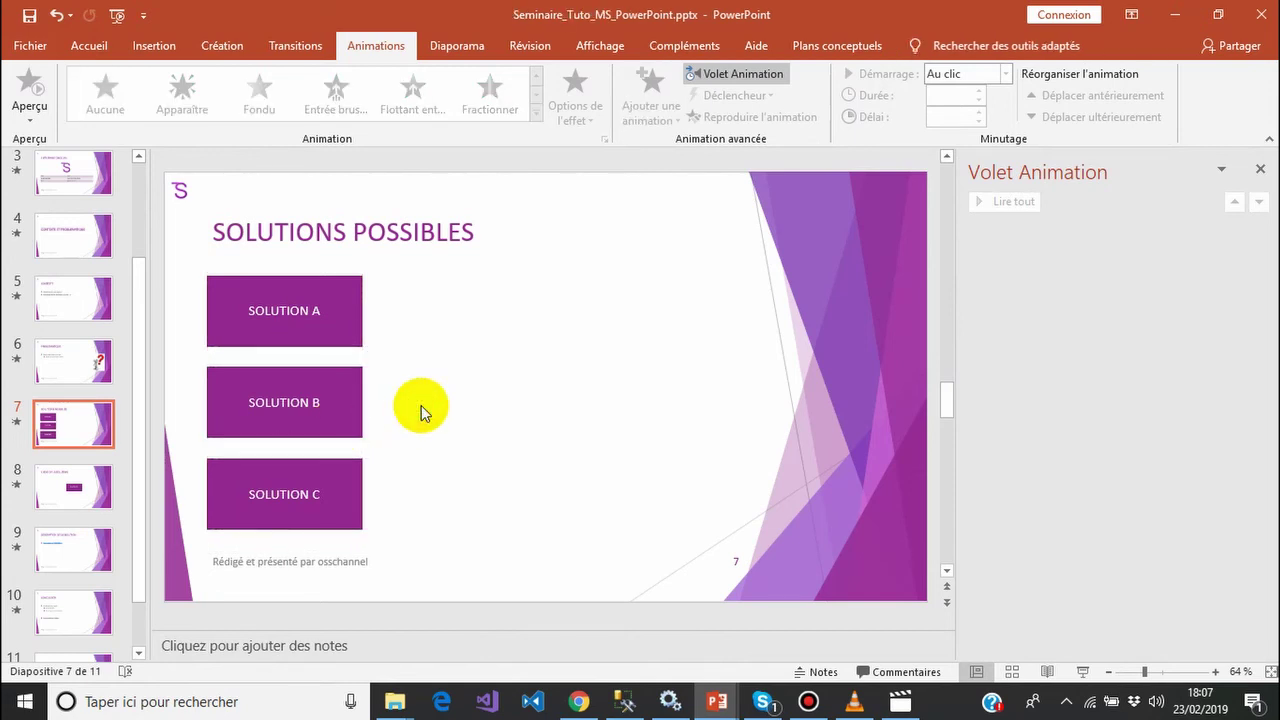
# Add a text box beside SOLUTION A reading 'Description de la solution A'.
pyautogui.click(145, 48)
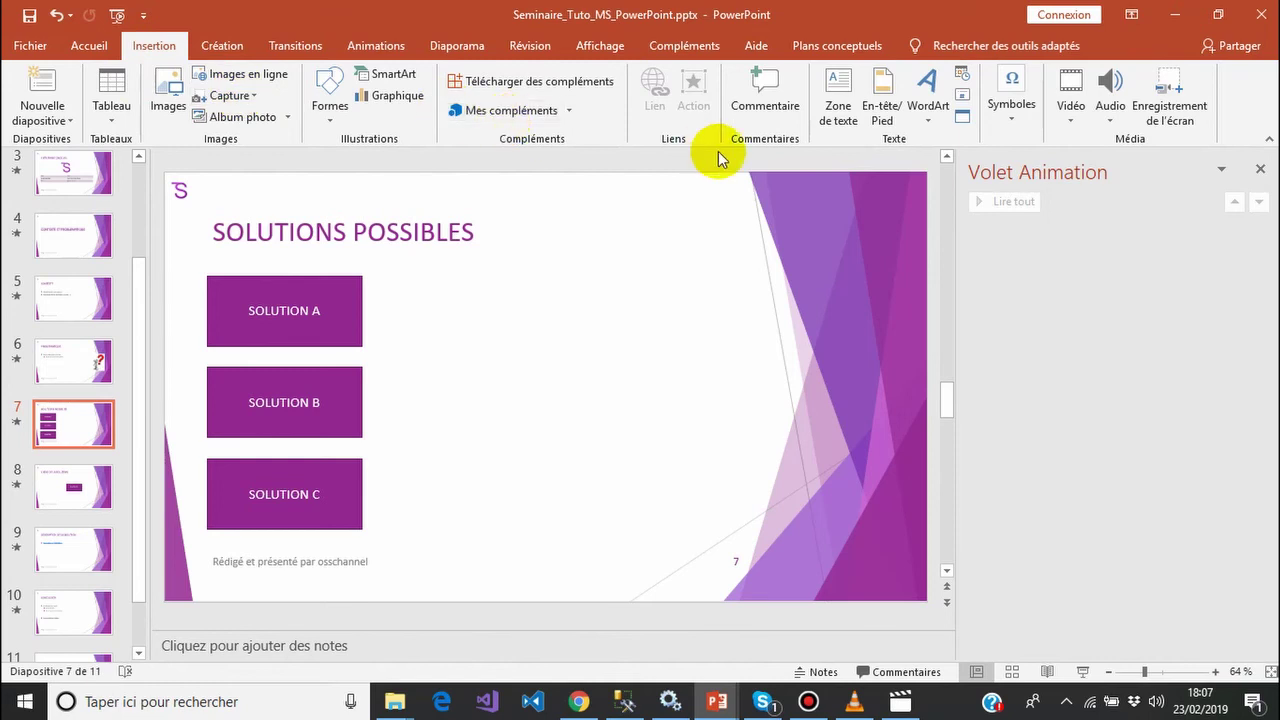
pyautogui.click(838, 108)
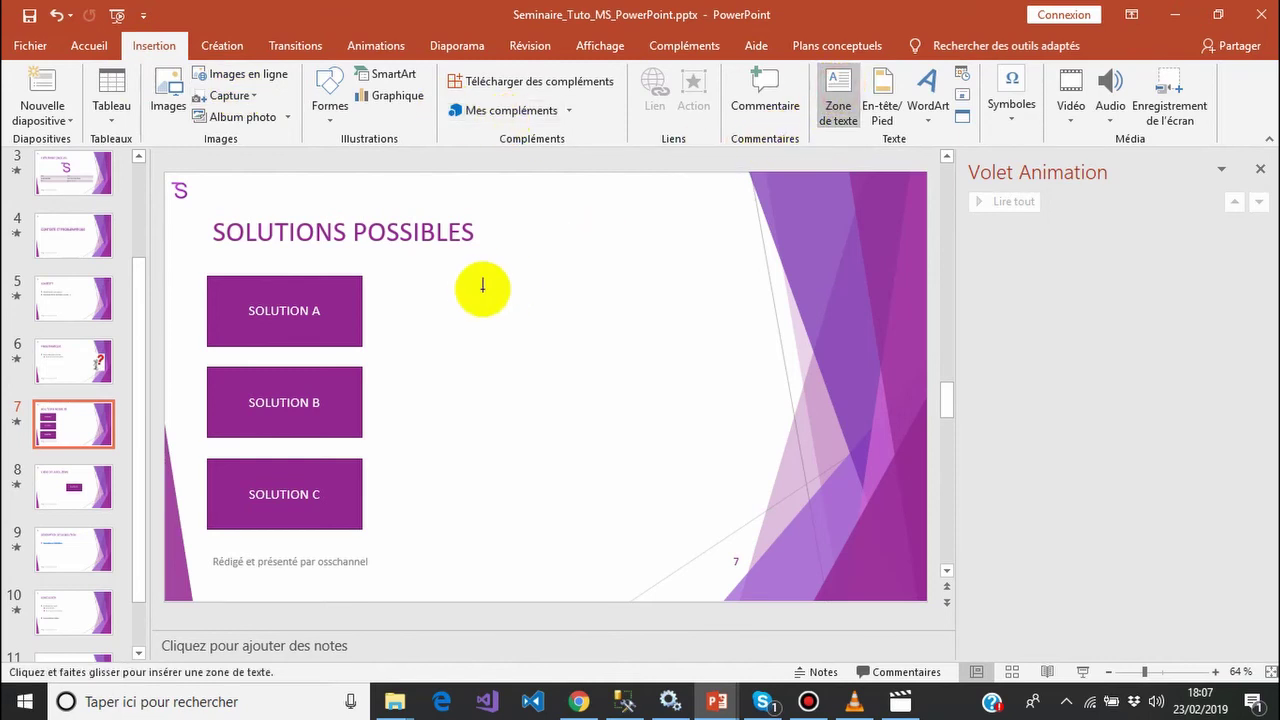
pyautogui.moveTo(438, 281); pyautogui.dragTo(730, 421)
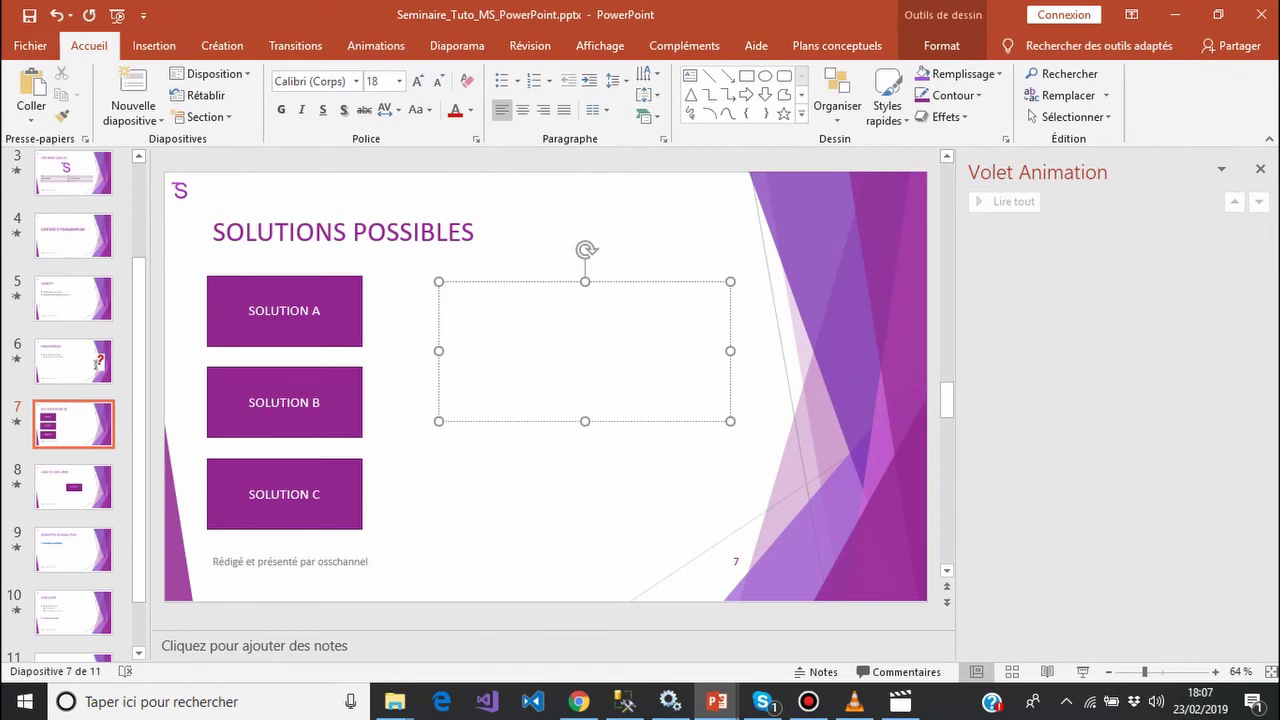
pyautogui.write('Descr')
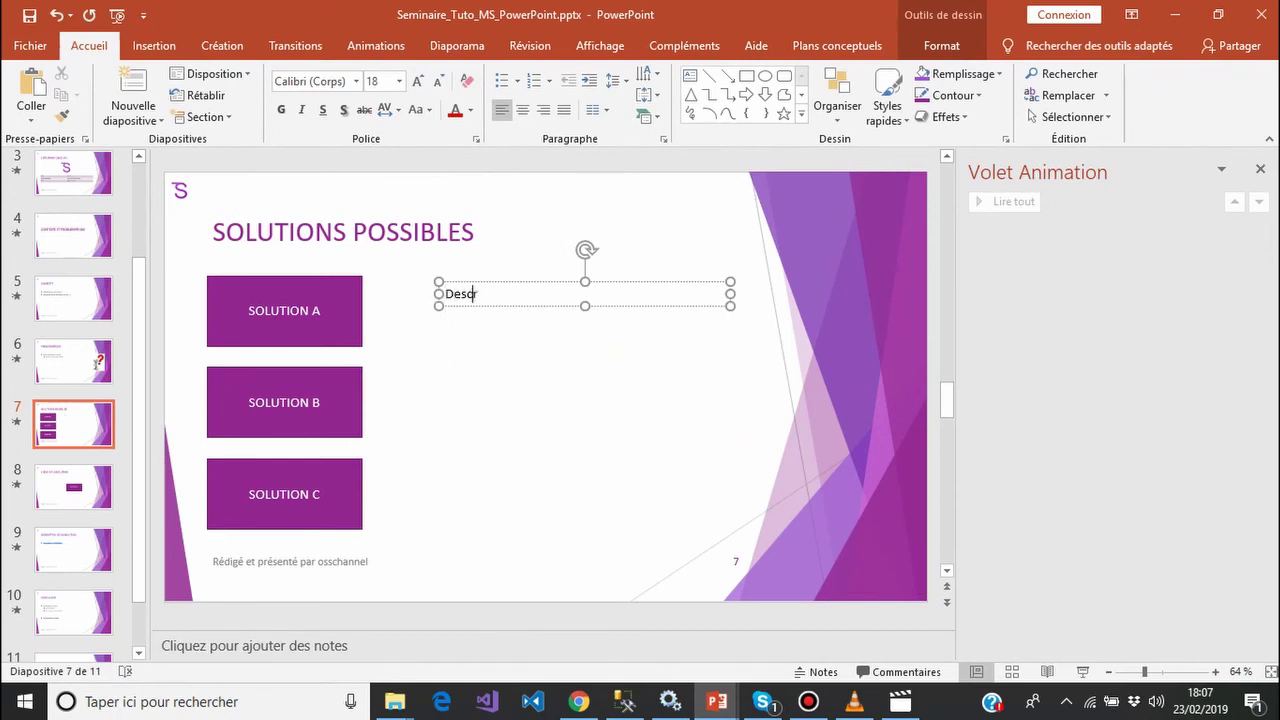
pyautogui.write('ipti')
pyautogui.write('on de la so')
pyautogui.write('lution A')
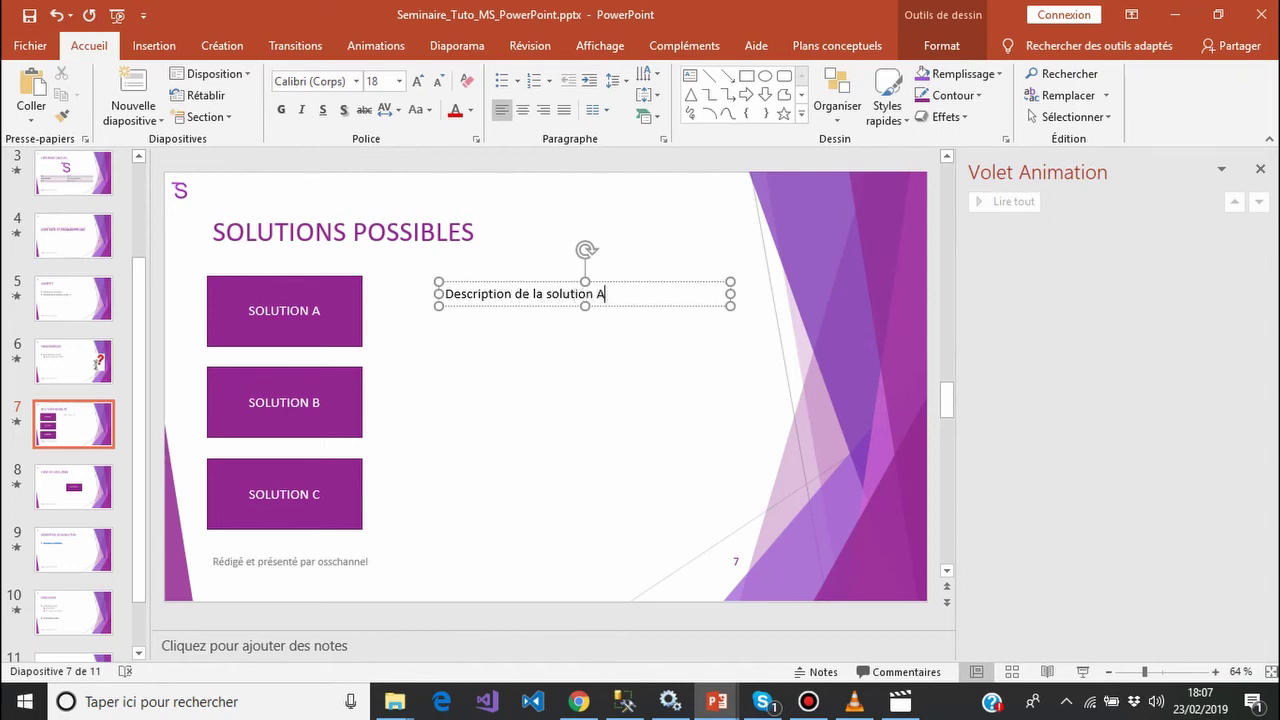
# Duplicate the description beside SOLUTION B and C, changing the final letter to B and C.
pyautogui.moveTo(658, 307); pyautogui.dragTo(634, 376)
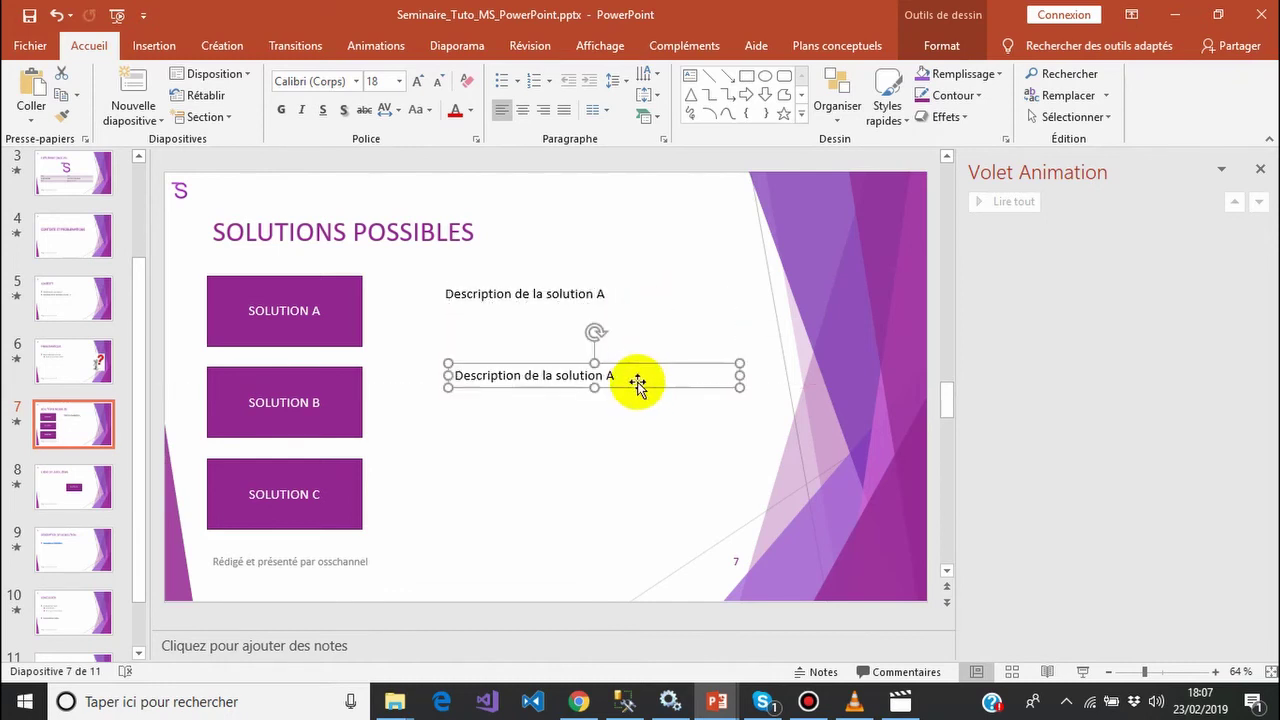
pyautogui.click(633, 376)
pyautogui.press('BackSpace')
pyautogui.write('B')
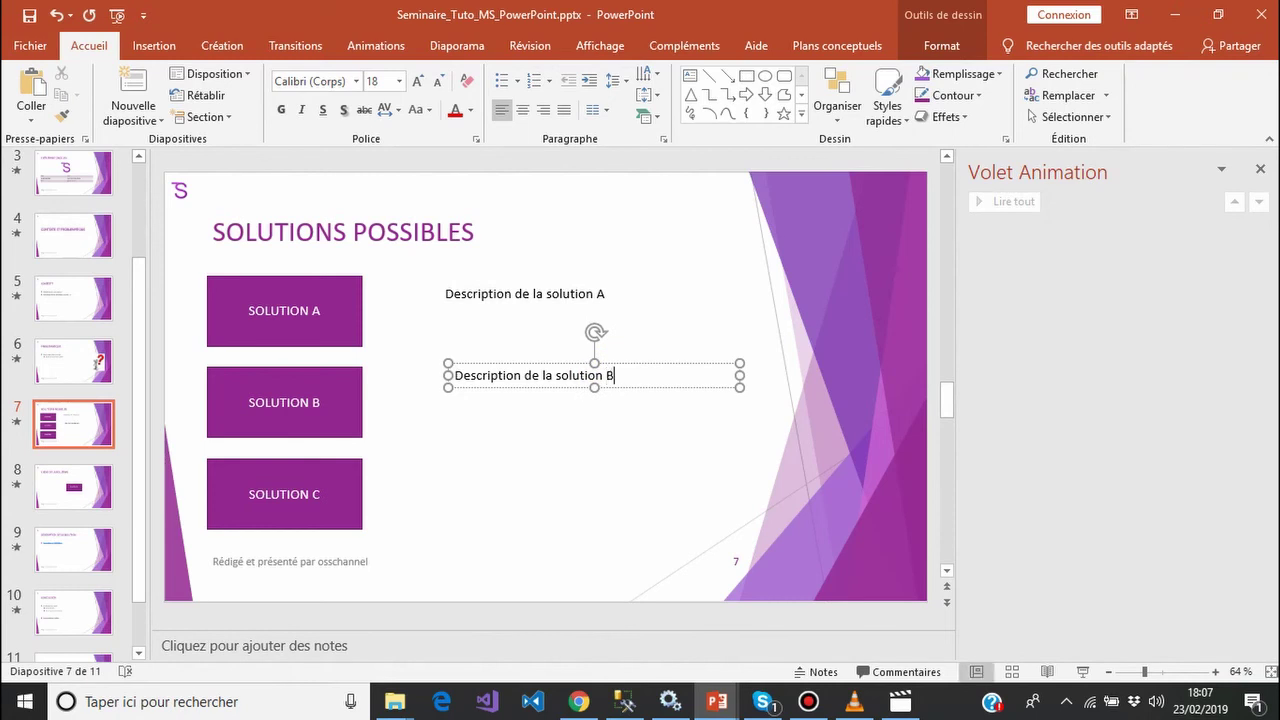
pyautogui.click(606, 457)
pyautogui.hotkey('ctrl', 'v')
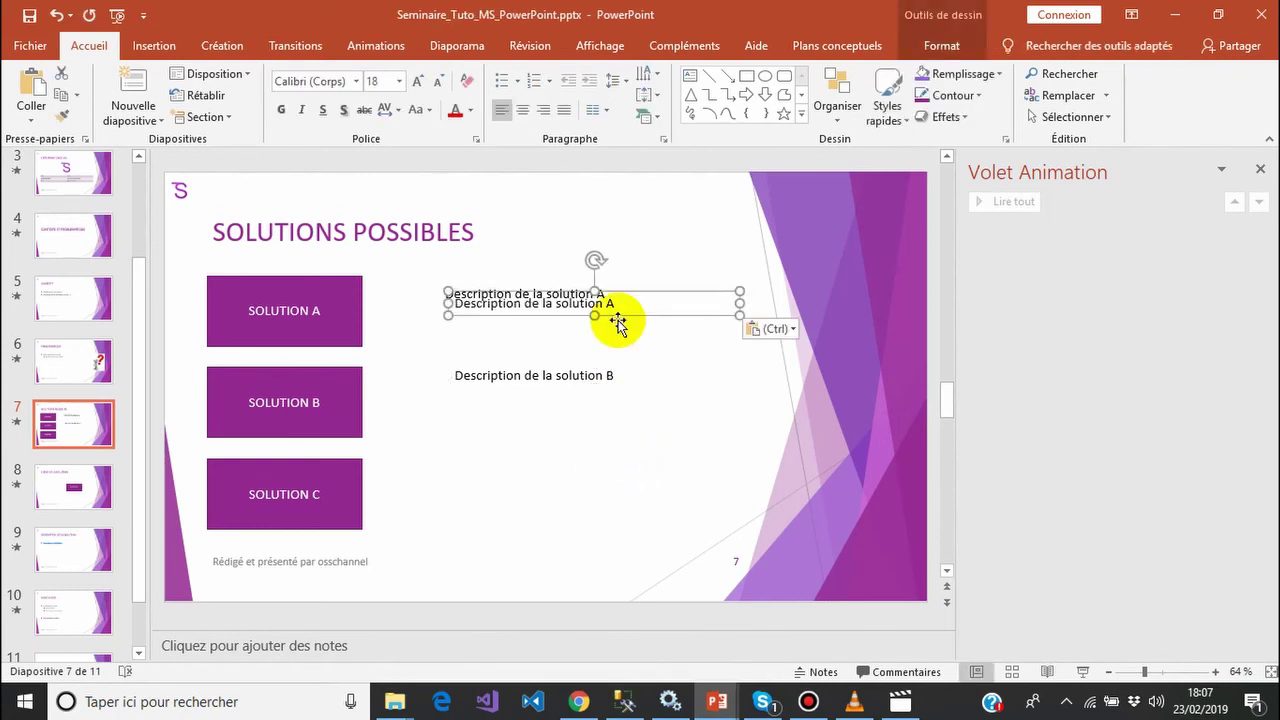
pyautogui.moveTo(617, 316); pyautogui.dragTo(615, 478)
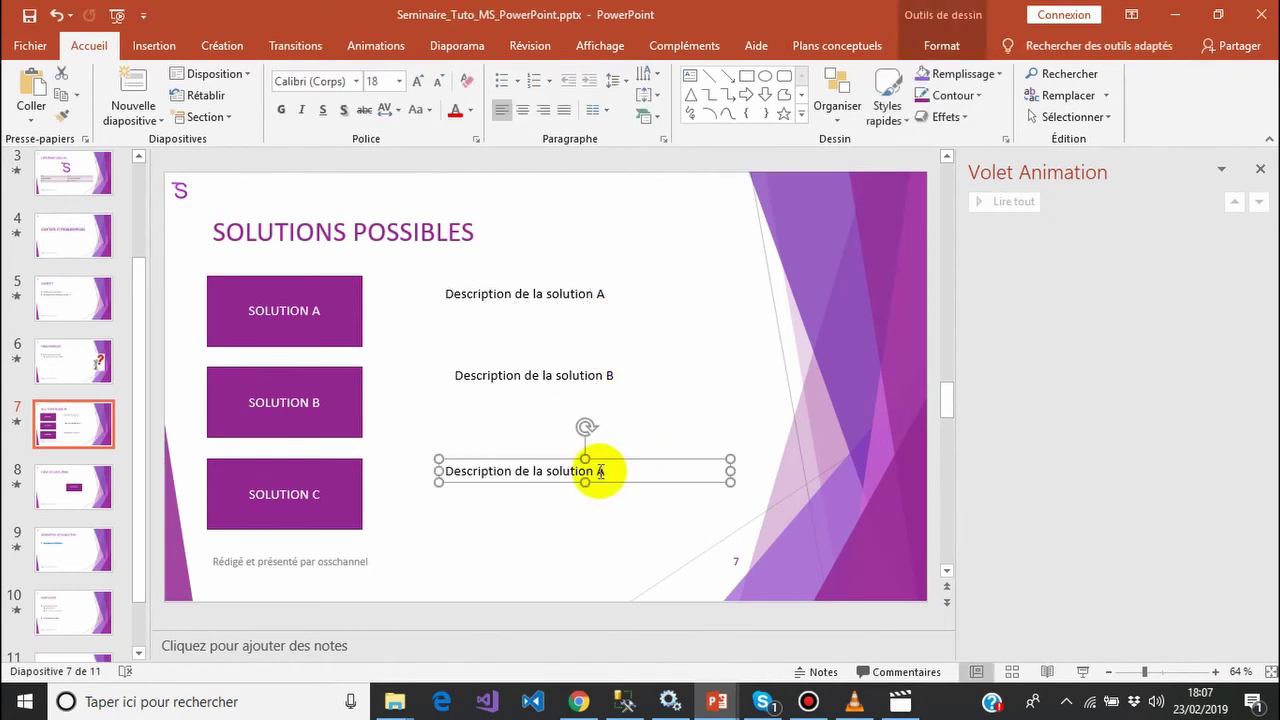
pyautogui.click(600, 470)
pyautogui.press('BackSpace')
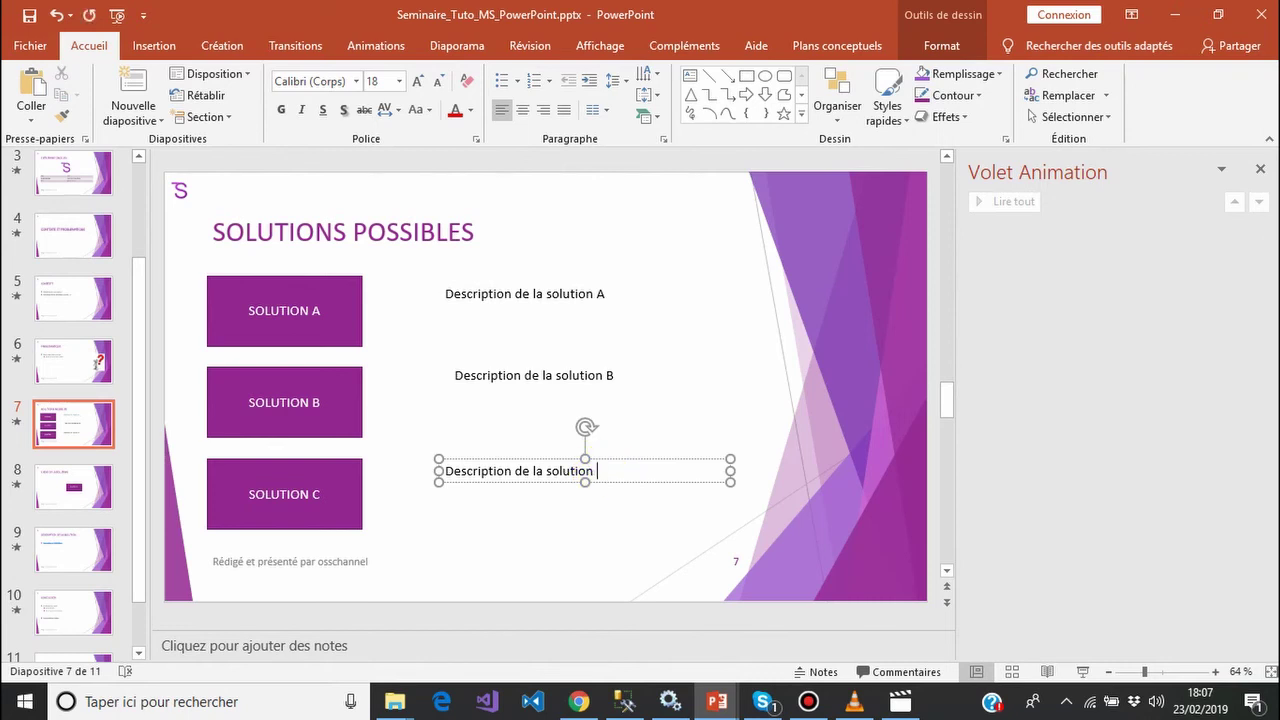
pyautogui.write('C')
pyautogui.click(772, 430)
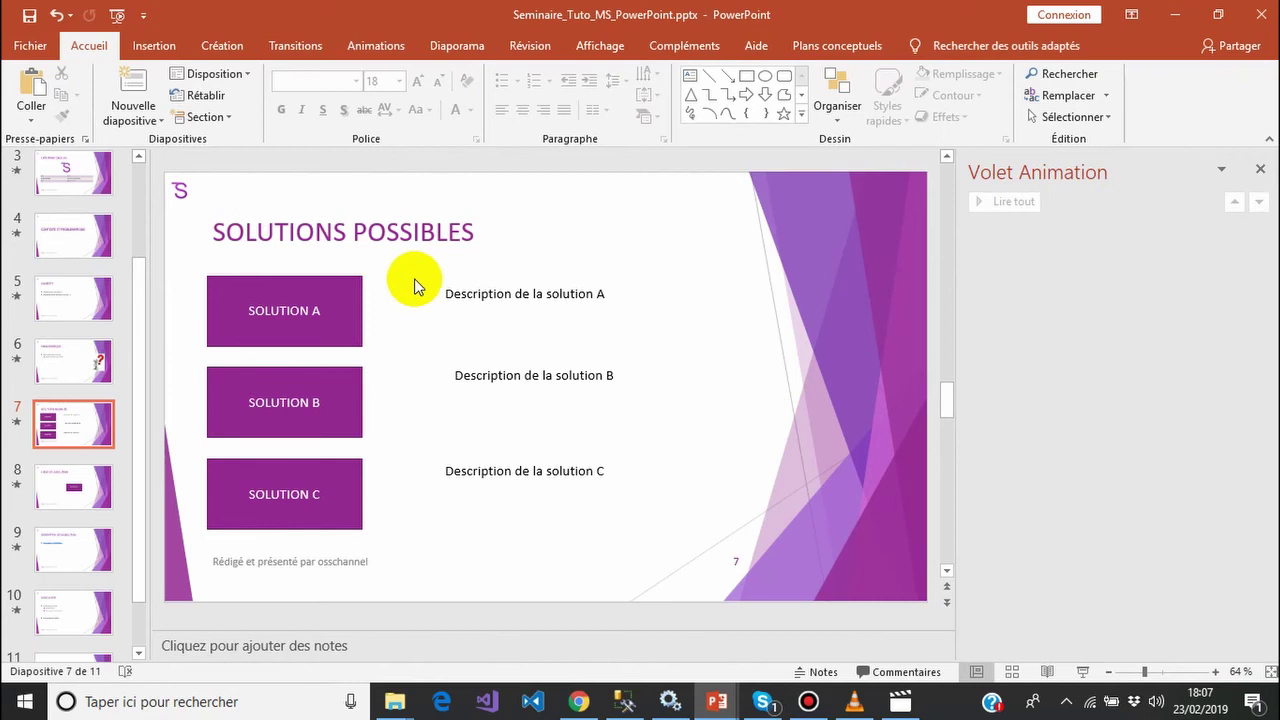
# Save the deck and align description A with description B.
pyautogui.hotkey('ctrl', 's')
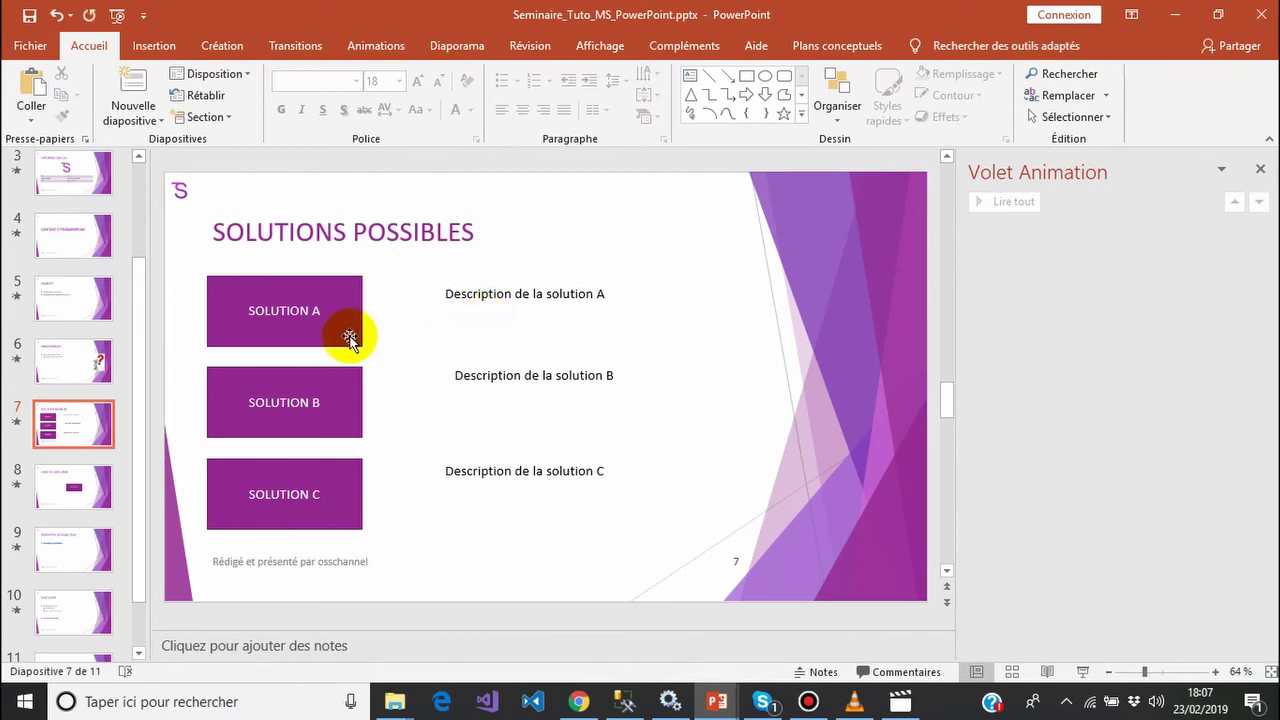
pyautogui.click(350, 338)
pyautogui.click(487, 305)
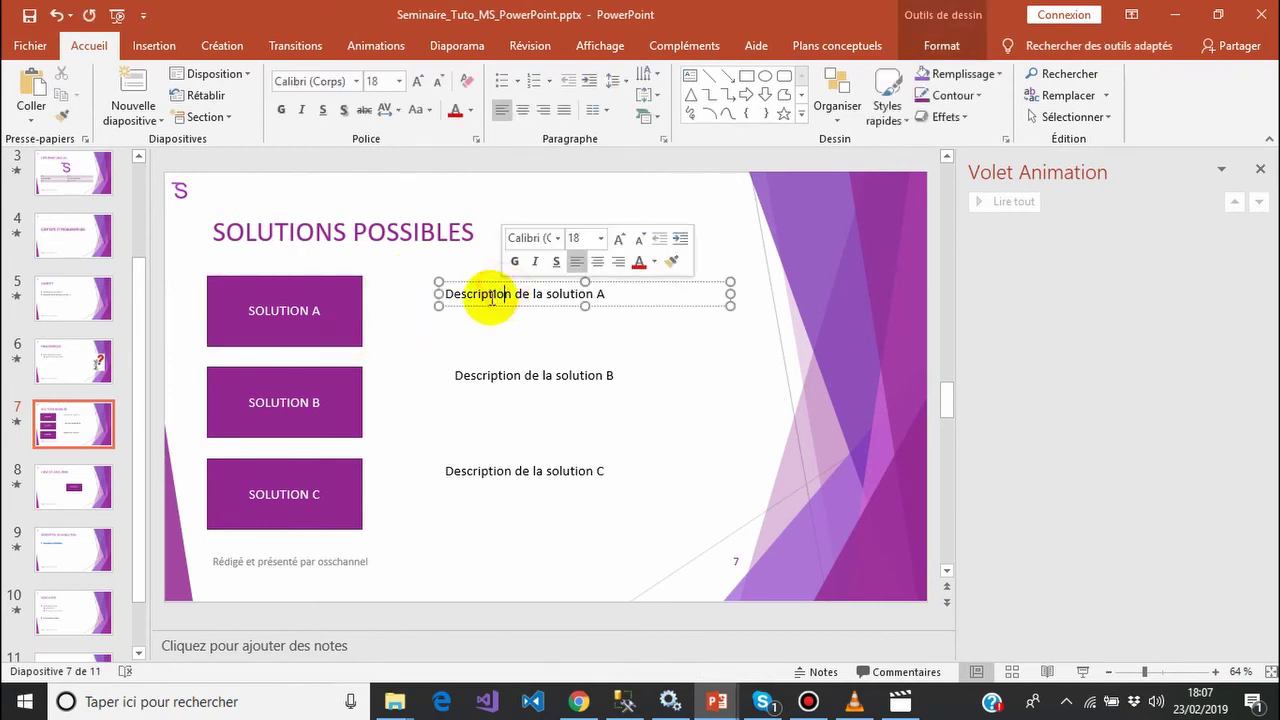
pyautogui.moveTo(487, 305); pyautogui.dragTo(491, 298)
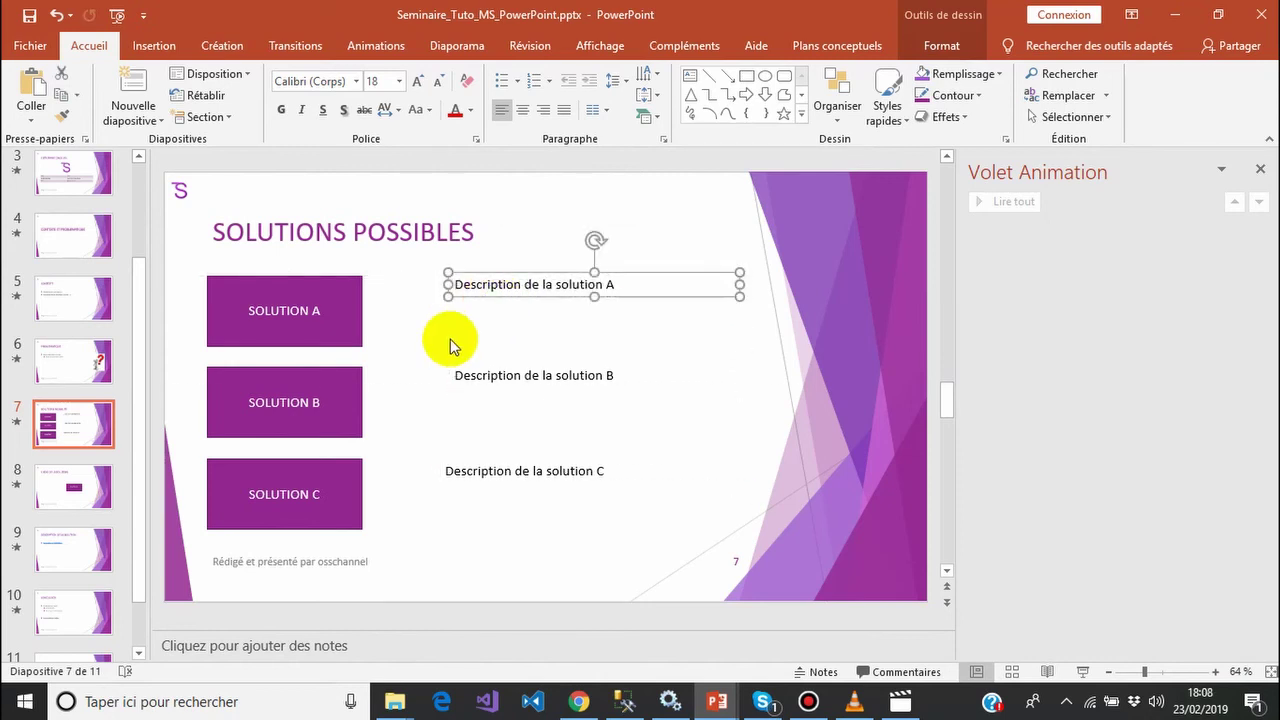
pyautogui.click(357, 330)
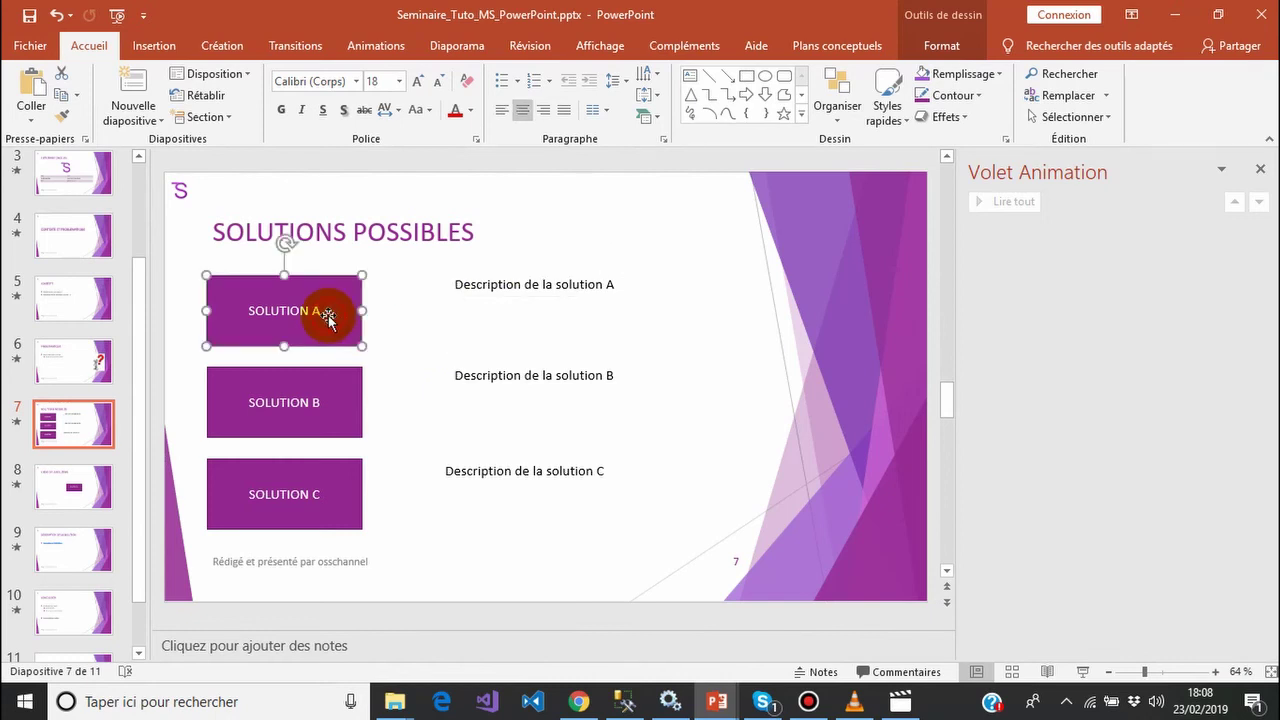
# Give SOLUTION A a Balayer entrance from the left.
pyautogui.click(370, 50)
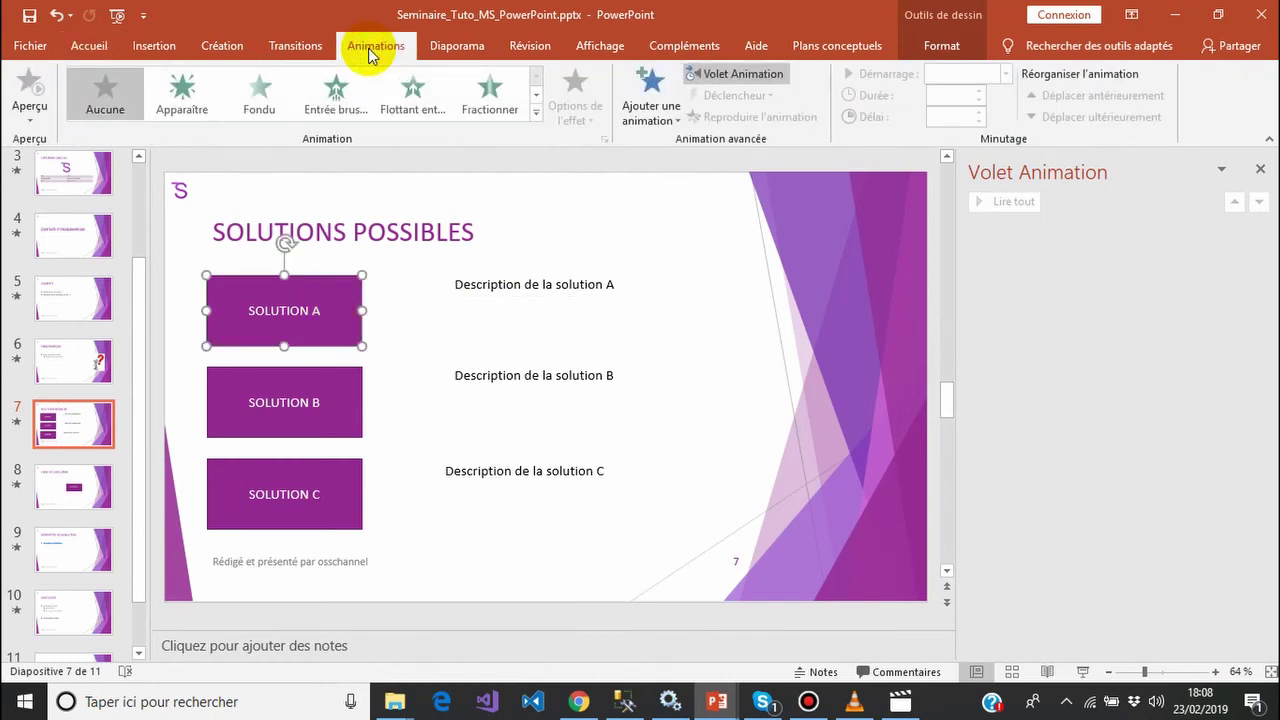
pyautogui.click(537, 117)
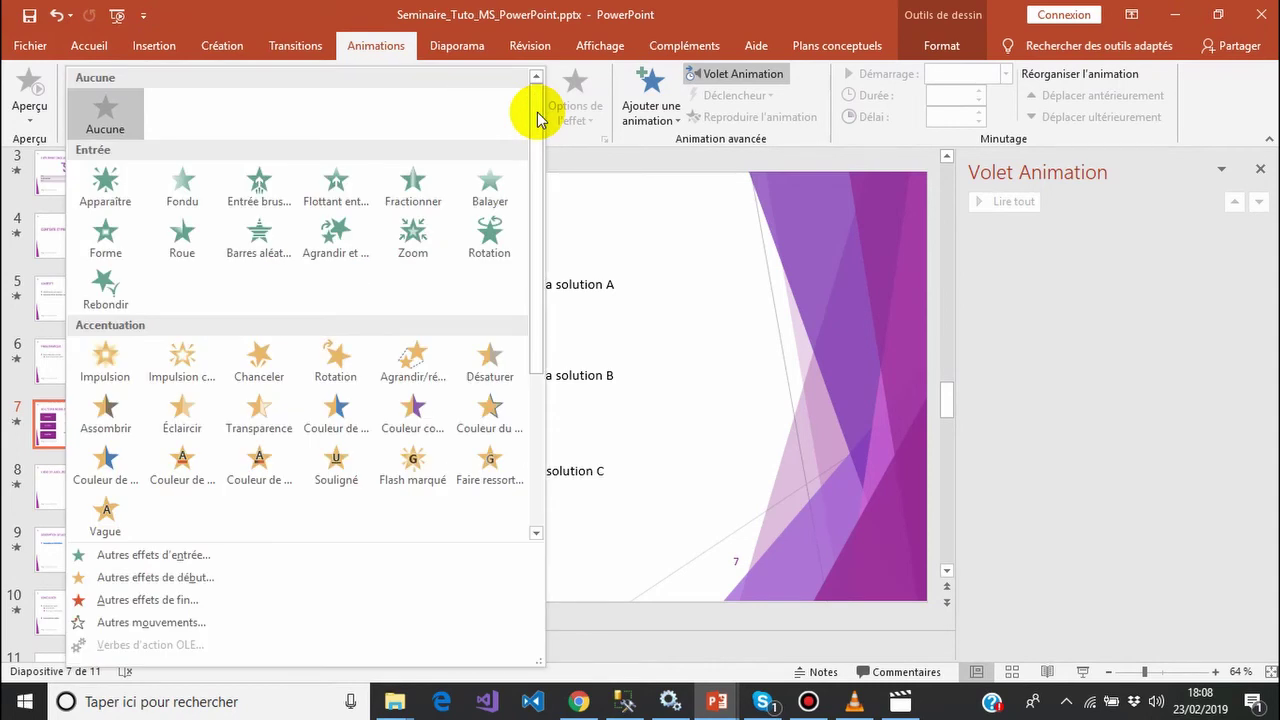
pyautogui.click(489, 180)
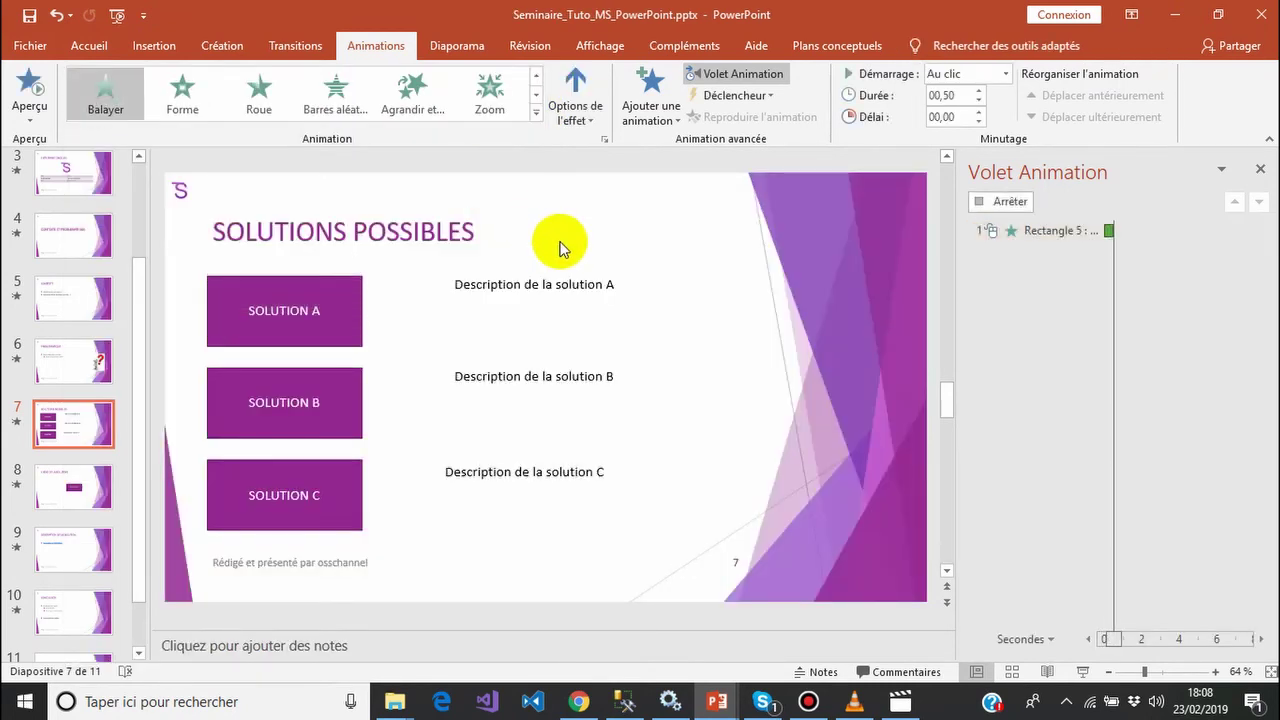
pyautogui.click(575, 110)
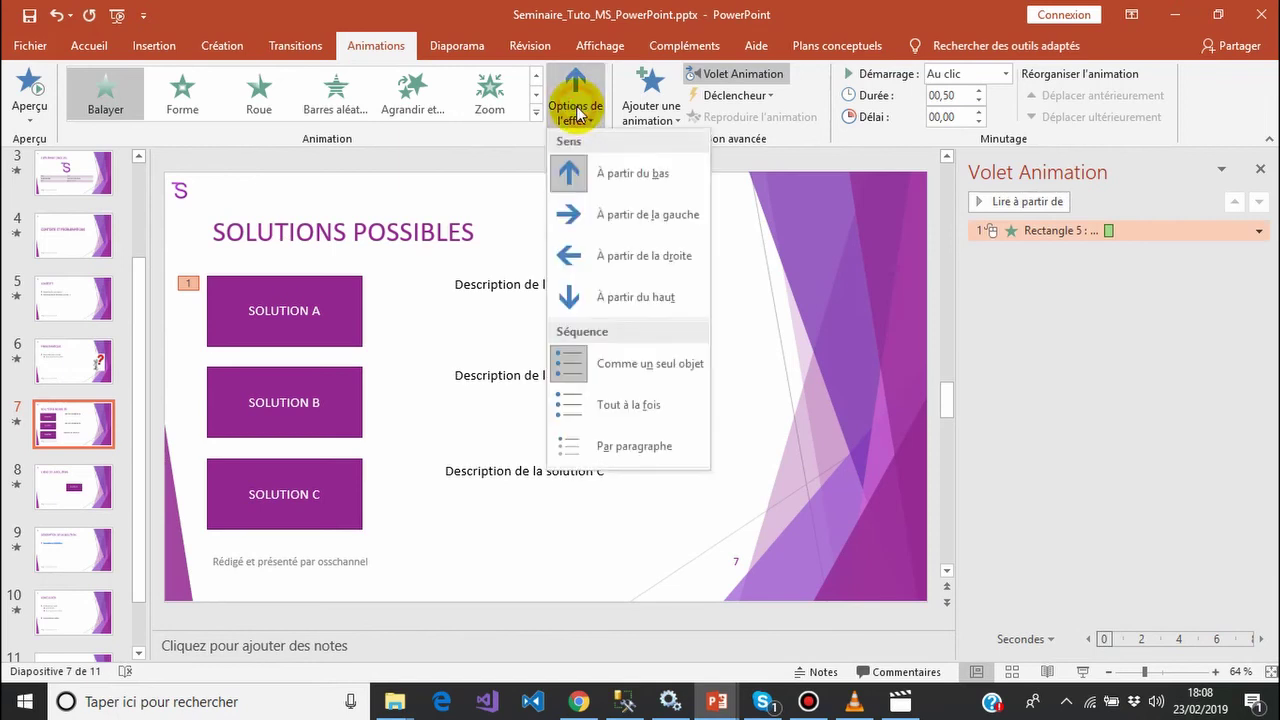
pyautogui.click(617, 212)
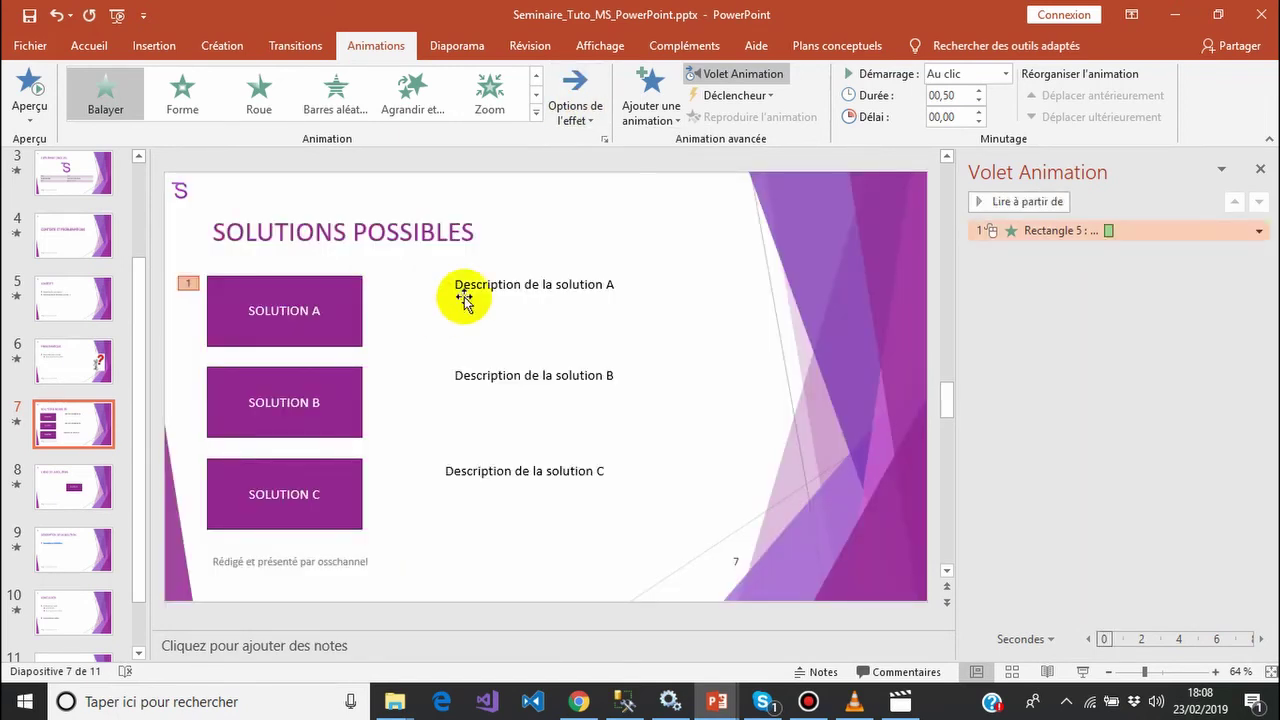
# Give description A a Fondu entrance that starts after the previous animation.
pyautogui.click(498, 284)
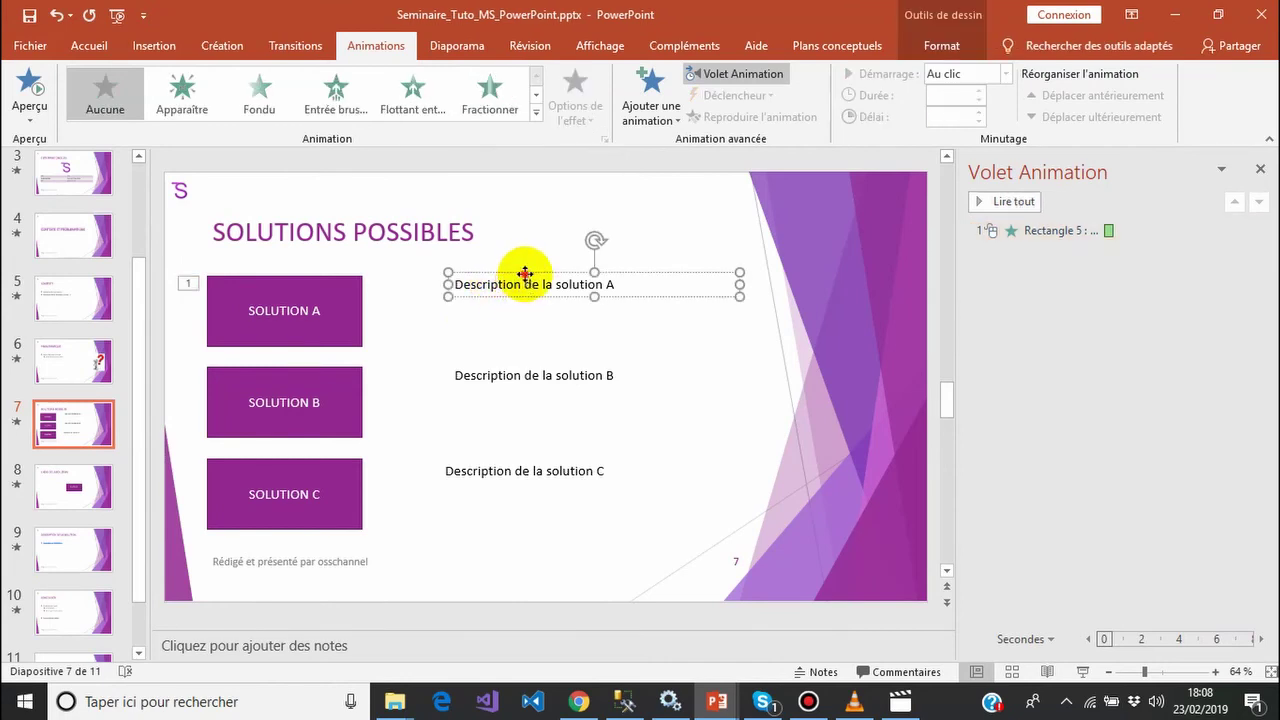
pyautogui.click(536, 110)
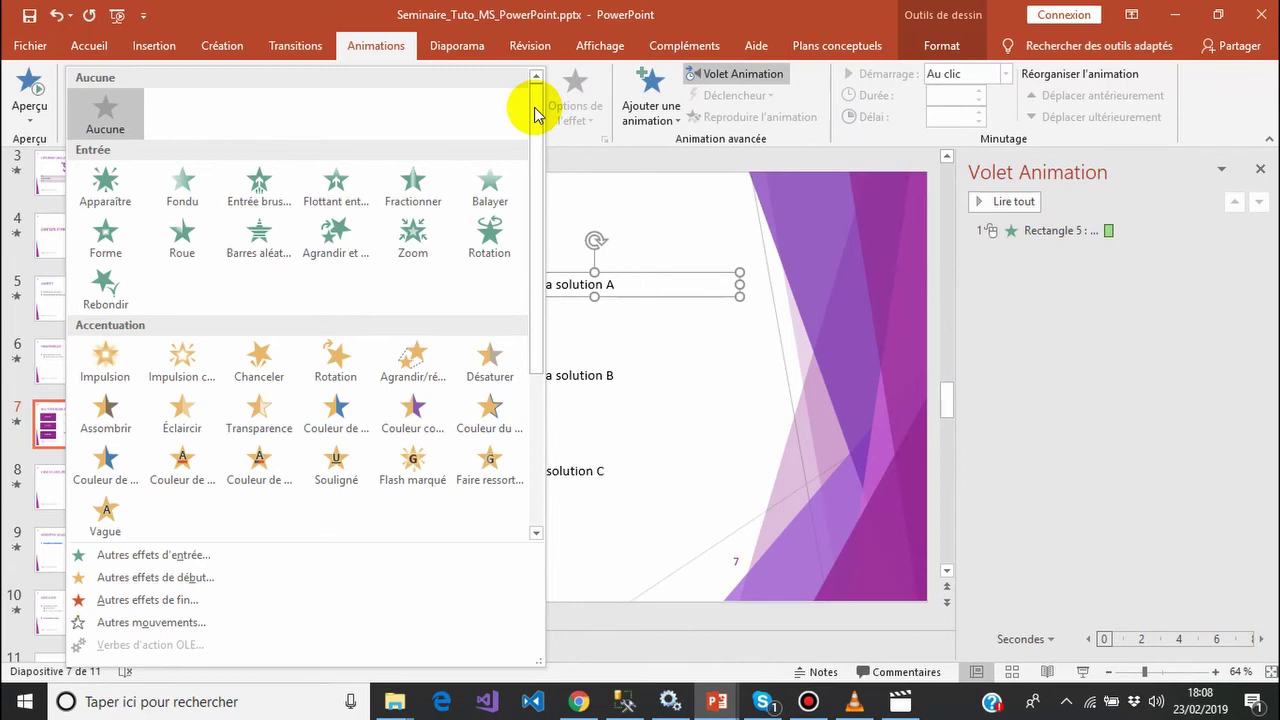
pyautogui.click(184, 187)
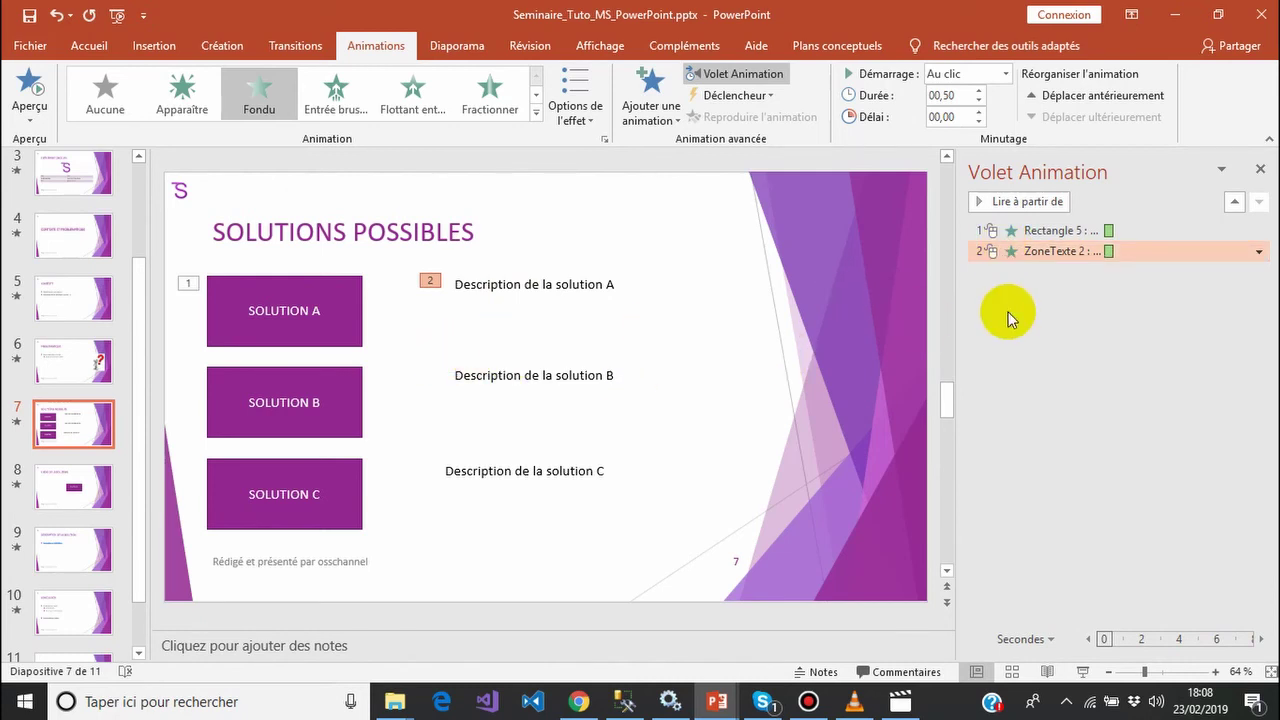
pyautogui.rightClick(1013, 255)
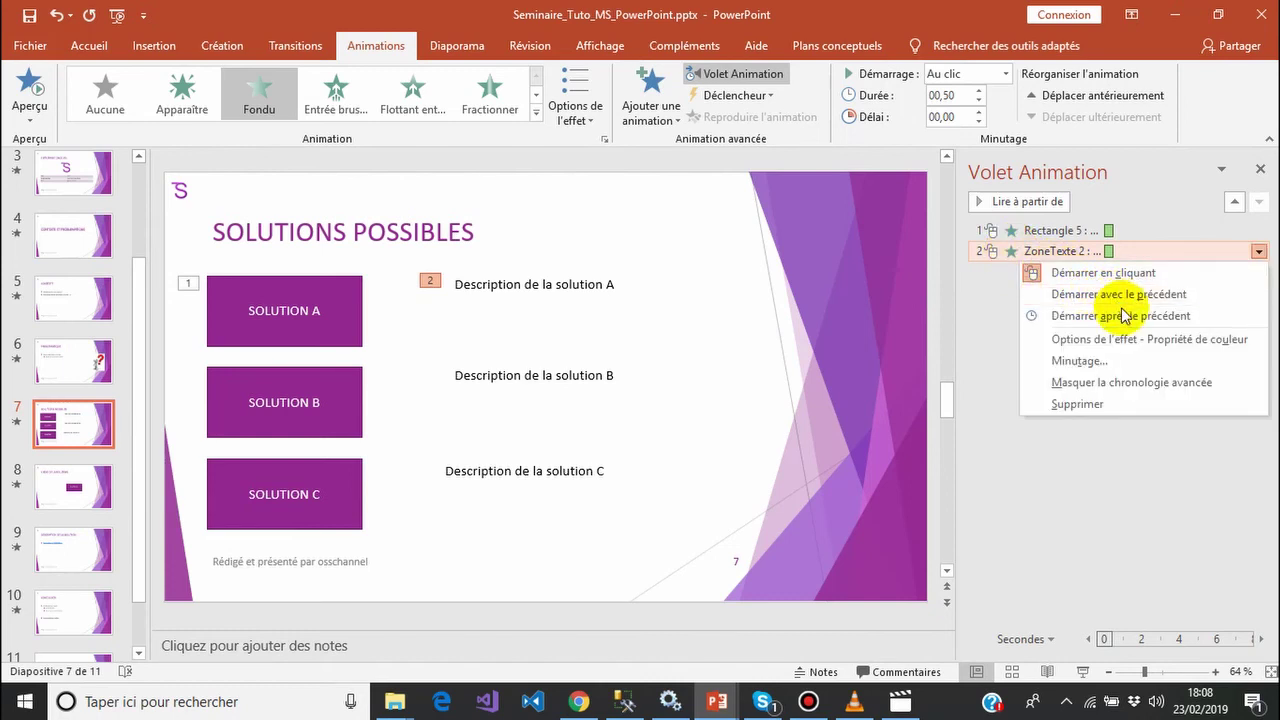
pyautogui.click(1121, 316)
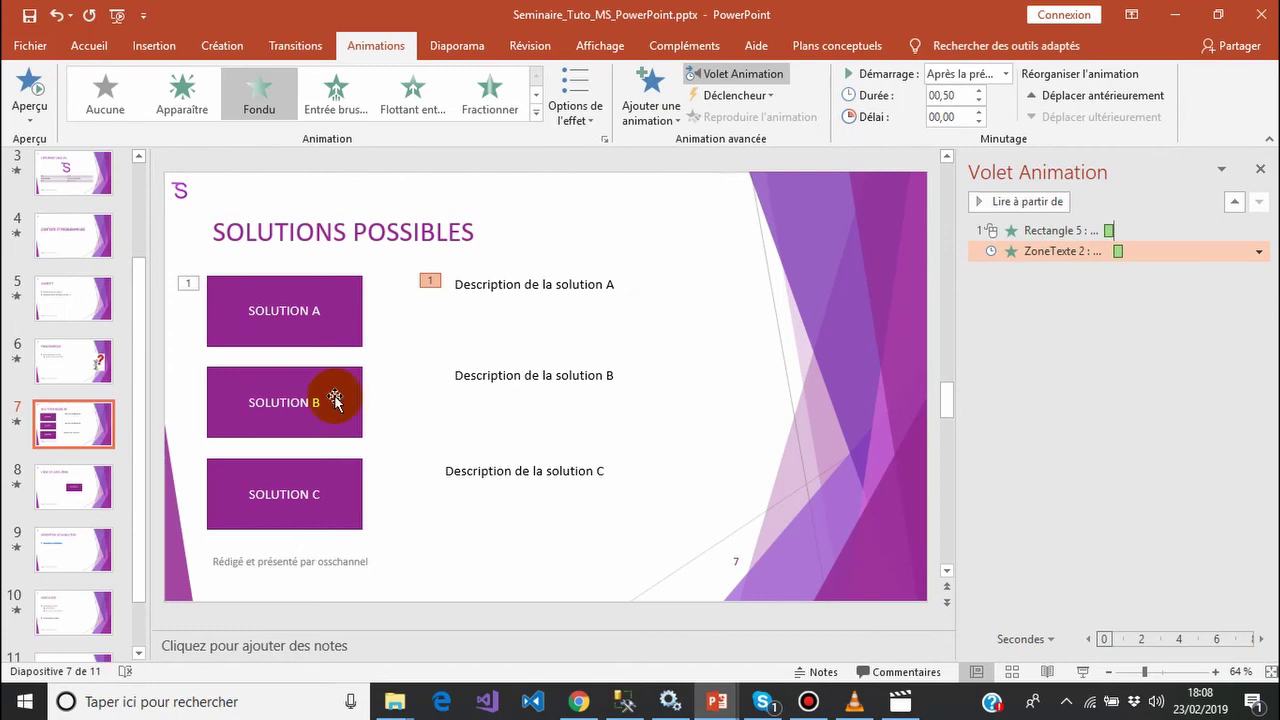
# Try a left Balayer directly on SOLUTION B, then delete that Rectangle 6 animation.
pyautogui.click(283, 378)
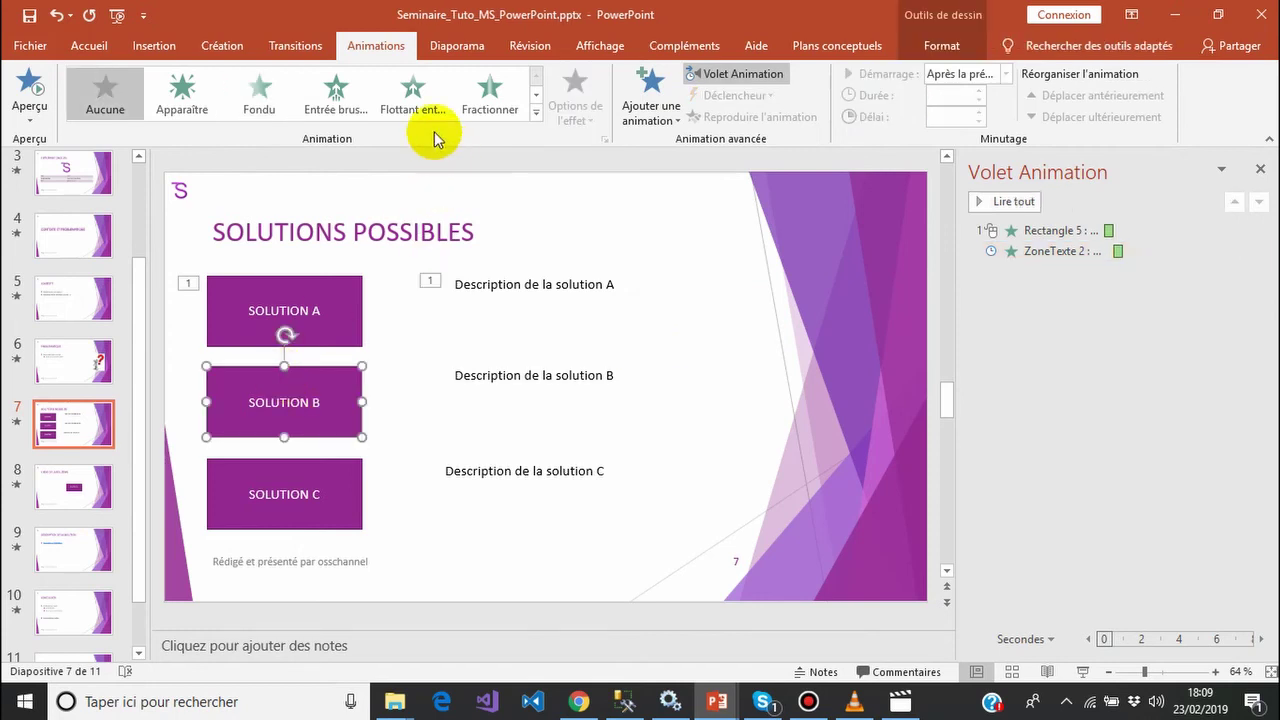
pyautogui.click(532, 96)
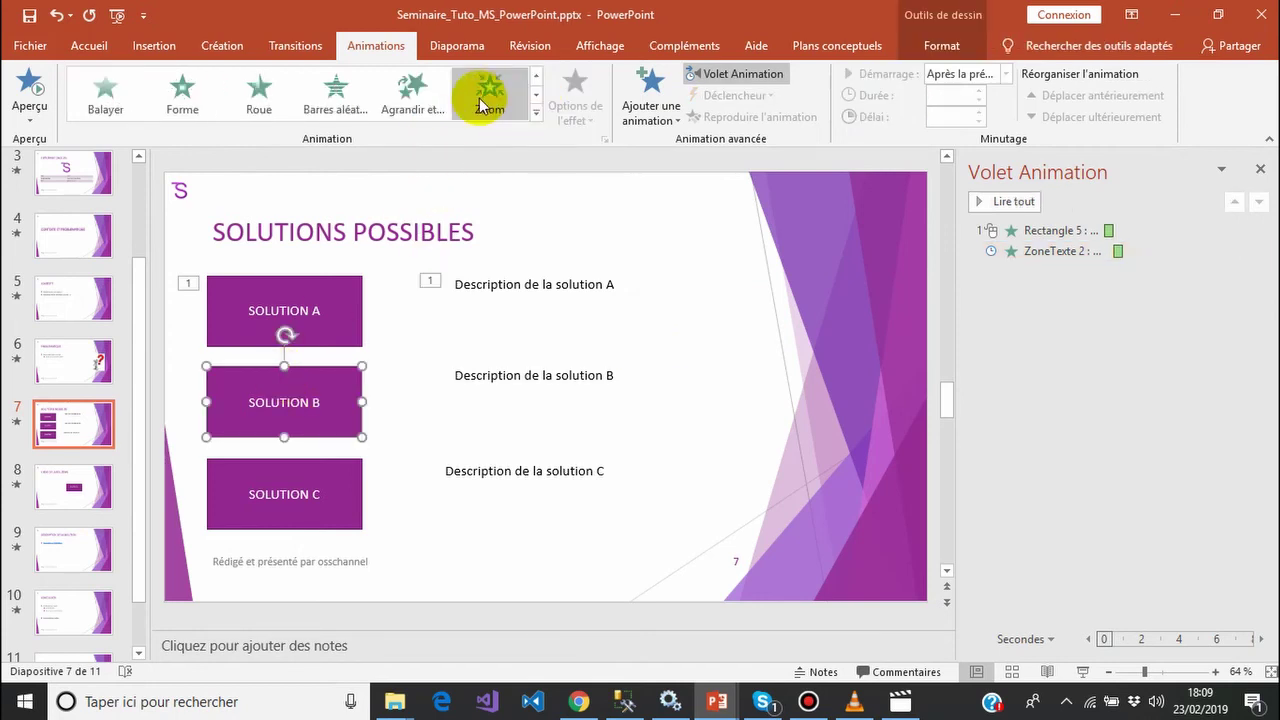
pyautogui.click(122, 108)
pyautogui.click(575, 105)
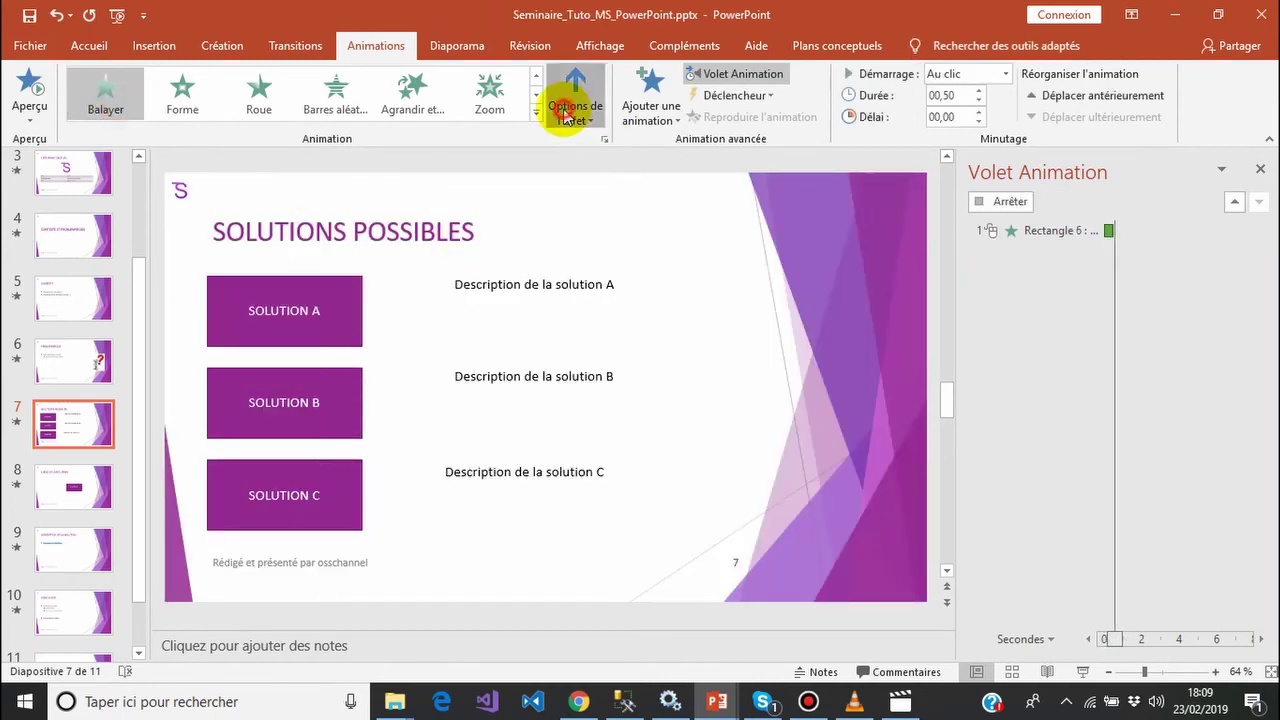
pyautogui.click(609, 215)
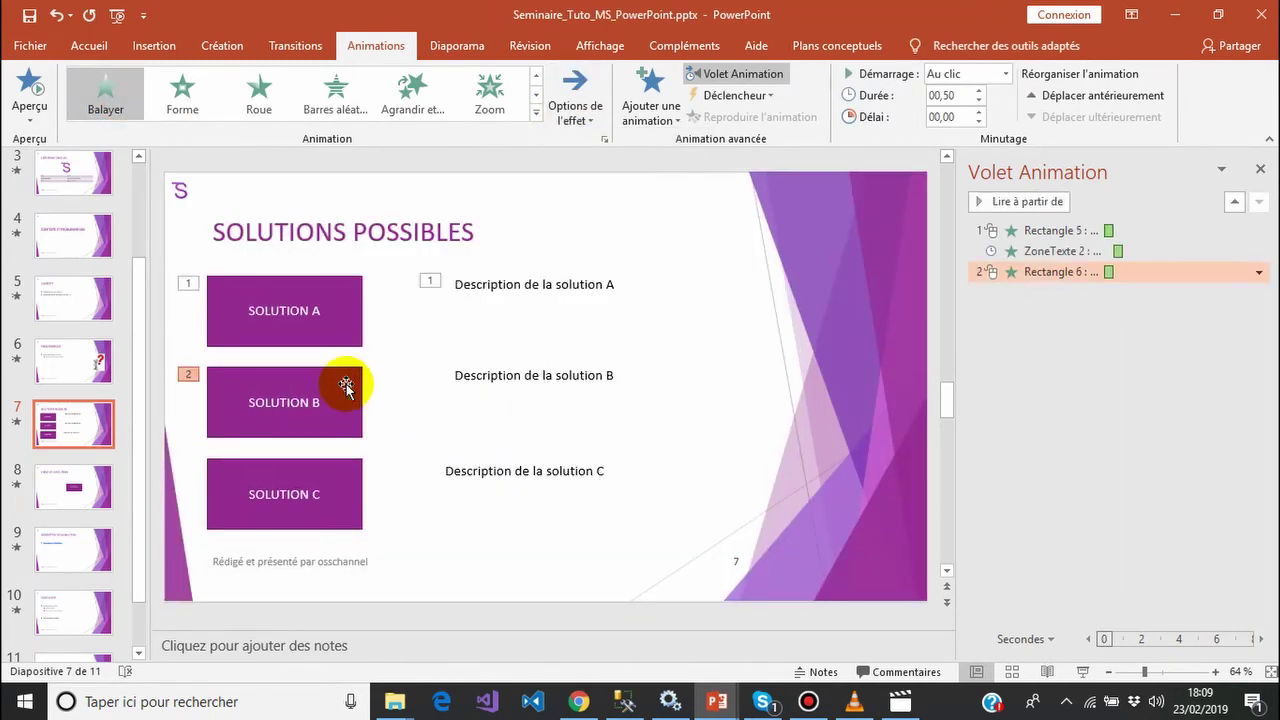
pyautogui.rightClick(1022, 280)
pyautogui.click(1068, 424)
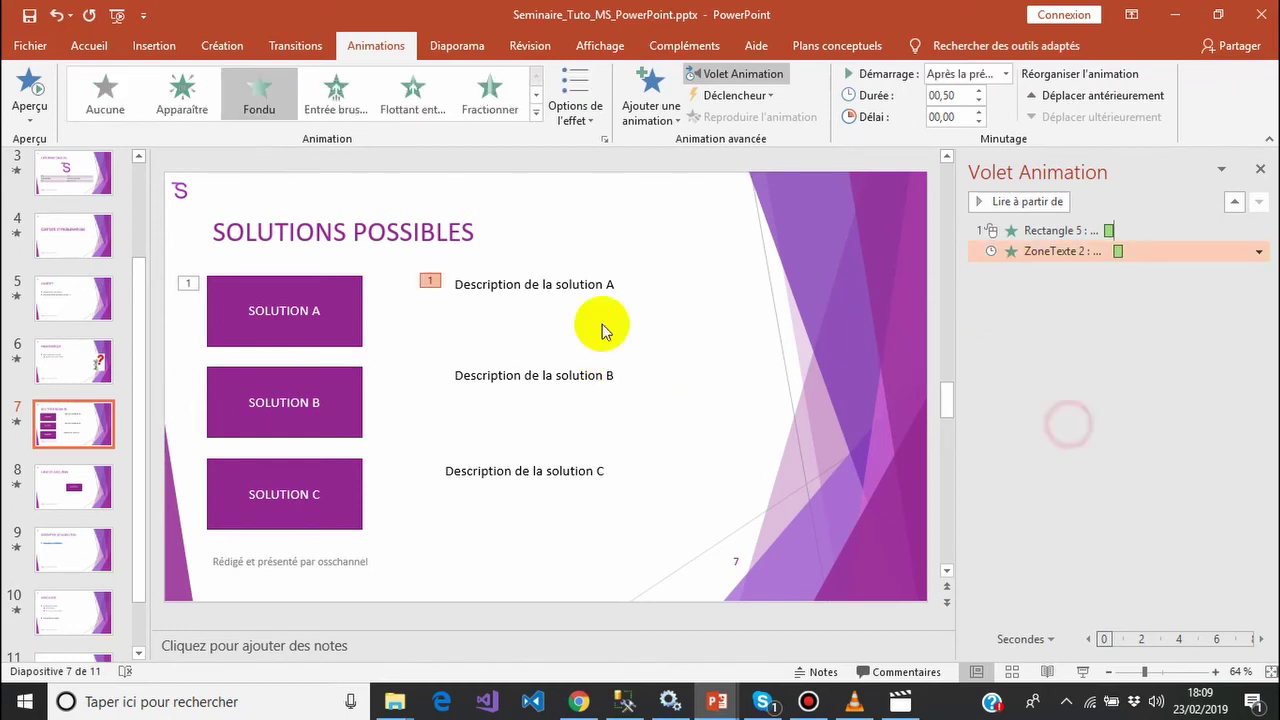
# Copy SOLUTION A's and description A's animations onto SOLUTION B and its description.
pyautogui.click(299, 291)
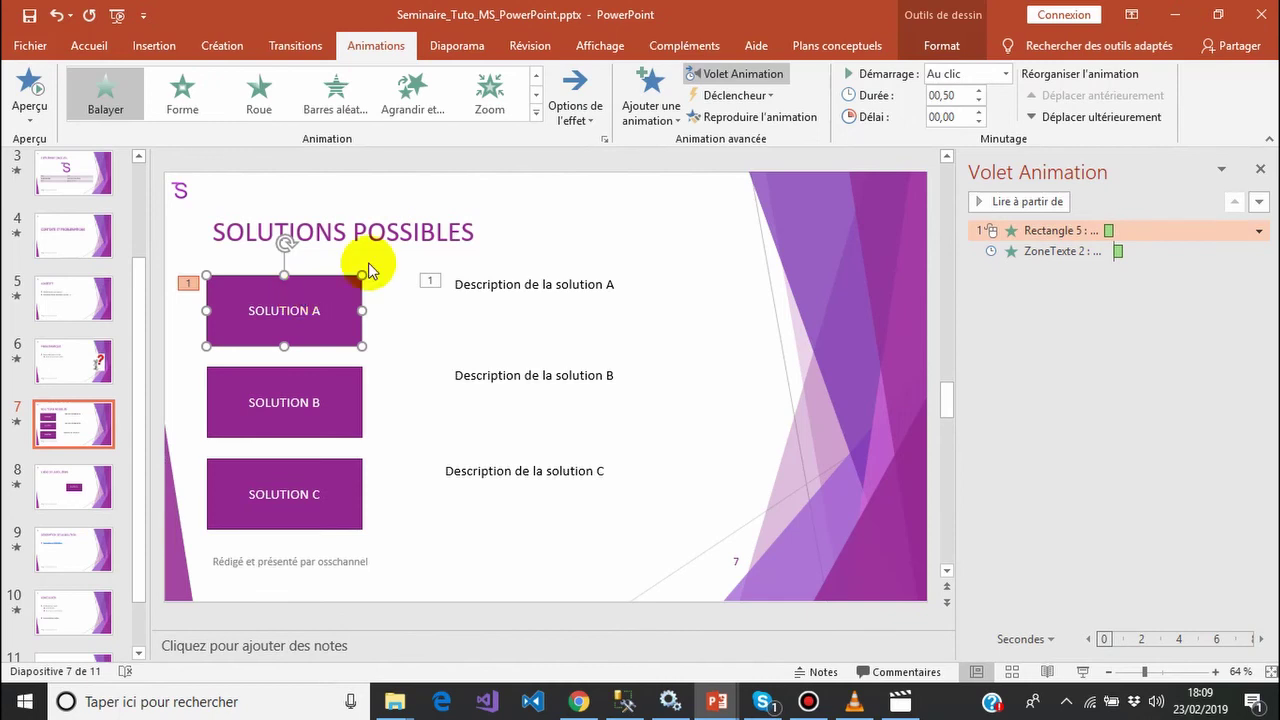
pyautogui.click(716, 118)
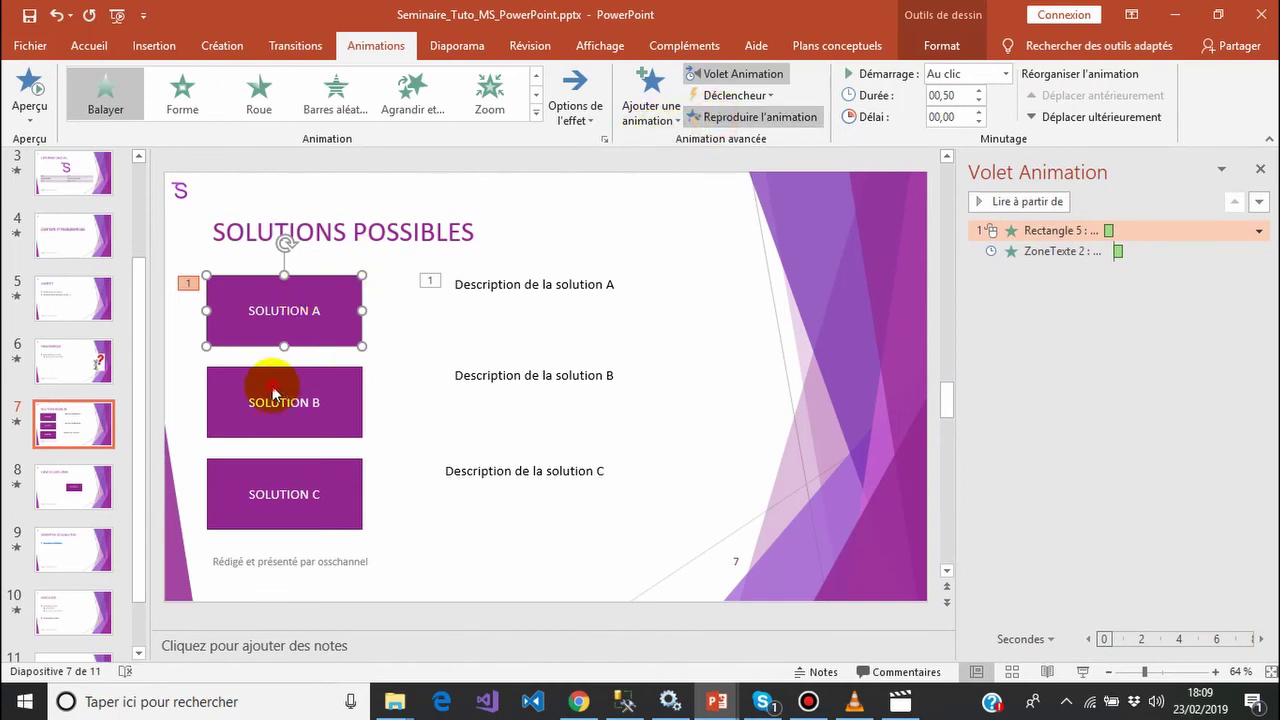
pyautogui.click(272, 386)
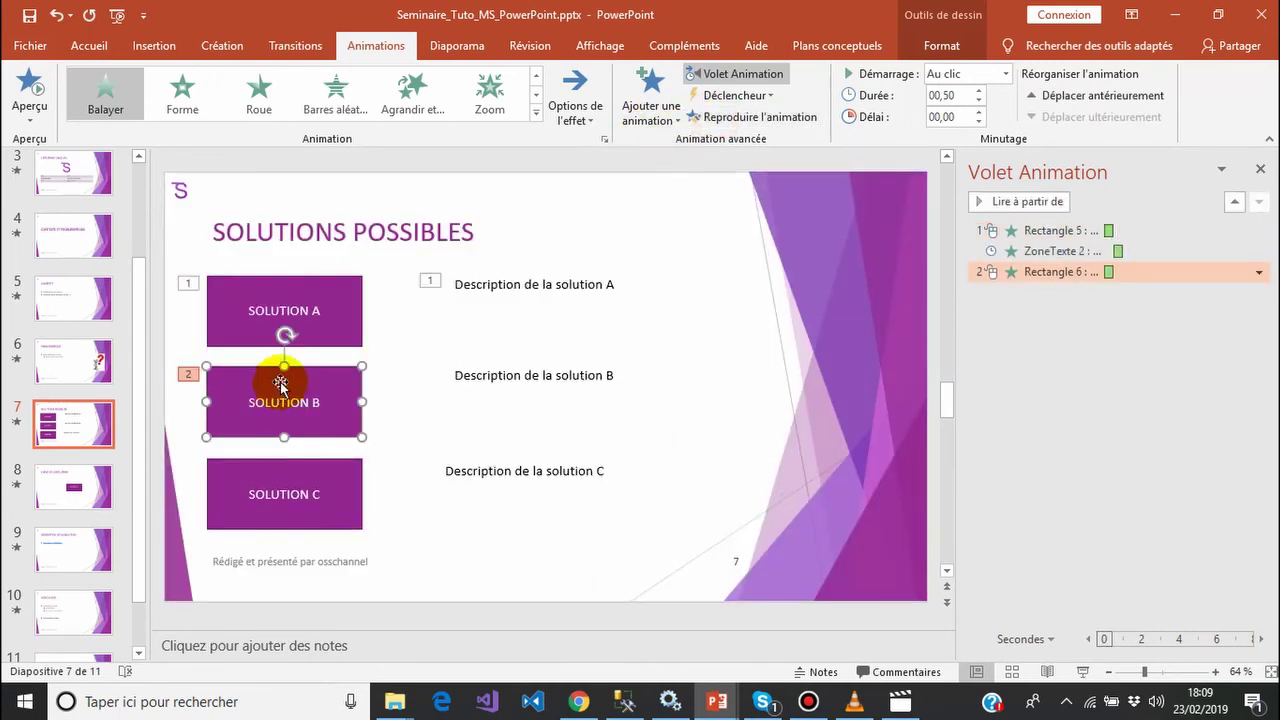
pyautogui.click(488, 280)
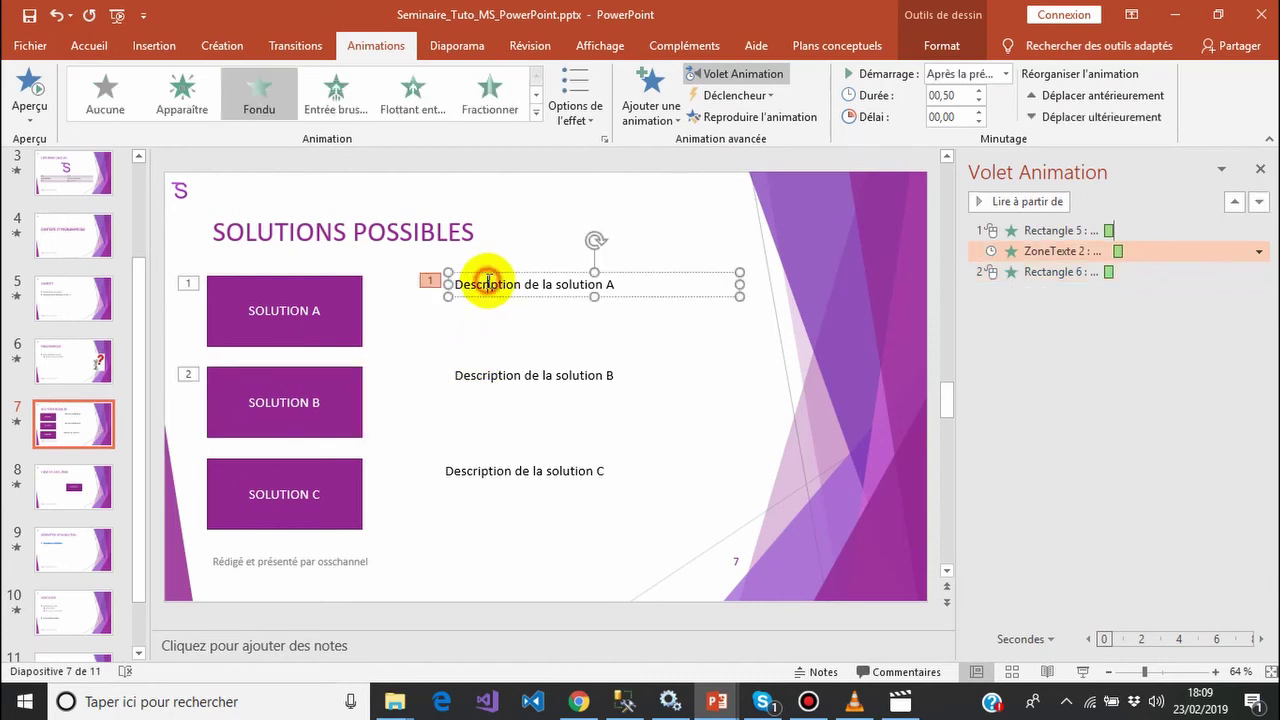
pyautogui.click(716, 117)
pyautogui.click(549, 395)
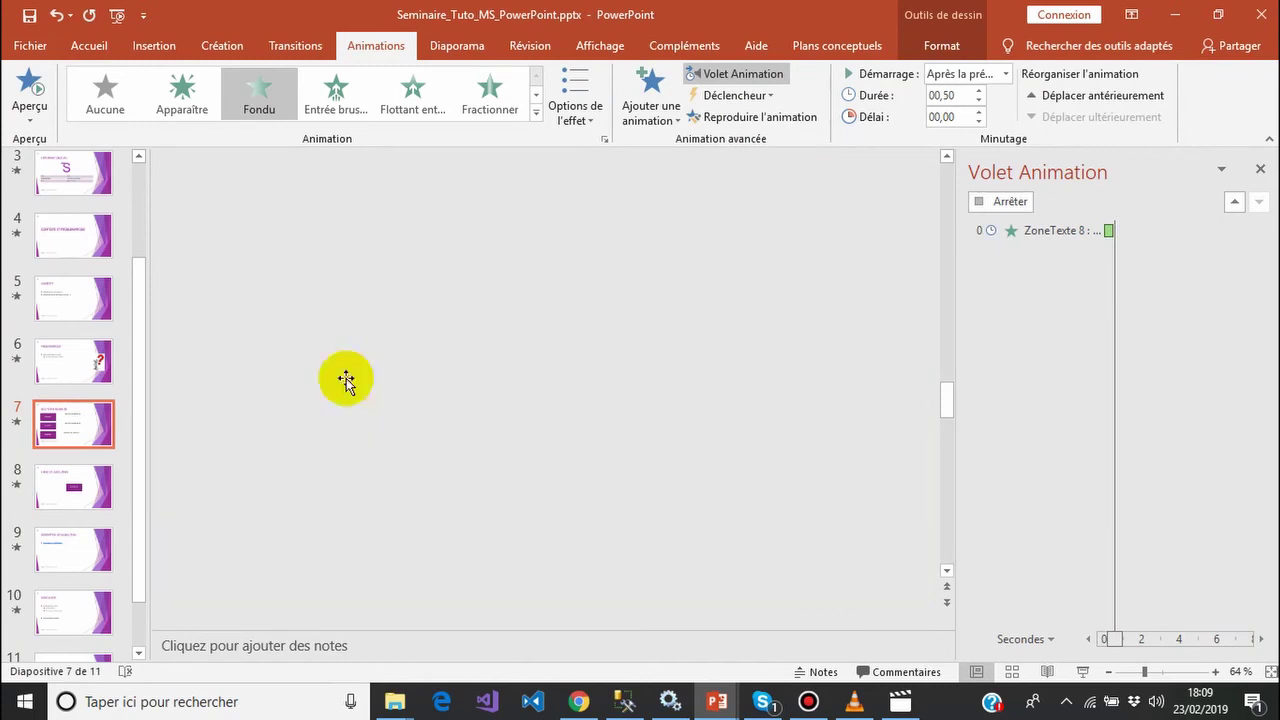
# Copy SOLUTION B's and description B's animations onto SOLUTION C and its description.
pyautogui.click(280, 398)
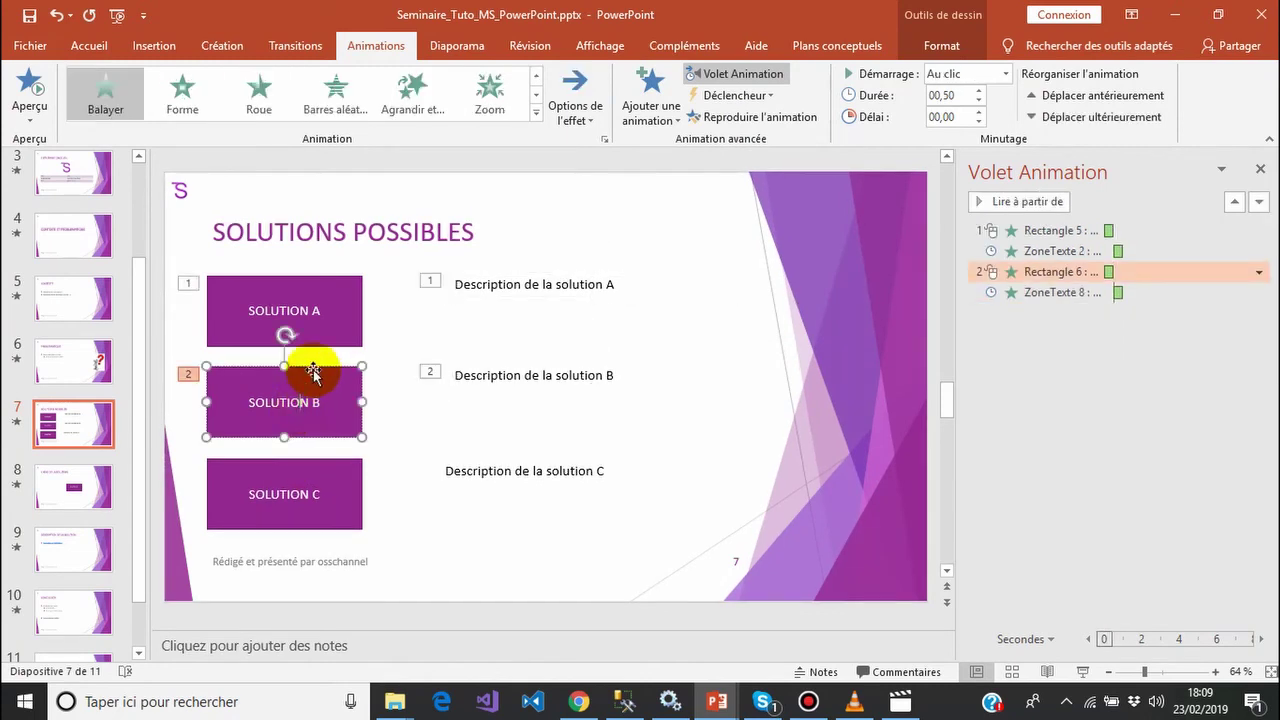
pyautogui.click(728, 117)
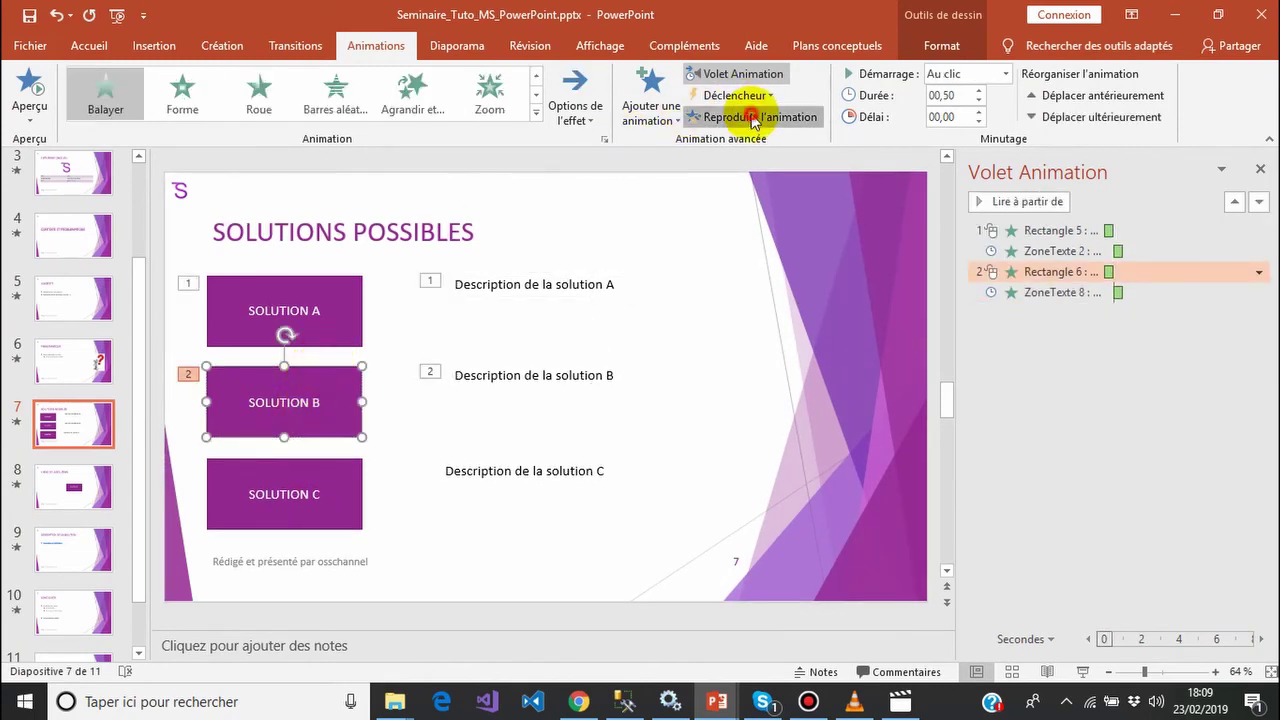
pyautogui.click(292, 462)
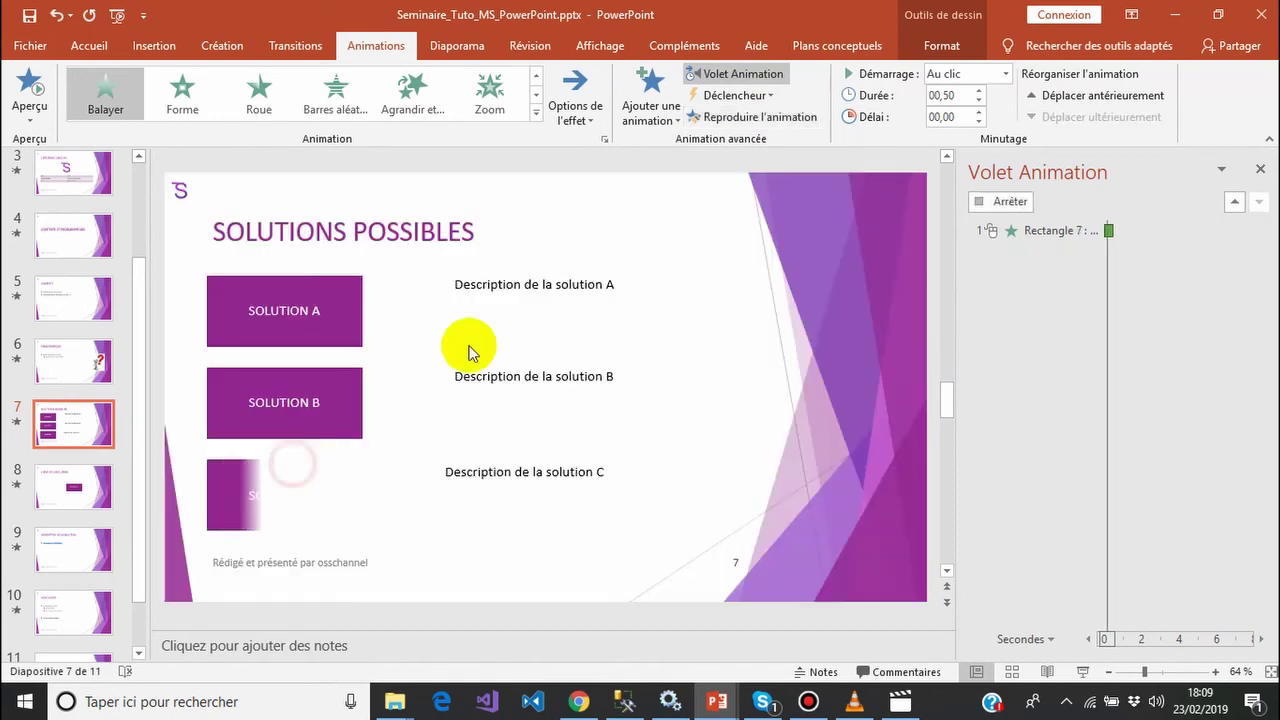
pyautogui.click(528, 378)
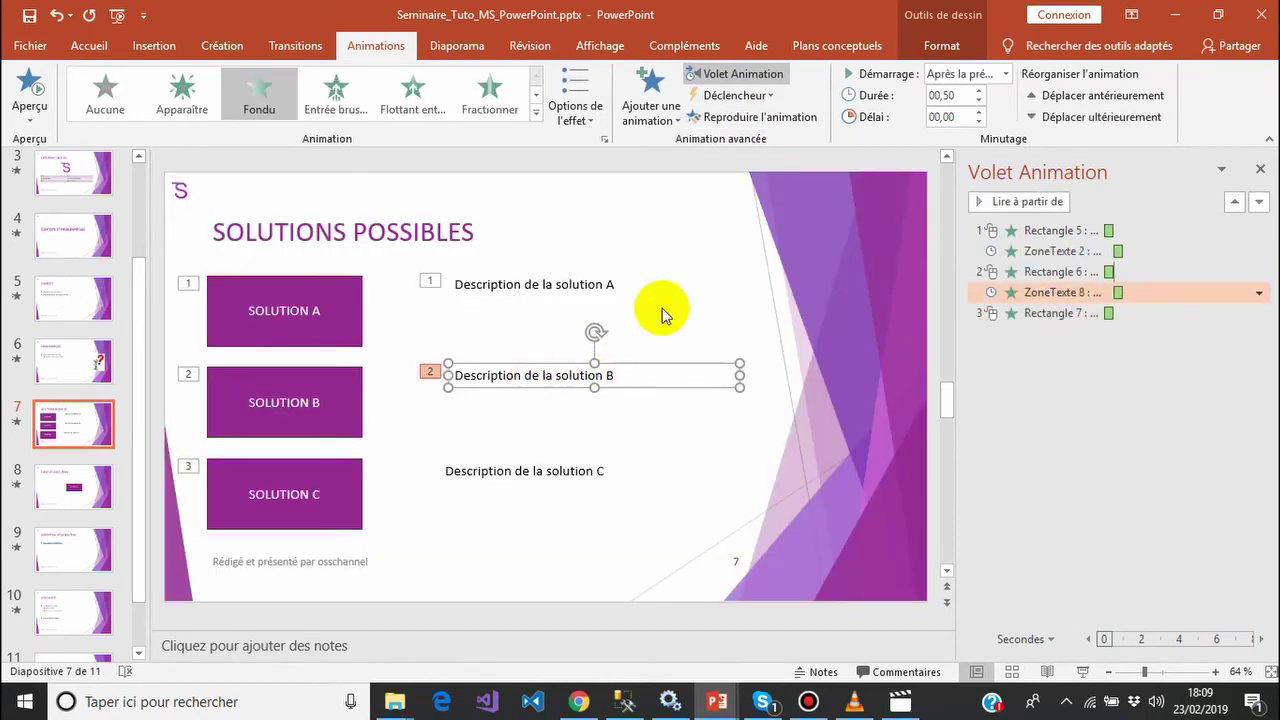
pyautogui.click(736, 120)
pyautogui.click(604, 474)
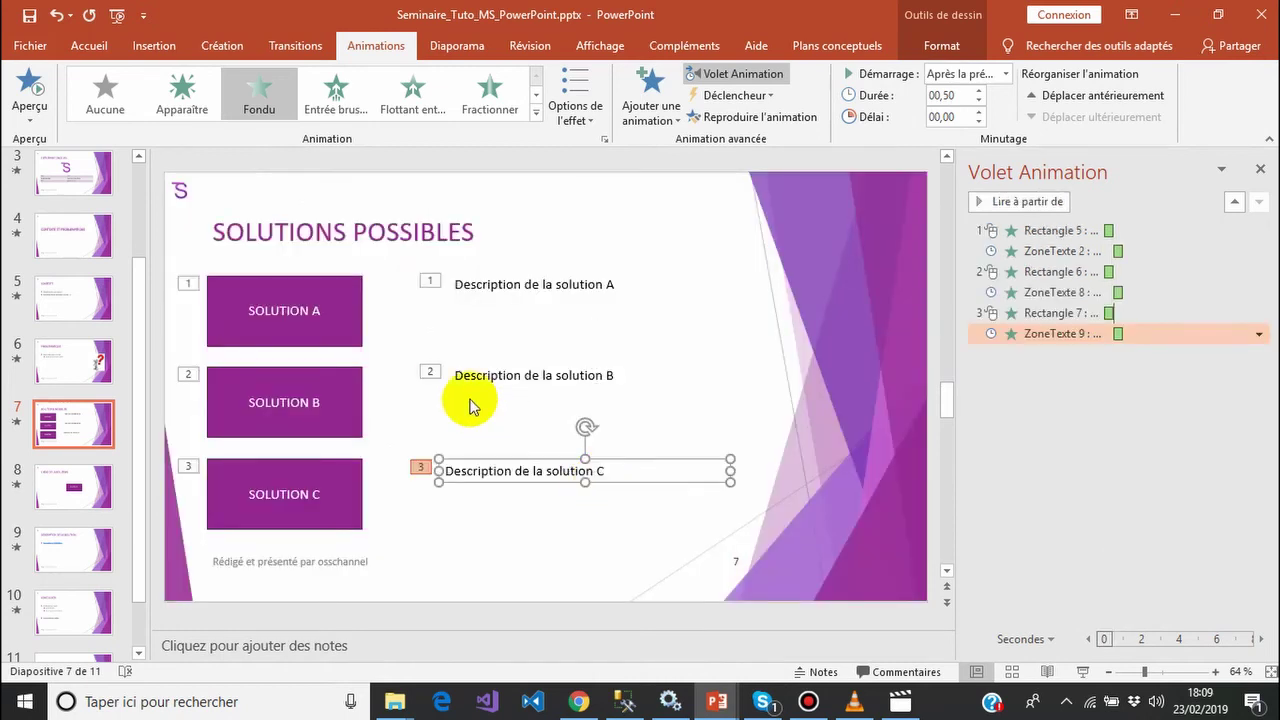
pyautogui.click(313, 283)
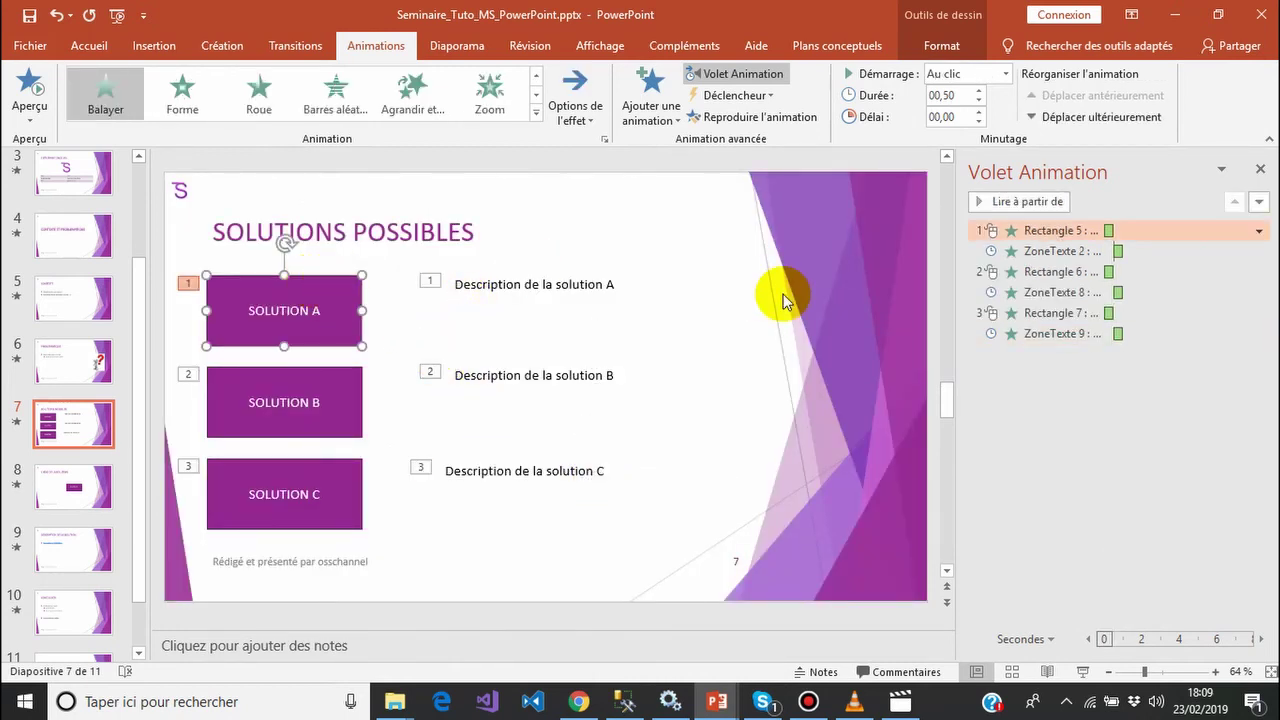
# Add an Assombrir (darken) emphasis to the SOLUTION A box.
pyautogui.click(568, 296)
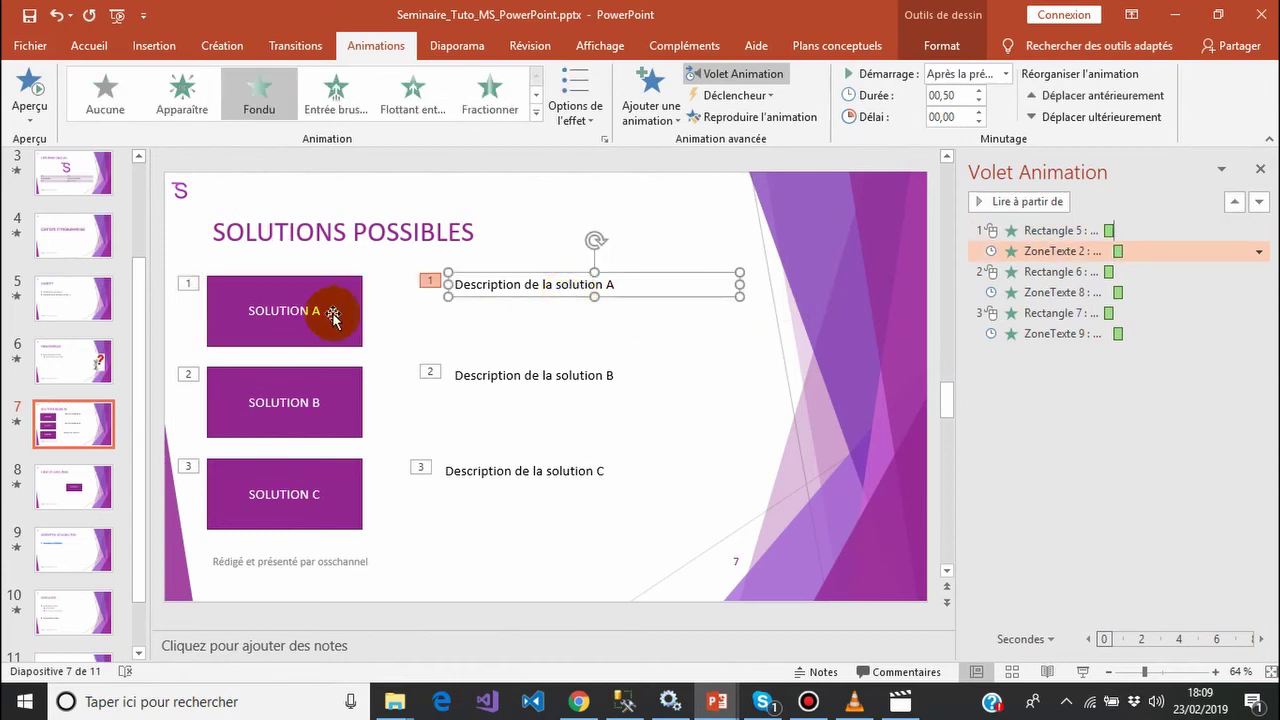
pyautogui.click(245, 377)
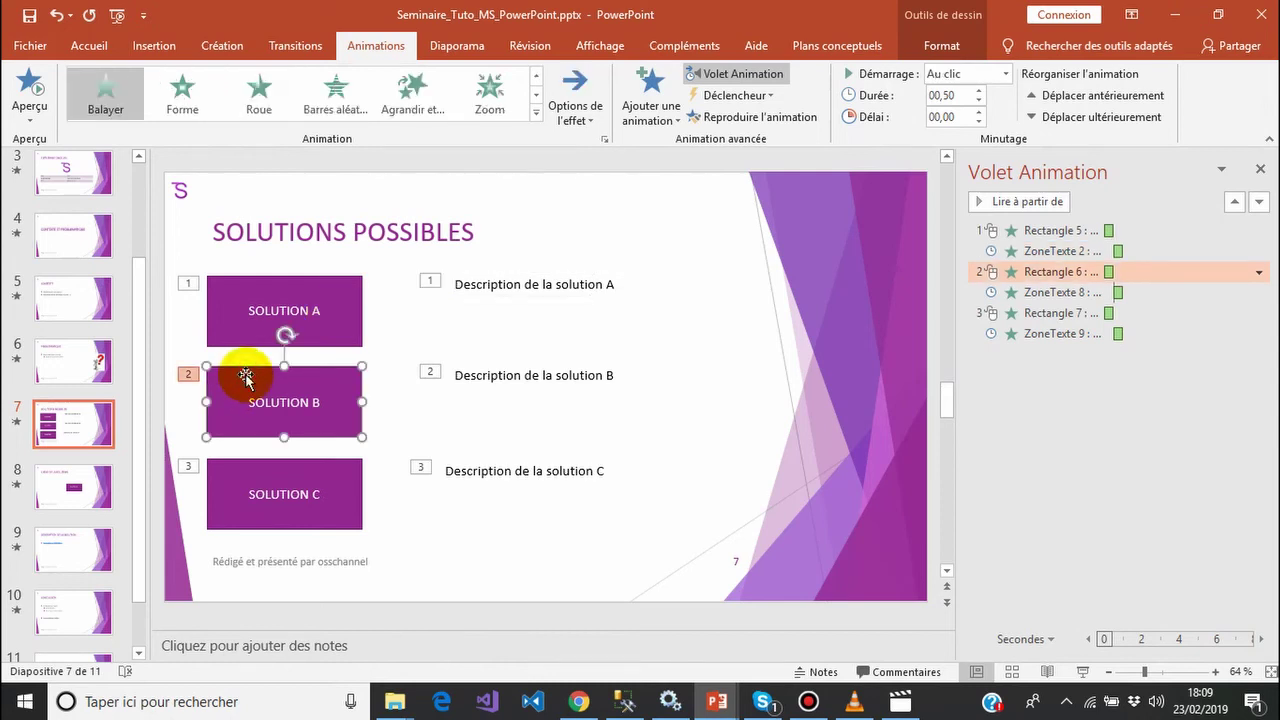
pyautogui.click(339, 340)
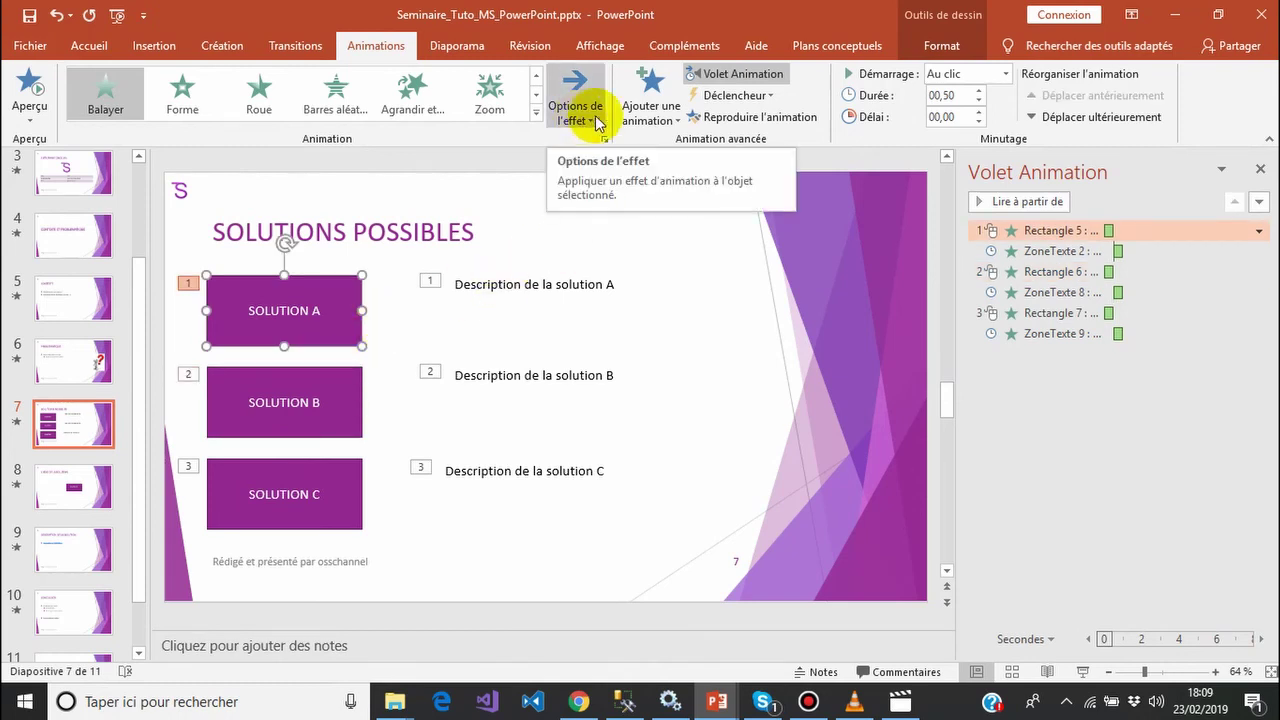
pyautogui.click(658, 112)
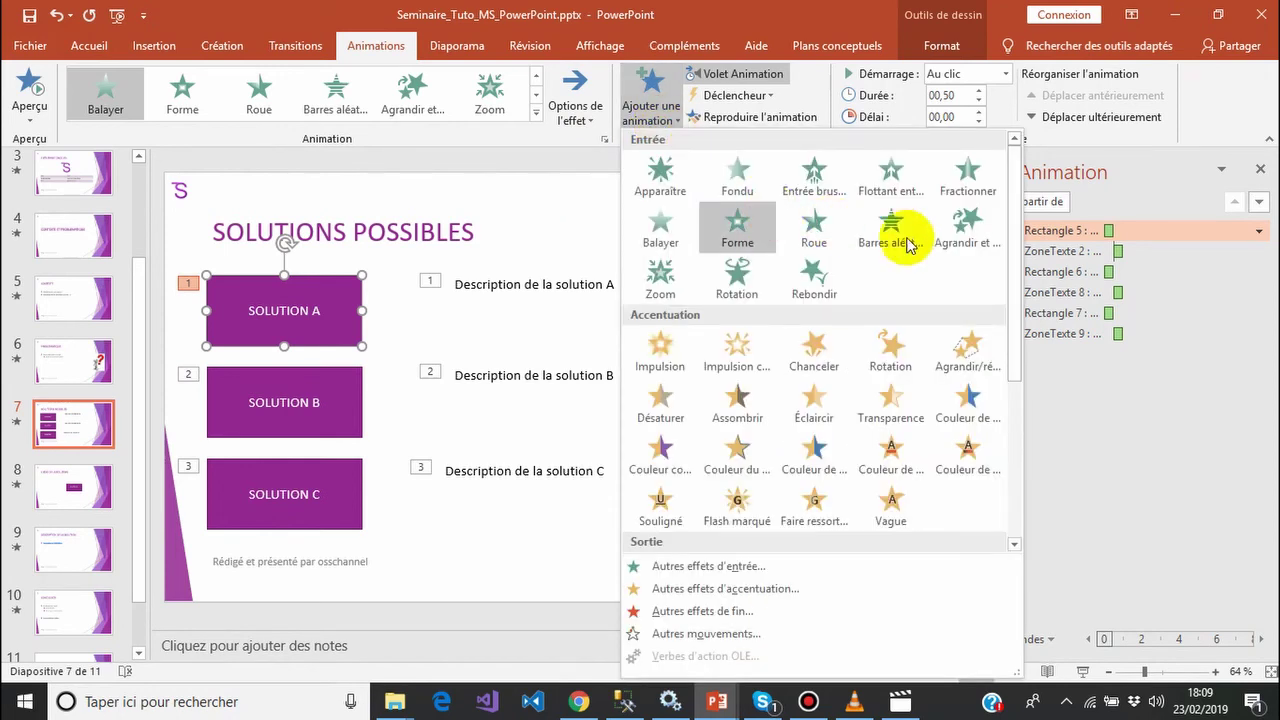
pyautogui.moveTo(1016, 275); pyautogui.dragTo(1020, 293)
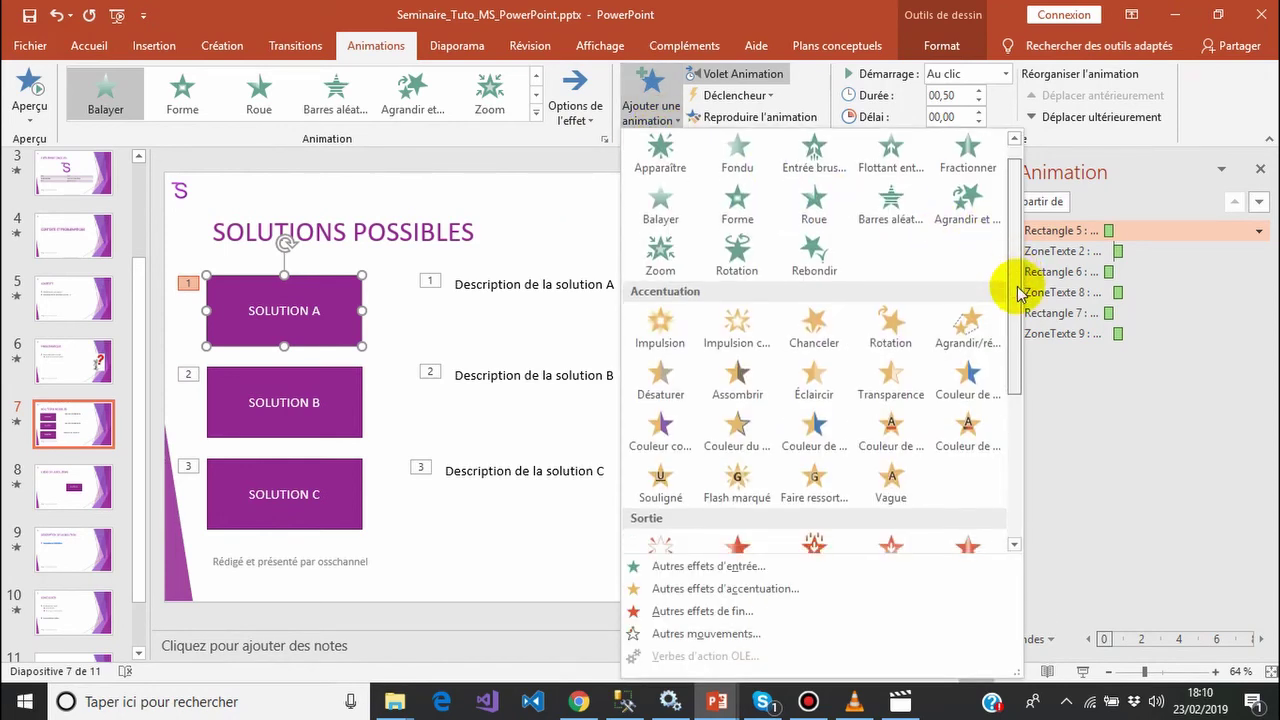
pyautogui.scroll(-1, 1018, 290)
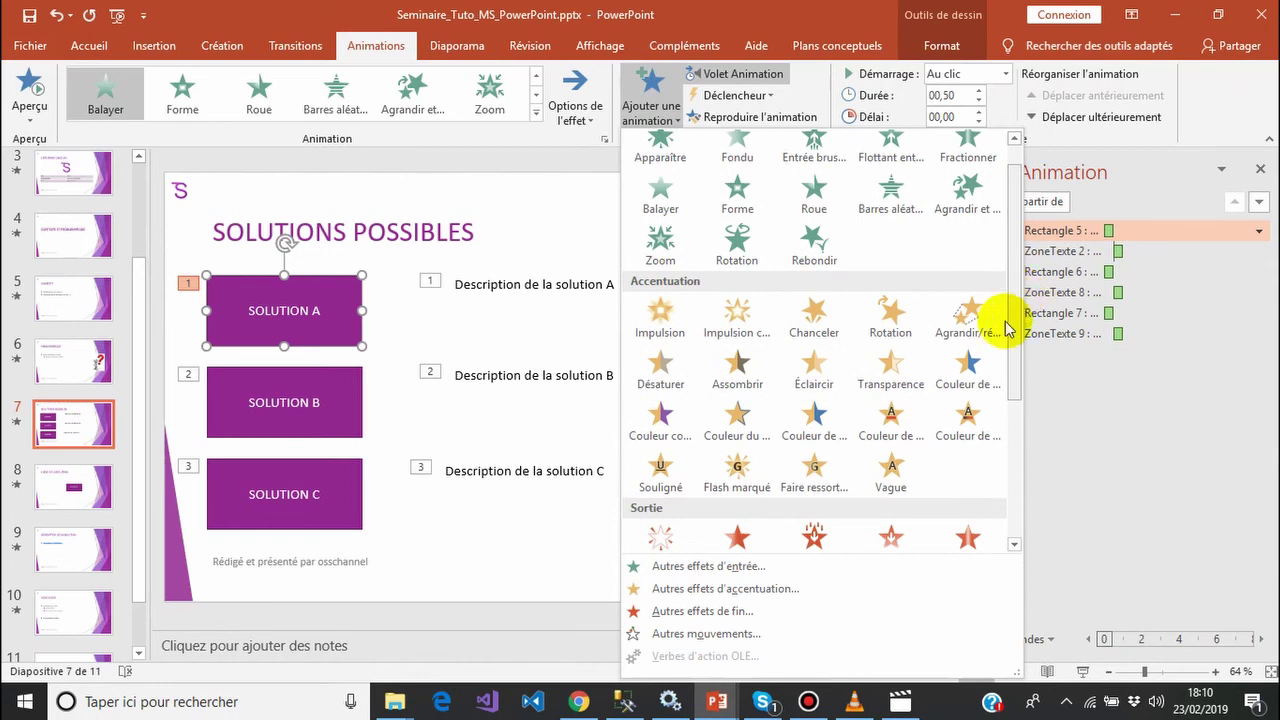
pyautogui.click(972, 383)
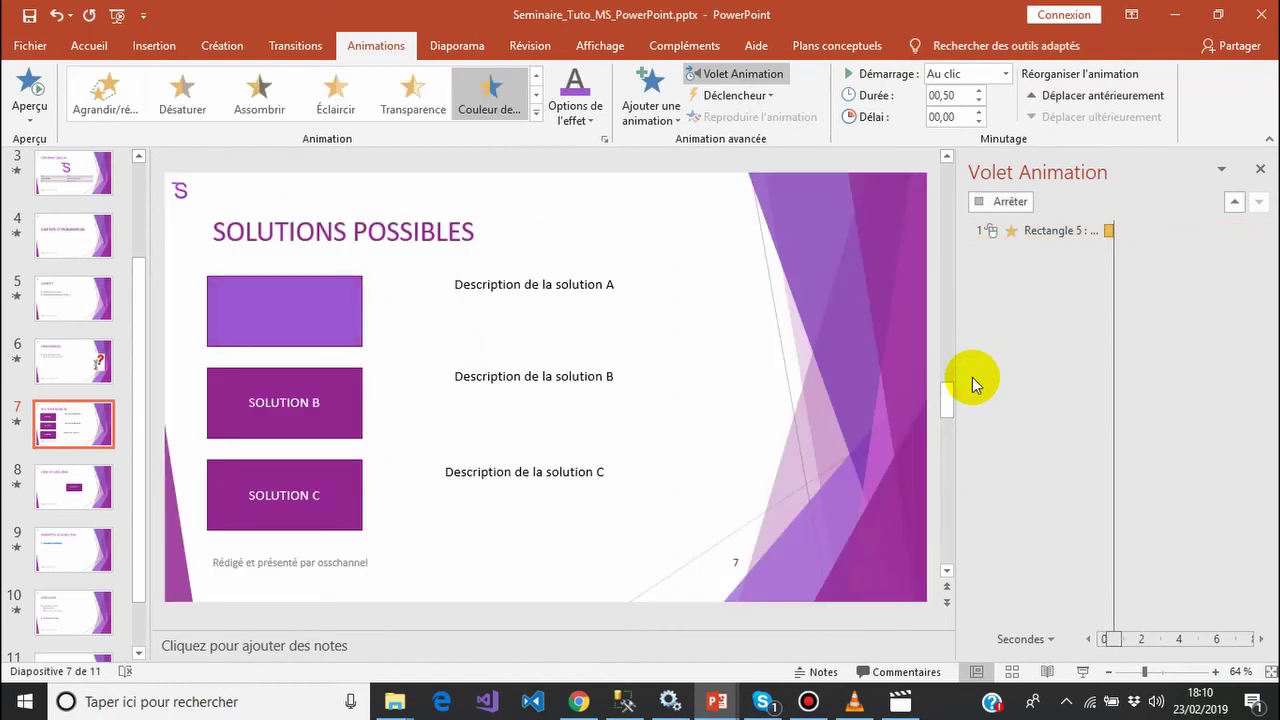
pyautogui.click(572, 116)
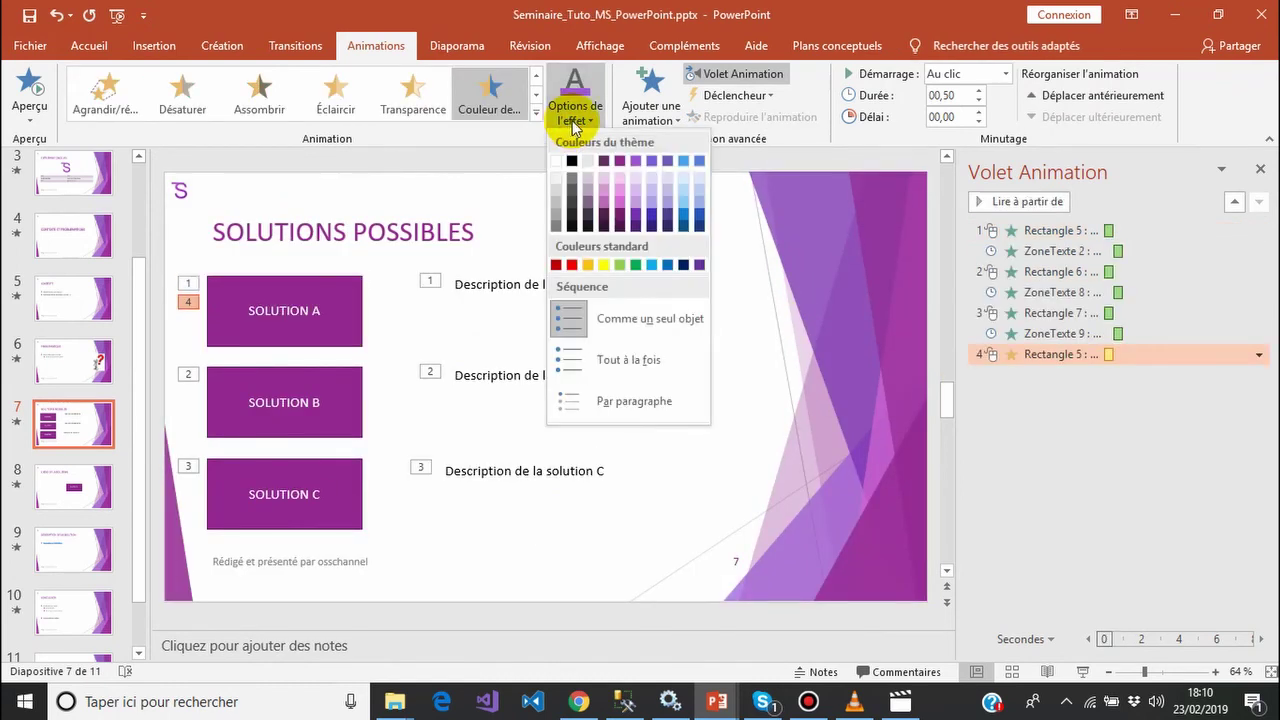
pyautogui.click(575, 125)
pyautogui.click(648, 108)
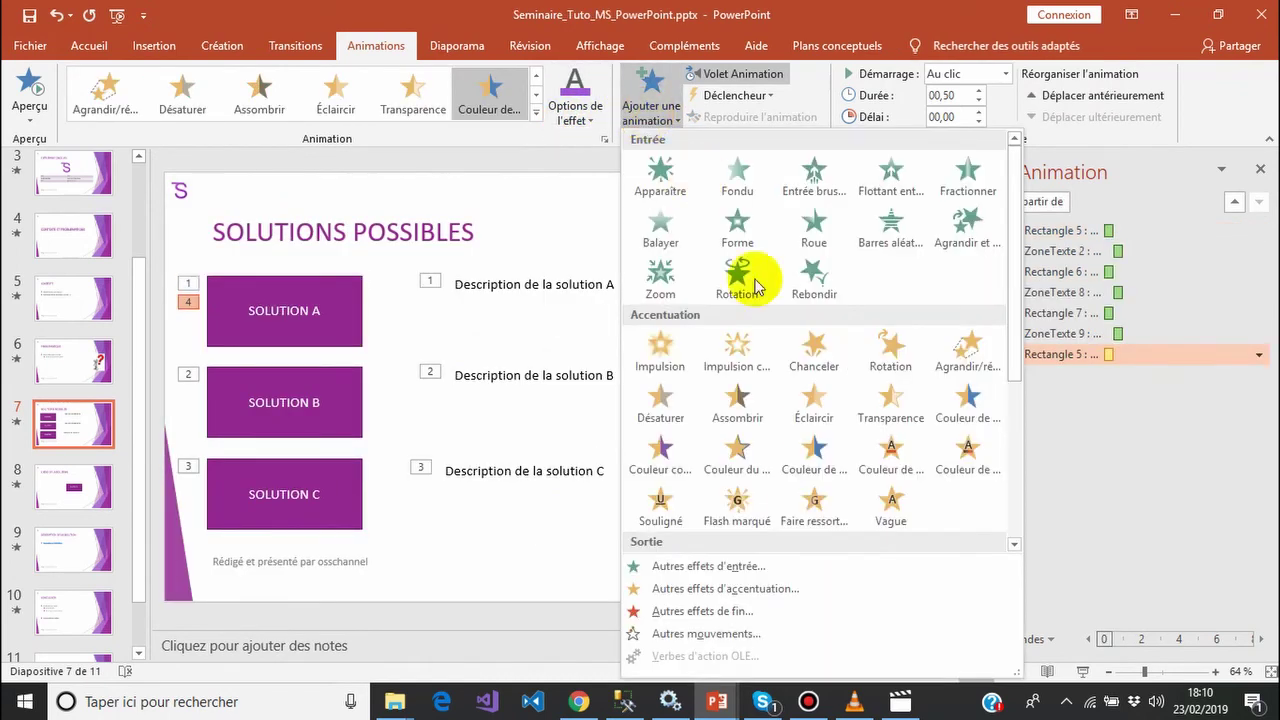
pyautogui.click(737, 404)
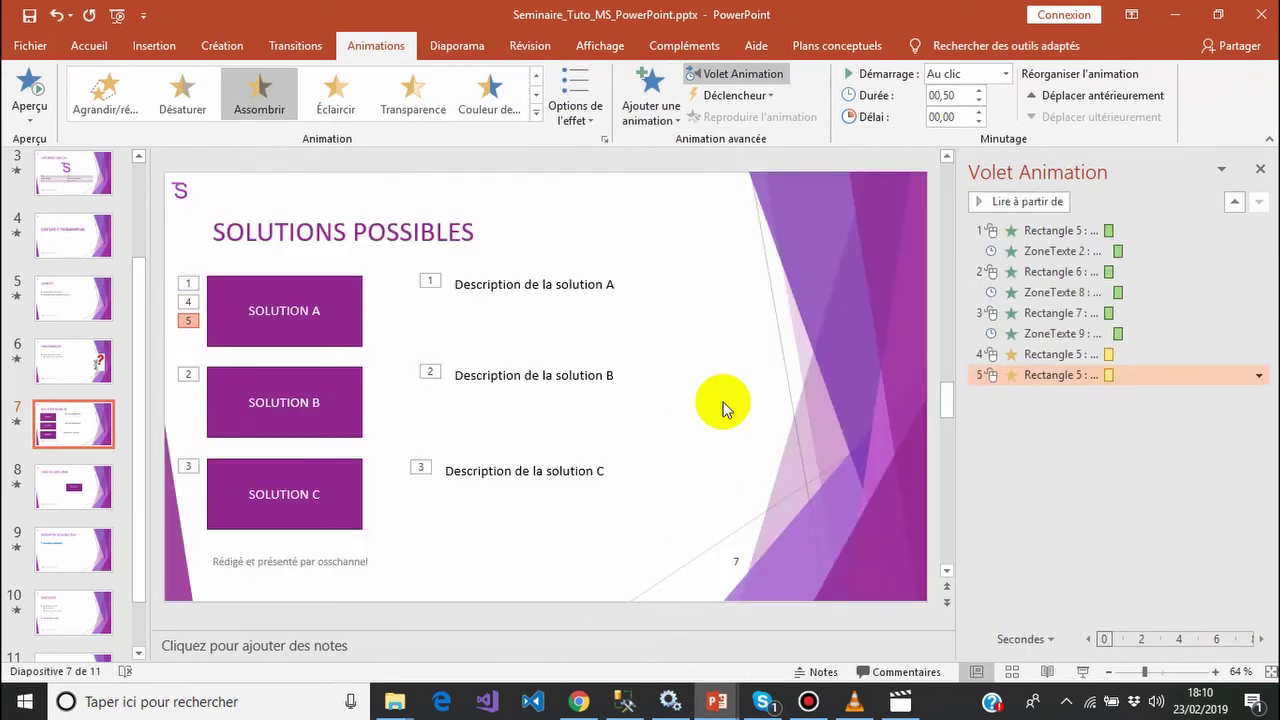
# Delete the extra Couleur de l'objet effect and move Assombrir right after description A's fade.
pyautogui.click(1023, 357)
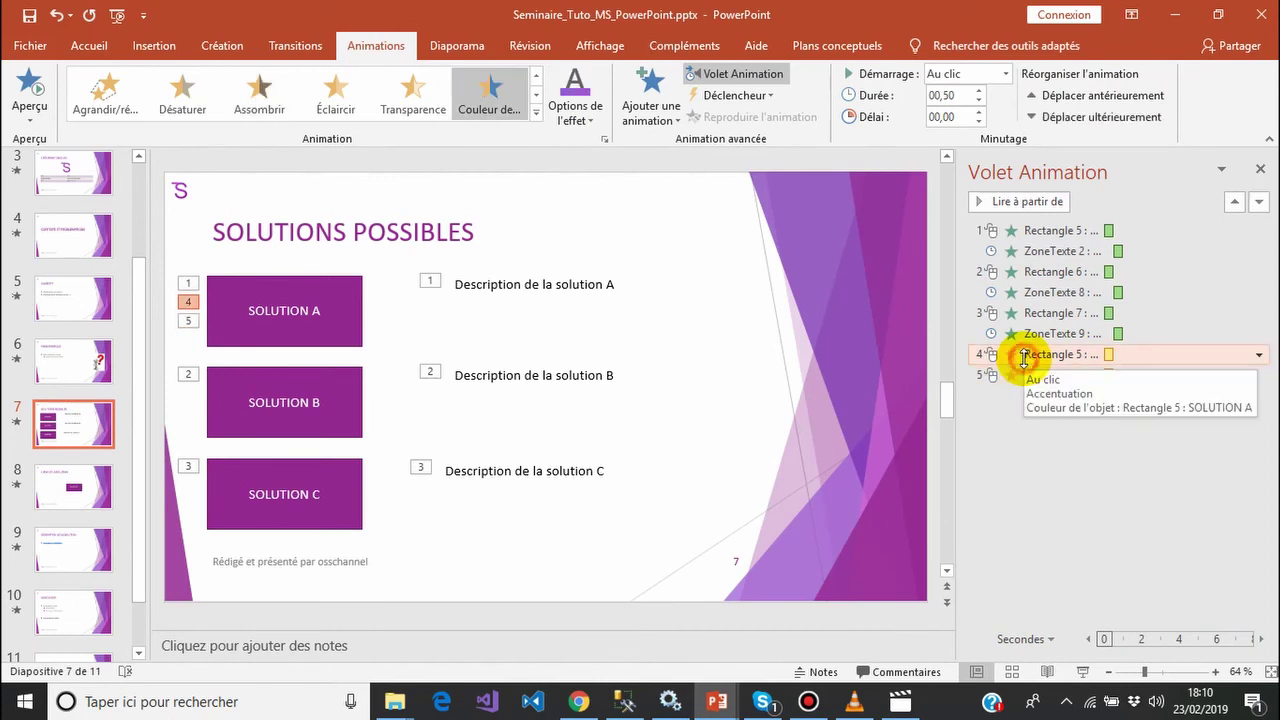
pyautogui.rightClick(1023, 357)
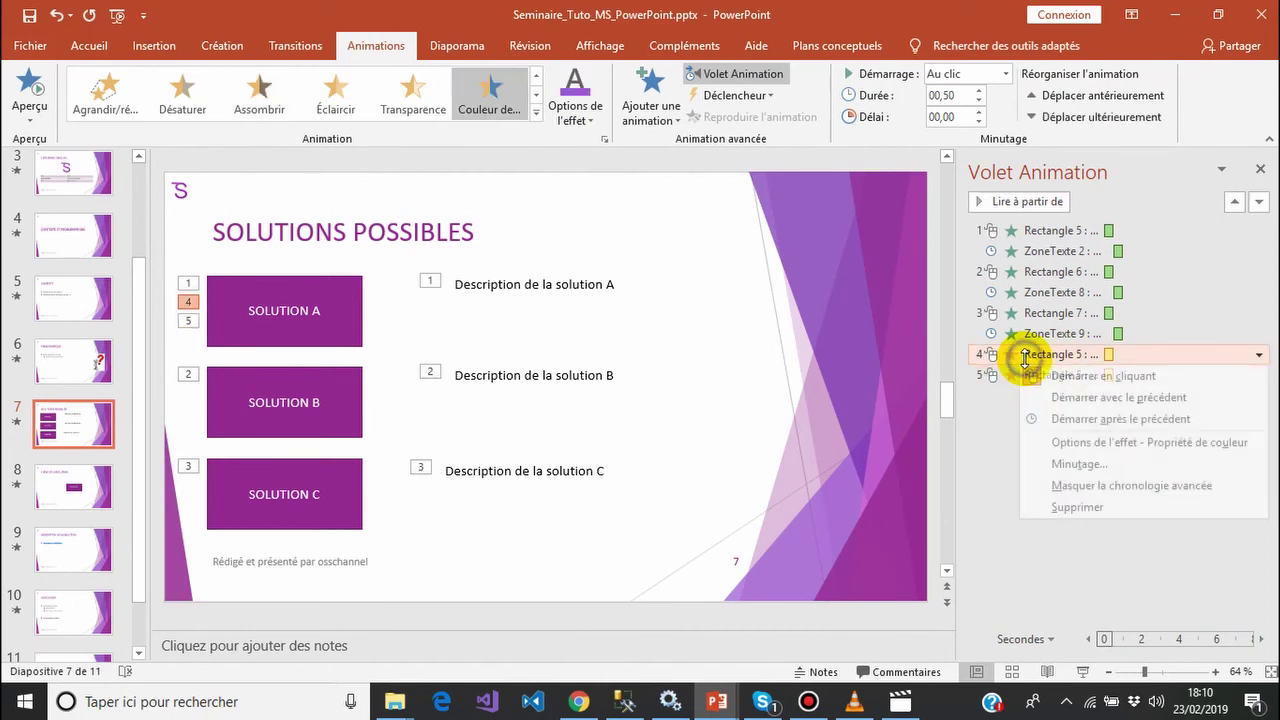
pyautogui.click(1080, 503)
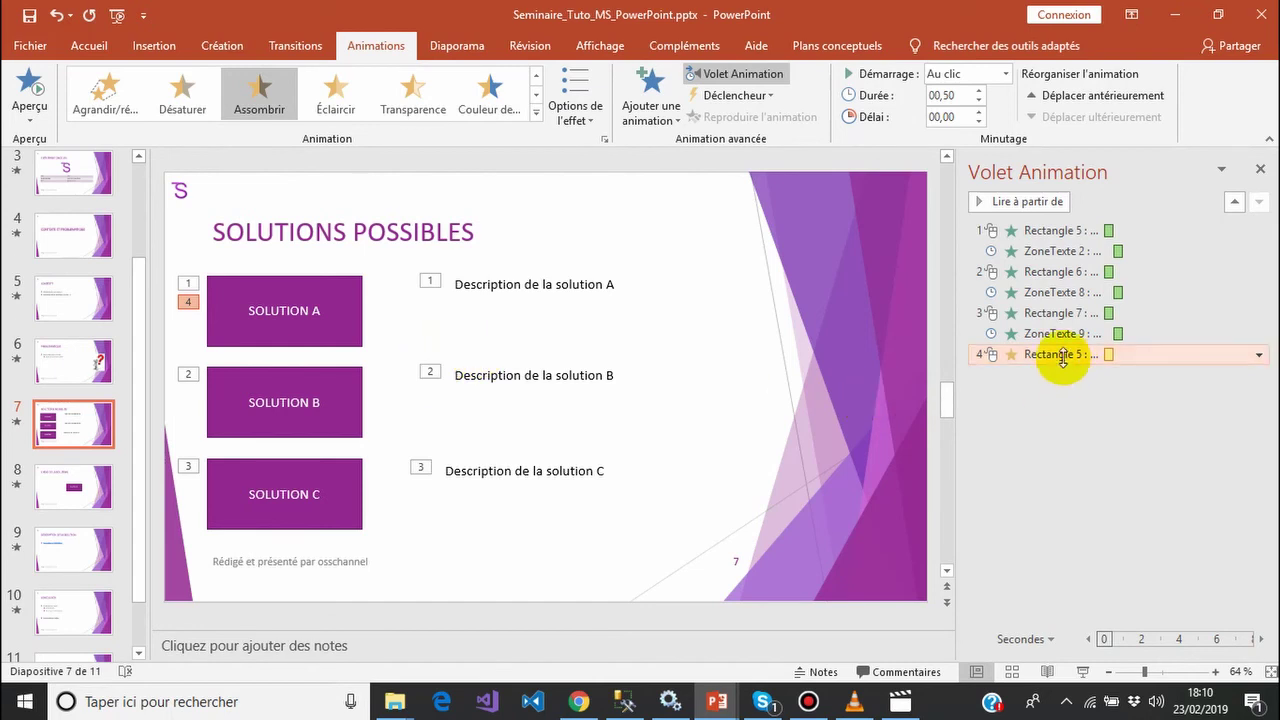
pyautogui.moveTo(1061, 357); pyautogui.dragTo(1055, 271)
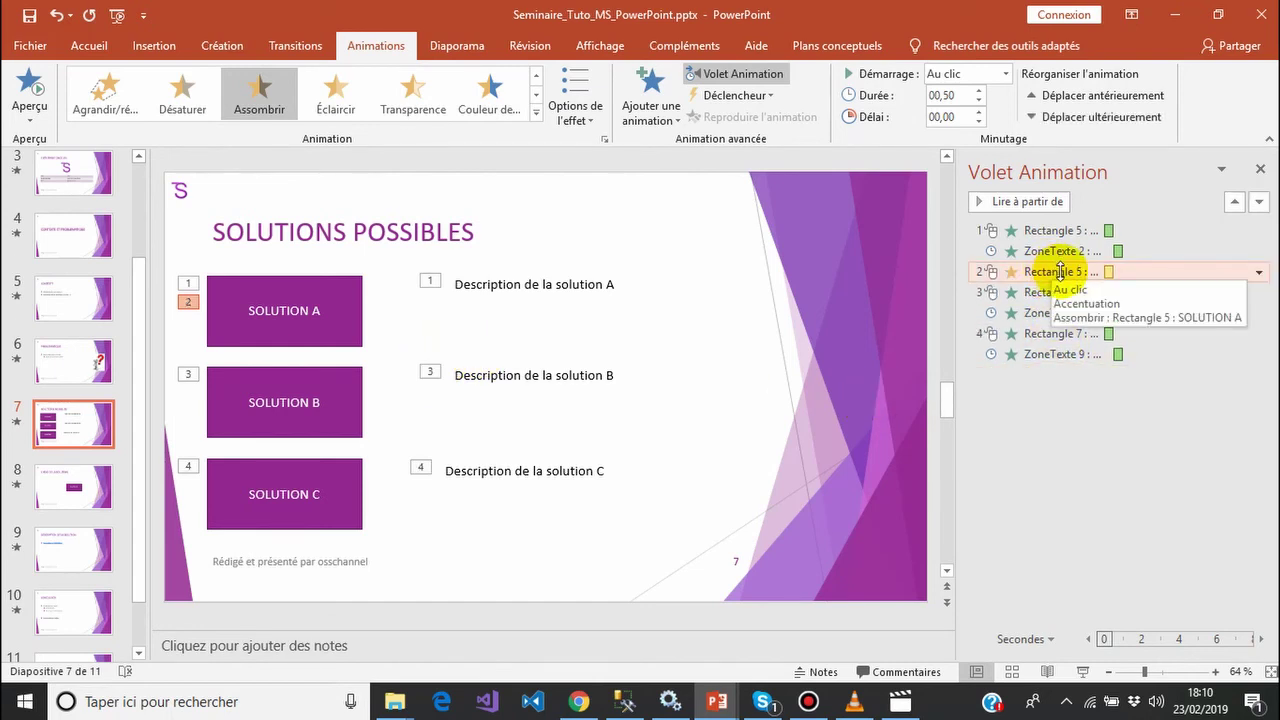
pyautogui.click(1047, 251)
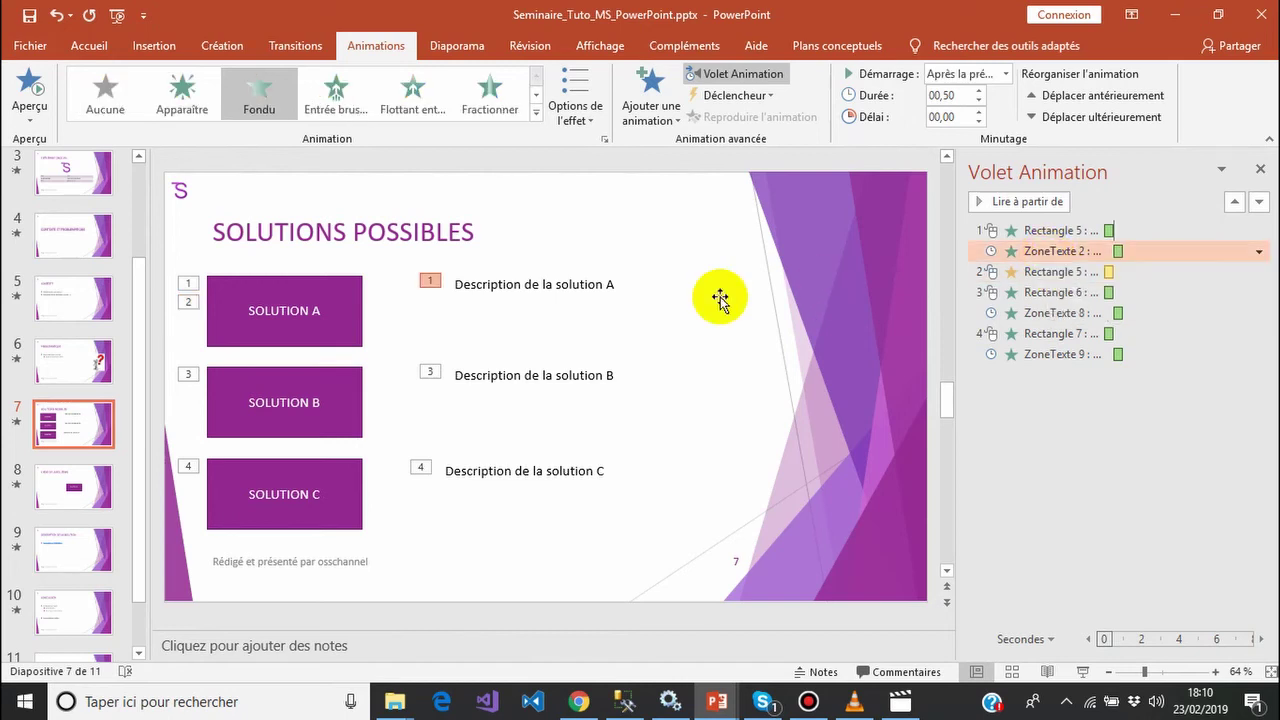
pyautogui.click(1060, 272)
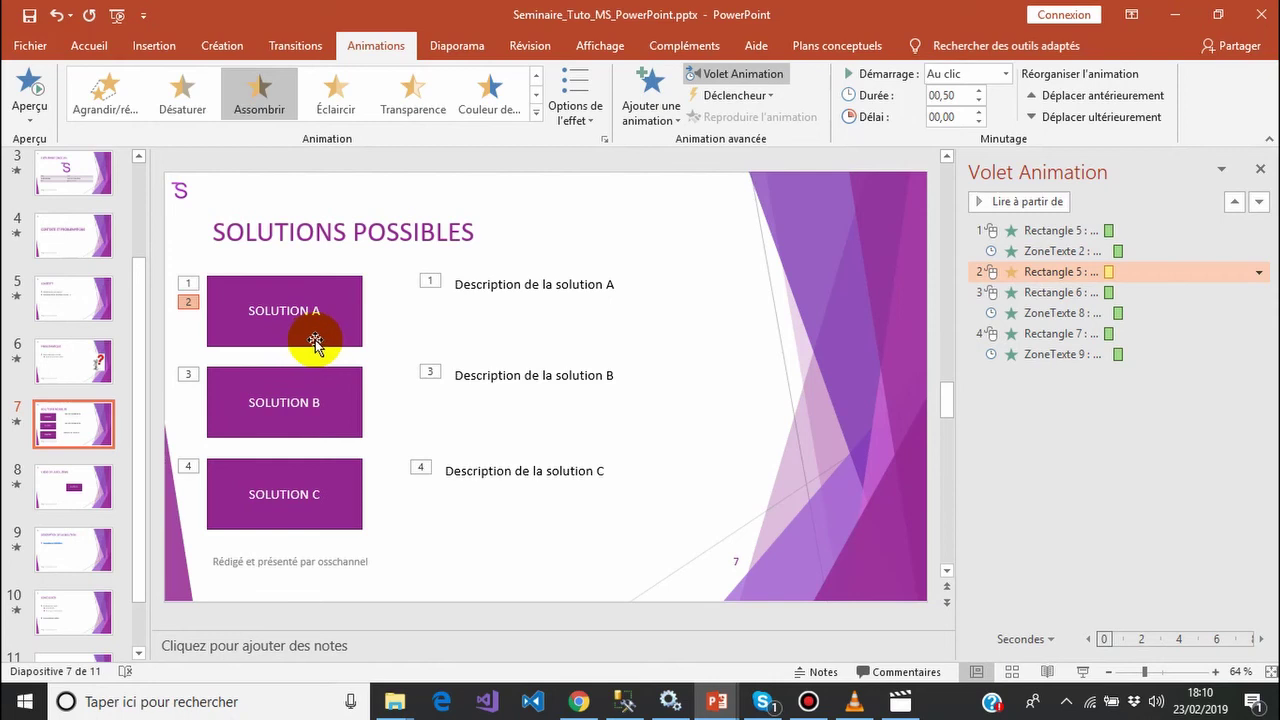
# Give Description de la solution A a Sortie brusque exit effect.
pyautogui.click(567, 283)
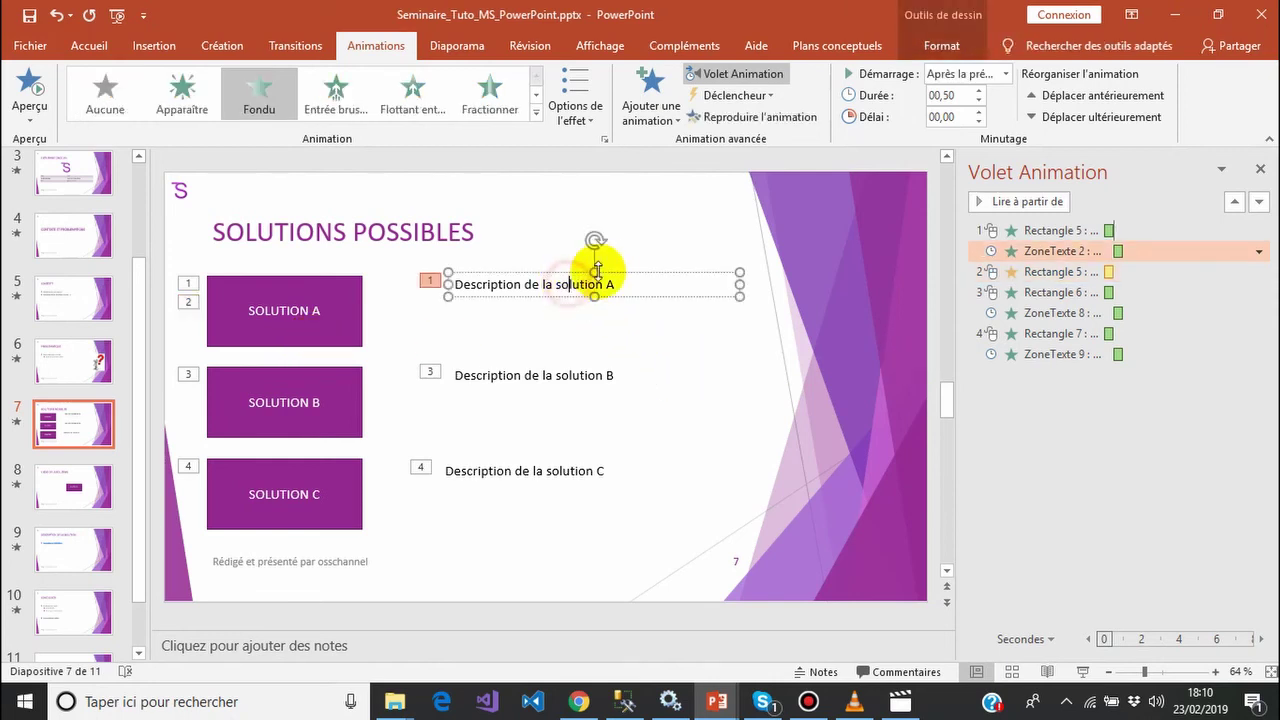
pyautogui.click(622, 271)
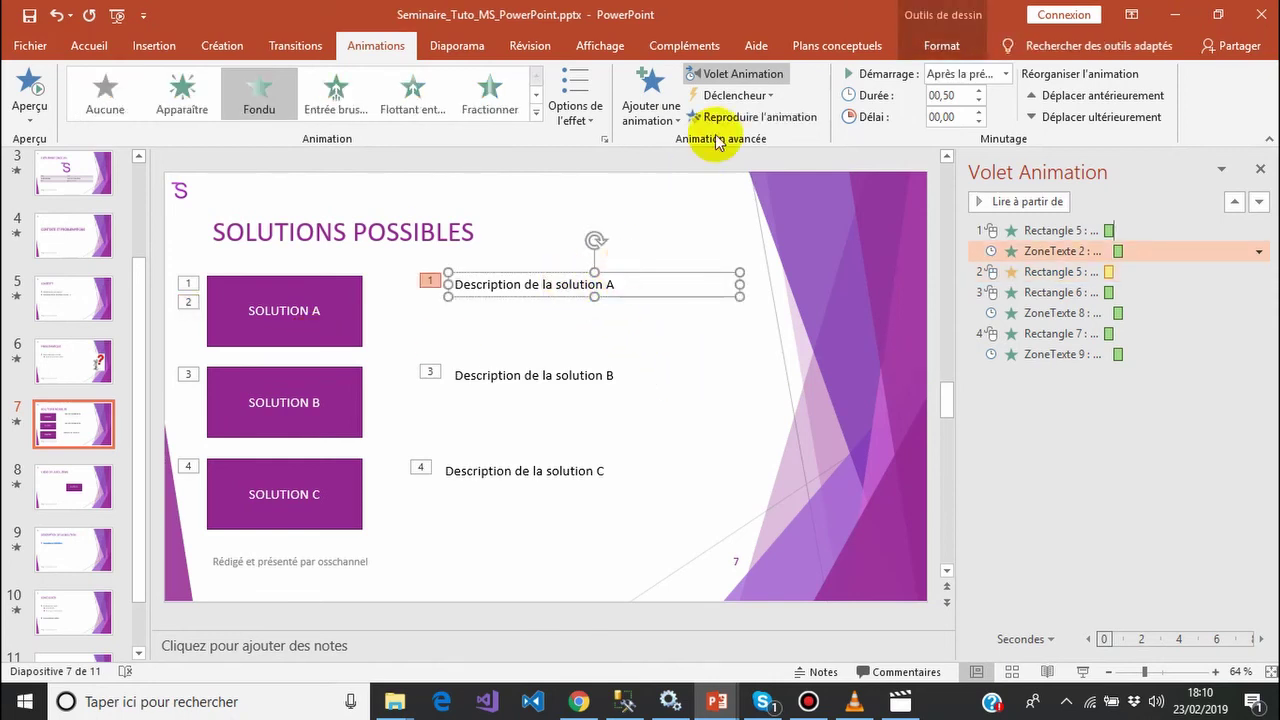
pyautogui.click(648, 120)
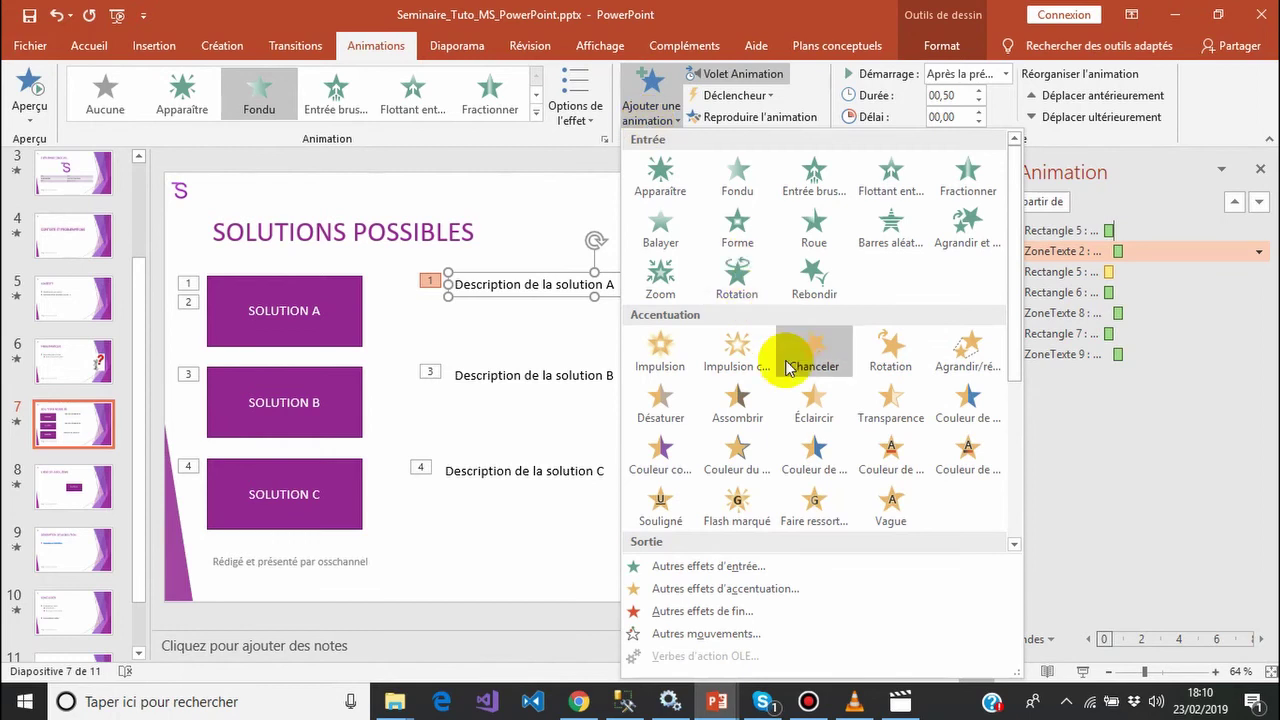
pyautogui.moveTo(1015, 360); pyautogui.dragTo(1015, 490)
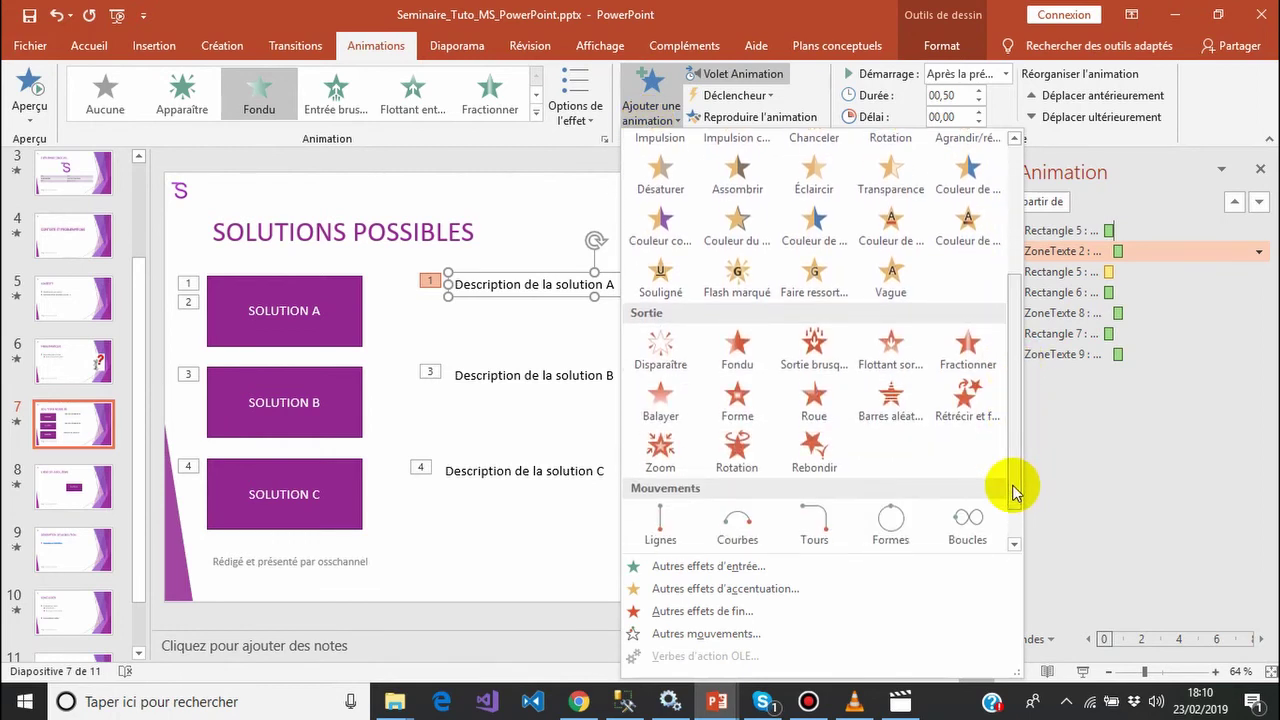
pyautogui.click(820, 360)
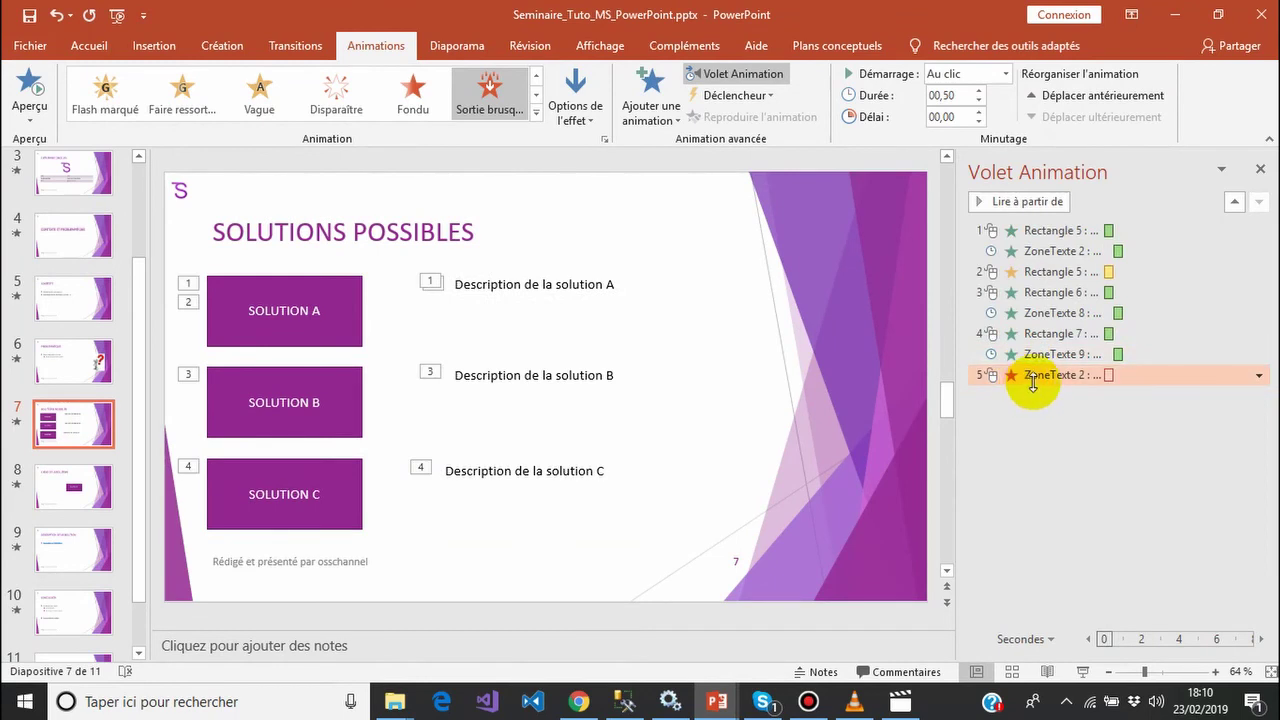
# Place the description's exit after SOLUTION A's Assombrir and set it to Démarrer avec le précédent.
pyautogui.moveTo(1030, 378); pyautogui.dragTo(1036, 299)
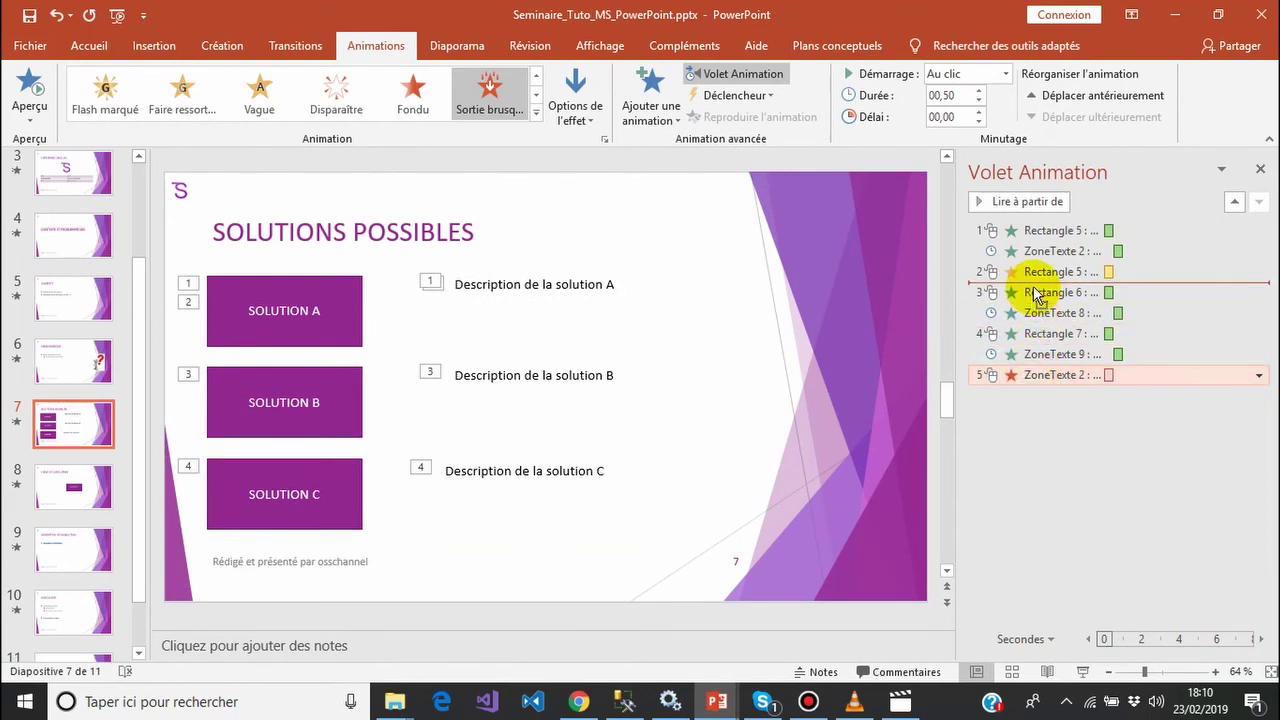
pyautogui.moveTo(1033, 287); pyautogui.dragTo(1031, 291)
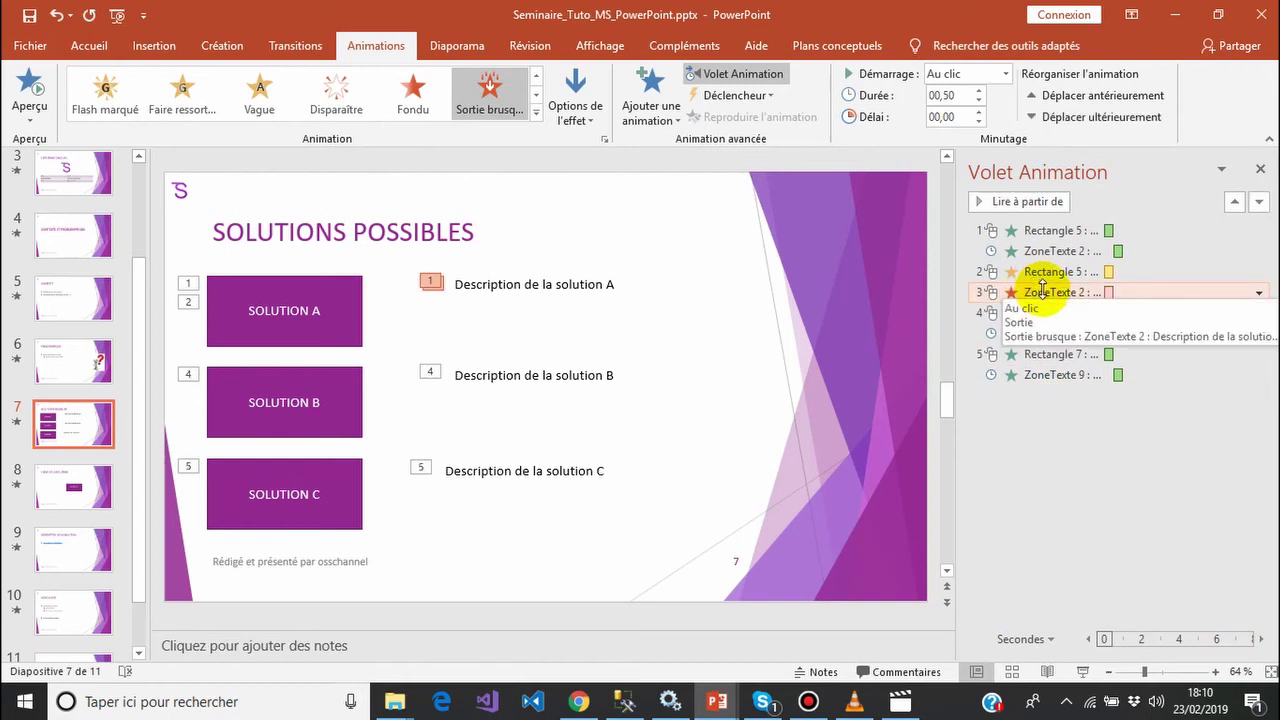
pyautogui.click(1060, 272)
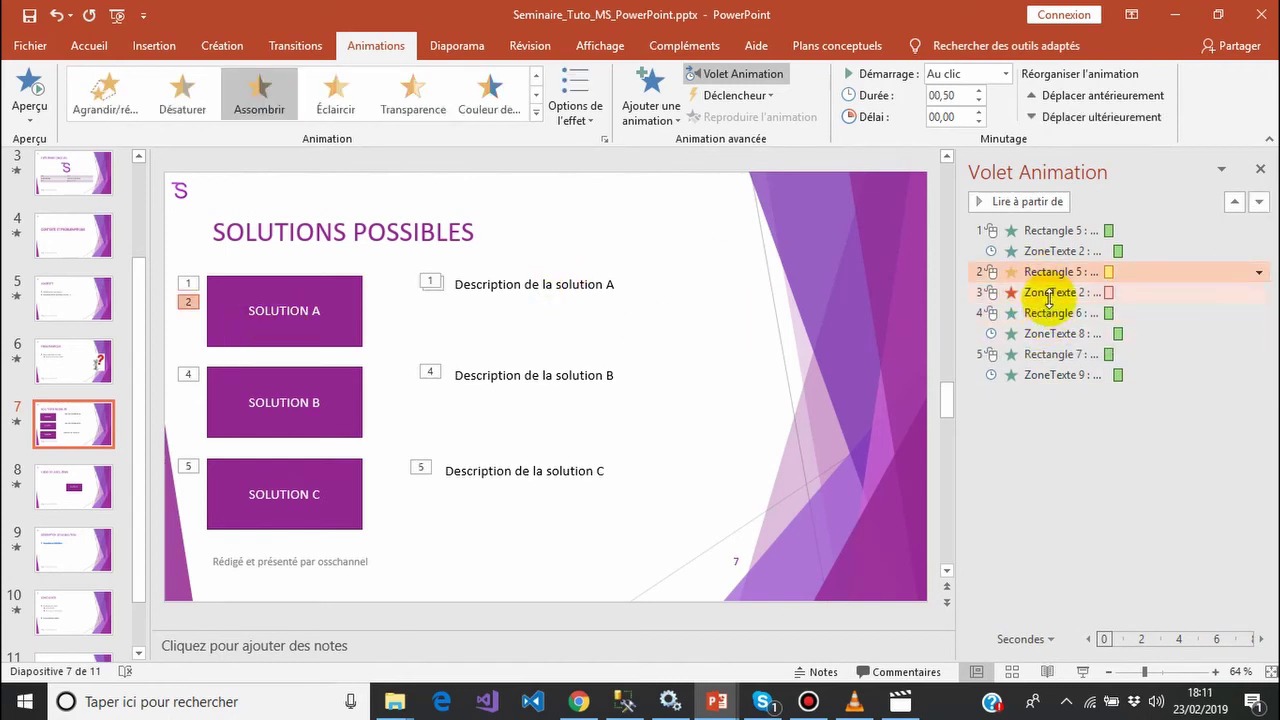
pyautogui.click(1045, 292)
pyautogui.rightClick(1049, 296)
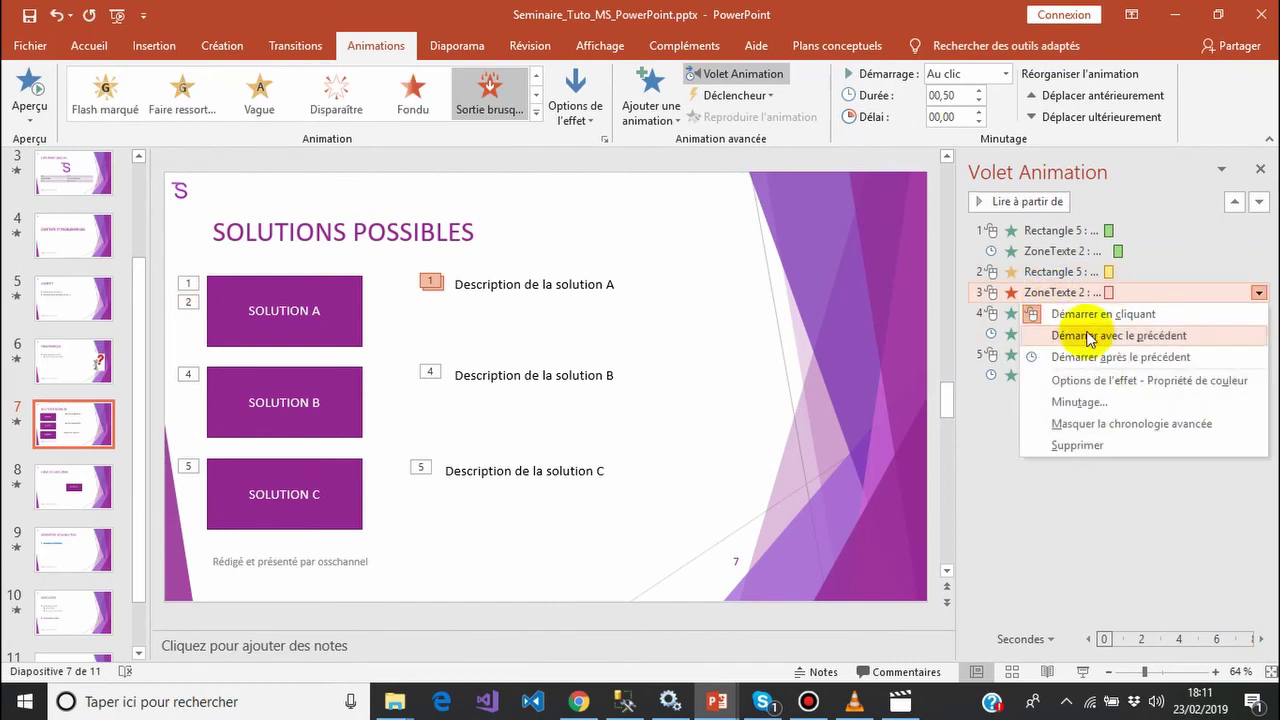
pyautogui.click(1092, 338)
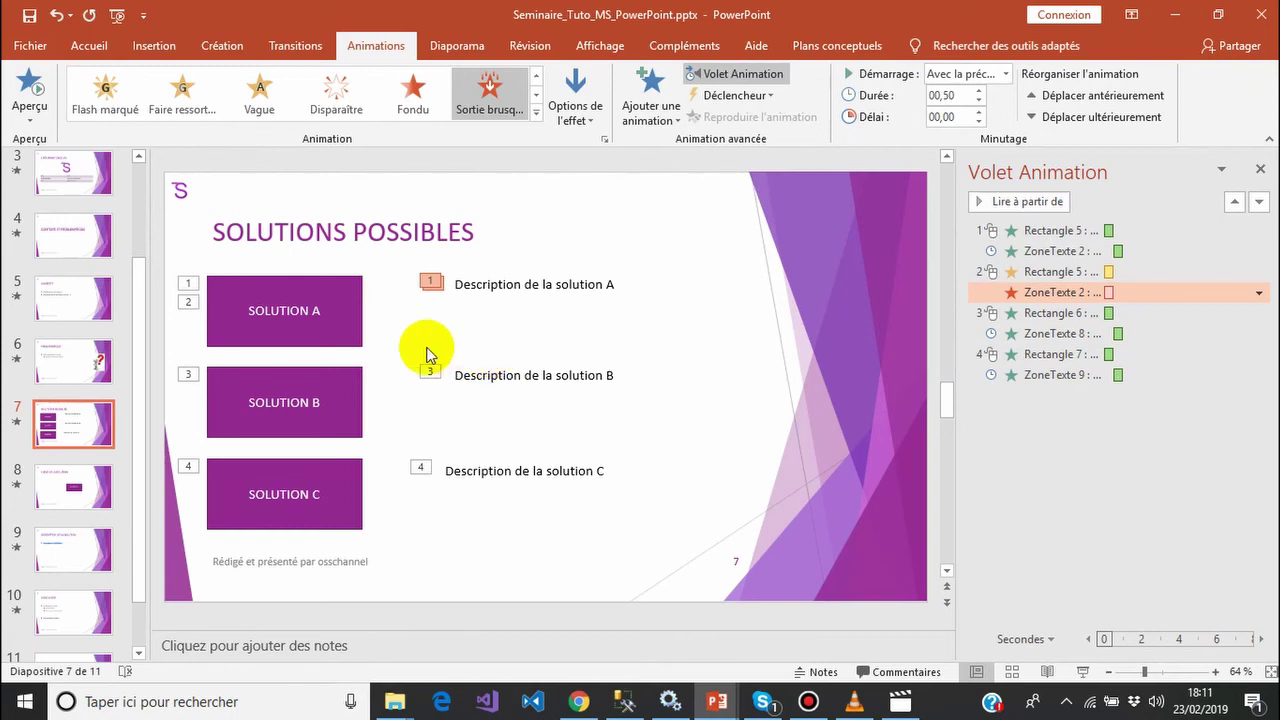
pyautogui.moveTo(1058, 292)
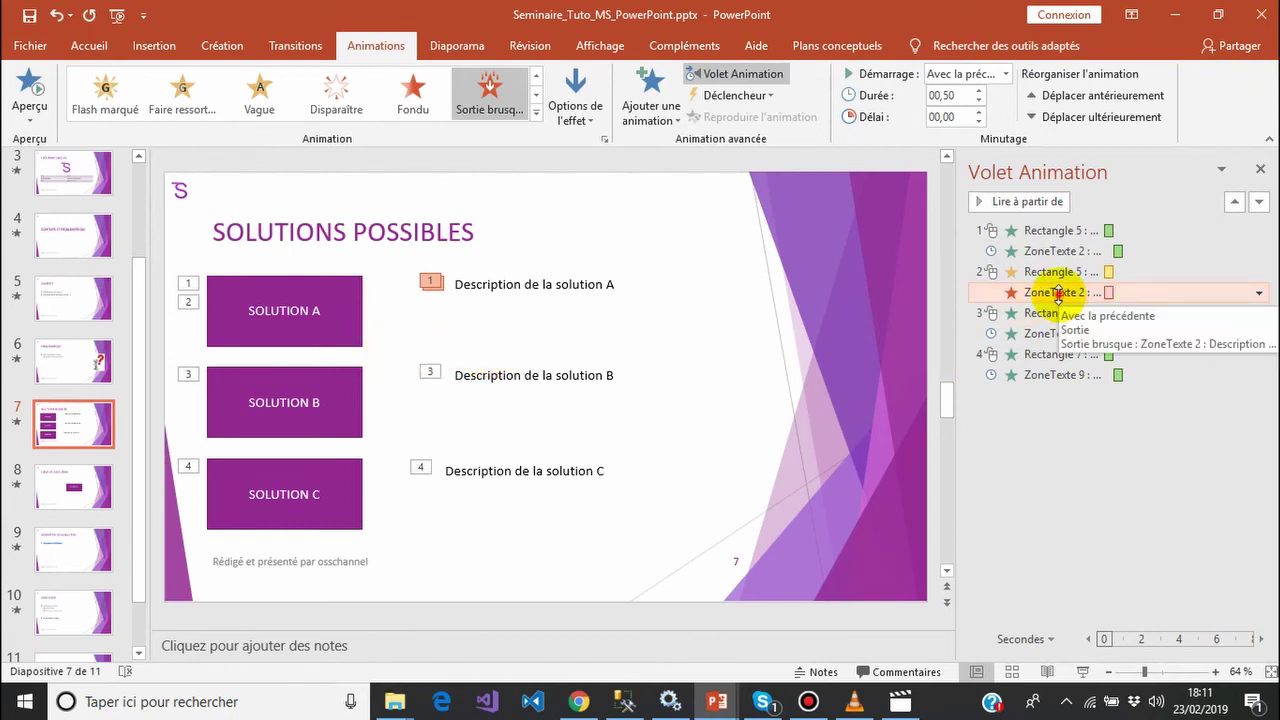
pyautogui.click(1052, 313)
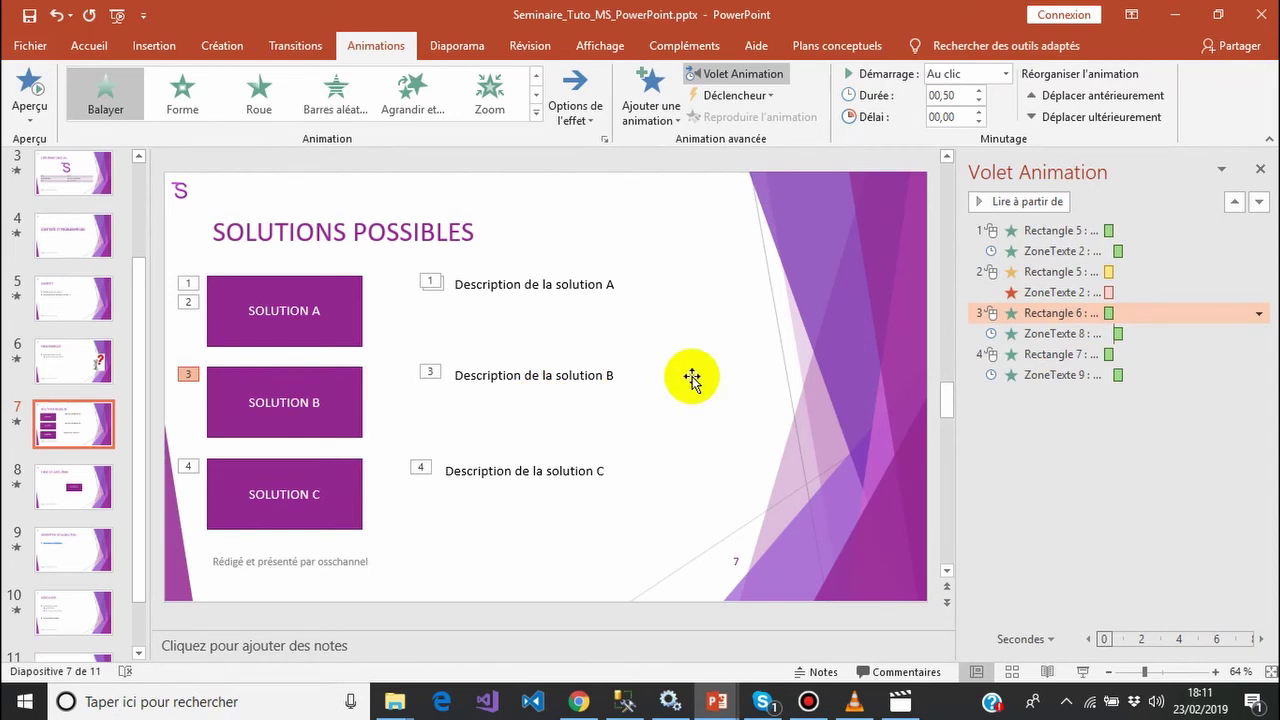
# Keep Description B's fade-in set to start after the previous effect.
pyautogui.click(540, 376)
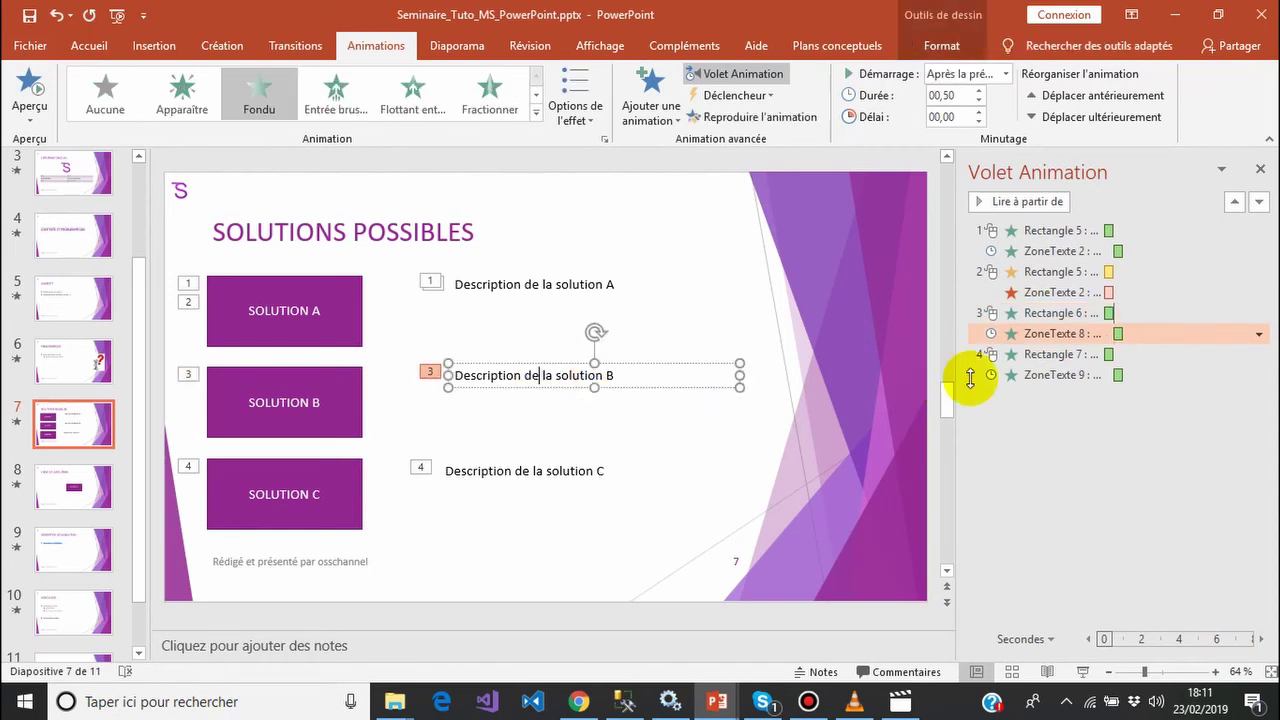
pyautogui.click(1067, 333)
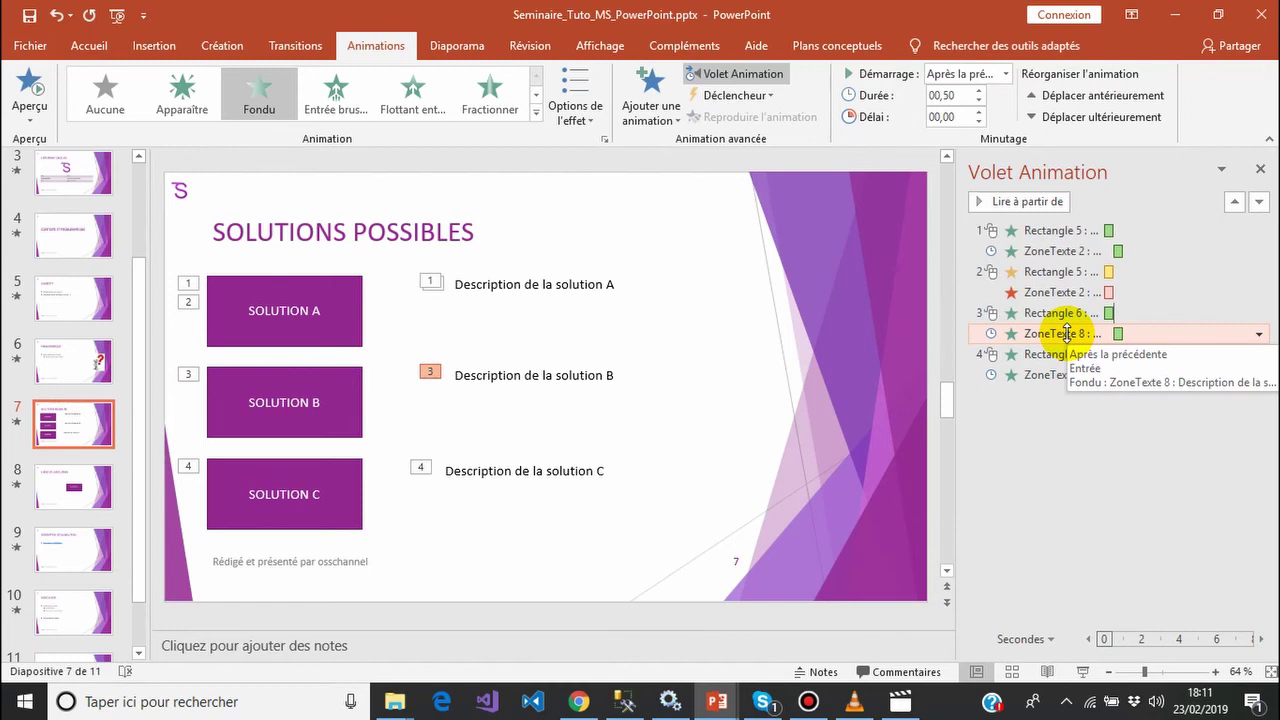
pyautogui.rightClick(1067, 333)
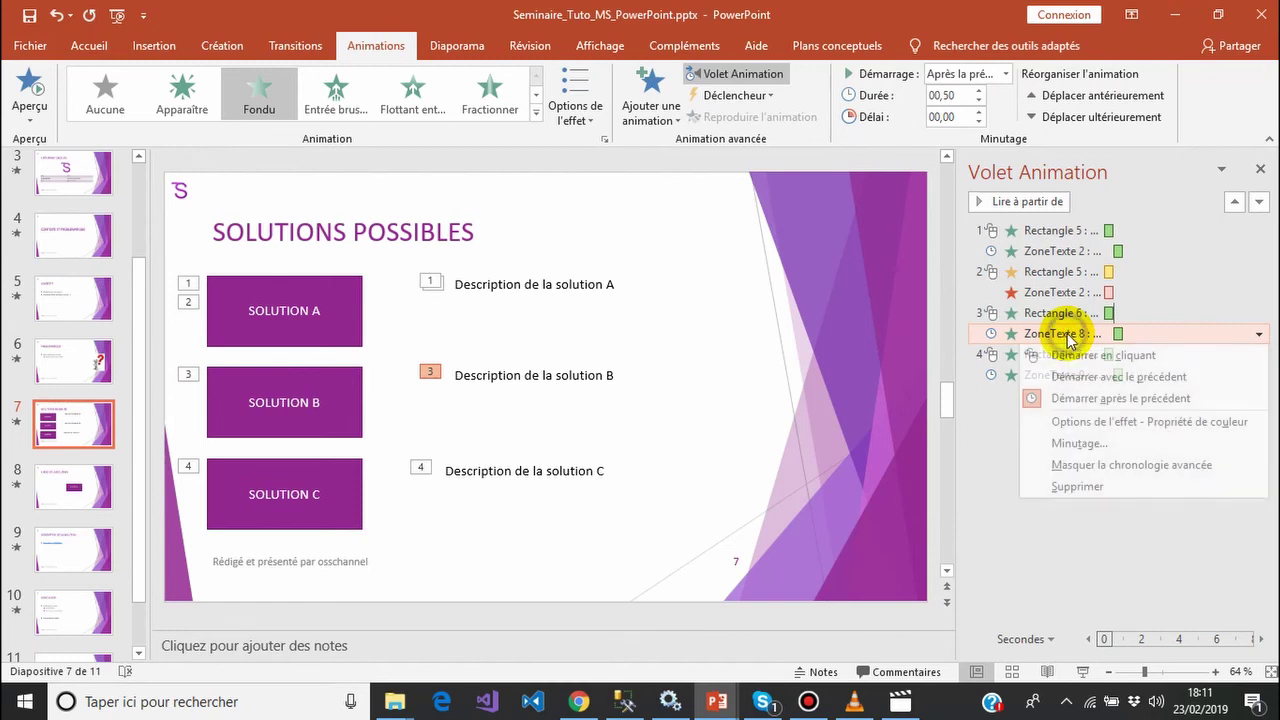
pyautogui.click(998, 343)
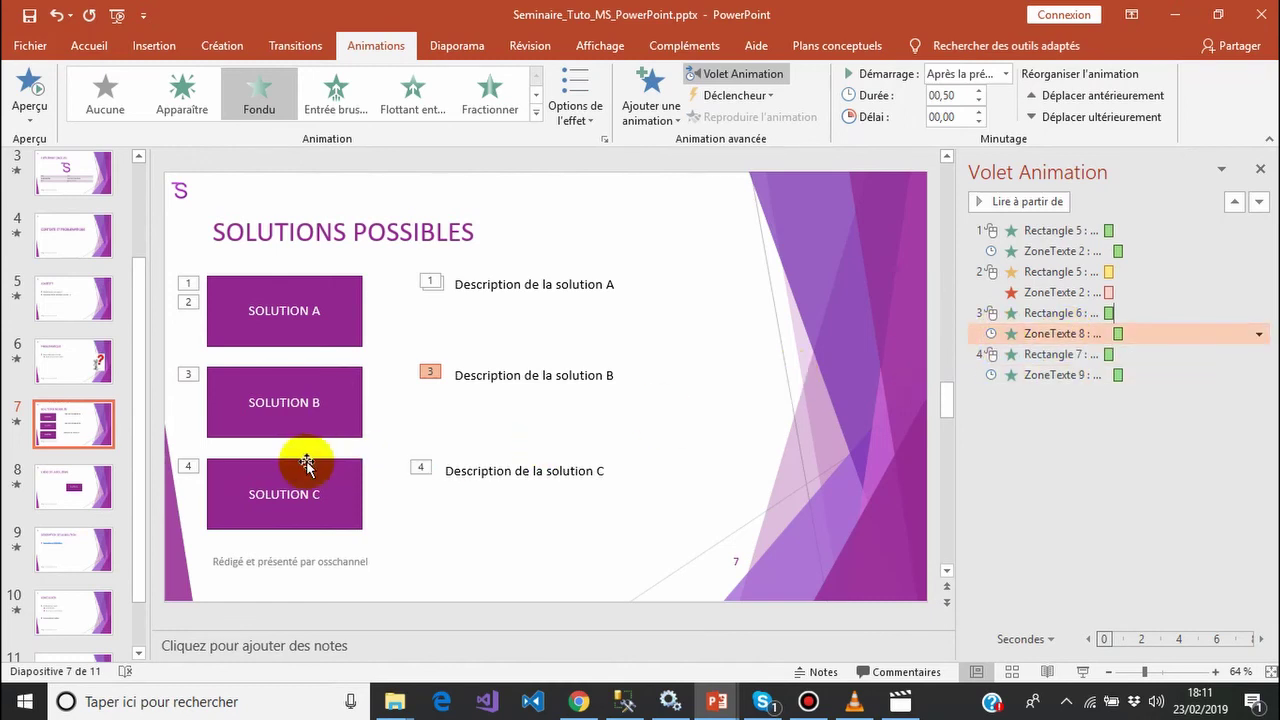
# Add Assombrir to the Solution B box and move it right after Description B's fade-in.
pyautogui.click(279, 428)
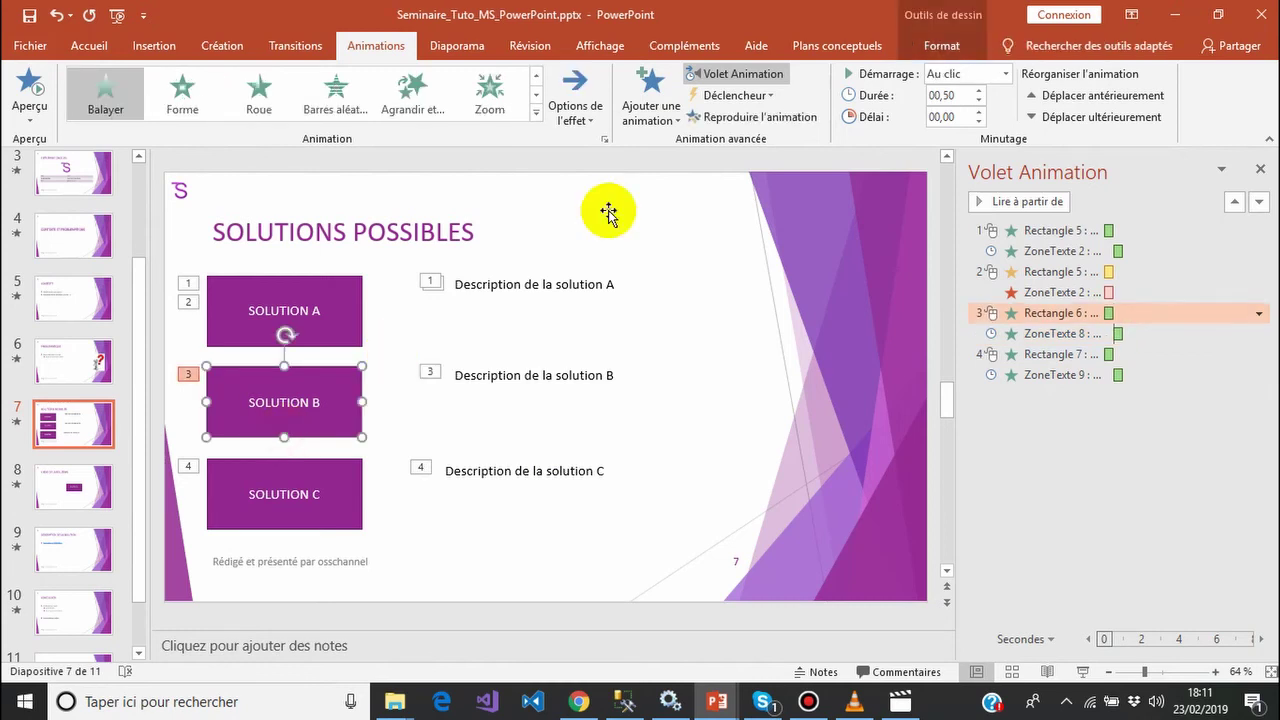
pyautogui.click(652, 118)
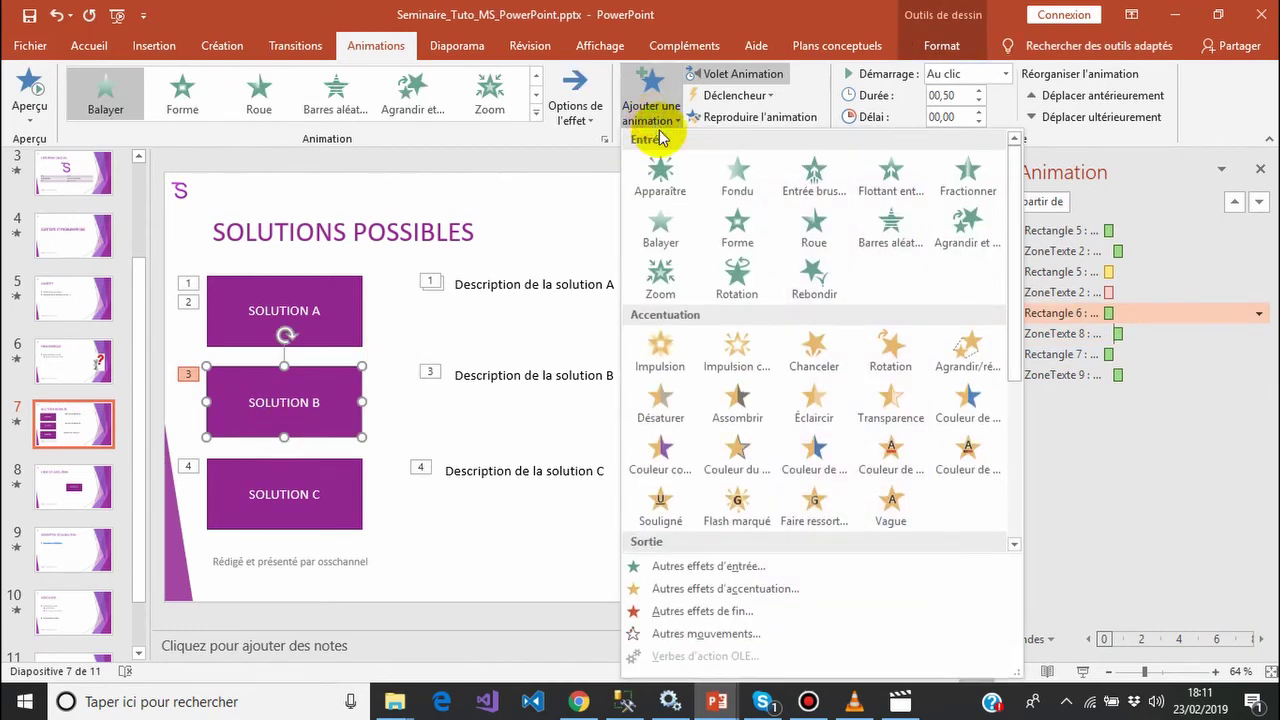
pyautogui.click(746, 402)
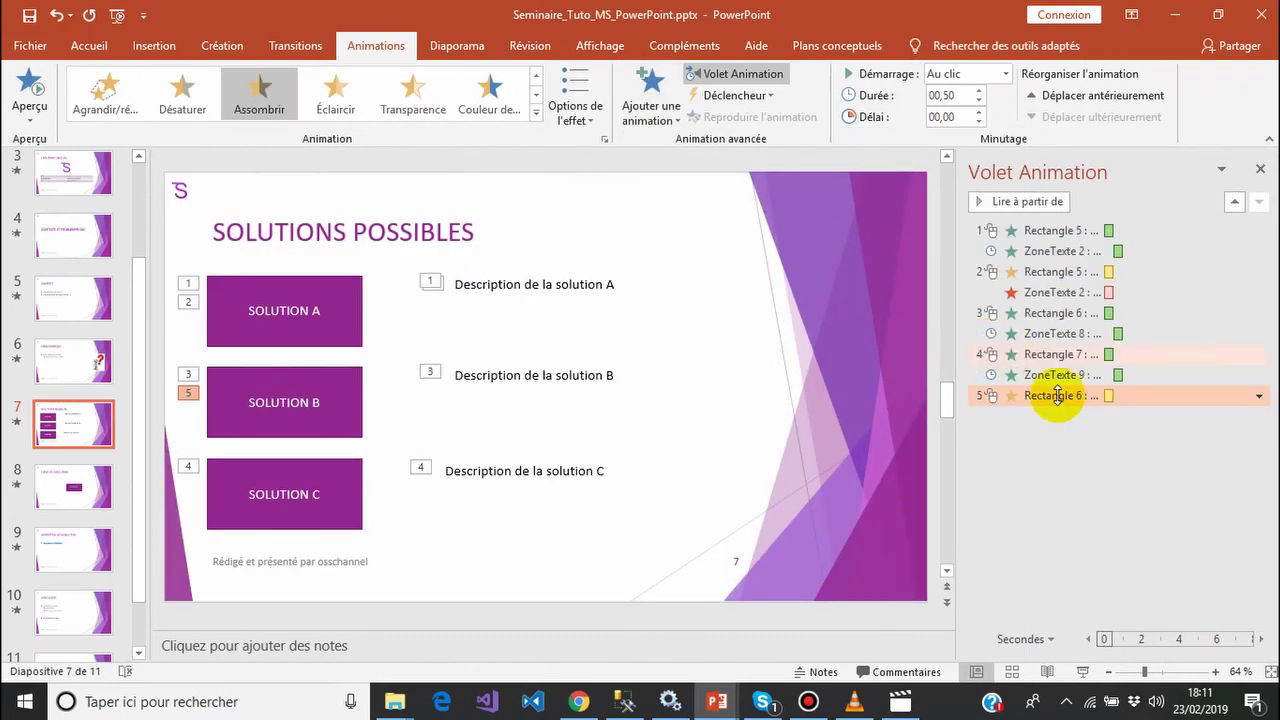
pyautogui.moveTo(1050, 396); pyautogui.dragTo(1055, 350)
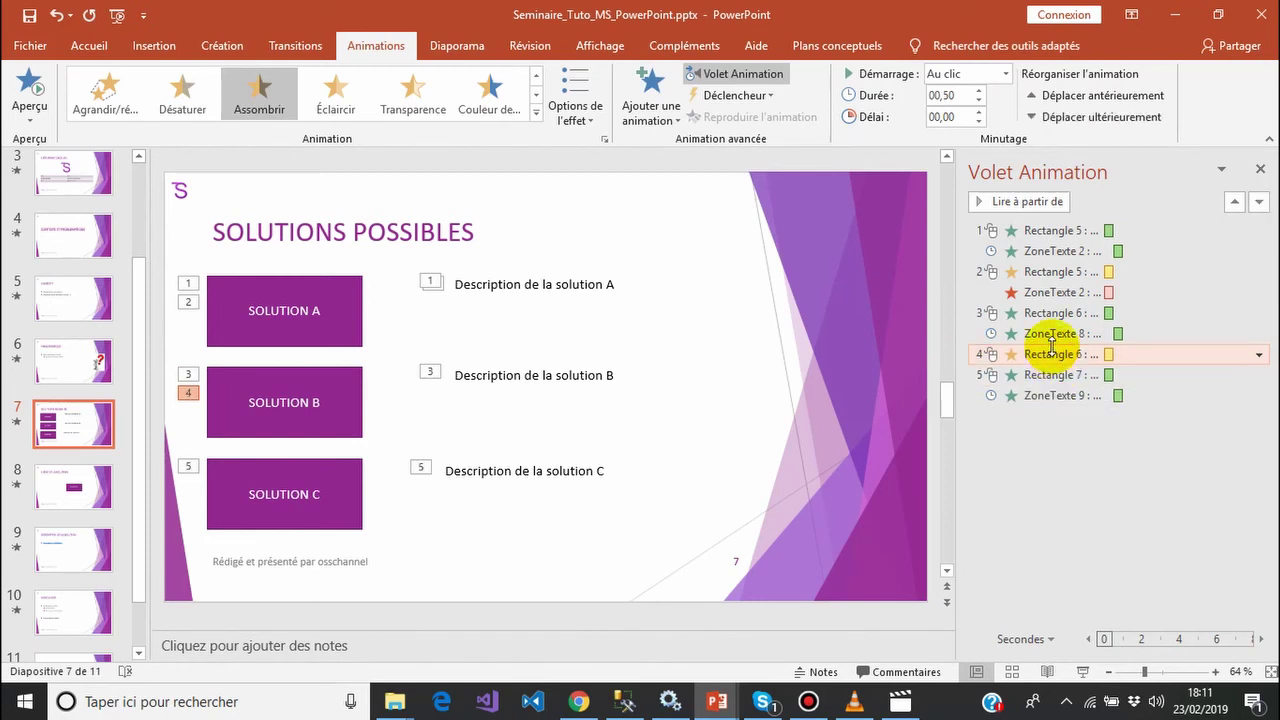
# Add a Flottant sortie exit to Description B, placed after Solution B's darkening, starting with previous.
pyautogui.click(491, 377)
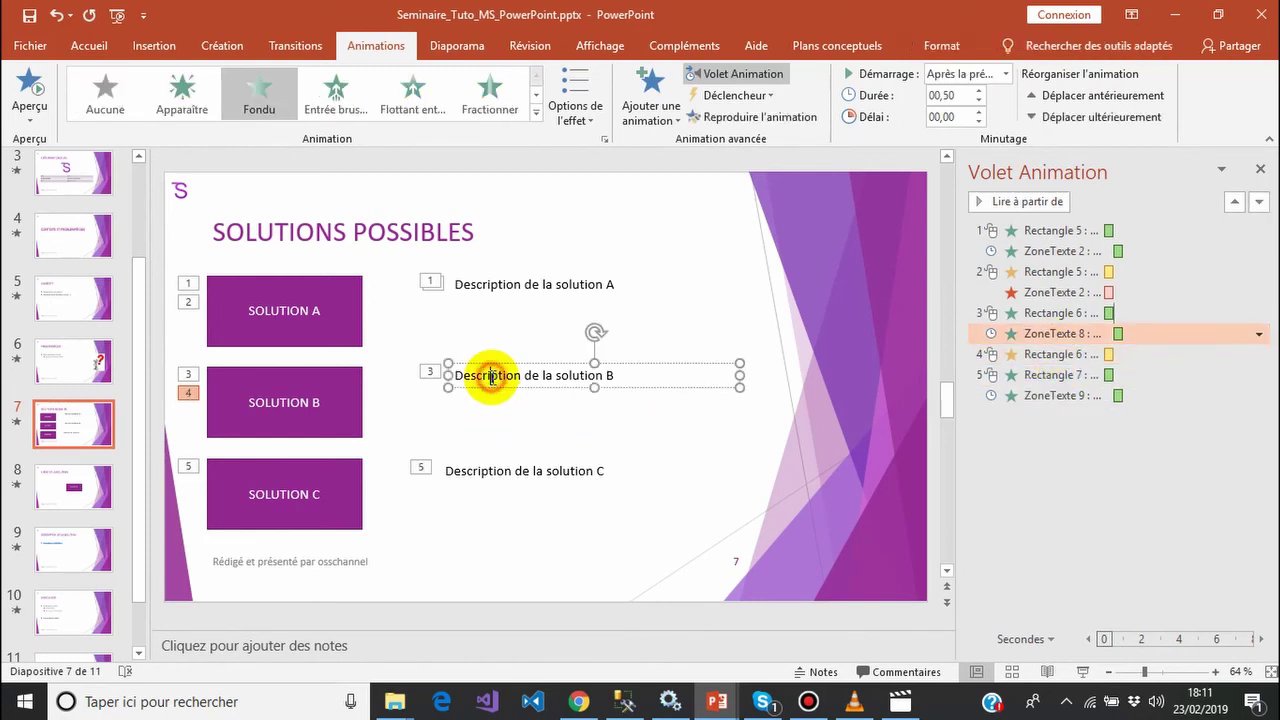
pyautogui.click(645, 100)
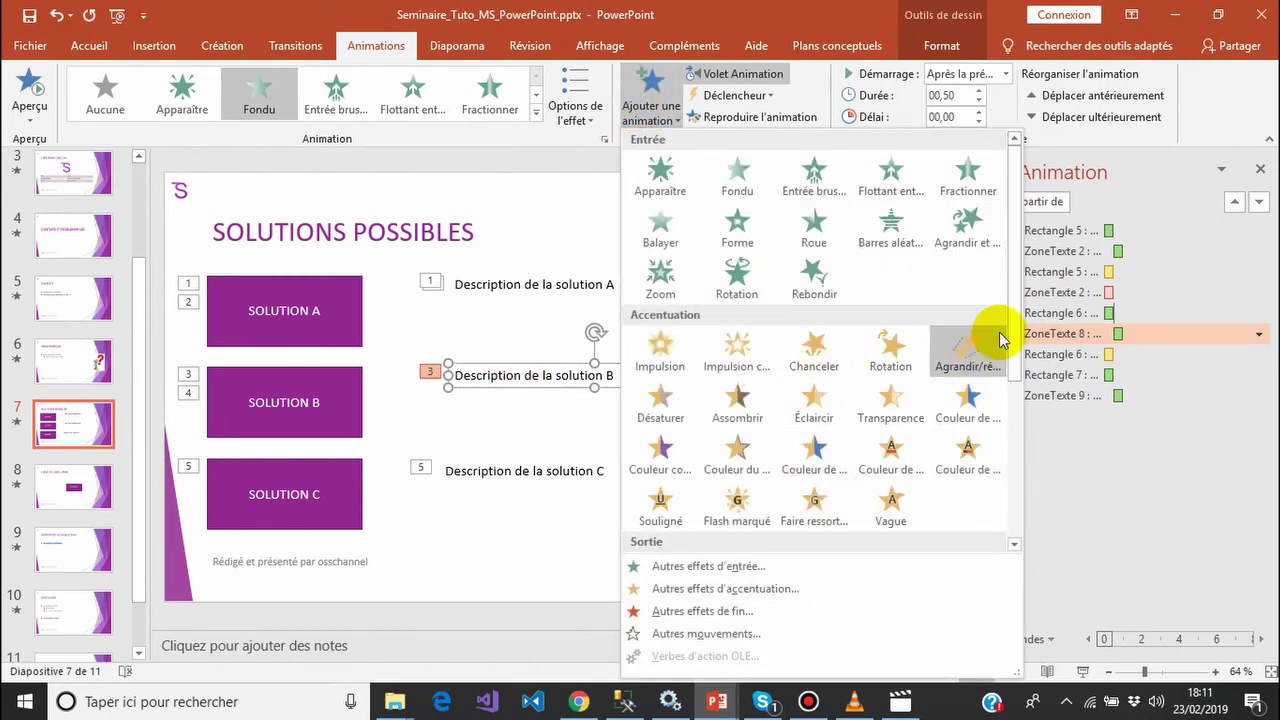
pyautogui.moveTo(1013, 345); pyautogui.dragTo(1020, 506)
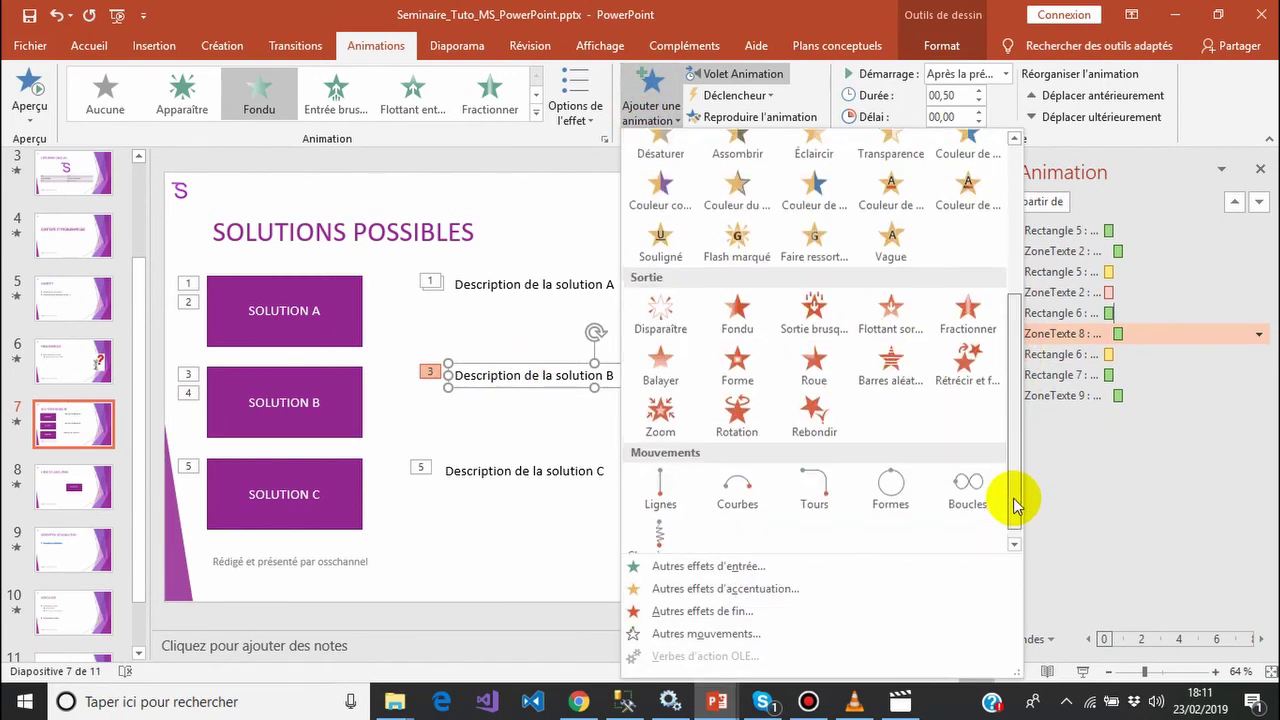
pyautogui.click(891, 330)
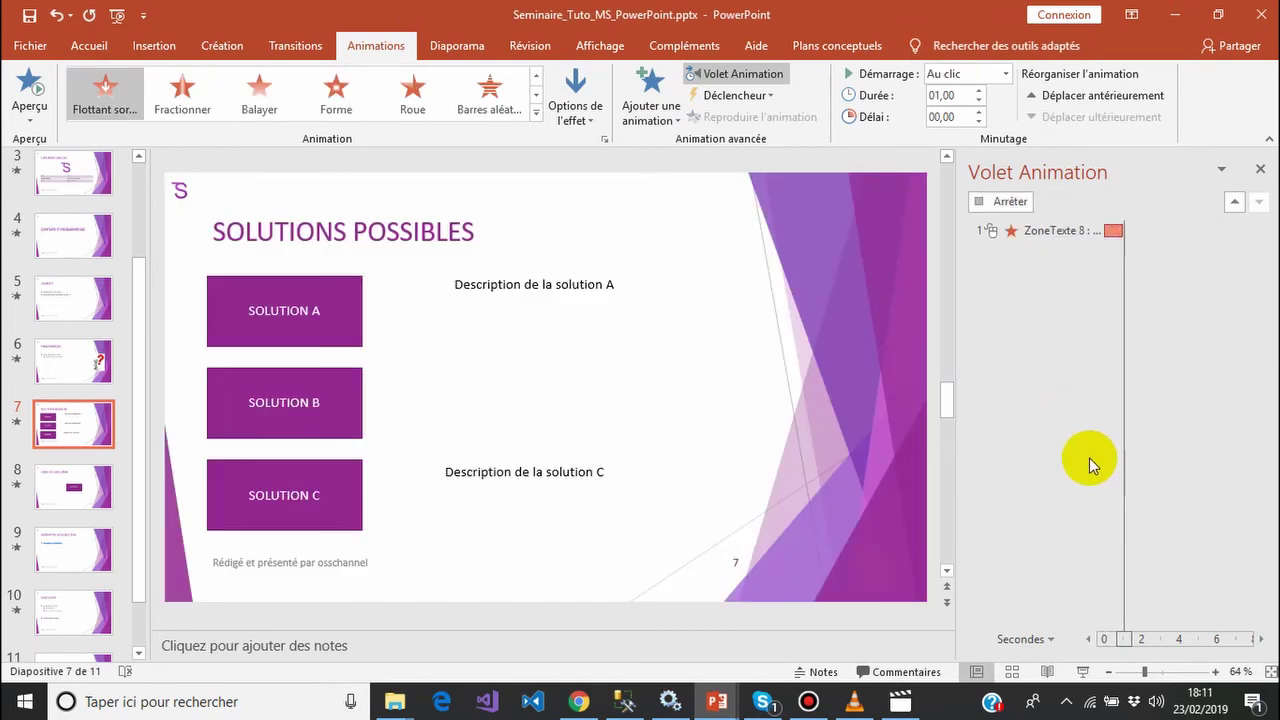
pyautogui.moveTo(1062, 416); pyautogui.dragTo(1051, 370)
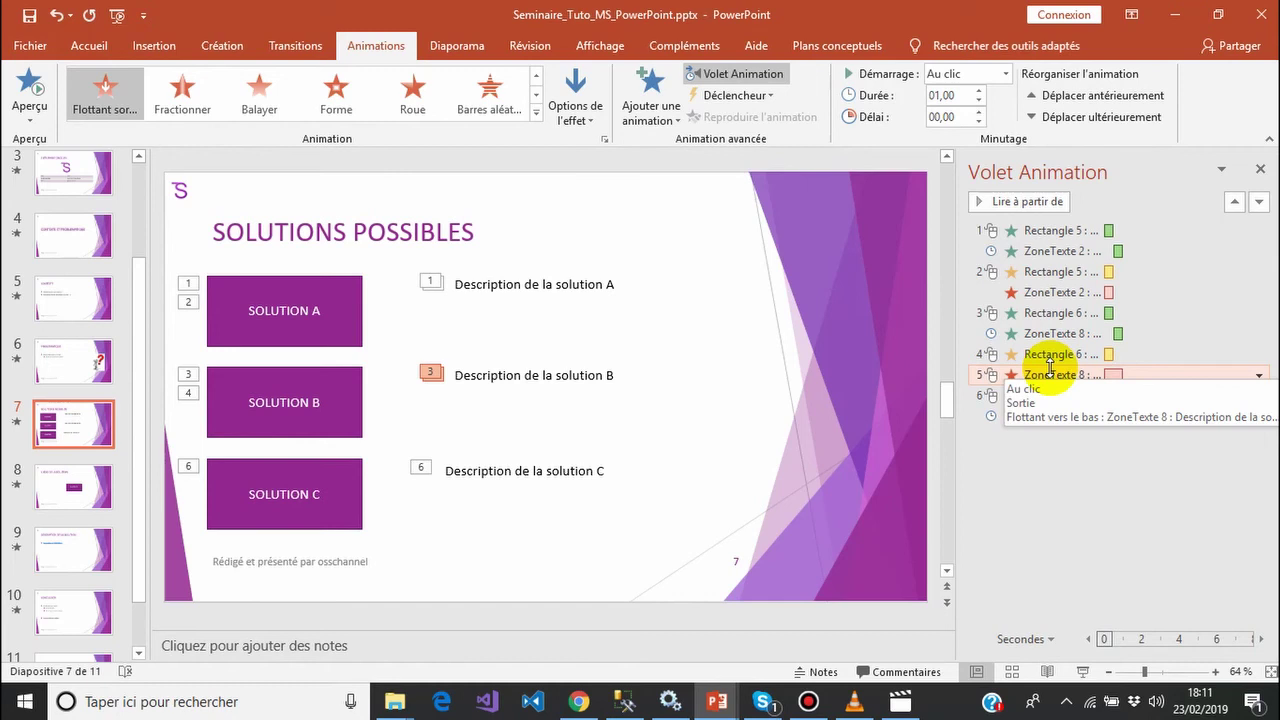
pyautogui.rightClick(1030, 382)
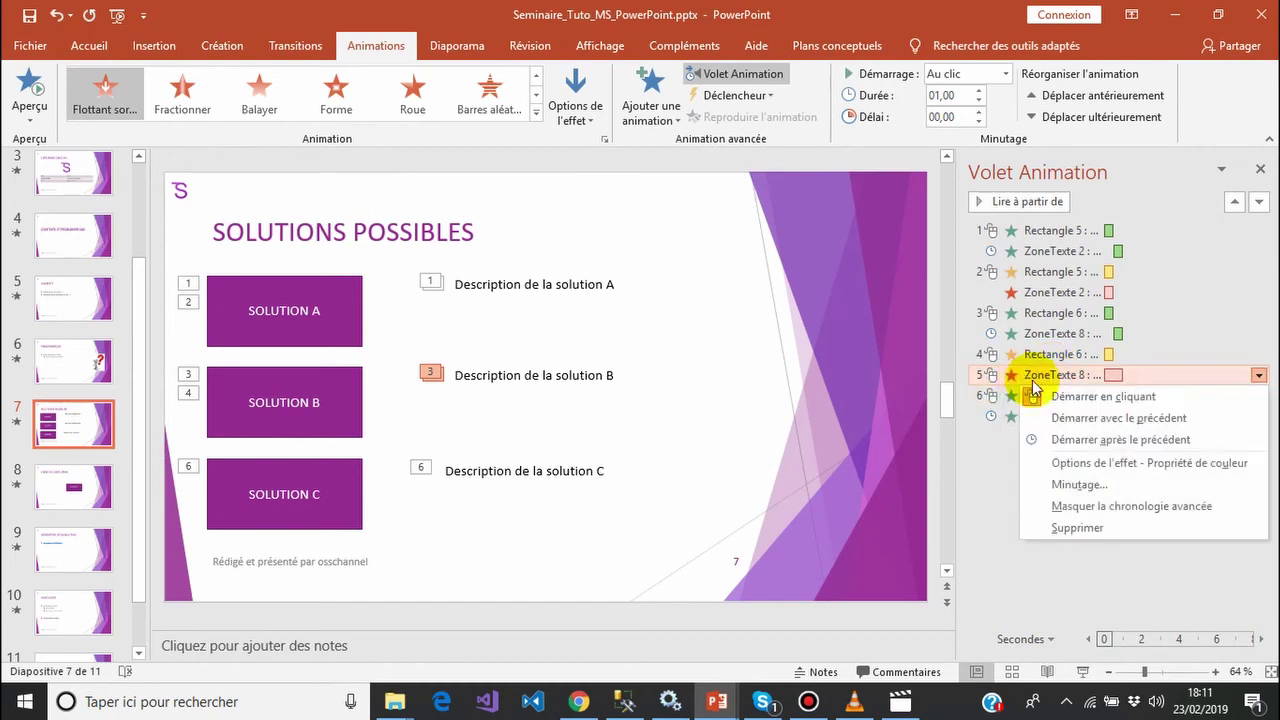
pyautogui.click(1068, 418)
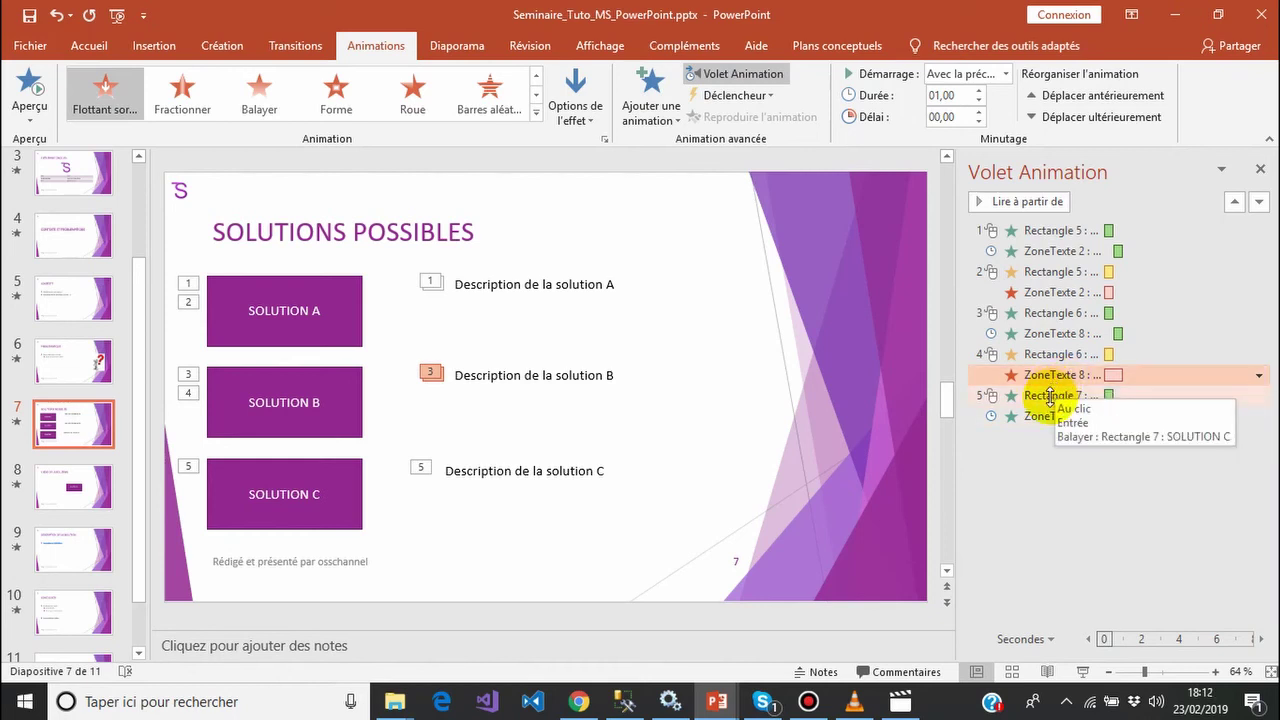
# Set the Solution C and Solution B entrances to Démarrer après le précédent.
pyautogui.click(1050, 397)
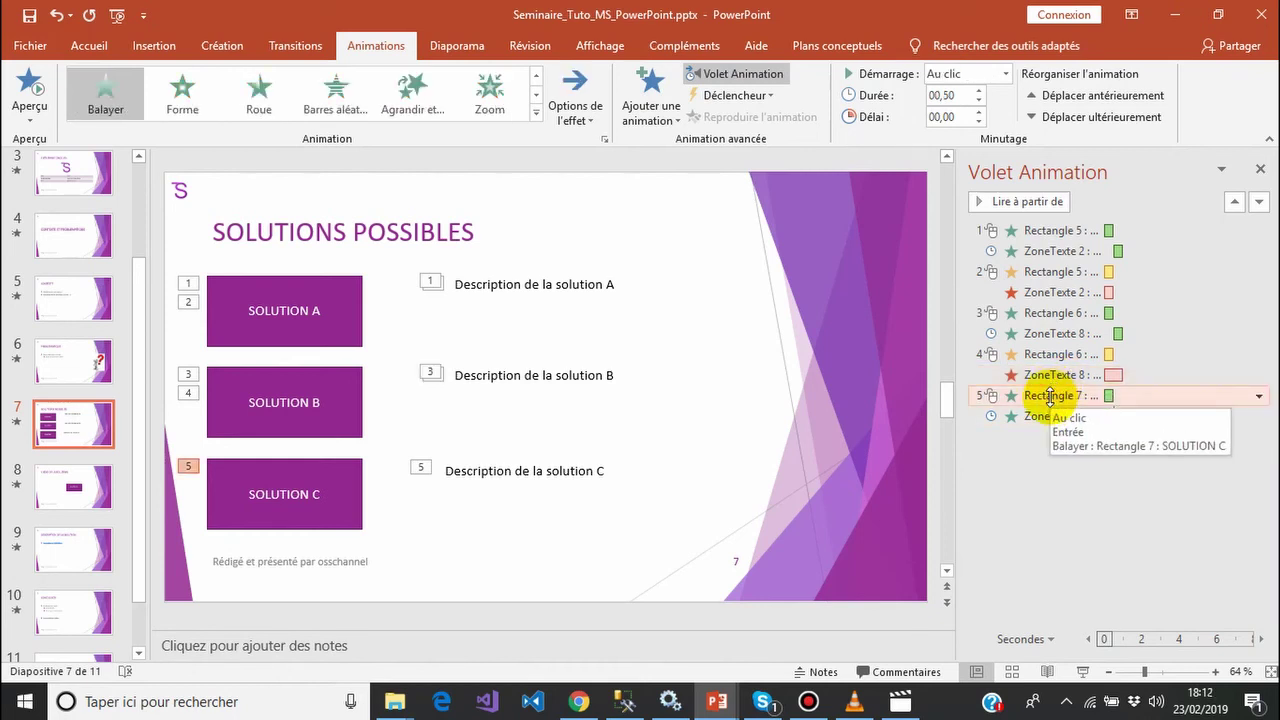
pyautogui.rightClick(1050, 396)
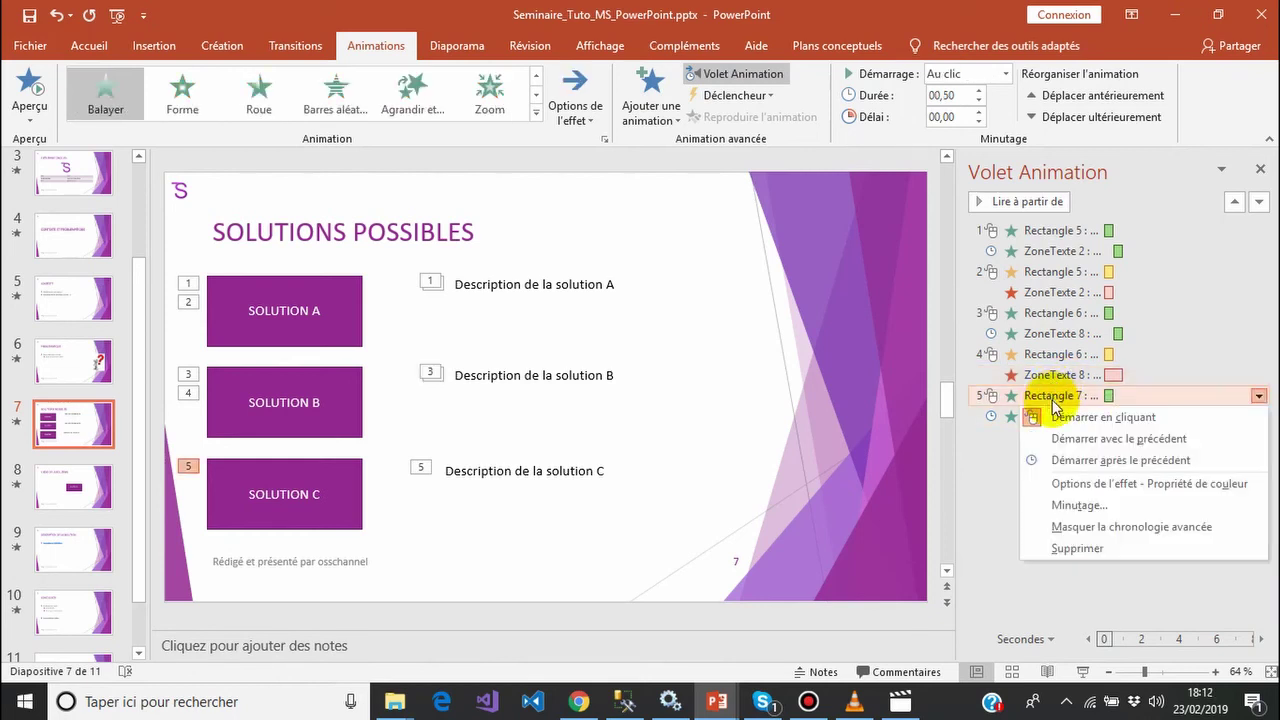
pyautogui.click(1092, 462)
pyautogui.click(1032, 316)
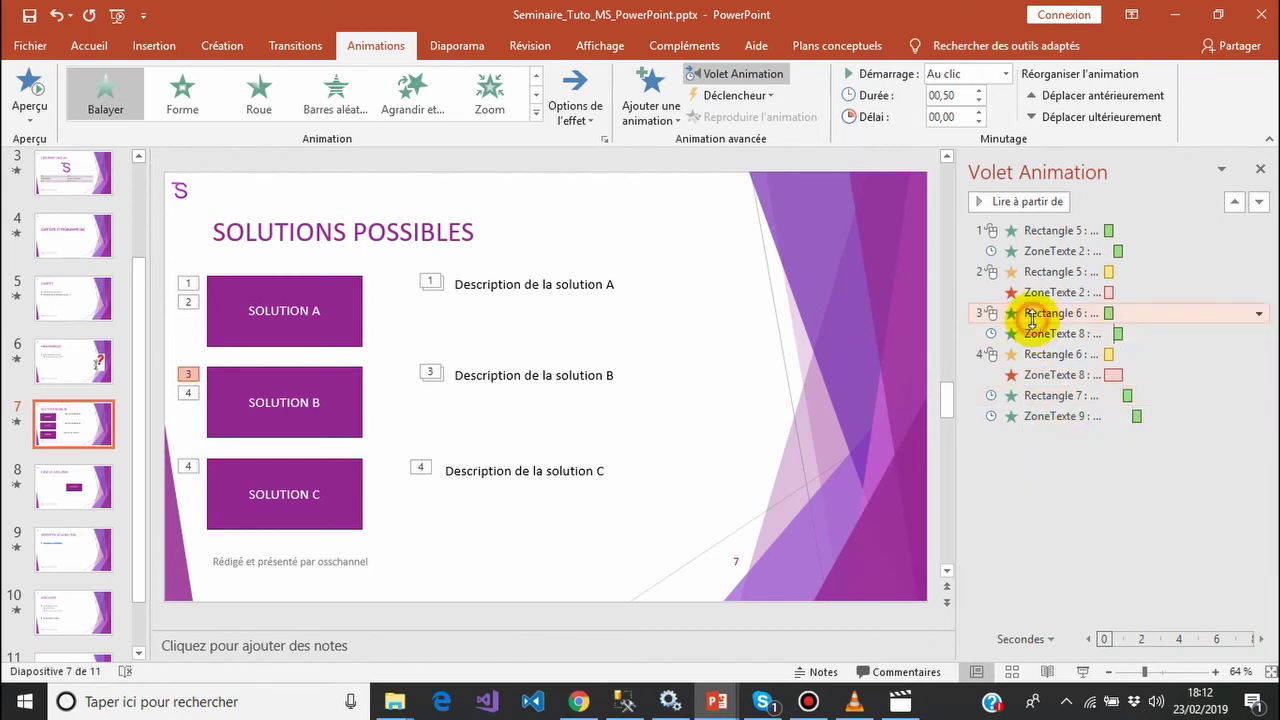
pyautogui.rightClick(1032, 316)
pyautogui.click(1064, 374)
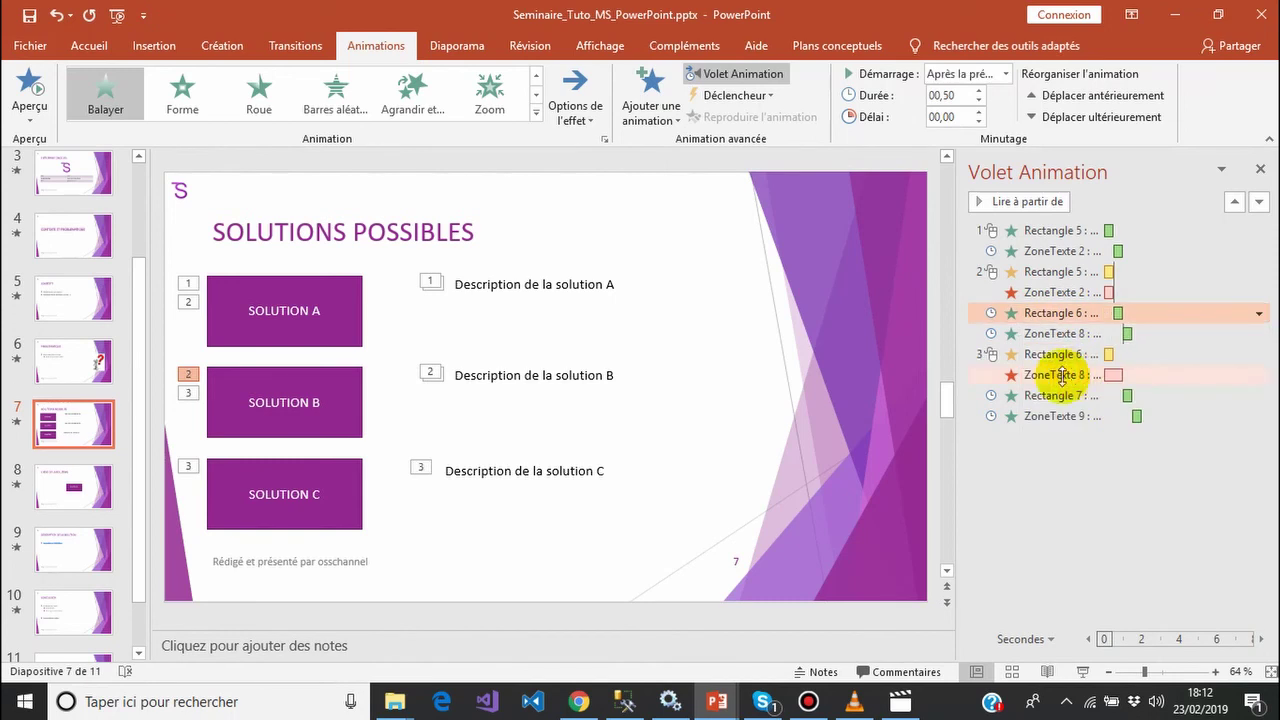
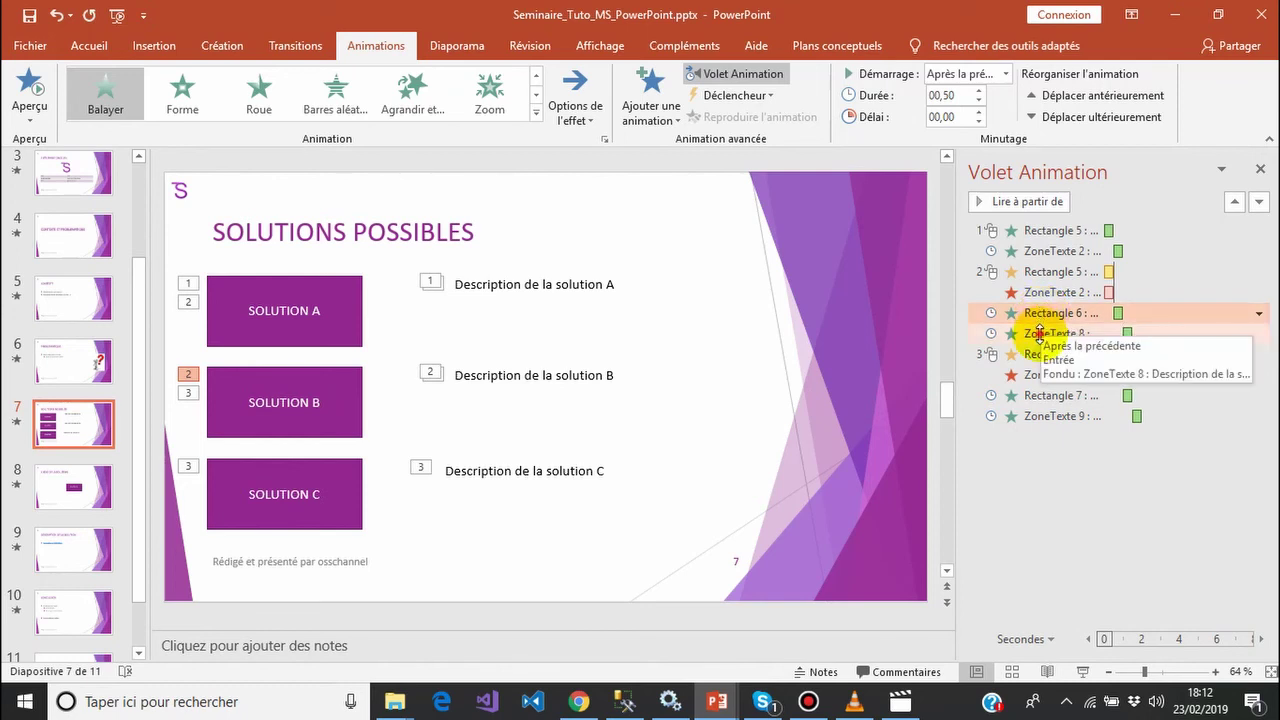
# Review the SOLUTION B and SOLUTION C animations in the animation list.
pyautogui.click(1040, 333)
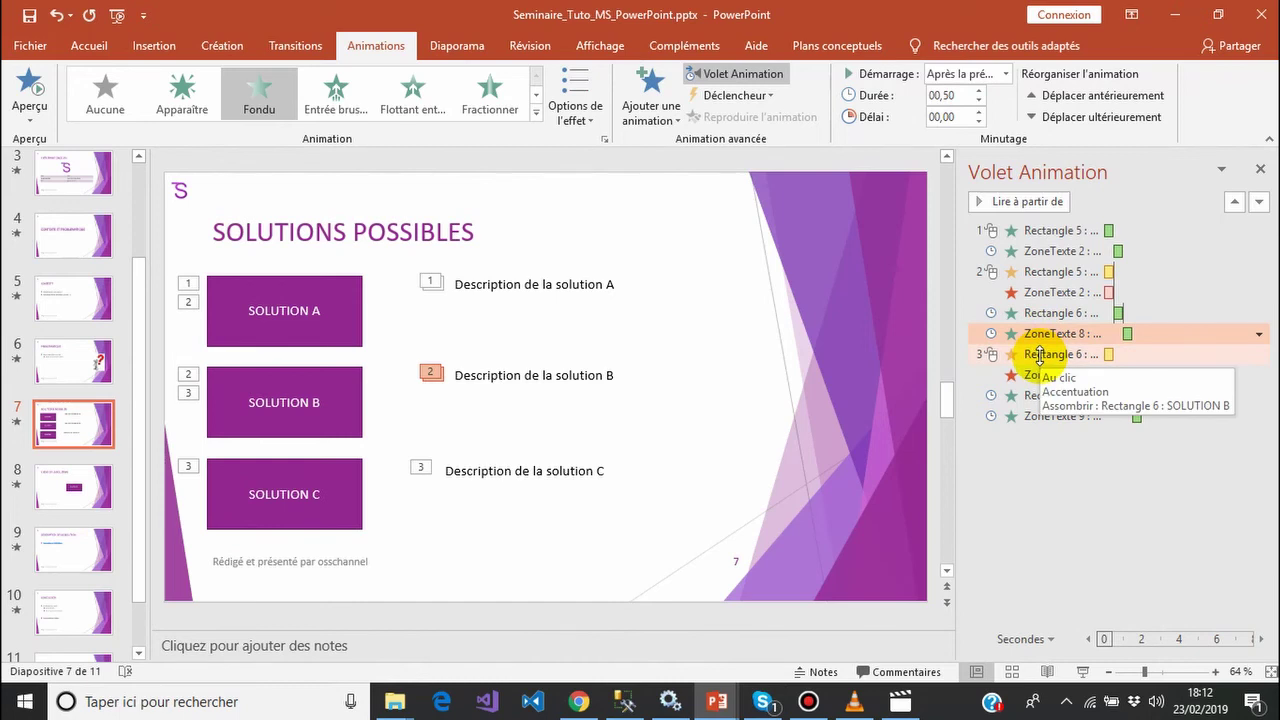
pyautogui.click(1040, 354)
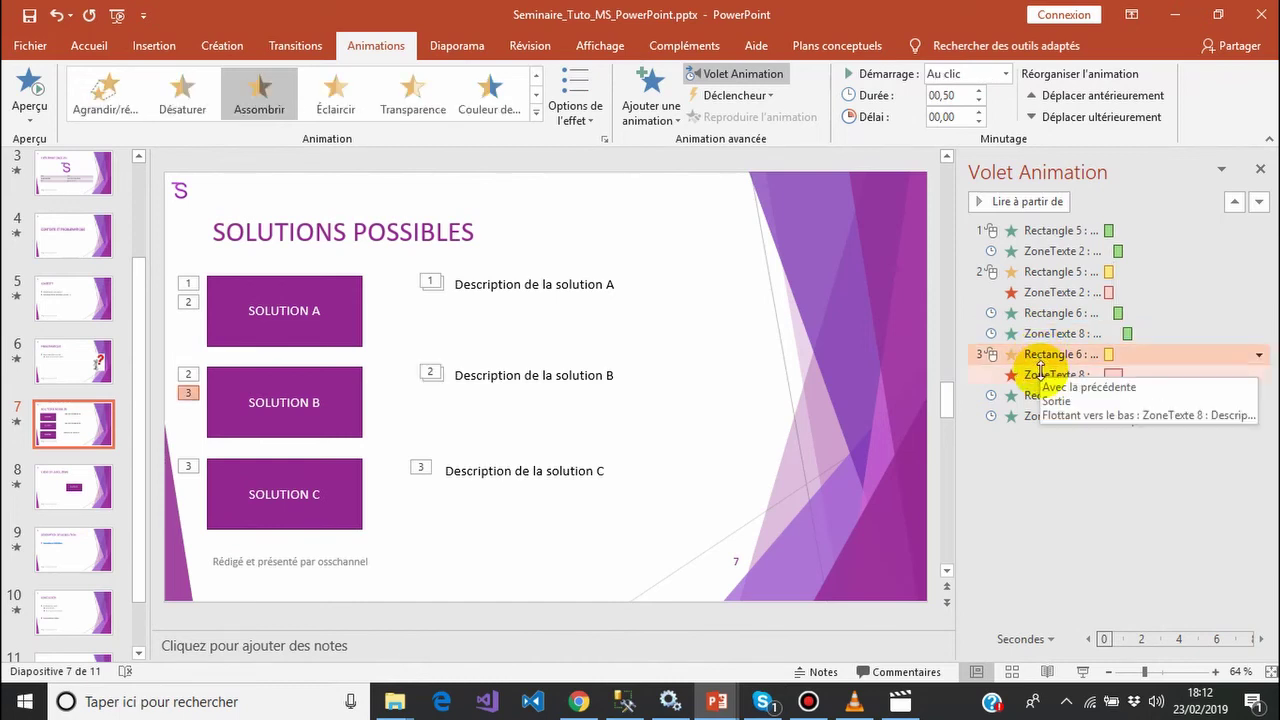
pyautogui.click(1040, 374)
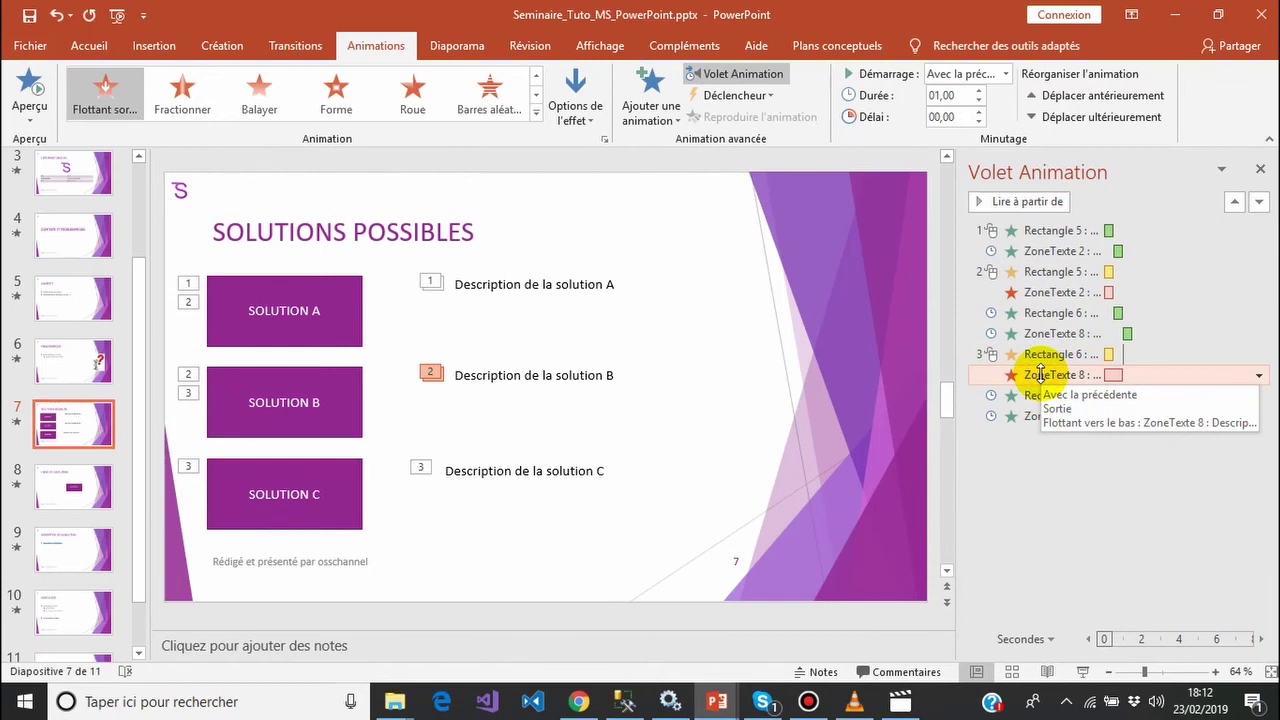
pyautogui.click(1041, 395)
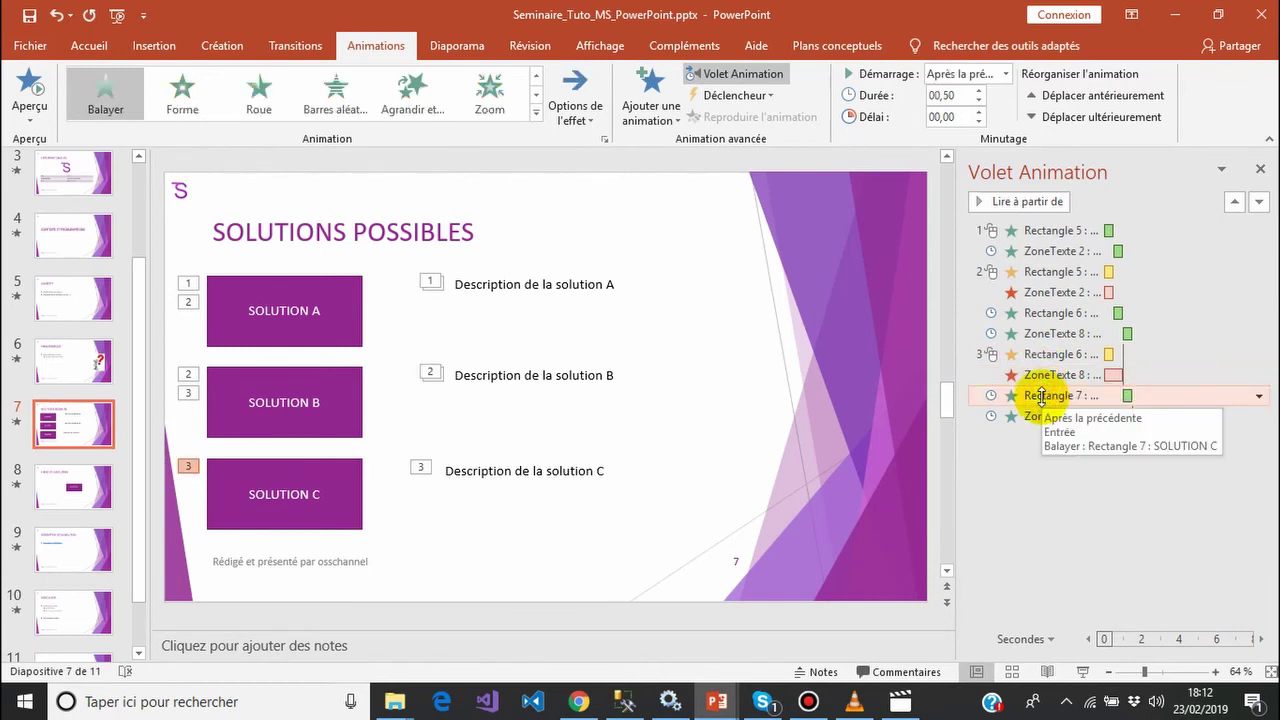
pyautogui.click(1048, 416)
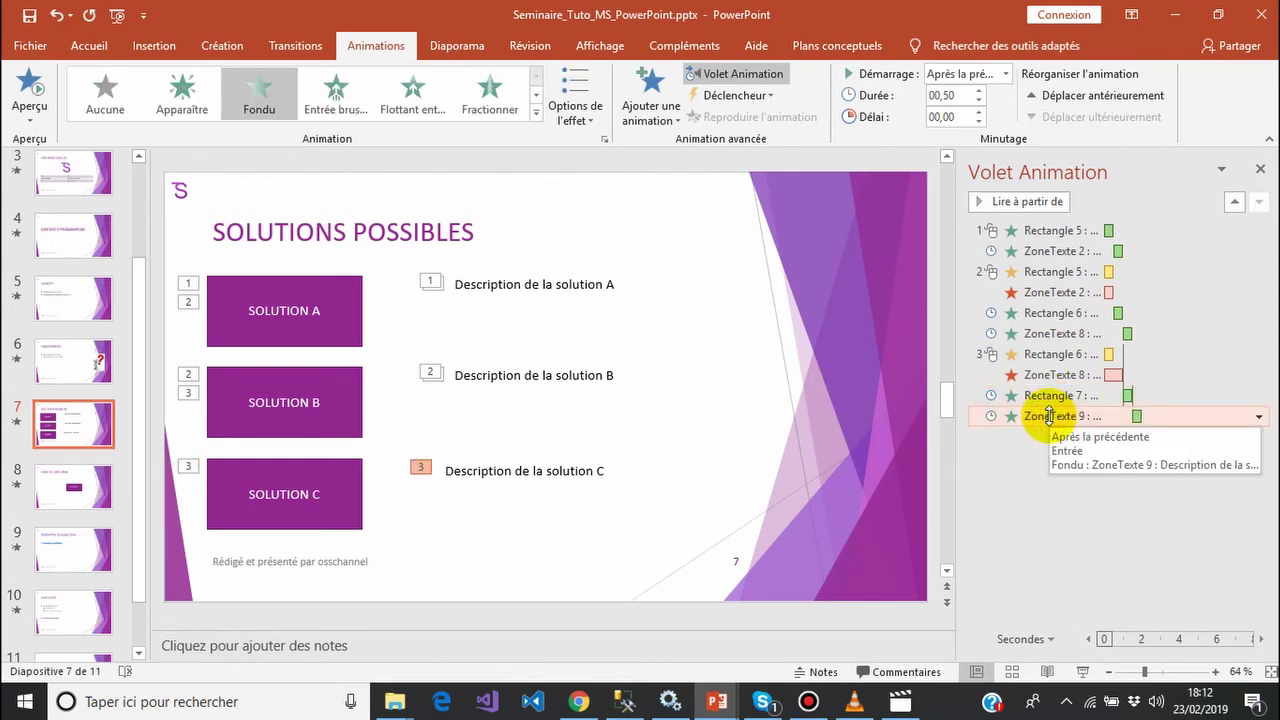
pyautogui.click(774, 507)
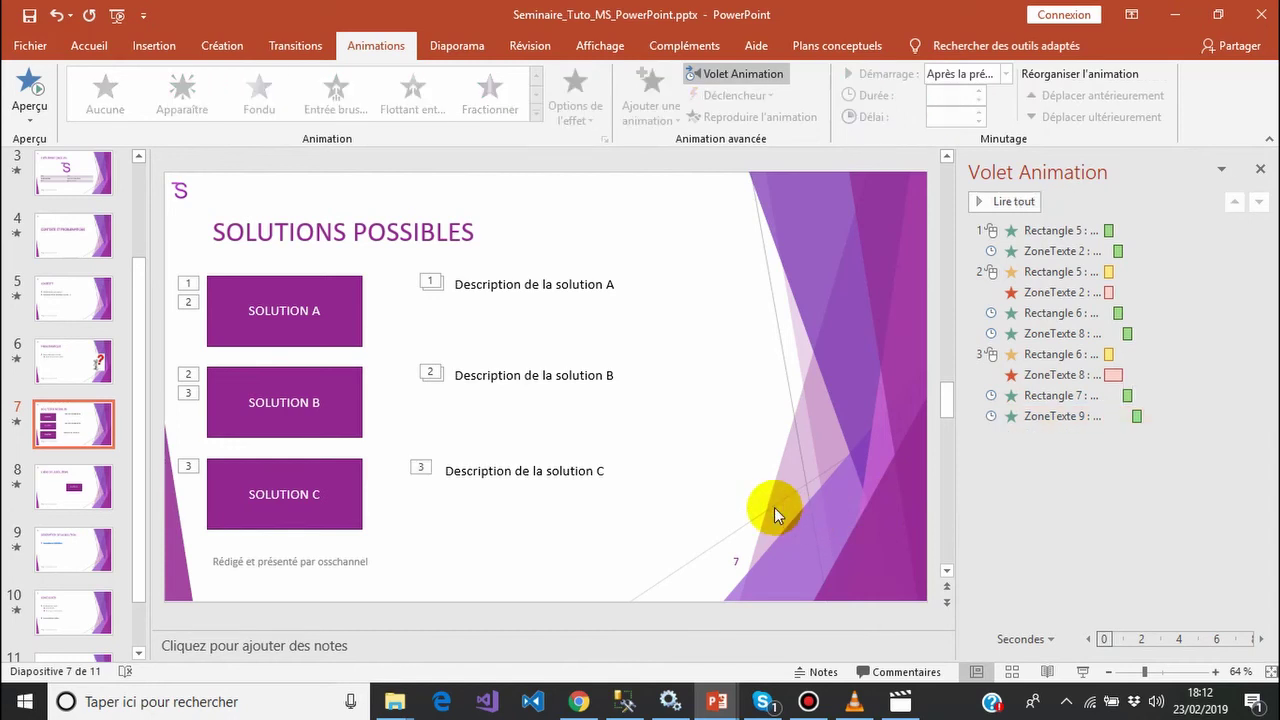
# Preview the current slide as a slideshow to check the B and C reveals.
pyautogui.hotkey('shift', 'F5')
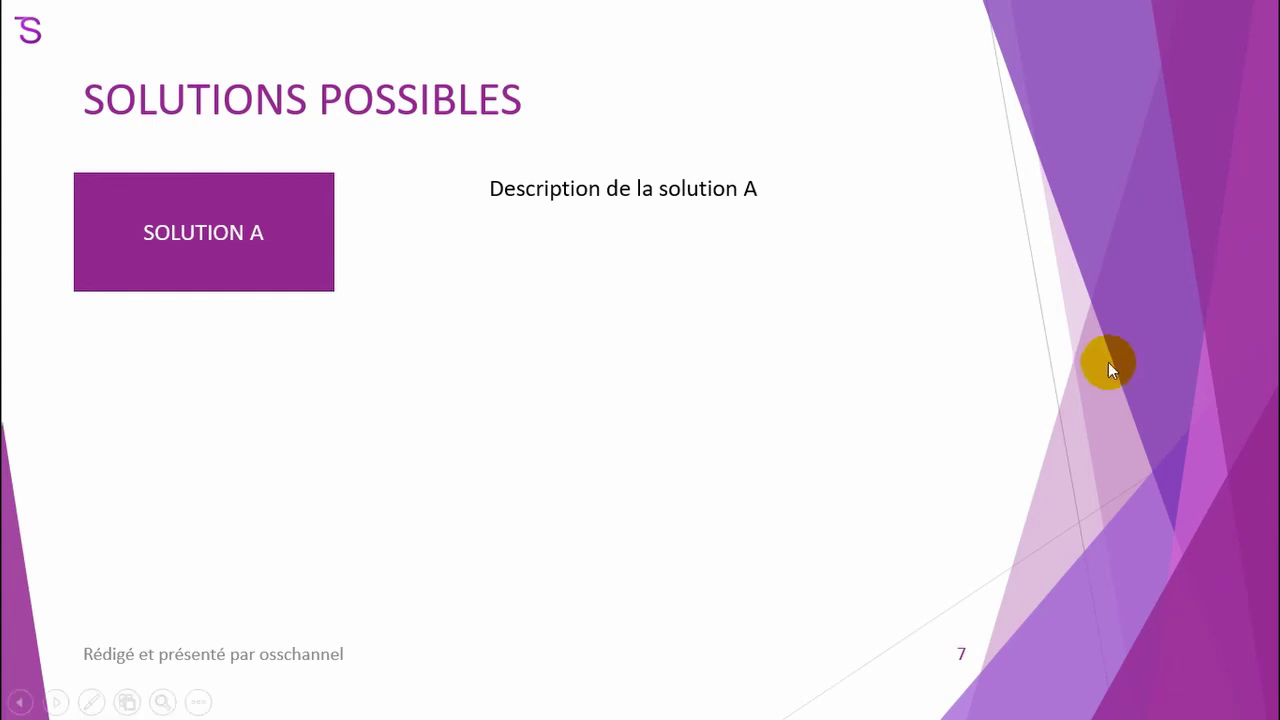
pyautogui.click(1081, 368)
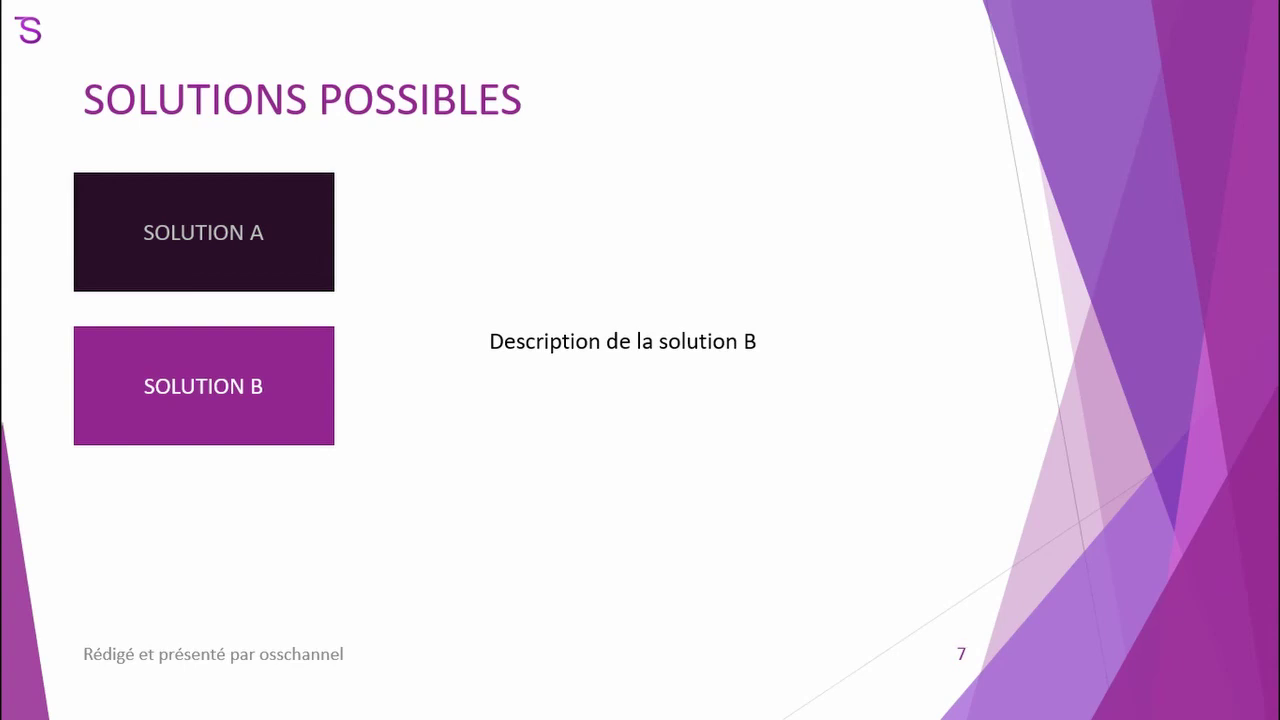
pyautogui.press('Right')
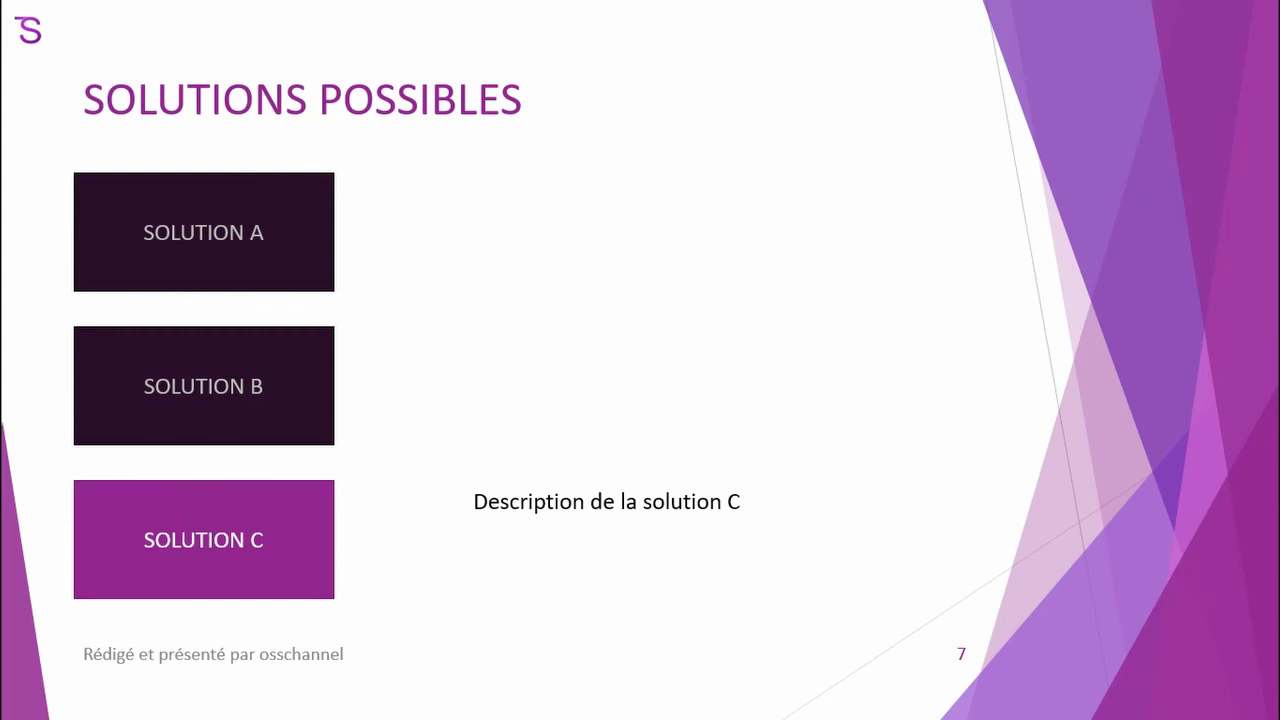
pyautogui.press('Escape')
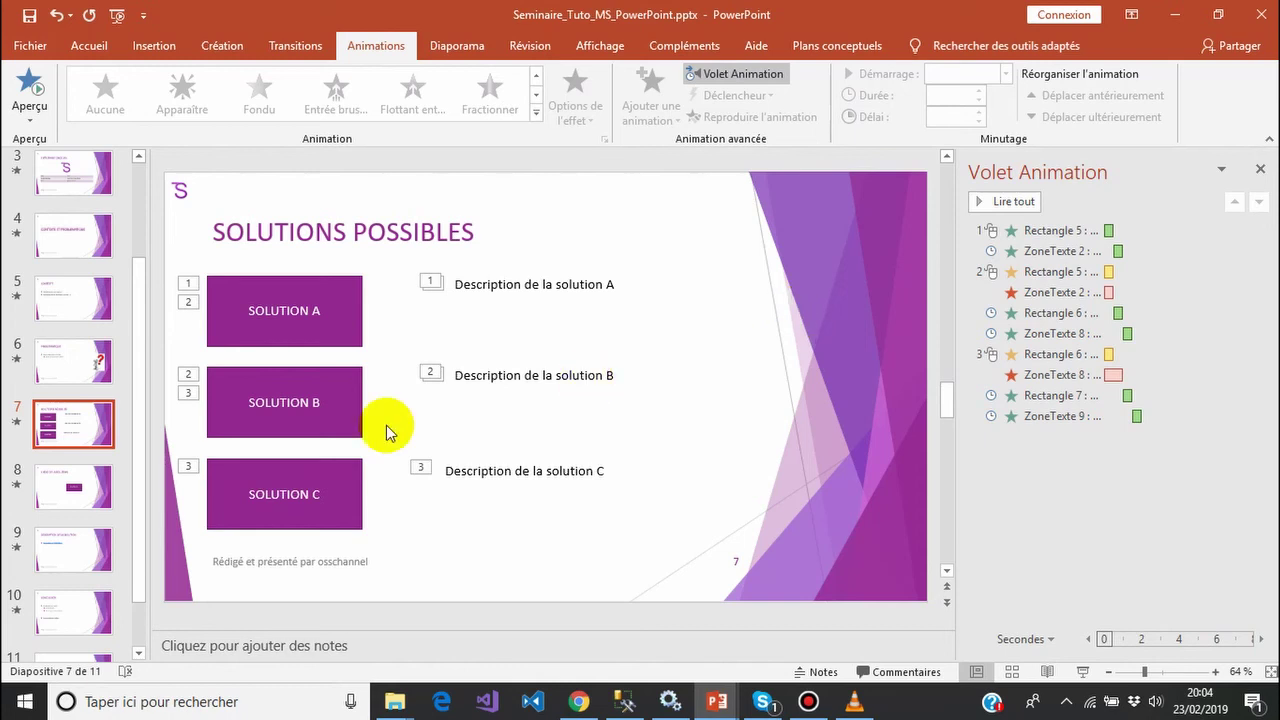
# On slide 8, duplicate the SOLUTION B box twice, placing copies left and right.
pyautogui.click(72, 497)
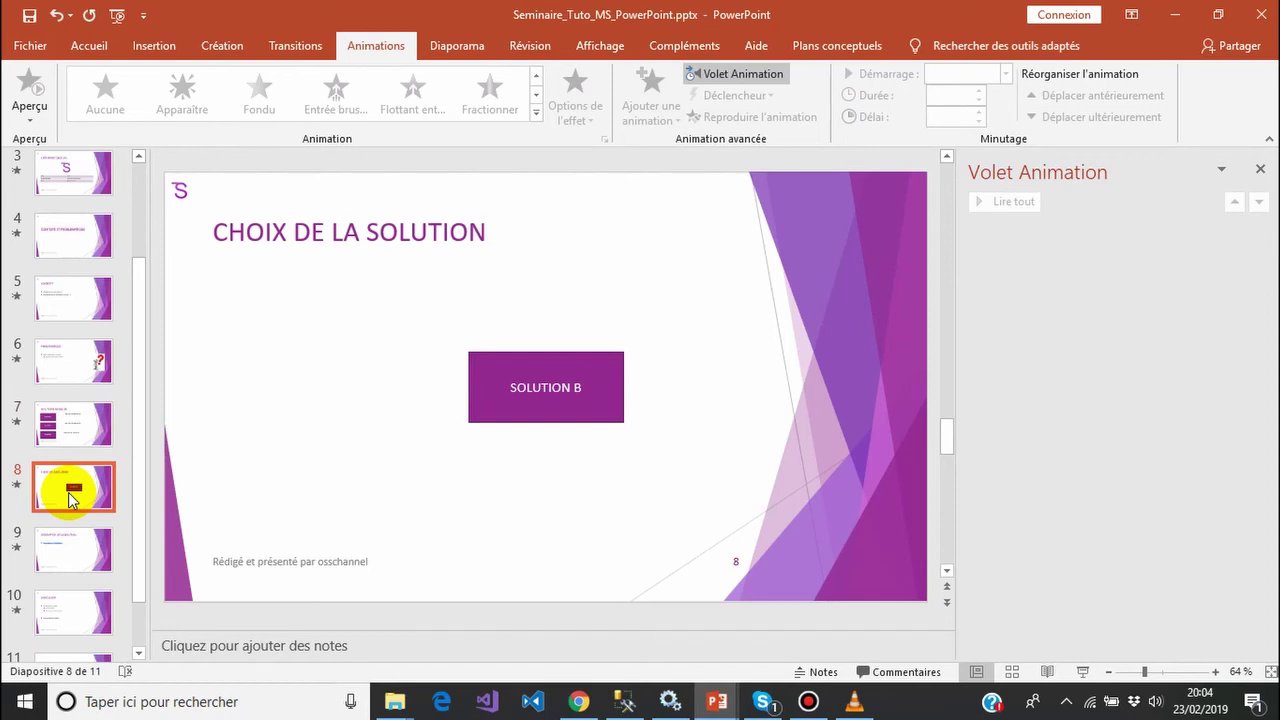
pyautogui.click(532, 364)
pyautogui.hotkey('ctrl', 'd')
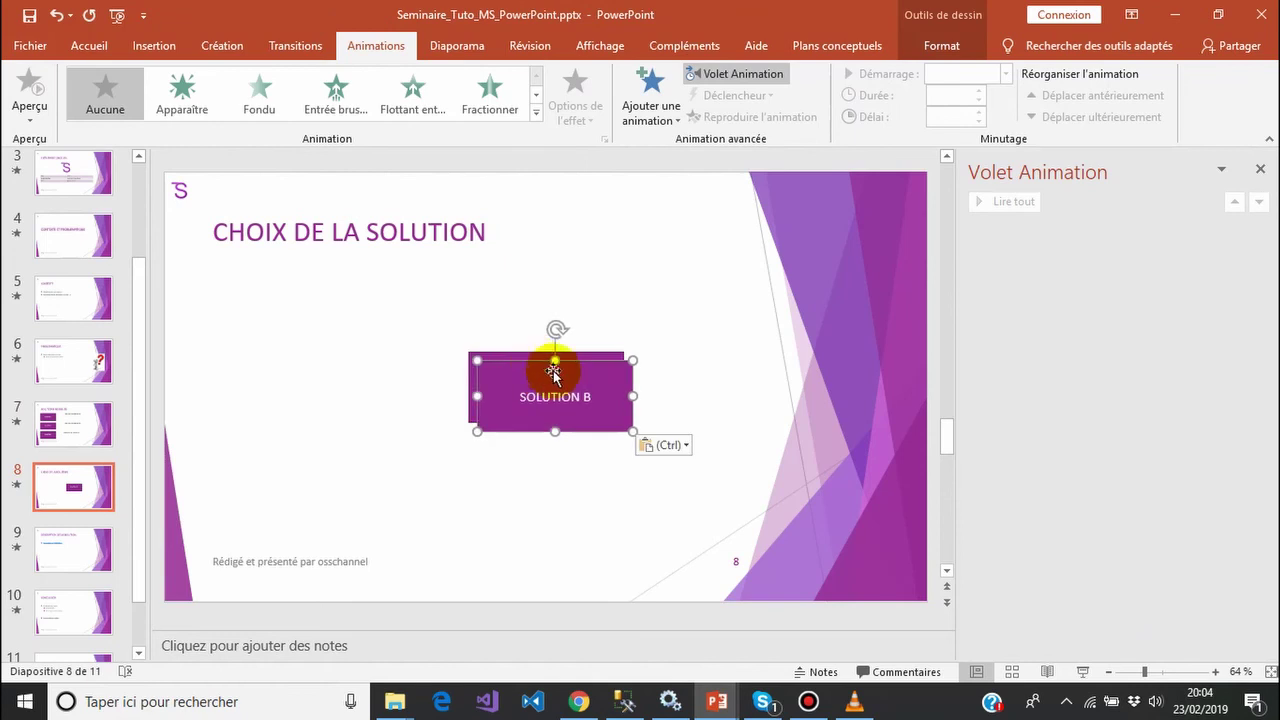
pyautogui.moveTo(570, 380); pyautogui.dragTo(343, 371)
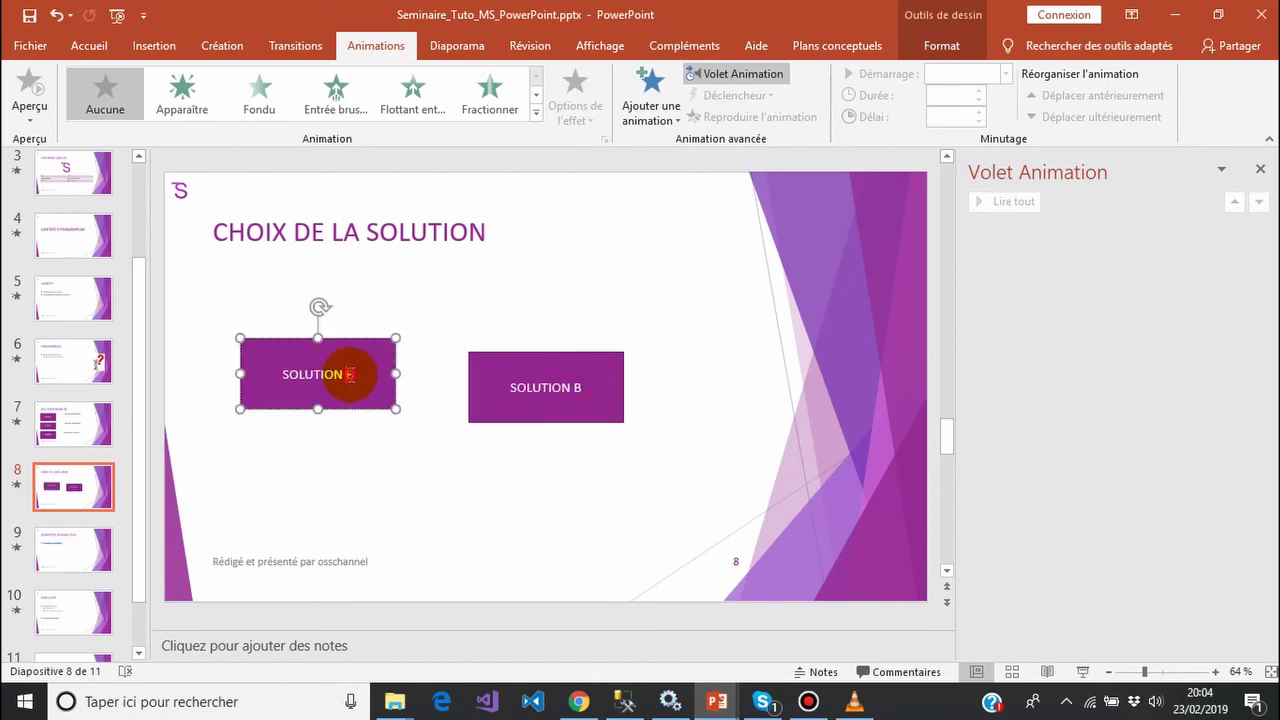
pyautogui.click(535, 460)
pyautogui.click(552, 416)
pyautogui.hotkey('ctrl', 'd')
pyautogui.moveTo(588, 420); pyautogui.dragTo(742, 370)
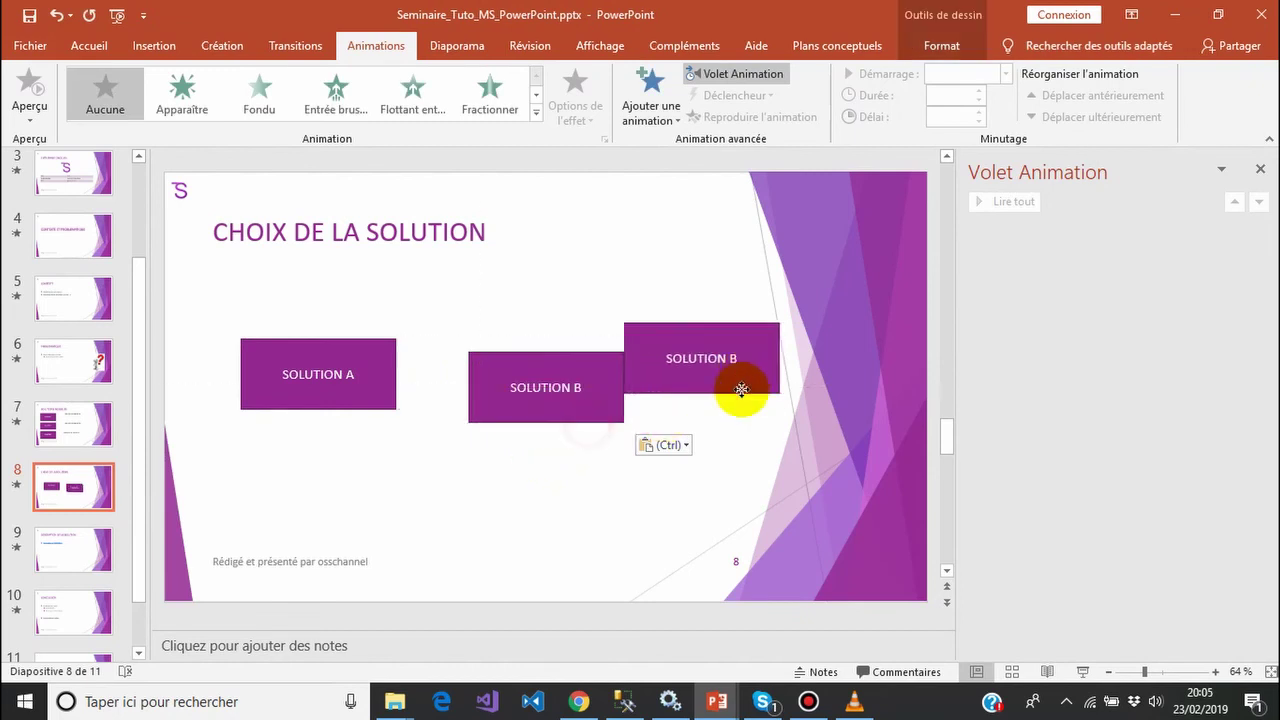
# Relabel the right copy SOLUTION C and line up all three boxes under the title.
pyautogui.click(742, 370)
pyautogui.press('BackSpace')
pyautogui.write('C')
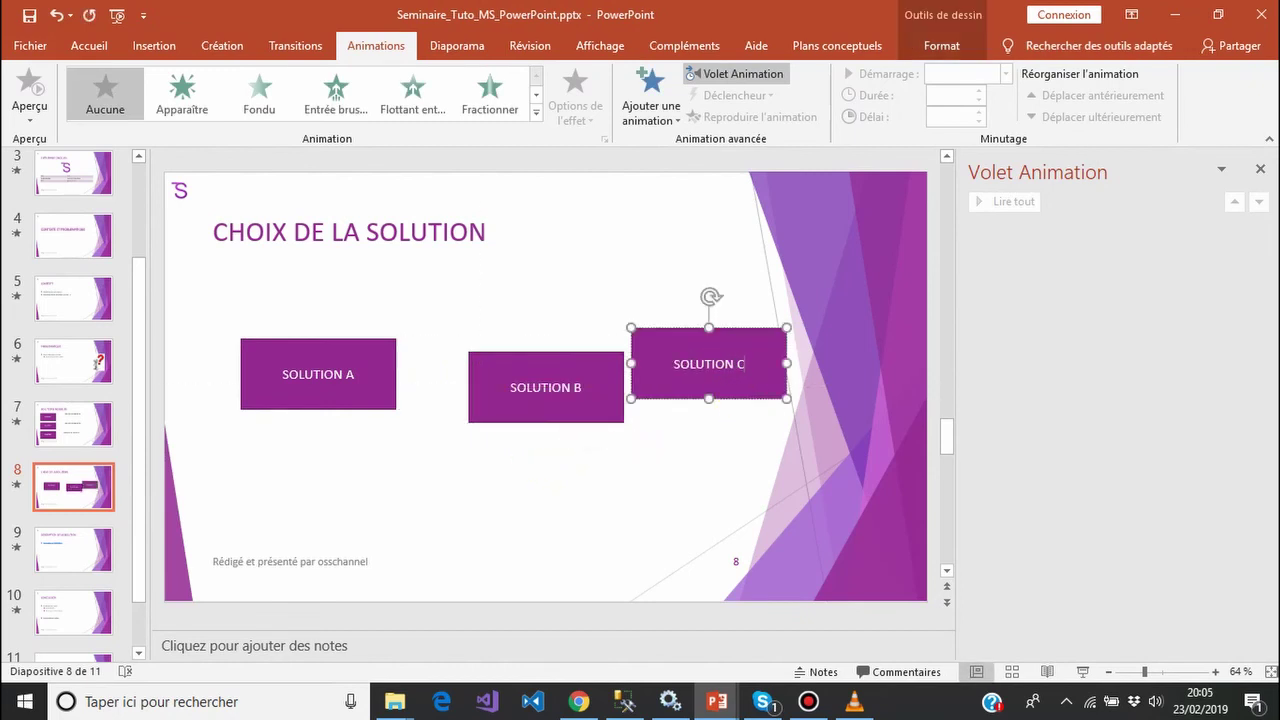
pyautogui.moveTo(752, 384); pyautogui.dragTo(797, 302)
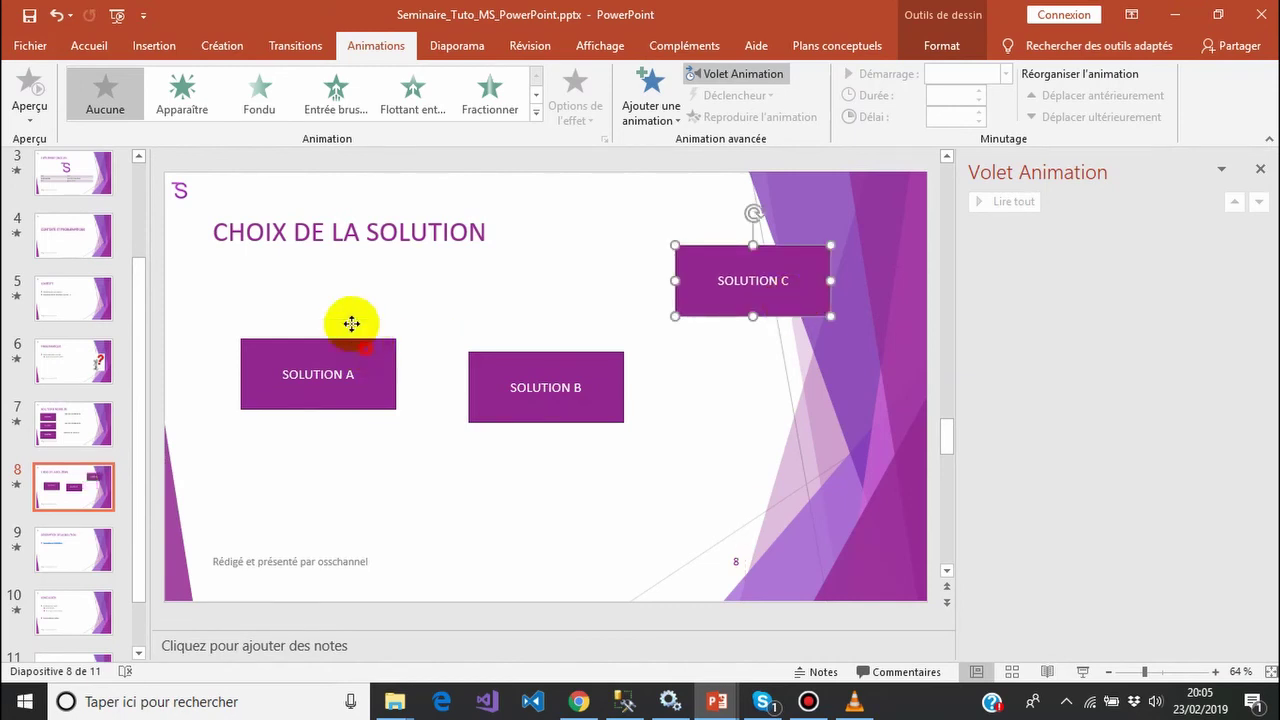
pyautogui.moveTo(361, 343)
pyautogui.mouseDown()
pyautogui.moveTo(313, 261)
pyautogui.moveTo(325, 262)
pyautogui.mouseUp()
pyautogui.moveTo(755, 248); pyautogui.dragTo(770, 254)
pyautogui.moveTo(566, 363)
pyautogui.mouseDown()
pyautogui.moveTo(563, 260)
pyautogui.moveTo(543, 262)
pyautogui.mouseUp()
# Give the SOLUTION A, B and C boxes together an Entrée brusque entrance.
pyautogui.click(502, 398)
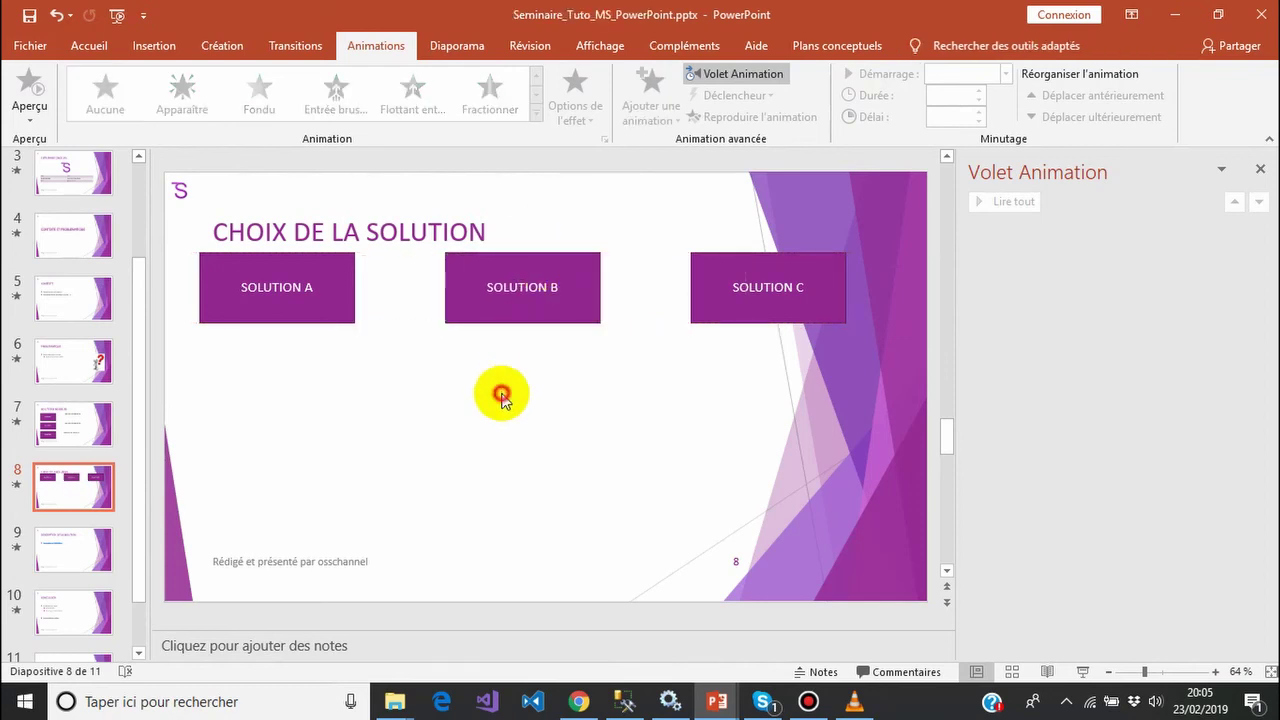
pyautogui.click(330, 290)
pyautogui.keyDown('shift'); pyautogui.click(542, 288); pyautogui.keyUp('shift')
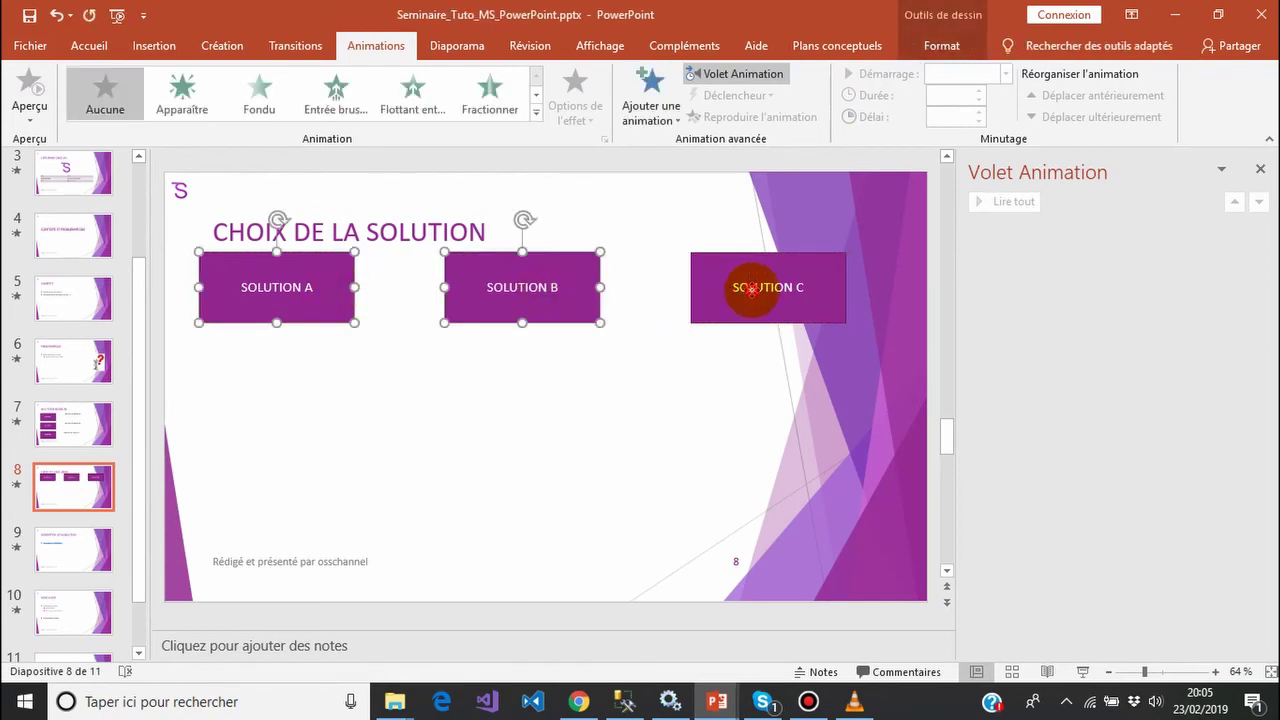
pyautogui.keyDown('shift'); pyautogui.click(752, 288); pyautogui.keyUp('shift')
pyautogui.click(536, 112)
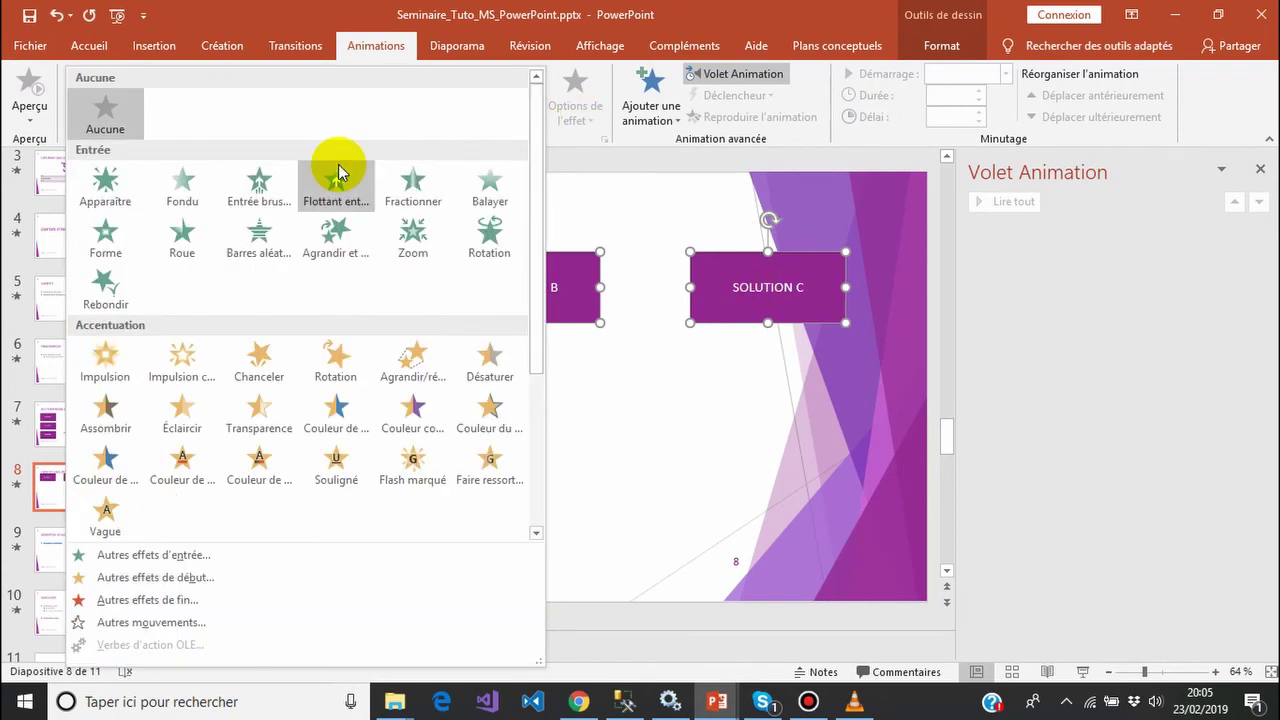
pyautogui.click(260, 182)
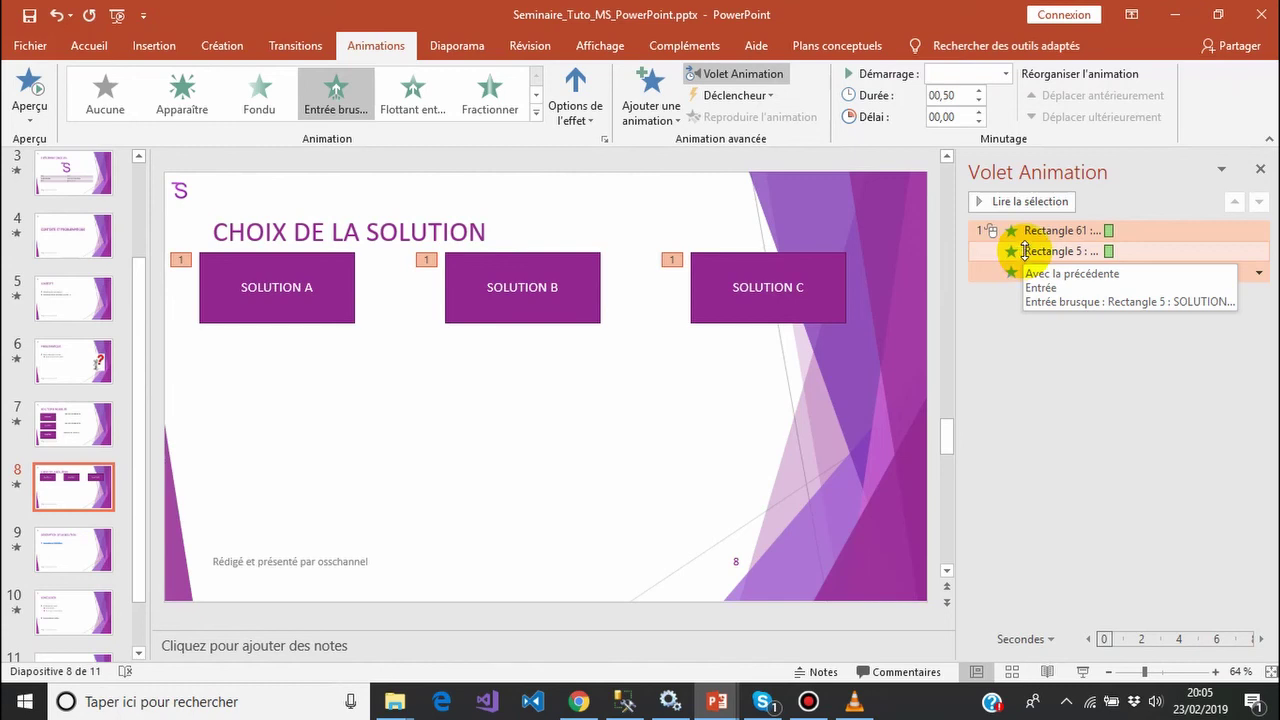
# Set the first box's entrance to start after the previous one.
pyautogui.click(1030, 250)
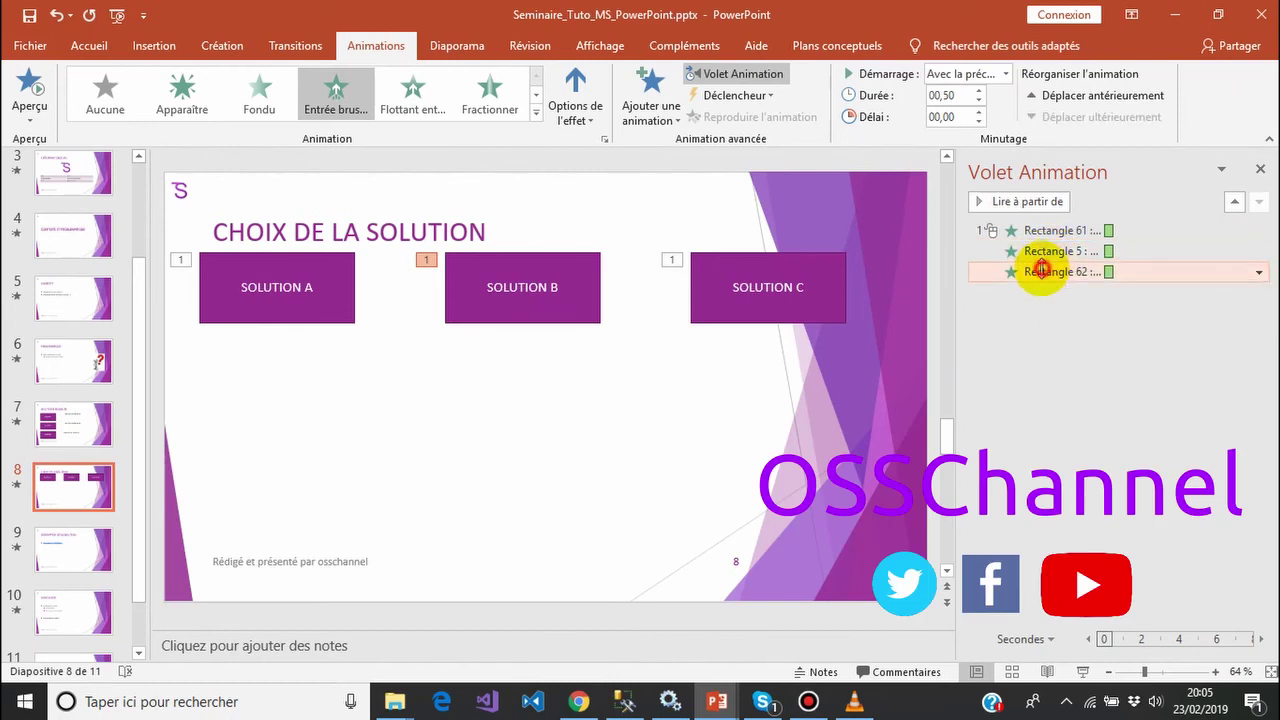
pyautogui.click(1046, 270)
pyautogui.click(1041, 232)
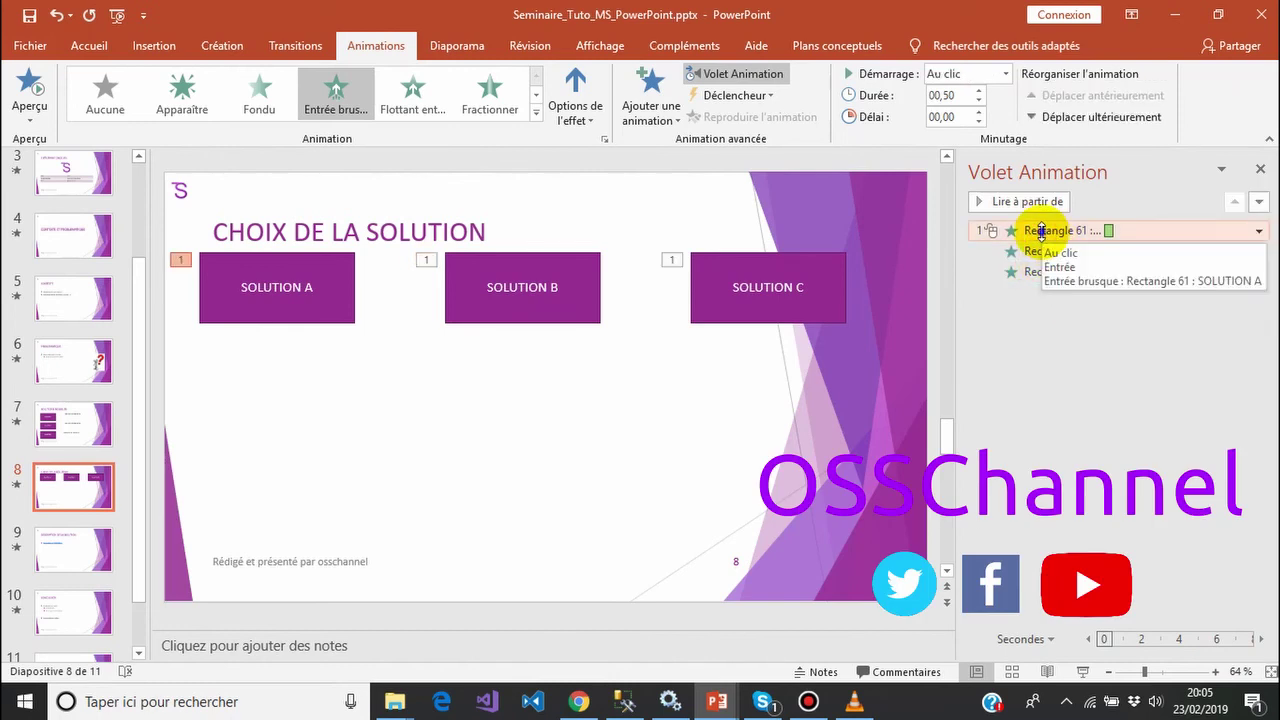
pyautogui.rightClick(1041, 232)
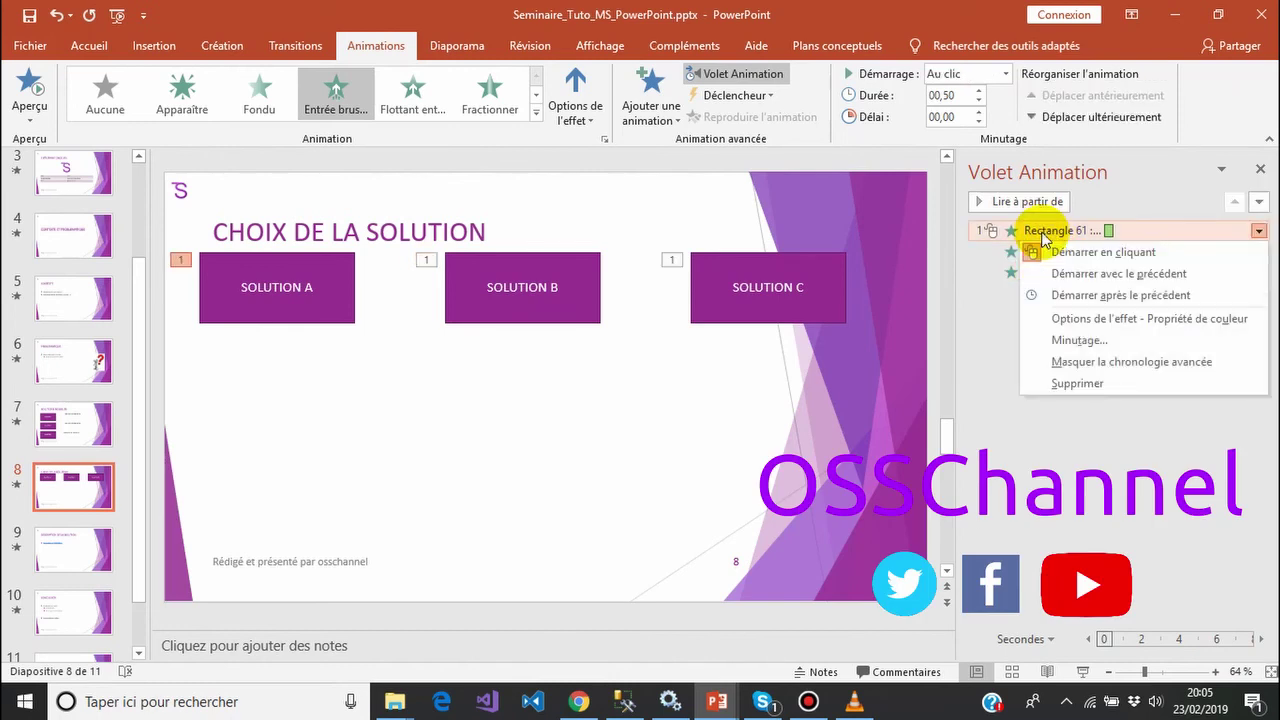
pyautogui.click(1088, 295)
pyautogui.click(778, 378)
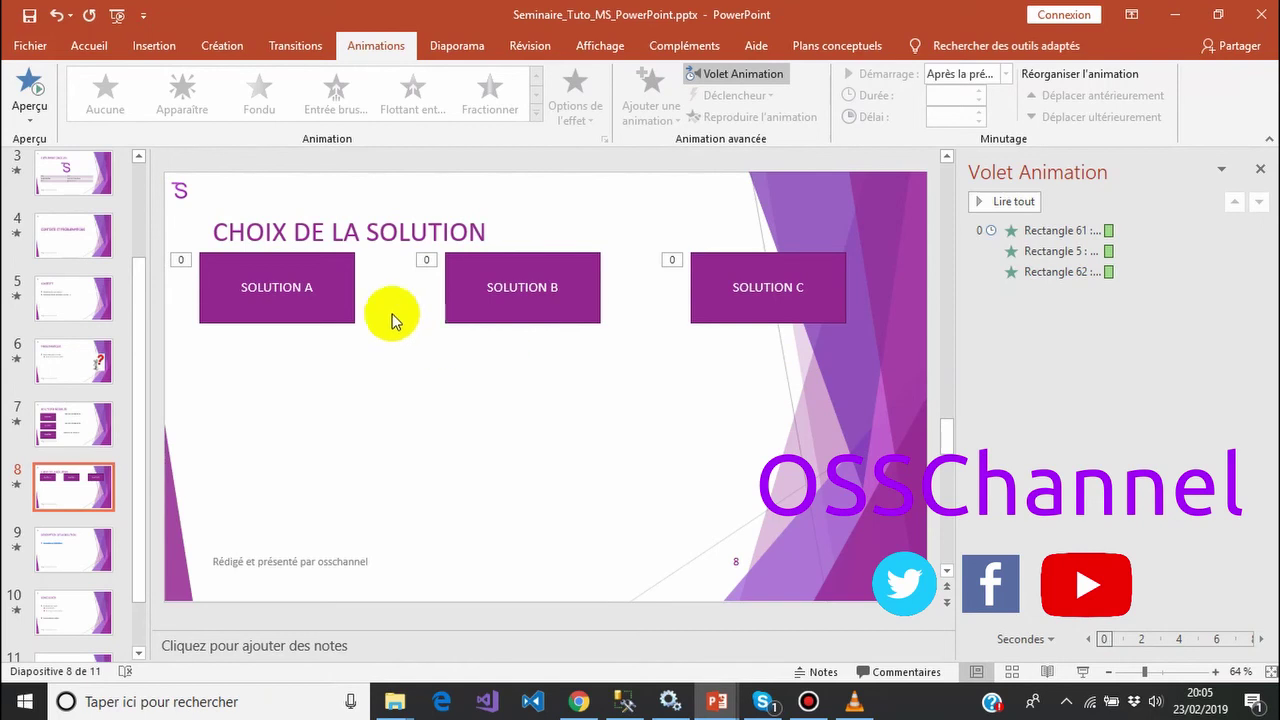
pyautogui.click(152, 46)
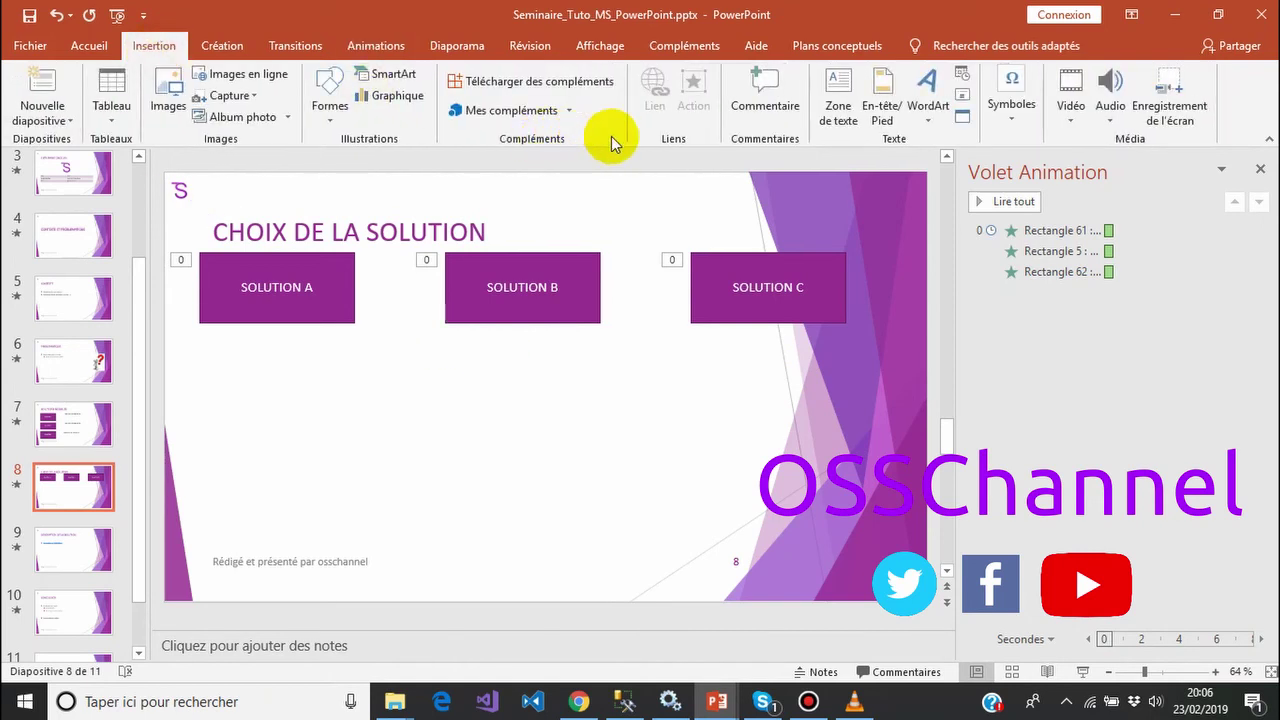
# Add a text box below the solution boxes with the criteria heading and Critère 1–3 lines.
pyautogui.click(838, 105)
pyautogui.moveTo(390, 374); pyautogui.dragTo(678, 481)
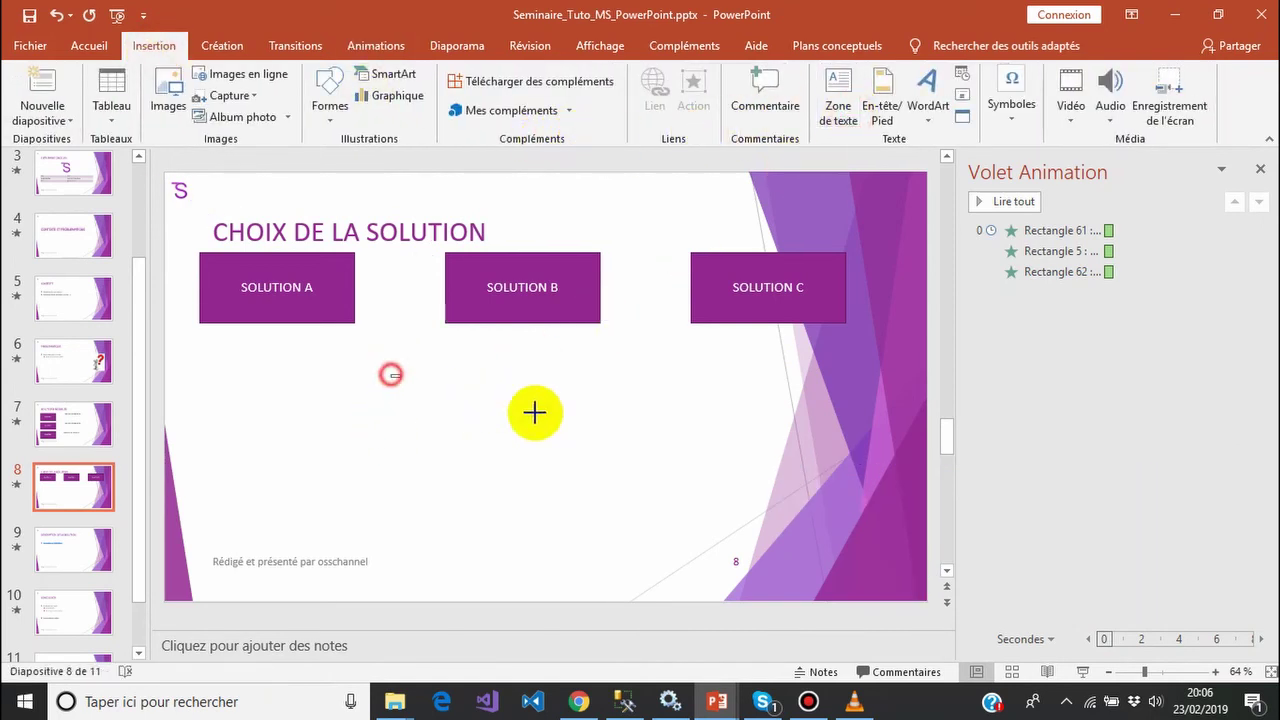
pyautogui.write('0')
pyautogui.write('Critères de choix de la solution')
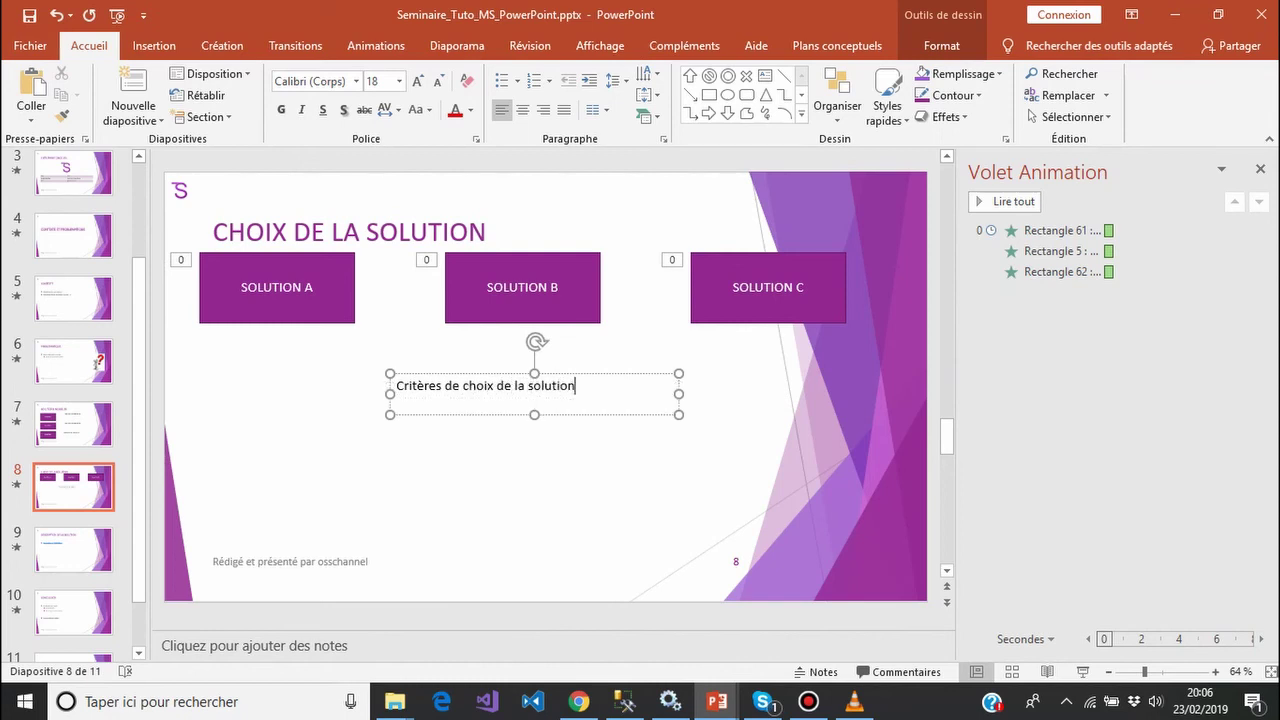
pyautogui.press('Return')
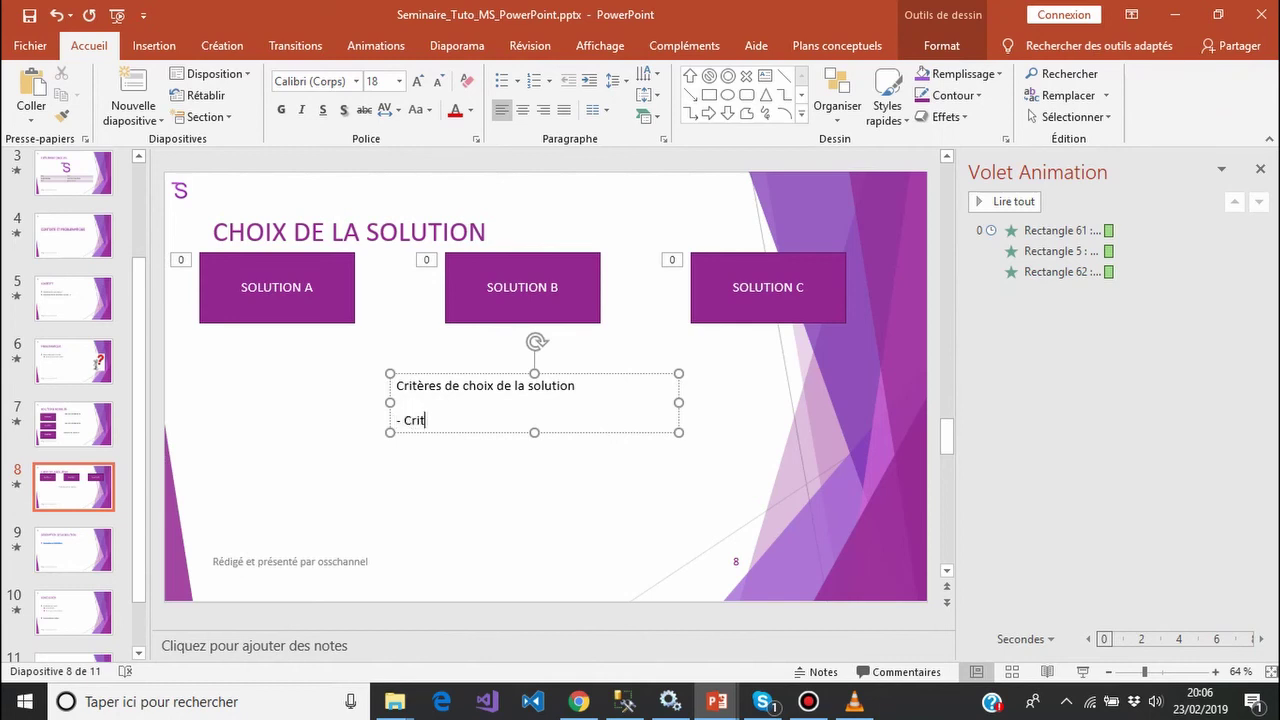
pyautogui.write('1')
pyautogui.press('Return')
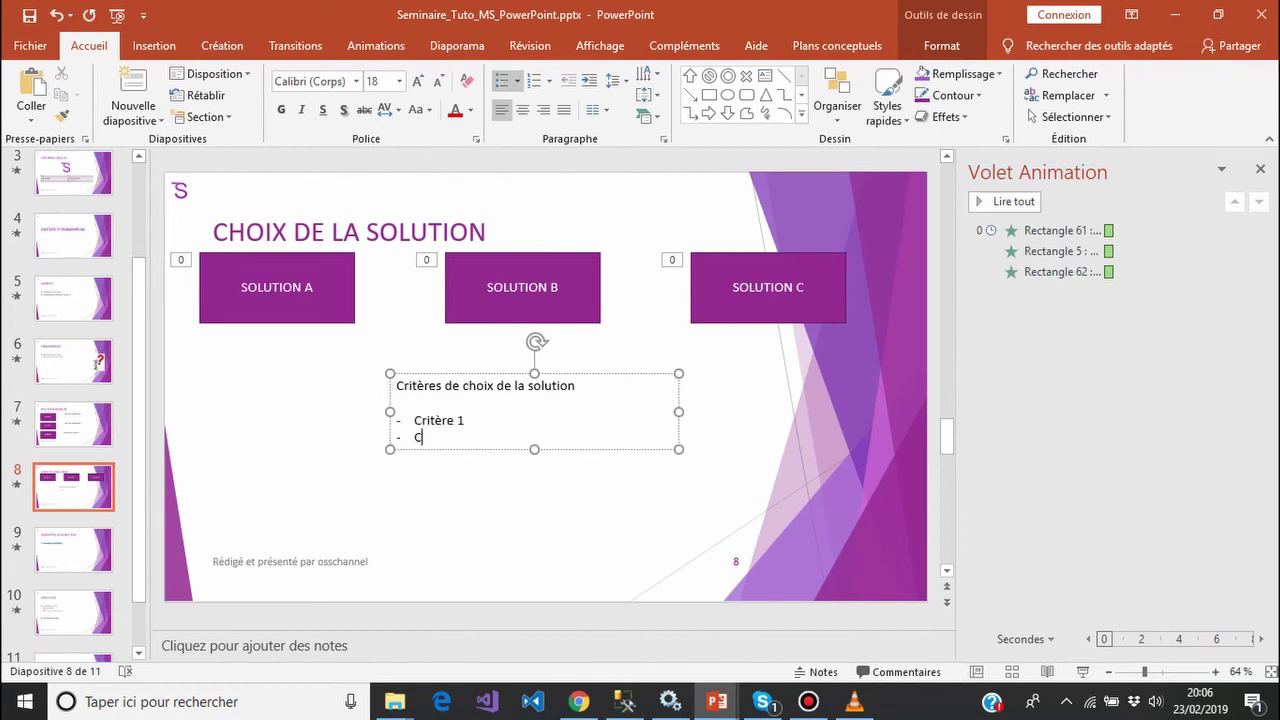
pyautogui.write('ritère 2')
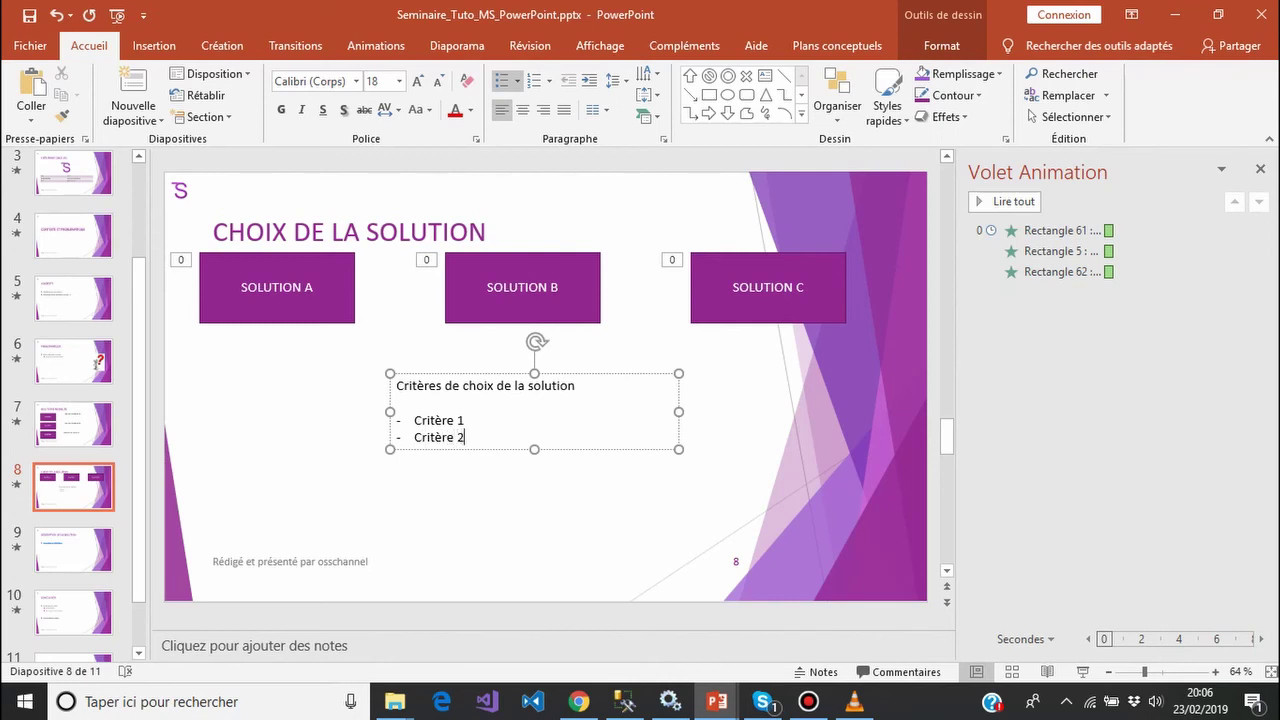
pyautogui.press('Return')
pyautogui.write('Critère 3')
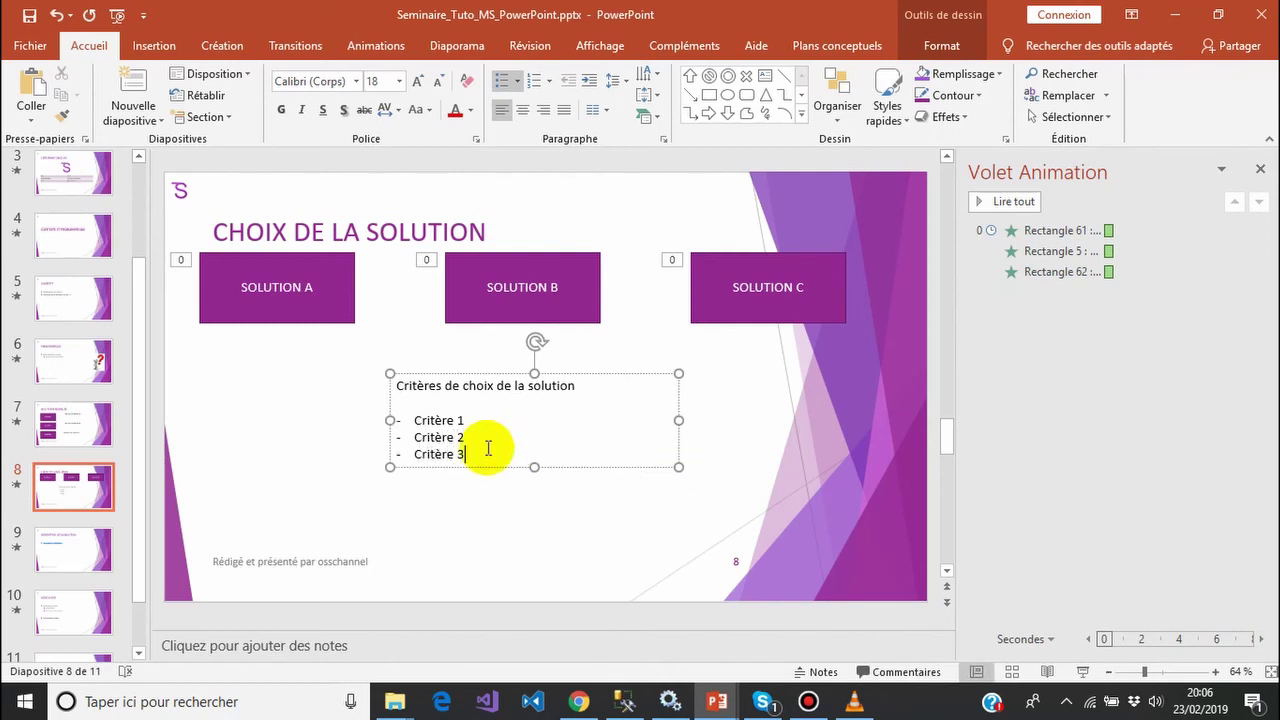
# Apply 1.5 line spacing to the Critère lines and narrow the text box to fit.
pyautogui.moveTo(467, 455)
pyautogui.mouseDown()
pyautogui.moveTo(471, 443)
pyautogui.moveTo(420, 424)
pyautogui.mouseUp()
pyautogui.click(620, 81)
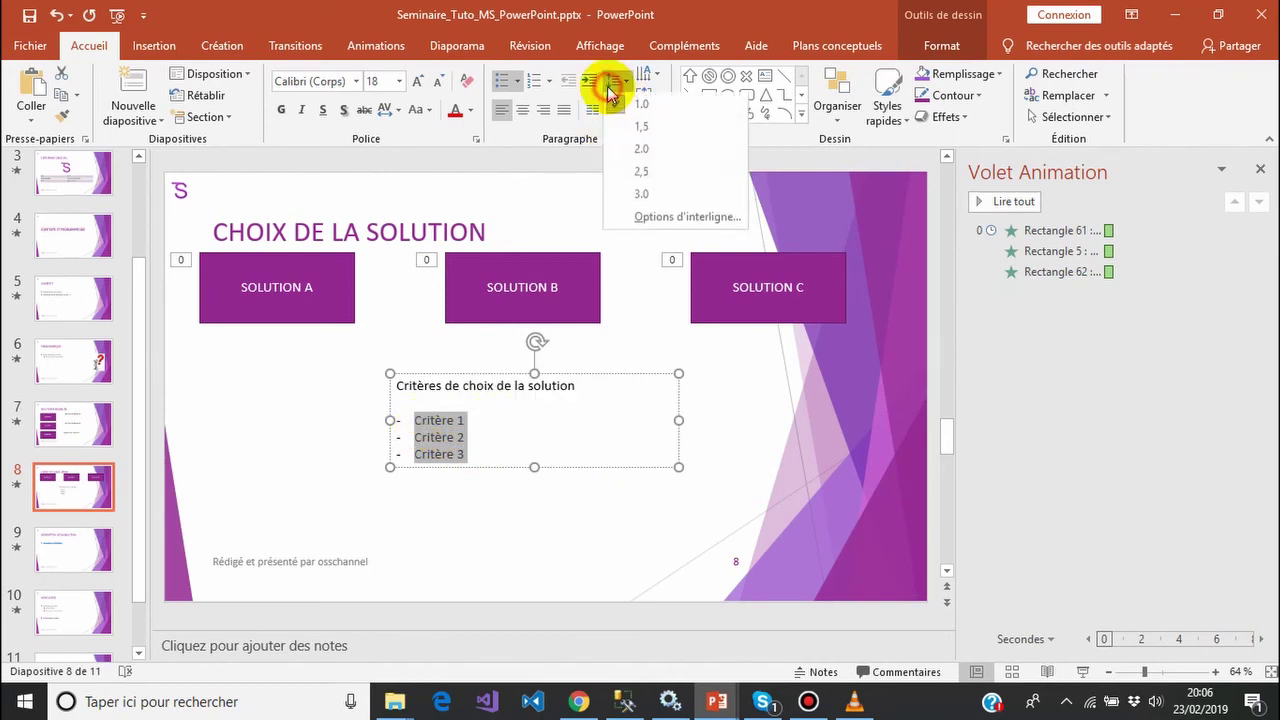
pyautogui.click(637, 128)
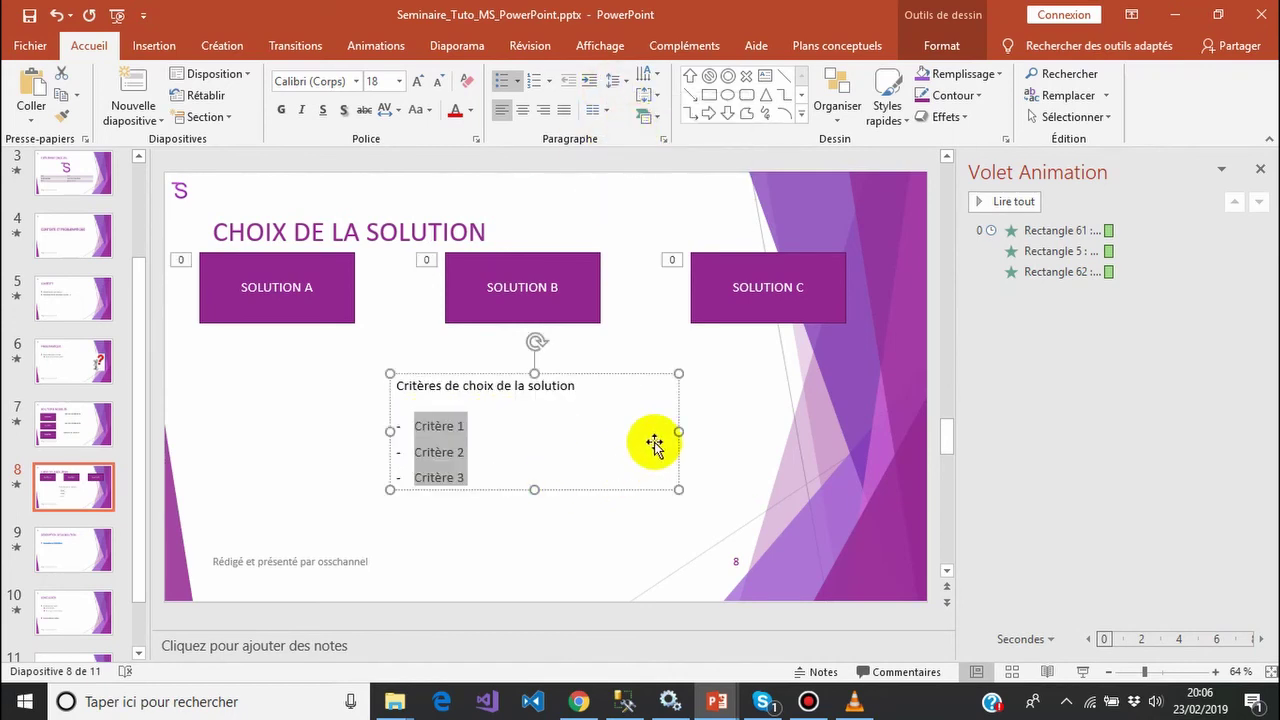
pyautogui.moveTo(677, 432); pyautogui.dragTo(598, 431)
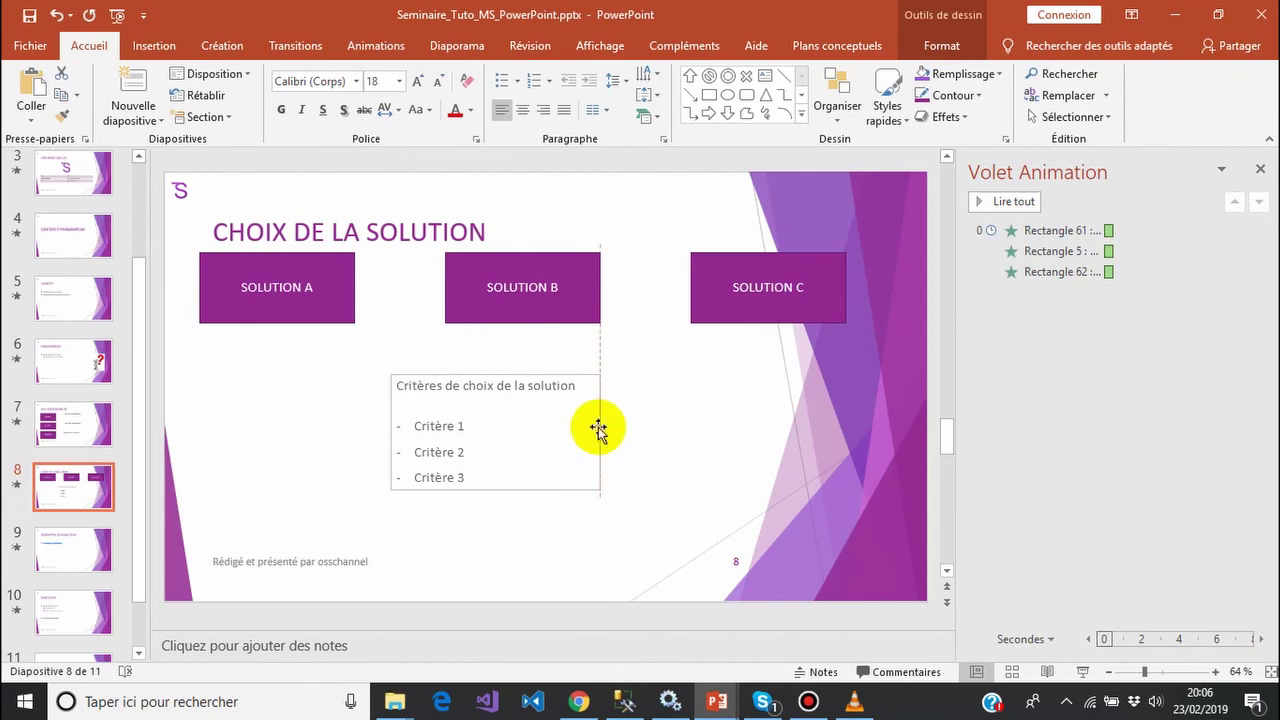
# Centre the criteria text box horizontally on the slide.
pyautogui.click(941, 45)
pyautogui.click(1040, 74)
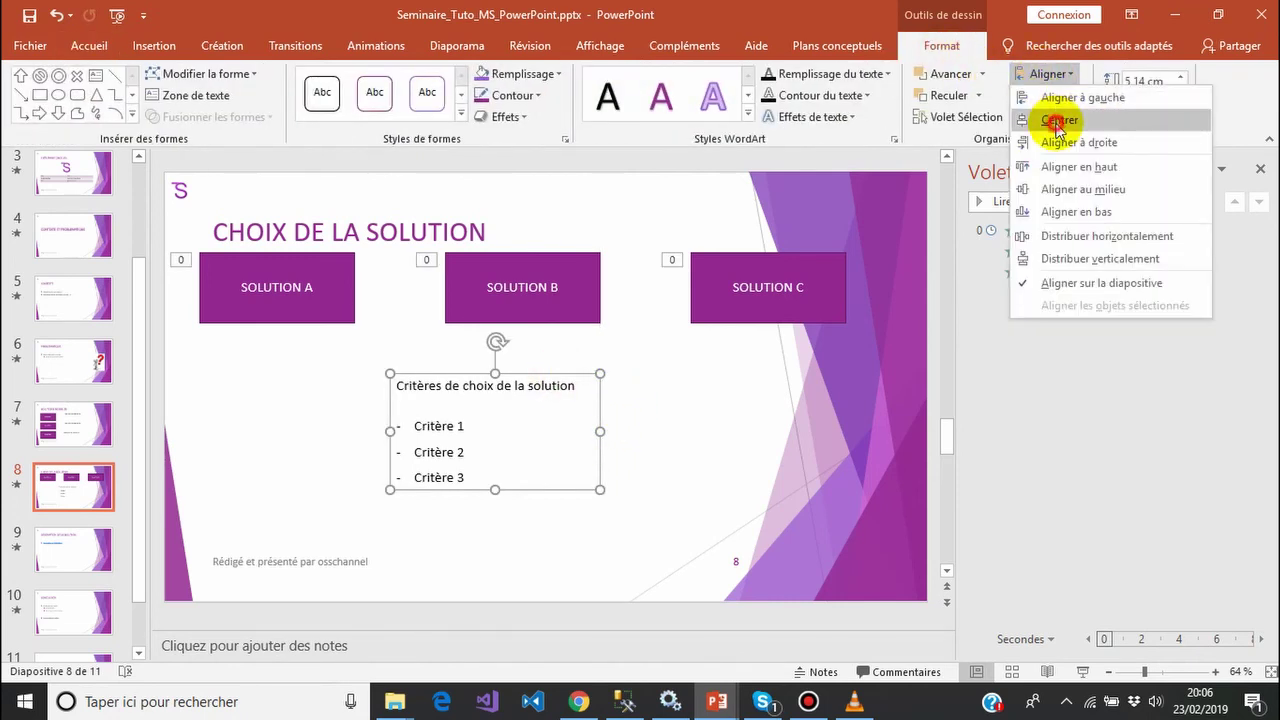
pyautogui.click(1051, 117)
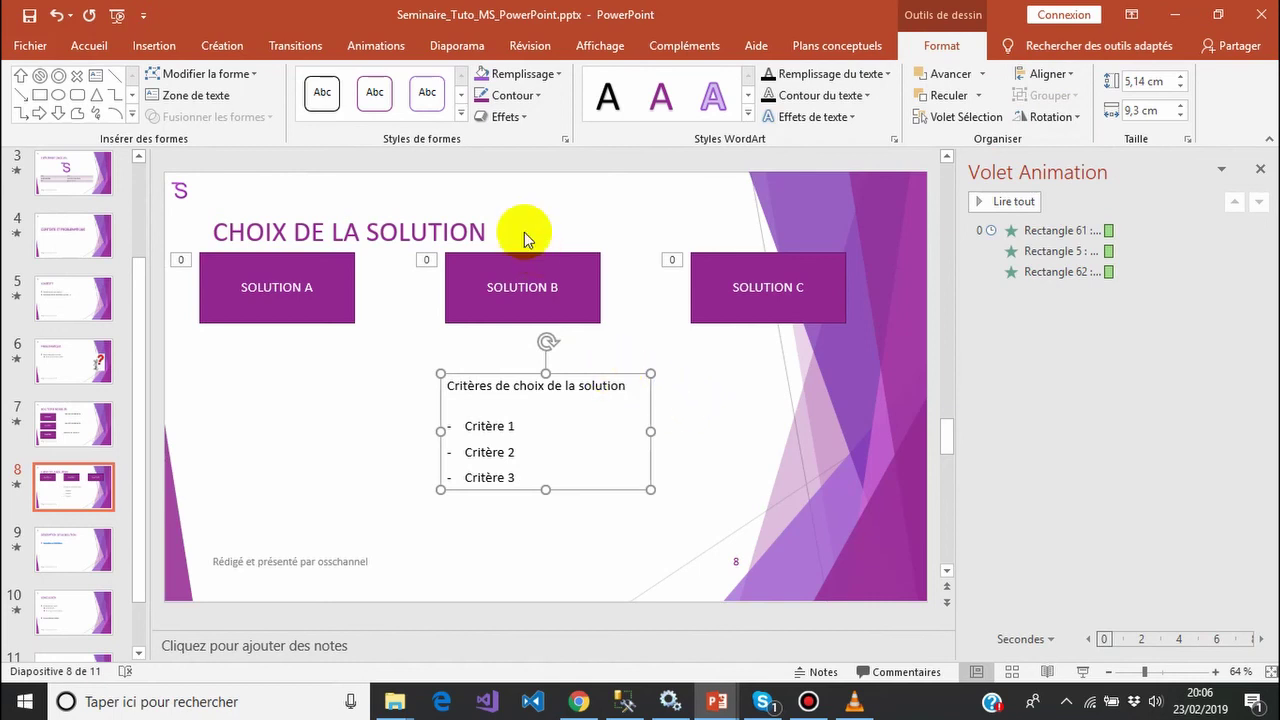
# Give the criteria text box a Rotation au centre entrance effect.
pyautogui.click(376, 46)
pyautogui.click(651, 105)
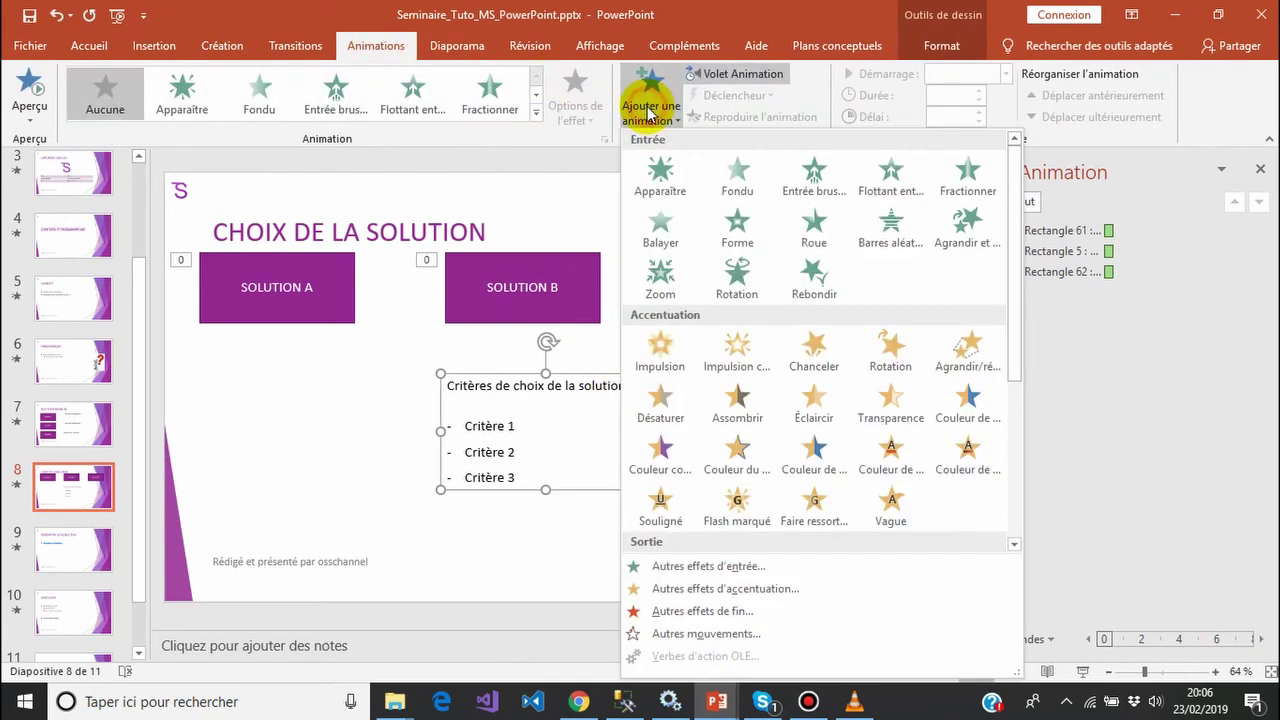
pyautogui.click(706, 566)
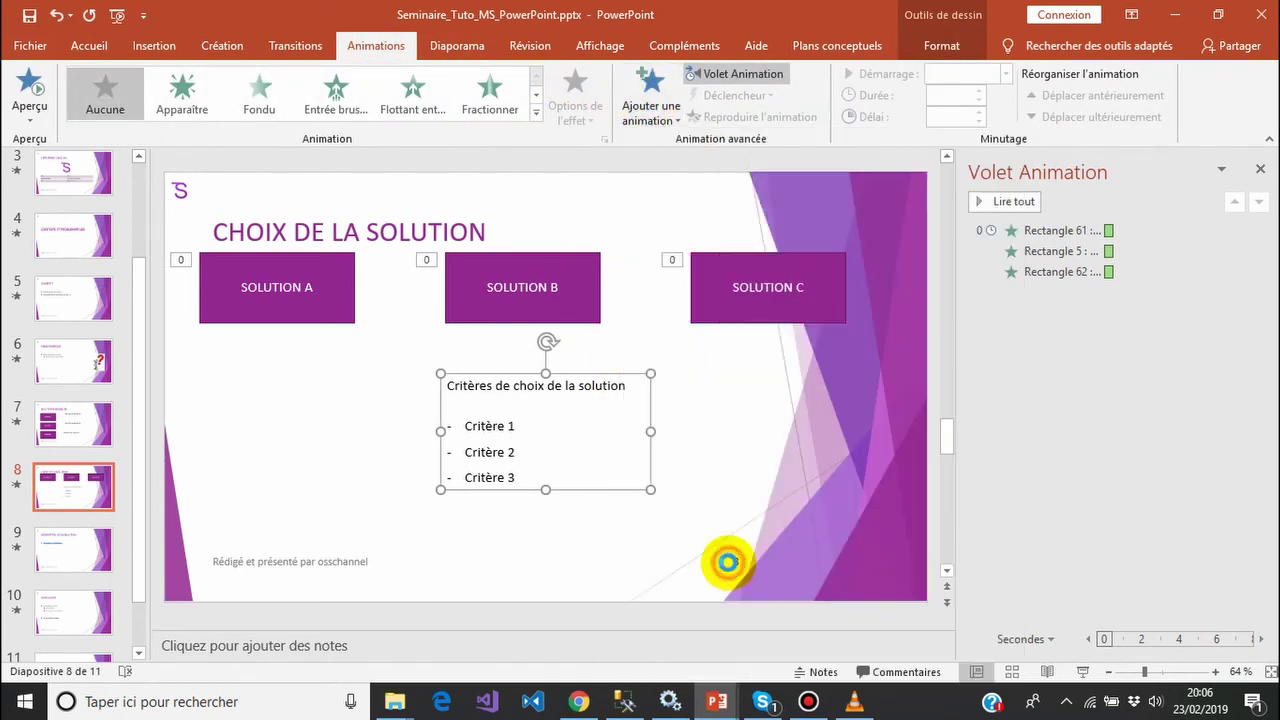
pyautogui.moveTo(766, 347); pyautogui.dragTo(766, 408)
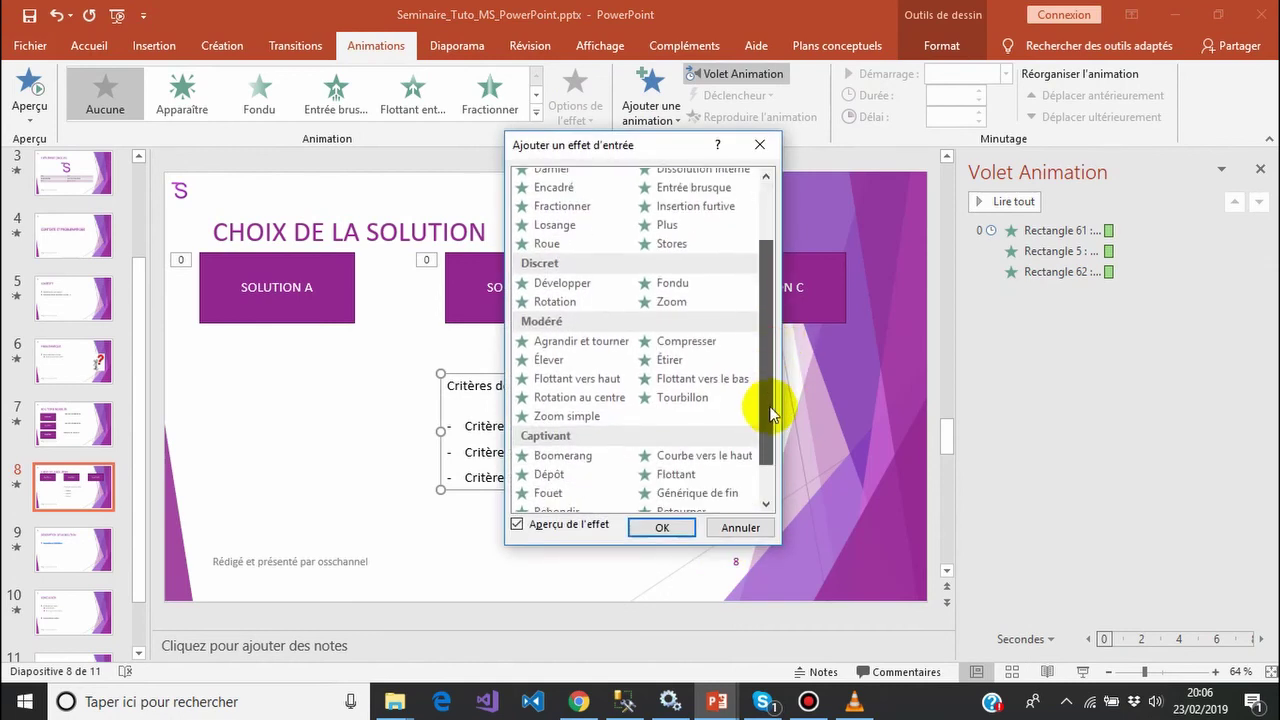
pyautogui.click(600, 398)
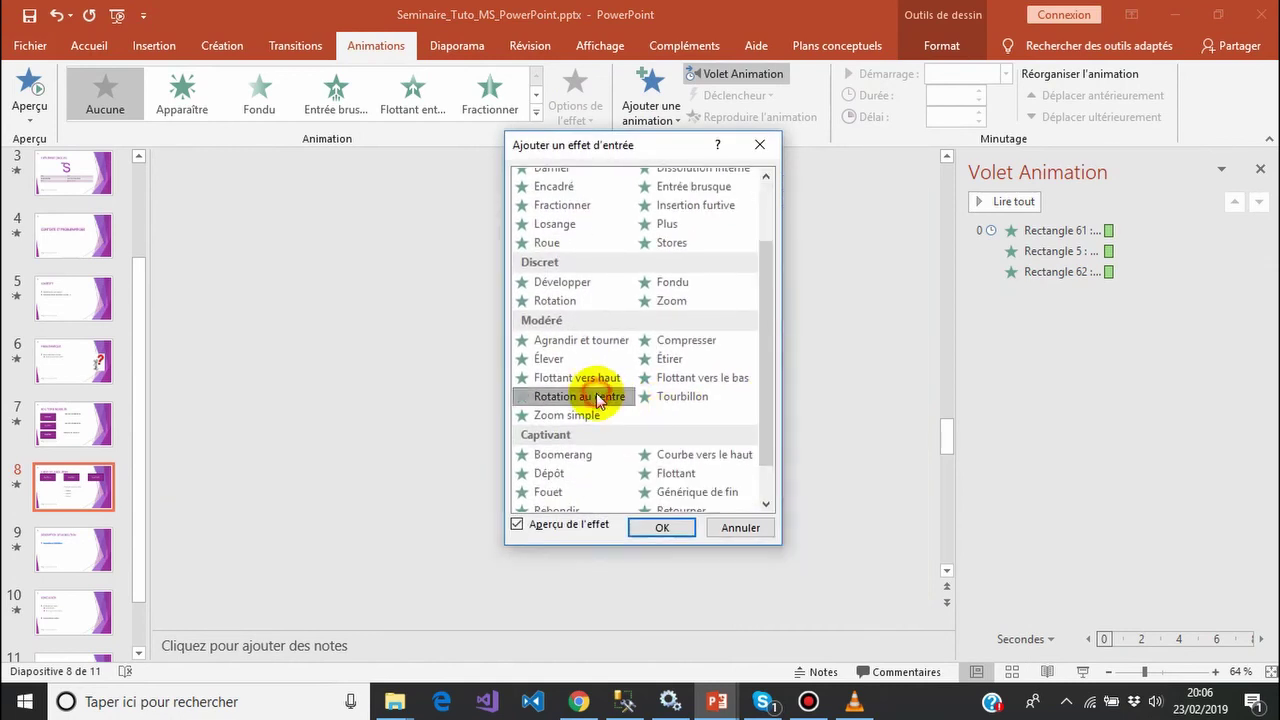
pyautogui.click(658, 527)
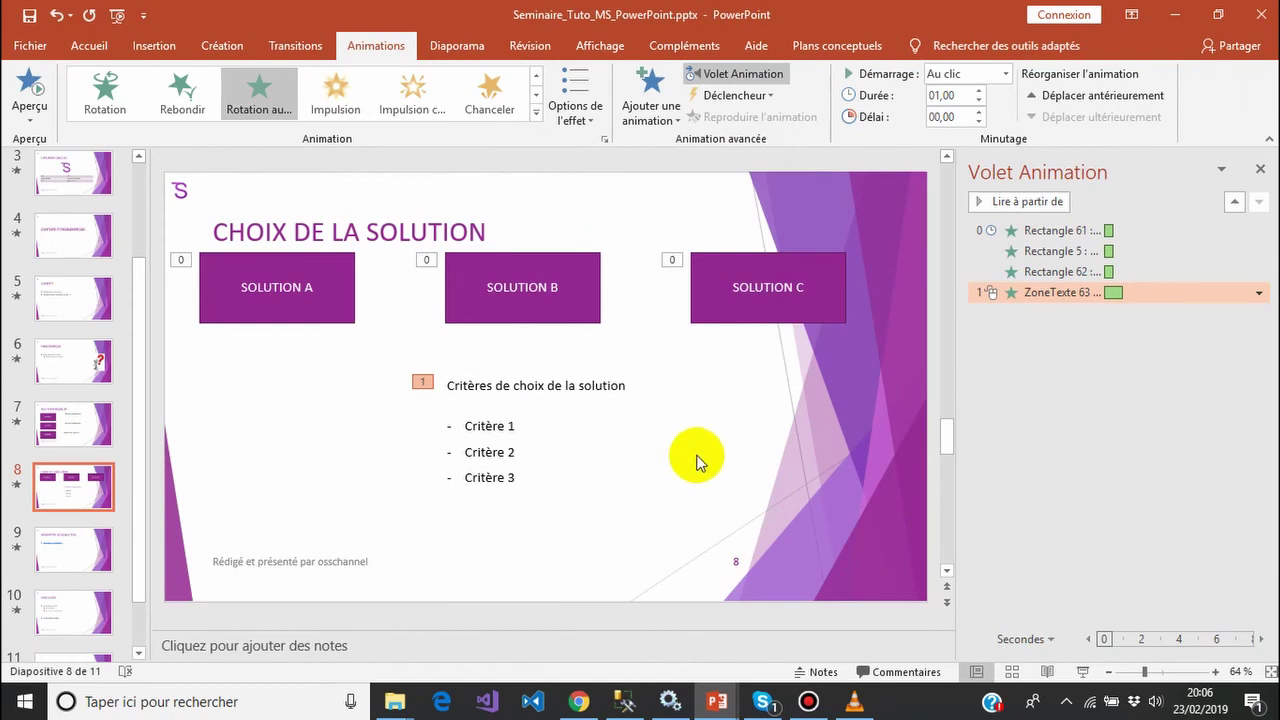
# Draw a small hollow circle and a crossed-out circle below Solution A.
pyautogui.click(148, 56)
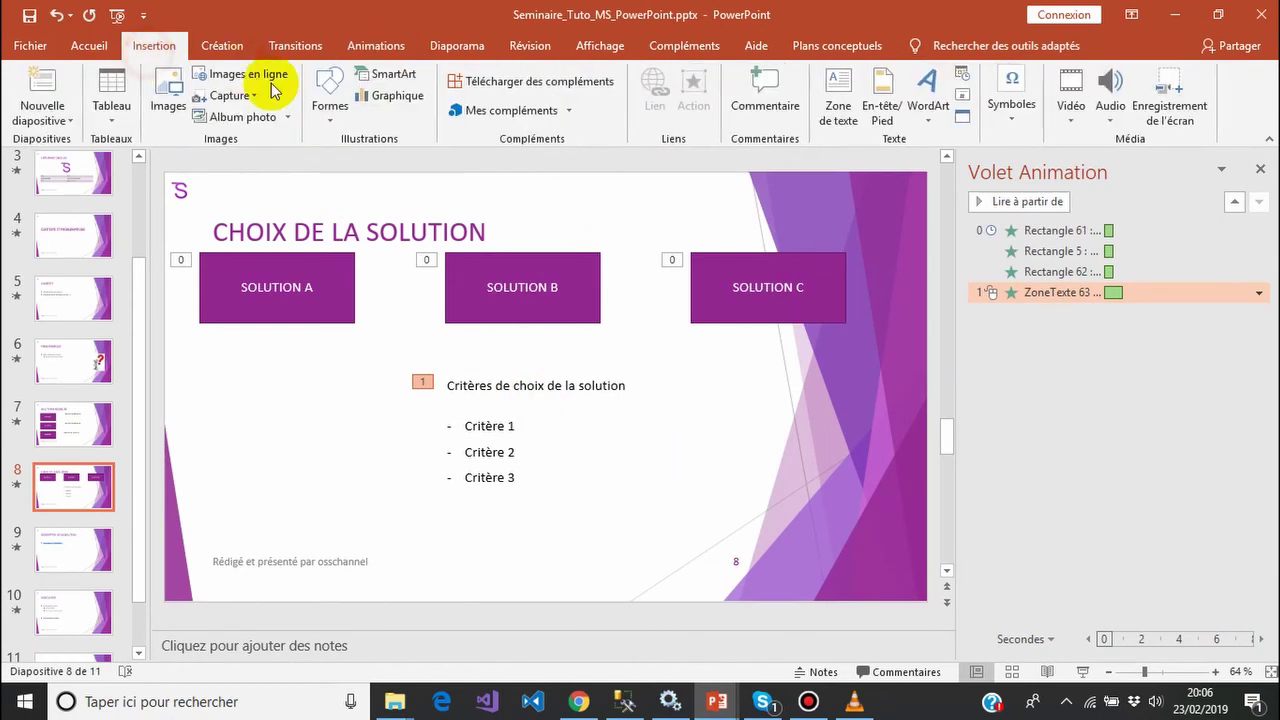
pyautogui.click(330, 105)
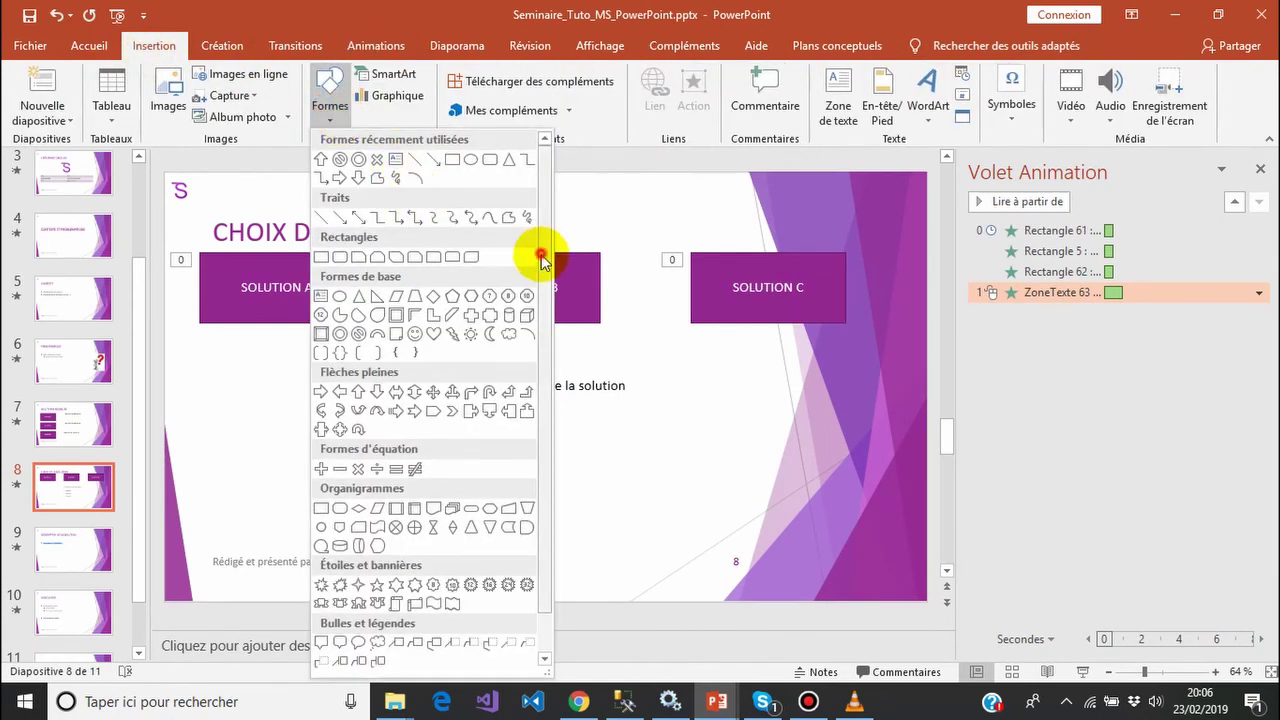
pyautogui.scroll(-1, 546, 358)
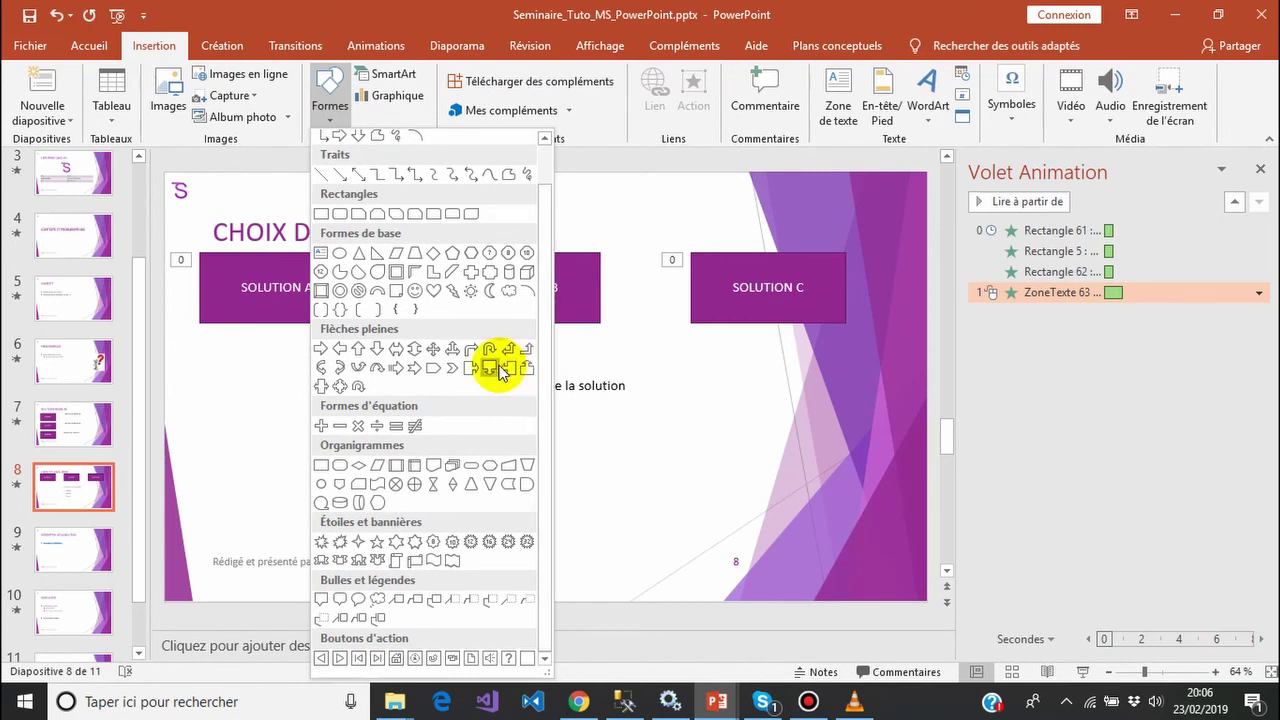
pyautogui.click(340, 292)
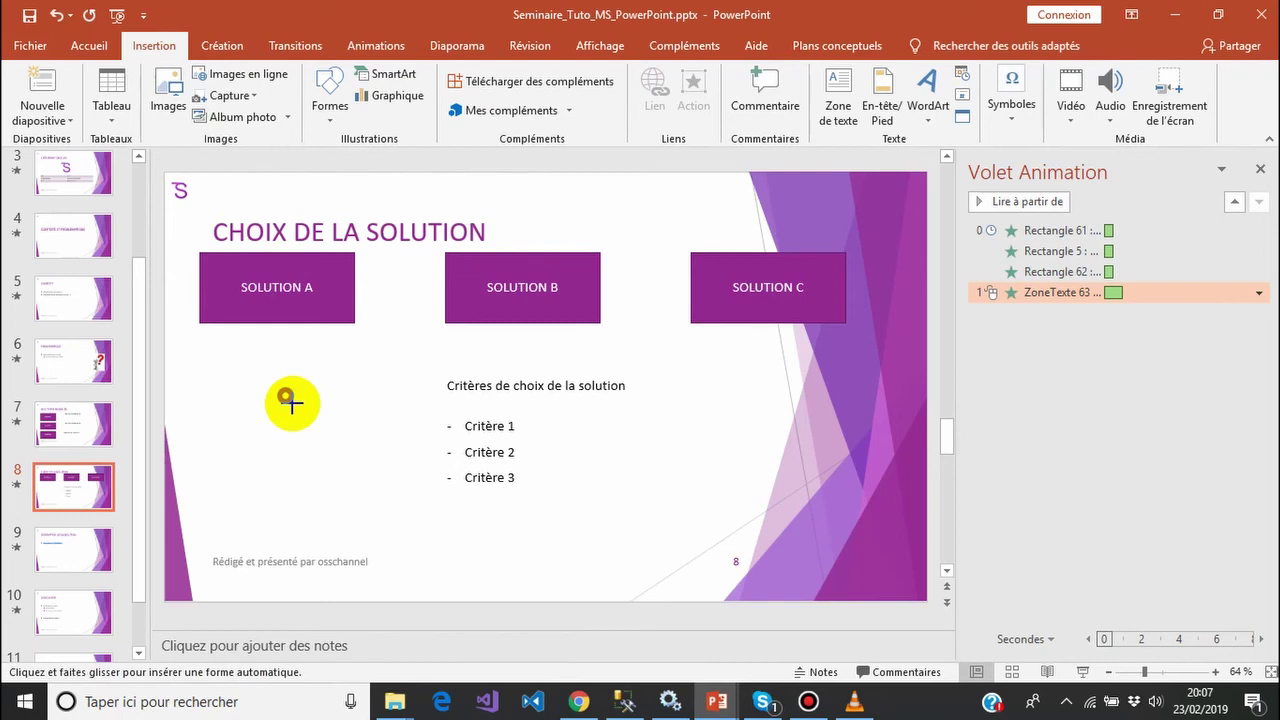
pyautogui.moveTo(290, 402); pyautogui.dragTo(297, 408)
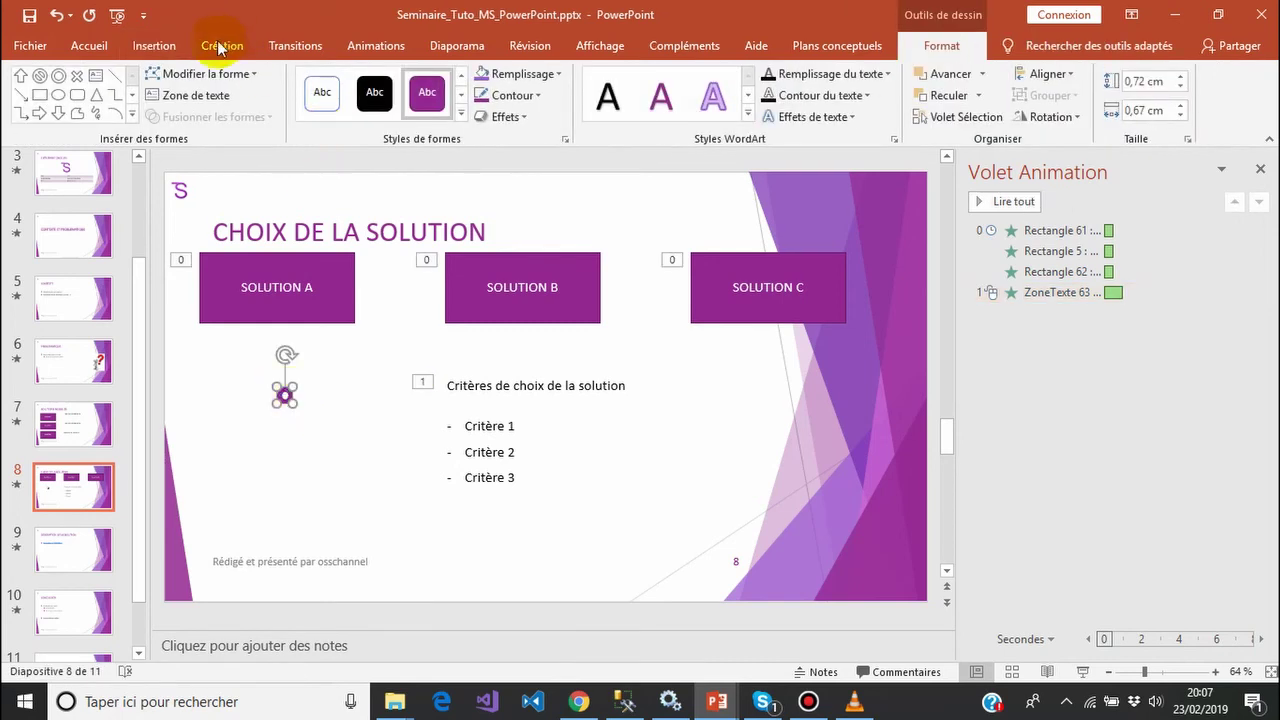
pyautogui.click(154, 46)
pyautogui.click(330, 92)
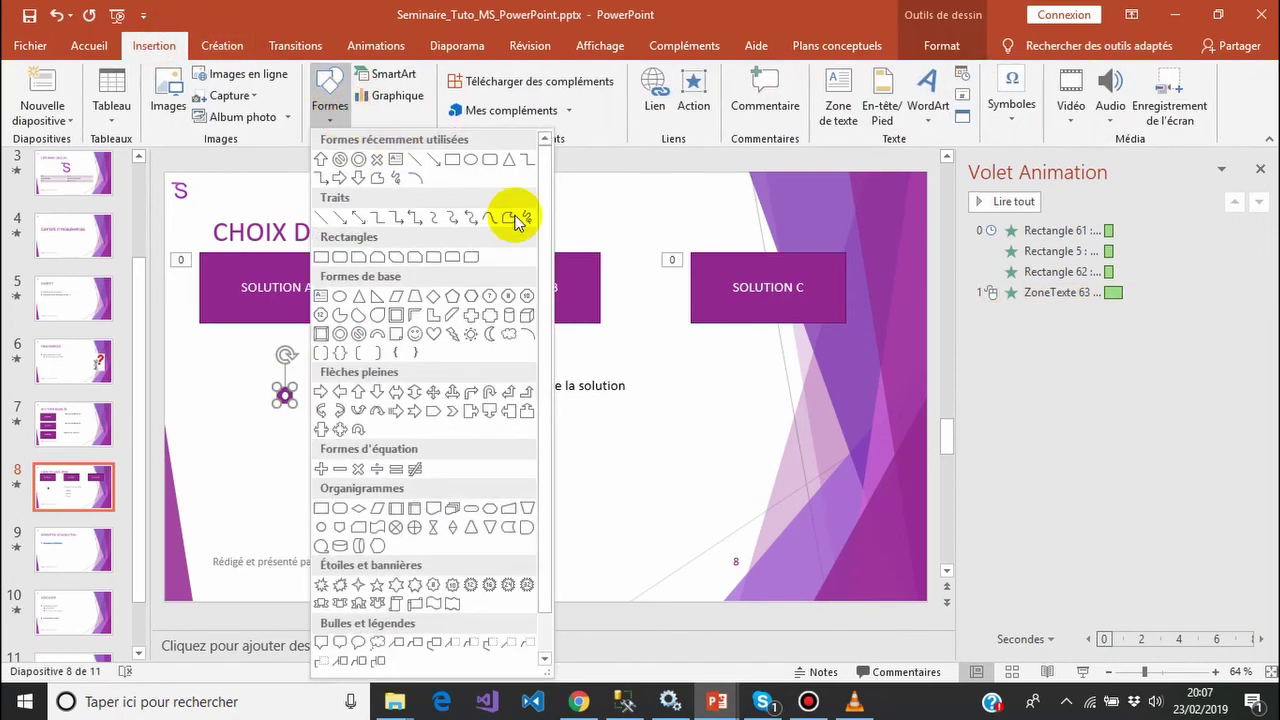
pyautogui.scroll(-1, 528, 250)
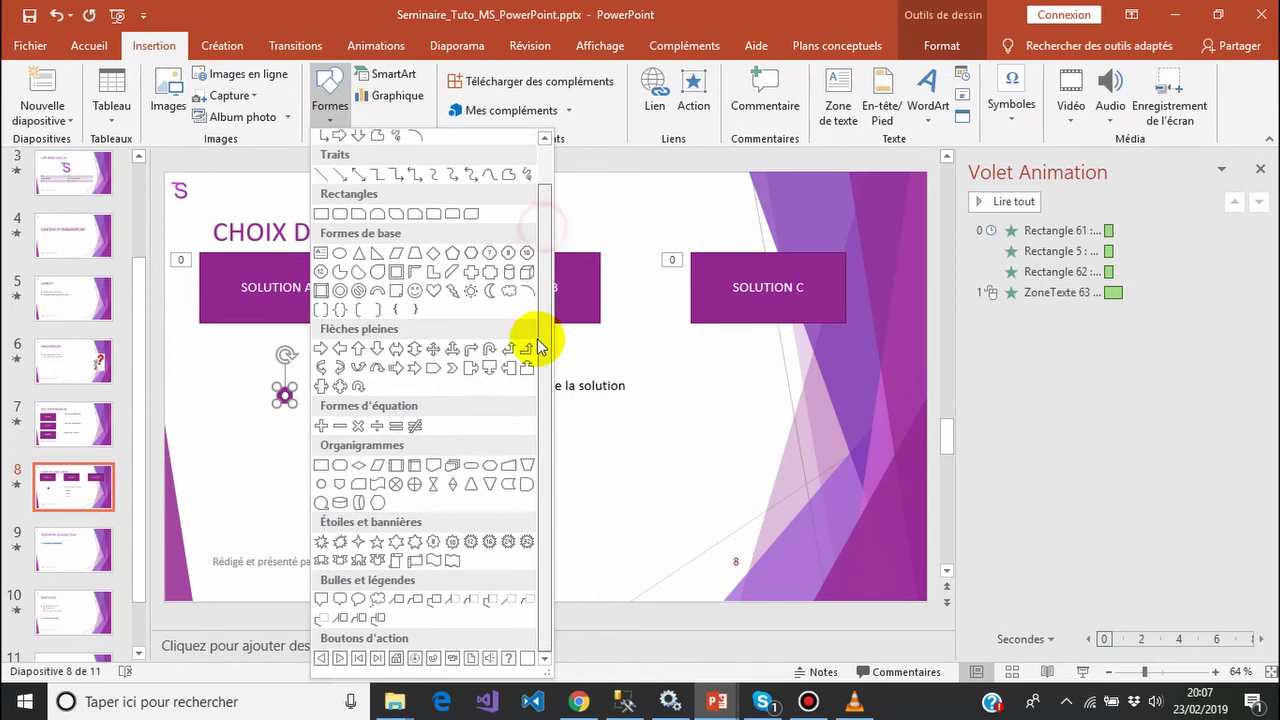
pyautogui.click(359, 292)
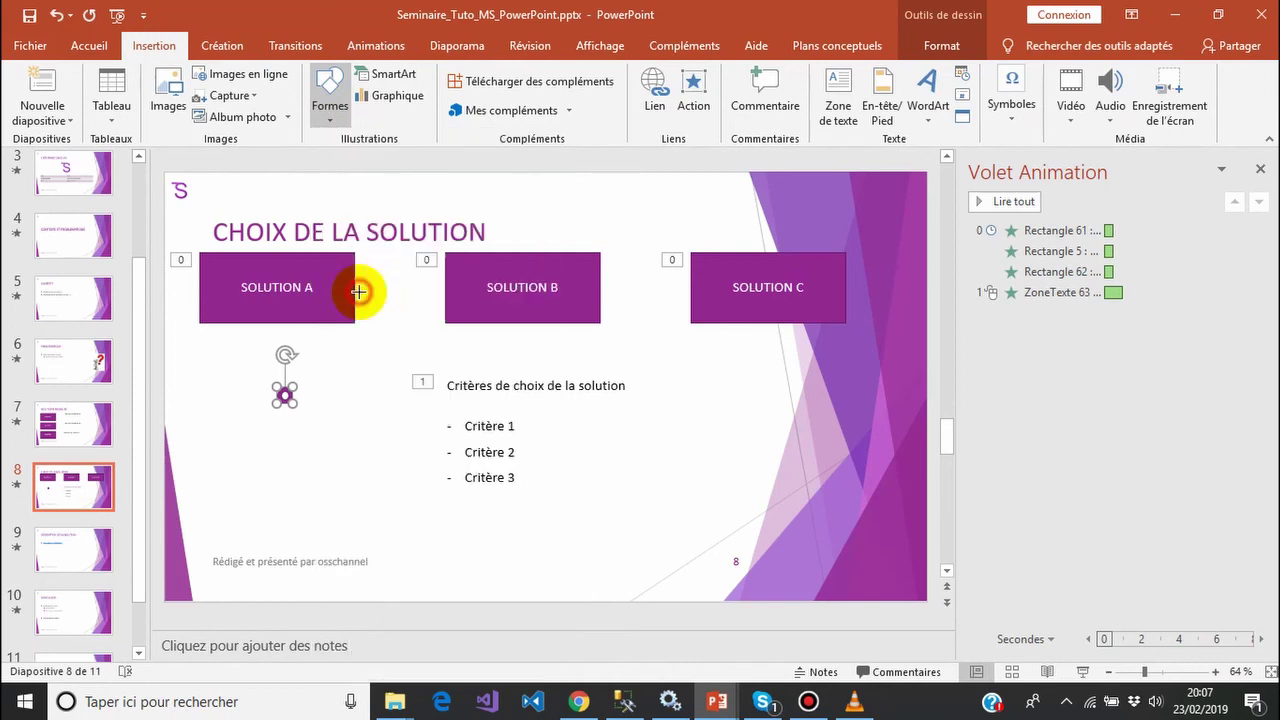
pyautogui.click(284, 450)
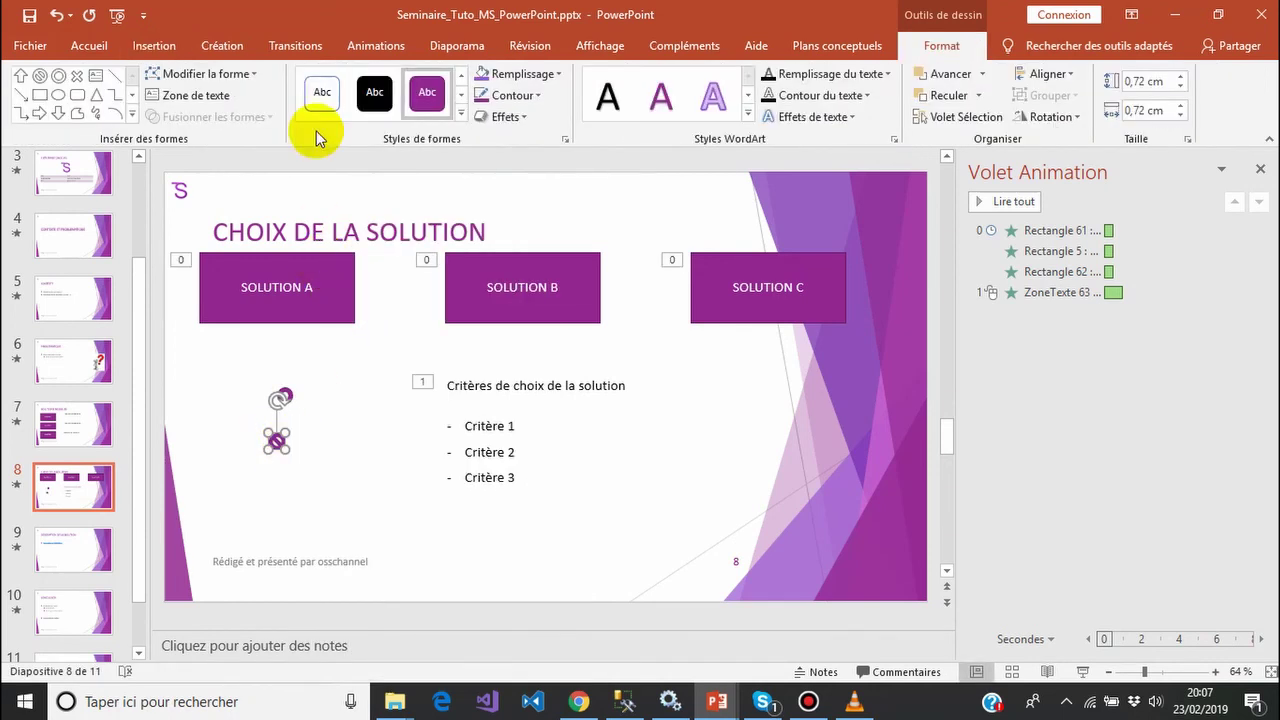
# Draw a small up-arrow just under Solution A and adjust its position.
pyautogui.click(157, 55)
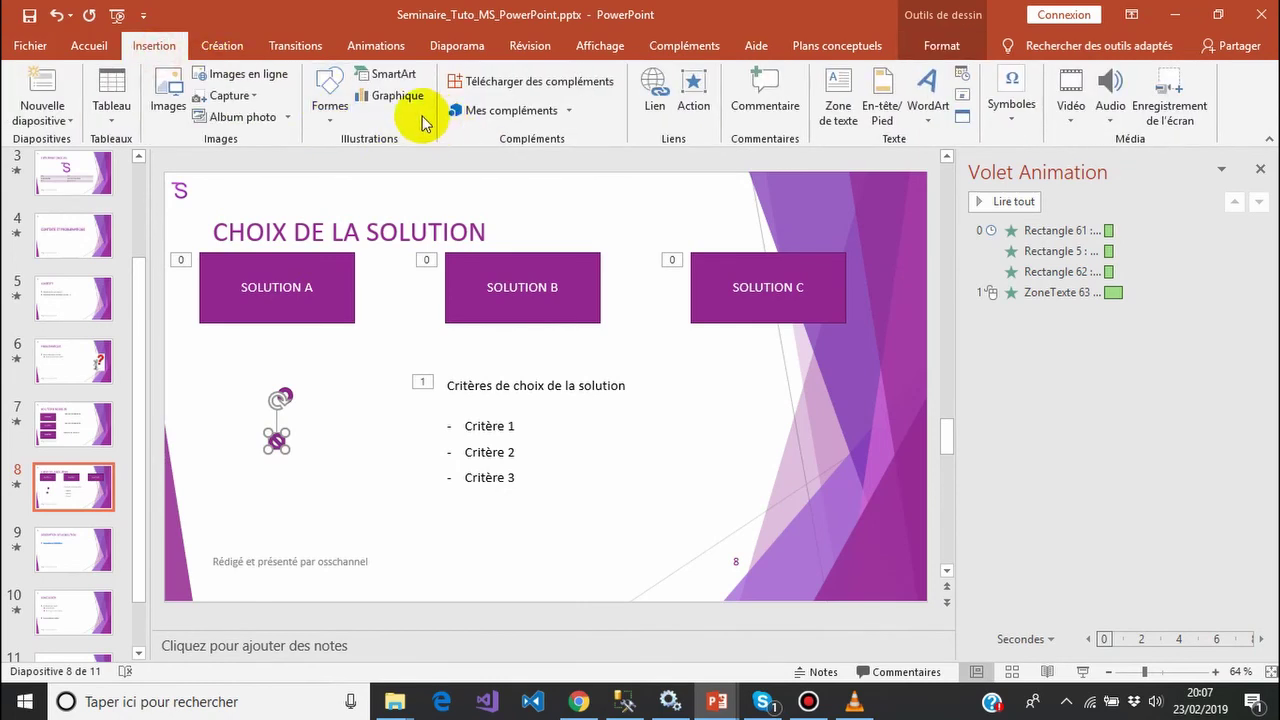
pyautogui.click(335, 115)
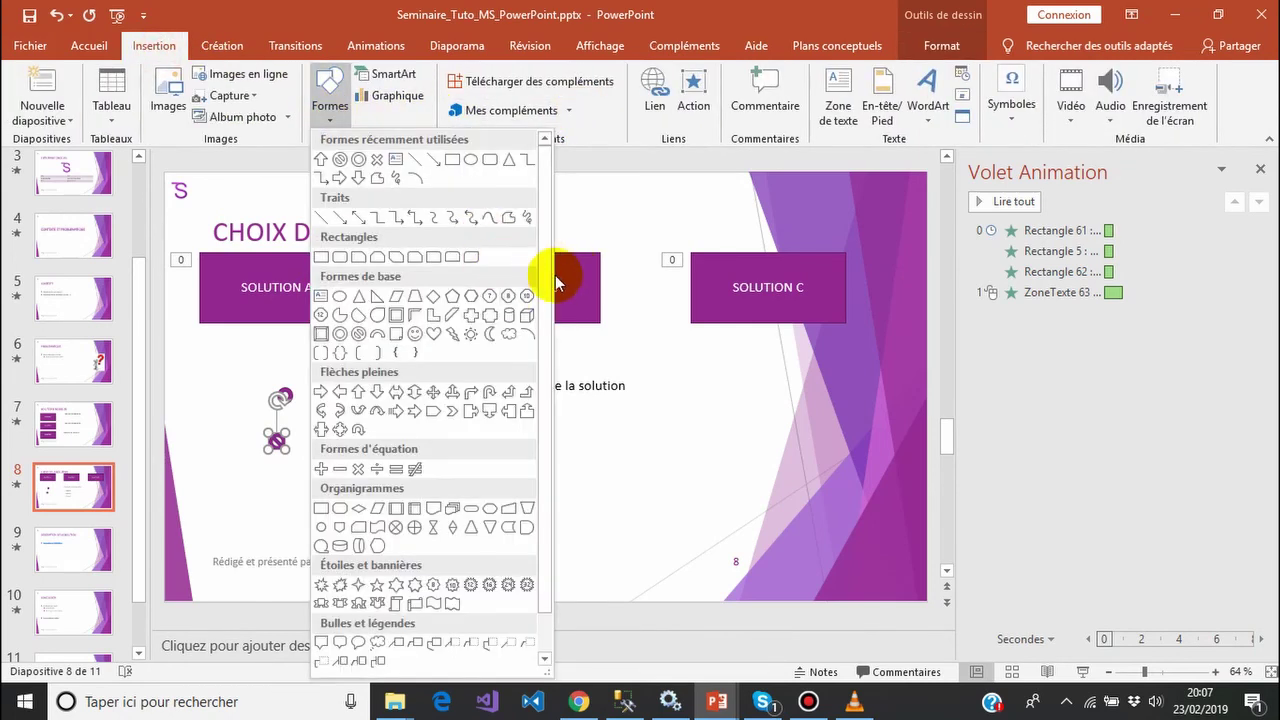
pyautogui.scroll(-2, 543, 286)
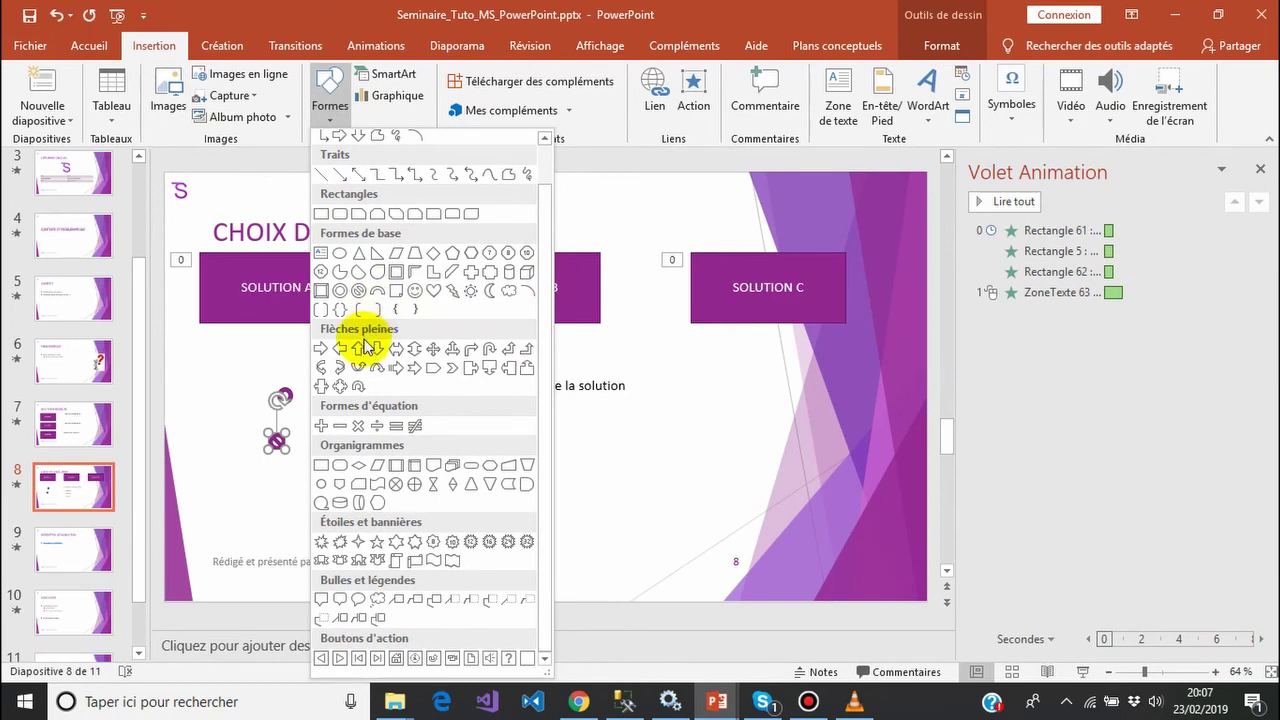
pyautogui.click(360, 348)
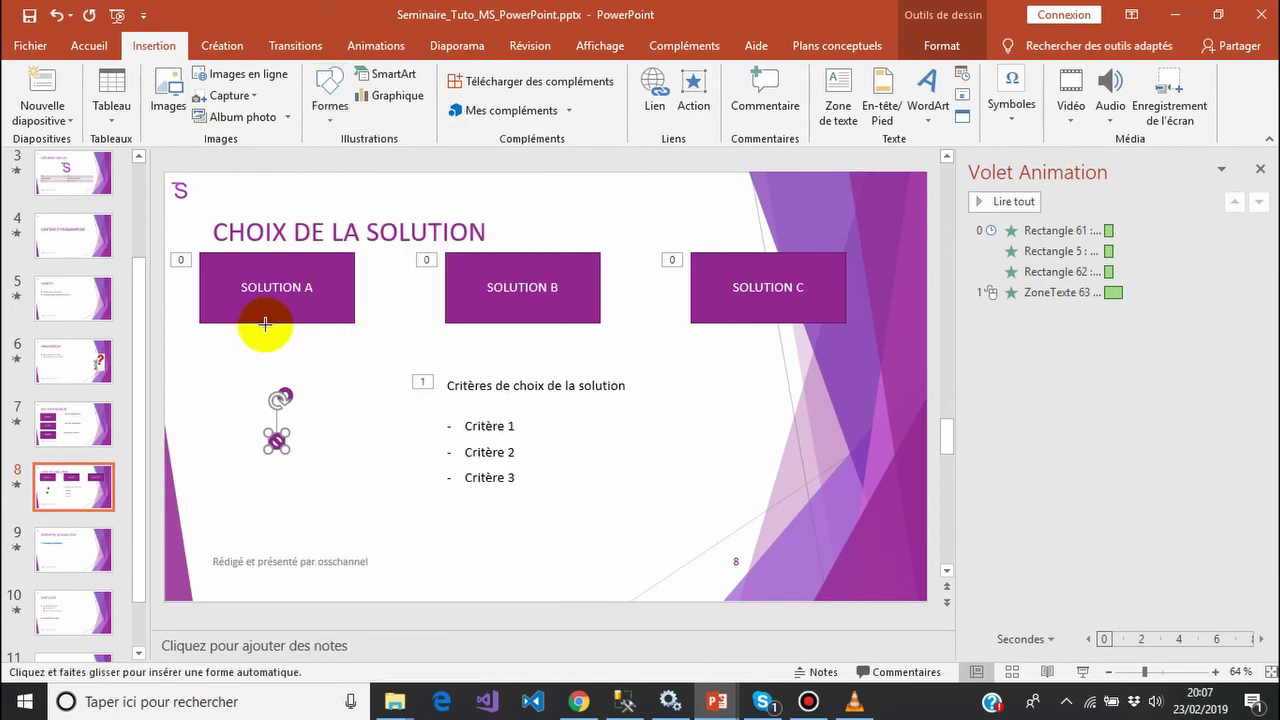
pyautogui.moveTo(265, 324); pyautogui.dragTo(296, 350)
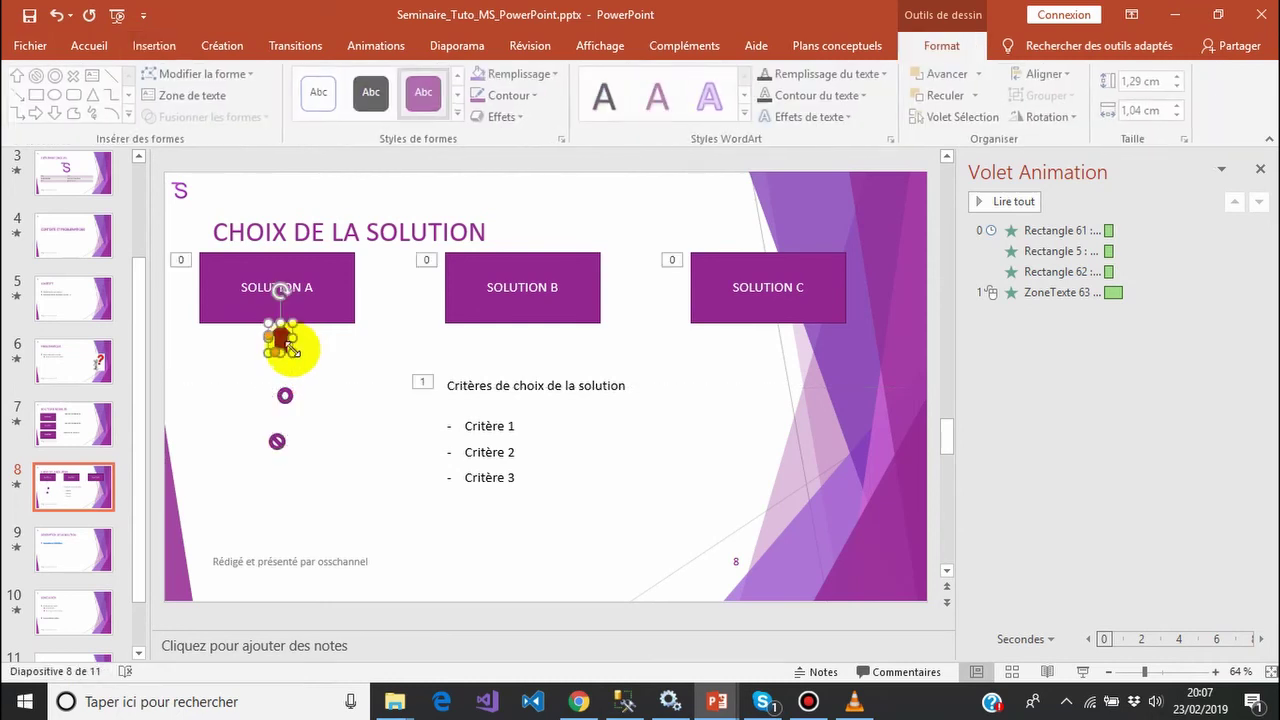
pyautogui.click(316, 356)
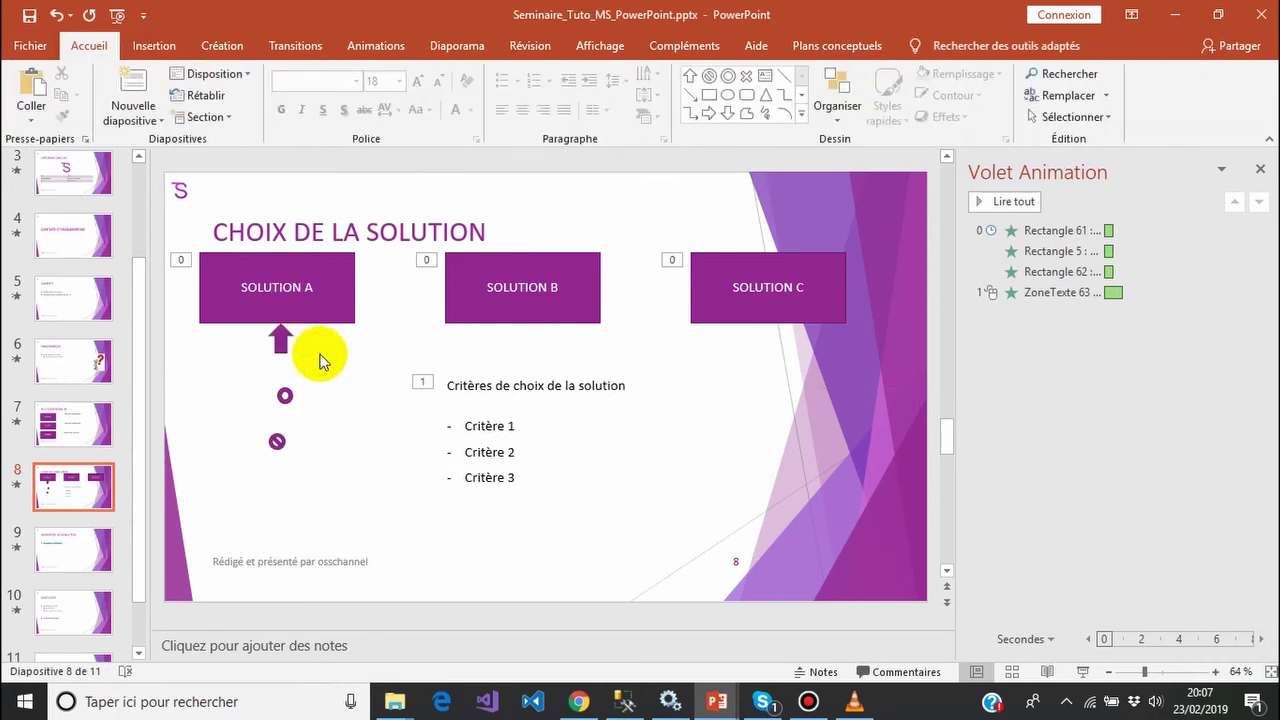
pyautogui.click(280, 347)
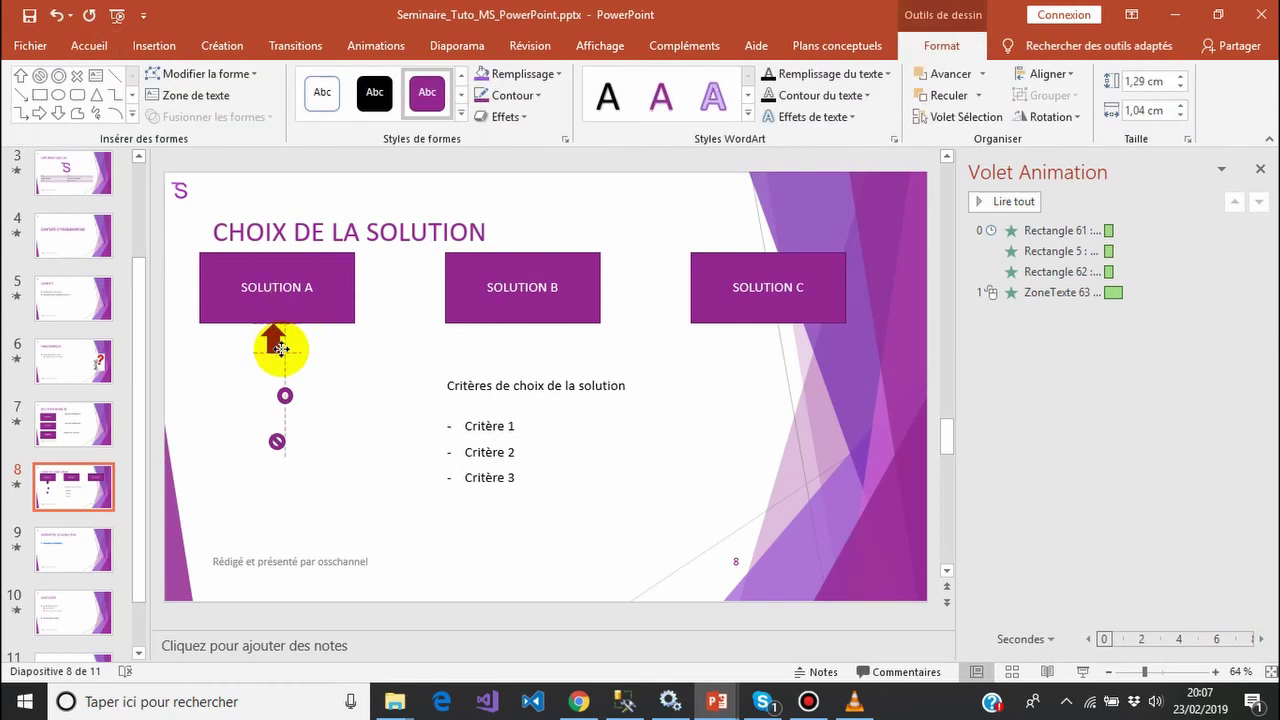
pyautogui.moveTo(281, 348); pyautogui.dragTo(278, 346)
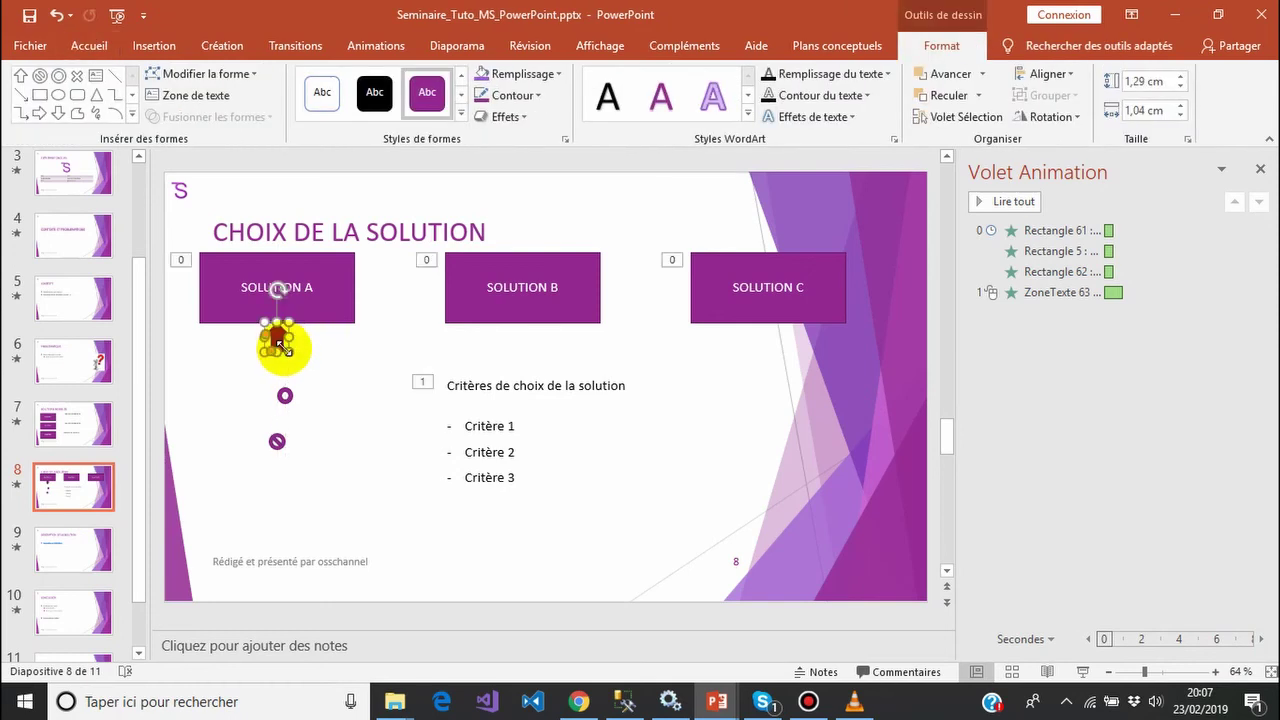
pyautogui.click(339, 380)
pyautogui.click(276, 340)
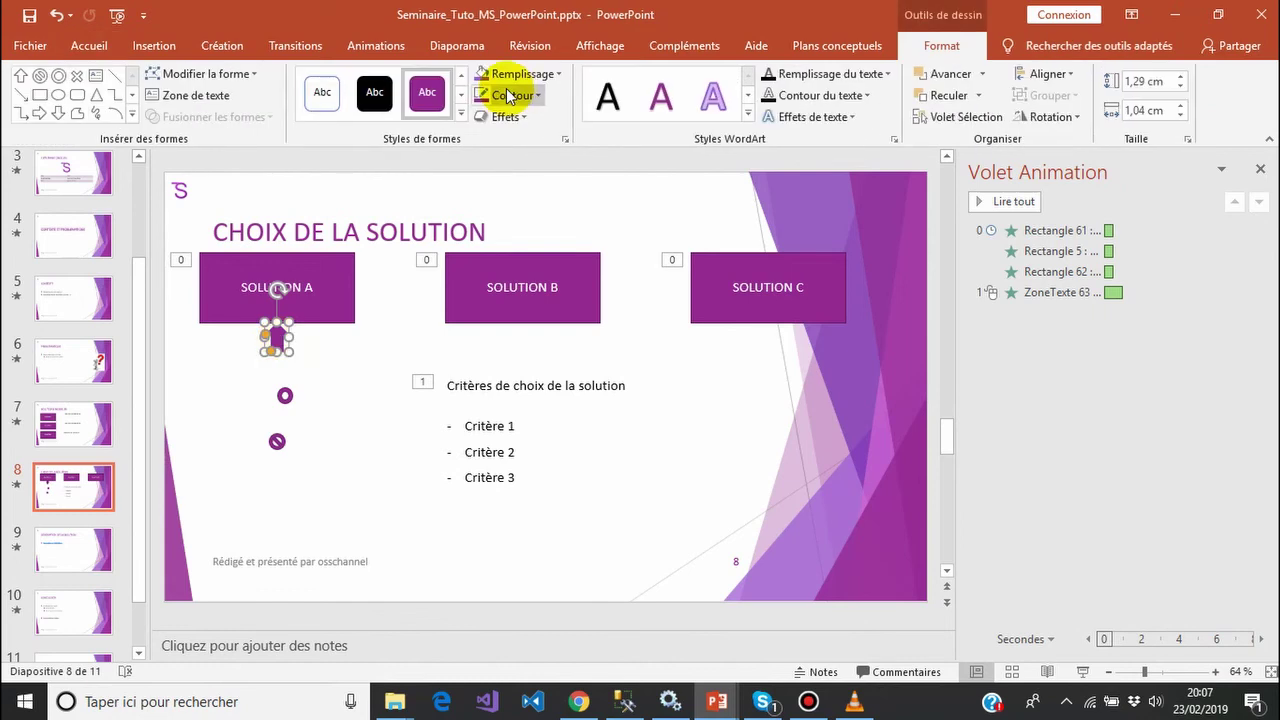
pyautogui.click(375, 45)
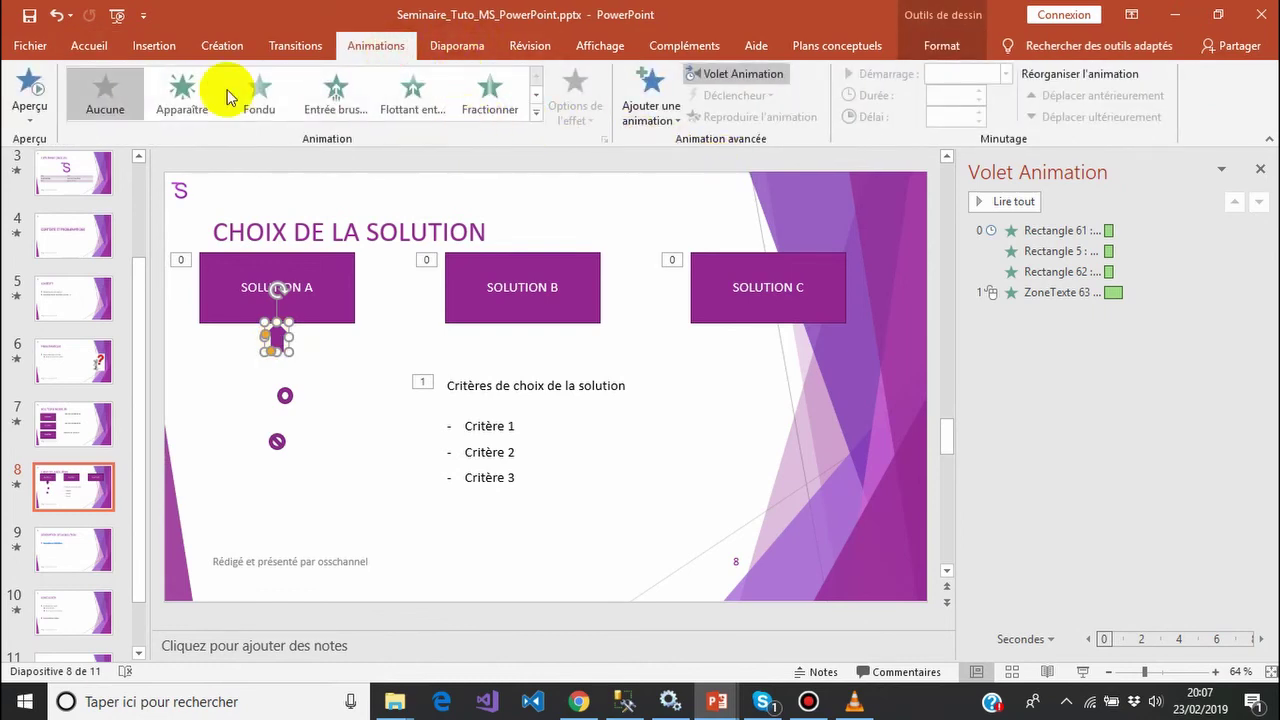
# Give the up-arrow an Apparaître entrance and check it in the animation list.
pyautogui.click(182, 98)
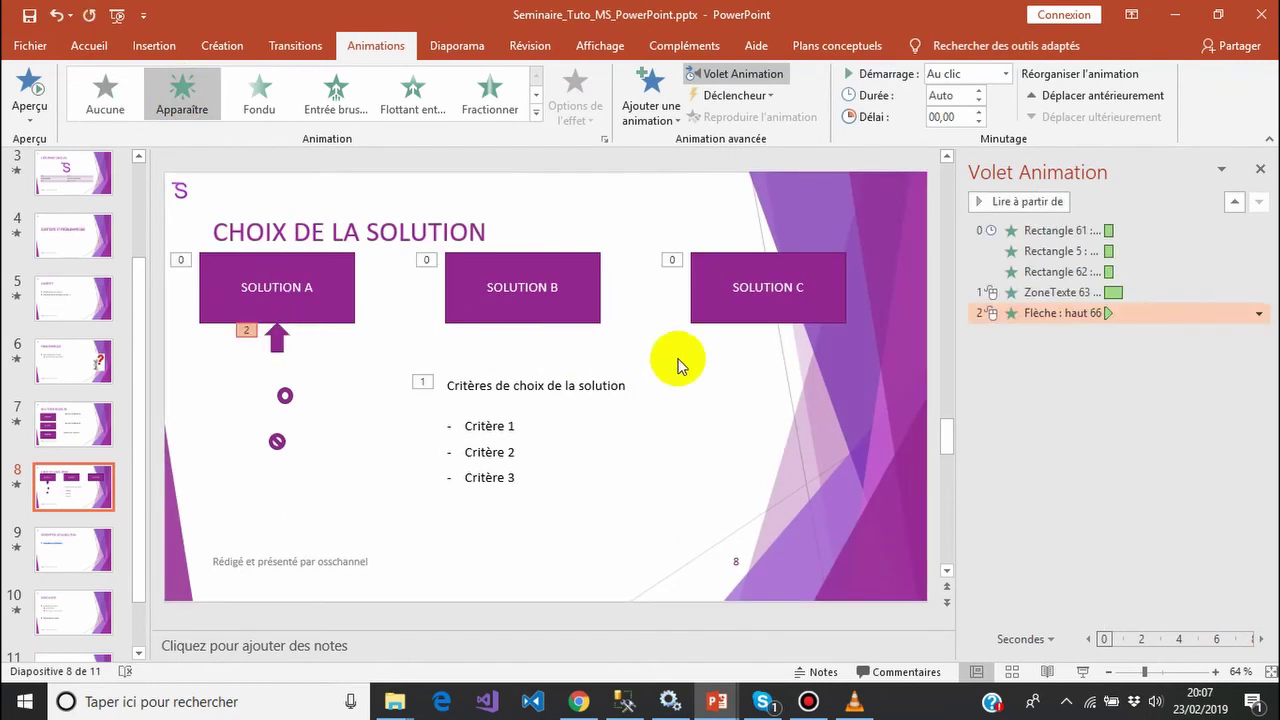
pyautogui.click(1051, 294)
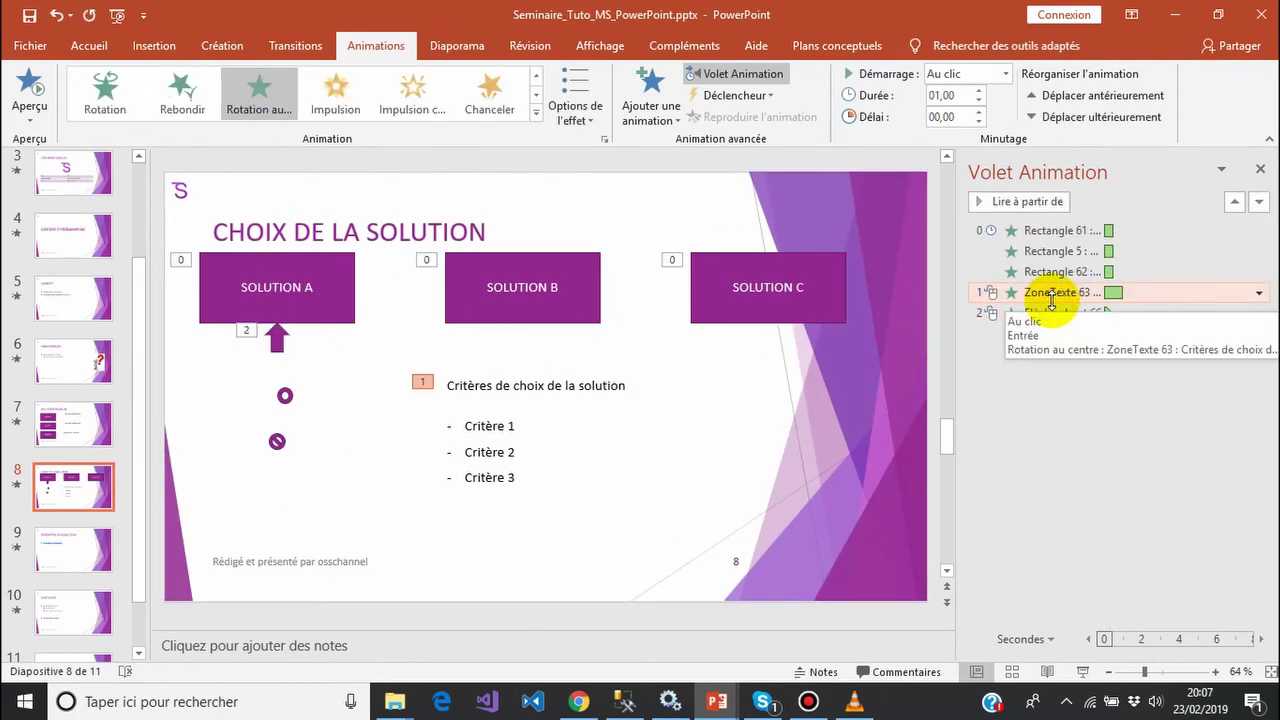
pyautogui.click(1045, 312)
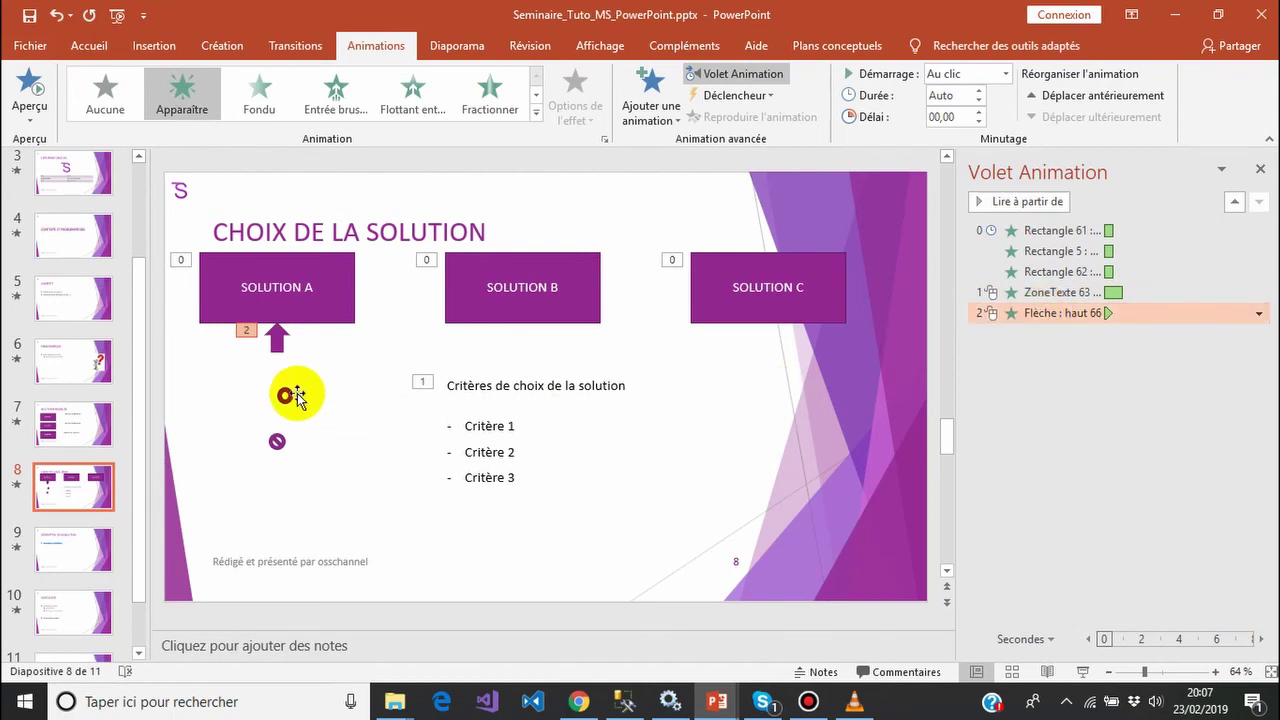
# Place circle marks beside Critère 1 and Critère 3, pasting a copy for the third.
pyautogui.moveTo(287, 394); pyautogui.dragTo(440, 427)
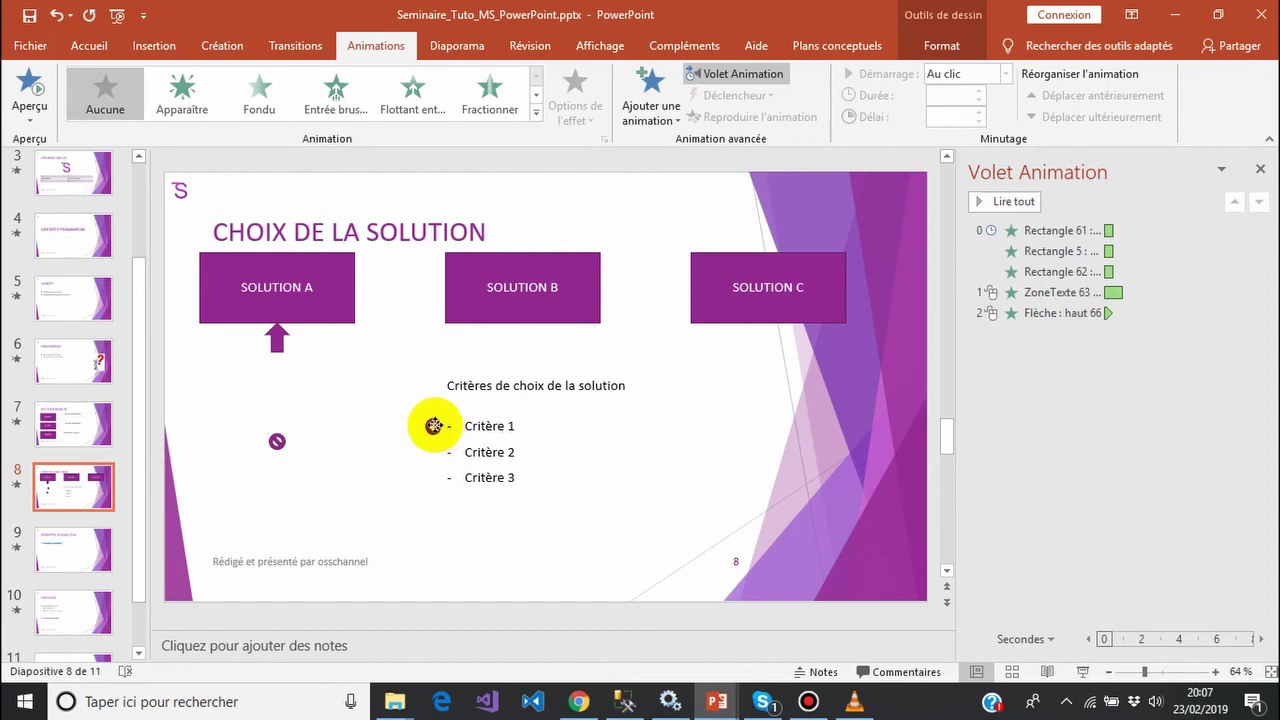
pyautogui.moveTo(280, 440)
pyautogui.mouseDown()
pyautogui.moveTo(407, 483)
pyautogui.moveTo(438, 460)
pyautogui.mouseUp()
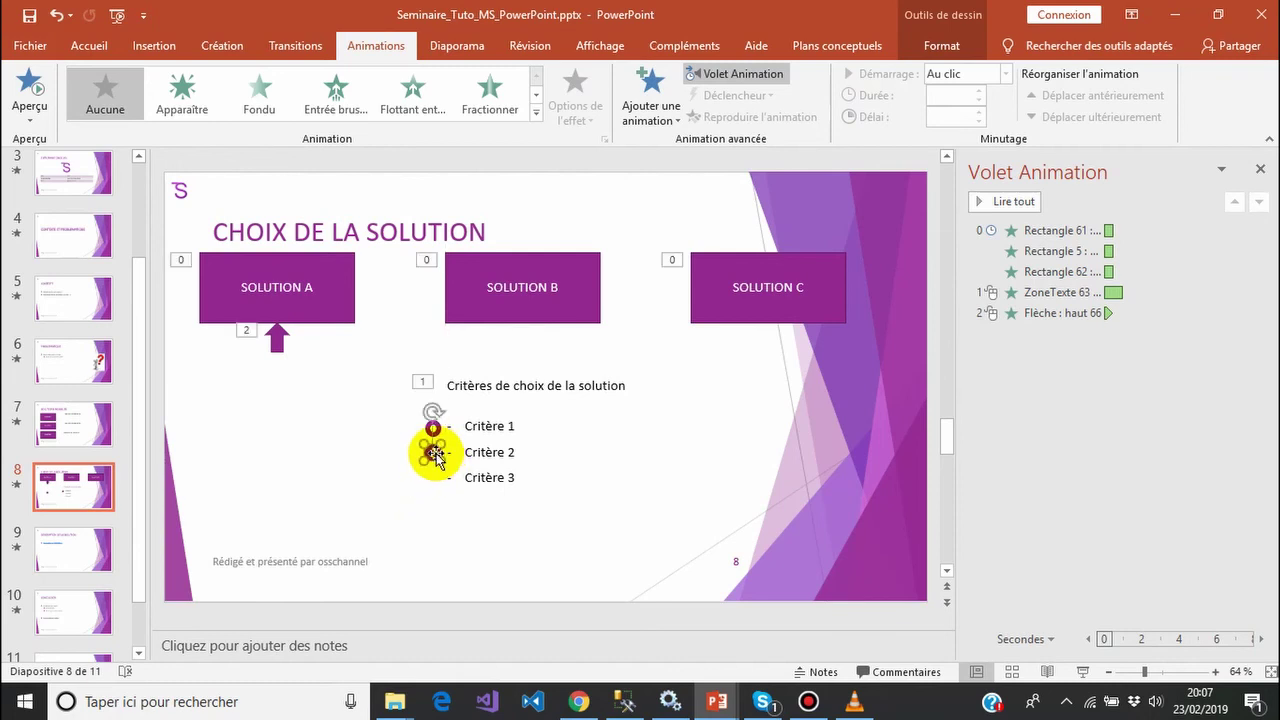
pyautogui.hotkey('ctrl', 'v')
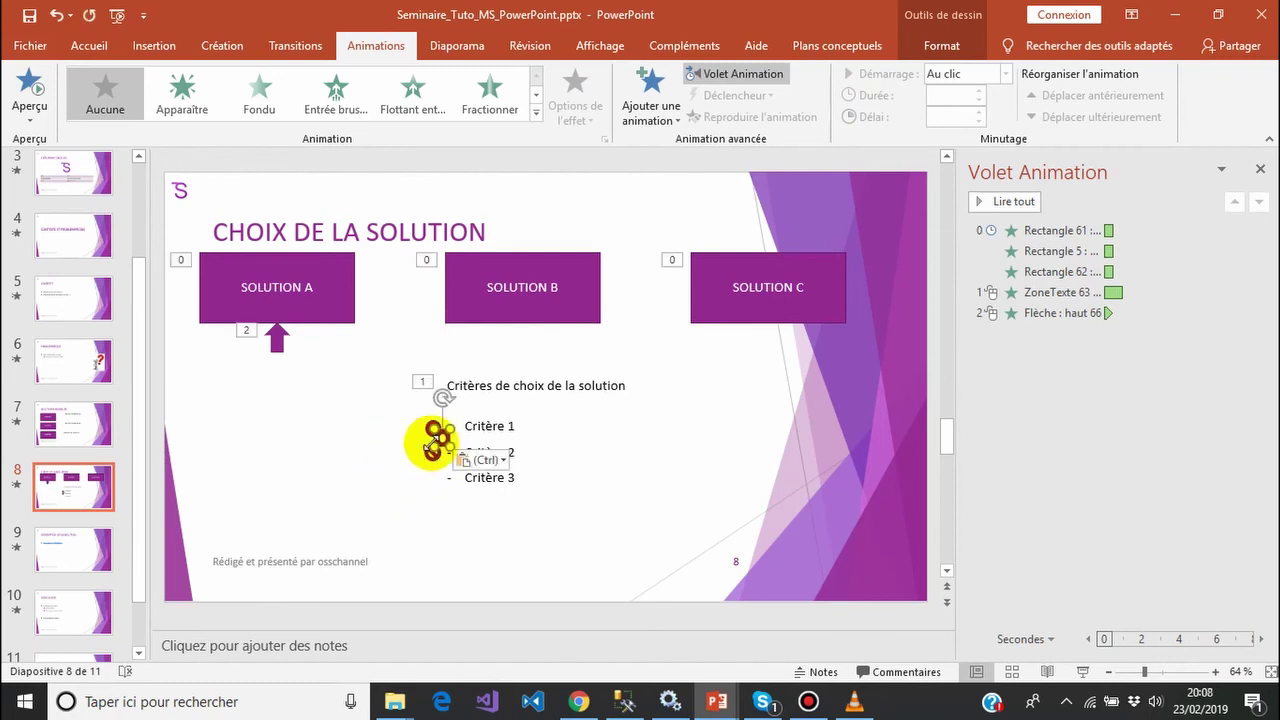
pyautogui.moveTo(443, 442); pyautogui.dragTo(434, 478)
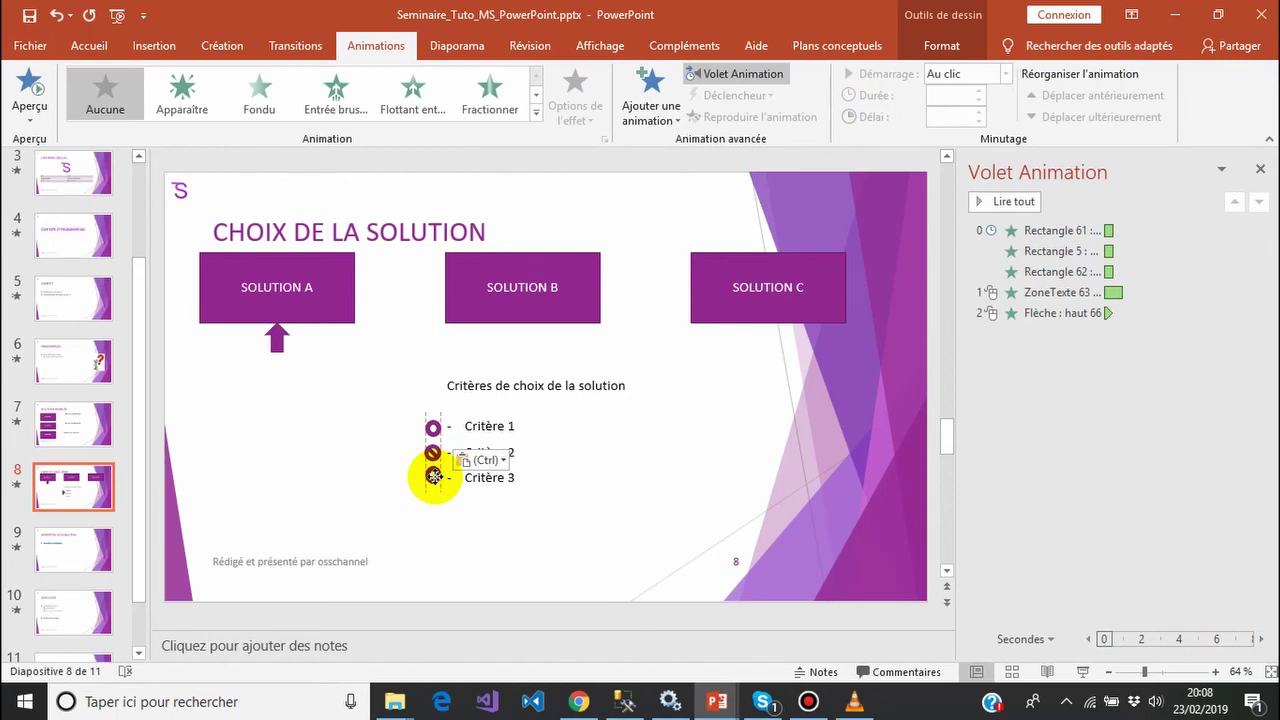
pyautogui.click(484, 500)
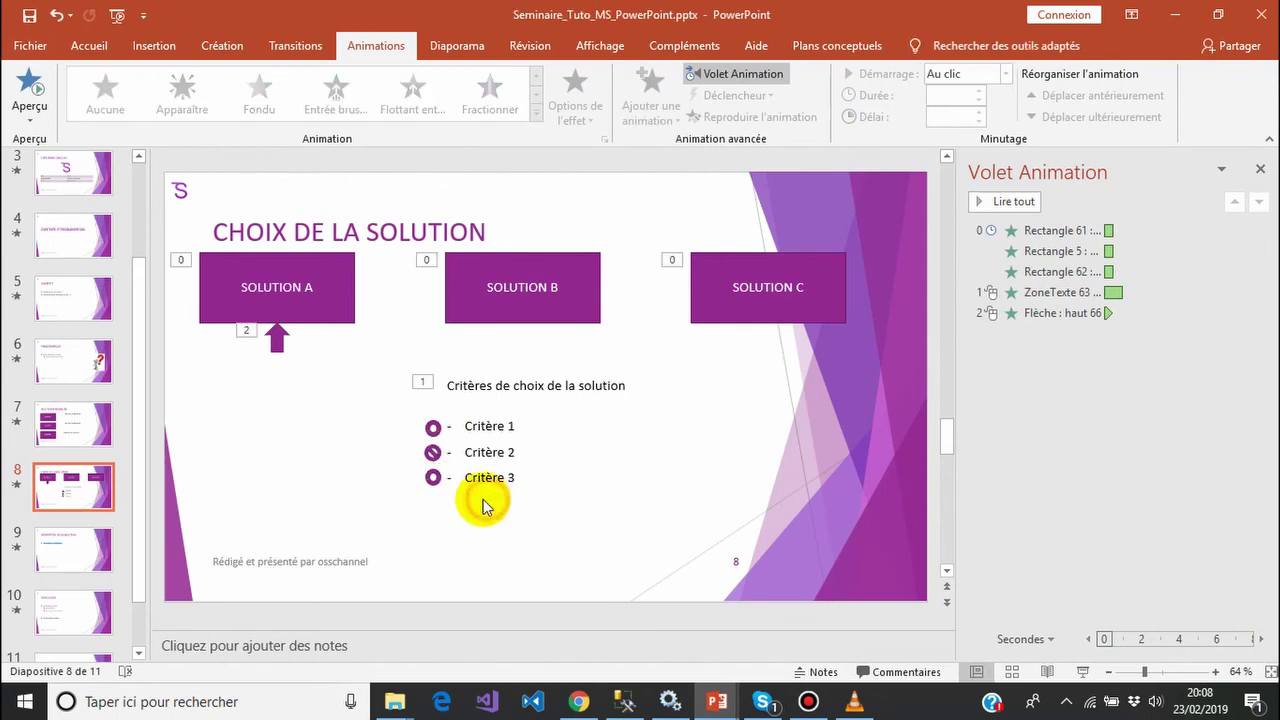
pyautogui.click(434, 479)
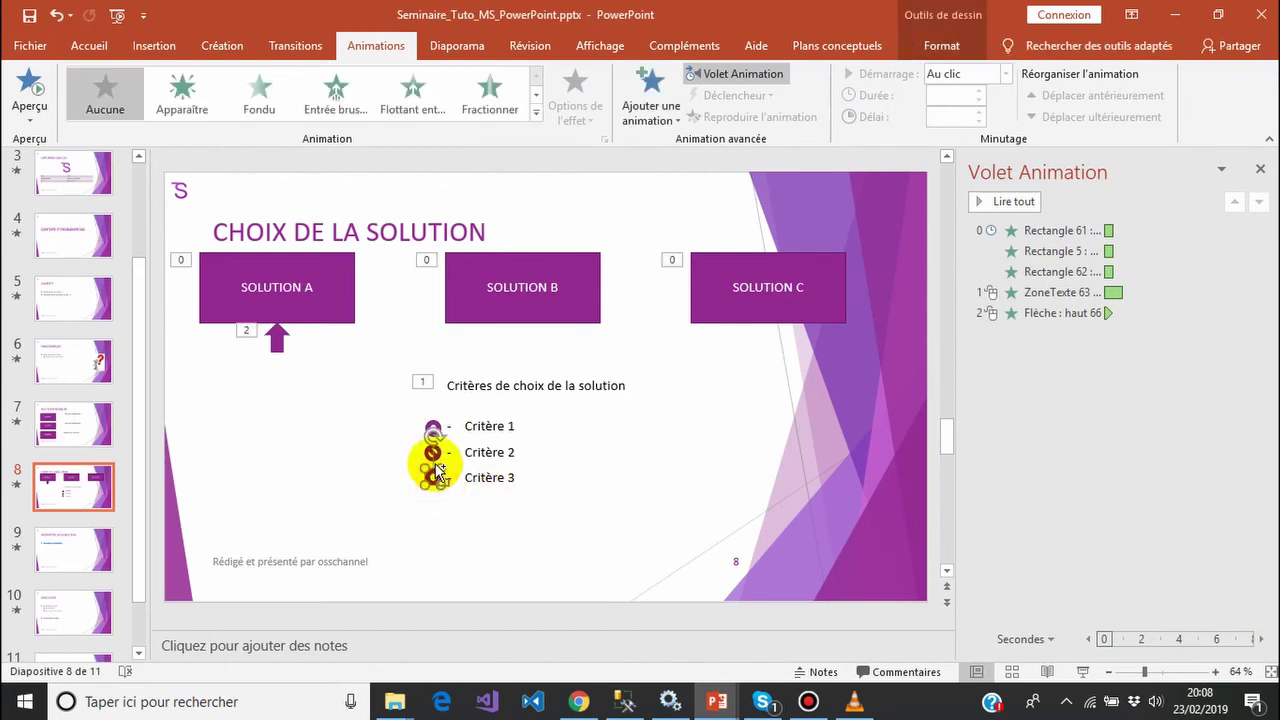
pyautogui.keyDown('shift'); pyautogui.click(432, 426); pyautogui.keyUp('shift')
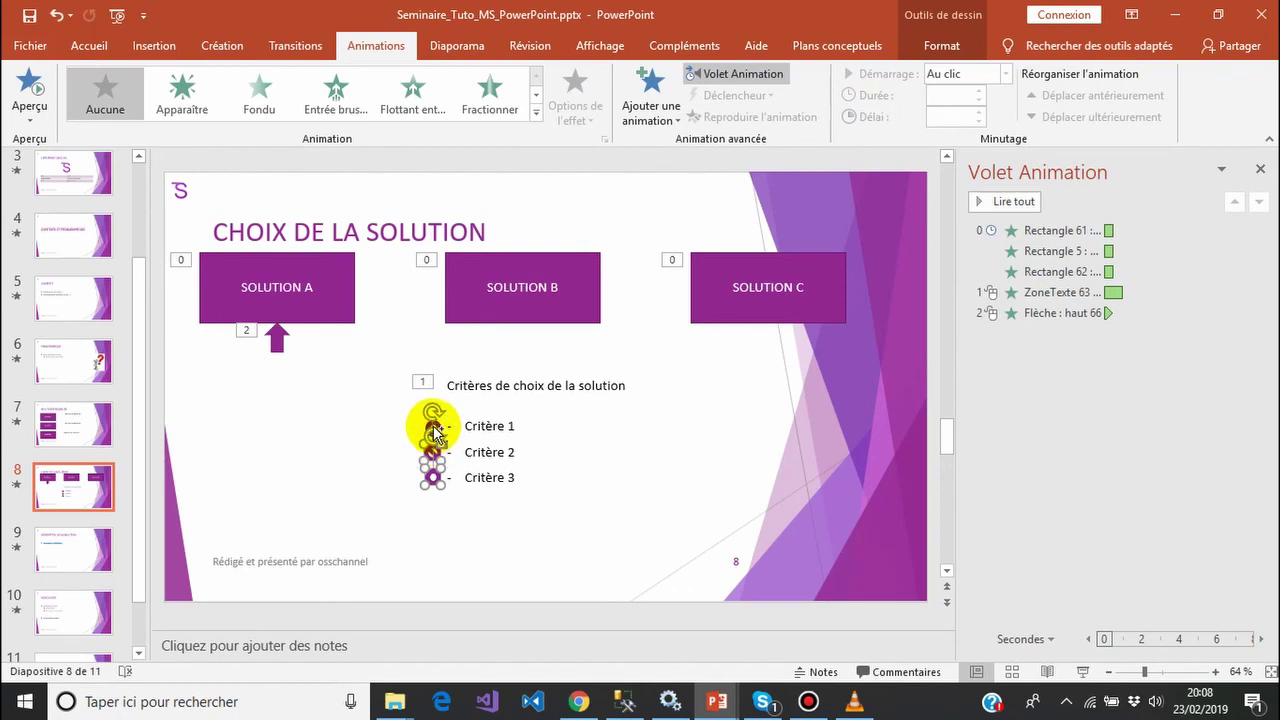
pyautogui.click(525, 532)
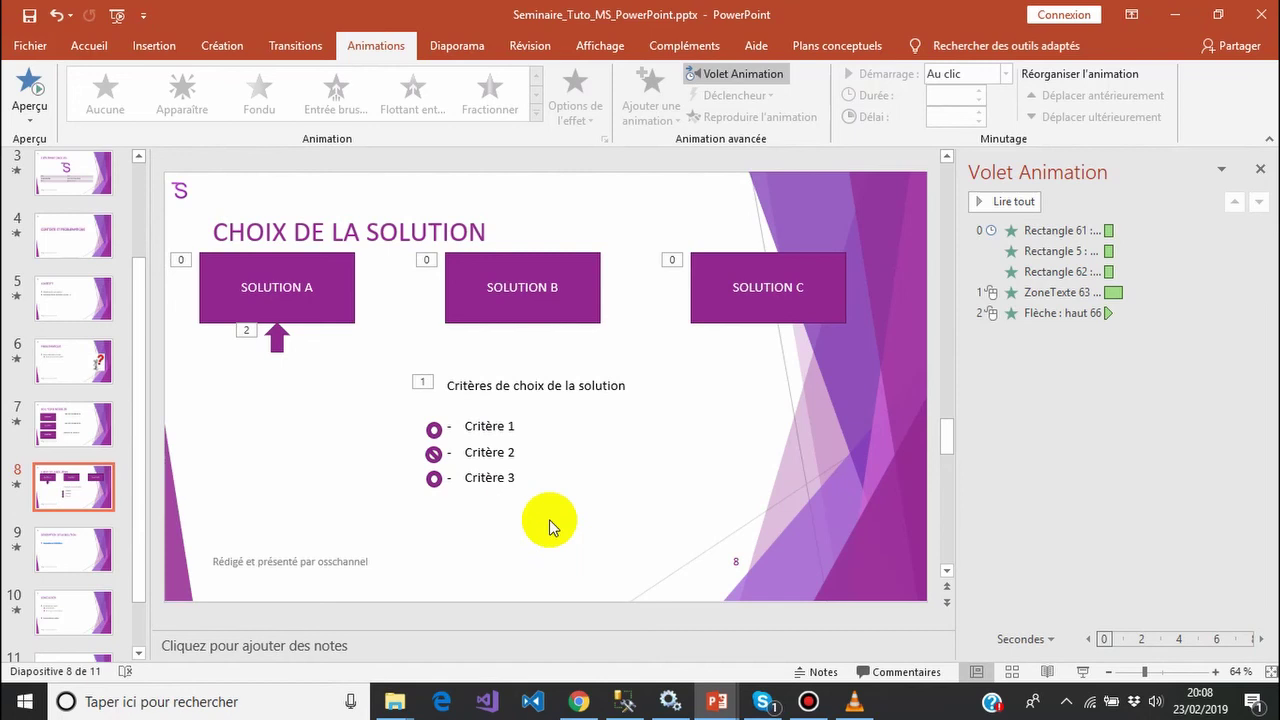
# Select the three marks beside Critère 1–3 and expand the animation effects gallery.
pyautogui.click(433, 429)
pyautogui.keyDown('shift'); pyautogui.click(433, 453); pyautogui.keyUp('shift')
pyautogui.keyDown('shift'); pyautogui.click(433, 478); pyautogui.keyUp('shift')
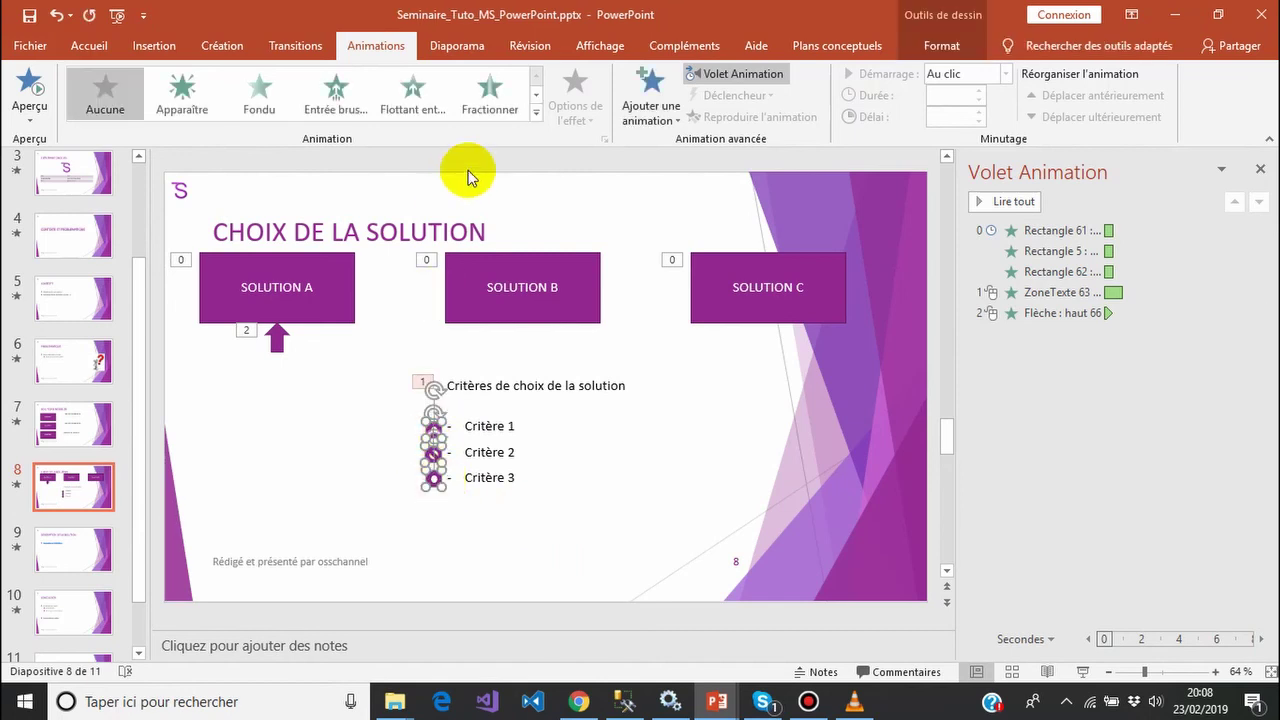
pyautogui.click(536, 115)
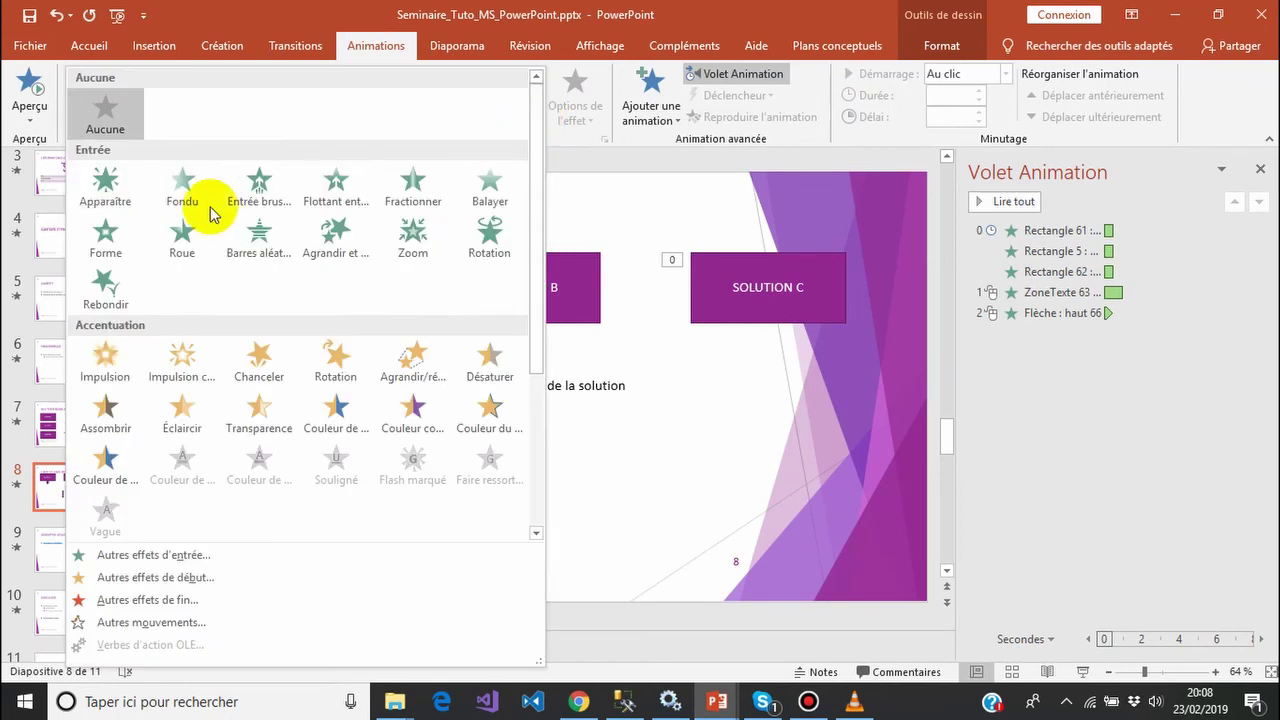
# Apply a Zoom entrance to the three Critère marks.
pyautogui.click(413, 235)
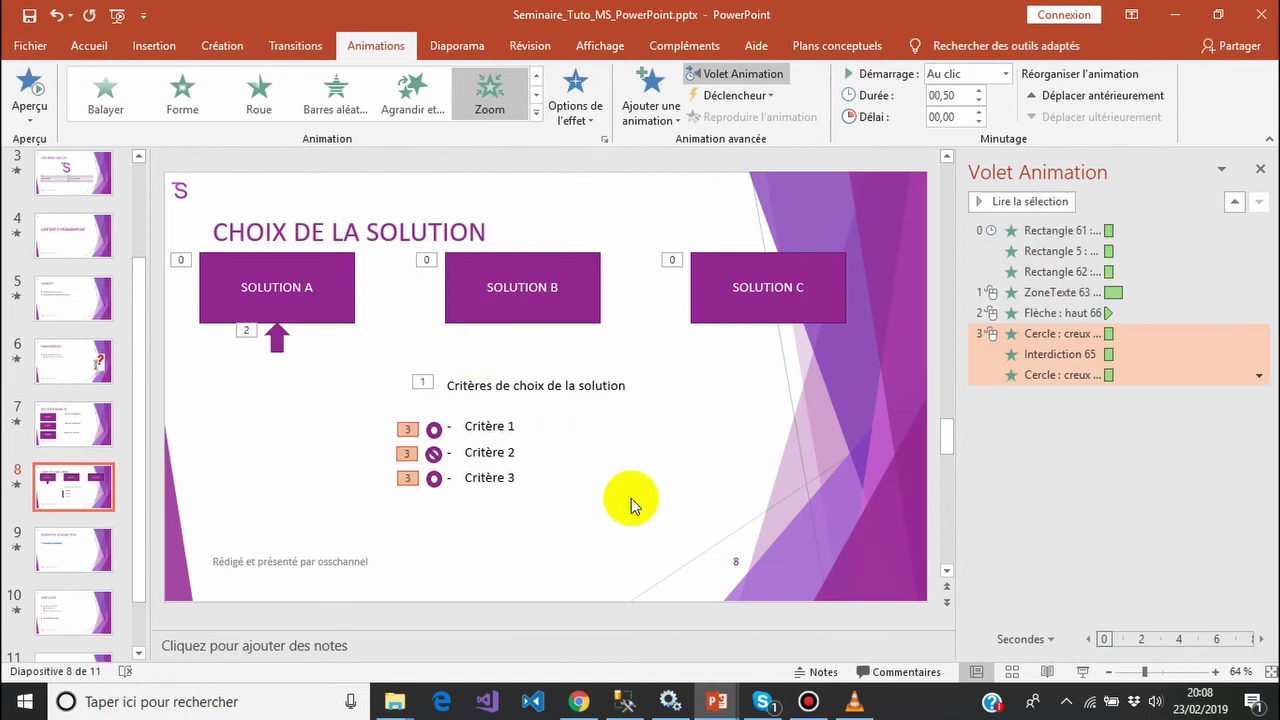
pyautogui.click(729, 483)
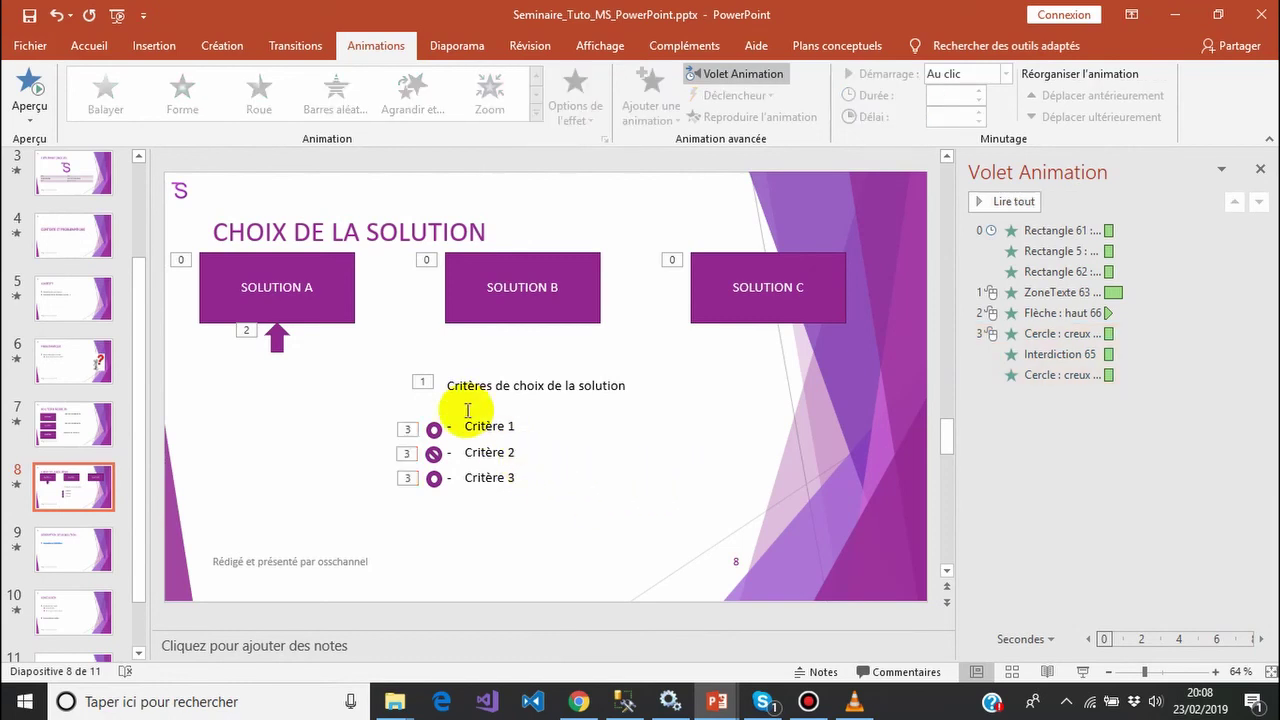
pyautogui.click(434, 429)
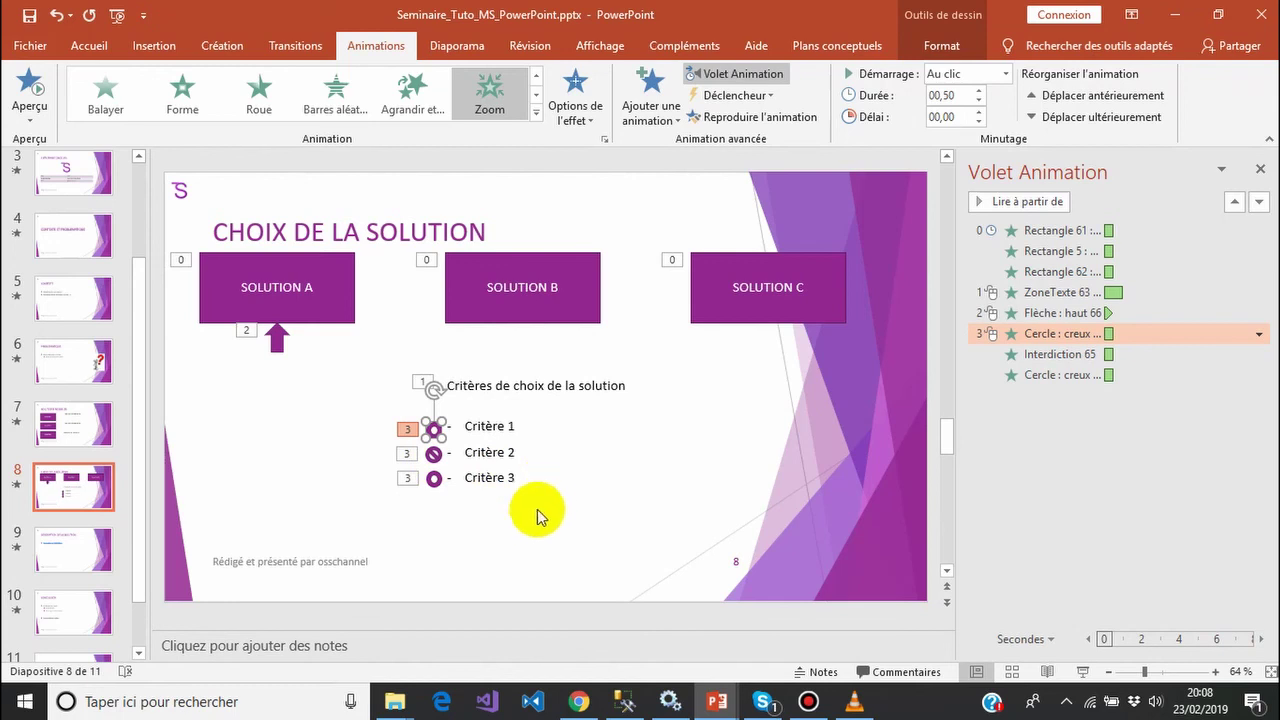
# Paste a spare hollow circle below-left of Critère 3 and delete its animation.
pyautogui.hotkey('ctrl', 'v')
pyautogui.moveTo(444, 440); pyautogui.dragTo(682, 497)
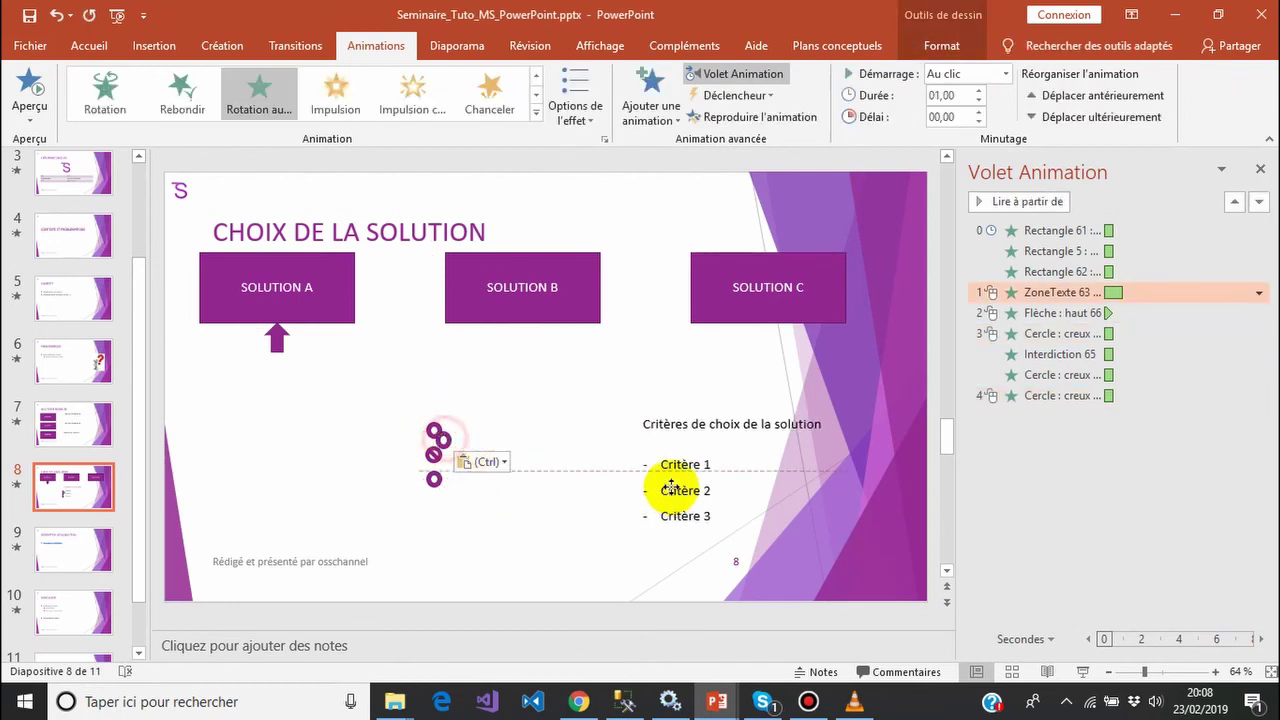
pyautogui.hotkey('ctrl', 'z')
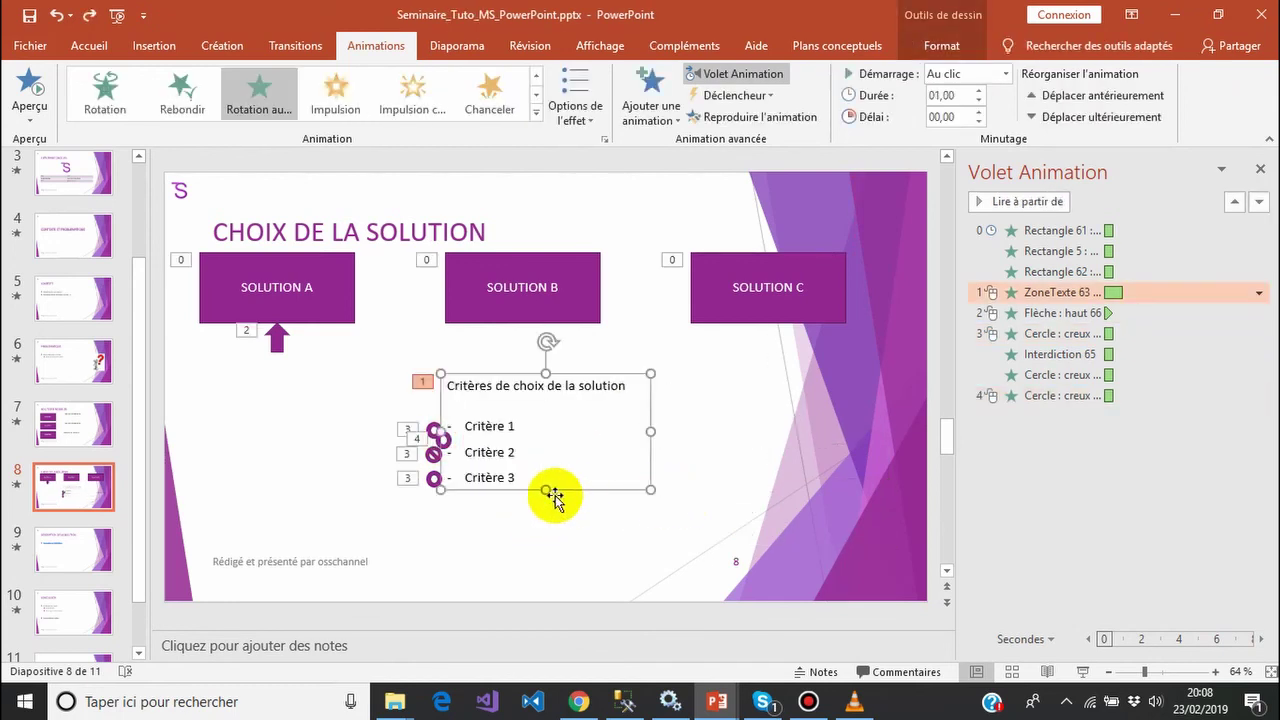
pyautogui.click(444, 446)
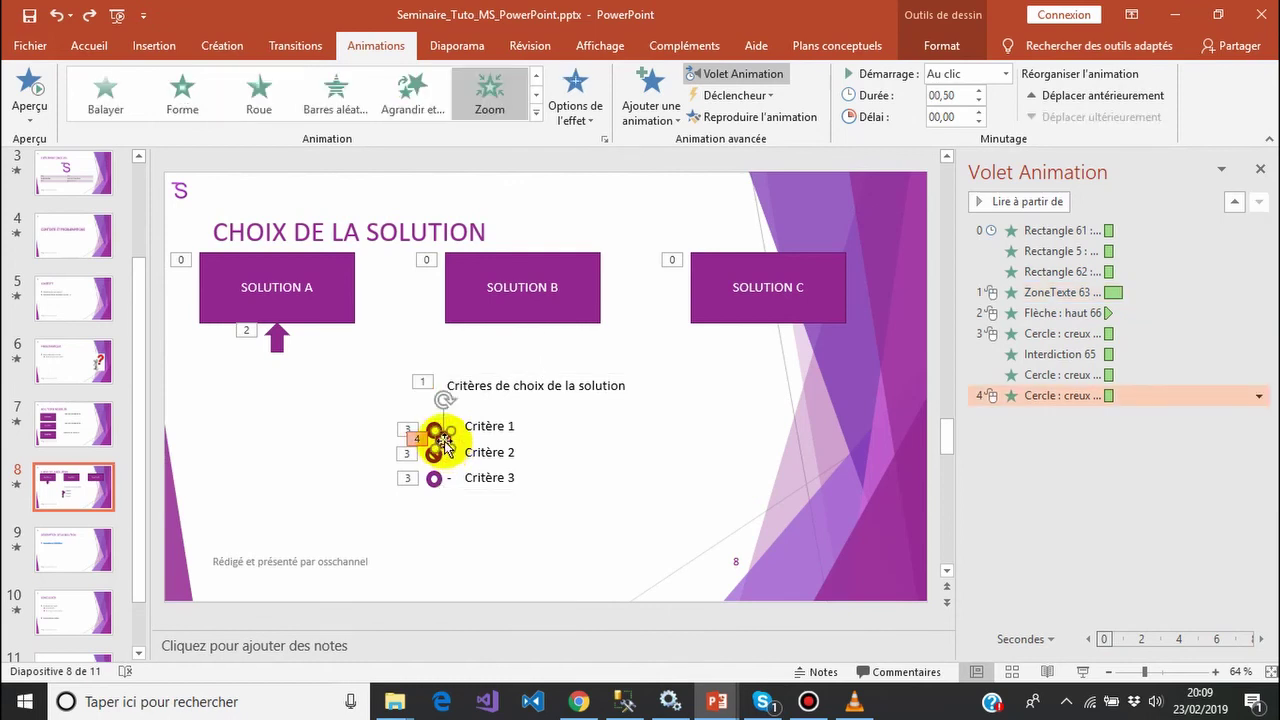
pyautogui.moveTo(444, 440); pyautogui.dragTo(737, 486)
pyautogui.hotkey('ctrl', 'z')
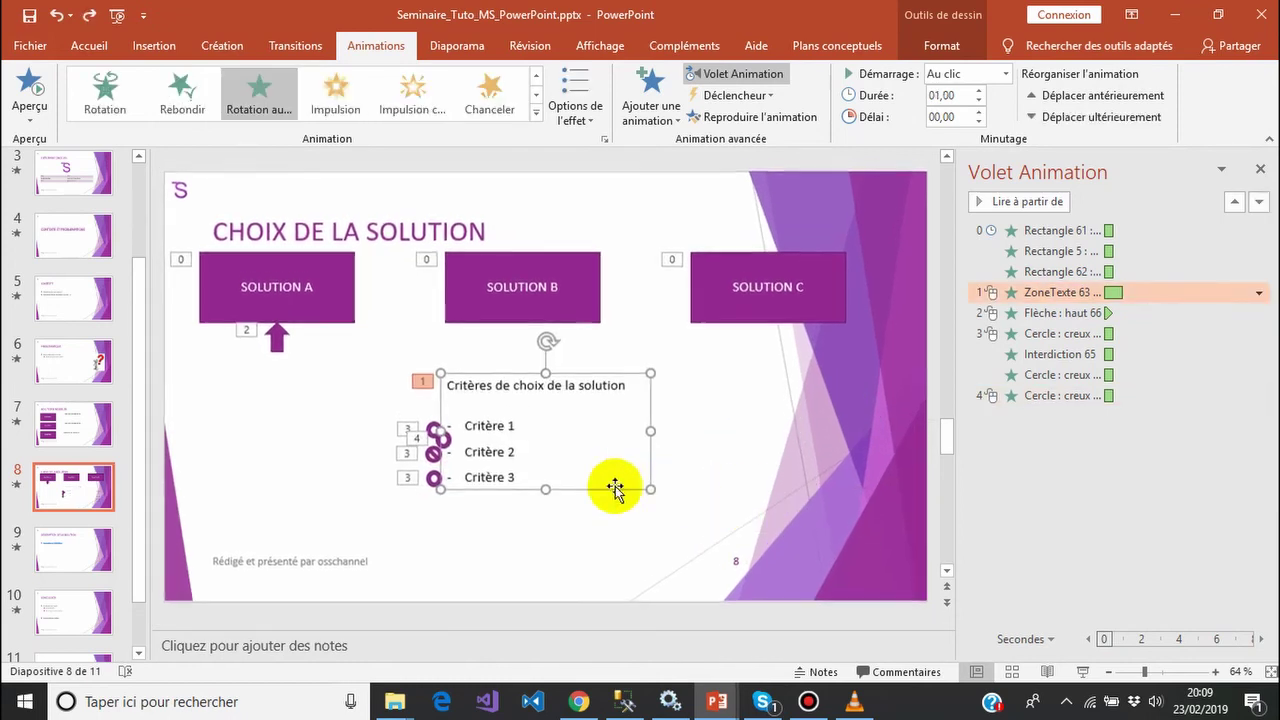
pyautogui.click(445, 441)
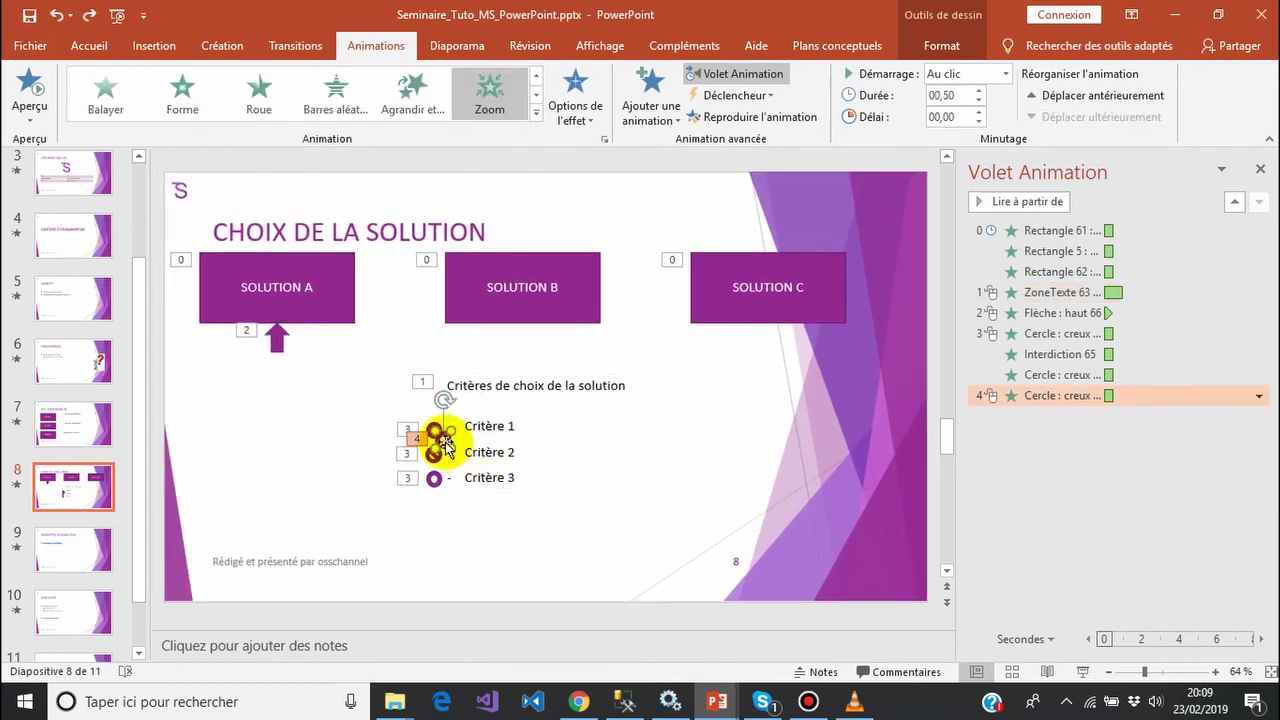
pyautogui.moveTo(444, 441); pyautogui.dragTo(748, 487)
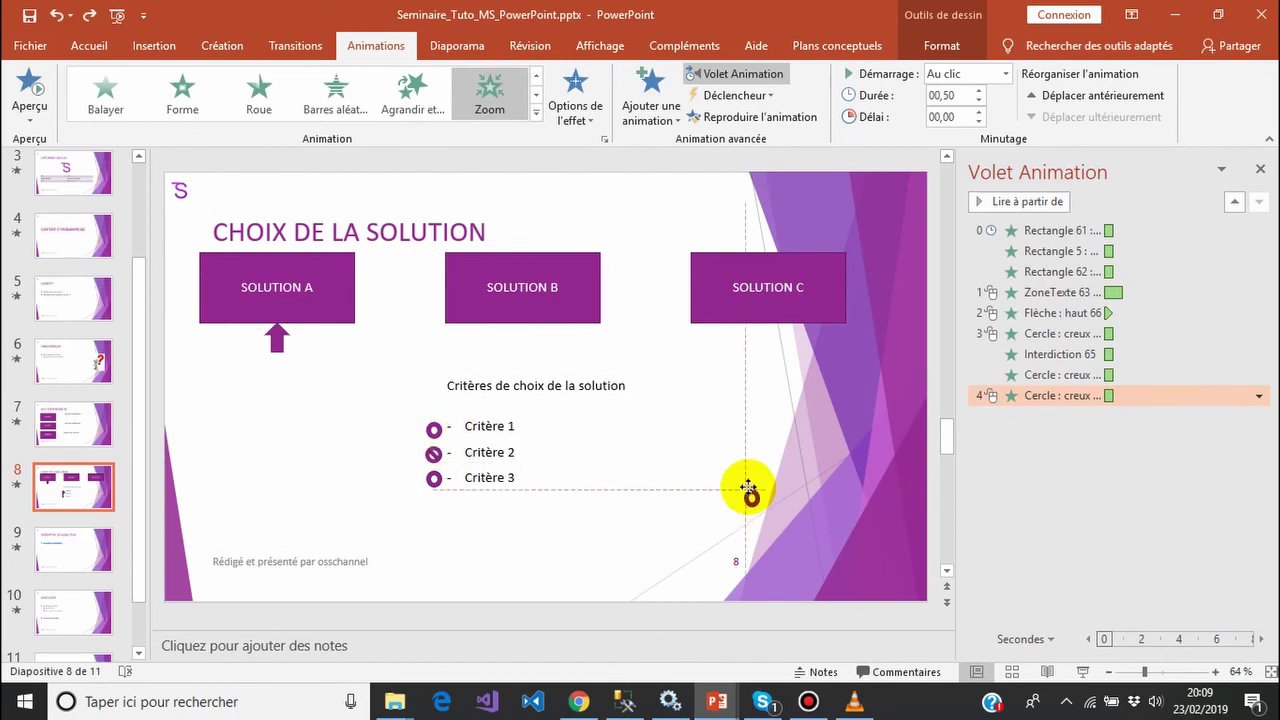
pyautogui.moveTo(748, 487); pyautogui.dragTo(381, 499)
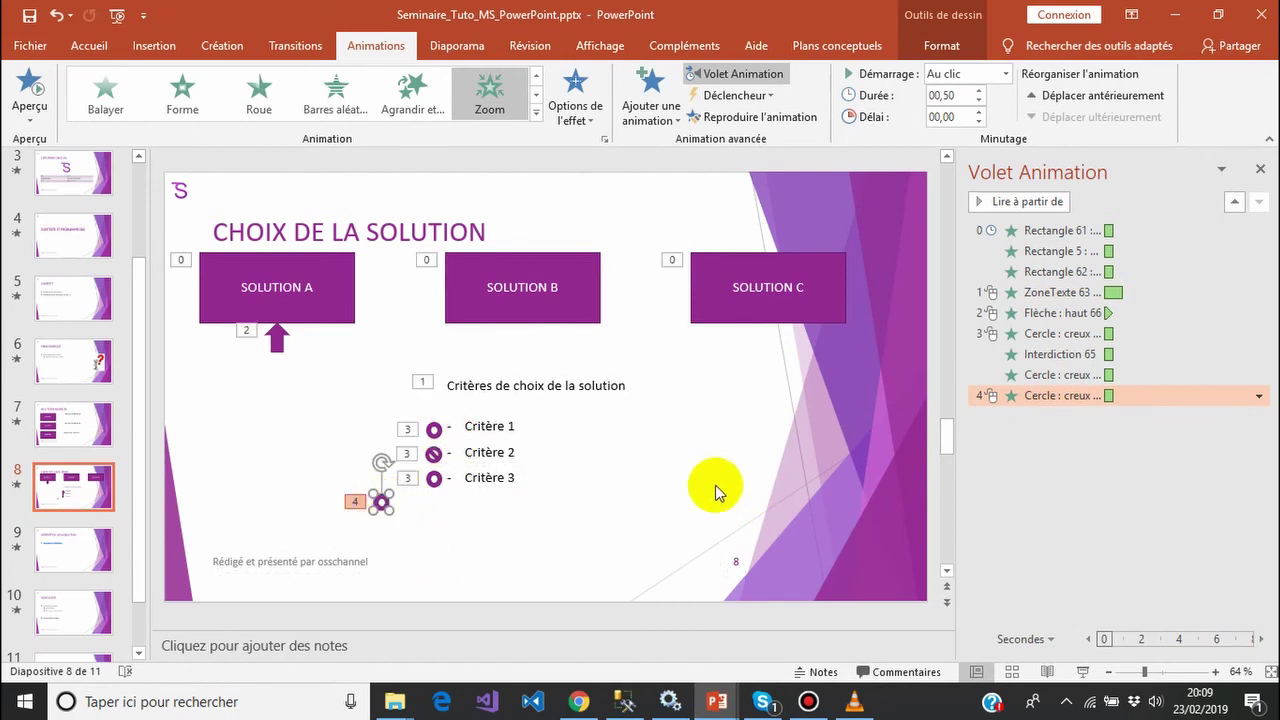
pyautogui.rightClick(1035, 396)
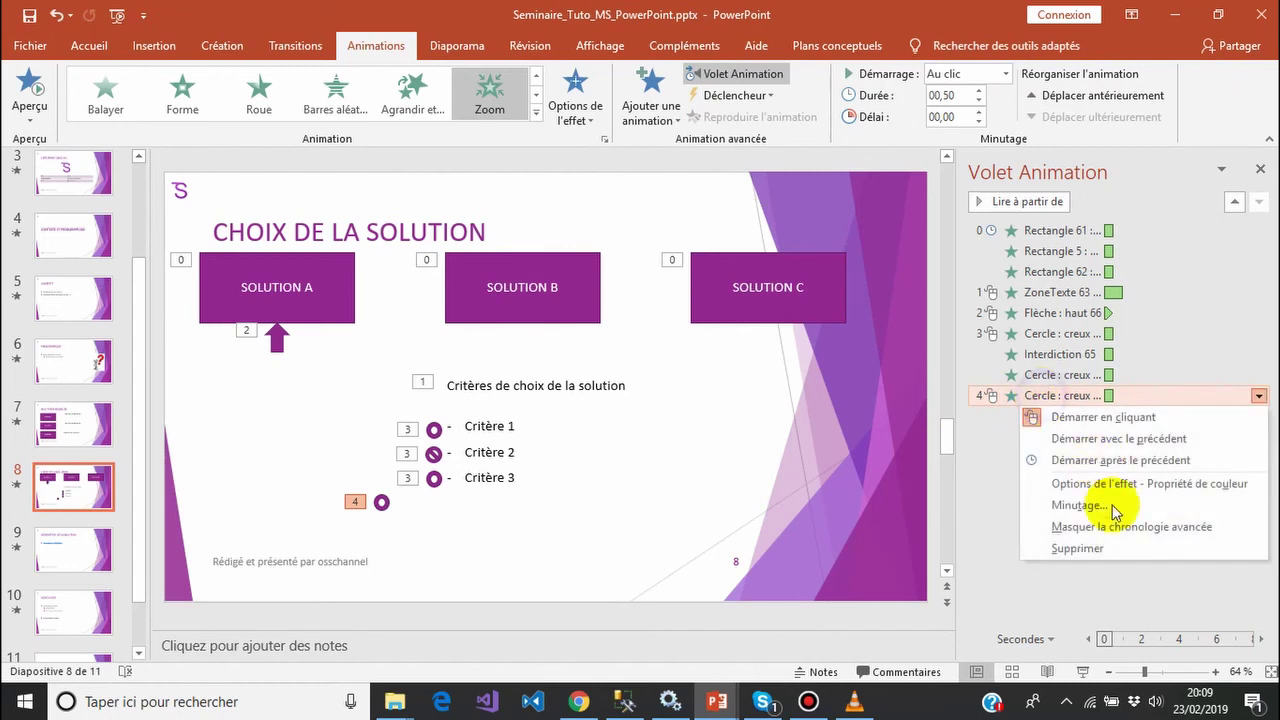
pyautogui.click(1108, 547)
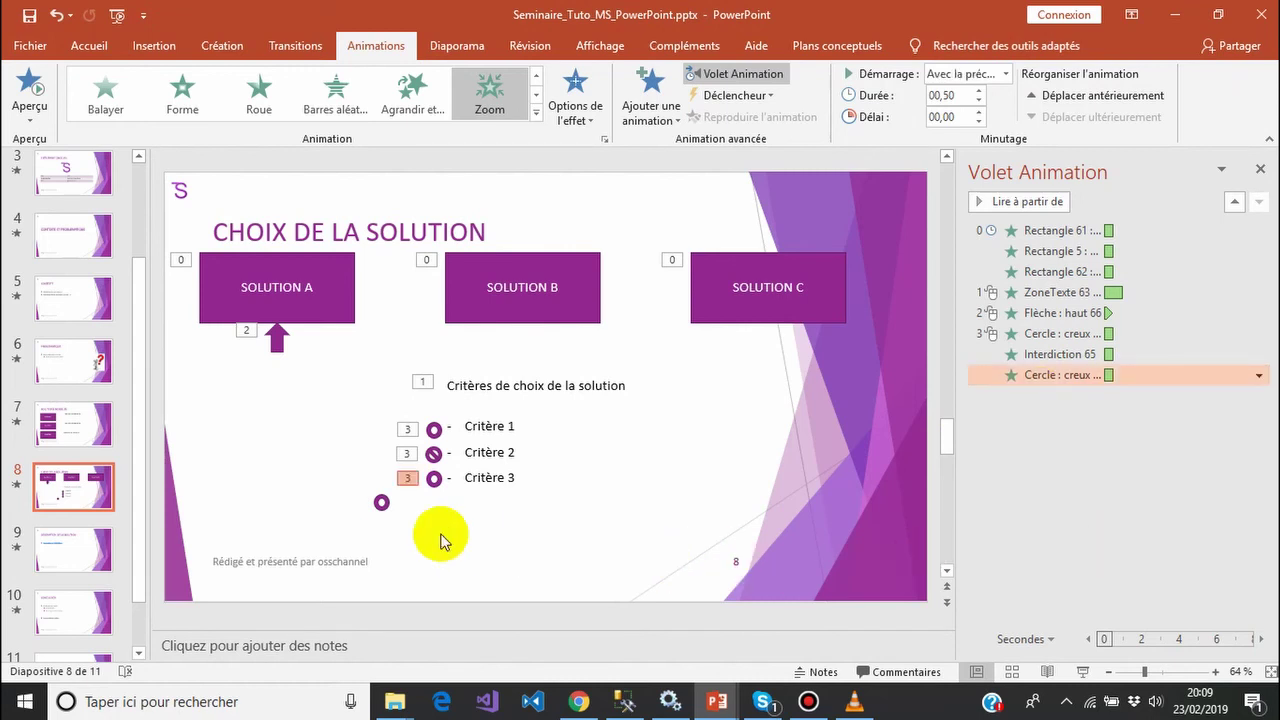
pyautogui.click(380, 503)
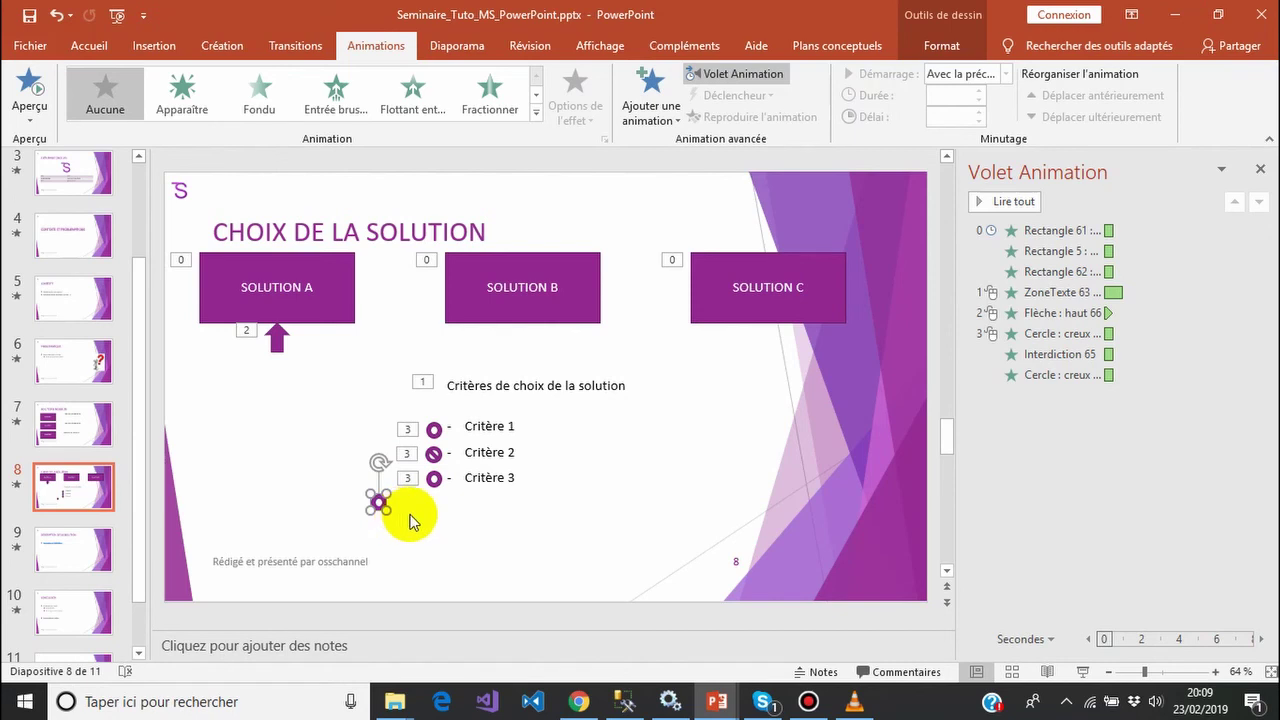
# Paste a copy of the slashed circle left of the criteria and delete its animation.
pyautogui.click(434, 457)
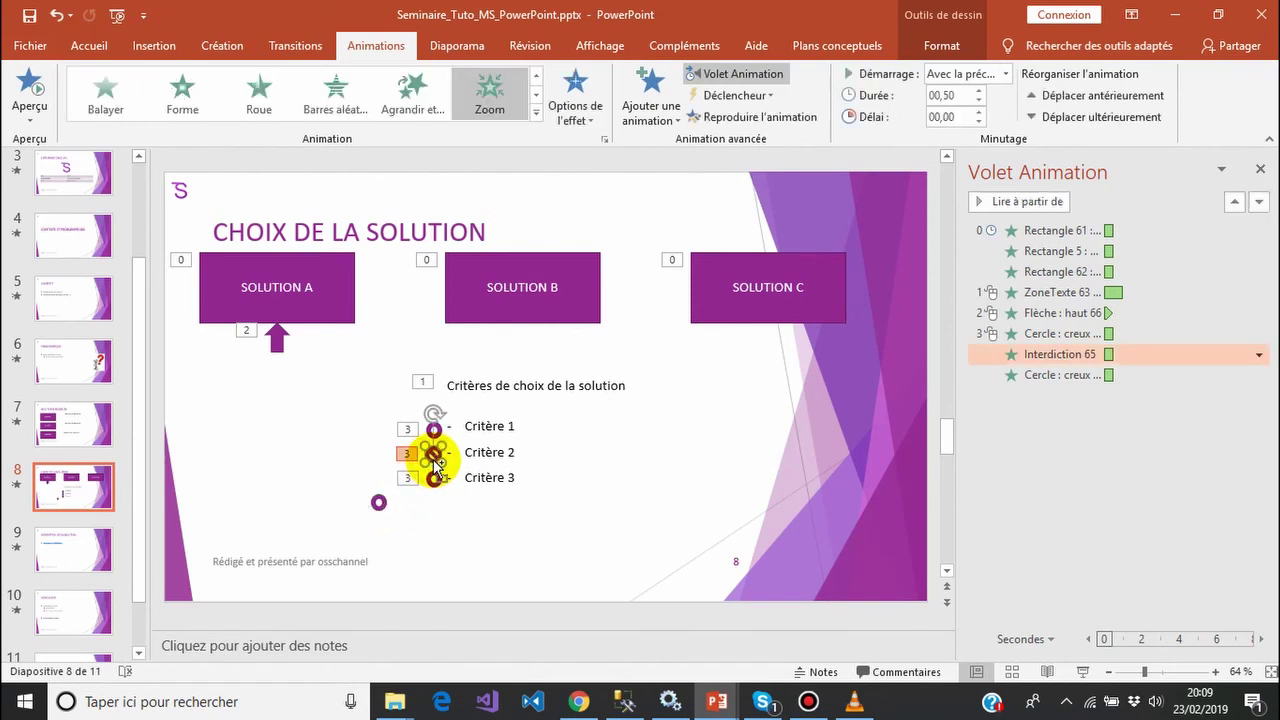
pyautogui.click(616, 501)
pyautogui.hotkey('ctrl', 'v')
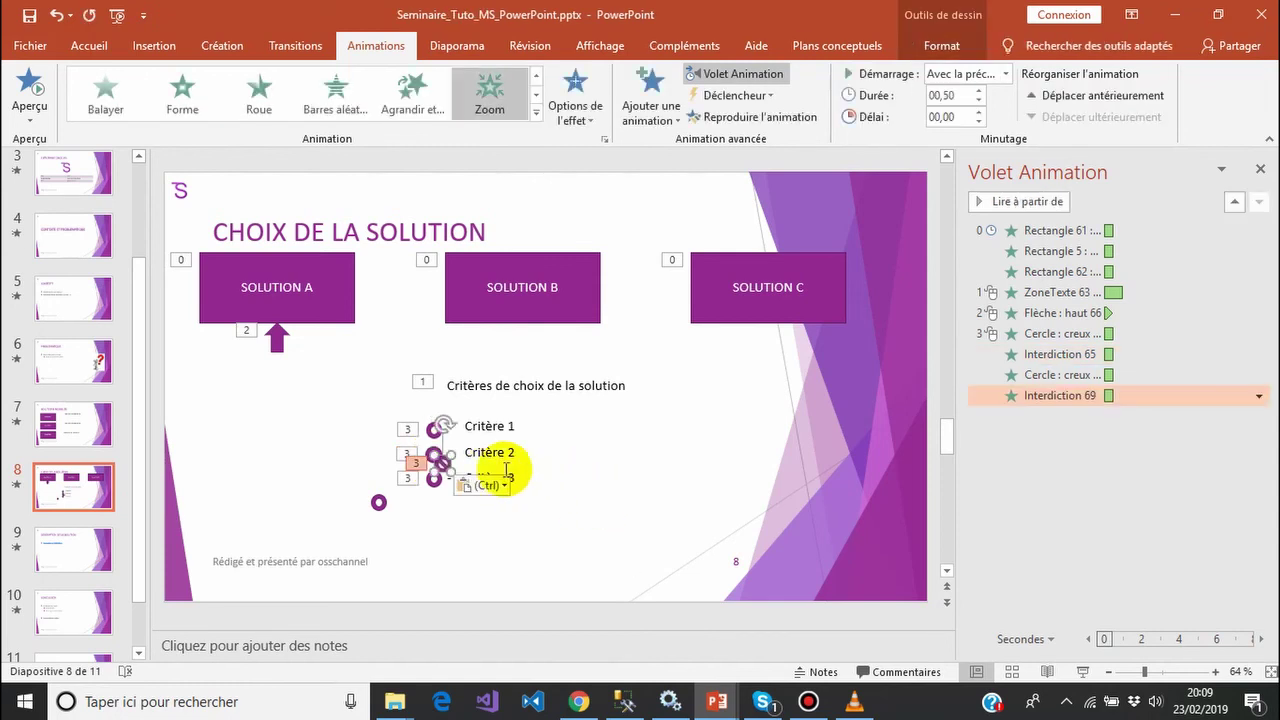
pyautogui.moveTo(445, 461); pyautogui.dragTo(346, 471)
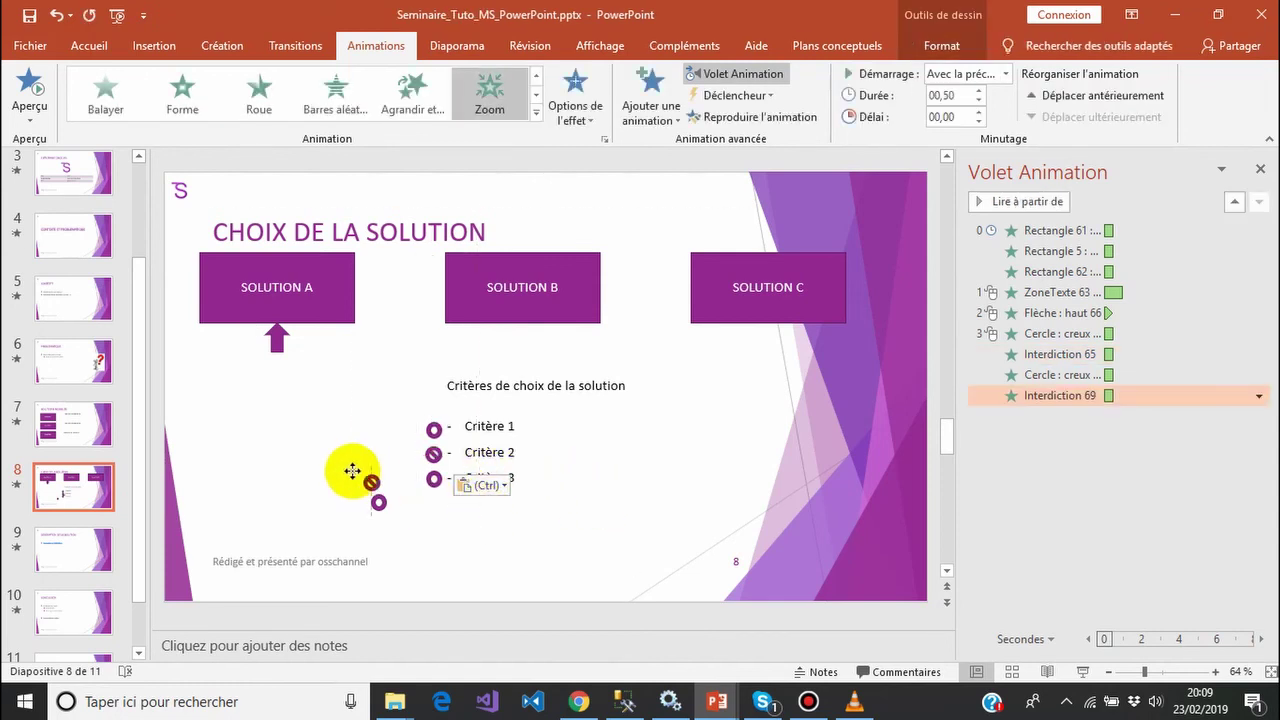
pyautogui.rightClick(1040, 395)
pyautogui.click(1070, 548)
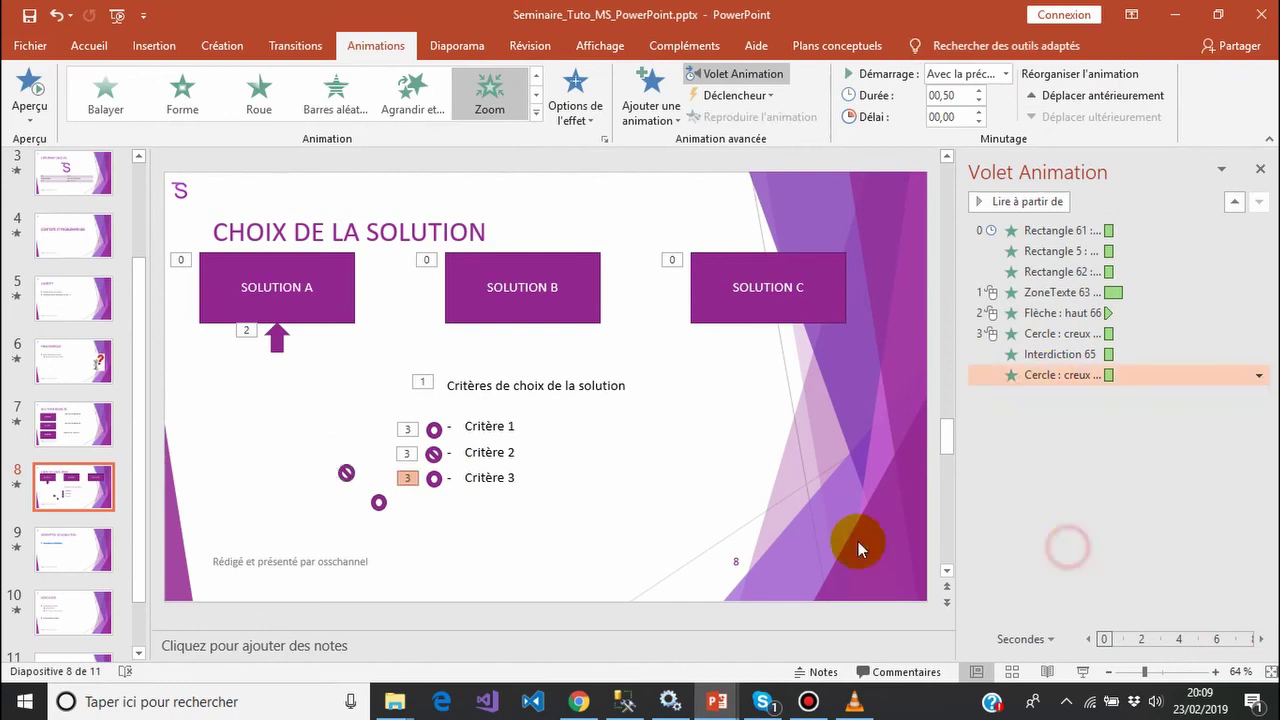
pyautogui.click(343, 478)
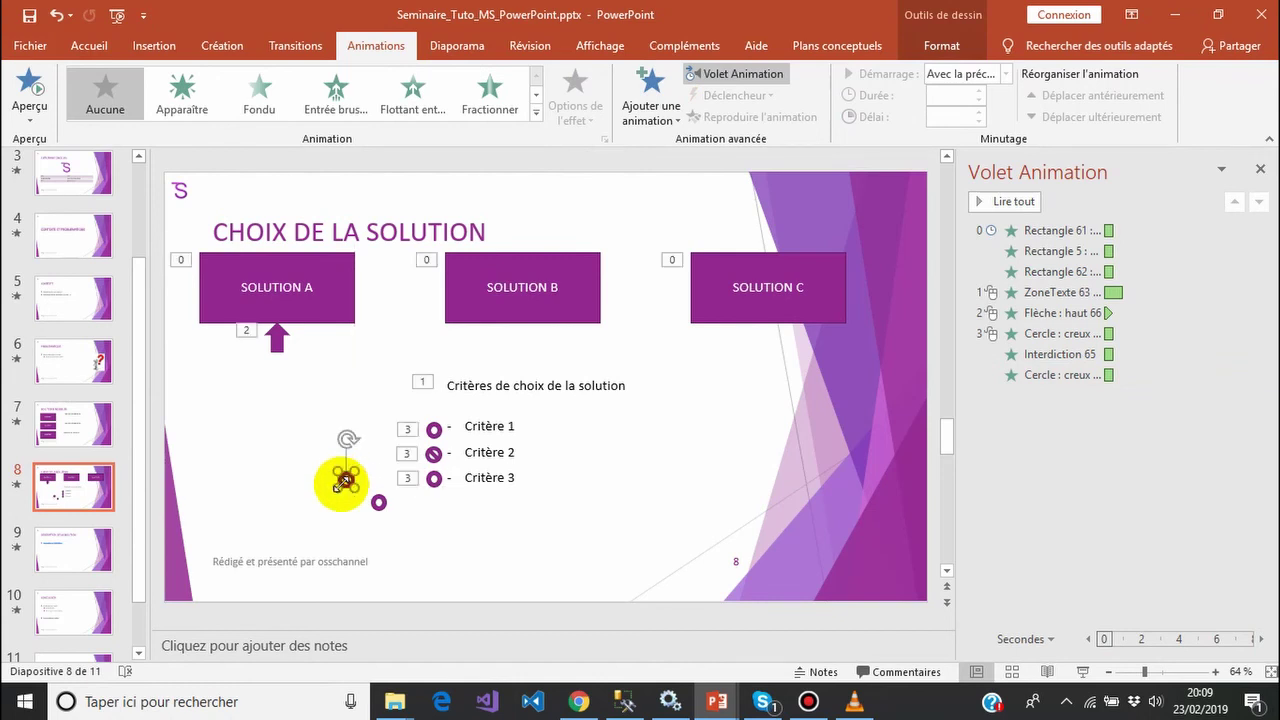
# Check the animation timing of the Critère 1, 2 and 3 marks.
pyautogui.click(407, 430)
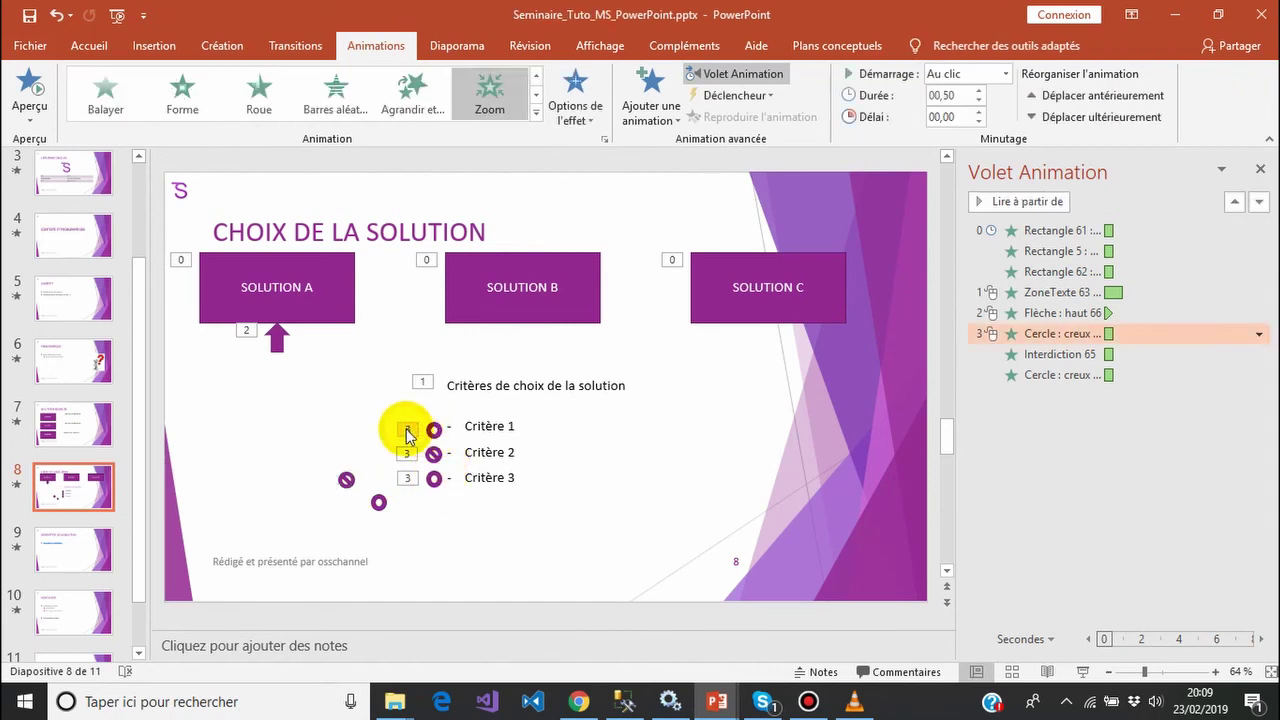
pyautogui.click(407, 453)
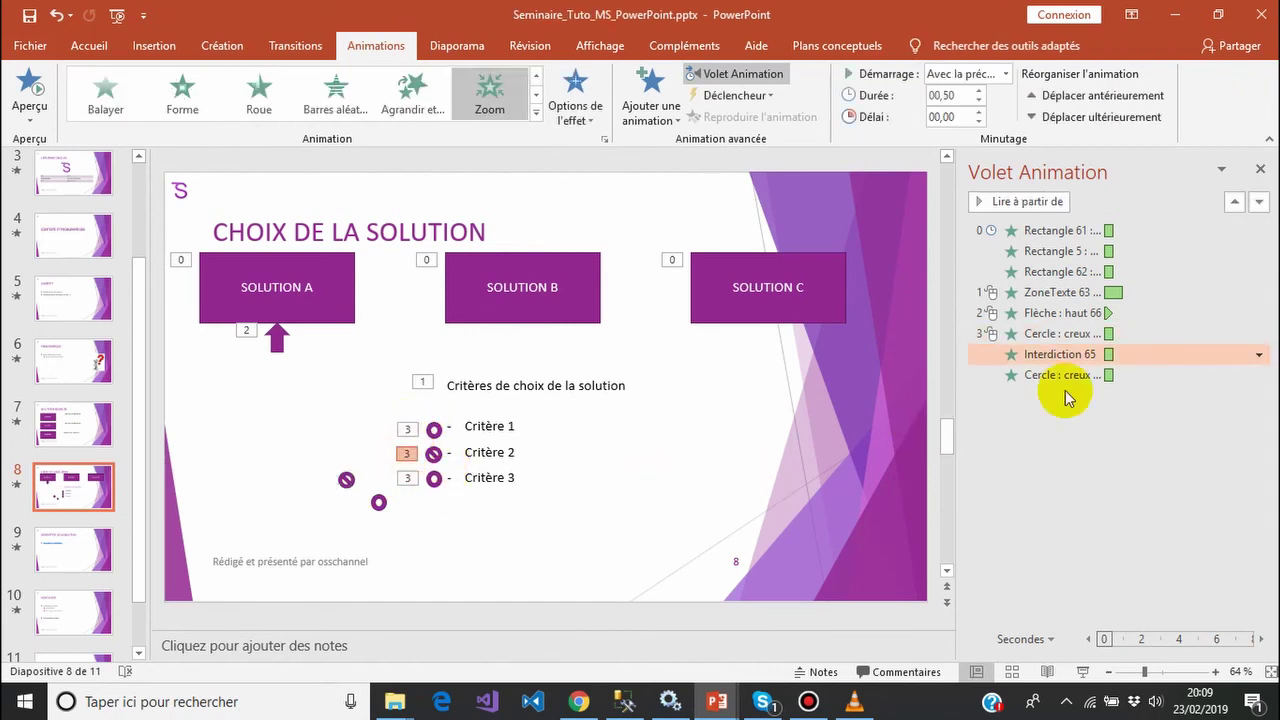
pyautogui.click(407, 479)
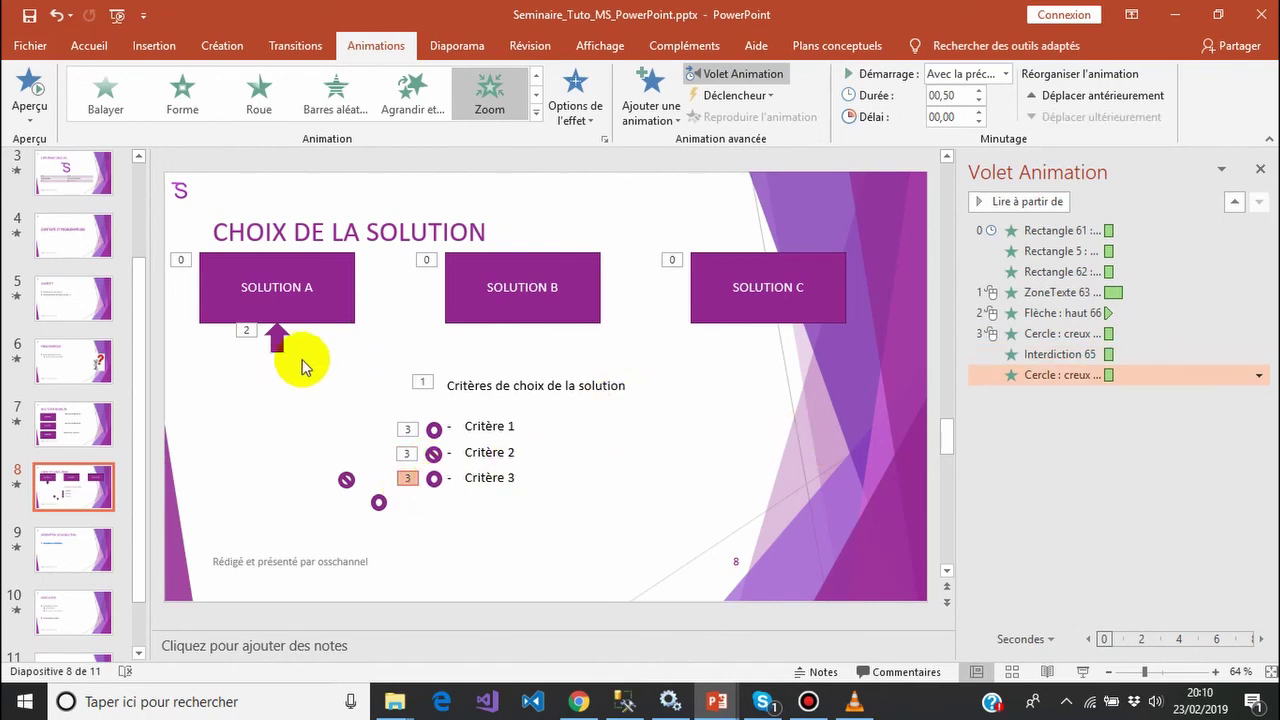
# Add a Lignes motion path animation to the up-arrow below Solution A.
pyautogui.click(268, 342)
pyautogui.click(648, 118)
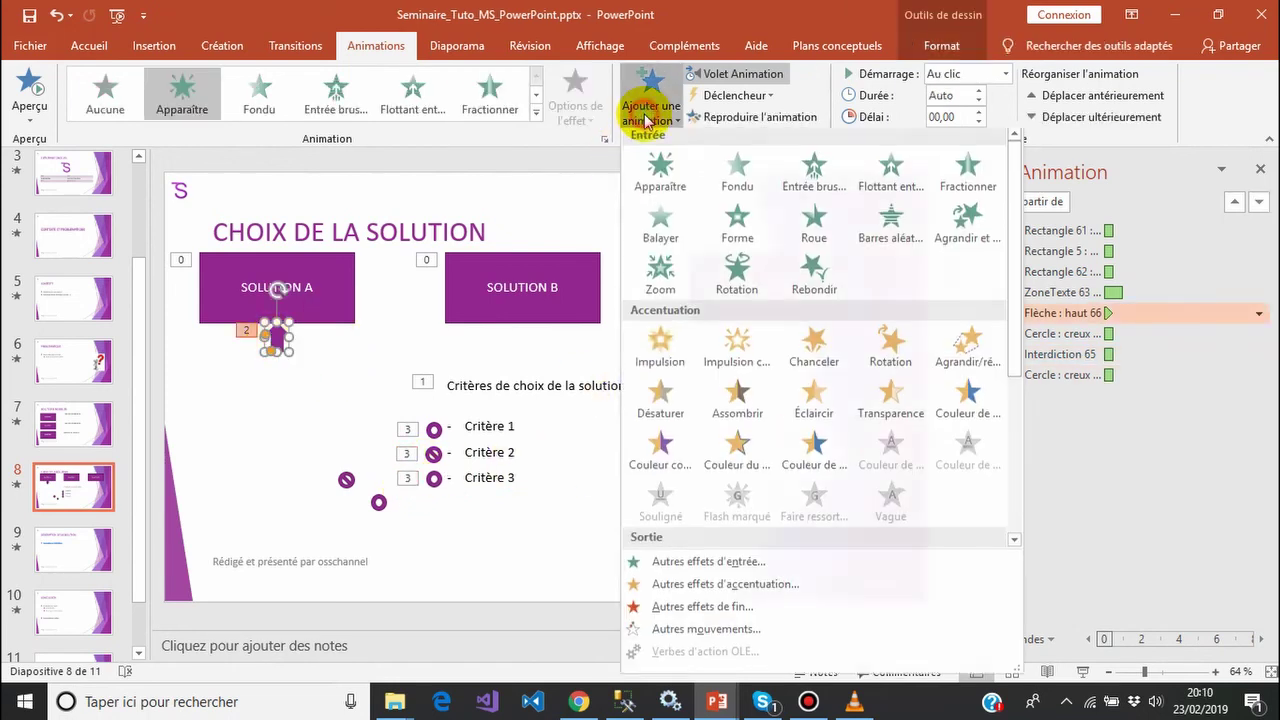
pyautogui.moveTo(1014, 286); pyautogui.dragTo(1011, 455)
pyautogui.click(648, 490)
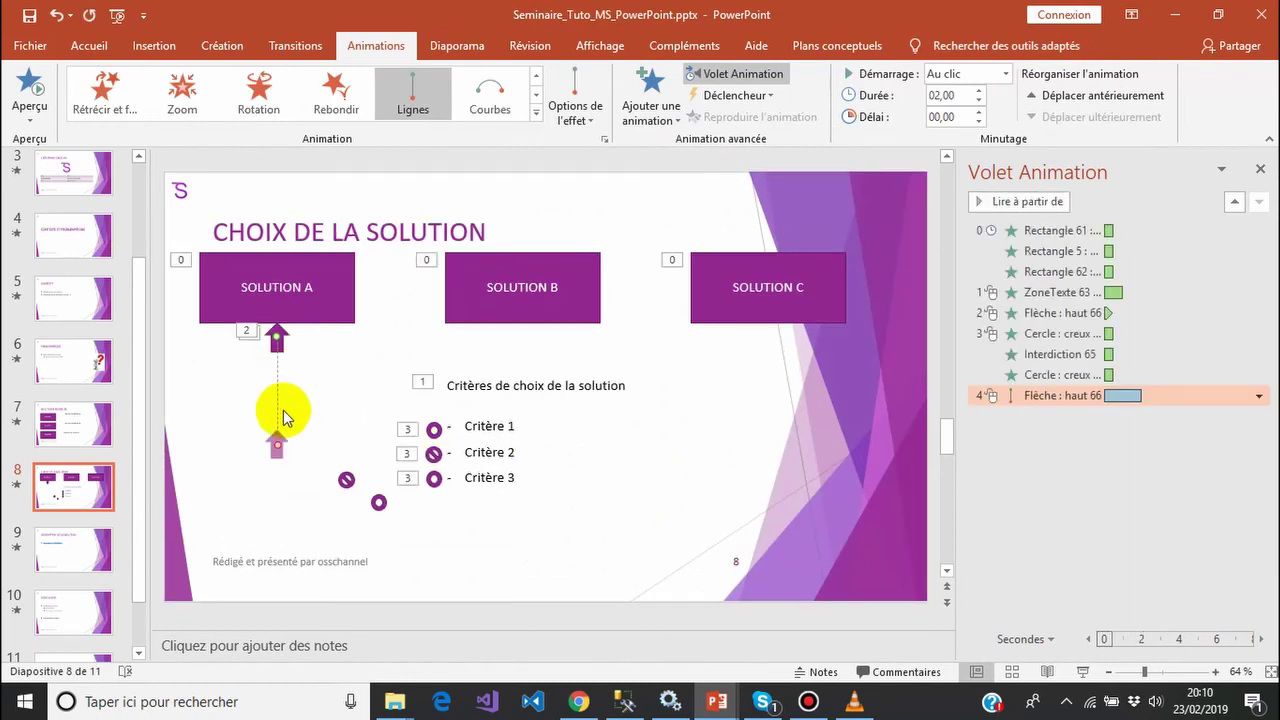
# Drag the motion path's end point to sit directly under Solution B.
pyautogui.click(276, 337)
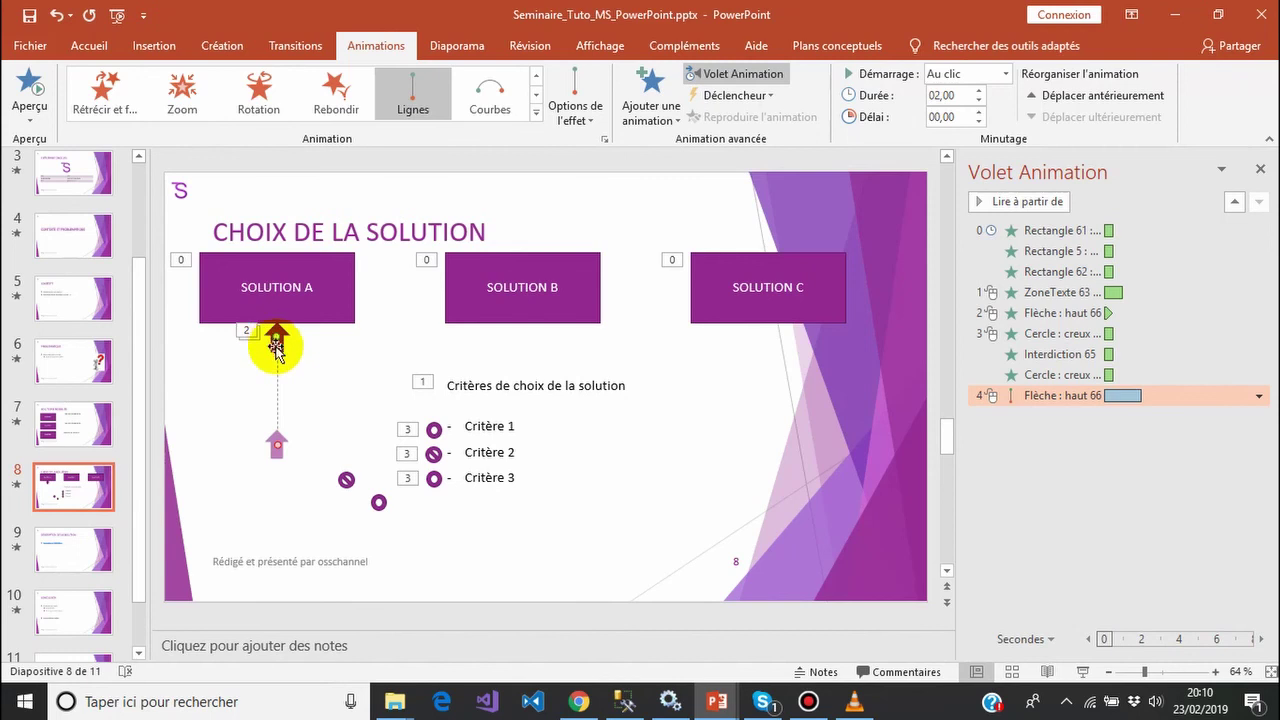
pyautogui.moveTo(276, 443); pyautogui.dragTo(520, 341)
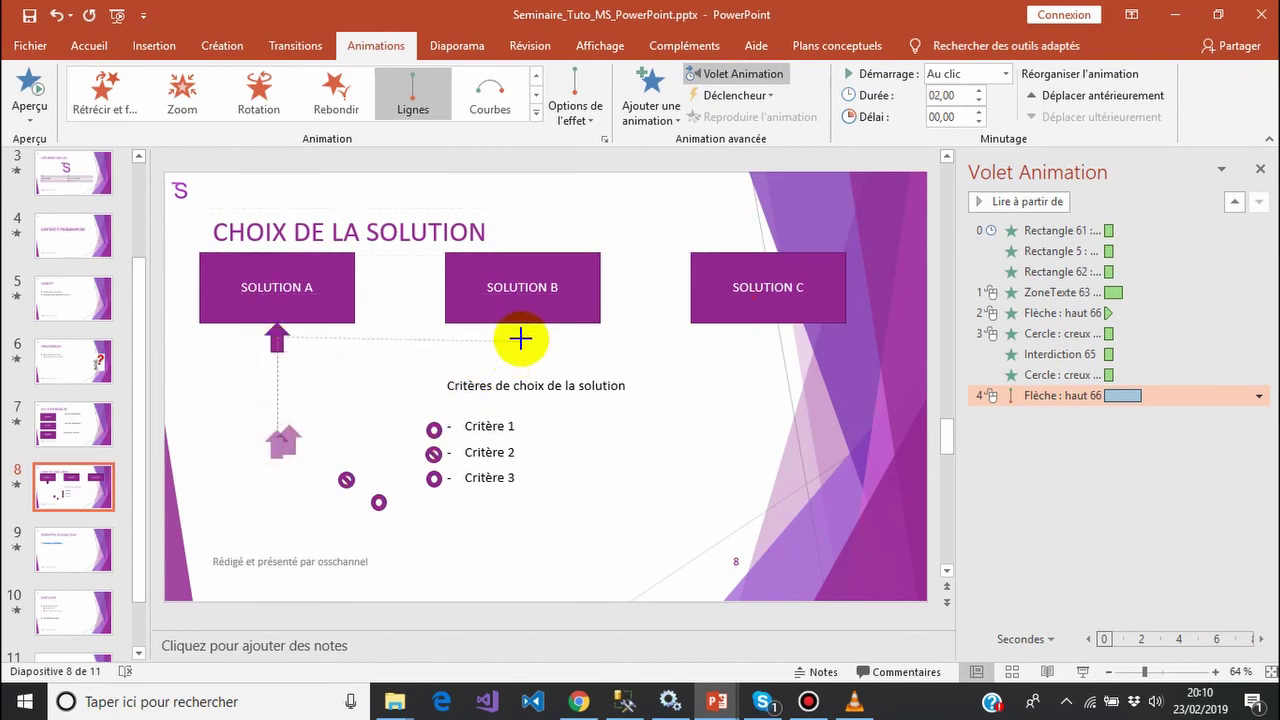
pyautogui.moveTo(520, 341); pyautogui.dragTo(356, 397)
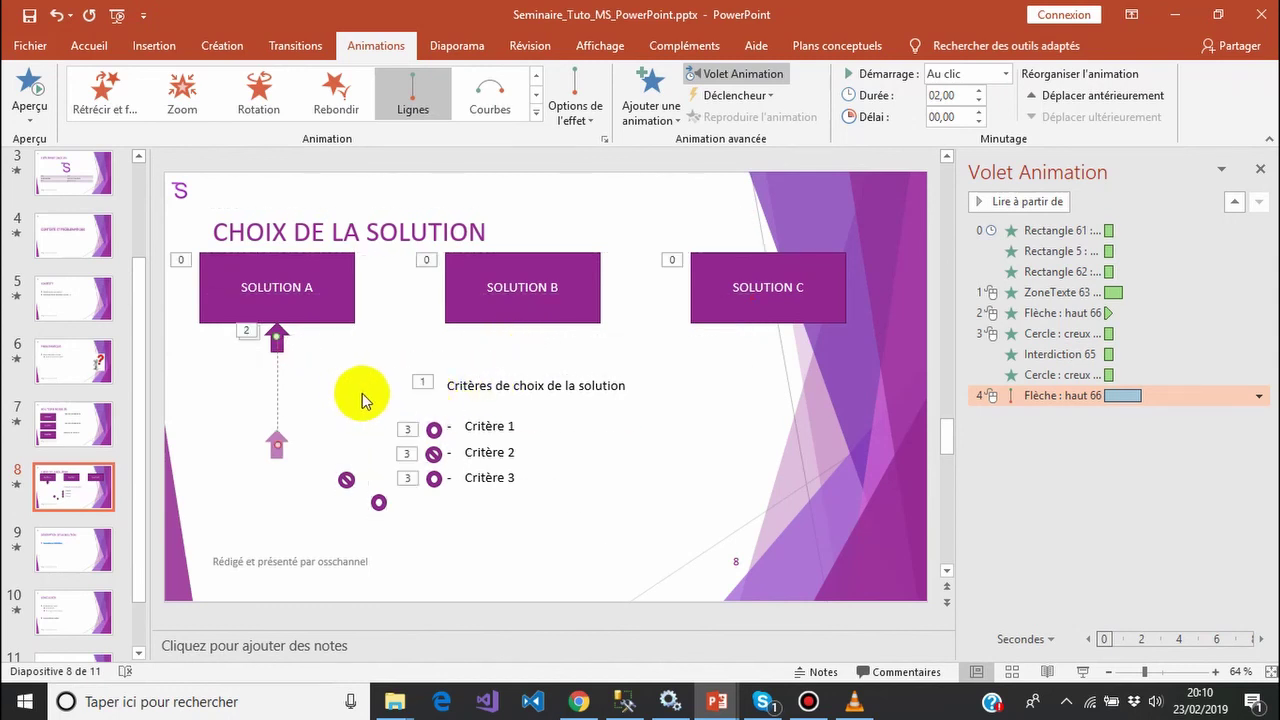
pyautogui.moveTo(354, 393)
pyautogui.mouseDown()
pyautogui.moveTo(271, 446)
pyautogui.moveTo(300, 402)
pyautogui.moveTo(525, 342)
pyautogui.mouseUp()
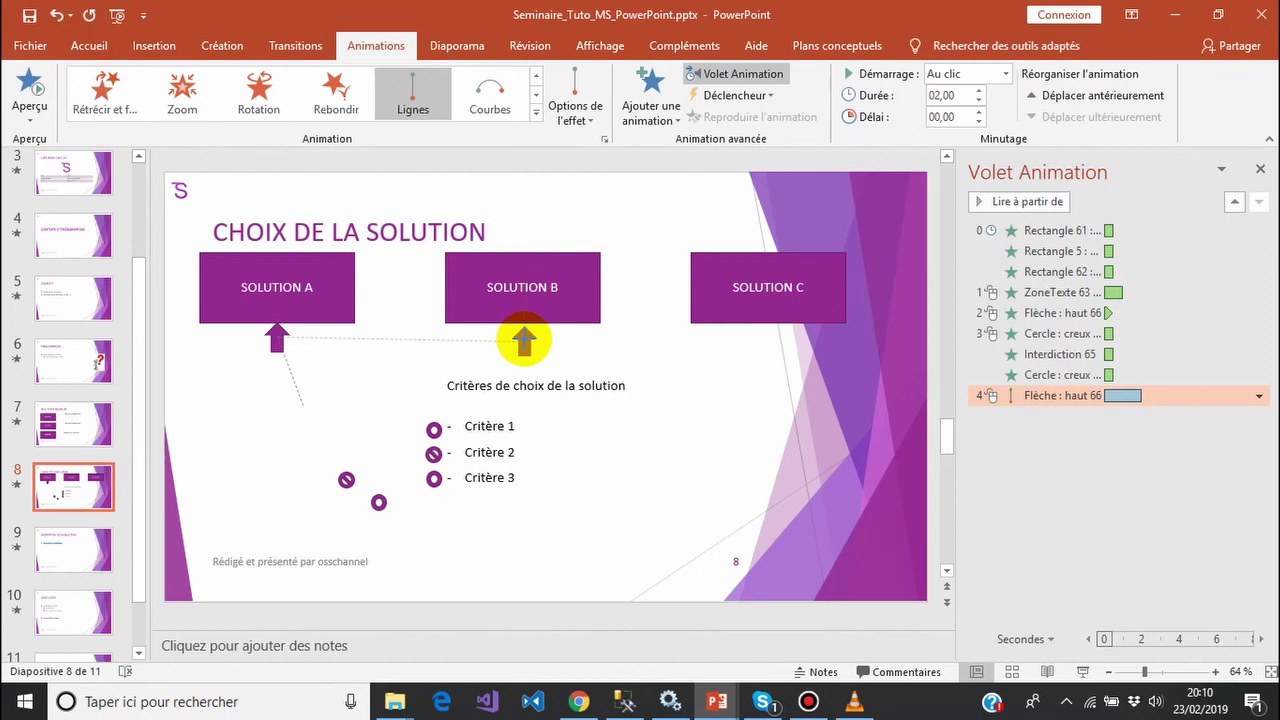
pyautogui.moveTo(524, 341); pyautogui.dragTo(523, 341)
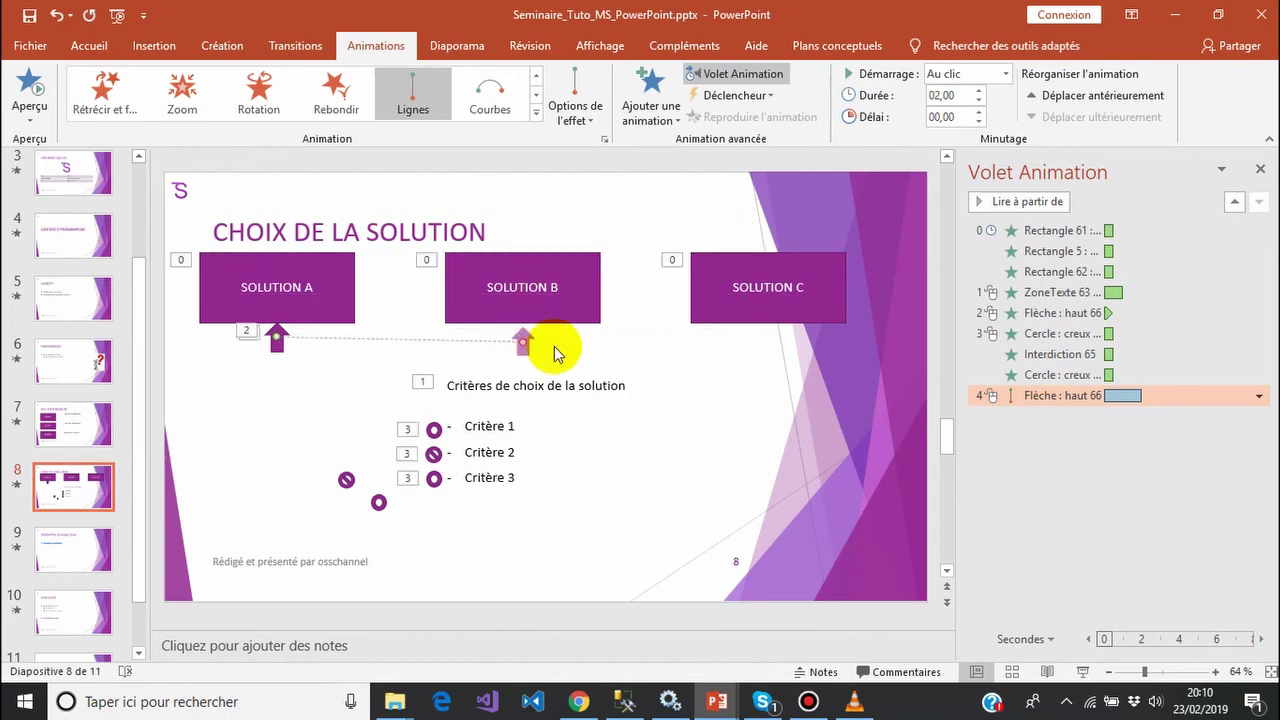
pyautogui.click(557, 350)
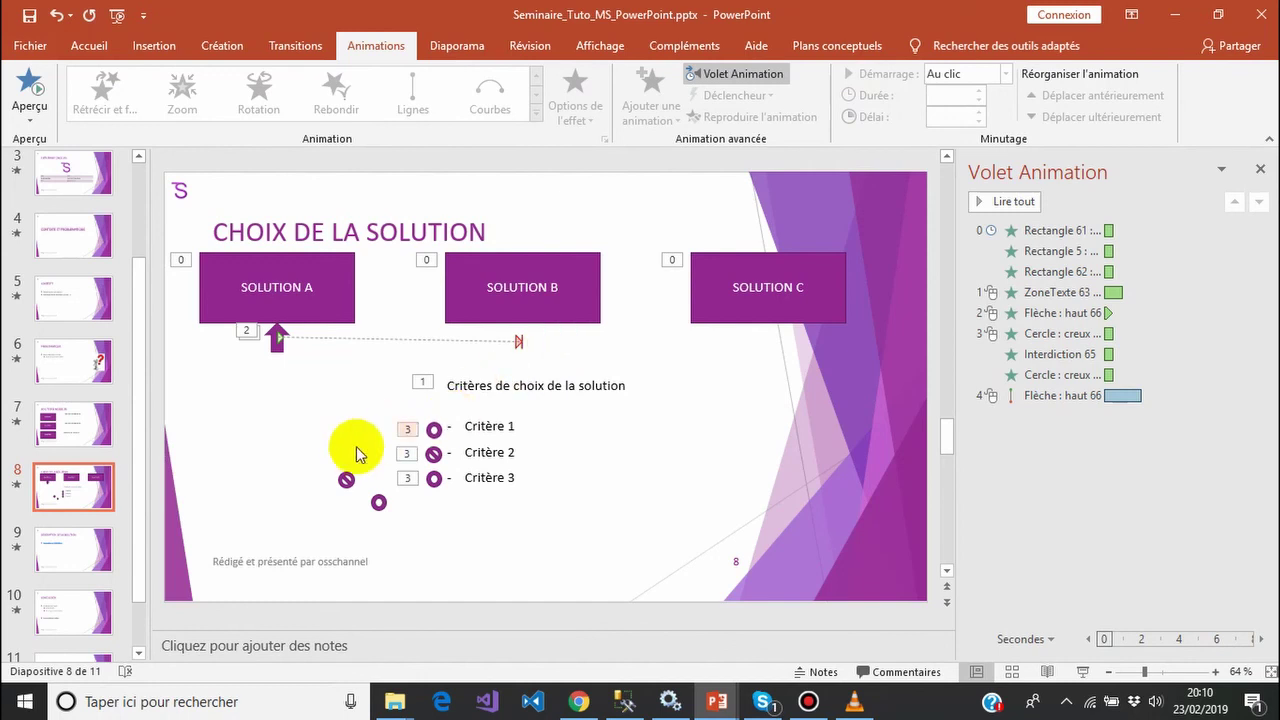
pyautogui.click(434, 429)
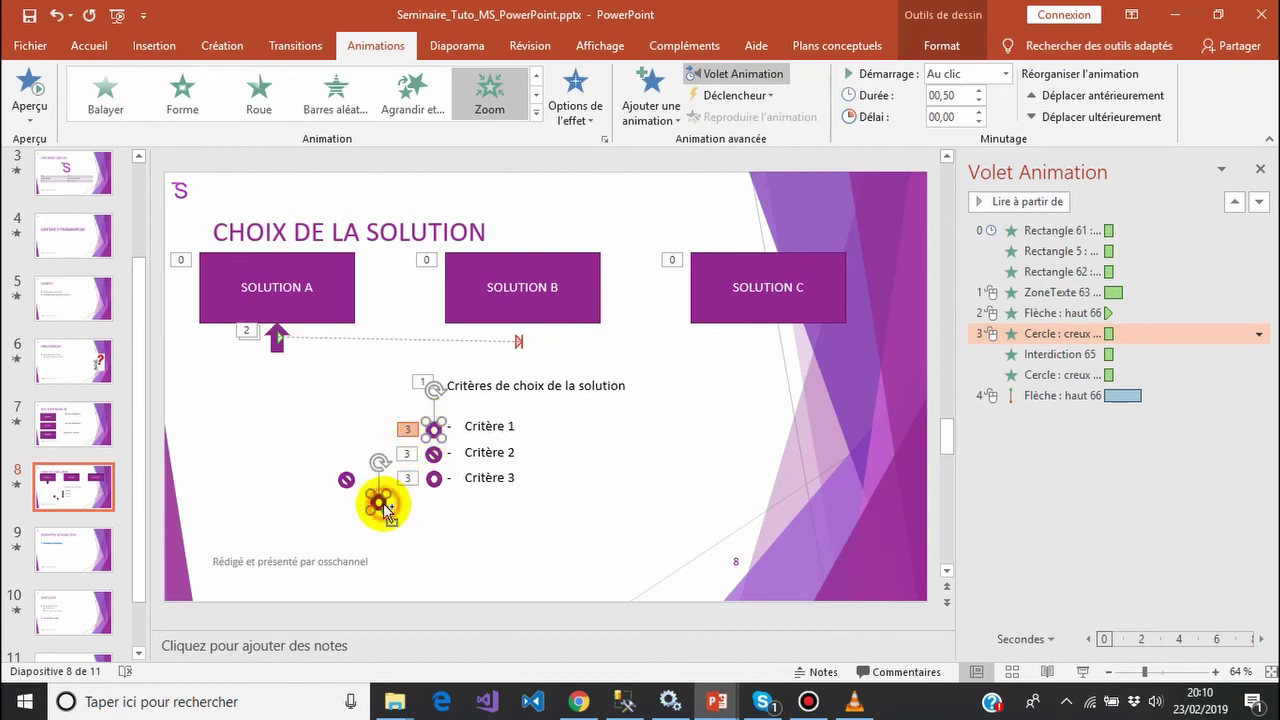
pyautogui.moveTo(385, 508); pyautogui.dragTo(433, 485)
pyautogui.keyDown('shift'); pyautogui.click(434, 480); pyautogui.keyUp('shift')
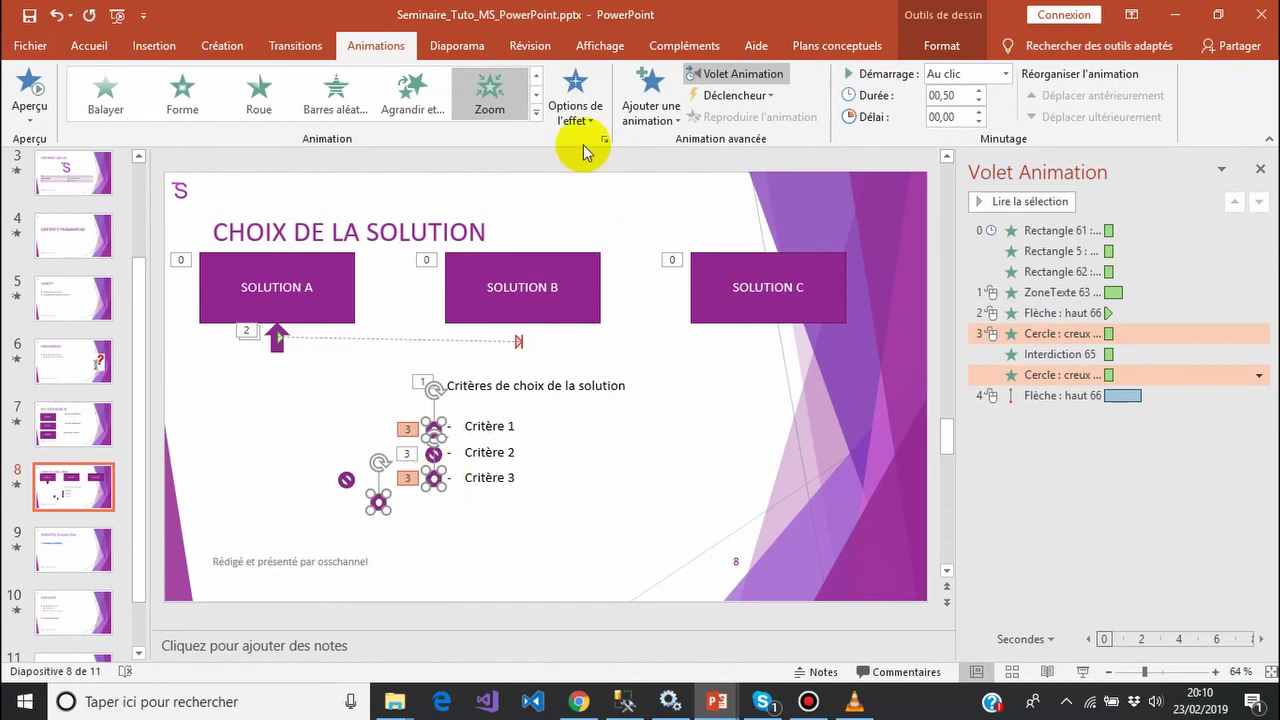
pyautogui.click(632, 120)
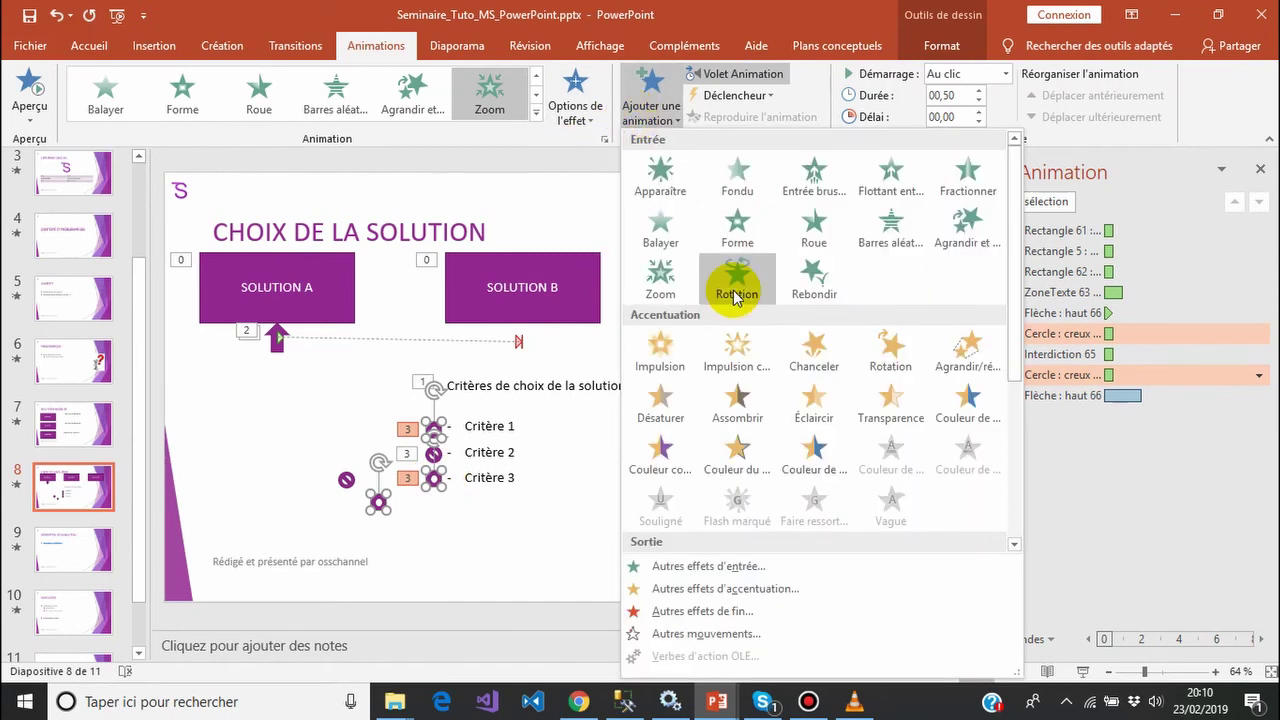
pyautogui.click(661, 280)
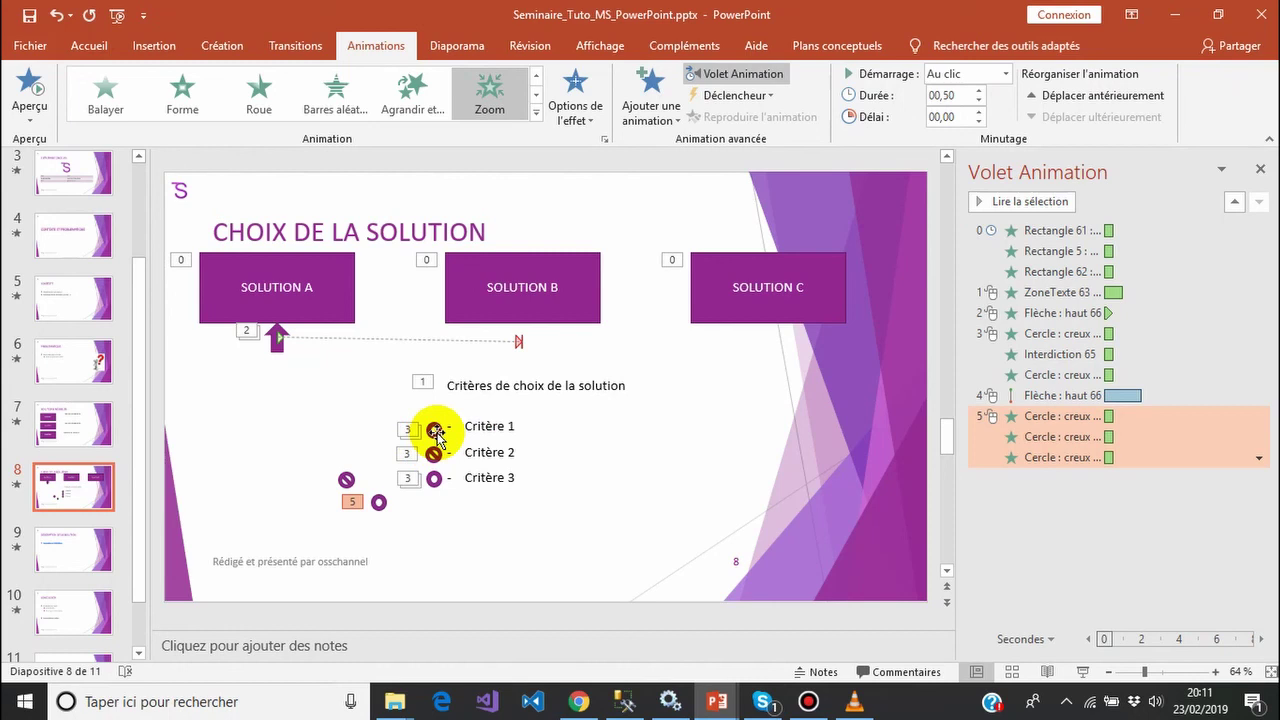
pyautogui.click(436, 432)
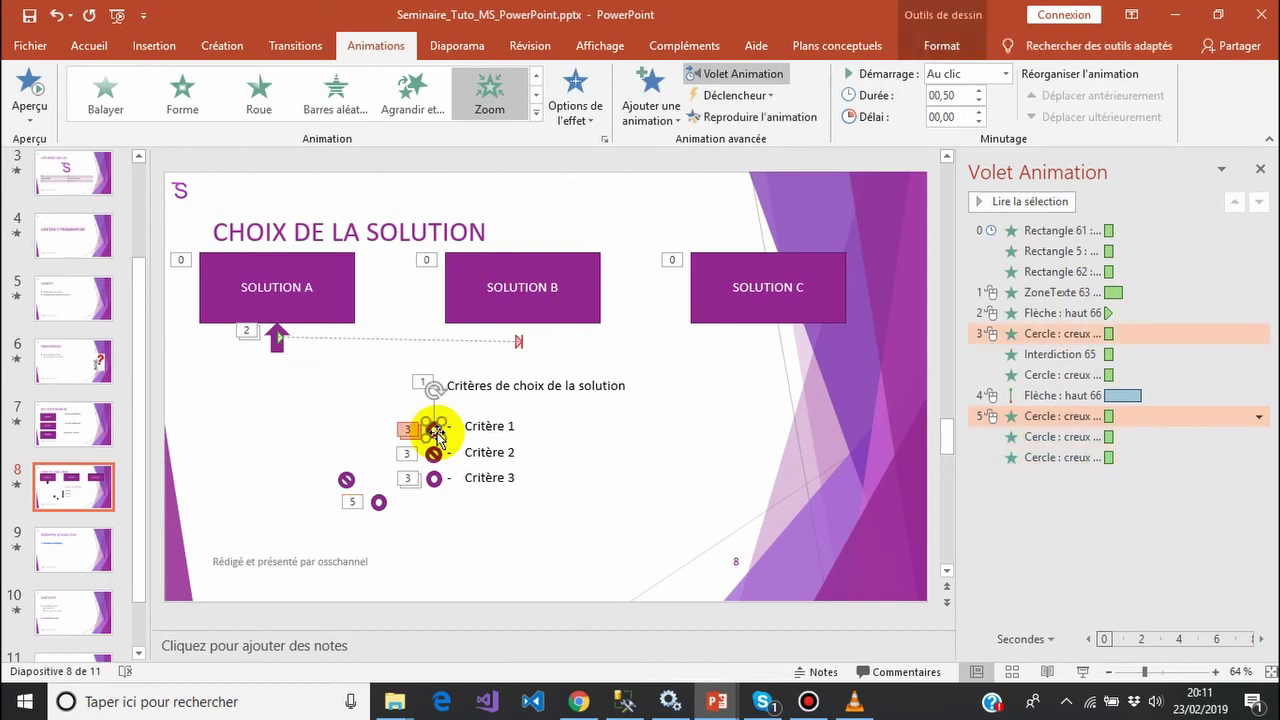
pyautogui.click(55, 18)
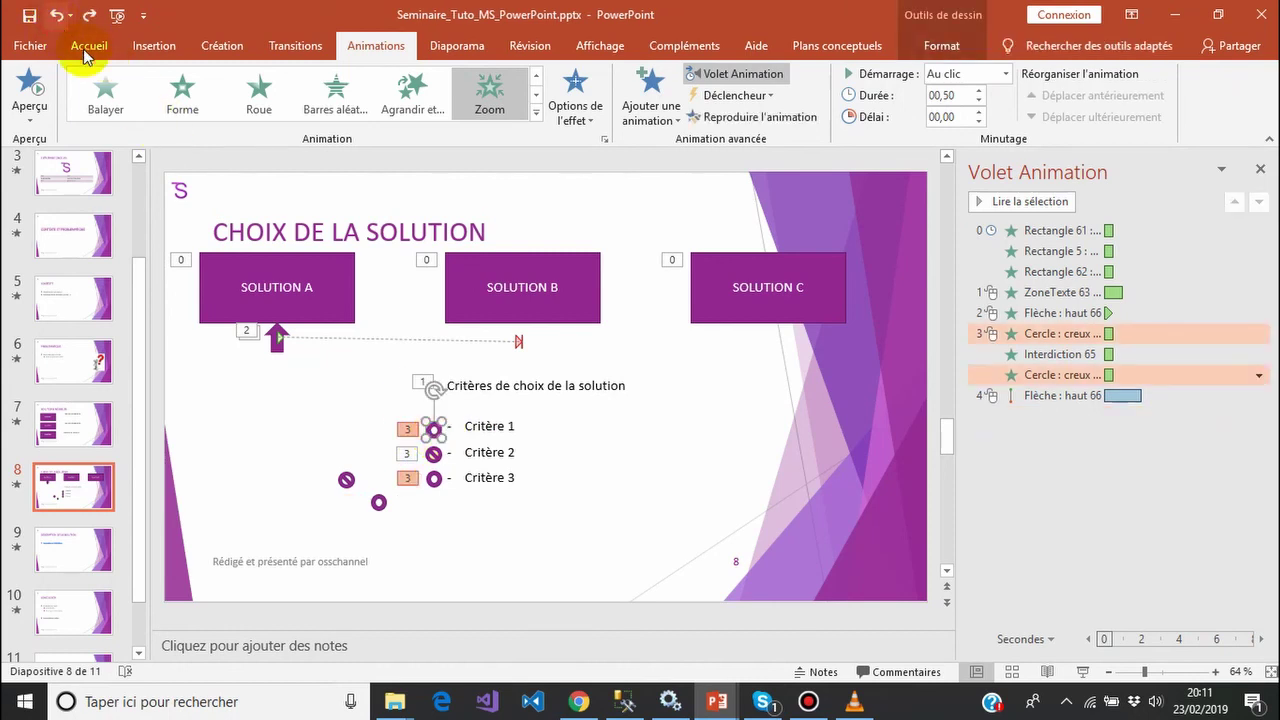
pyautogui.click(548, 443)
pyautogui.click(425, 428)
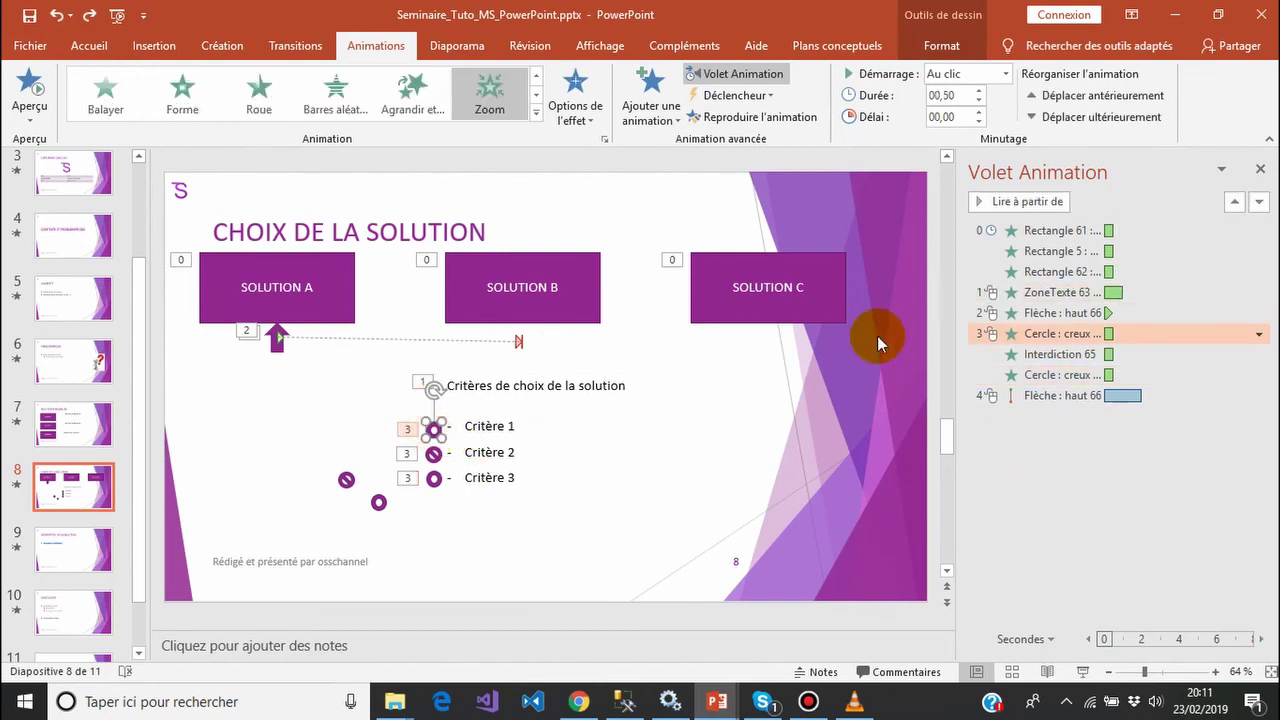
pyautogui.click(1040, 354)
pyautogui.click(1041, 376)
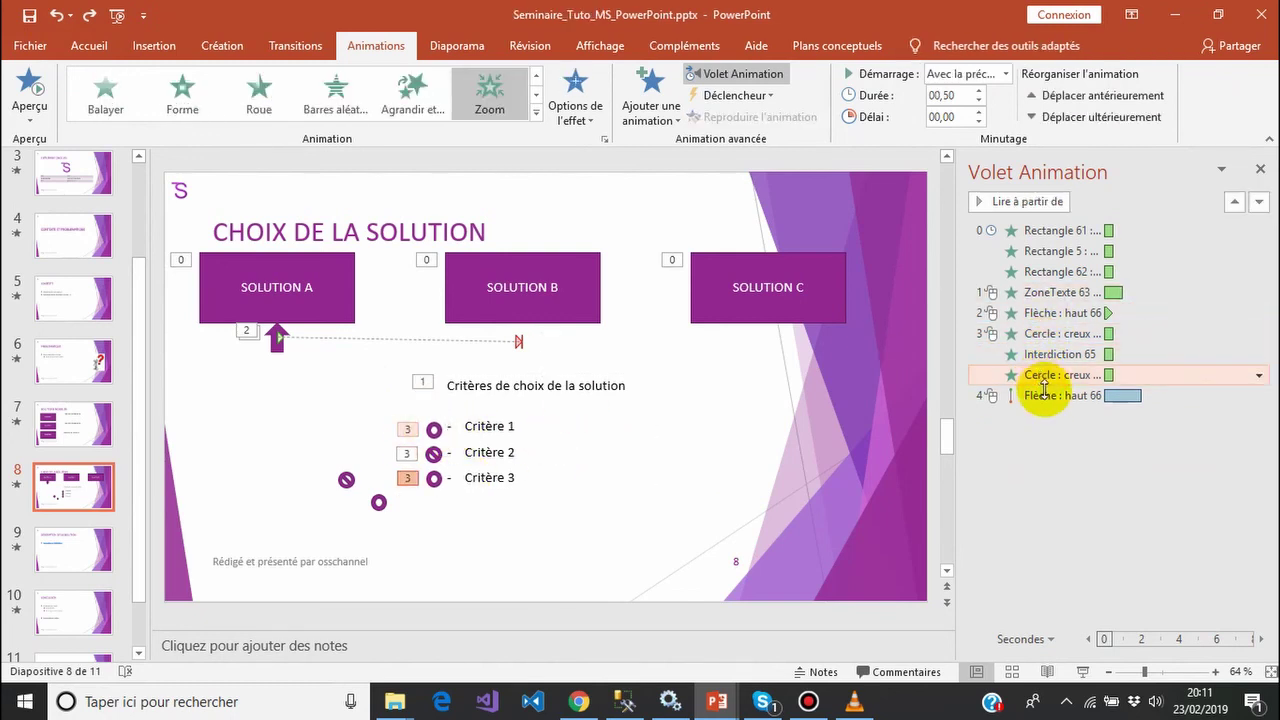
pyautogui.click(1049, 395)
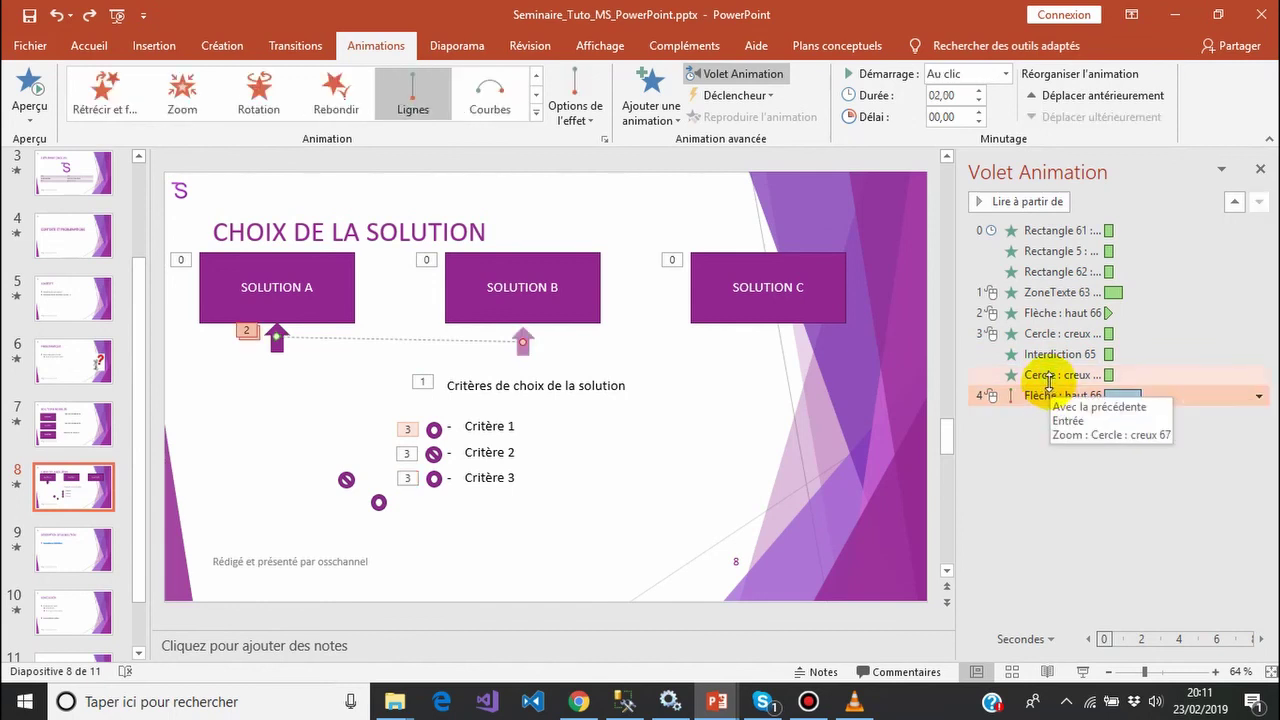
pyautogui.click(430, 432)
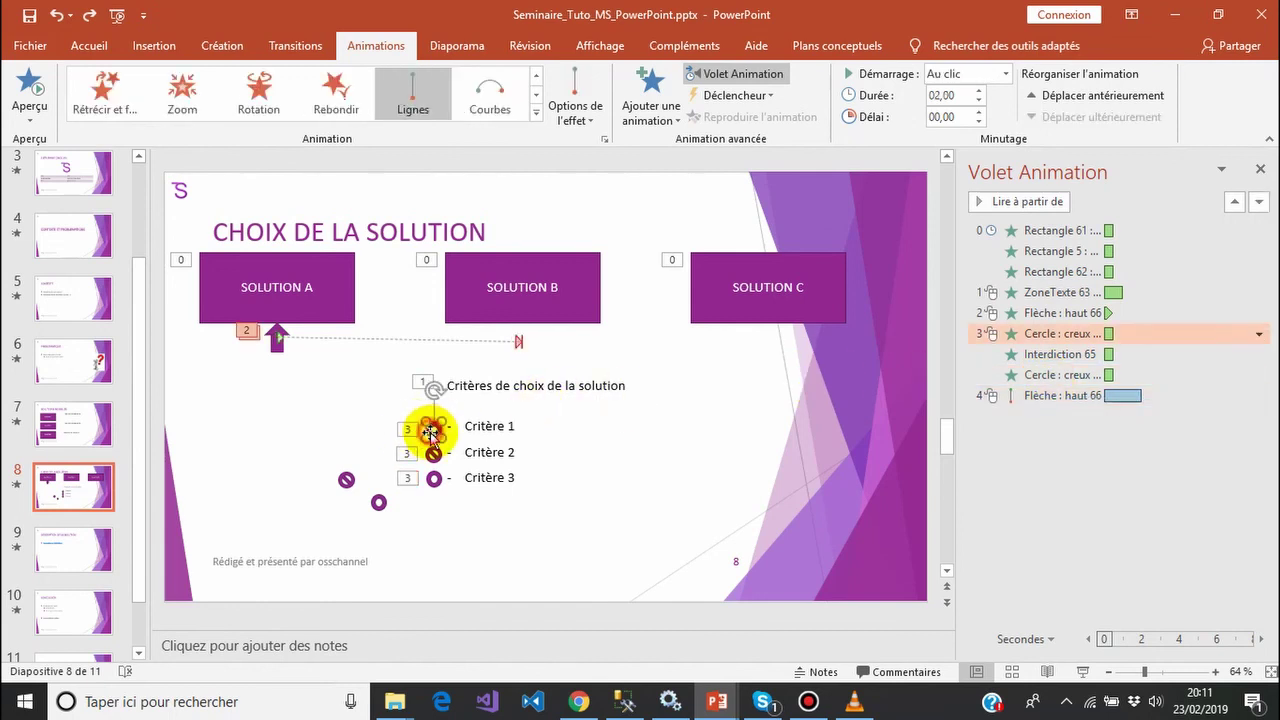
pyautogui.keyDown('shift'); pyautogui.click(433, 453); pyautogui.keyUp('shift')
# Give the three criteria marks a Zoom exit that starts with the arrow's move to Solution B.
pyautogui.keyDown('shift'); pyautogui.click(437, 480); pyautogui.keyUp('shift')
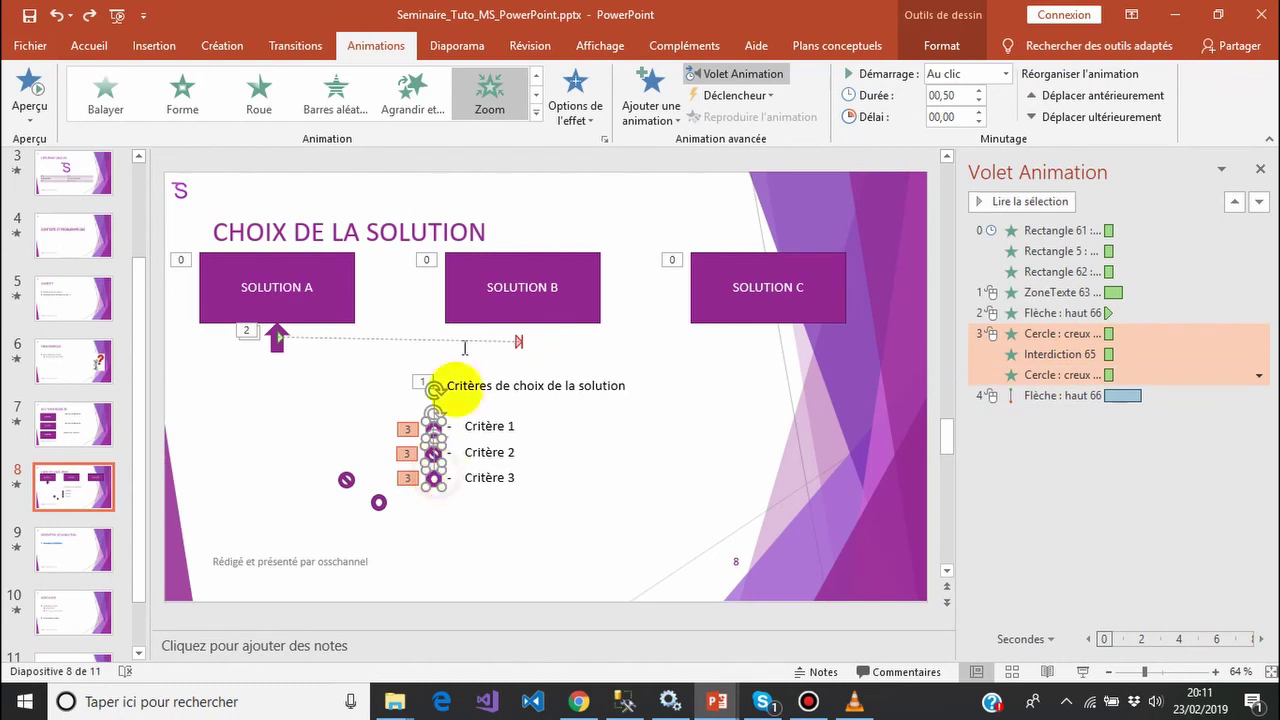
pyautogui.click(650, 105)
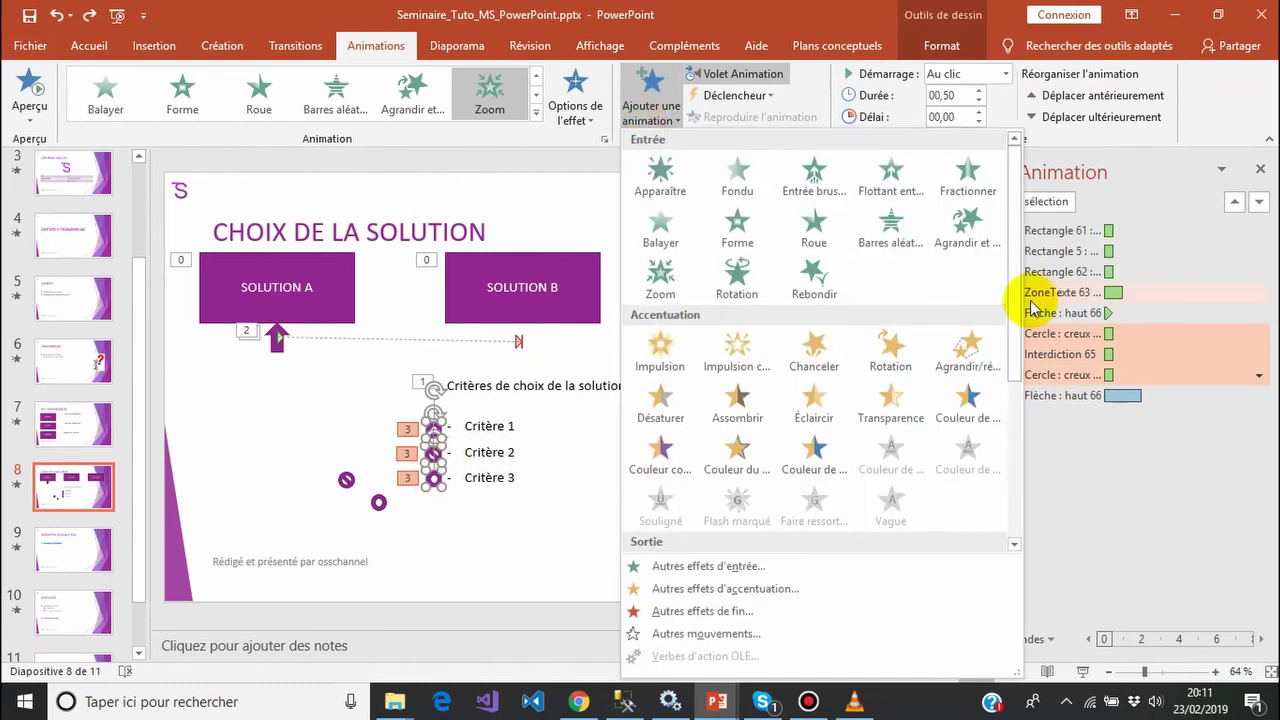
pyautogui.moveTo(1014, 290); pyautogui.dragTo(1014, 420)
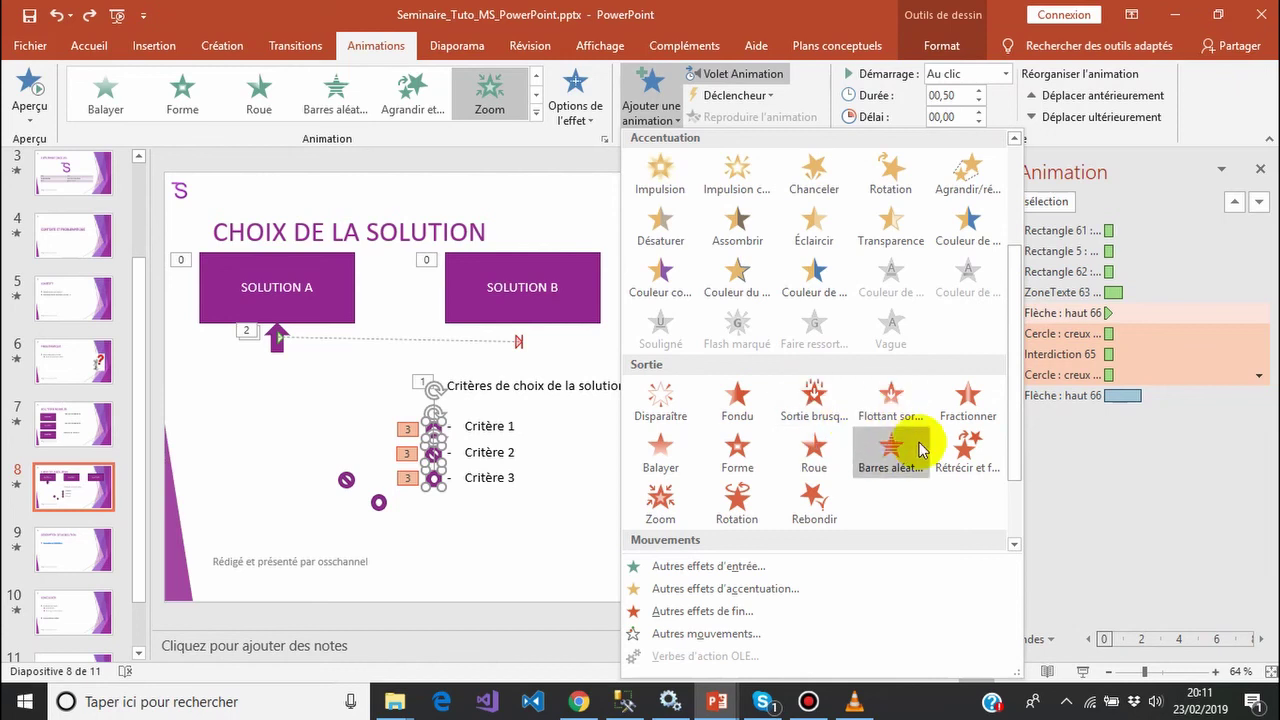
pyautogui.click(663, 495)
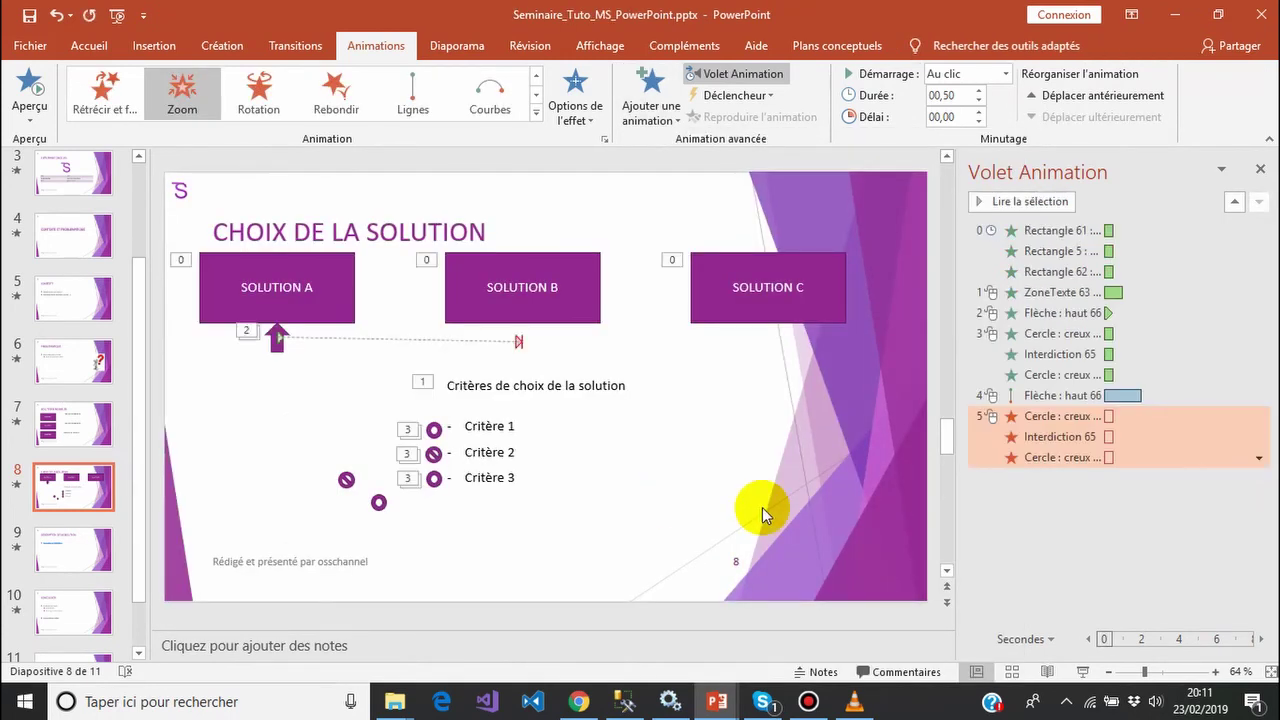
pyautogui.click(1009, 415)
pyautogui.rightClick(1010, 416)
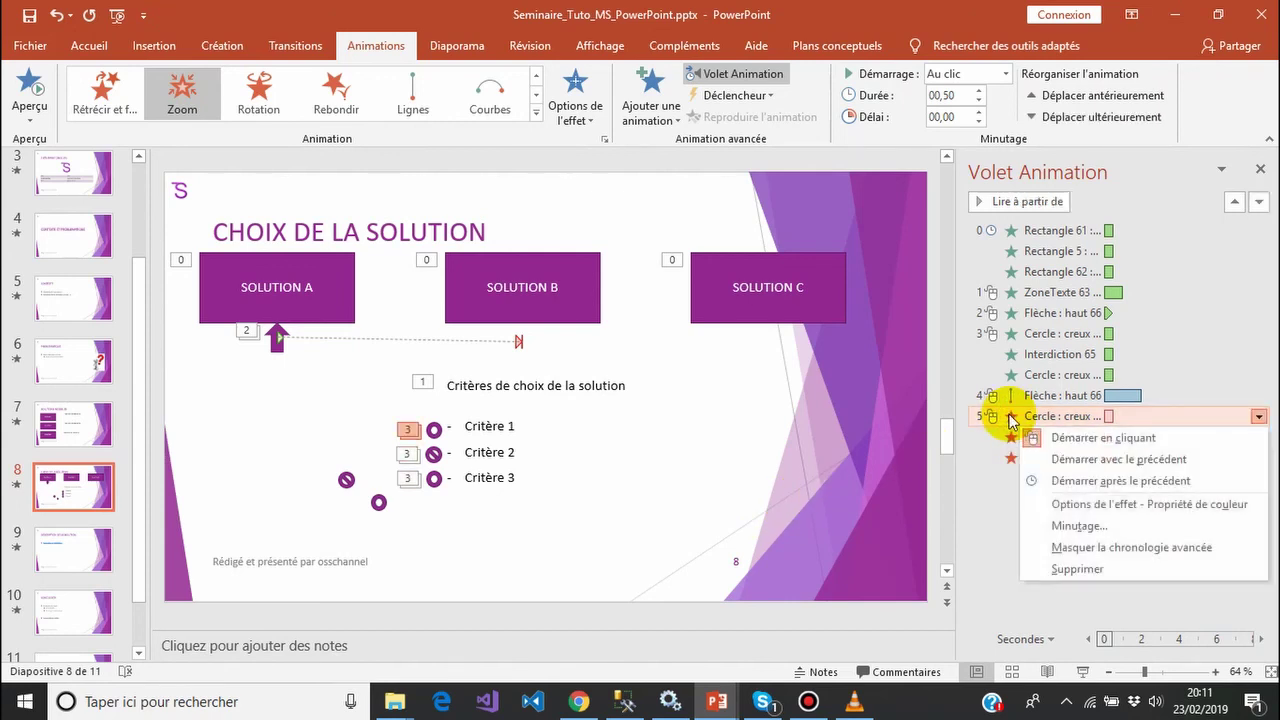
pyautogui.click(1070, 459)
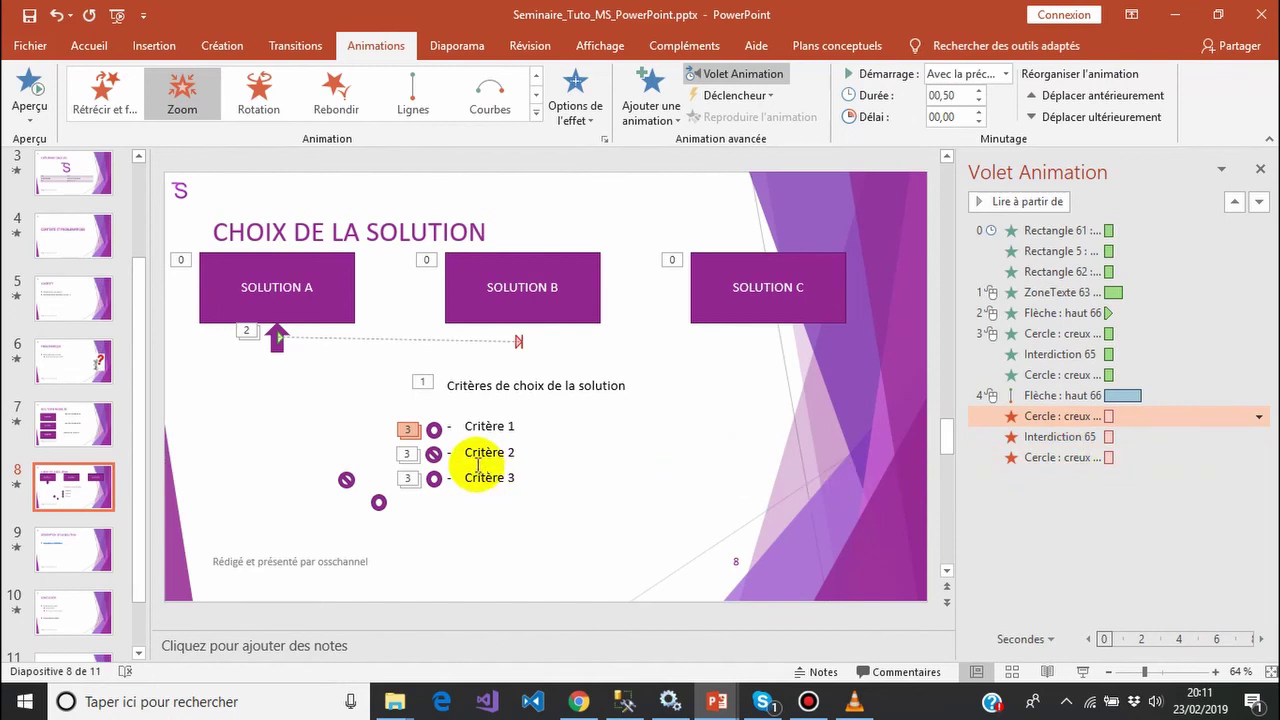
pyautogui.click(1040, 395)
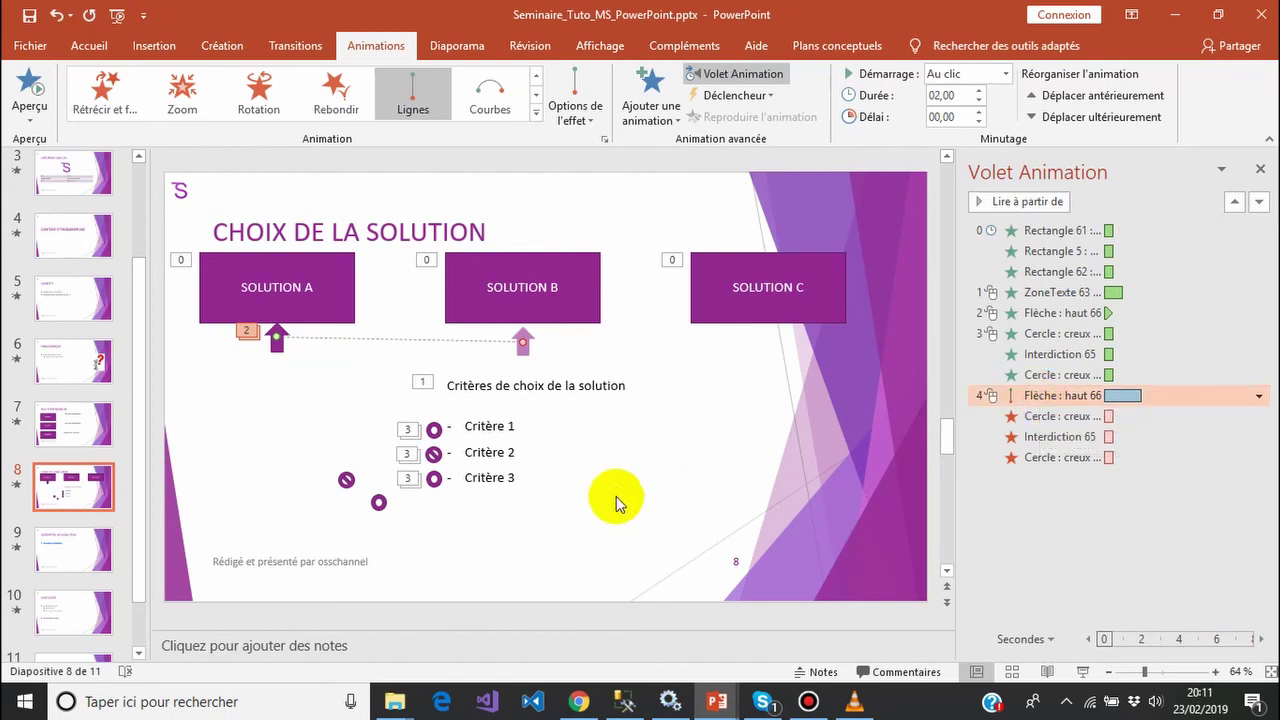
pyautogui.click(434, 430)
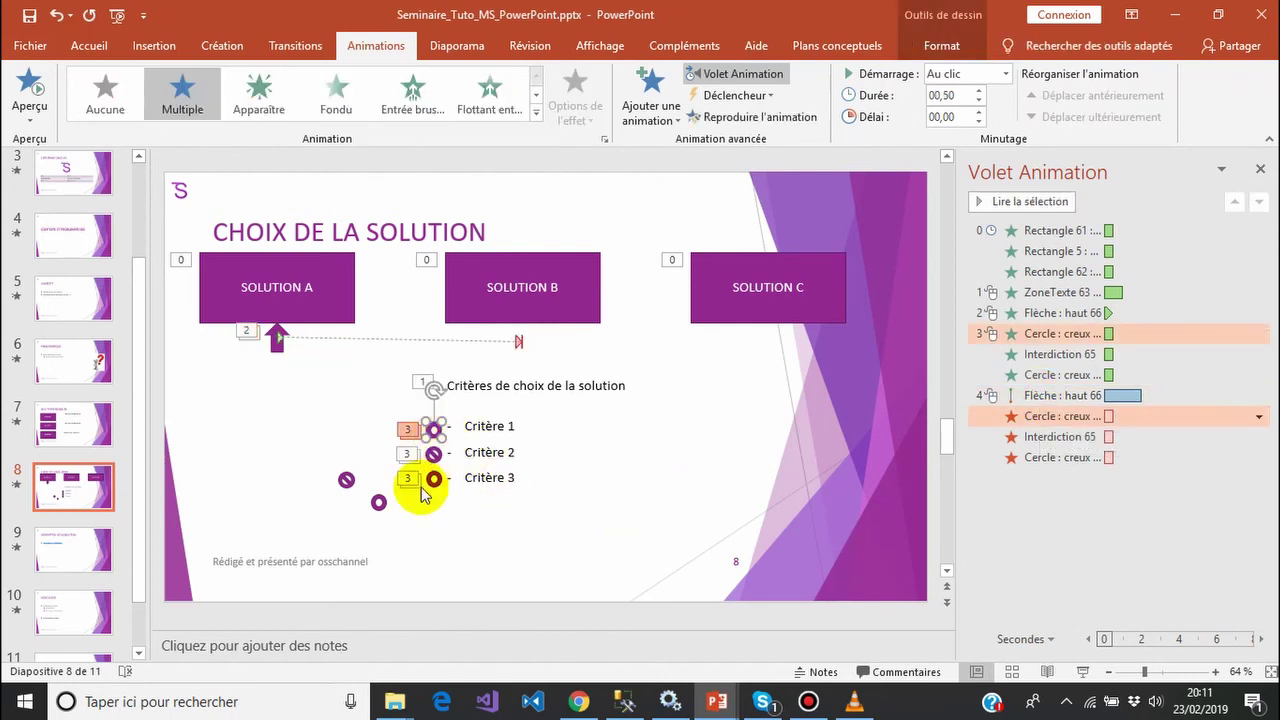
# Give the Critère 3 circle and the lower circle a Zoom entrance.
pyautogui.keyDown('ctrl'); pyautogui.click(434, 478); pyautogui.keyUp('ctrl')
pyautogui.keyDown('ctrl'); pyautogui.click(381, 502); pyautogui.keyUp('ctrl')
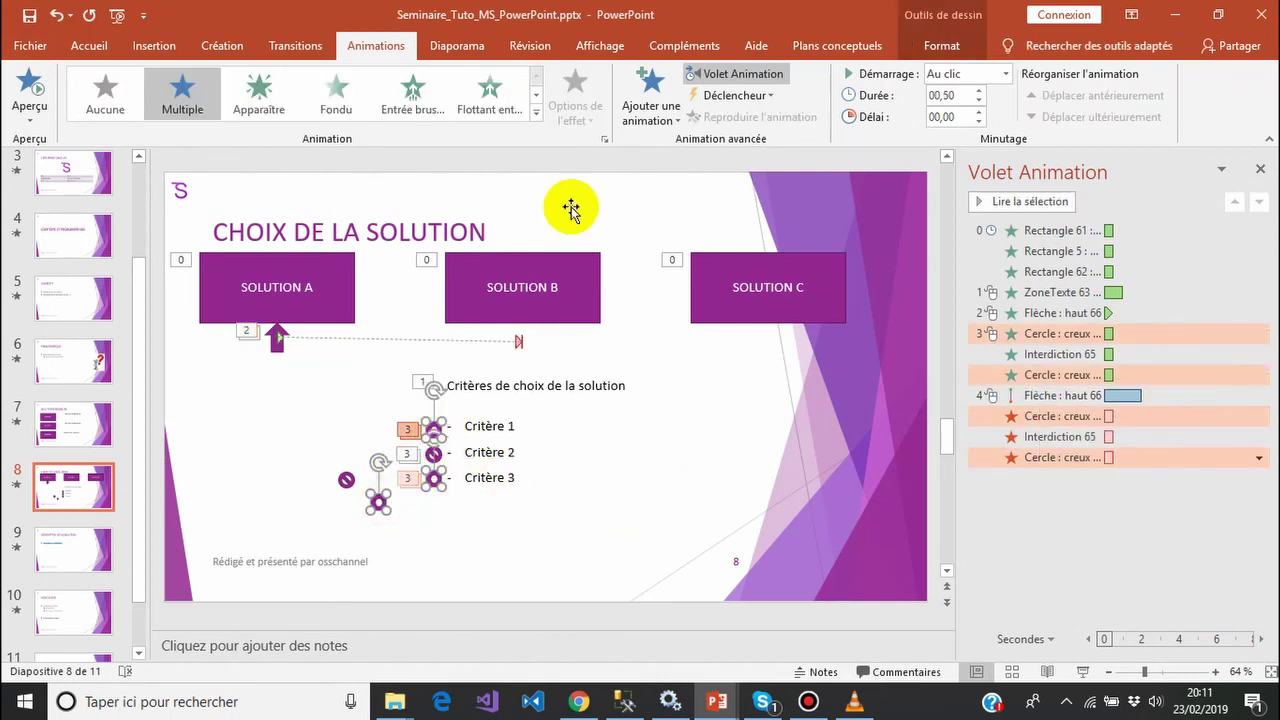
pyautogui.click(652, 110)
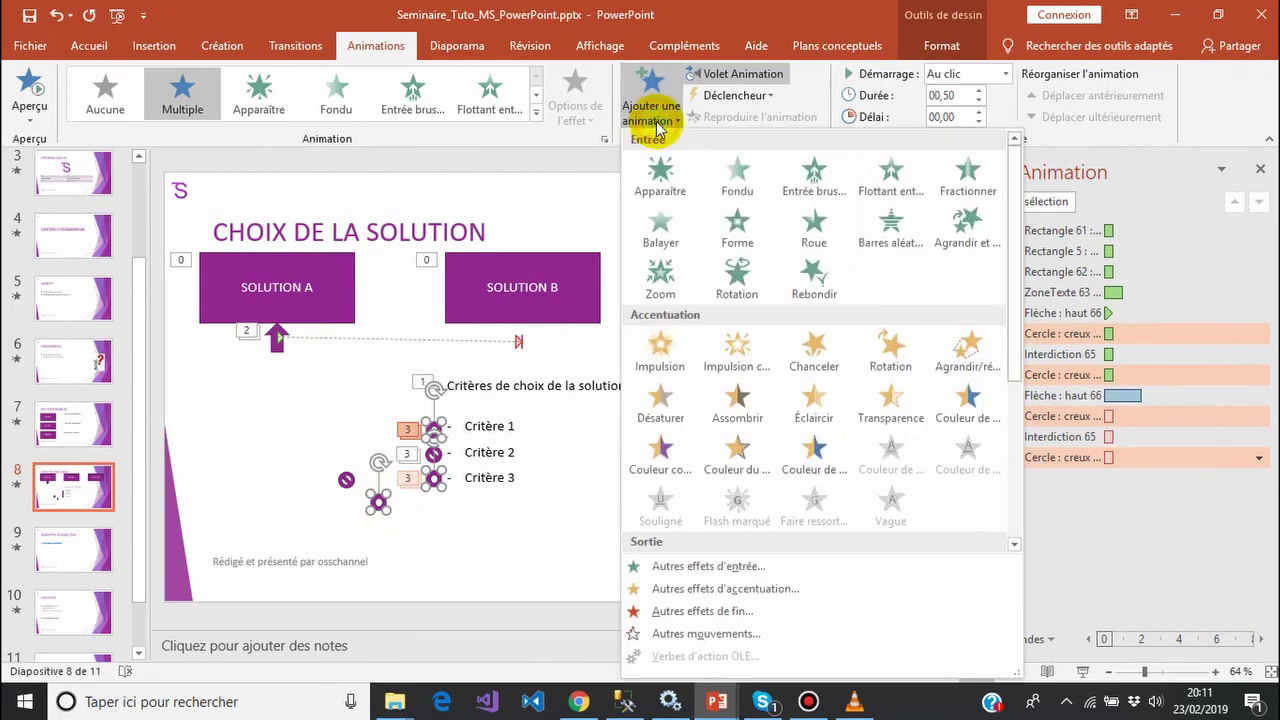
pyautogui.click(662, 278)
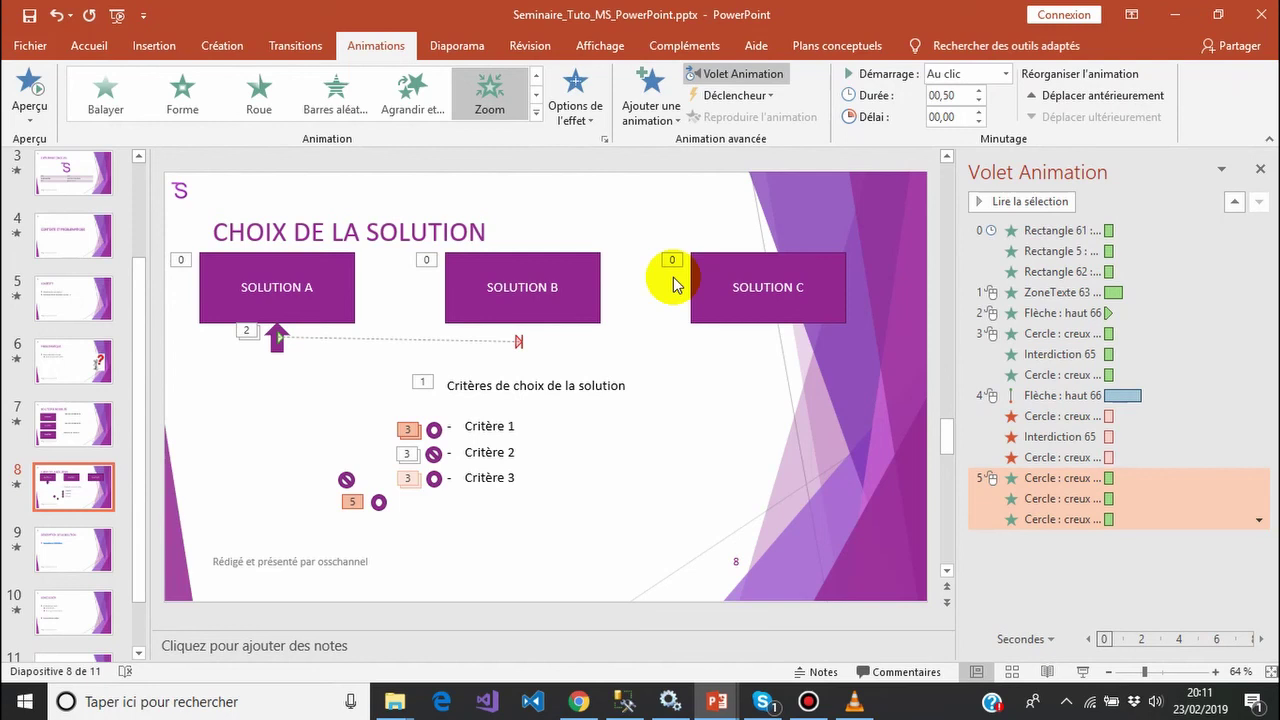
# Add a Lines motion path to the arrow that ends directly beneath SOLUTION C.
pyautogui.click(277, 345)
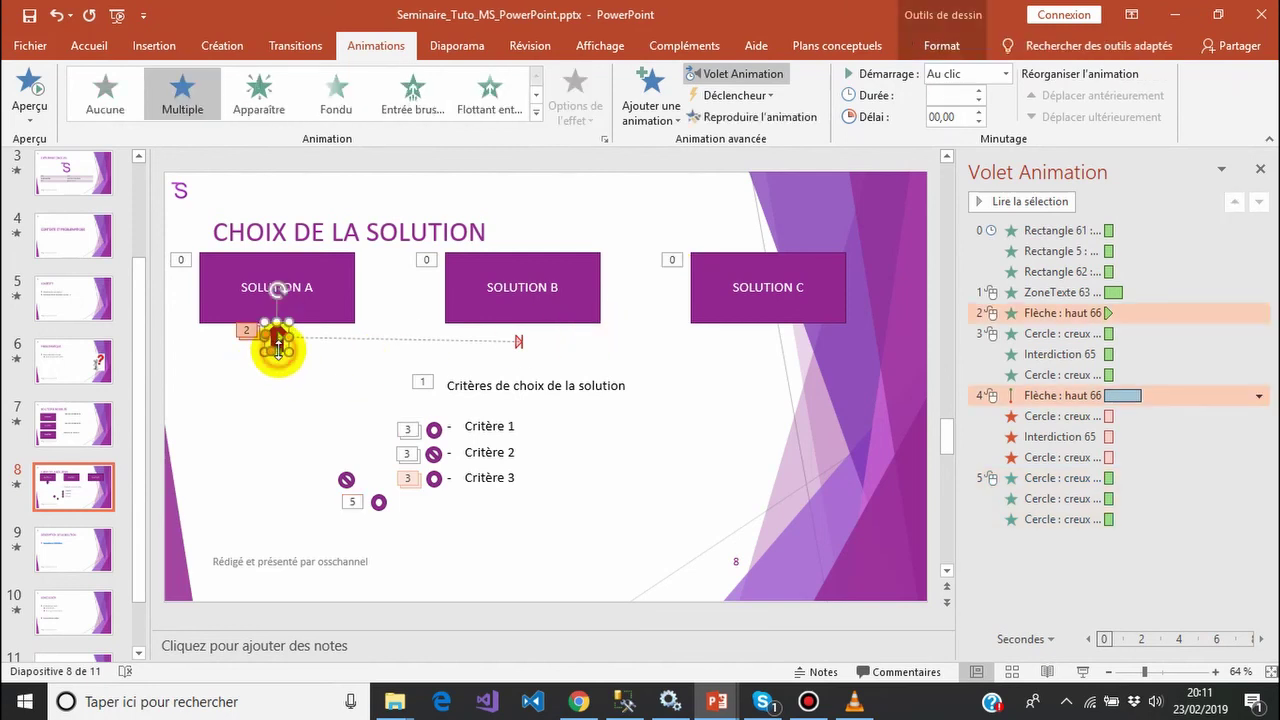
pyautogui.click(656, 128)
pyautogui.moveTo(1012, 270); pyautogui.dragTo(1007, 477)
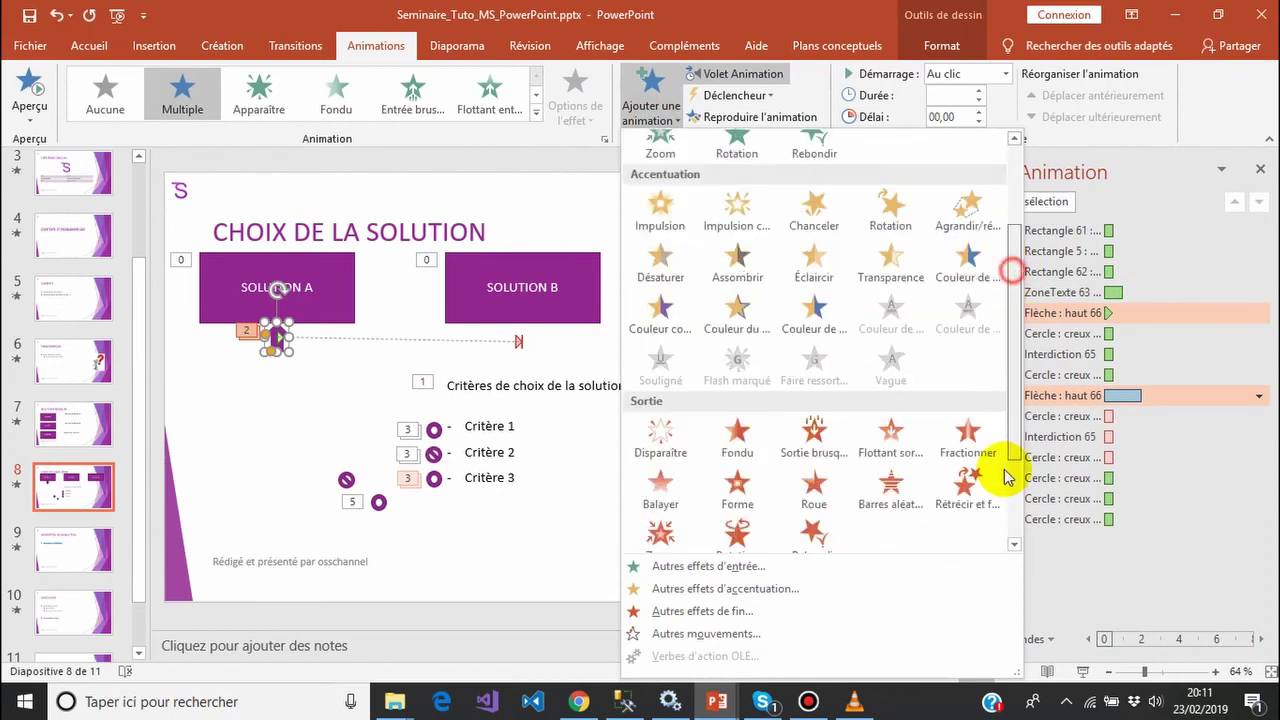
pyautogui.scroll(-3, 1000, 480)
pyautogui.click(660, 480)
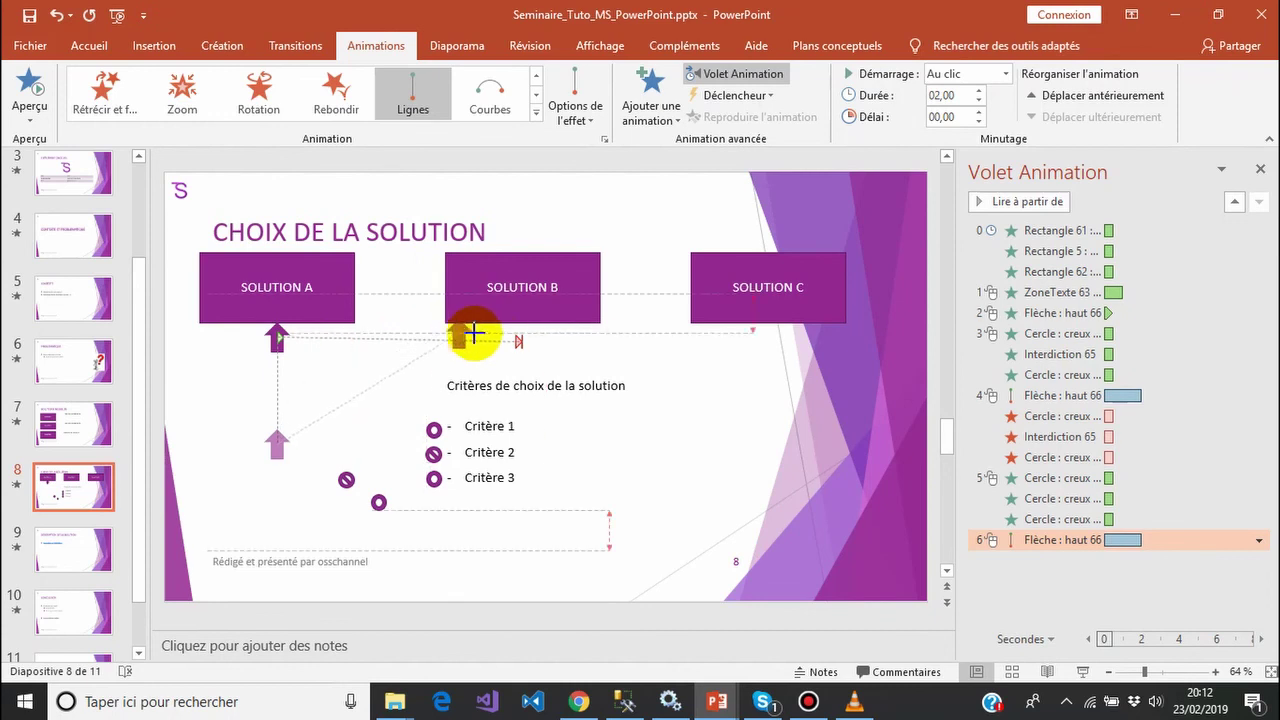
pyautogui.moveTo(276, 337); pyautogui.dragTo(515, 343)
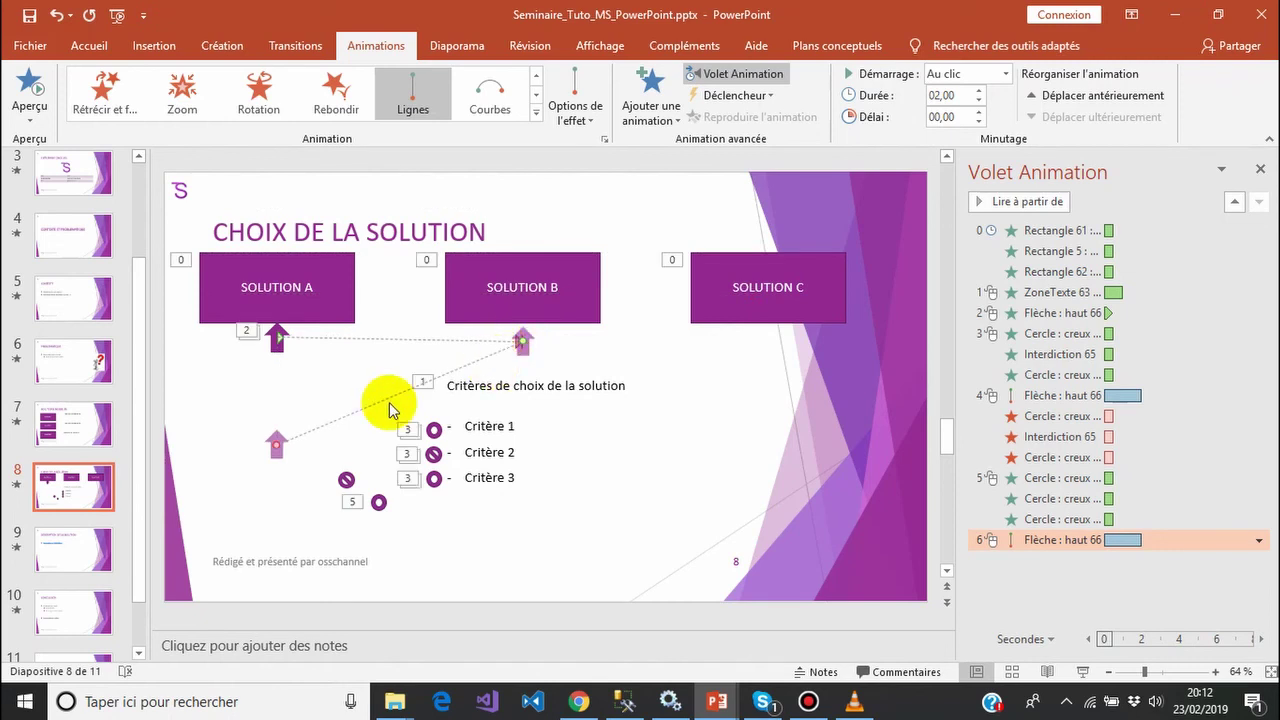
pyautogui.moveTo(275, 446)
pyautogui.mouseDown()
pyautogui.moveTo(776, 340)
pyautogui.moveTo(765, 384)
pyautogui.moveTo(768, 337)
pyautogui.mouseUp()
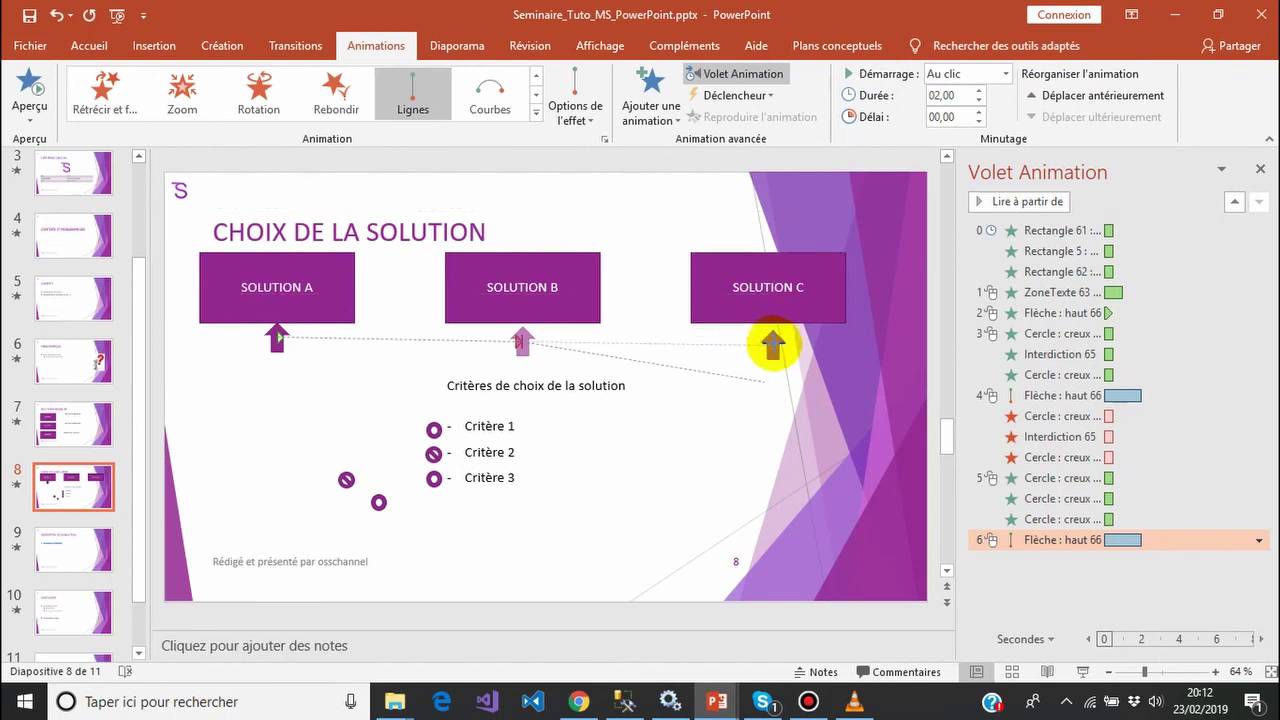
pyautogui.moveTo(751, 345); pyautogui.dragTo(786, 338)
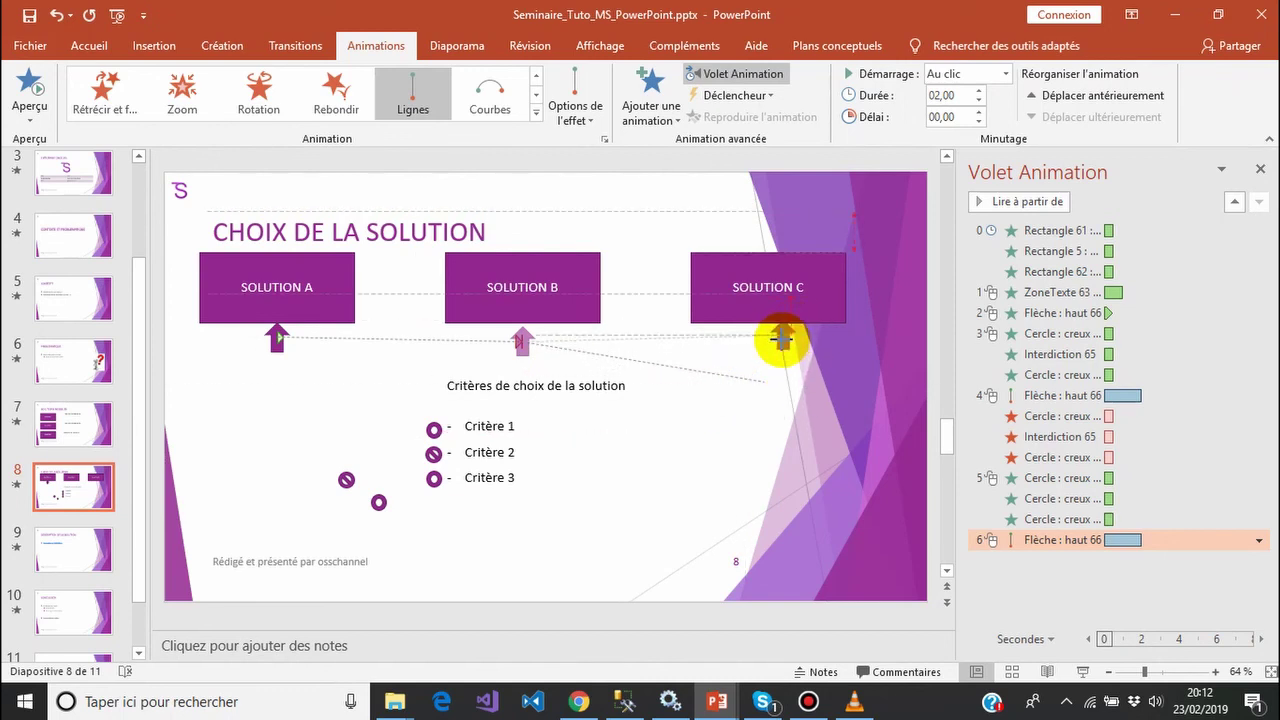
pyautogui.moveTo(781, 343); pyautogui.dragTo(771, 346)
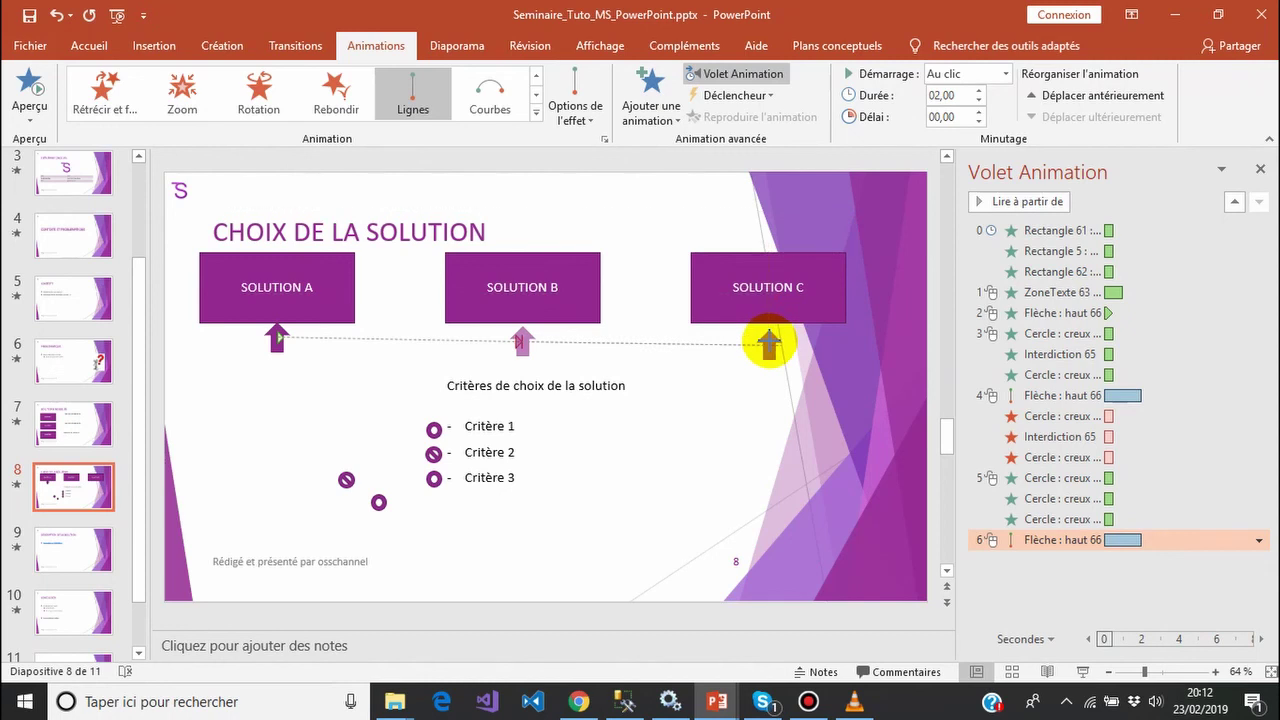
pyautogui.moveTo(768, 344); pyautogui.dragTo(770, 343)
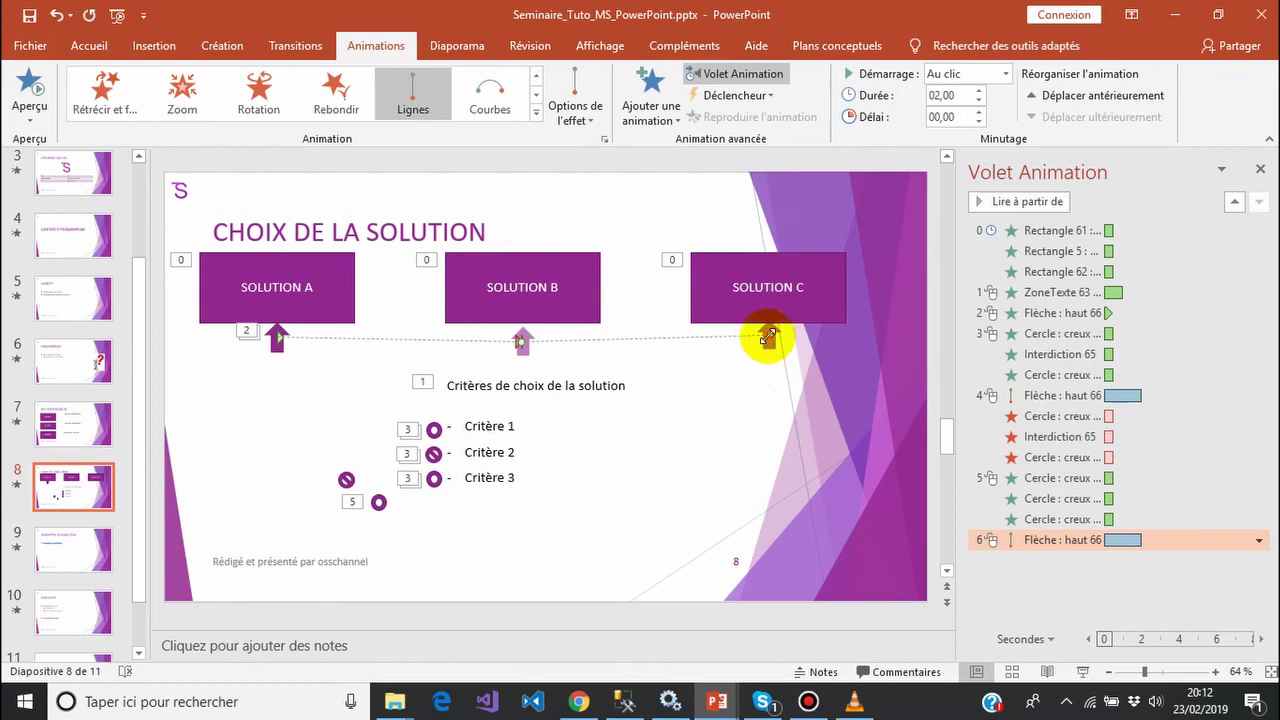
pyautogui.moveTo(767, 339); pyautogui.dragTo(765, 339)
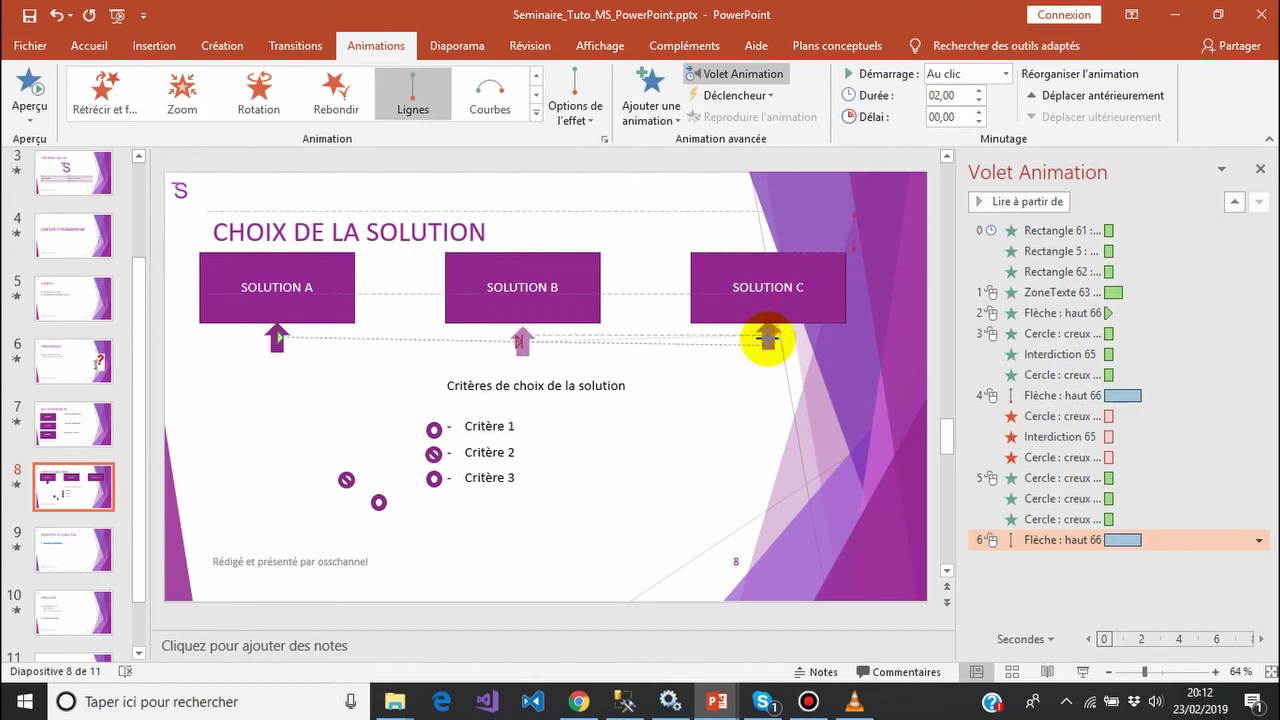
# Give the Critère 1 circle, the spare circle and the spare no-entry sign a Zoom entrance together.
pyautogui.click(757, 375)
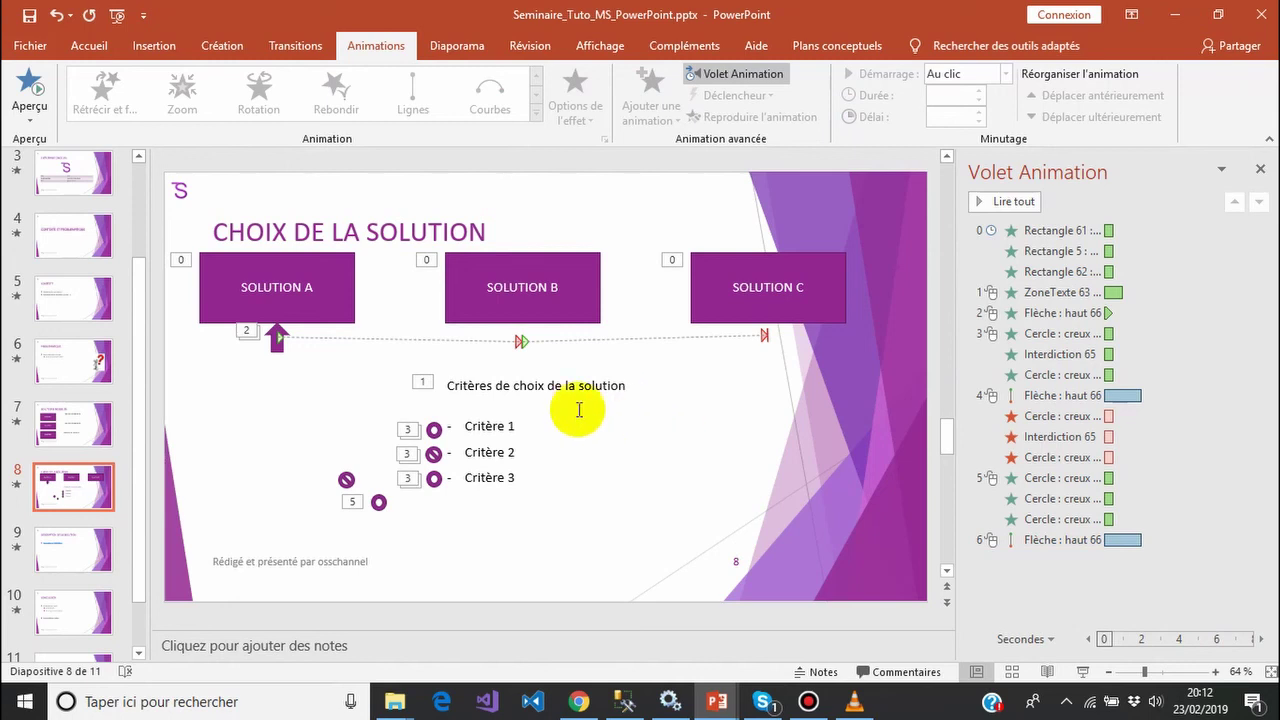
pyautogui.click(433, 430)
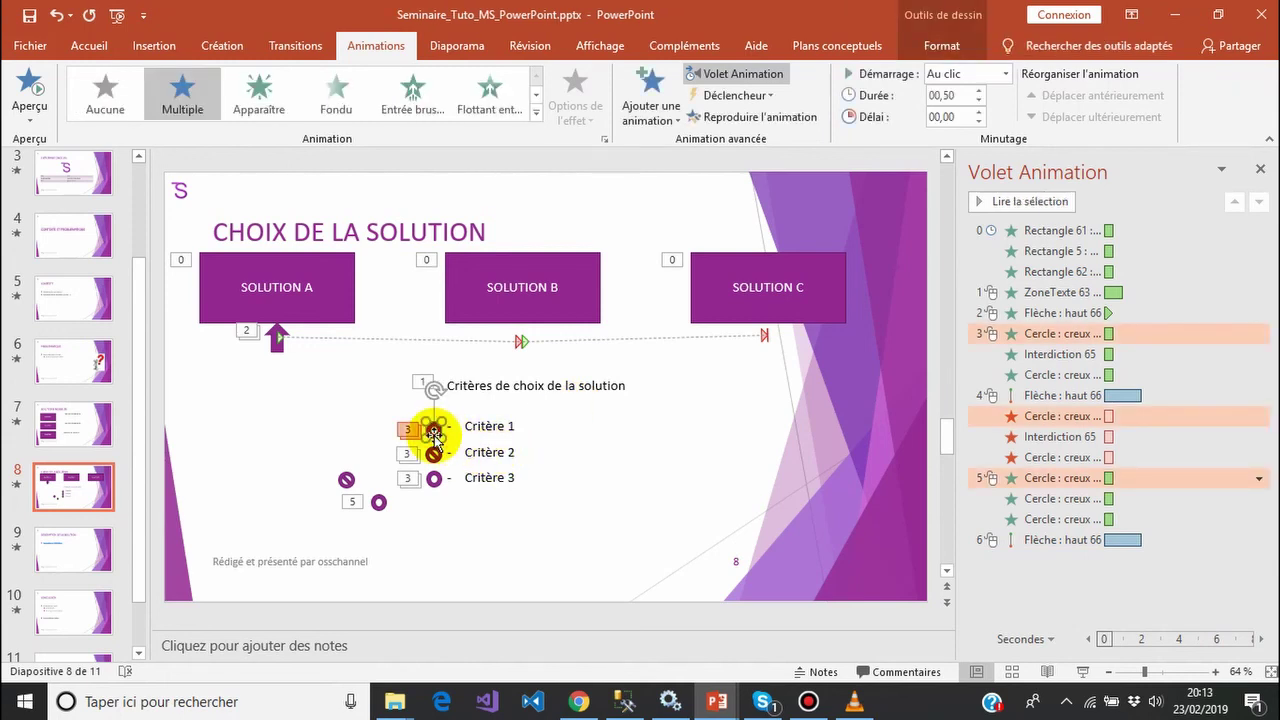
pyautogui.keyDown('shift'); pyautogui.click(379, 502); pyautogui.keyUp('shift')
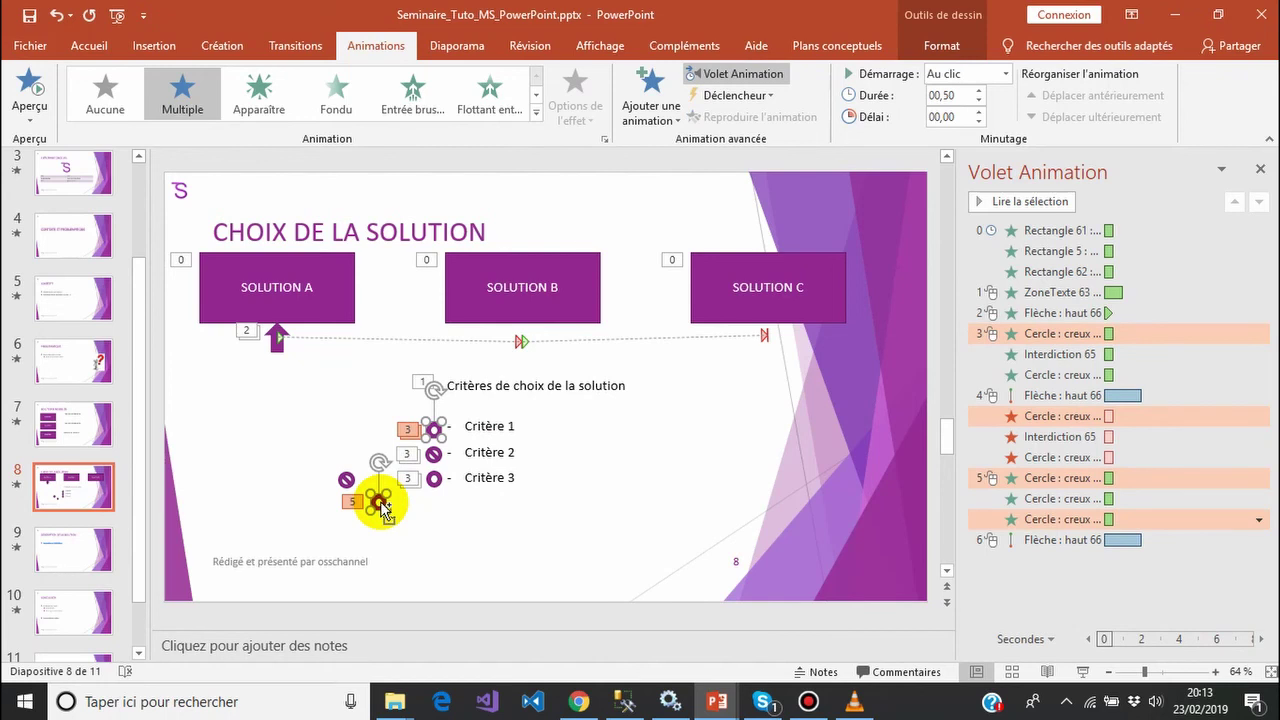
pyautogui.moveTo(383, 507); pyautogui.dragTo(347, 483)
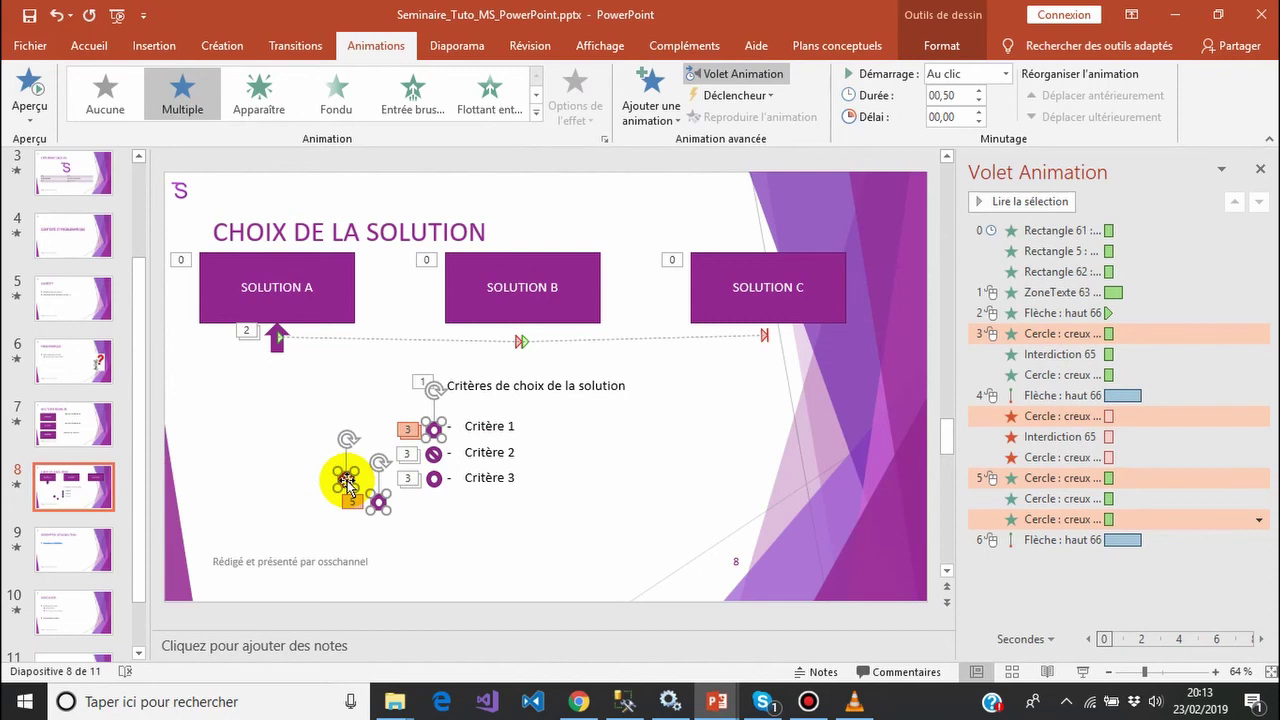
pyautogui.click(583, 120)
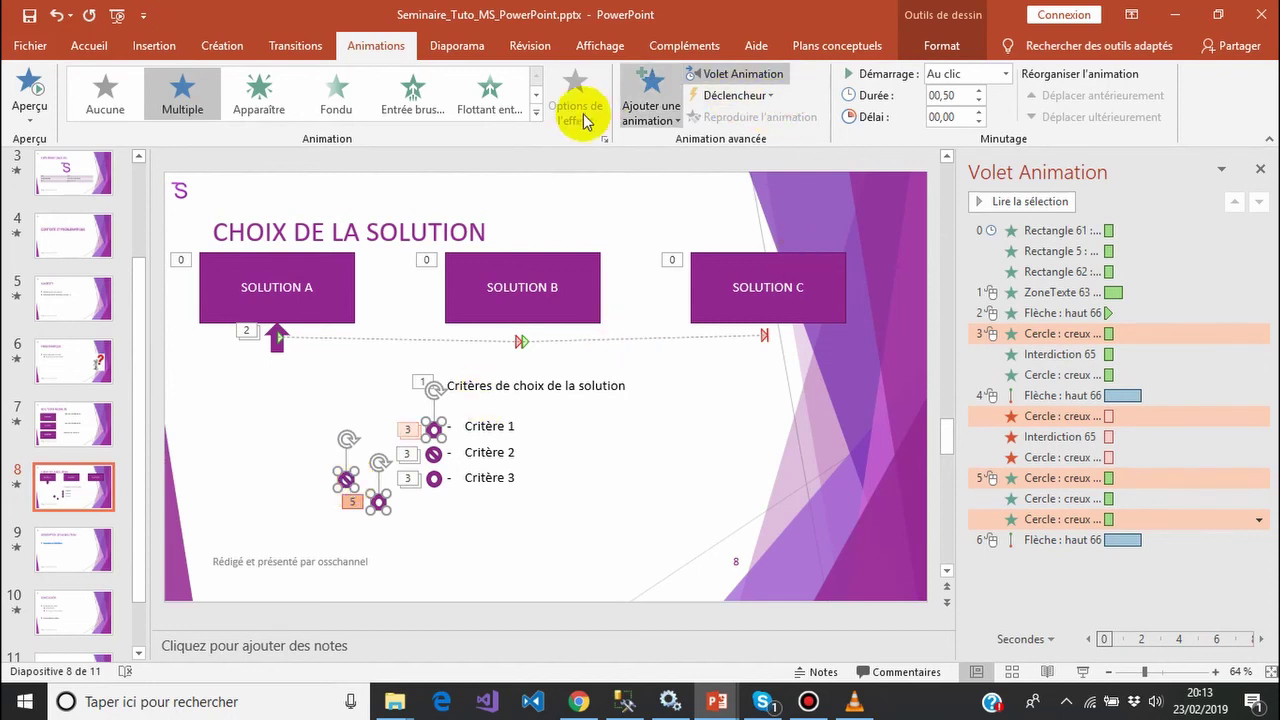
pyautogui.click(645, 110)
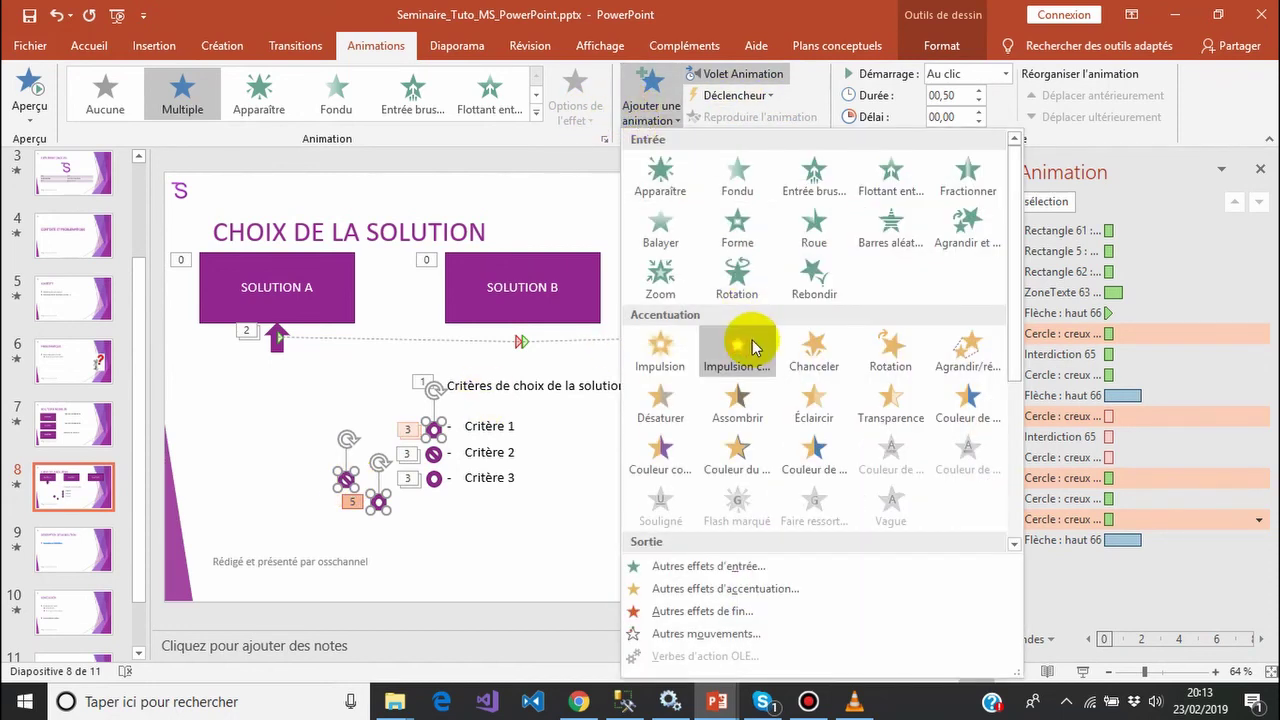
pyautogui.click(663, 274)
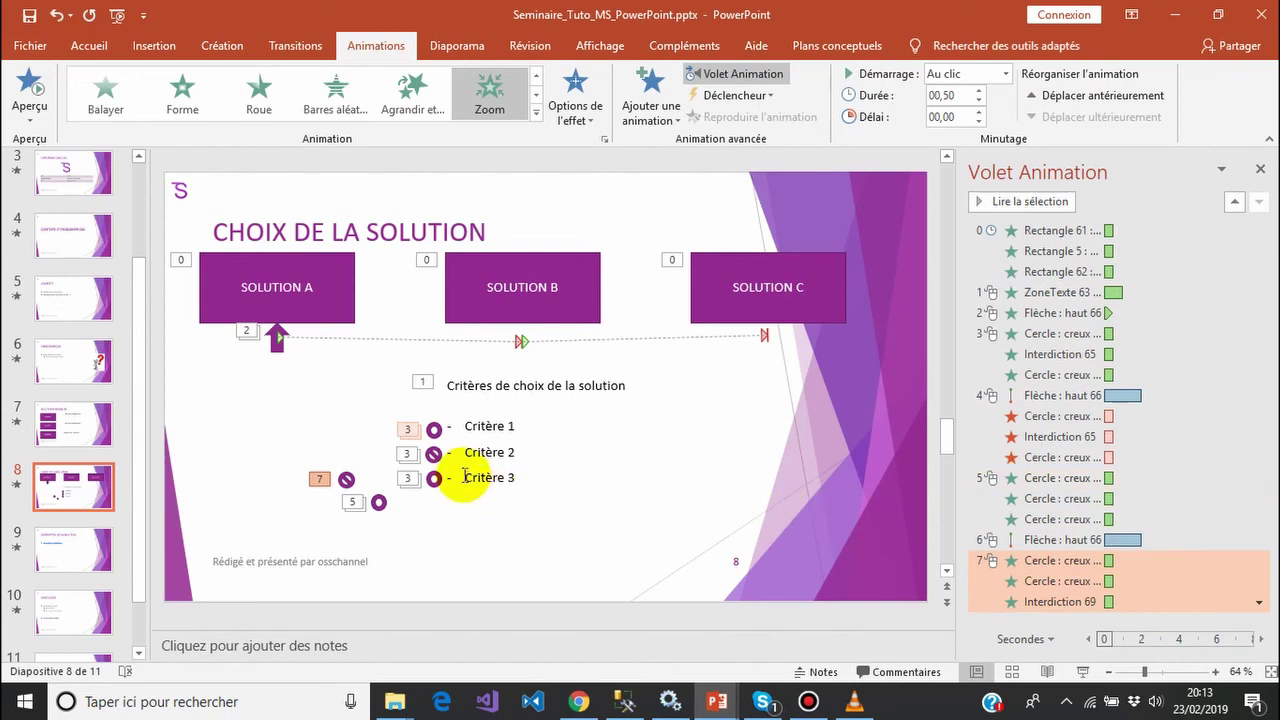
pyautogui.click(435, 430)
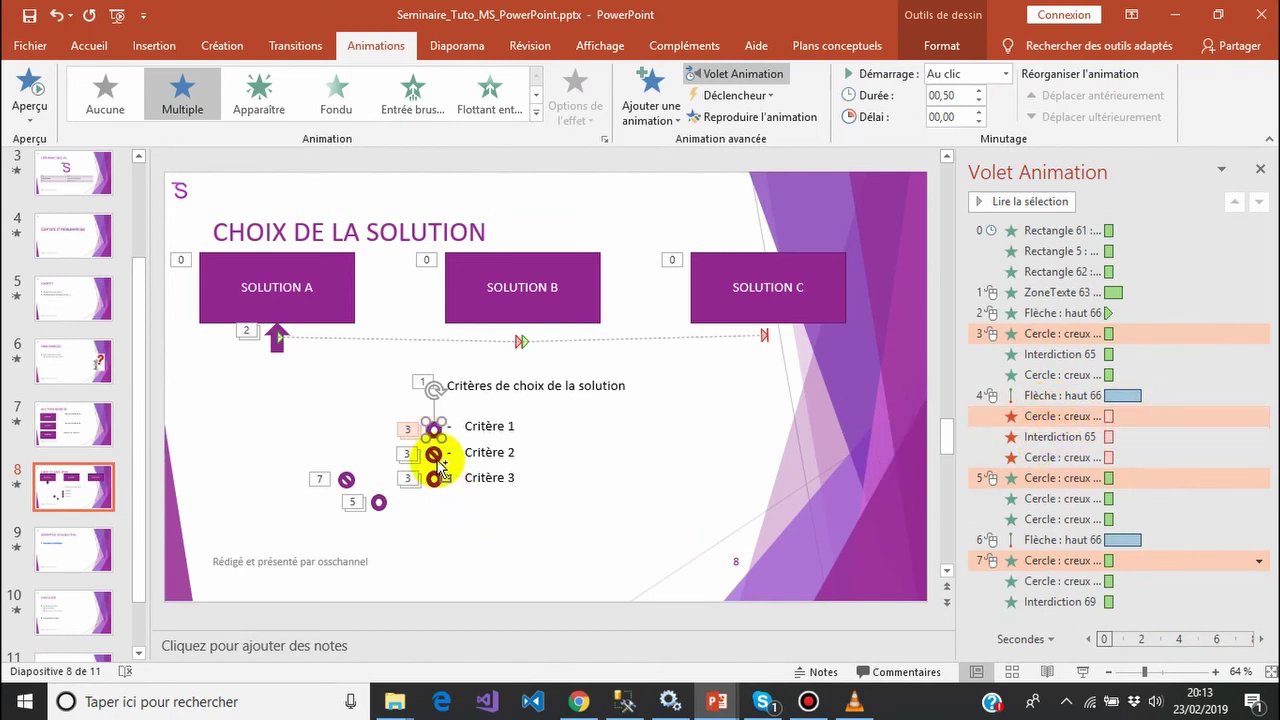
# Give the Critère 1, Critère 3 and spare circles a Zoom exit starting with the arrow's move to Solution C.
pyautogui.keyDown('ctrl'); pyautogui.click(379, 502); pyautogui.keyUp('ctrl')
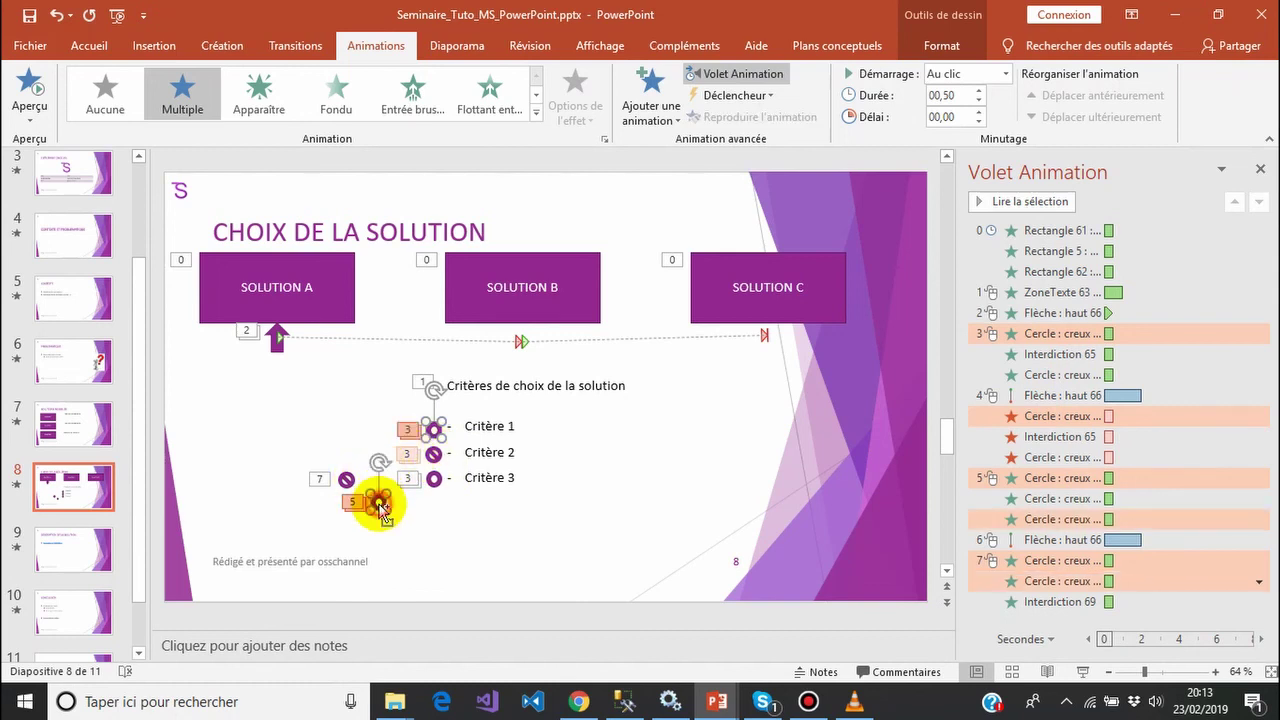
pyautogui.keyDown('ctrl'); pyautogui.click(437, 481); pyautogui.keyUp('ctrl')
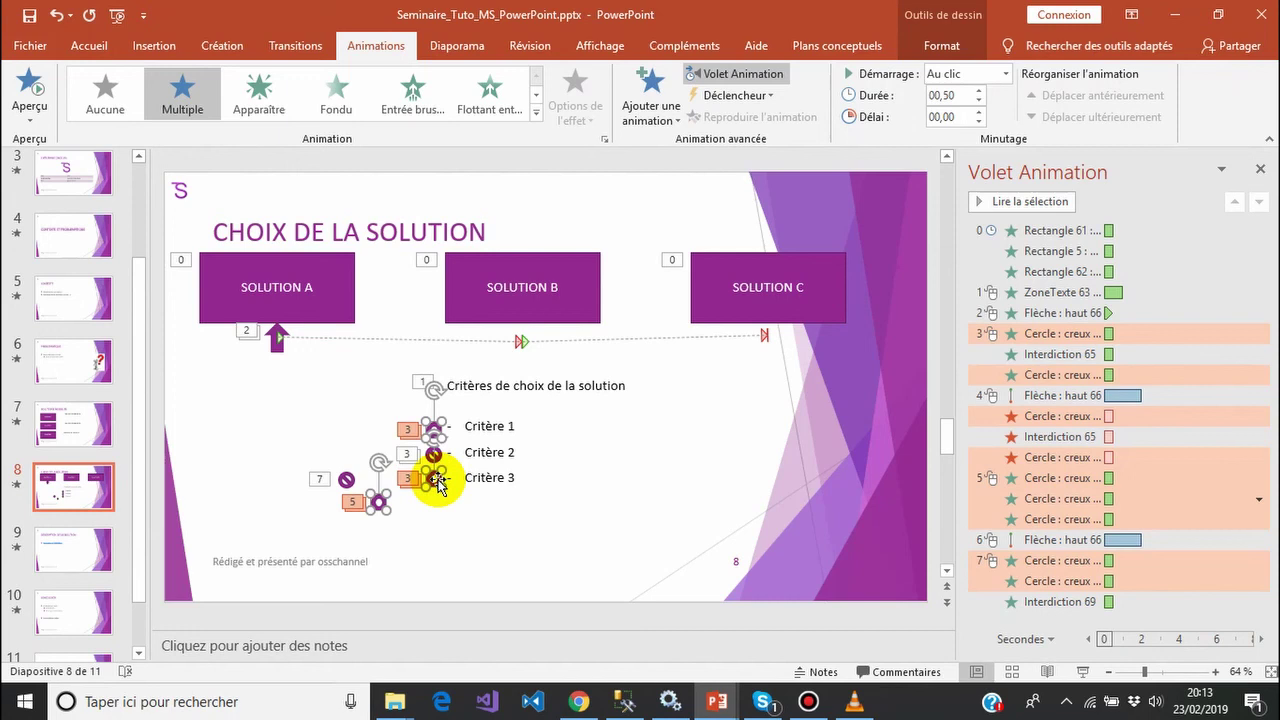
pyautogui.click(650, 110)
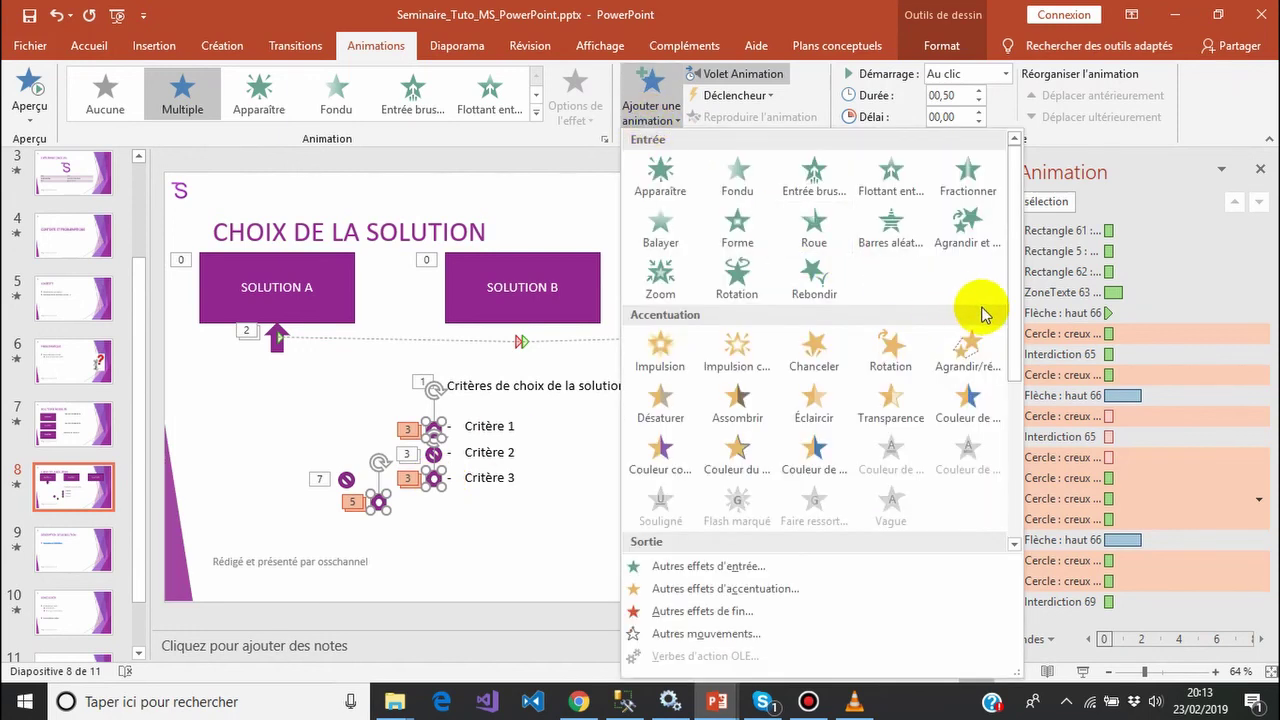
pyautogui.scroll(-5, 1014, 325)
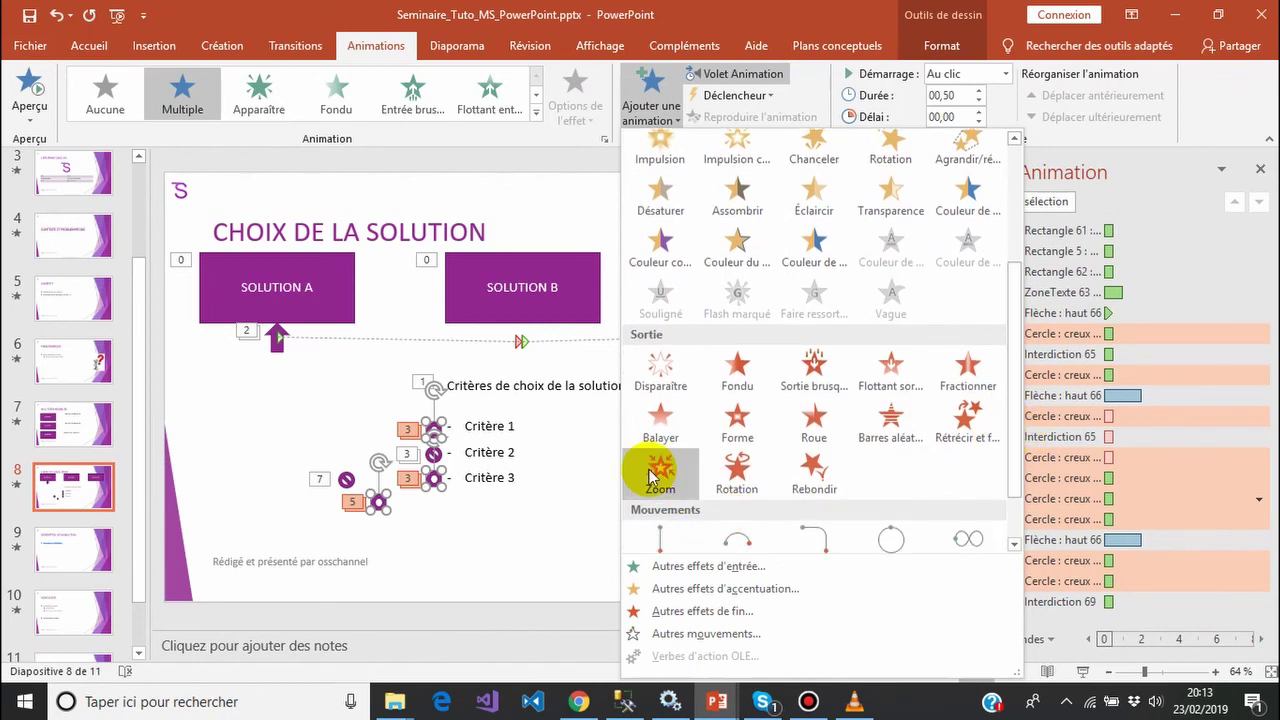
pyautogui.click(650, 474)
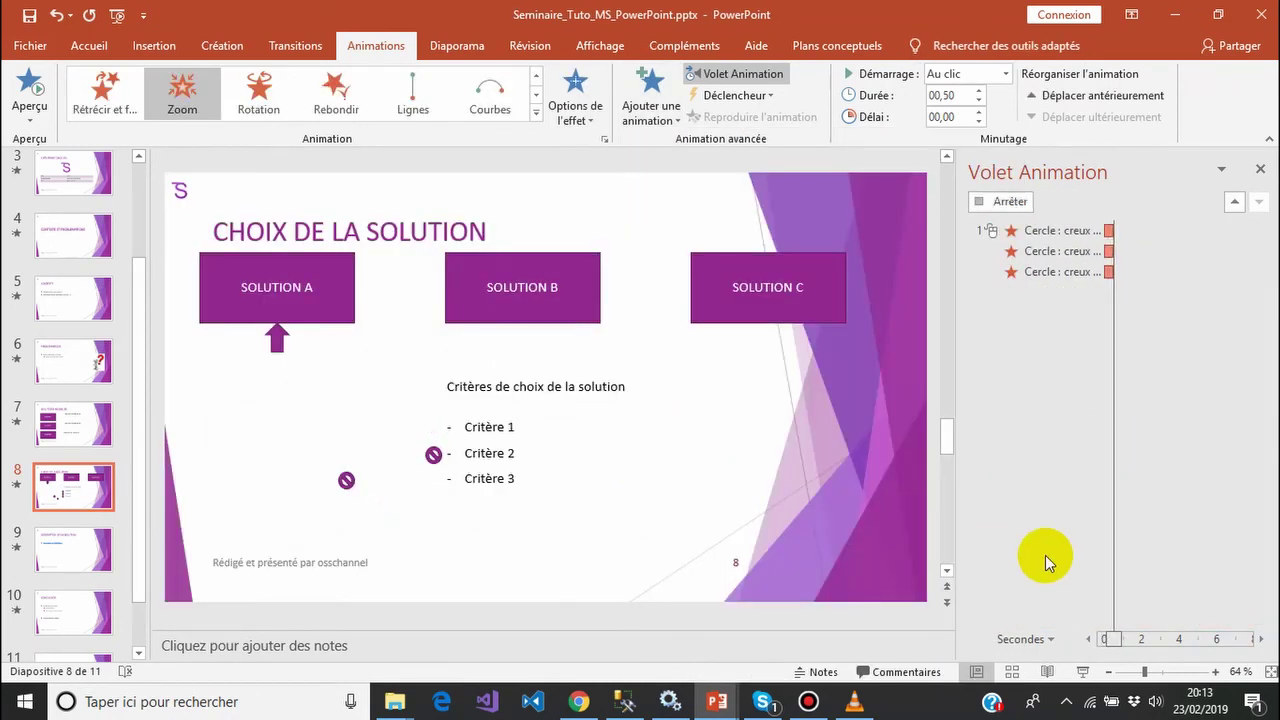
pyautogui.moveTo(1049, 572); pyautogui.dragTo(1043, 518)
pyautogui.rightClick(1045, 516)
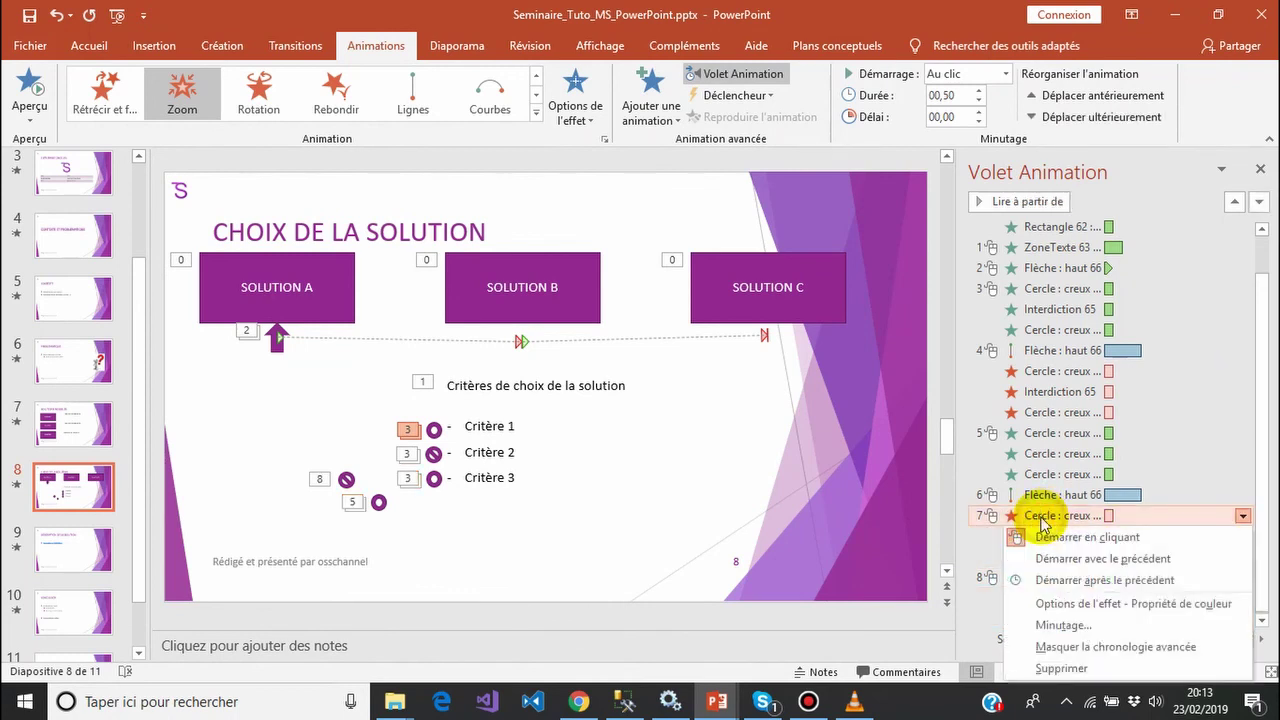
pyautogui.click(1066, 558)
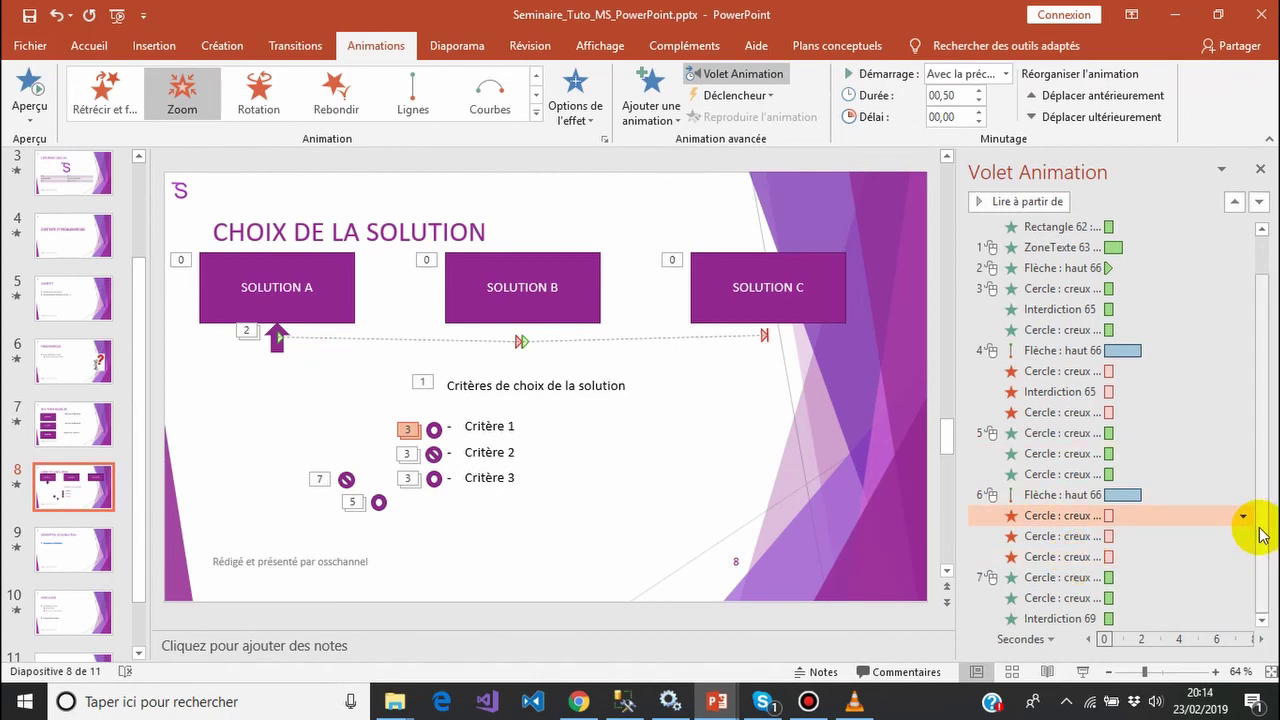
pyautogui.click(1060, 579)
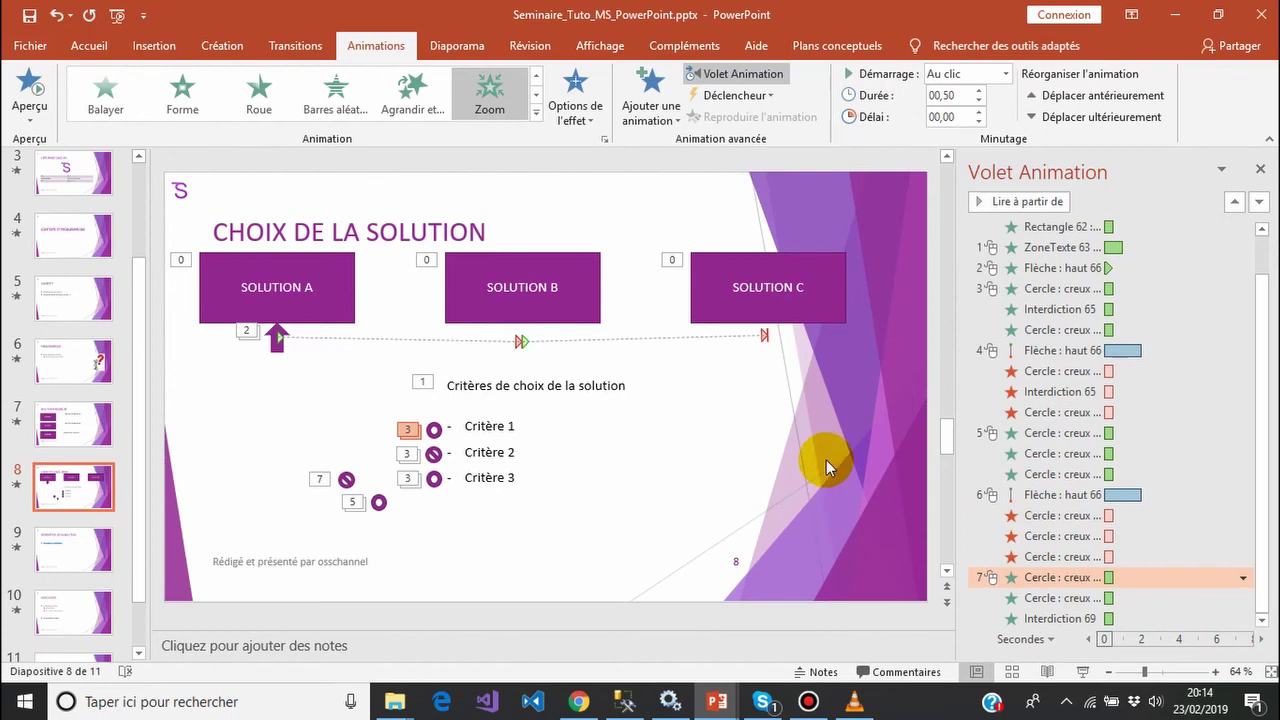
# Preview the slide's animations from the start, then stop the preview.
pyautogui.scroll(1, 1038, 238)
pyautogui.click(1038, 234)
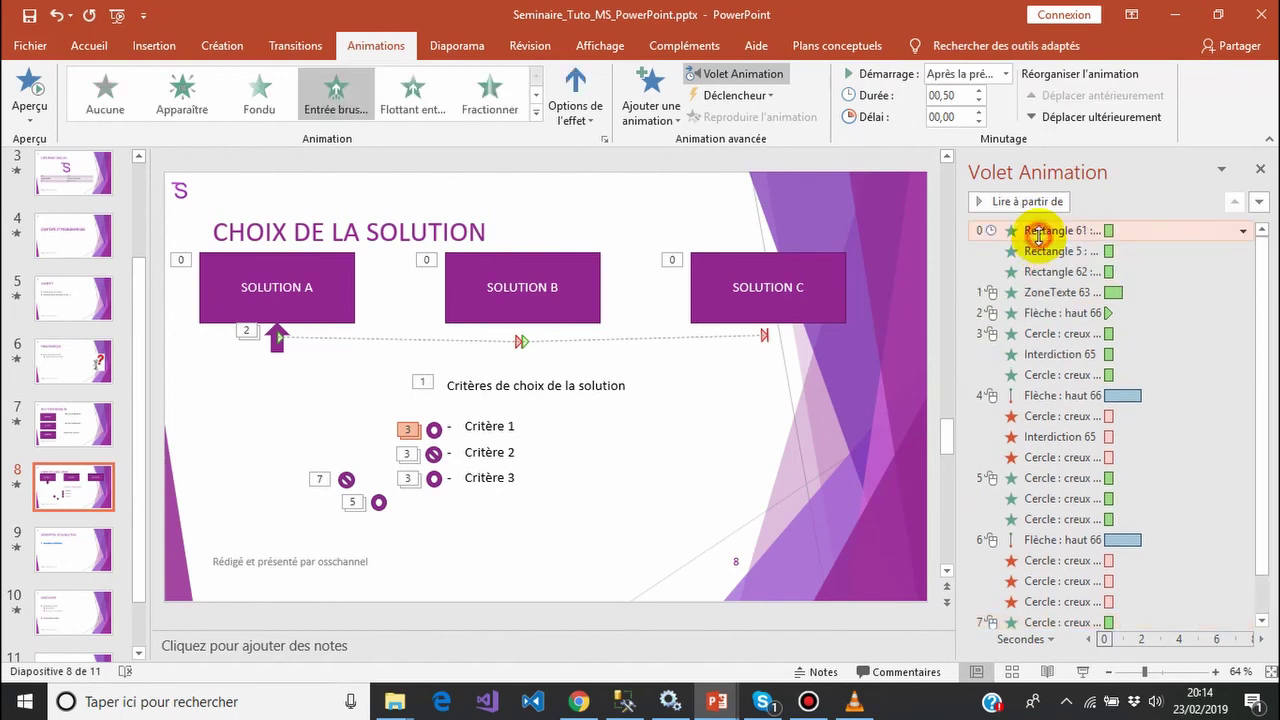
pyautogui.click(1025, 202)
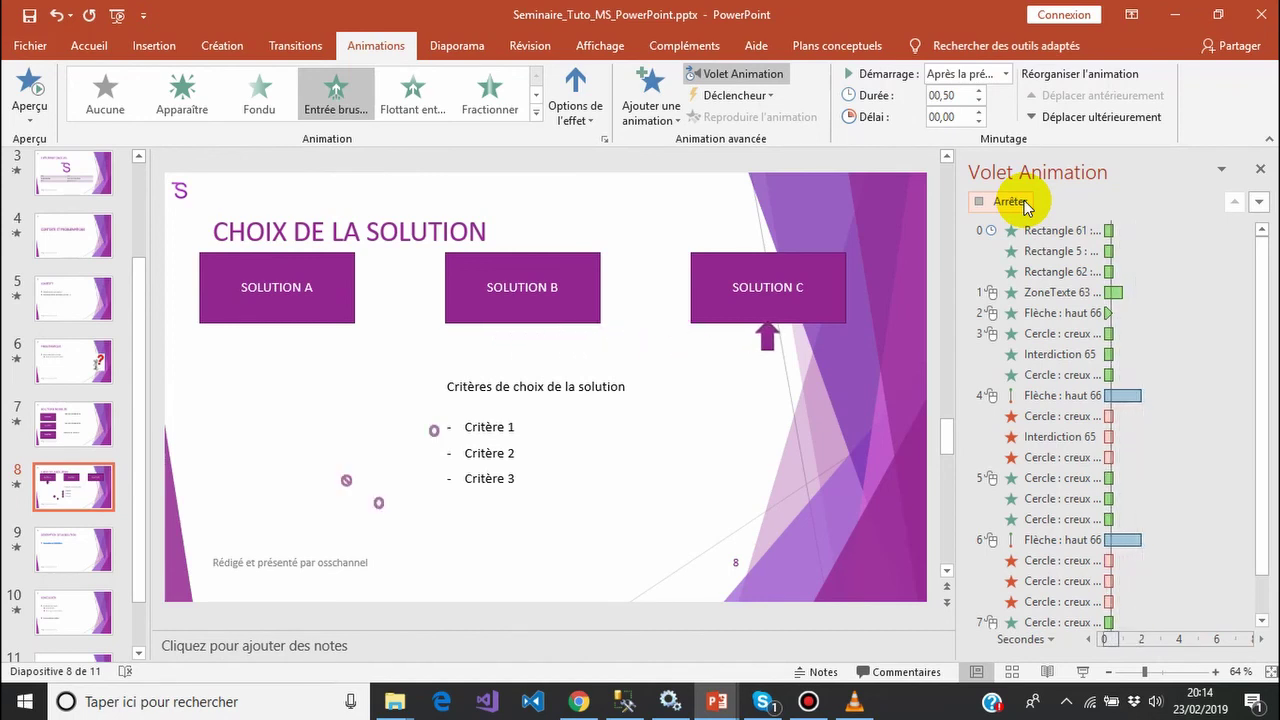
pyautogui.click(1026, 204)
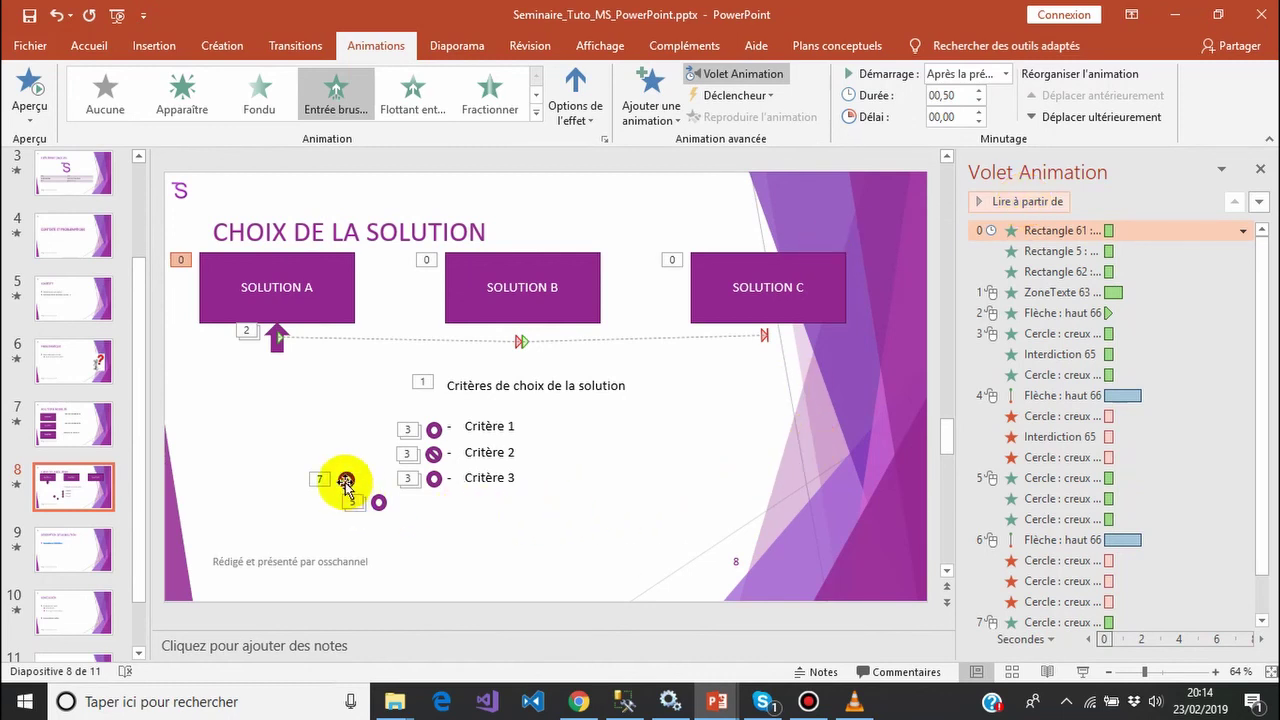
# Place the no-entry sign over Critère 3's circle and the spare circle over Critère 2's, then start the slideshow.
pyautogui.moveTo(345, 484); pyautogui.dragTo(432, 481)
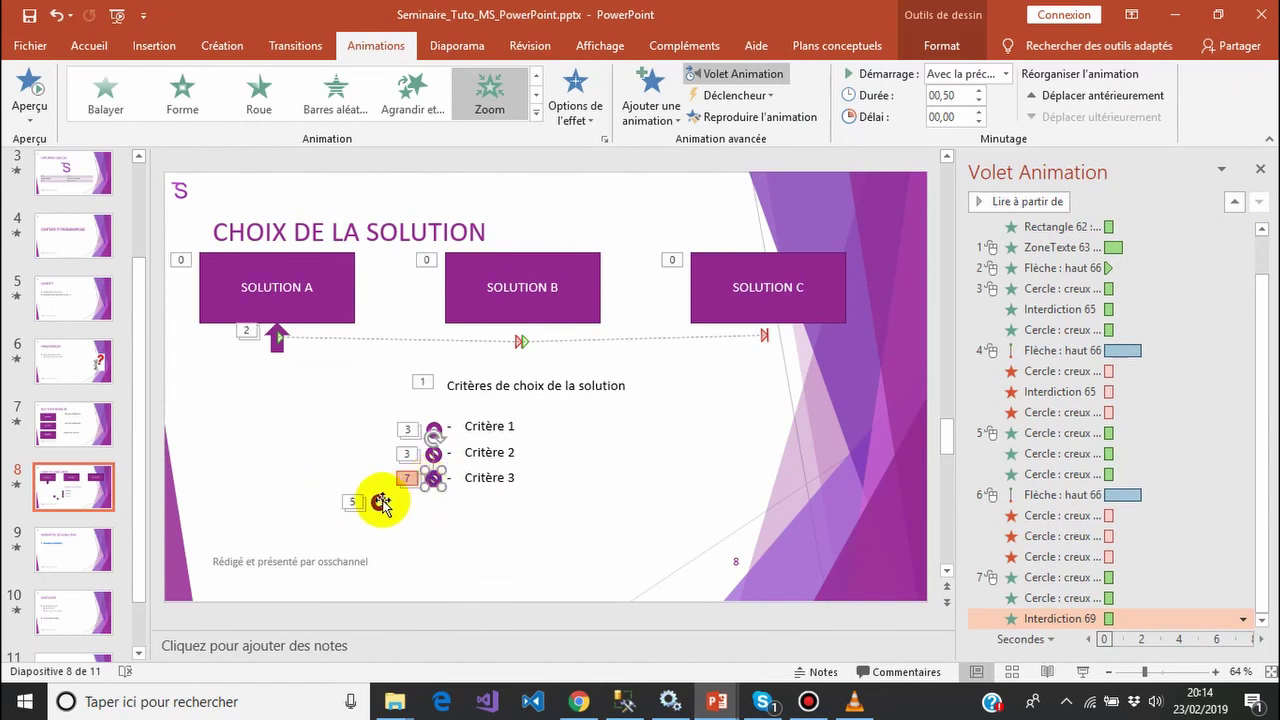
pyautogui.click(431, 455)
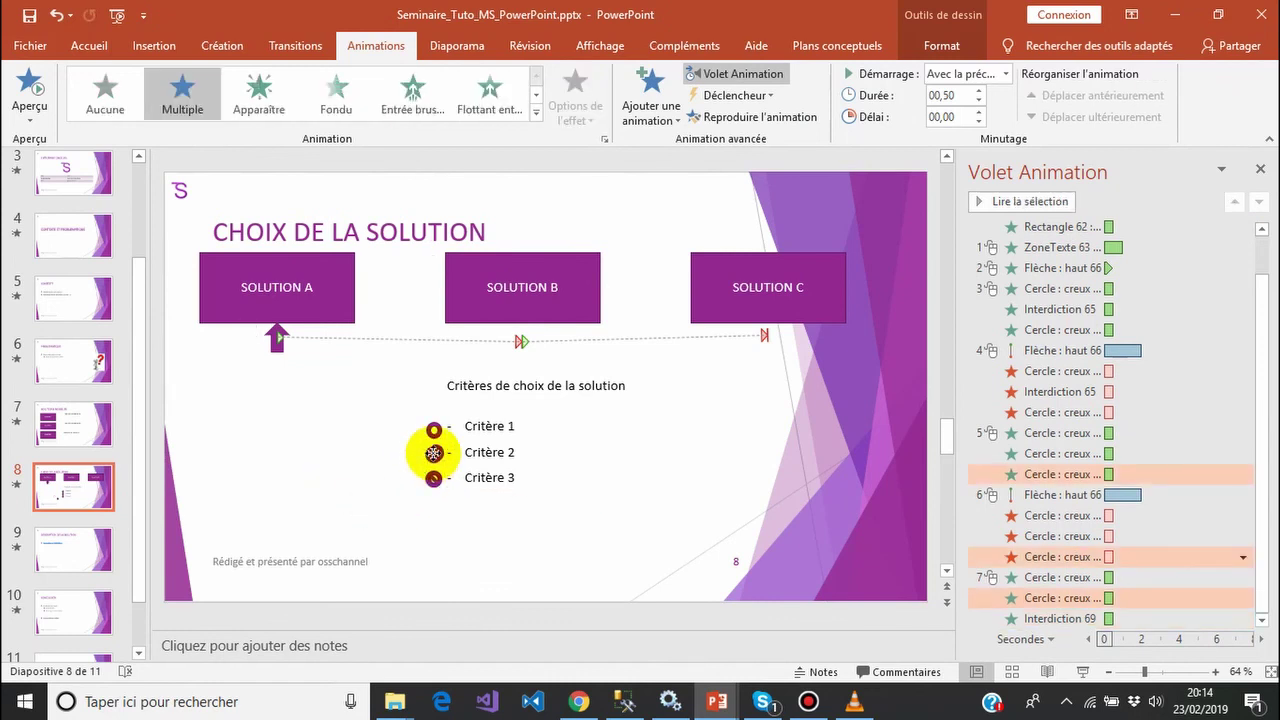
pyautogui.moveTo(433, 456); pyautogui.dragTo(432, 457)
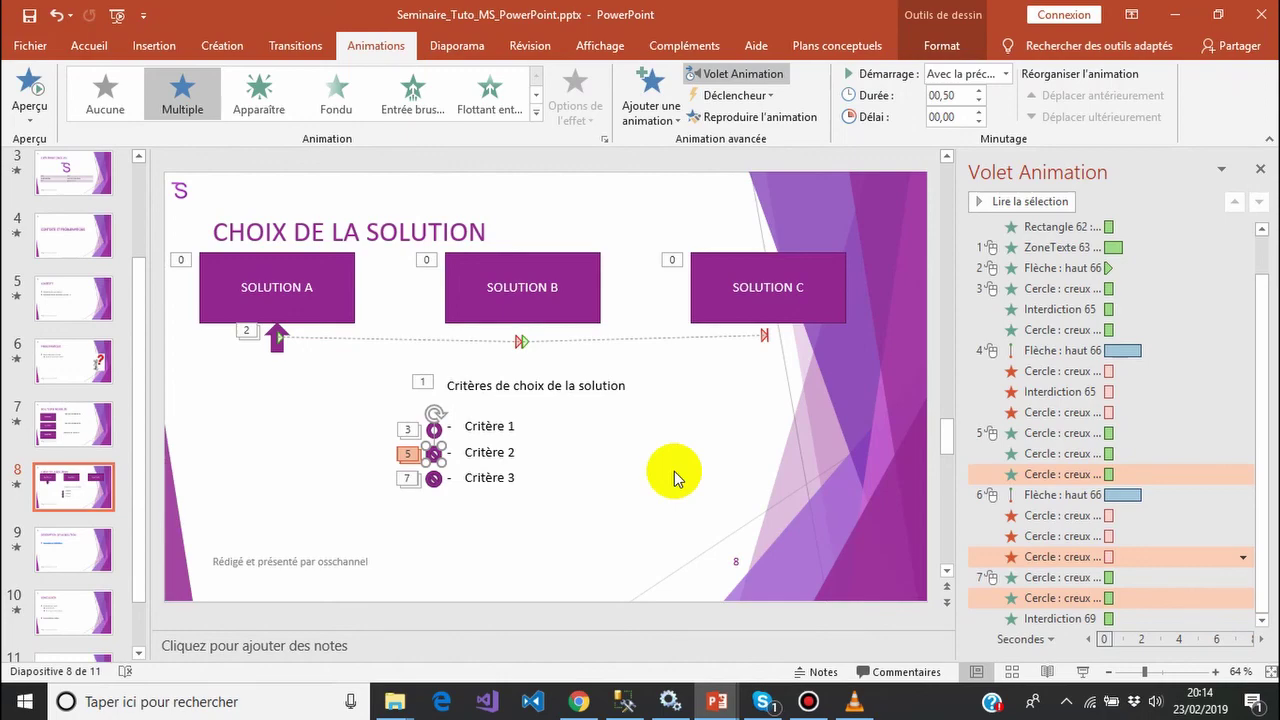
pyautogui.hotkey('shift', 'F5')
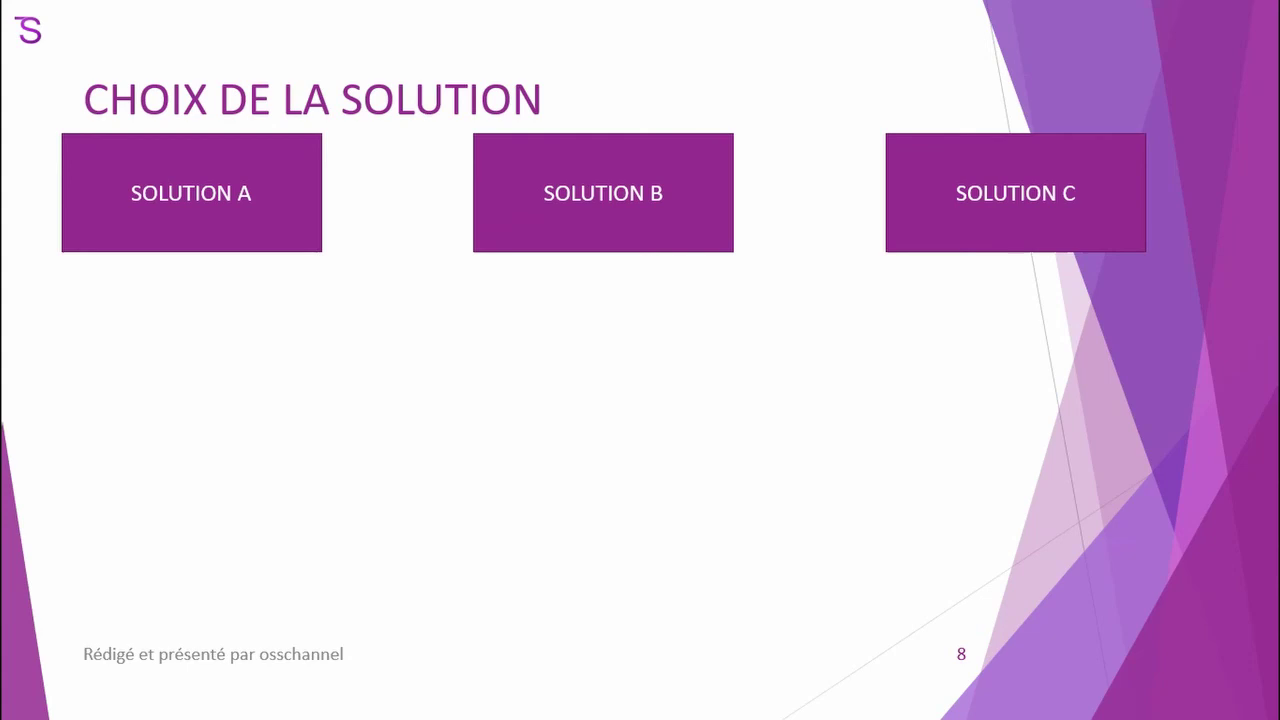
# Step through the criteria, marks and arrow moves to Solutions B and C, then exit the slideshow.
pyautogui.click(1129, 440)
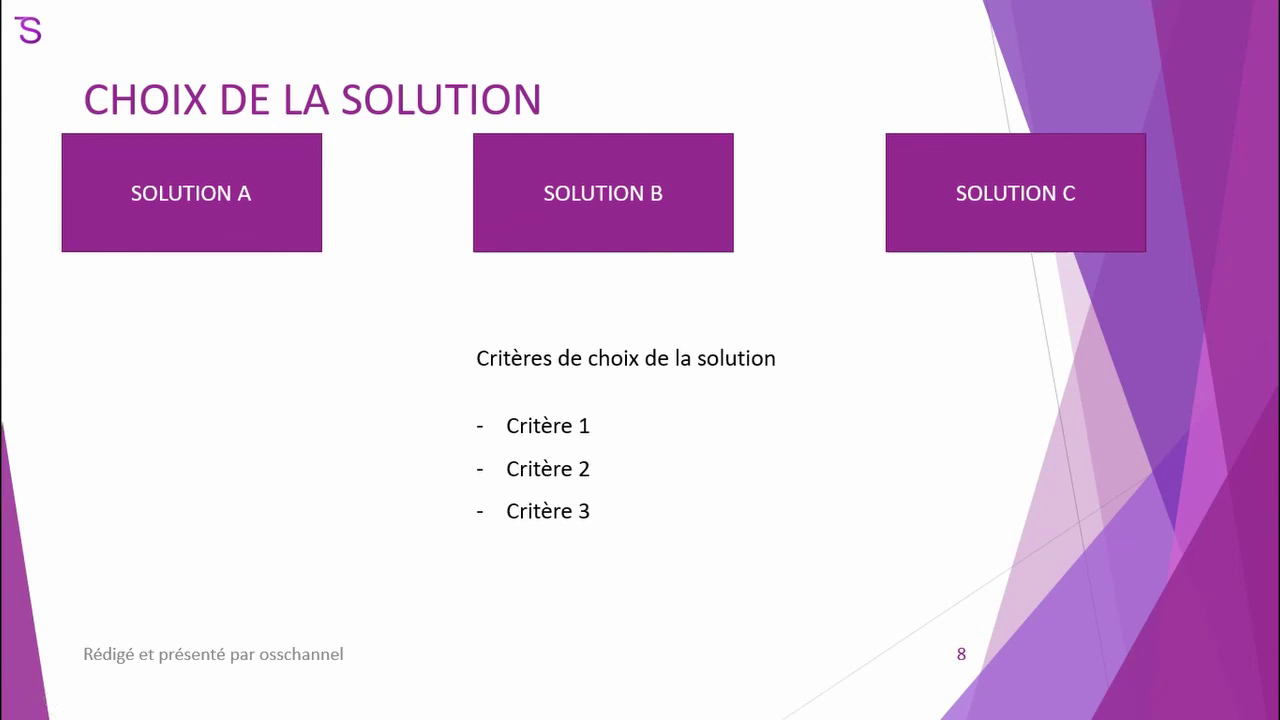
pyautogui.press('Right')
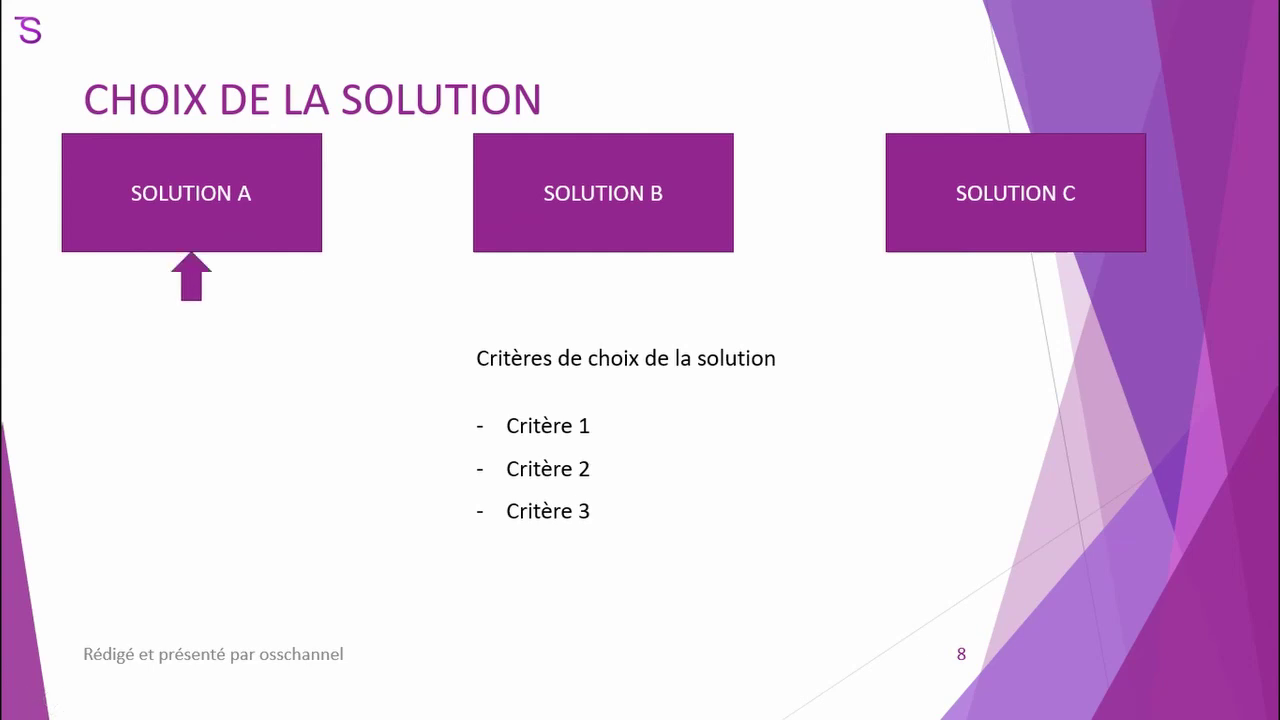
pyautogui.press('Right')
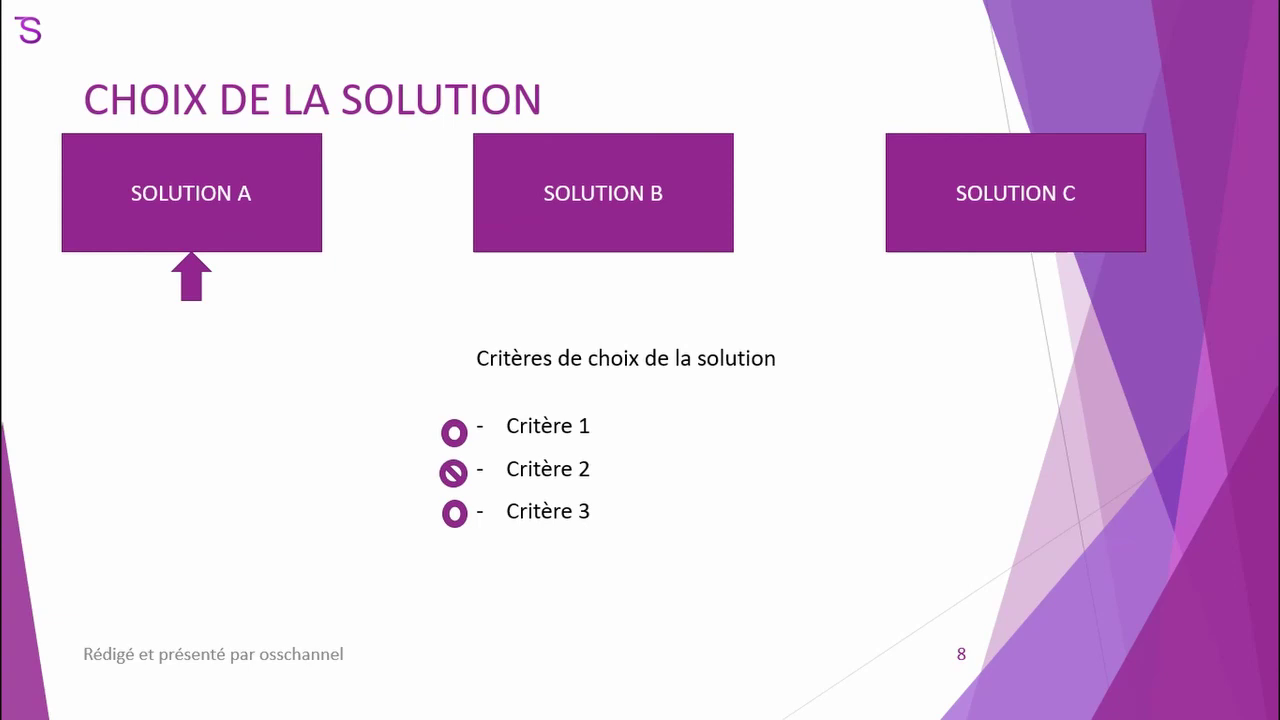
pyautogui.press('Right')
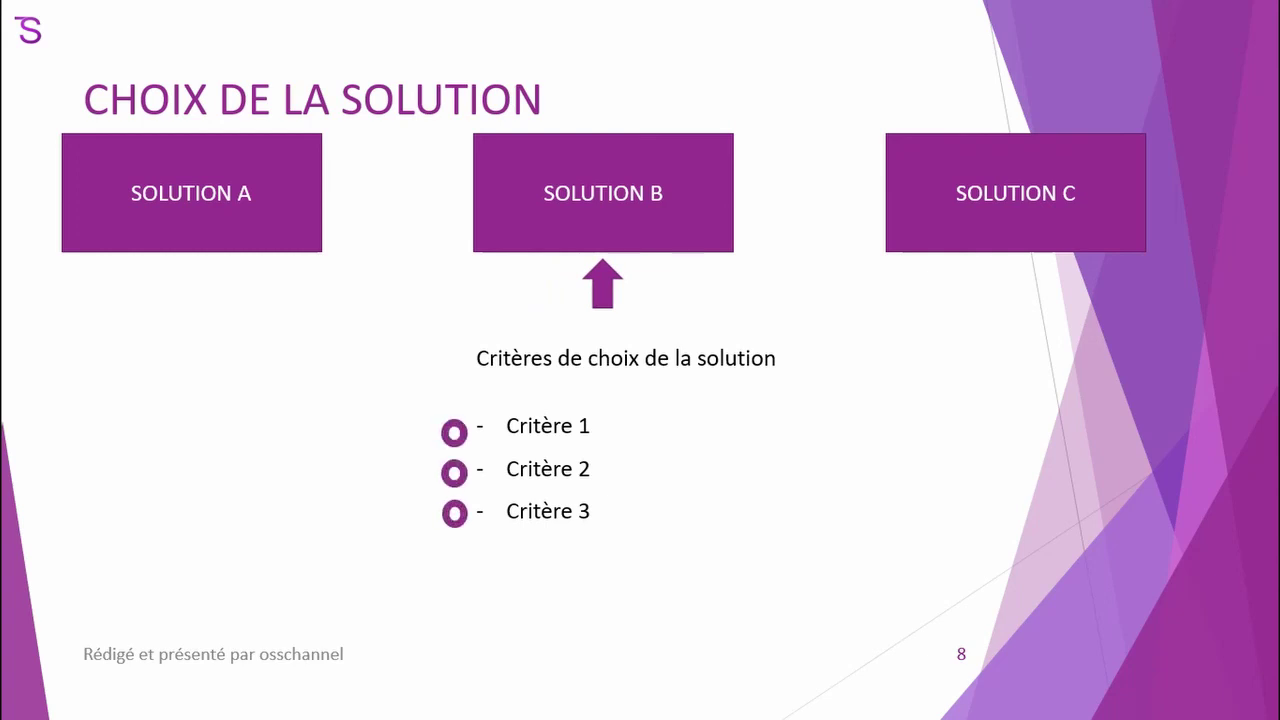
pyautogui.press('Right')
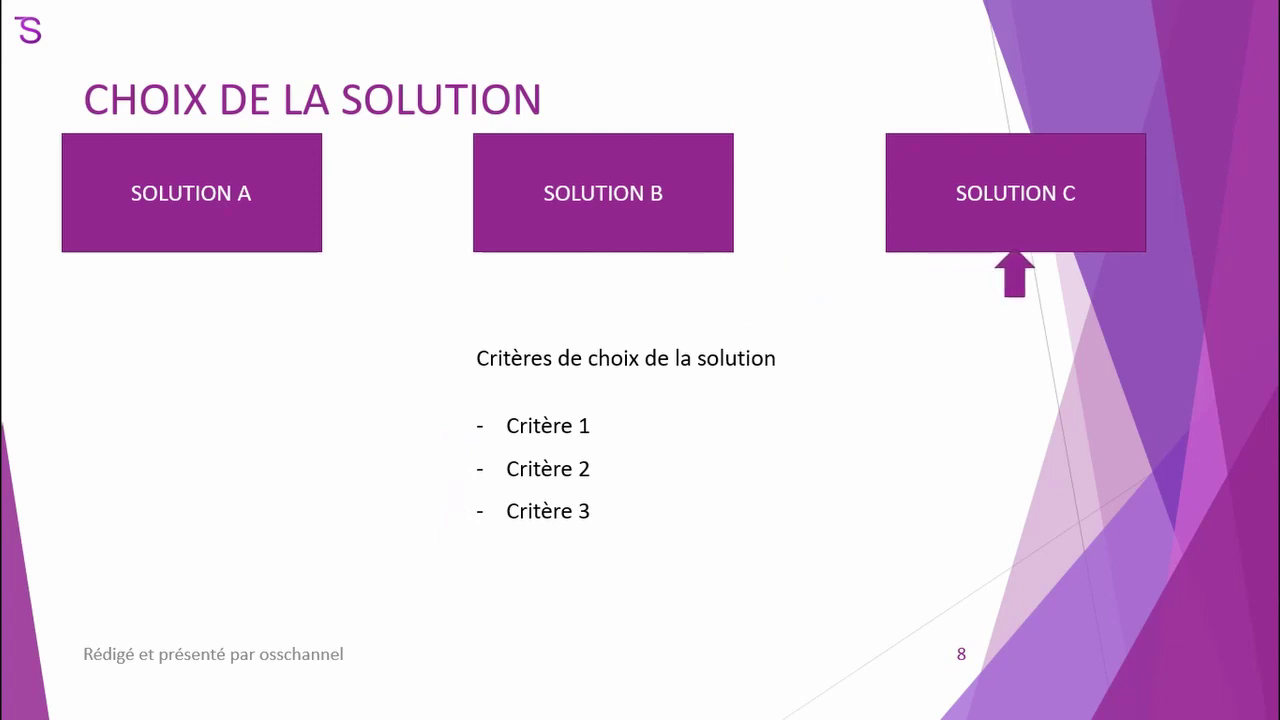
pyautogui.press('Right')
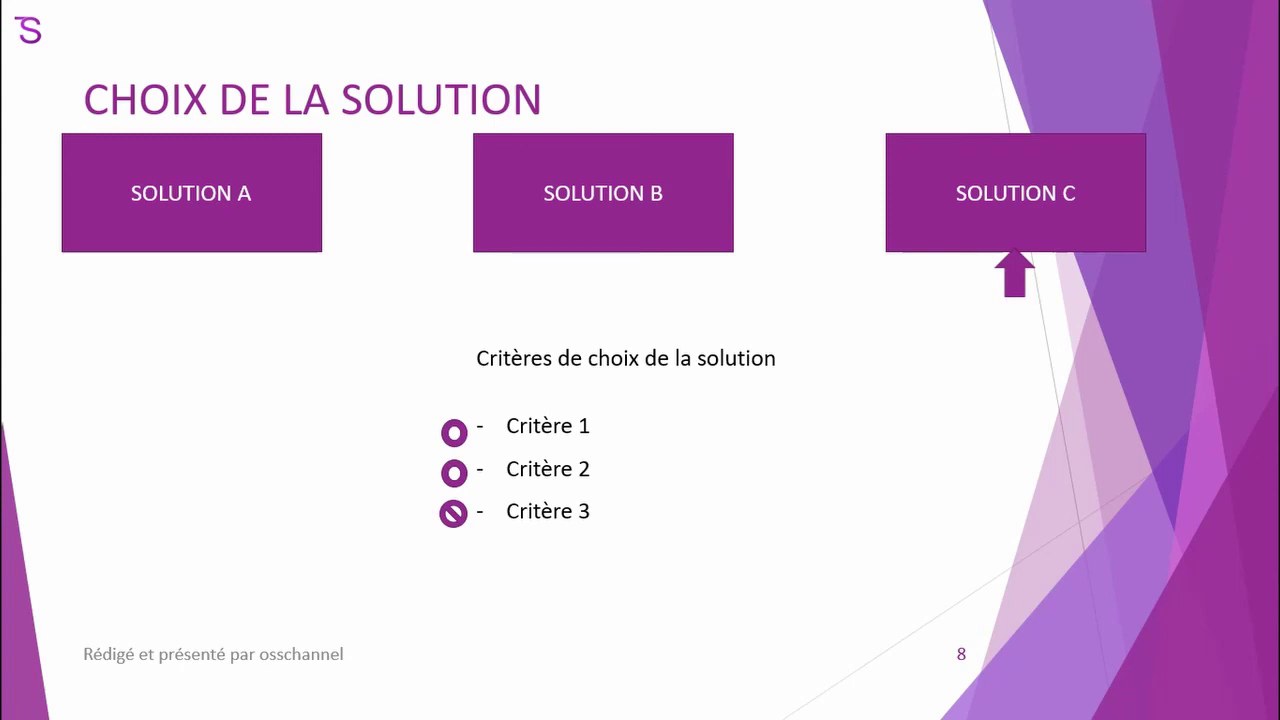
pyautogui.press('Escape')
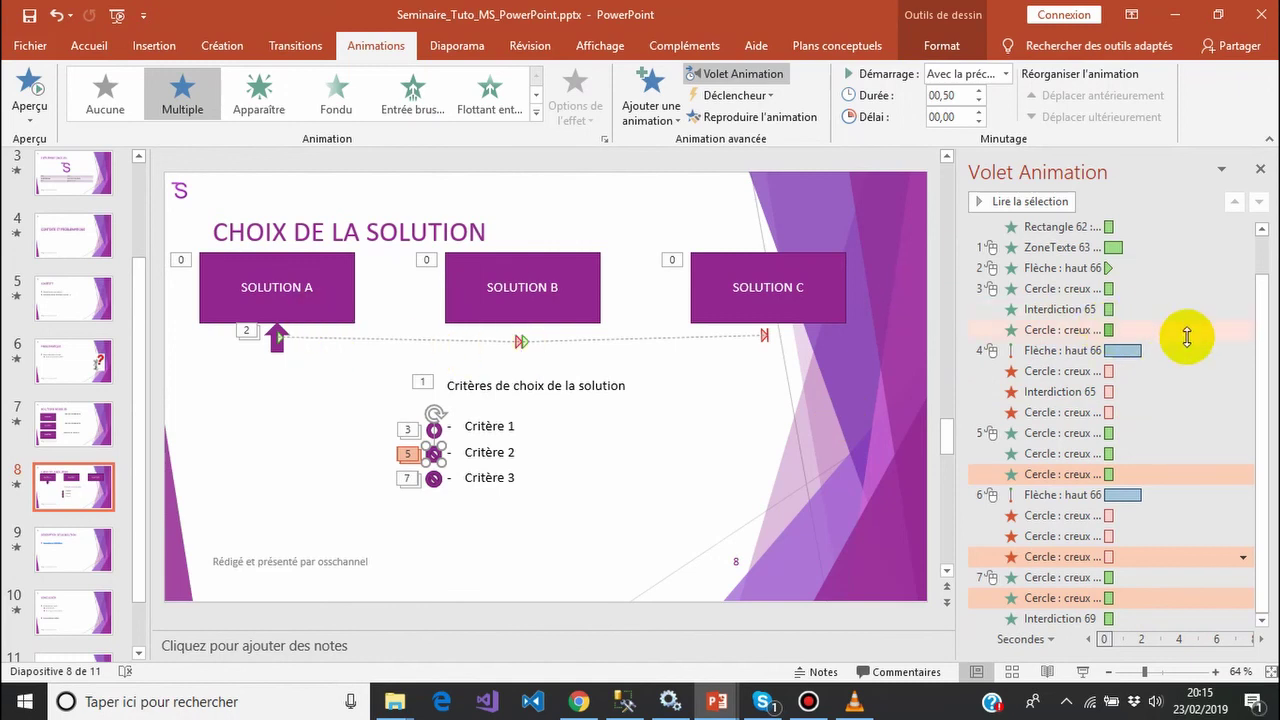
# Give the SOLUTION A box a Sortie brusquée exit.
pyautogui.click(1036, 614)
pyautogui.click(325, 315)
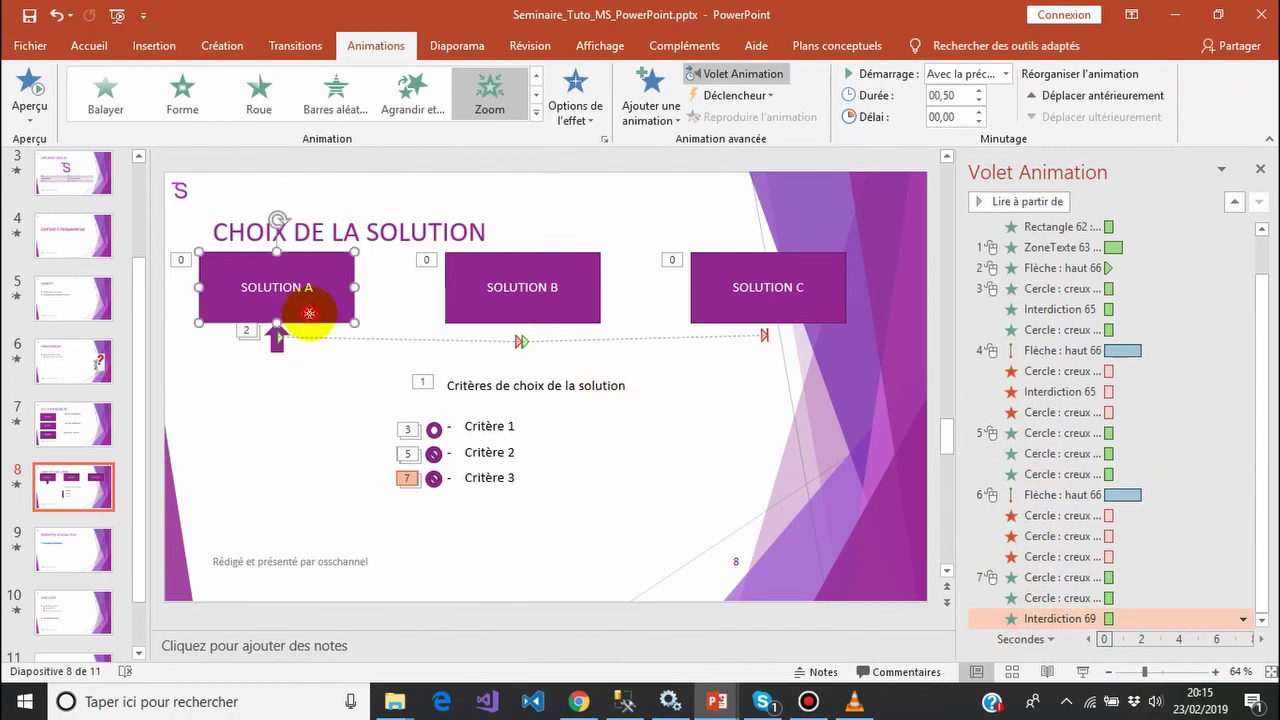
pyautogui.click(655, 120)
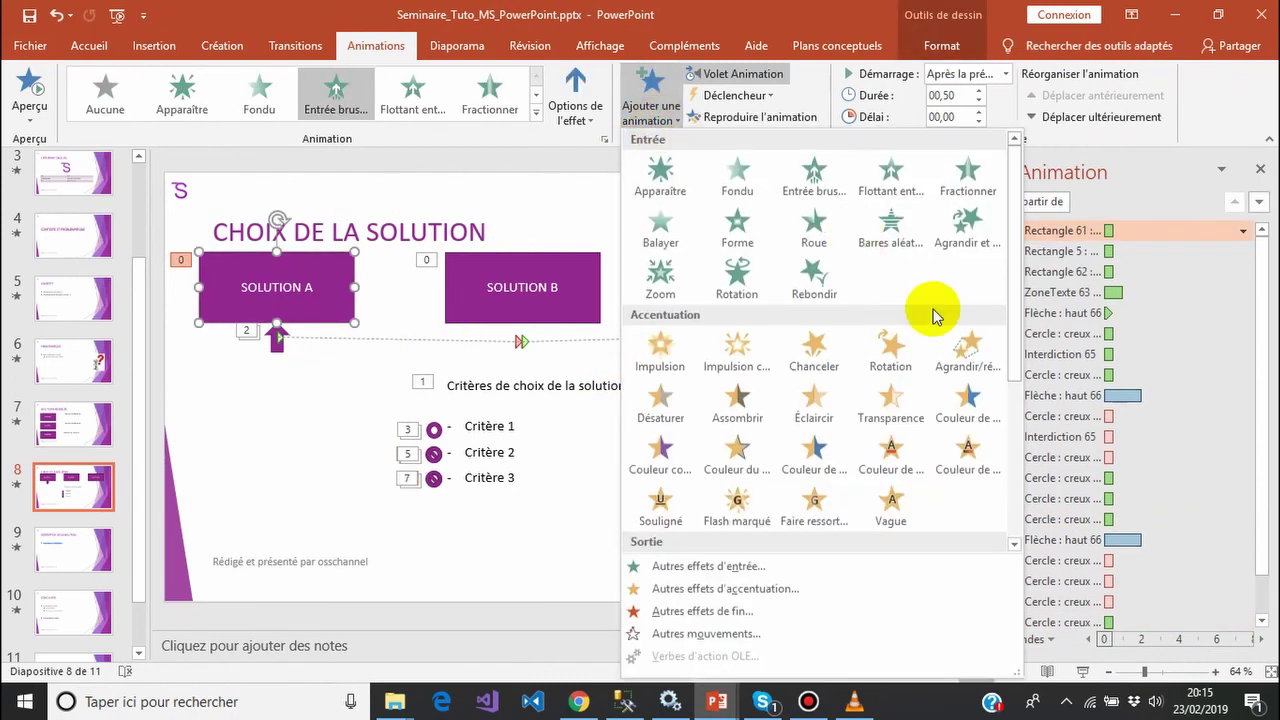
pyautogui.moveTo(1010, 288); pyautogui.dragTo(1012, 435)
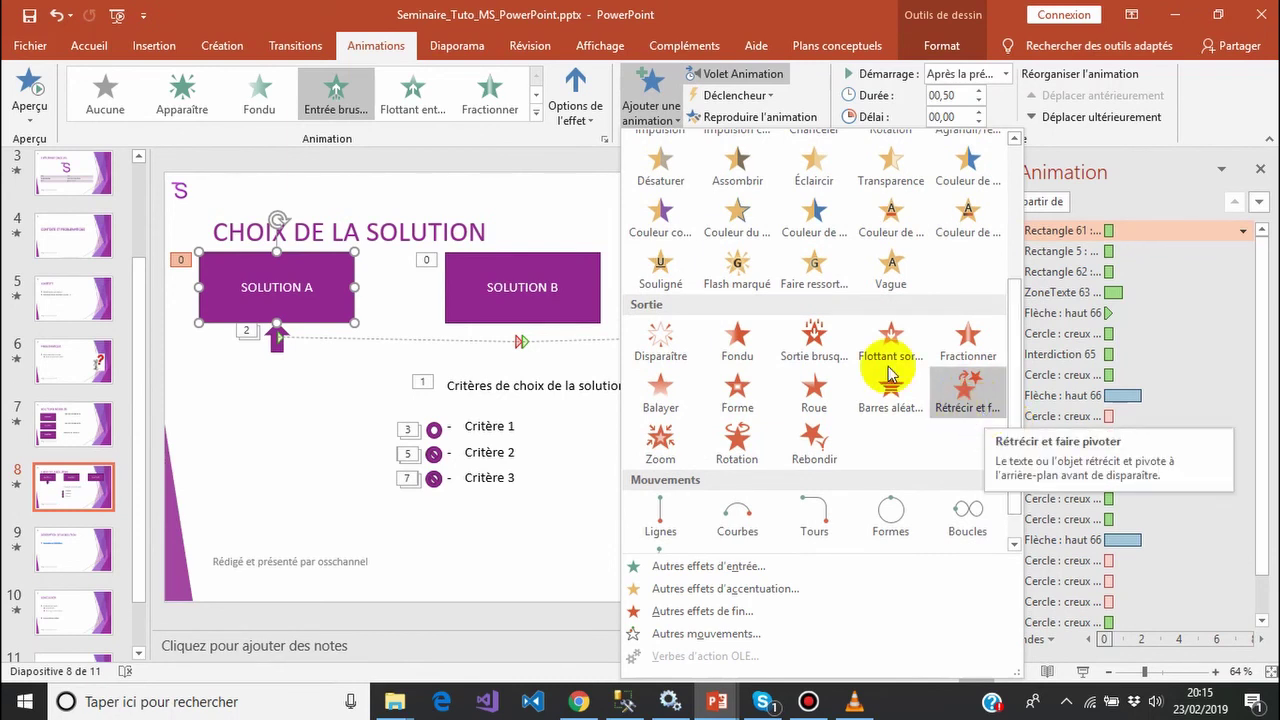
pyautogui.click(830, 345)
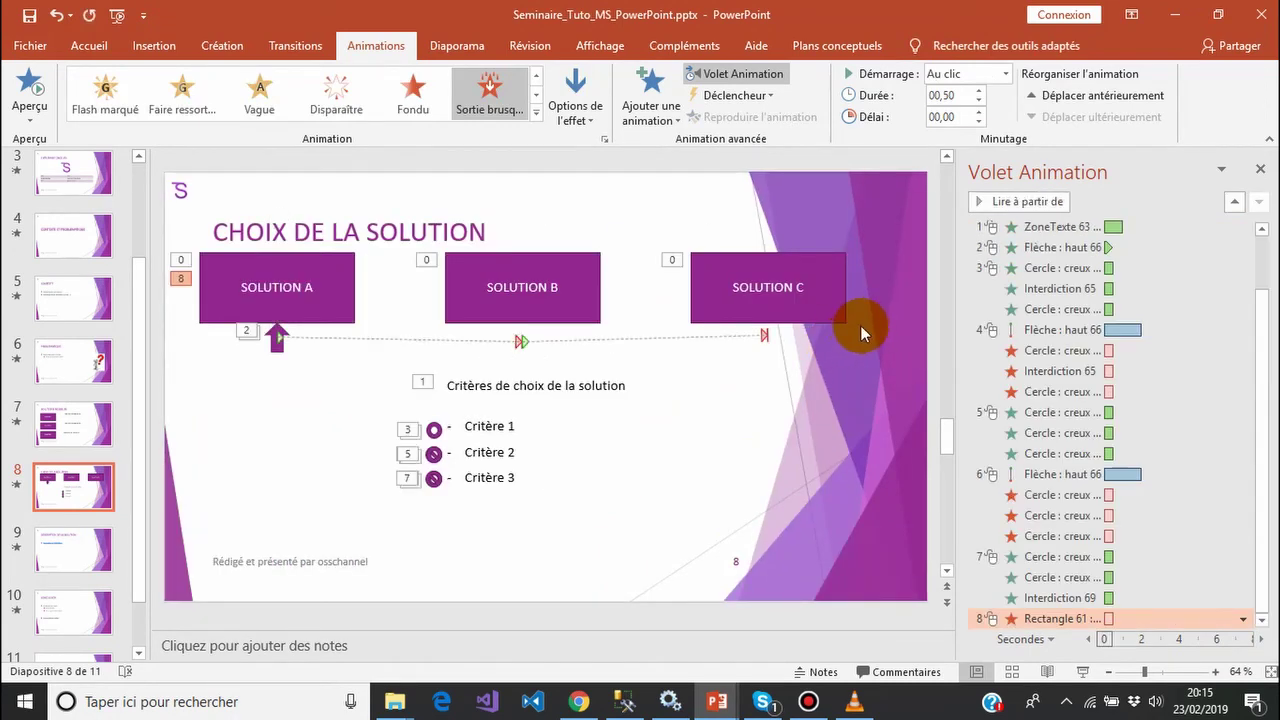
# Give the SOLUTION C box a Sortie brusquée exit as well.
pyautogui.click(824, 319)
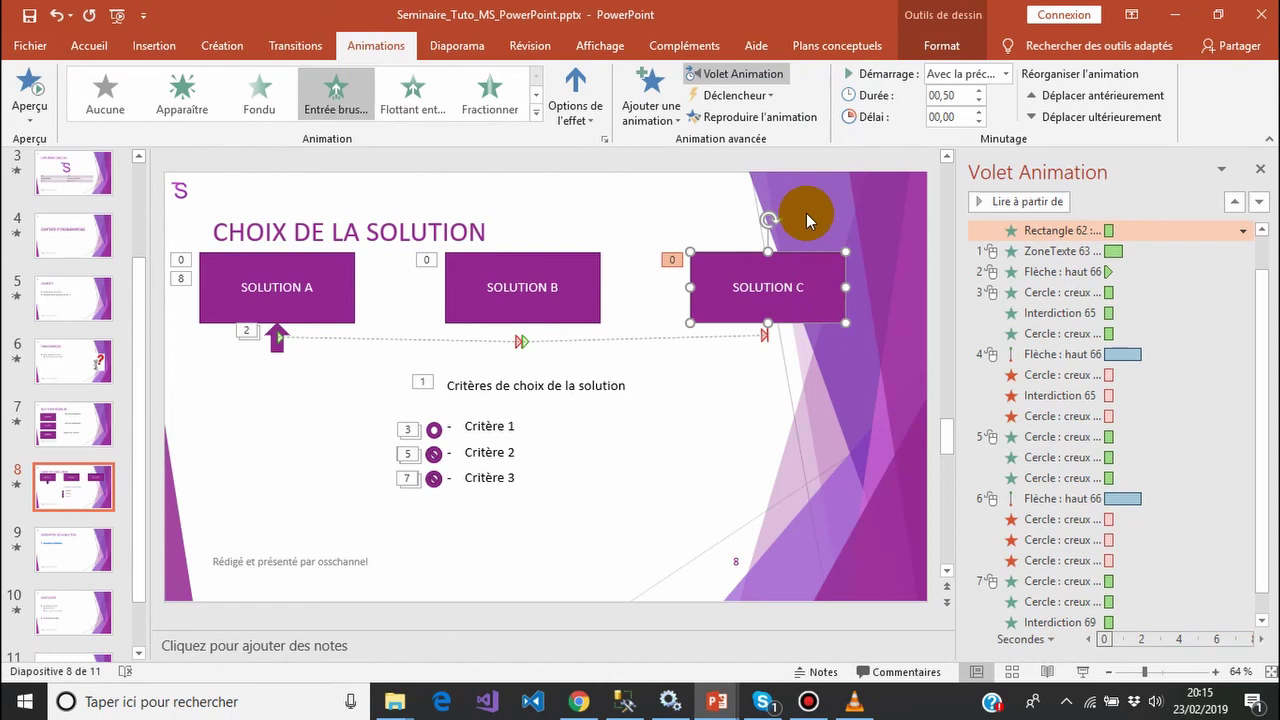
pyautogui.click(659, 128)
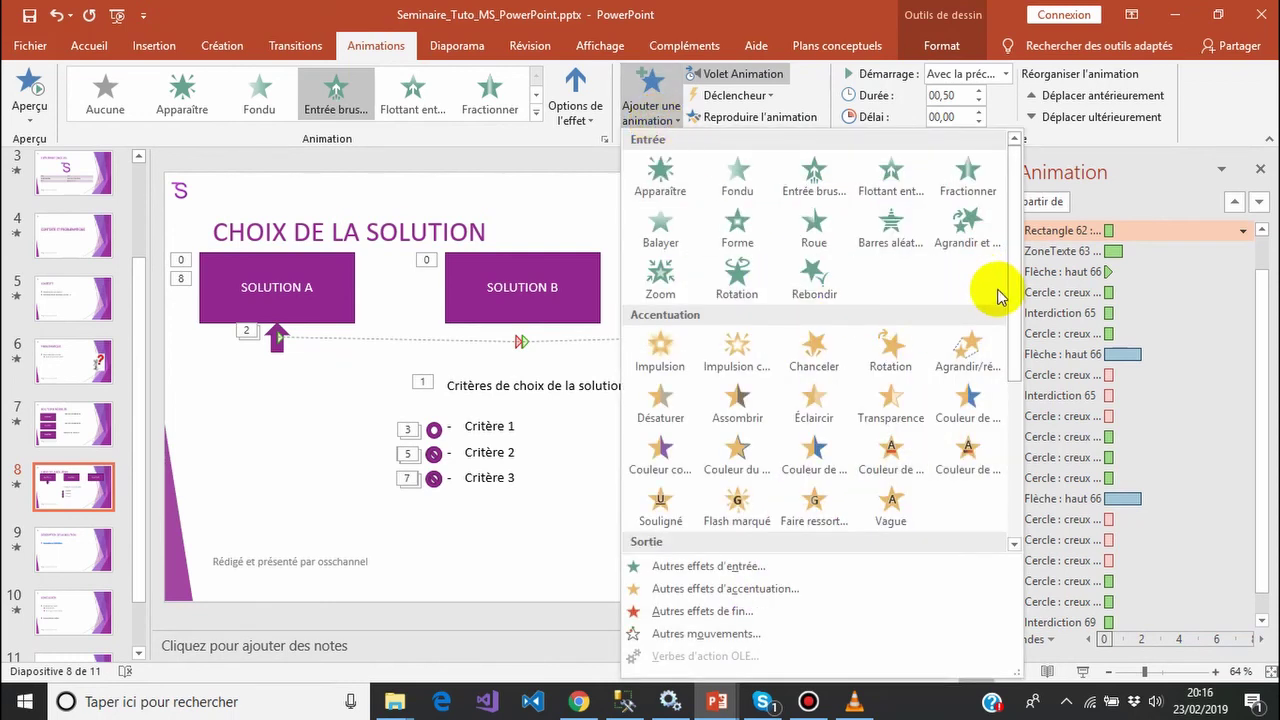
pyautogui.moveTo(1015, 320); pyautogui.dragTo(1015, 465)
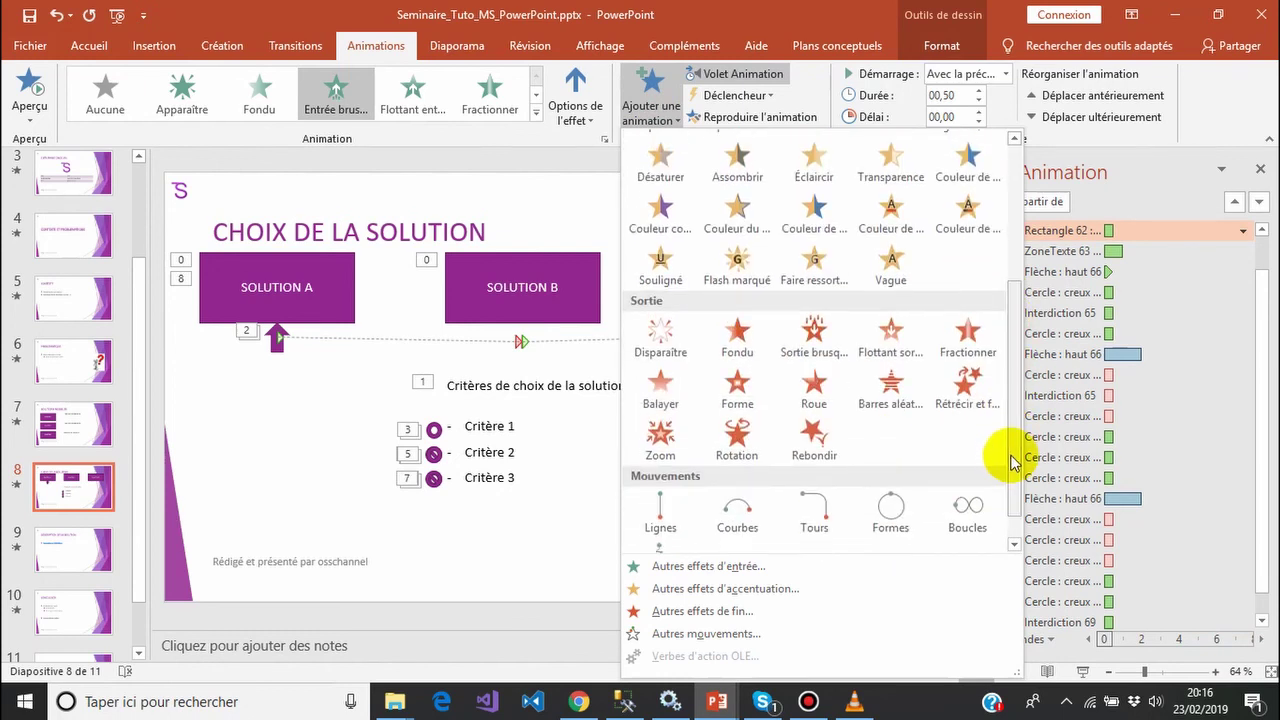
pyautogui.click(815, 340)
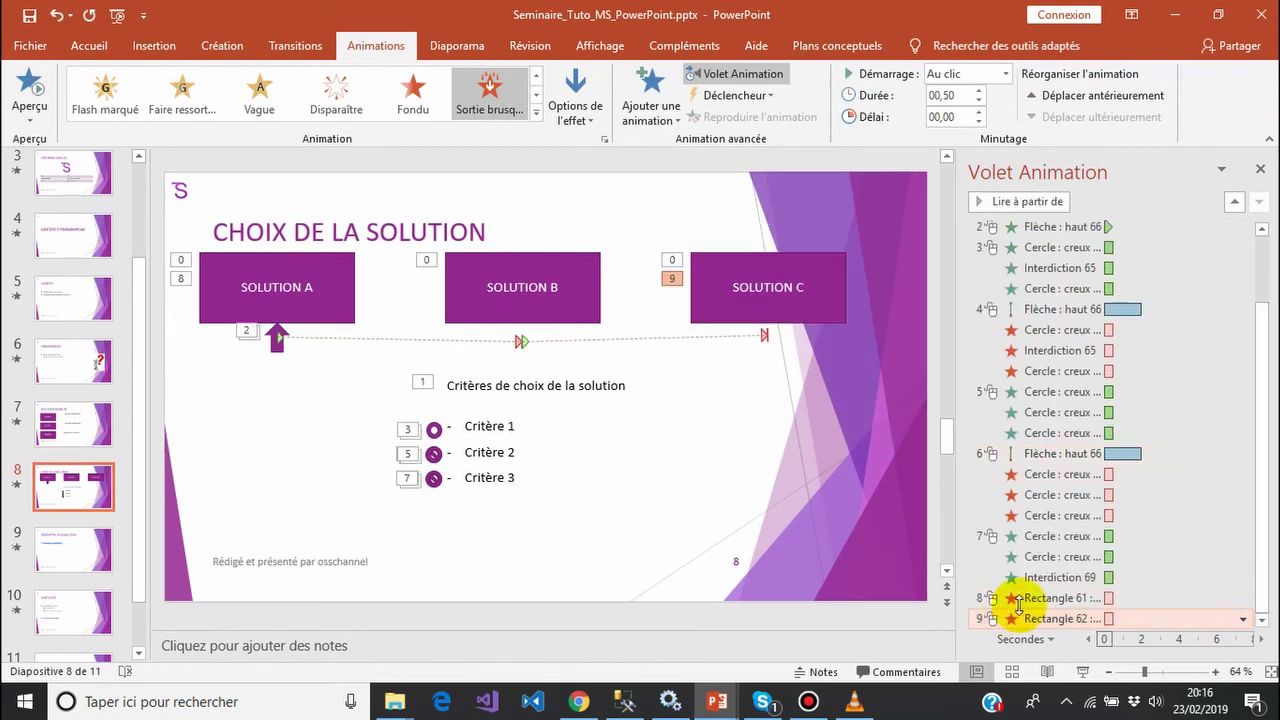
pyautogui.click(1020, 600)
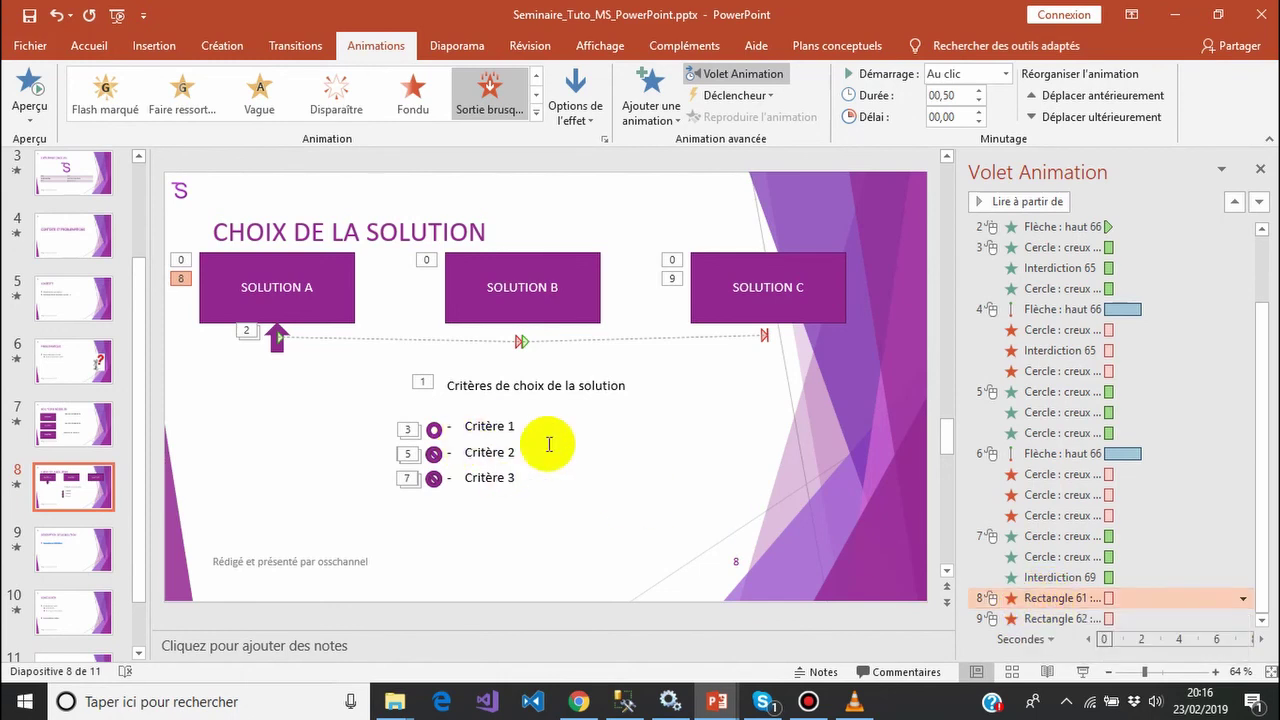
pyautogui.keyDown('ctrl'); pyautogui.click(421, 383); pyautogui.keyUp('ctrl')
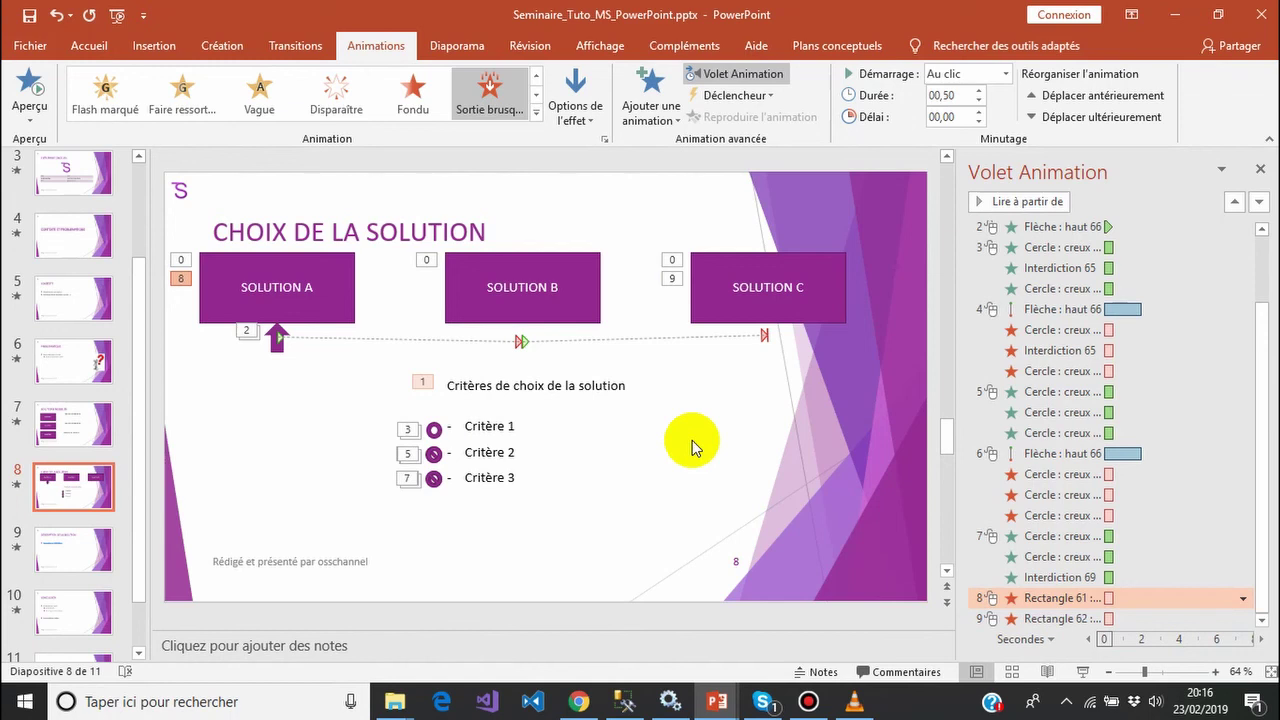
# Pick Rotation au centre from the full exit-effects list for the 'Critères de choix de la solution' box.
pyautogui.click(528, 402)
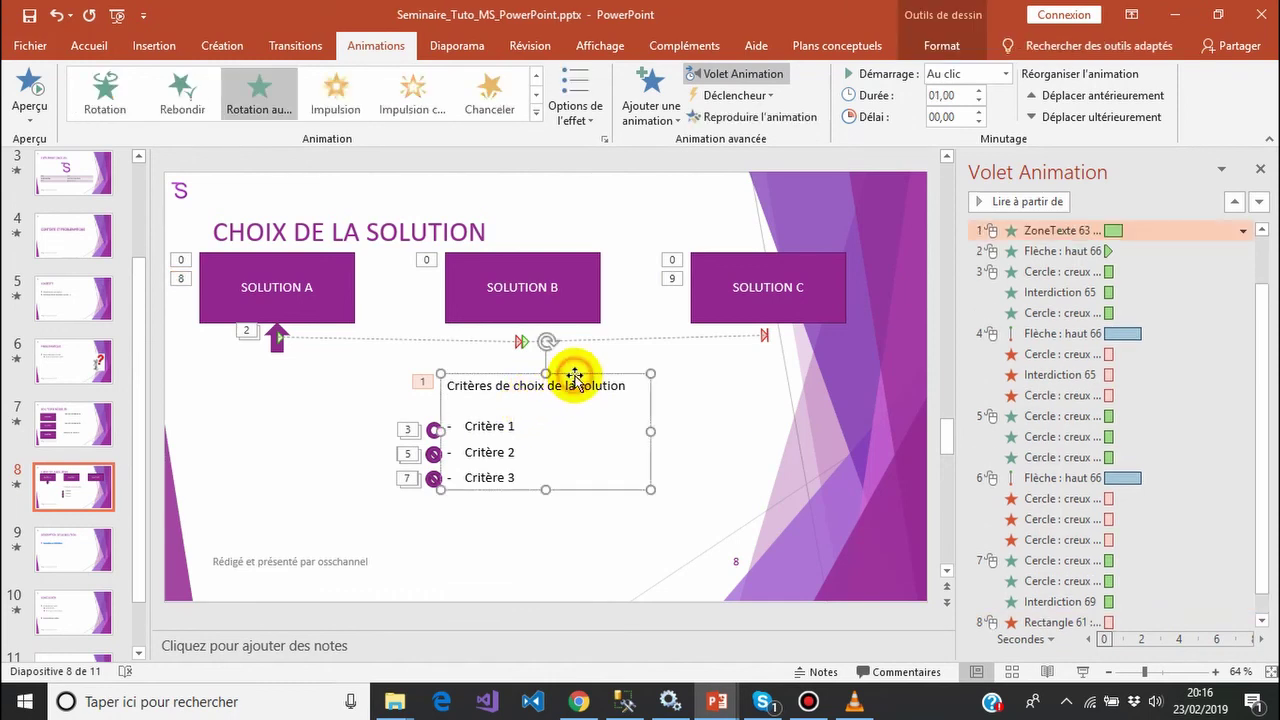
pyautogui.click(645, 115)
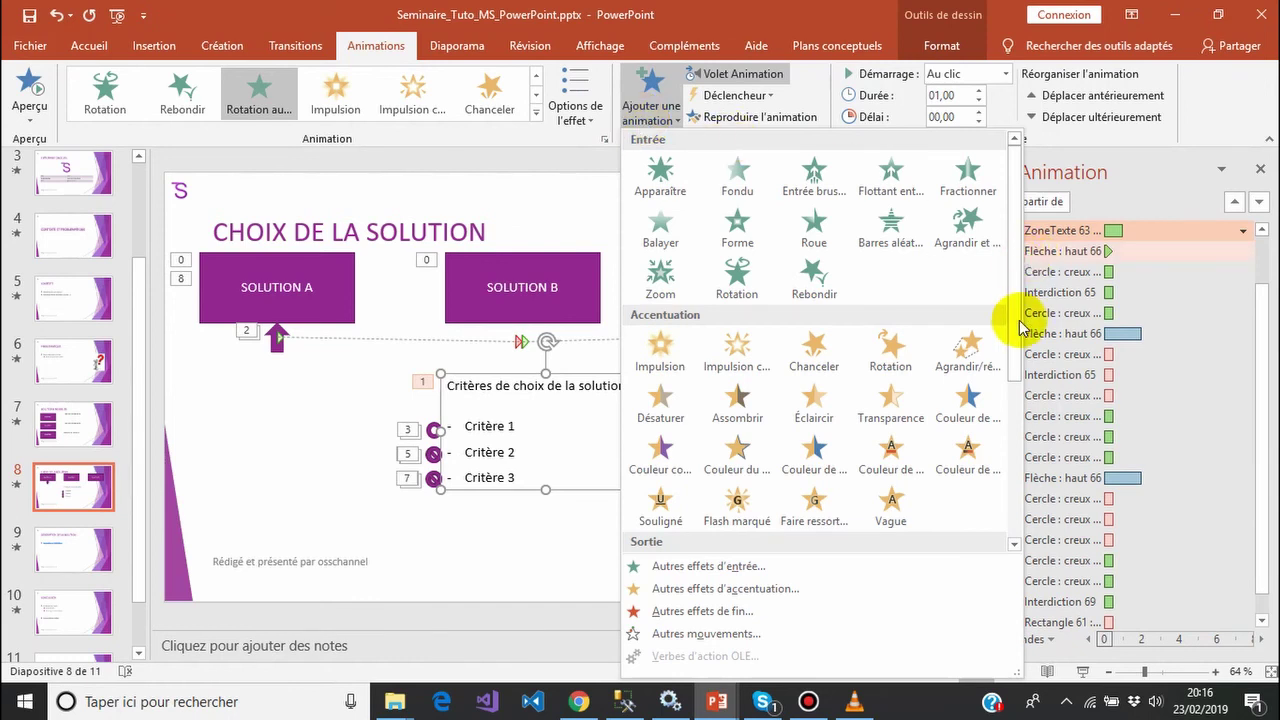
pyautogui.moveTo(1014, 320); pyautogui.dragTo(1020, 451)
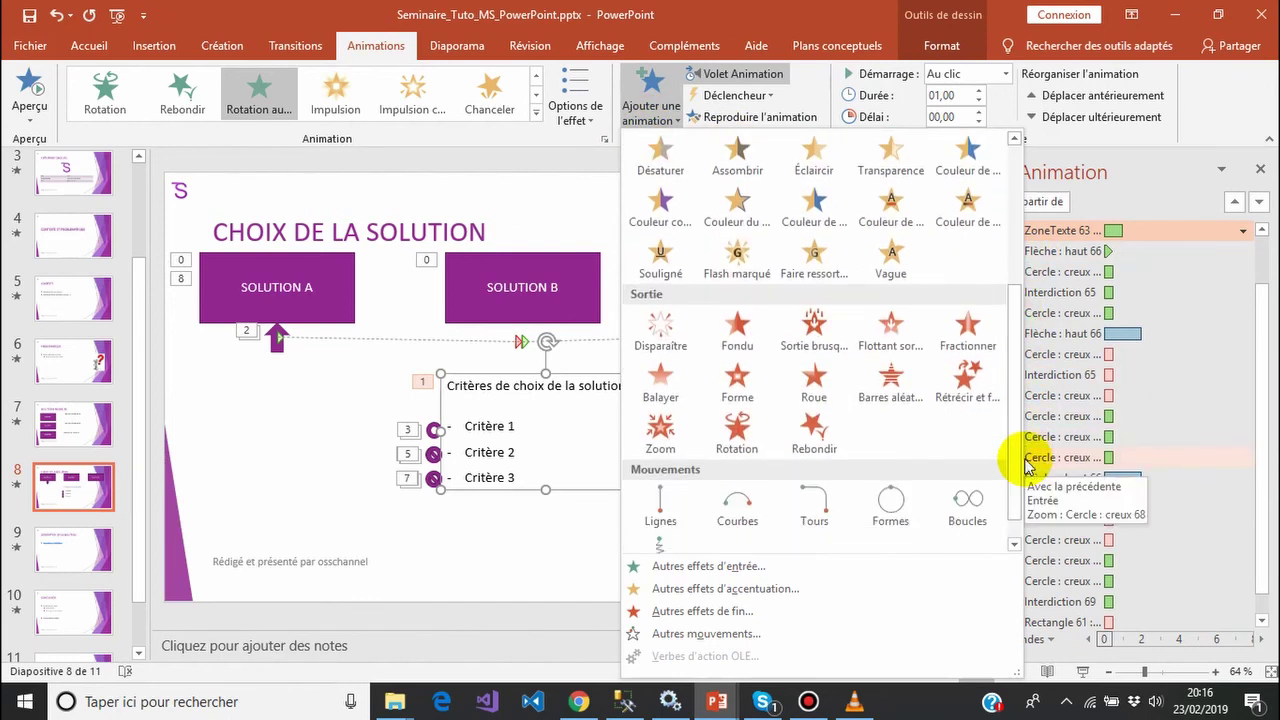
pyautogui.click(783, 610)
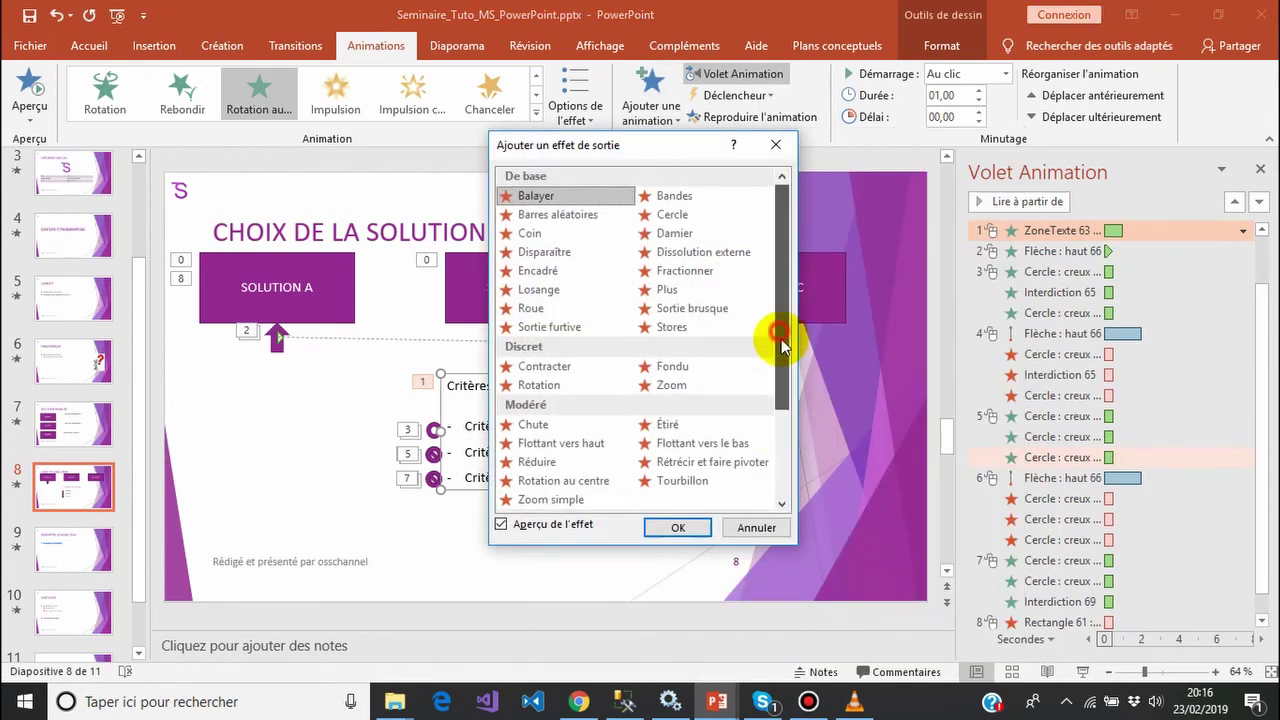
pyautogui.moveTo(778, 335); pyautogui.dragTo(783, 381)
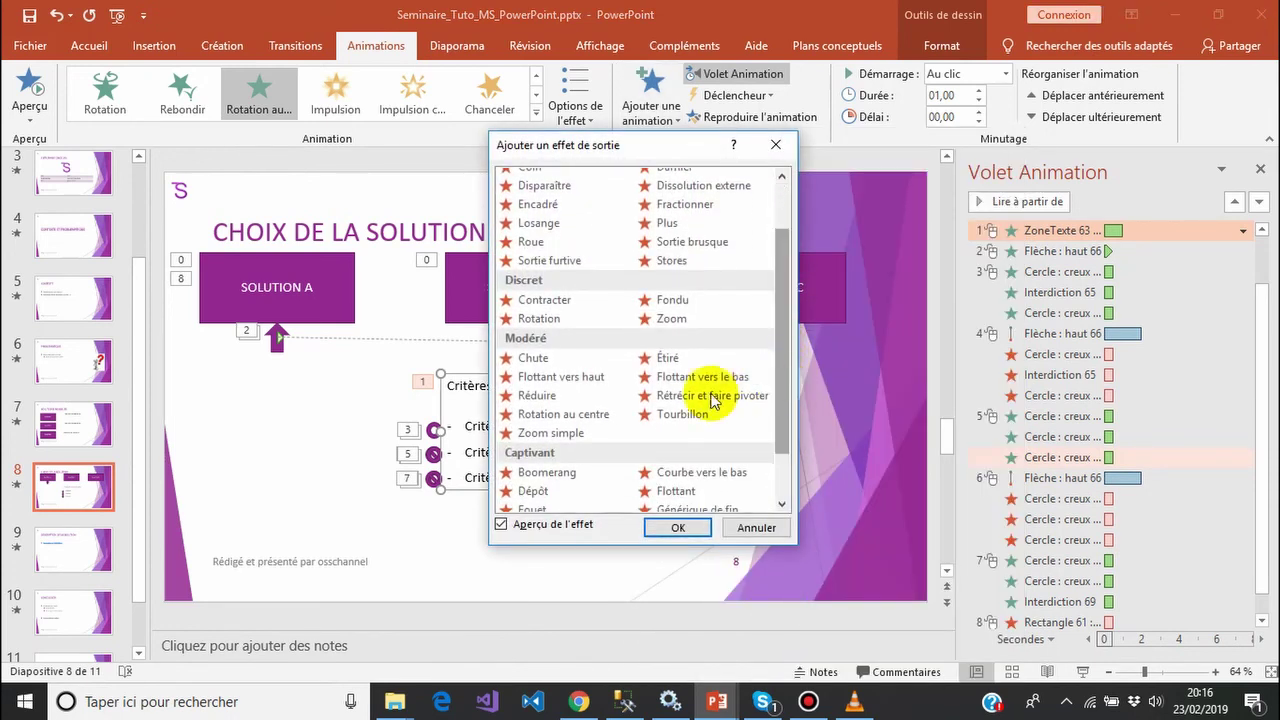
pyautogui.click(588, 425)
pyautogui.click(588, 425)
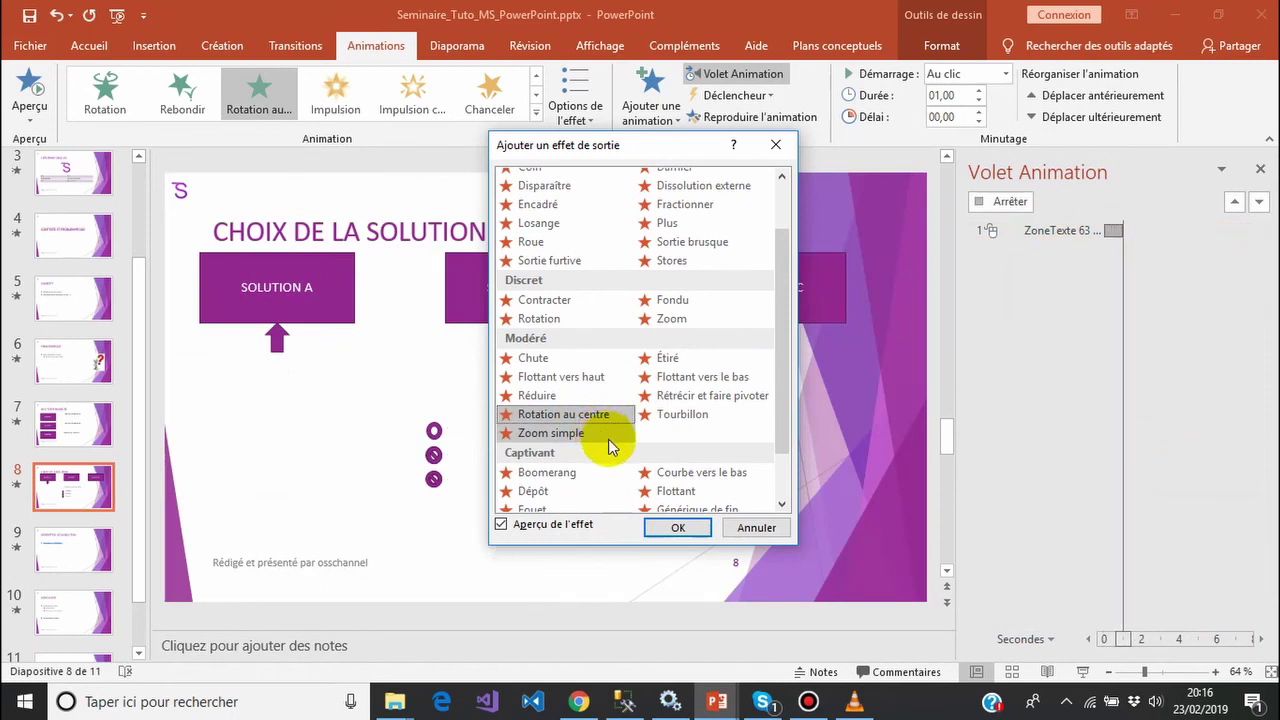
pyautogui.click(665, 535)
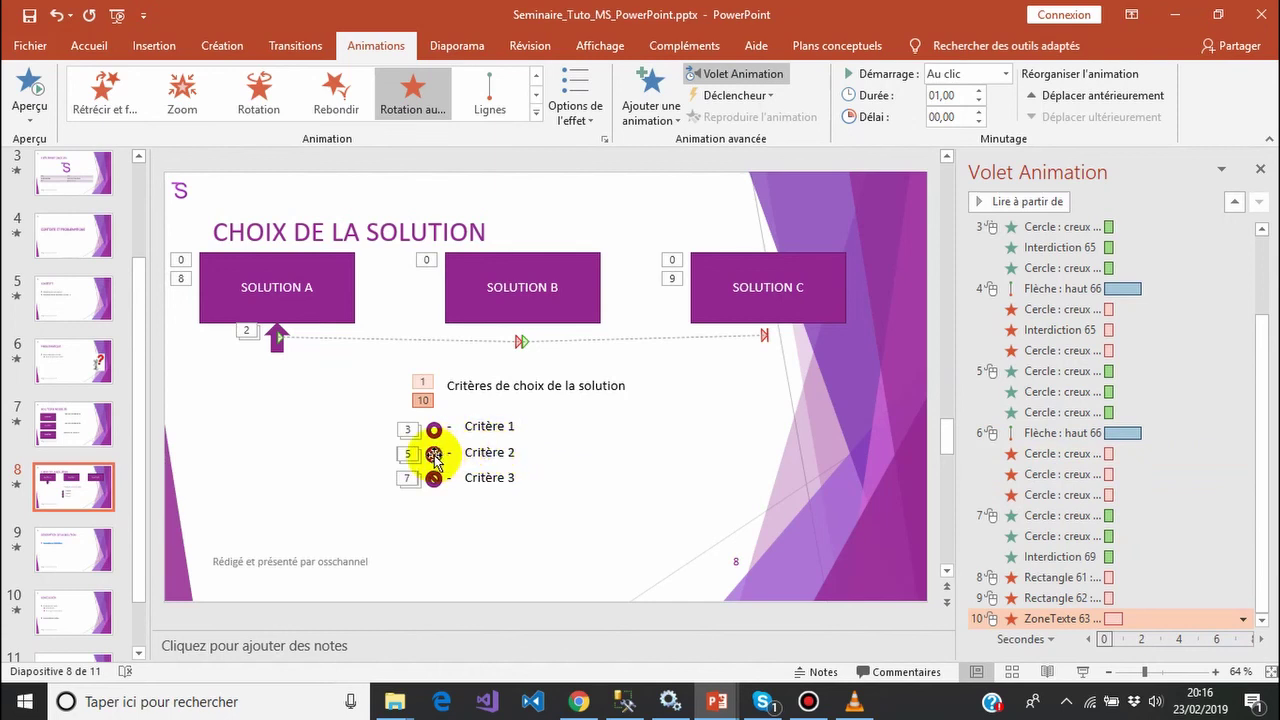
# Move the no-entry mark left; zoom it and the Critère 1 and 2 circles out before SOLUTION A's exit.
pyautogui.moveTo(434, 456); pyautogui.dragTo(373, 492)
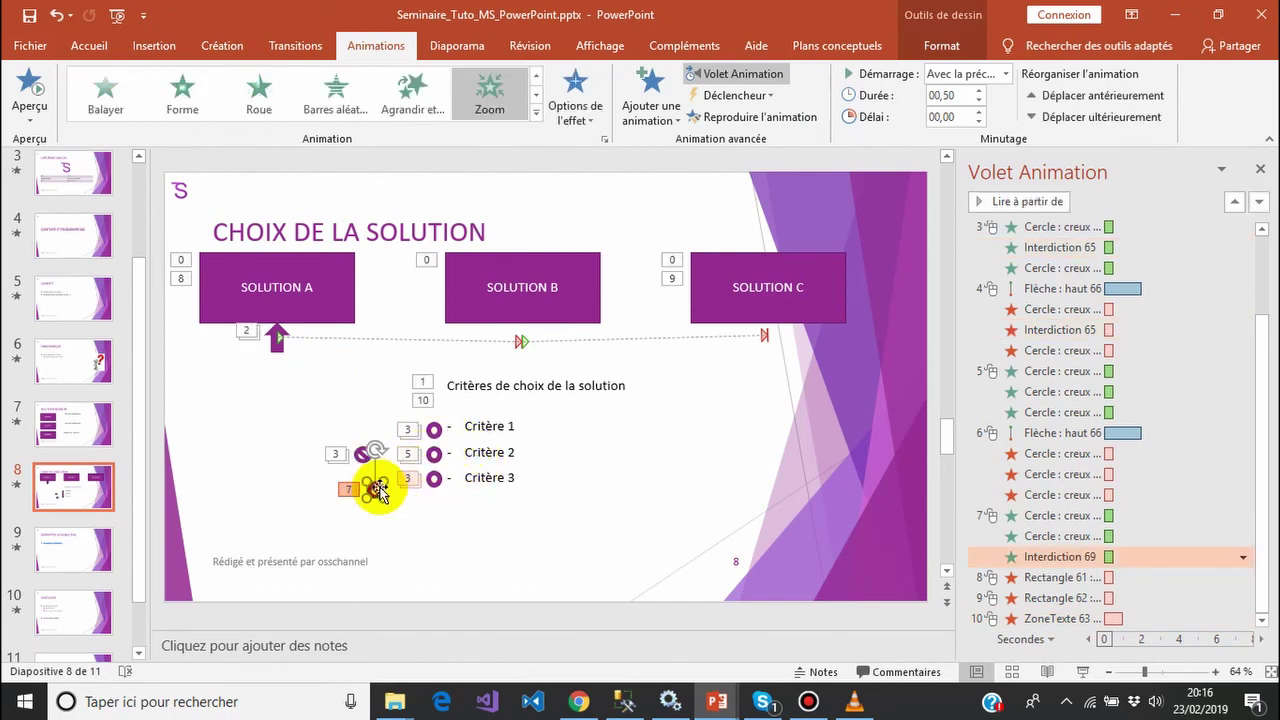
pyautogui.click(433, 430)
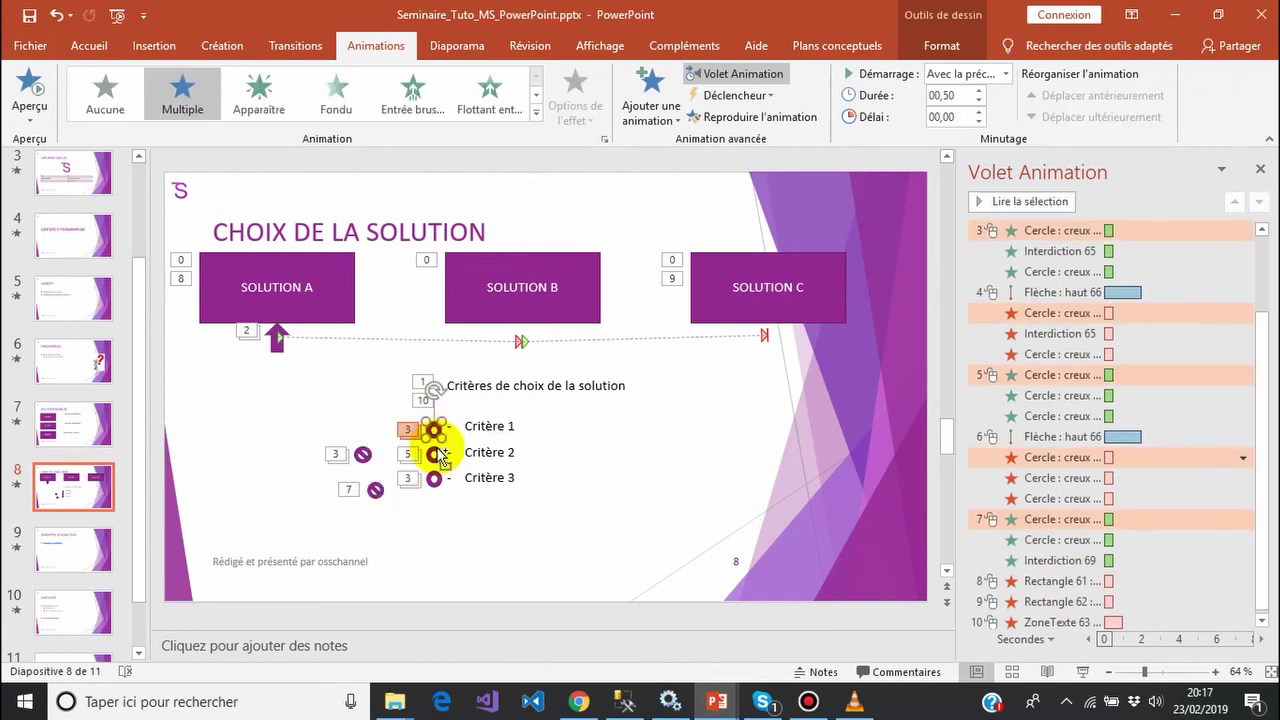
pyautogui.keyDown('shift'); pyautogui.click(436, 456); pyautogui.keyUp('shift')
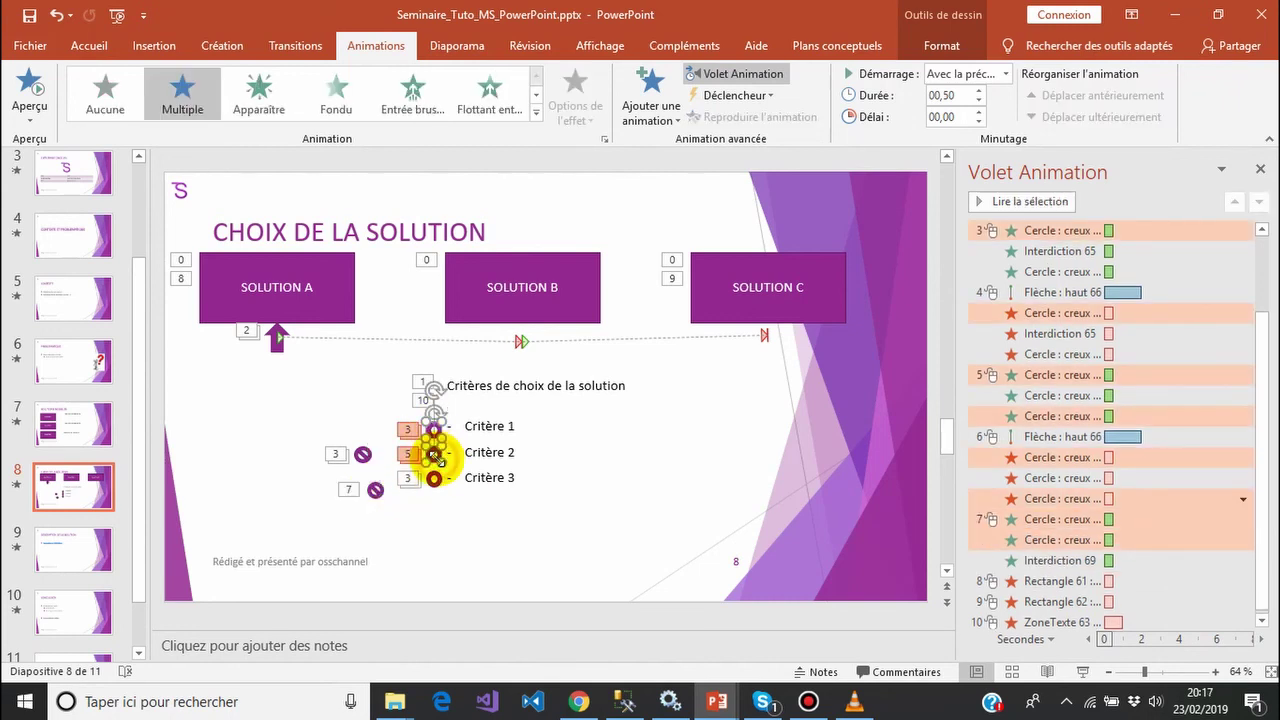
pyautogui.keyDown('shift'); pyautogui.click(376, 491); pyautogui.keyUp('shift')
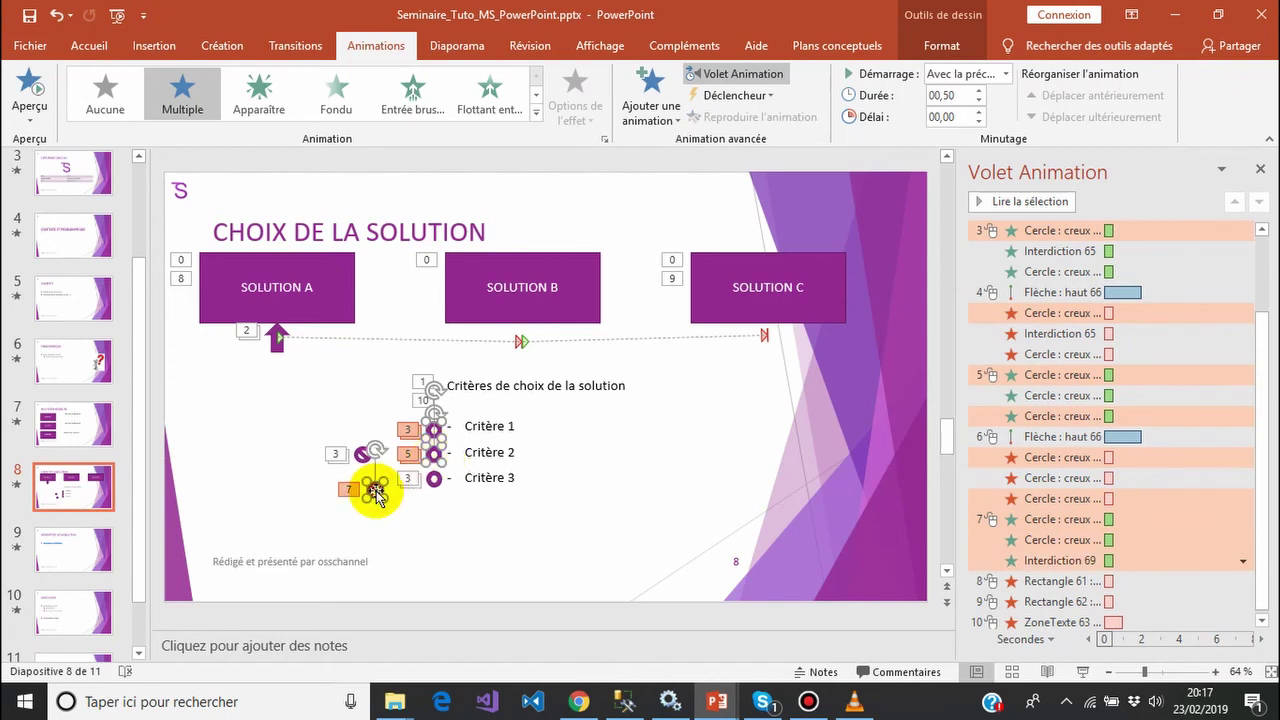
pyautogui.click(648, 112)
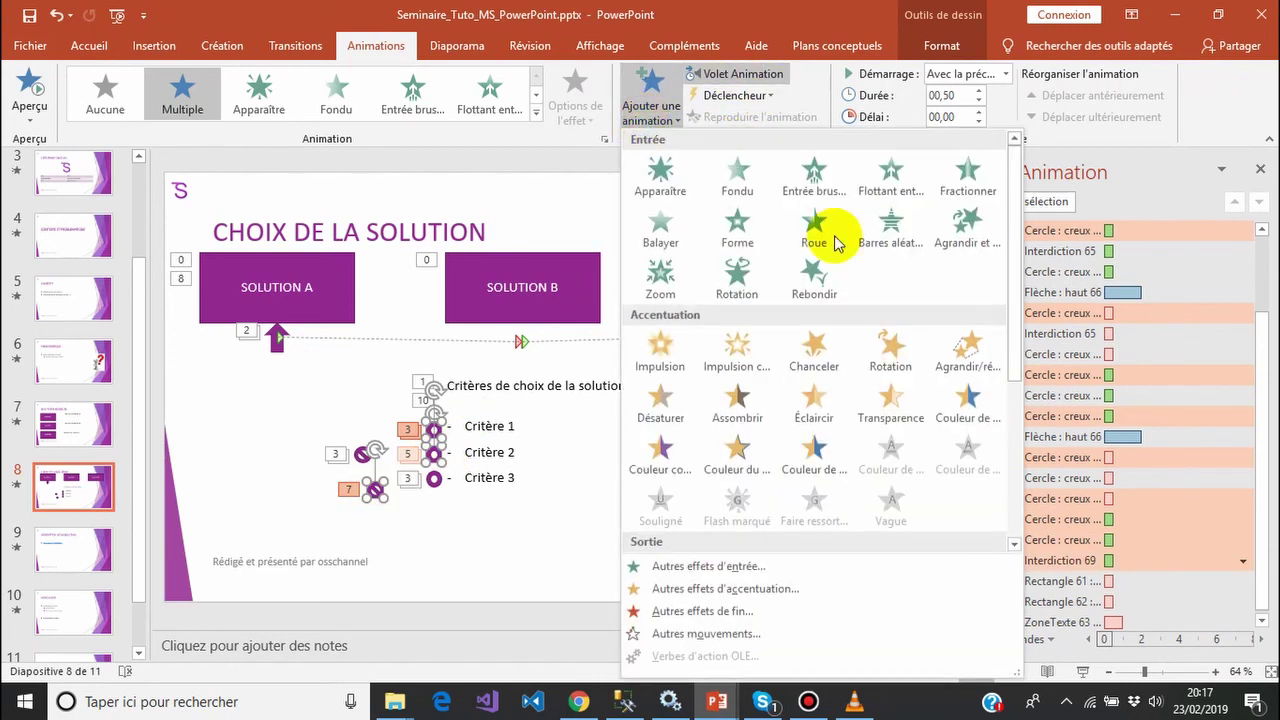
pyautogui.moveTo(1020, 271)
pyautogui.mouseDown()
pyautogui.moveTo(1006, 377)
pyautogui.moveTo(1015, 424)
pyautogui.mouseUp()
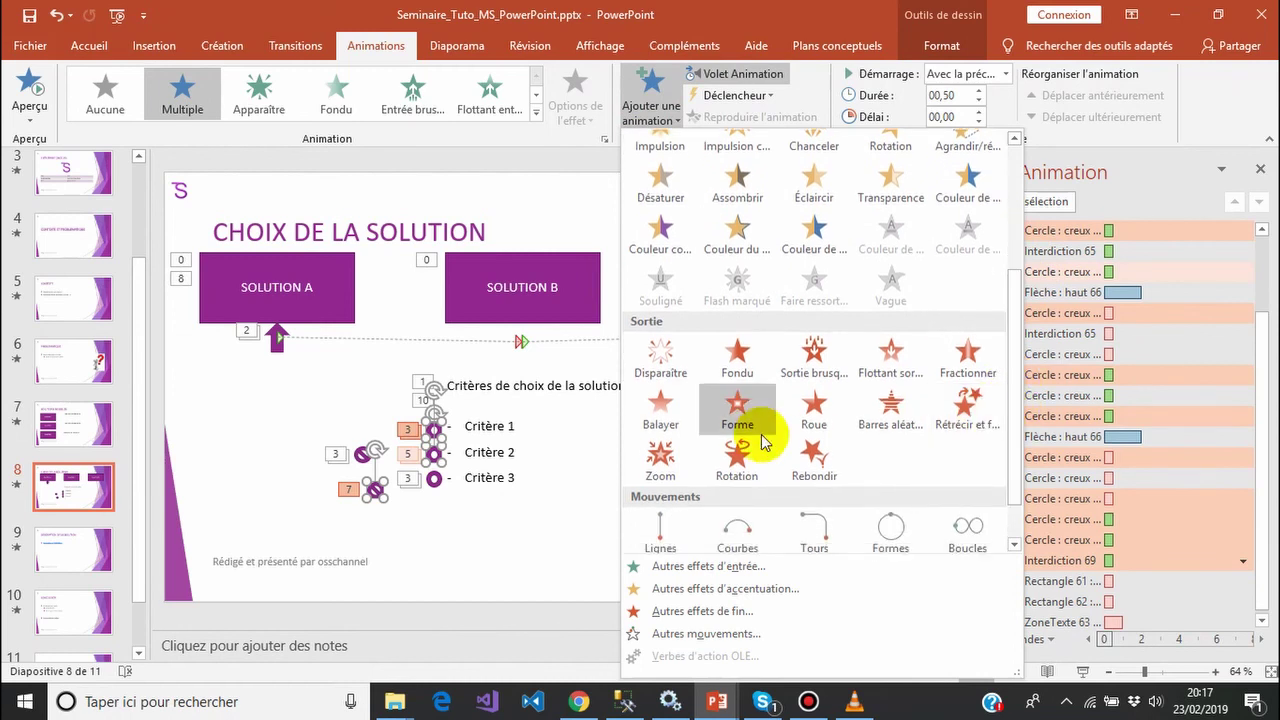
pyautogui.click(666, 458)
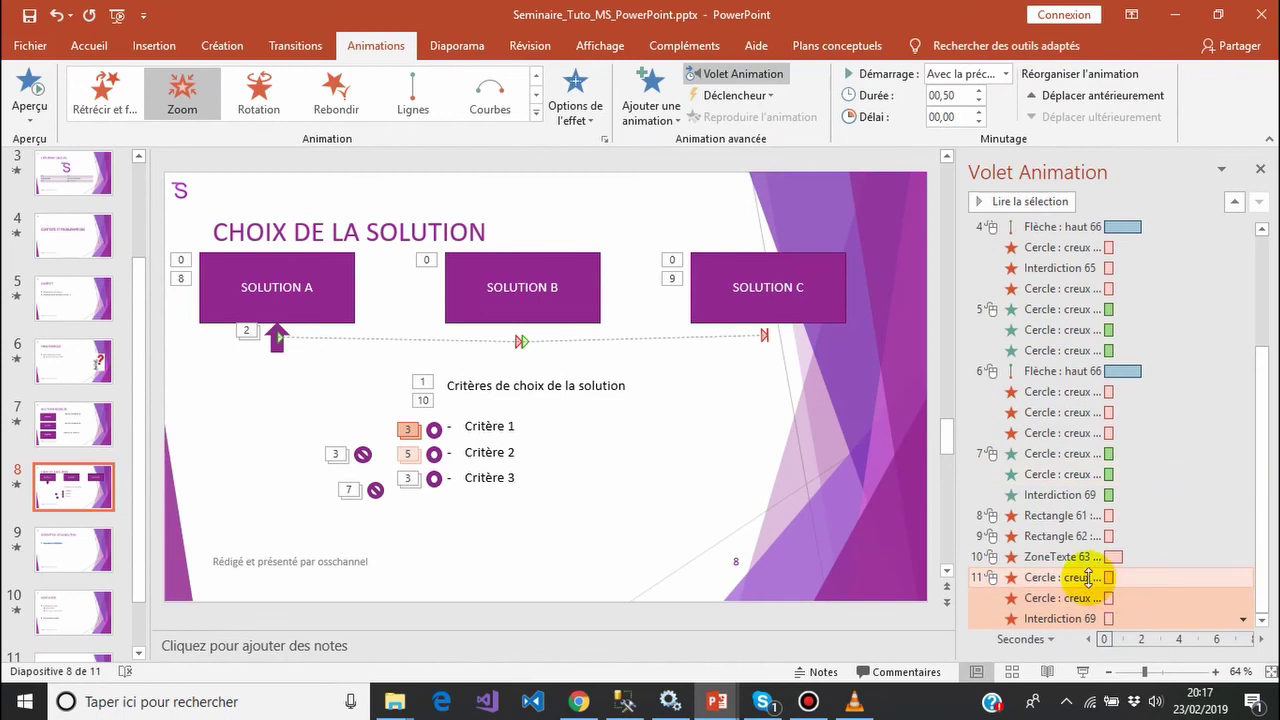
pyautogui.click(1089, 580)
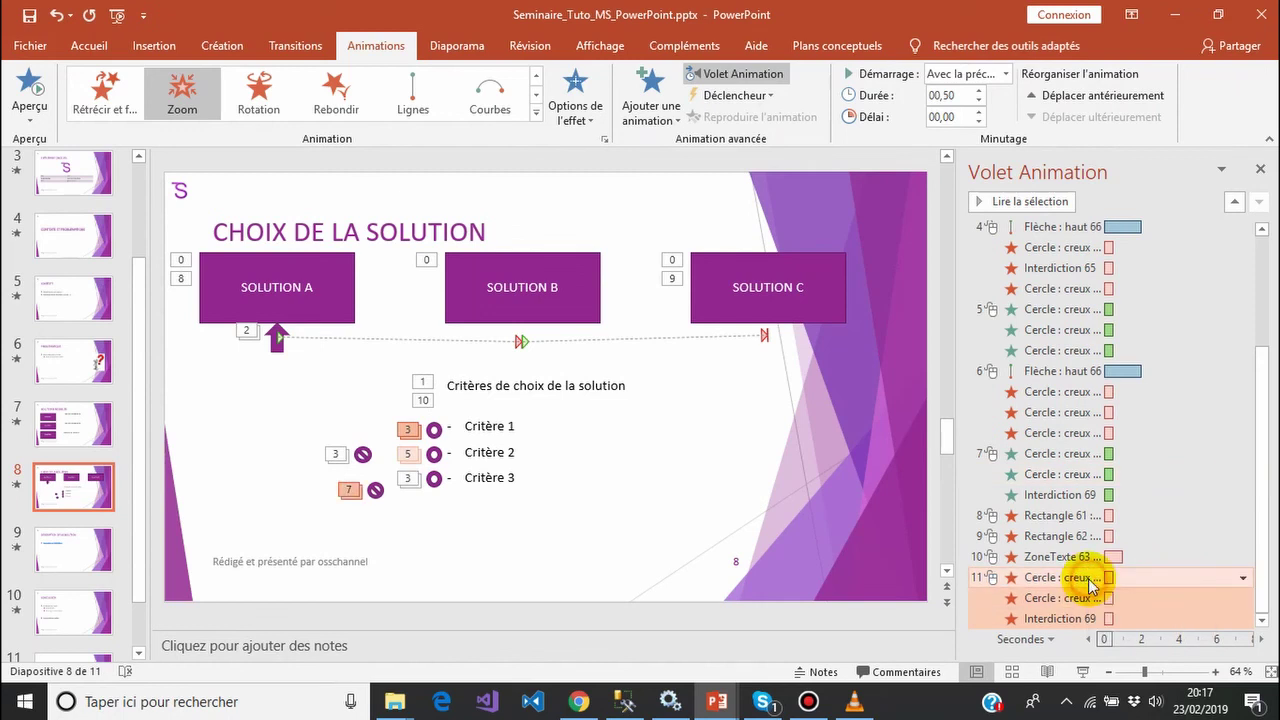
pyautogui.moveTo(1089, 580); pyautogui.dragTo(1080, 512)
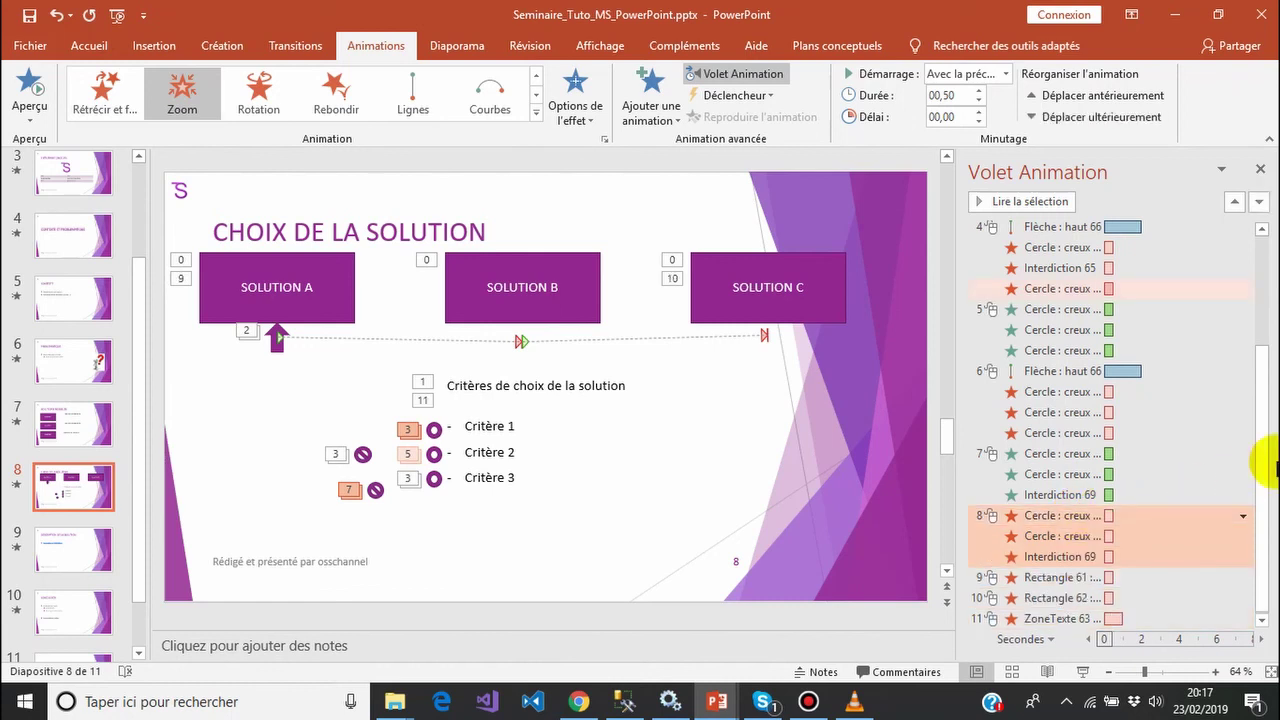
# Set both the SOLUTION C exit and the criteria text exit to start After Previous.
pyautogui.click(1042, 578)
pyautogui.click(1257, 471)
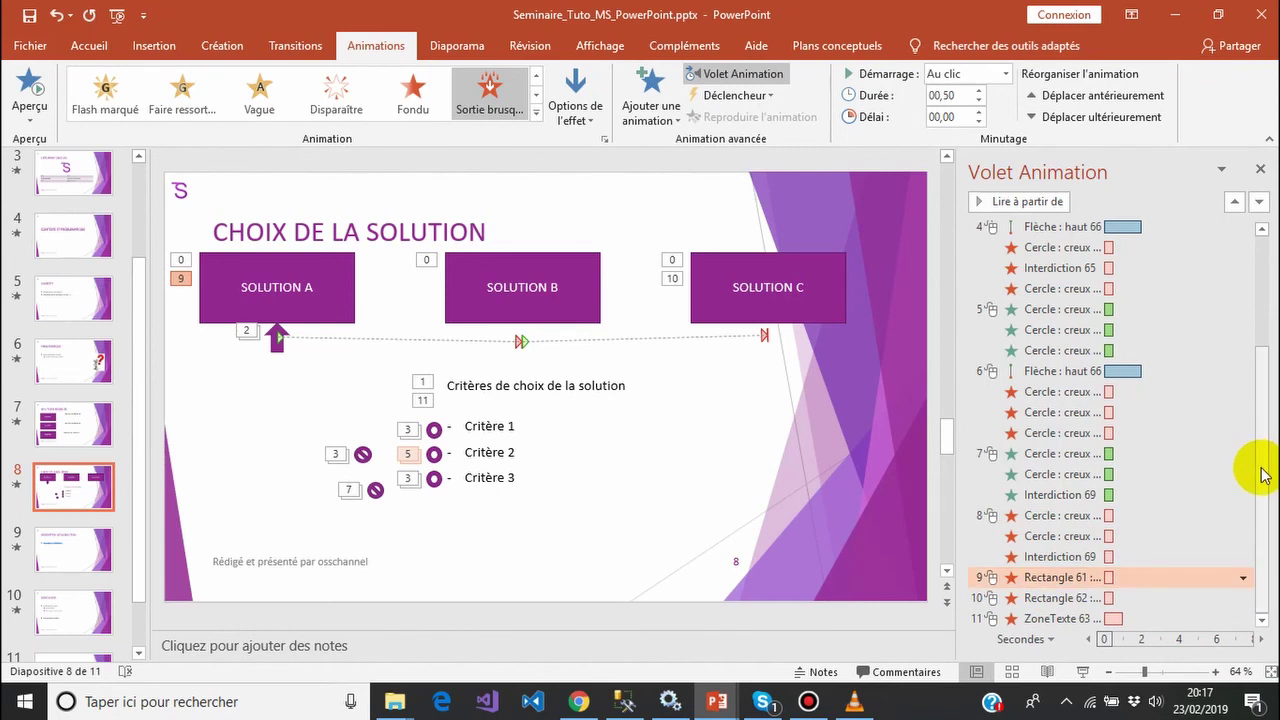
pyautogui.rightClick(1040, 600)
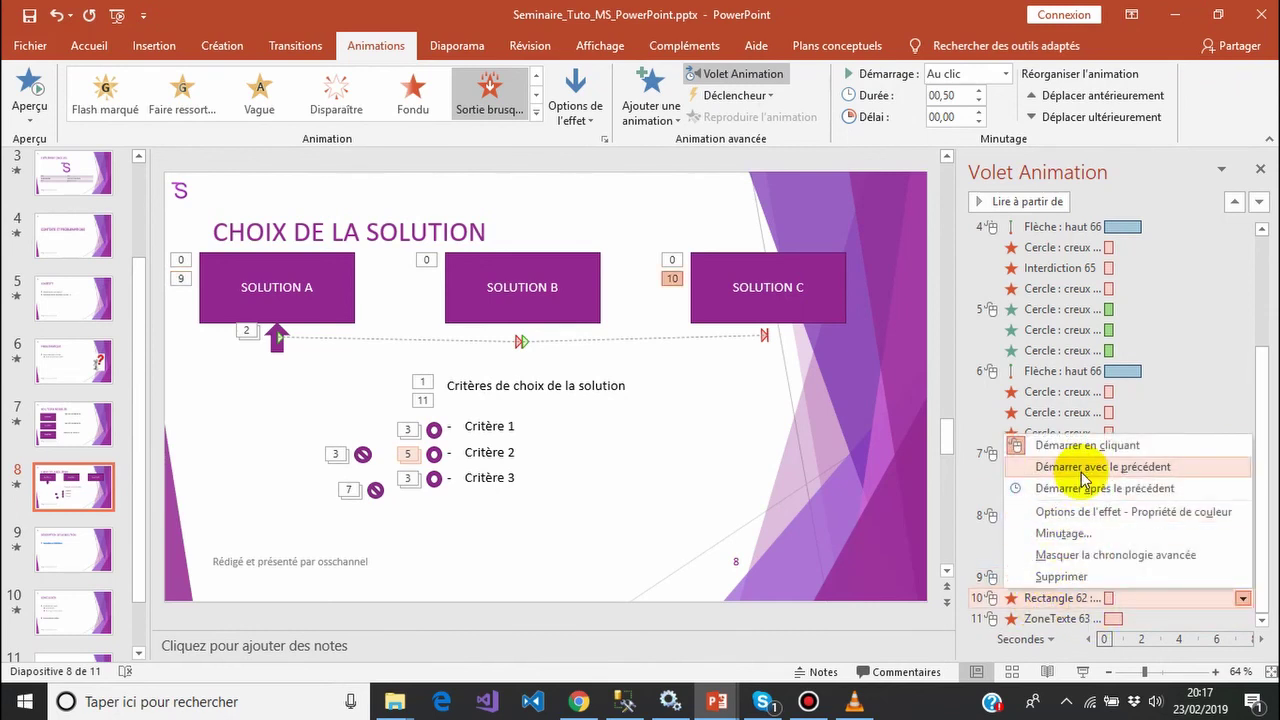
pyautogui.click(1083, 486)
pyautogui.click(1053, 618)
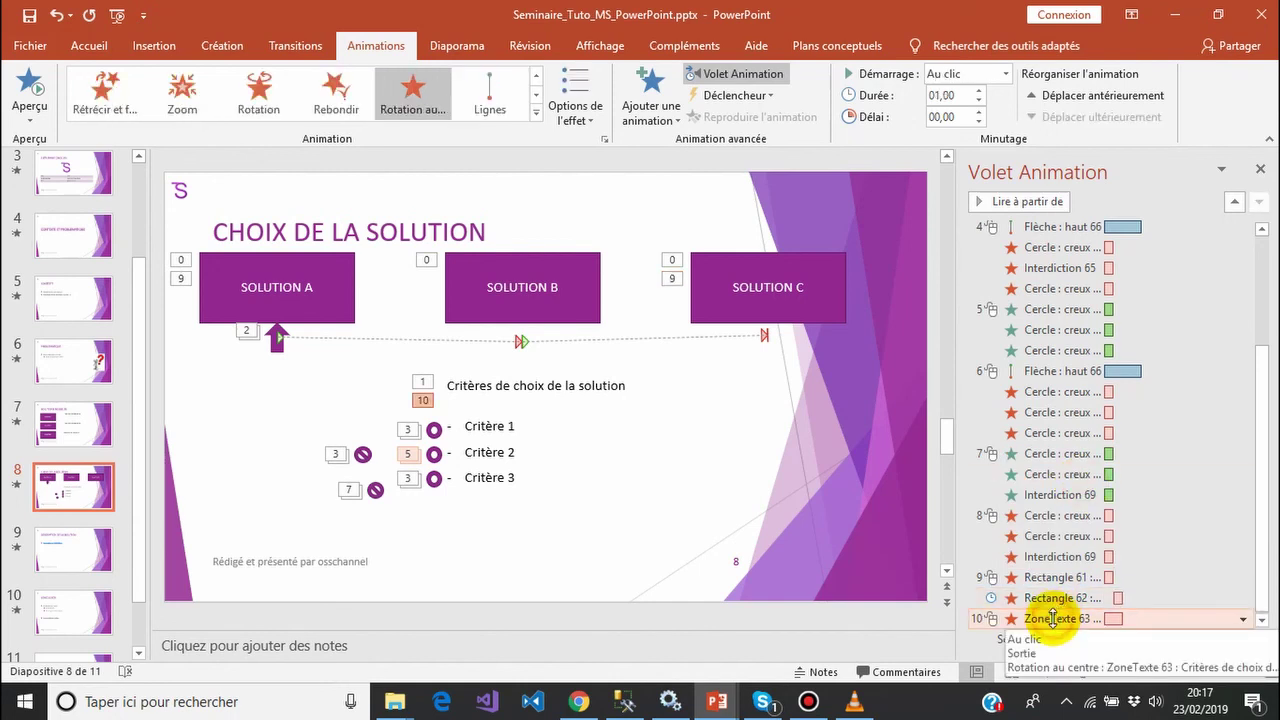
pyautogui.rightClick(1053, 618)
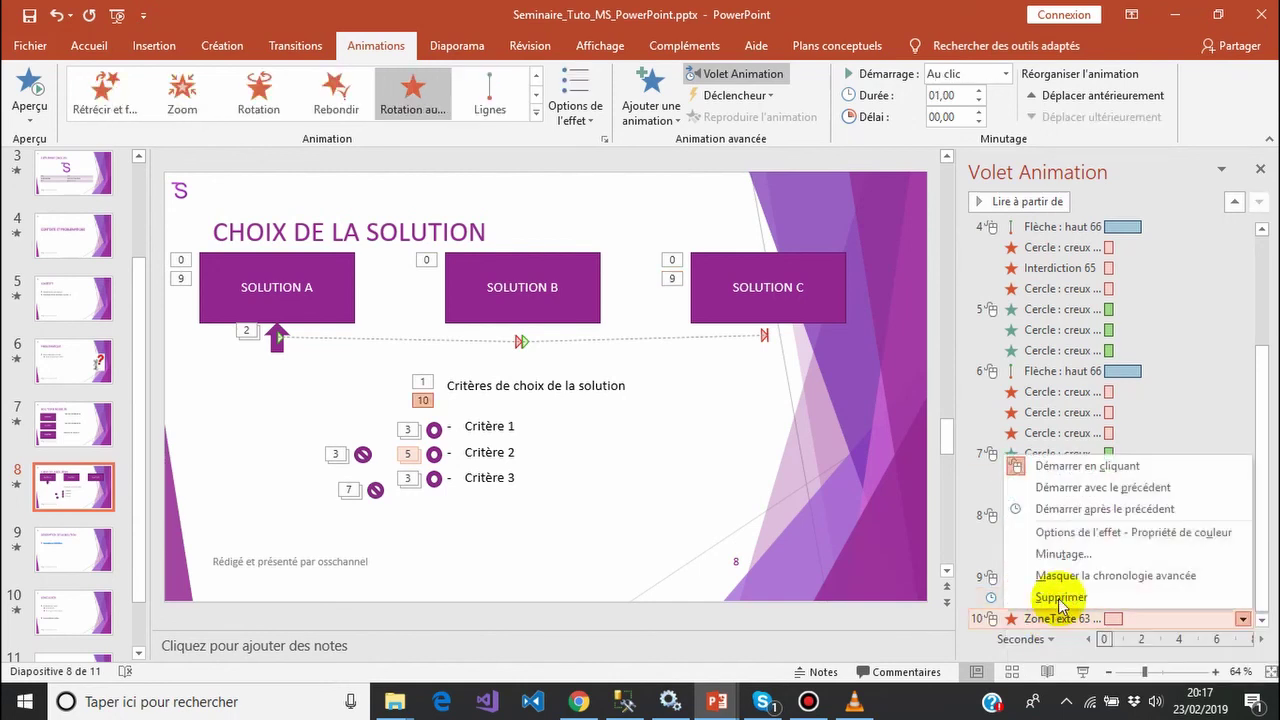
pyautogui.click(1078, 515)
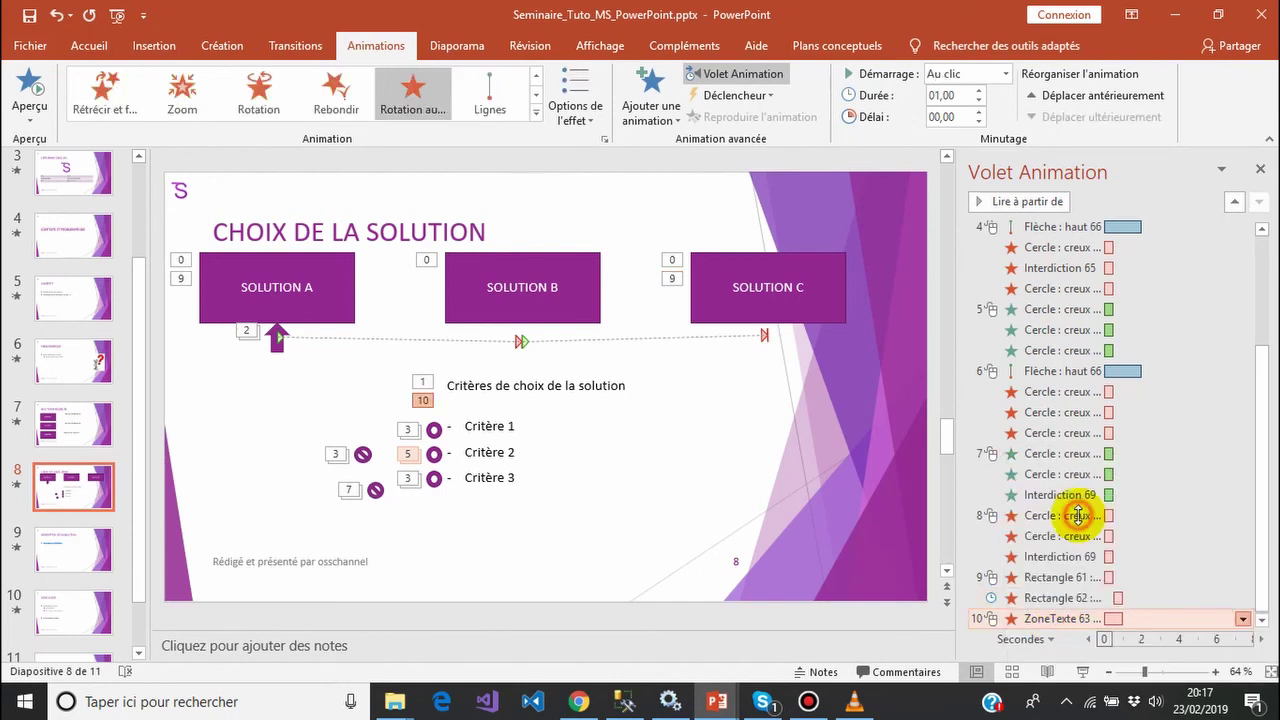
pyautogui.click(570, 322)
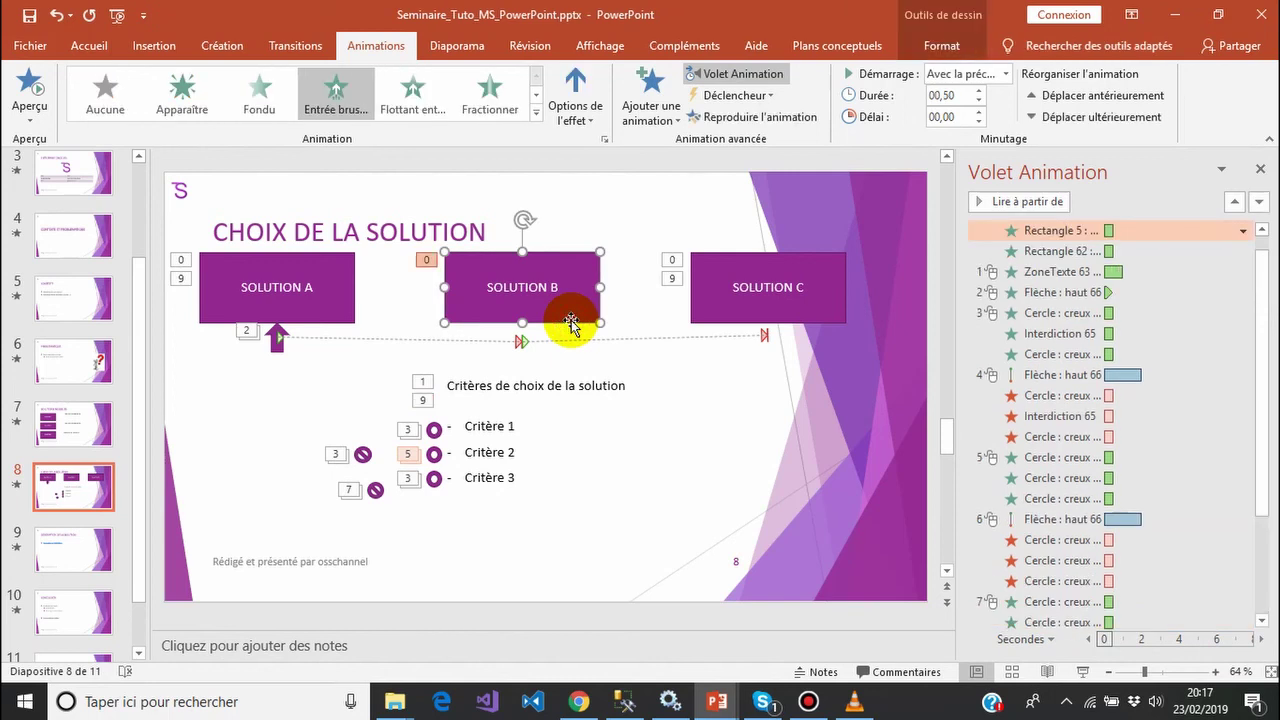
# Give SOLUTION B a straight Lines motion path downward, plus an Impulsion pulse emphasis.
pyautogui.click(650, 112)
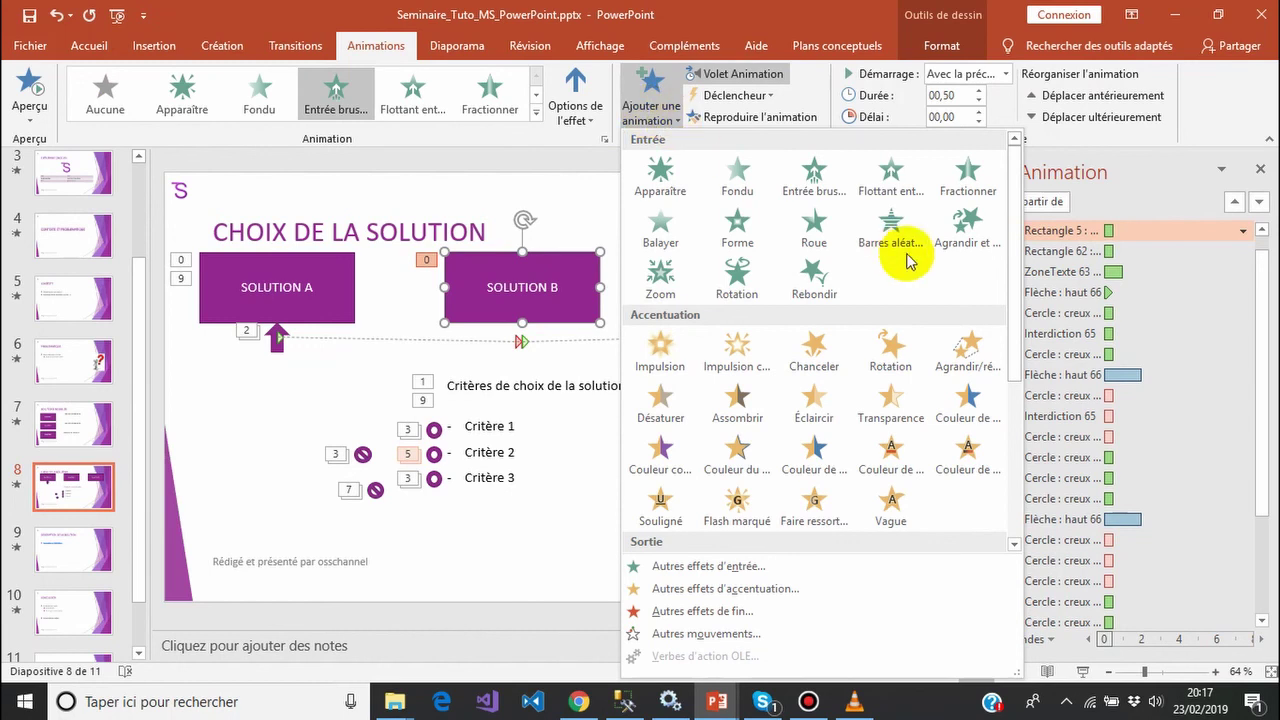
pyautogui.moveTo(1008, 271); pyautogui.dragTo(1014, 430)
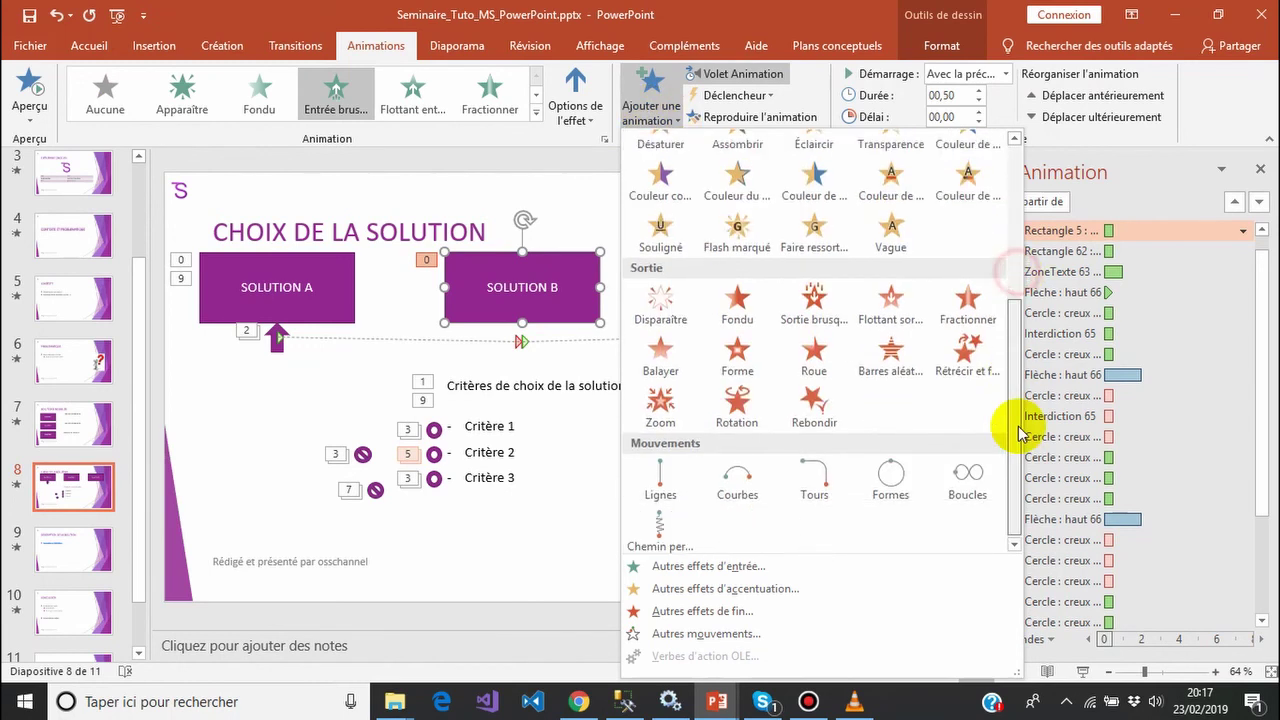
pyautogui.click(664, 471)
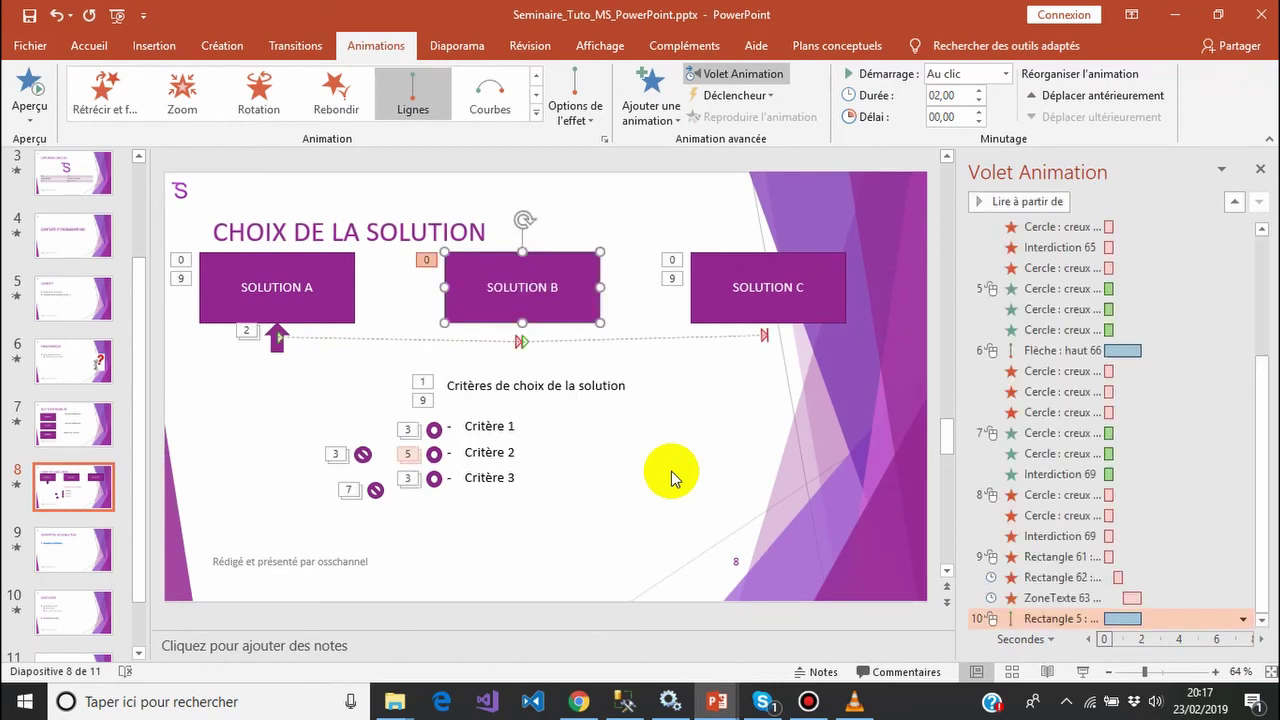
pyautogui.click(645, 122)
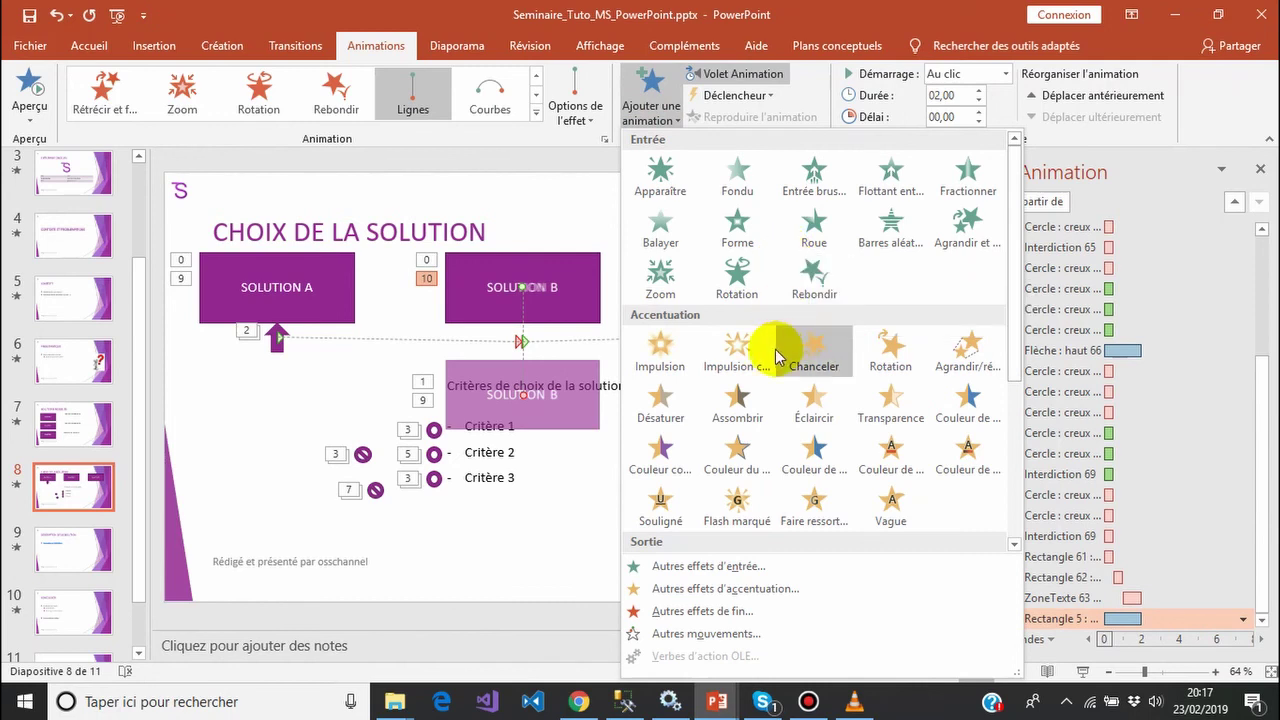
pyautogui.click(660, 350)
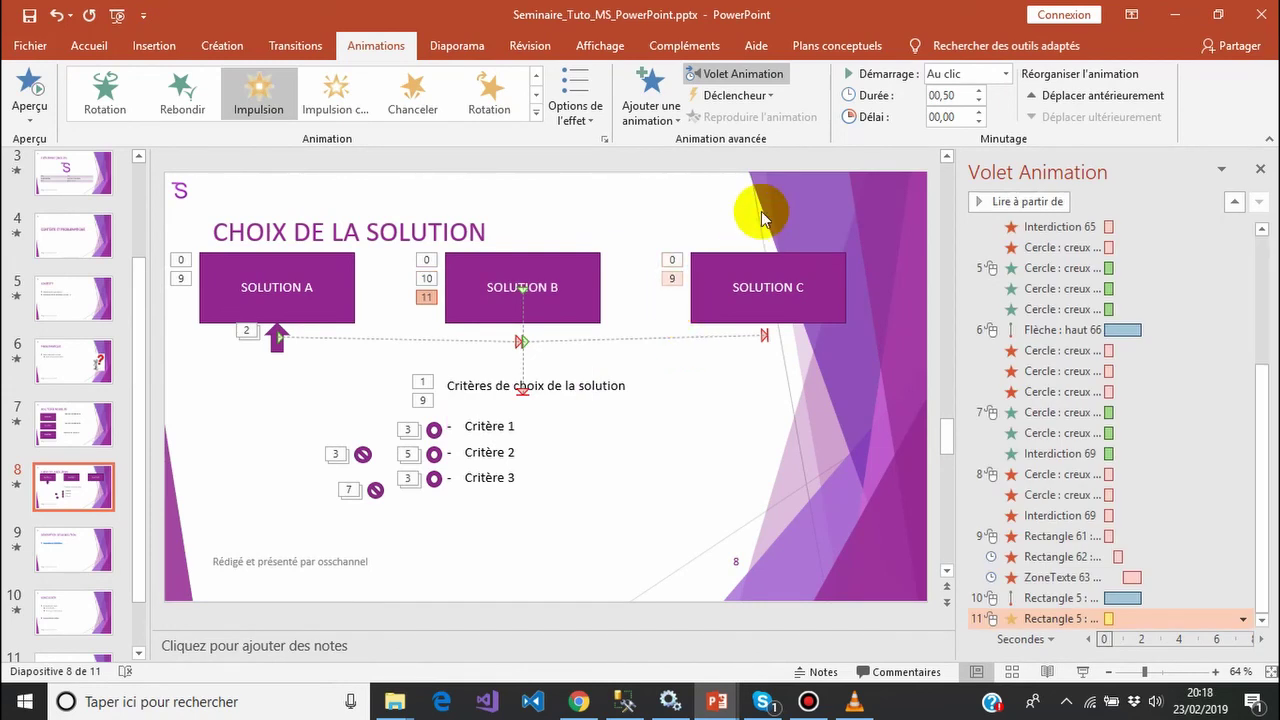
# In the Impulsion effect's Timing settings, set Repeat to 3 for SOLUTION B.
pyautogui.rightClick(1057, 618)
pyautogui.click(1041, 526)
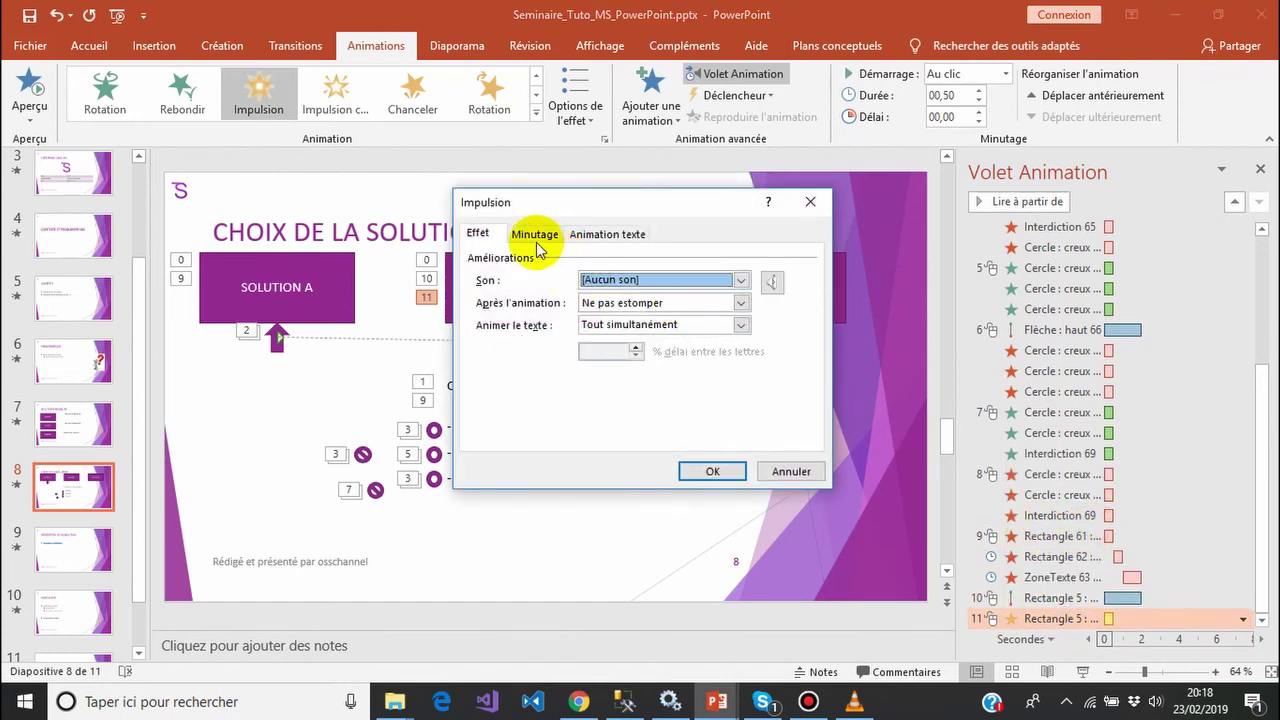
pyautogui.click(537, 237)
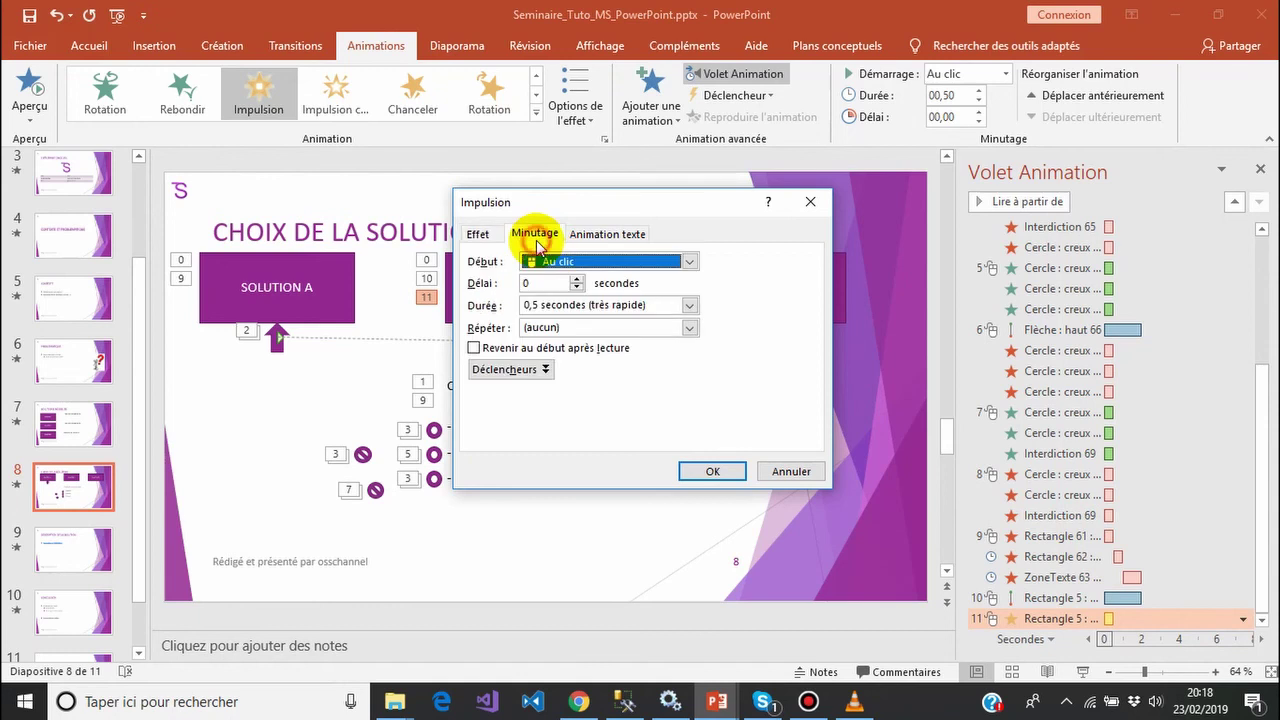
pyautogui.click(689, 328)
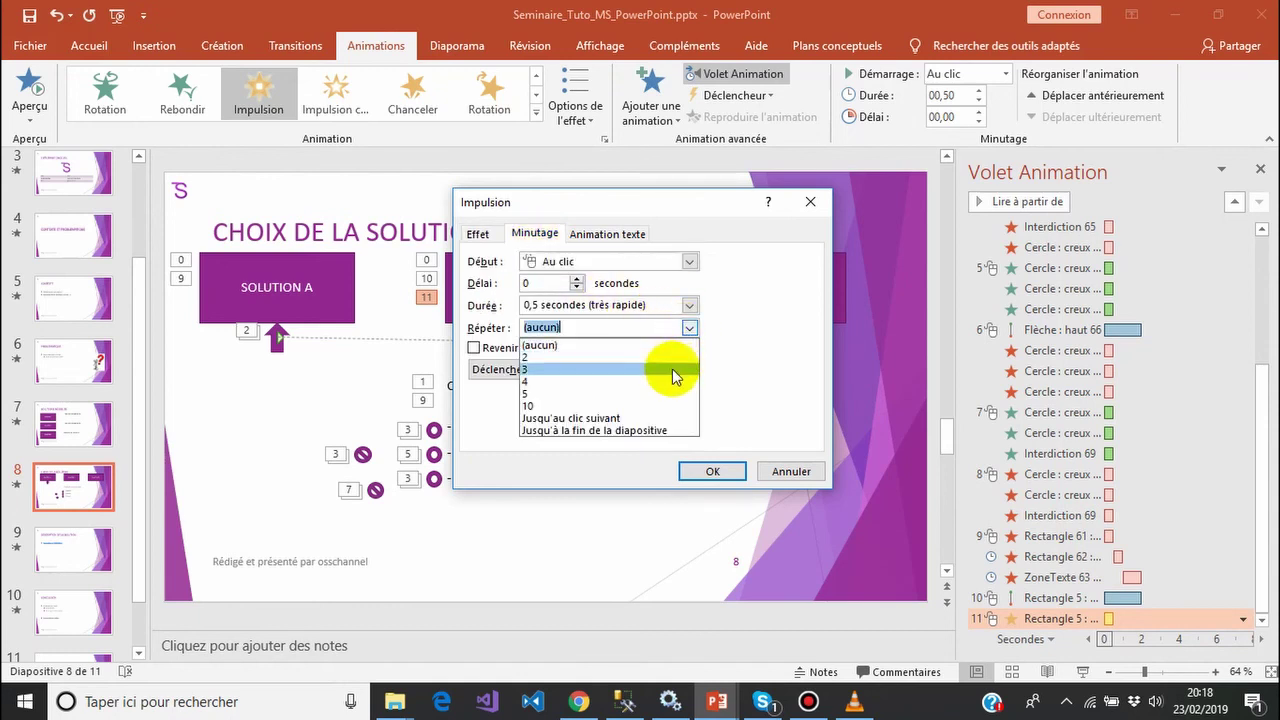
pyautogui.click(671, 369)
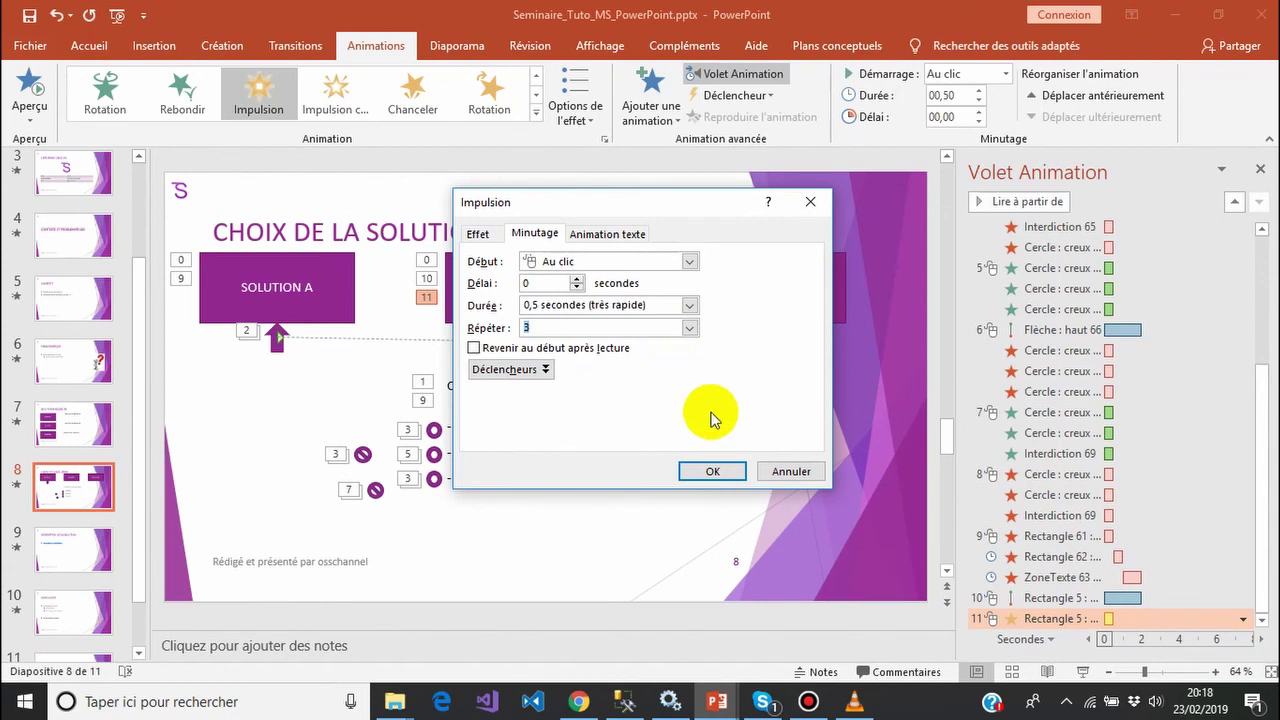
pyautogui.click(710, 470)
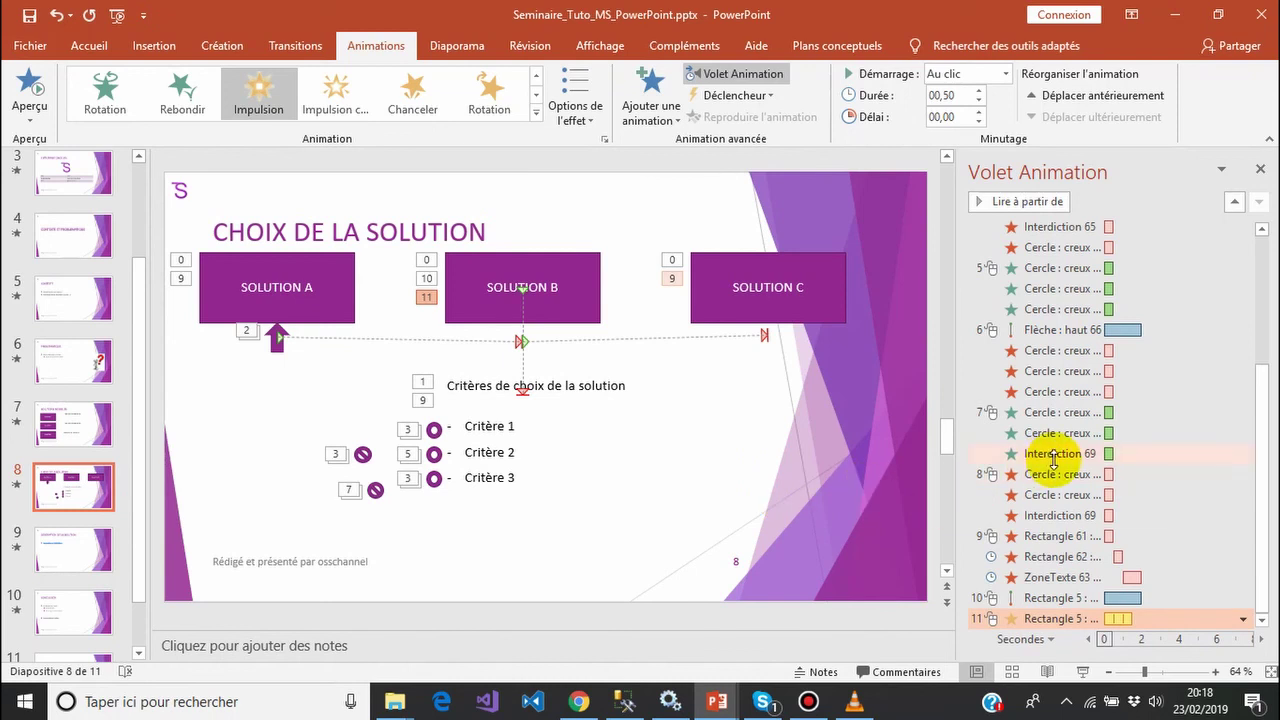
# Preview slide 8's animations from Interdiction 69, then run the slideshow from this slide.
pyautogui.click(1052, 455)
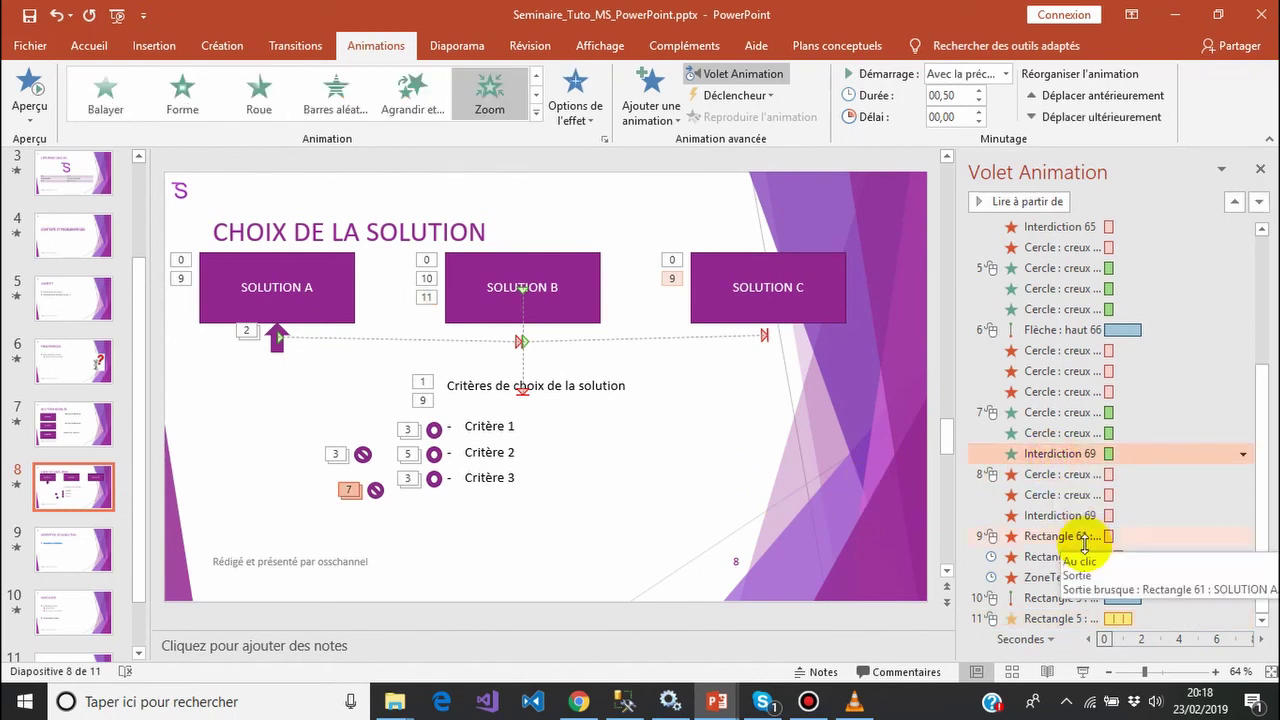
pyautogui.click(1018, 202)
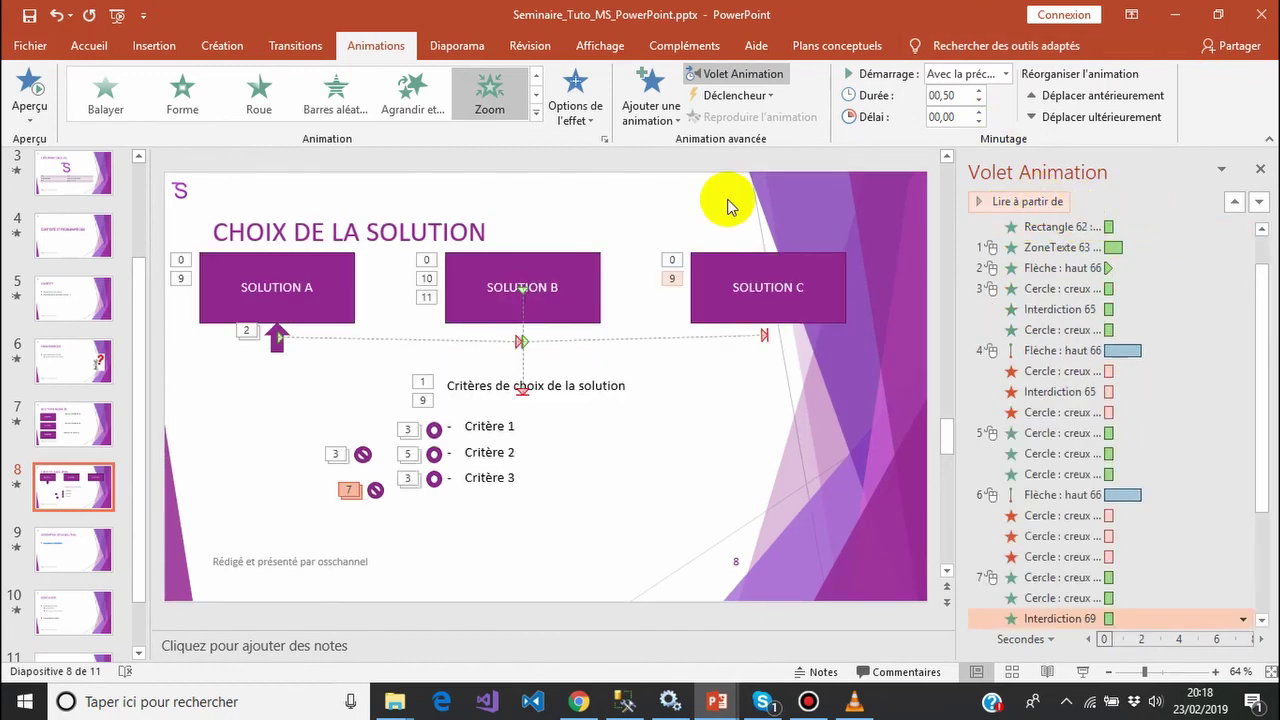
pyautogui.hotkey('shift', 'F5')
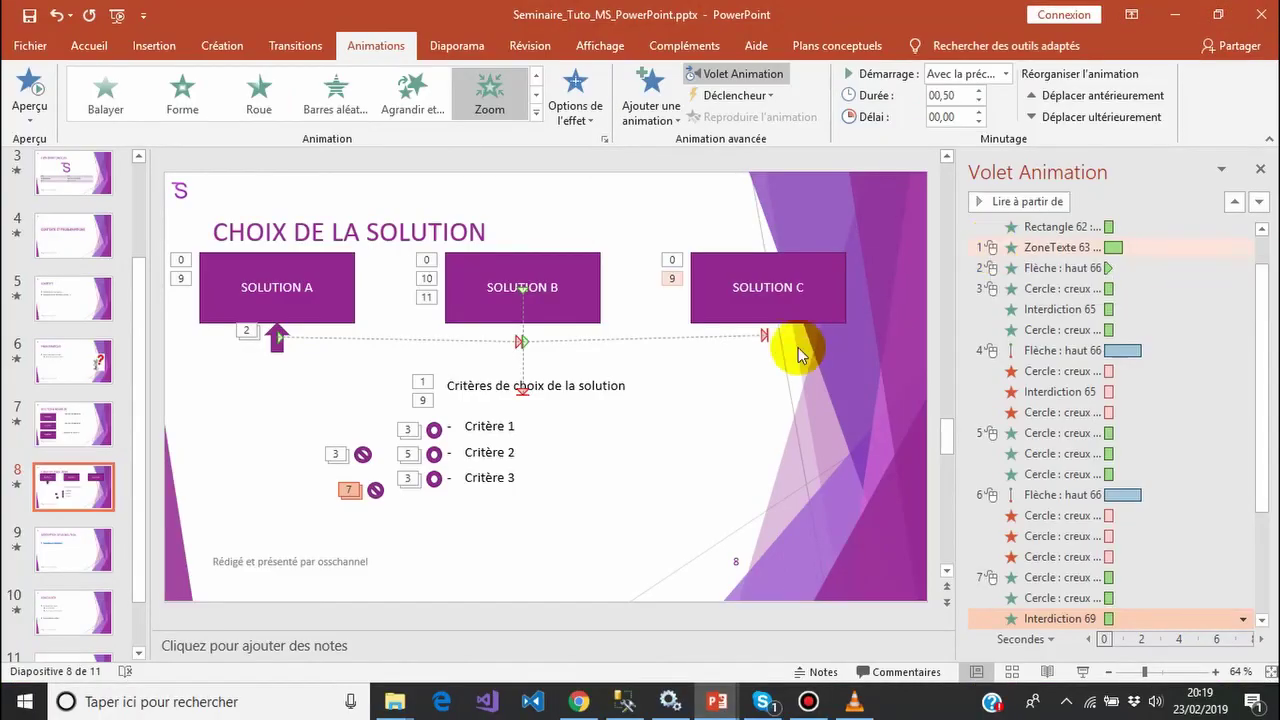
# Select the upward arrow under SOLUTION A and bring up the animation effects list.
pyautogui.click(276, 345)
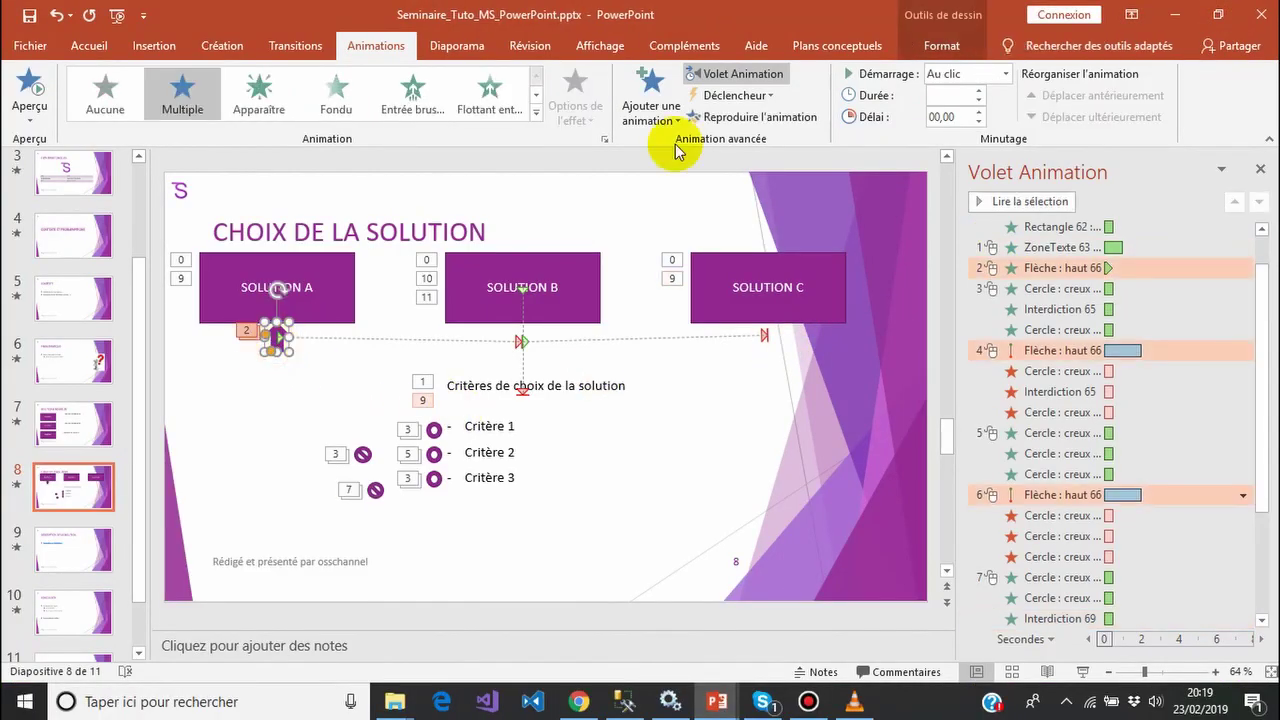
pyautogui.click(666, 118)
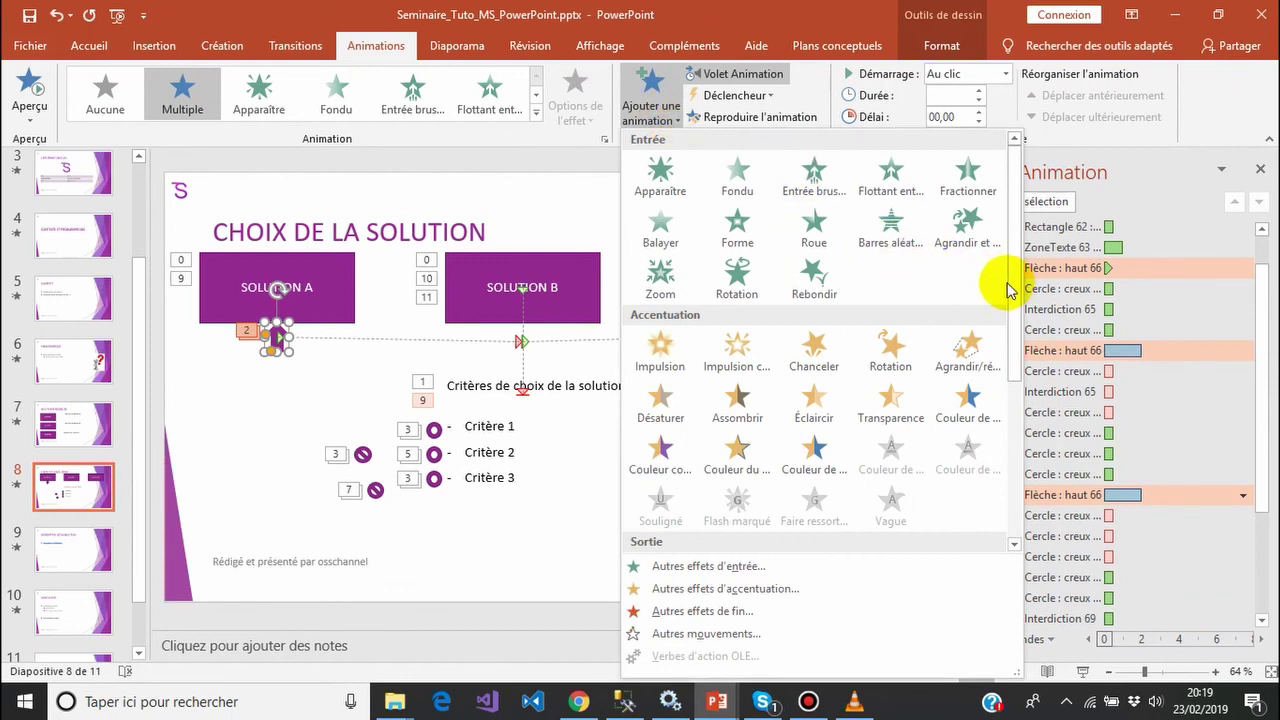
pyautogui.moveTo(1012, 277); pyautogui.dragTo(1014, 434)
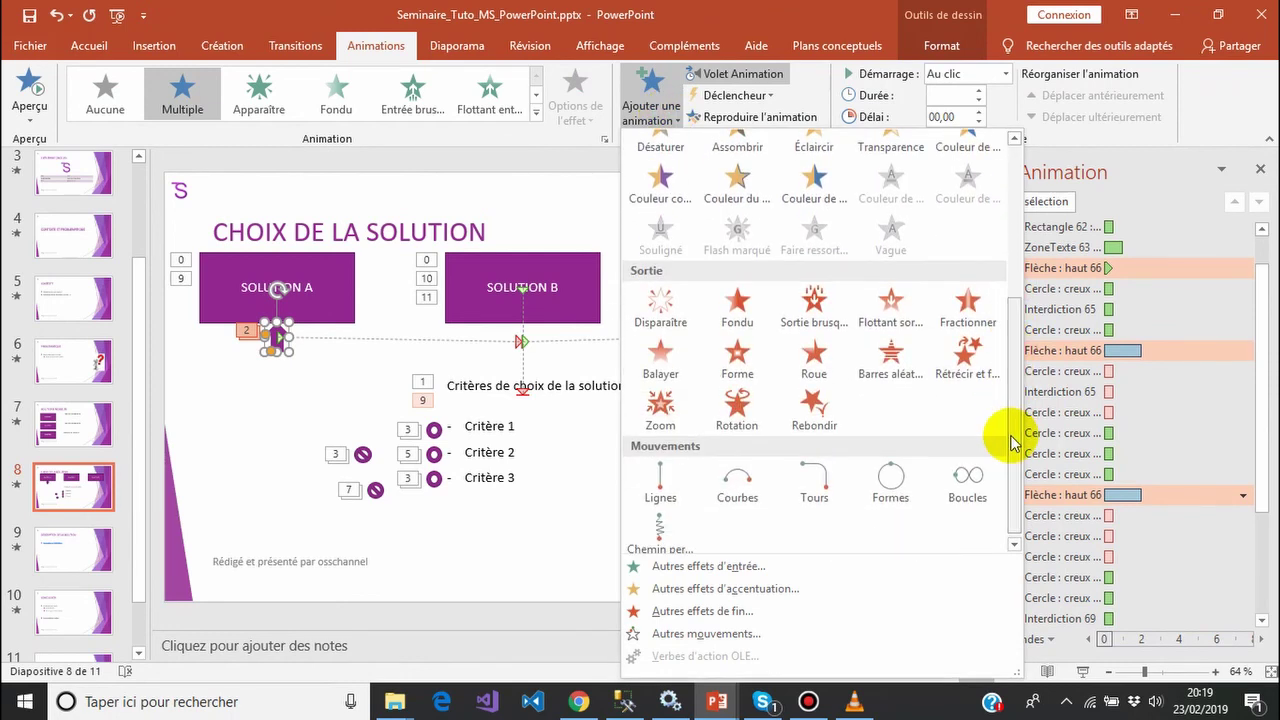
# Give the arrow a Disparaître exit and move it right after Rectangle 62's exit.
pyautogui.click(673, 320)
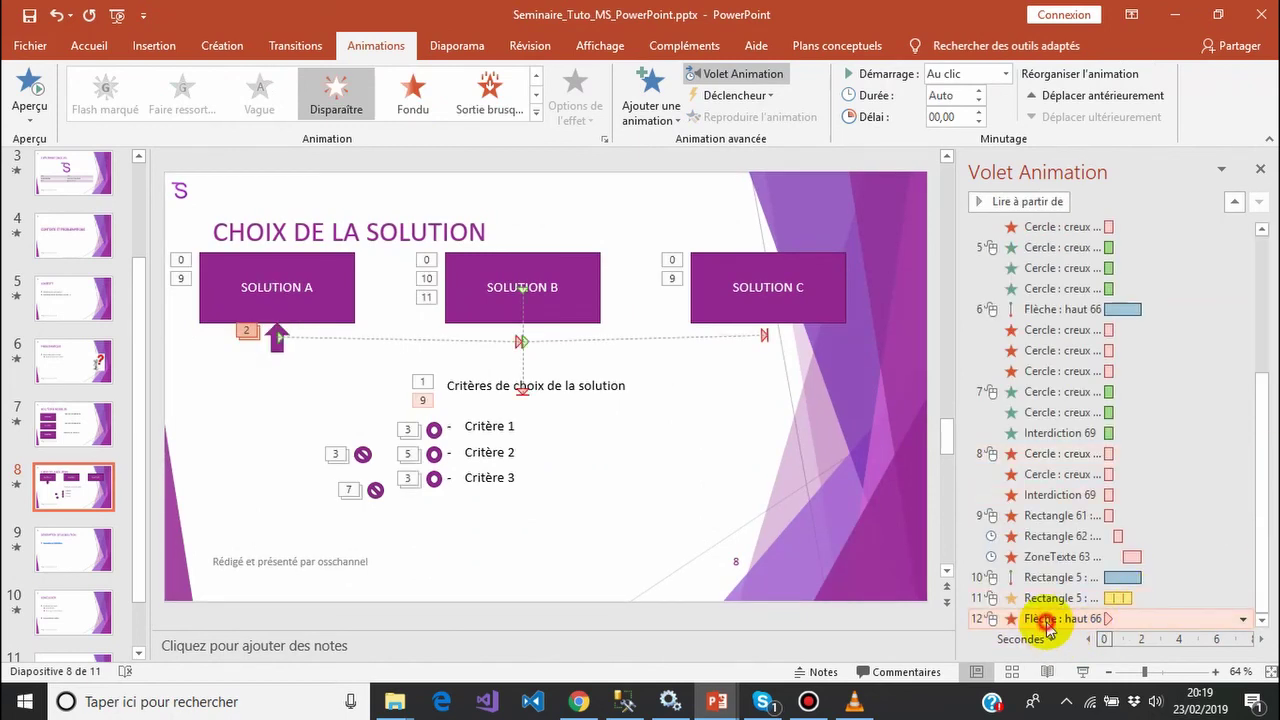
pyautogui.moveTo(1047, 627); pyautogui.dragTo(1042, 580)
pyautogui.click(1036, 561)
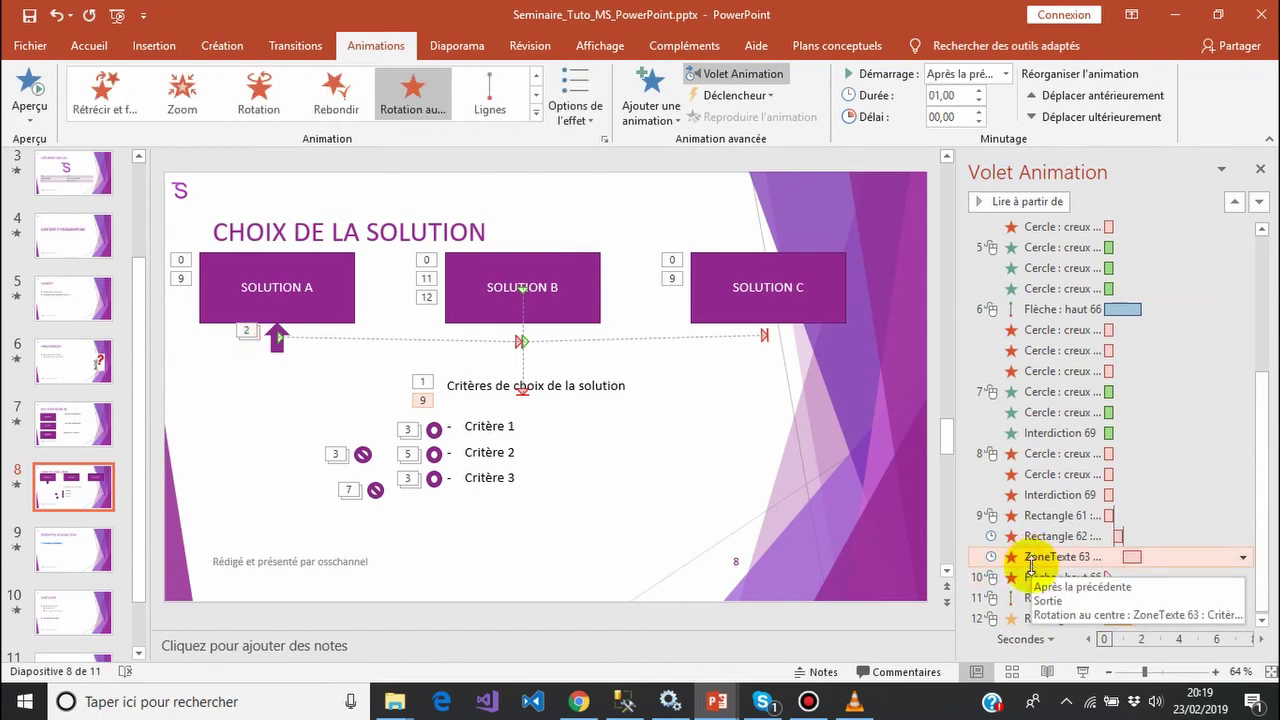
pyautogui.click(1030, 576)
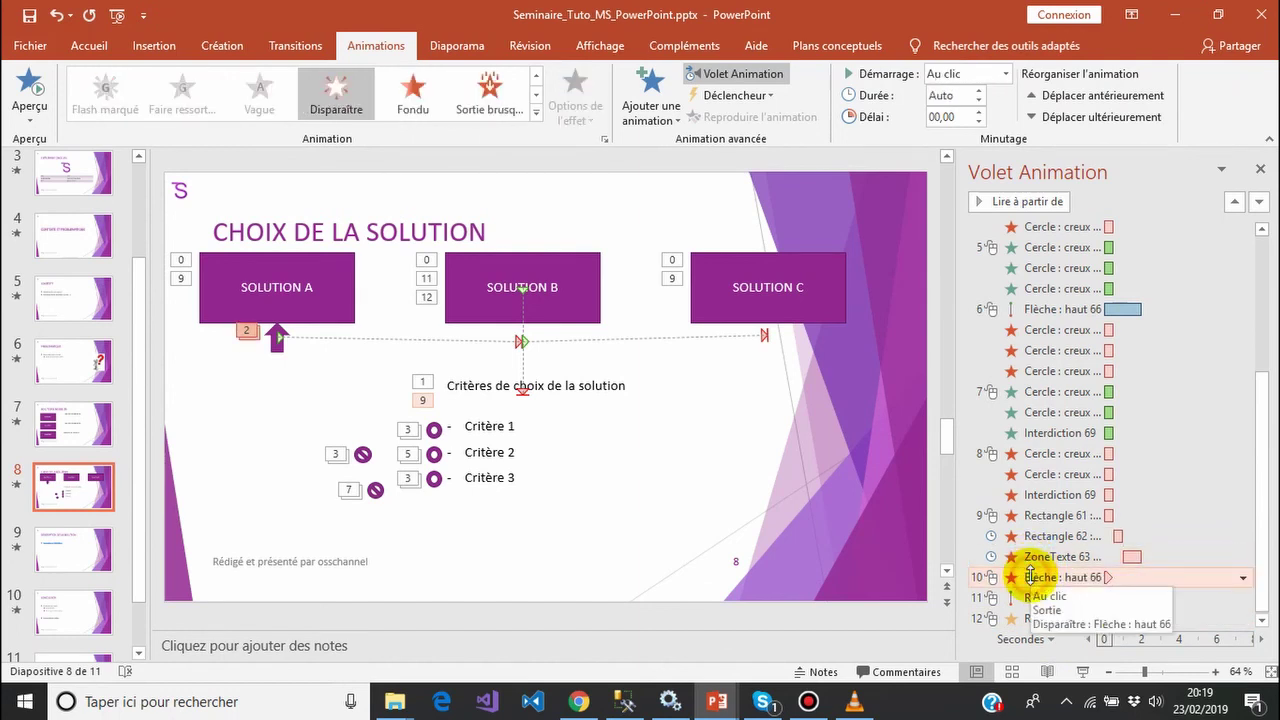
pyautogui.click(1008, 537)
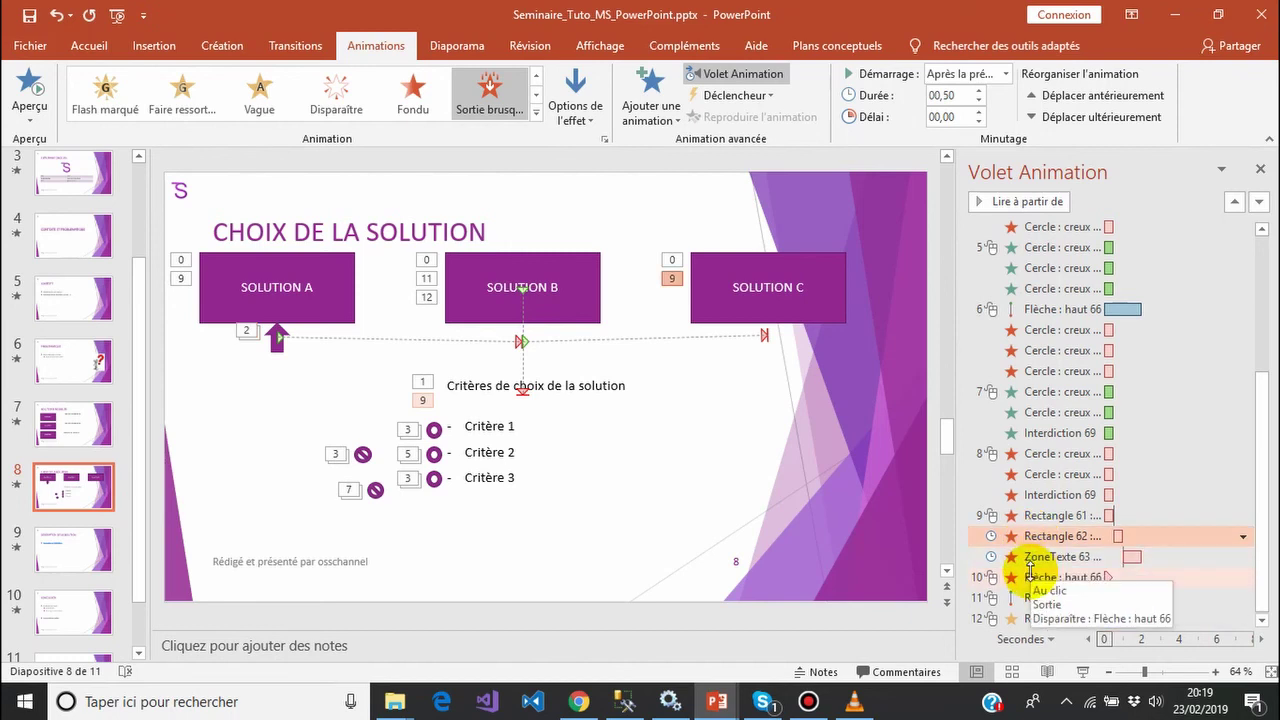
pyautogui.moveTo(1027, 577); pyautogui.dragTo(1030, 548)
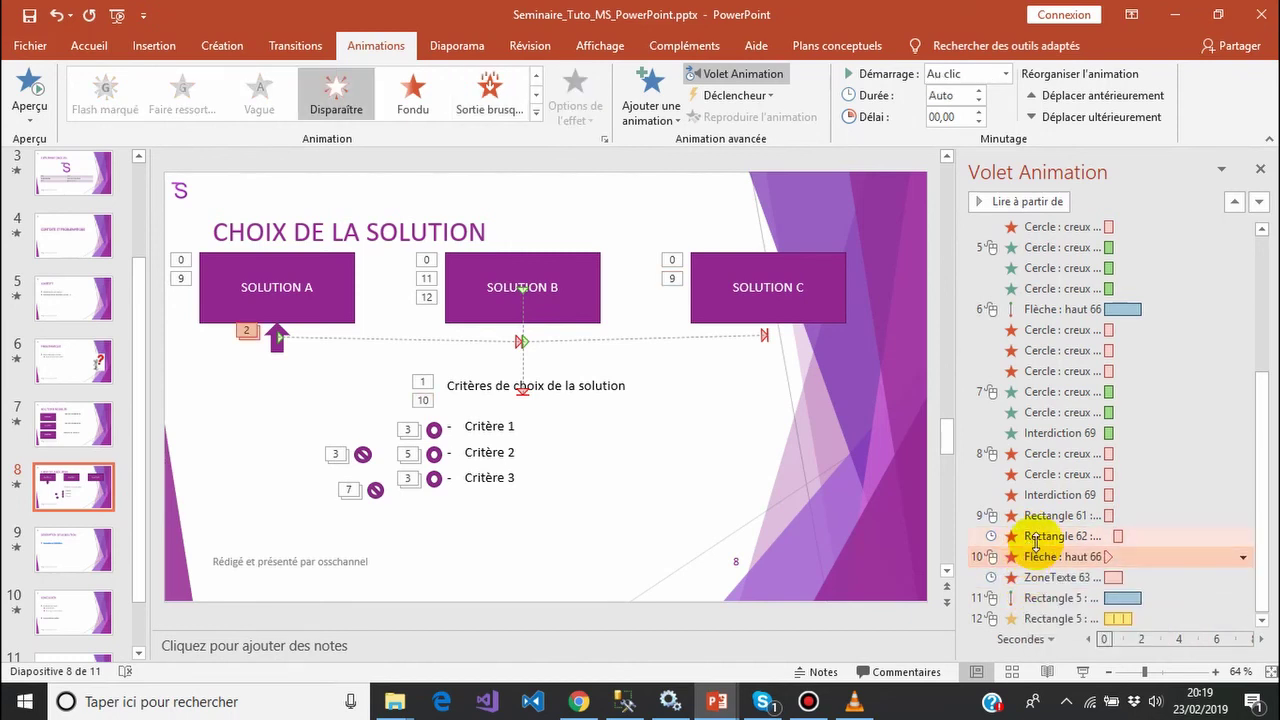
# Set the arrow's exit to start With Previous and launch the slideshow with Shift+F5.
pyautogui.rightClick(1039, 557)
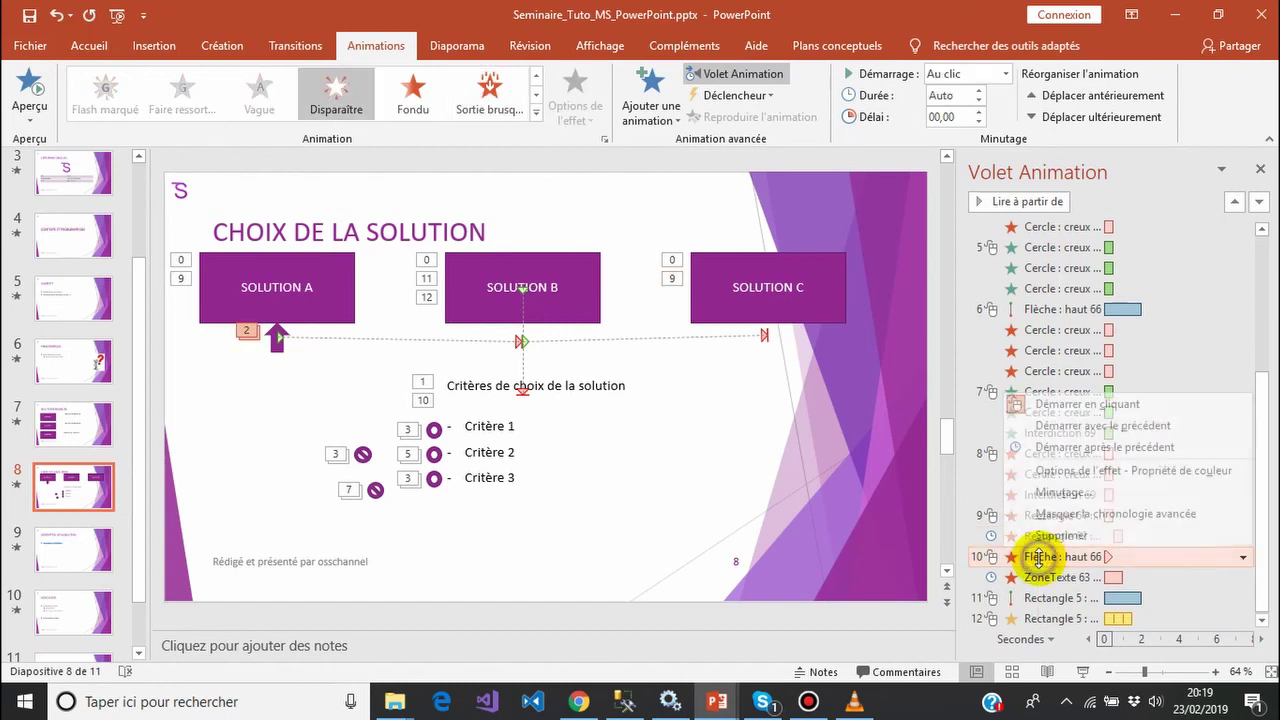
pyautogui.click(1072, 426)
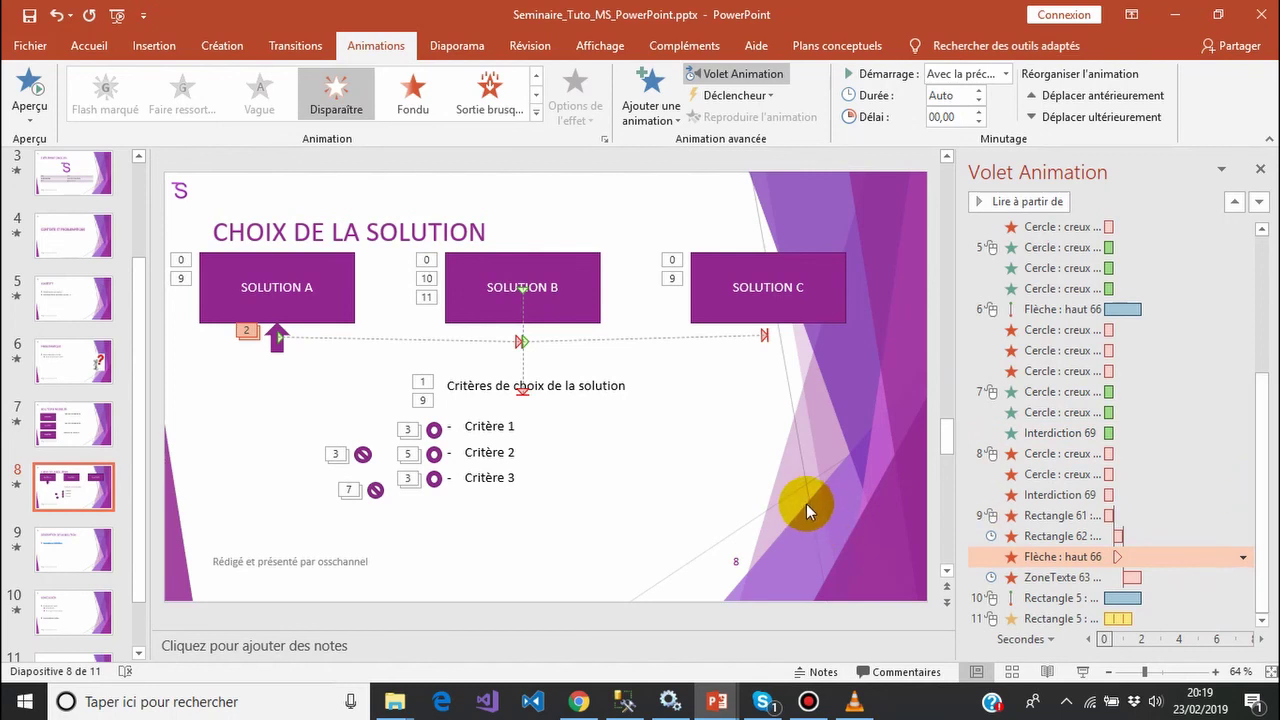
pyautogui.hotkey('shift', 'F5')
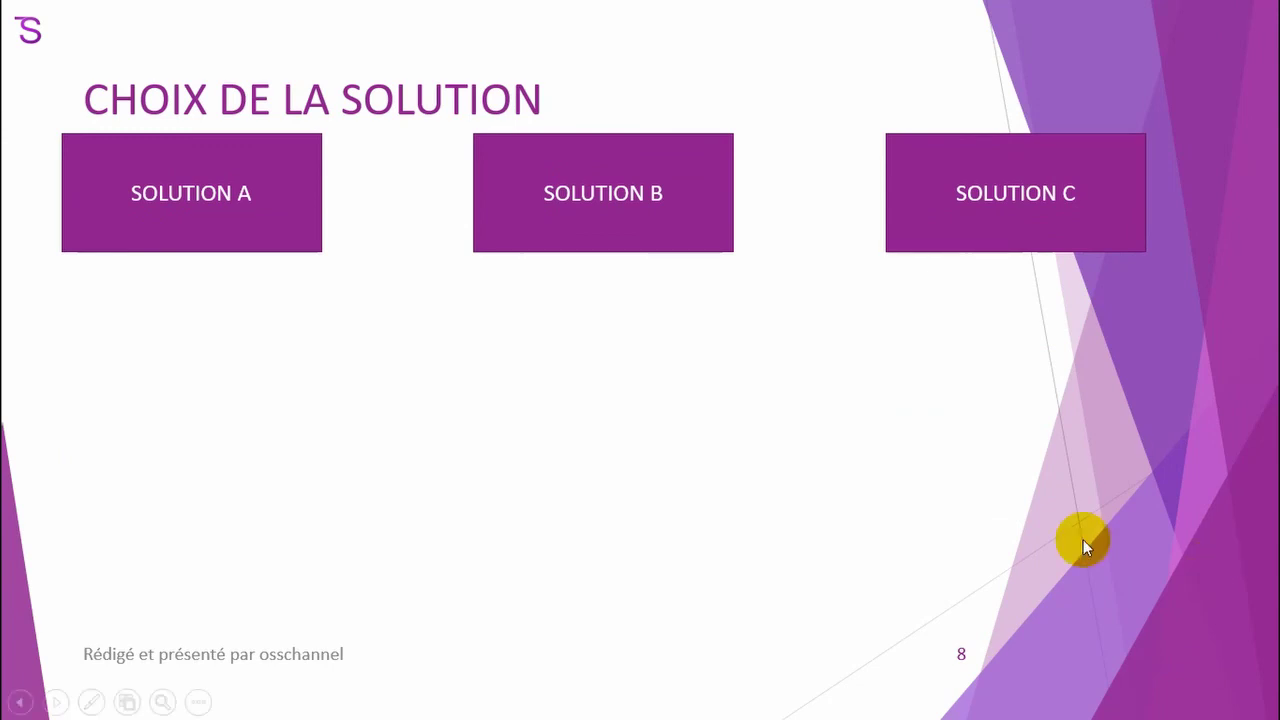
# Click through criteria, arrow moves A–C with marks, exits and SOLUTION B centring, then Esc.
pyautogui.click(1010, 396)
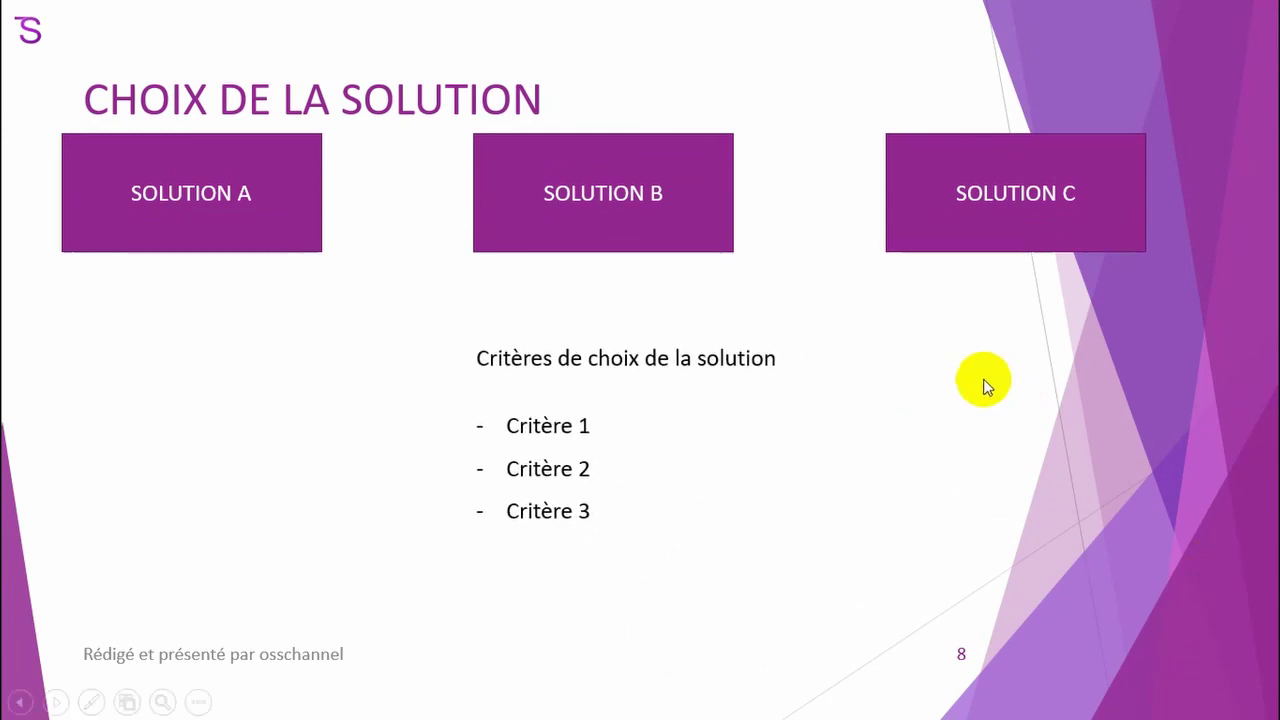
pyautogui.click(1034, 344)
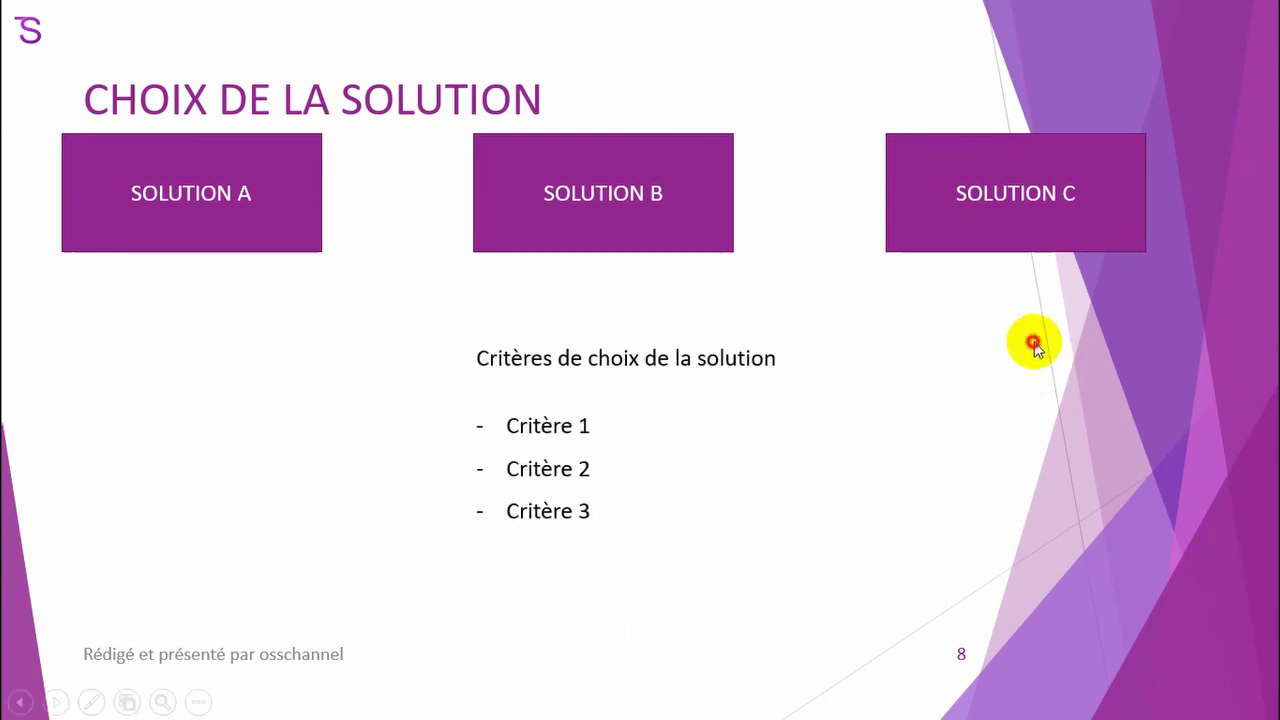
pyautogui.click(973, 377)
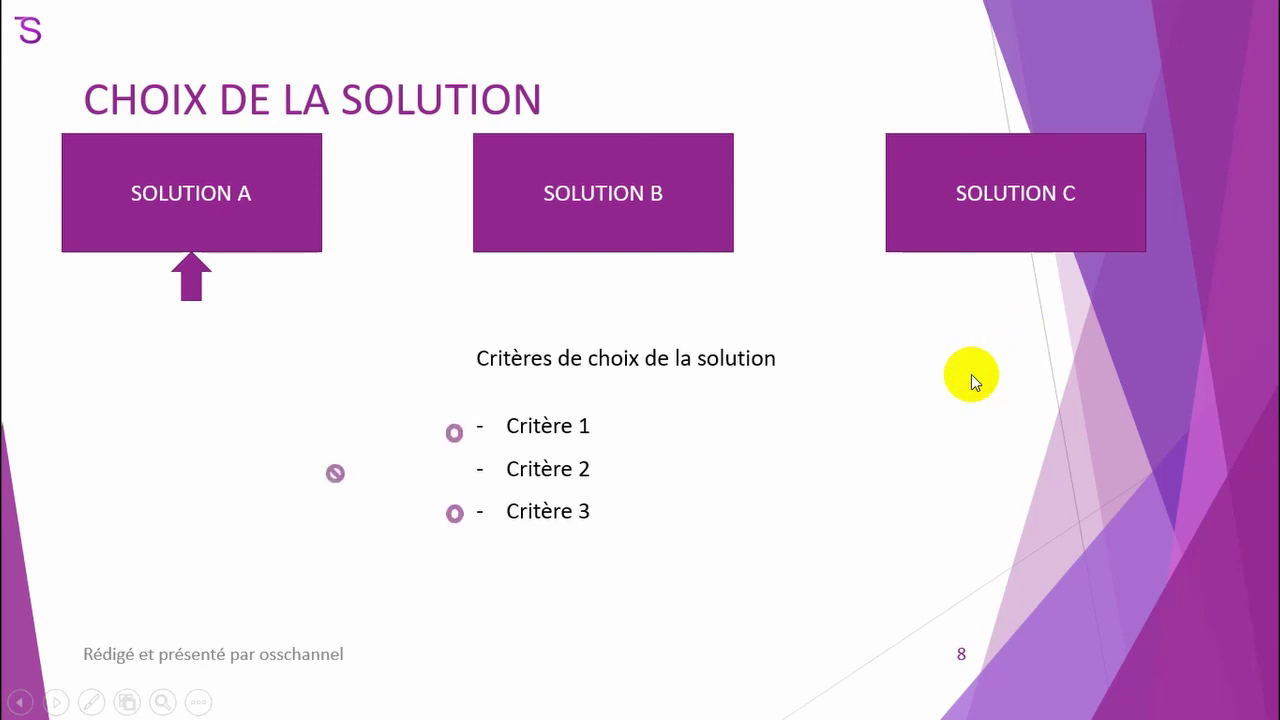
pyautogui.click(643, 471)
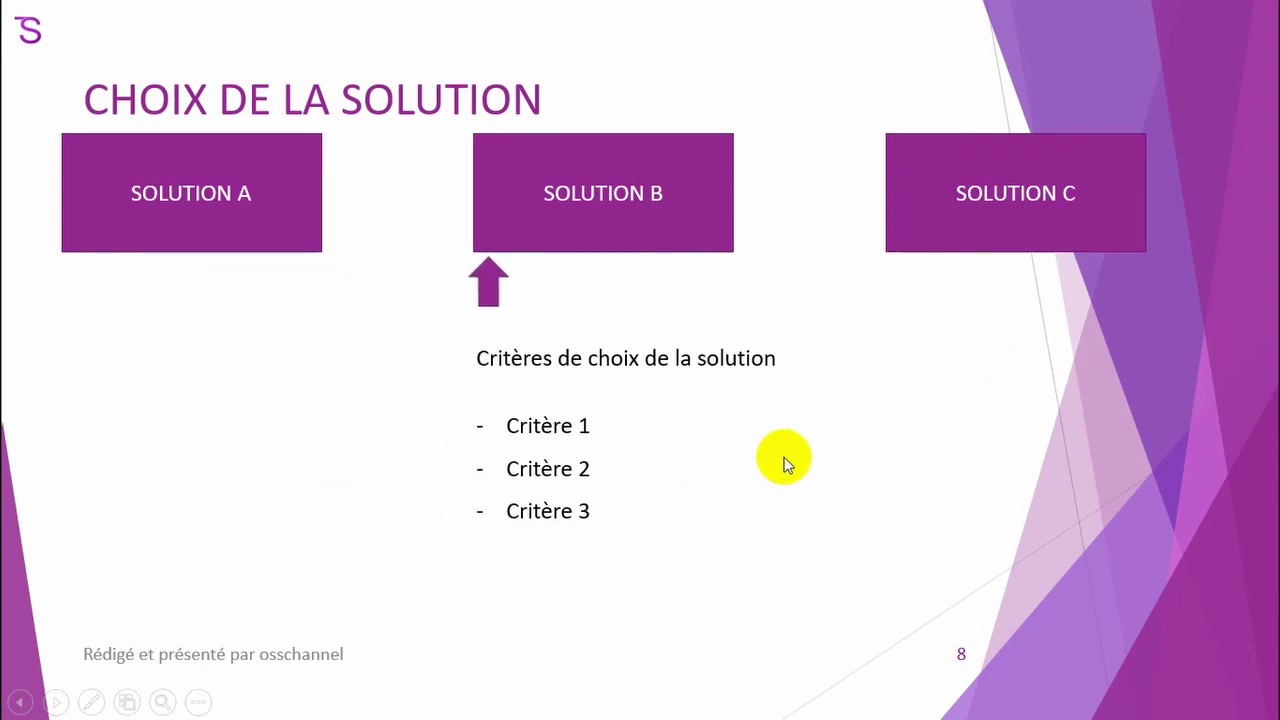
pyautogui.click(884, 451)
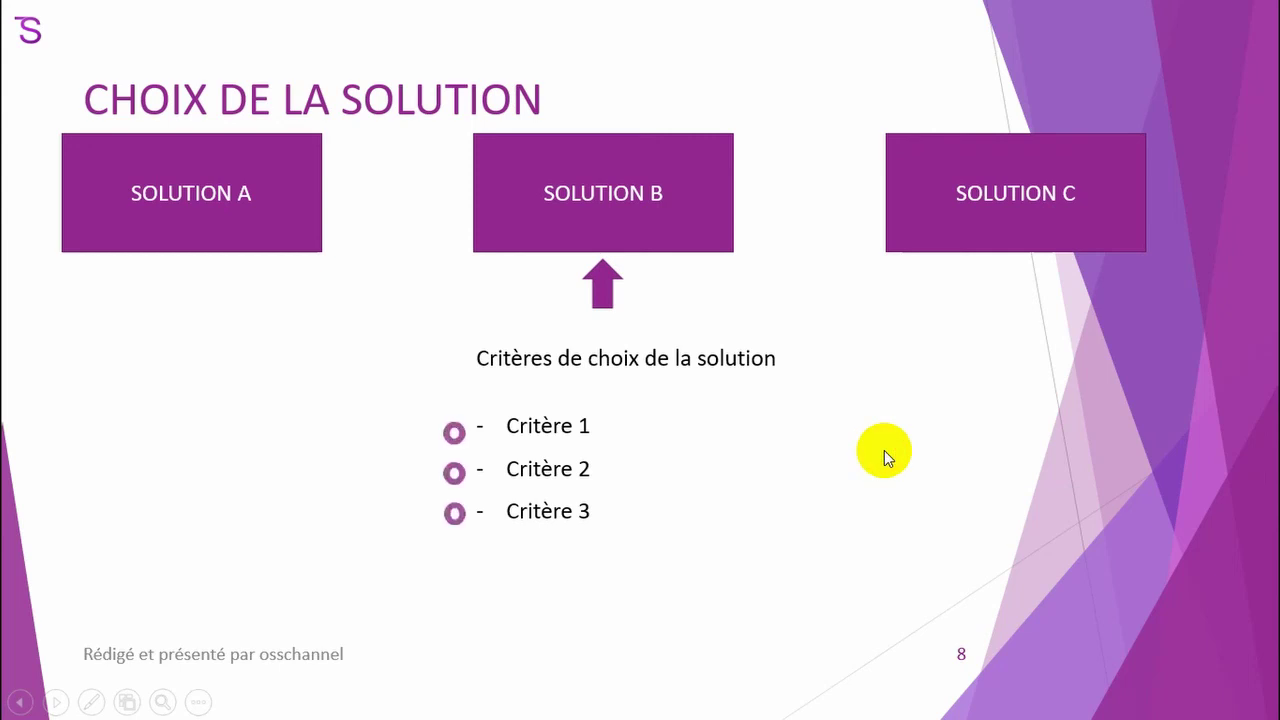
pyautogui.click(884, 452)
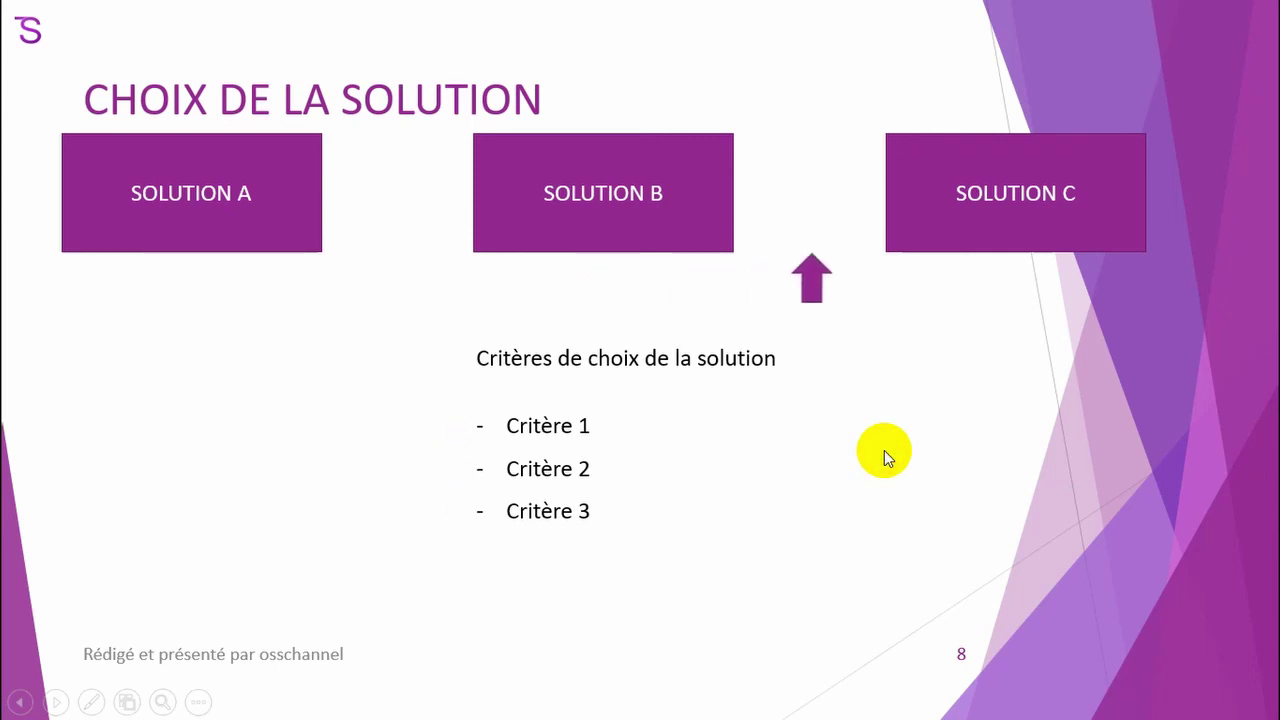
pyautogui.click(921, 455)
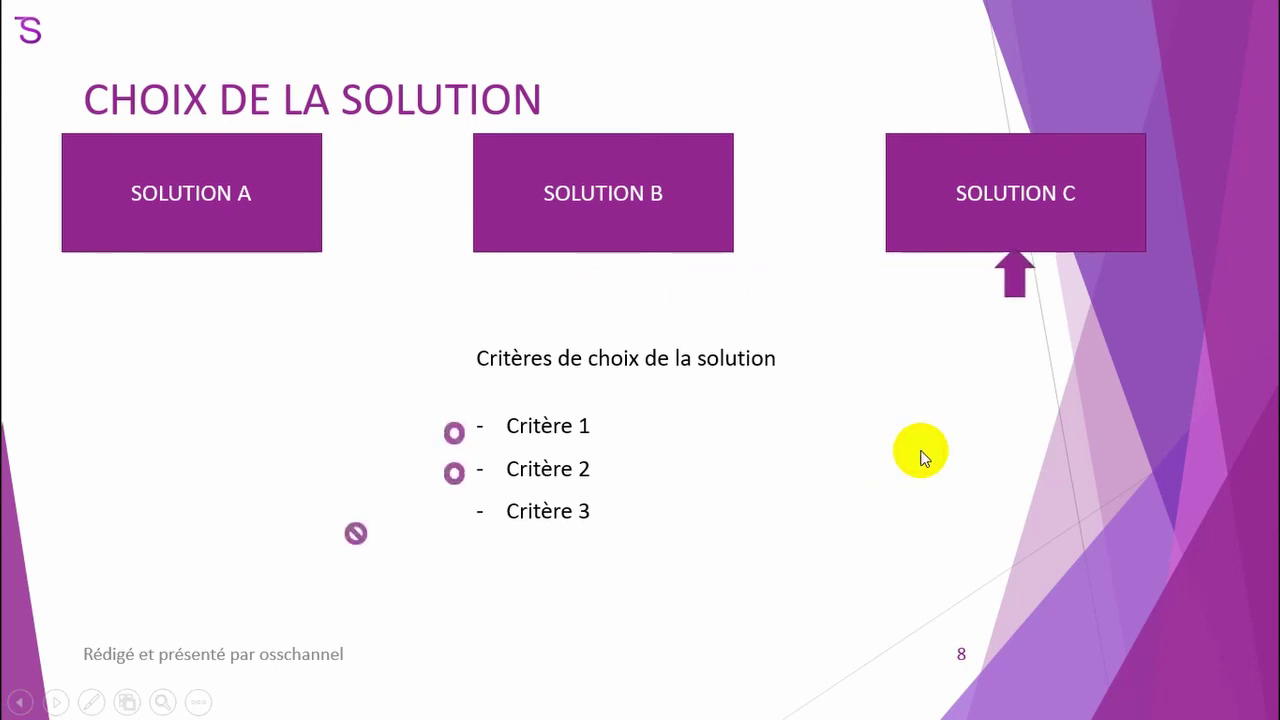
pyautogui.click(950, 456)
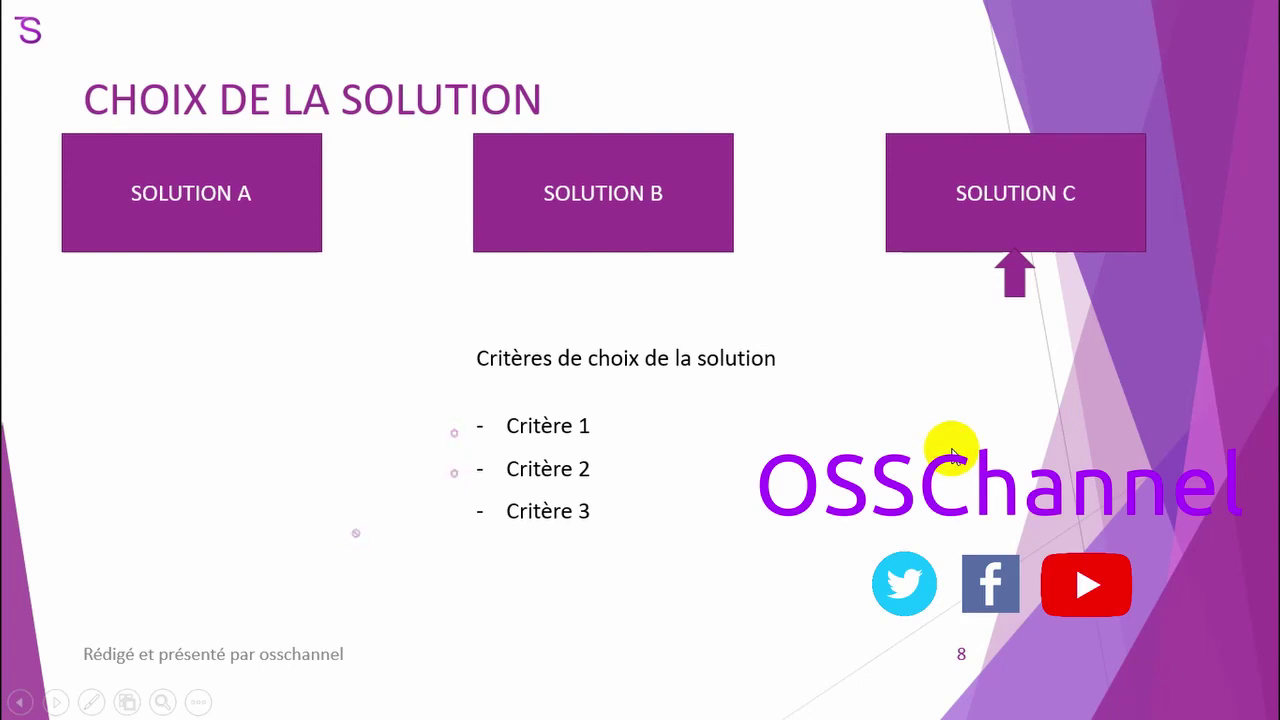
pyautogui.click(952, 455)
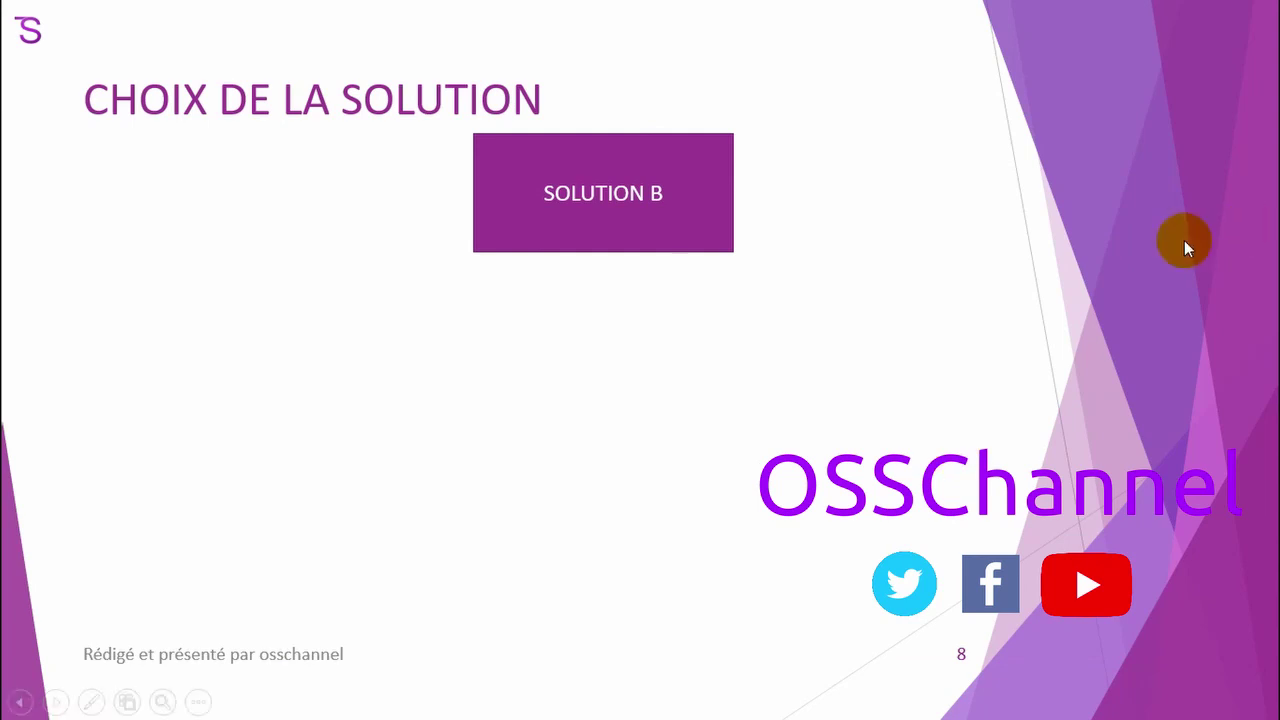
pyautogui.click(998, 374)
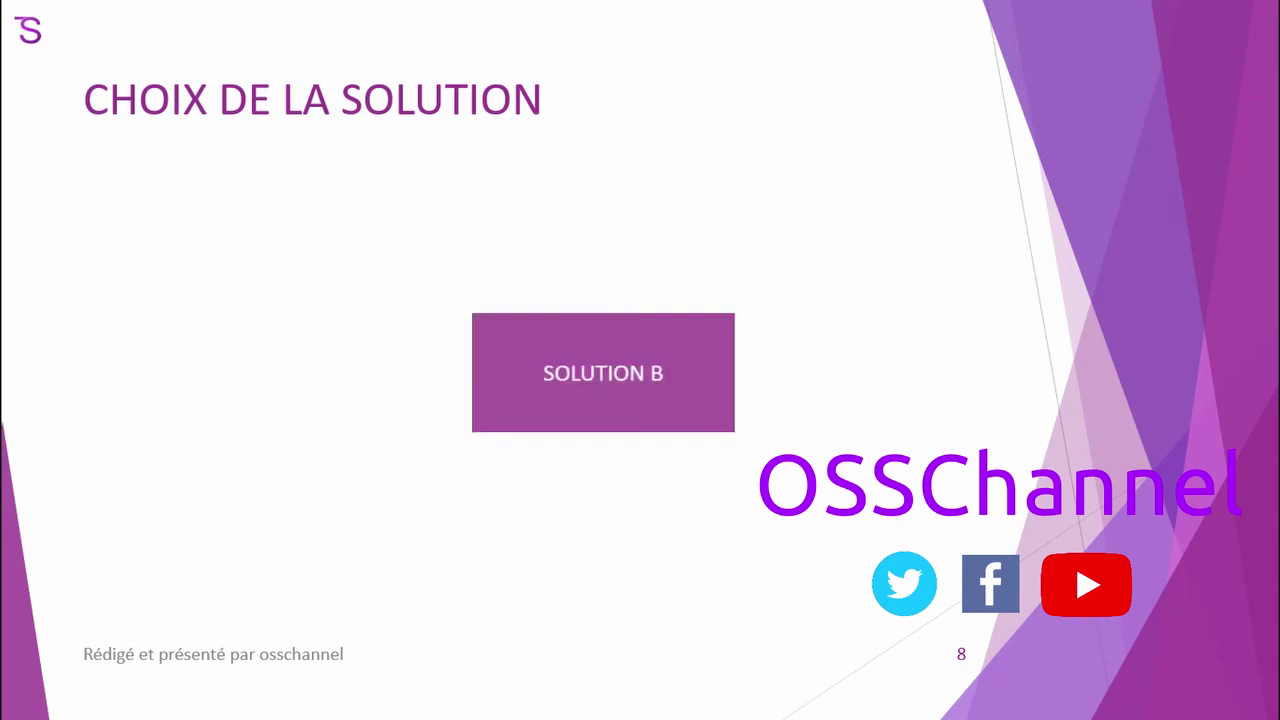
pyautogui.press('Escape')
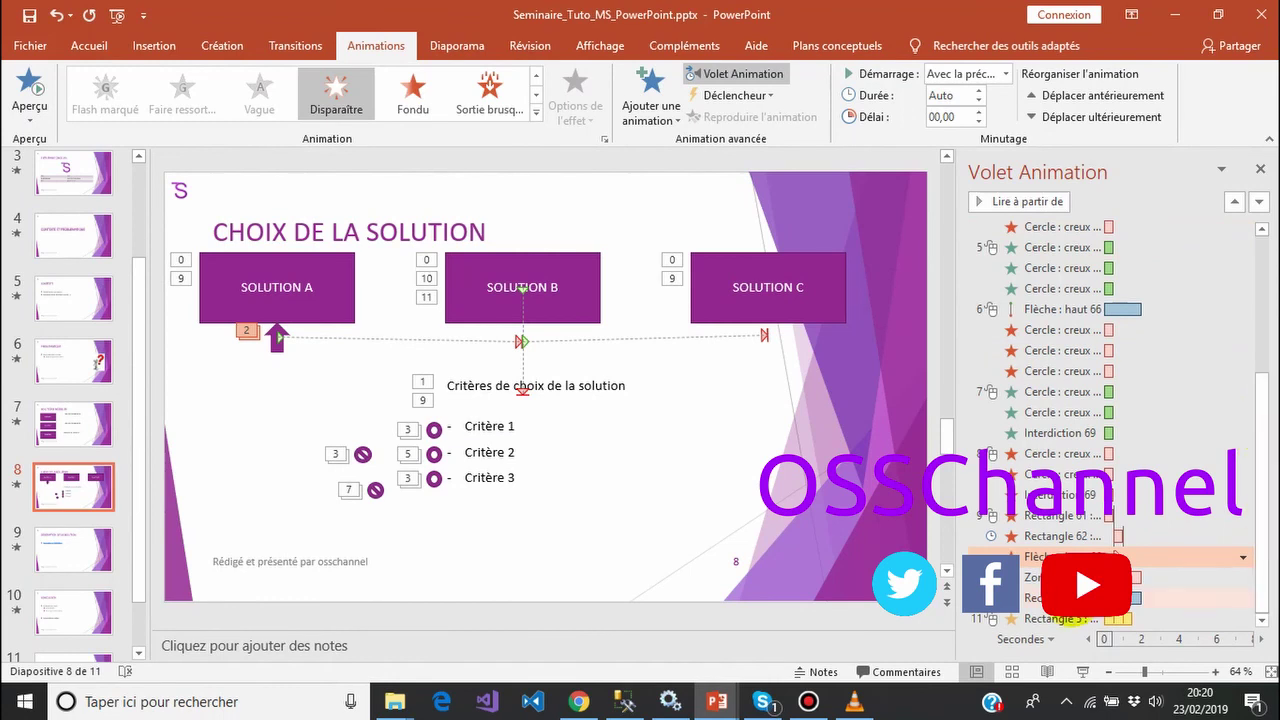
# Set SOLUTION B's pulse and motion path to start After Previous.
pyautogui.click(1046, 598)
pyautogui.click(1045, 618)
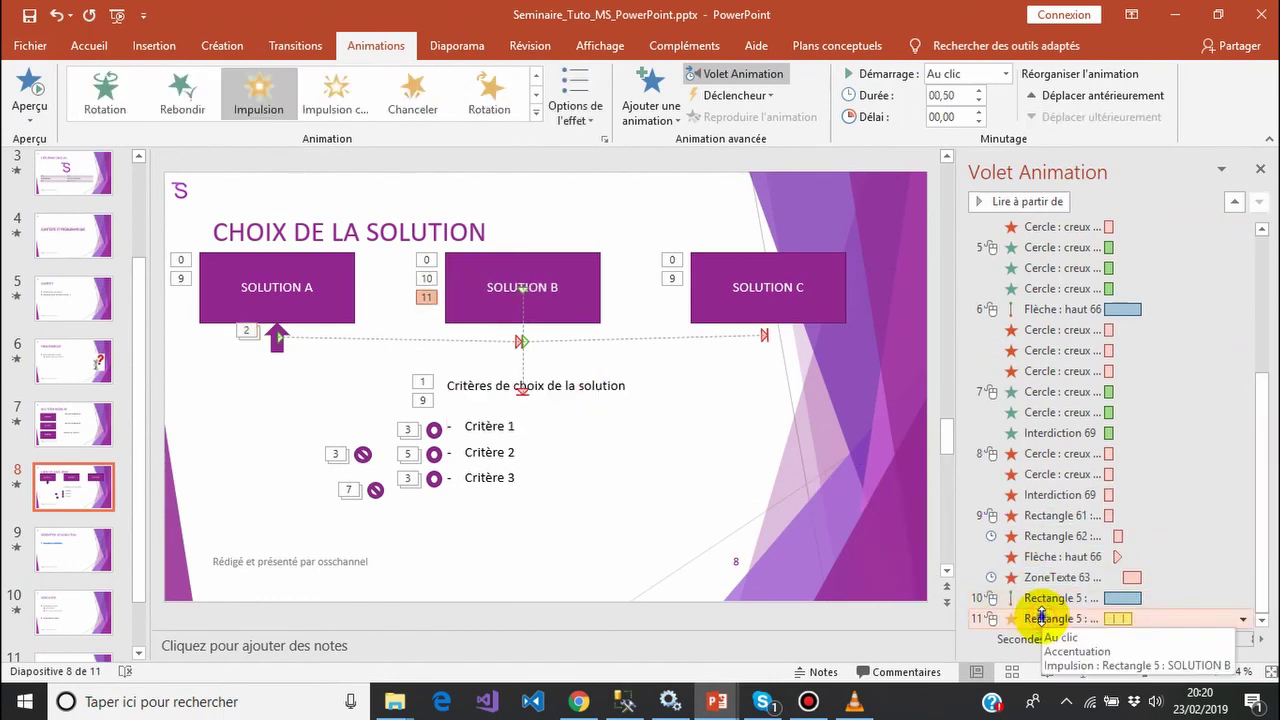
pyautogui.rightClick(1045, 616)
pyautogui.click(1078, 508)
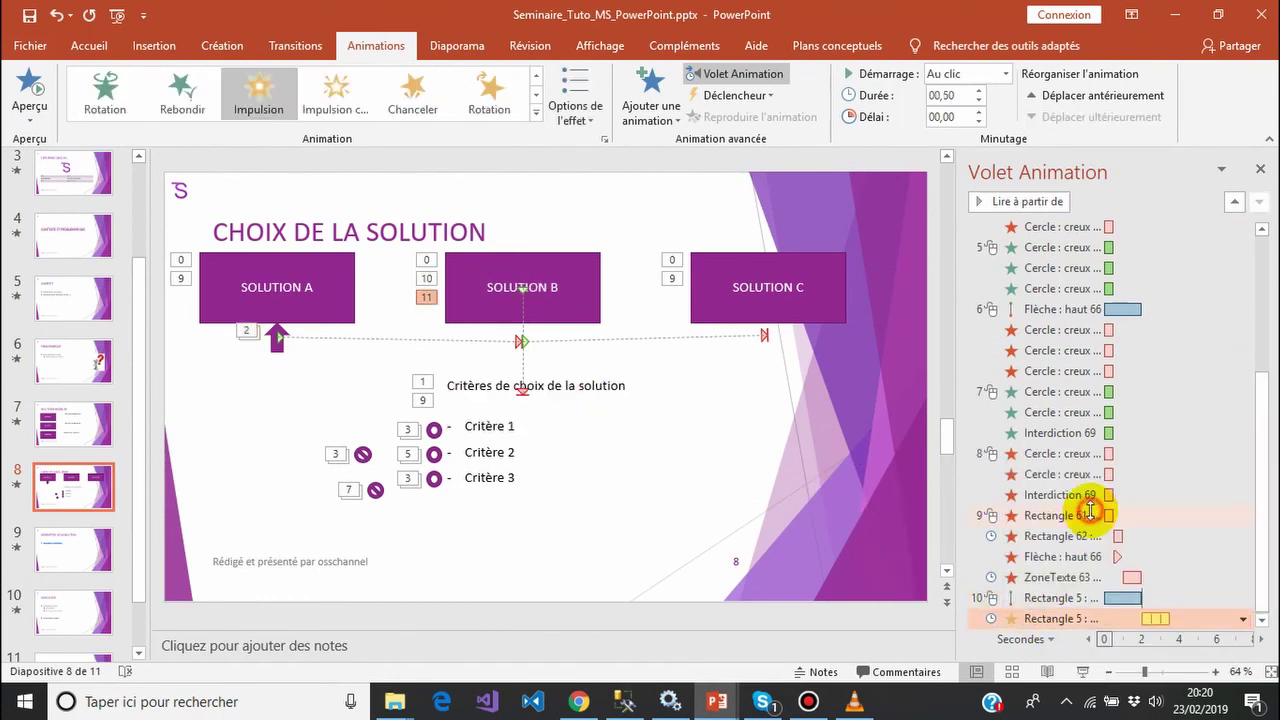
pyautogui.click(1044, 598)
pyautogui.rightClick(1044, 598)
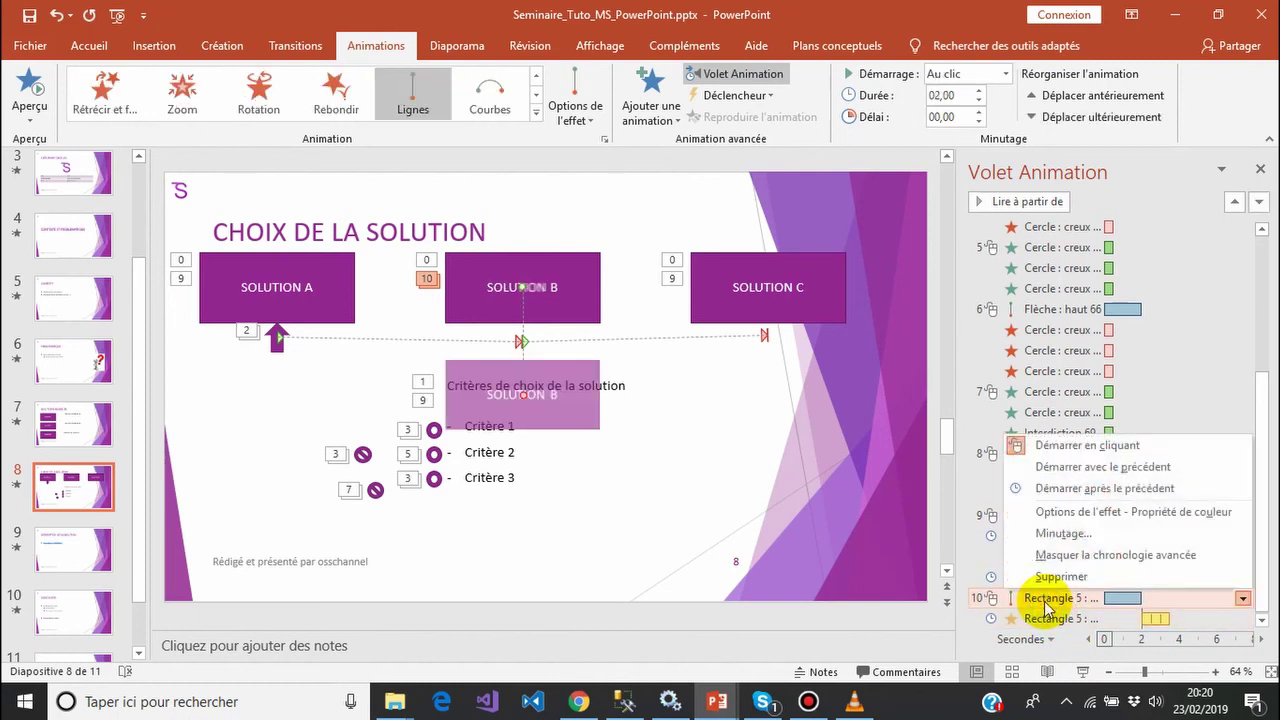
pyautogui.click(1070, 488)
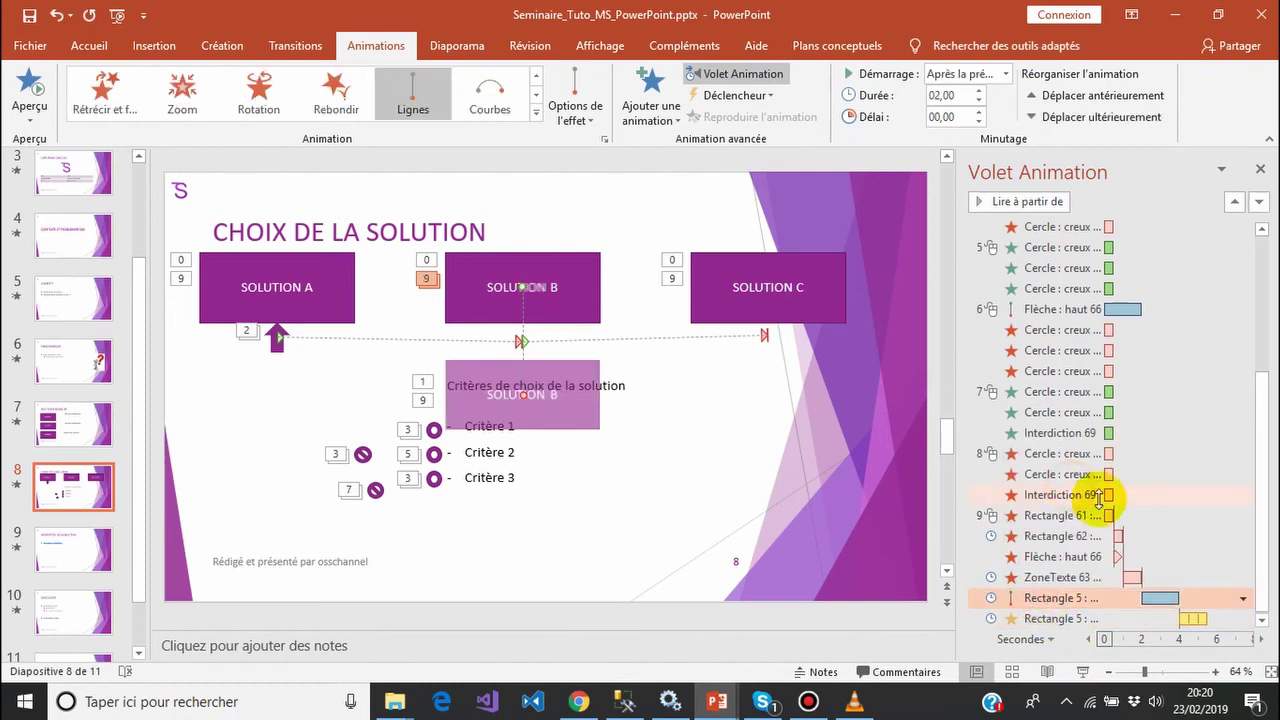
# Drag the Interdiction no-symbol onto the Critère 2 circle marker.
pyautogui.click(1052, 536)
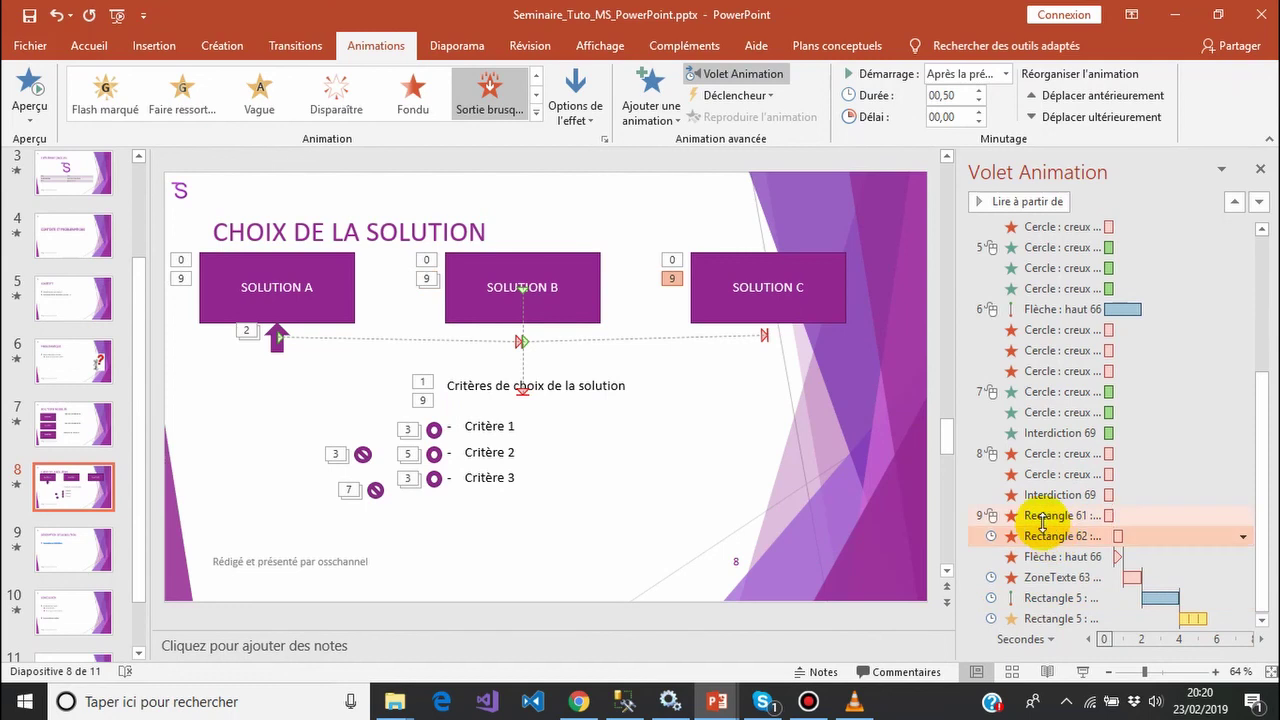
pyautogui.click(1042, 494)
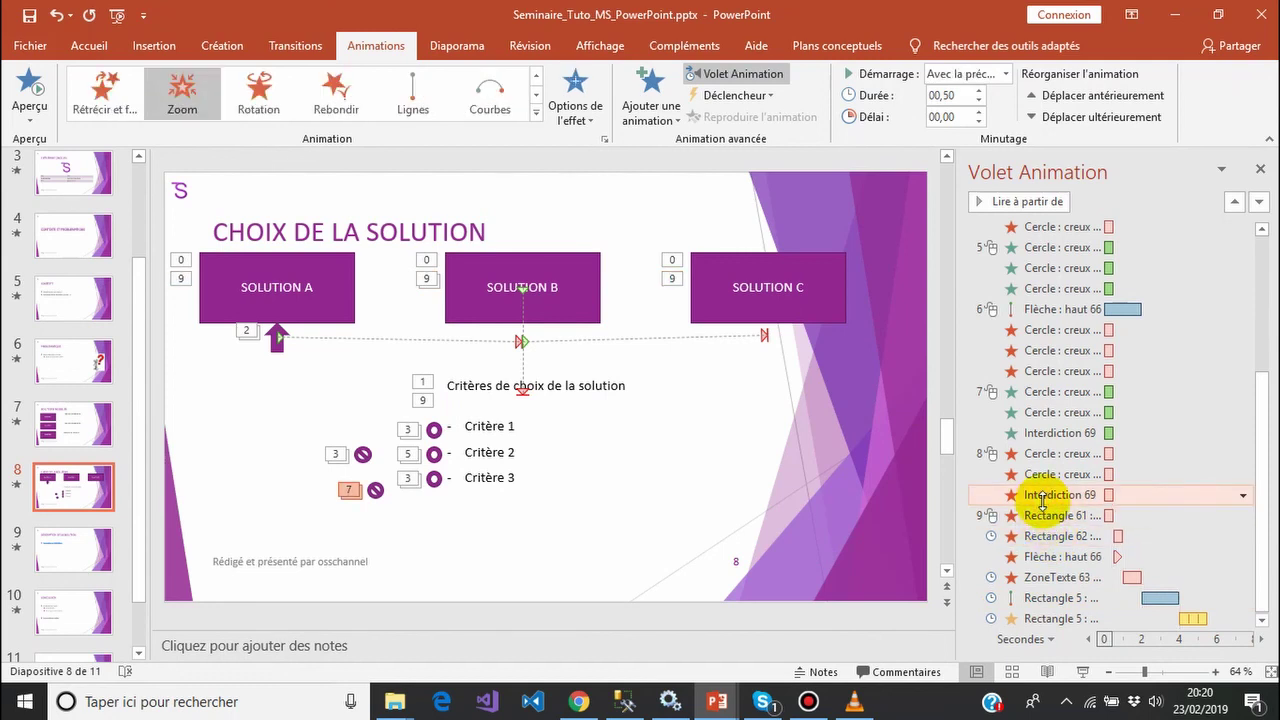
pyautogui.click(1040, 515)
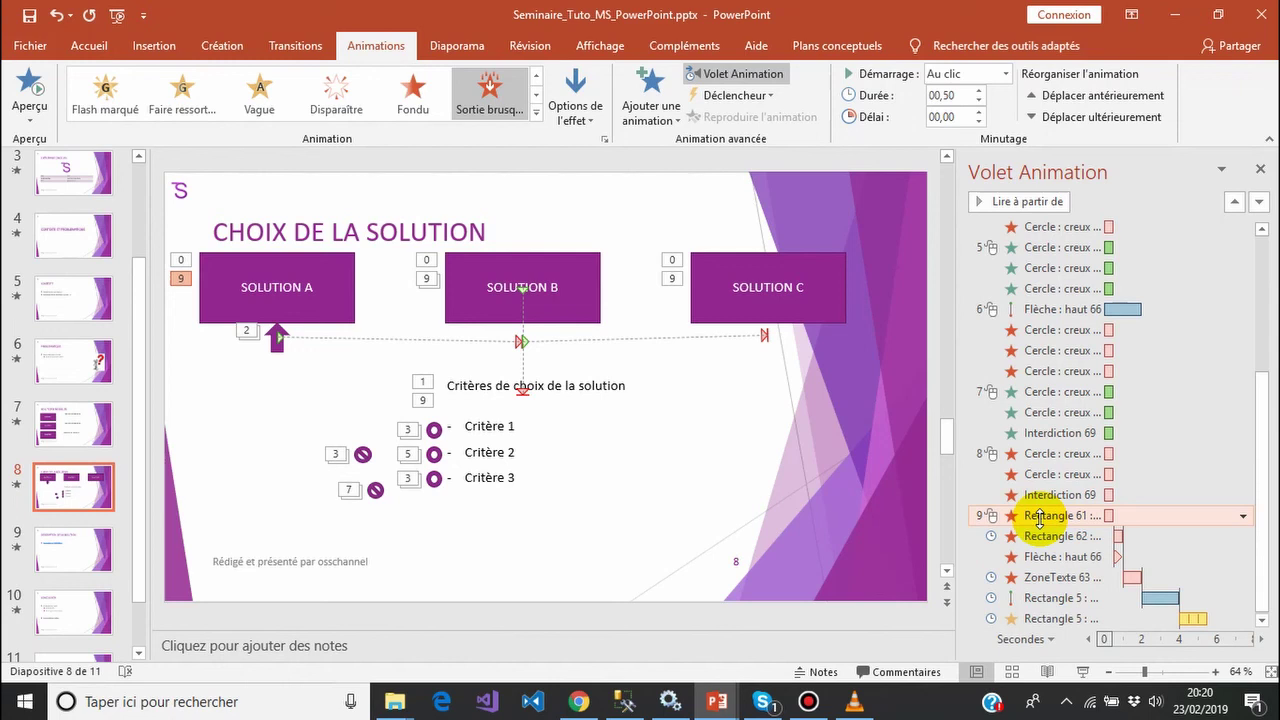
pyautogui.click(1264, 442)
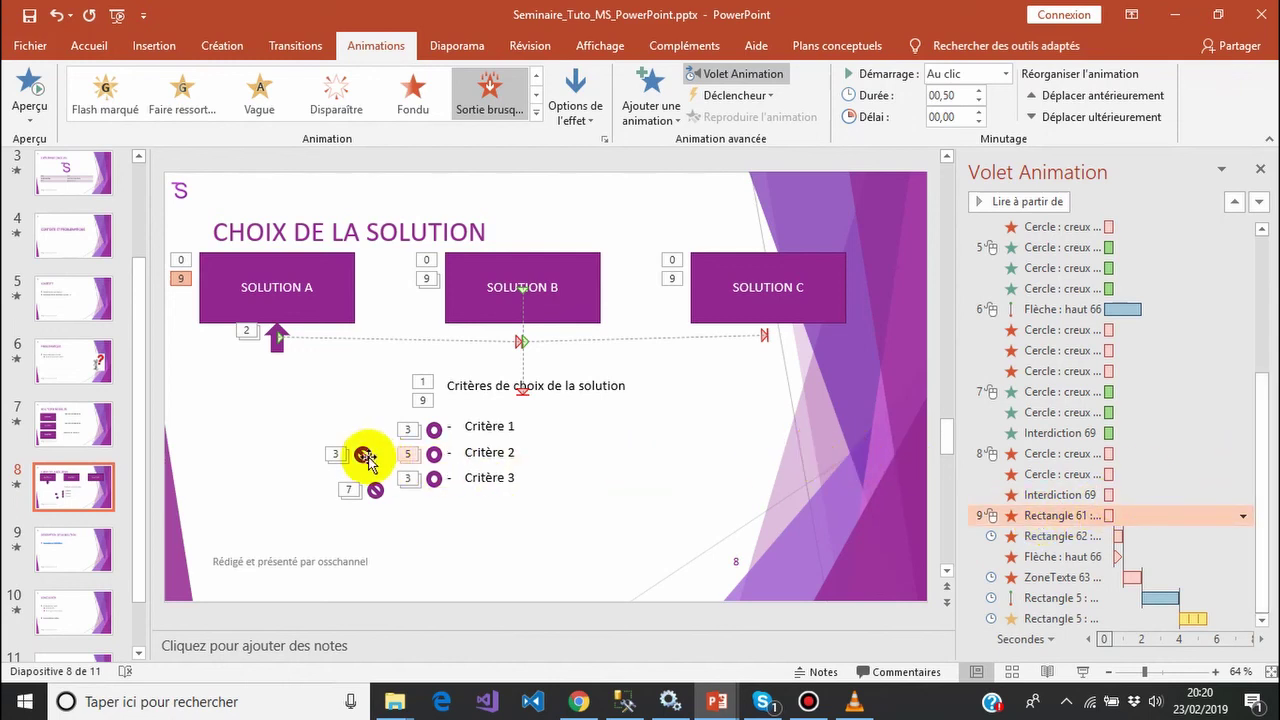
pyautogui.moveTo(365, 456); pyautogui.dragTo(433, 454)
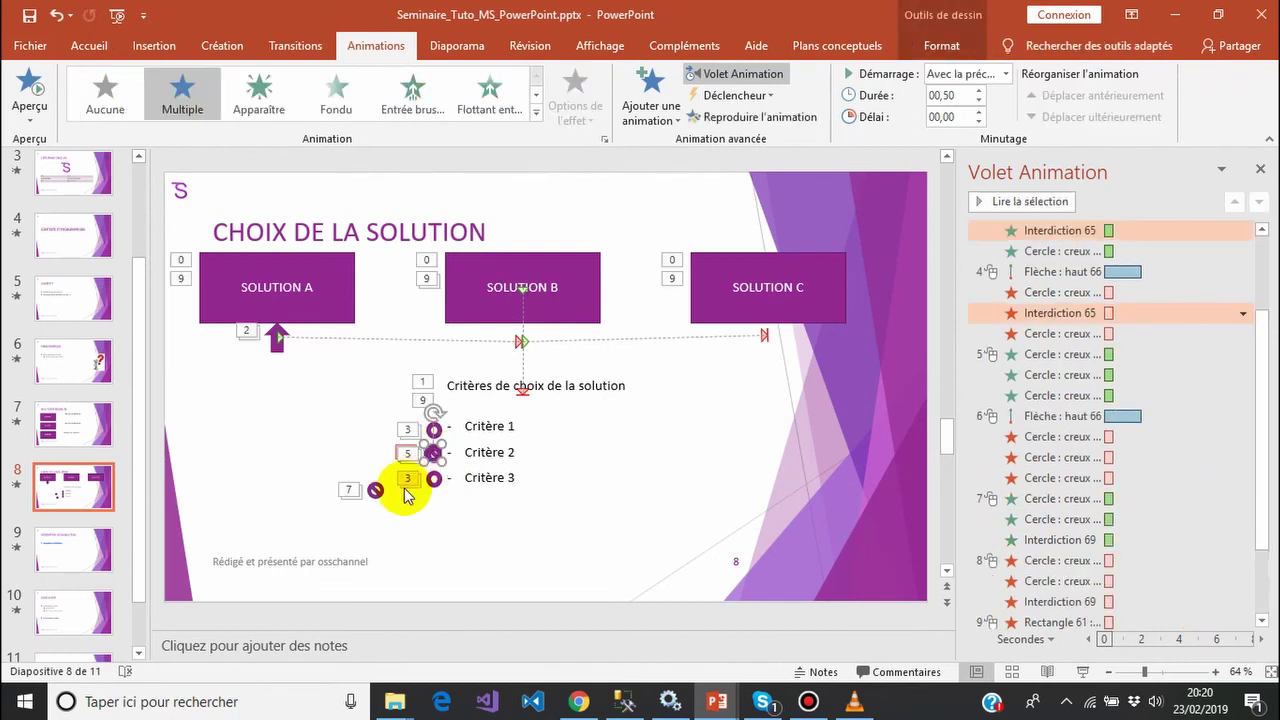
# Drag the spare no-symbol onto the Critère 3 marker and start the slideshow from slide 8.
pyautogui.click(433, 453)
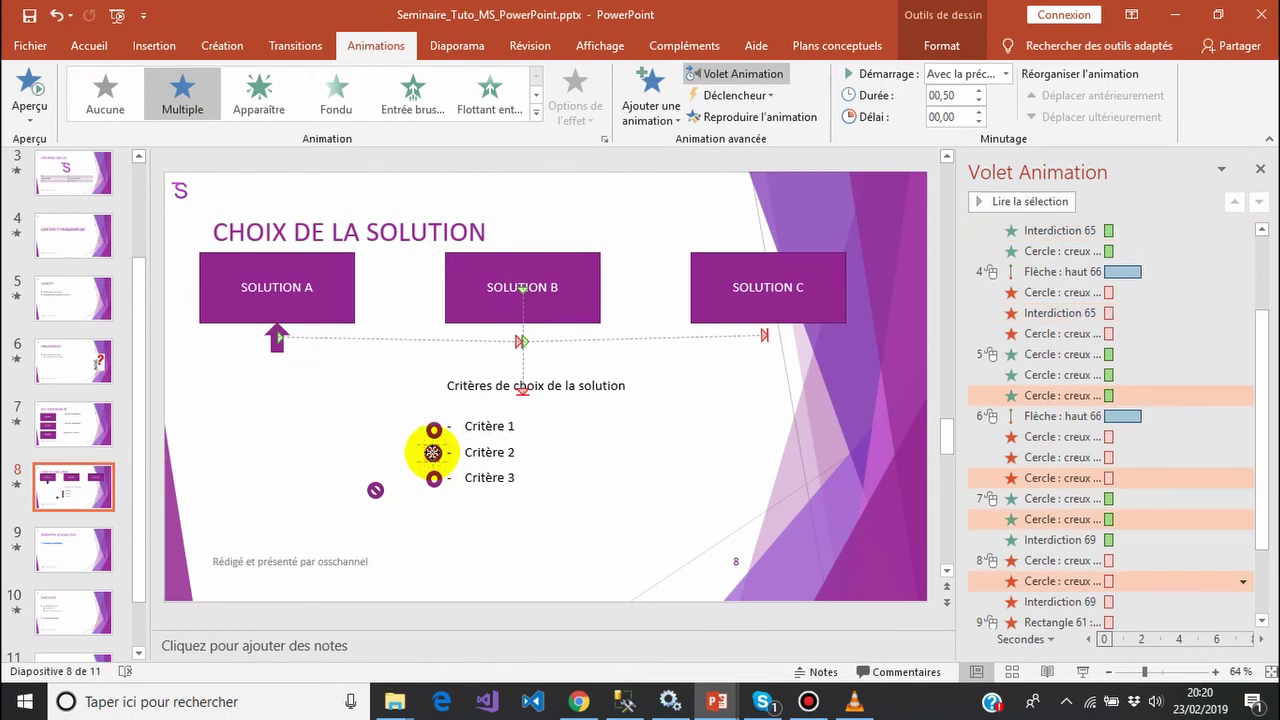
pyautogui.click(432, 453)
pyautogui.moveTo(375, 496); pyautogui.dragTo(431, 483)
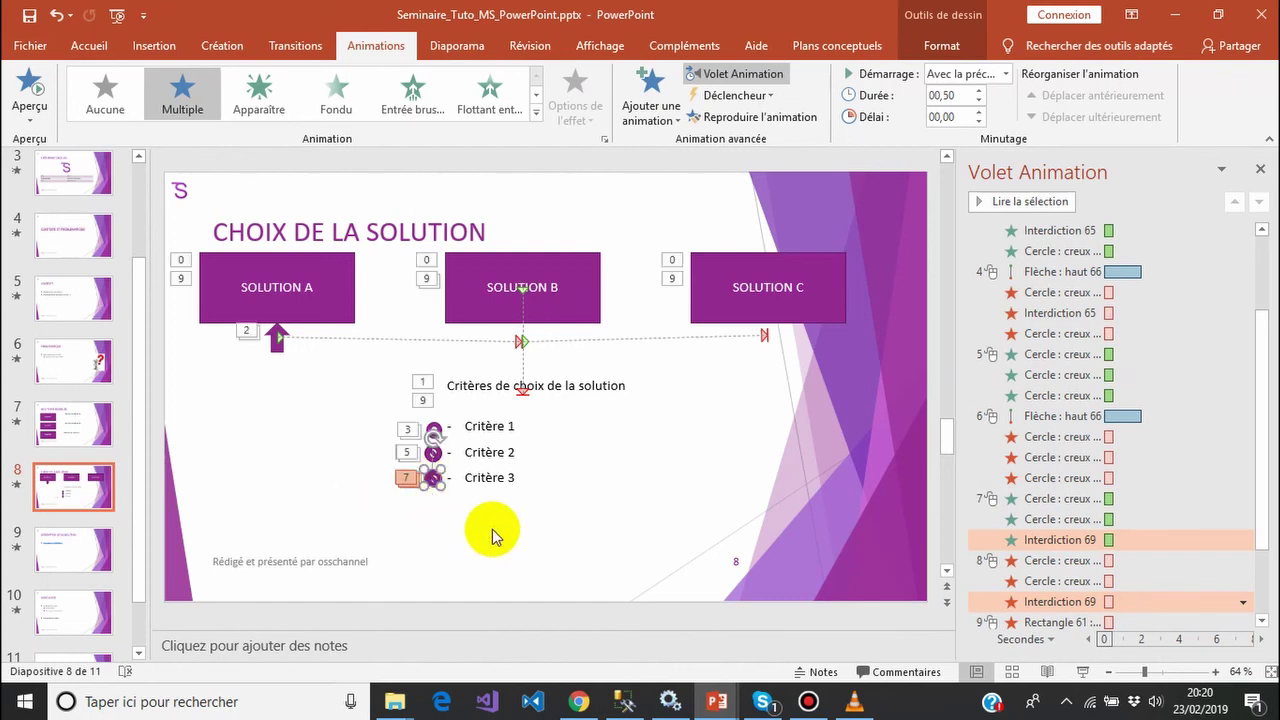
pyautogui.click(1081, 671)
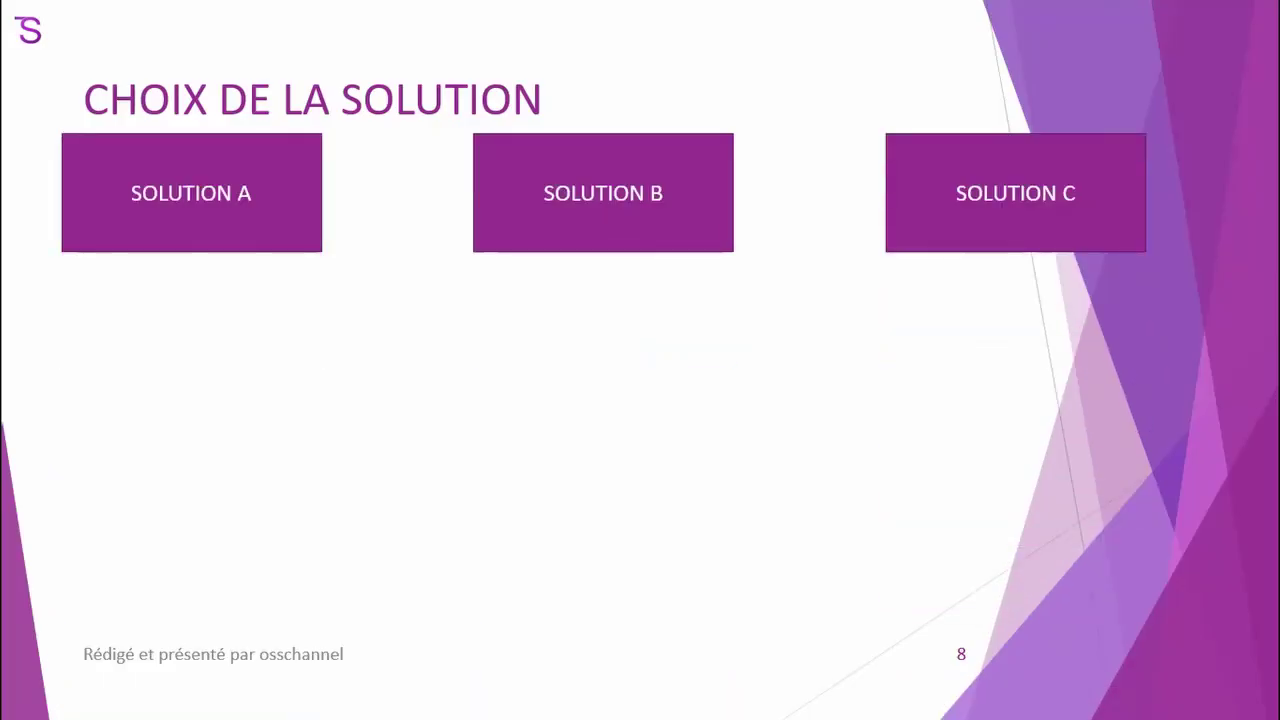
# Click through criteria, arrow moves and marks for A–C, and exits, then Esc twice.
pyautogui.click(866, 375)
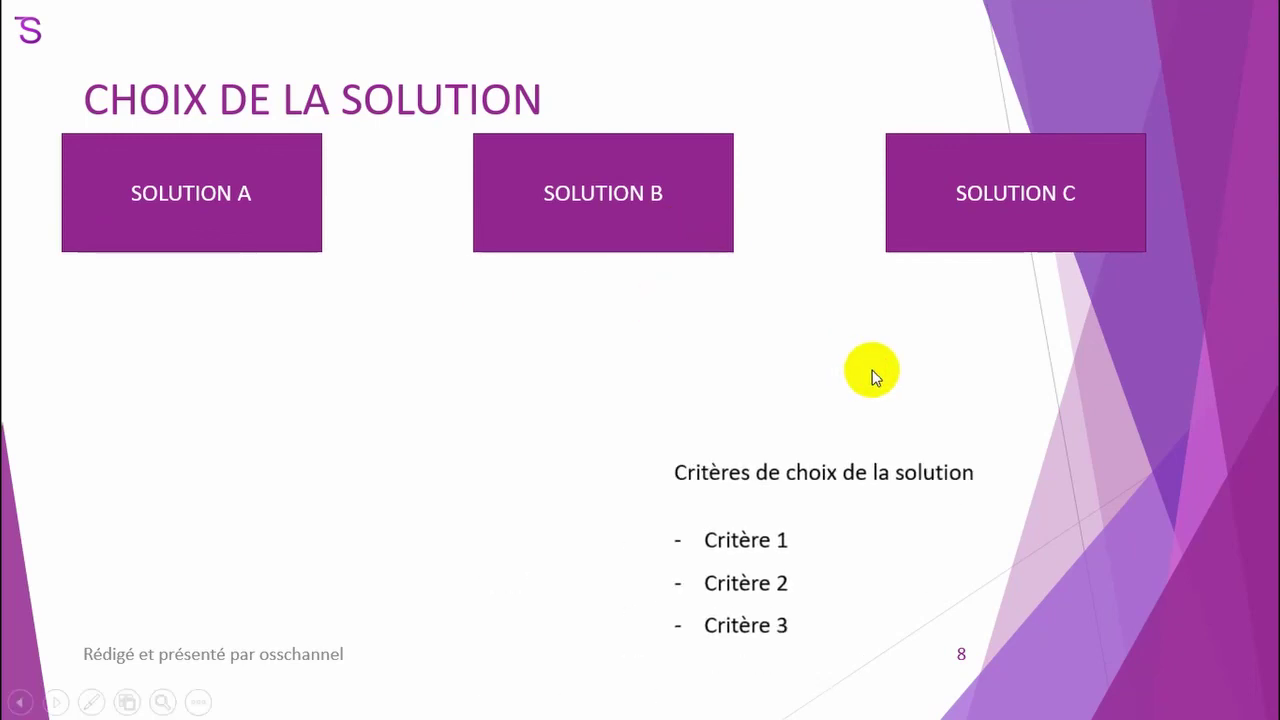
pyautogui.click(1059, 449)
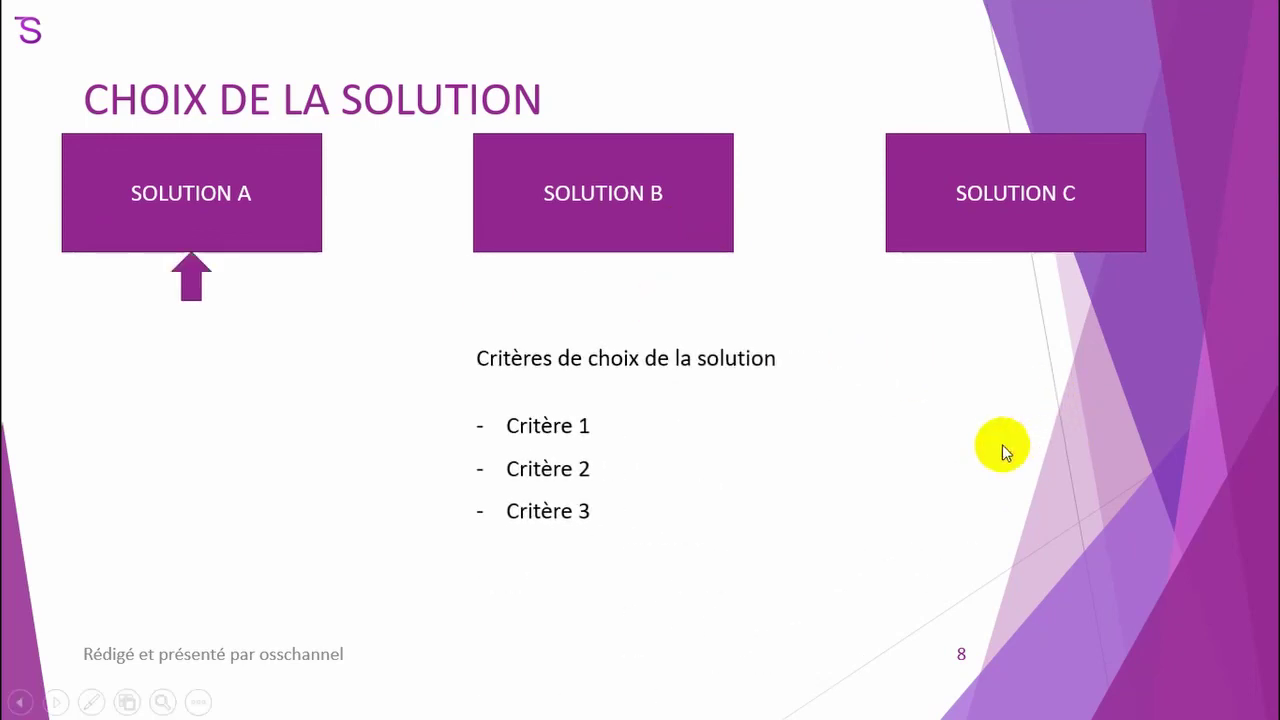
pyautogui.click(960, 430)
pyautogui.click(1104, 373)
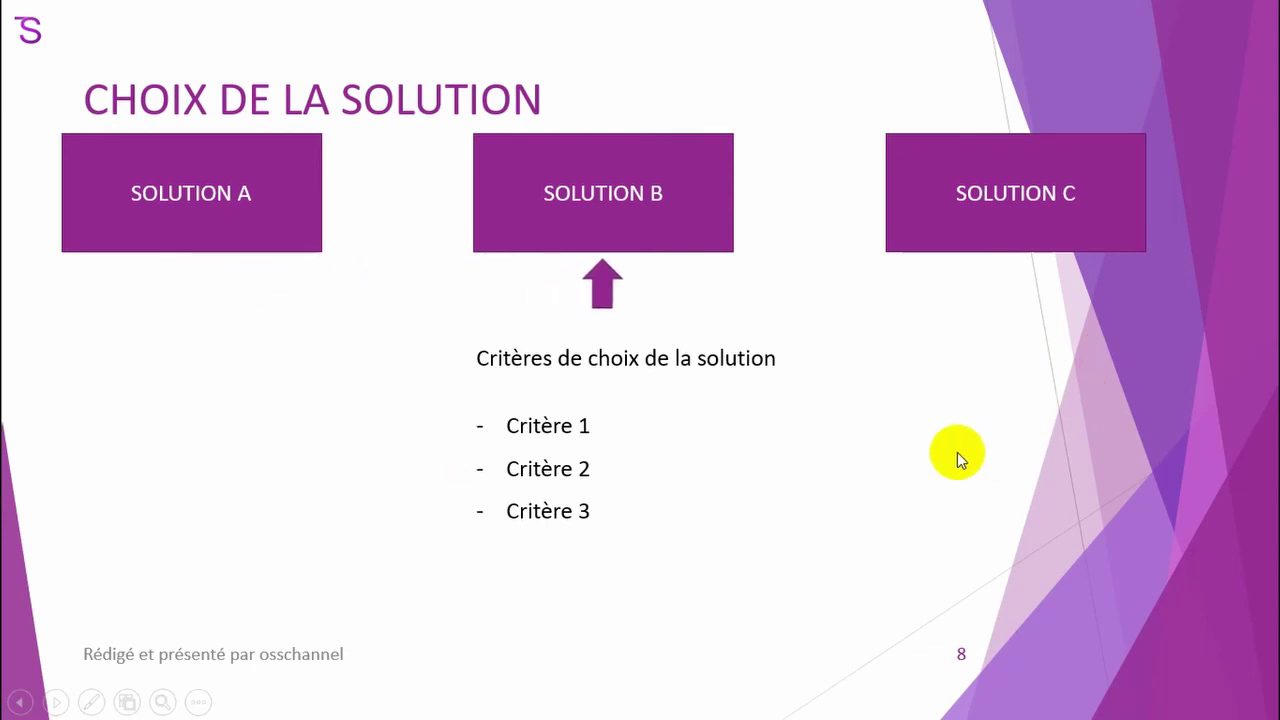
pyautogui.click(1037, 455)
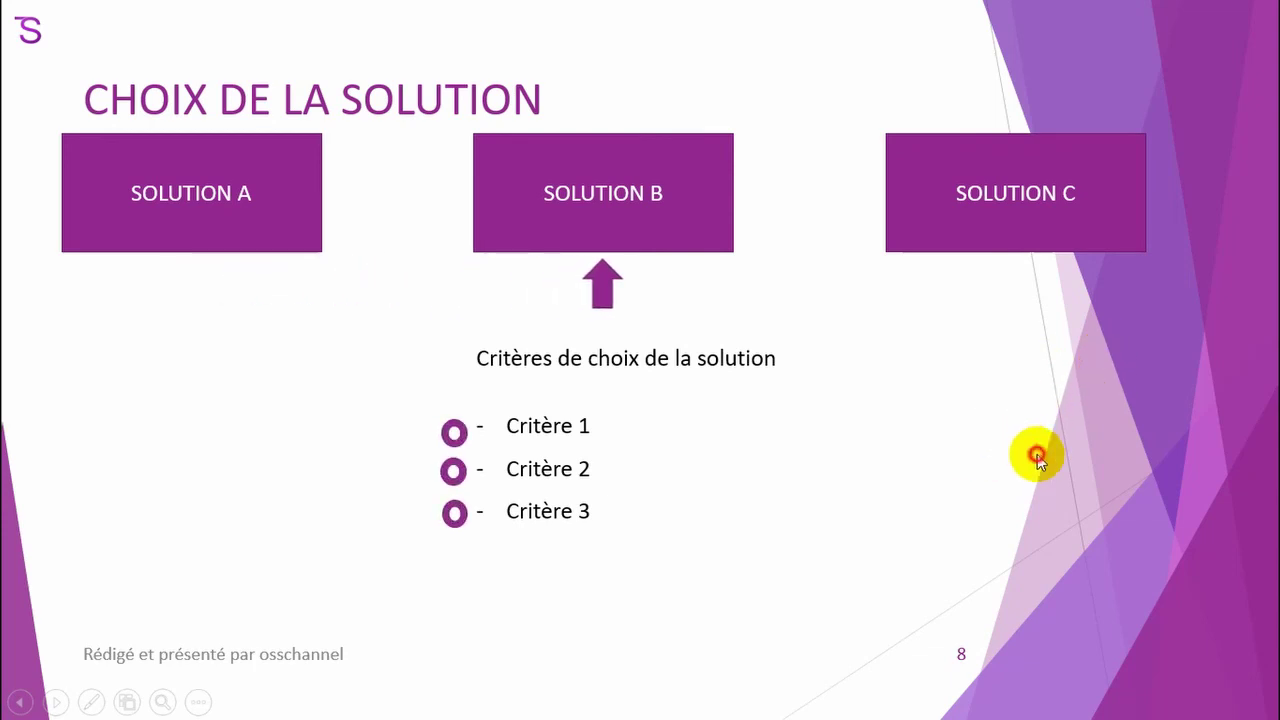
pyautogui.click(980, 443)
pyautogui.click(980, 443)
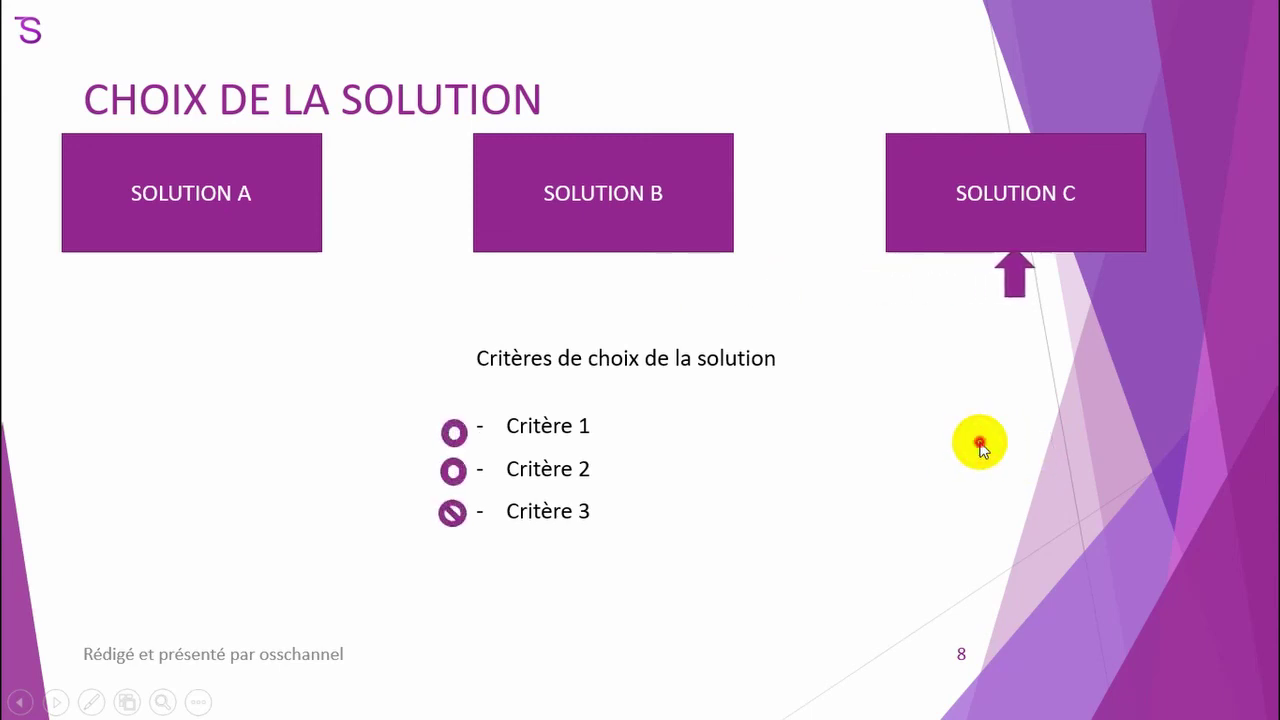
pyautogui.click(980, 446)
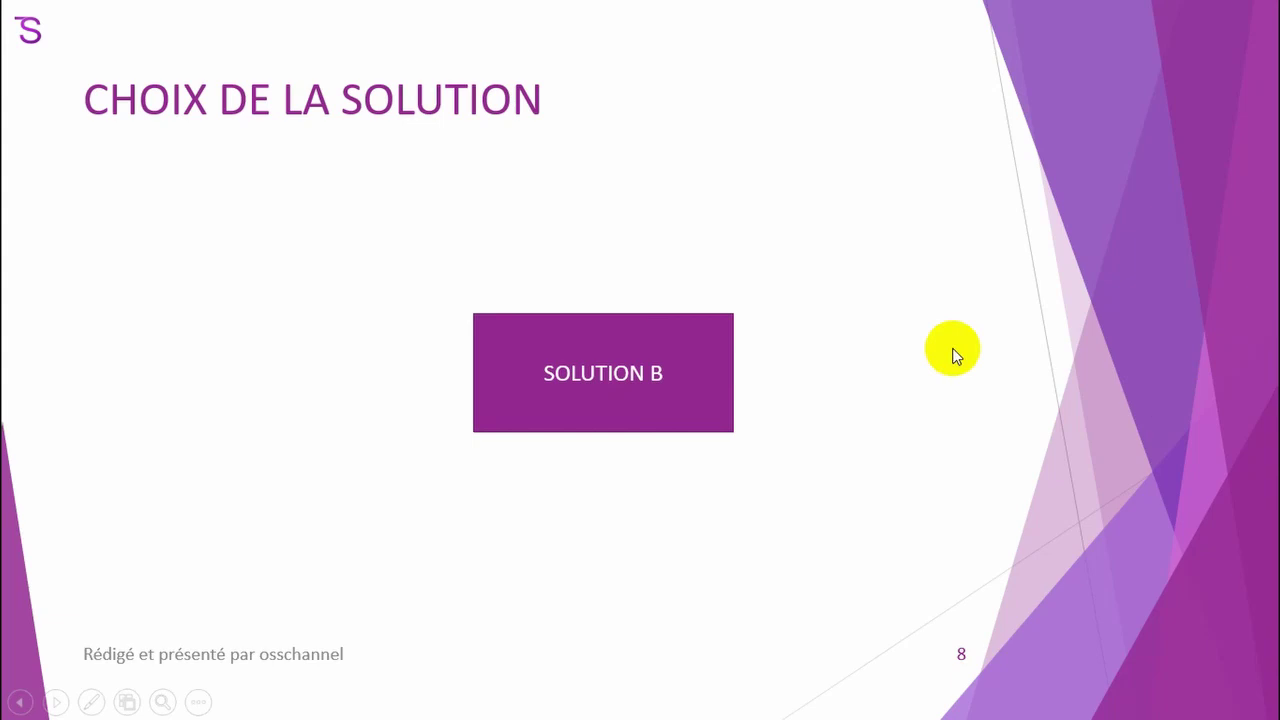
pyautogui.press('Escape')
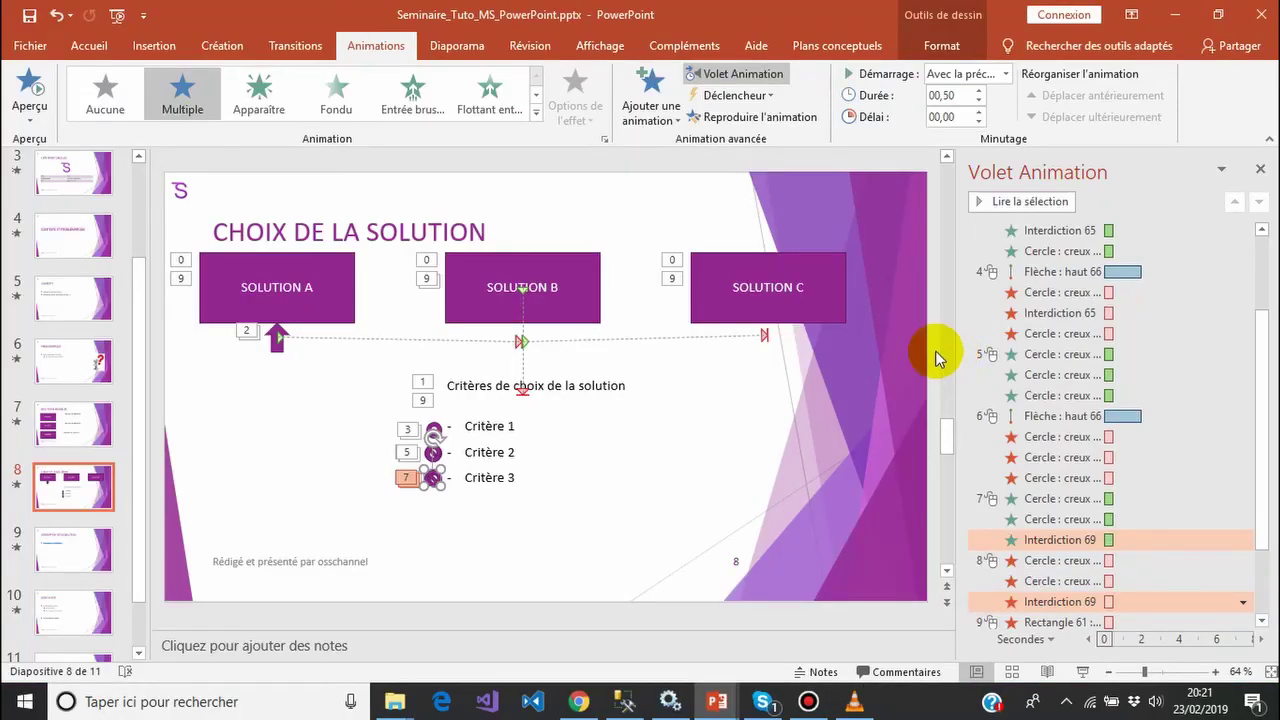
pyautogui.press('Escape')
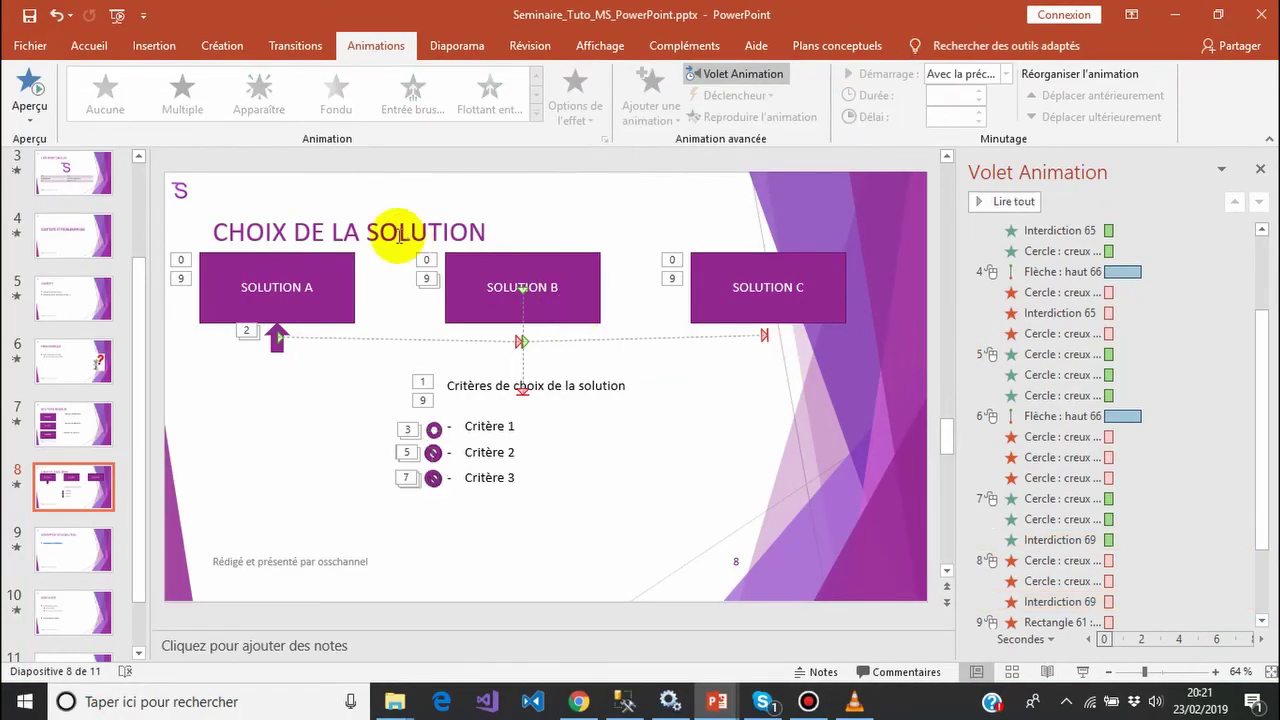